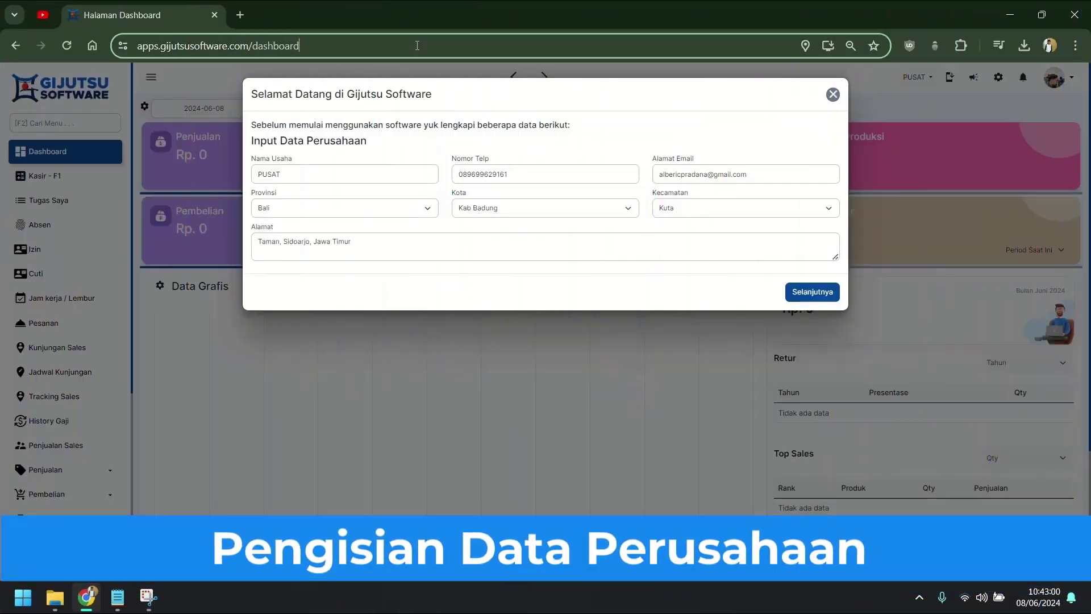
Step: Reload the page, rename the business to BASHRA UD and enter the company e-mail
left_click(417, 46)
key("Return")
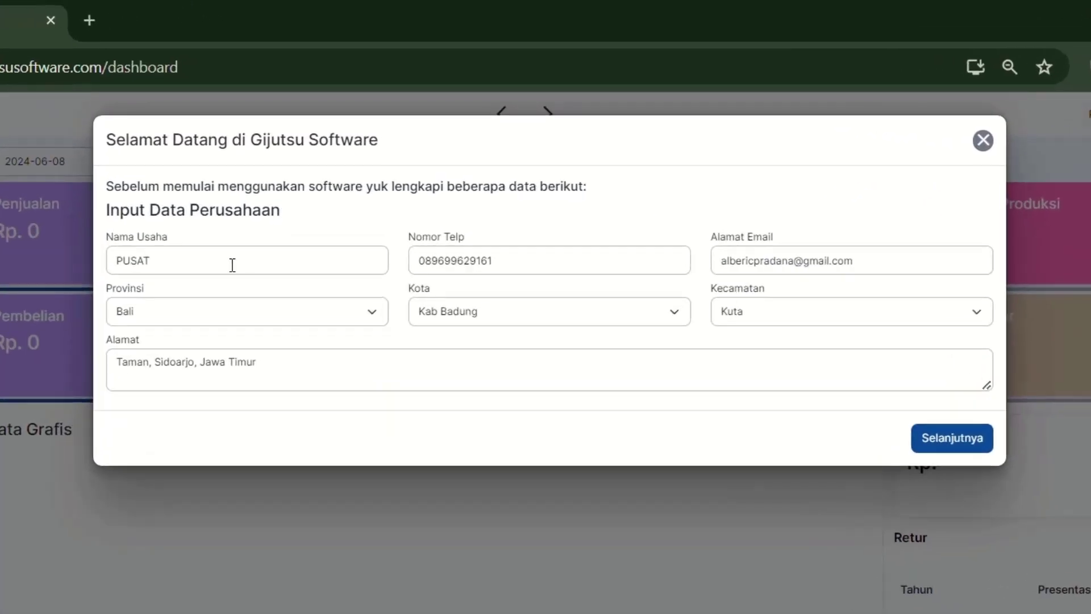
double_click(233, 265)
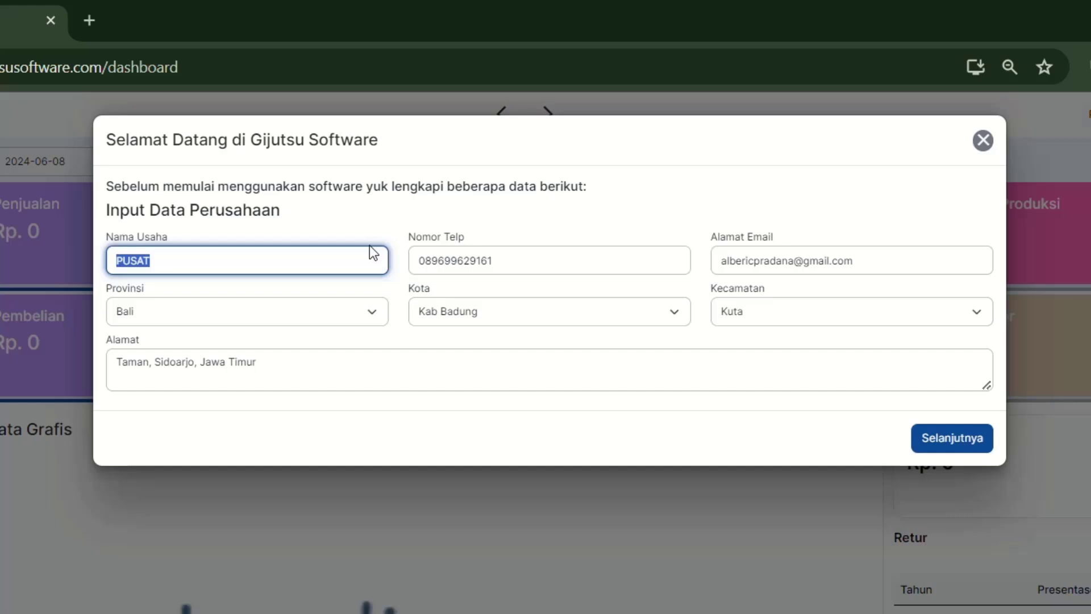
type("BASHRA UD")
key("Tab")
key("Tab")
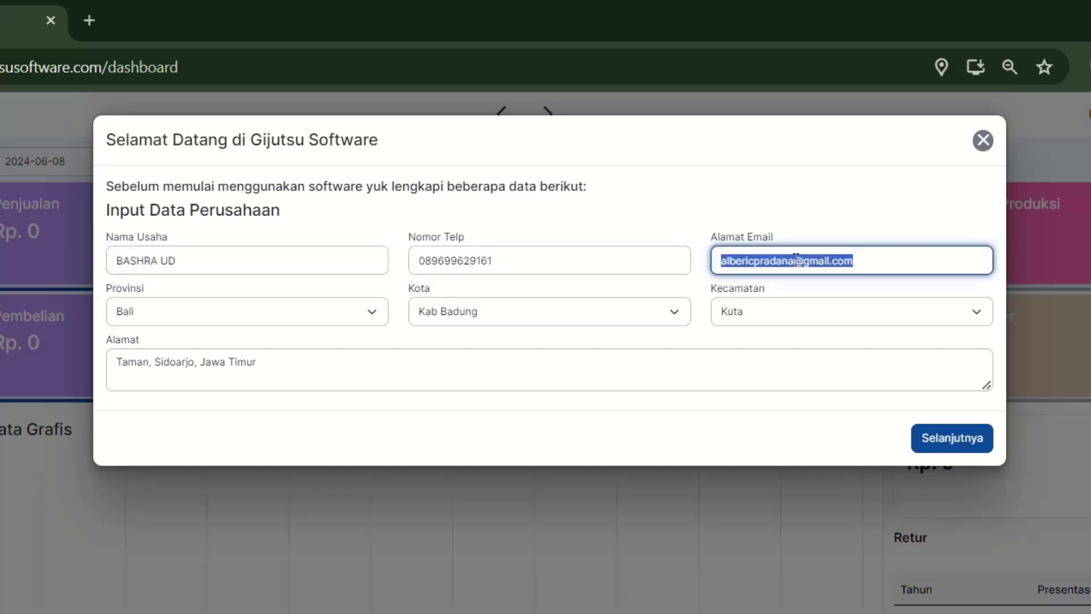
Step: Set the province to Jawa Timur, city to Kab Sidoarjo and district to Candi
left_click(226, 318)
left_click(203, 483)
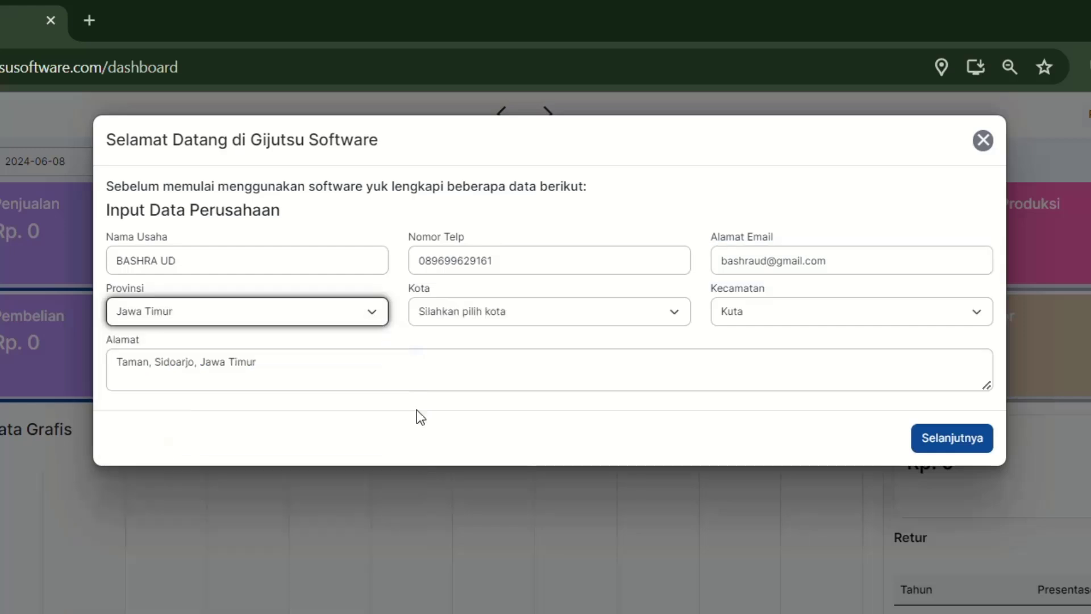
left_click(537, 316)
scroll(489, 443, "down", 5)
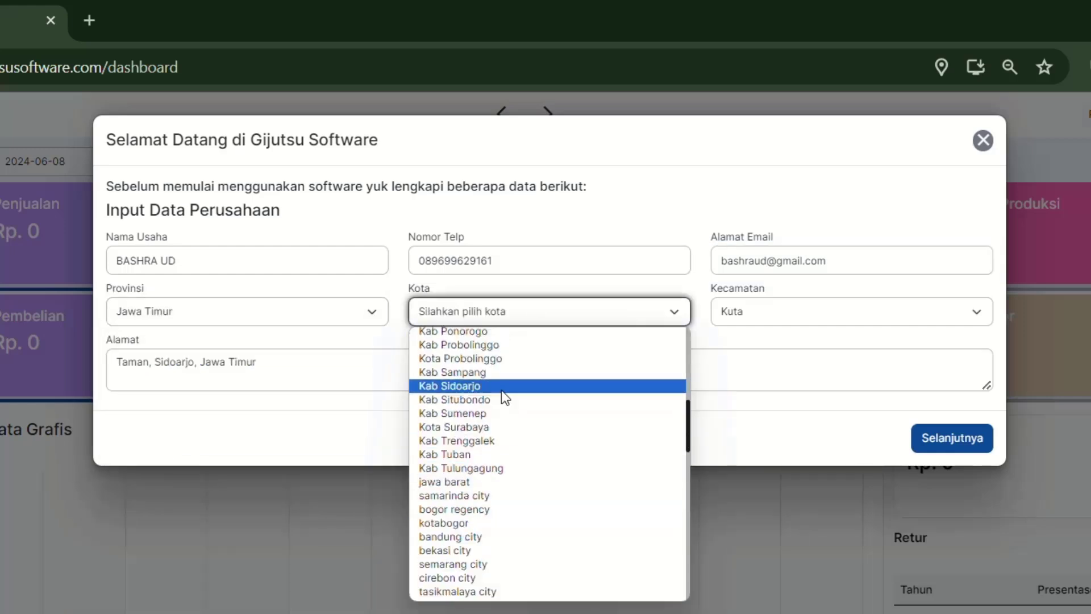
left_click(501, 384)
left_click(816, 302)
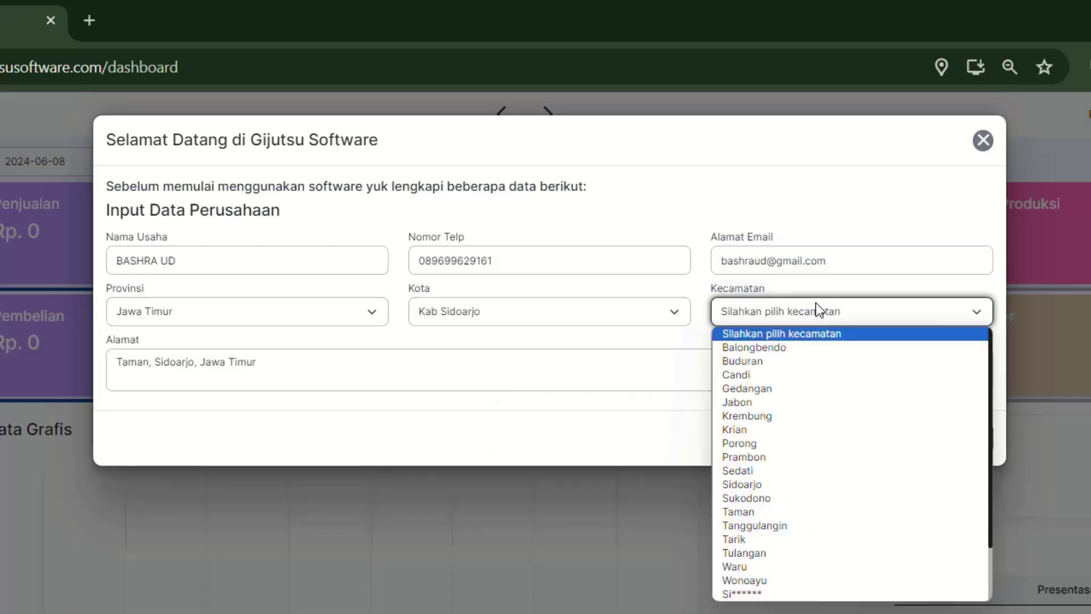
left_click(804, 377)
Step: Remove 'Taman' from the street address and submit the company details
double_click(125, 364)
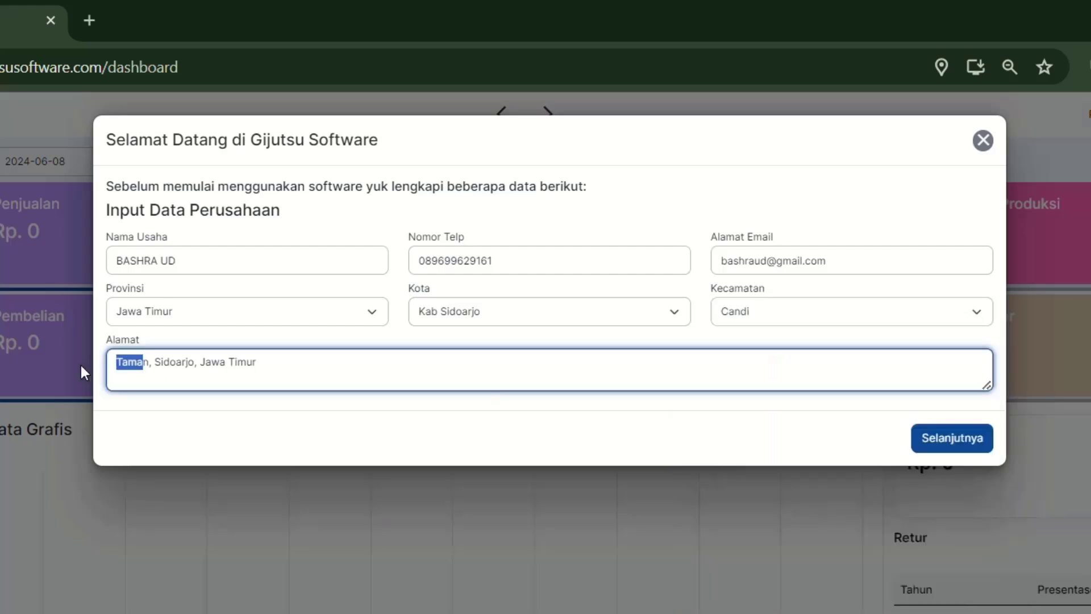
key("BackSpace")
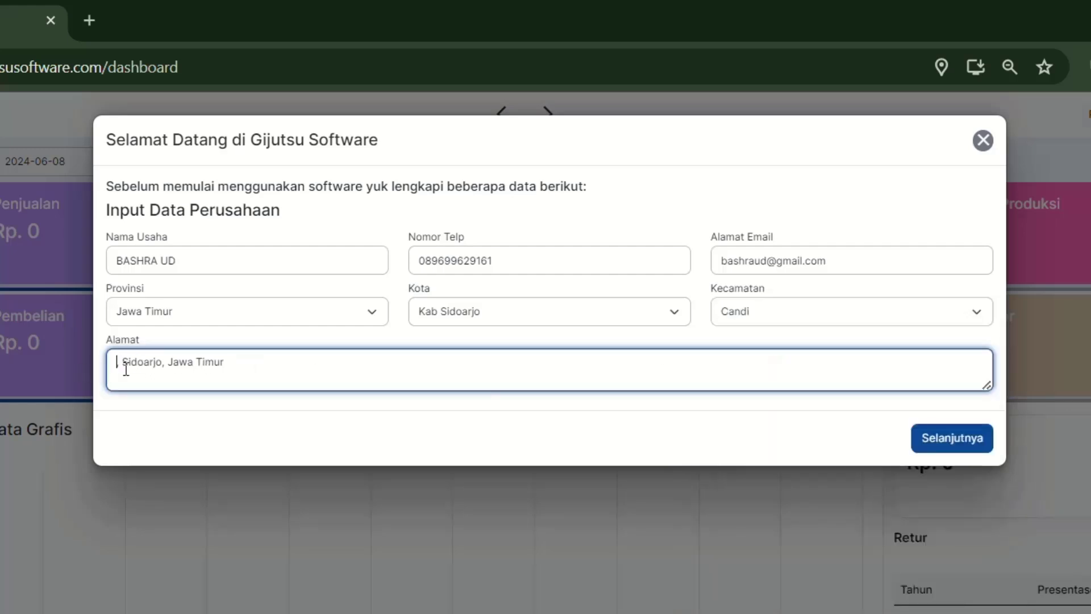
type("di,")
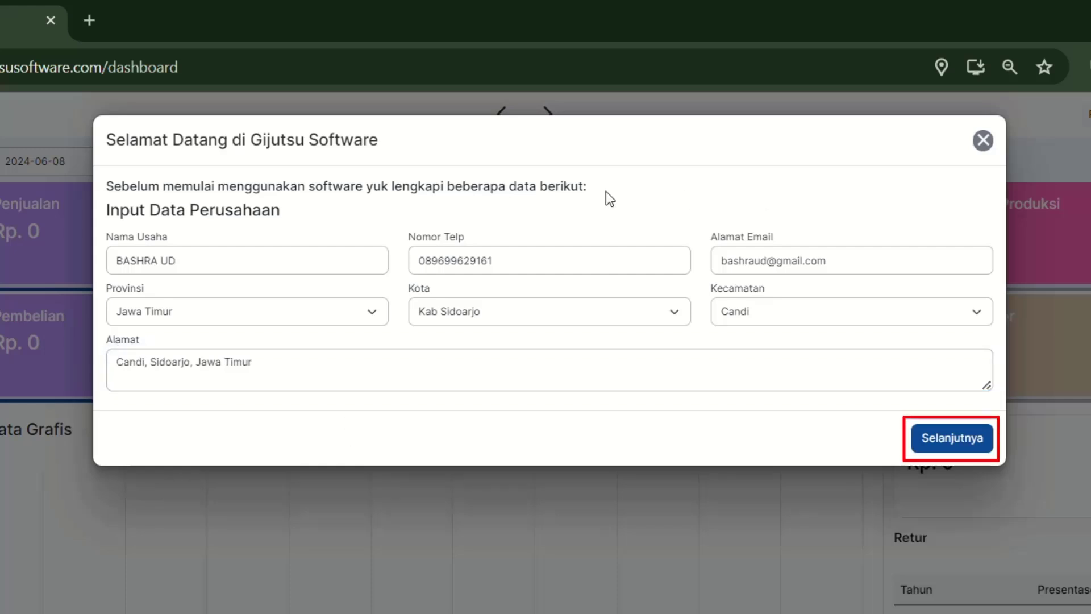
left_click(956, 433)
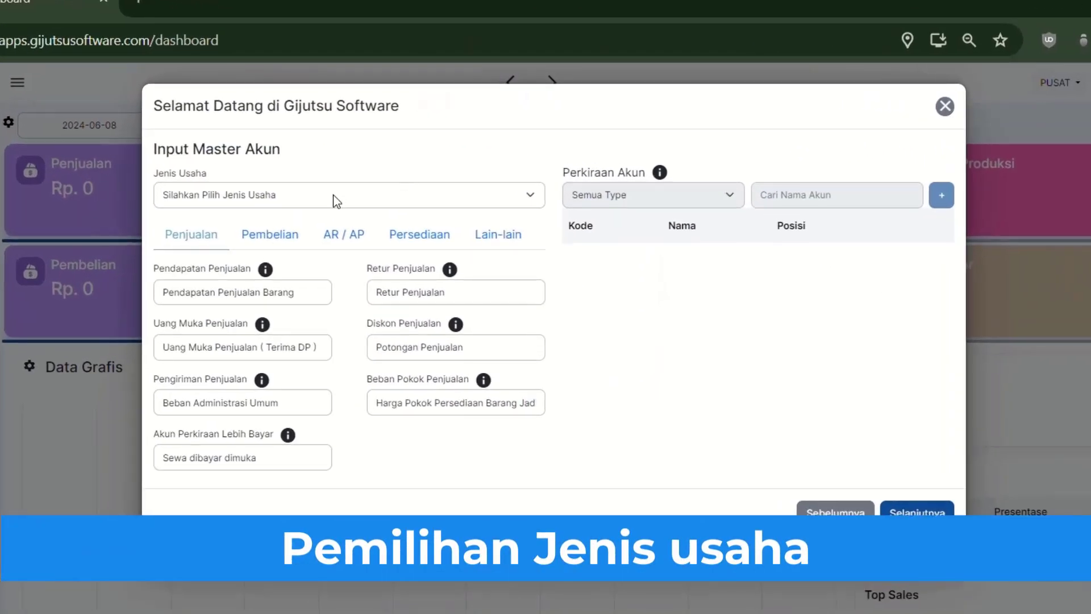
Step: Choose Toko Bangunan as the business type and proceed to the bank account step
left_click(332, 195)
left_click(333, 194)
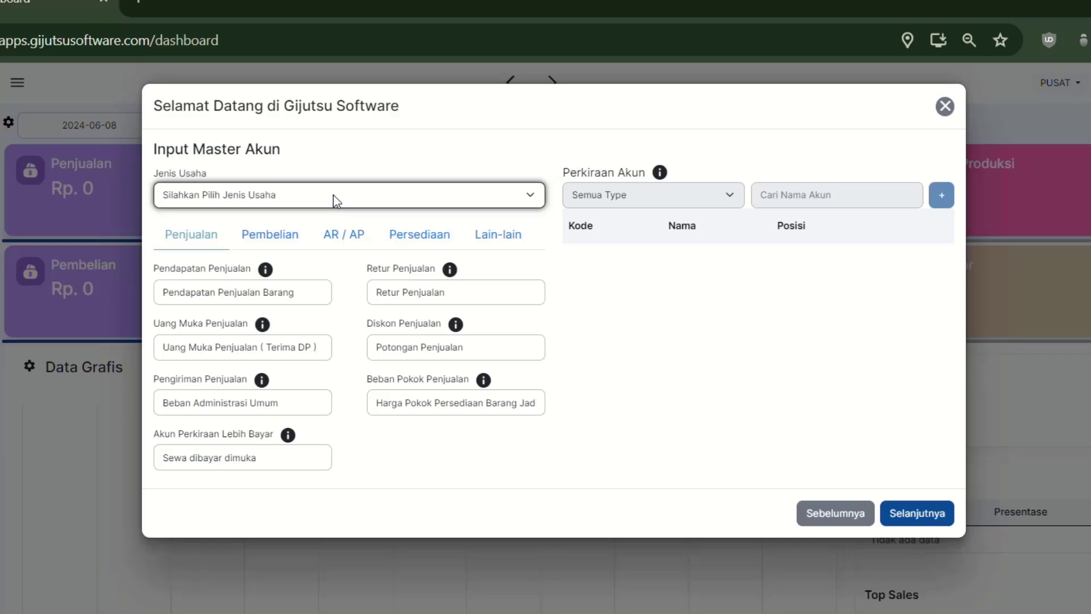
left_click(336, 199)
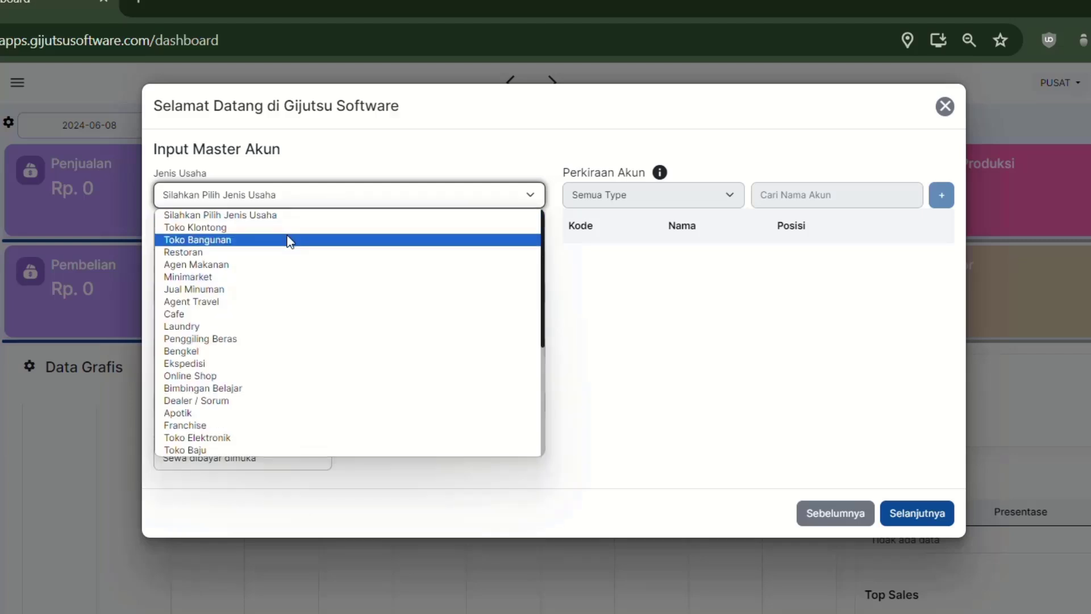
left_click(290, 241)
left_click(339, 196)
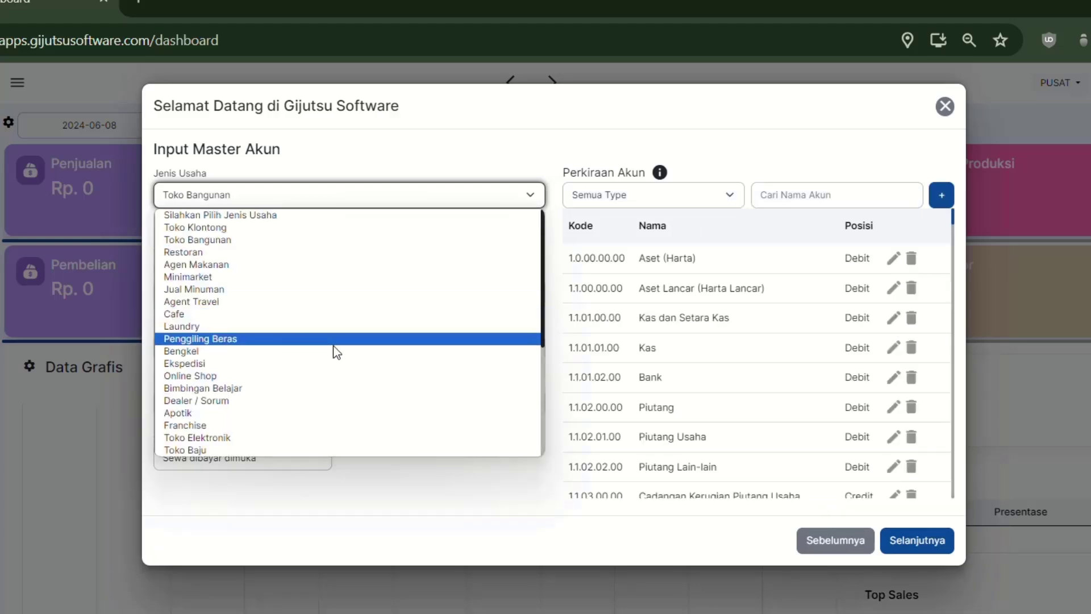
scroll(326, 361, "down", 4)
scroll(284, 415, "up", 4)
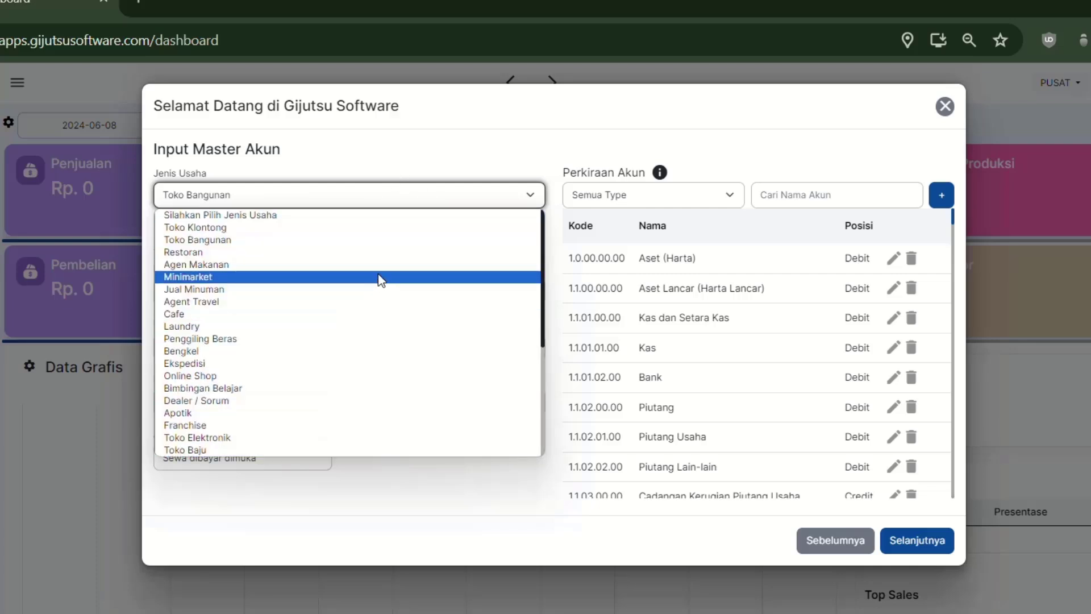
key("Escape")
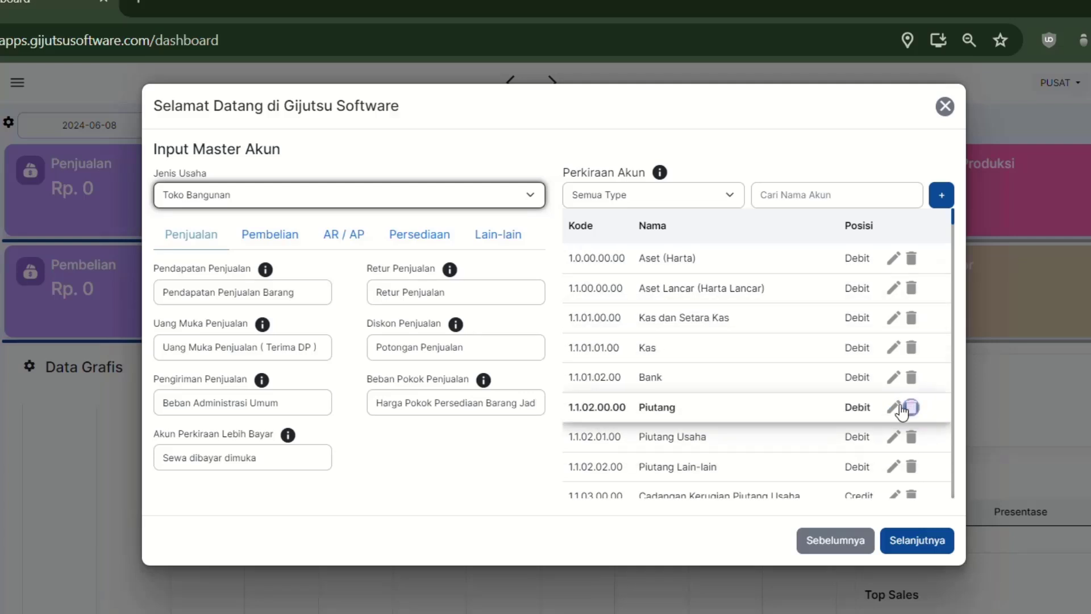
left_click(919, 546)
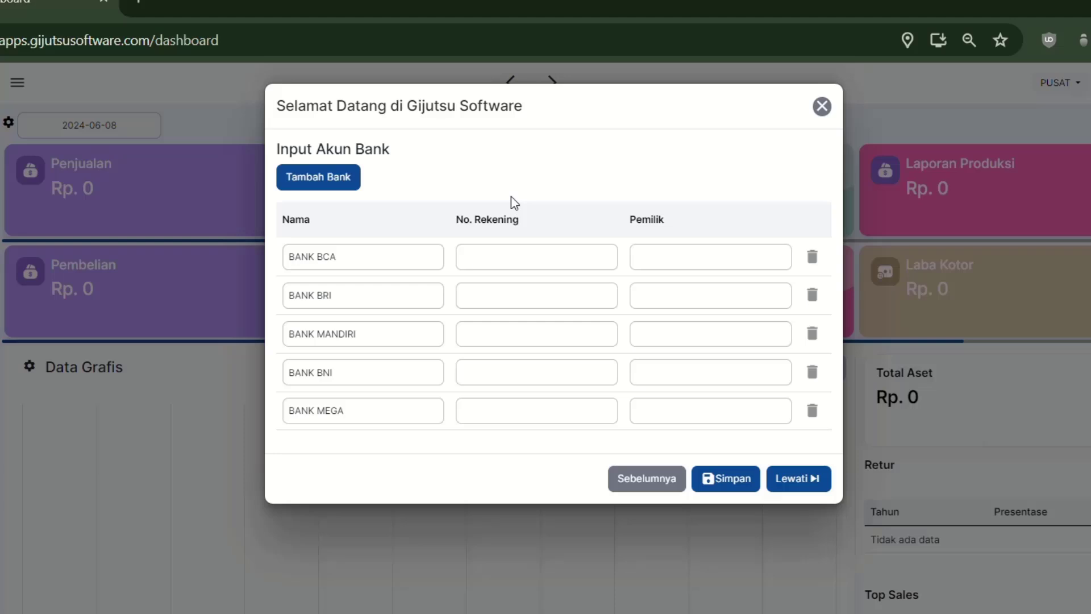
Step: Delete BANK BRI and BNI, rename BANK MEGA to BANK JATIM, fill account details, save
left_click(814, 295)
left_click(814, 334)
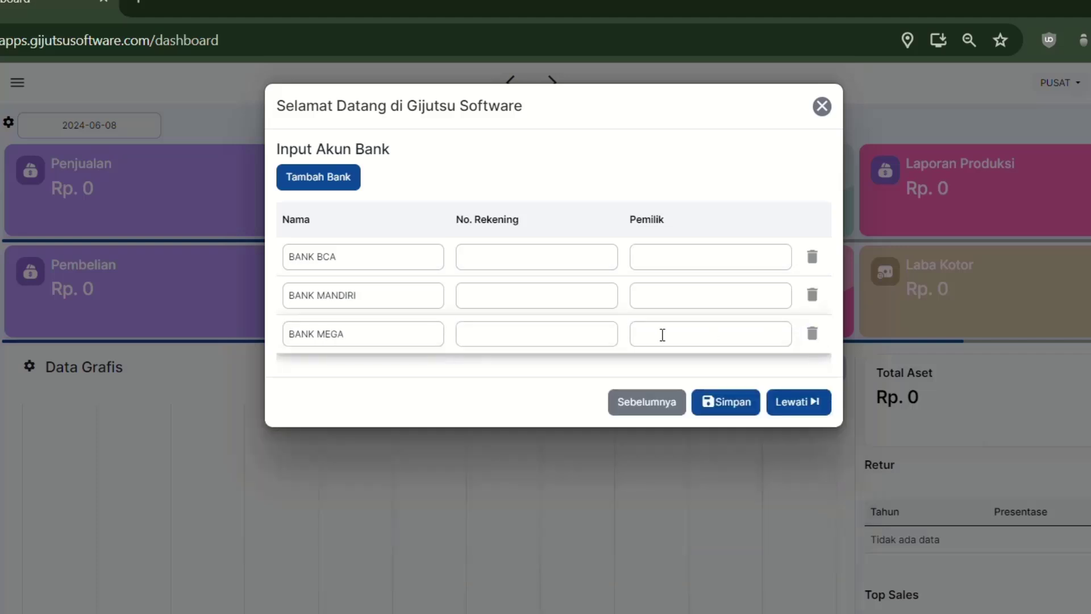
double_click(348, 335)
type("JATIM")
left_click(545, 260)
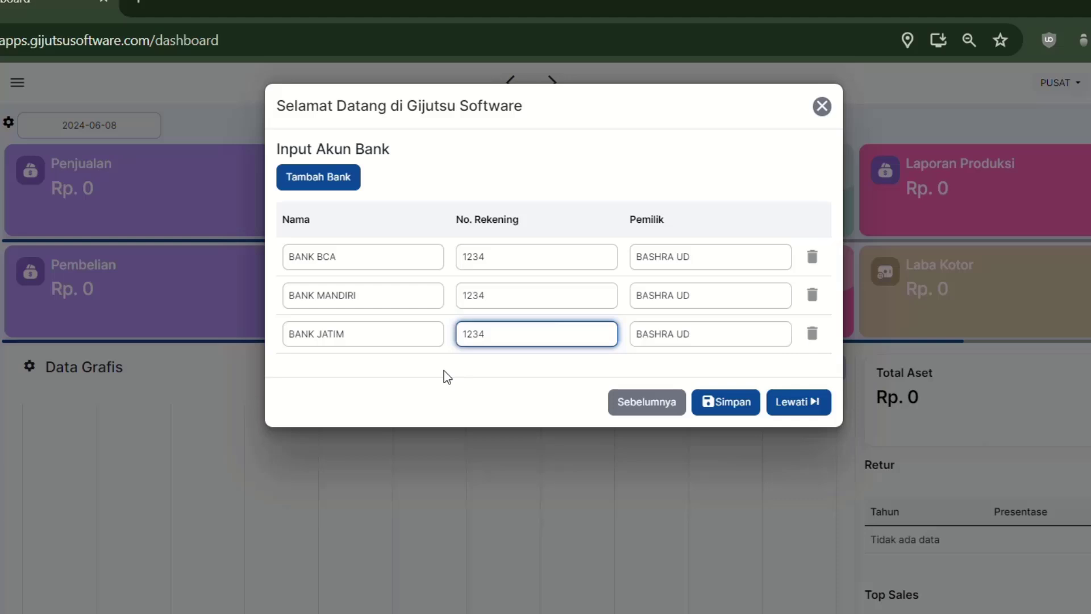
left_click(443, 374)
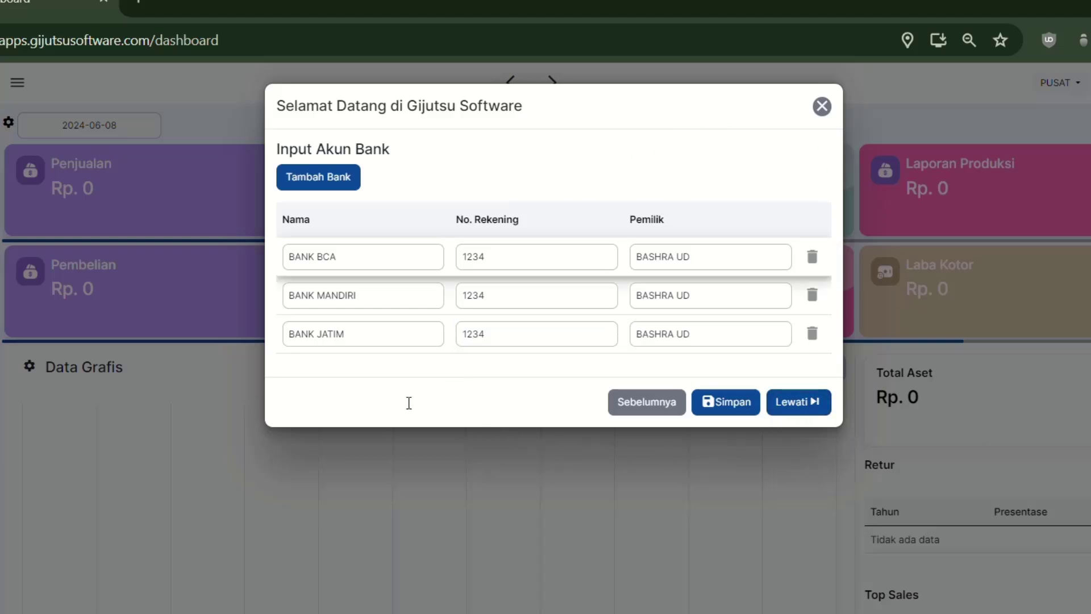
left_click(732, 403)
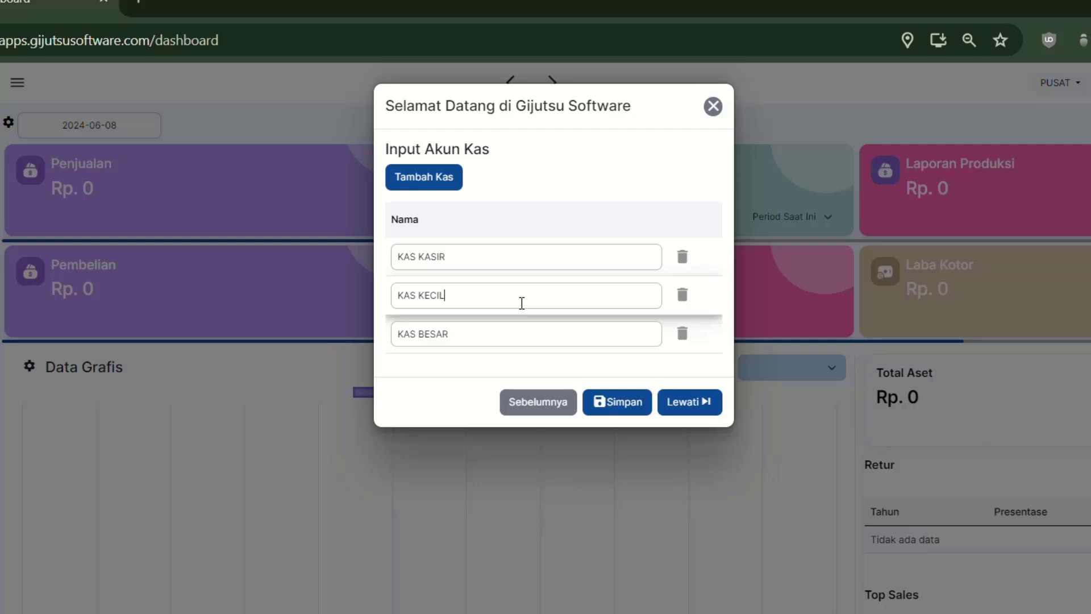
Step: Rename KAS KECIL to KAS OPERASIONAL, add a KAS SALES account, and save the cash accounts
double_click(521, 303)
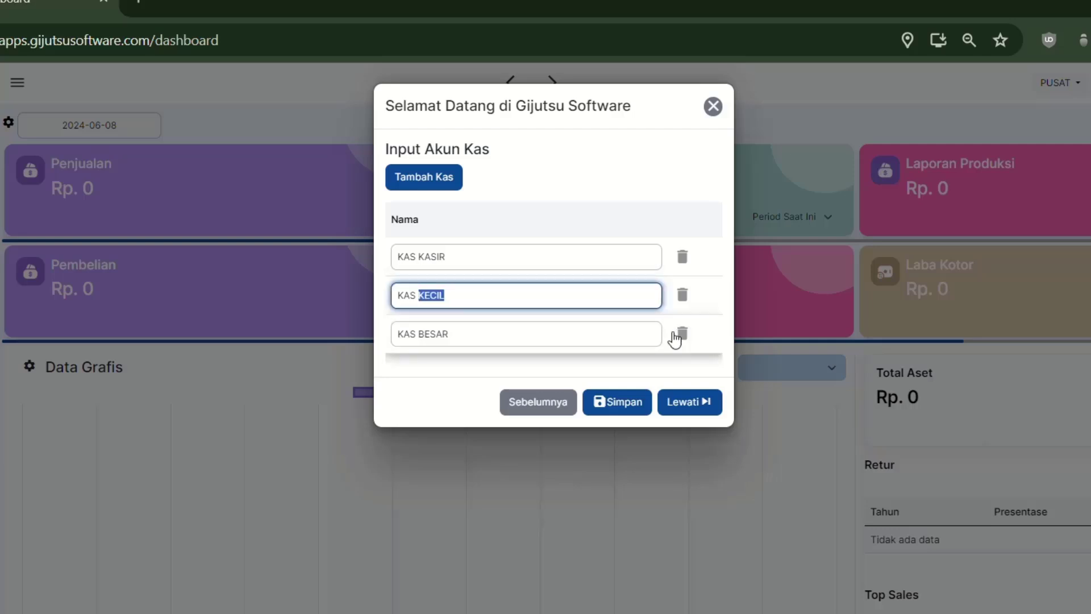
type("OPERASIONAL")
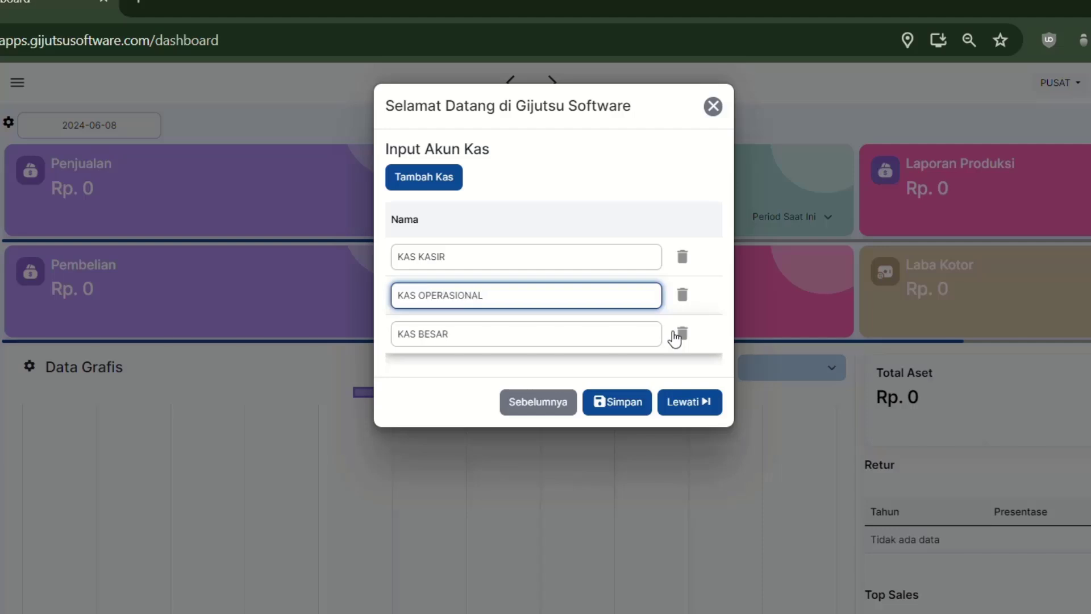
key("Return")
type("KAS SALES")
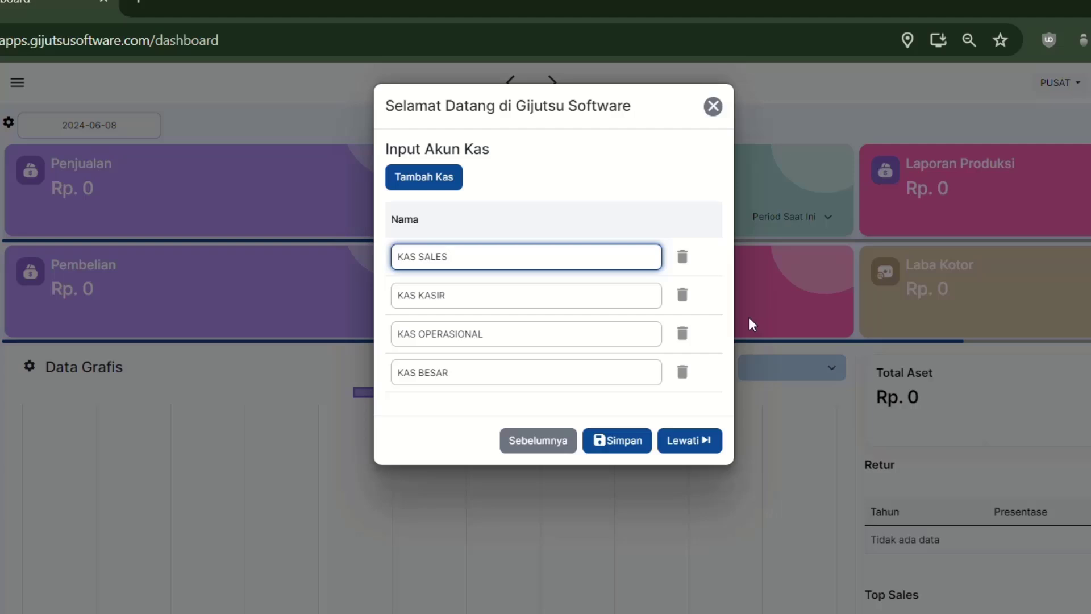
left_click(609, 214)
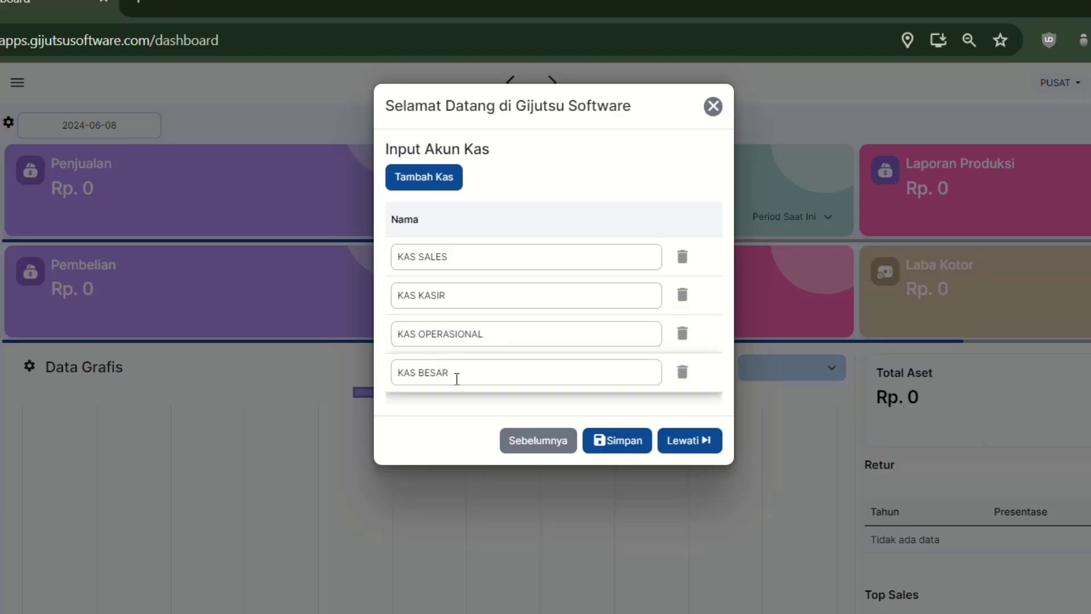
left_click(617, 440)
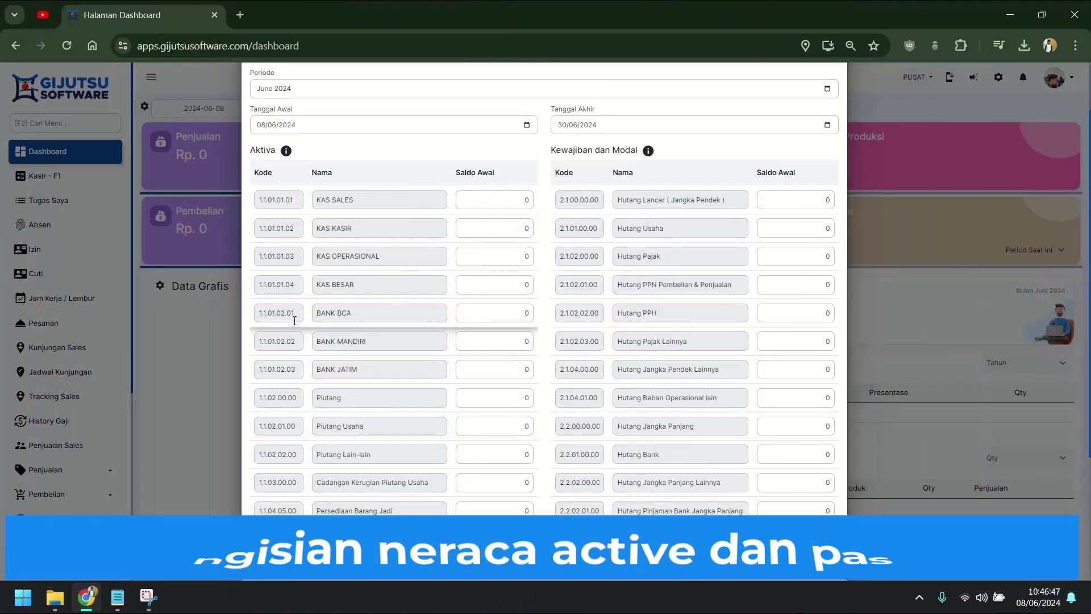
Step: Pick May 2024 as Periode, with Tanggal Awal 01/05/2024 and Tanggal Akhir 31/05/2024
scroll(294, 320, "up", 1)
scroll(294, 320, "down", 2)
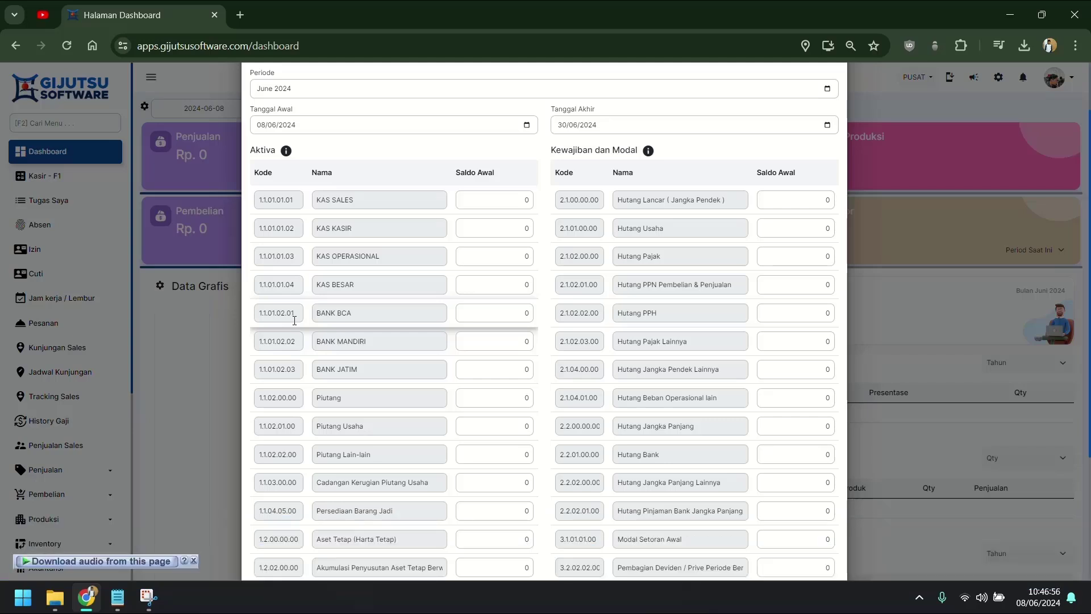
scroll(294, 321, "down", 5)
scroll(295, 320, "up", 8)
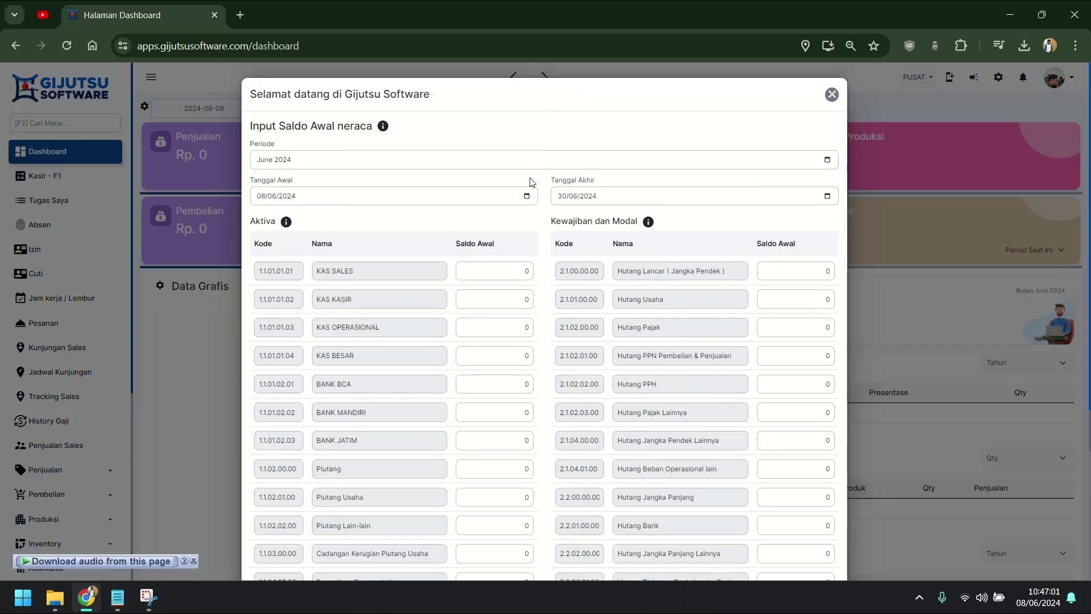
left_click(828, 162)
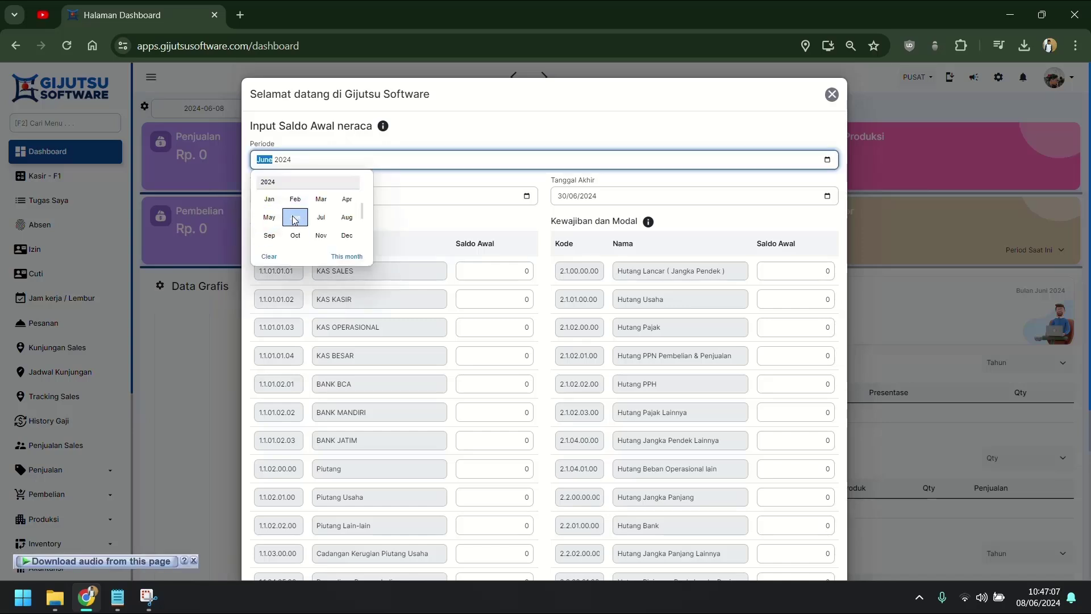
left_click(269, 218)
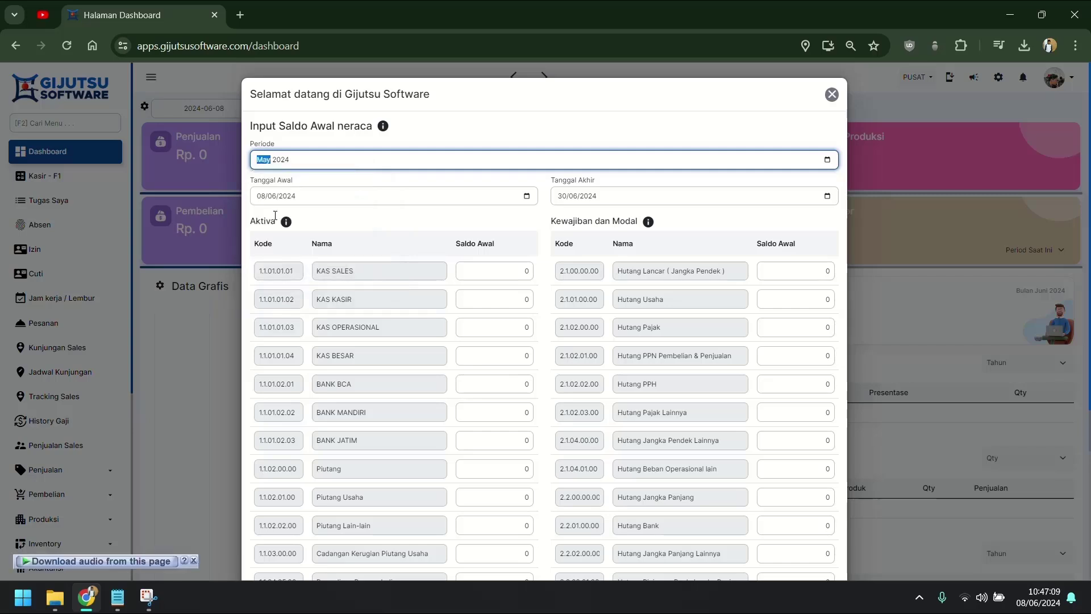
left_click(526, 196)
left_click(337, 217)
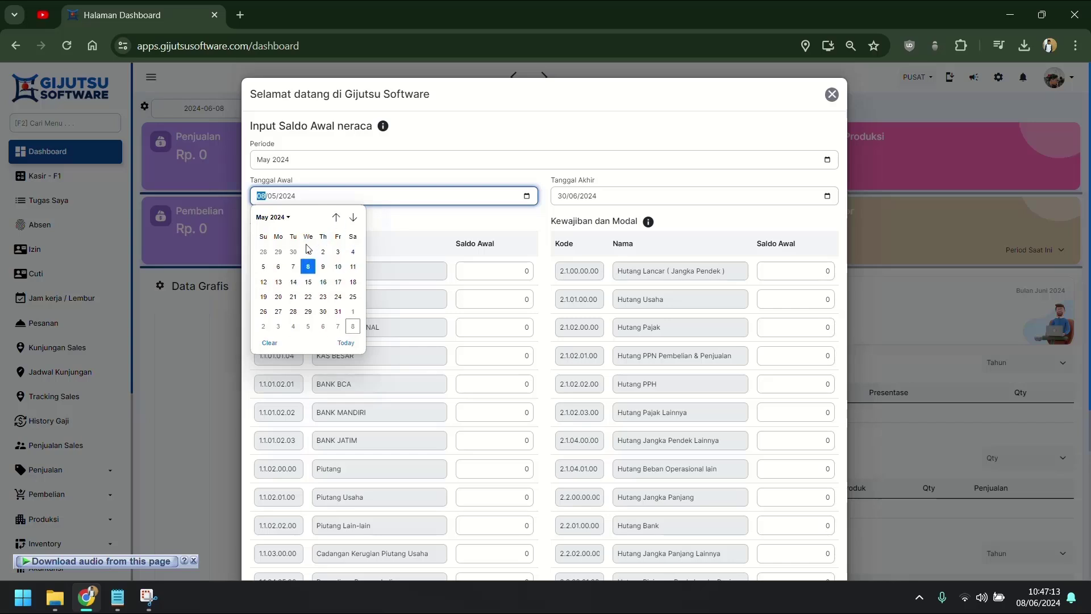
left_click(308, 250)
left_click(827, 196)
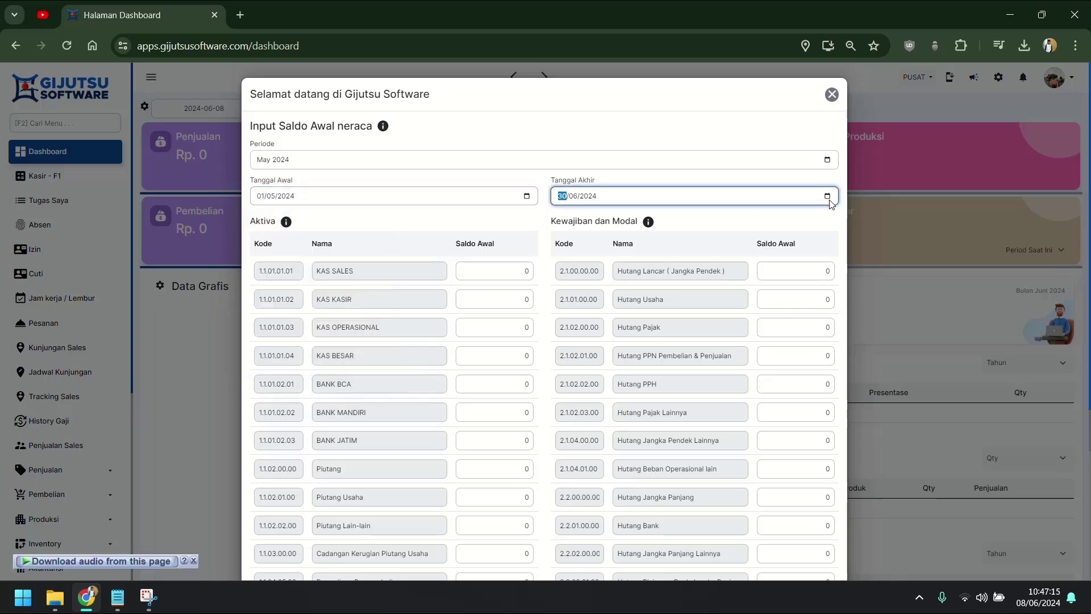
left_click(638, 250)
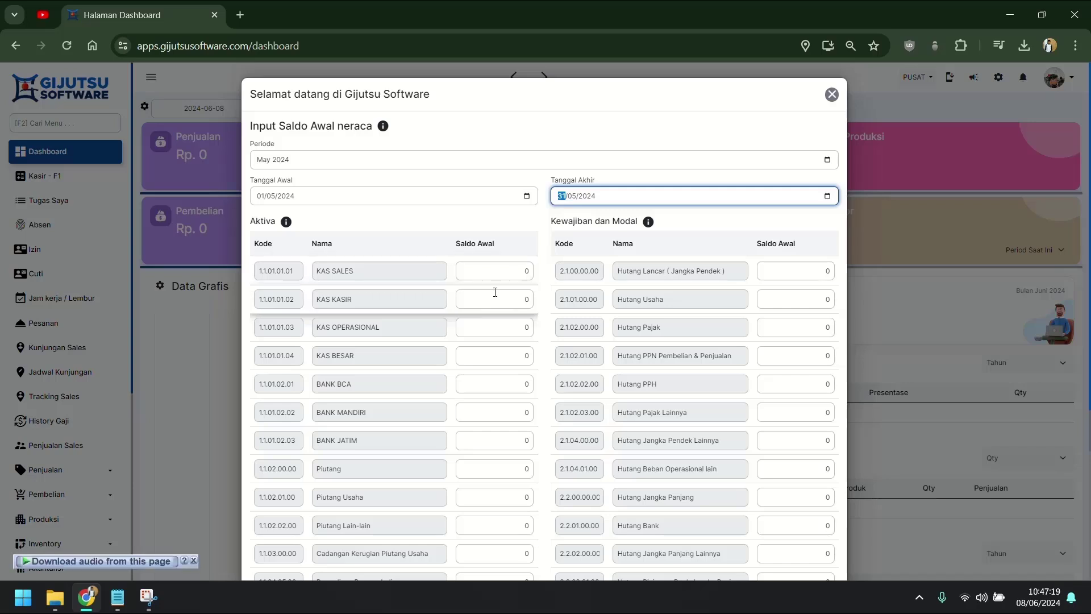
Step: Enter cash balances: KAS KASIR 2,000,000, KAS OPERASIONAL 5,000,000, KAS BESAR 20,000,000
left_click(514, 299)
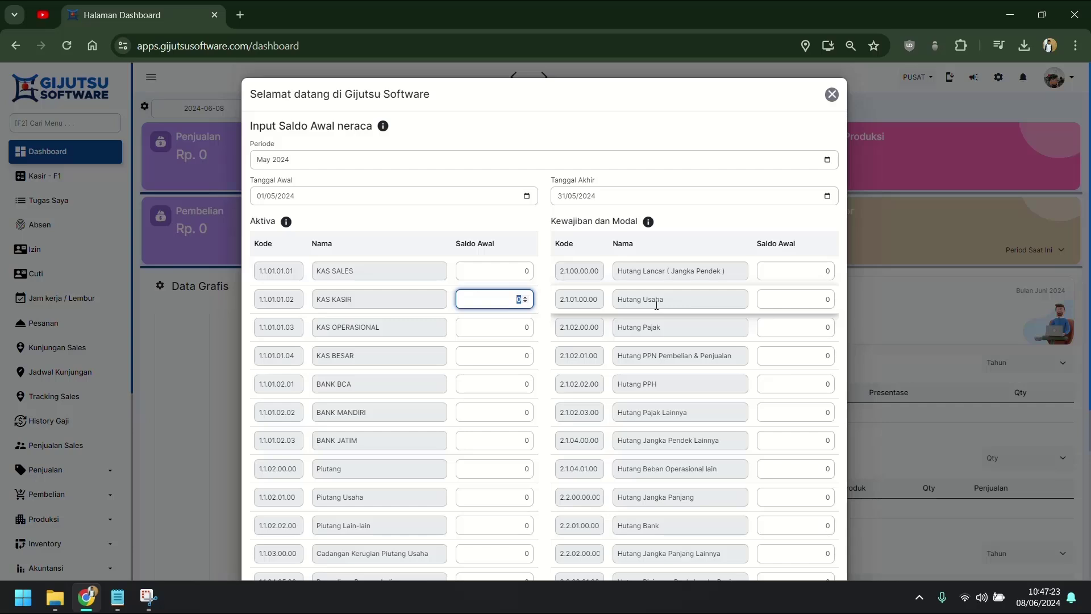
type("2,000,")
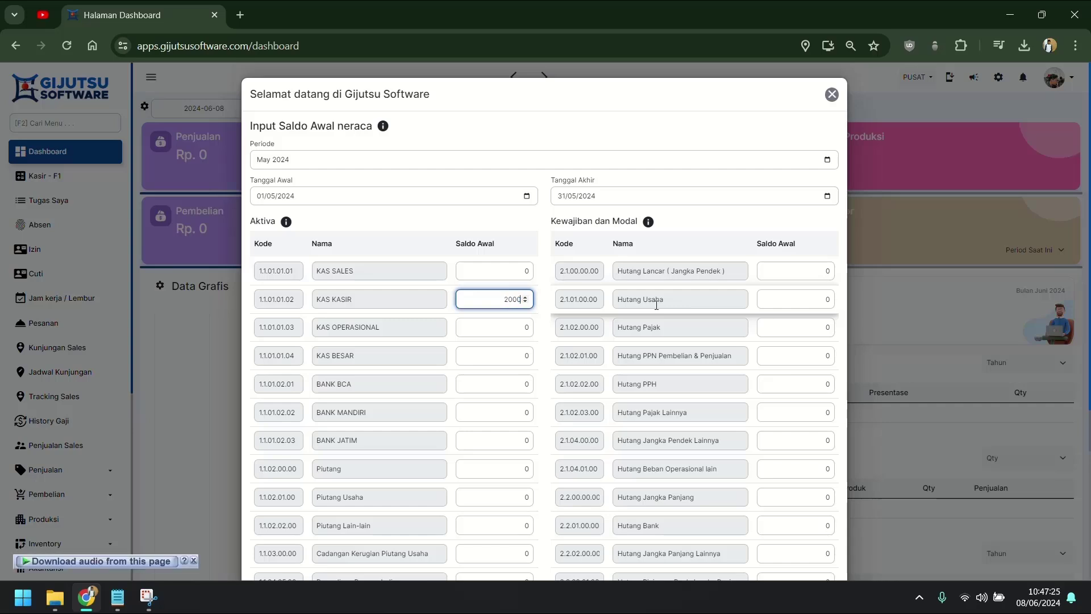
type("000")
key("Tab")
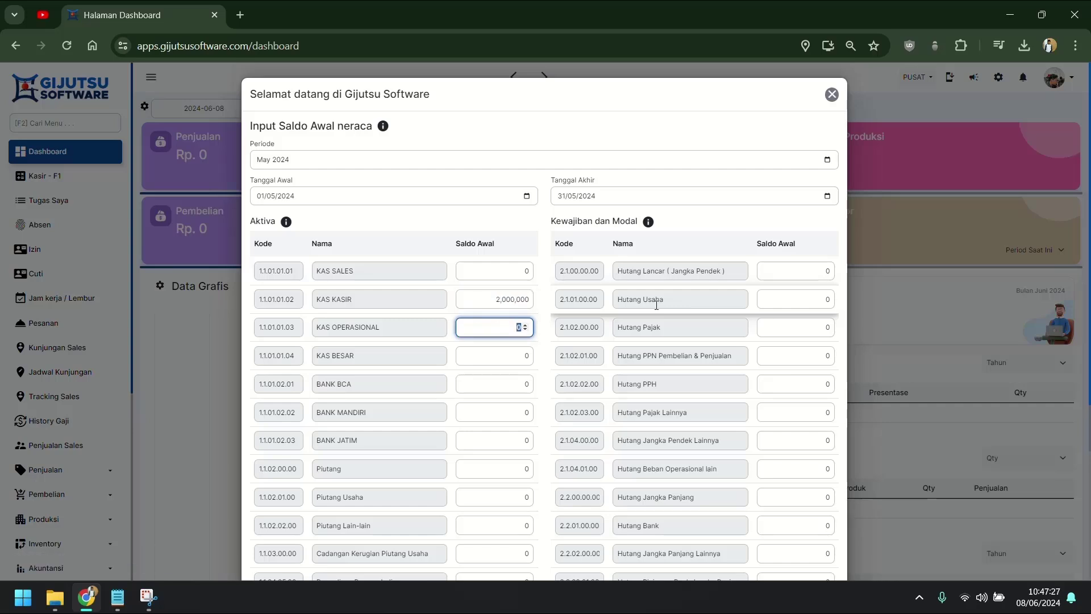
type("500")
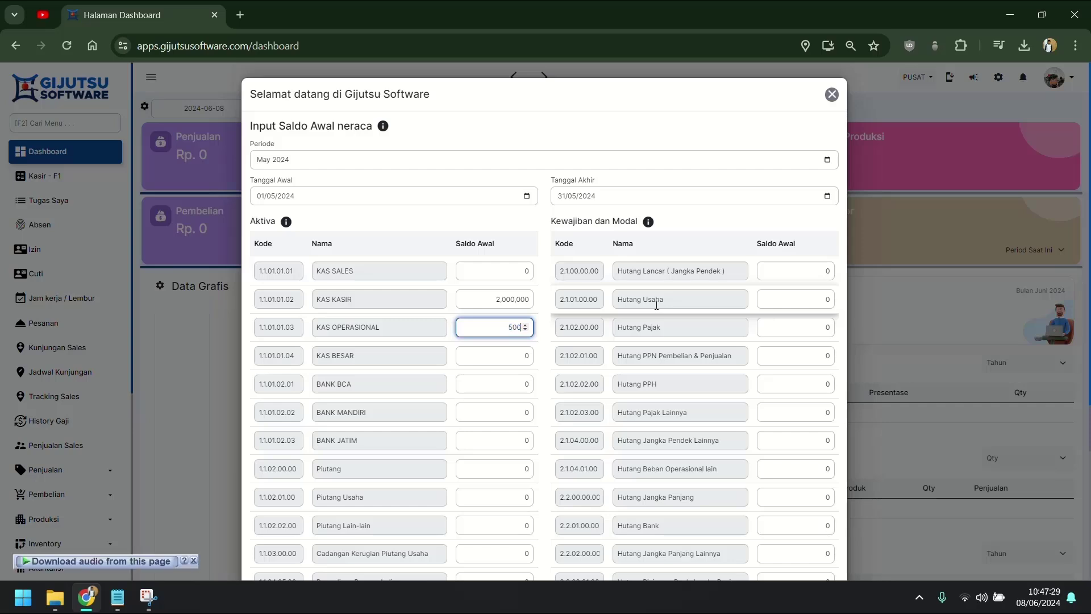
type("000,000")
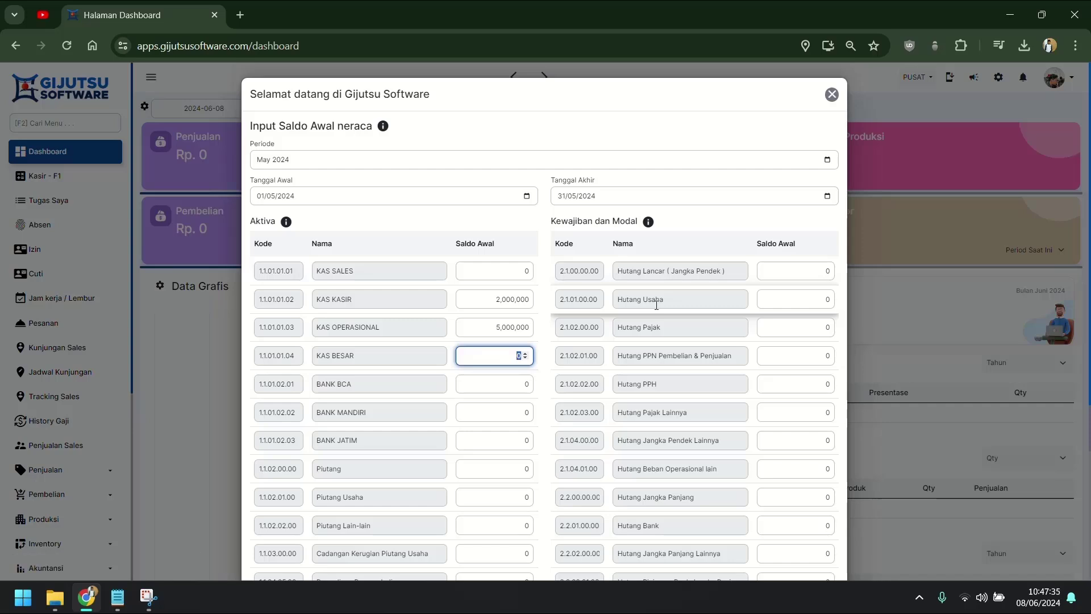
type("20,")
type("000")
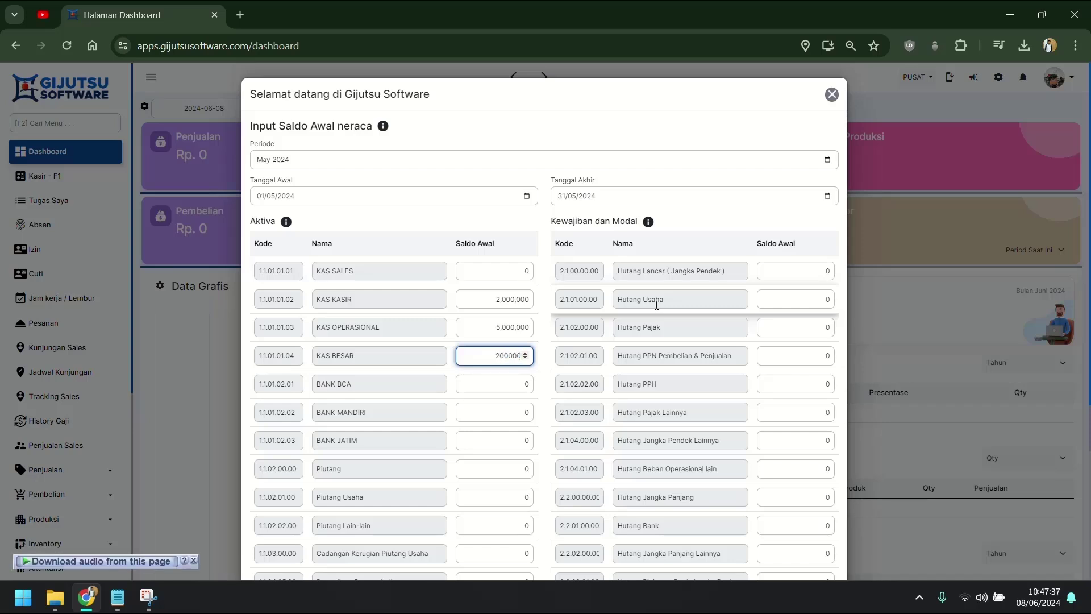
type(",000")
key("Tab")
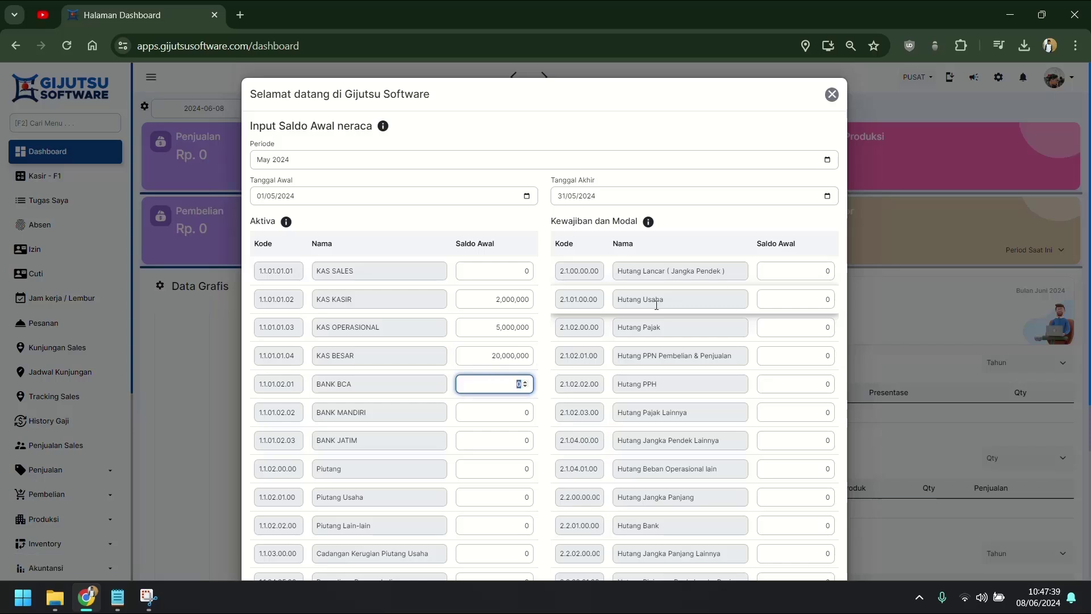
Step: Enter bank balances: BCA 100,000,000, MANDIRI 200,000,000, JATIM 300,000,000
type("100,000,")
type("000")
key("Tab")
type("200,")
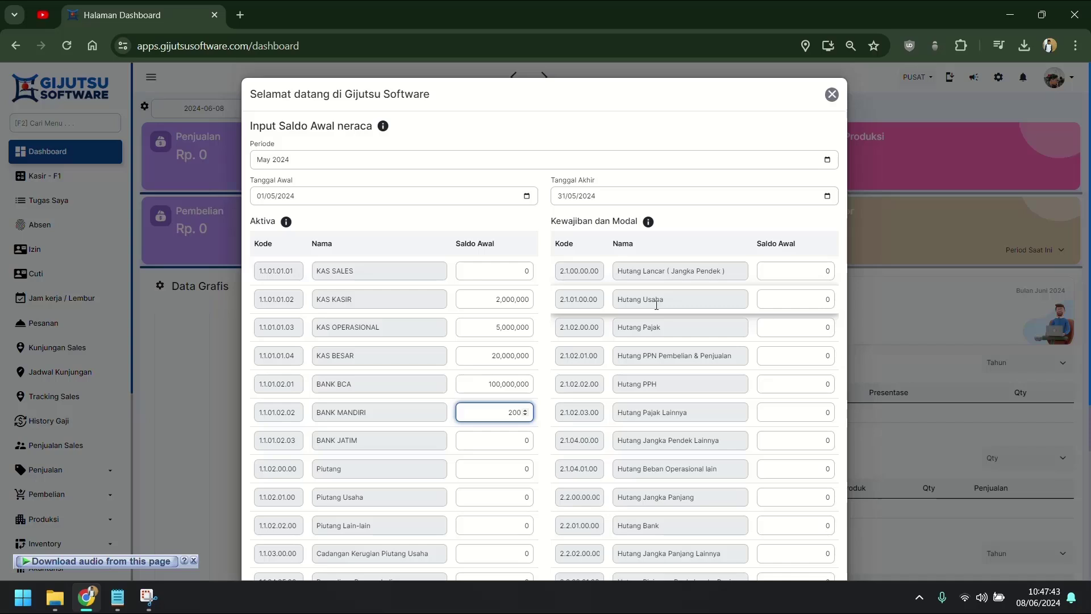
type("000,000")
key("Tab")
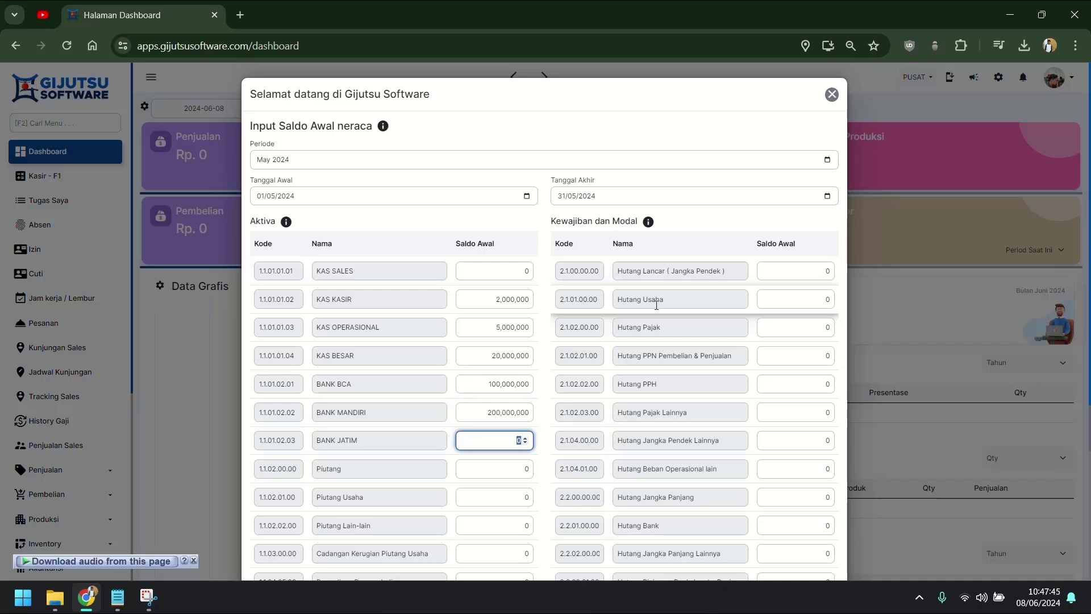
type("300000000")
left_click(467, 224)
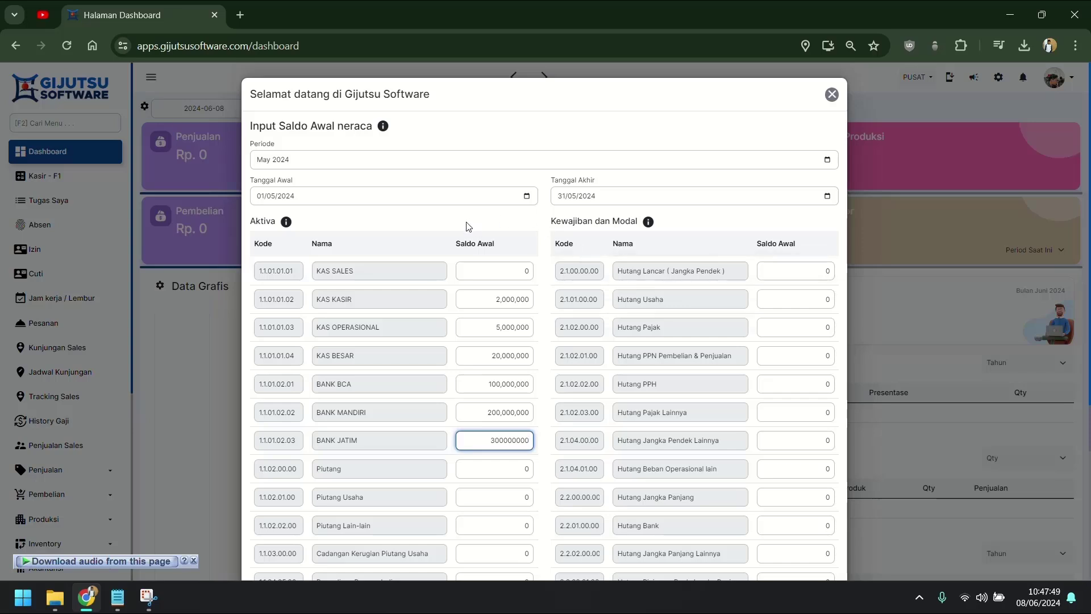
Step: Enter Piutang 150,000,000 and Persediaan Barang Jadi 80,000,000 as opening balances
scroll(477, 253, "down", 3)
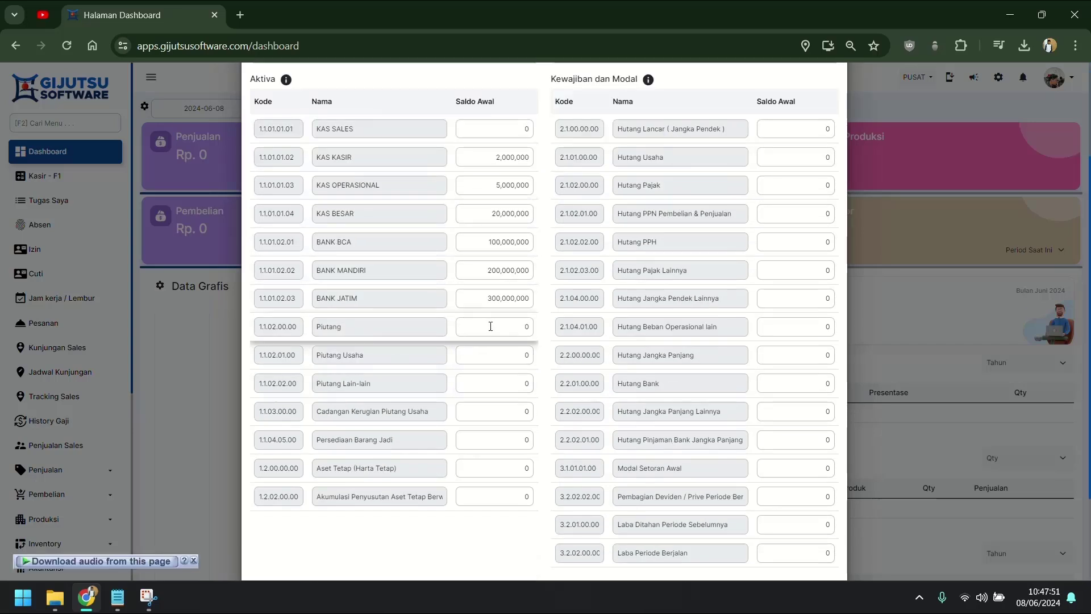
left_click(490, 325)
scroll(400, 353, "down", 1)
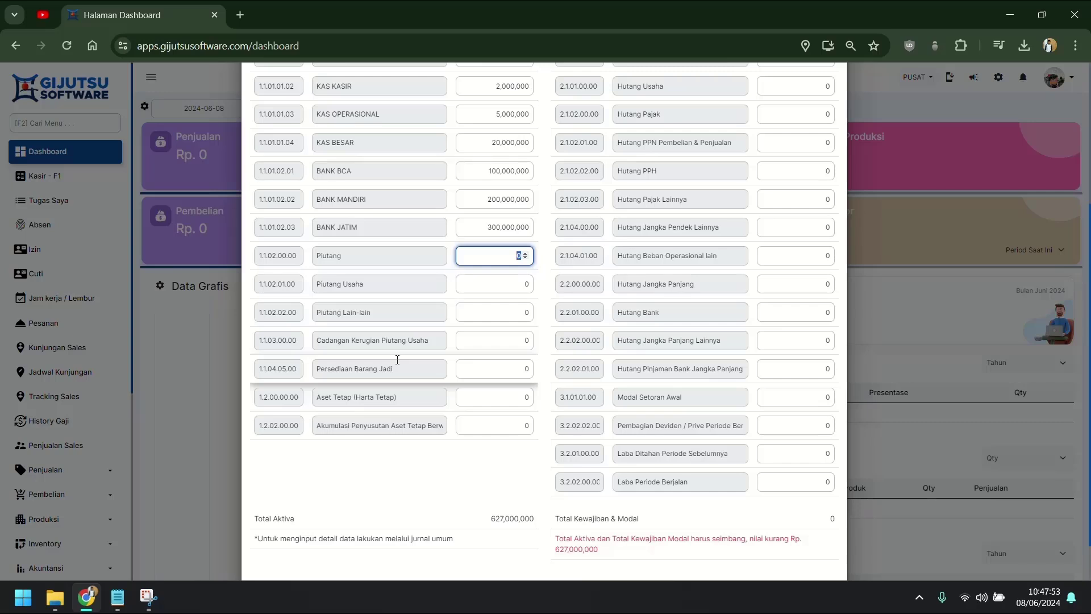
type("150000000")
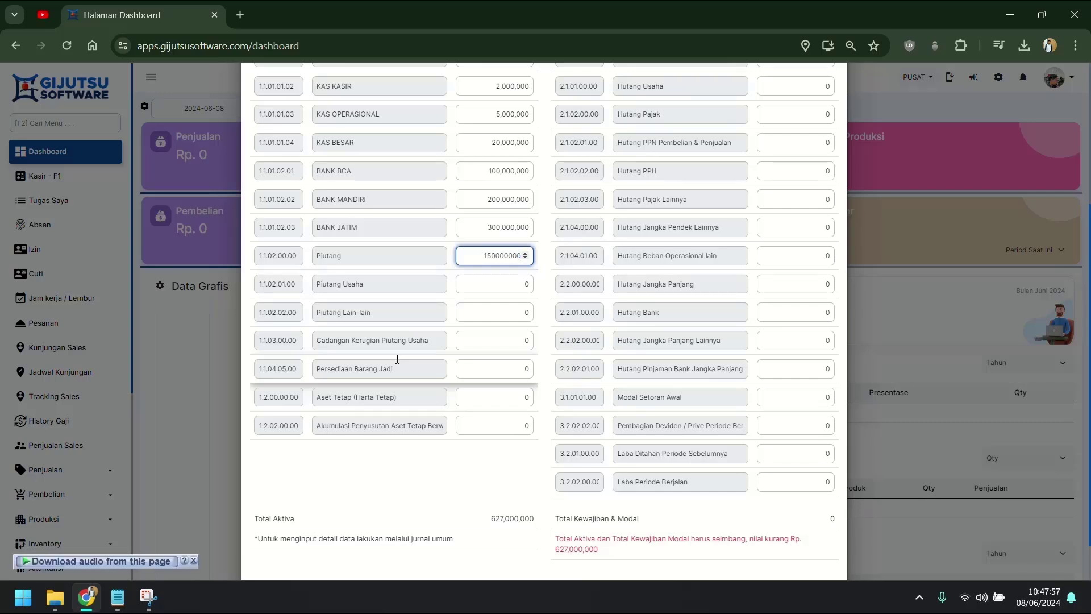
left_click(433, 462)
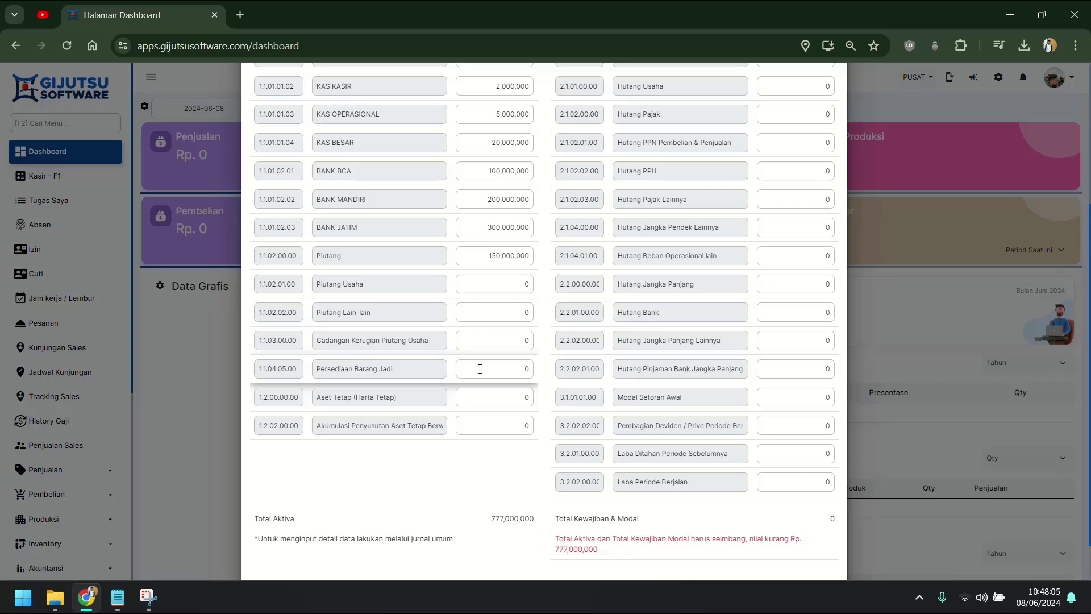
type("8")
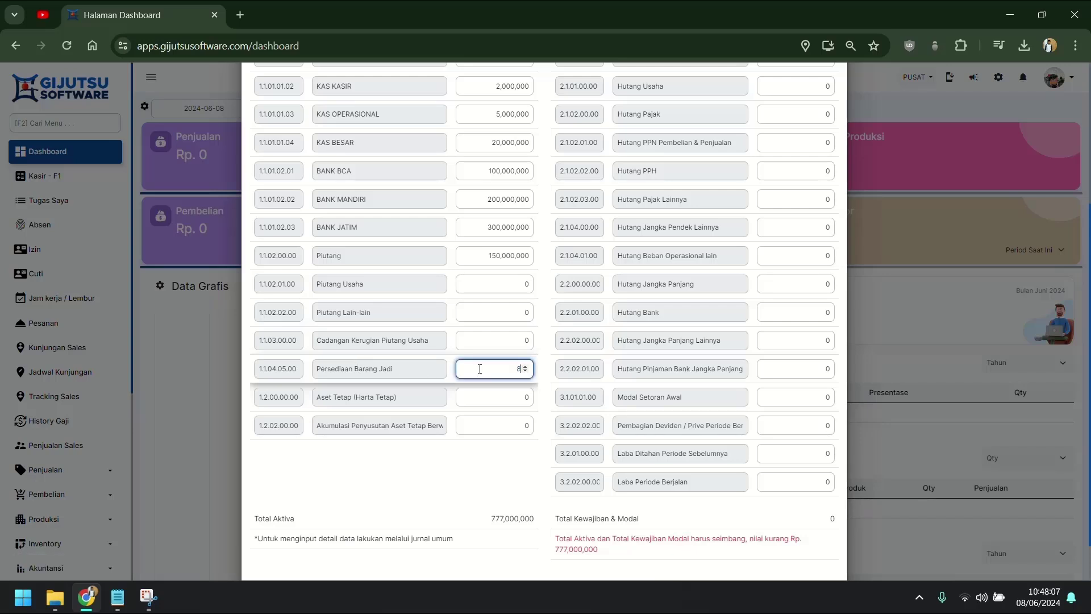
type("0,000,000")
left_click(385, 403)
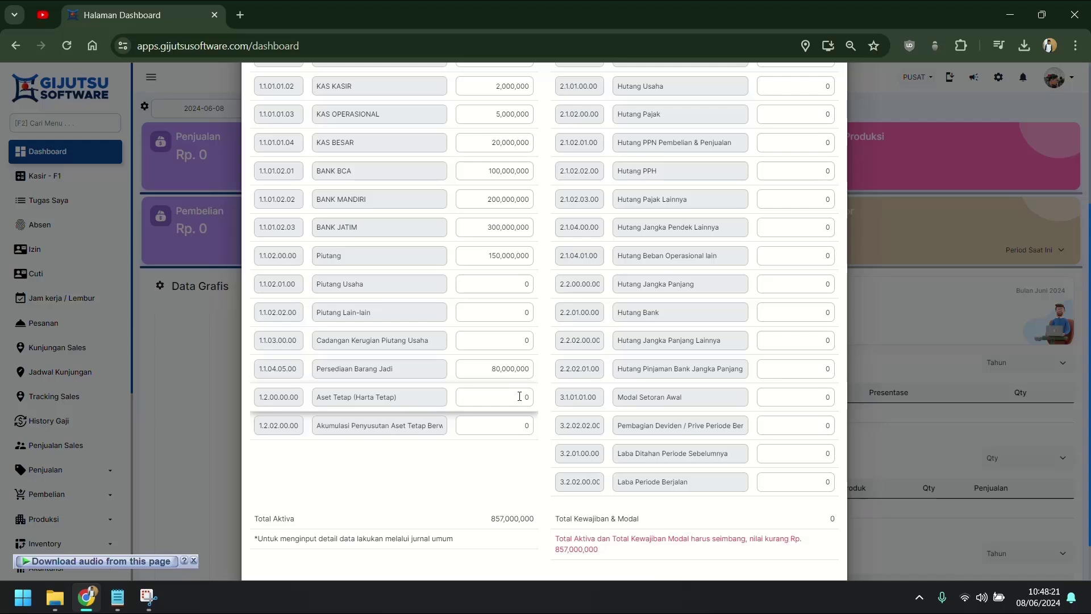
Step: Scroll through the form to review the Kewajiban dan Modal section
scroll(608, 383, "up", 3)
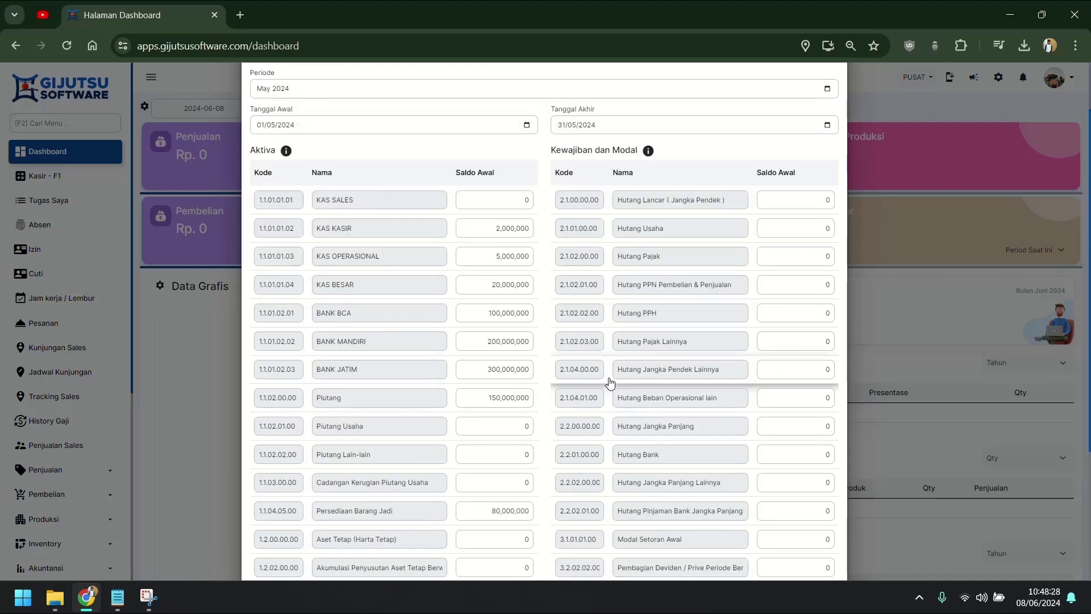
scroll(609, 382, "down", 3)
scroll(609, 383, "up", 4)
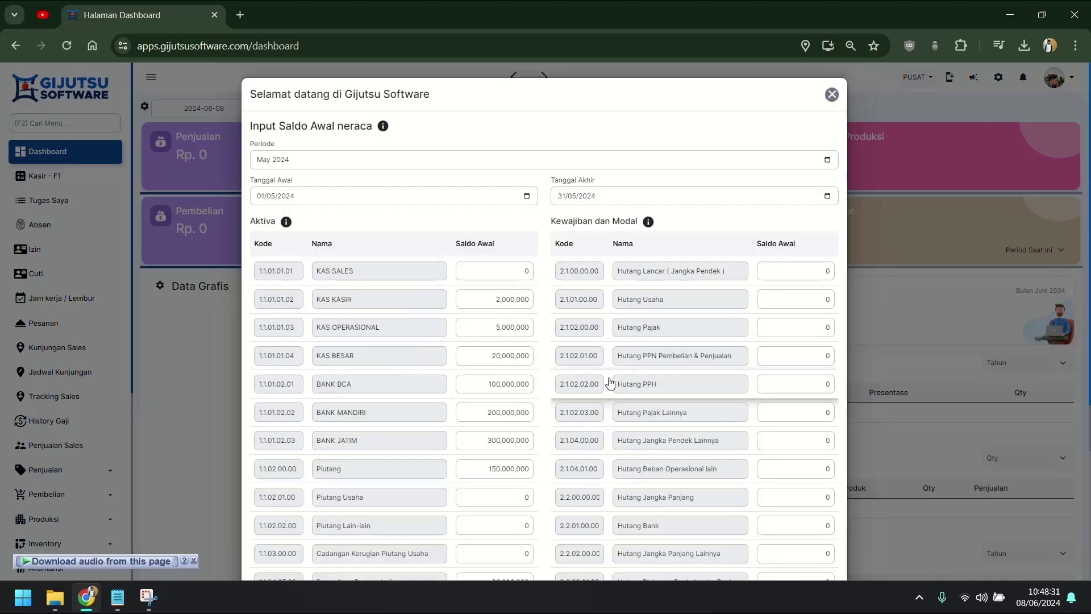
scroll(609, 382, "down", 4)
scroll(610, 382, "up", 3)
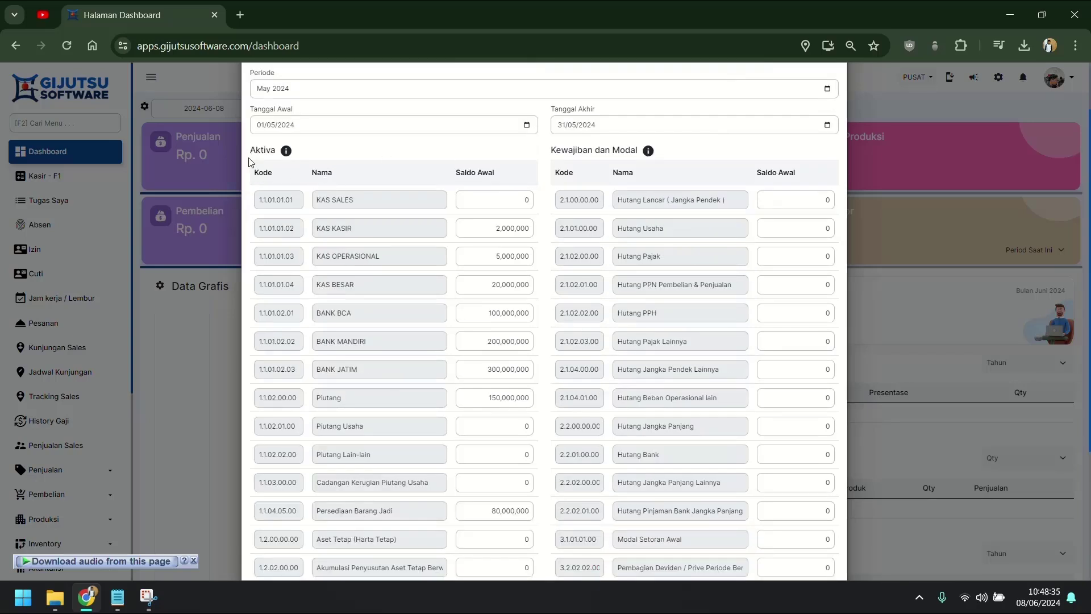
scroll(256, 452, "down", 3)
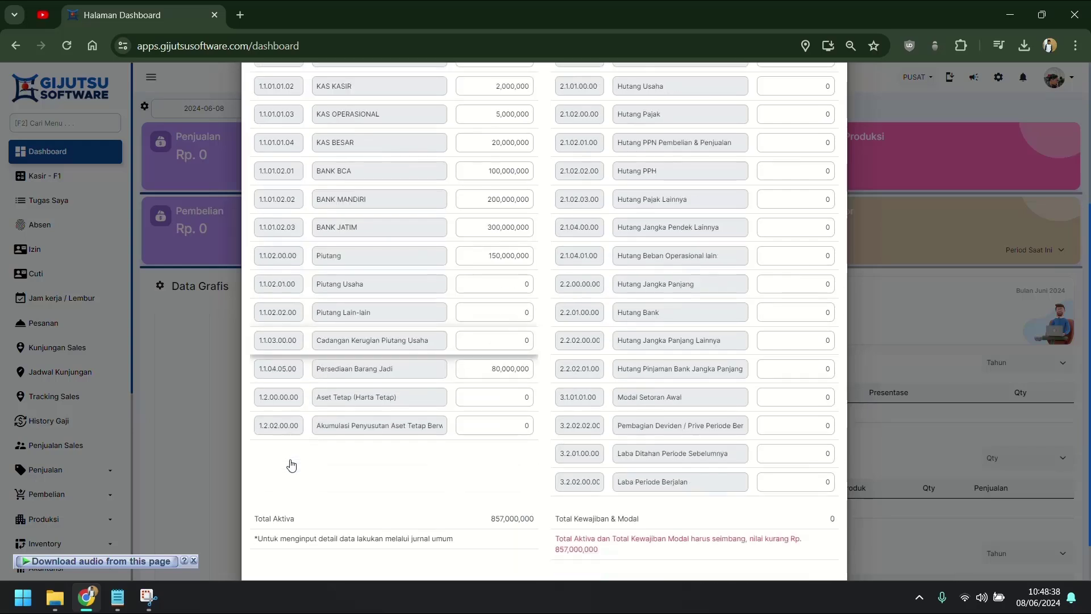
scroll(341, 398, "up", 5)
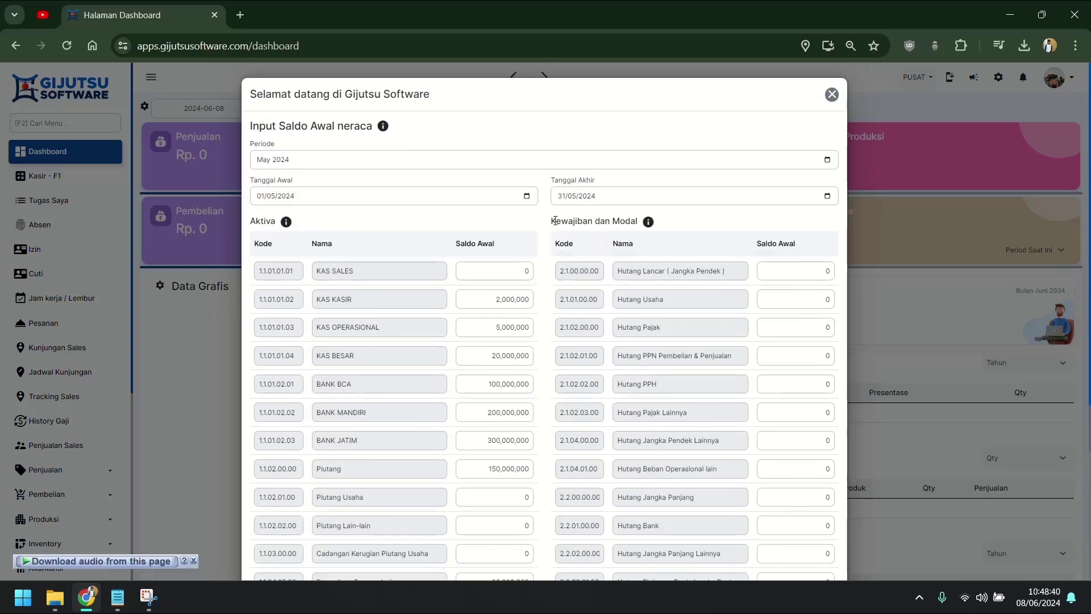
left_click_drag(552, 221, 639, 221)
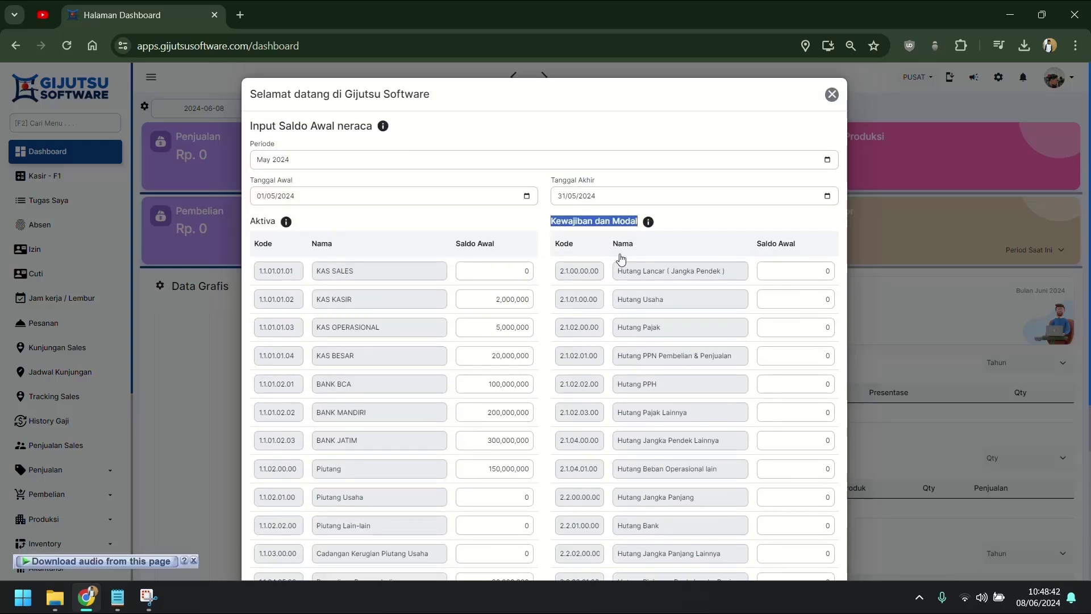
scroll(605, 335, "down", 4)
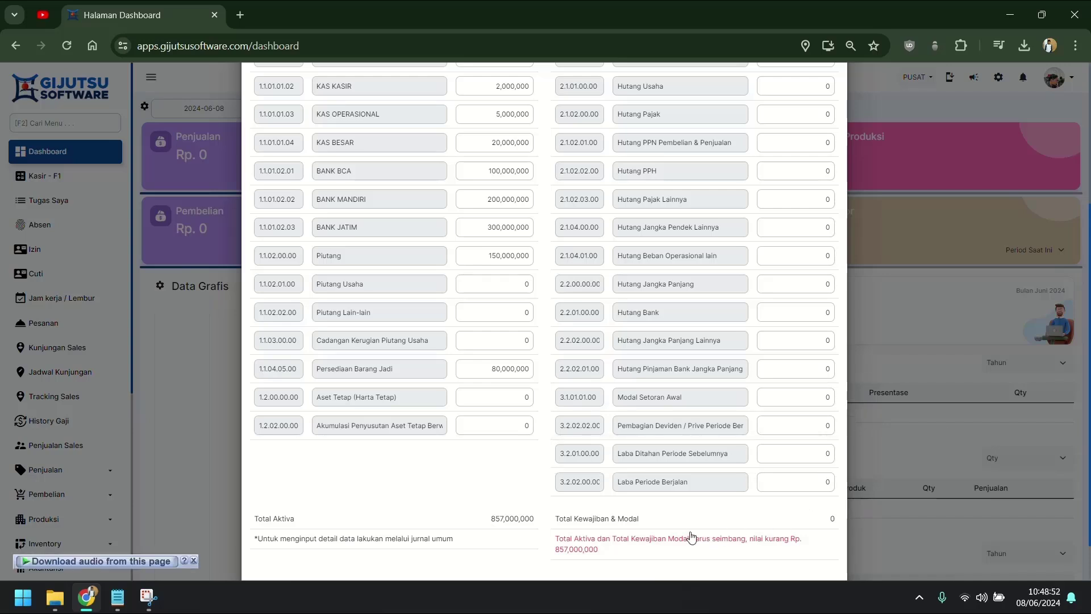
scroll(692, 537, "up", 4)
triple_click(594, 219)
scroll(602, 352, "down", 2)
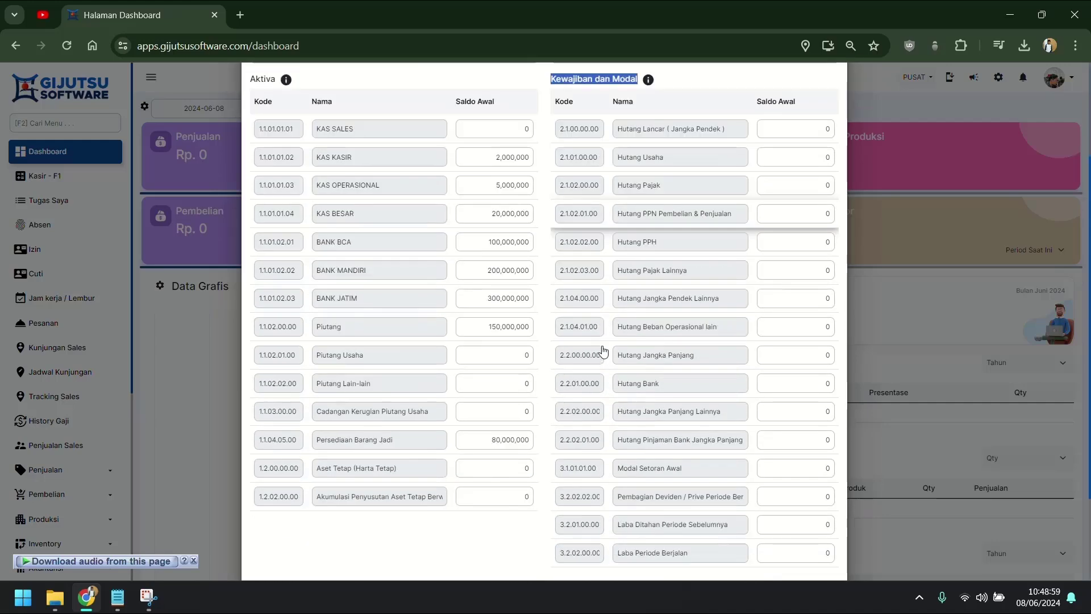
scroll(603, 350, "down", 3)
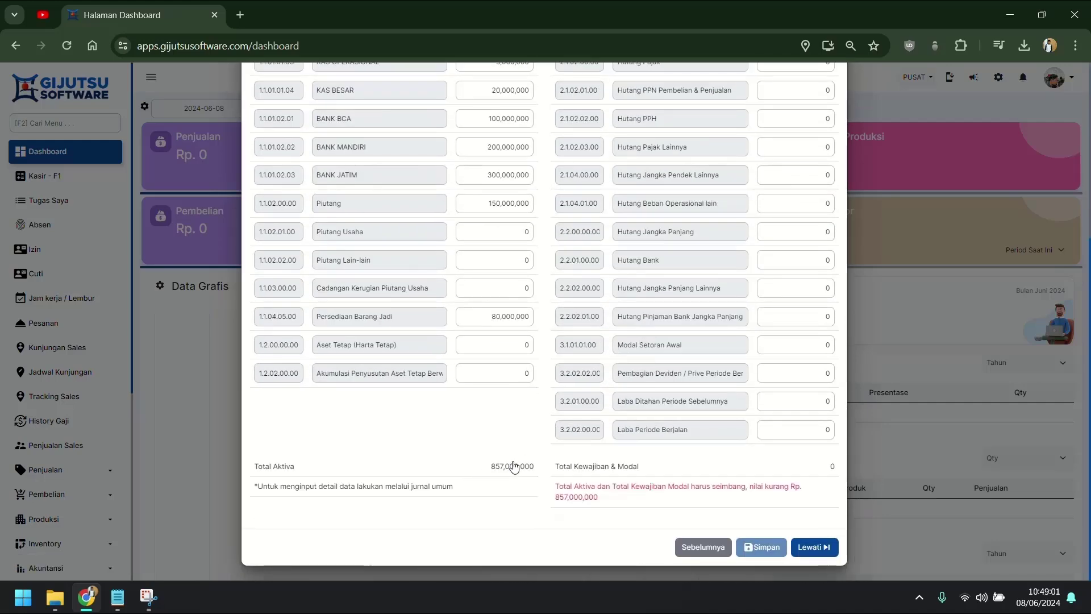
scroll(795, 252, "up", 2)
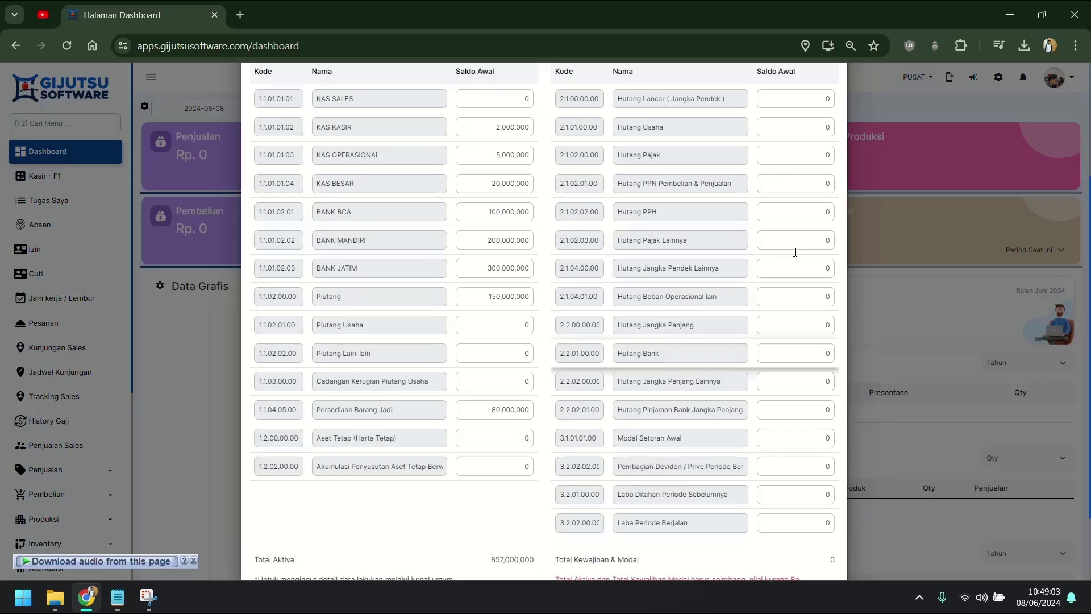
scroll(795, 252, "up", 1)
Step: Enter Hutang Usaha 500,000,000, Modal Setoran Awal 200,000,000 and Laba Periode Berjalan 157,000,000
left_click(832, 180)
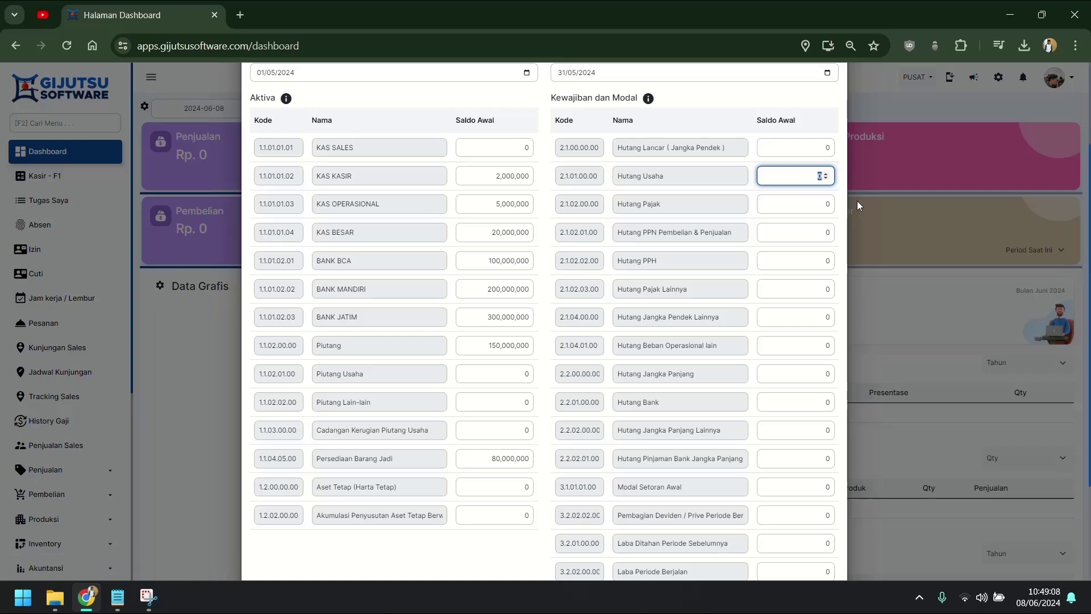
scroll(857, 200, "down", 3)
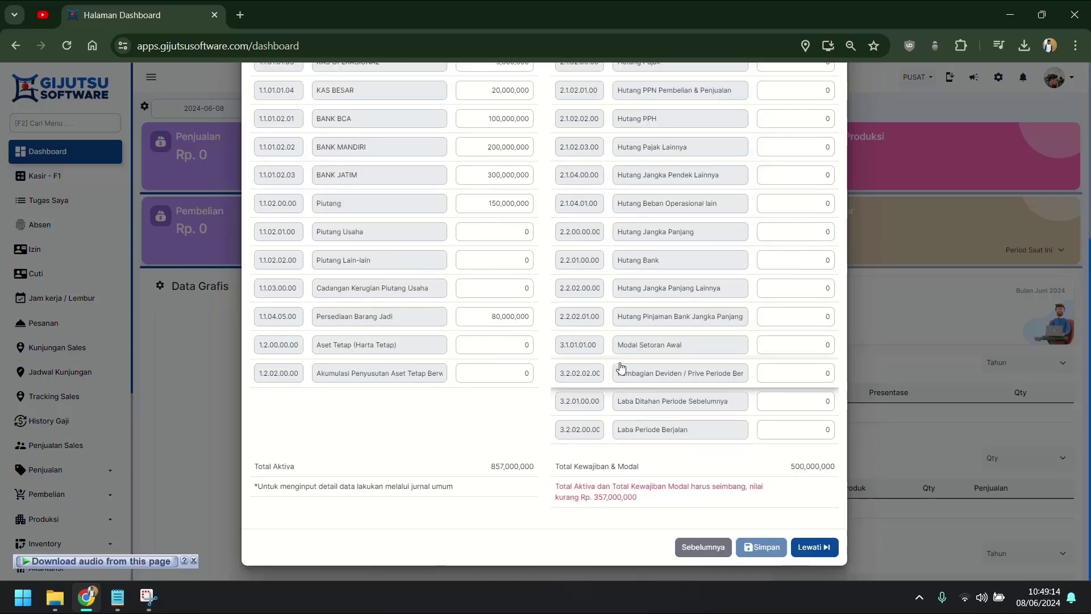
left_click(784, 345)
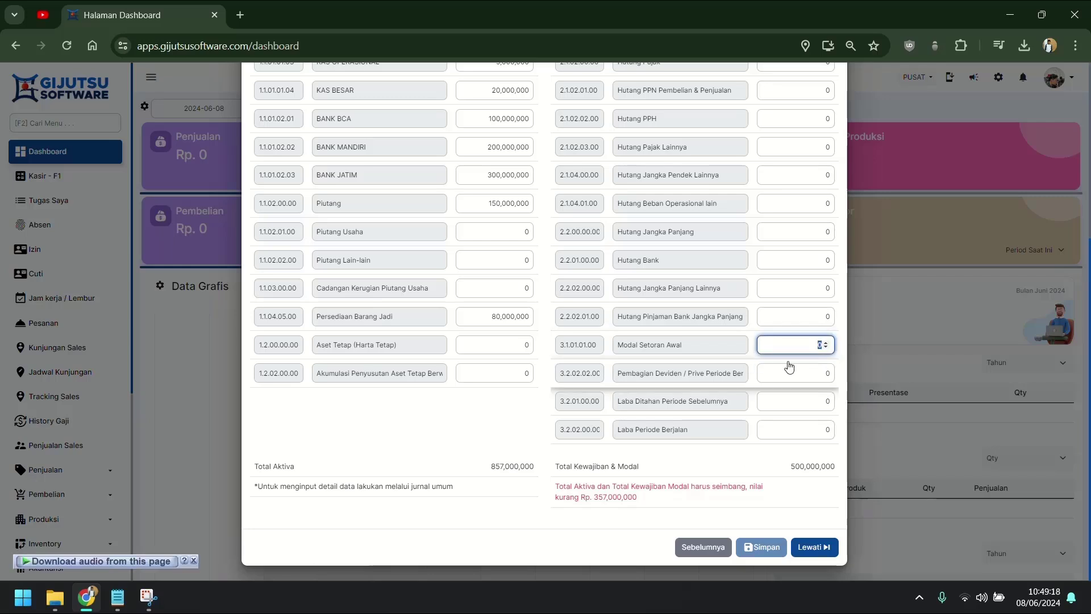
type("200000000")
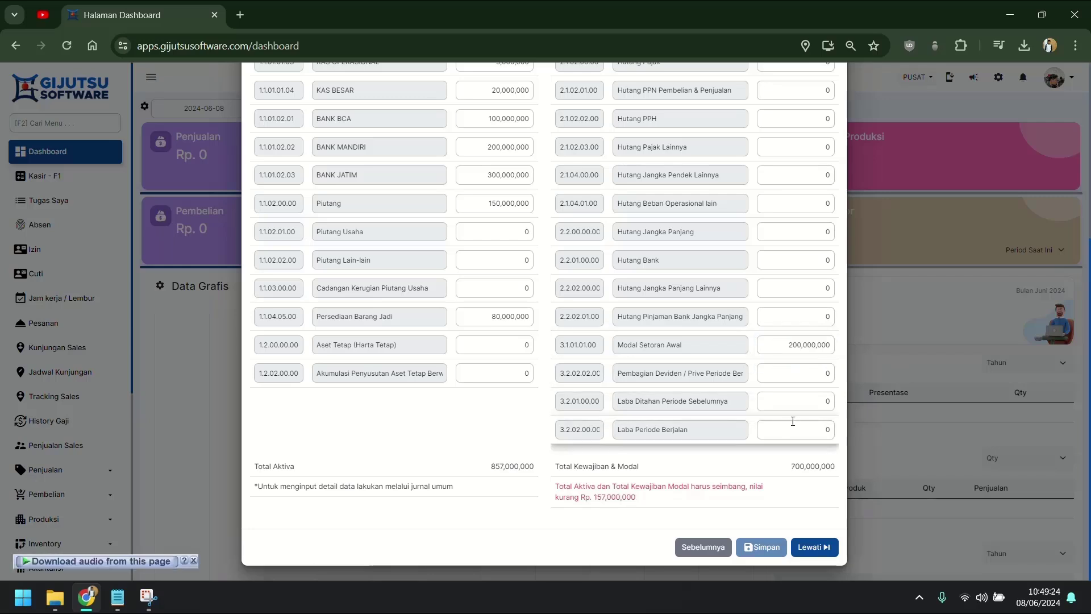
left_click(797, 430)
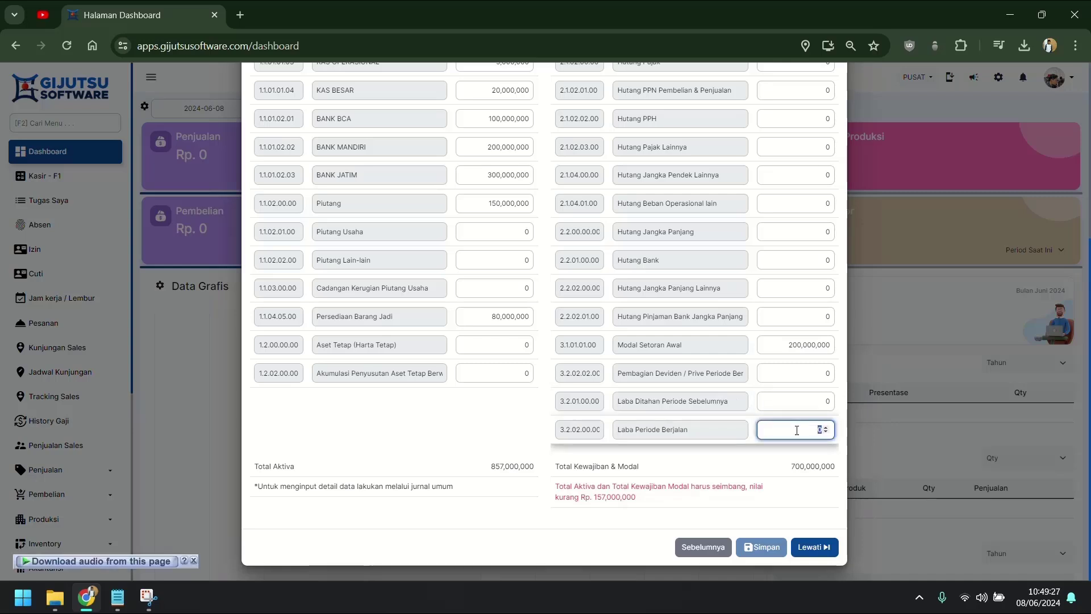
type("157000000")
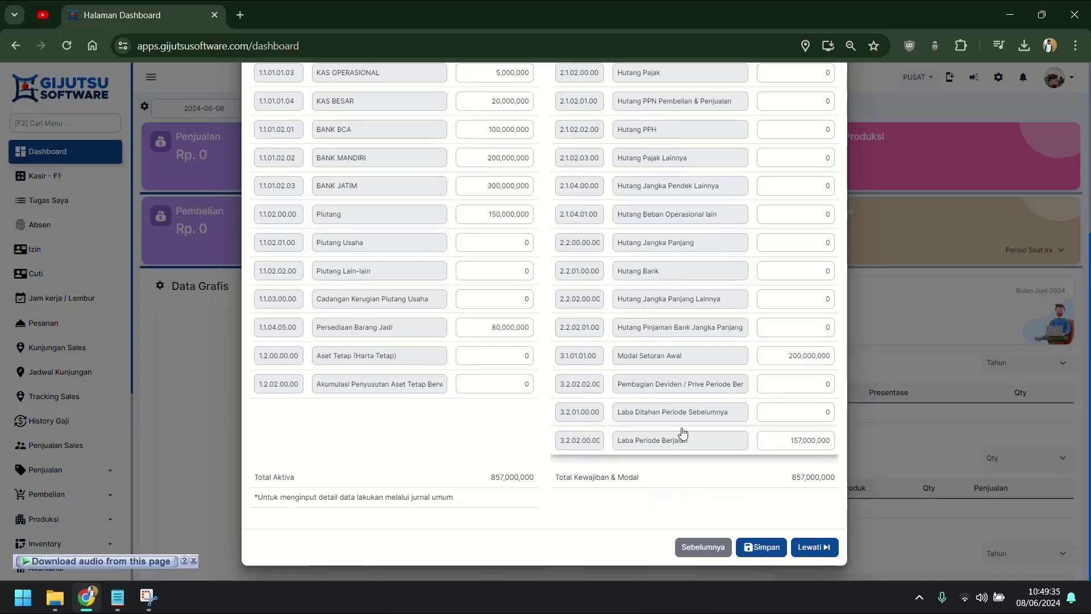
scroll(406, 133, "up", 5)
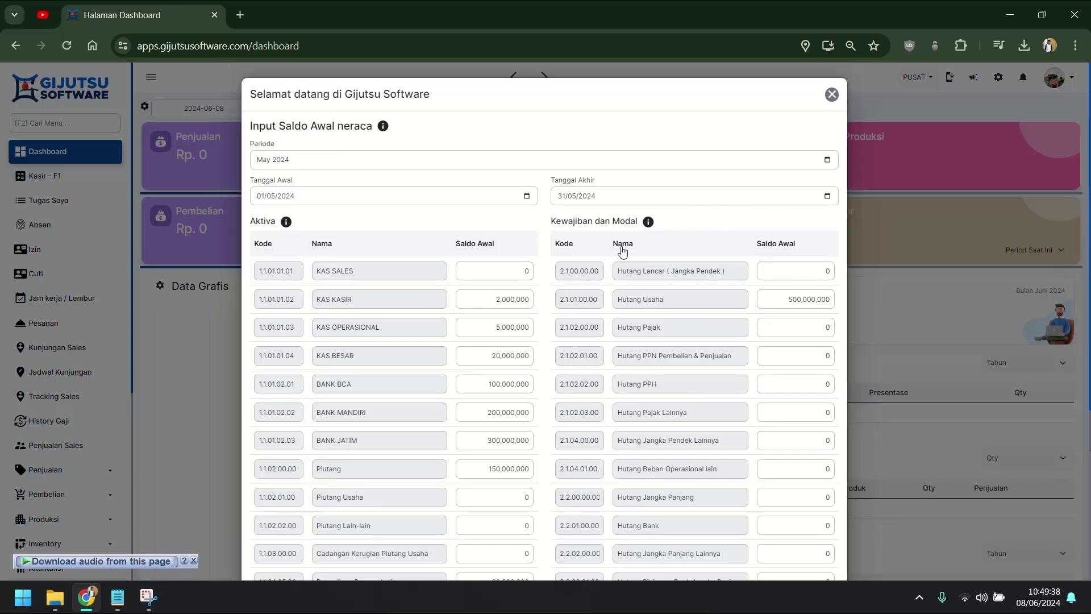
scroll(663, 418, "down", 5)
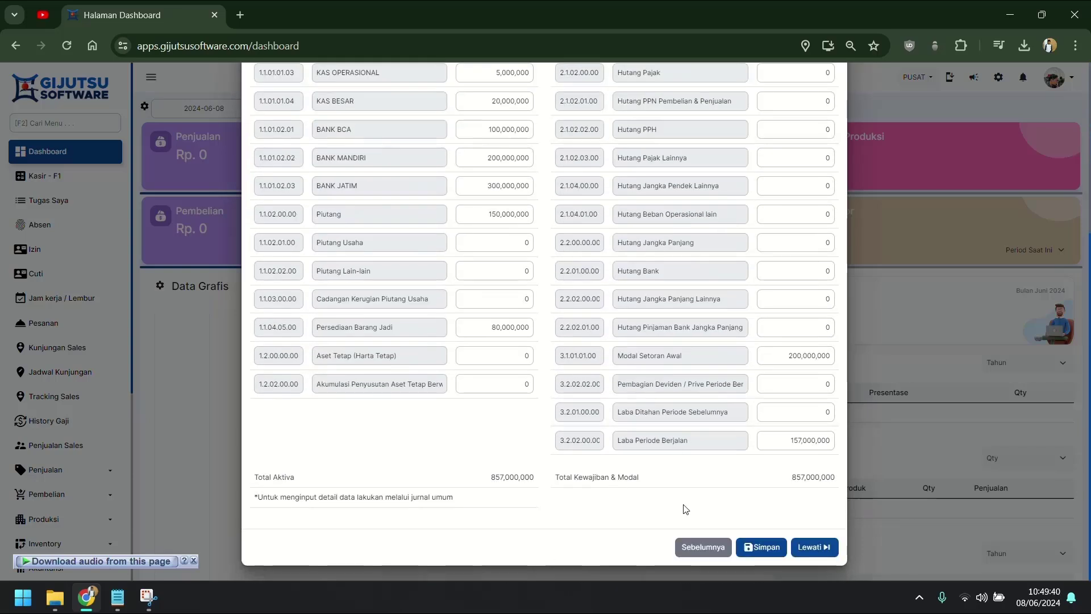
Step: Save the opening balance sheet, then reopen it via Input Saldo Awal on Jurnal Umum
left_click(758, 548)
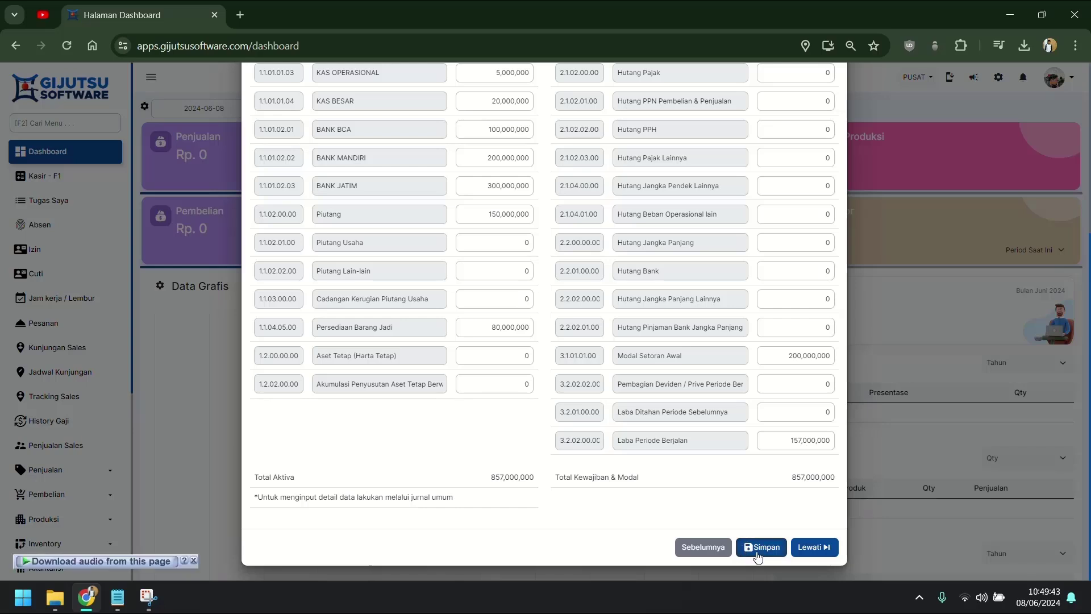
left_click(1066, 526)
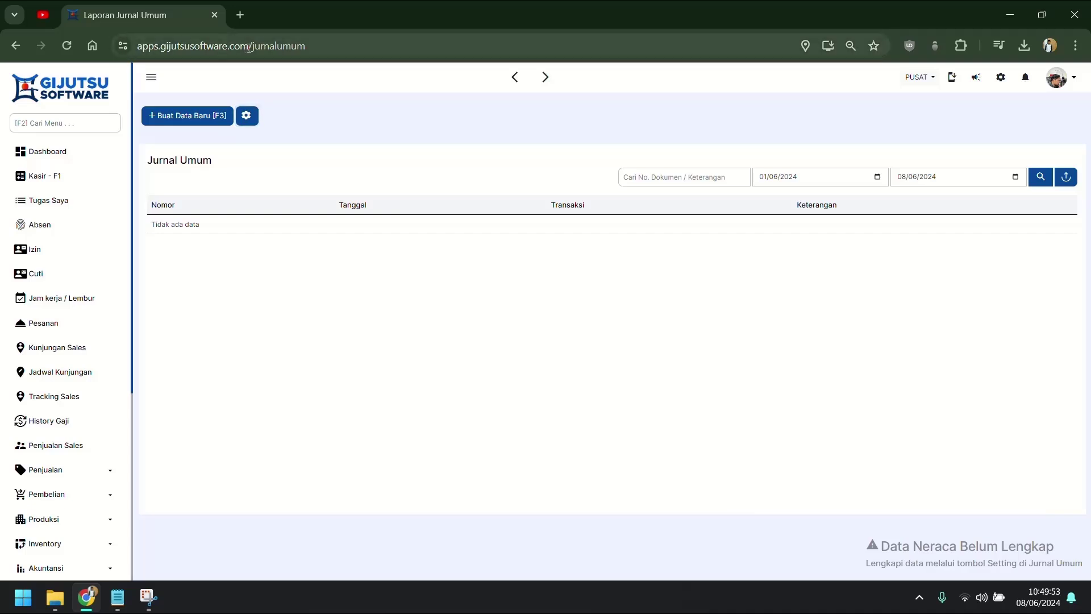
left_click(246, 116)
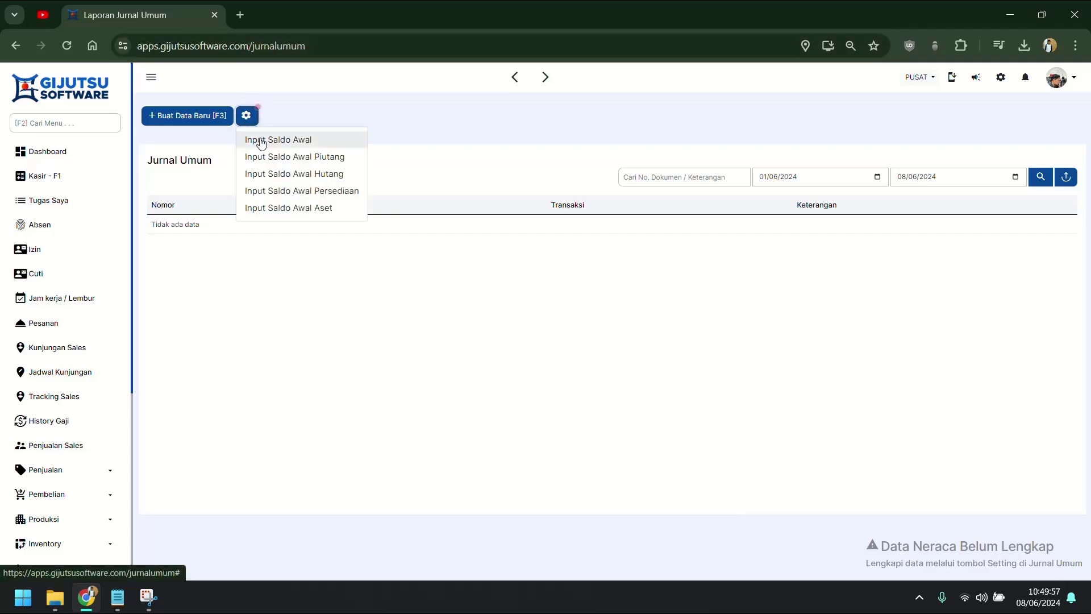
left_click(259, 141)
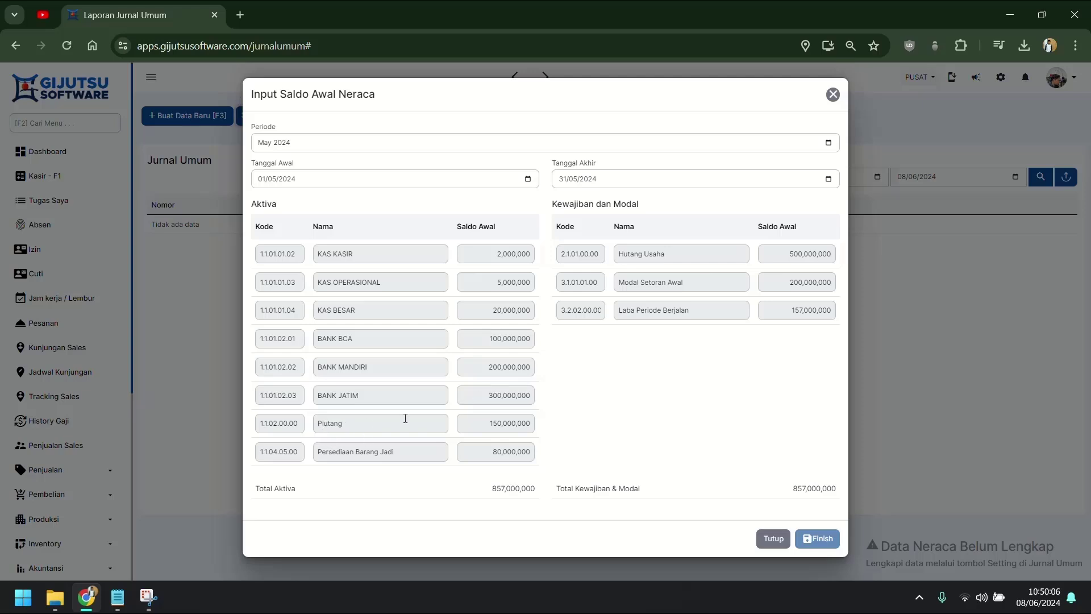
Step: Check the Piutang, Persediaan Barang Jadi and Hutang Usaha balances, then close without changes
left_click(483, 423)
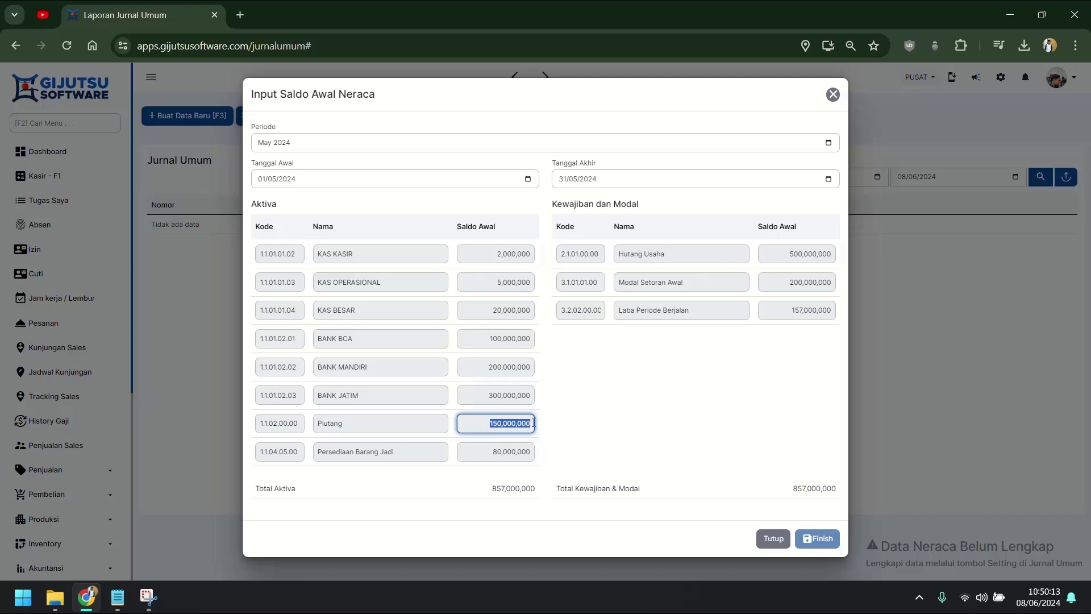
left_click(491, 455)
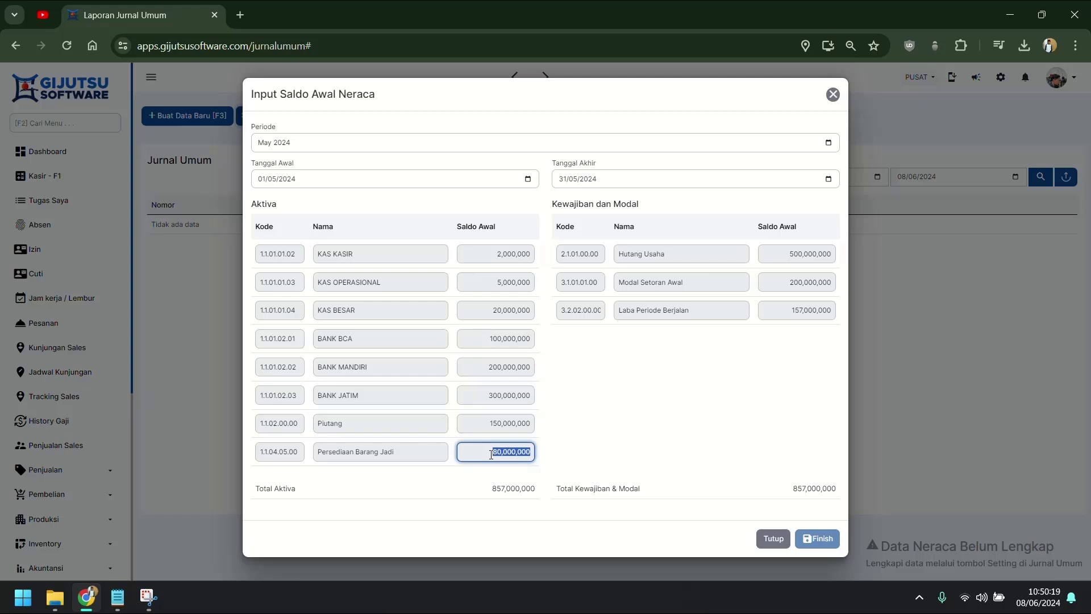
left_click(644, 442)
left_click(802, 257)
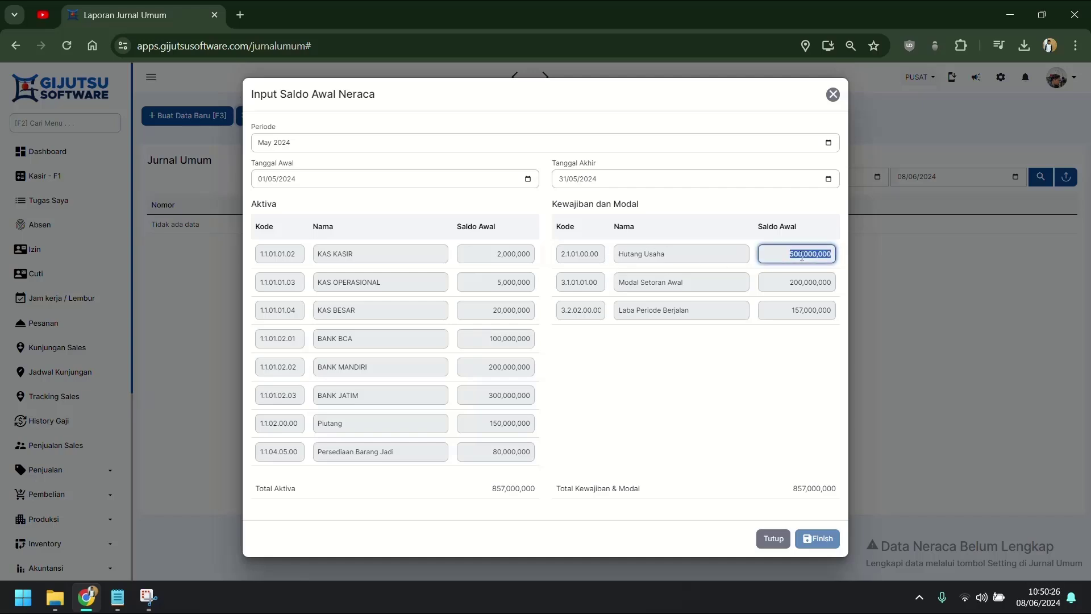
left_click(704, 449)
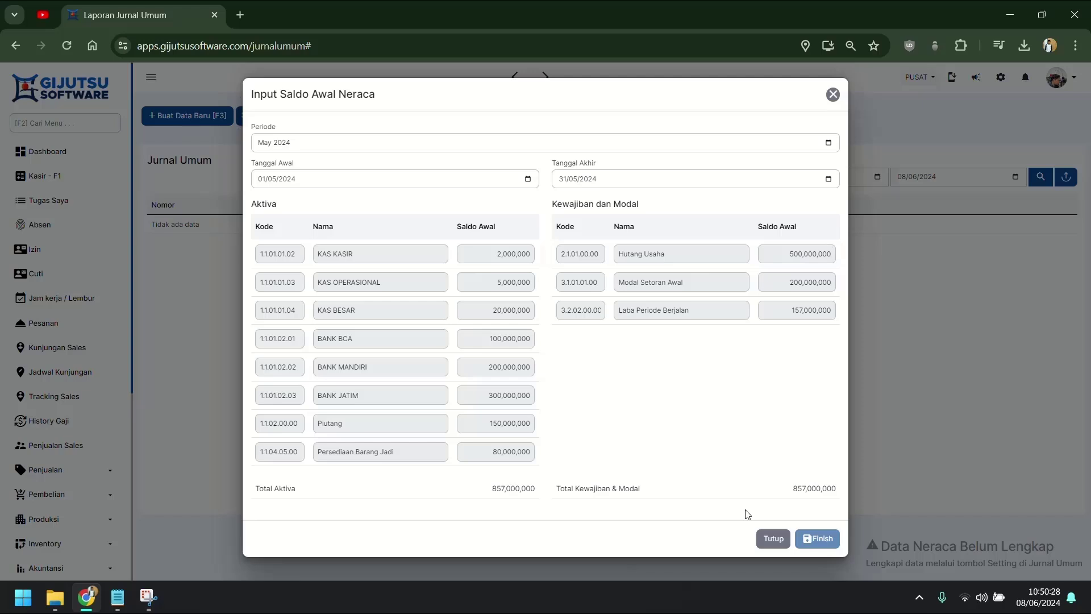
left_click(771, 544)
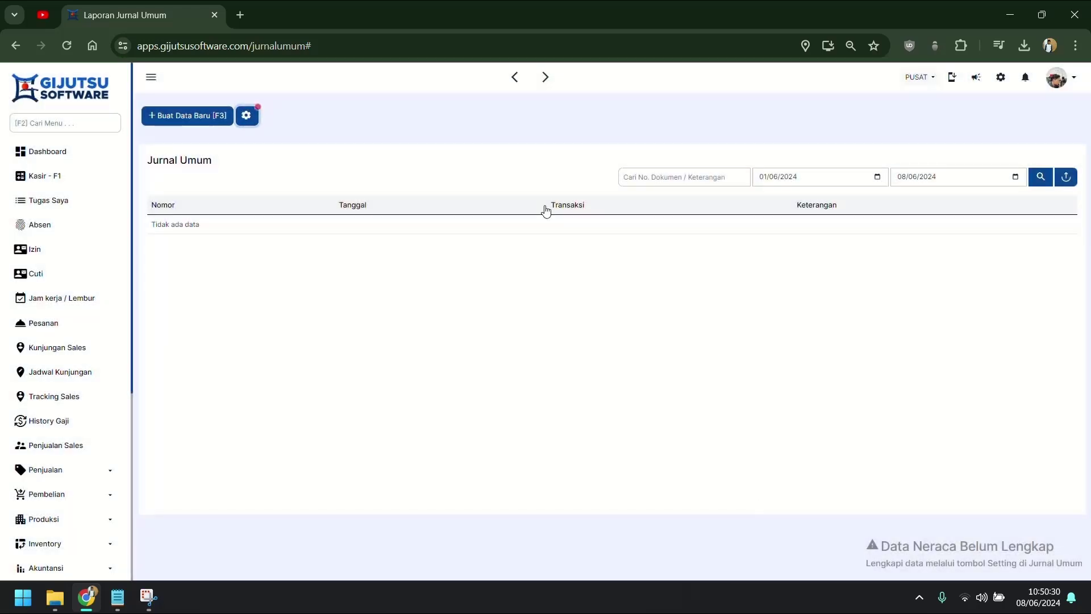
left_click(256, 121)
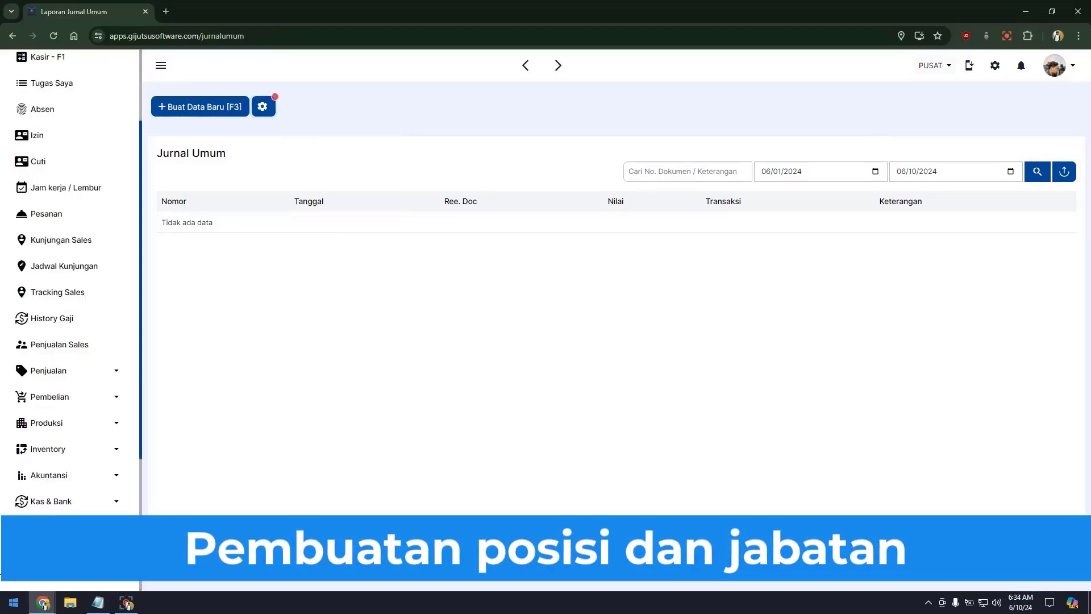
Step: Expand HRD, go to Posisi & Jabatan, and show the Jabatan list
left_click(47, 527)
scroll(47, 527, "down", 3)
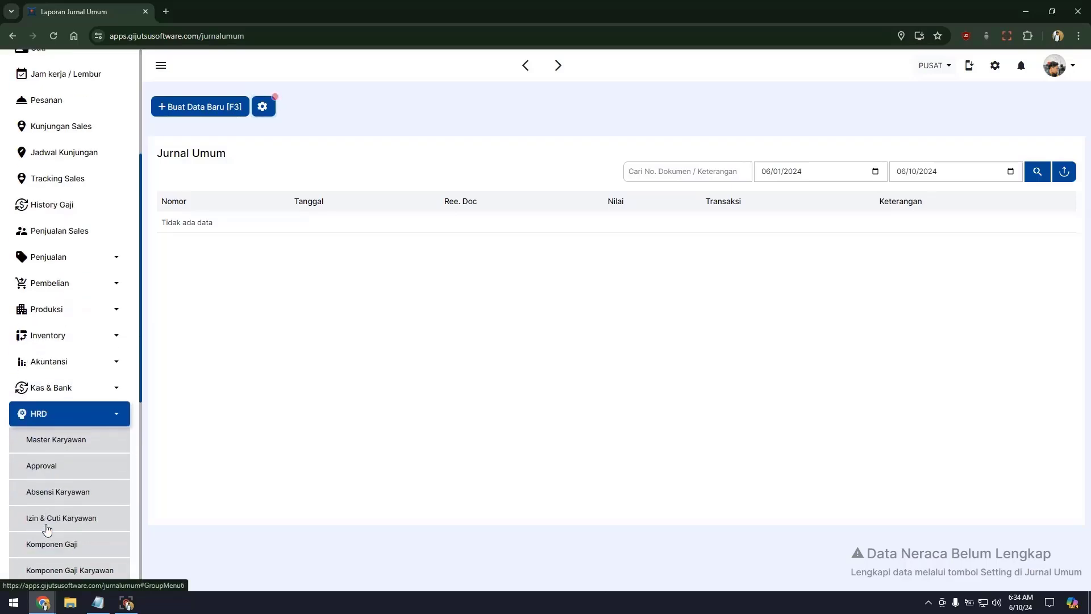
left_click(85, 487)
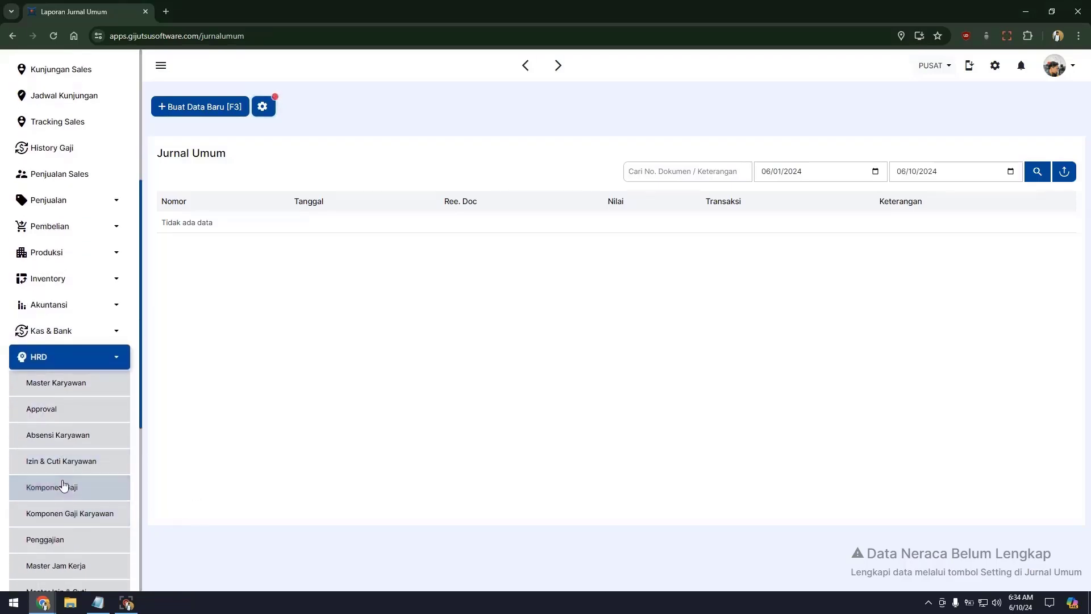
scroll(78, 437, "down", 1)
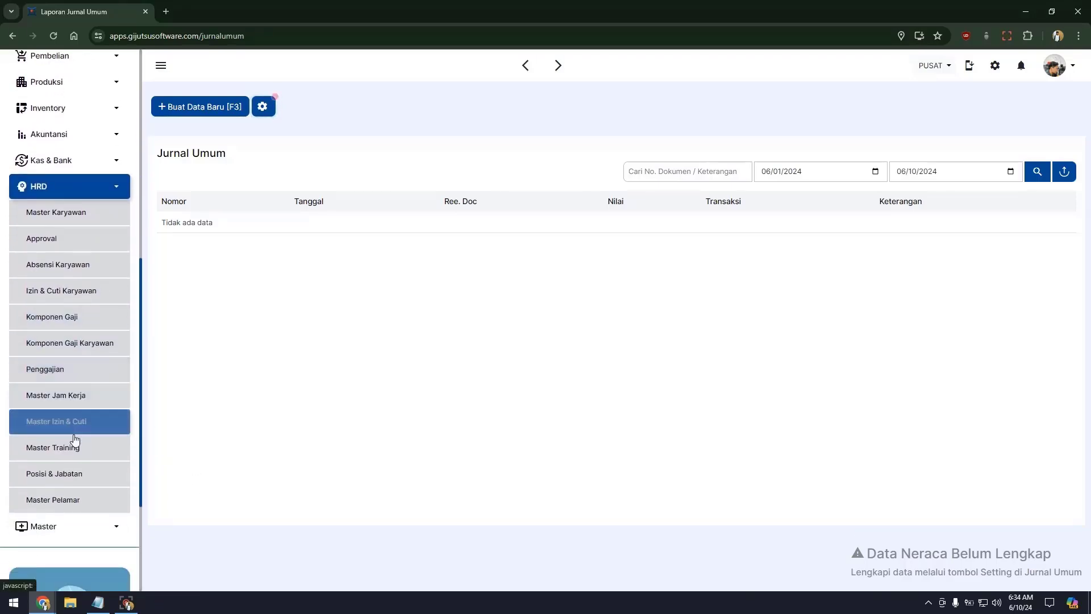
left_click(54, 476)
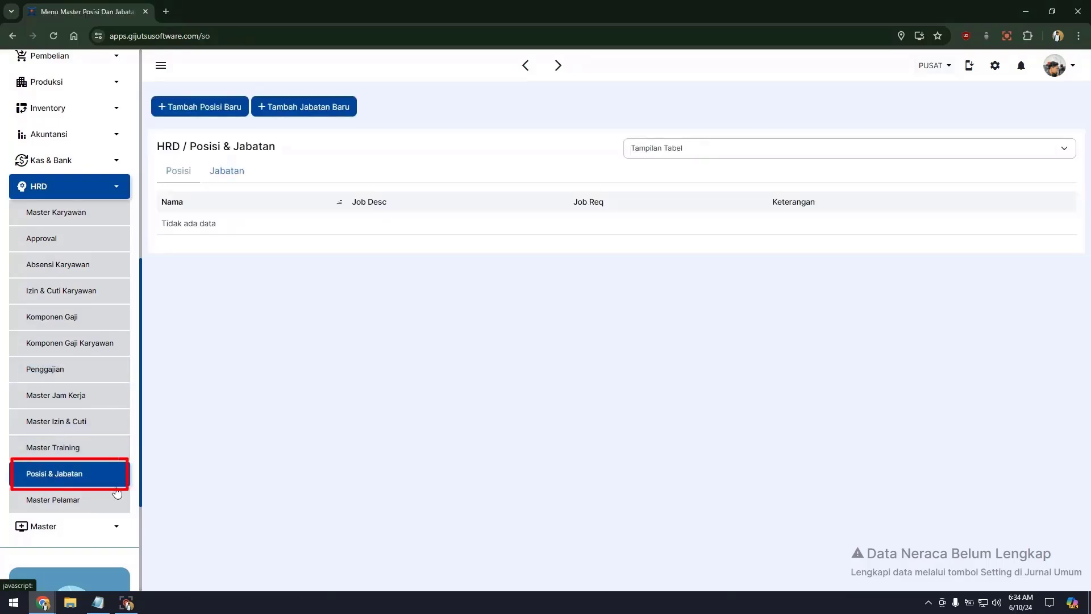
left_click(238, 172)
left_click(199, 175)
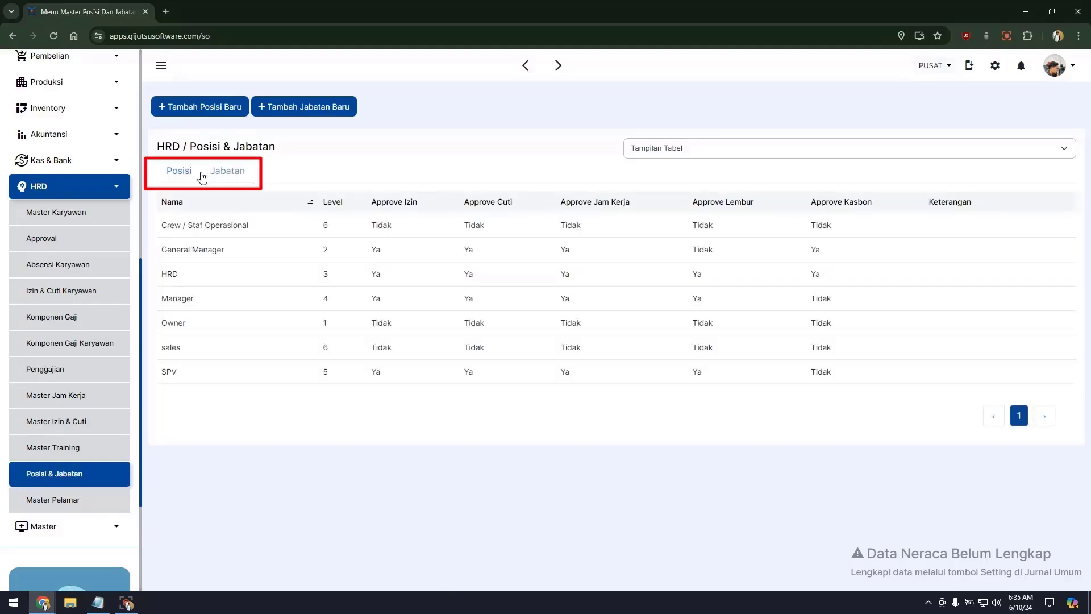
left_click(206, 175)
left_click(223, 178)
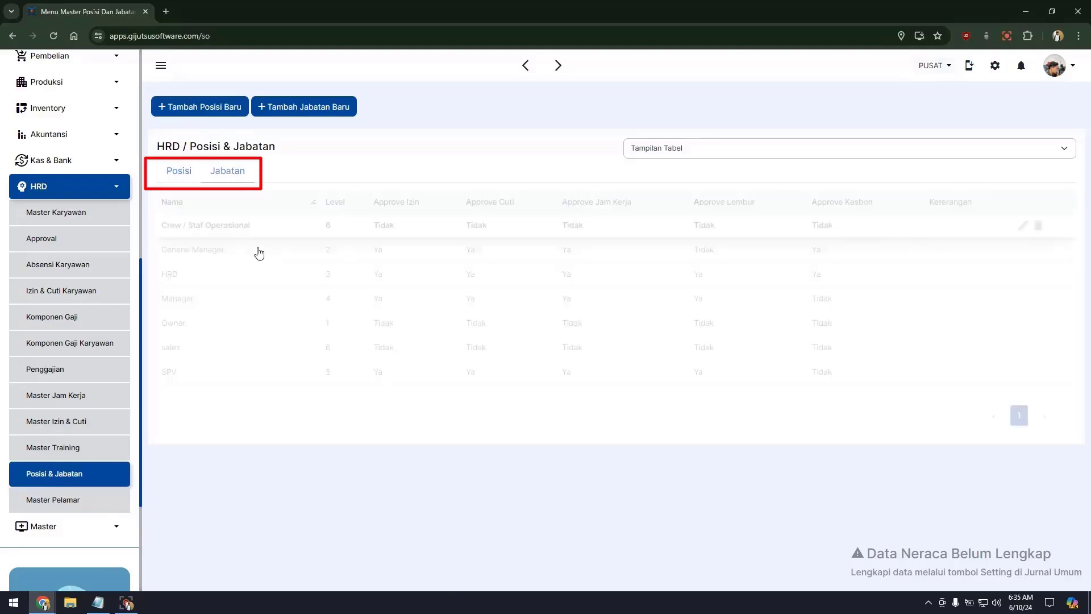
Step: Add a new level-2 job title named STAFF OPERASIONAL
left_click(179, 172)
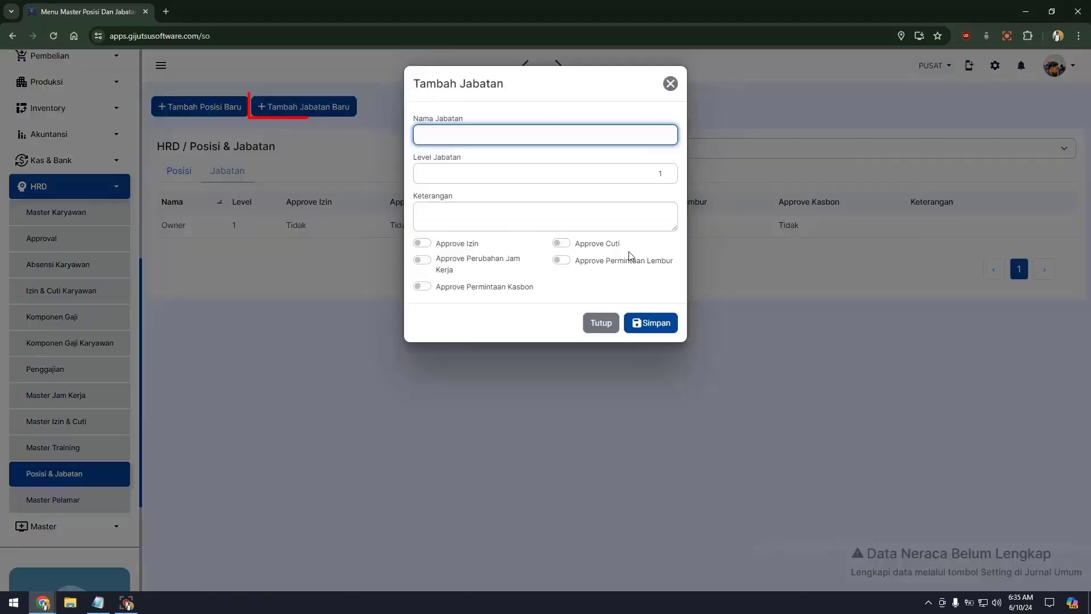
key("Tab")
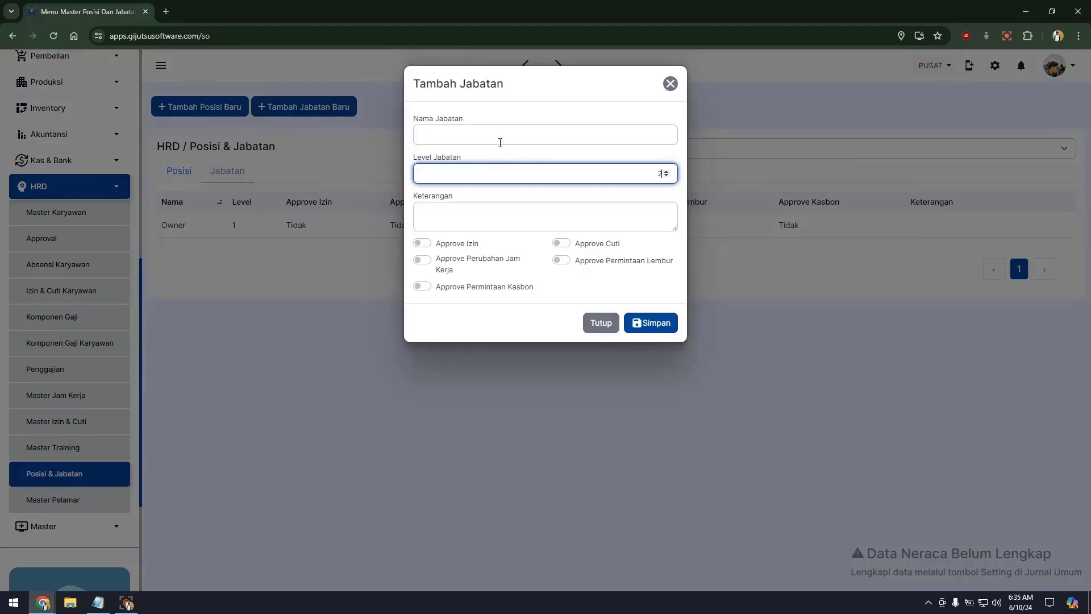
left_click(482, 143)
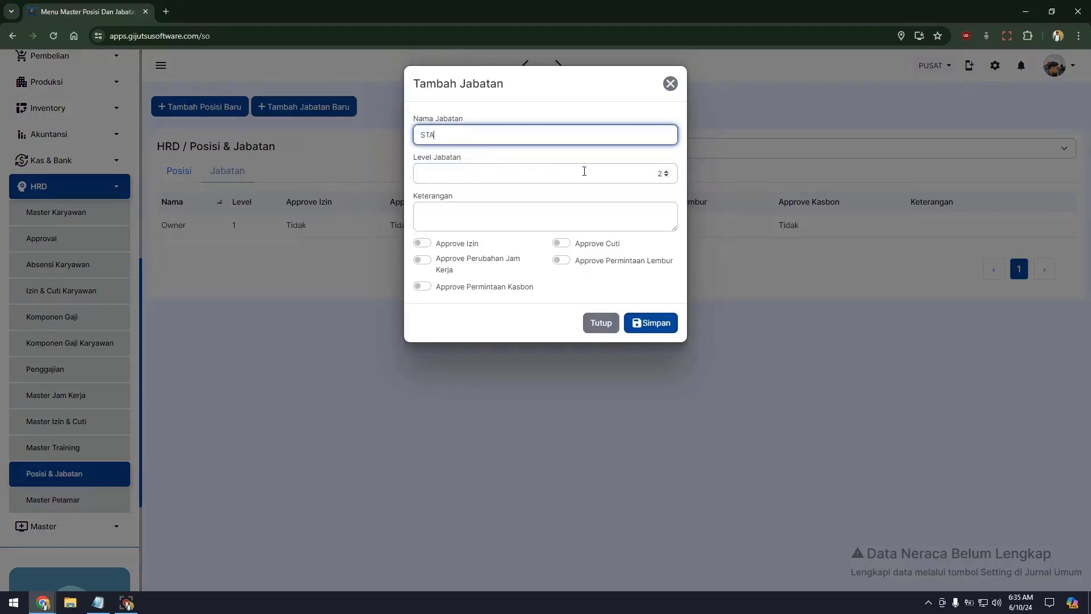
type("STAFF OPERASIONAL")
key("Return")
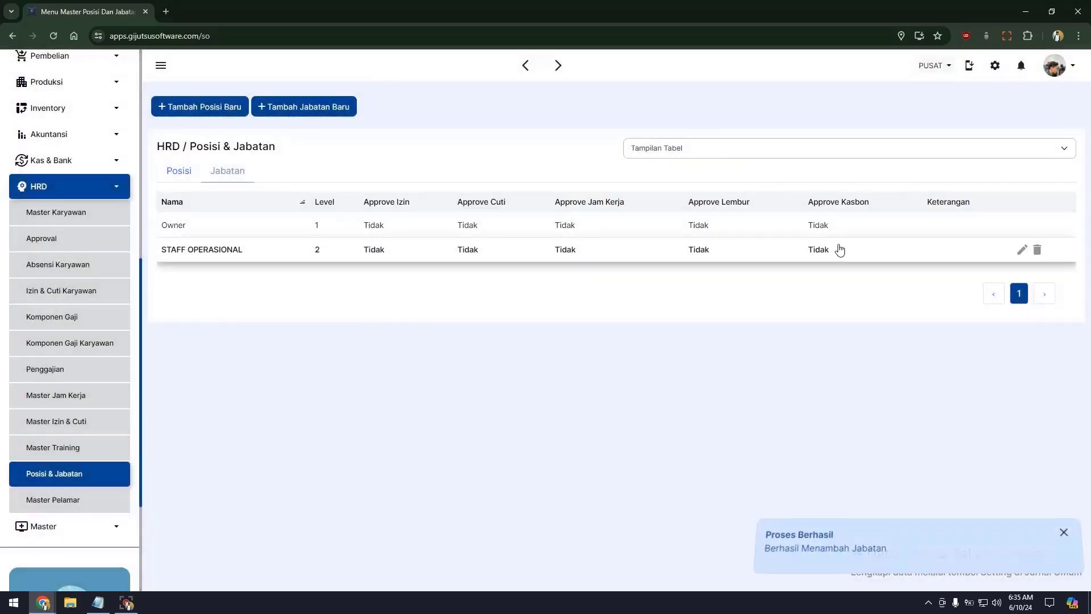
left_click(228, 170)
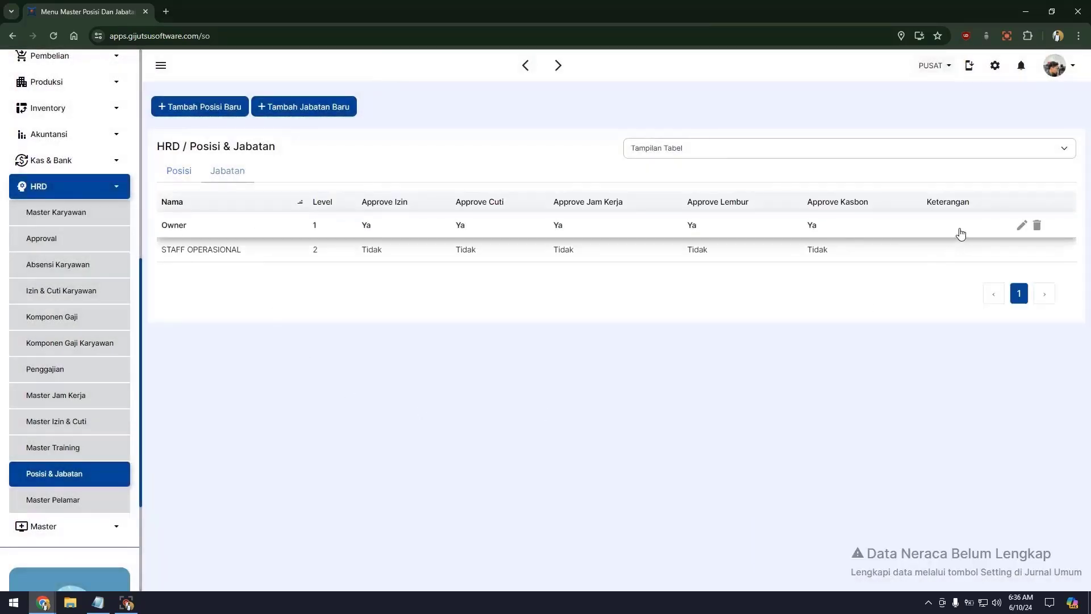
Step: Rename the Owner job title to ADMIN SALES and save it
left_click(1021, 225)
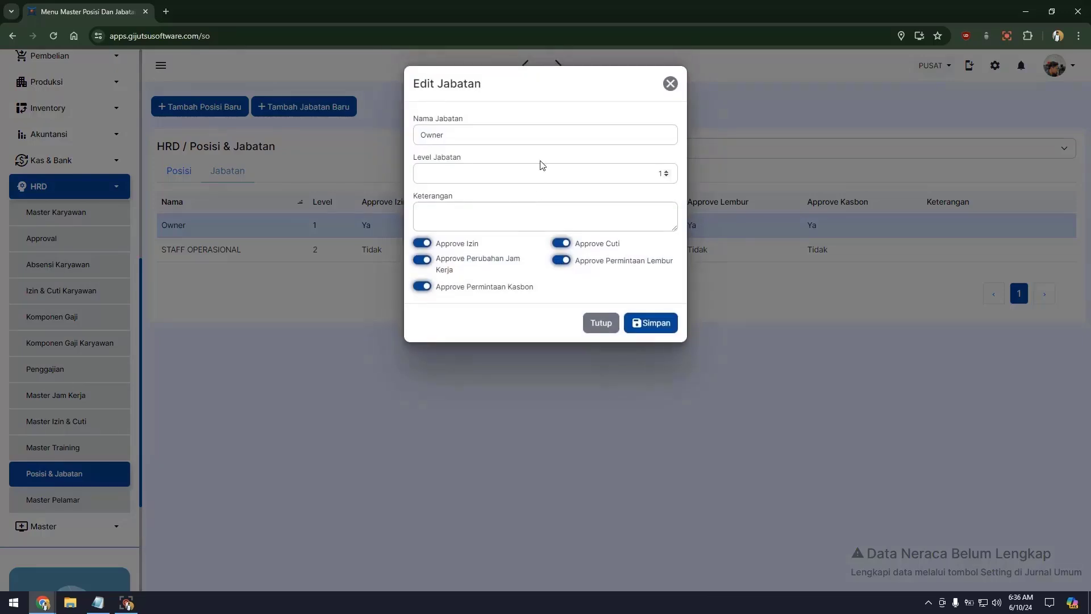
key("ctrl+a")
type("ADMIN SALES")
left_click(647, 322)
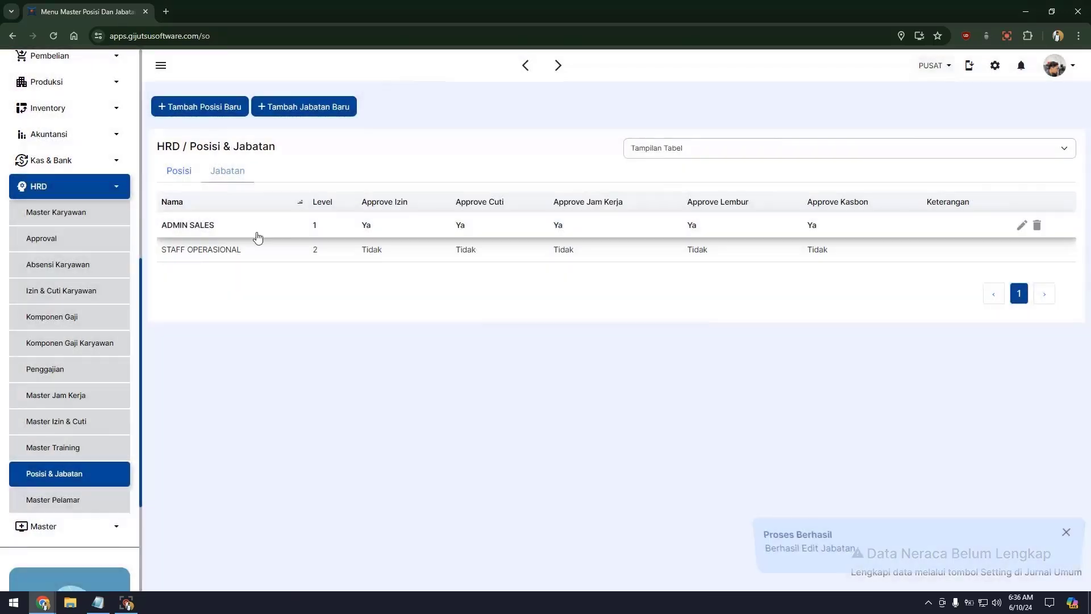
left_click(178, 175)
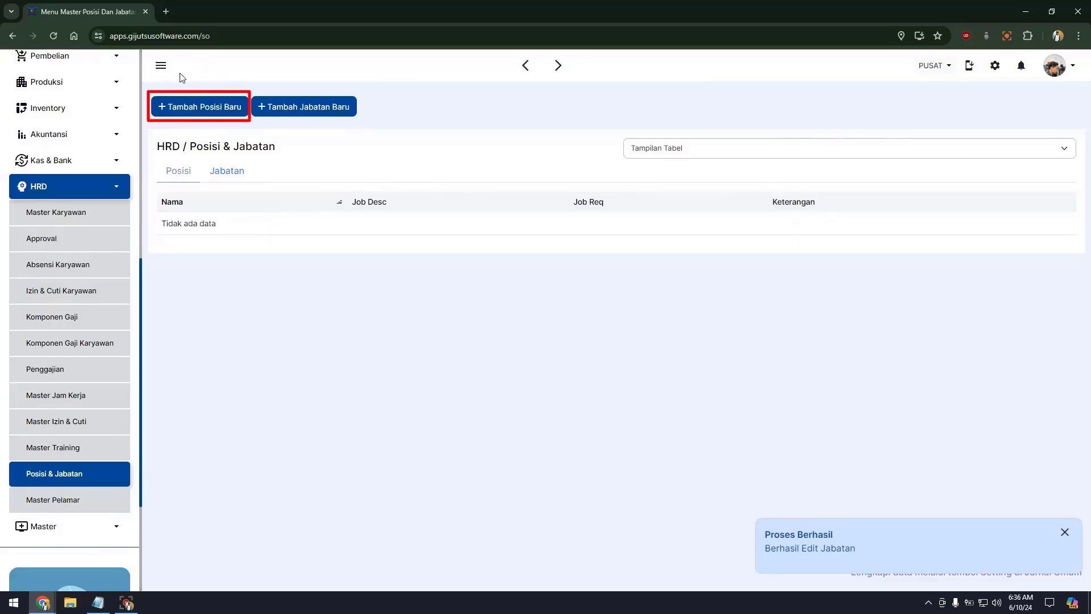
Step: Add a position named ADMIN SALES with the ADMIN SALES job title and save it
left_click(188, 108)
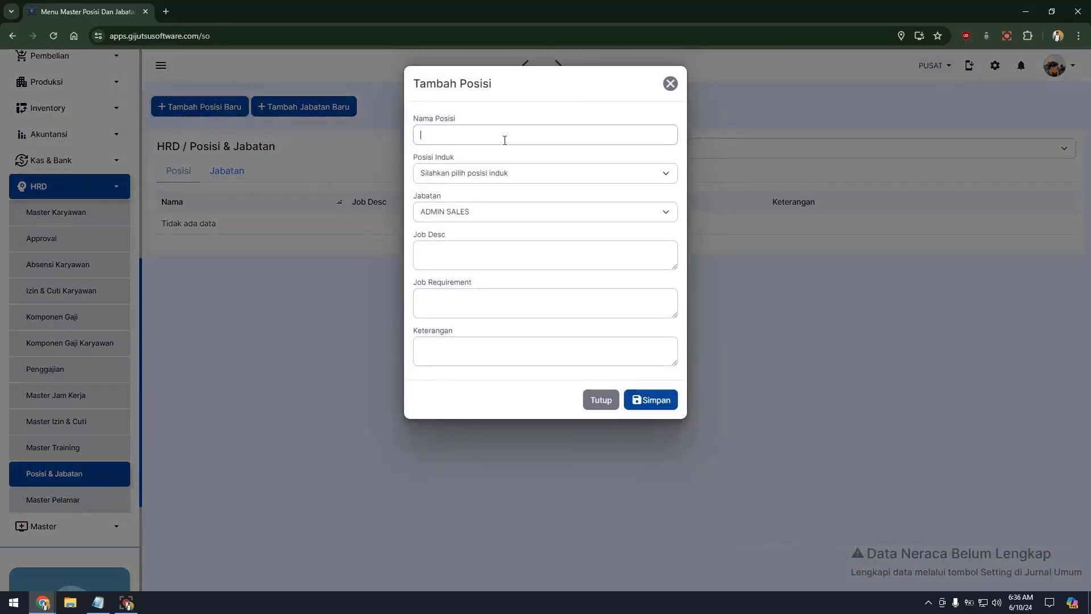
left_click(505, 140)
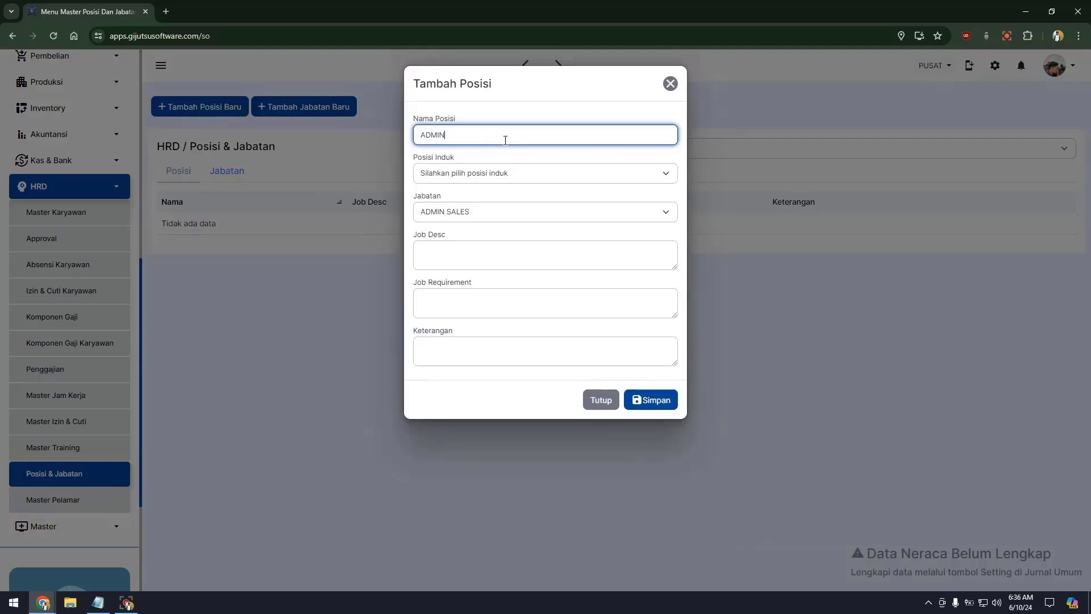
left_click(671, 405)
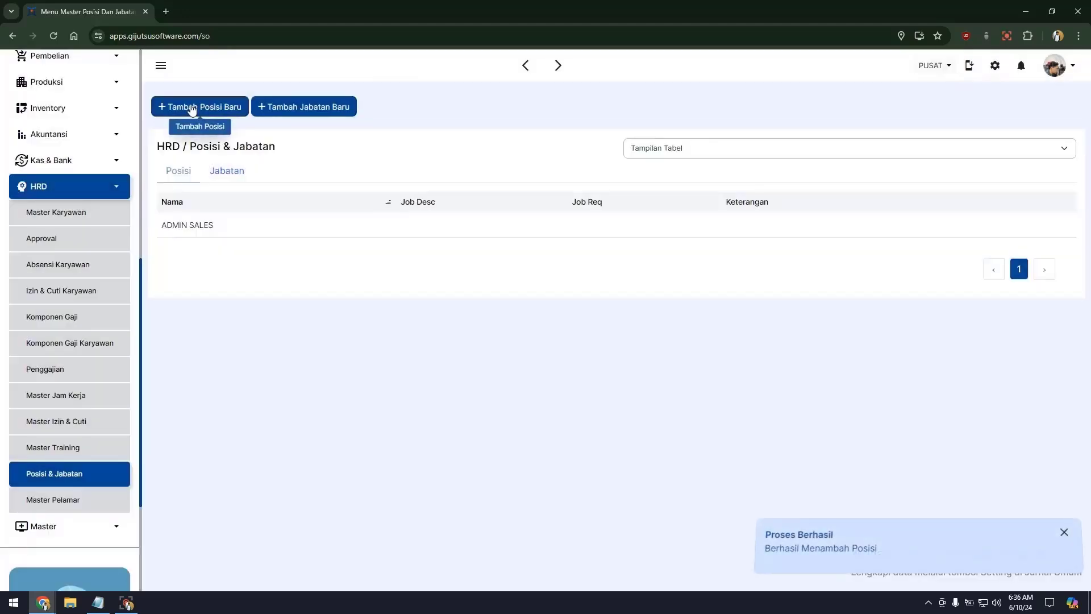
Step: Save a new SALES position with parent ADMIN SALES and job title STAFF OPERASIONAL
left_click(203, 107)
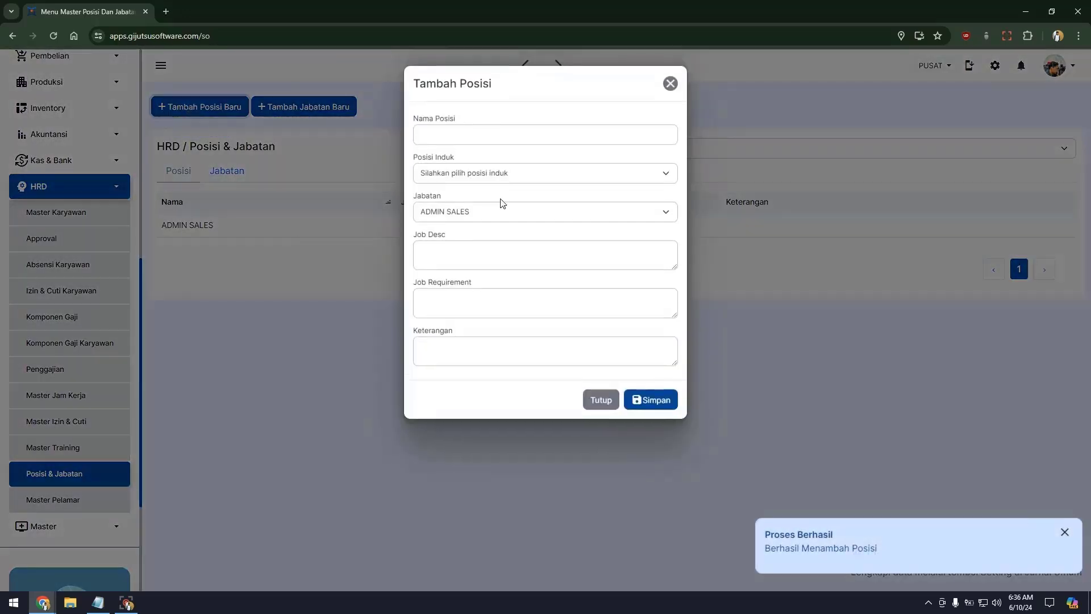
left_click(523, 138)
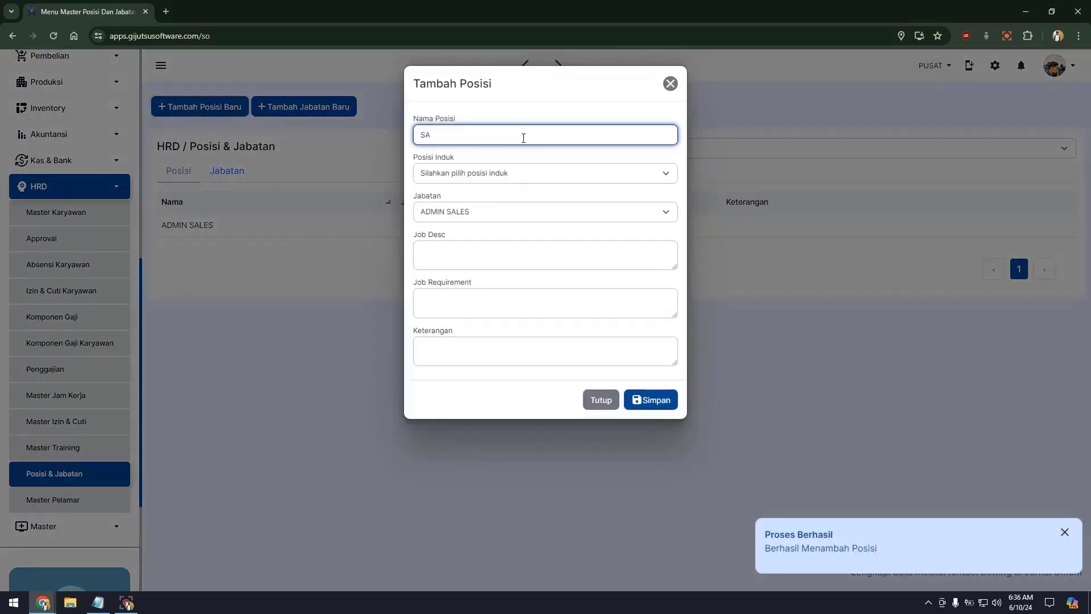
type("SALES")
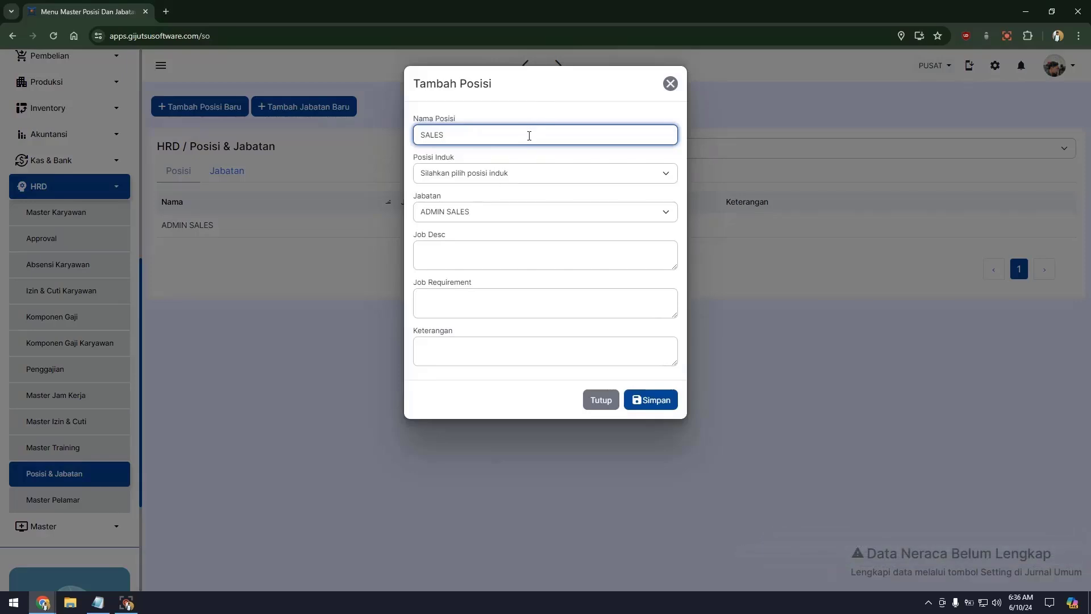
left_click(504, 173)
left_click(486, 199)
left_click(471, 213)
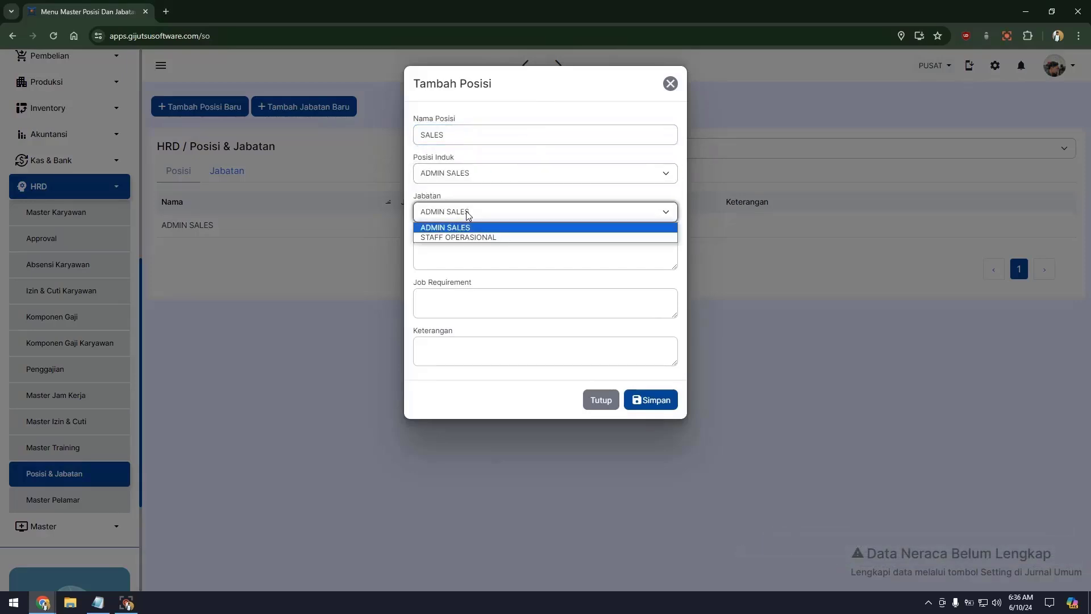
left_click(551, 236)
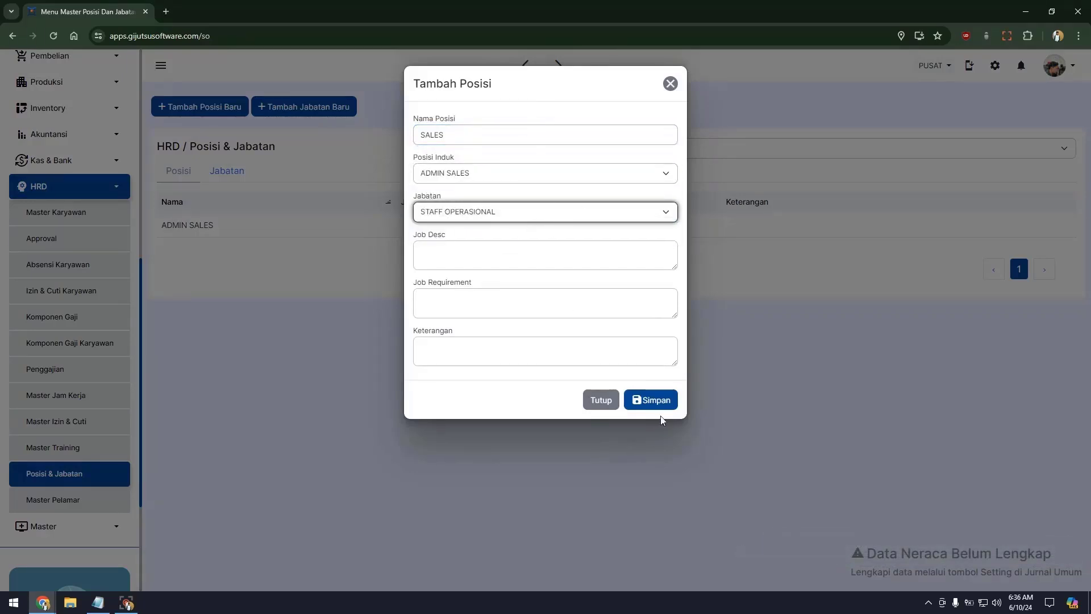
left_click(657, 401)
Step: Switch the positions page to the Tampilan Bagan org chart view
left_click(784, 148)
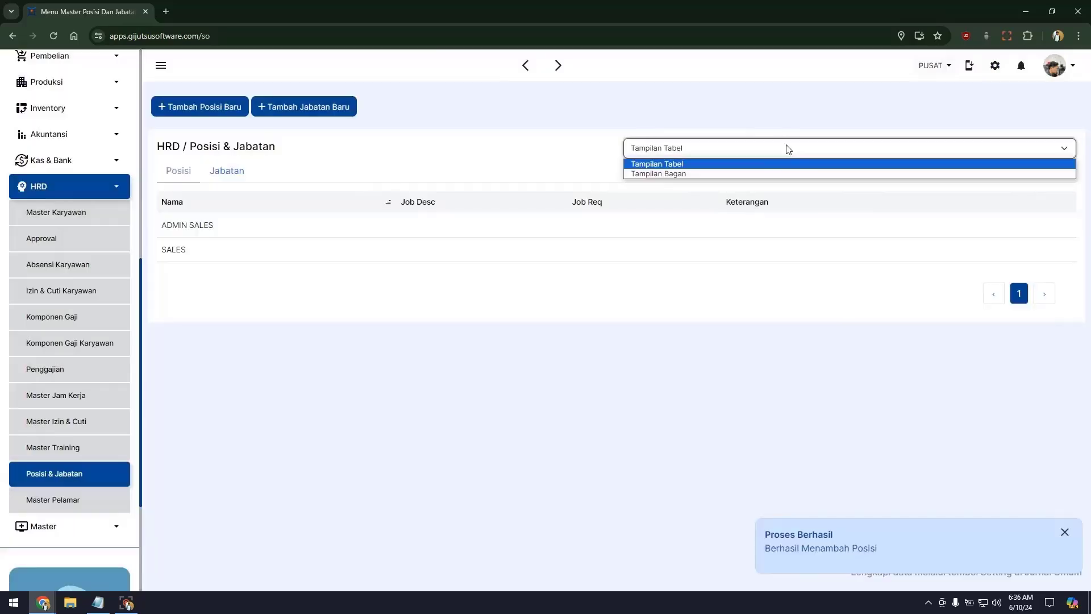
left_click(739, 174)
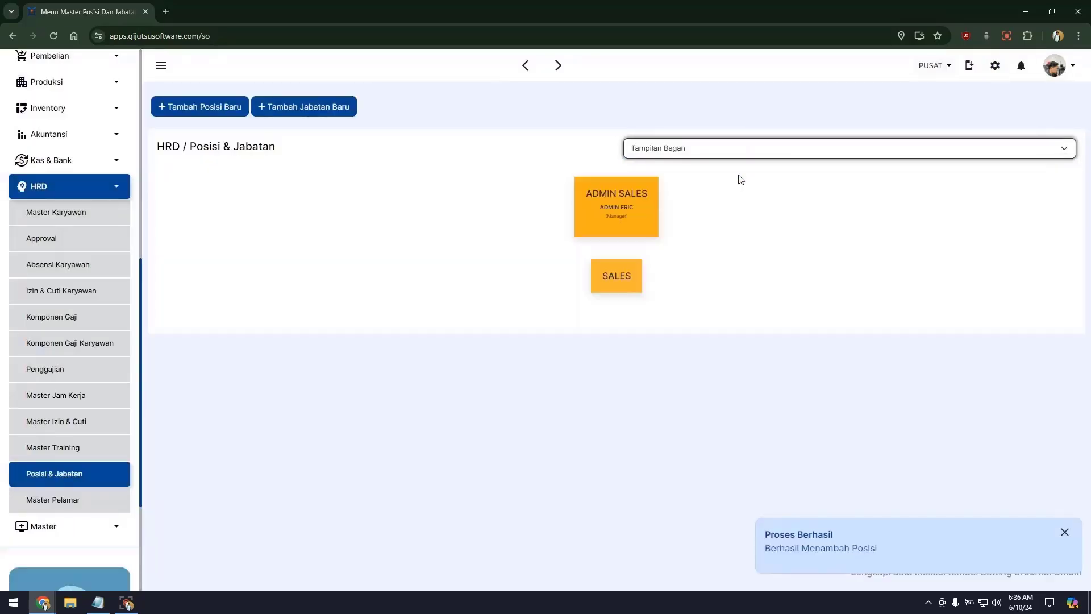
left_click_drag(601, 207, 633, 208)
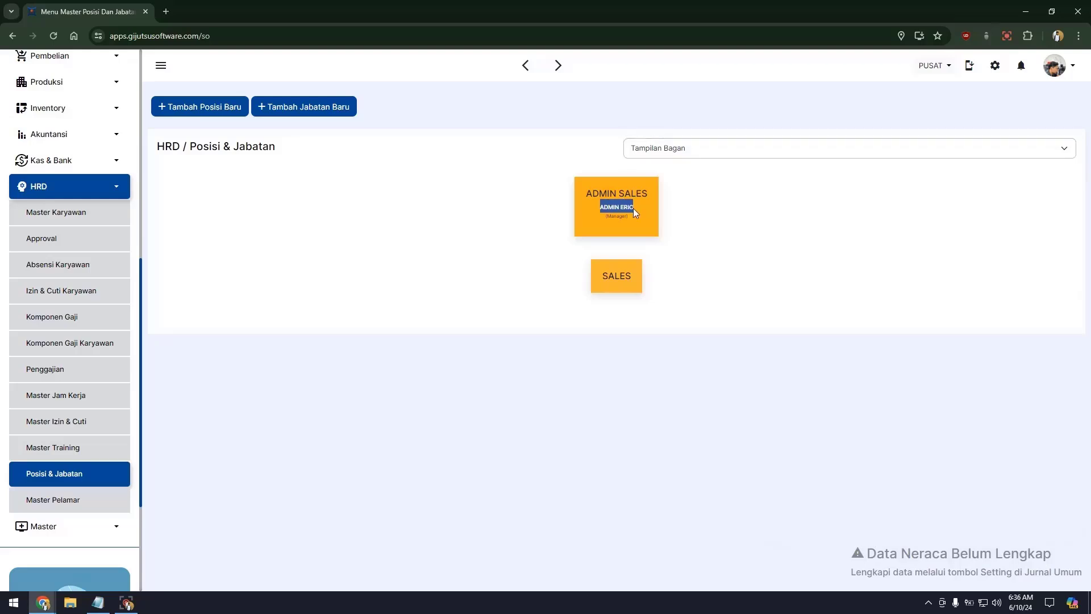
left_click(603, 189)
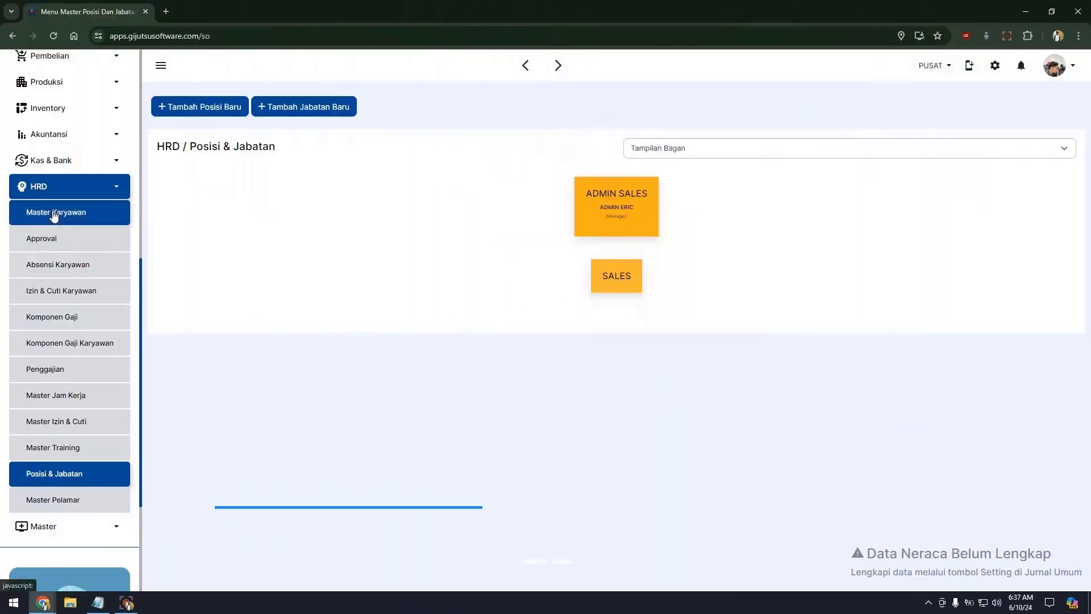
Step: In Master Karyawan, save a new sales employee with ID card number and e-mail, position SALES, title STAFF OPERASIONAL
left_click(54, 213)
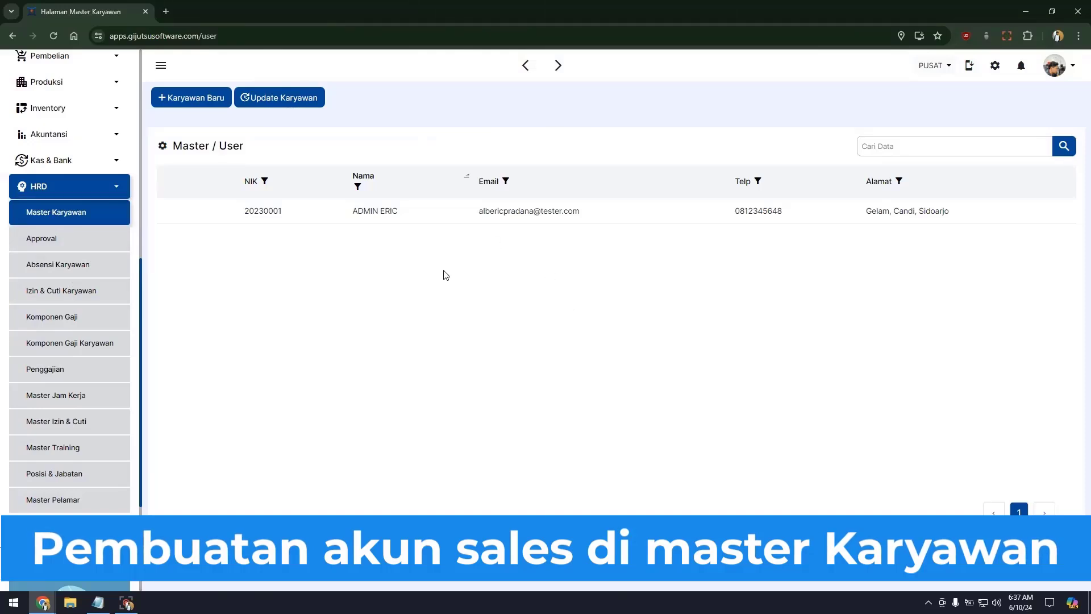
left_click(191, 99)
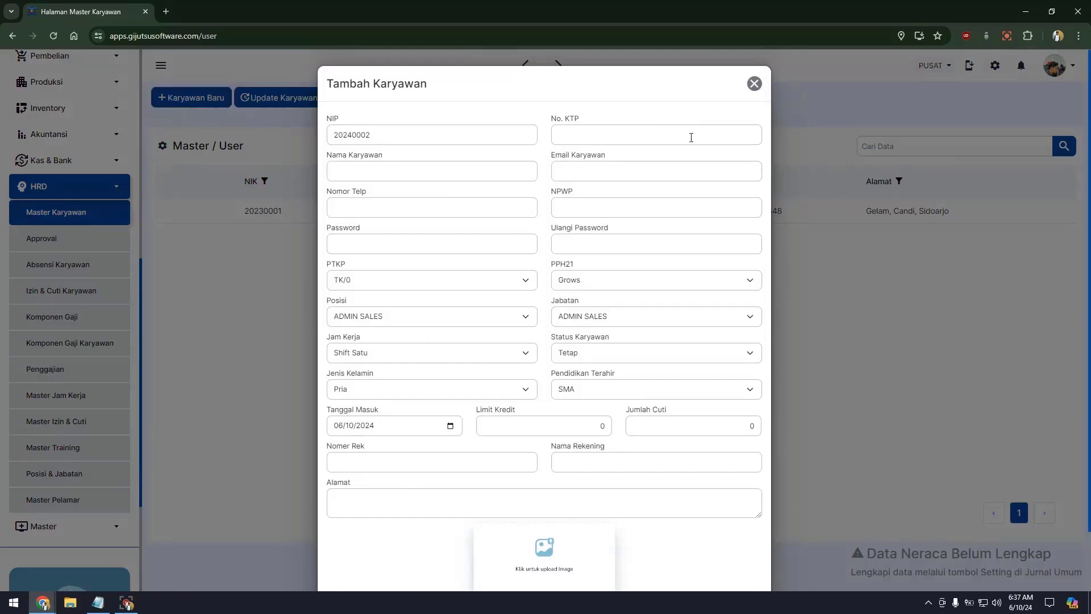
left_click(664, 137)
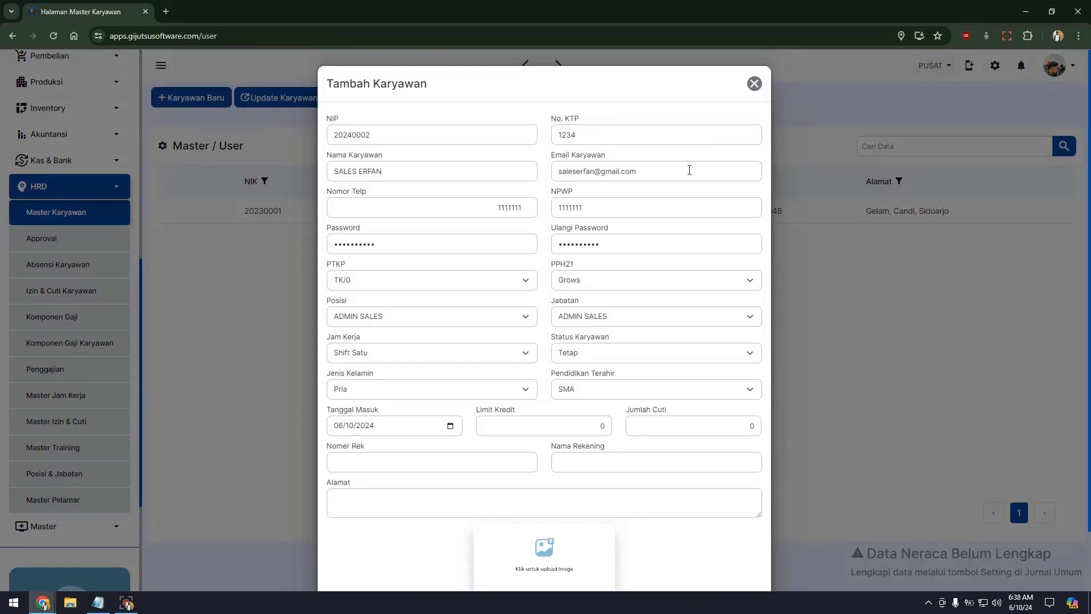
left_click(674, 170)
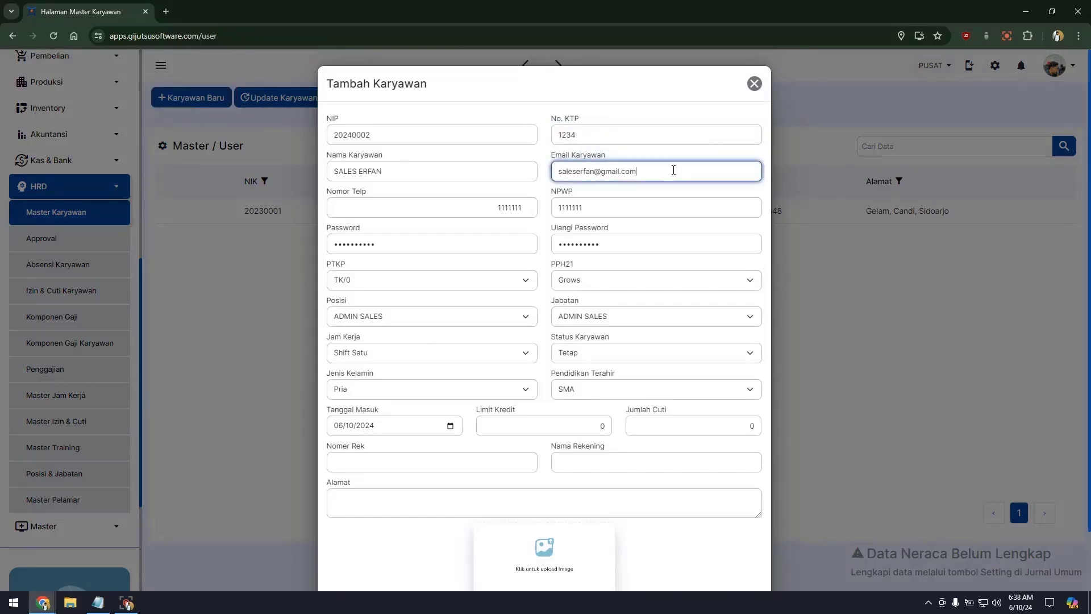
left_click(533, 265)
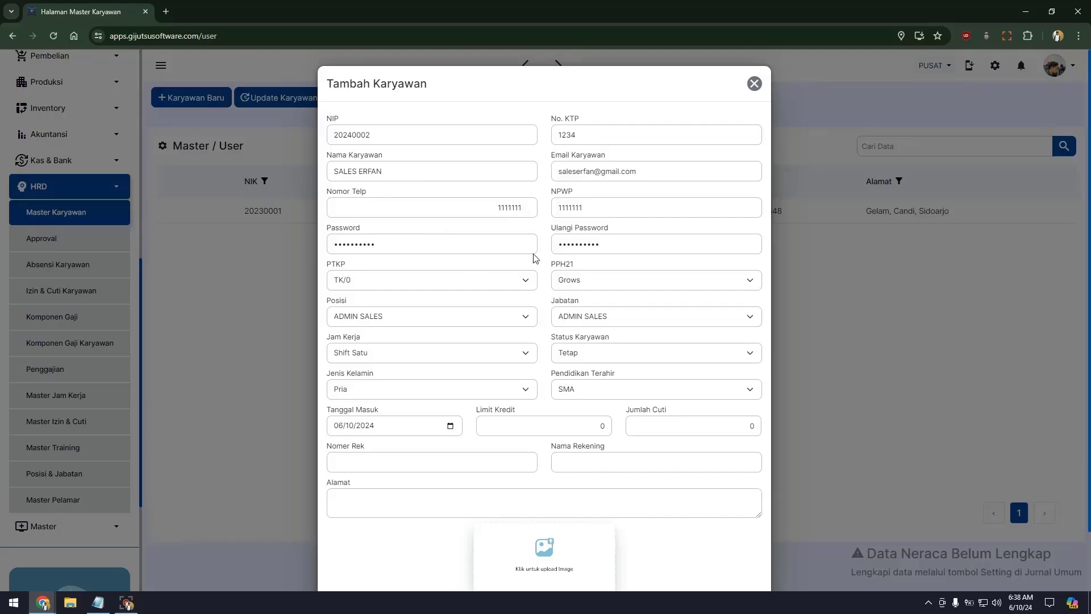
scroll(569, 314, "down", 1)
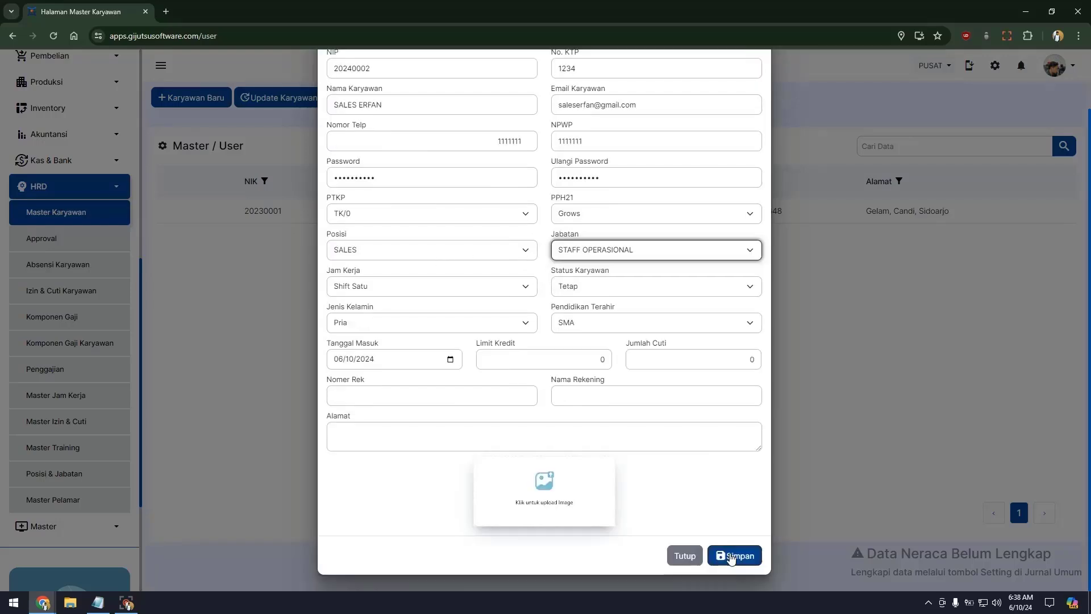
left_click(730, 556)
left_click(1065, 531)
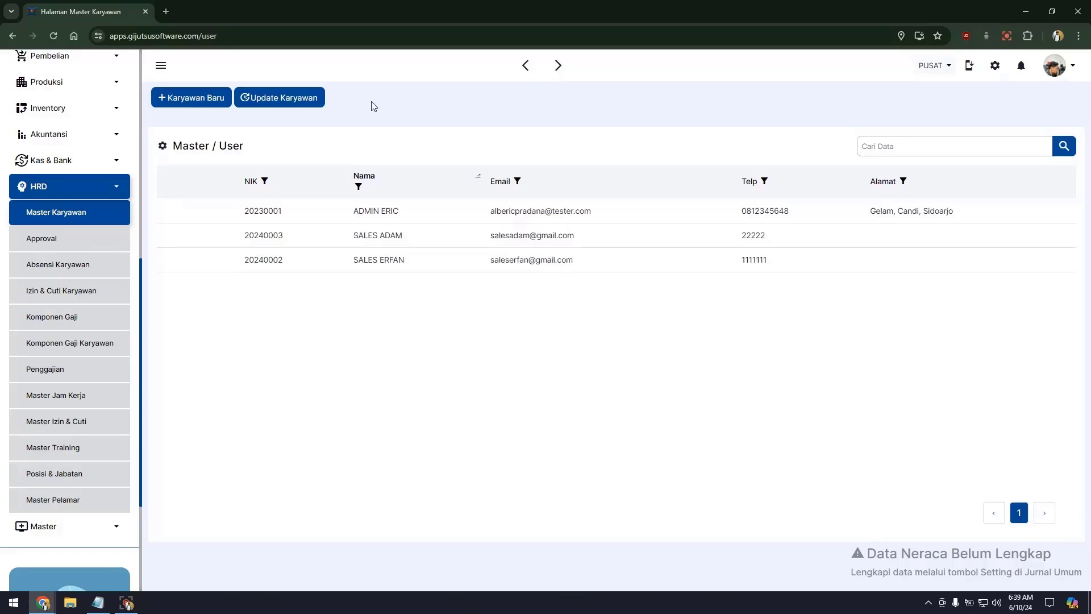
Step: Select the other sales employee's row in Master Karyawan and re-save it
left_click(375, 212)
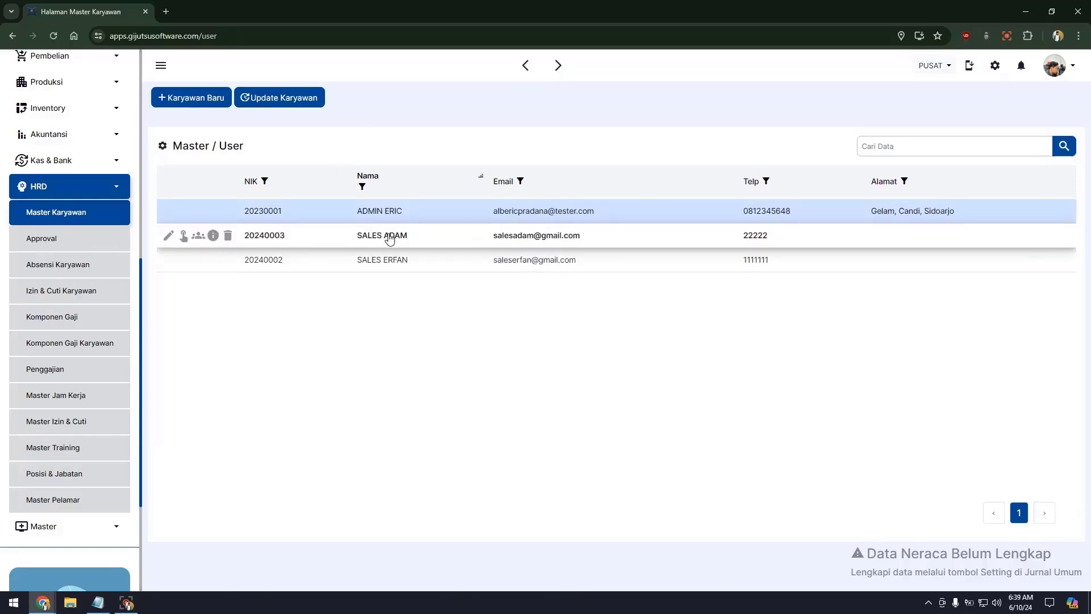
left_click(390, 239)
left_click(392, 259)
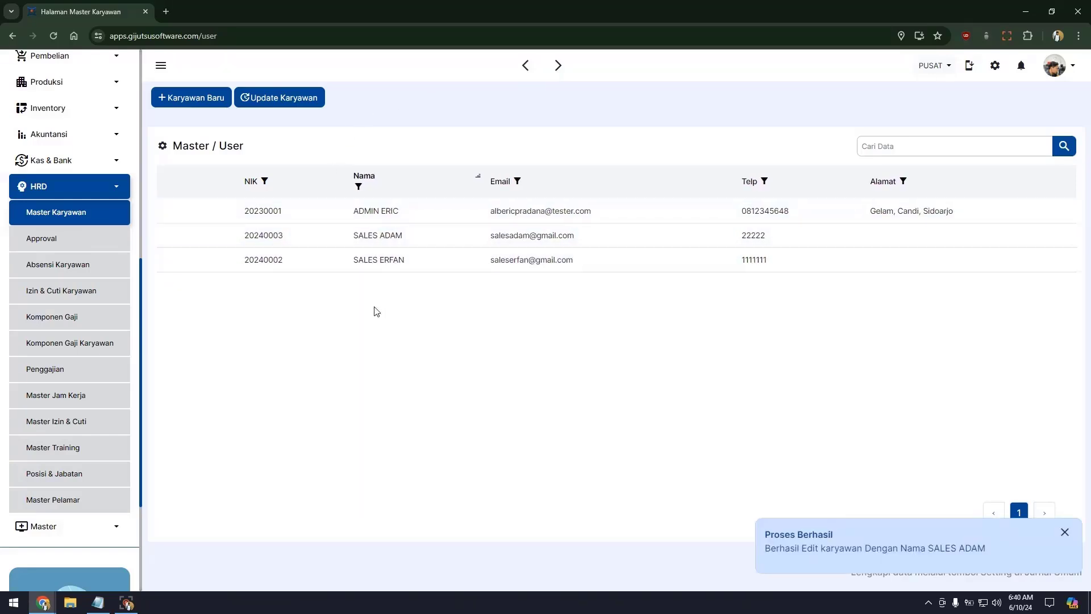
Step: Check both sales staff under SALES in the Posisi & Jabatan org chart, then return to Master Karyawan
left_click(60, 475)
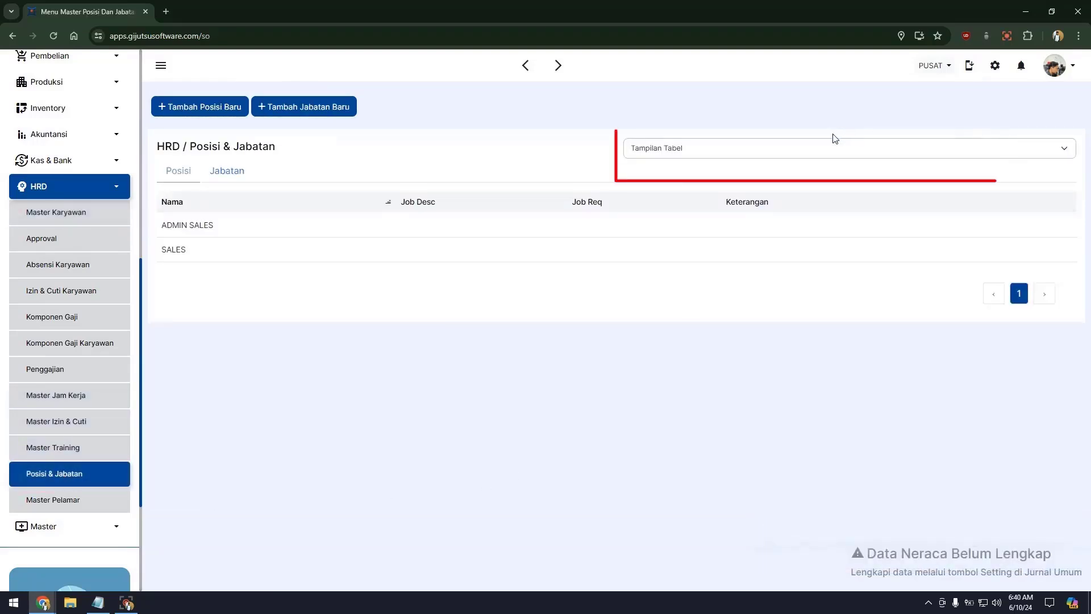
left_click(824, 149)
left_click(787, 176)
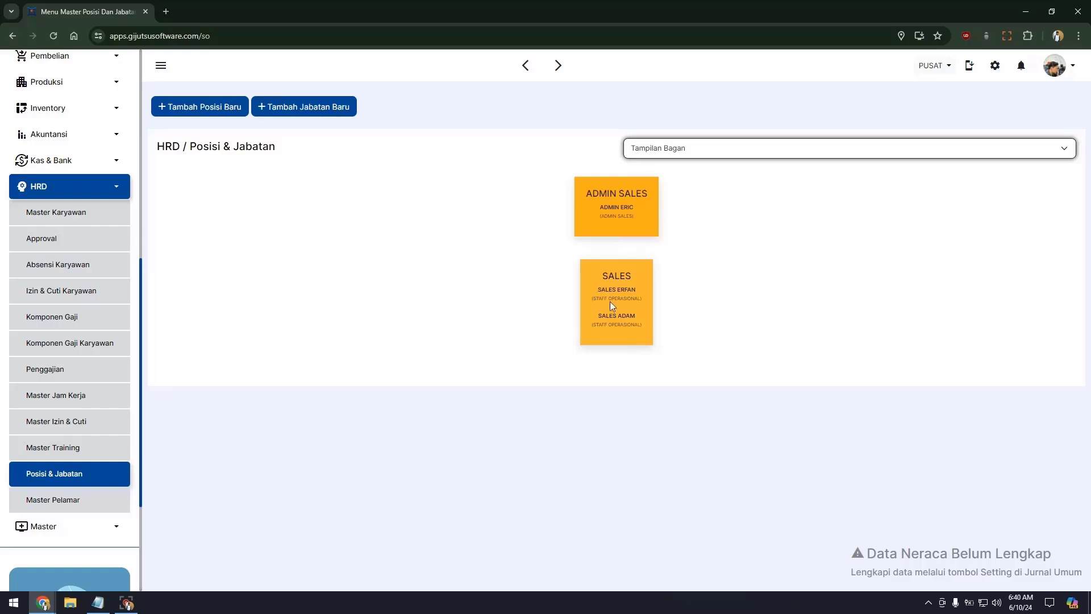
left_click(120, 223)
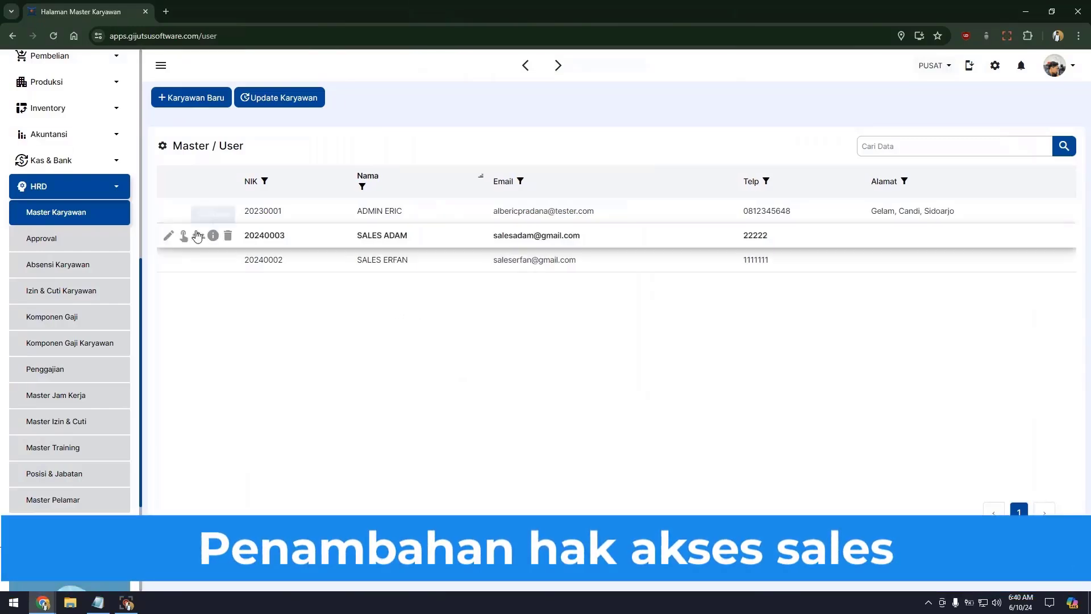
Step: In the other sales employee's access rights, enable view, add, edit and delete on Kunjungan Sales
left_click(183, 234)
left_click(529, 173)
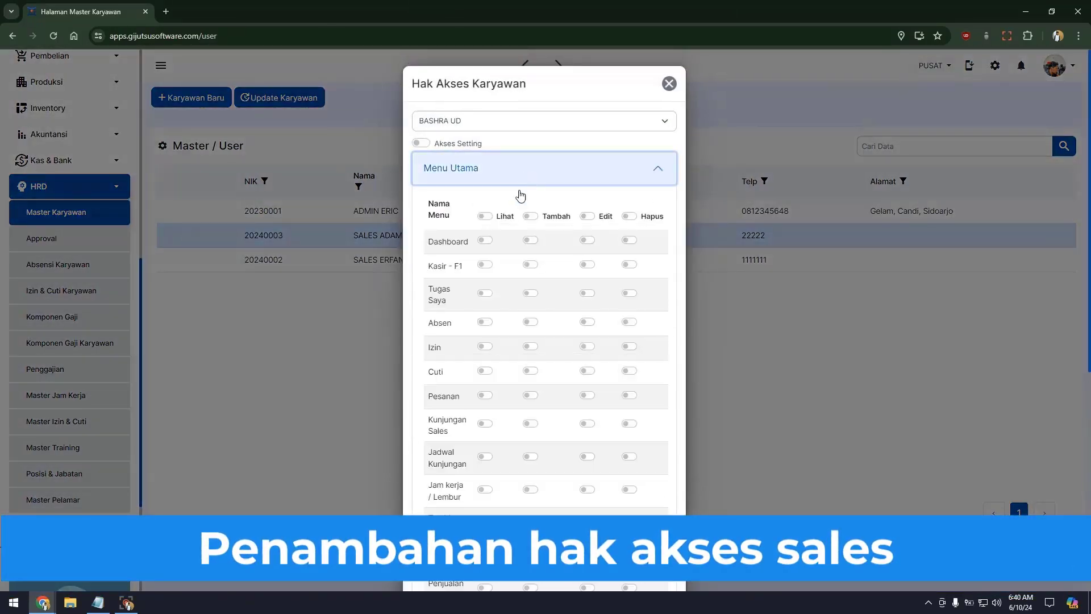
scroll(475, 343, "down", 2)
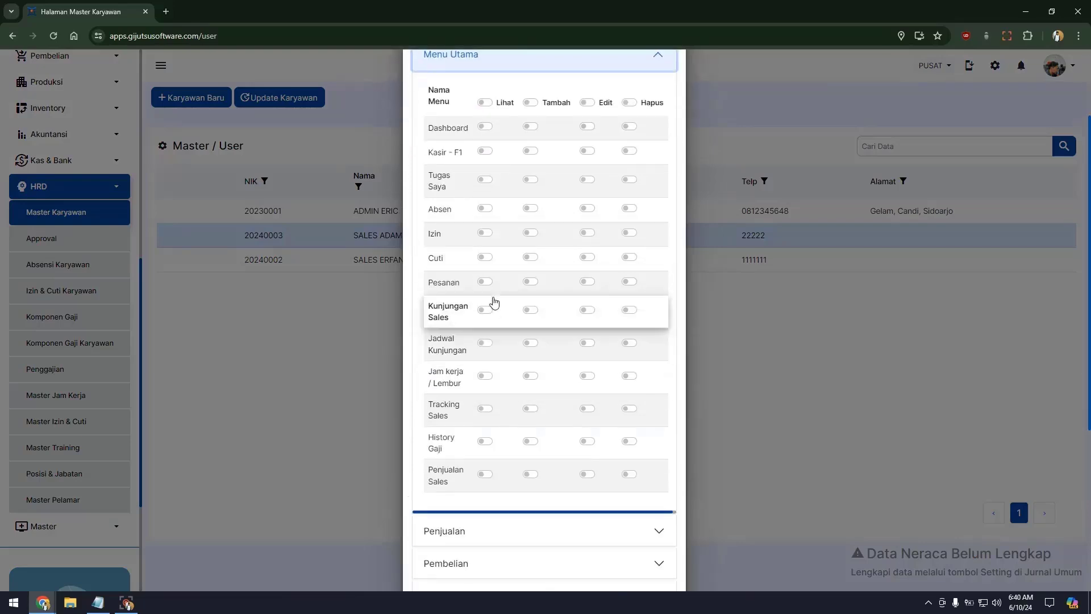
left_click(485, 343)
left_click(531, 344)
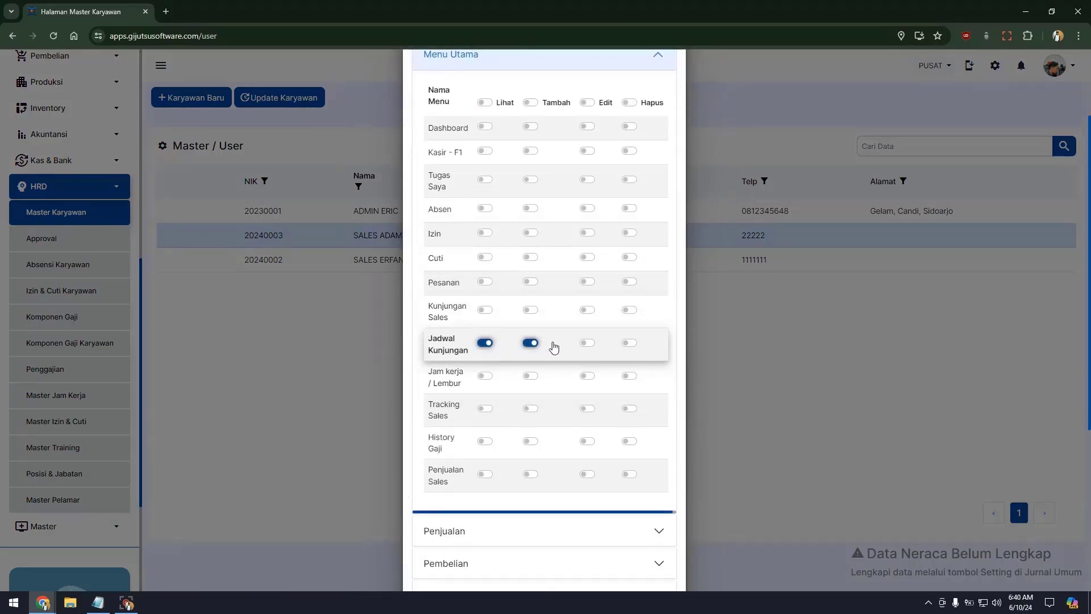
left_click(489, 343)
left_click(485, 310)
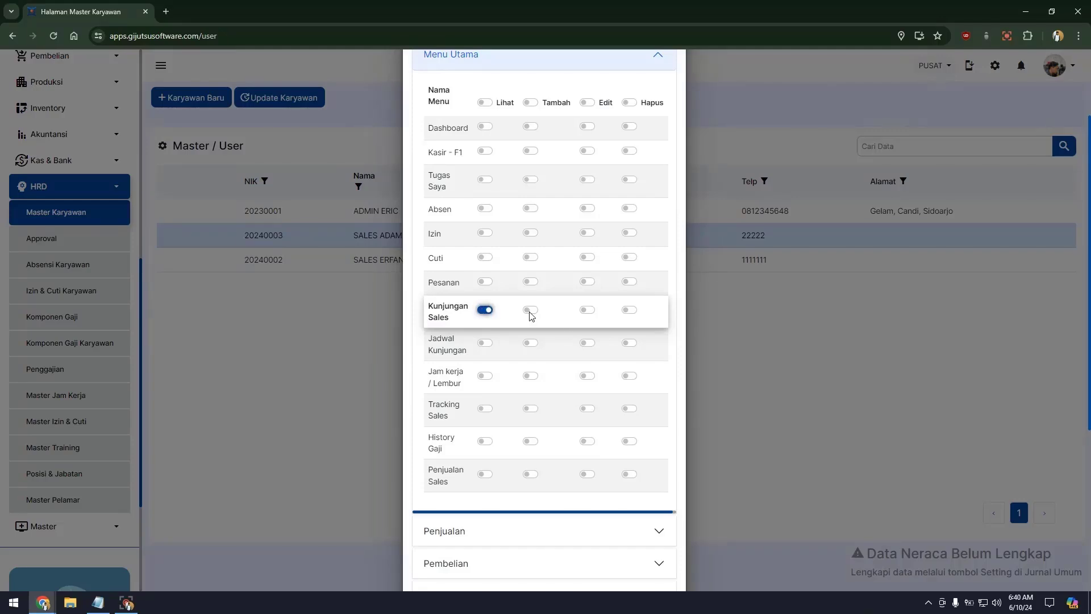
left_click(530, 309)
left_click(587, 310)
left_click(629, 309)
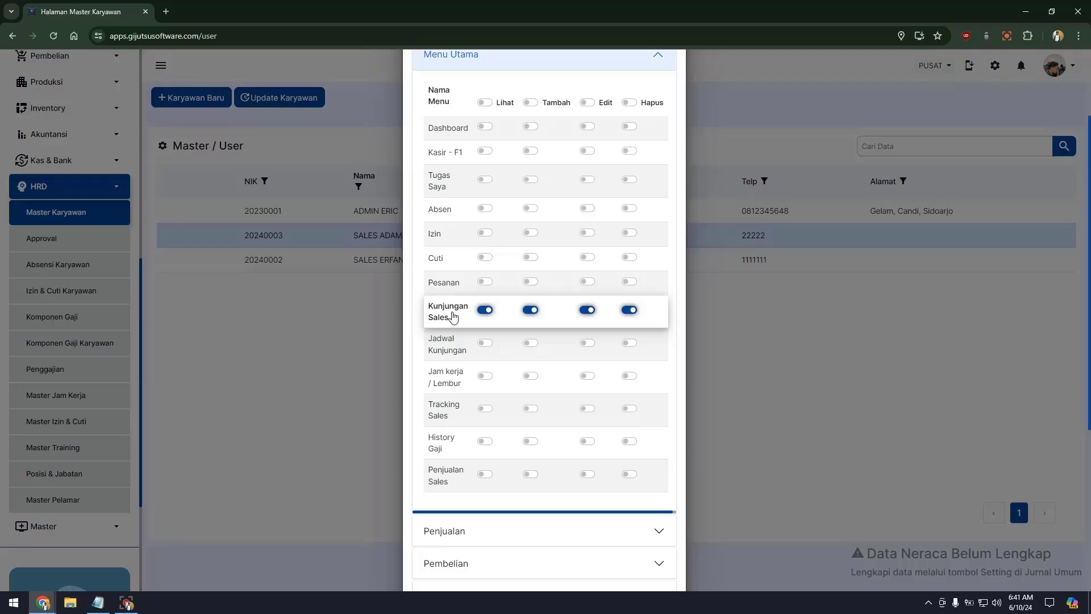
Step: Enable view, add, edit and delete on Absen and Pelanggan Sales
left_click(484, 210)
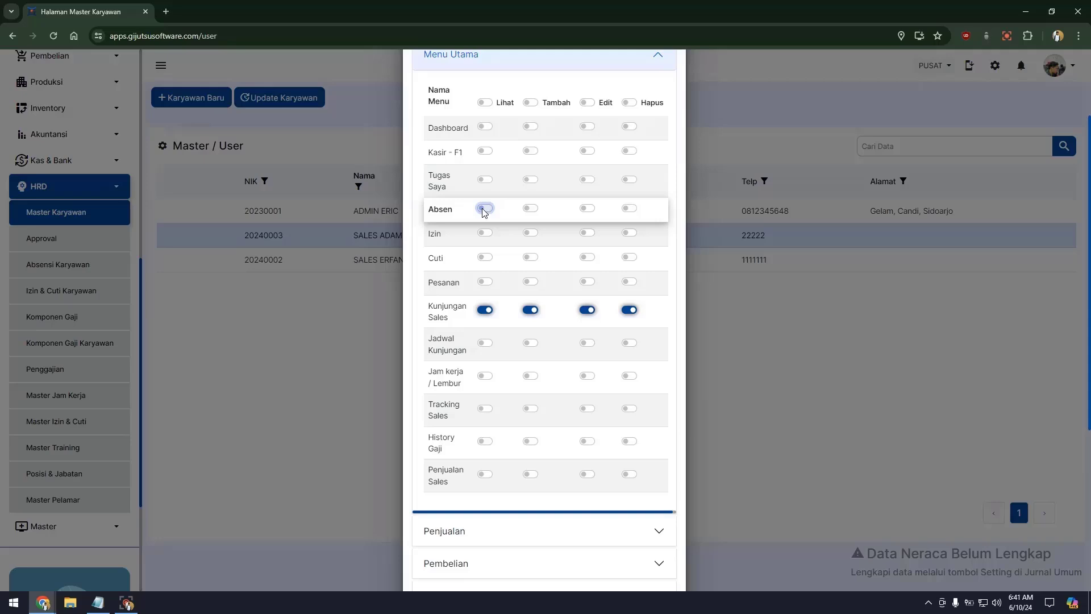
left_click(533, 210)
left_click(590, 209)
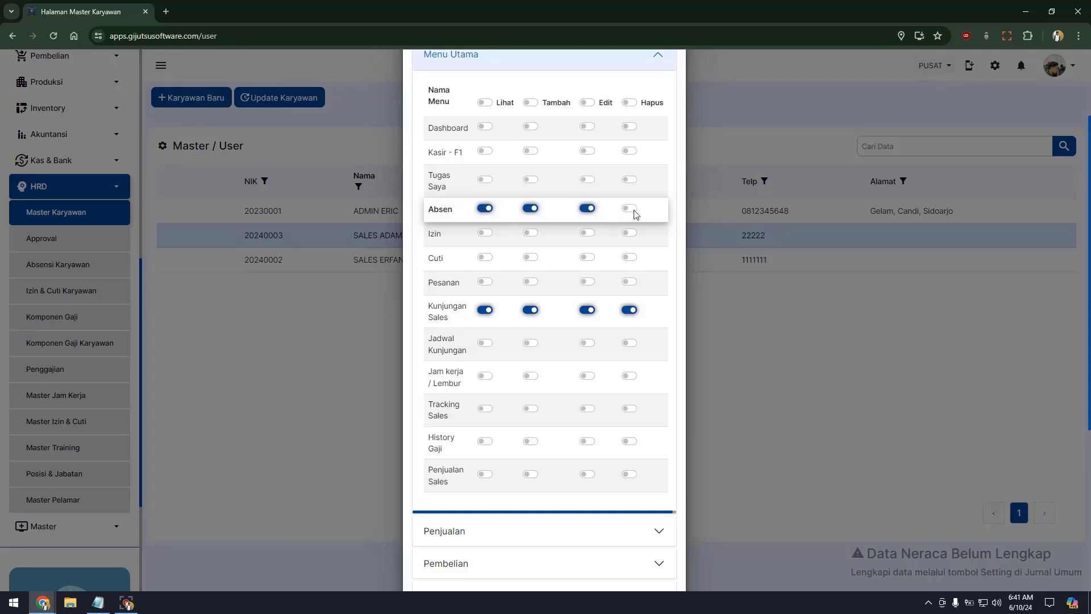
left_click(634, 211)
scroll(434, 482, "down", 1)
left_click(434, 481)
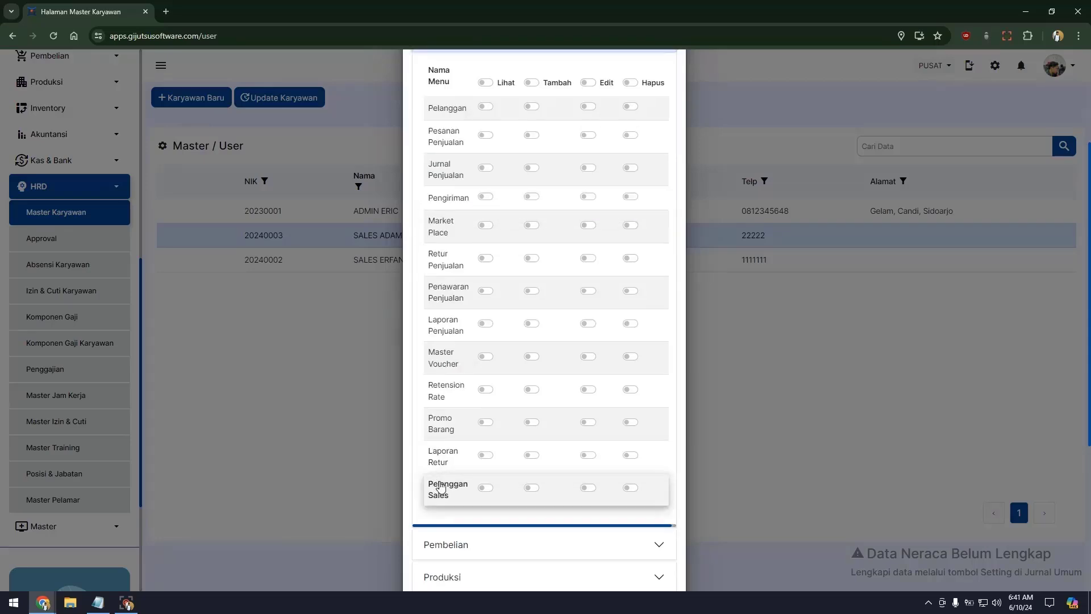
left_click(486, 488)
left_click(531, 488)
left_click(588, 487)
left_click(631, 487)
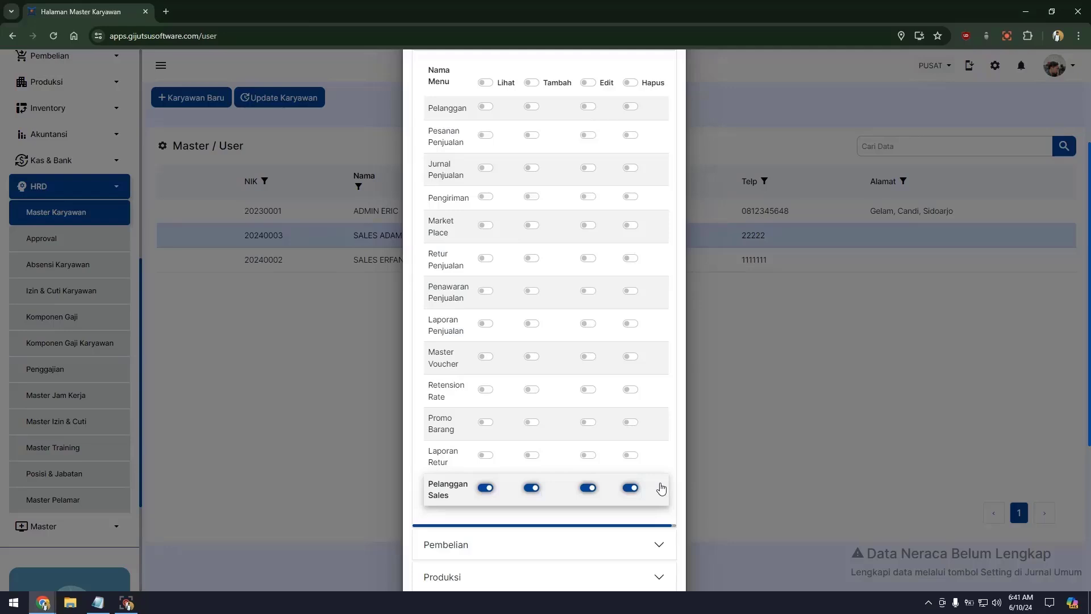
Step: Enable view, add, edit and delete on Penjualan Sales and save the access rights
scroll(657, 487, "up", 10)
left_click(570, 177)
scroll(546, 256, "down", 2)
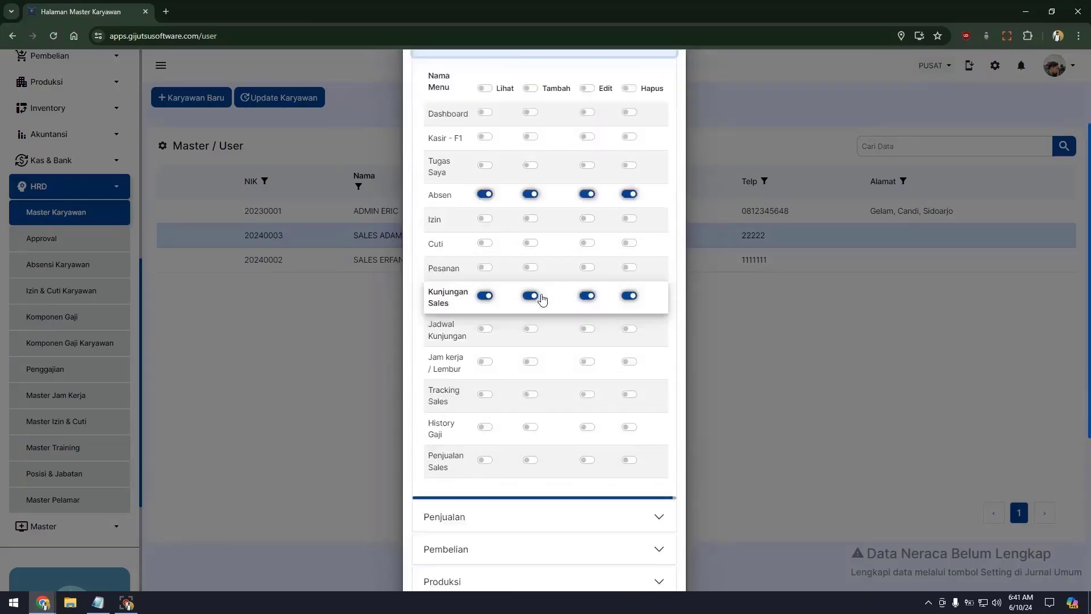
scroll(546, 360, "down", 1)
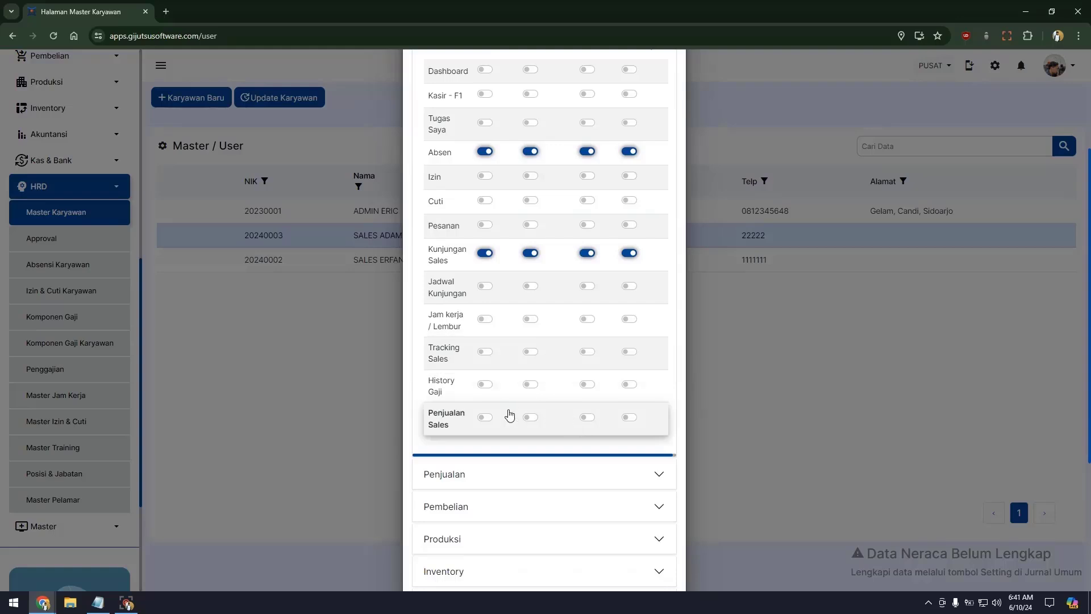
left_click(487, 417)
left_click(533, 419)
left_click(587, 417)
left_click(629, 417)
scroll(629, 418, "down", 4)
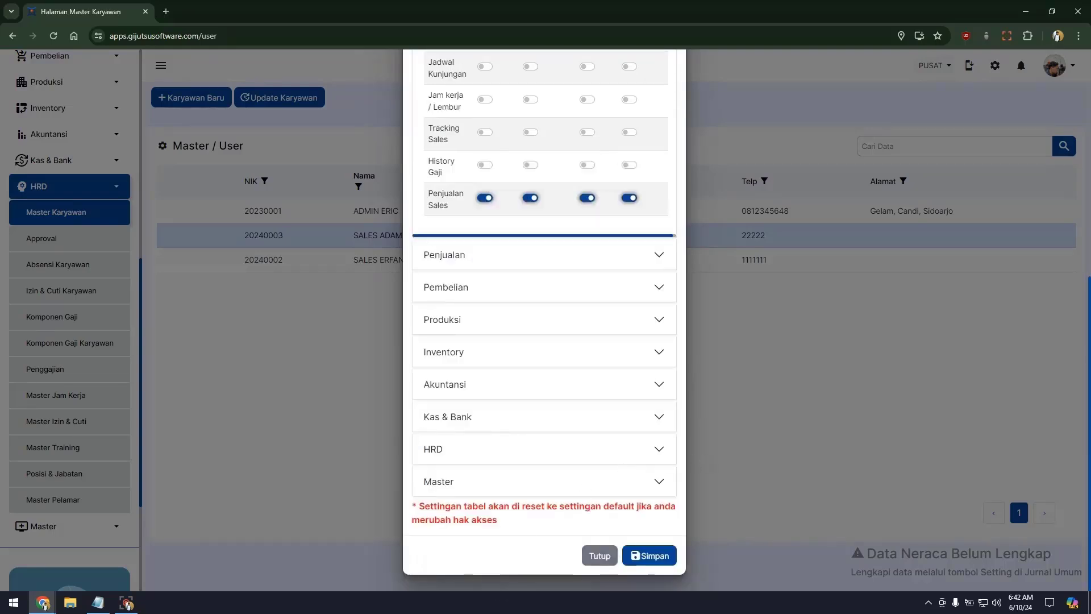
left_click(654, 556)
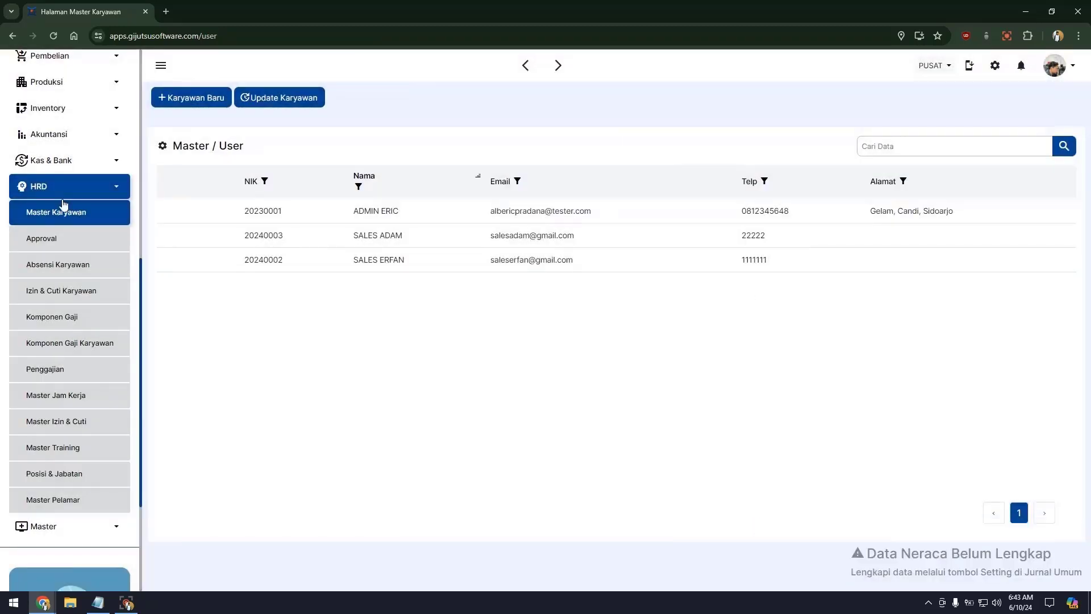
Step: In the admin employee's access rights, turn off view for Izin, Cuti and Pesanan
scroll(57, 242, "up", 6)
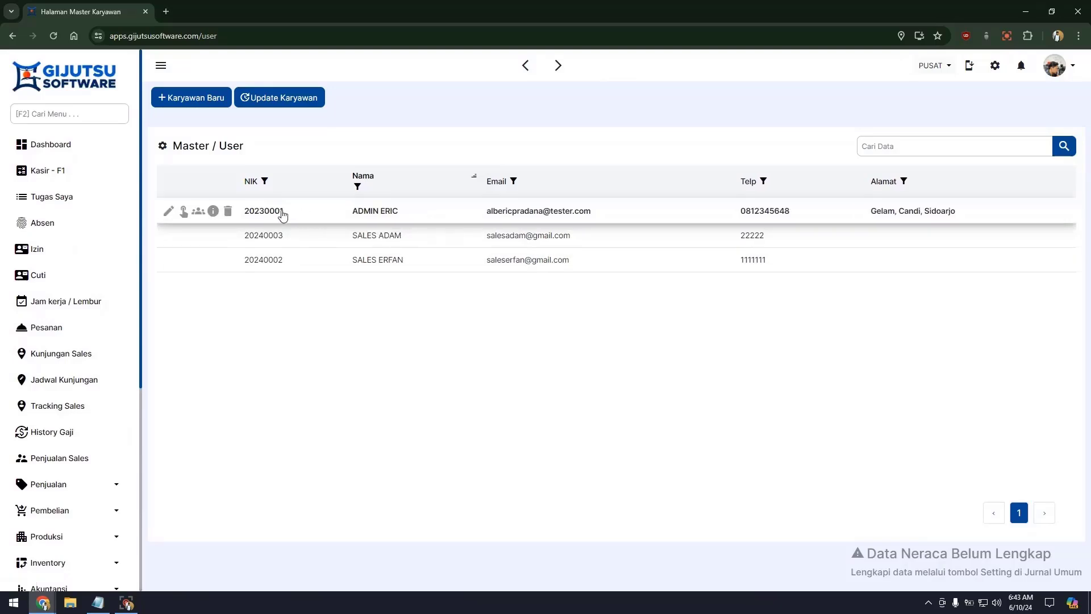
mouse_move(185, 214)
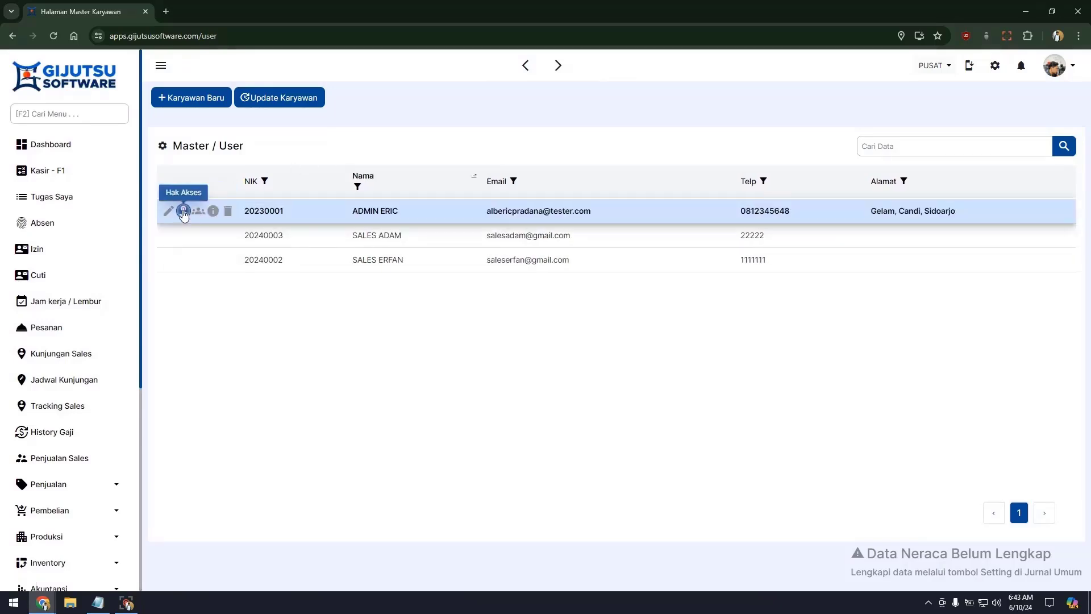
left_click(184, 211)
left_click(551, 171)
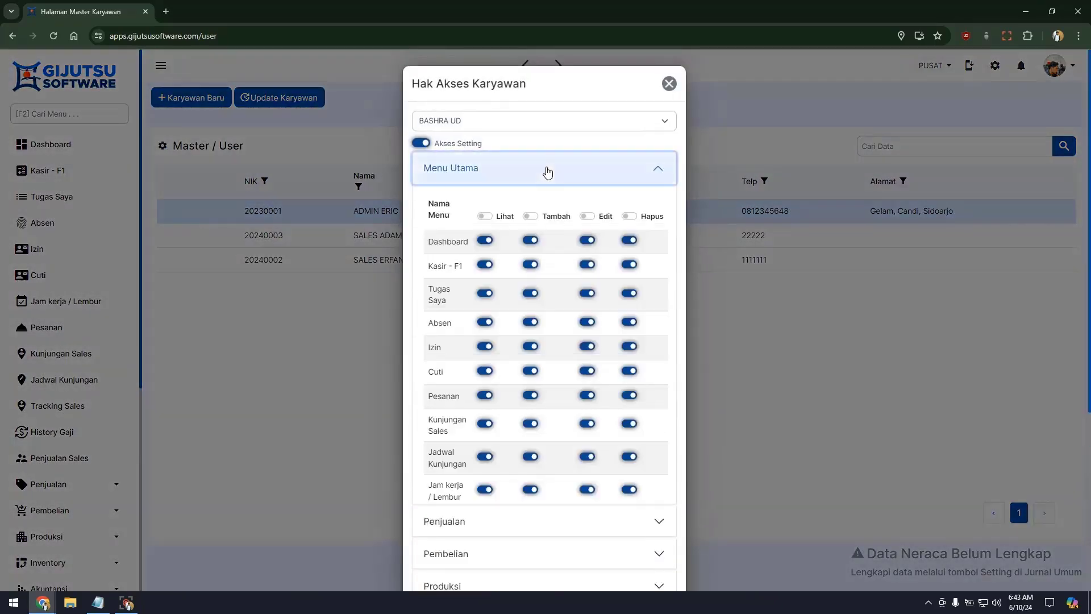
left_click(484, 346)
left_click(484, 370)
left_click(485, 395)
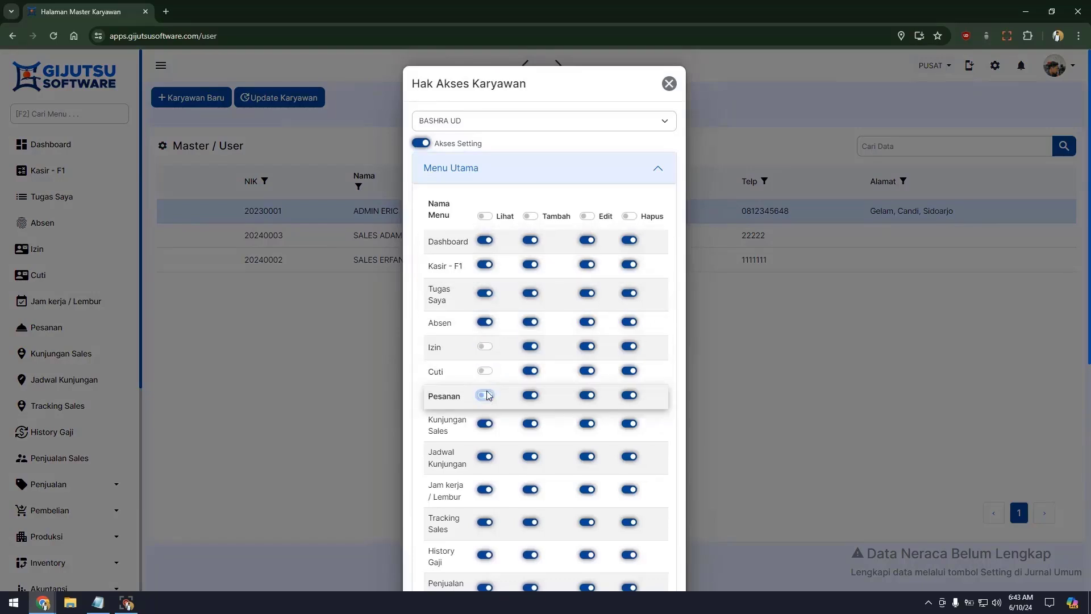
Step: Turn off view for Kunjungan Sales, Jam kerja / Lembur, History Gaji and Penjualan Sales
scroll(486, 353, "down", 2)
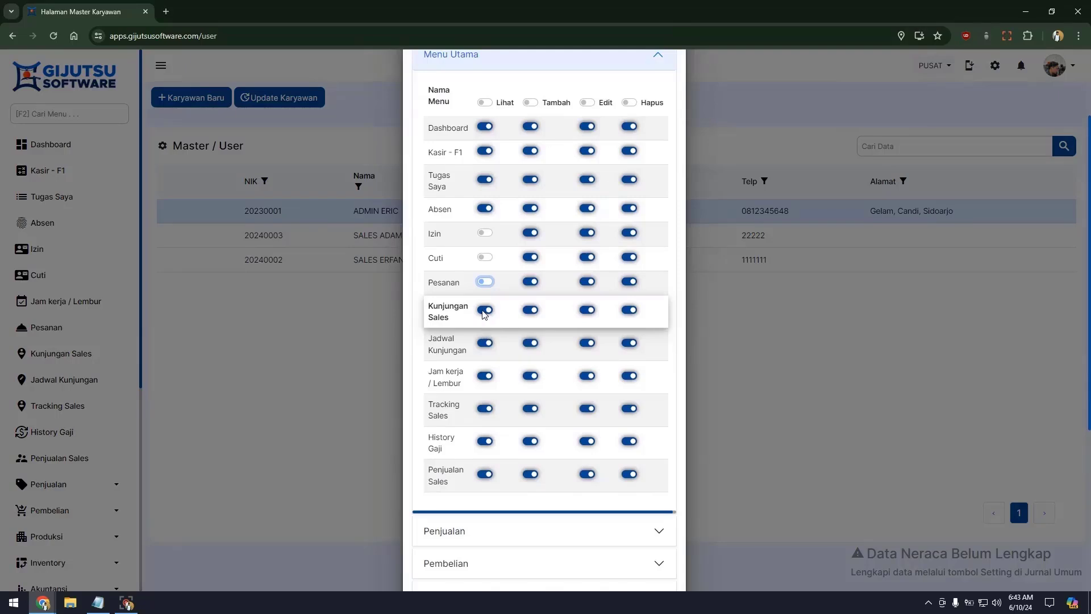
left_click(485, 310)
scroll(487, 318, "down", 2)
left_click(485, 262)
left_click(485, 328)
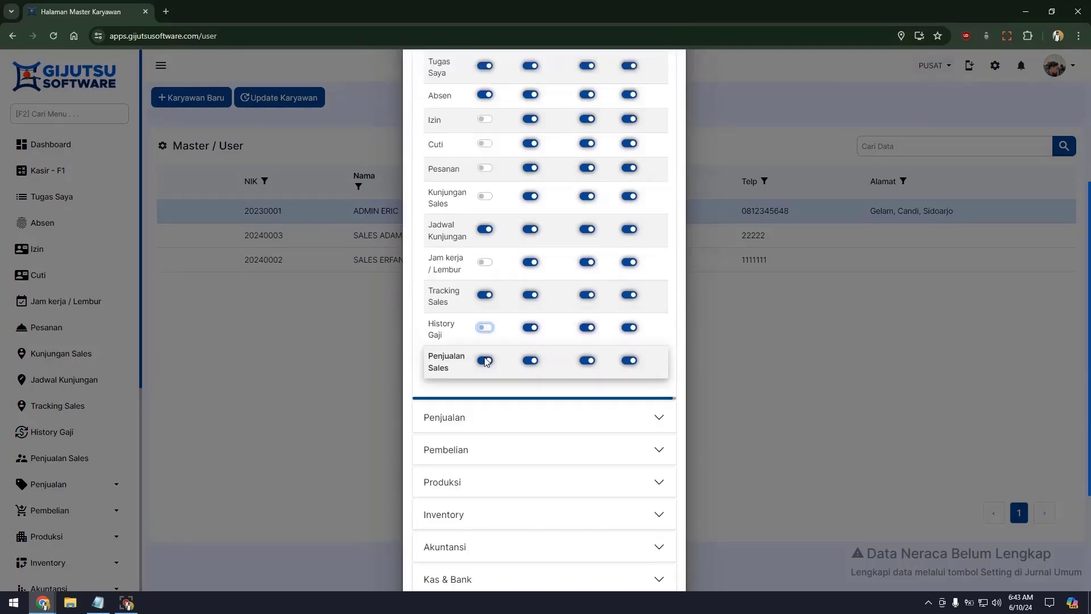
left_click(484, 360)
left_click(485, 421)
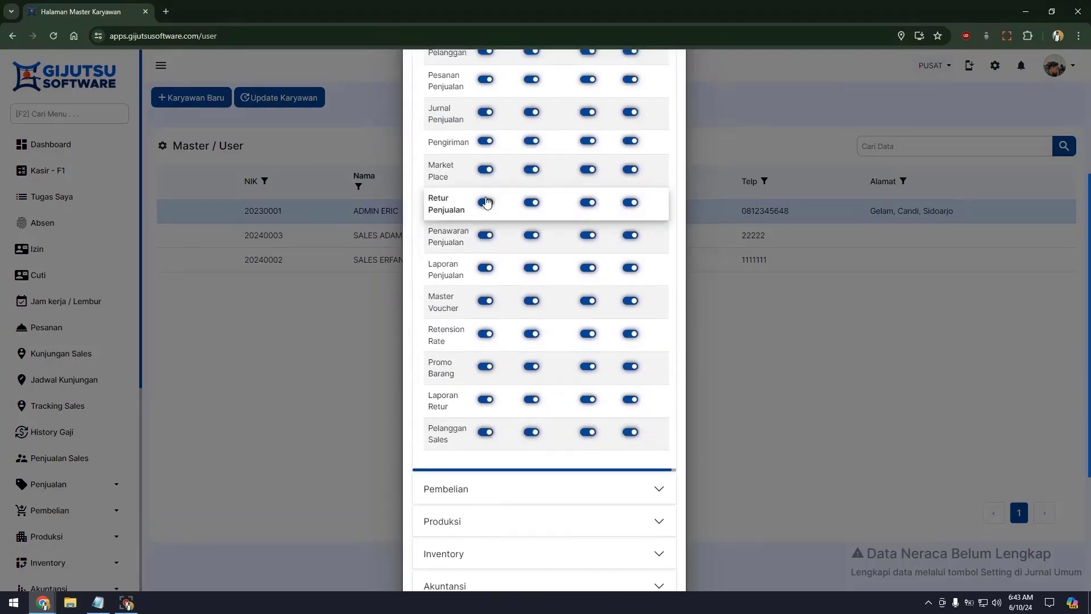
Step: Turn off view for all sales menus except Pelanggan, Pesanan Penjualan and Jurnal Penjualan
scroll(488, 256, "up", 2)
left_click(485, 137)
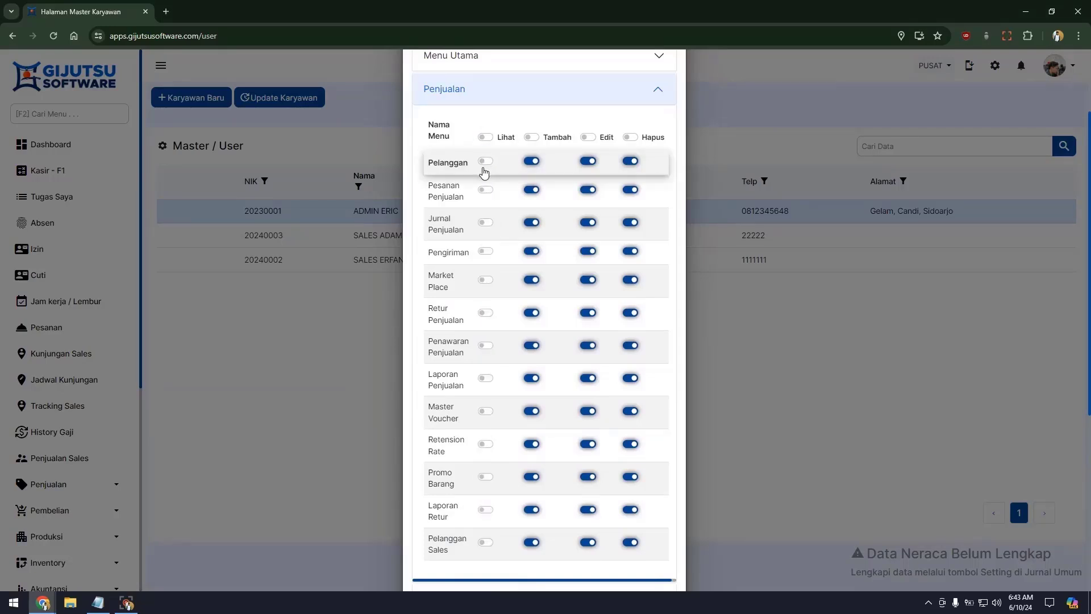
left_click(486, 161)
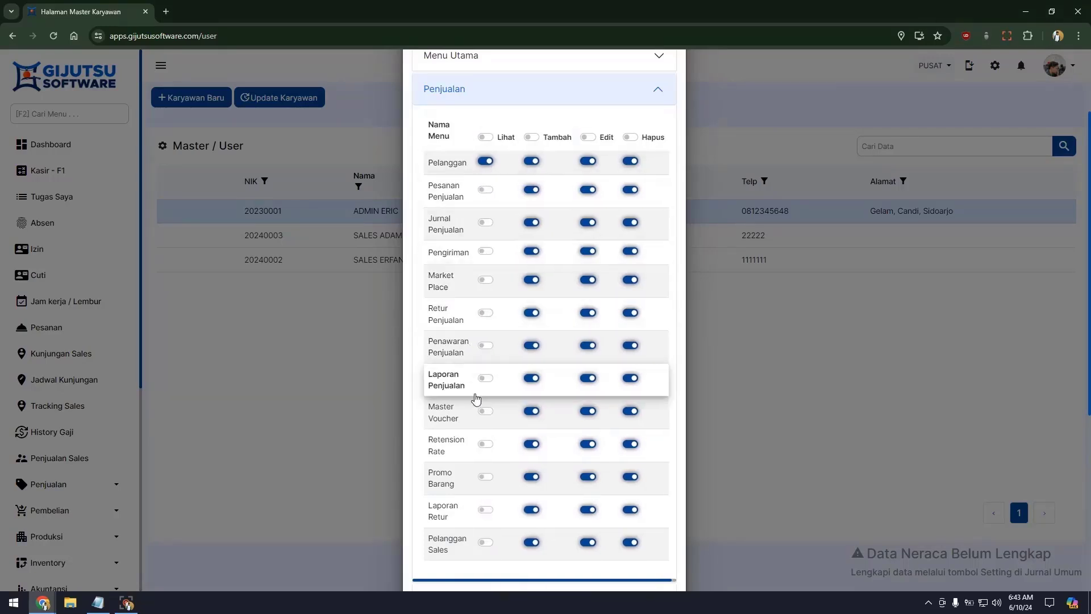
left_click(486, 222)
left_click(485, 189)
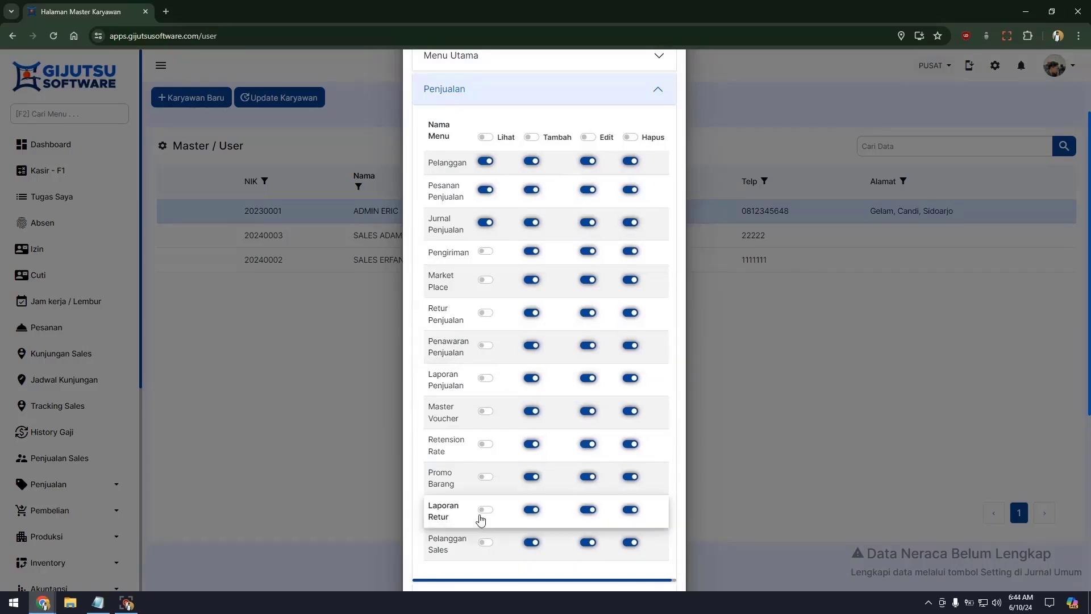
Step: Review Pembelian, Produksi, Inventory, Akuntansi and Kas & Bank, turning off view for Penerimaan and Kasbon
scroll(483, 364, "down", 3)
left_click(477, 426)
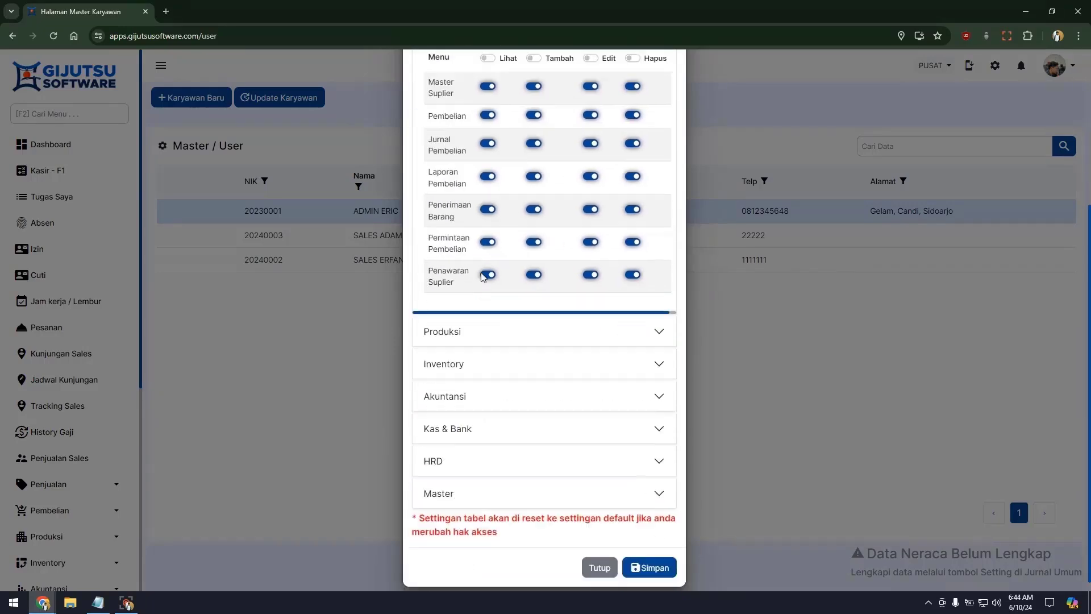
left_click(455, 445)
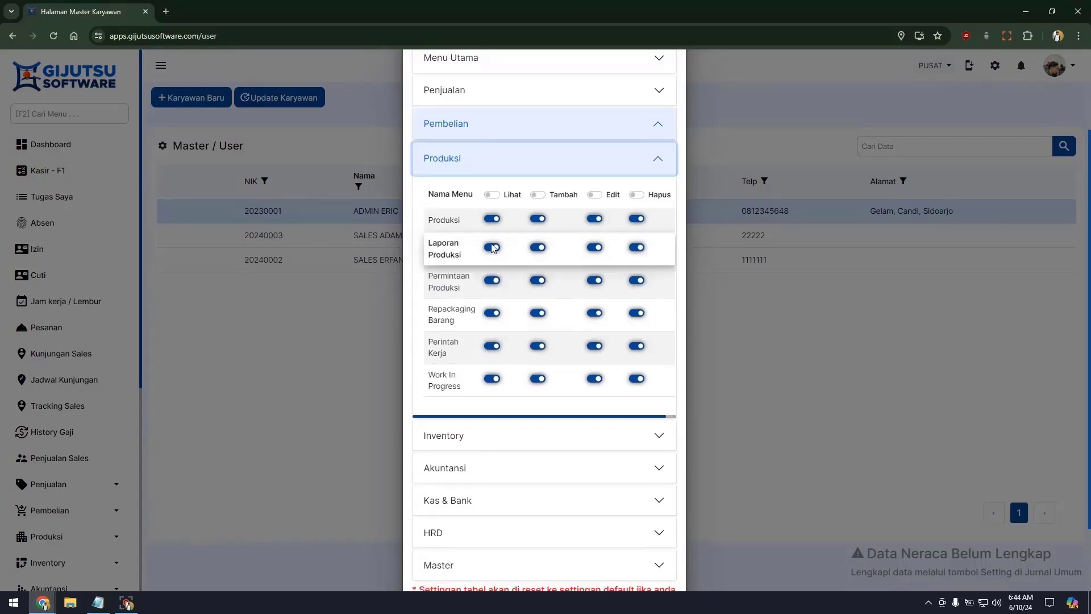
left_click(491, 195)
left_click(487, 435)
left_click(487, 494)
scroll(479, 370, "down", 5)
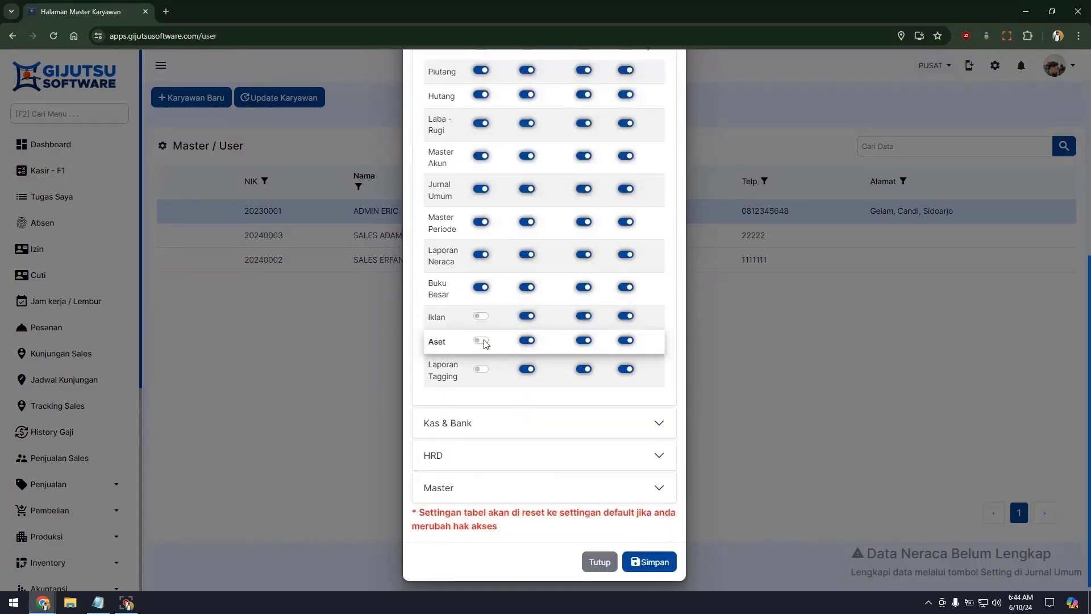
left_click(485, 421)
left_click(497, 314)
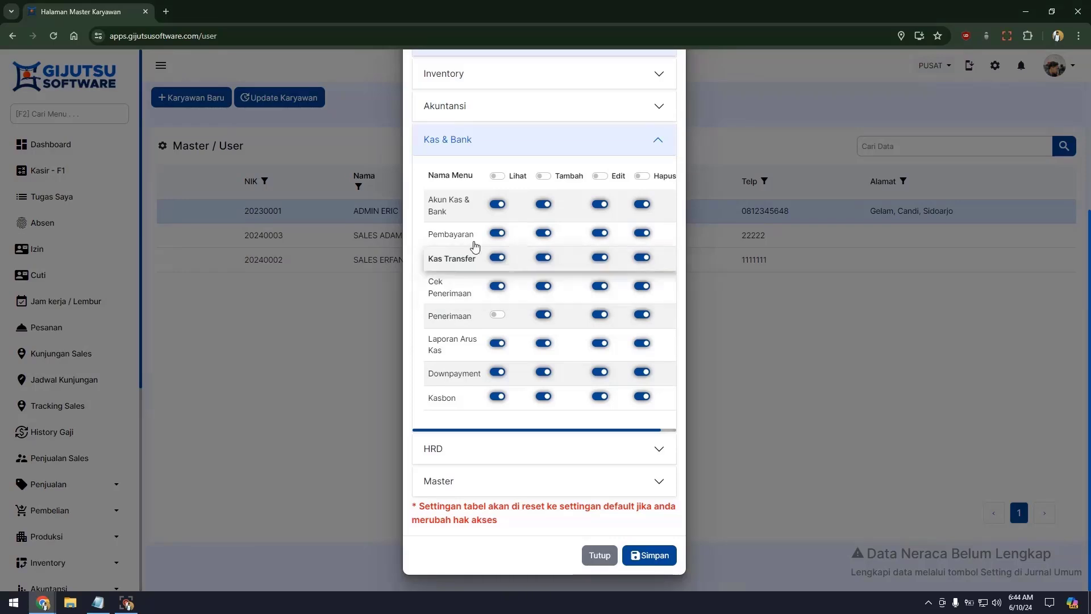
left_click(497, 396)
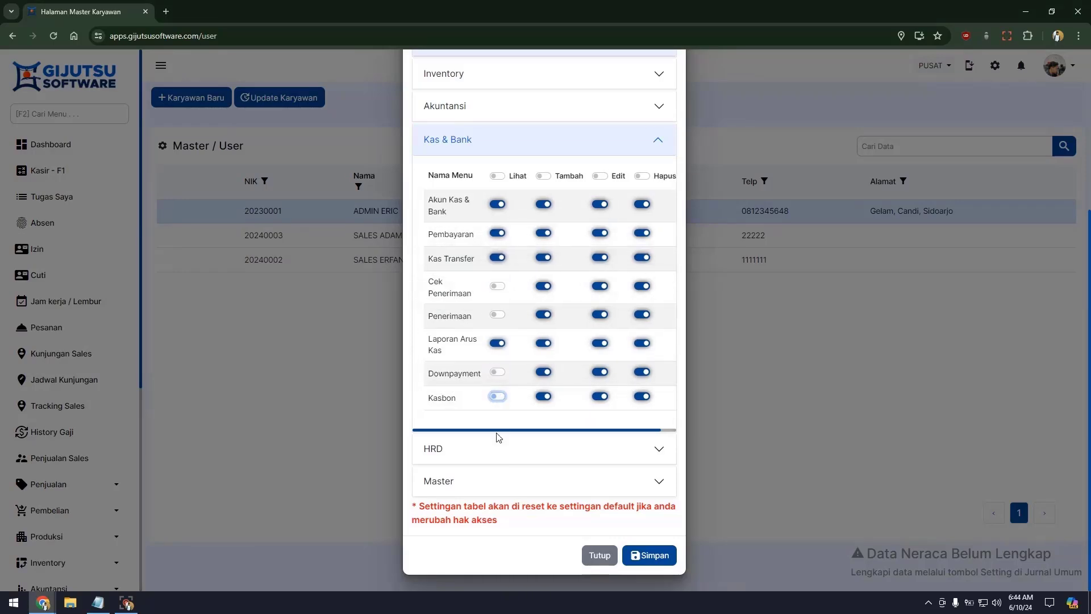
Step: Review the HRD, Master and Menu Utama groups and save the access rights
left_click(495, 448)
scroll(486, 341, "down", 5)
left_click(487, 411)
scroll(487, 284, "up", 3)
left_click(487, 166)
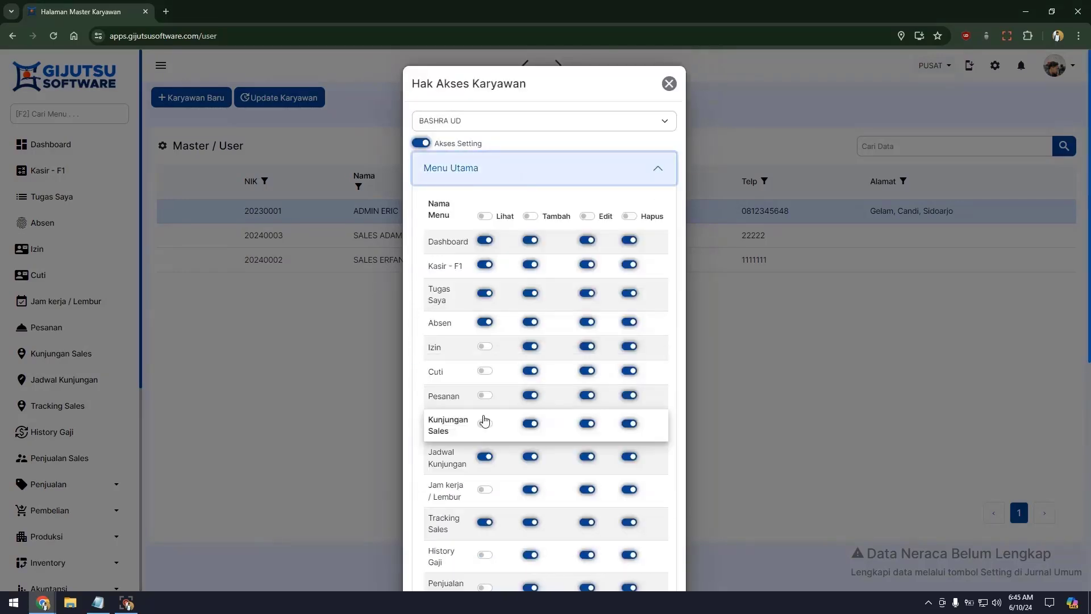
scroll(483, 419, "down", 2)
scroll(485, 284, "down", 10)
left_click(648, 557)
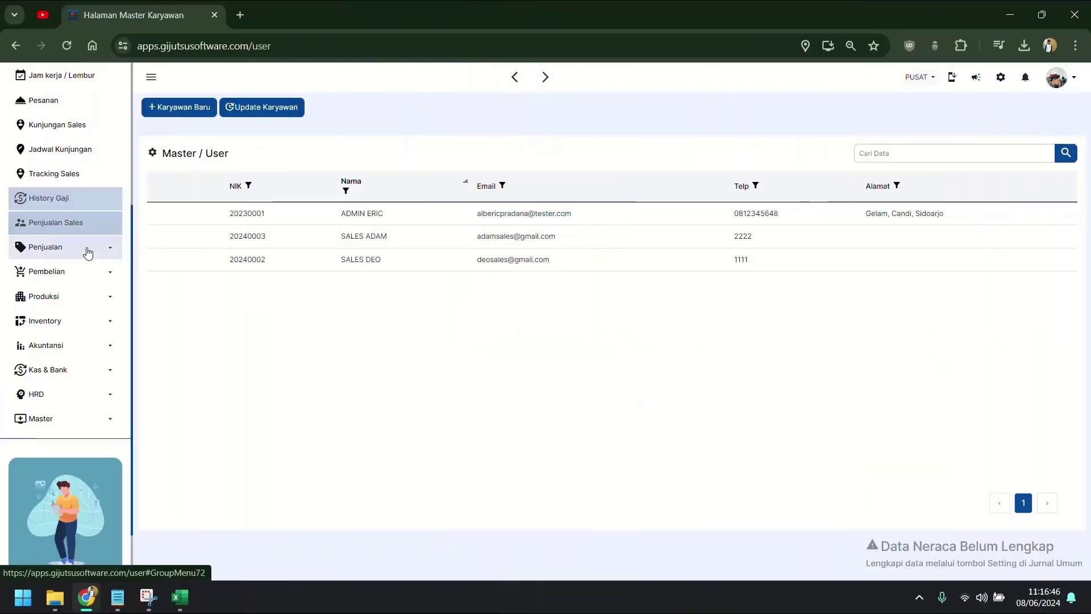
Step: Open Penjualan > Pelanggan and preview, then close, the Pelanggan Baru and Import Data forms
left_click(87, 251)
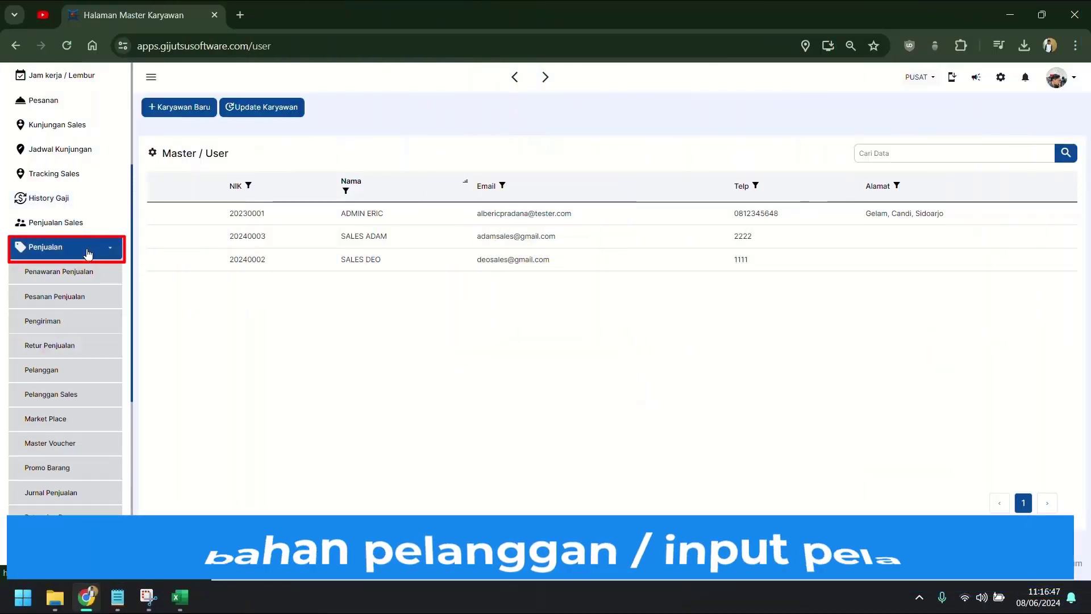
scroll(73, 344, "down", 1)
left_click(73, 308)
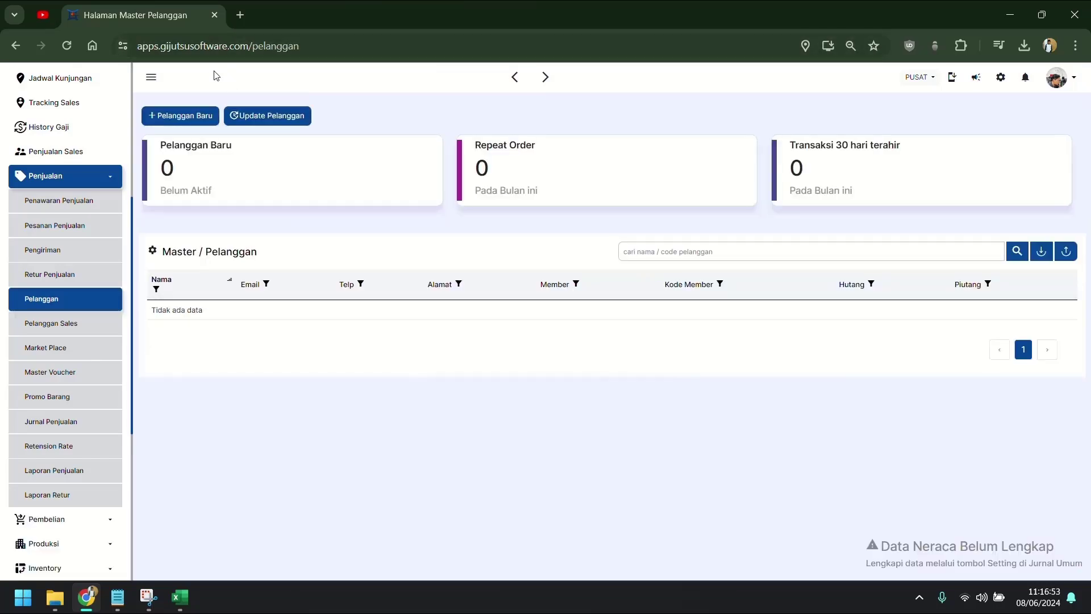
left_click(182, 117)
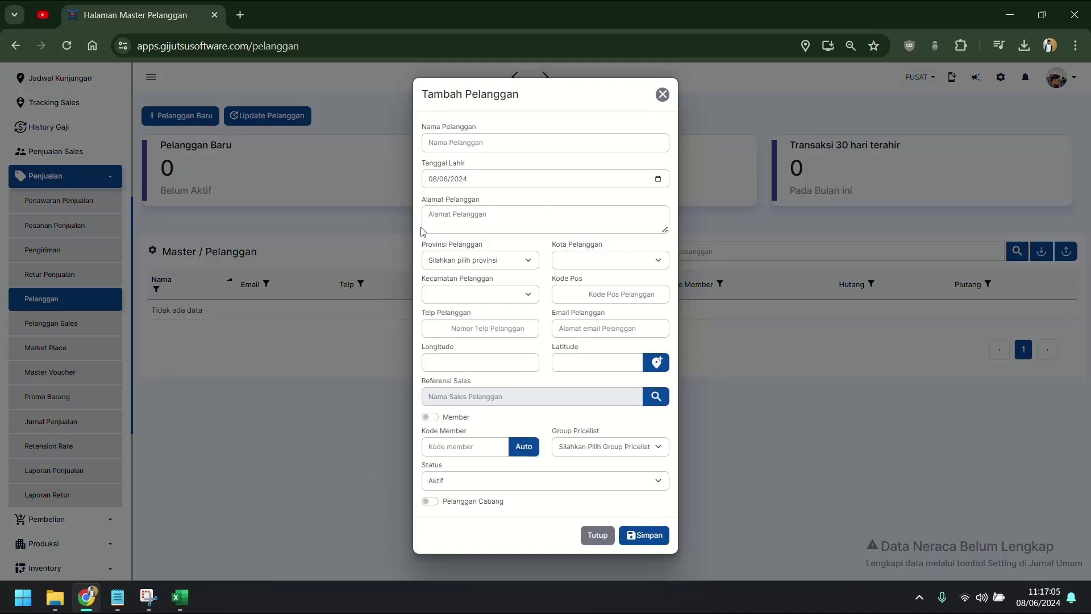
left_click(595, 535)
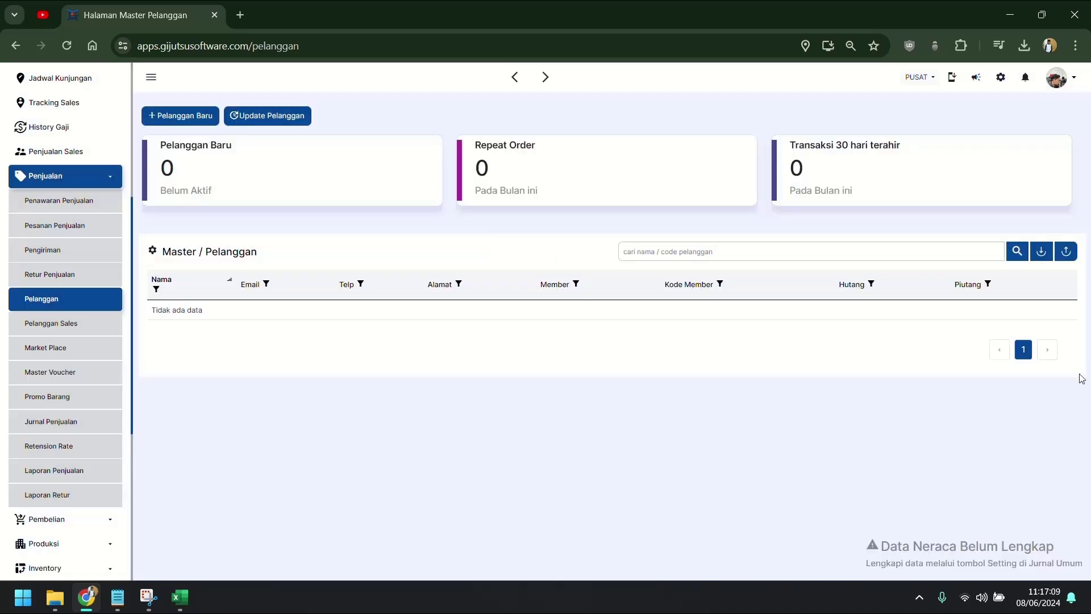
left_click(1042, 251)
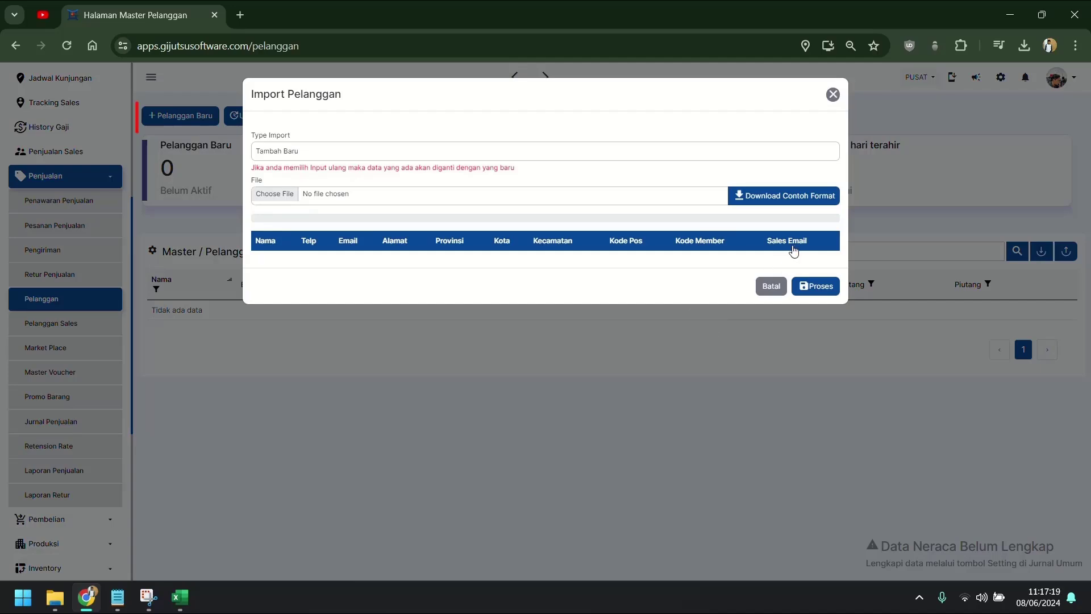
key("Escape")
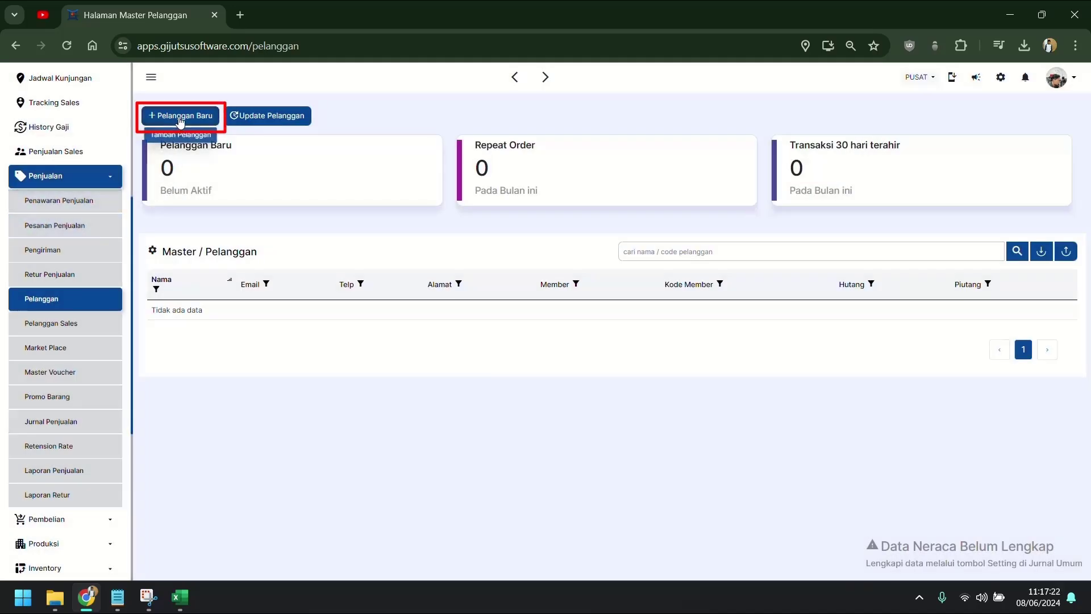
Step: Start a new customer and enter the customer's name and the address SIDOARJO CANDI
left_click(179, 116)
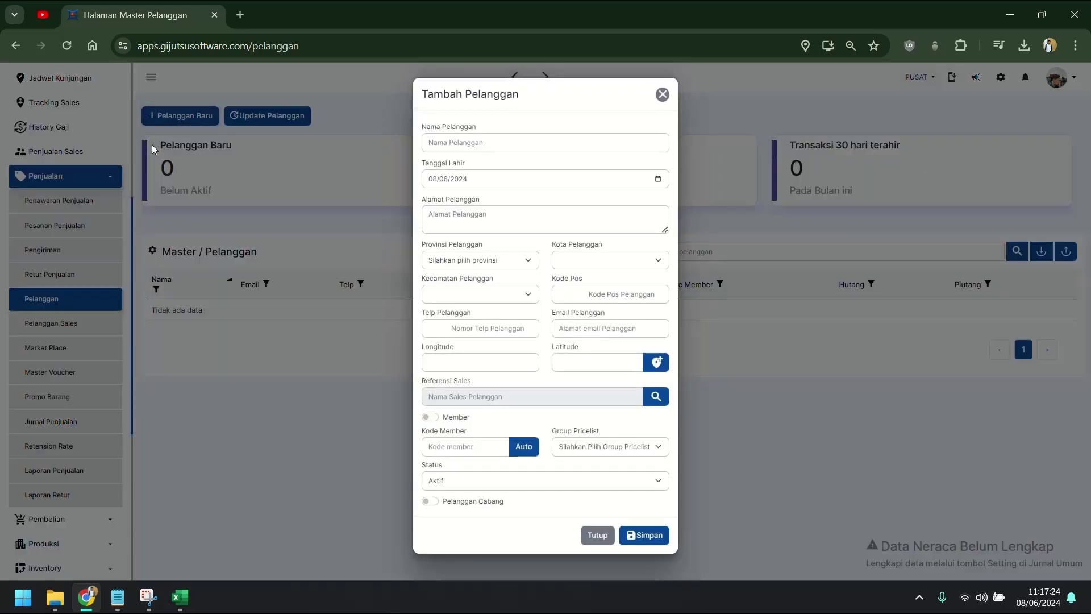
left_click(621, 143)
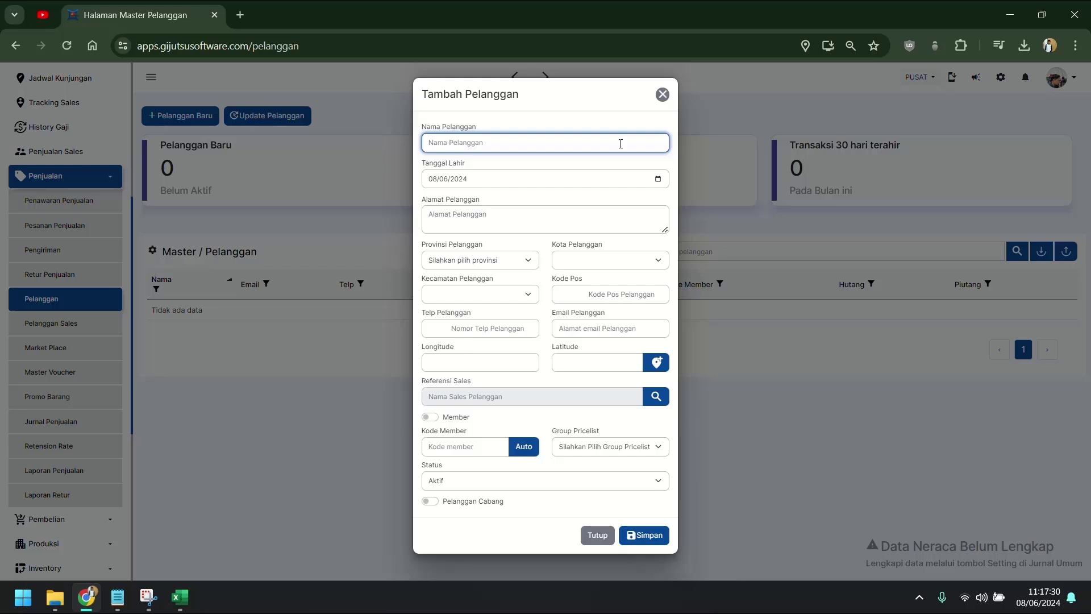
type("UD SOFYAN")
key("Tab")
key("Tab")
key("Tab")
key("Tab")
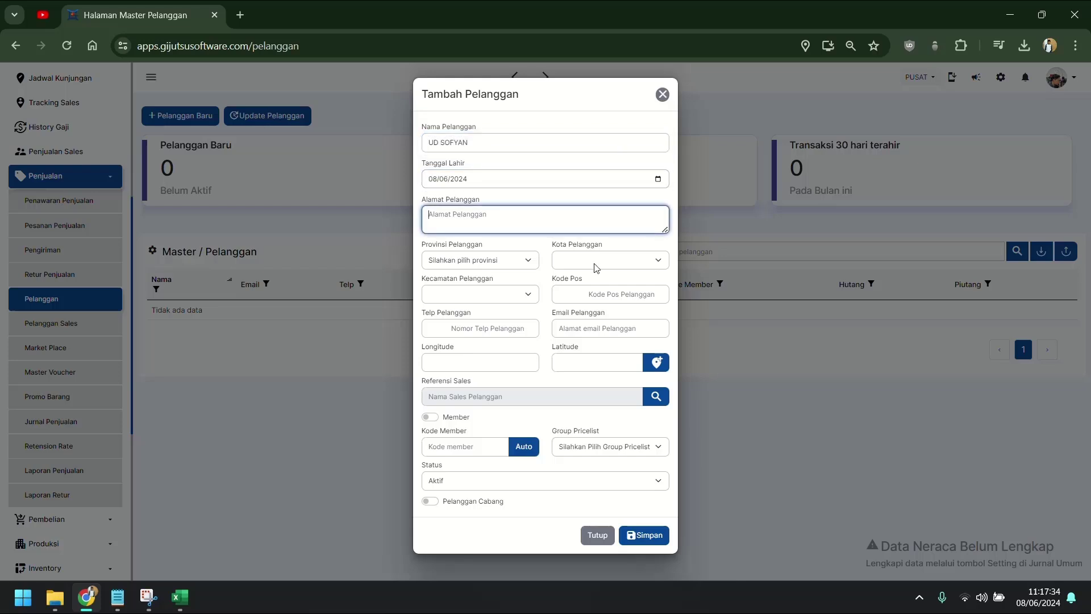
type("SIDOARJO CANDI")
Step: Set the location to Jawa Timur province, Kab Sidoarjo city, Candi district
left_click(525, 262)
left_click(490, 377)
left_click(603, 261)
scroll(604, 285, "down", 5)
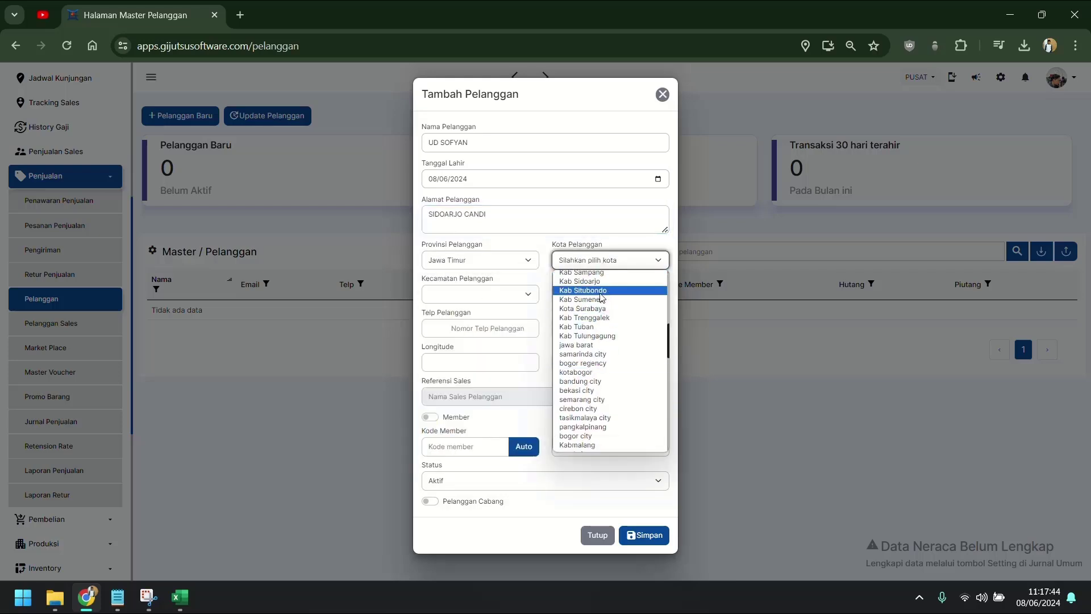
left_click(591, 287)
left_click(480, 294)
left_click(495, 336)
Step: Enter the customer's phone number and fill the map coordinates from the current location
left_click(500, 329)
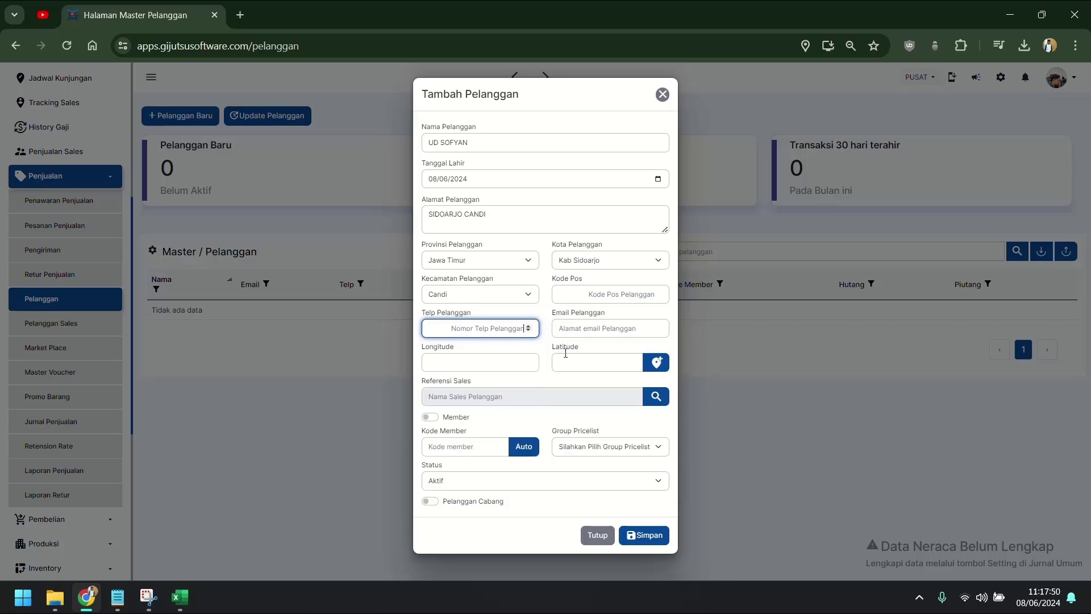
type("1111")
key("ctrl+a")
type("8888")
left_click(595, 423)
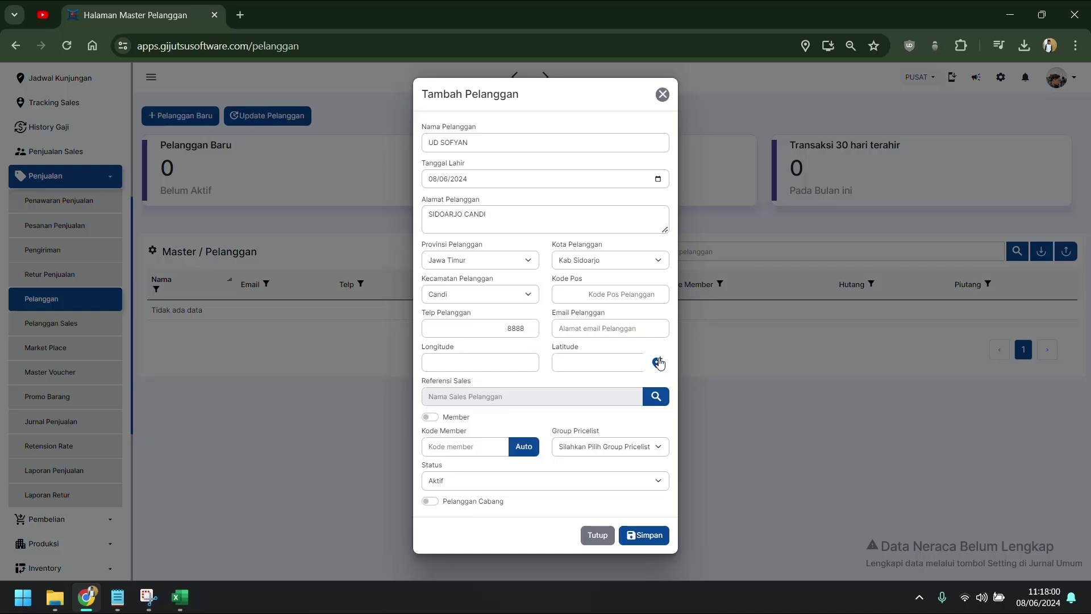
left_click(431, 363)
left_click(657, 363)
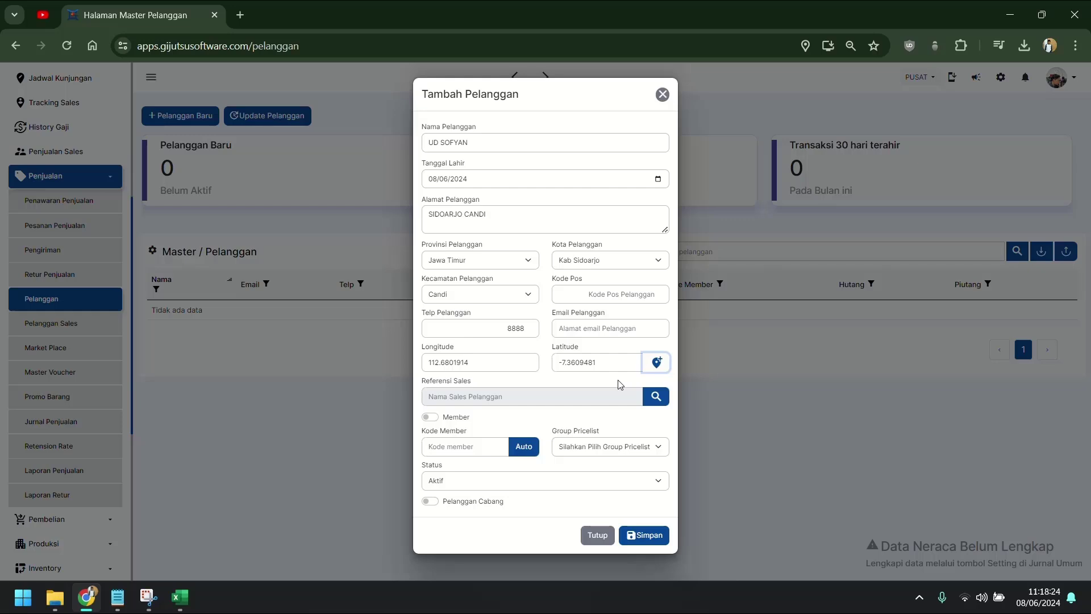
Step: Generate an Auto member code, check the Group Pricelist options, and save the customer
left_click(521, 447)
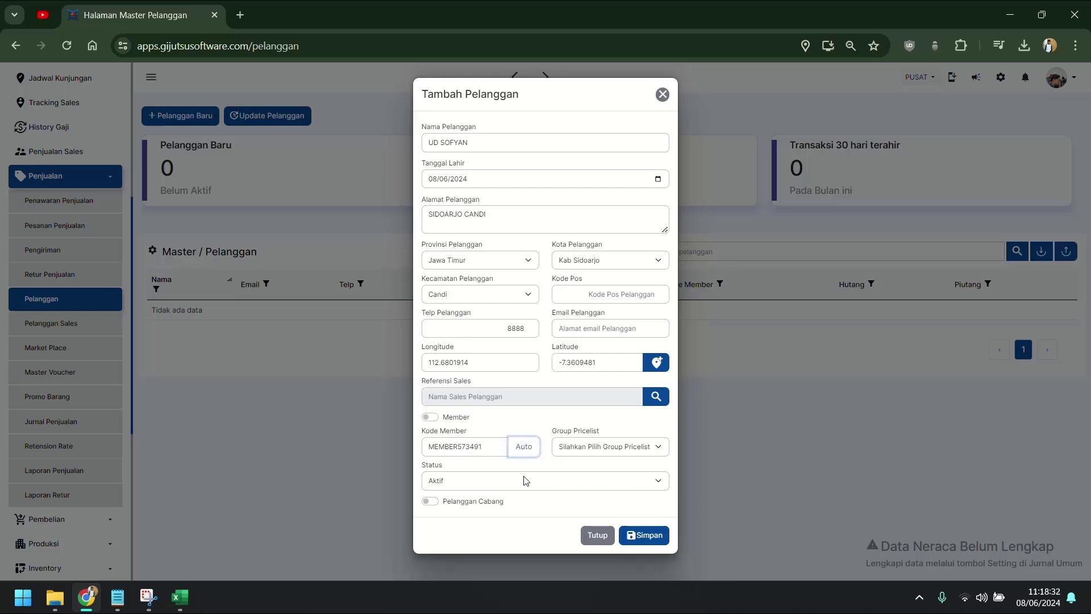
left_click(643, 448)
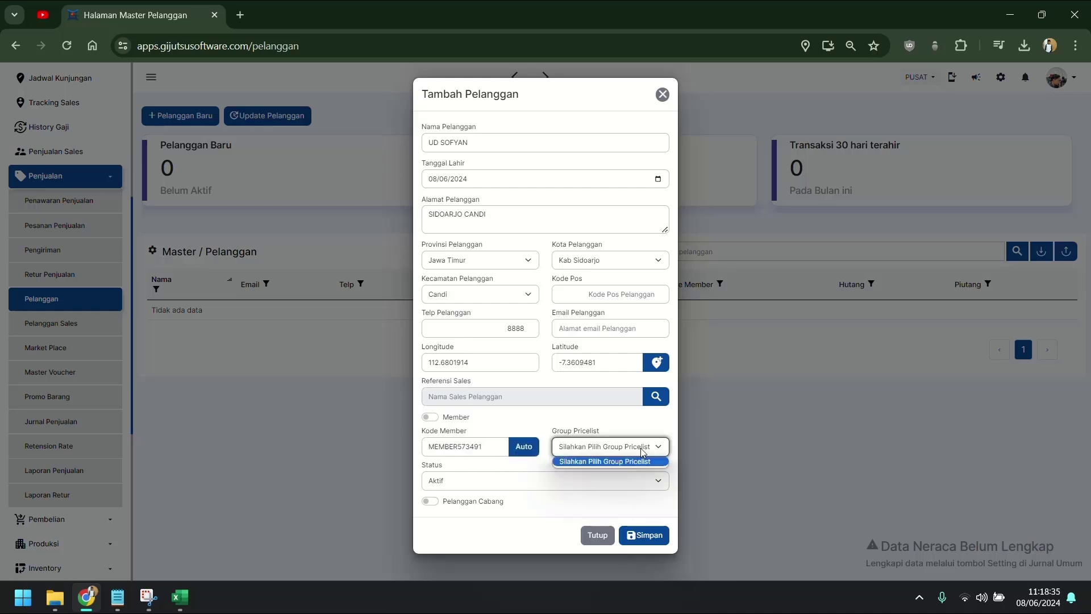
left_click_drag(552, 433, 606, 438)
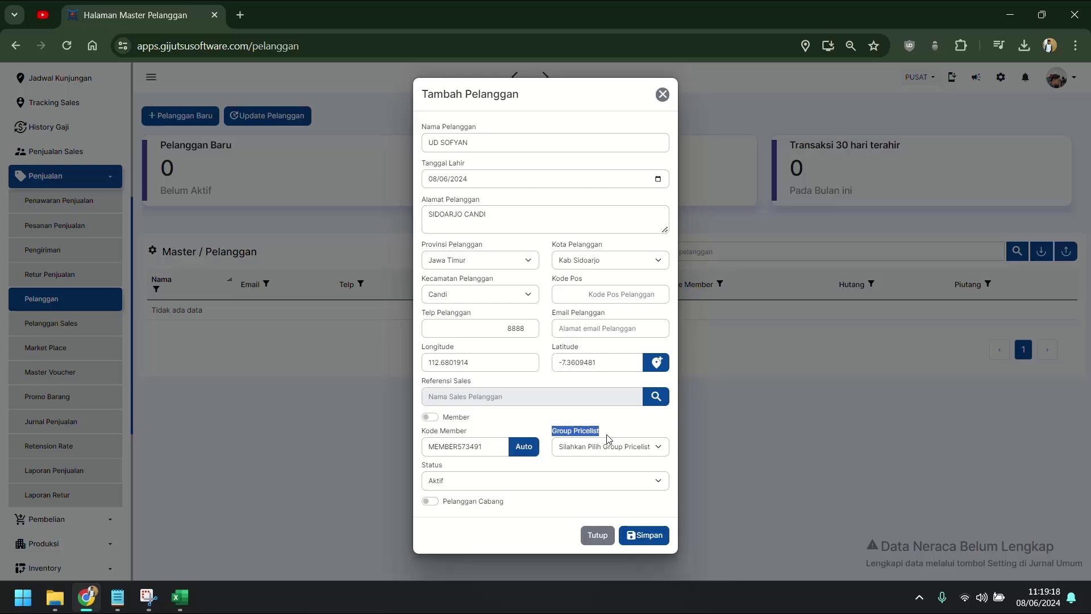
left_click(646, 436)
left_click(660, 538)
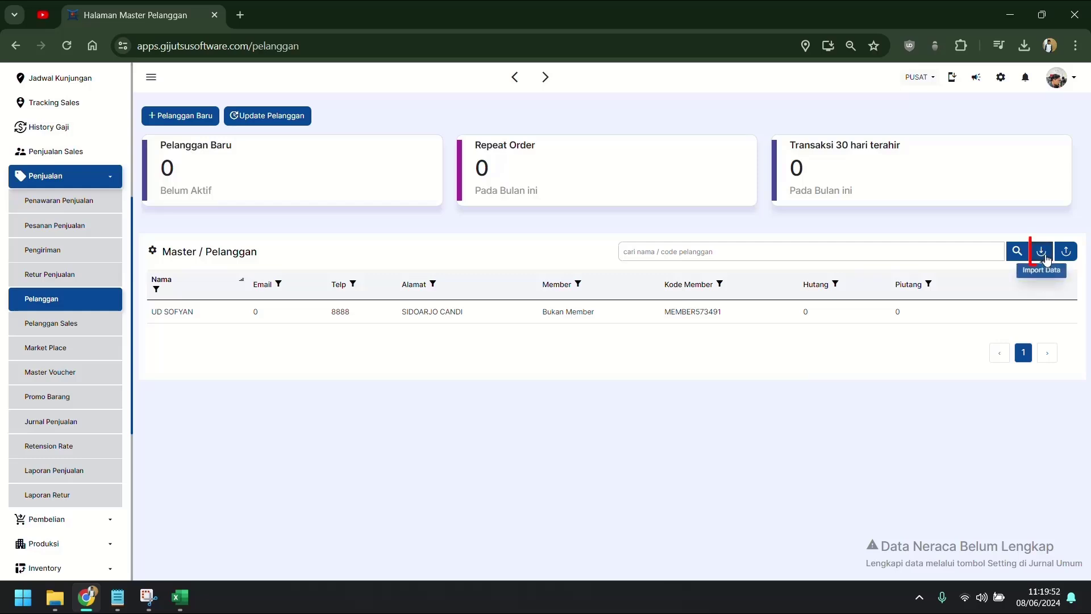
Step: Download the sample customer import format from Import Data and open it in Excel
left_click(1048, 258)
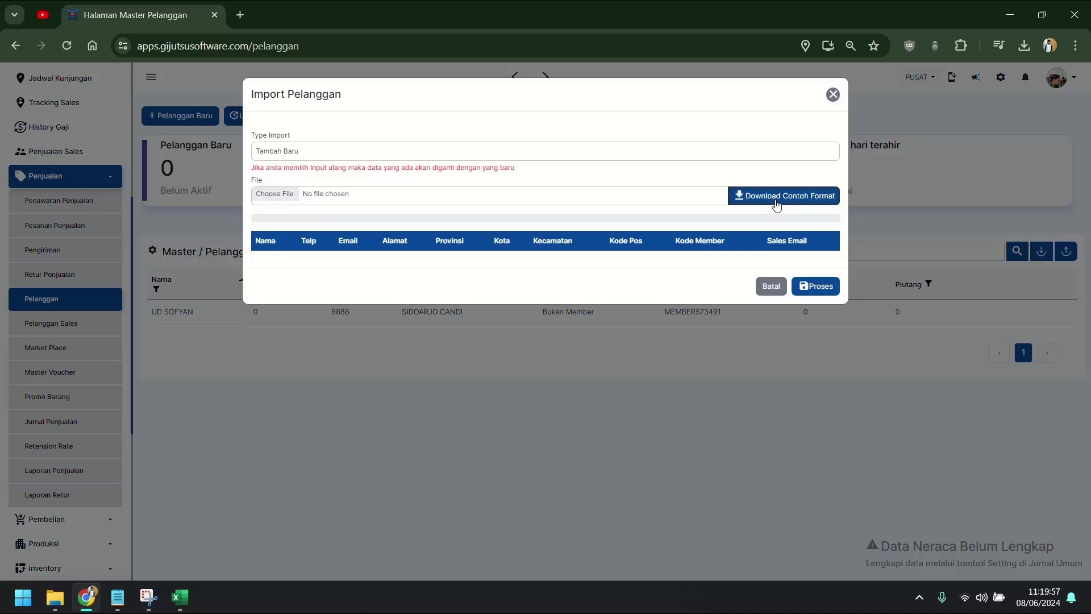
left_click(776, 205)
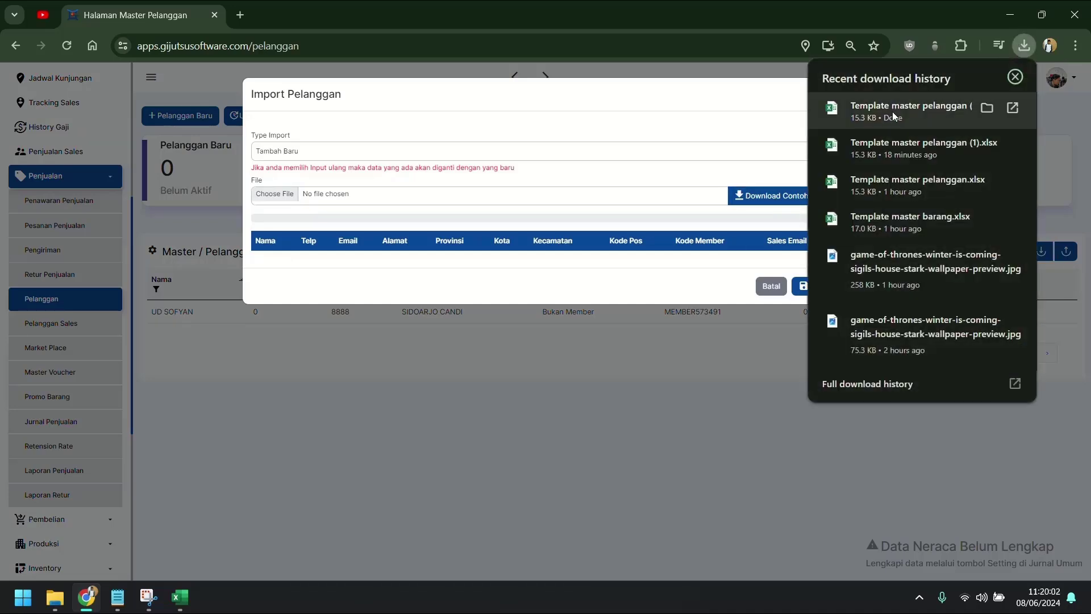
left_click(900, 110)
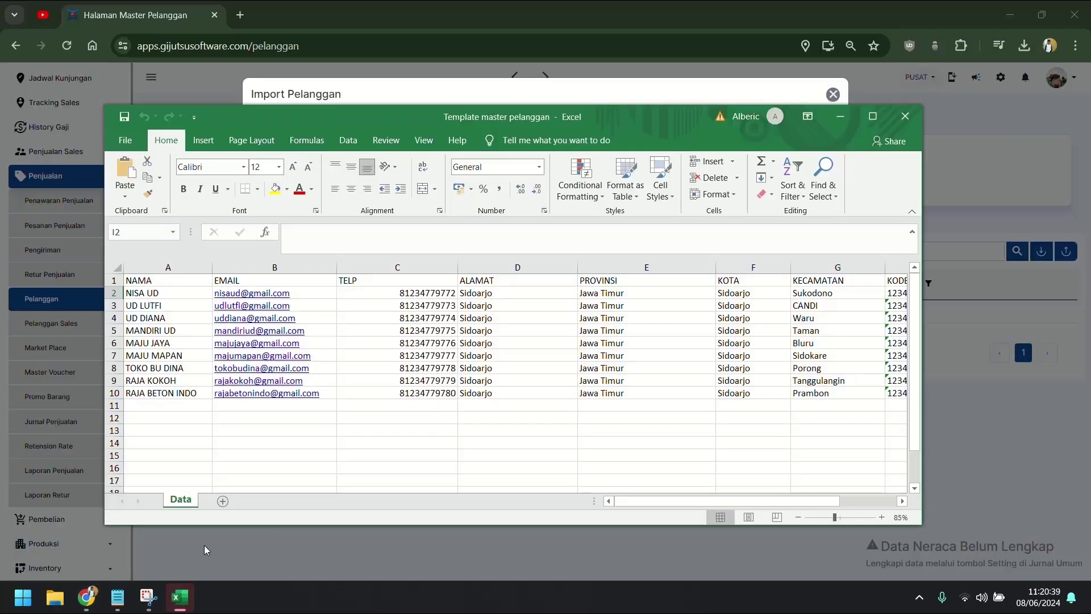
Step: Paste the salesperson's e-mail from Master Karyawan into J2, autofit column J, and fill it down to J6
left_click(873, 116)
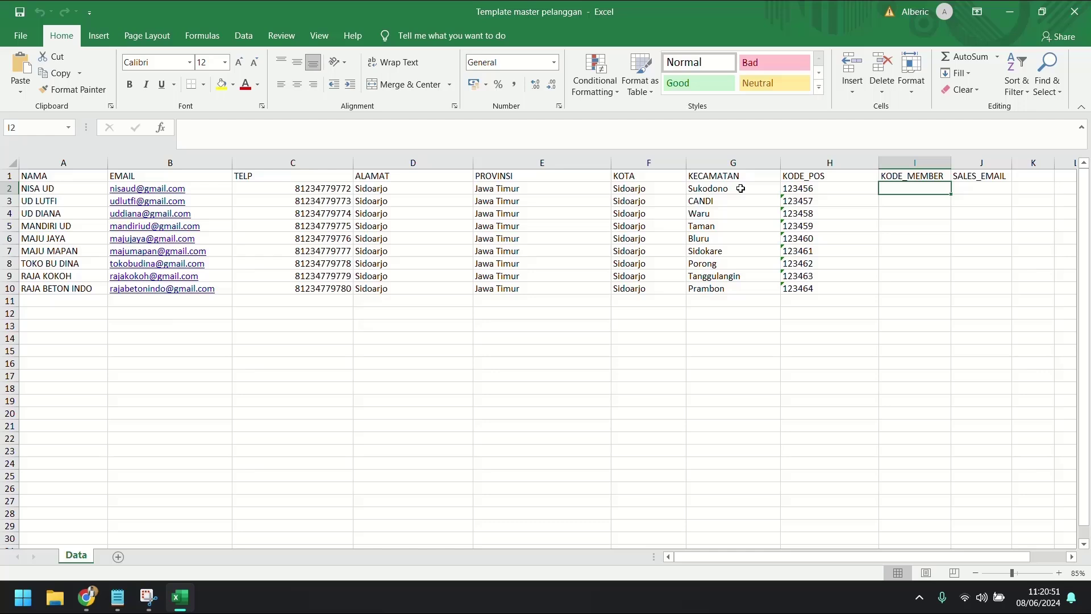
left_click(976, 186)
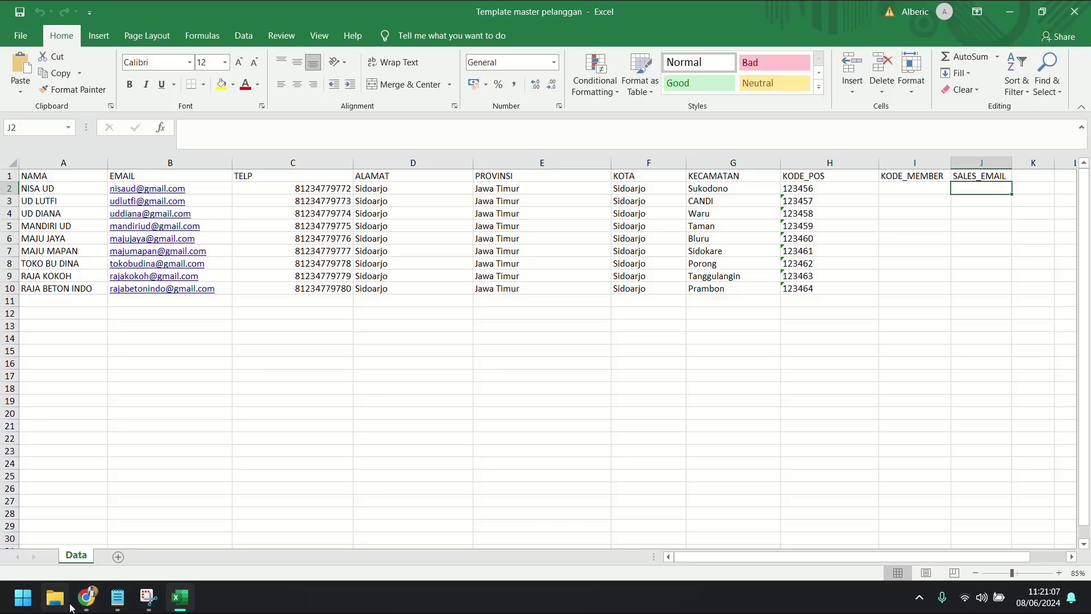
left_click(86, 596)
left_click(768, 286)
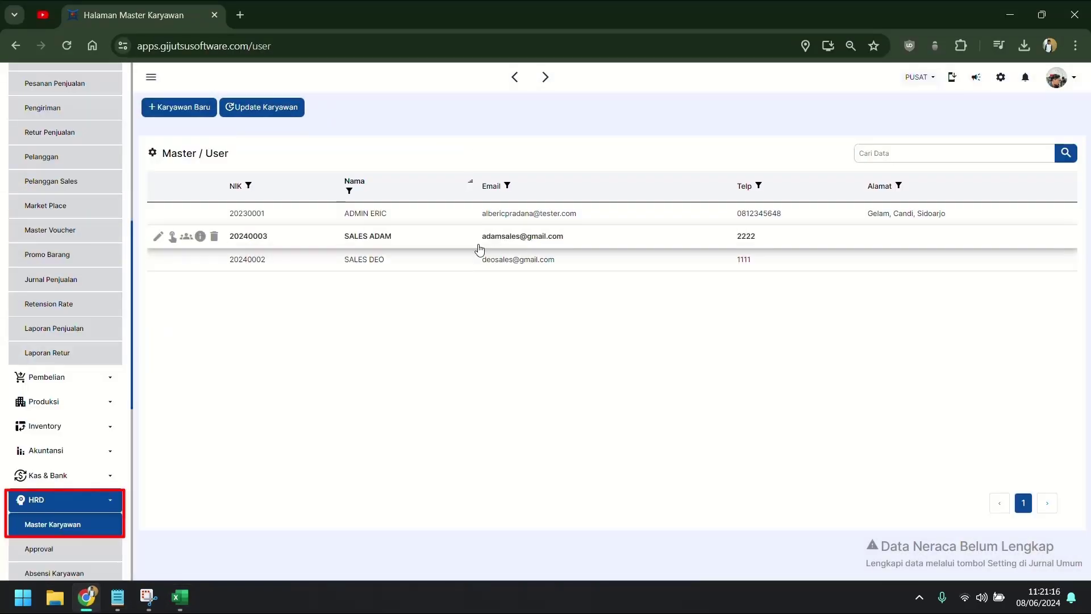
left_click_drag(479, 248, 574, 246)
key("ctrl+c")
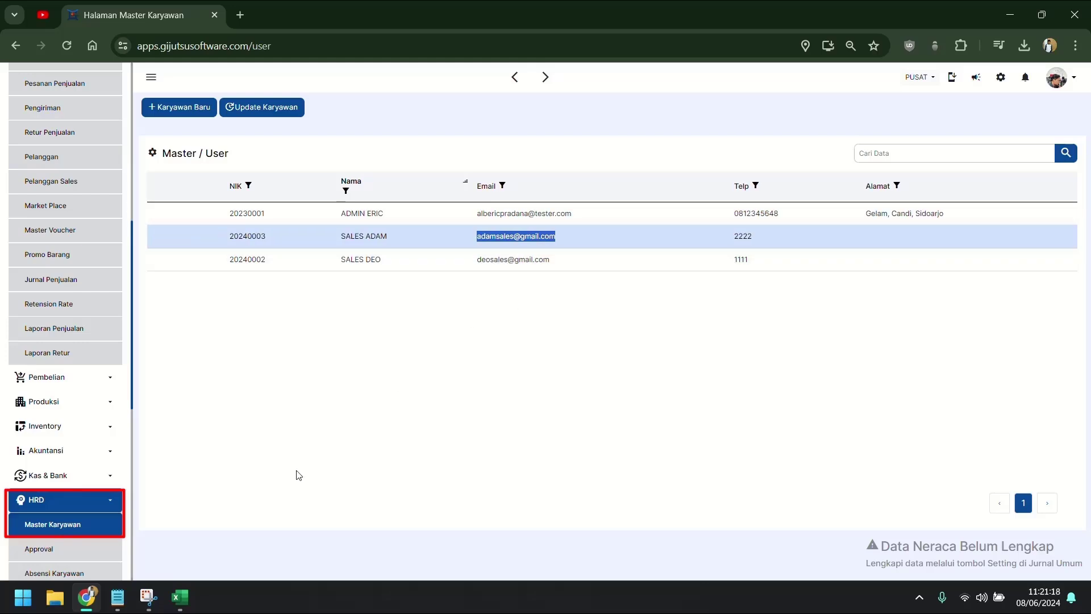
left_click(180, 597)
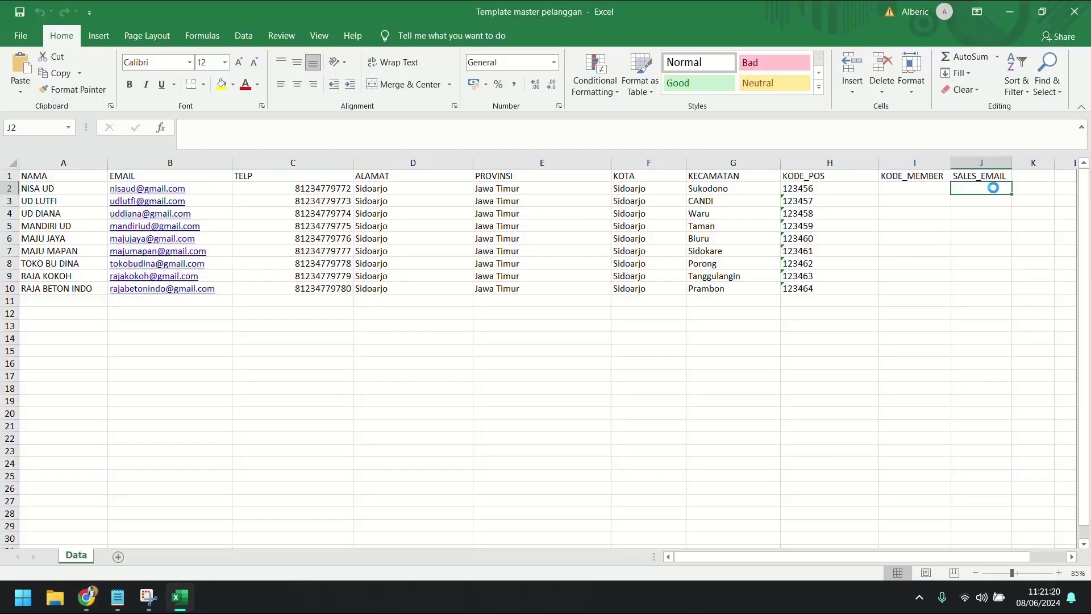
key("ctrl+v")
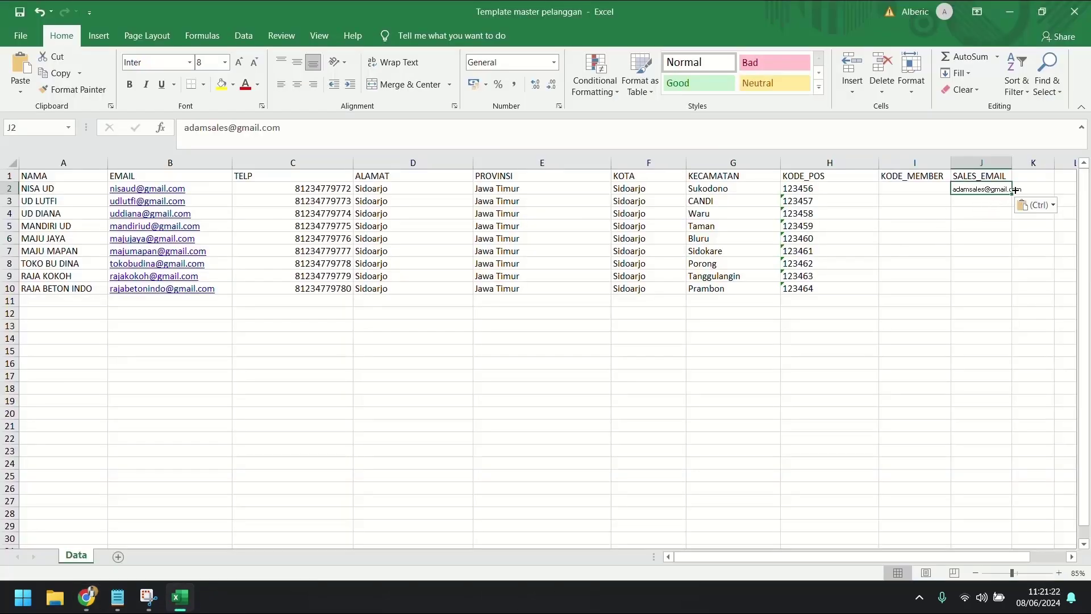
double_click(1012, 154)
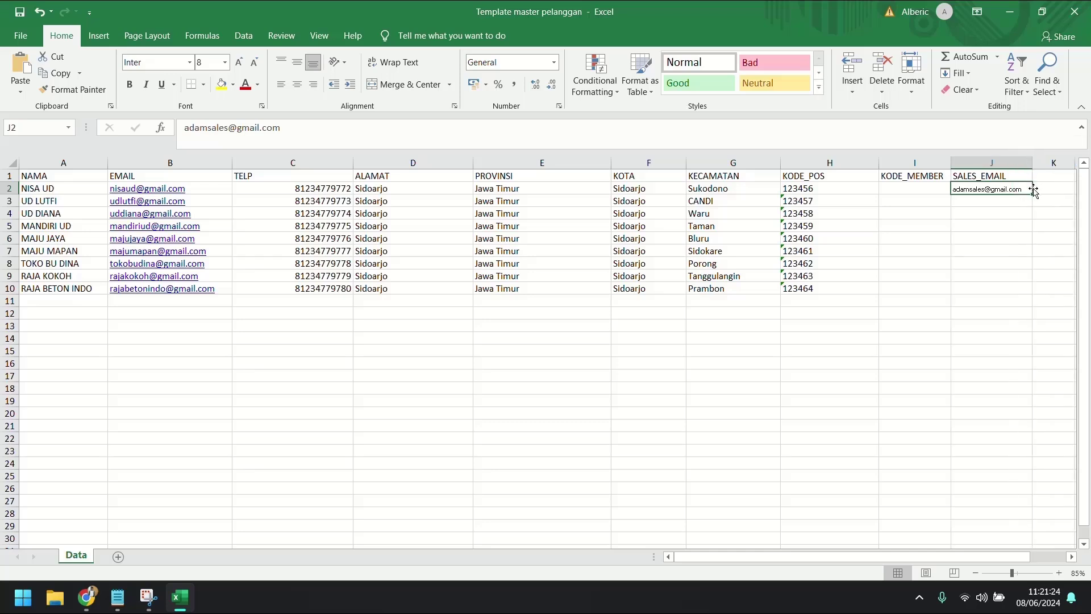
left_click_drag(1031, 195, 1032, 242)
left_click(989, 253)
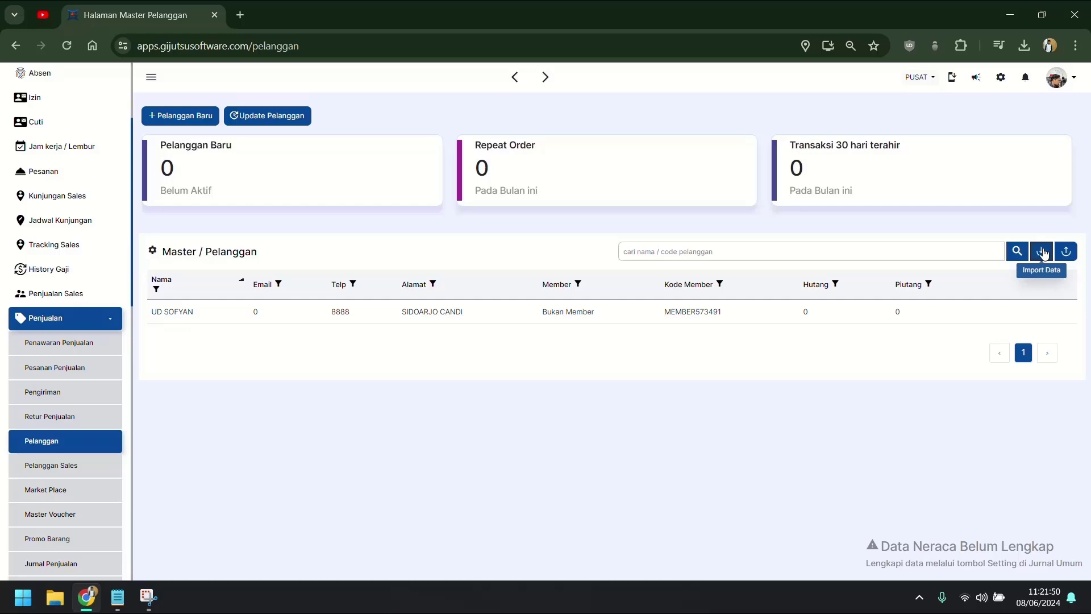
Step: Import Template master pelanggan.xlsx via Import Data, review the preview and run Proses
left_click(1042, 251)
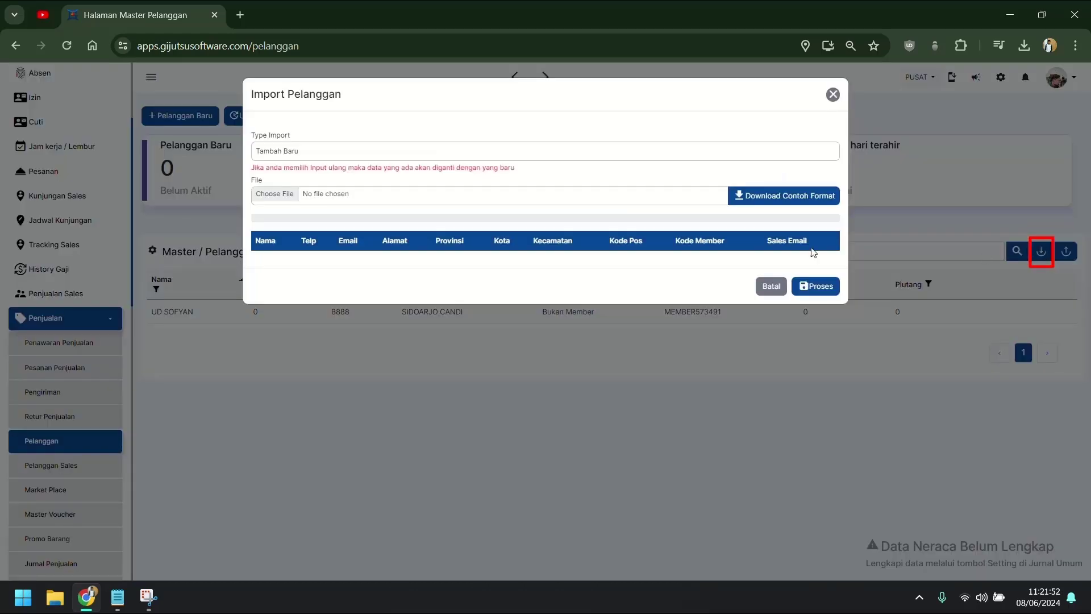
left_click(524, 195)
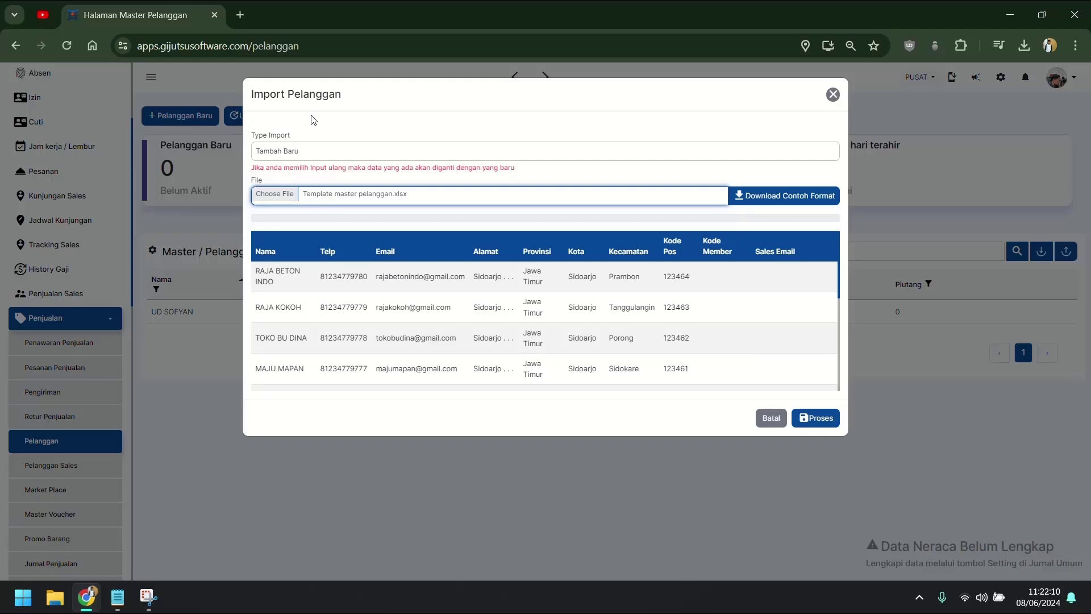
scroll(488, 295, "down", 4)
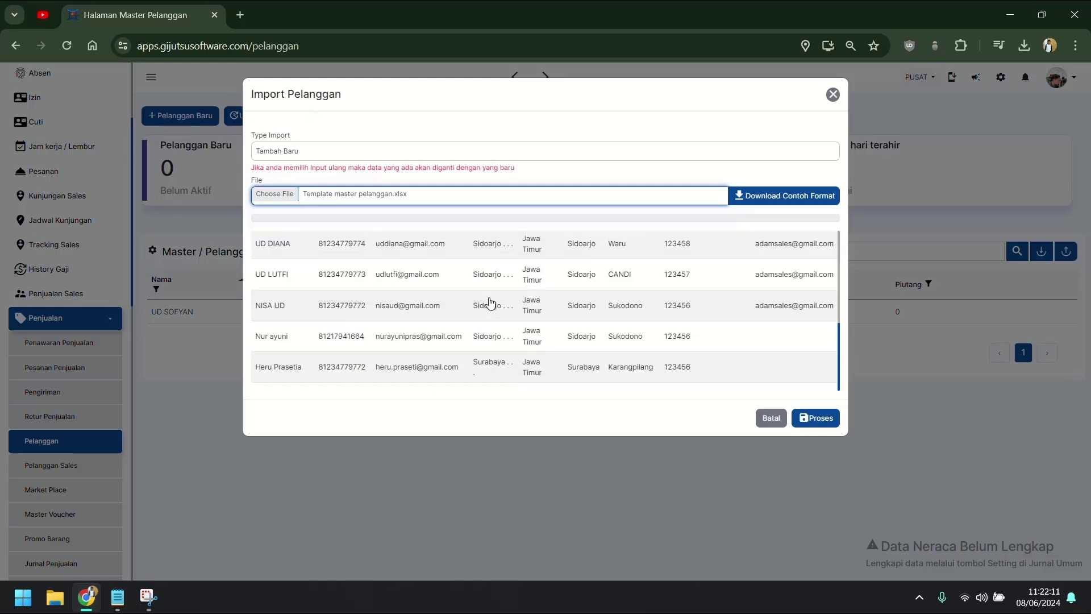
scroll(483, 321, "up", 5)
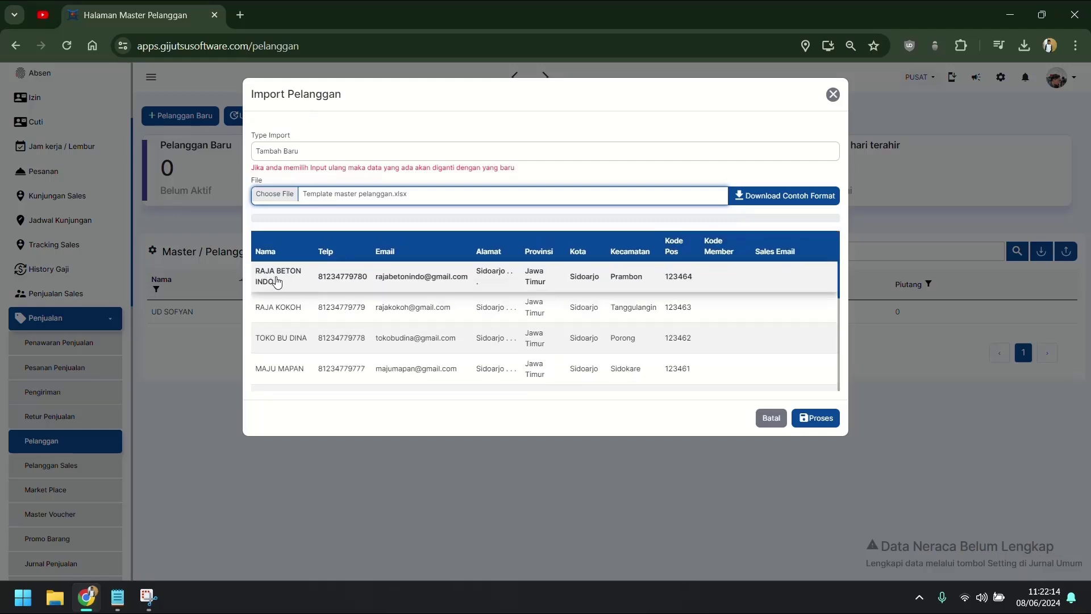
scroll(621, 278, "down", 4)
scroll(607, 314, "up", 4)
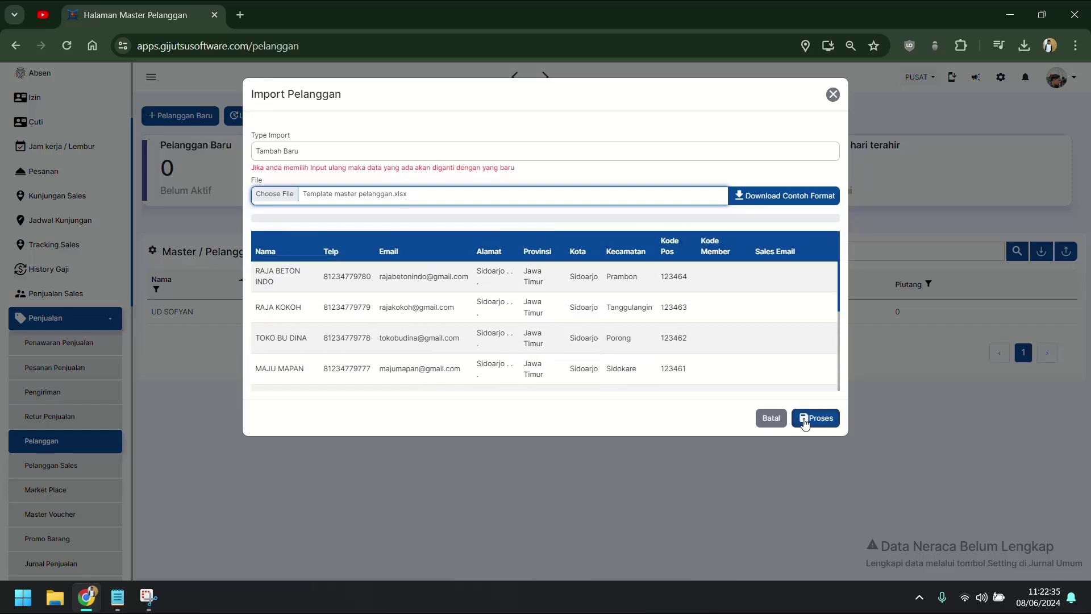
left_click(804, 421)
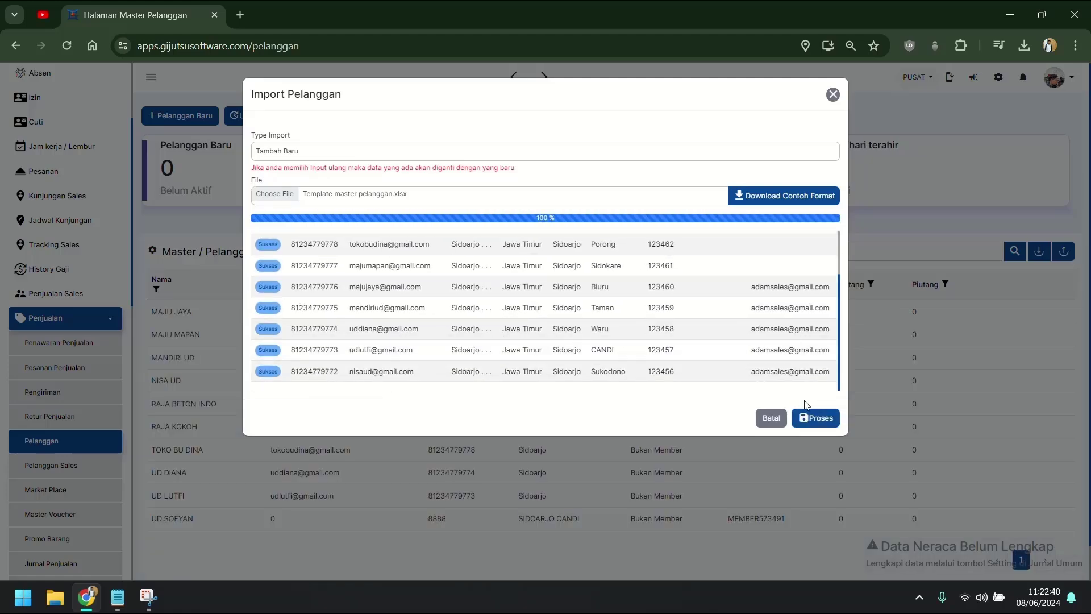
left_click(773, 419)
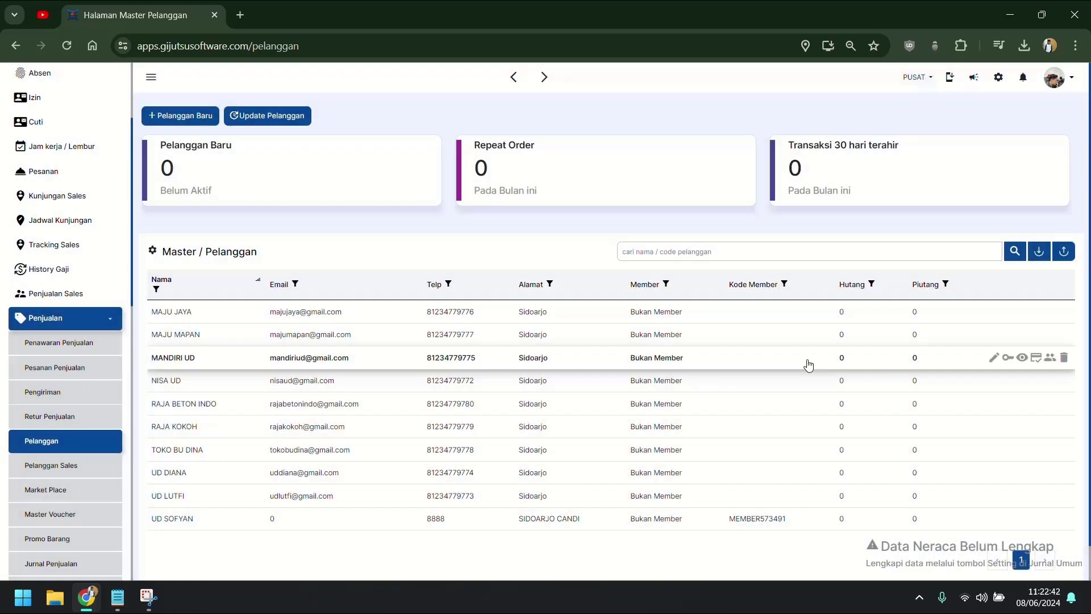
Step: Go to HRD > Master Karyawan and check the first salesperson's customer list
scroll(742, 425, "down", 1)
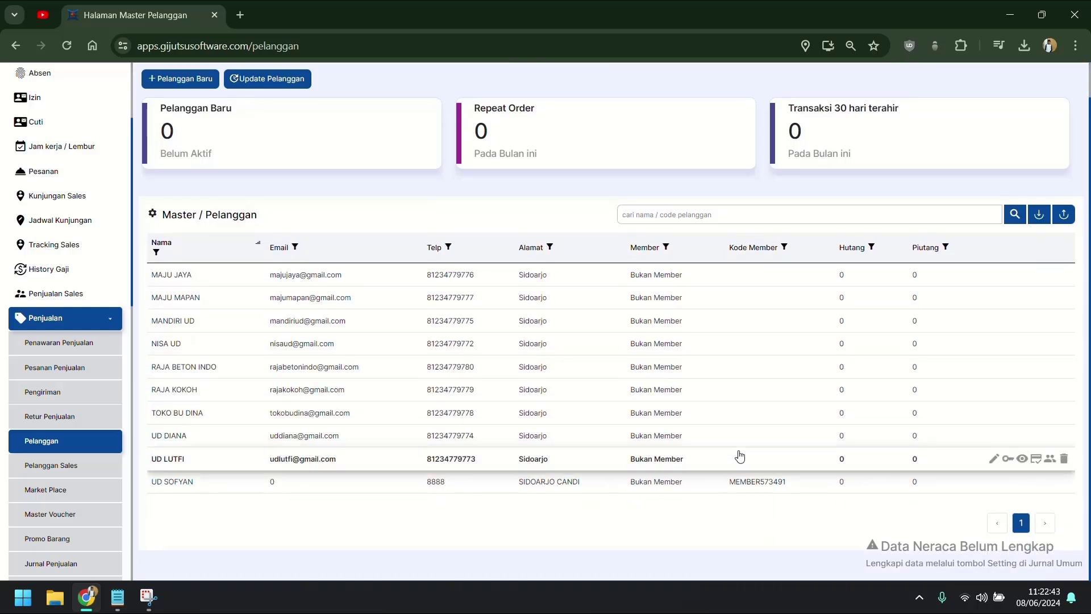
left_click(90, 316)
scroll(91, 405, "down", 5)
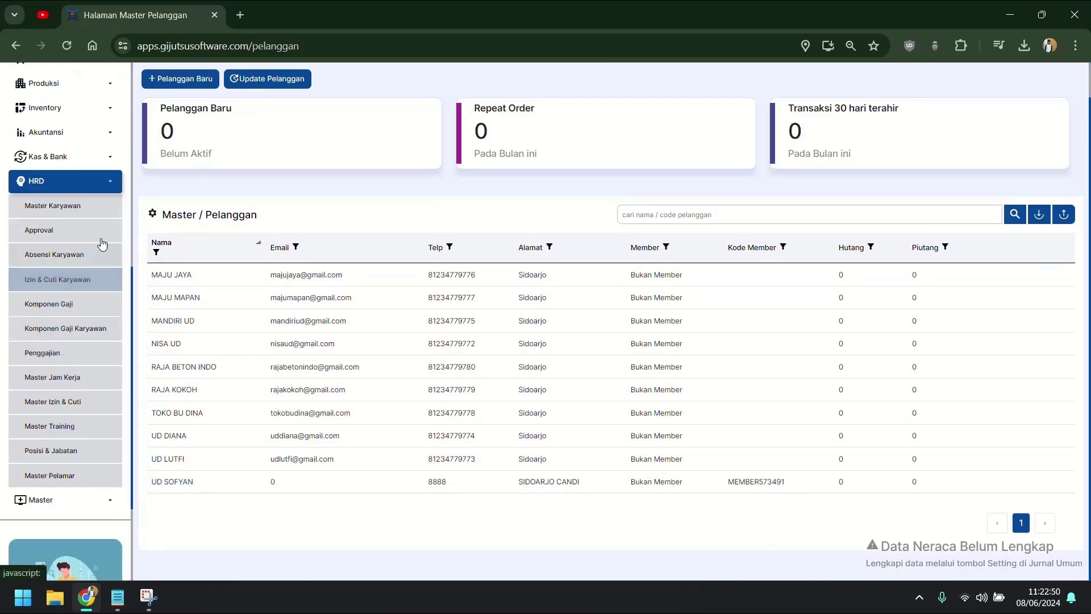
left_click(53, 205)
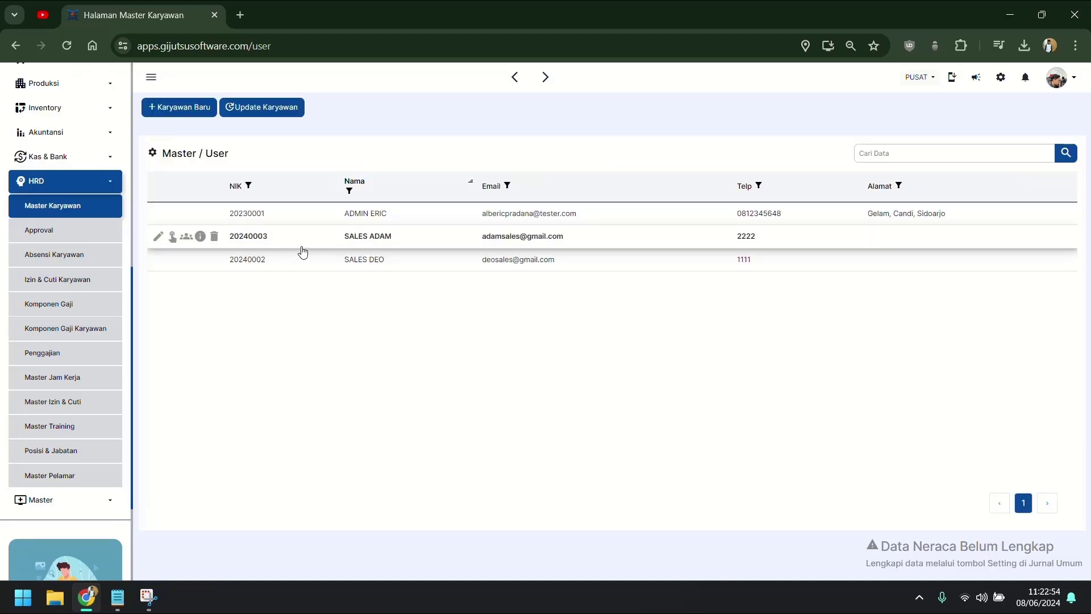
left_click(187, 236)
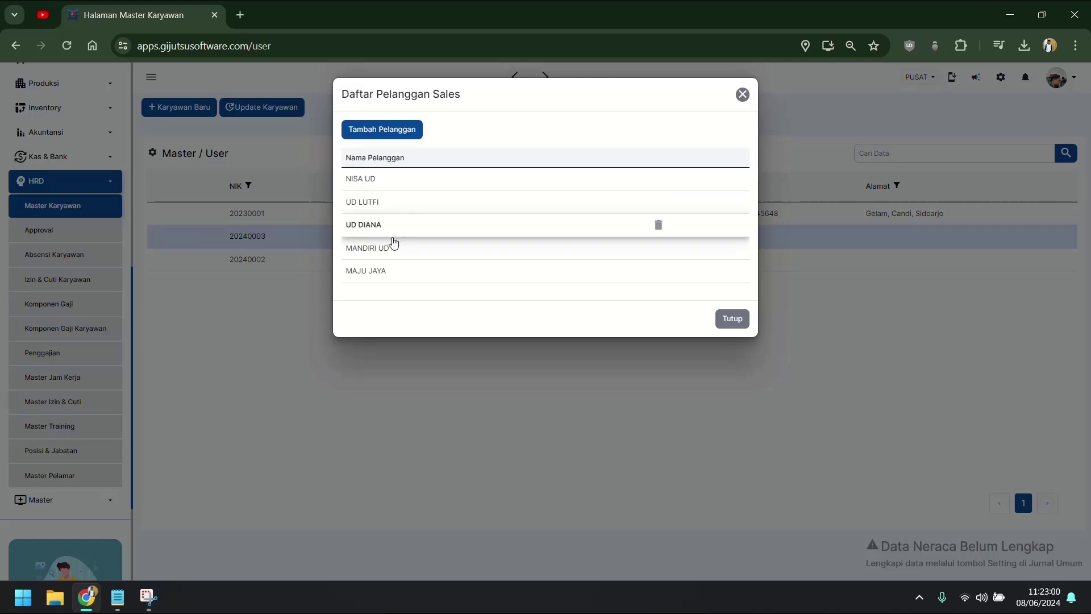
left_click(733, 328)
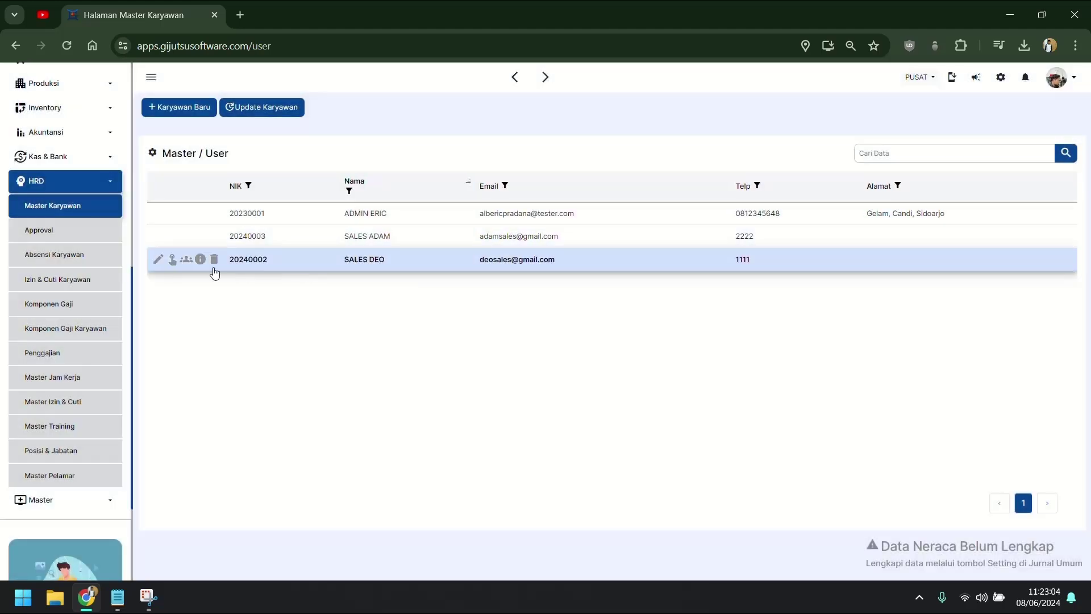
Step: Add MAJU MAPAN and TOKO BU DINA to the second salesperson's customers and save
left_click(184, 260)
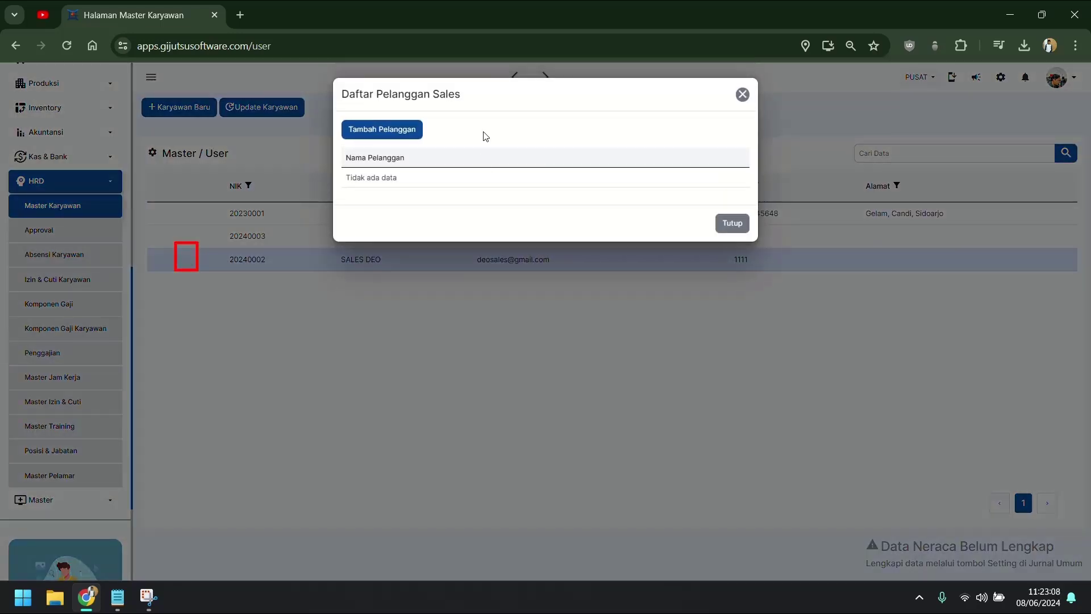
left_click(404, 137)
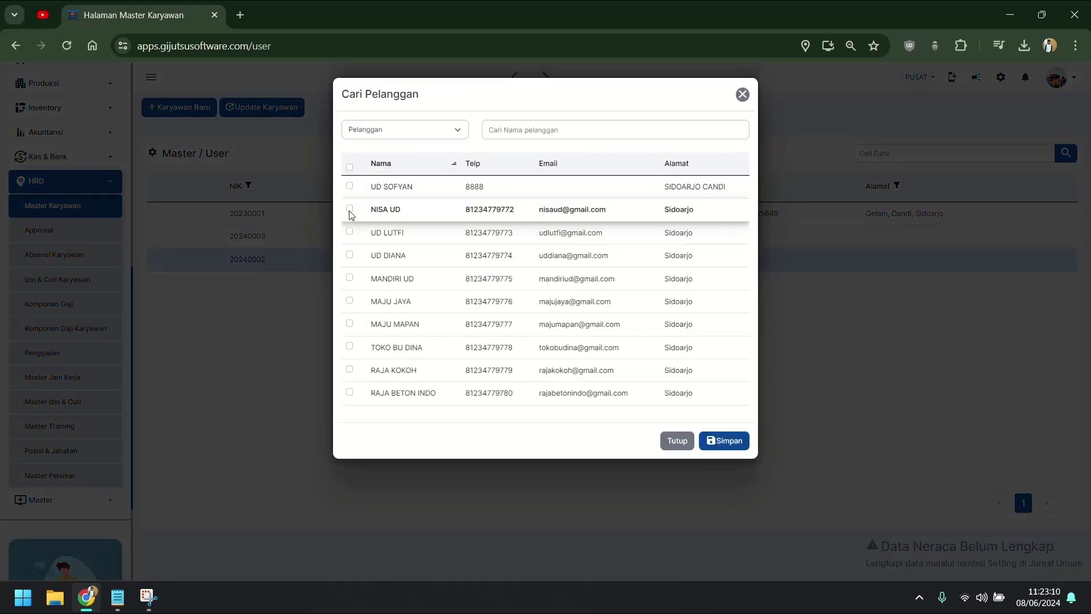
left_click(349, 324)
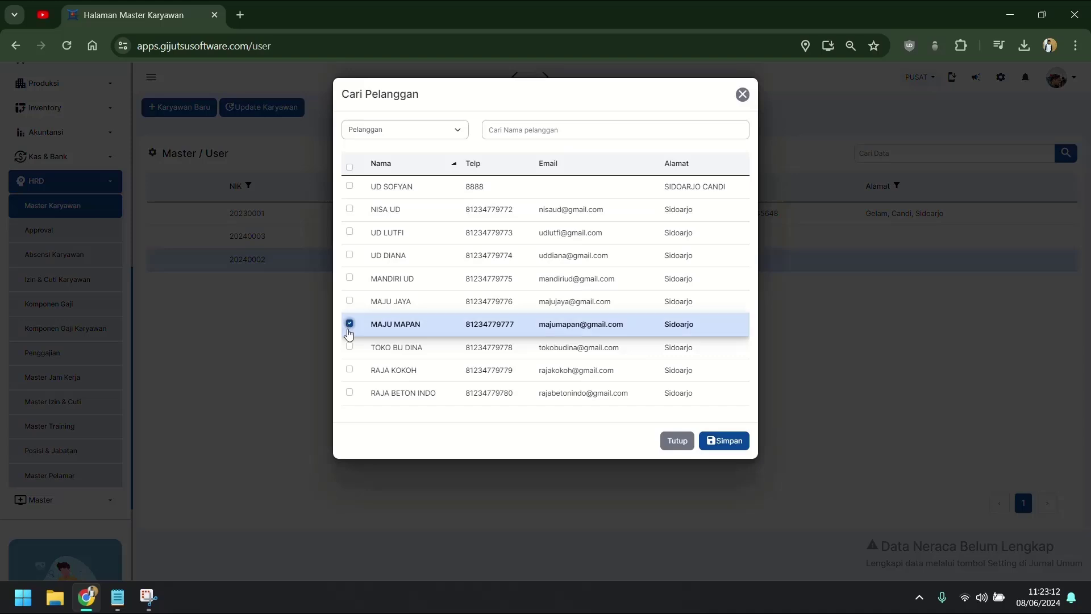
left_click(349, 347)
left_click(727, 441)
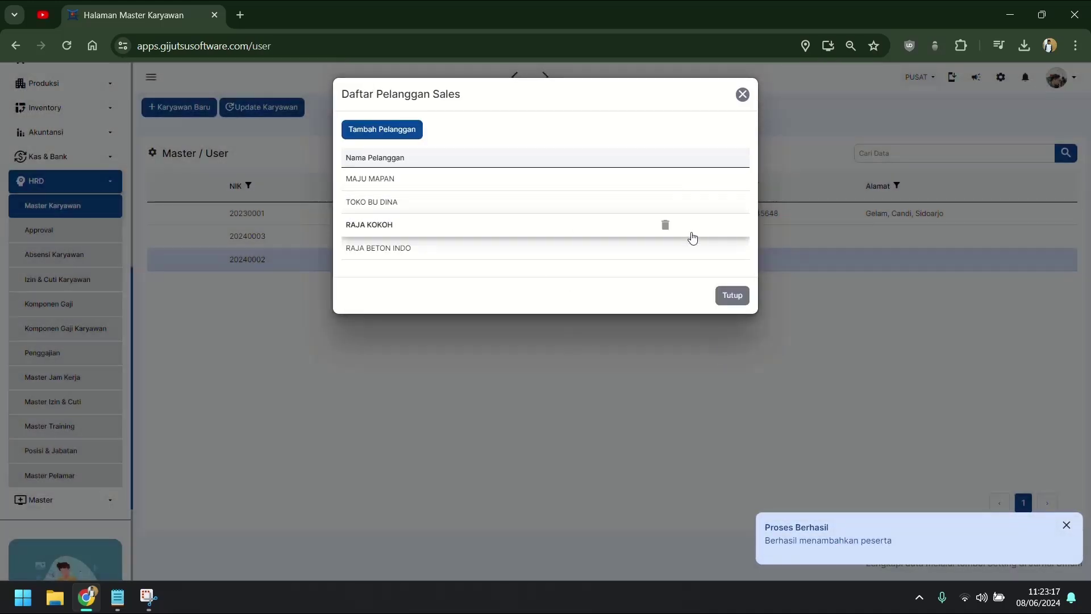
left_click(732, 296)
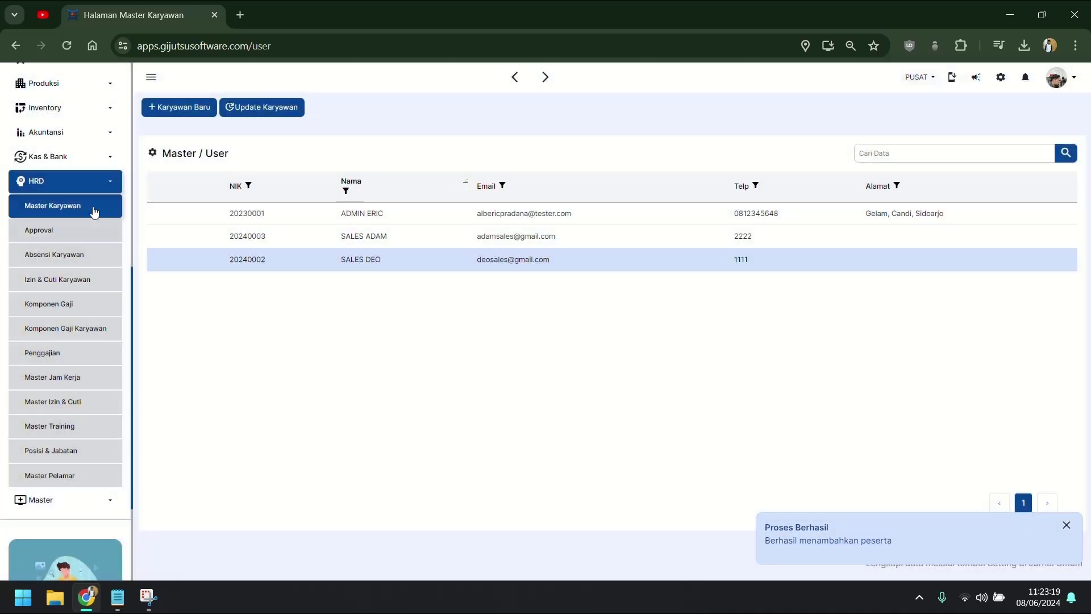
left_click(82, 181)
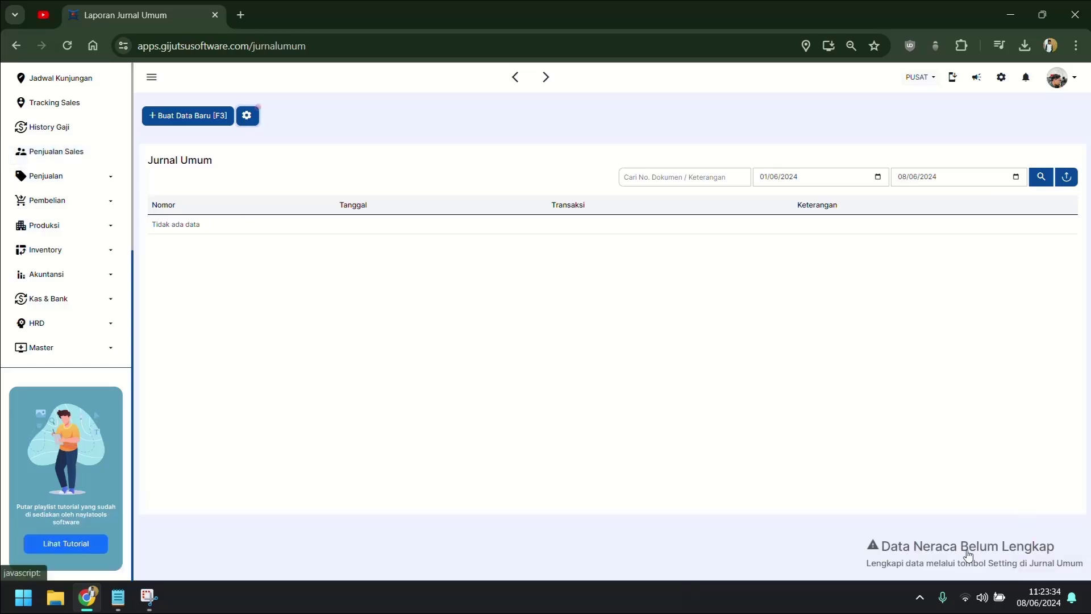
Step: Open Akuntansi > Jurnal Umum and show the Input Saldo Awal options under the gear button
left_click(56, 278)
scroll(60, 293, "down", 2)
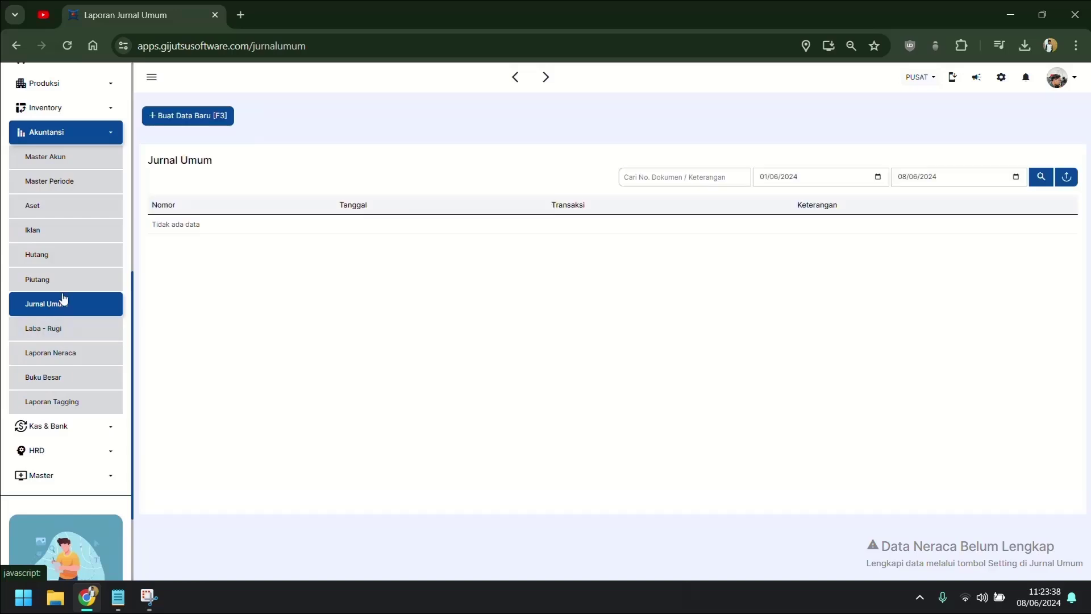
left_click(64, 202)
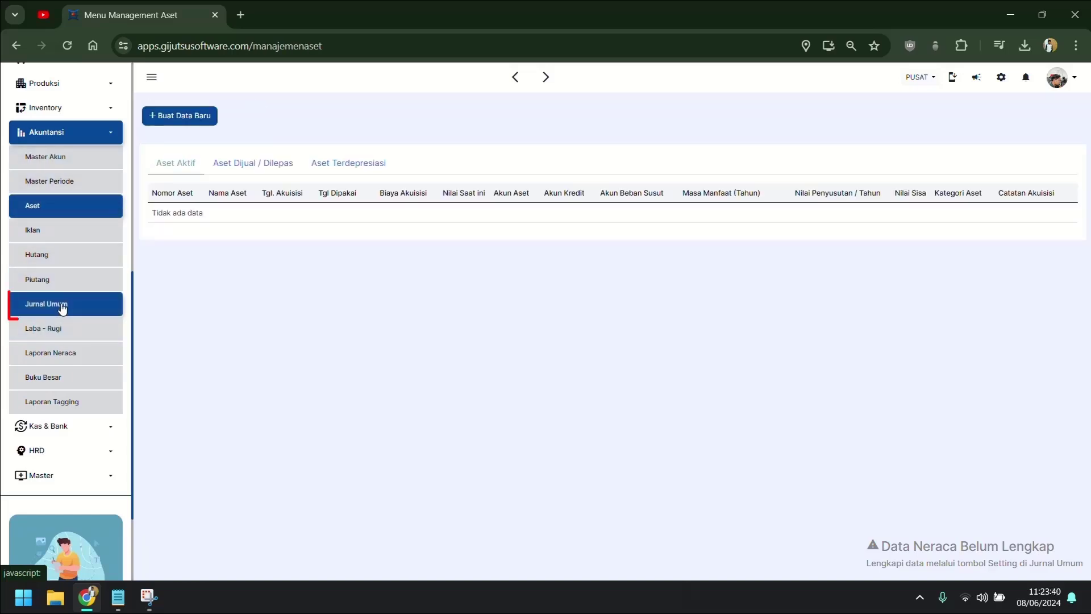
left_click(62, 307)
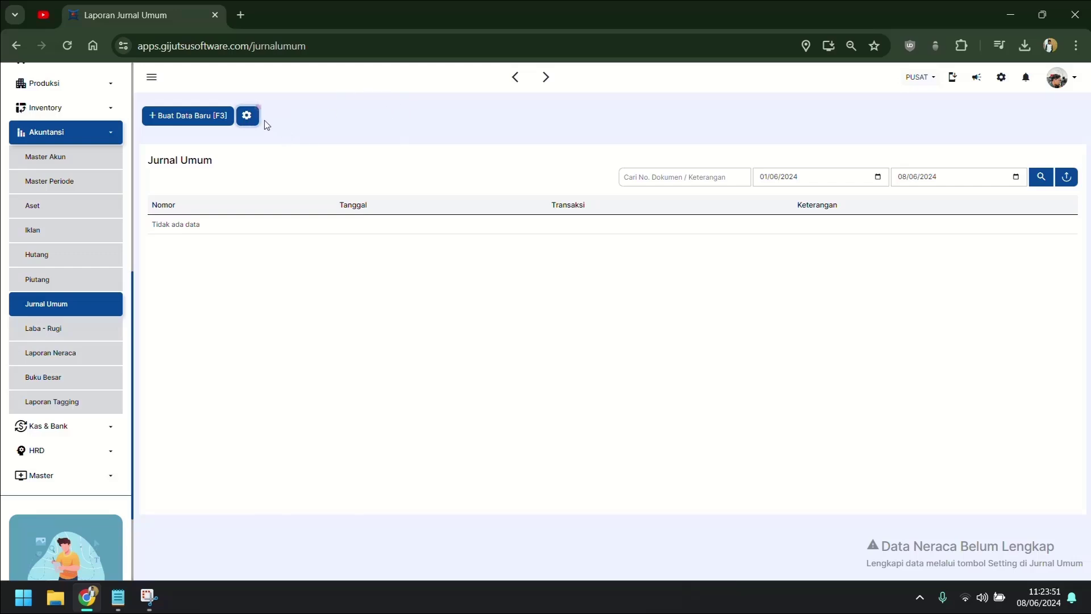
left_click(247, 115)
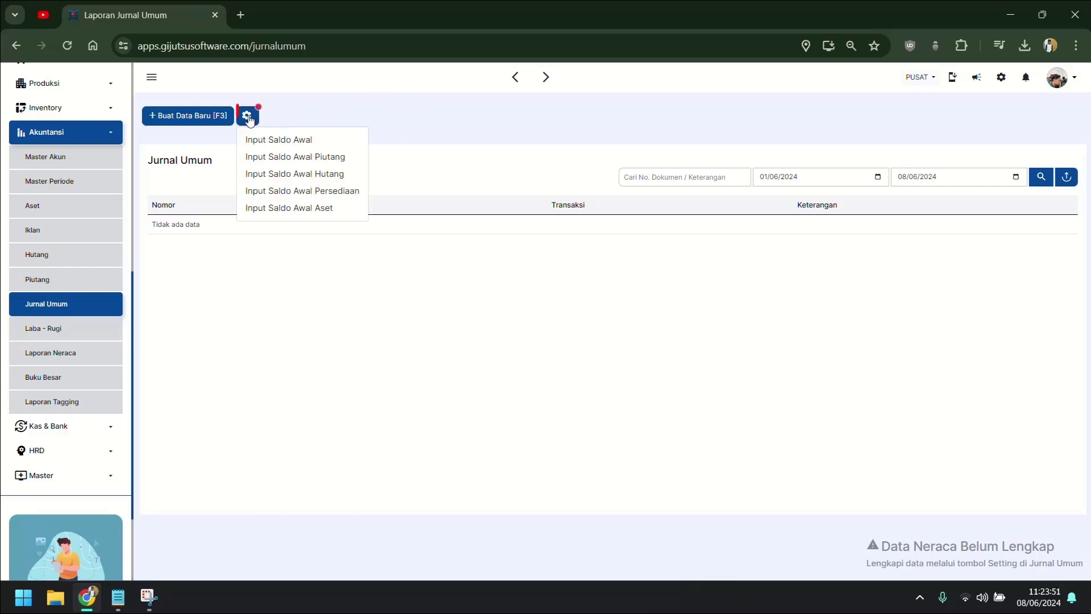
Step: Save the first opening receivable with description PEBLUMNYA, dated 01/04/2024 and due 30/06/2024
left_click(324, 157)
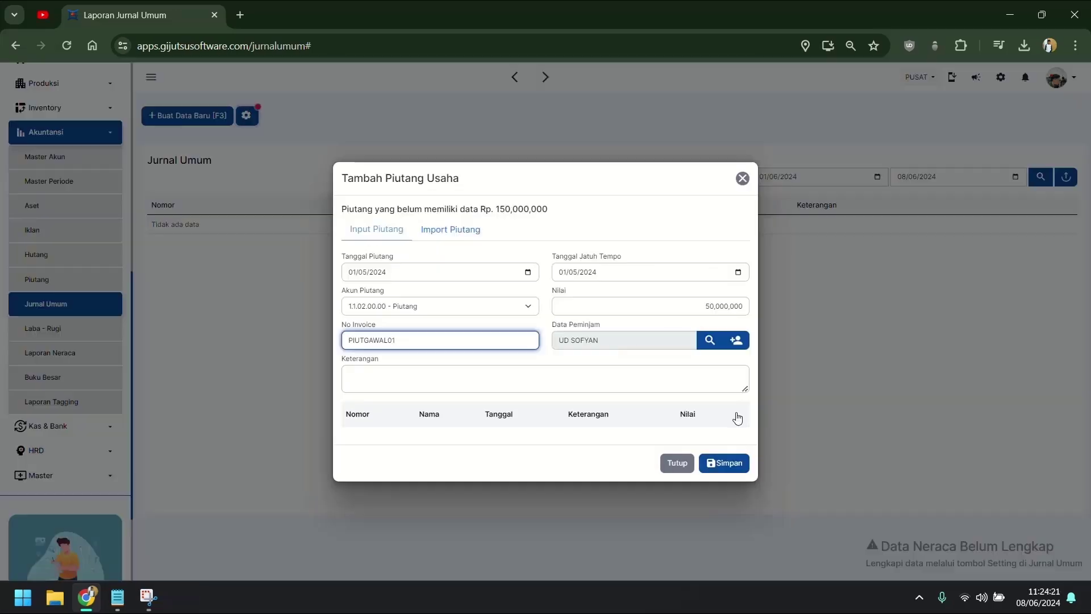
left_click(711, 384)
type("PEB")
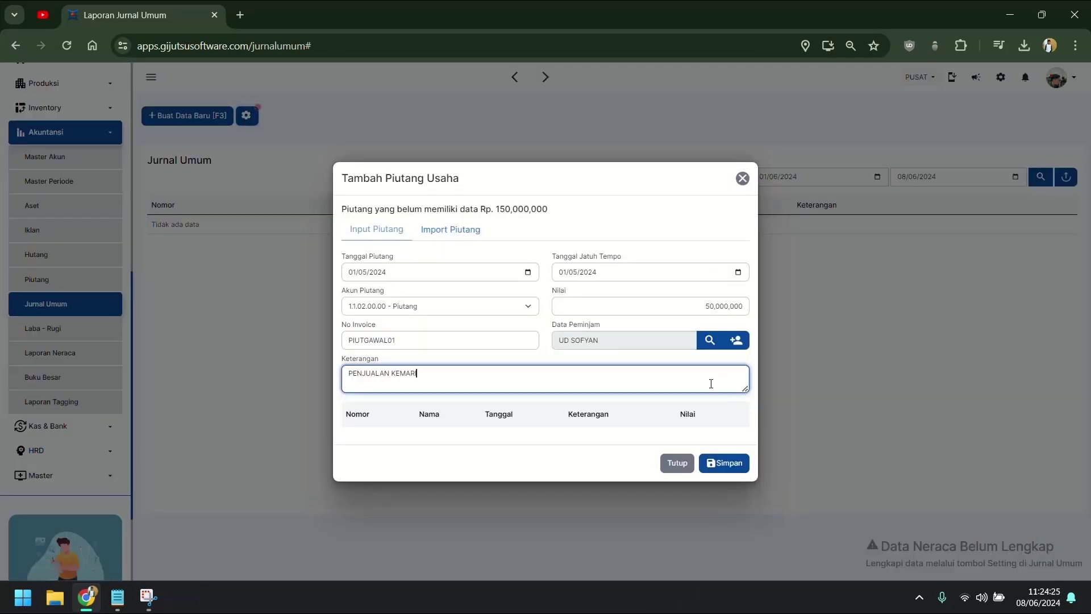
type("LUMNYA")
left_click(528, 271)
left_click(426, 292)
left_click(375, 325)
left_click(738, 272)
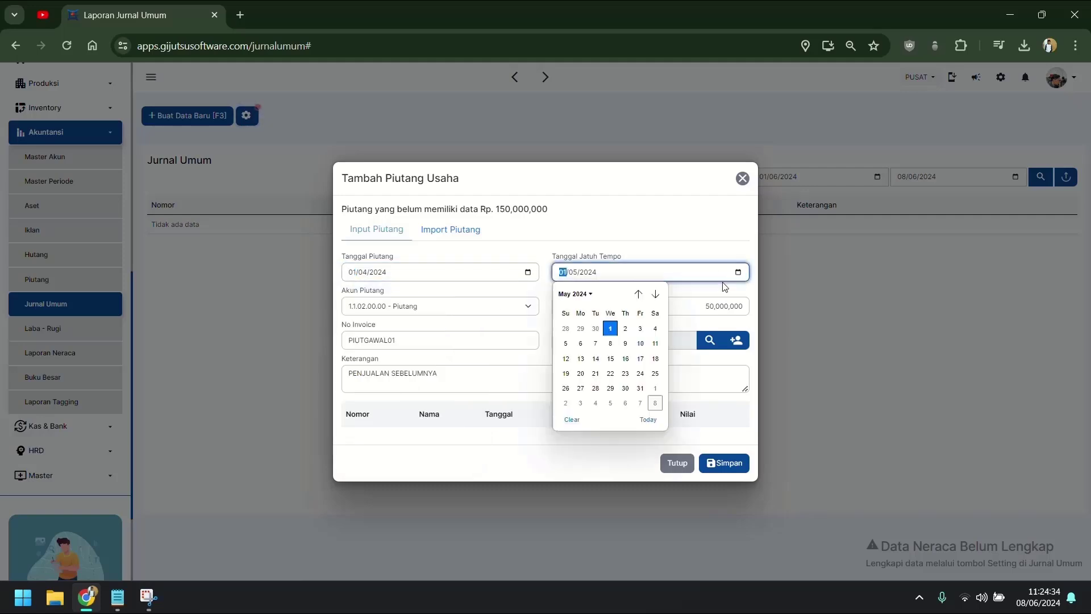
left_click(655, 292)
left_click(573, 418)
left_click(730, 462)
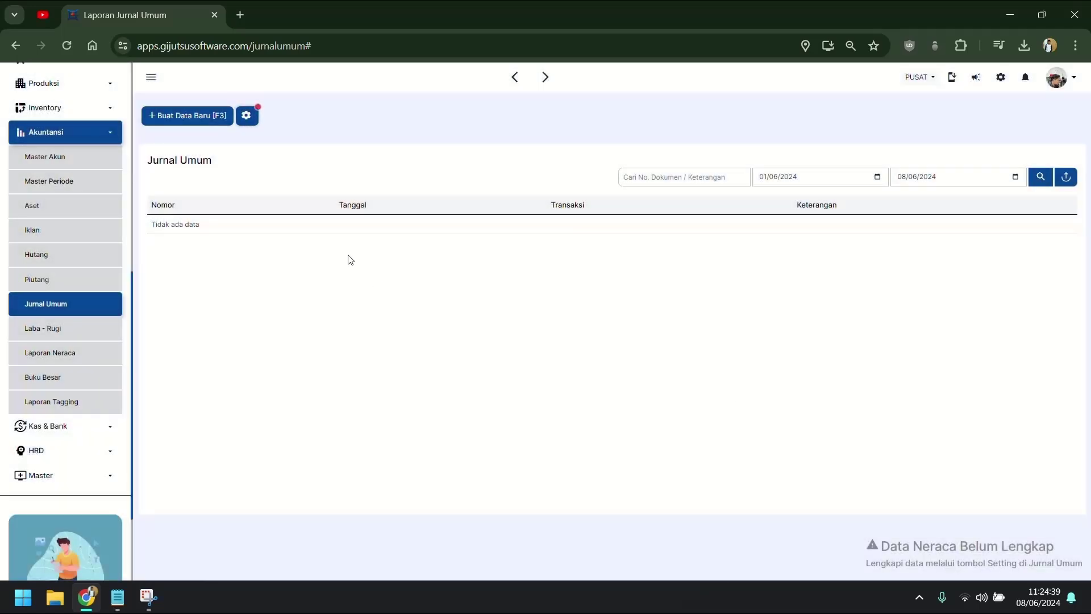
Step: Start a second receivable: pick its customer, invoice PIUTGAWAL02, description PENJUALAN SEBELUMNYA, and the amount
left_click(249, 121)
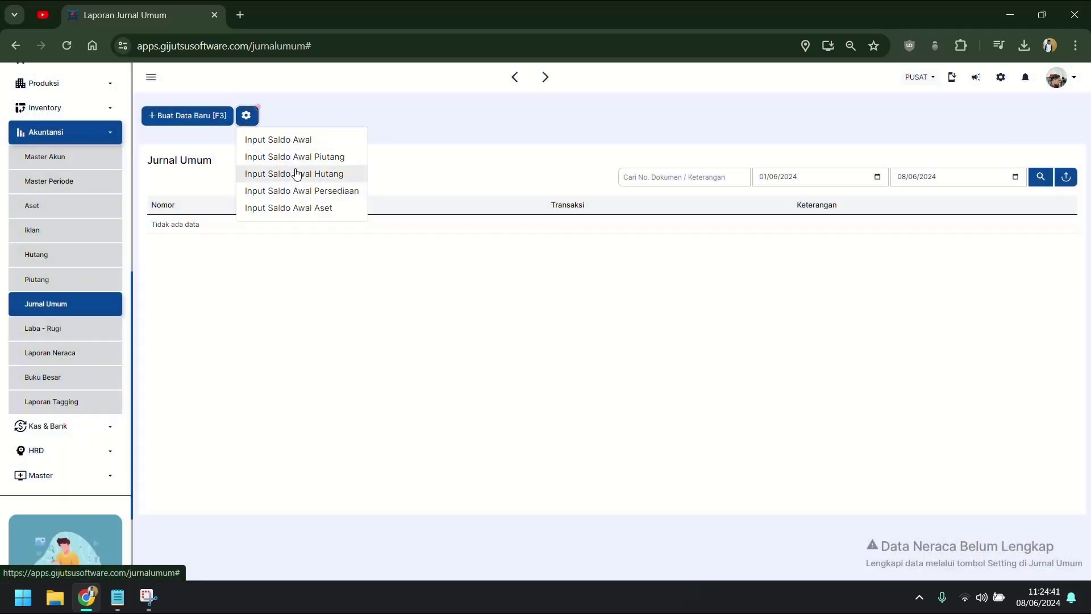
left_click(296, 162)
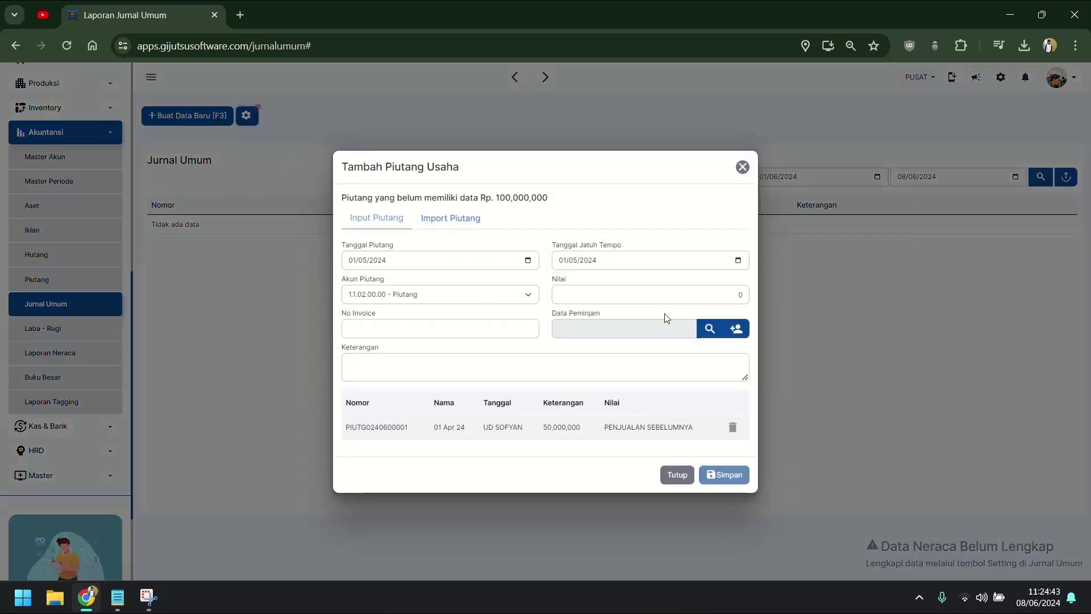
left_click(649, 330)
left_click(470, 206)
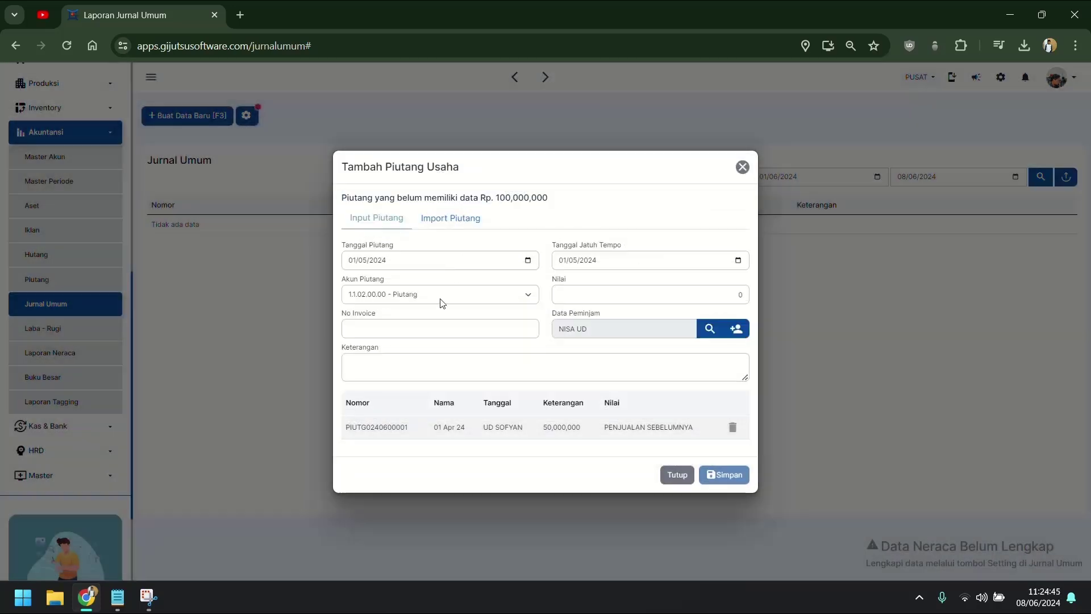
left_click(456, 325)
type("PIUTGAWAL02")
left_click(512, 367)
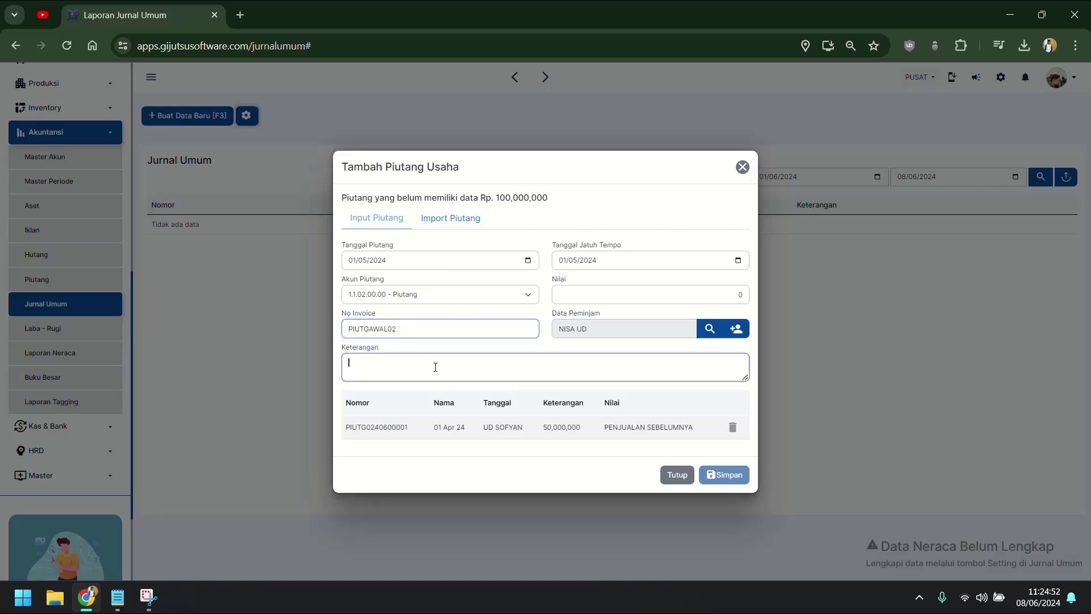
type("PENJUALAN SEBELUMNYA")
left_click(694, 294)
type("50000000")
Step: Date the second receivable 01/04/2024, due 30/06/2024, and save it
left_click(528, 259)
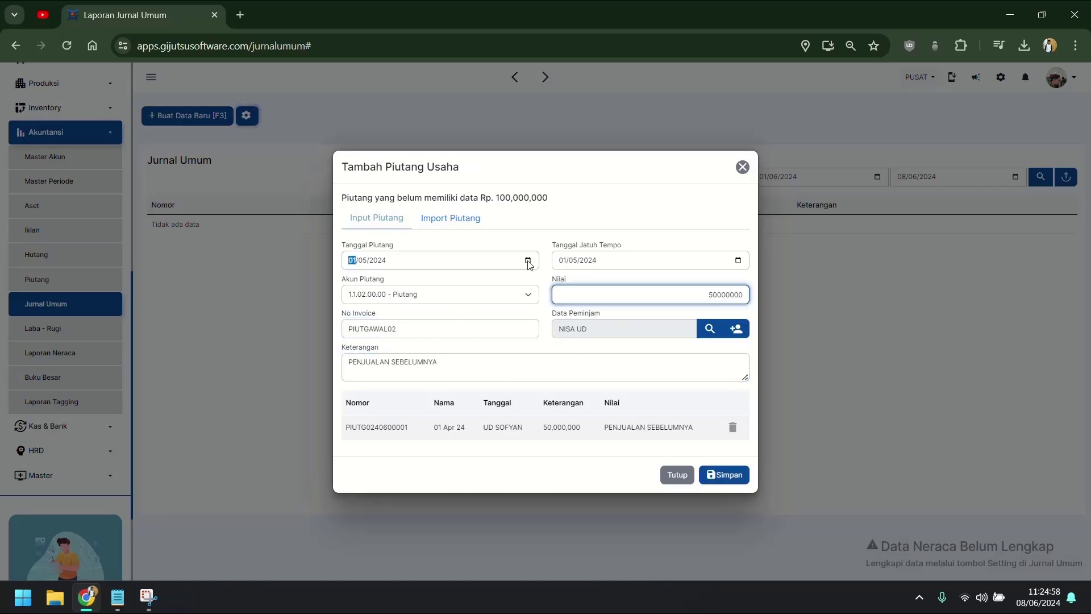
left_click(427, 282)
left_click(369, 317)
left_click(738, 259)
left_click(655, 283)
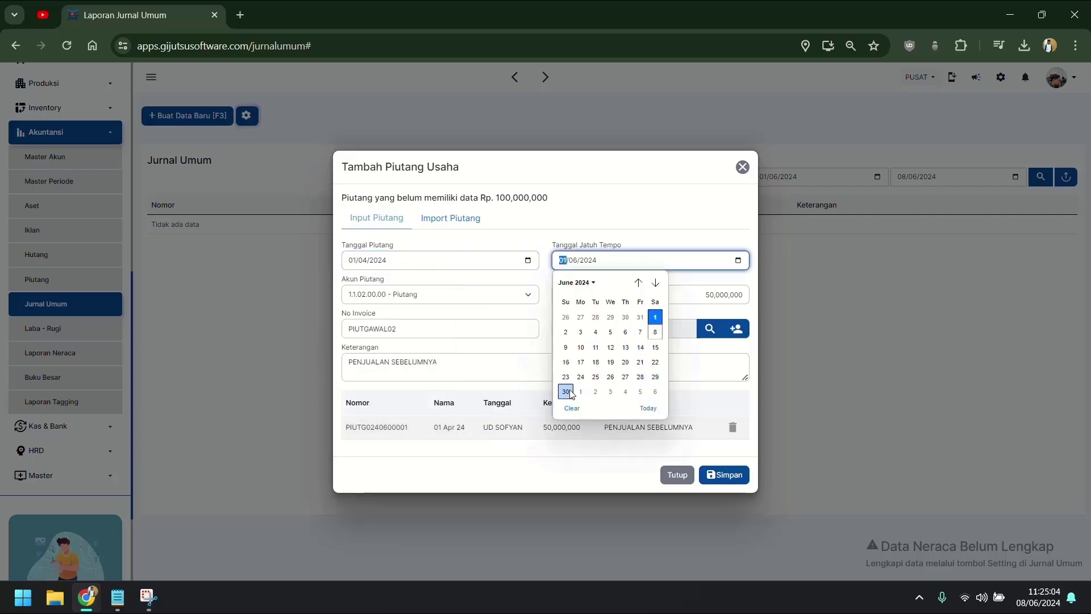
left_click(566, 392)
left_click(724, 474)
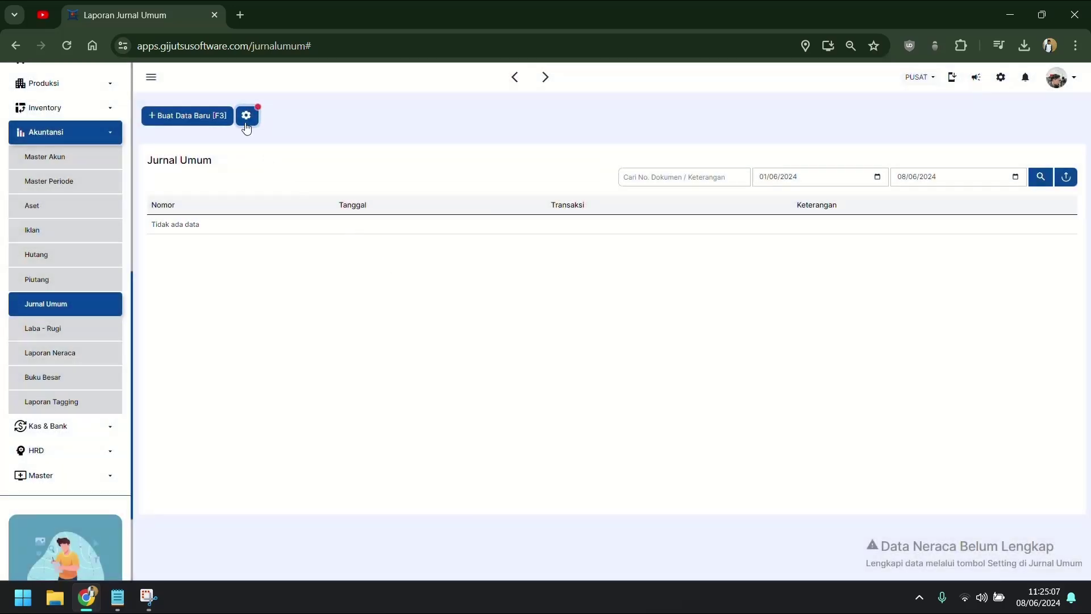
Step: Open a third receivable form, choose its customer and enter the amount 500000
left_click(246, 116)
left_click(341, 161)
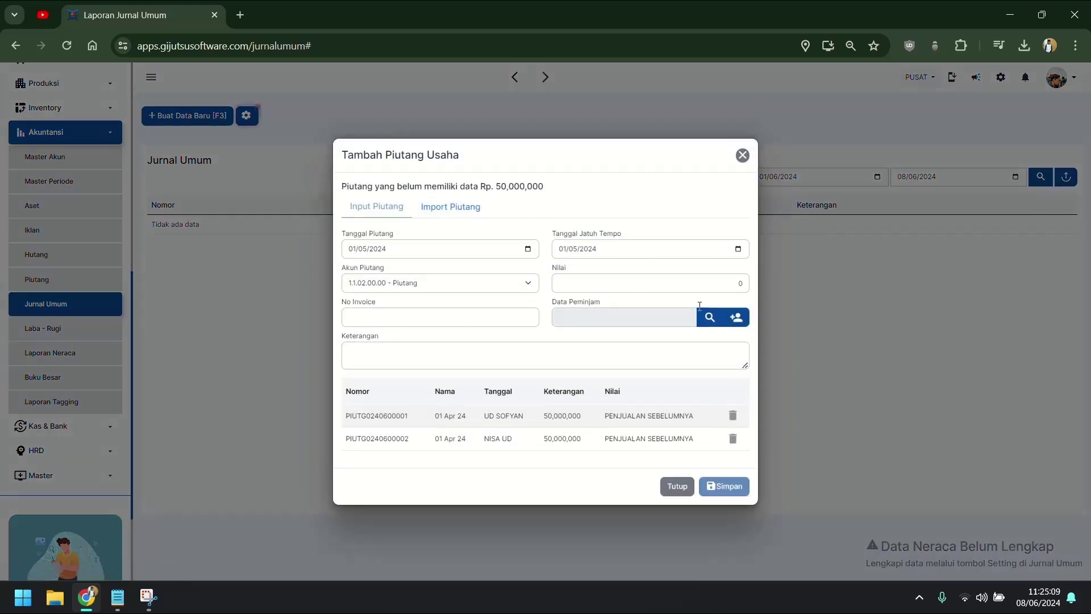
left_click(658, 315)
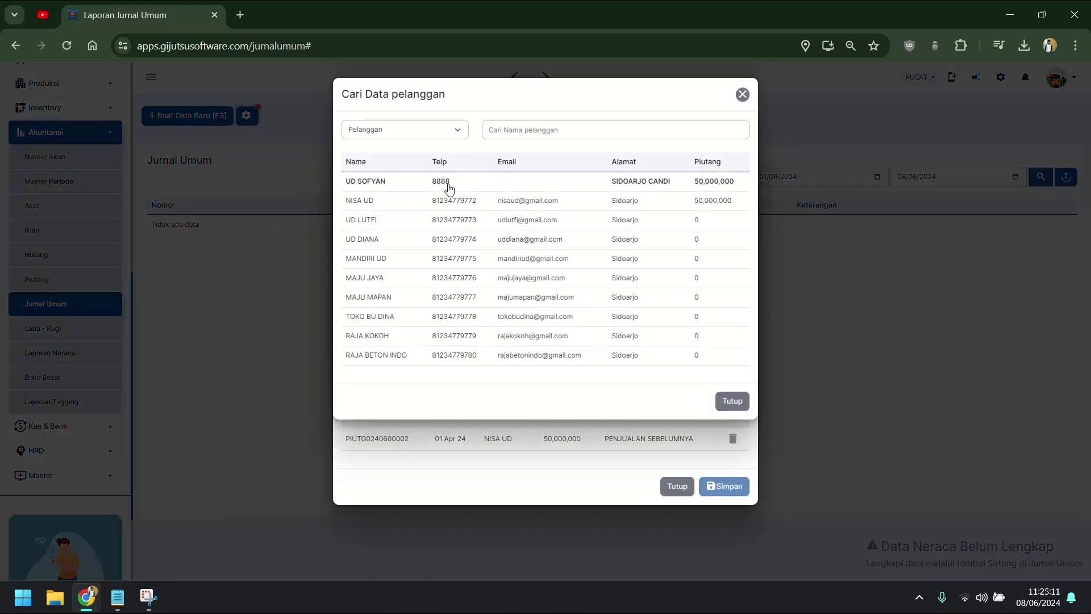
left_click(421, 222)
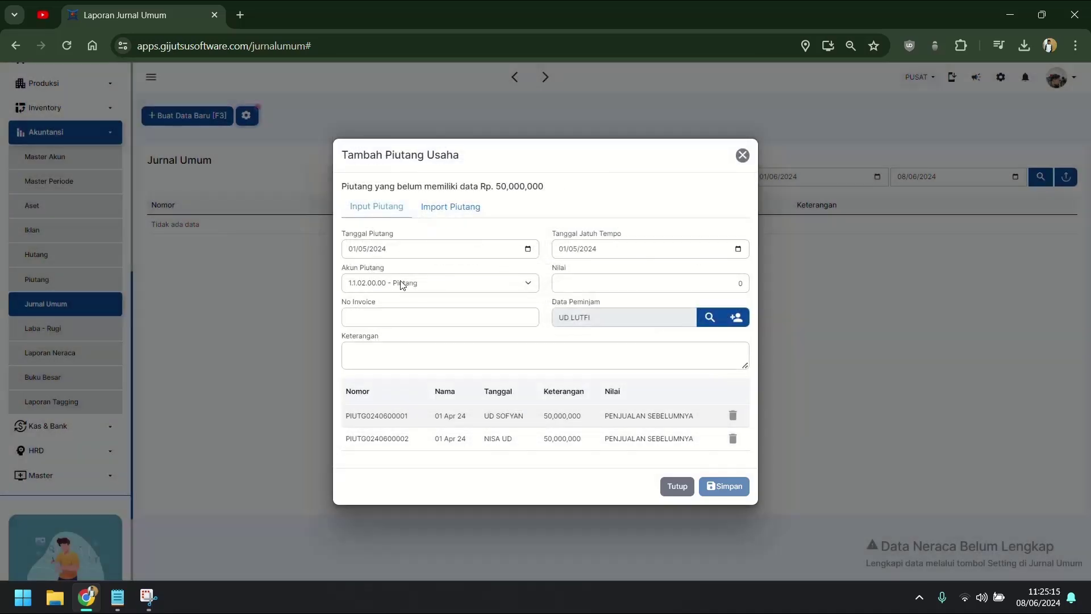
left_click(636, 281)
type("50000000")
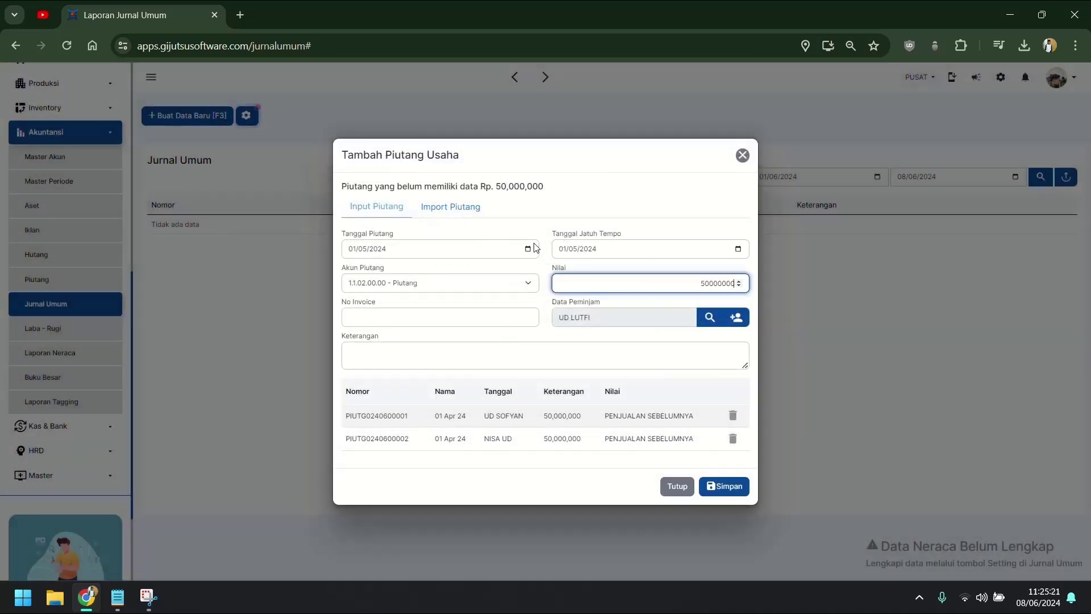
Step: Set the third receivable's dates to 01/04/2024 and 30/06/2024 and paste its invoice number
left_click(532, 249)
left_click(428, 271)
left_click(370, 305)
left_click(737, 249)
left_click(656, 271)
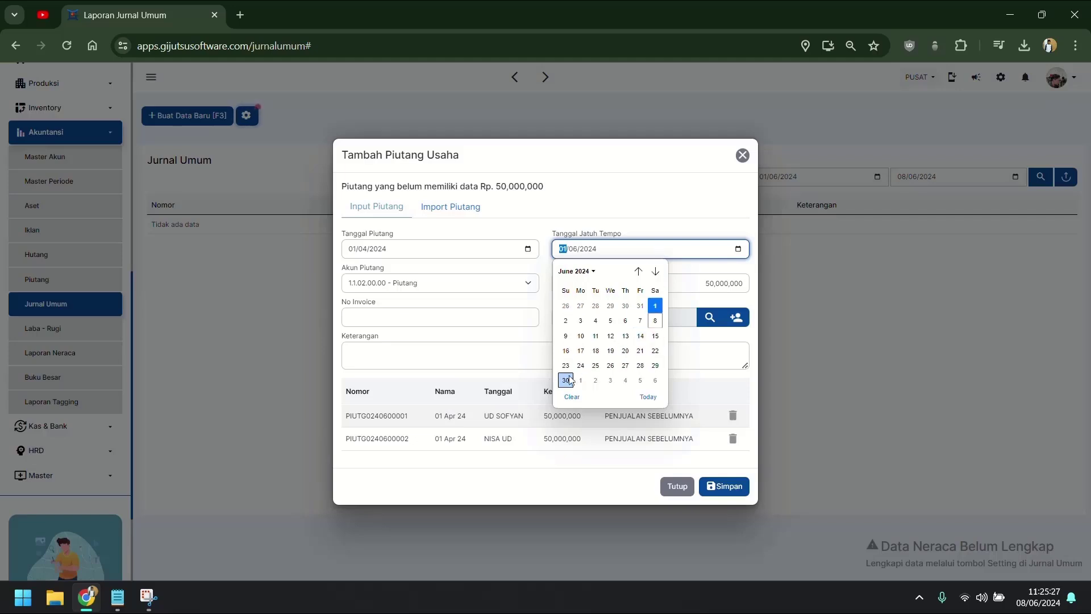
left_click(566, 380)
left_click(459, 316)
type("PIUTGAWAL04")
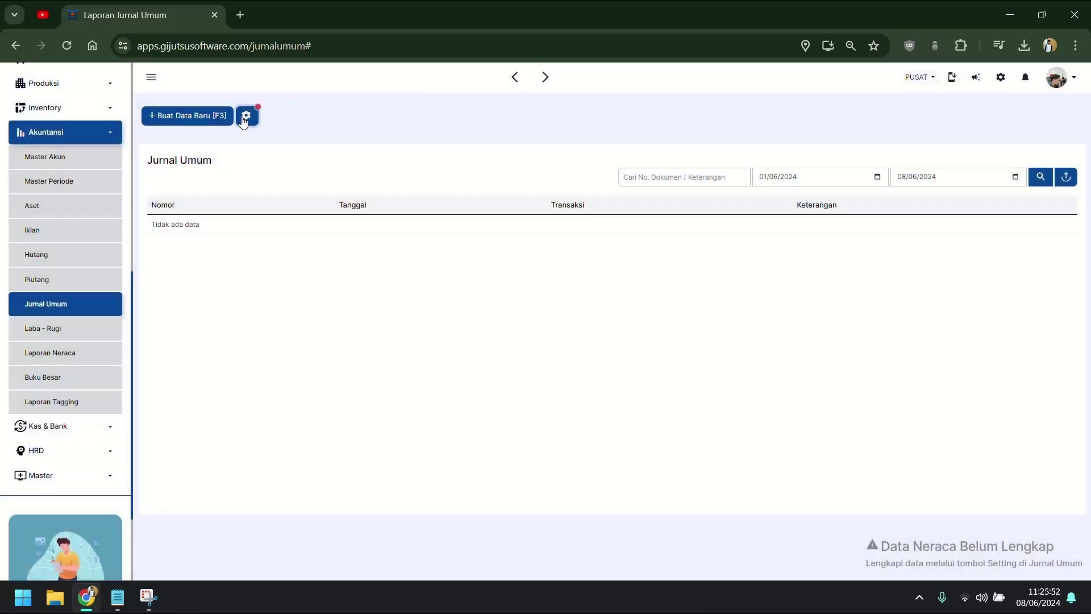
Step: Download Template Import Hutang.xlsx from the Import Hutang tab of Input Saldo Awal Hutang
left_click(246, 116)
left_click(271, 182)
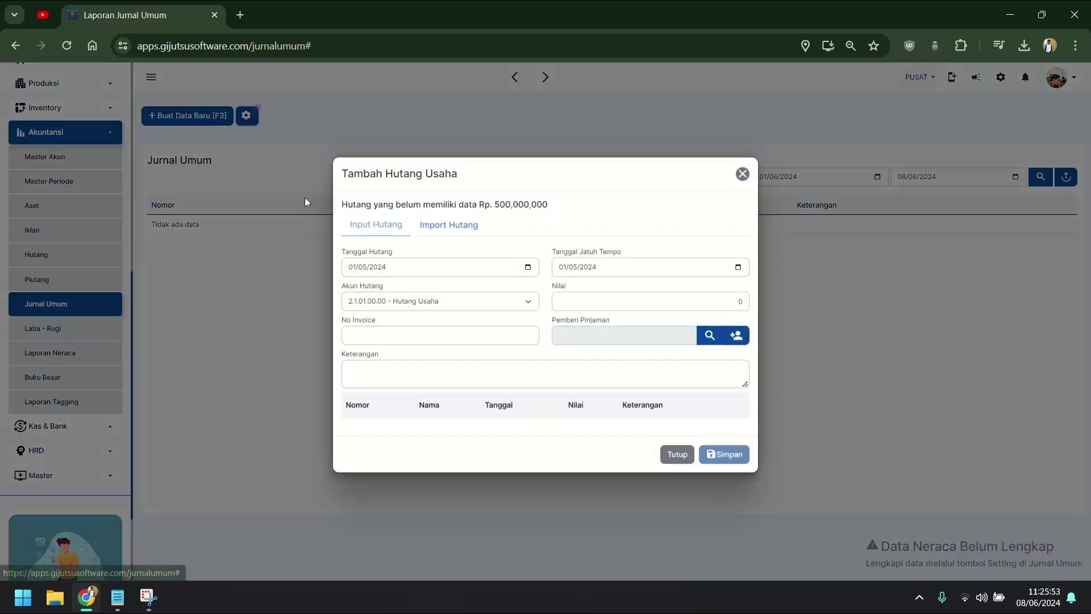
left_click(458, 234)
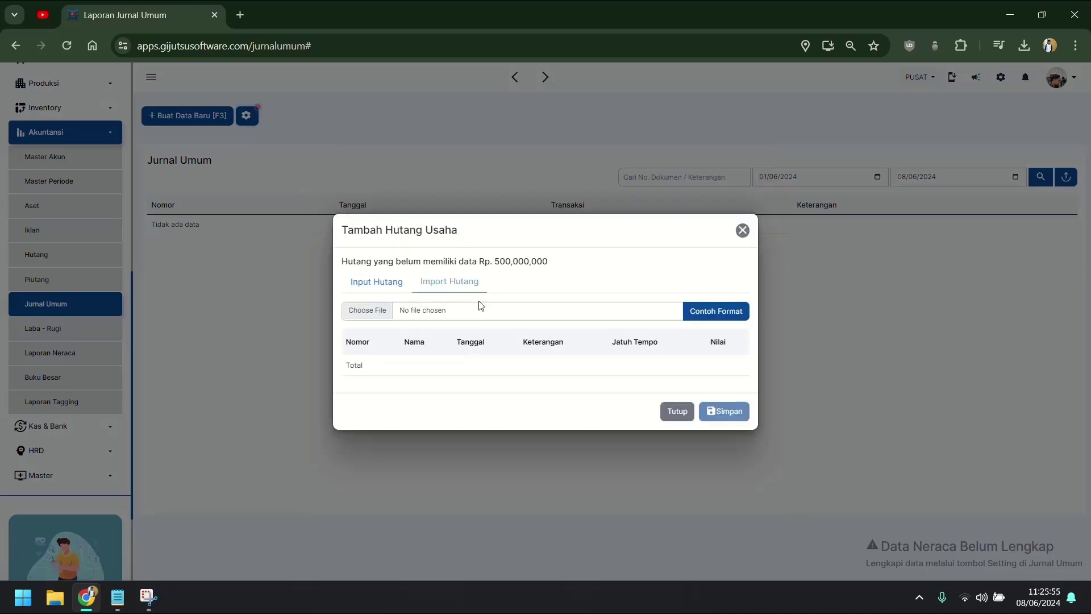
left_click(710, 312)
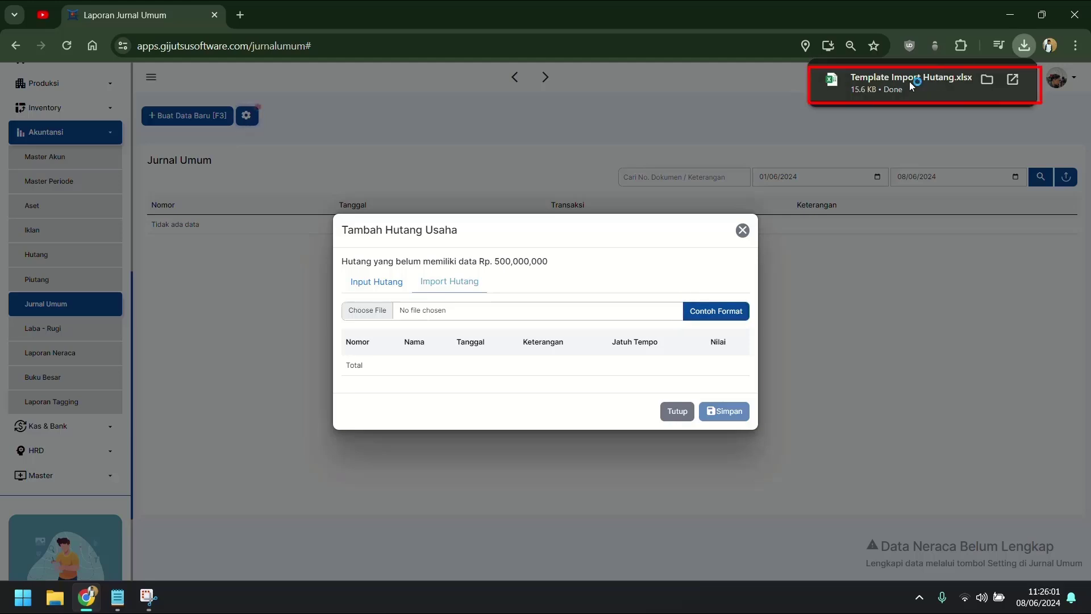
left_click(878, 91)
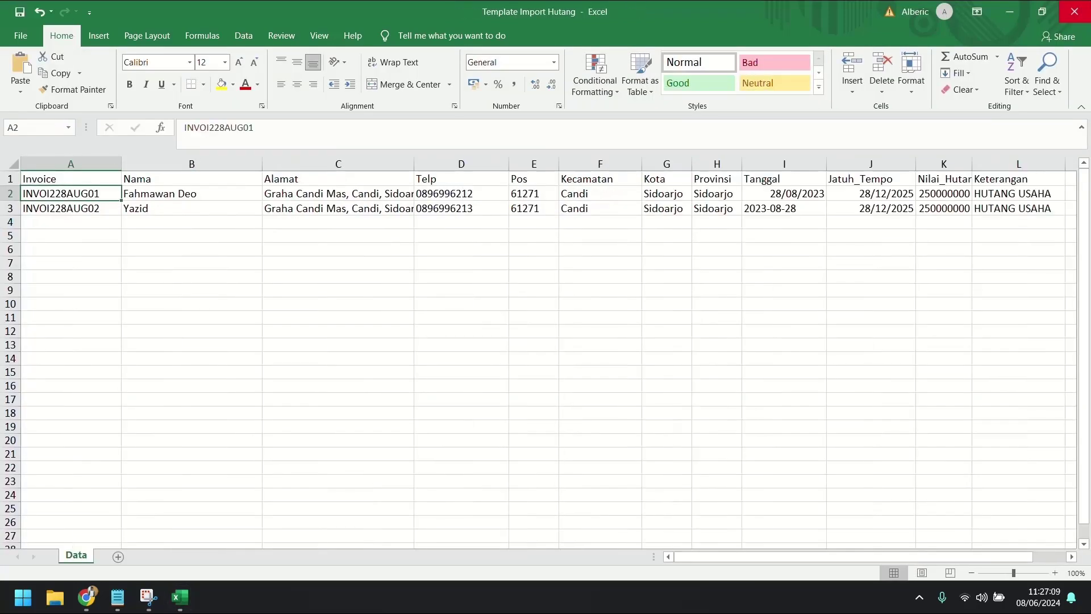
key("alt+F4")
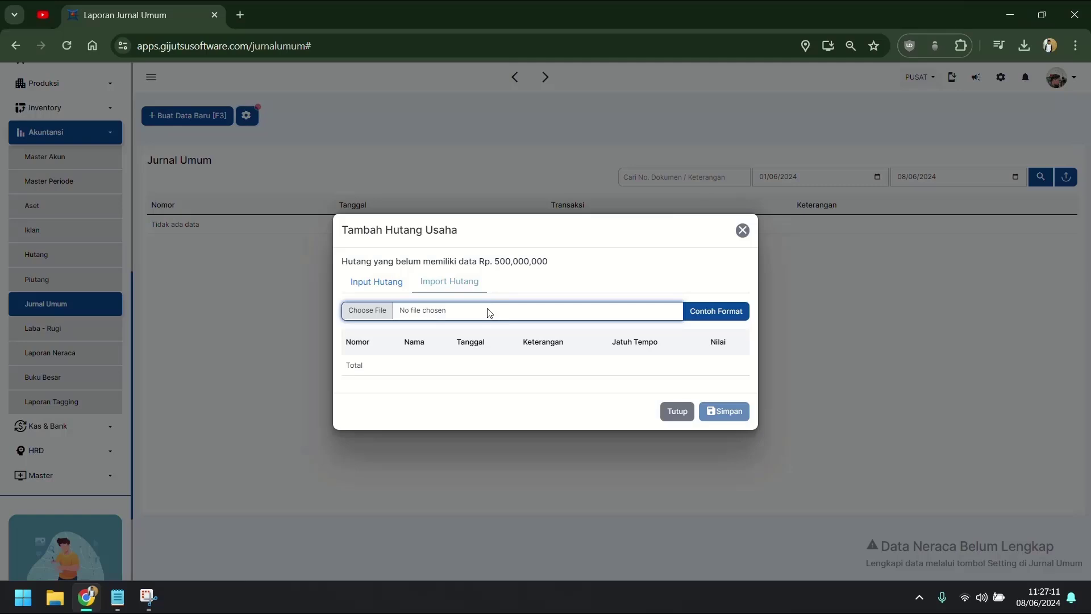
Step: Load Template Import Hutang.xlsx from Downloads and check its 500,000,000 total
left_click(488, 312)
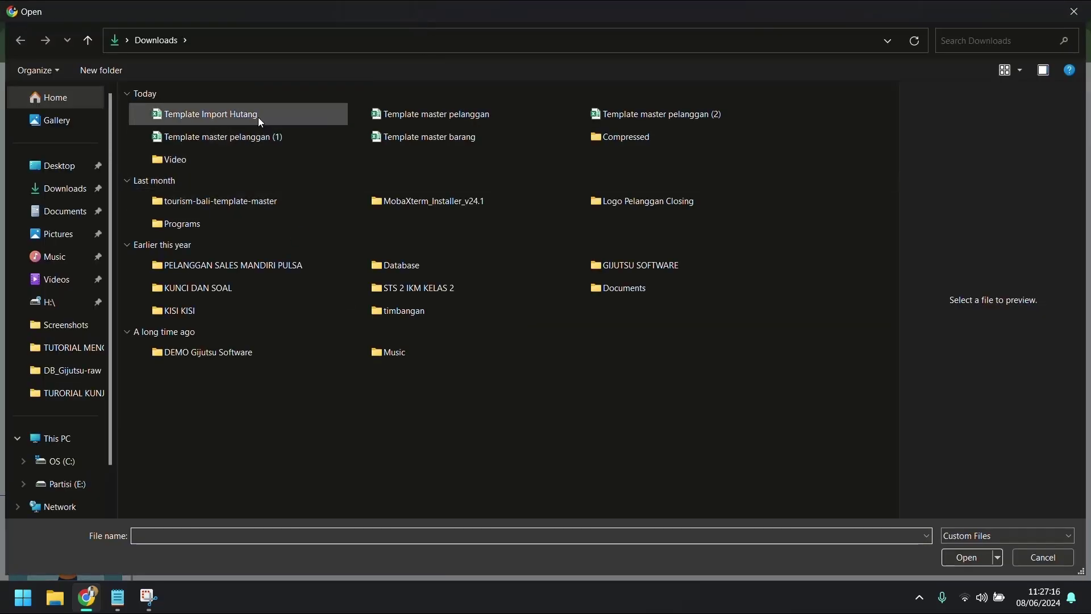
left_click(258, 118)
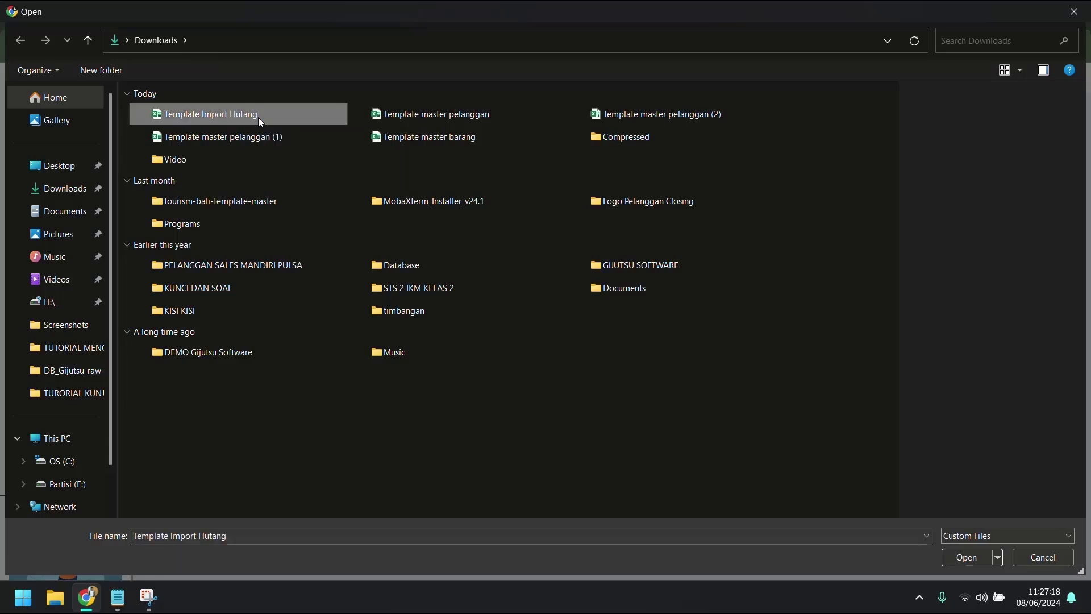
double_click(258, 117)
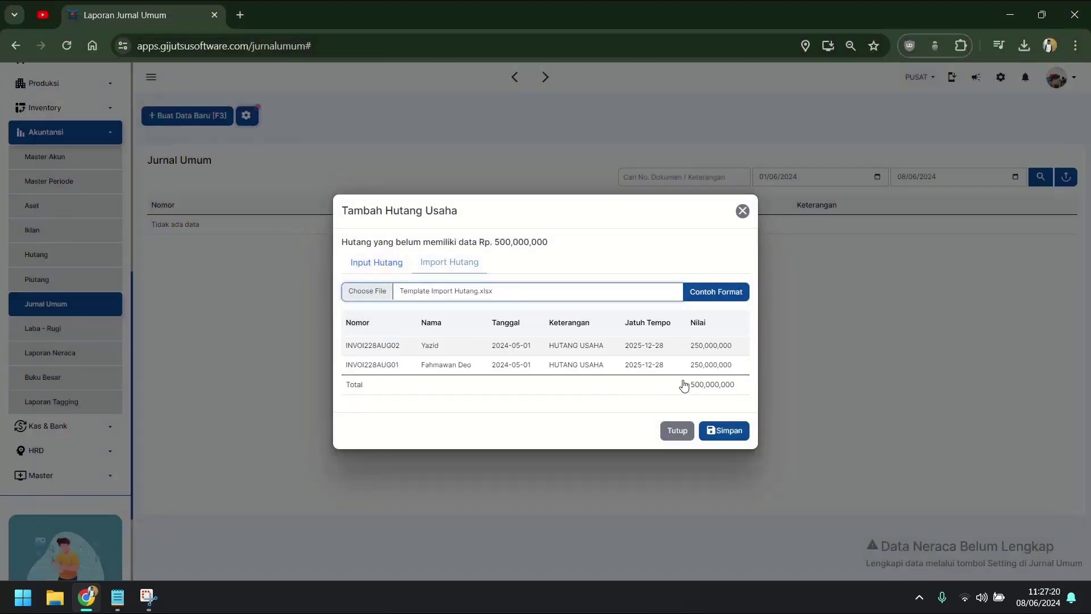
left_click_drag(683, 385, 738, 389)
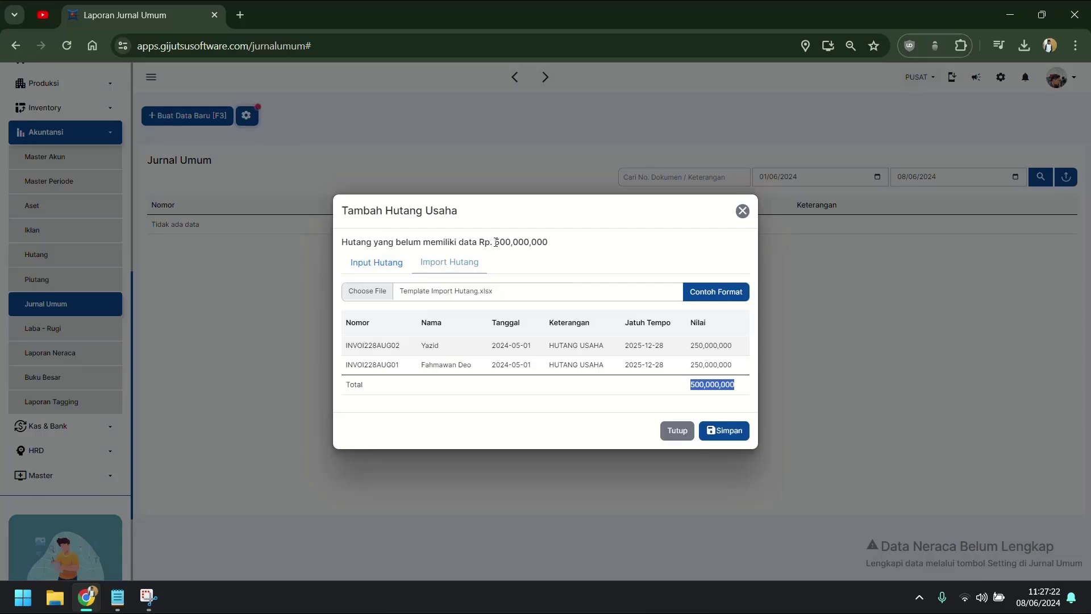
left_click_drag(492, 243, 577, 248)
left_click(592, 250)
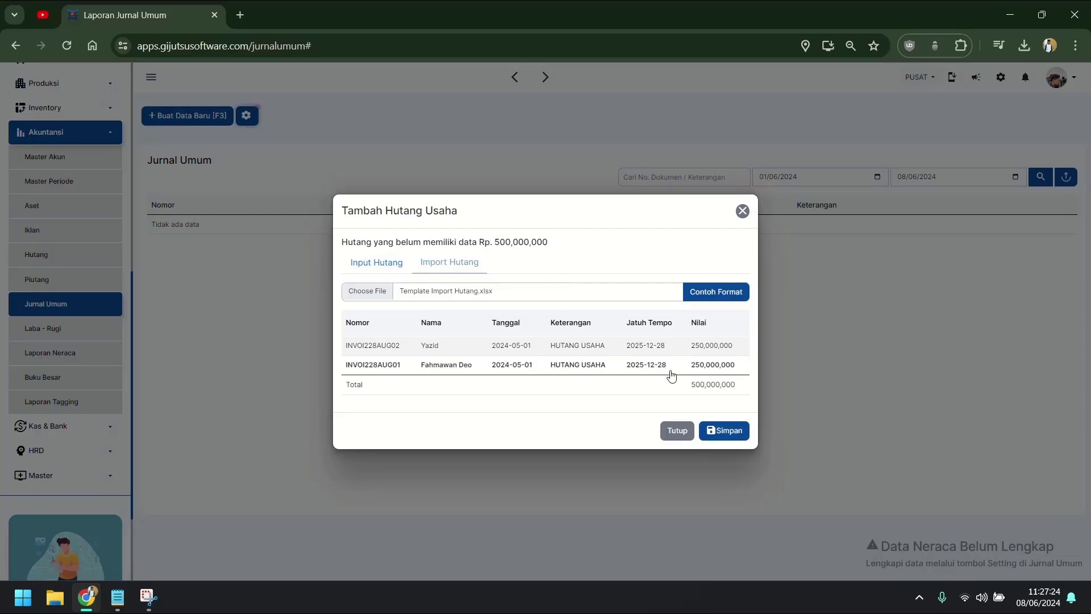
Step: Confirm the total matches the 500,000,000 outstanding payables and save the two imported payables
left_click_drag(678, 387, 746, 396)
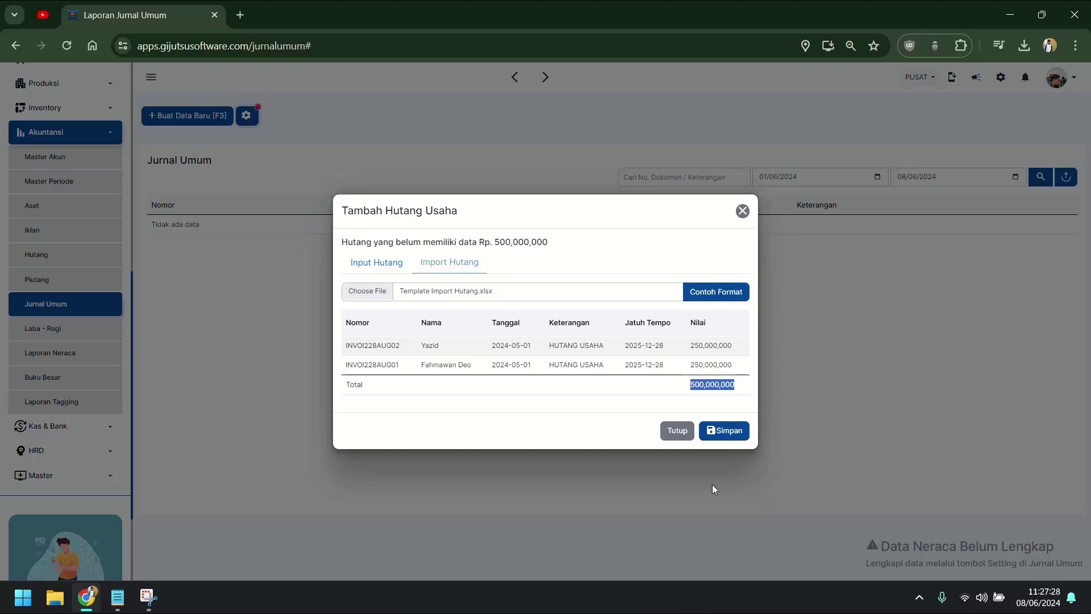
left_click(707, 392)
left_click_drag(691, 394, 764, 398)
left_click_drag(495, 246, 553, 245)
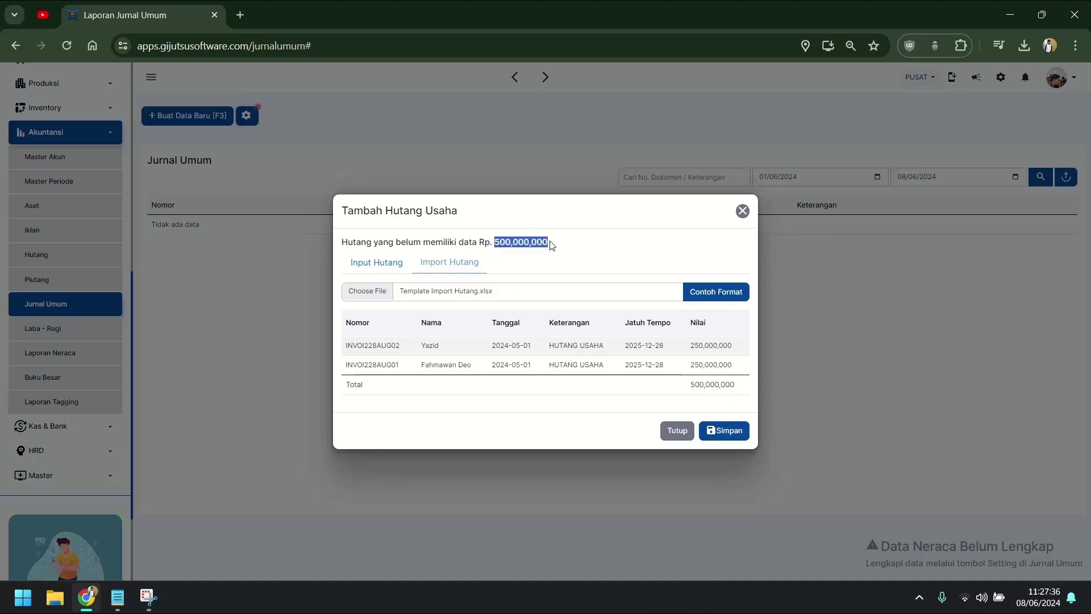
left_click(561, 250)
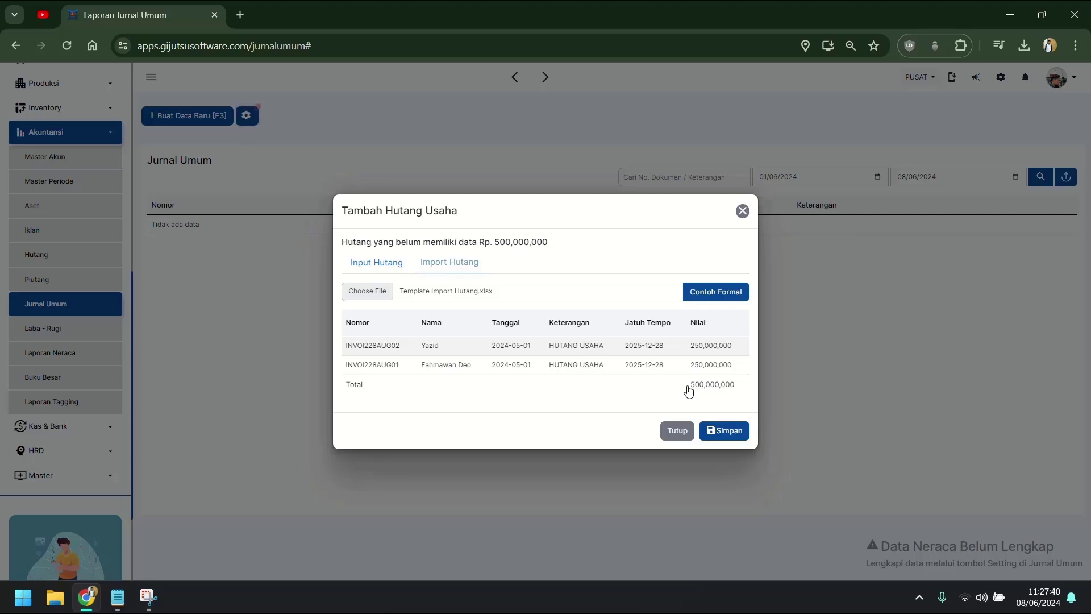
left_click(722, 430)
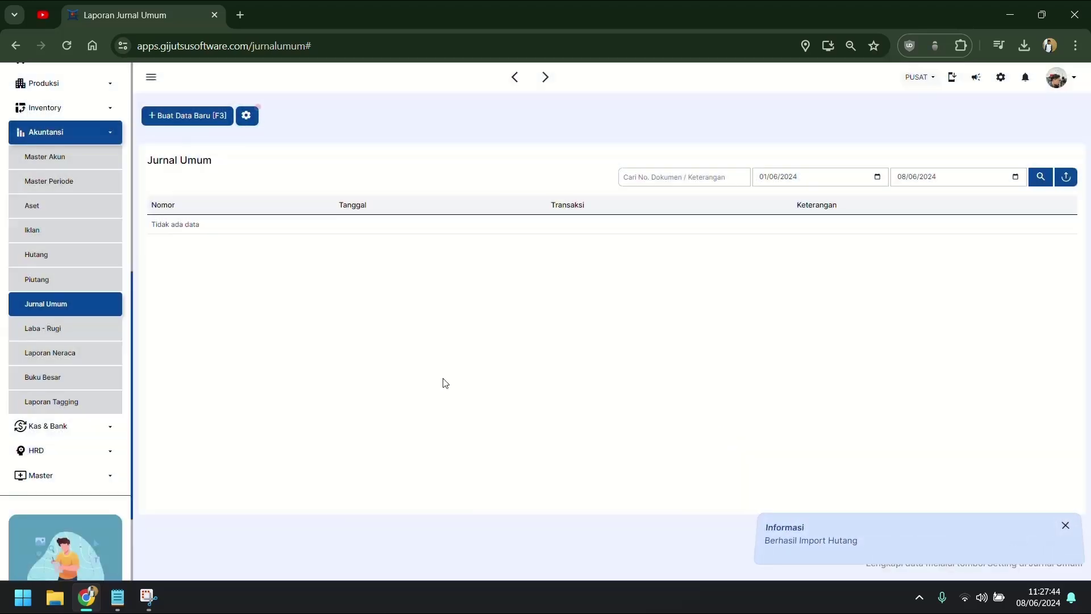
left_click(246, 115)
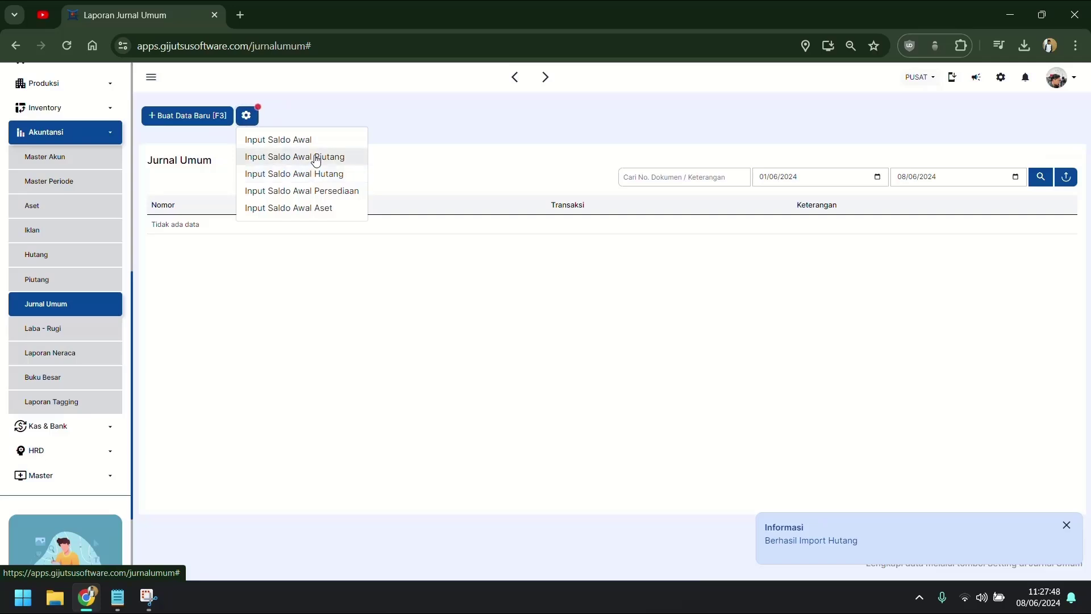
Step: Look over the Saldo Awal Piutang and Hutang forms, closing each, then reopen the gear options
left_click(316, 159)
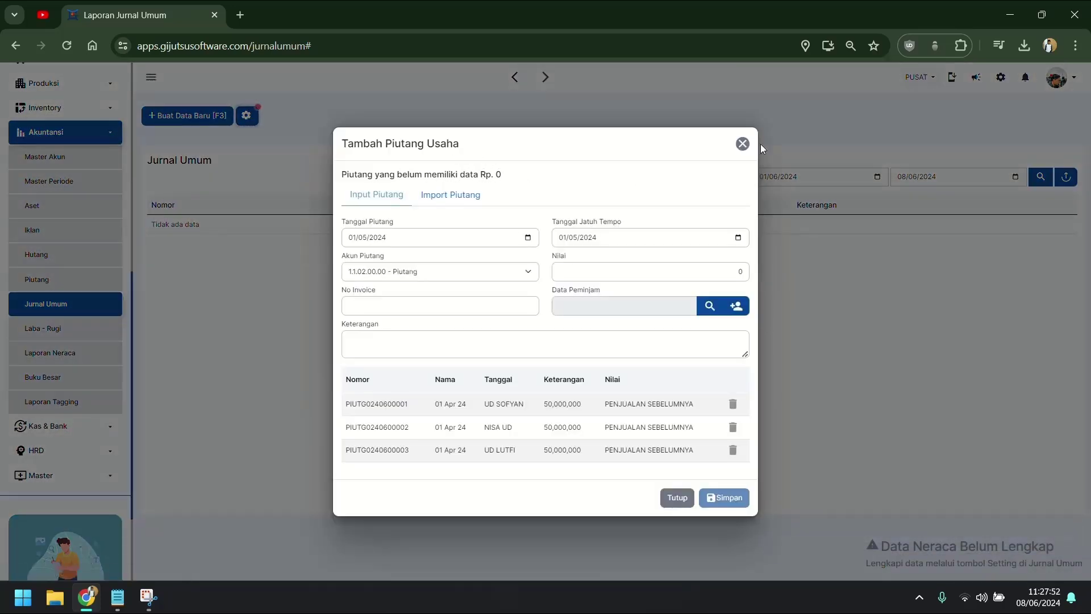
left_click(742, 143)
left_click(253, 121)
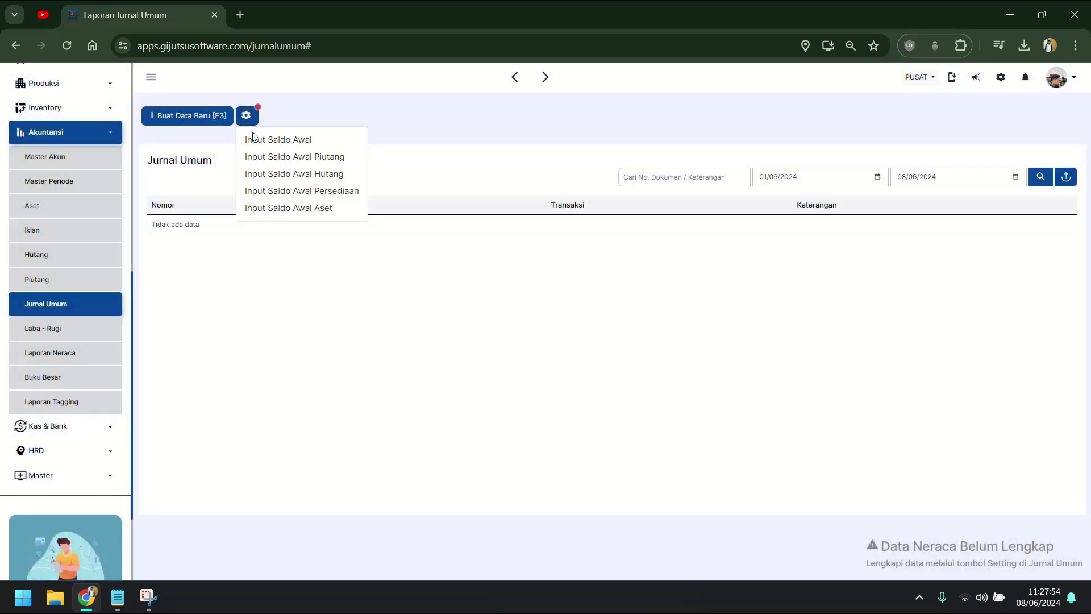
left_click(276, 174)
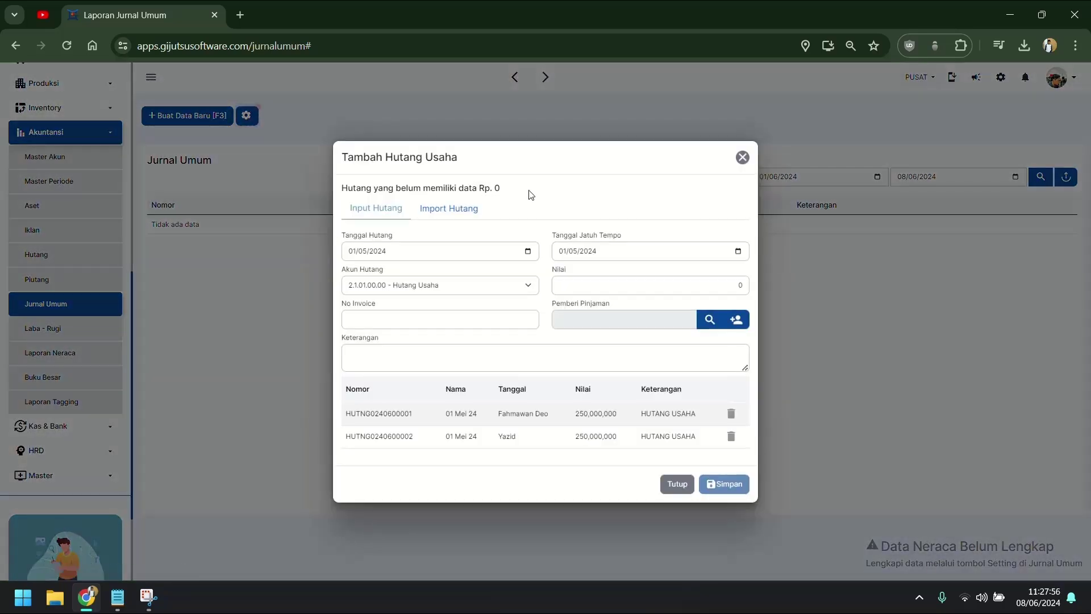
left_click(741, 162)
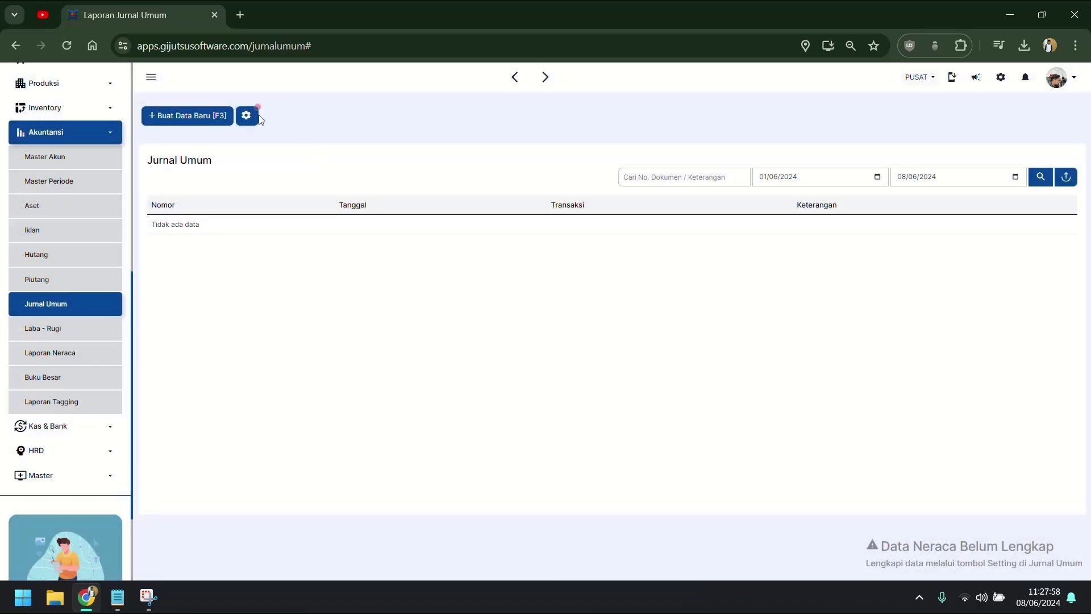
left_click(254, 119)
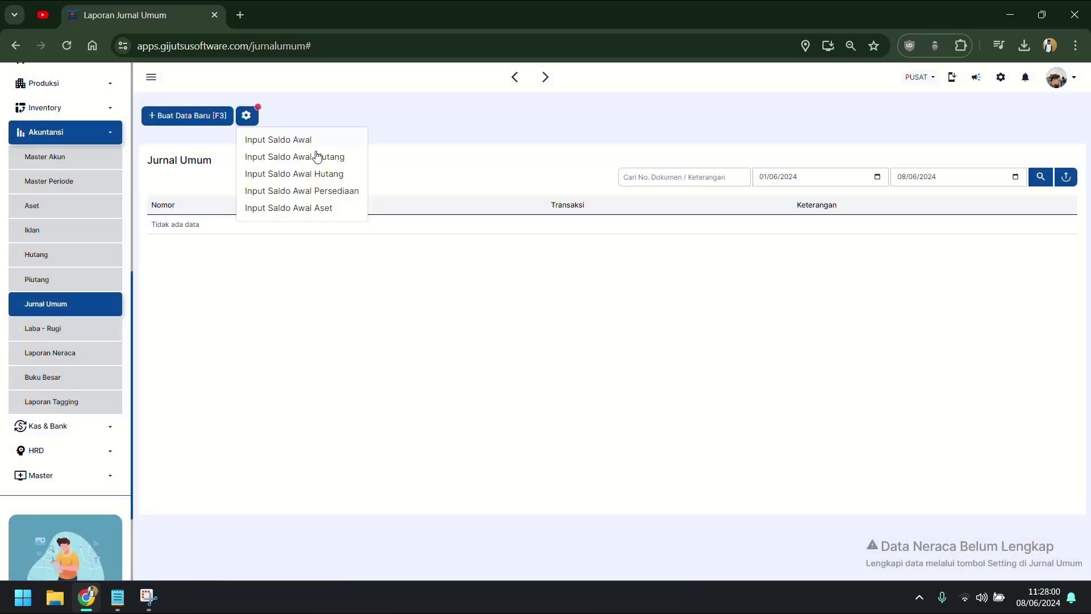
Step: Try both Input Saldo Awal Persediaan tabs, find the Nama Barang search empty, and close the form
left_click(319, 190)
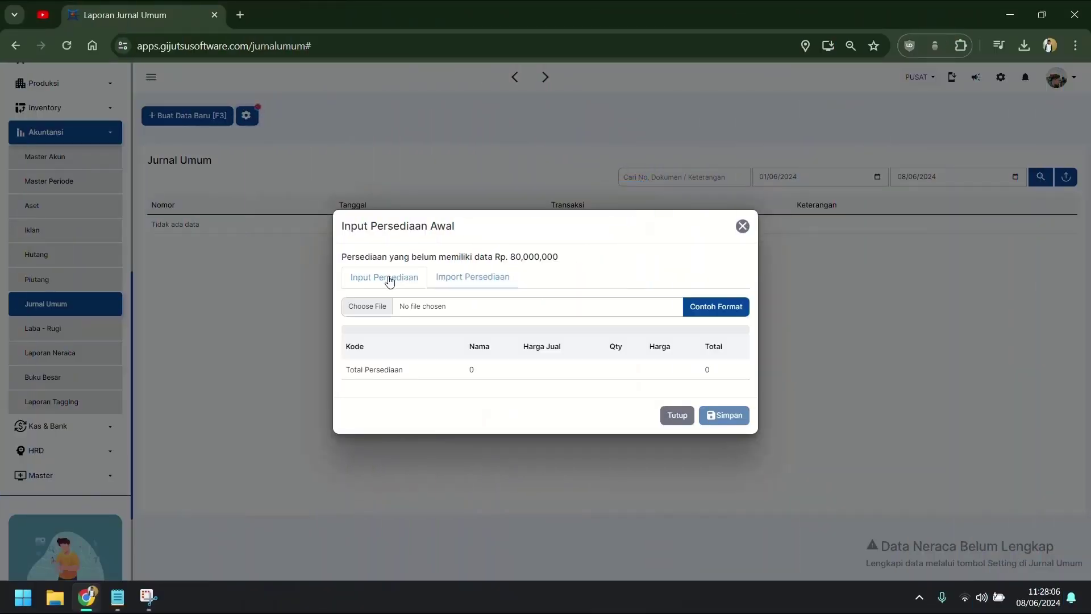
left_click(389, 279)
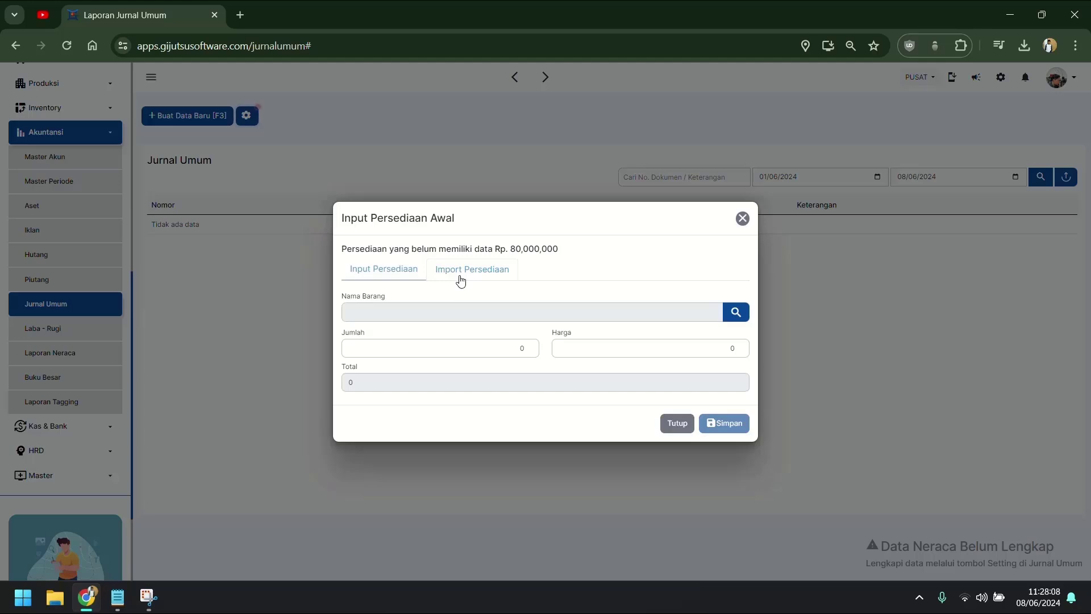
left_click(424, 311)
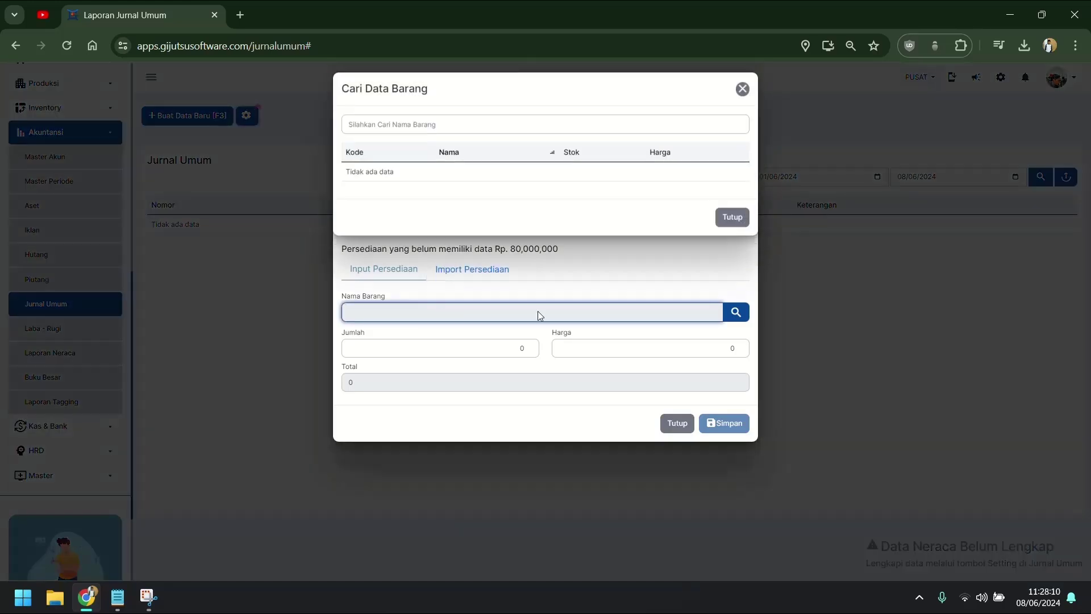
left_click(733, 223)
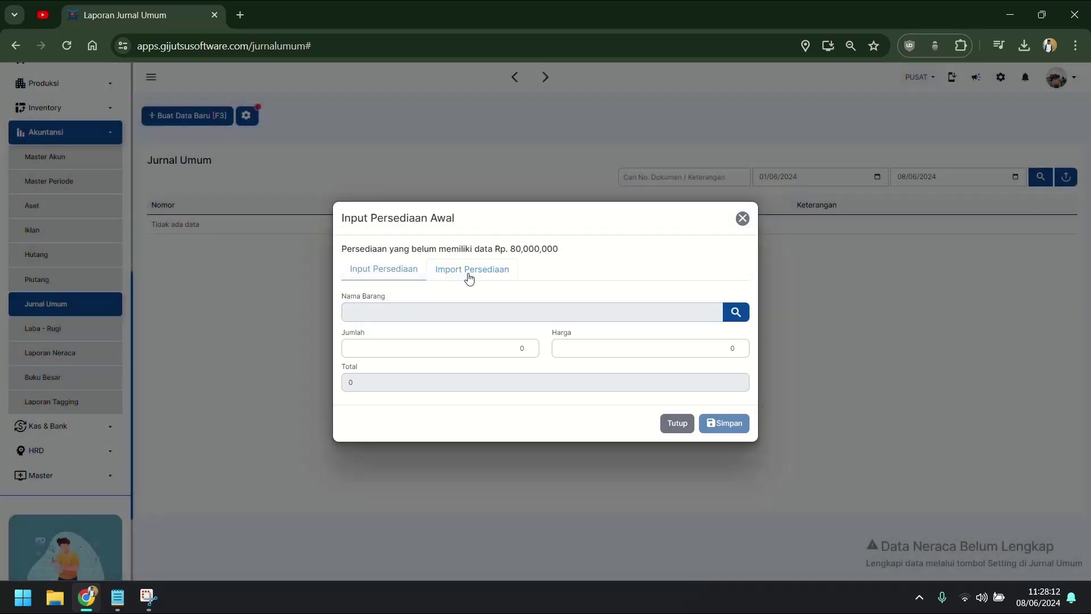
left_click(469, 271)
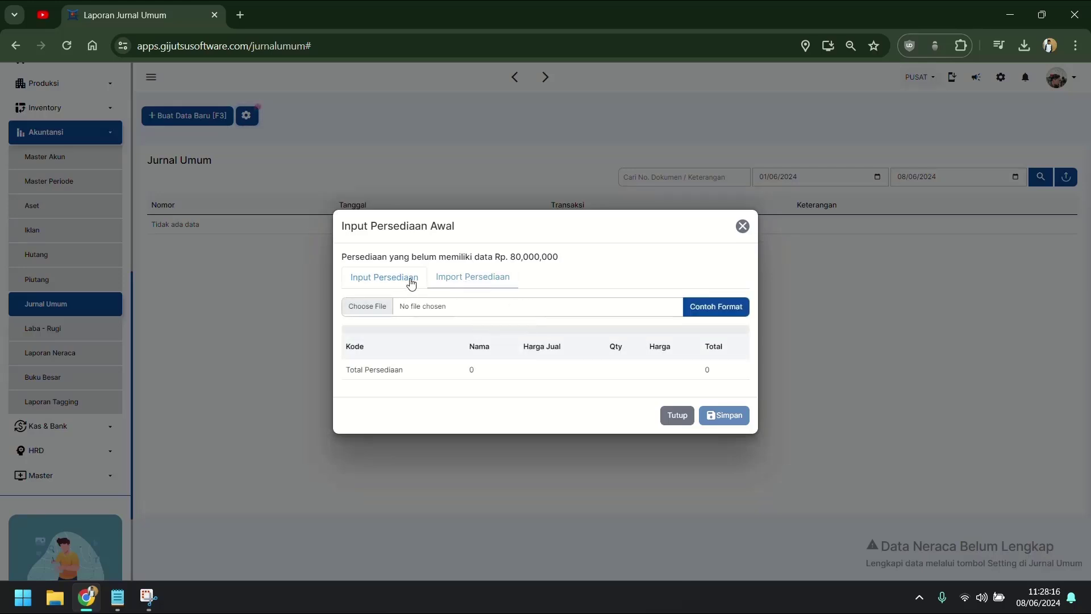
left_click(384, 276)
left_click(410, 311)
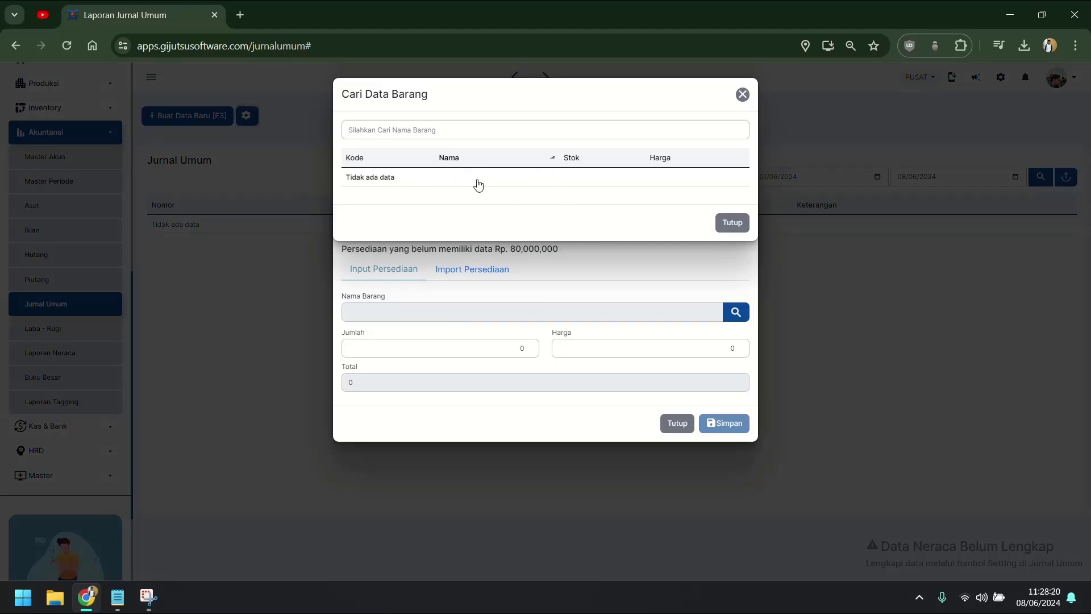
left_click(732, 224)
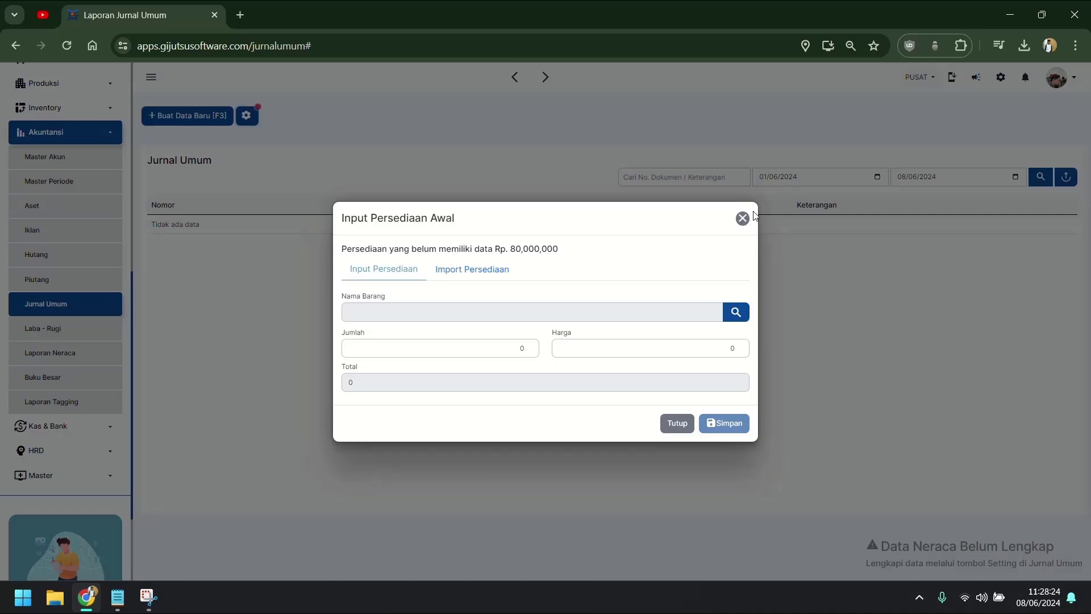
left_click(742, 219)
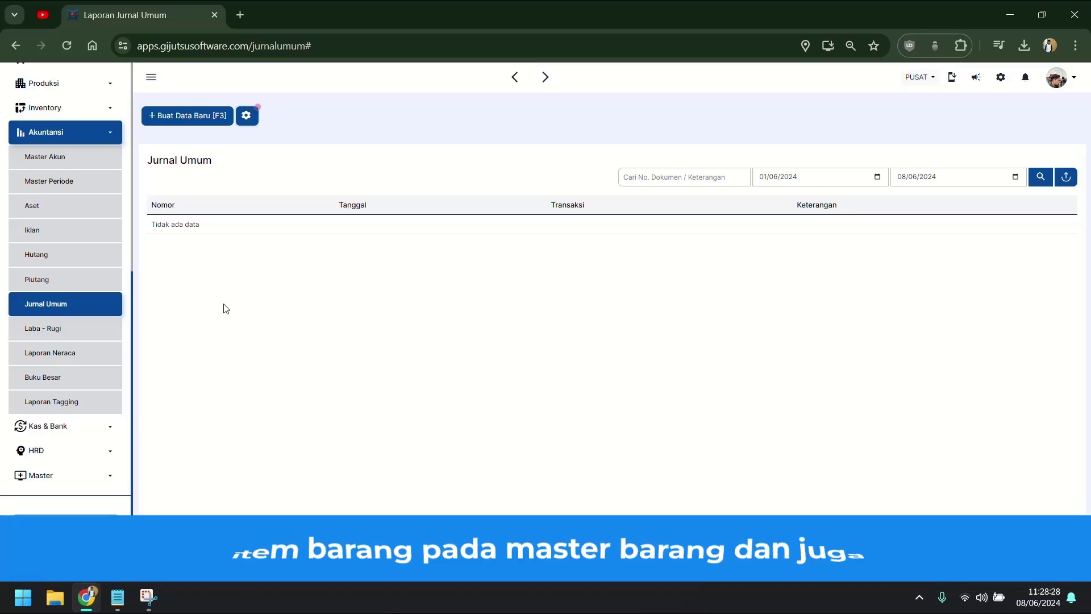
Step: Open Inventory > Master Barang, view the Buat Barang Baru form, and close it with Tutup
left_click(79, 109)
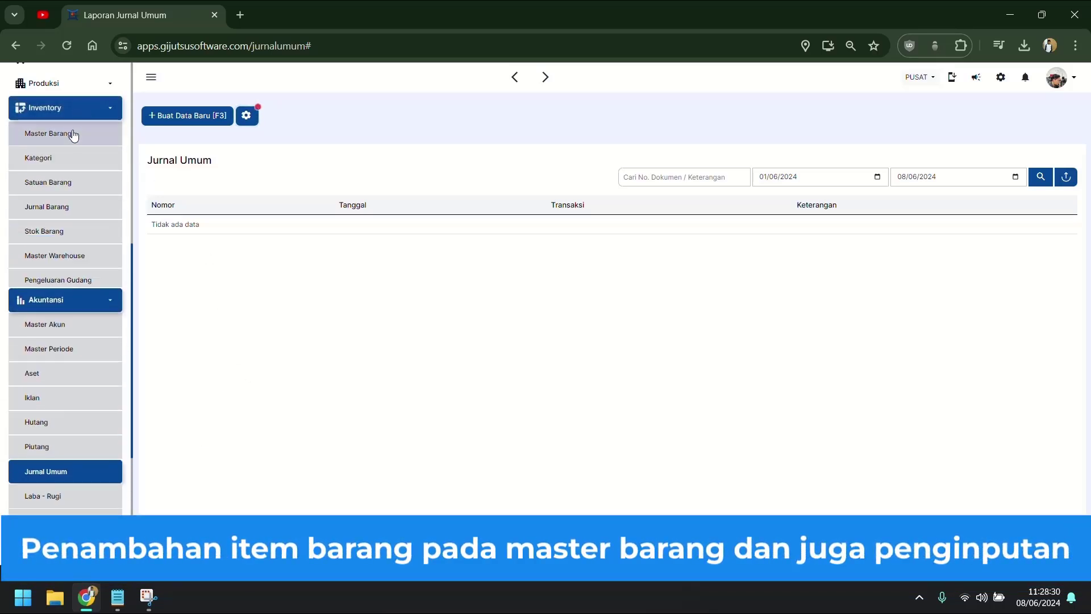
left_click(57, 132)
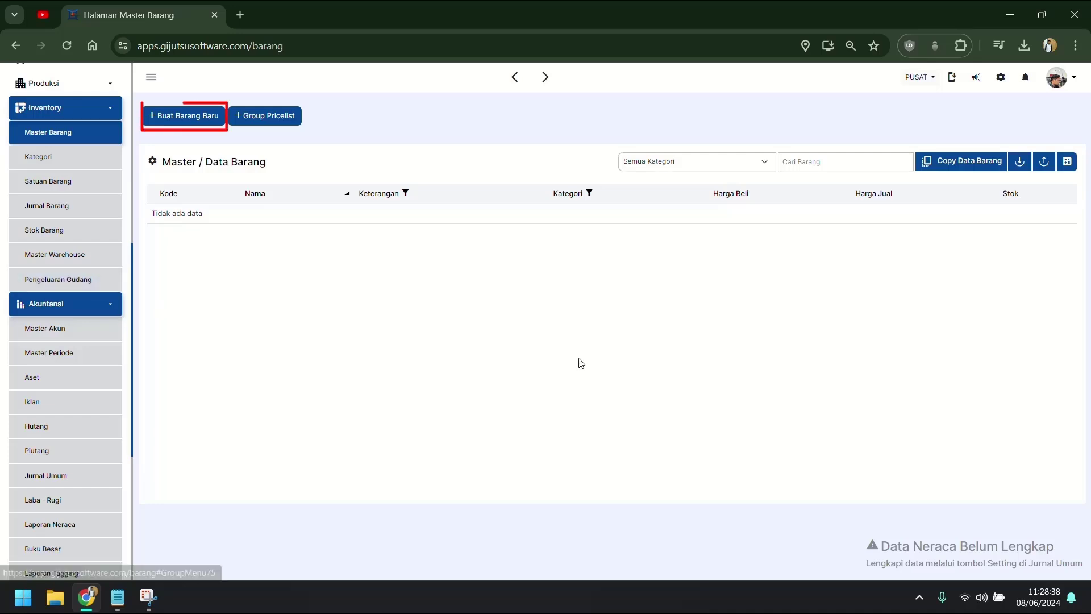
left_click(185, 116)
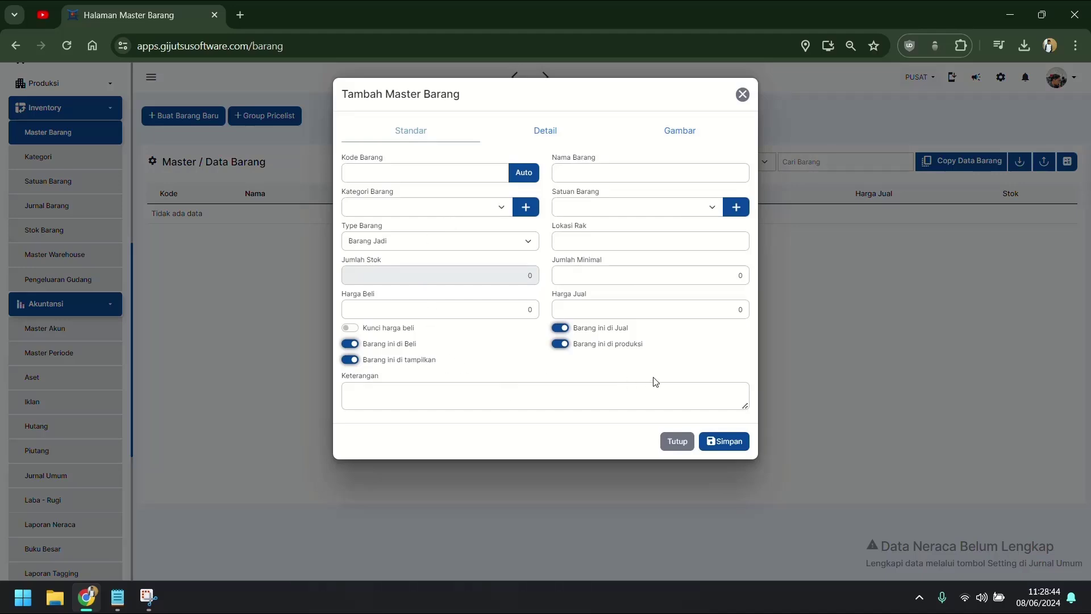
left_click(677, 441)
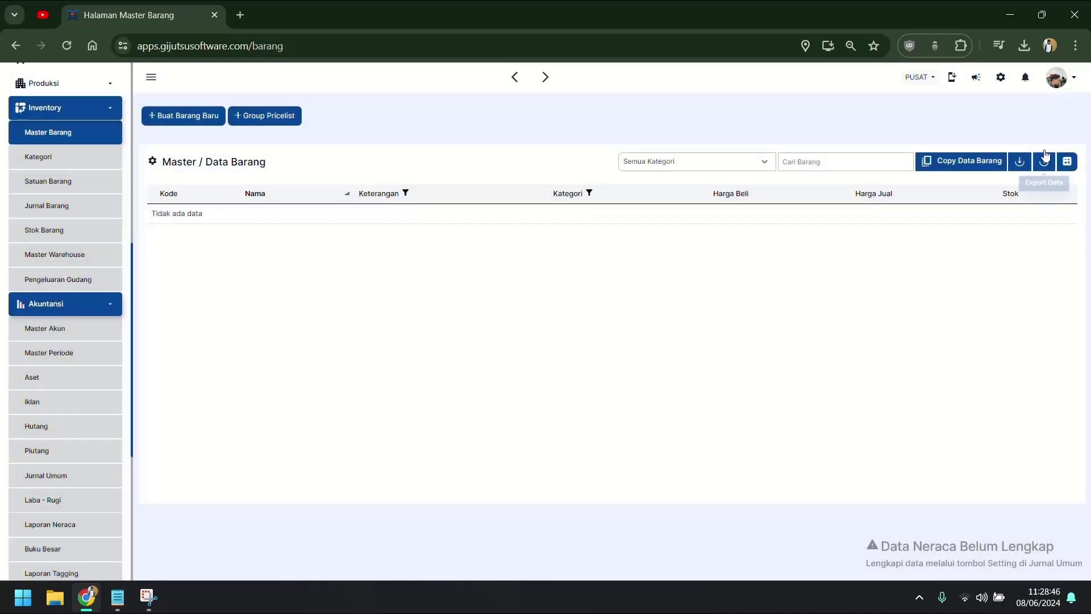
Step: Import the item master from Template master barang.xlsx, then return to Jurnal Umum
left_click(1026, 166)
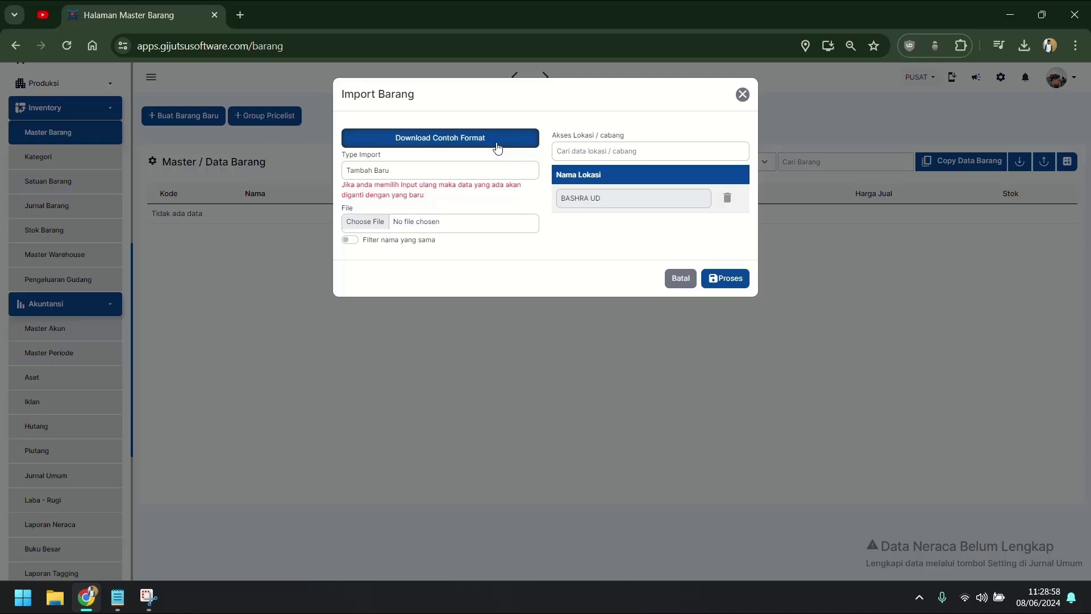
left_click(391, 222)
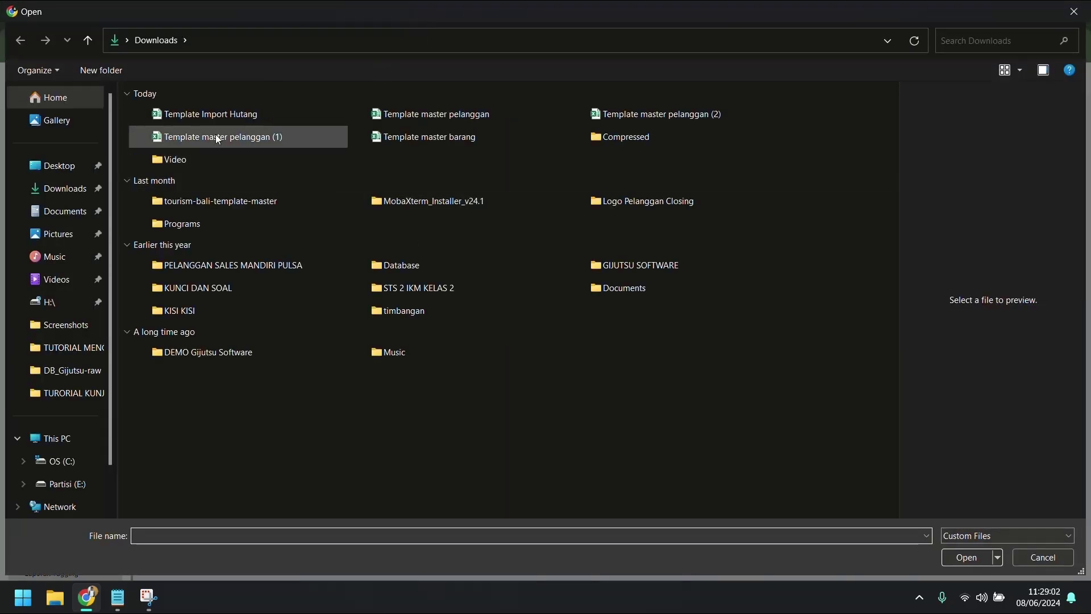
double_click(431, 138)
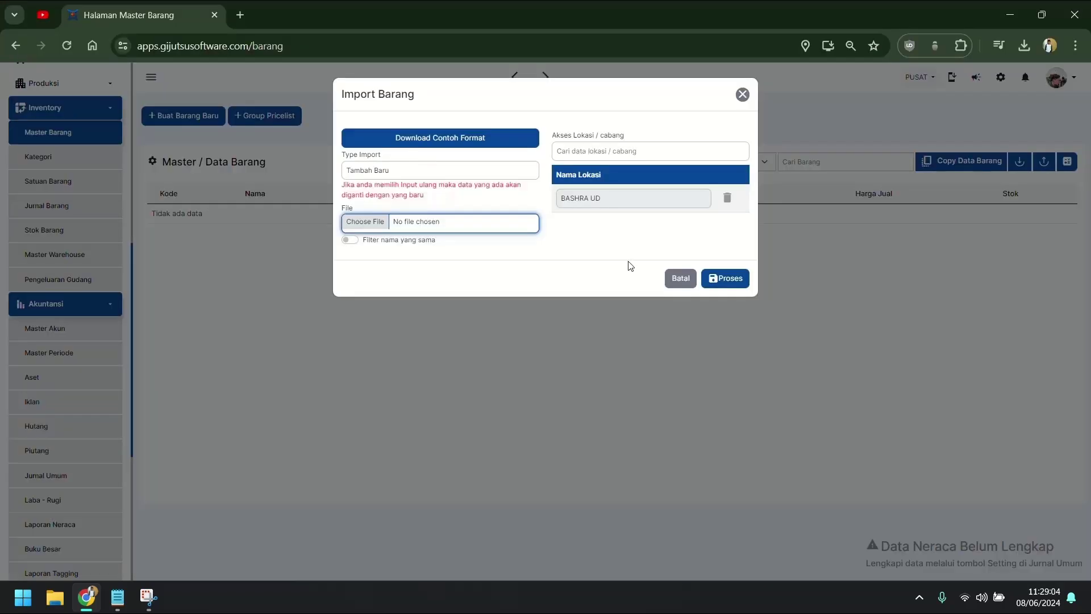
left_click(730, 278)
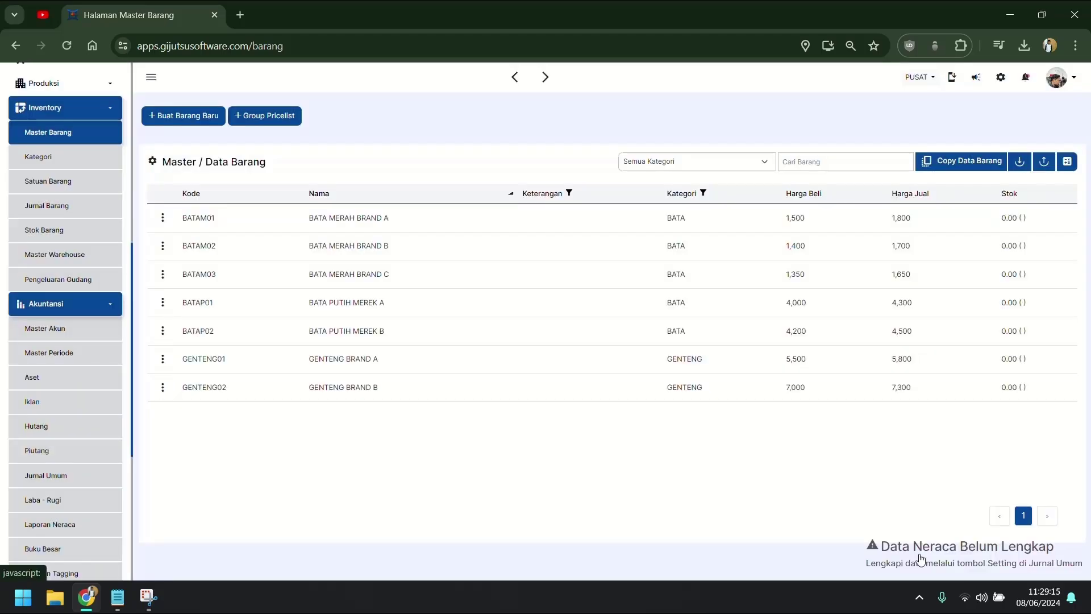
left_click(909, 563)
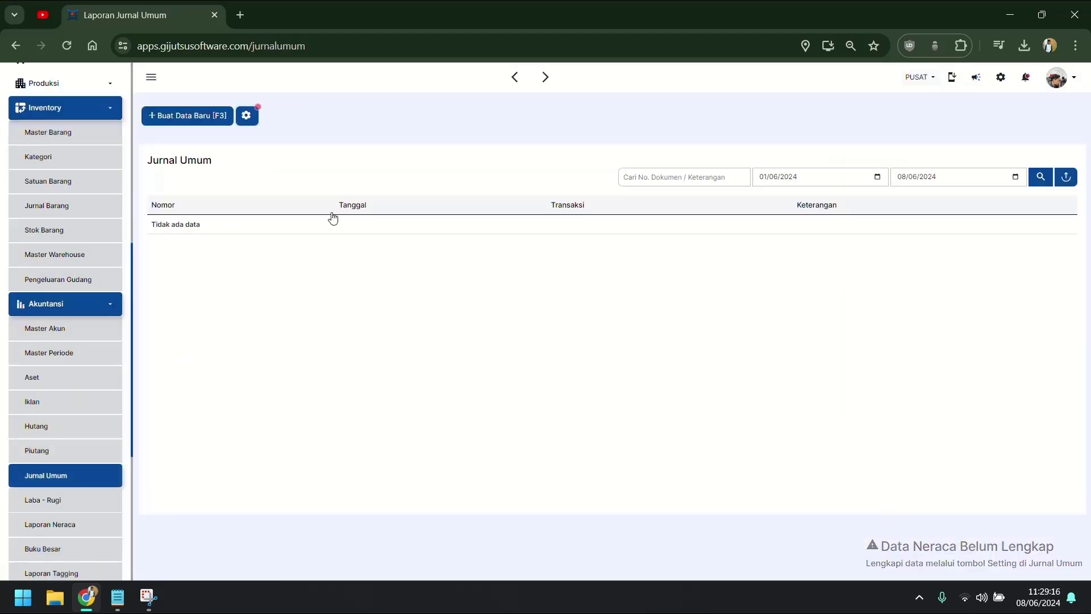
Step: Reload and check in Input Saldo Awal Persediaan that the seven imported items are searchable
scroll(28, 455, "down", 2)
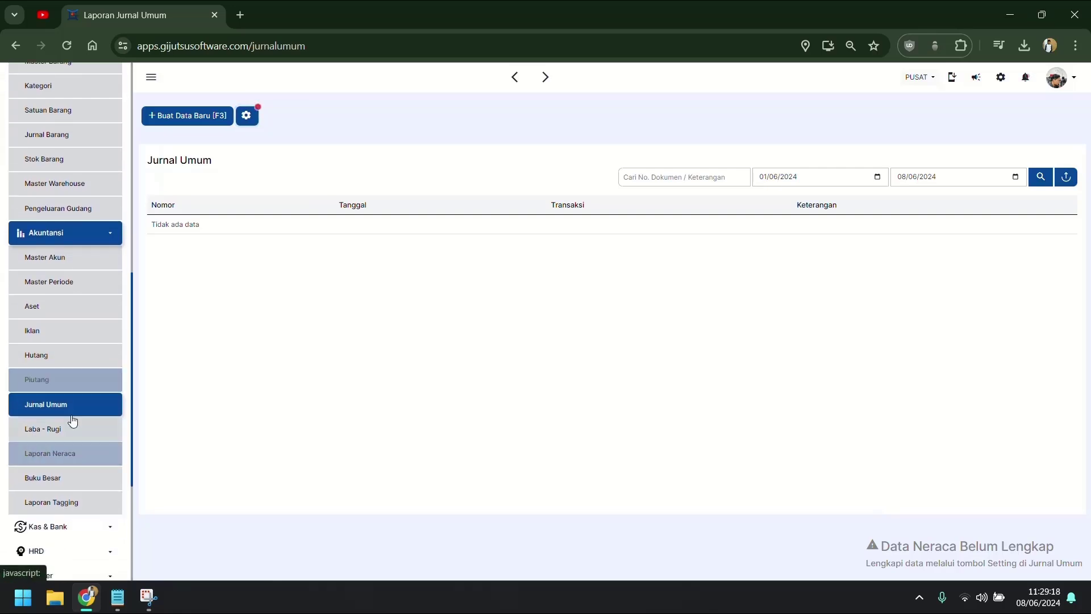
left_click(78, 404)
left_click(246, 115)
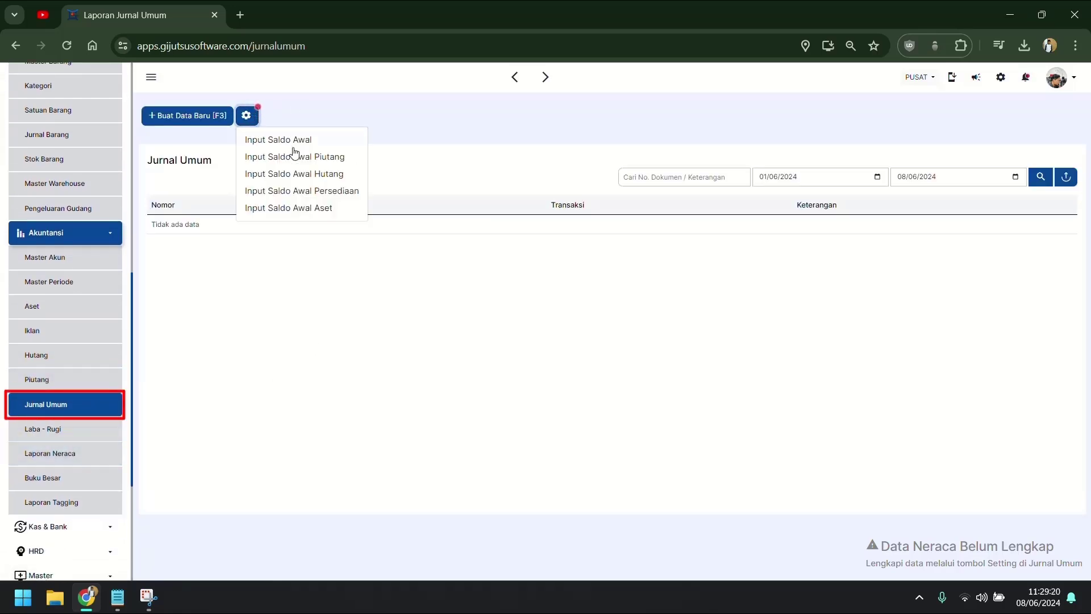
left_click(310, 194)
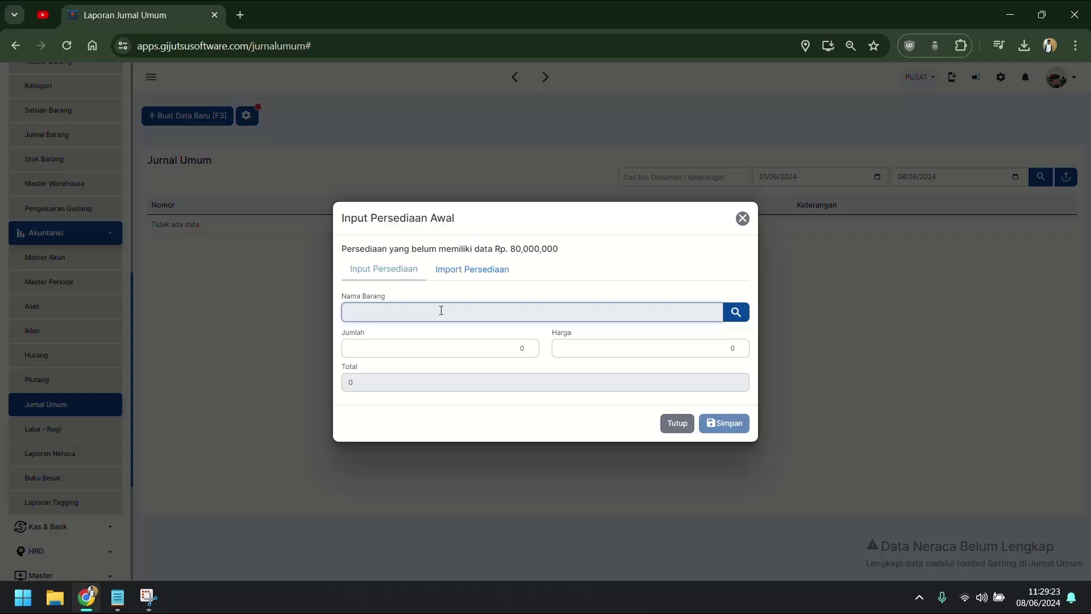
left_click(441, 310)
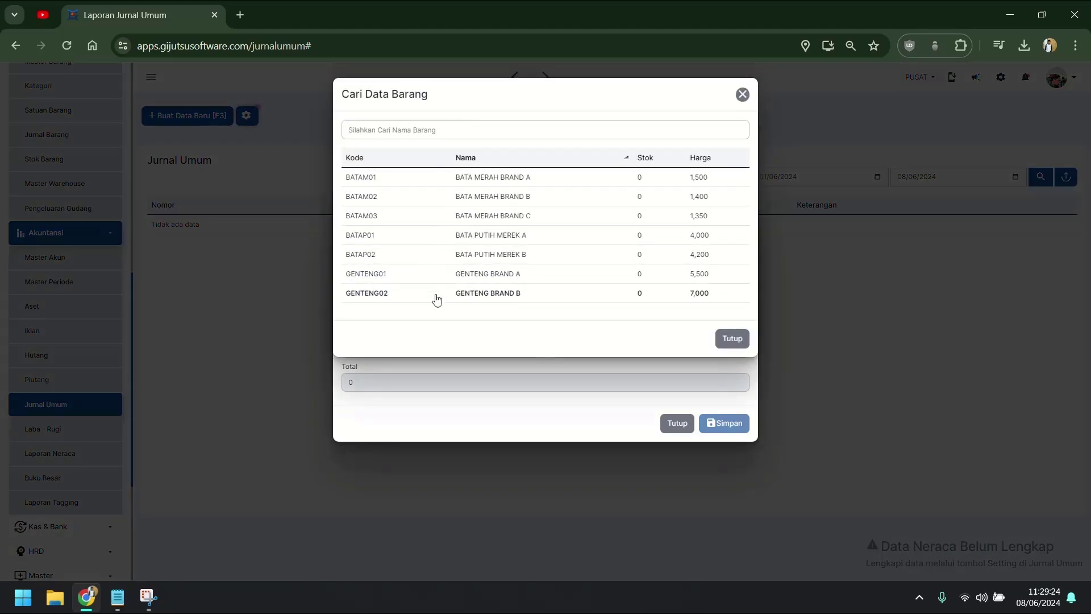
left_click(732, 338)
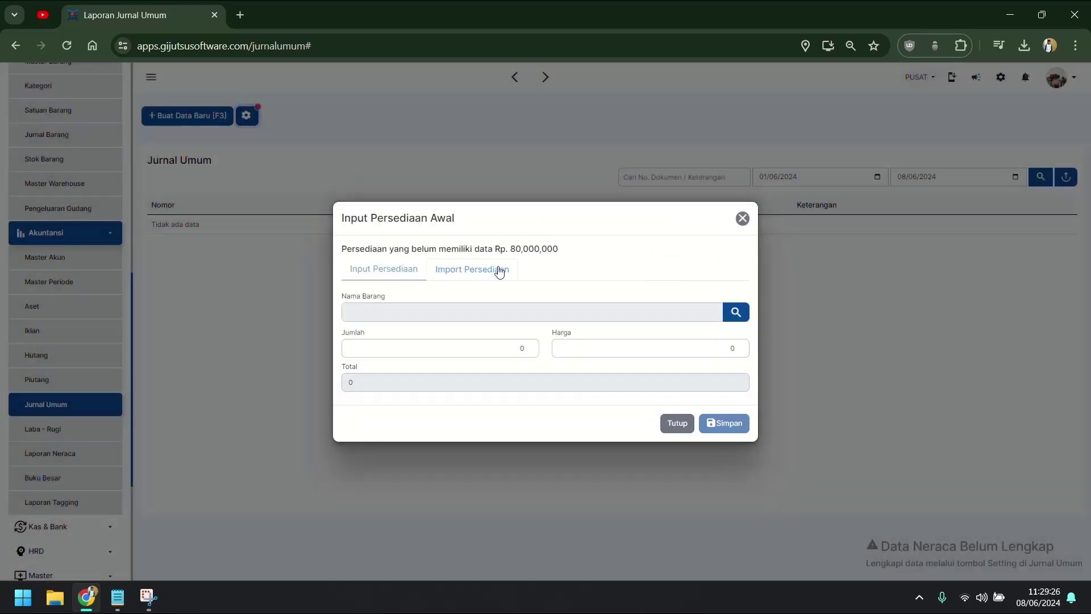
Step: Download the Import Persediaan sample format as Template Master Barang (1).xlsx and open it
left_click(487, 277)
left_click(726, 308)
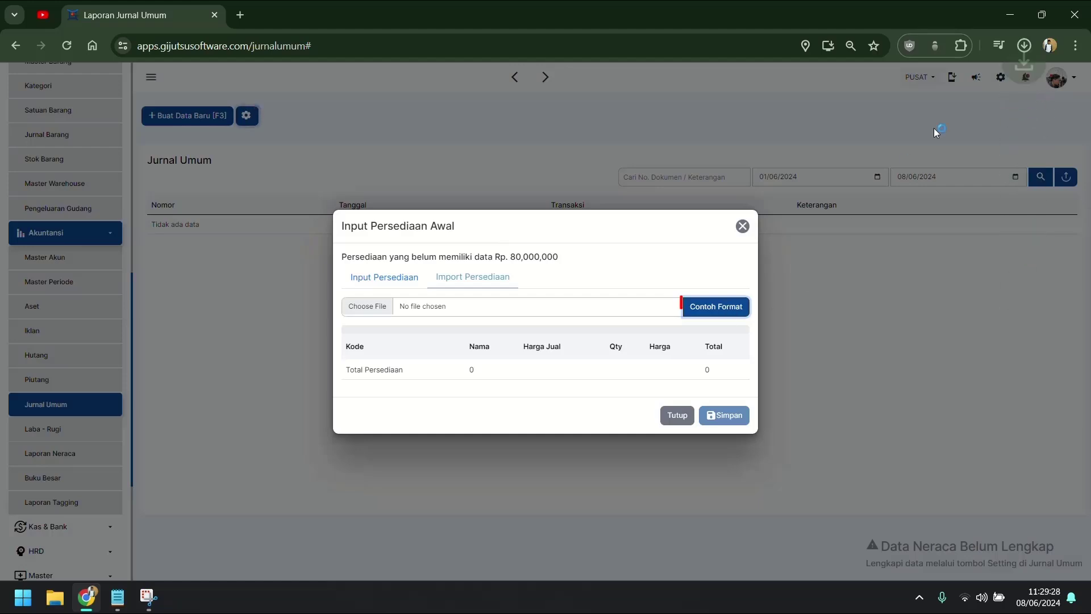
left_click(1023, 45)
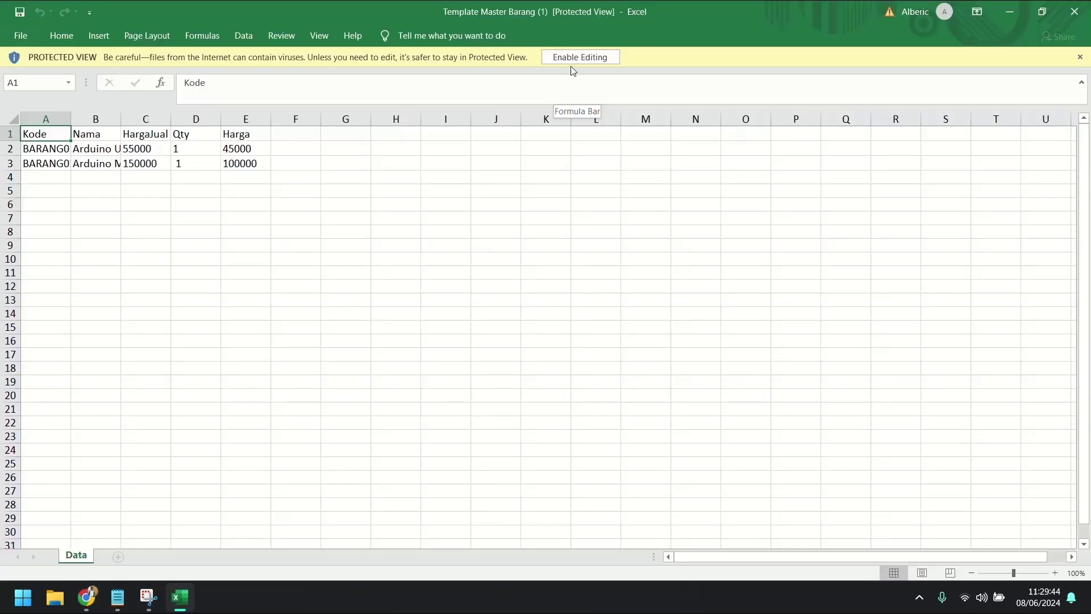
Step: Copy the seven item codes and names into A2:B8 of Template Master Barang (1)
left_click(575, 59)
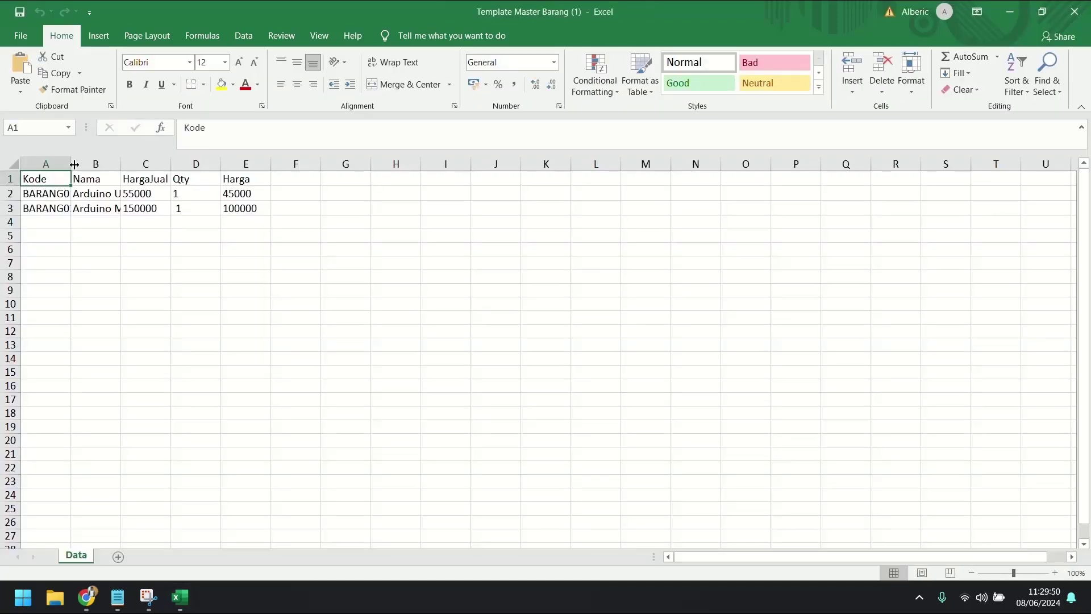
left_click_drag(71, 164, 113, 164)
left_click_drag(114, 165, 117, 164)
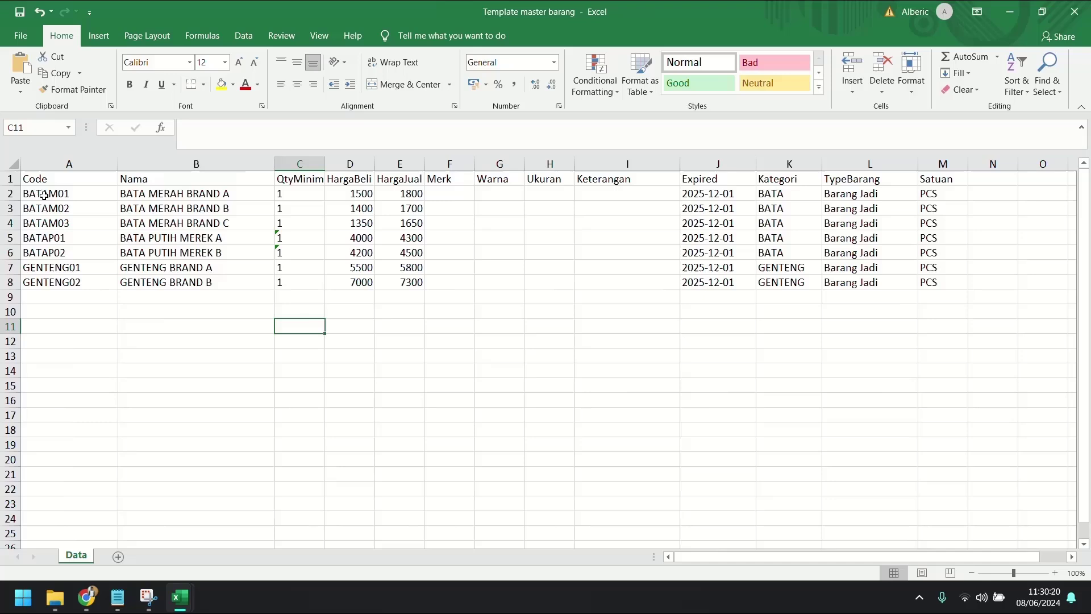
left_click(44, 195)
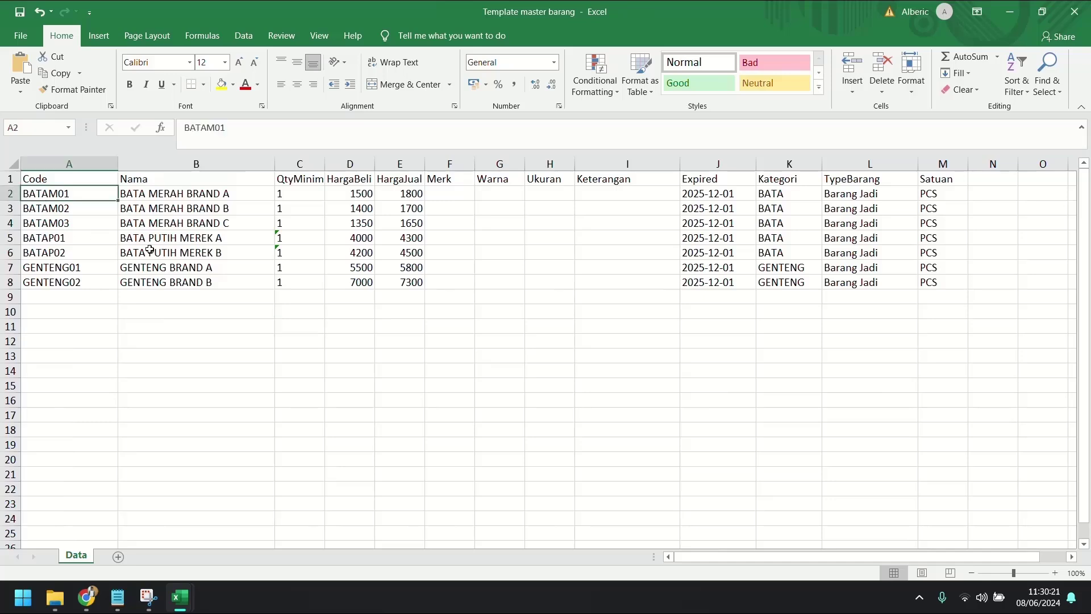
left_click(145, 279, "shift")
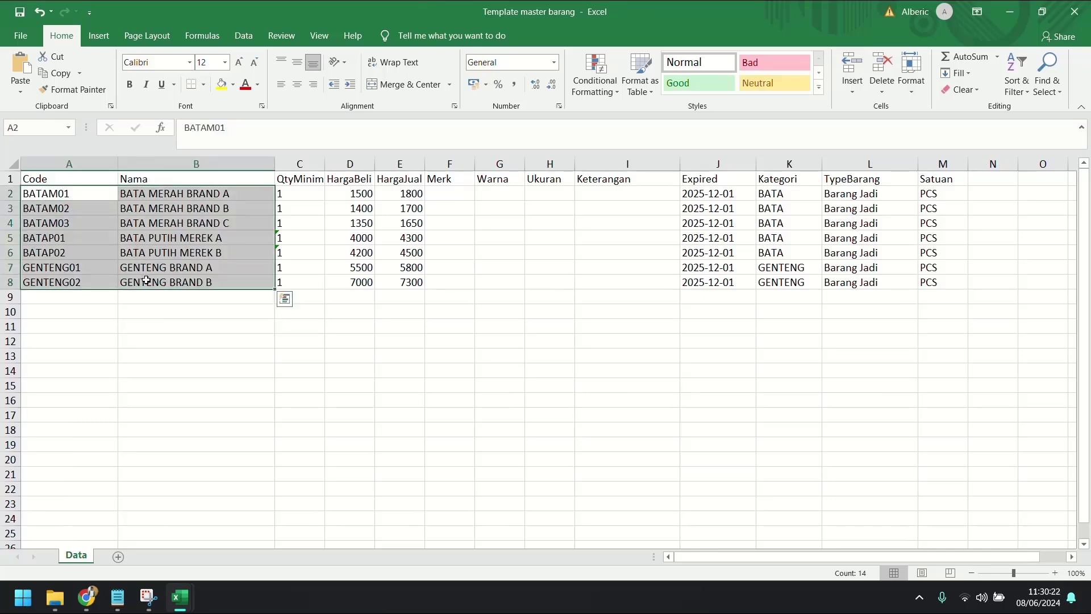
key("ctrl+c")
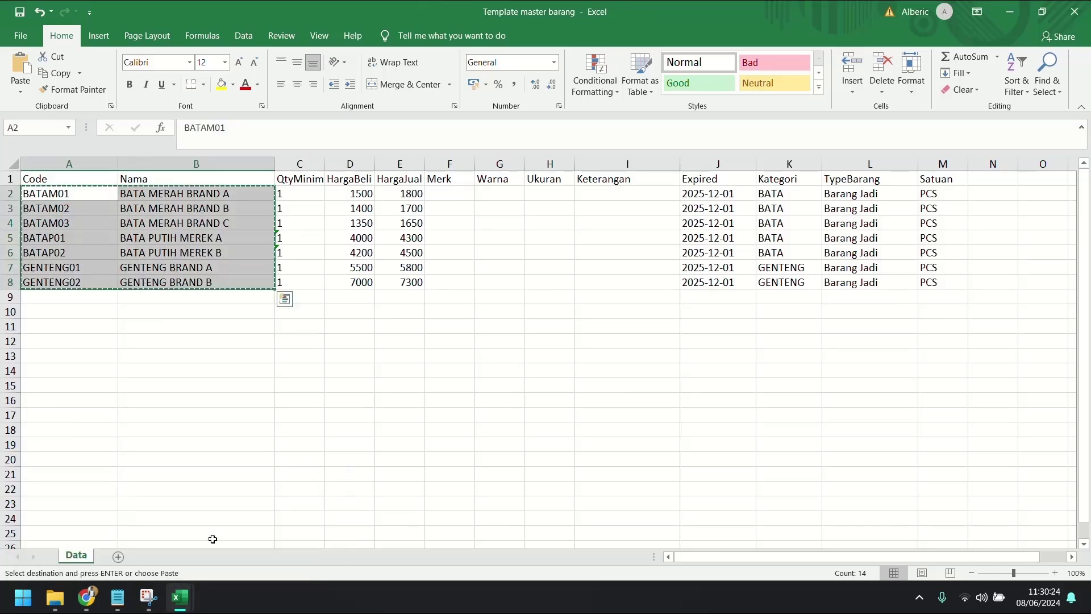
mouse_move(196, 594)
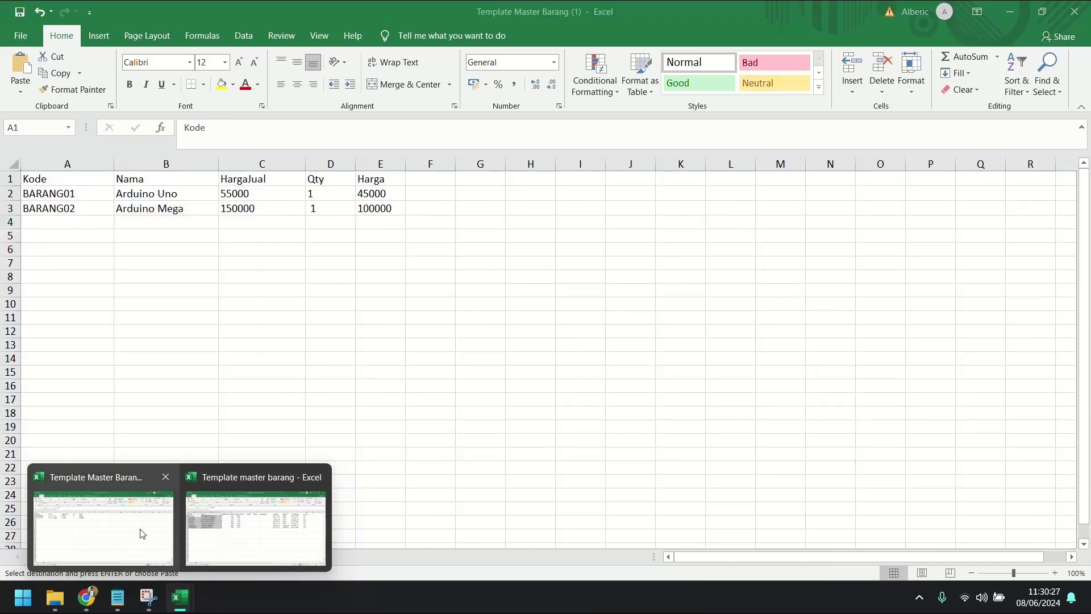
left_click(139, 530)
left_click(54, 197)
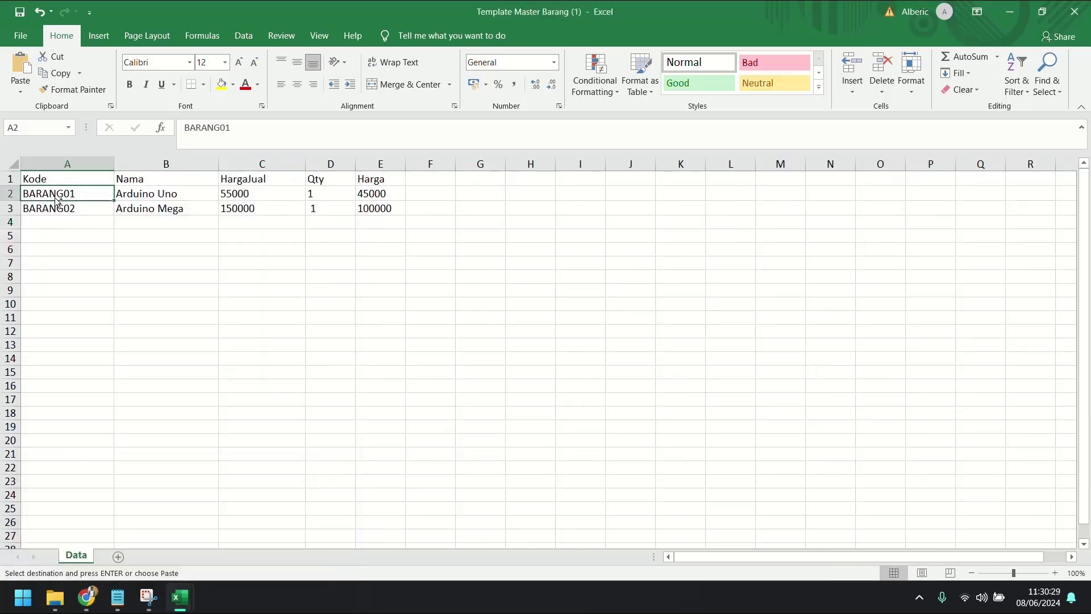
key("ctrl+v")
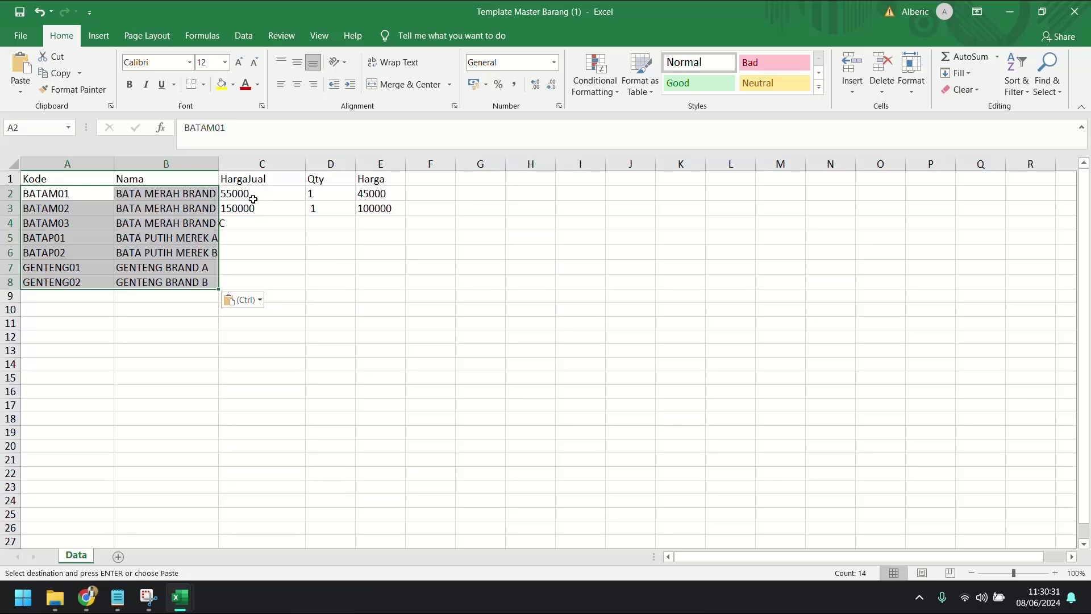
Step: Copy the HargaJual selling prices (E2:E8) into C2:C8 of the new template
mouse_move(181, 597)
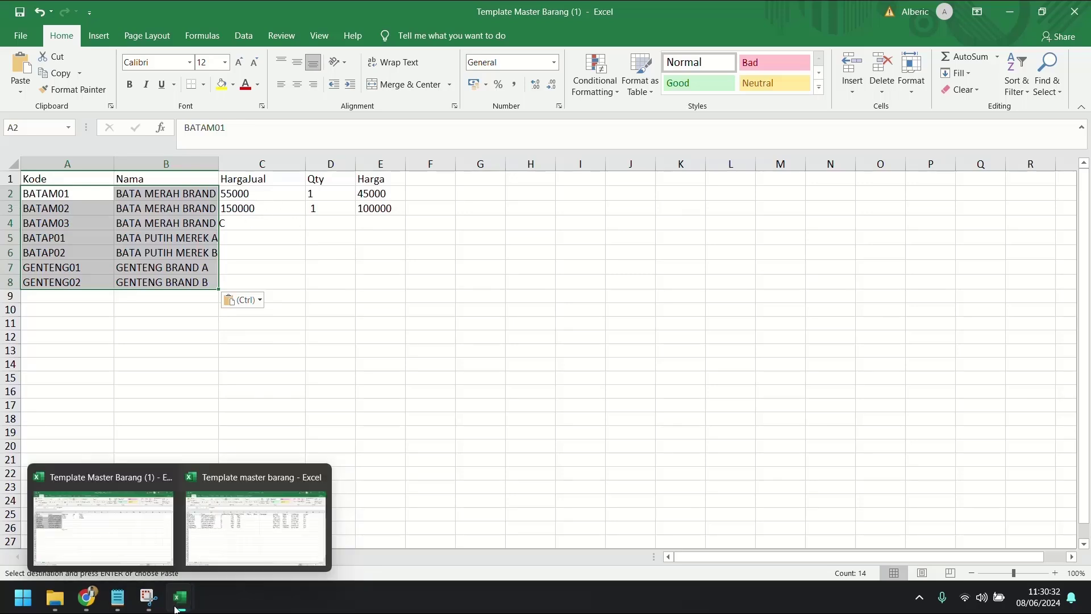
left_click(238, 537)
left_click(412, 196)
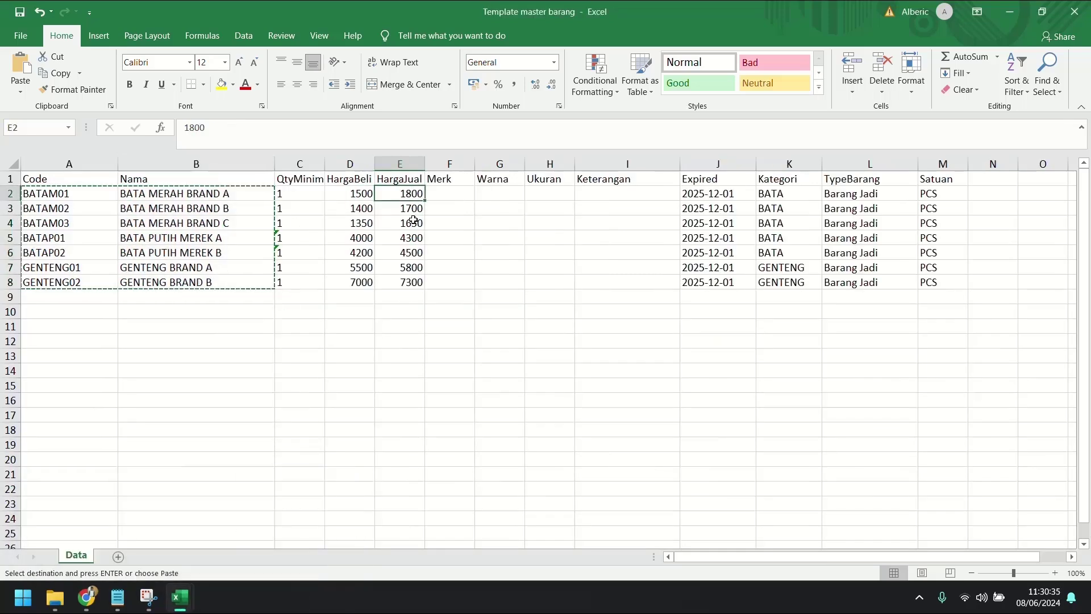
left_click(411, 283, "shift")
key("ctrl+c")
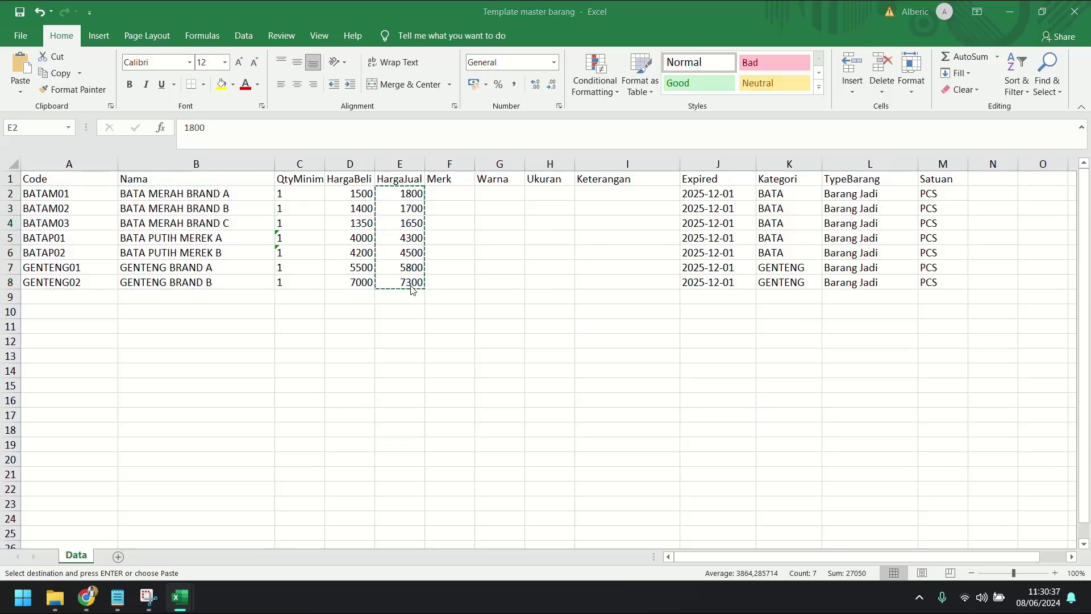
key("alt+Tab")
key("Right")
key("Right")
left_click(256, 276, "shift")
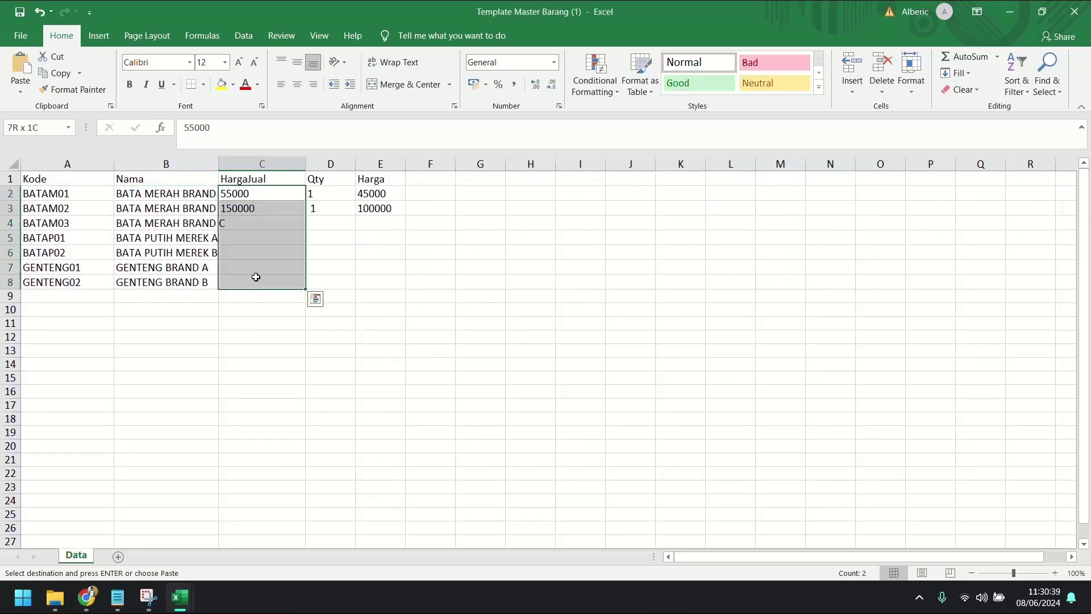
key("ctrl+v")
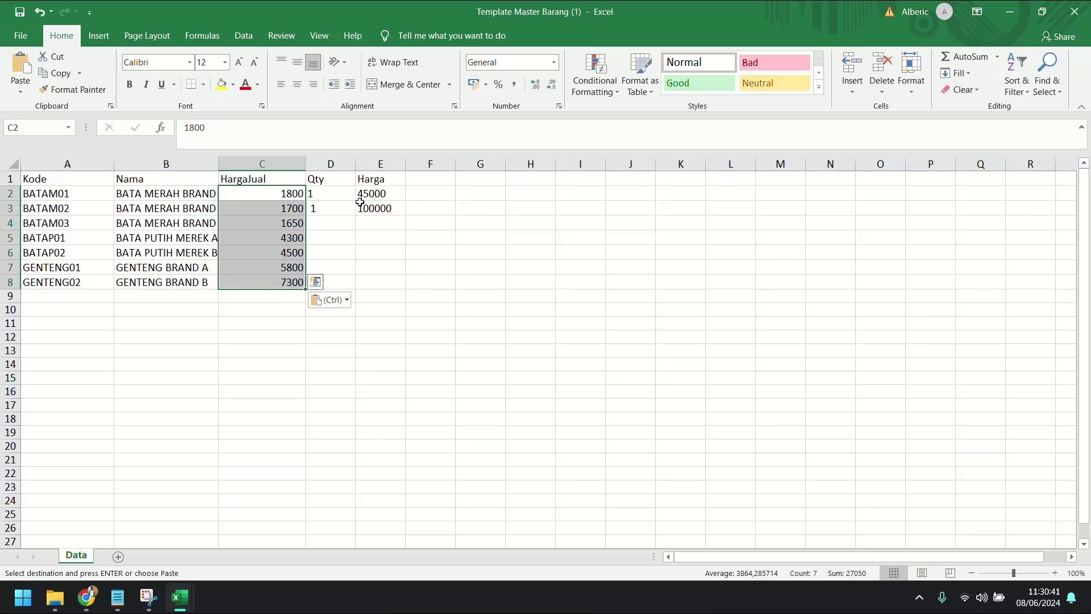
key("alt+Tab")
Step: Copy the HargaBeli purchase prices D2:D8 into the Harga column E2:E8
left_click_drag(361, 194, 361, 282)
key("ctrl+c")
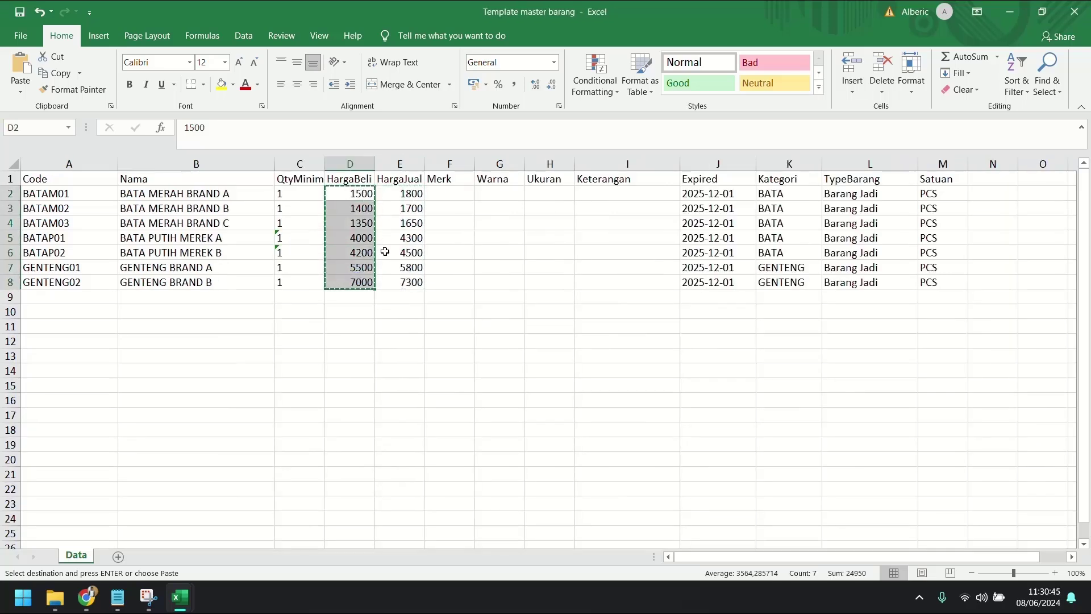
key("alt+Tab")
left_click(380, 193)
key("ctrl+v")
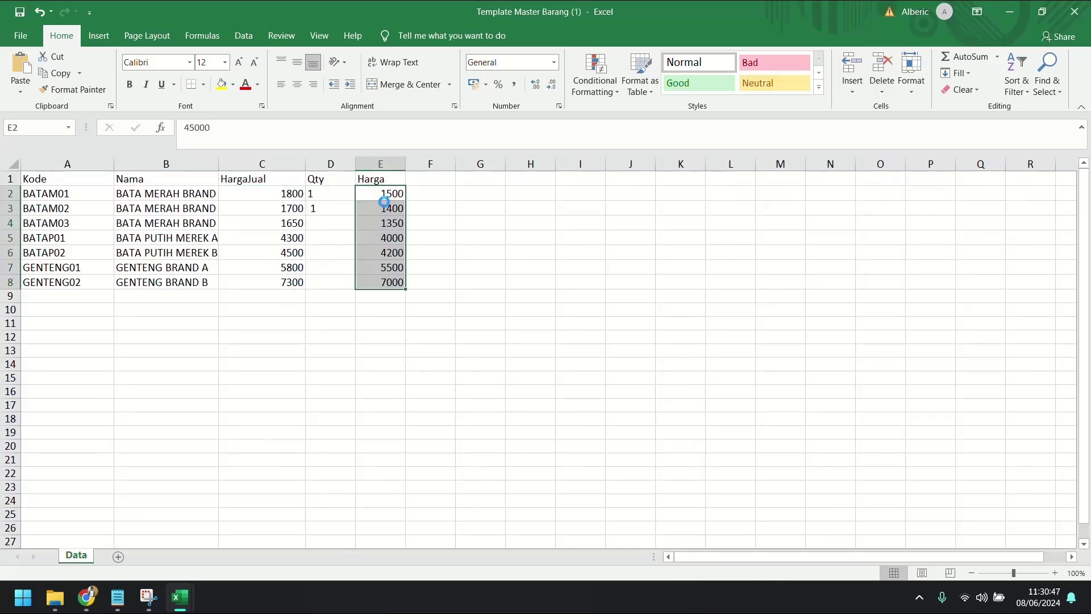
Step: Fill the Qty column, set D5 to 5100, and confirm the F9 total reads 80,000,000
left_click(329, 193)
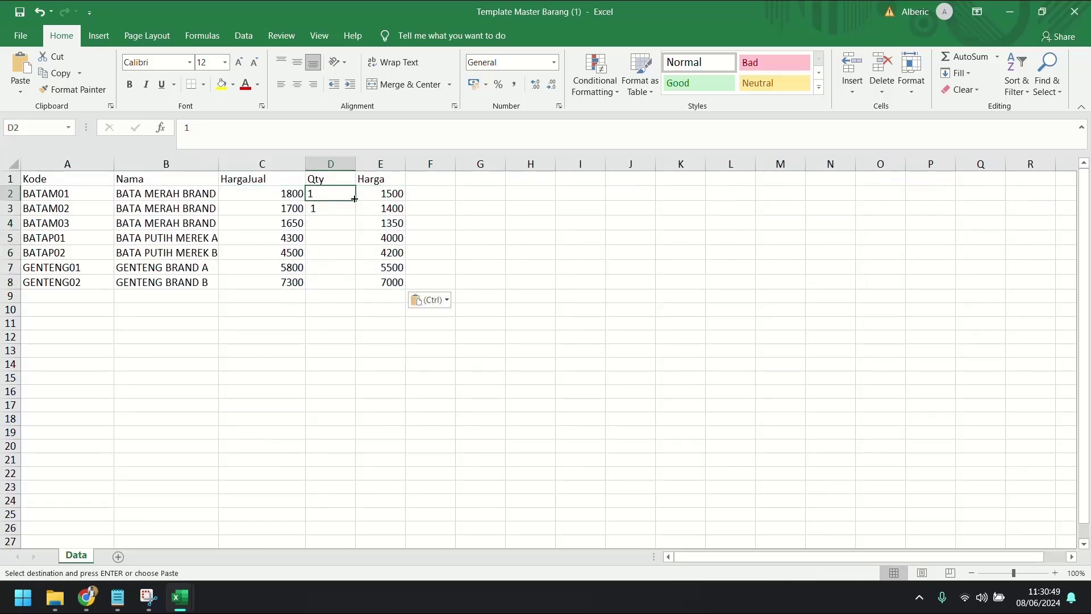
left_click_drag(354, 199, 357, 284)
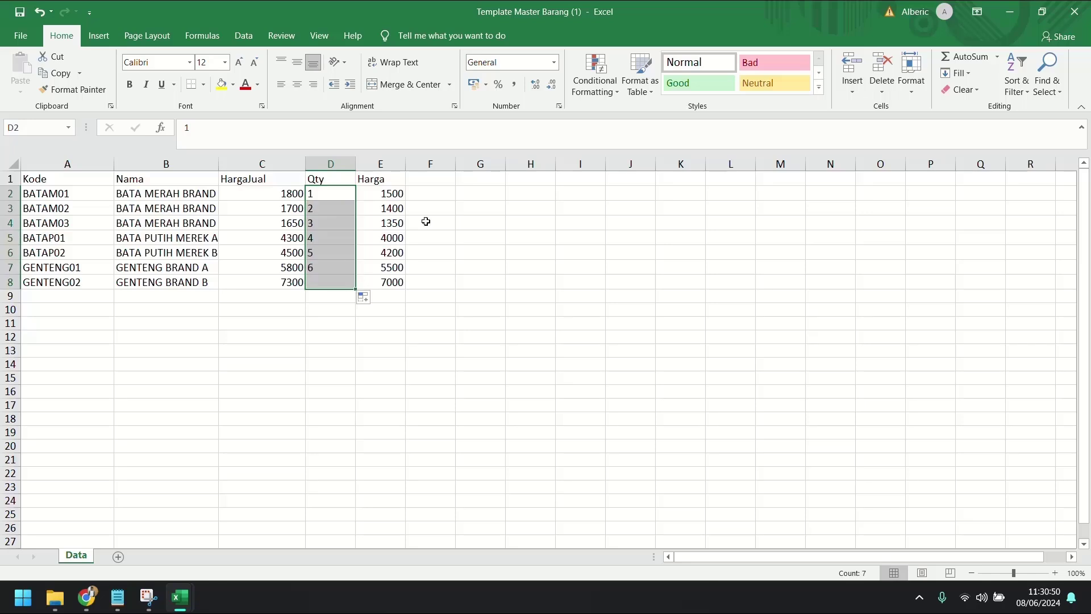
left_click(438, 198)
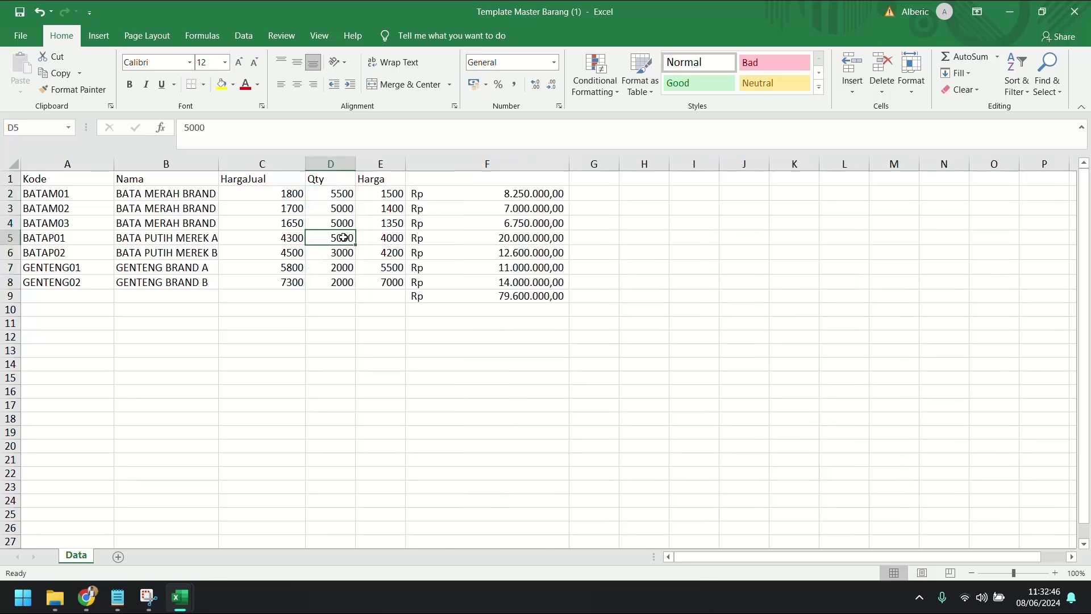
type("5100")
left_click(698, 311)
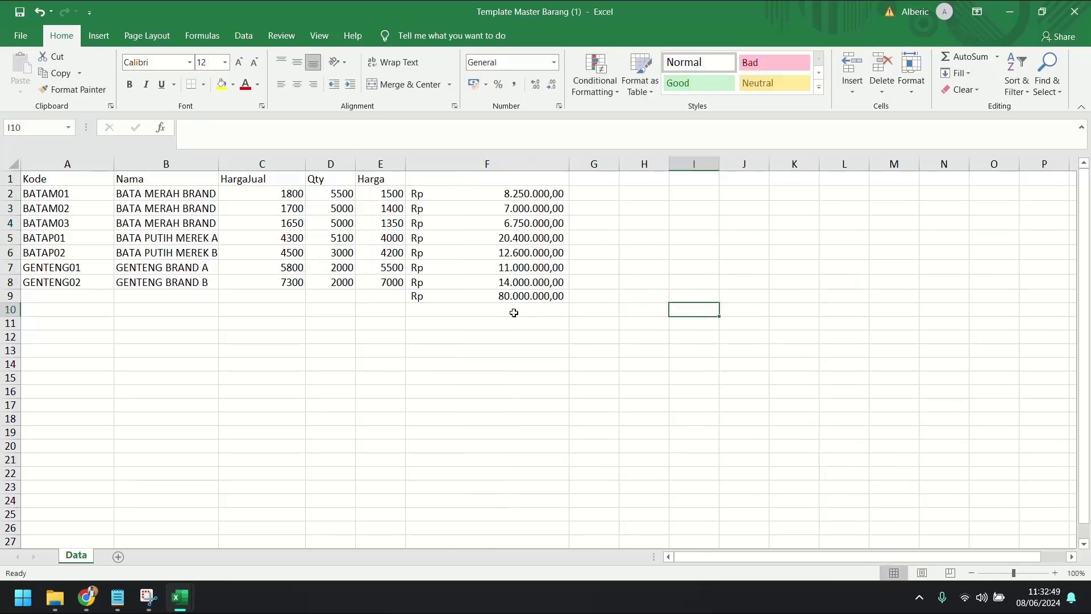
left_click(597, 323)
left_click(521, 163)
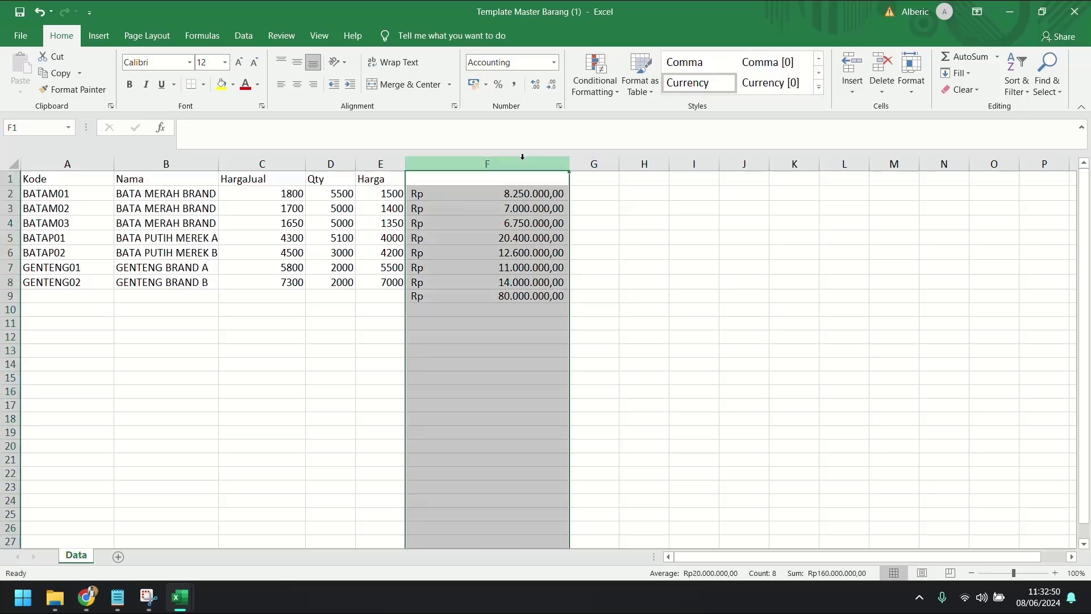
left_click(534, 297)
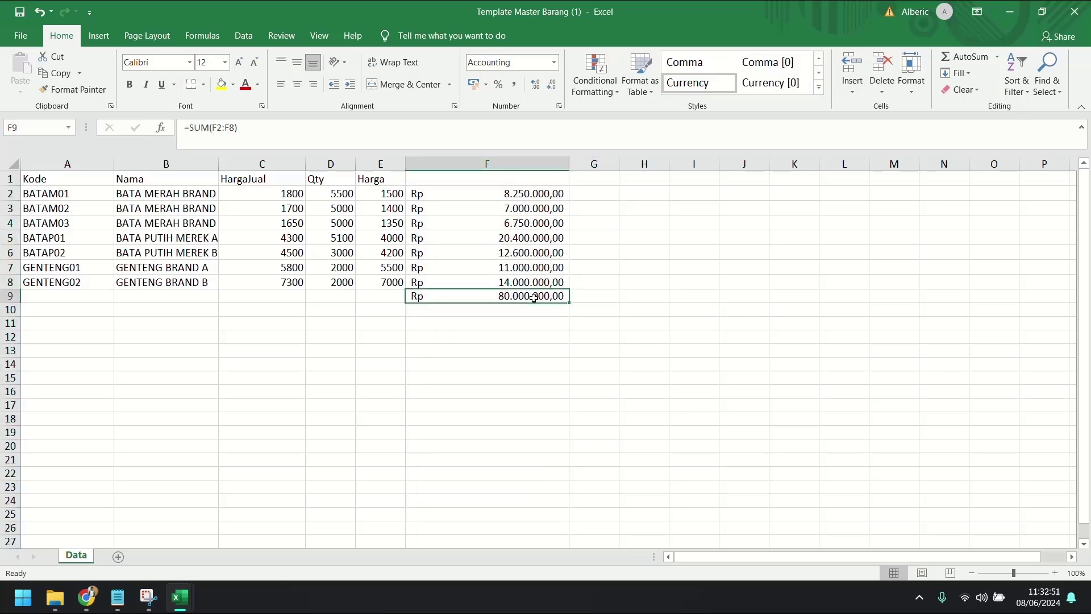
left_click(87, 597)
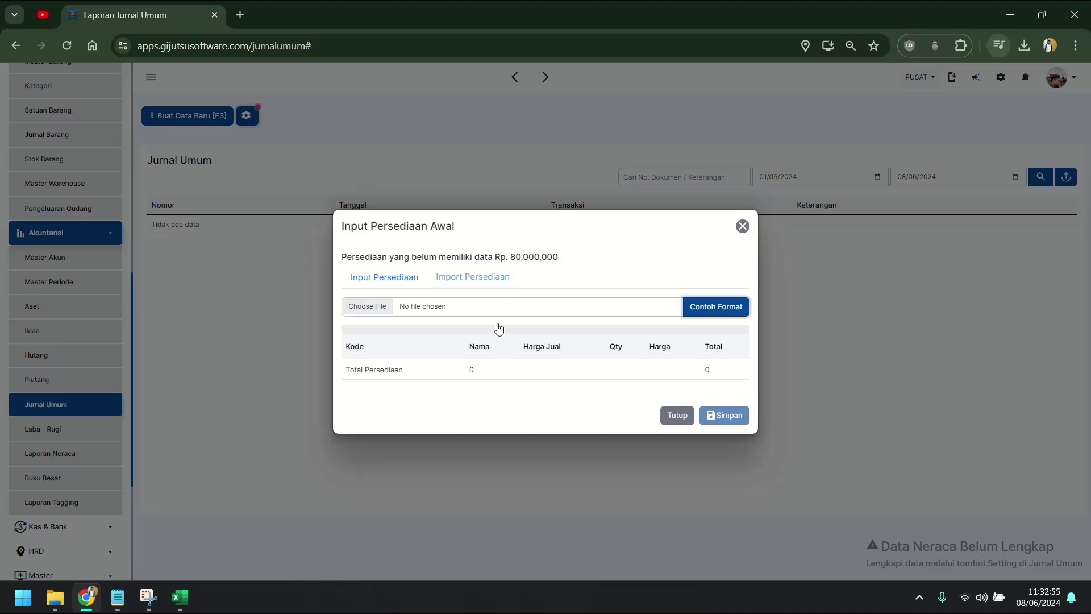
Step: Undo the column F Rp values and close both Excel workbooks
left_click(87, 597)
key("ctrl+z")
key("ctrl+z")
key("ctrl+z")
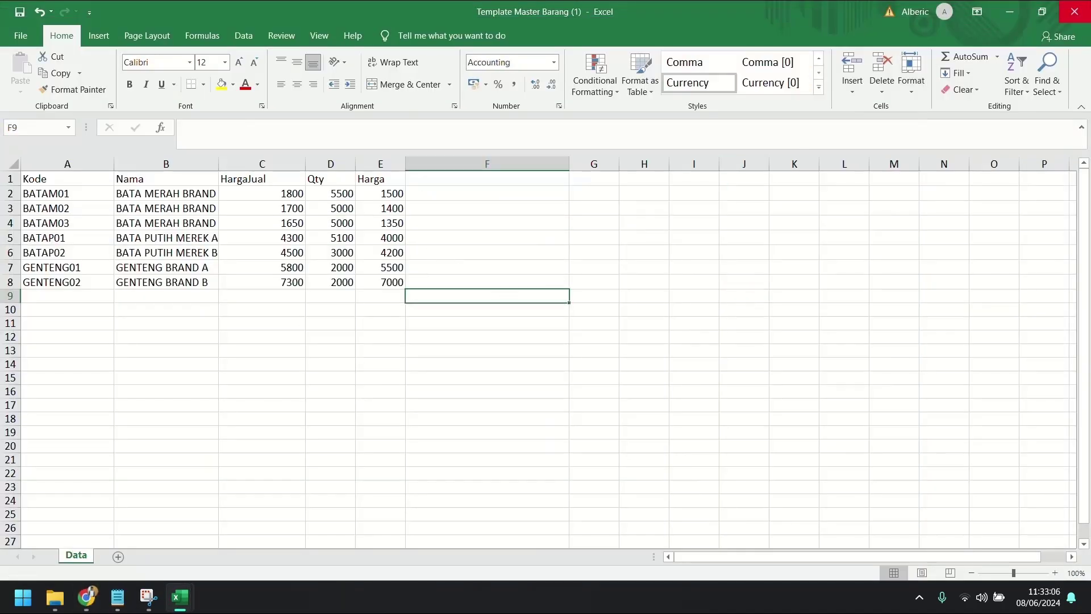
left_click(1074, 12)
left_click(1074, 12)
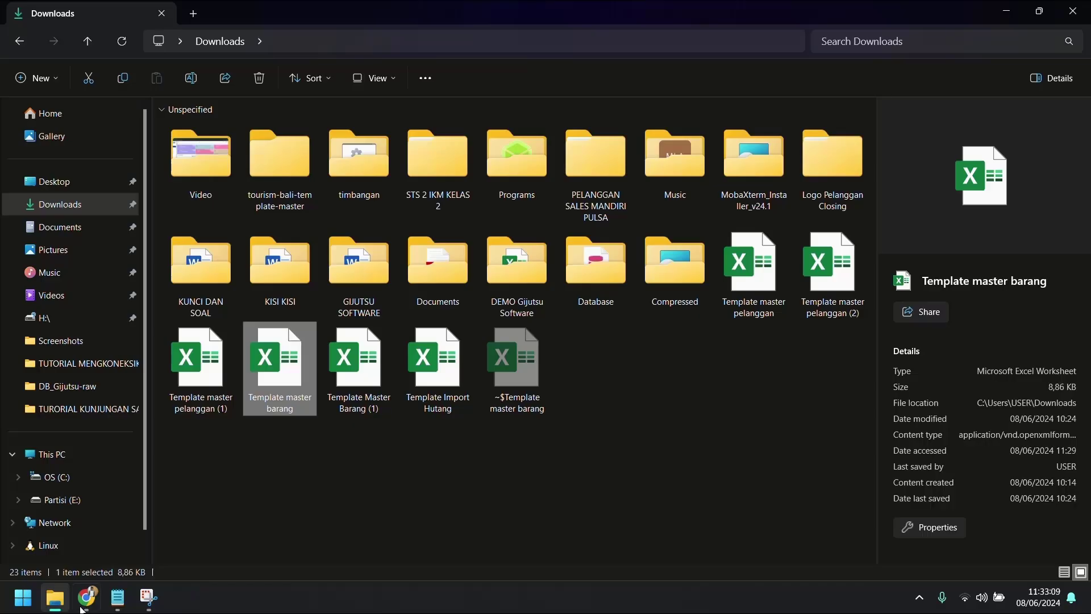
Step: Import and save Template Master Barang (1).xlsx as opening inventory, then open Input Saldo Awal
left_click(84, 606)
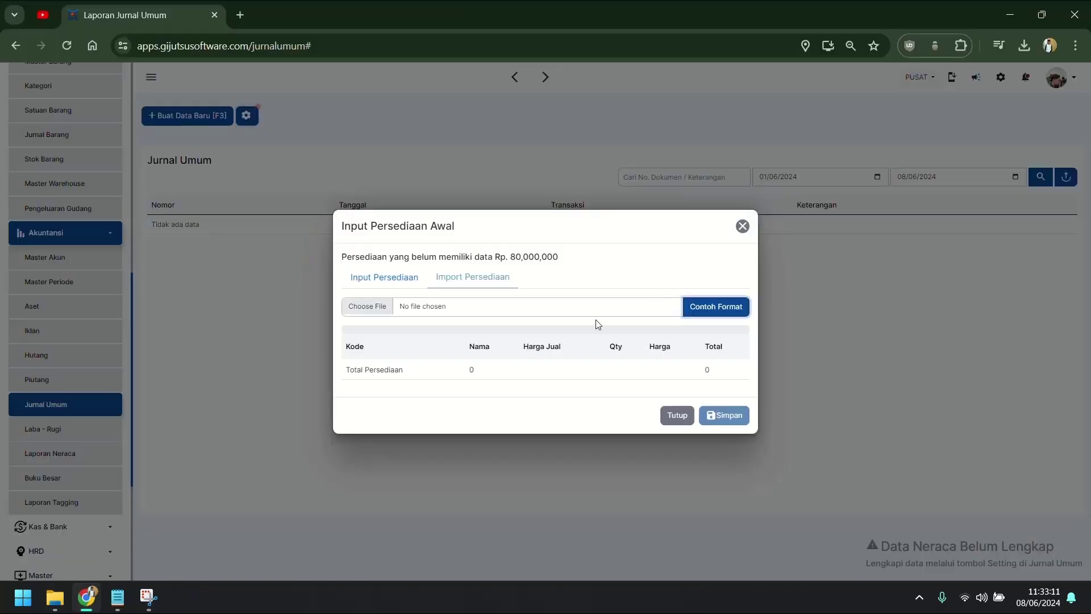
left_click(577, 304)
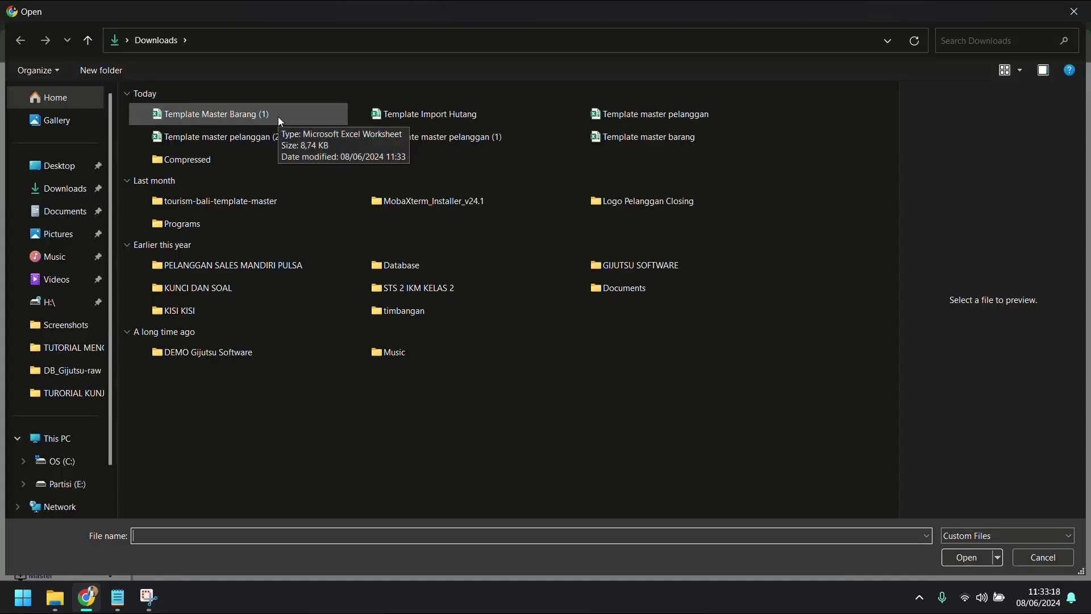
left_click(279, 118)
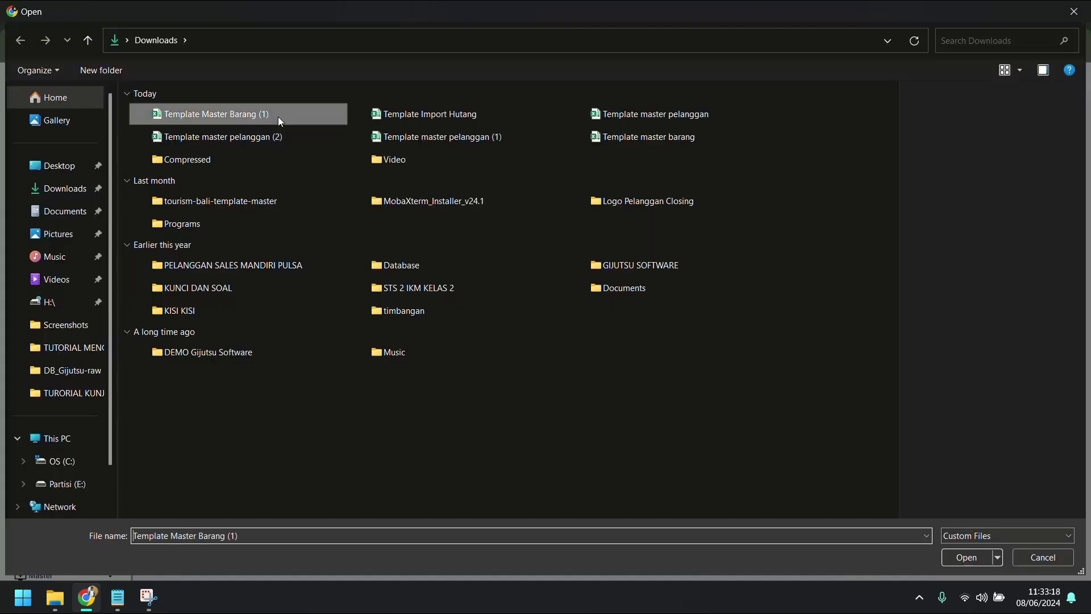
double_click(278, 117)
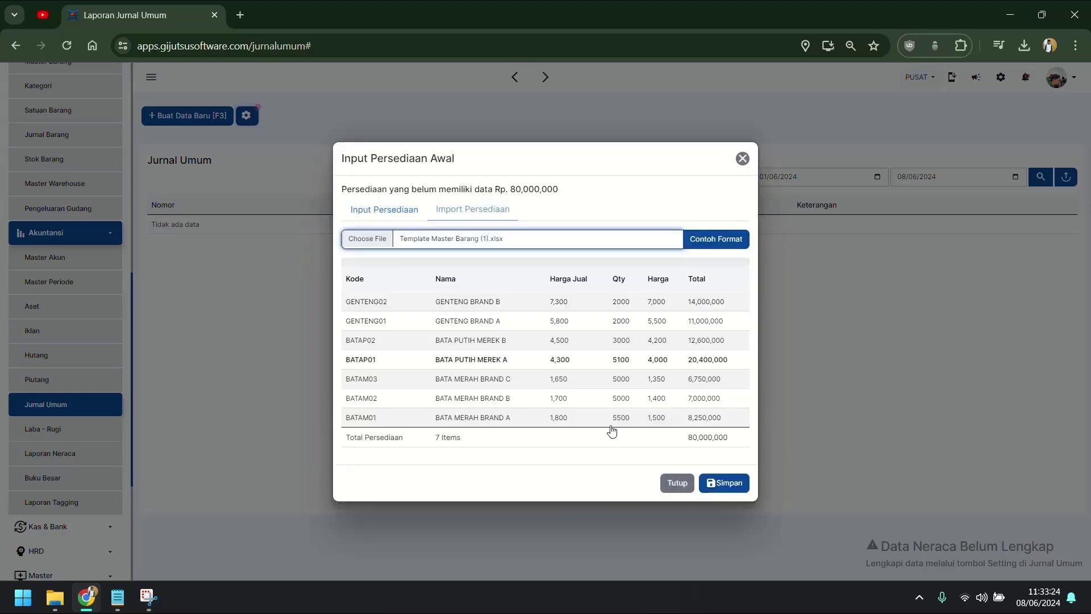
left_click(712, 483)
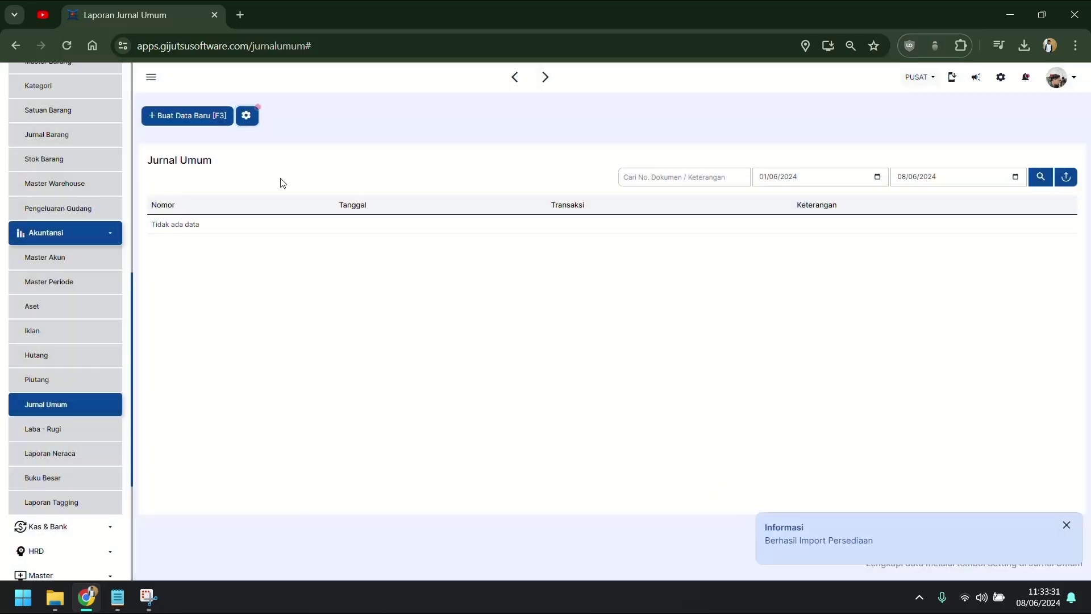
left_click(248, 116)
left_click(264, 139)
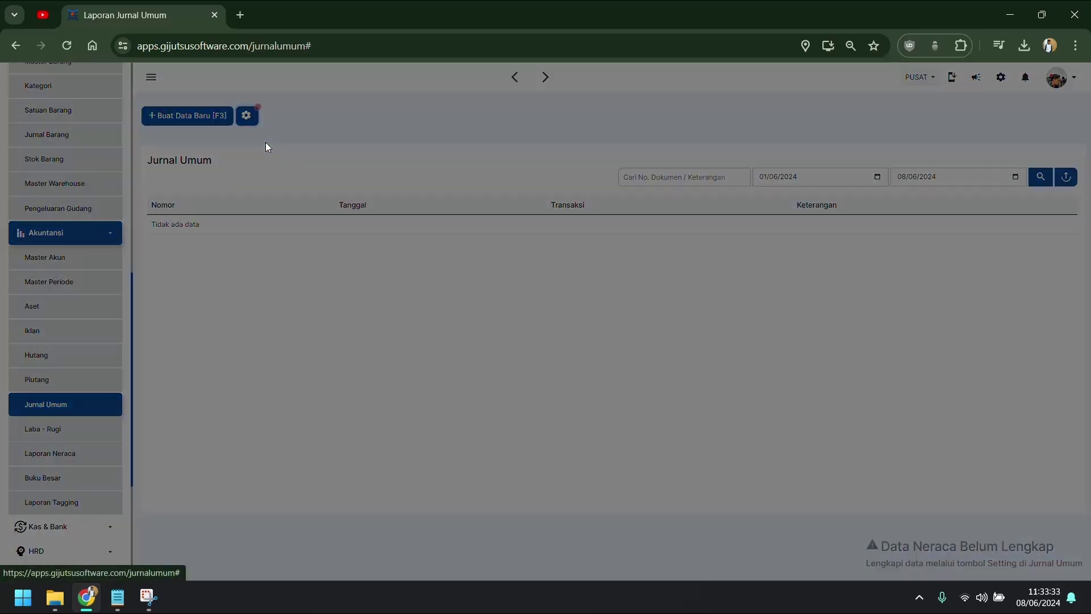
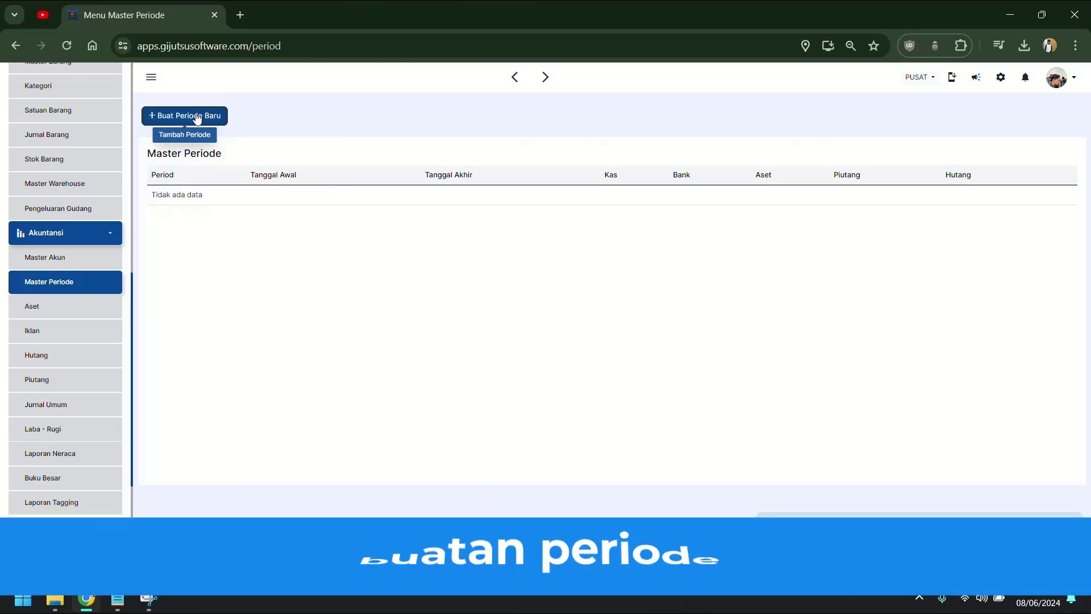
Step: Create a new accounting period with start date 01/06/2024 and save it
left_click(197, 116)
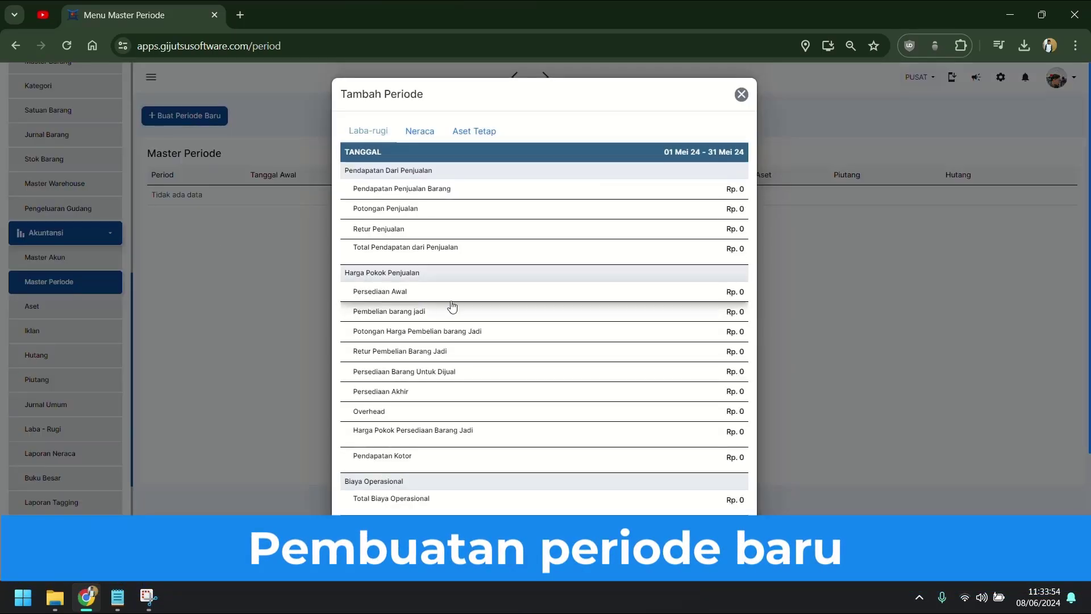
scroll(463, 313, "down", 3)
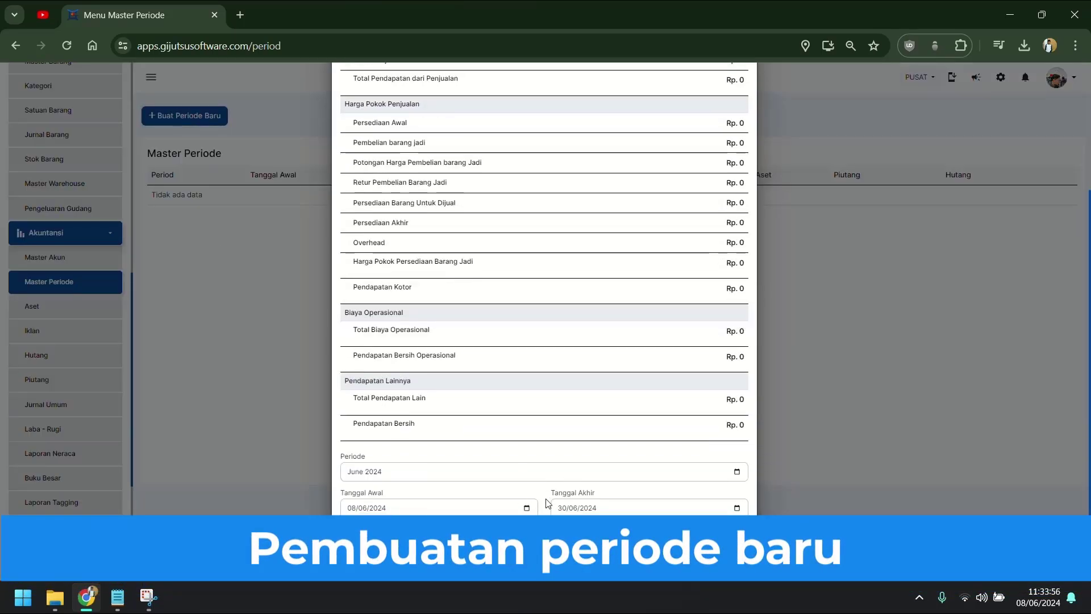
left_click(527, 508)
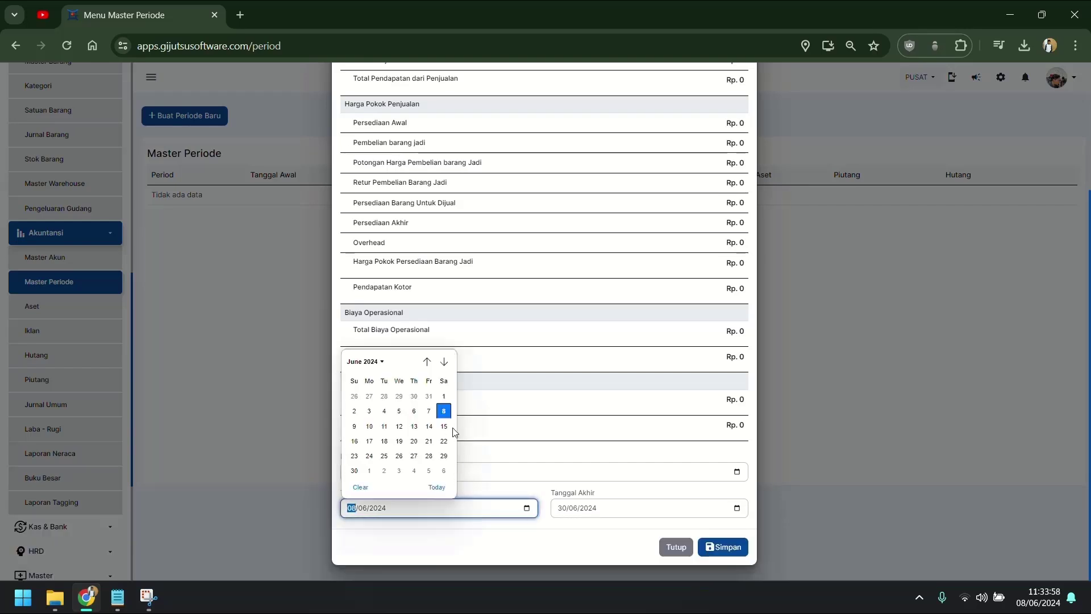
left_click(443, 397)
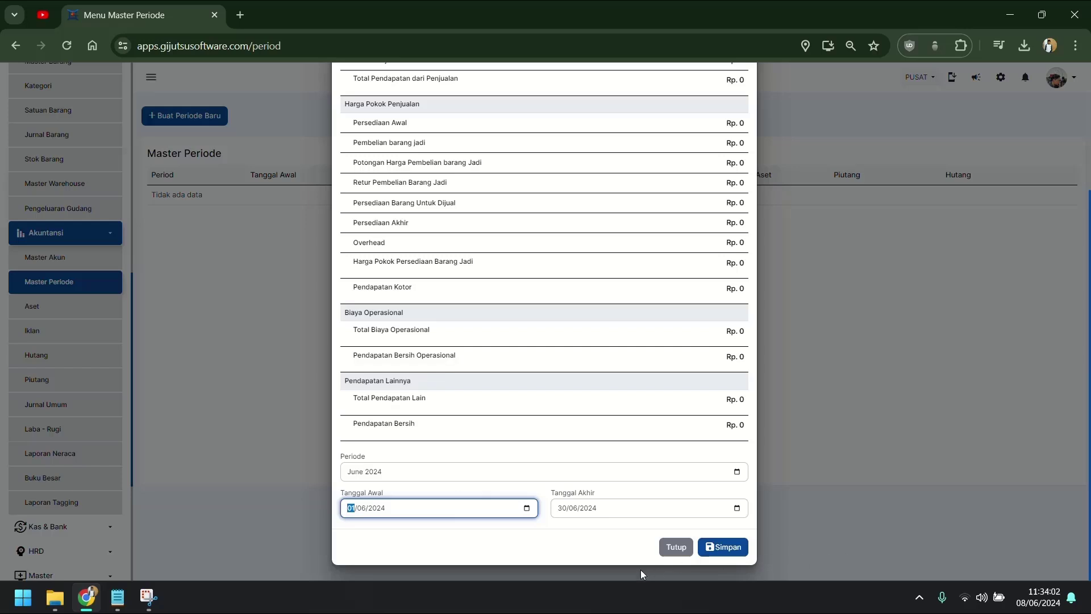
left_click(718, 545)
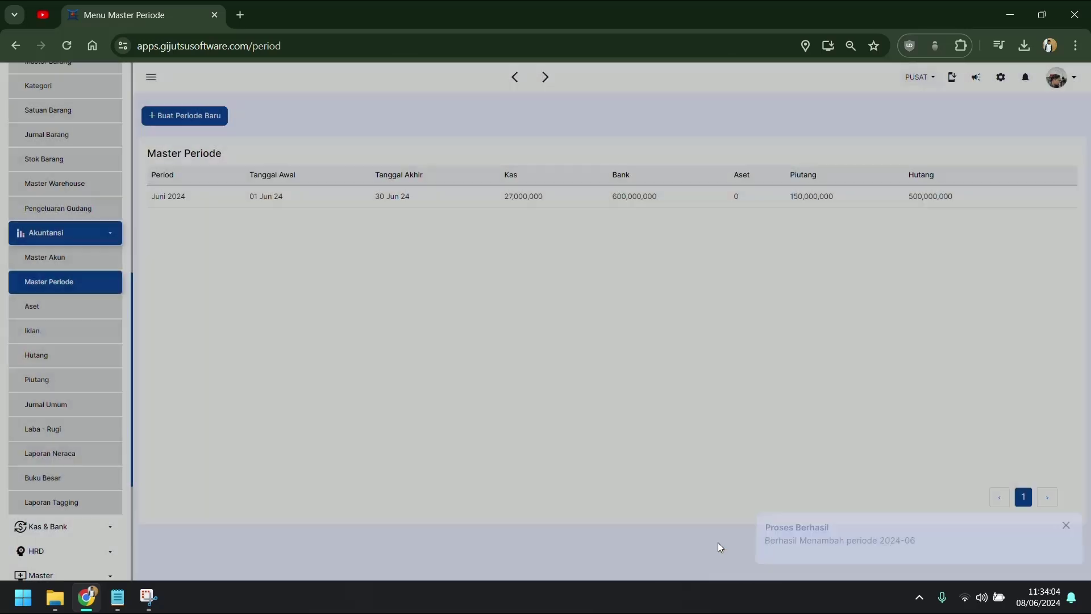
left_click(1066, 525)
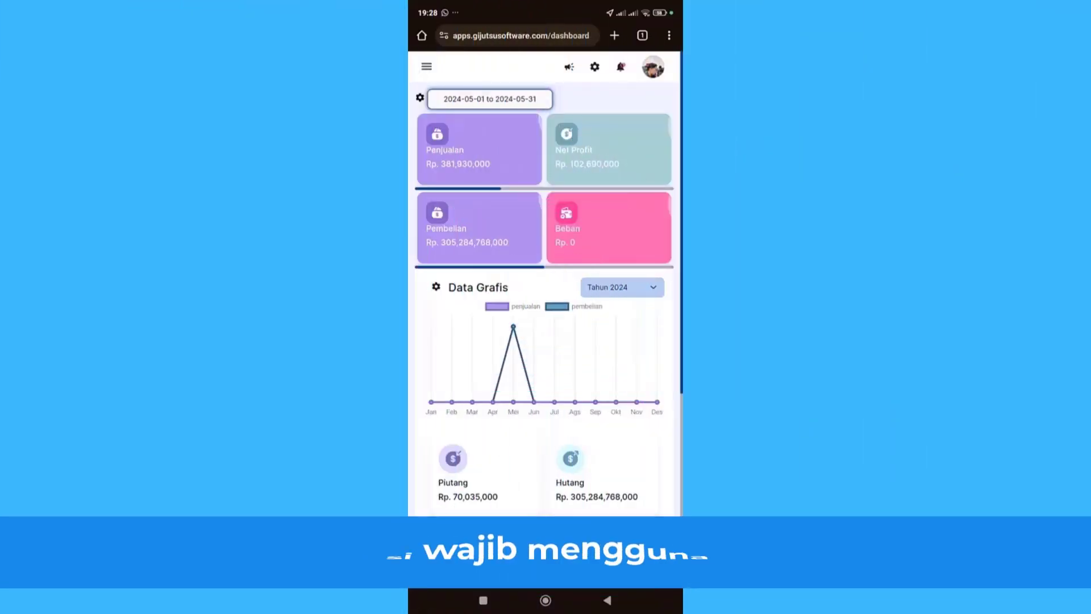
Step: Go to the Lokasi Absen tab of Master Lokasi / Cabang and start a new attendance location
left_click(426, 67)
scroll(476, 284, "down", 5)
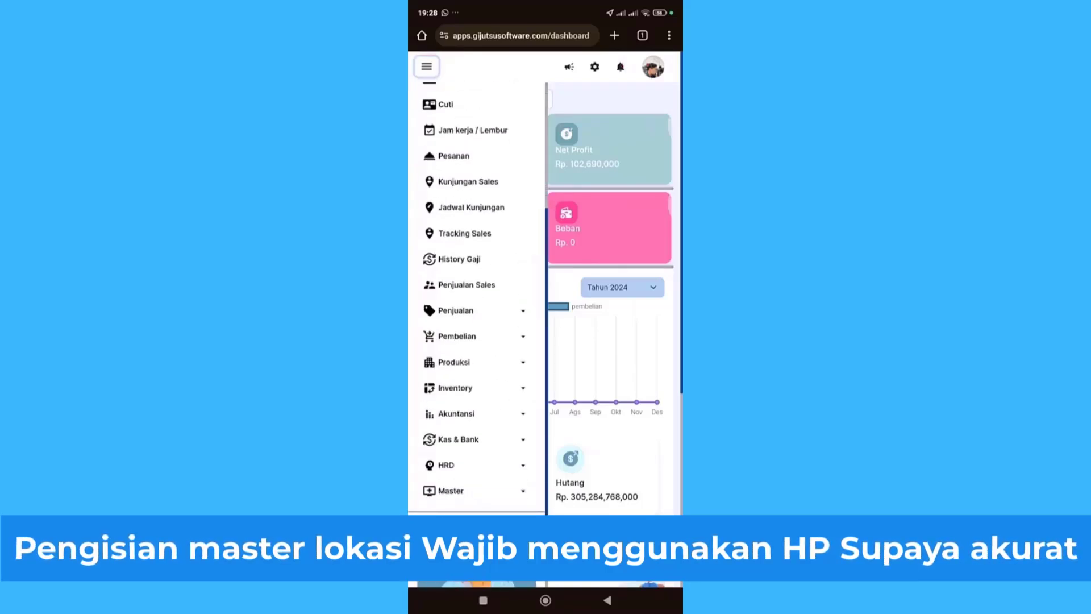
left_click(451, 490)
left_click(476, 514)
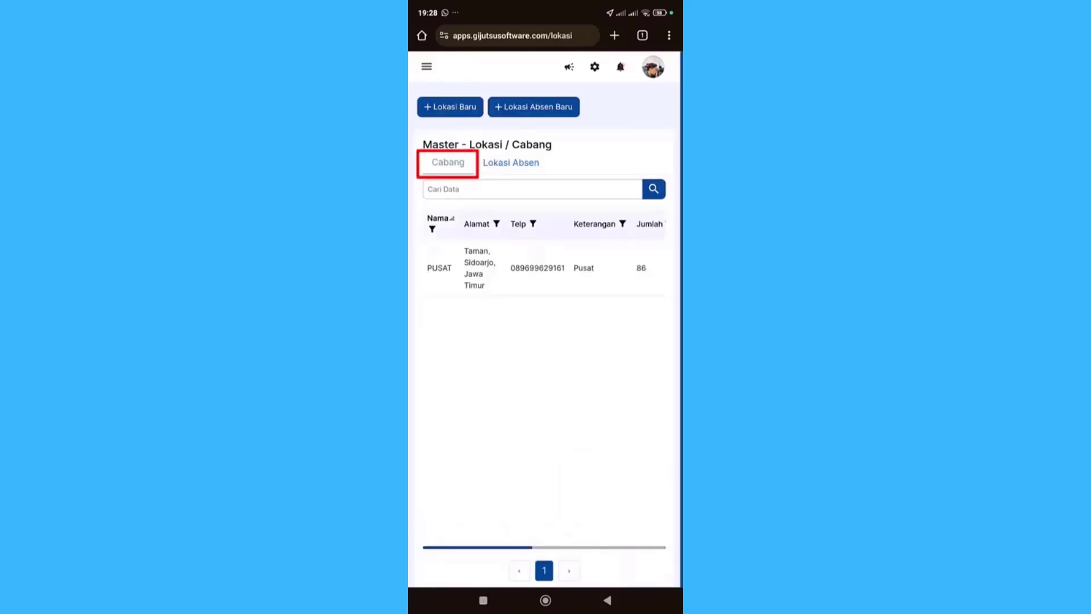
left_click(511, 163)
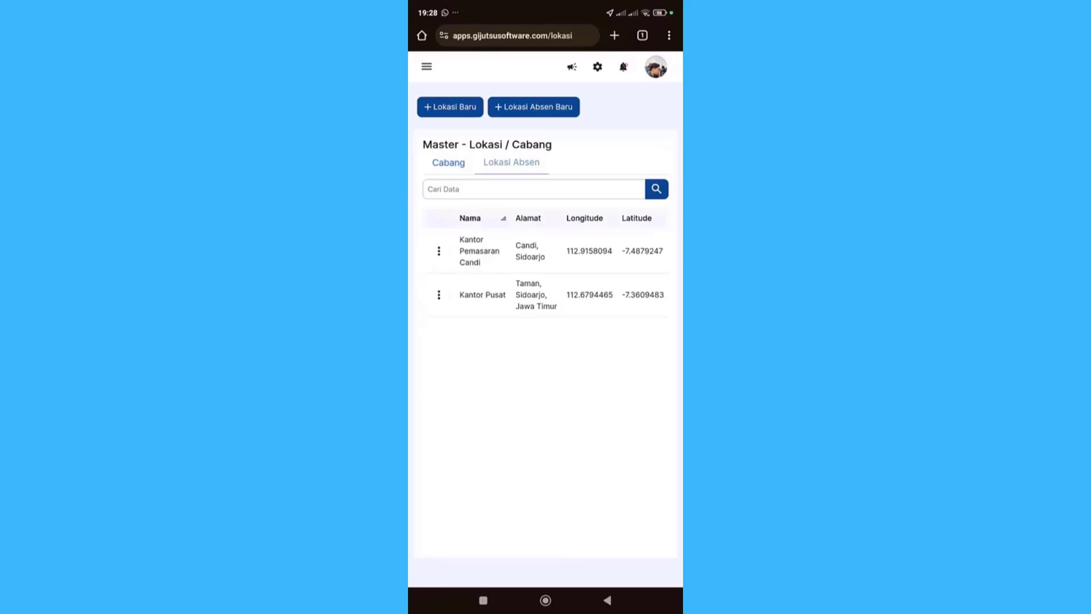
left_click(533, 107)
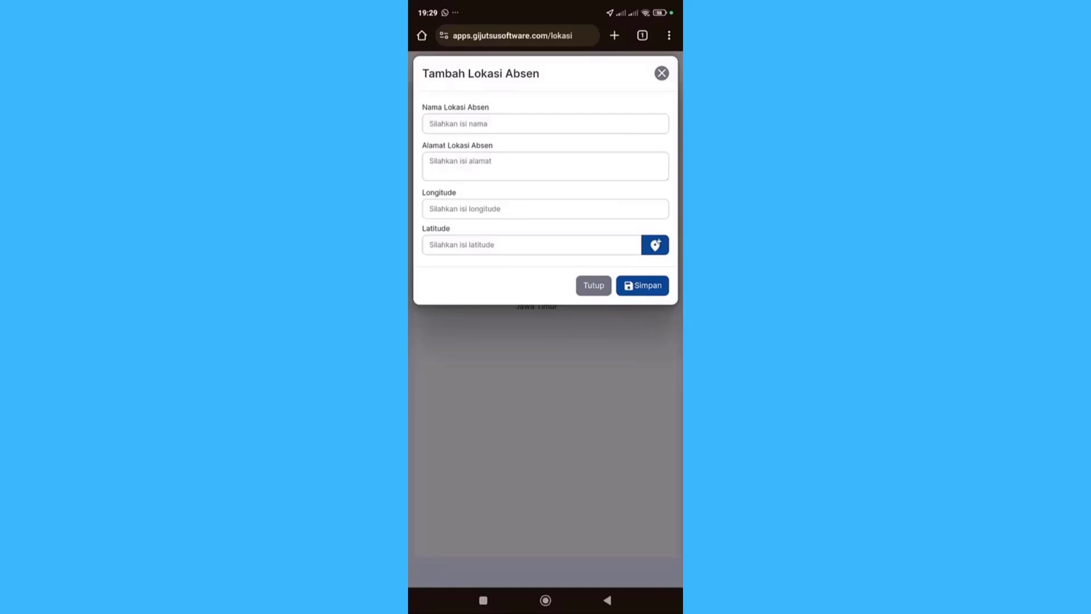
Step: Enter name Kantor Pemasaran Batu, address Batu, the phone's current coordinates, and save
left_click(545, 123)
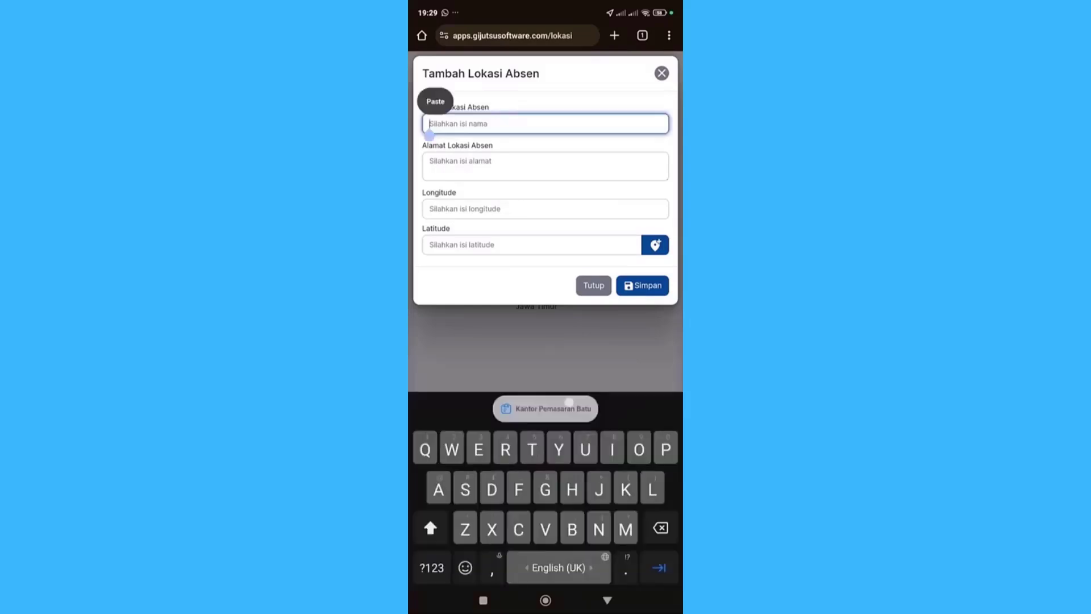
left_click(547, 408)
left_click(552, 163)
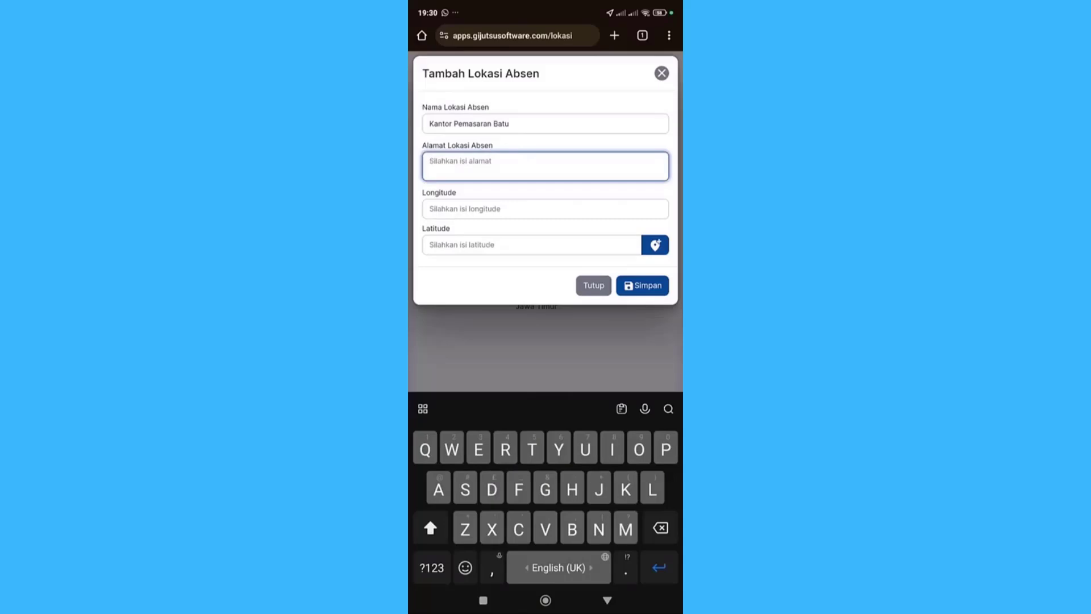
type("Baru")
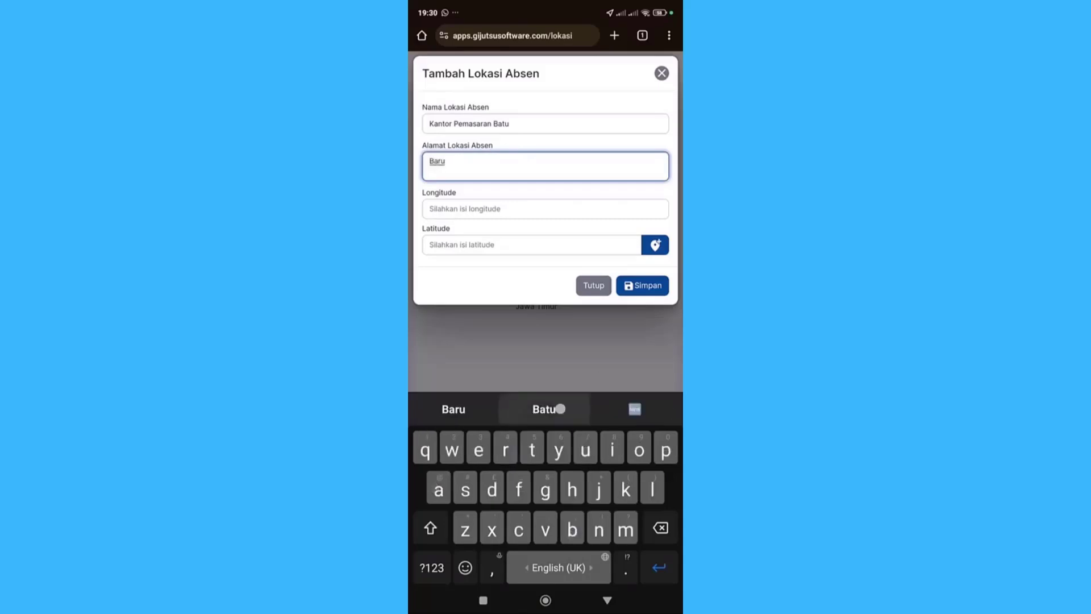
left_click(545, 409)
left_click(545, 209)
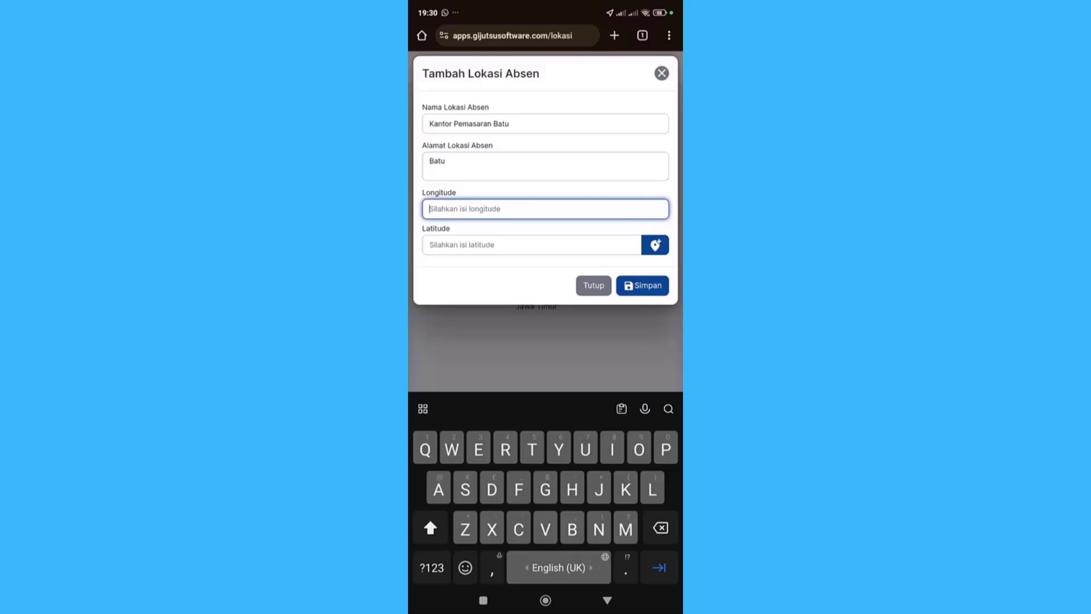
left_click(655, 245)
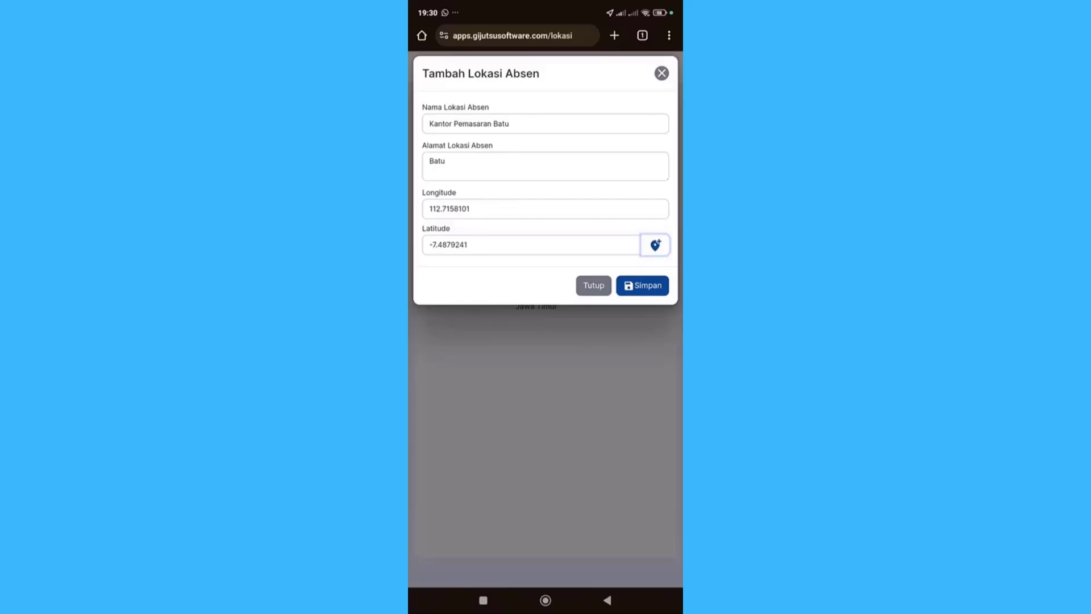
left_click(643, 285)
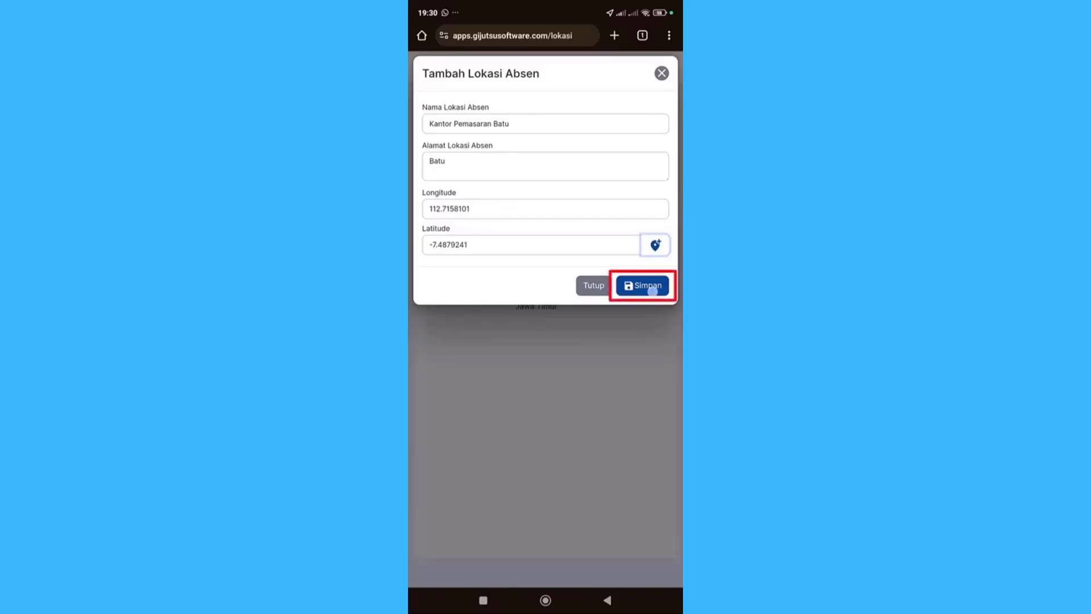
left_click(426, 66)
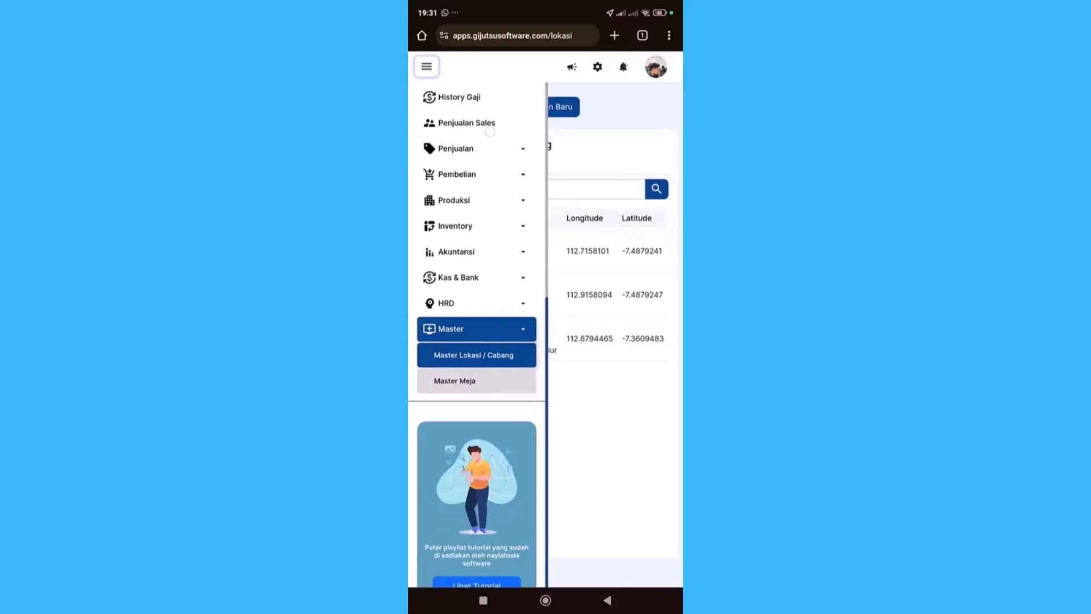
scroll(491, 142, "up", 4)
Step: Open the Absen check-in form and change its location to Kantor Pemasaran Candi, then Kantor Pemasaran Batu
left_click(450, 214)
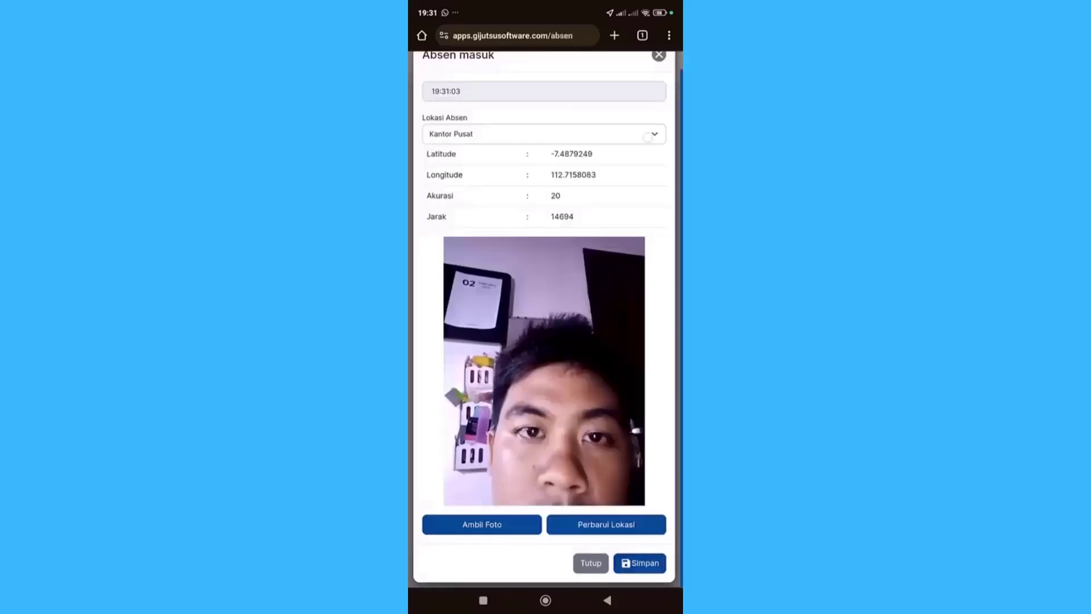
left_click(544, 134)
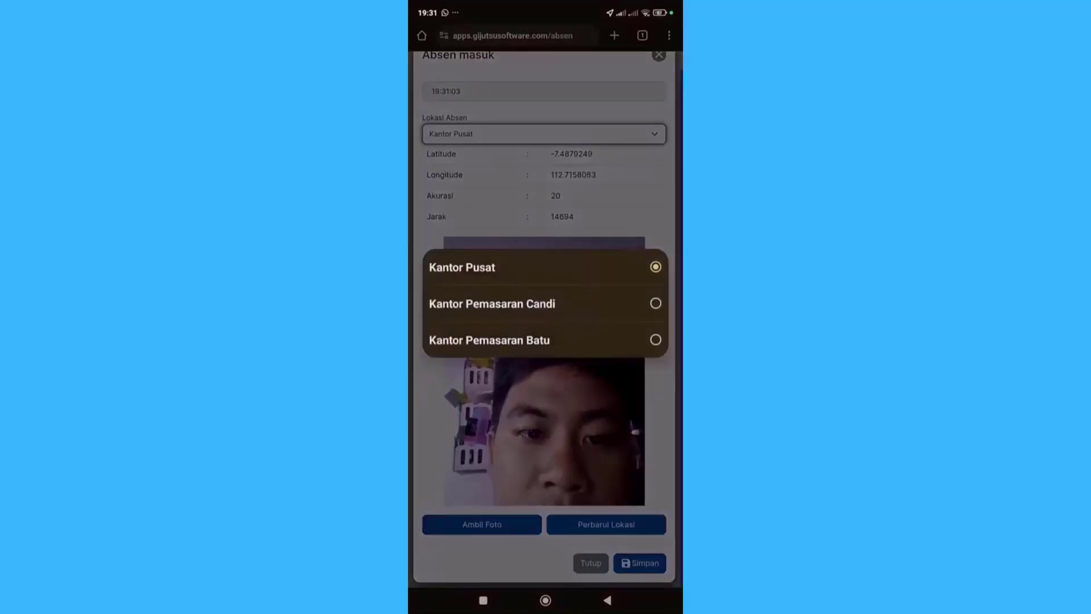
left_click(622, 196)
left_click(544, 134)
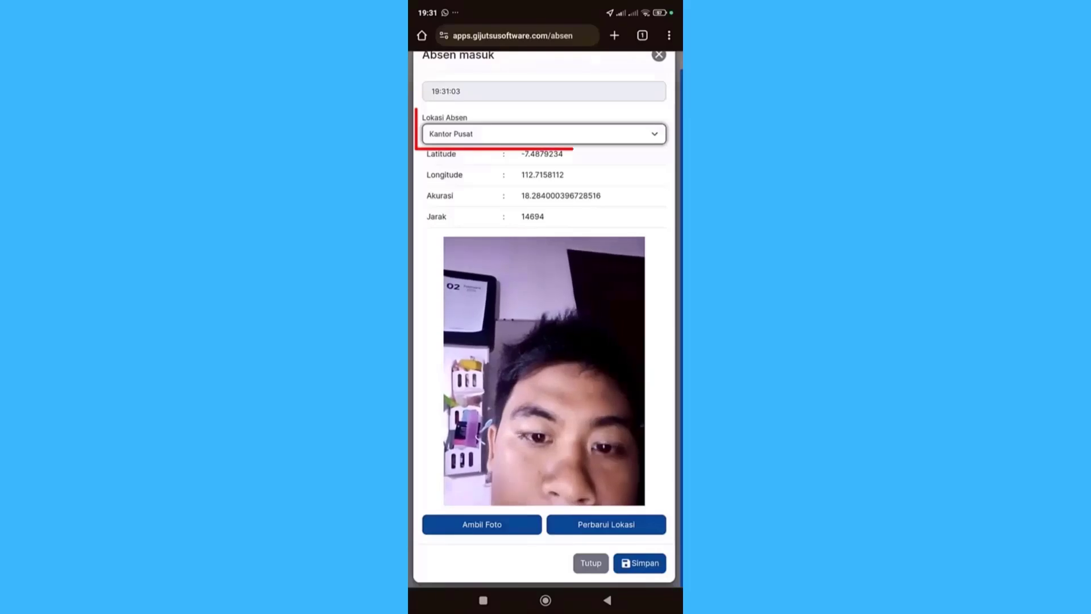
left_click(492, 304)
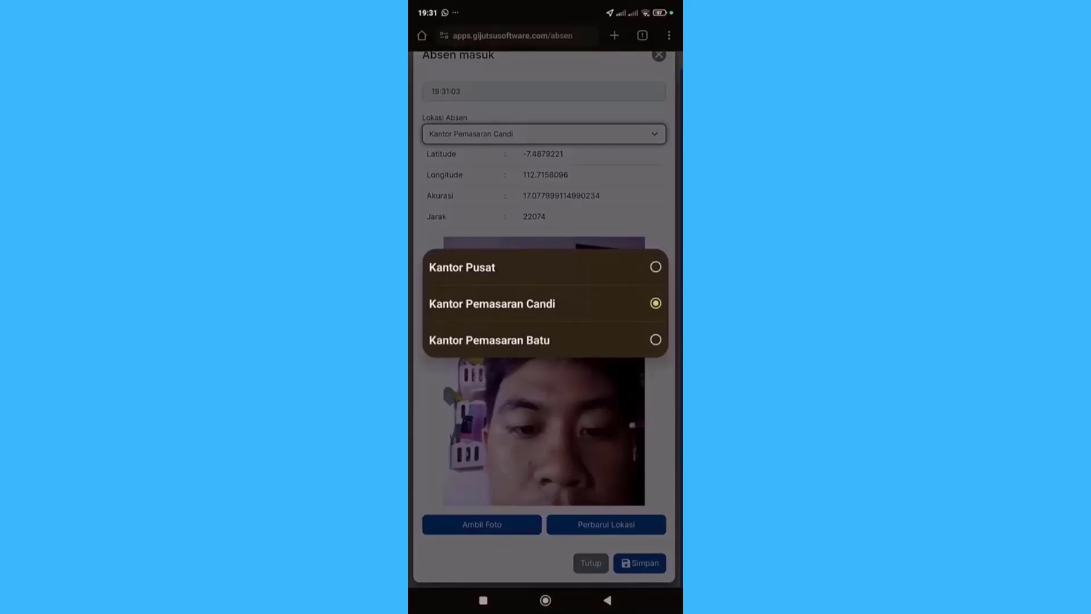
left_click(595, 340)
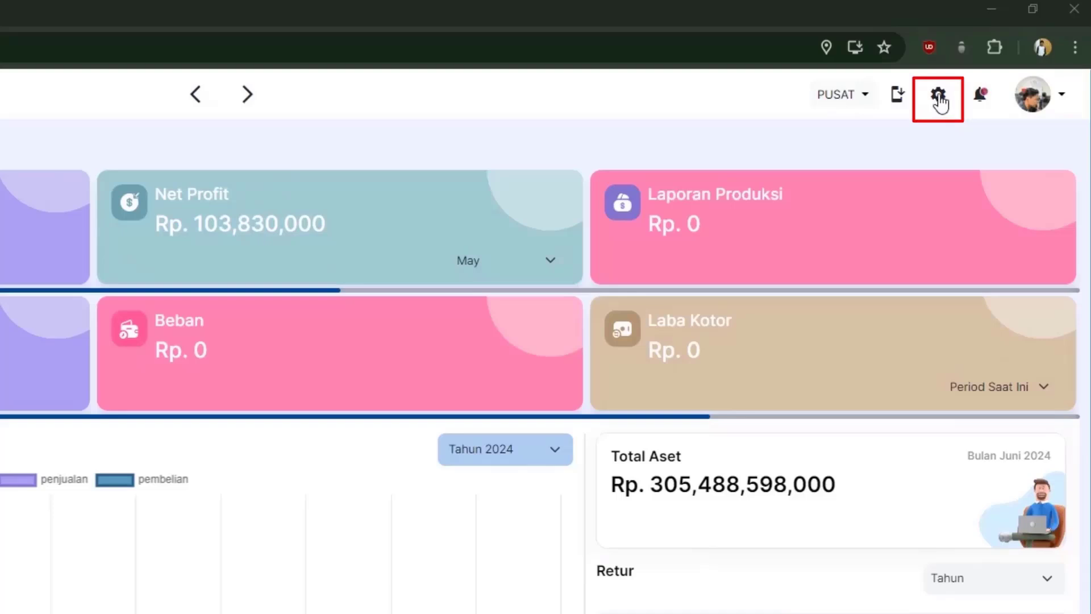
Step: Switch Live Tracking Karyawan to On in the HRD settings, then view the Tracking Sales list
left_click(945, 104)
left_click(239, 332)
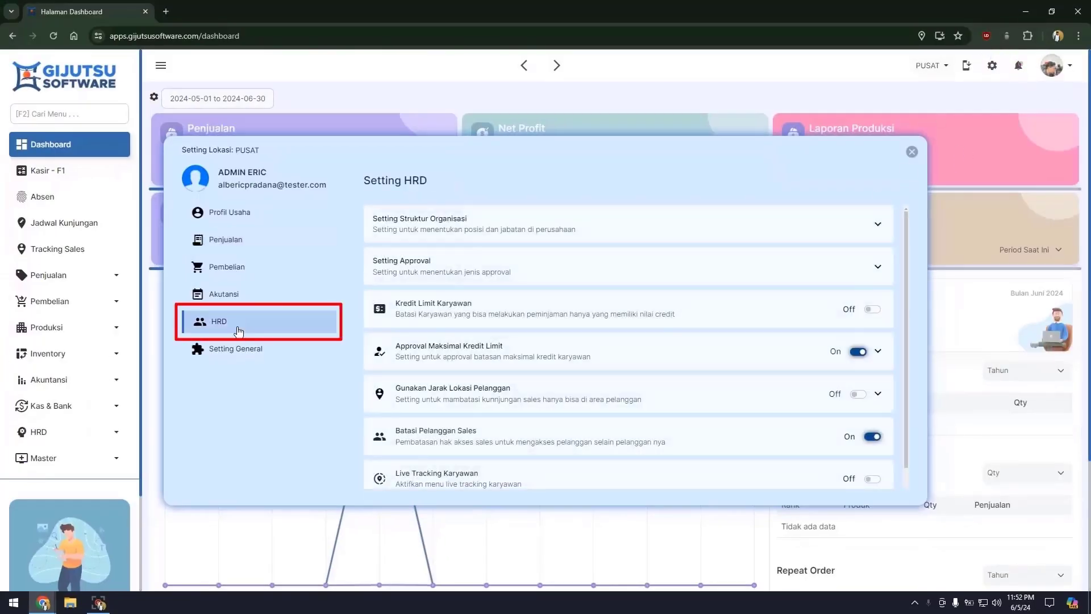
scroll(639, 367, "down", 1)
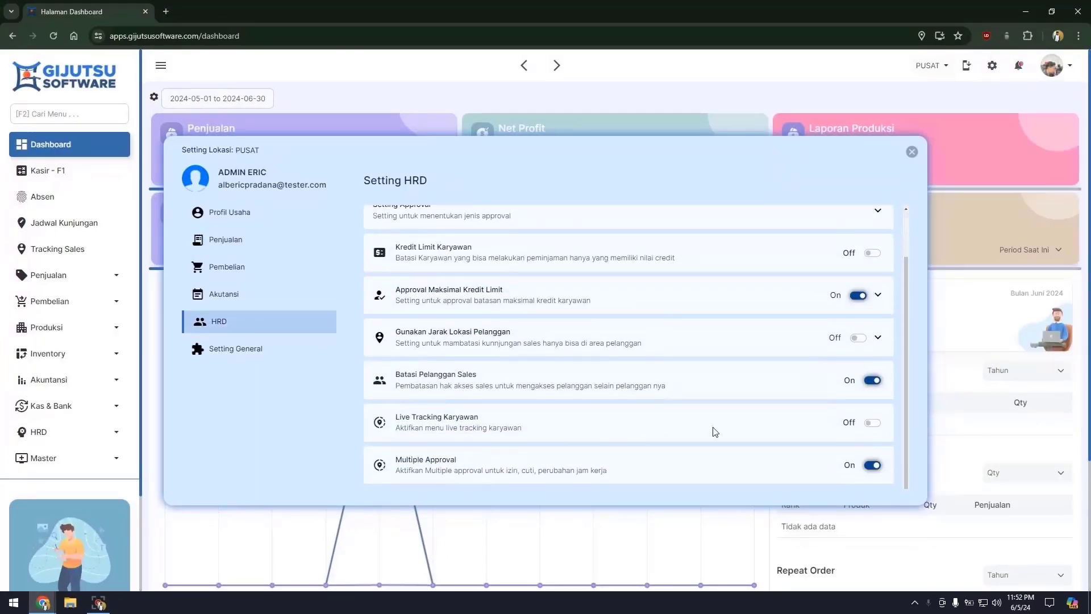
left_click(873, 424)
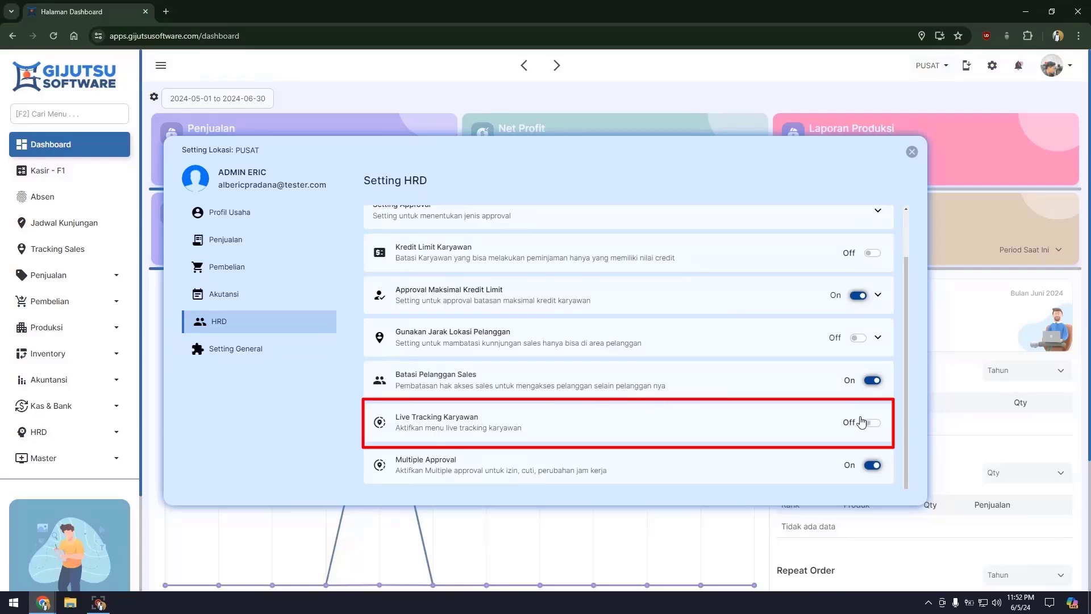
left_click(912, 152)
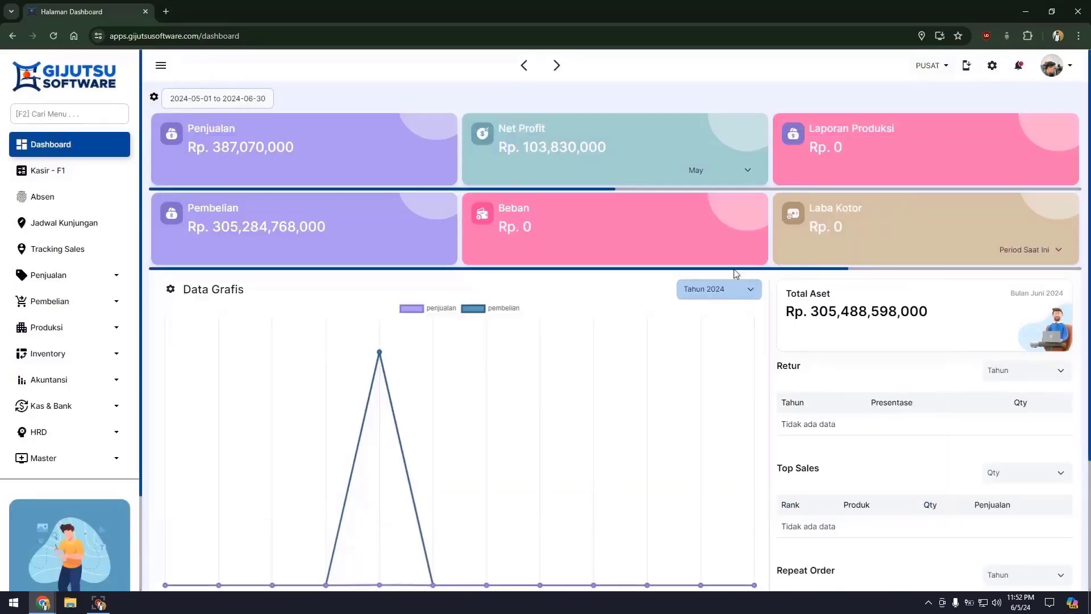
left_click(95, 251)
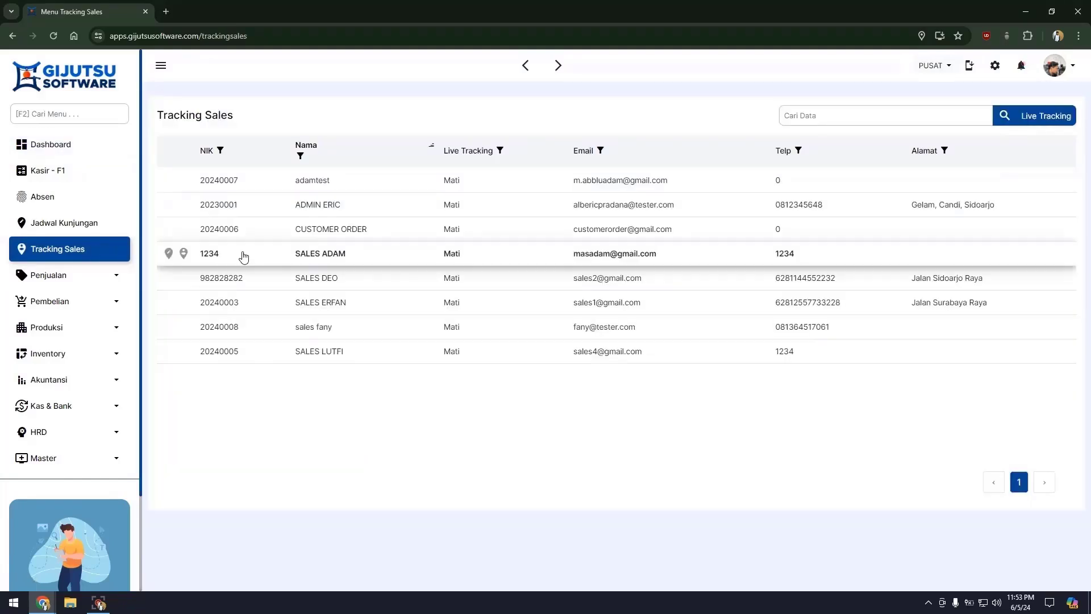
Step: Set SALES DEO's live tracking to Aktif on the 2024-06-05 login device and save
mouse_move(241, 277)
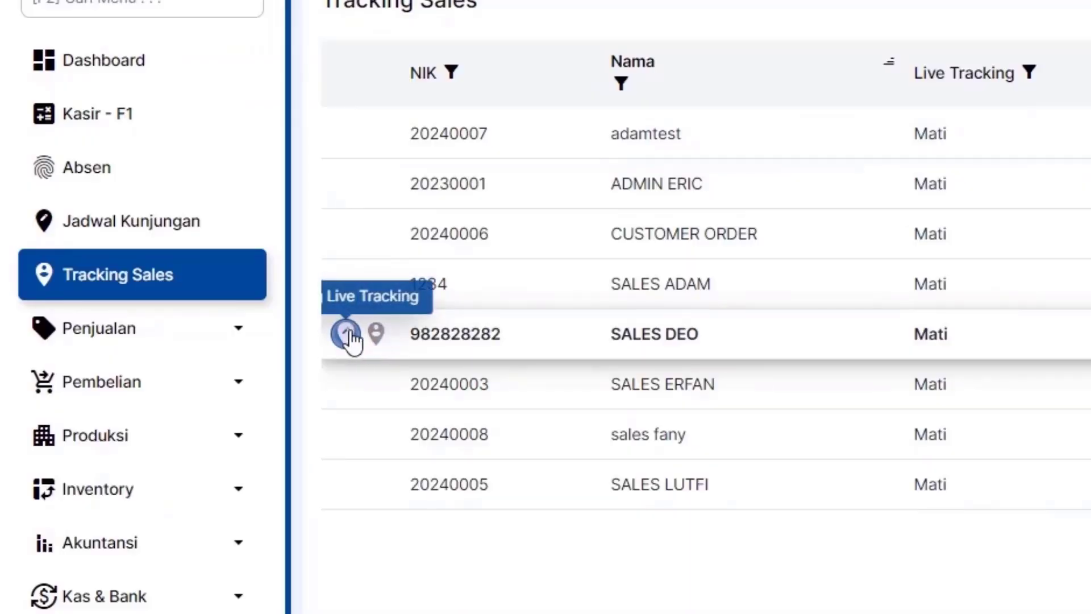
left_click(346, 334)
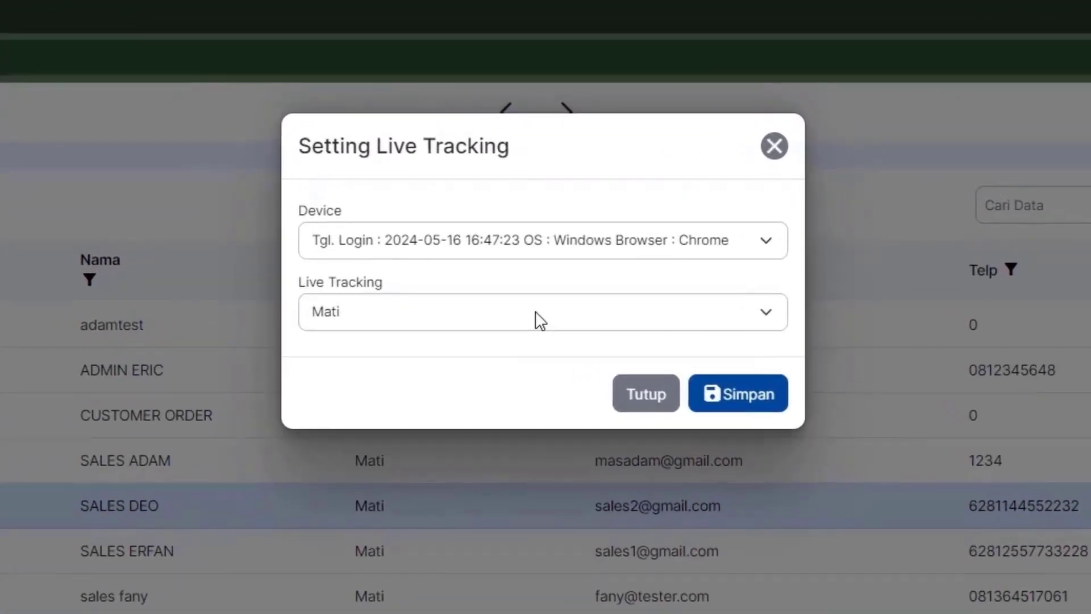
left_click(540, 320)
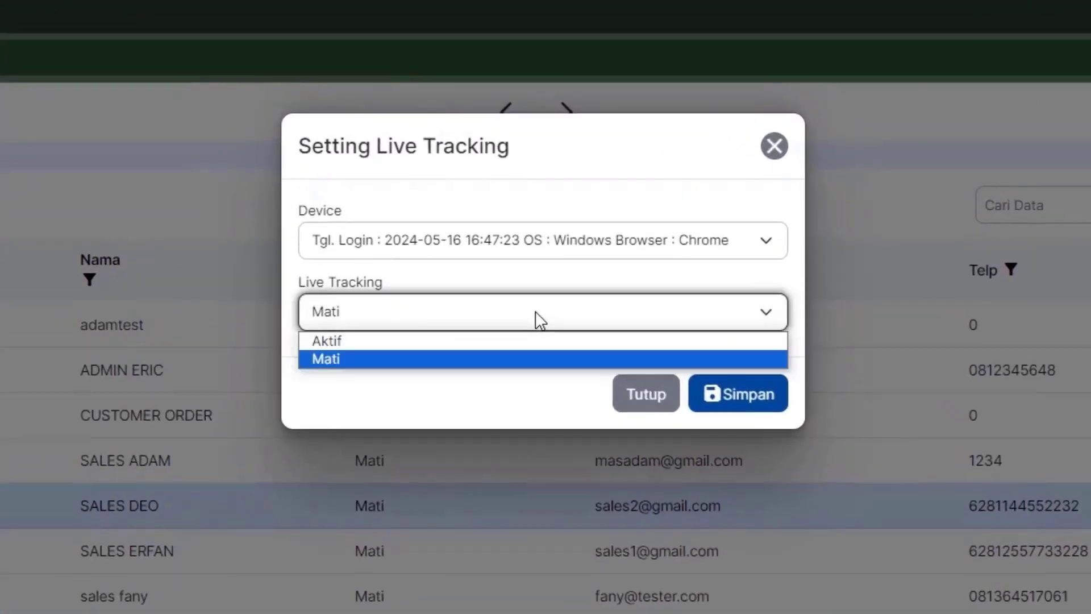
left_click(492, 341)
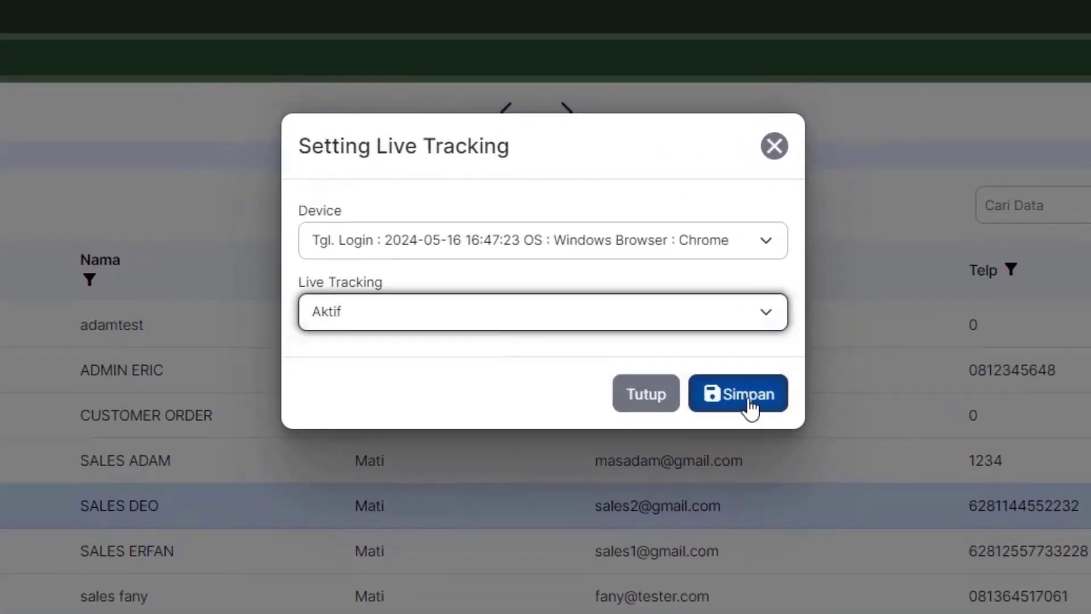
left_click(747, 245)
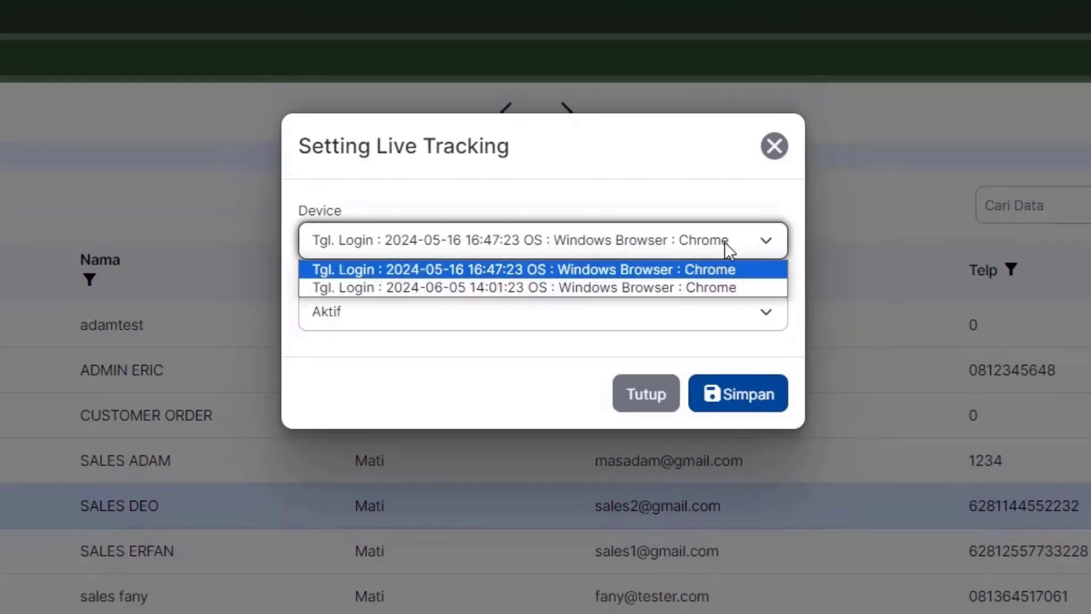
left_click(675, 287)
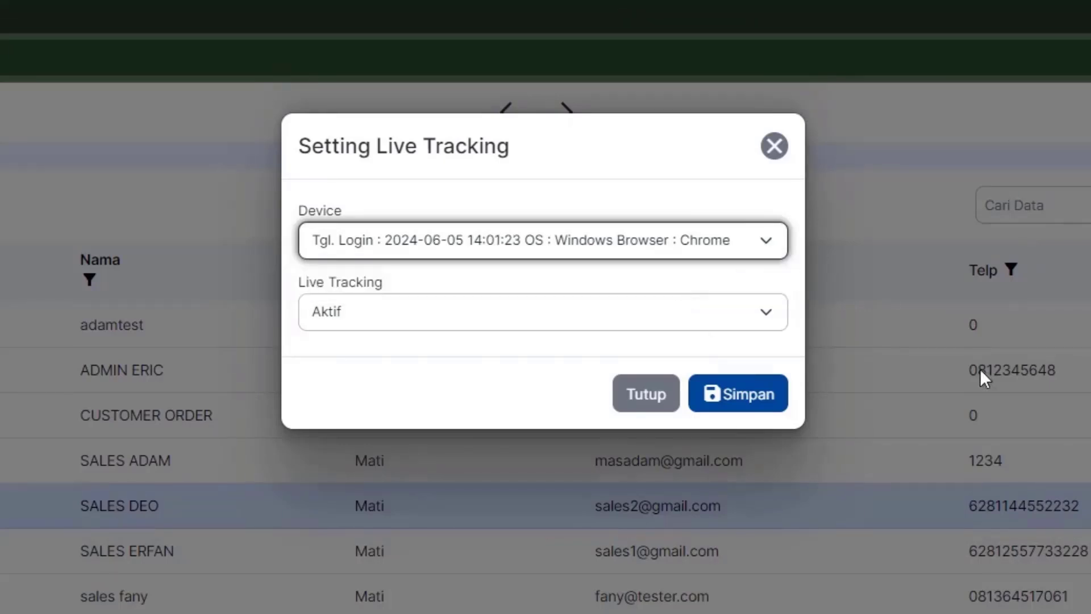
left_click(771, 397)
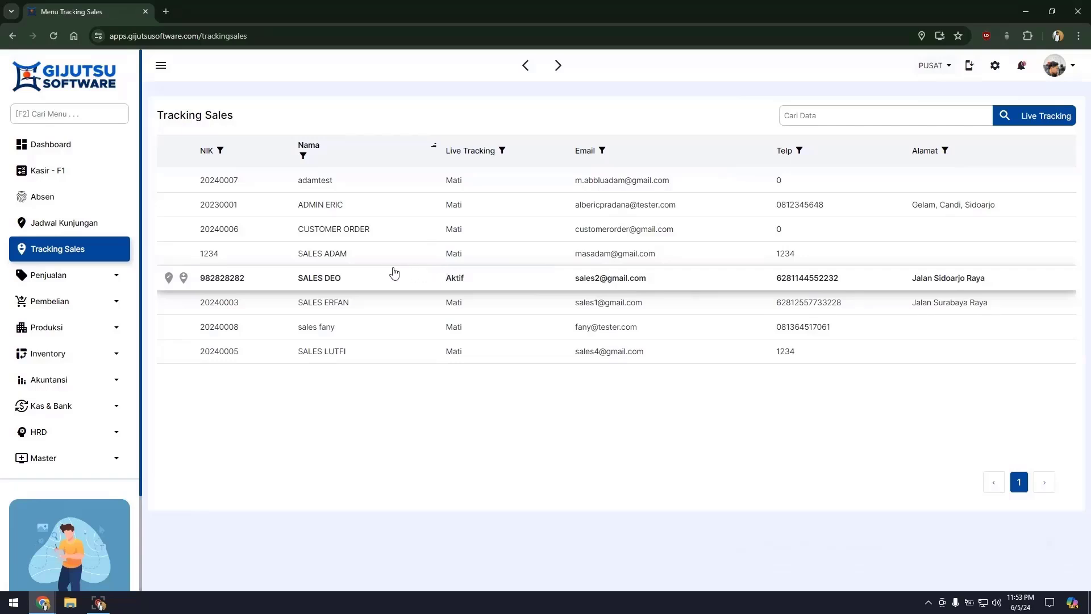
left_click(346, 280)
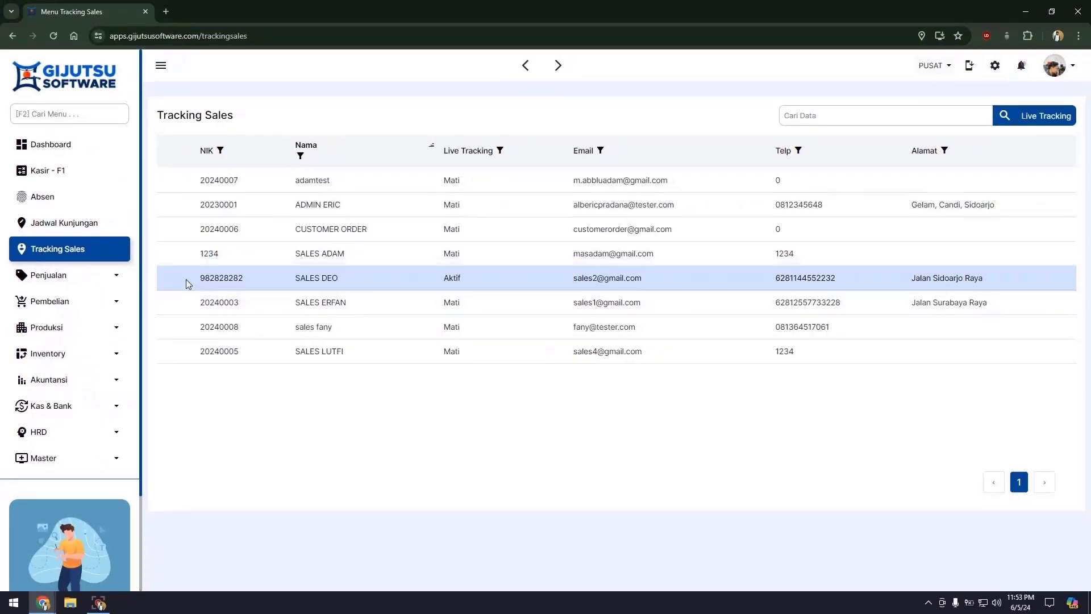
Step: Check the salesperson's history map marker visit times, then view the Live Tracking map
left_click(183, 278)
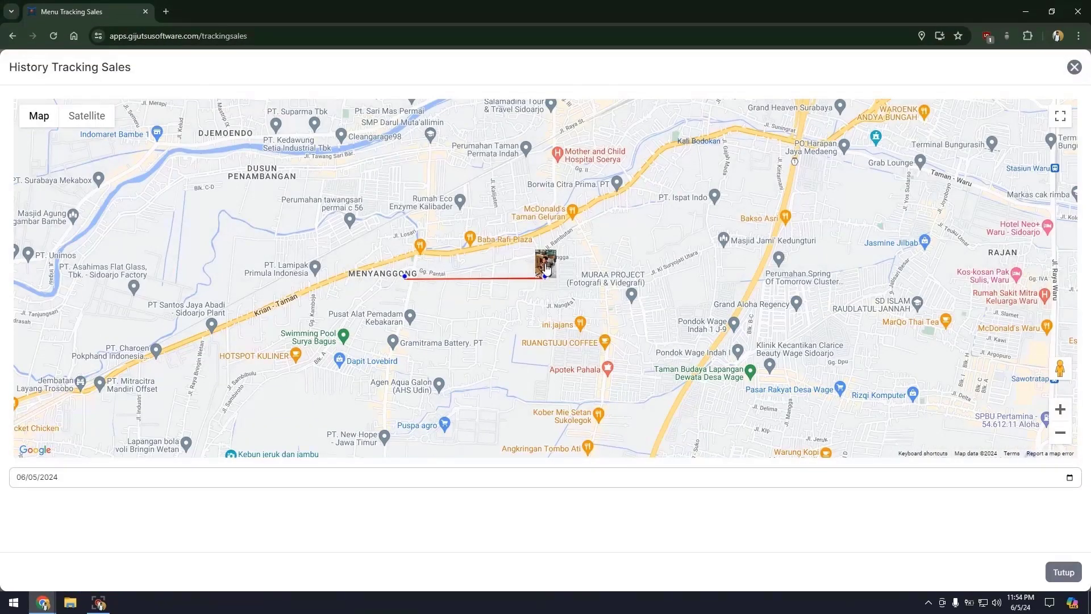
left_click(546, 266)
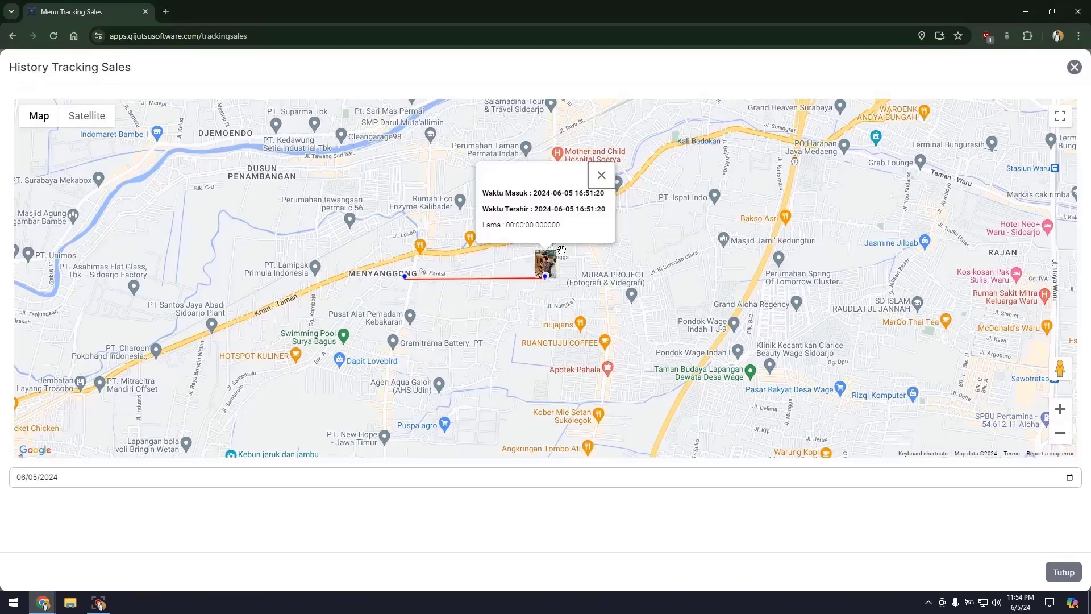
left_click(601, 175)
left_click(1074, 68)
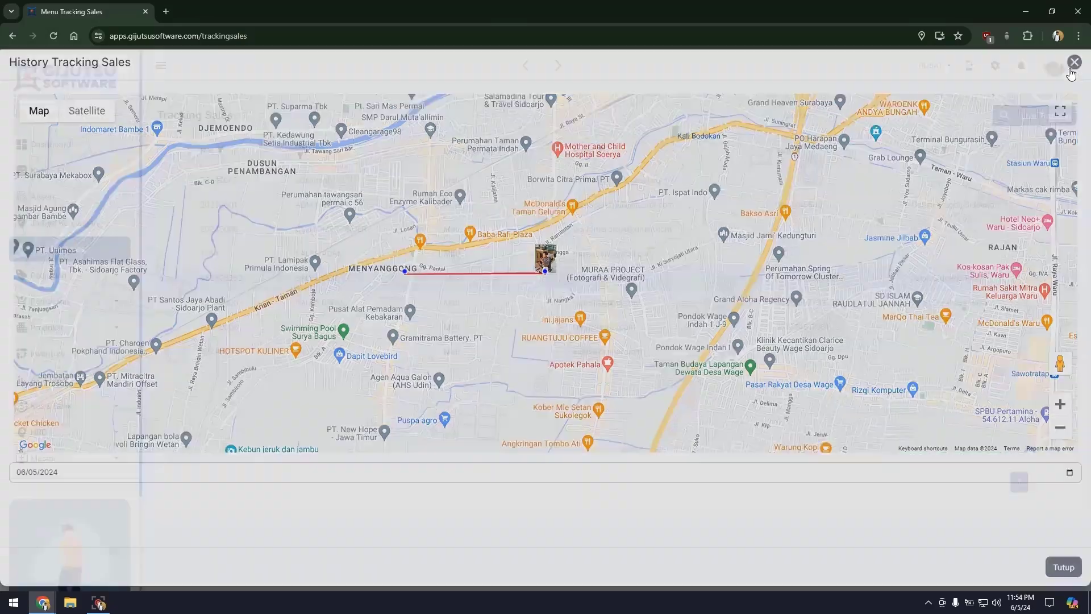
left_click(1039, 115)
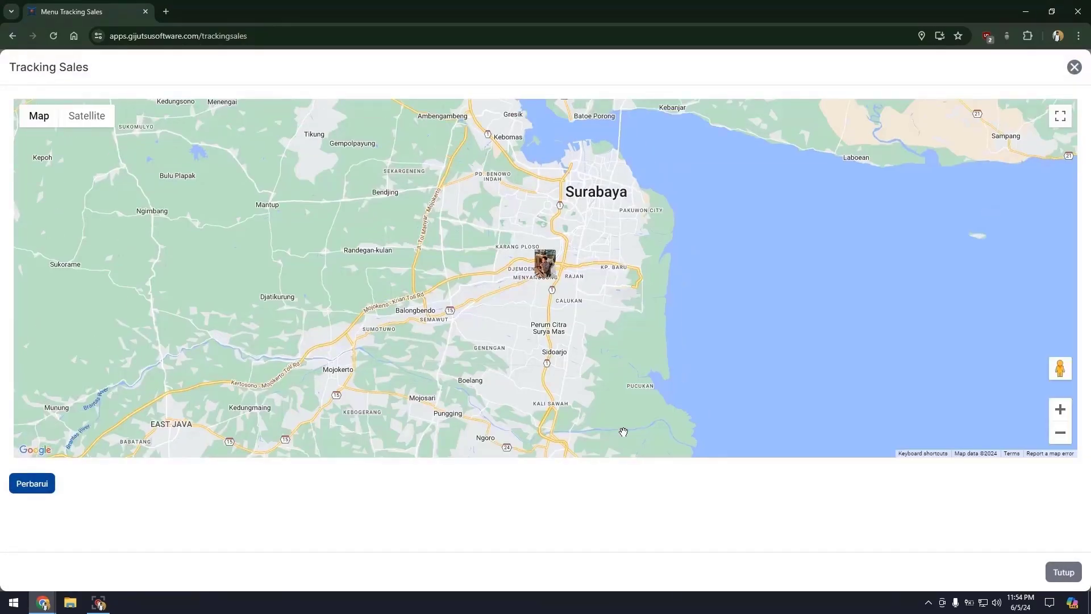
scroll(545, 258, "up", 5)
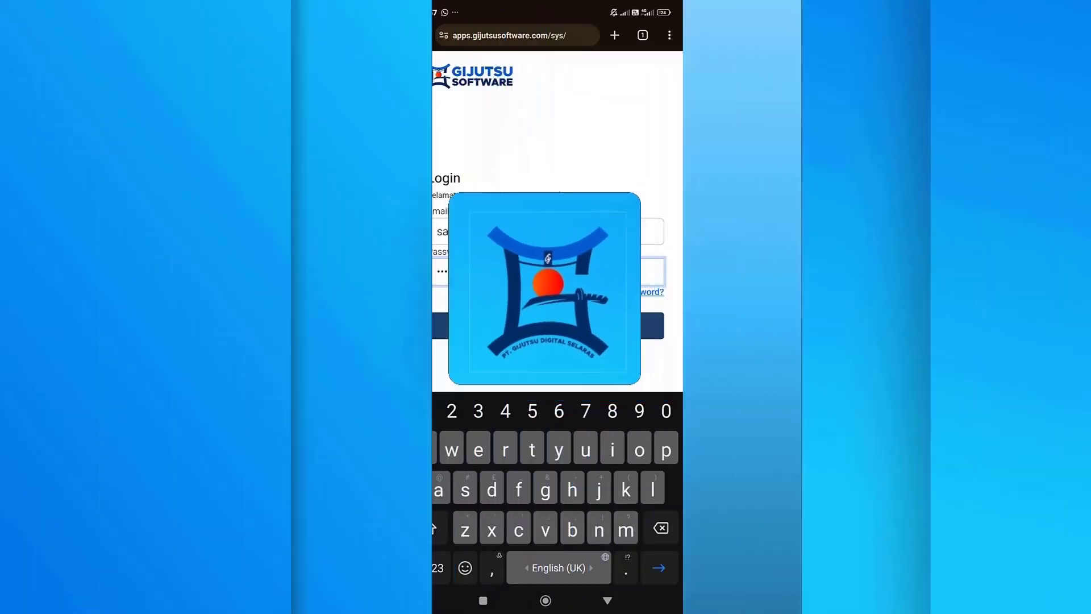
Step: Log in on the phone, allow device location, and go to Kunjungan Sales
key("Return")
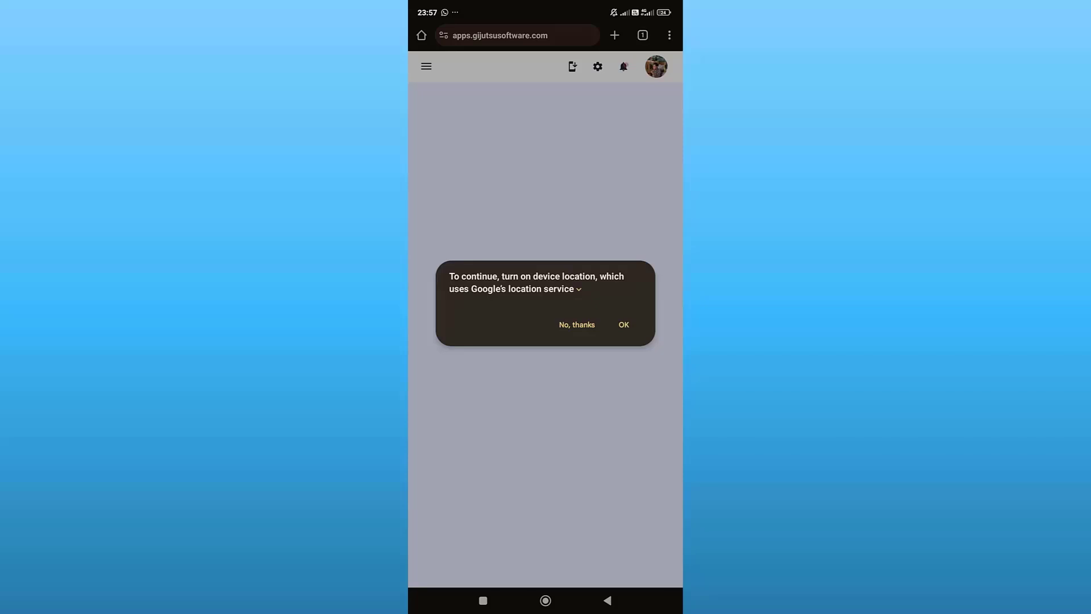
left_click(623, 324)
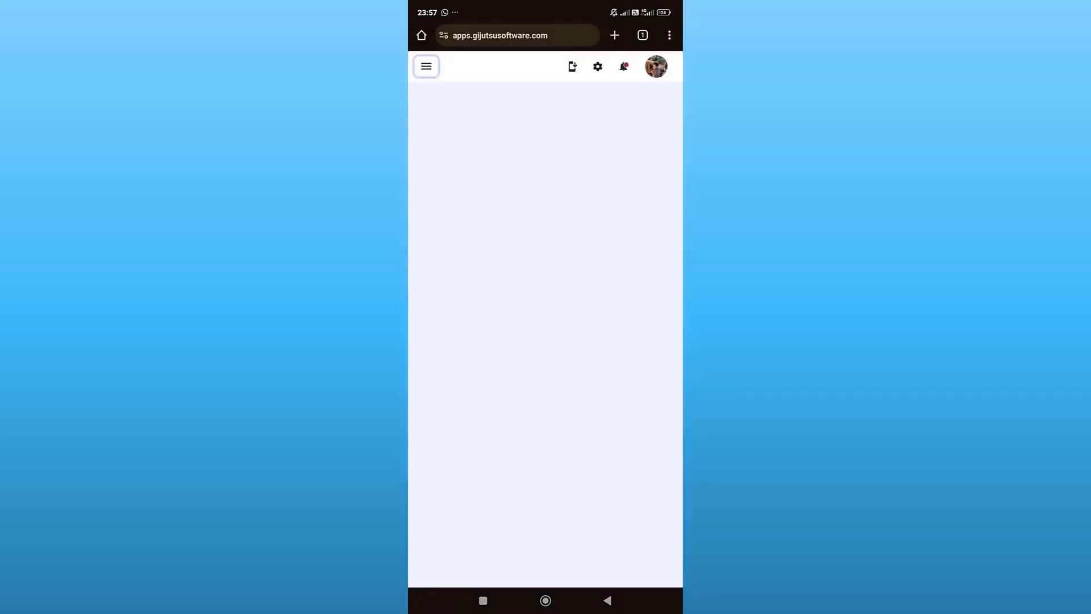
left_click(426, 66)
left_click(460, 200)
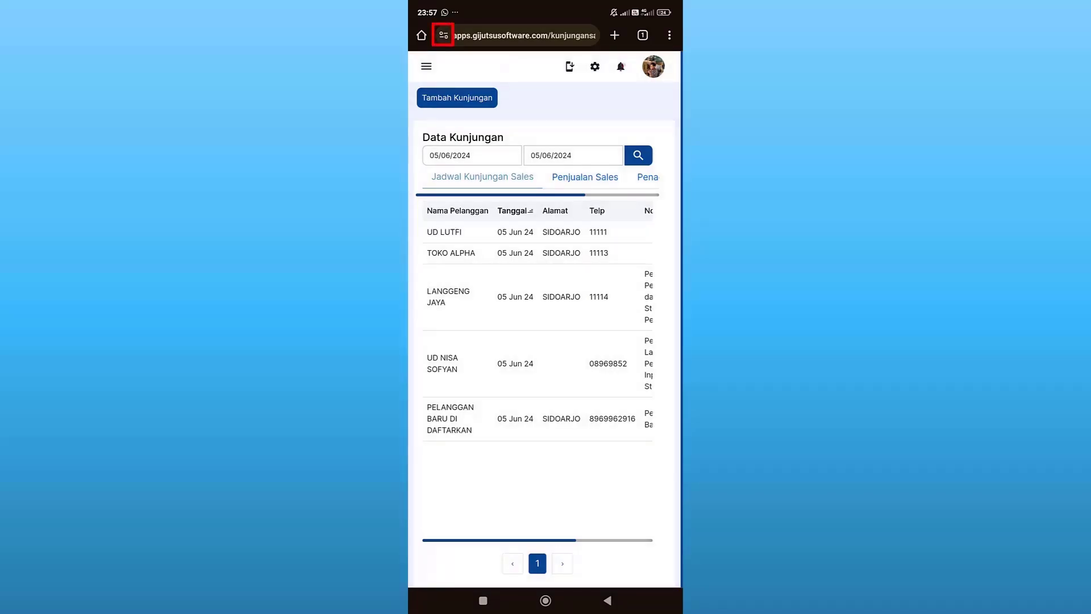
Step: Check the site's location permission and the phone's quick-settings Location, then return to the visits page
left_click(444, 35)
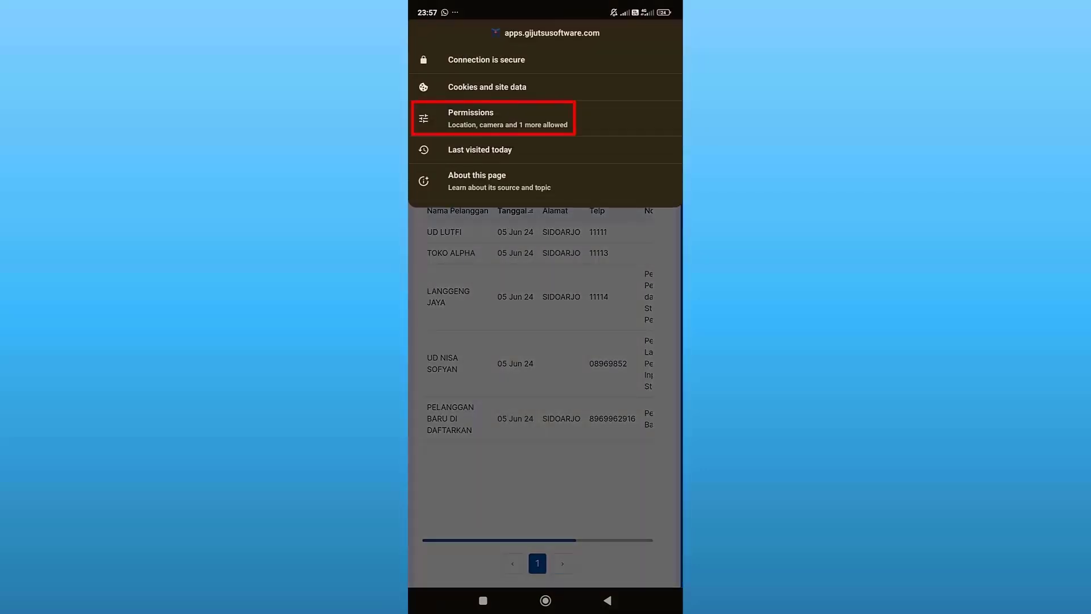
left_click(530, 113)
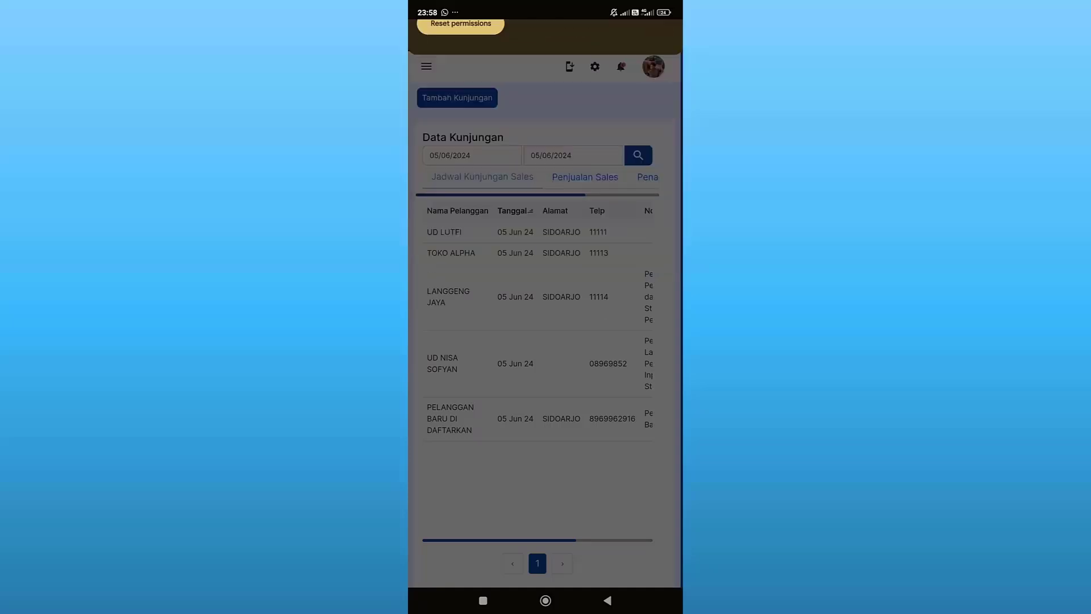
left_click_drag(654, 6, 654, 284)
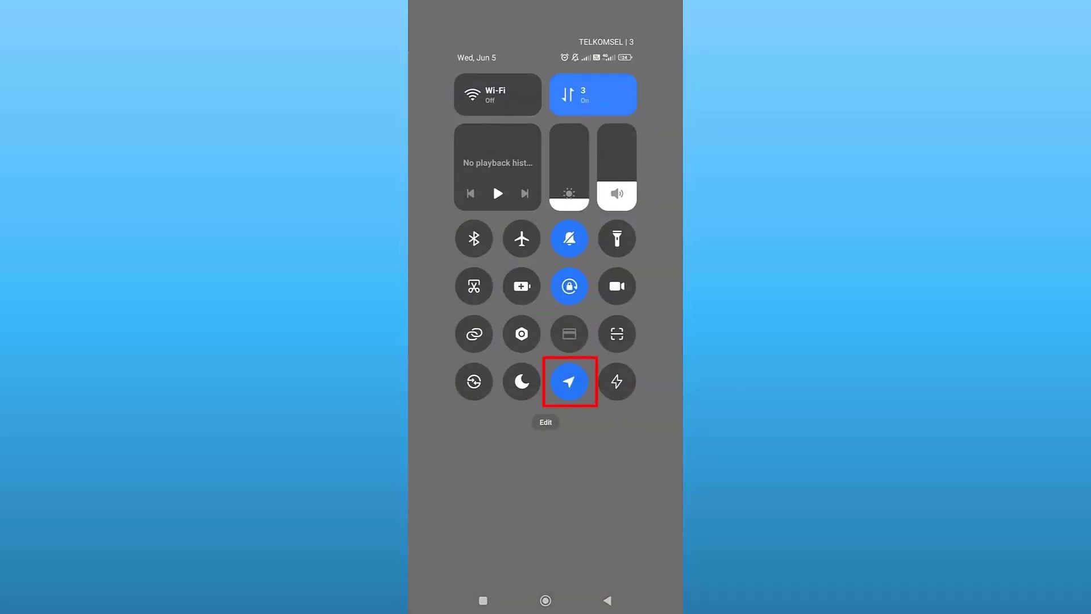
left_click(635, 408)
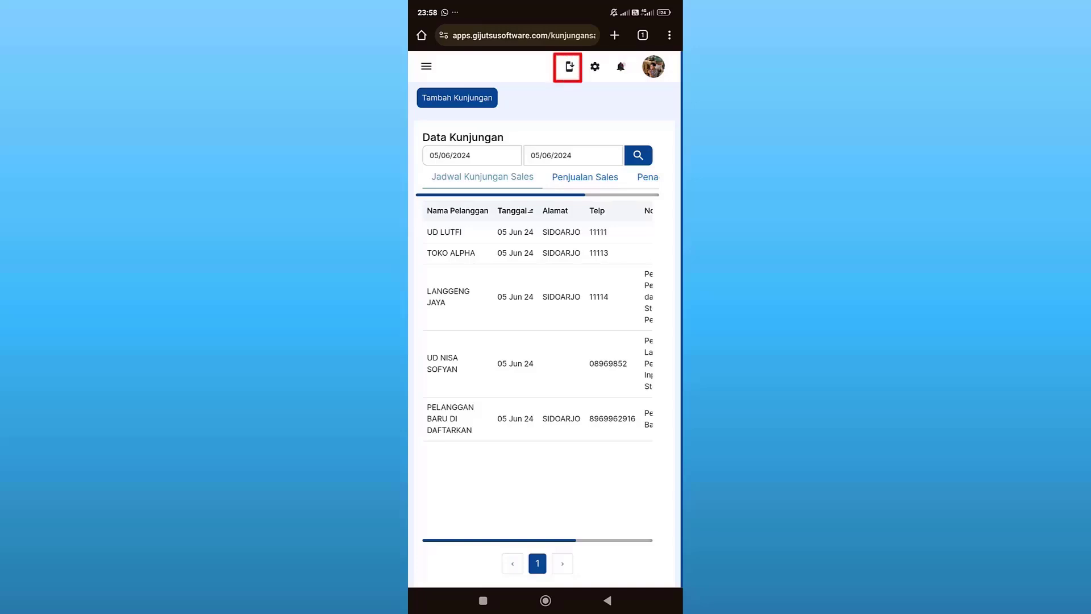
Step: Install Gijutsu Software as a home-screen app and launch it to the sales visits page
left_click(569, 67)
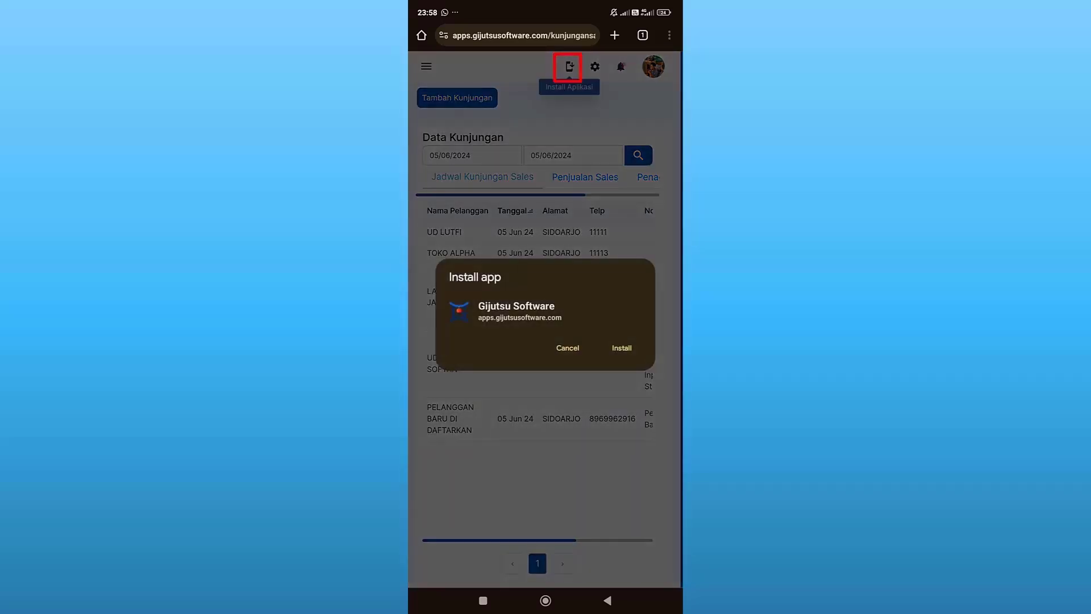
left_click(621, 348)
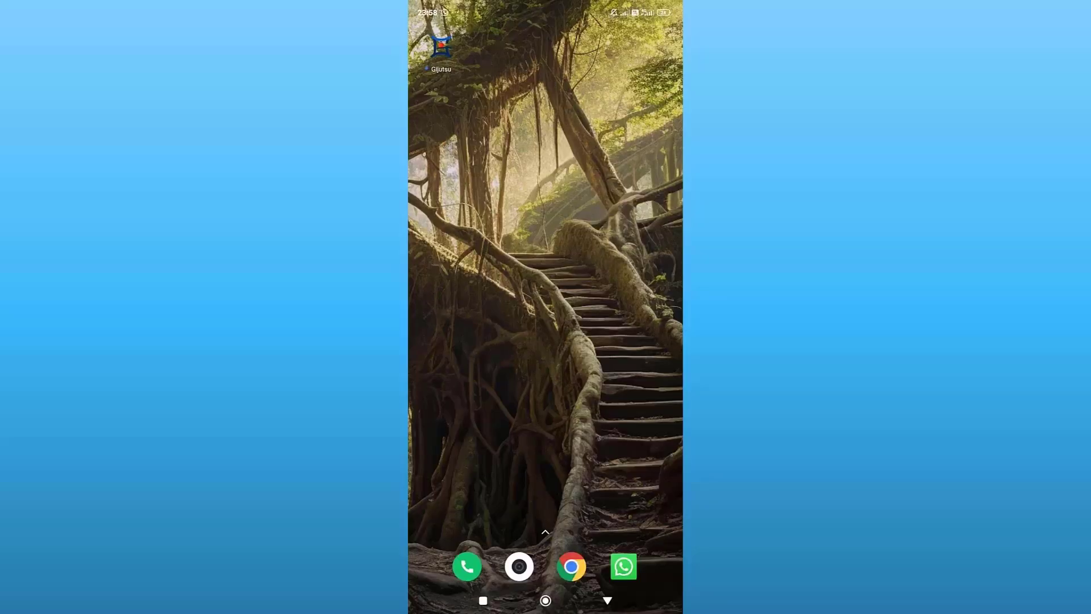
left_click(441, 48)
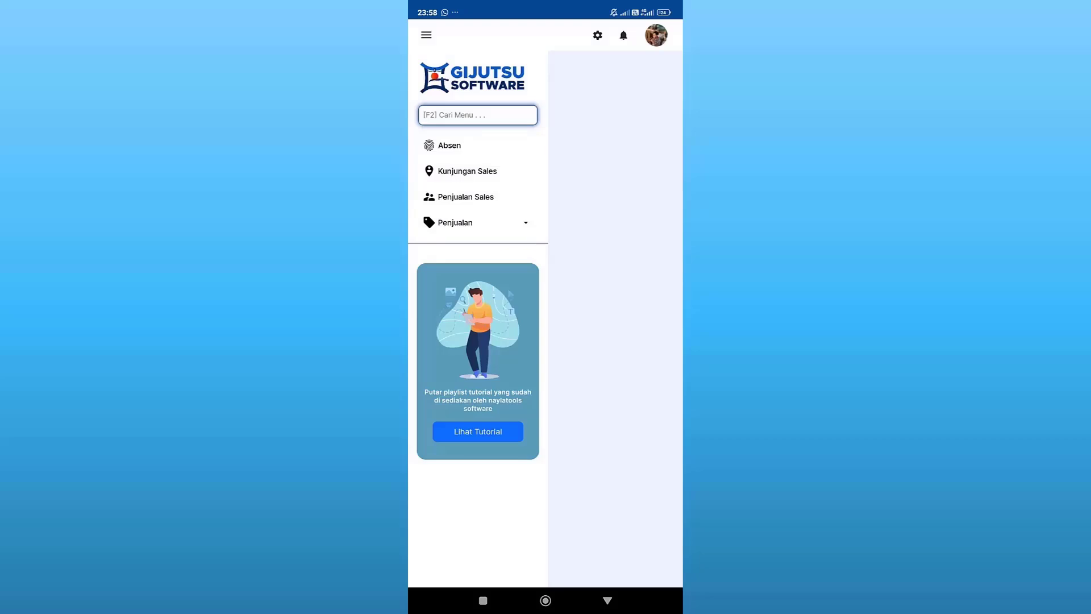
left_click(497, 165)
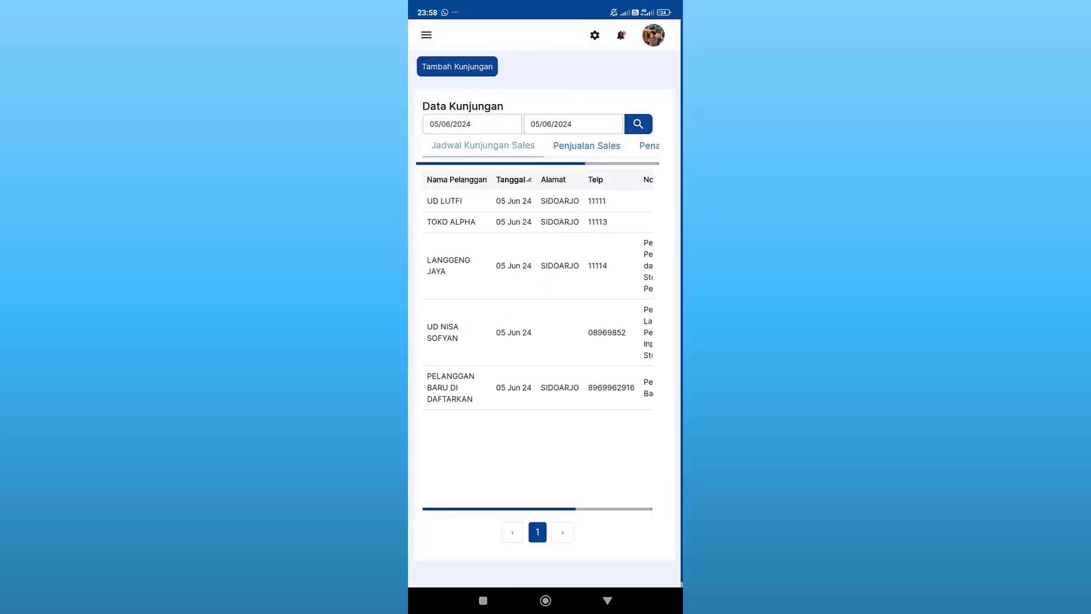
Step: From the app icon's Site settings, leave the Location permission set to Allowed
left_click(546, 600)
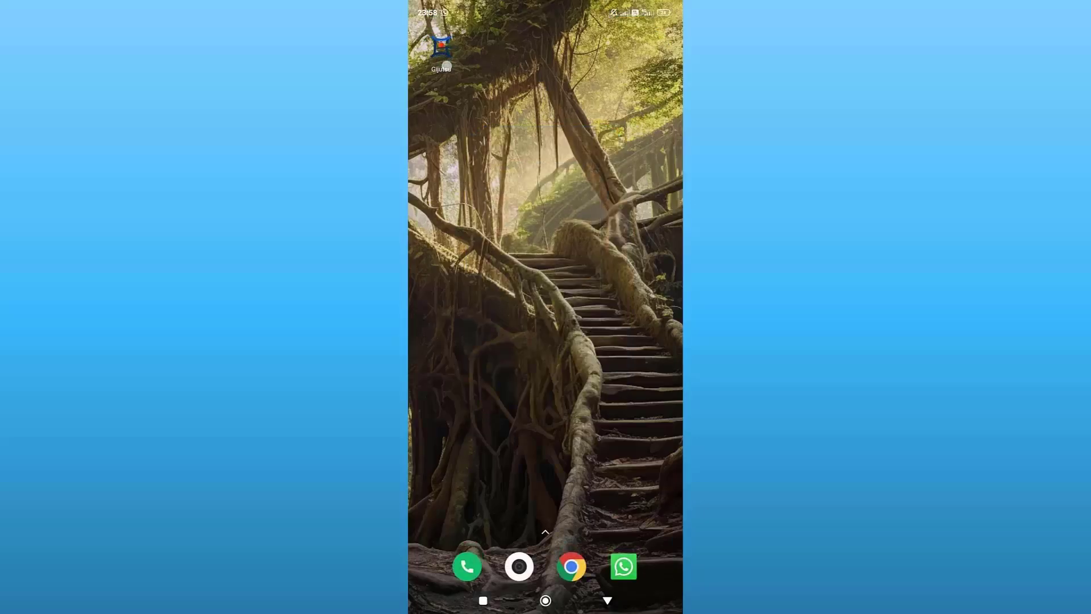
left_click(446, 66)
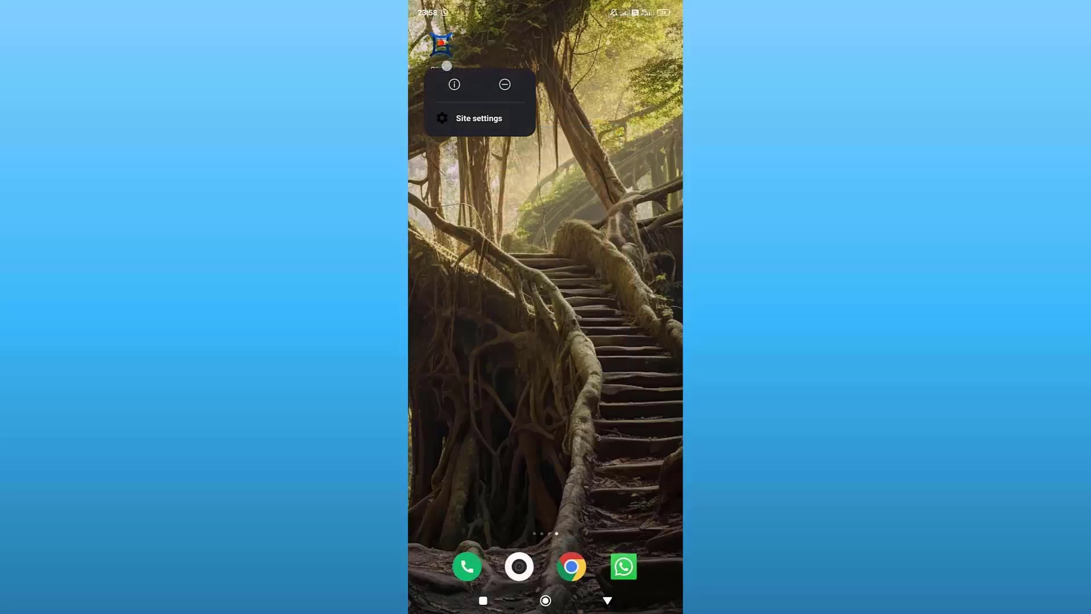
left_click(500, 117)
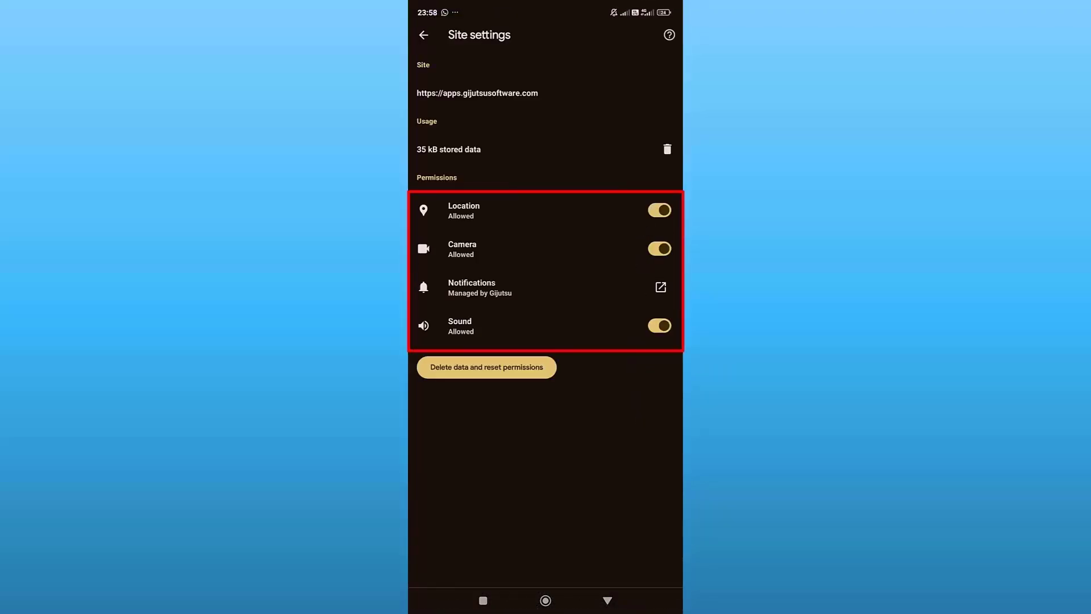
left_click(659, 210)
left_click(659, 210)
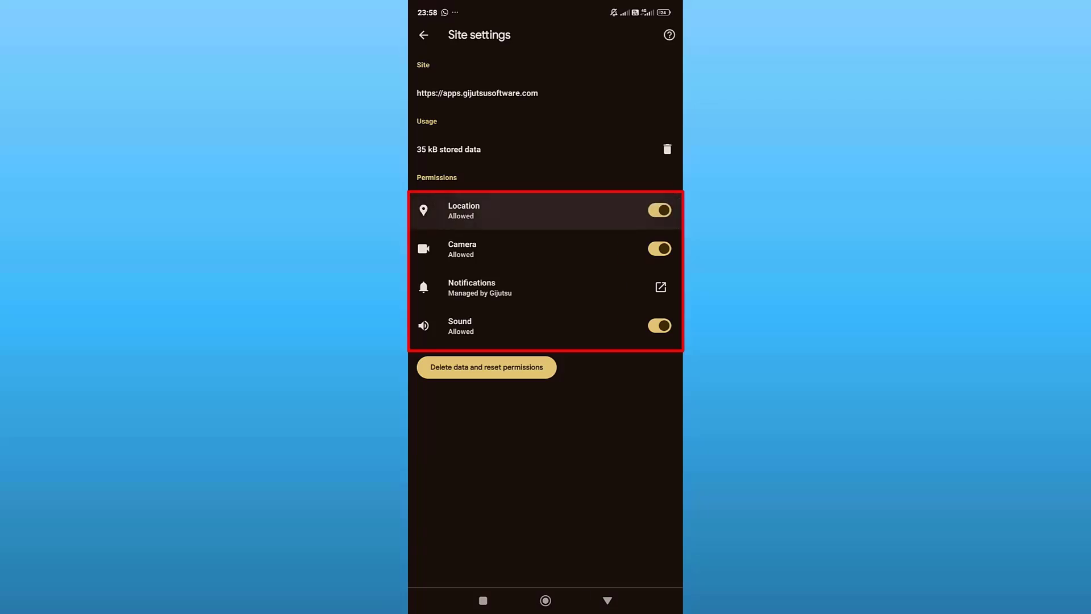
left_click(660, 210)
left_click(659, 210)
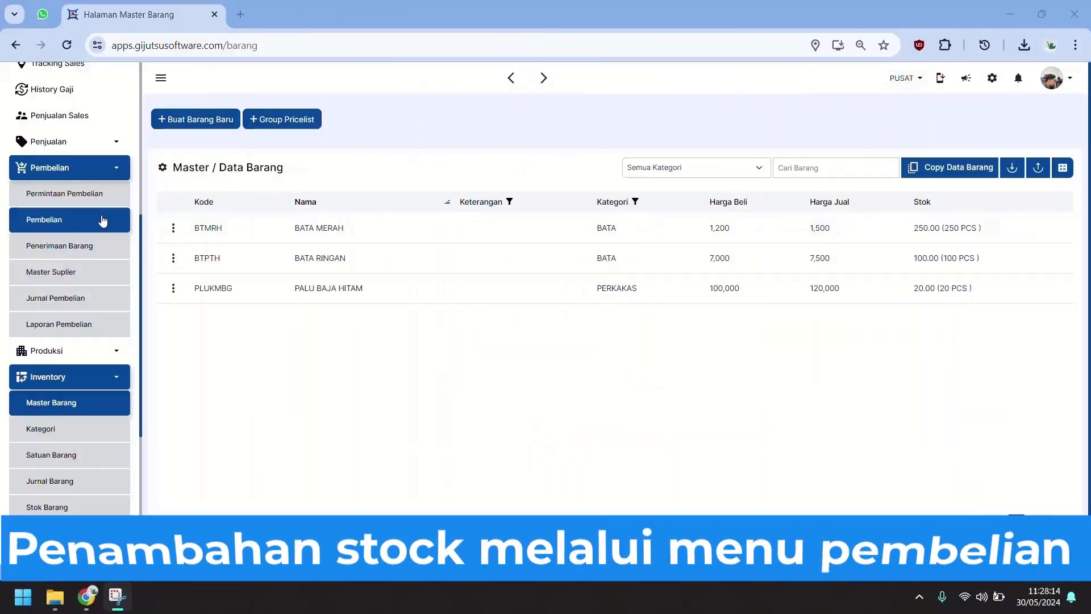
Step: Start a new Pembelian transaction with supplier TOKO BUDI, closing the Tambah Suplier form unsaved
left_click(102, 220)
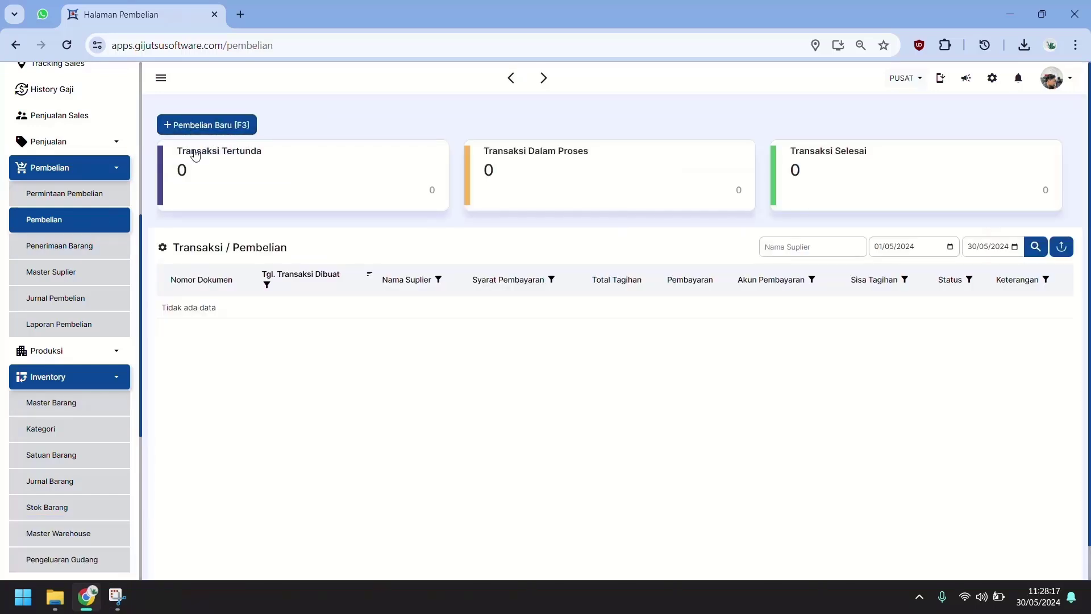
left_click(240, 131)
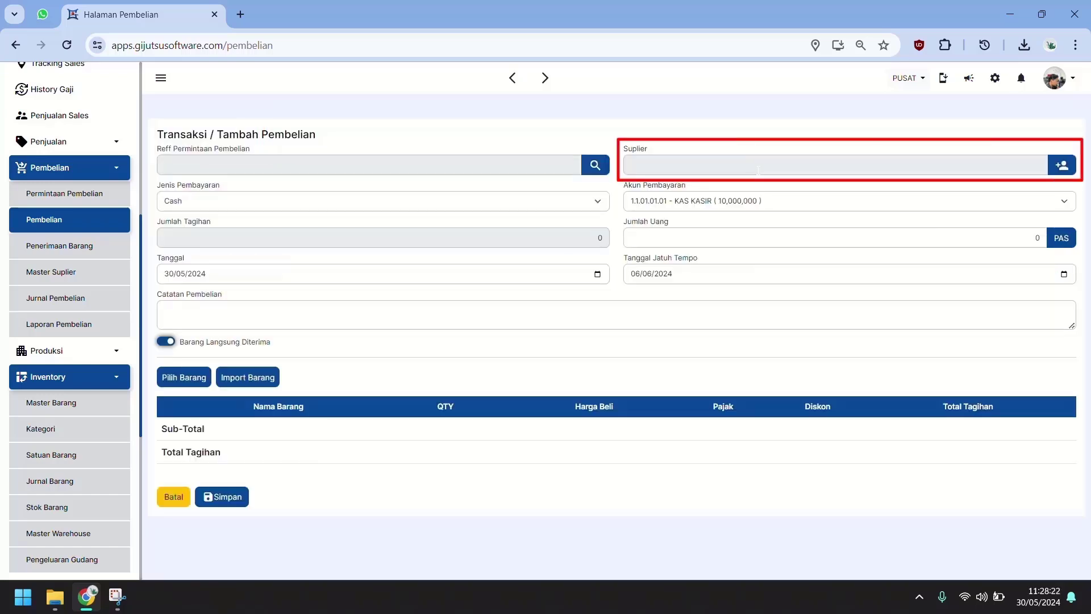
left_click(758, 170)
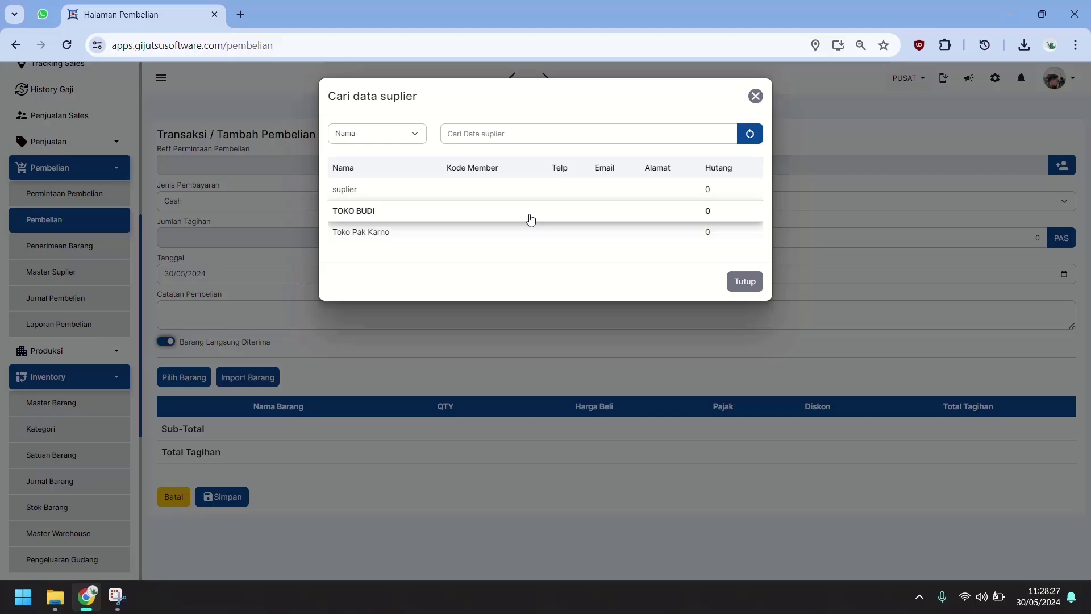
left_click(531, 220)
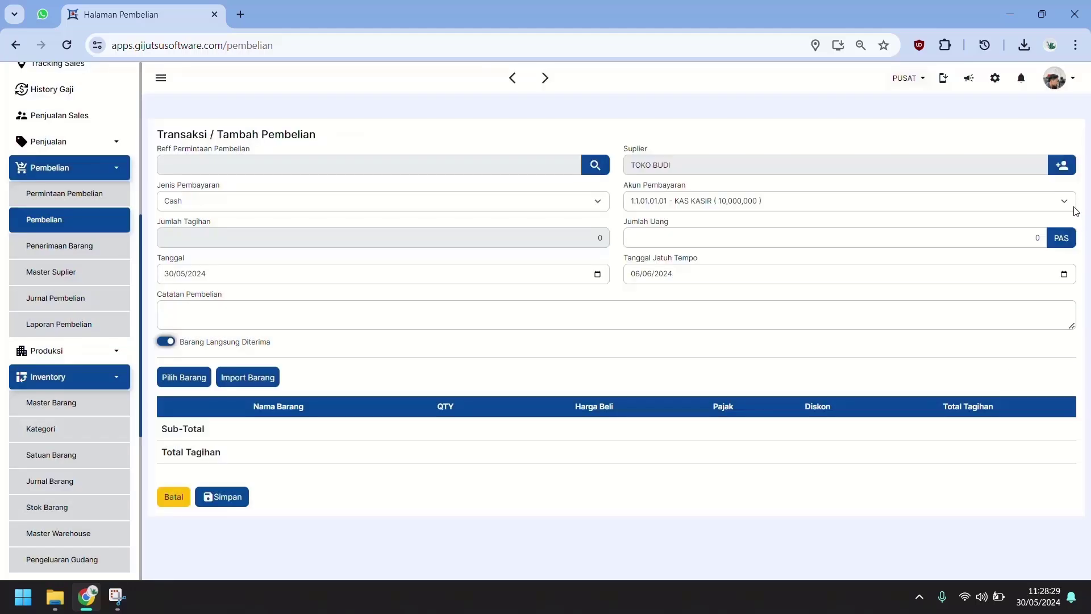
left_click(1061, 166)
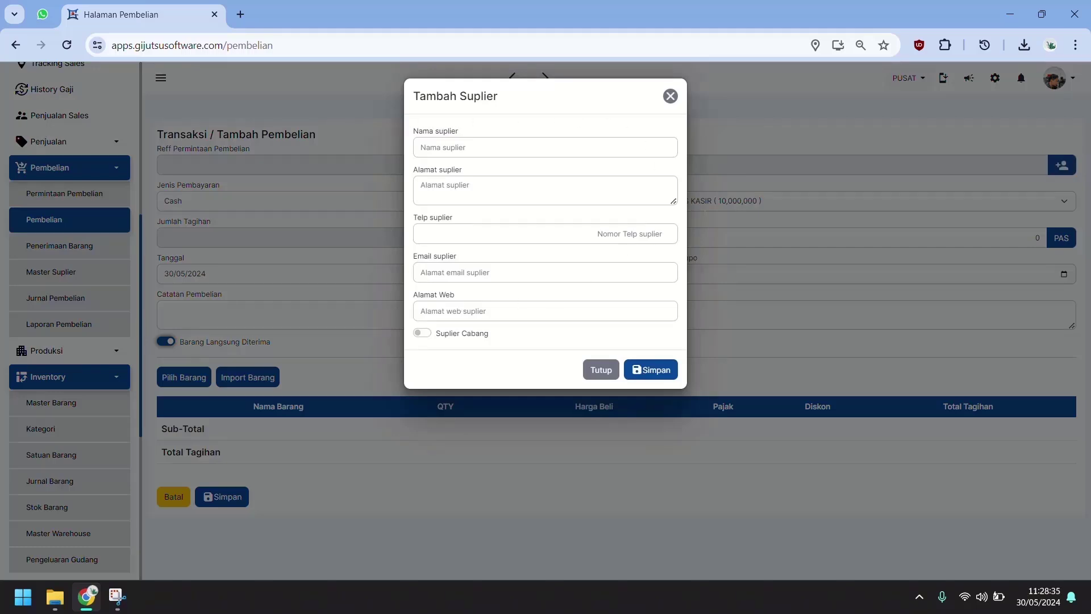
left_click(601, 370)
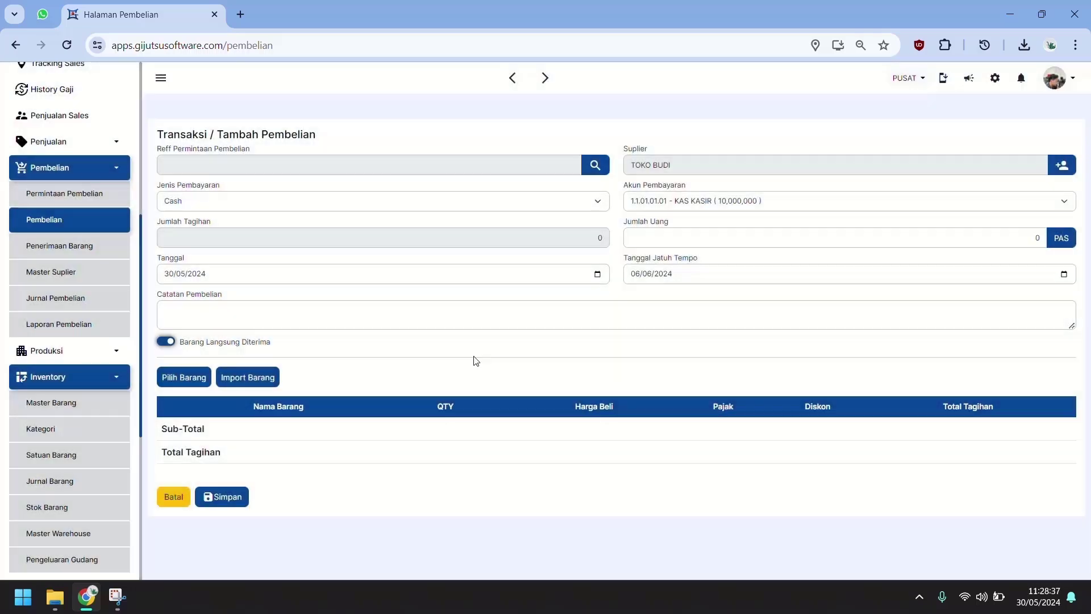
Step: Add BATA MERAH and BATA RINGAN, setting BATA MERAH to 100 PCS at buying price 1,350
left_click(185, 377)
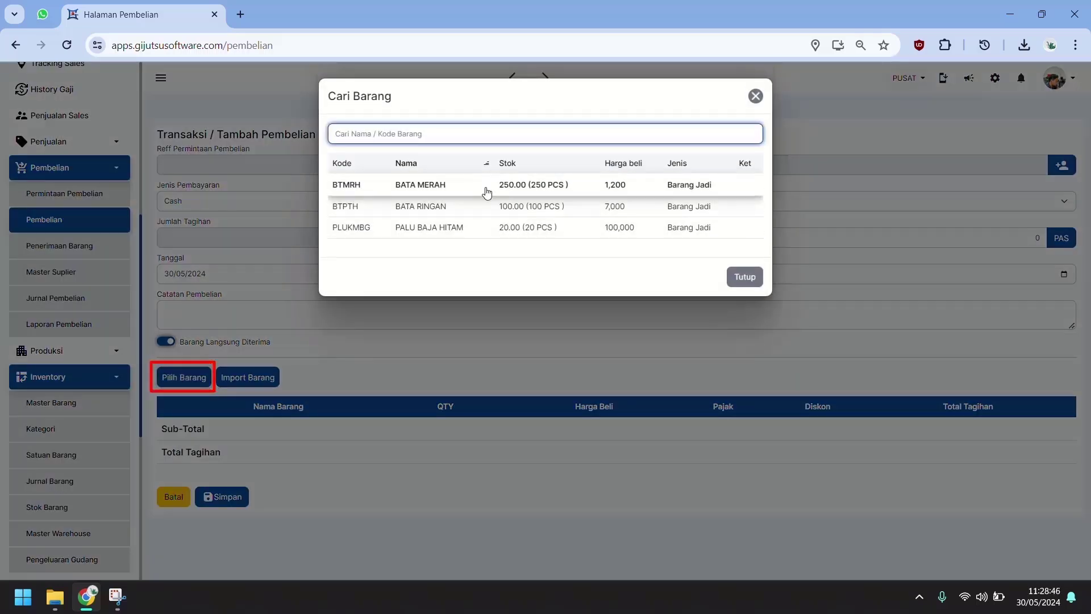
left_click(487, 189)
left_click(200, 388)
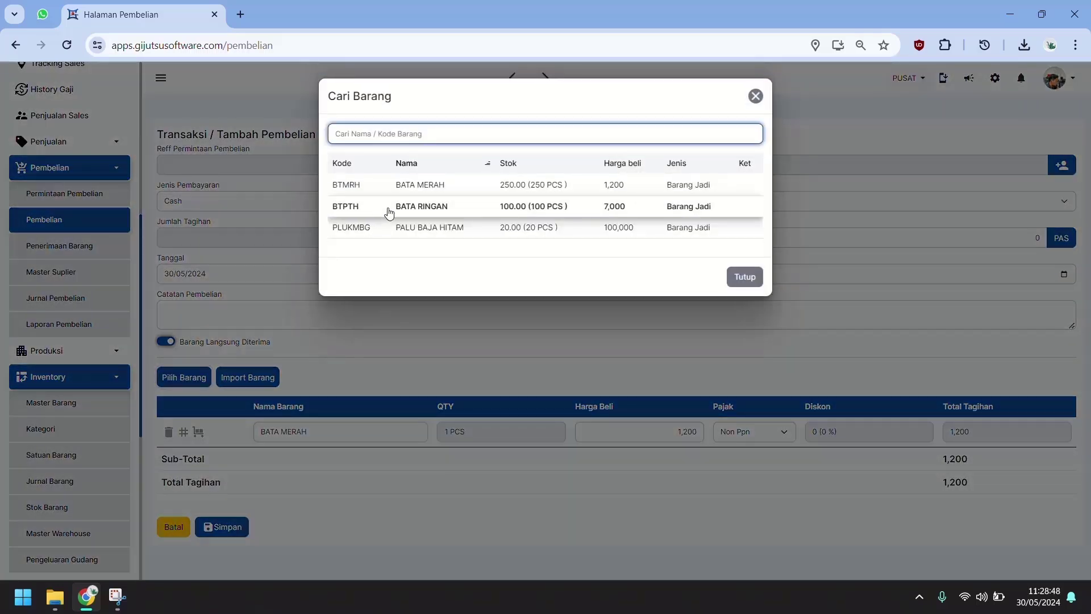
left_click(385, 210)
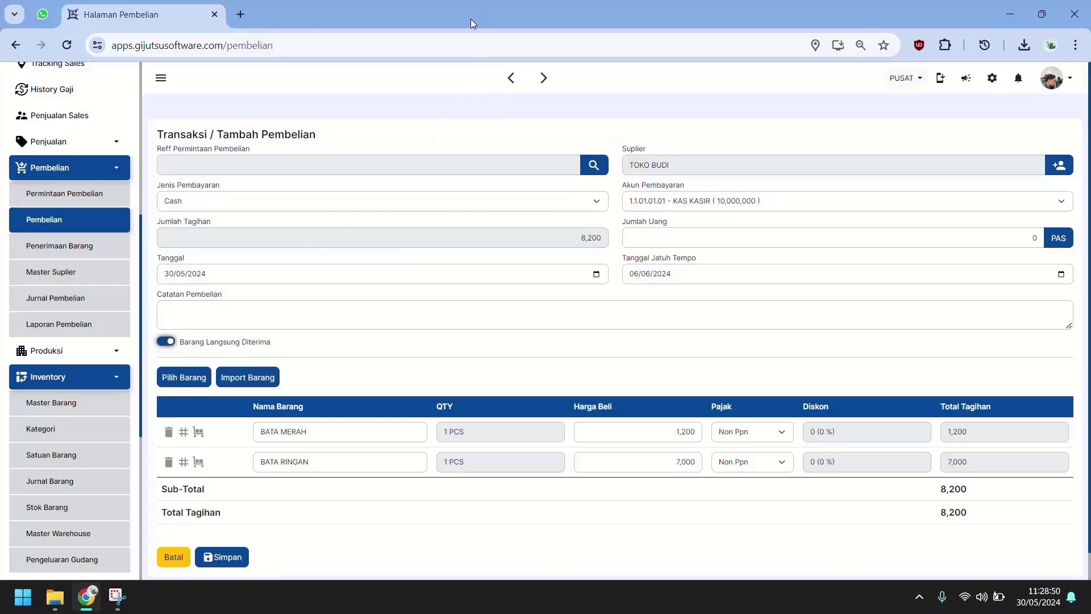
left_click(480, 429)
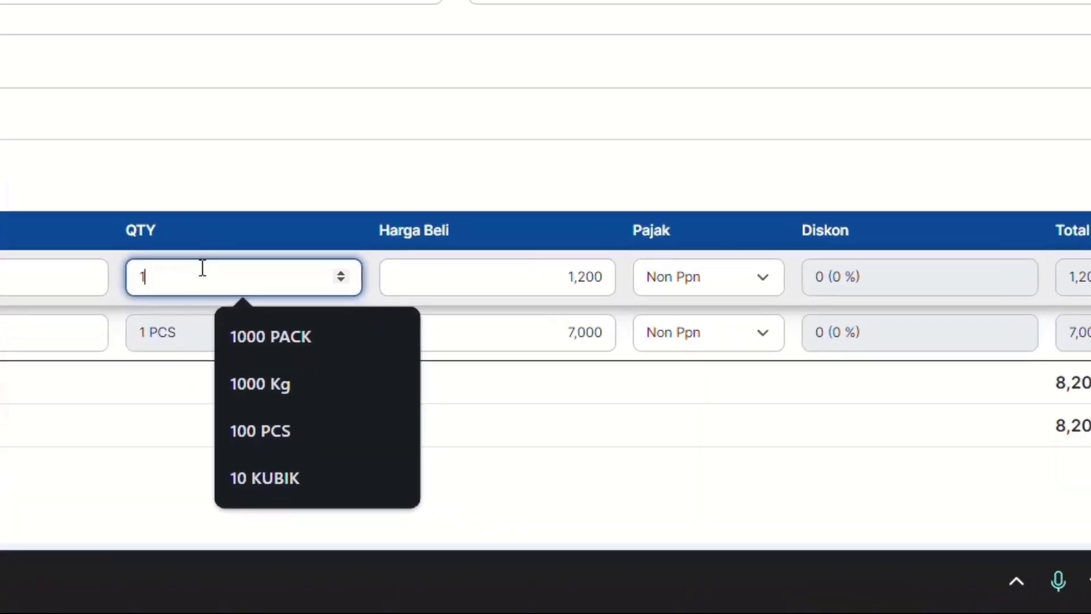
type("0")
left_click(448, 268)
type("1350")
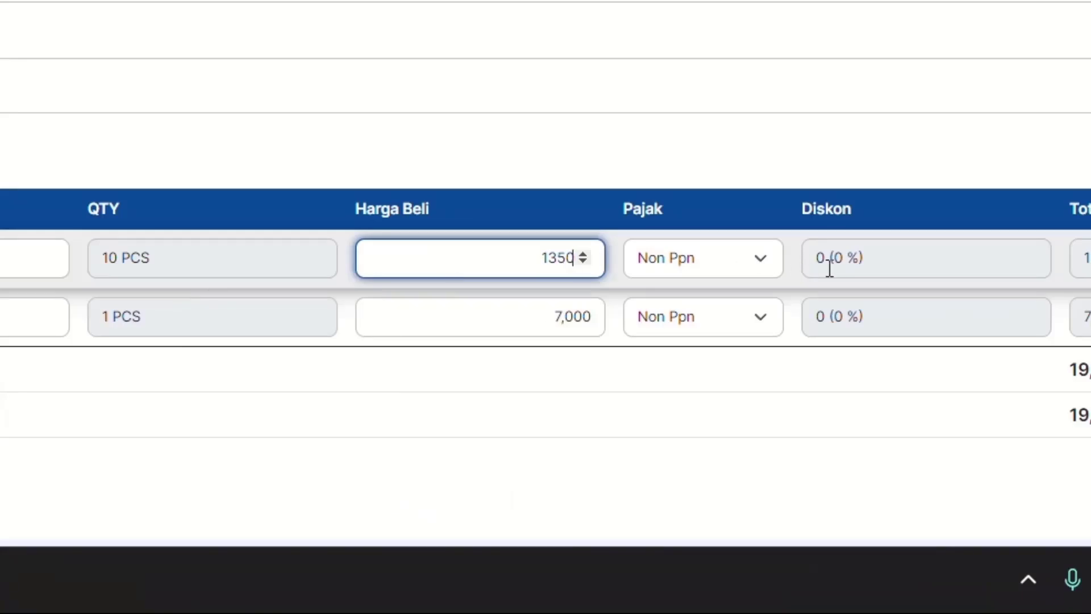
key("Tab")
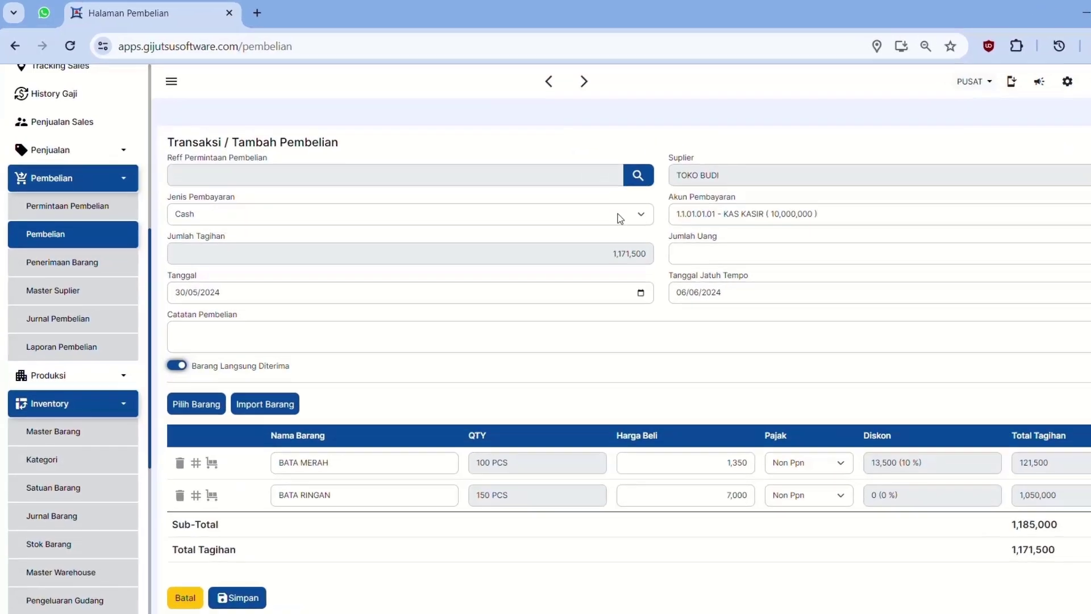
left_click(576, 203)
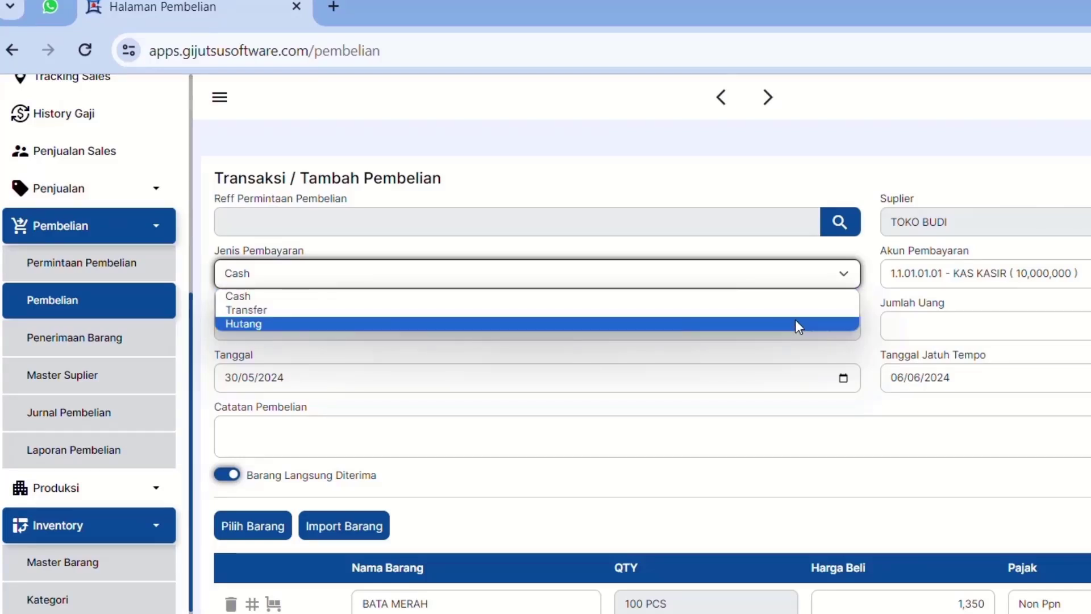
Step: Switch the payment type from Transfer (BANK MEGA) to Hutang, due 30 June 2024
left_click(798, 310)
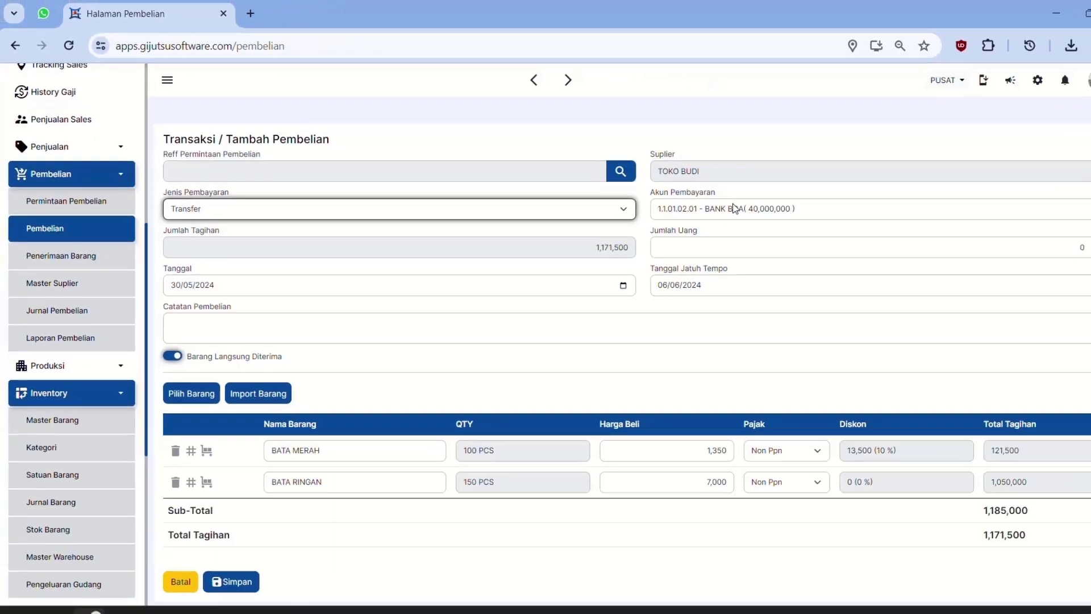
left_click(995, 272)
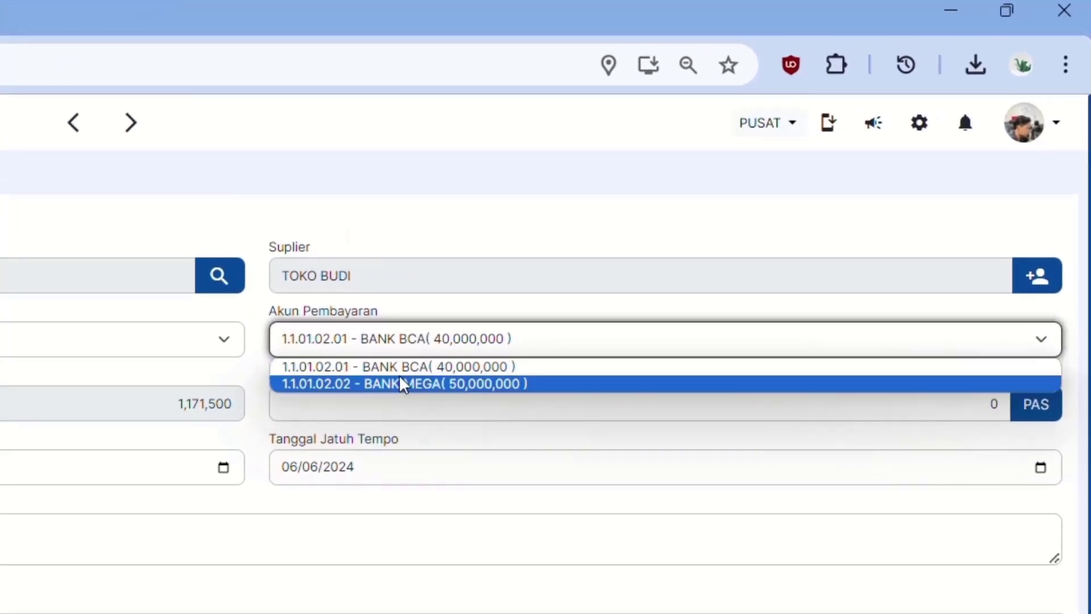
left_click(656, 248)
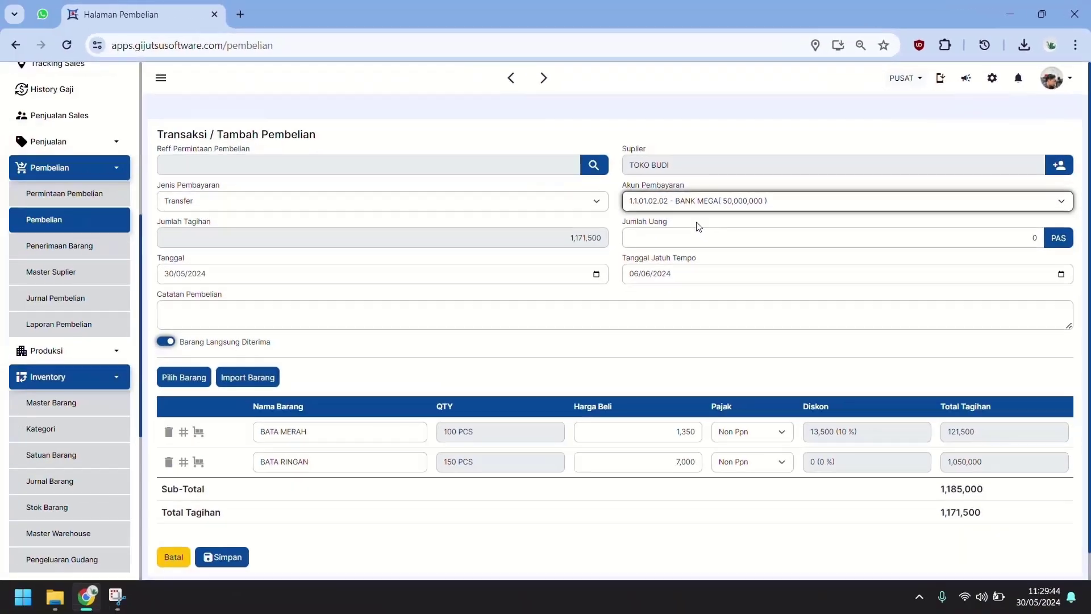
left_click(224, 339)
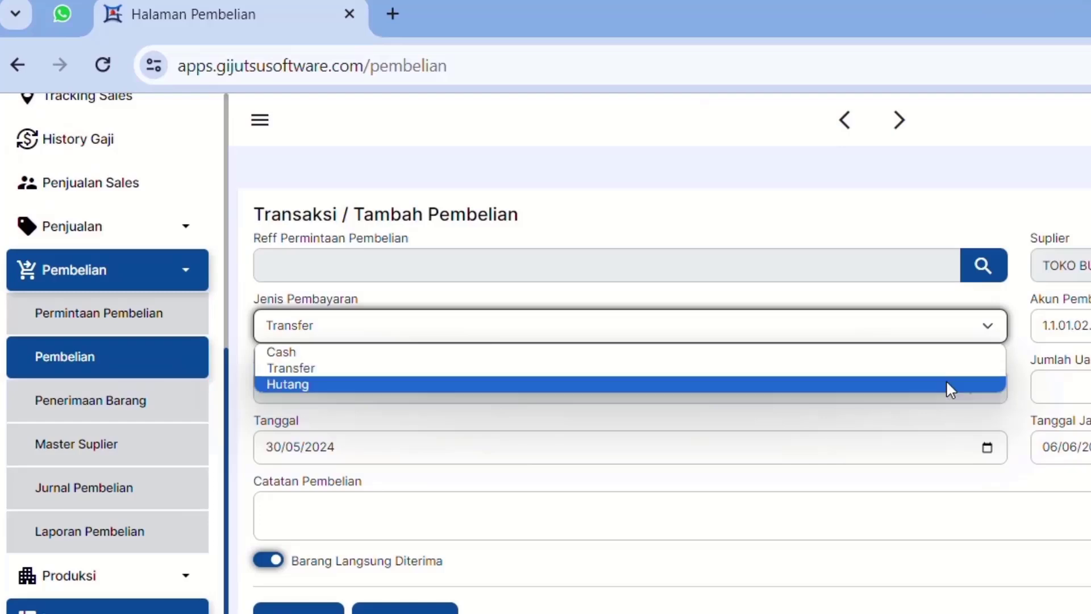
left_click(896, 363)
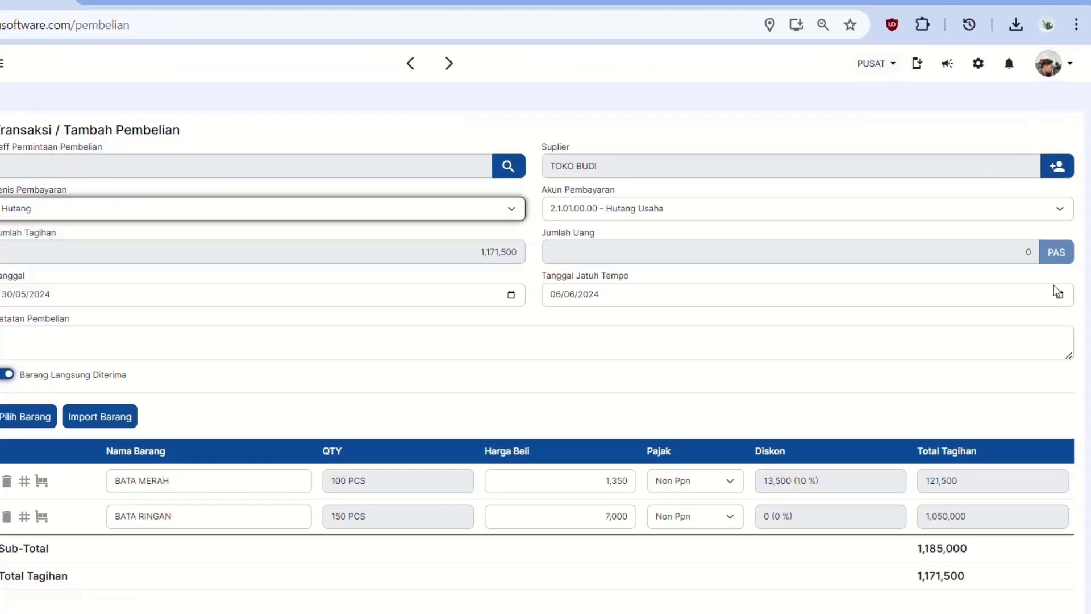
left_click(633, 273)
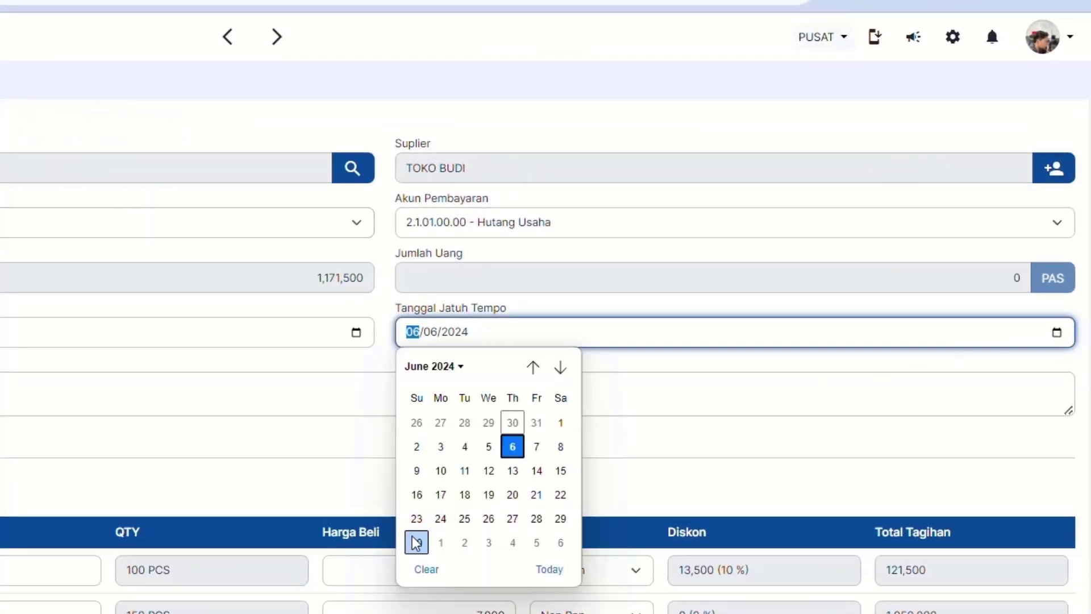
left_click(416, 543)
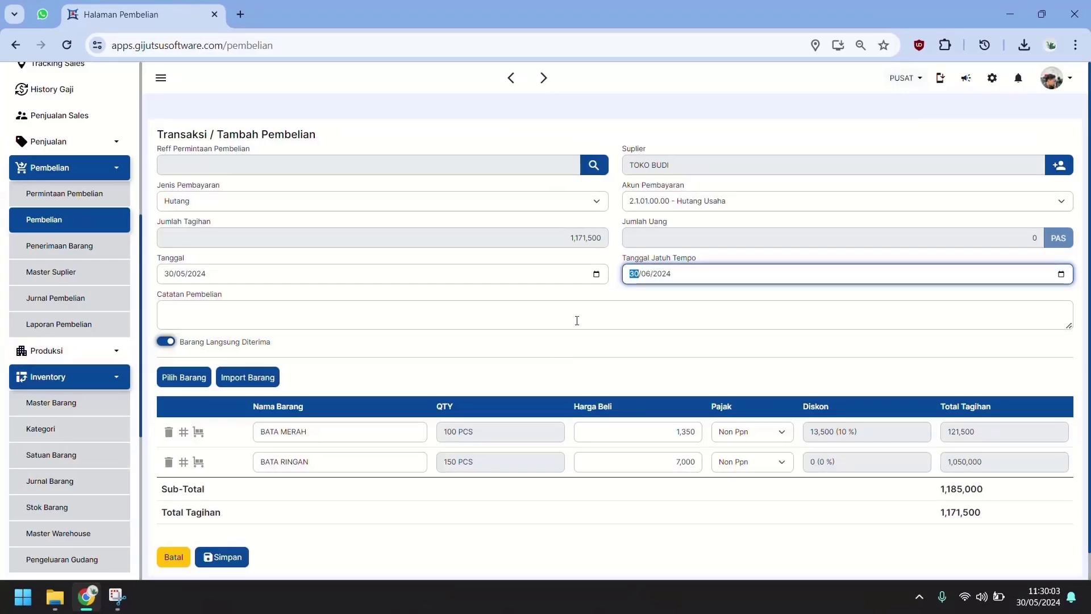
Step: Add the purchase note 'BELI DARI TOKO BUDI HUTANG' and toggle immediate goods receipt
left_click(578, 319)
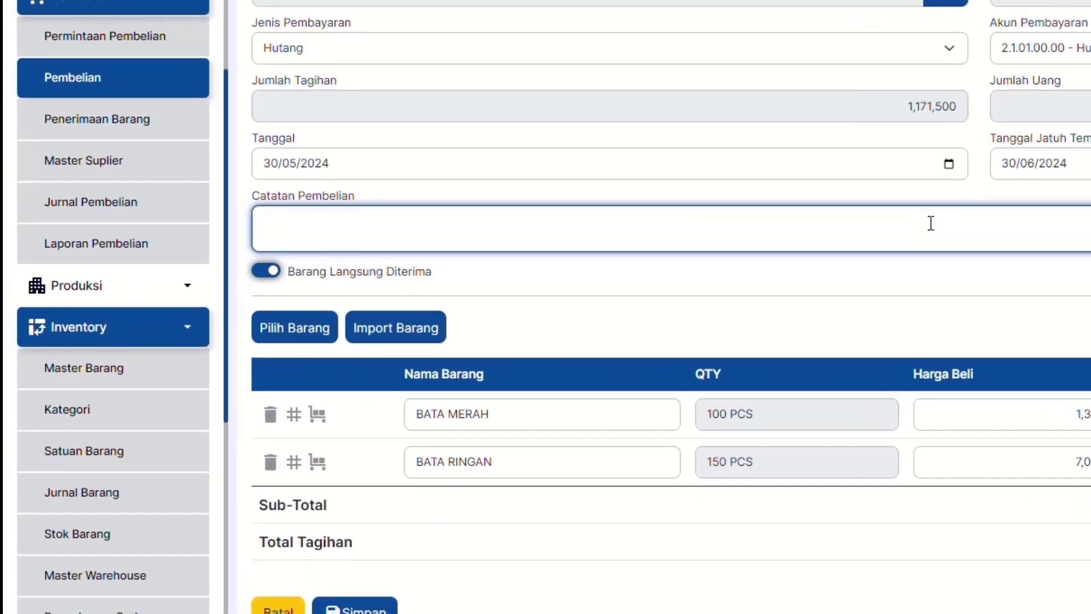
type("BELI DARI TOKO BUDI HUTANG")
left_click(316, 267)
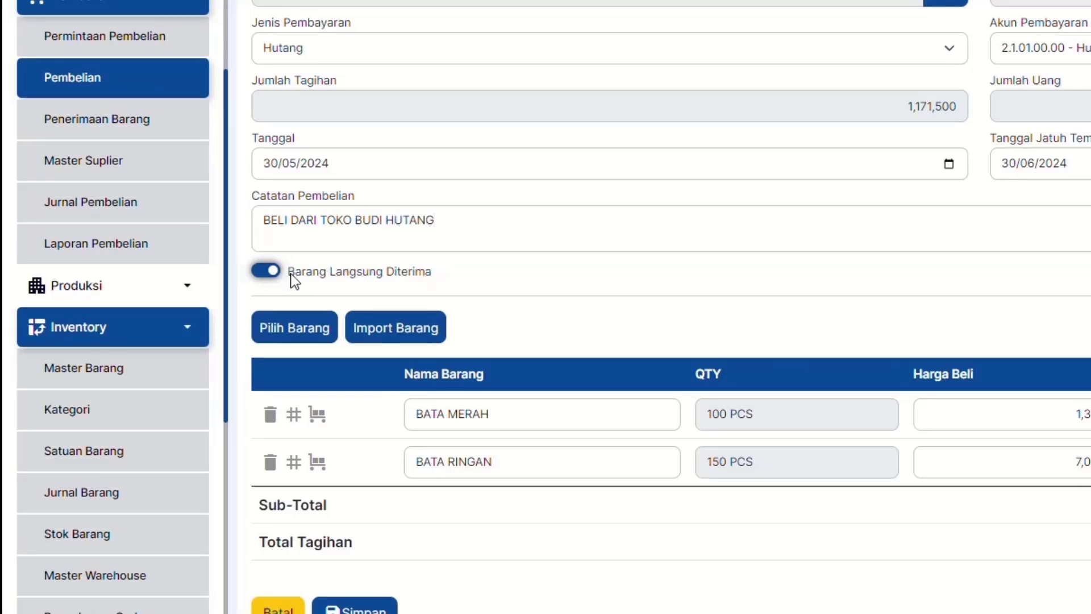
left_click(271, 267)
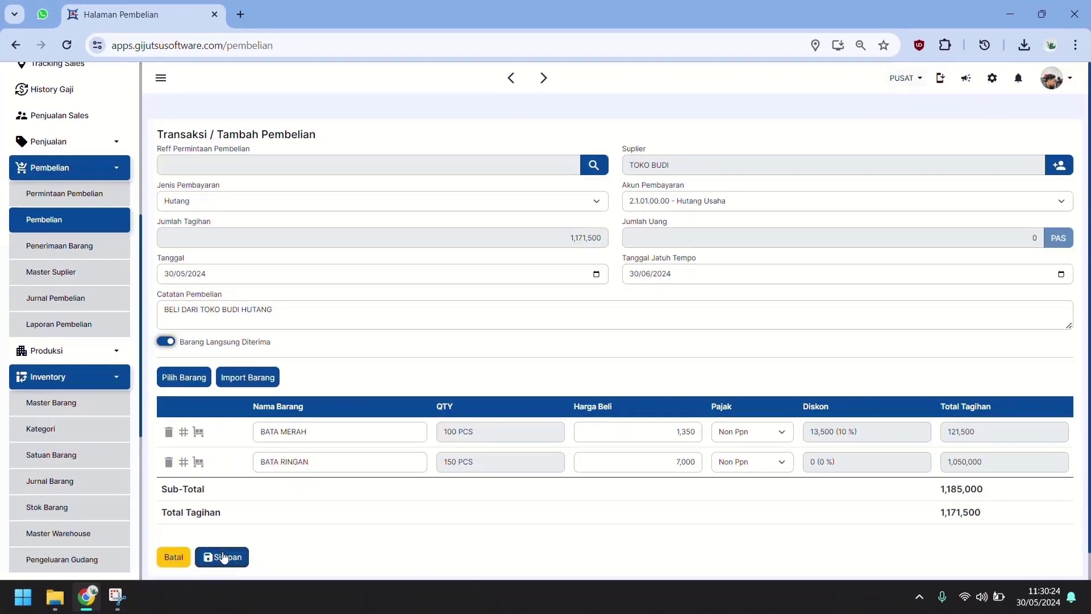
Step: Save the TOKO BUDI credit purchase, check Master Barang stock, then open Akuntansi > Hutang
left_click(232, 560)
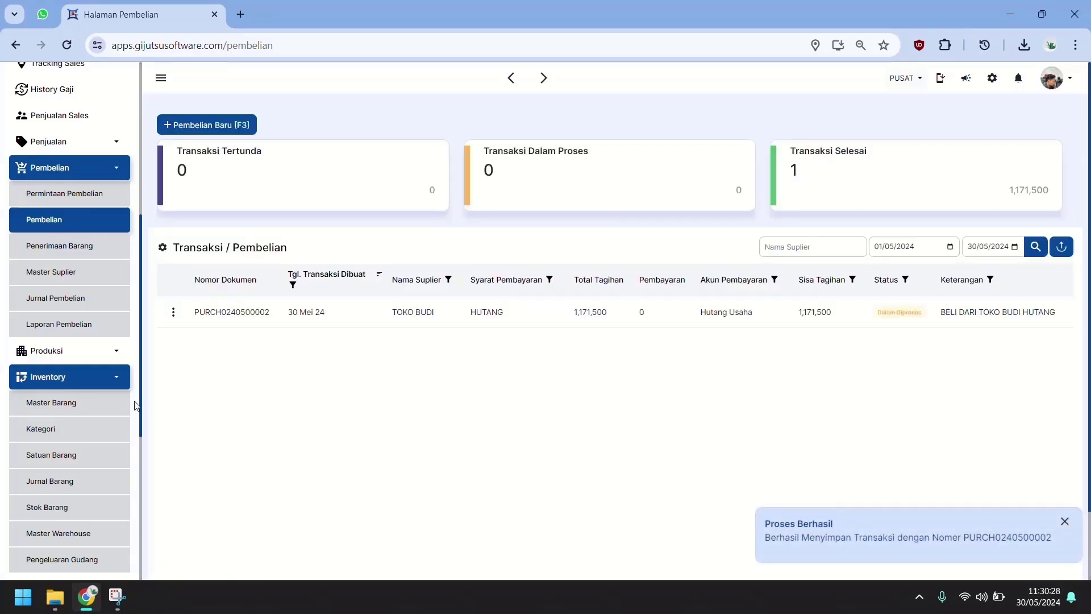
left_click(102, 409)
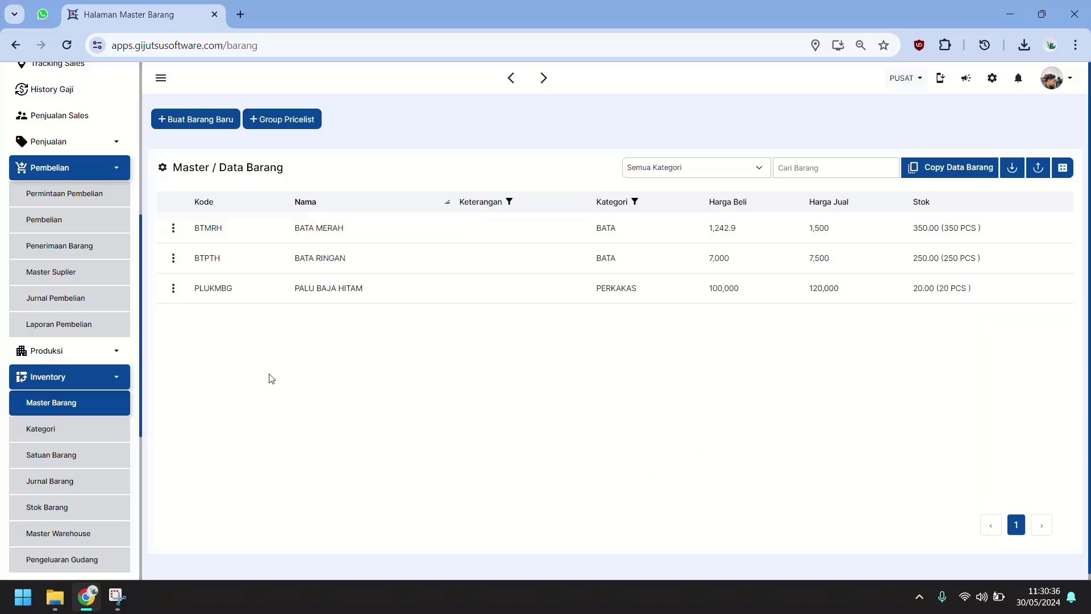
scroll(162, 369, "down", 1)
scroll(95, 392, "down", 5)
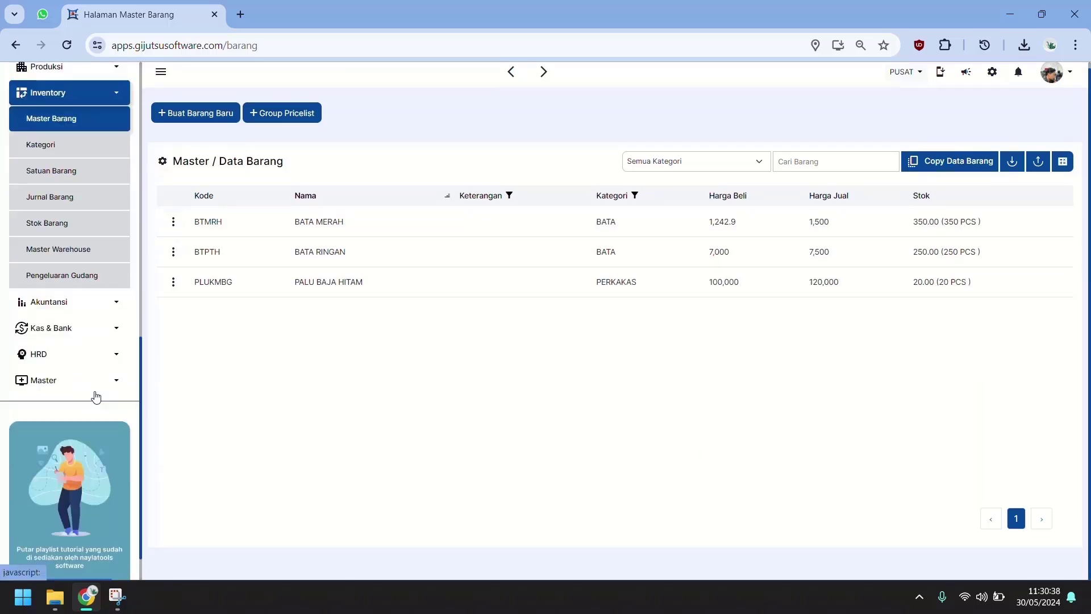
left_click(95, 308)
left_click(66, 435)
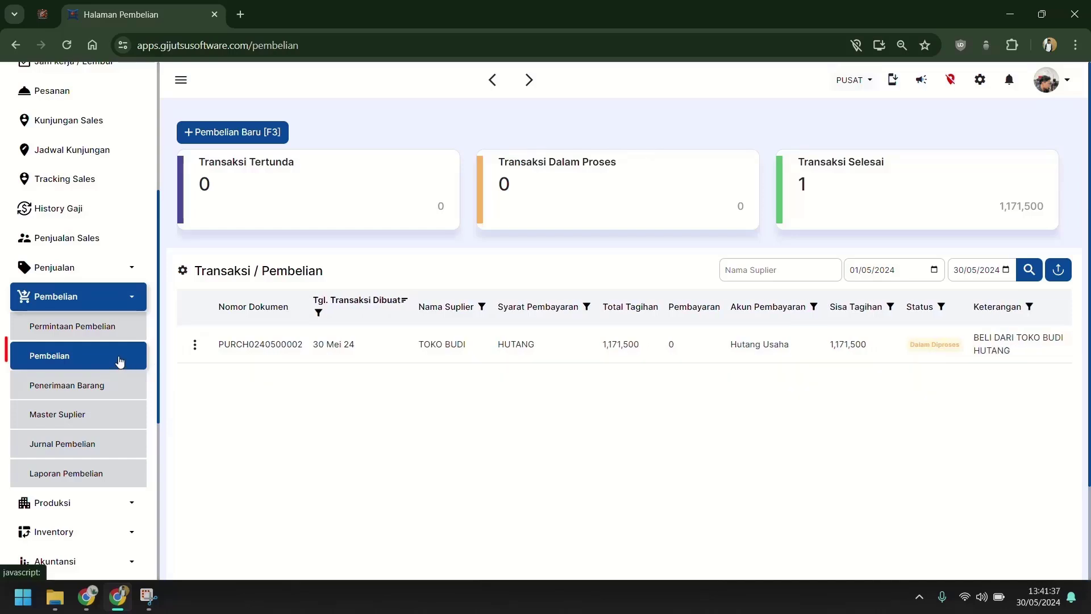
Step: Start a new purchase for supplier Toko Pak Karno and import the TOKO BUDI purchase's items
left_click(259, 136)
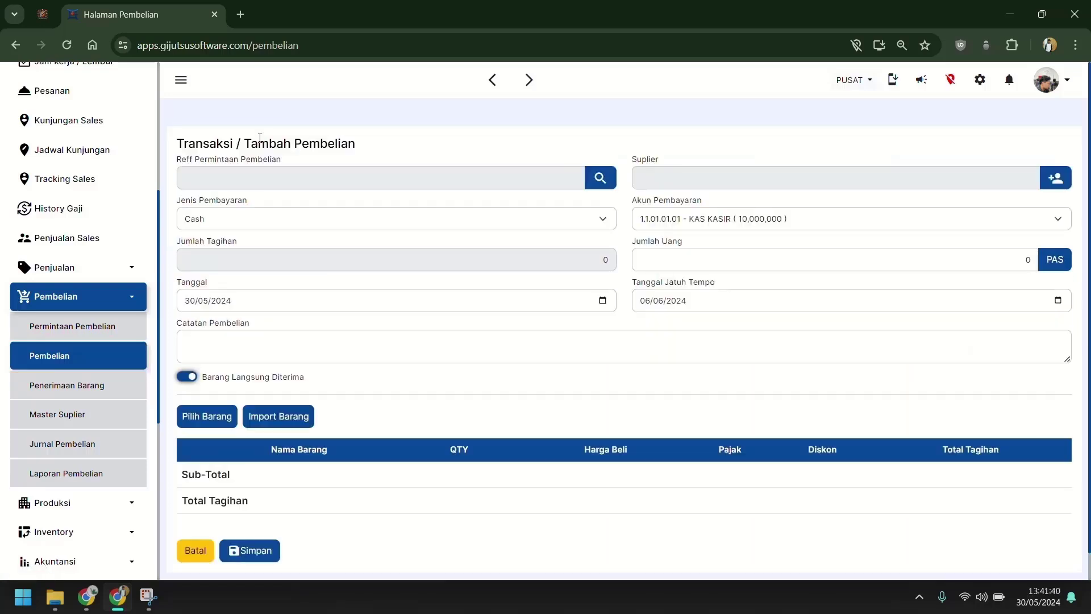
left_click(690, 179)
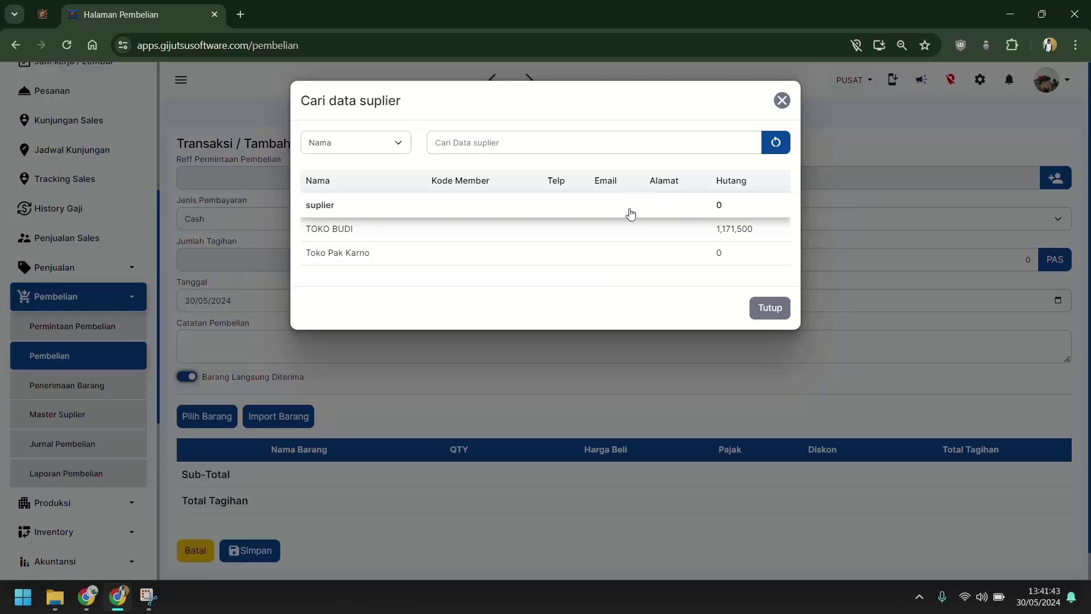
left_click(572, 255)
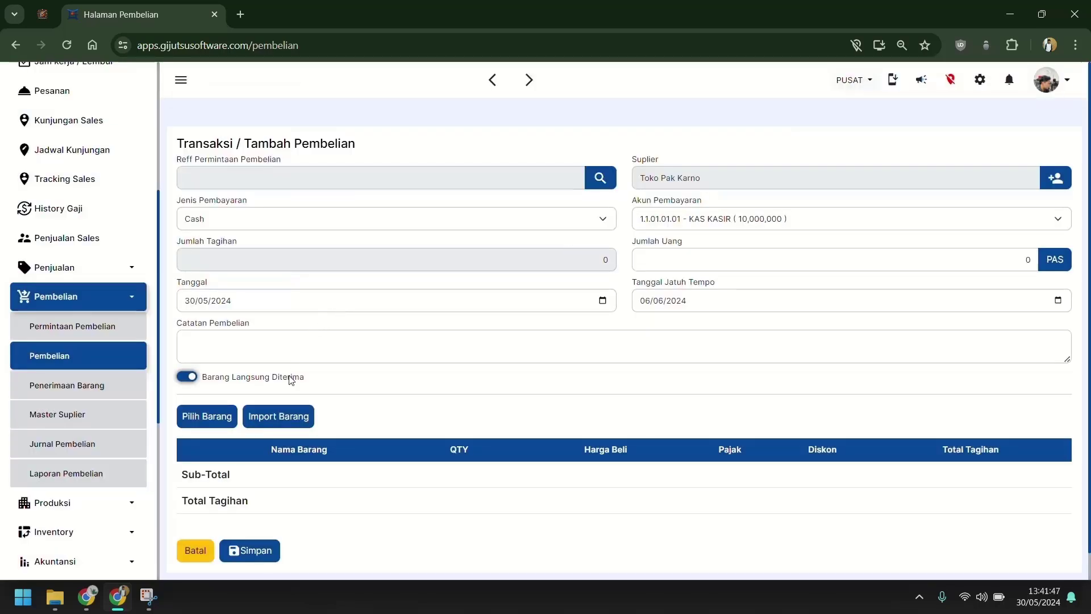
left_click(296, 417)
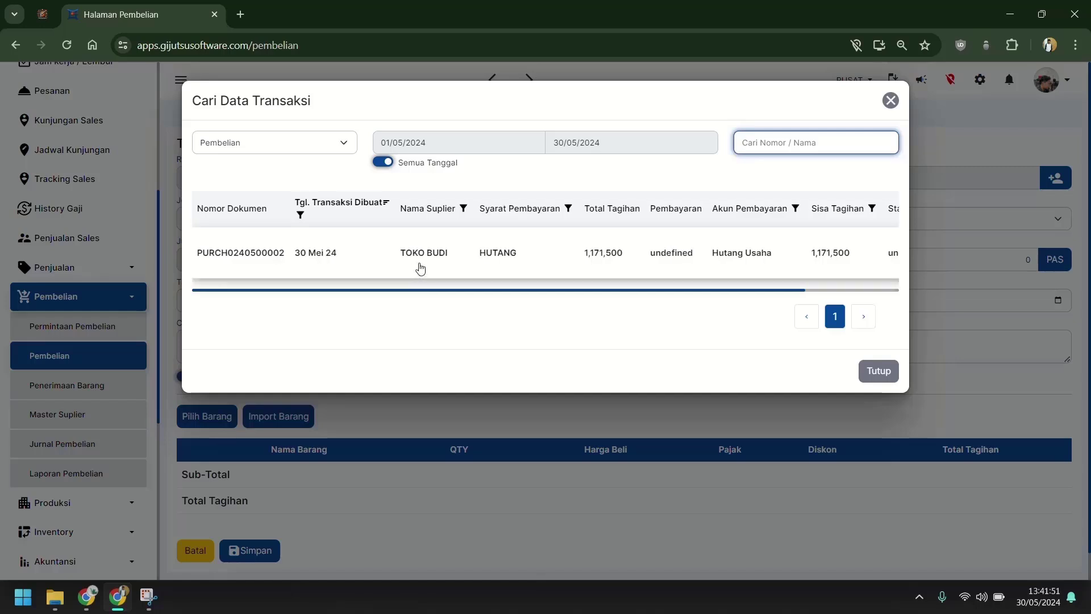
left_click(420, 267)
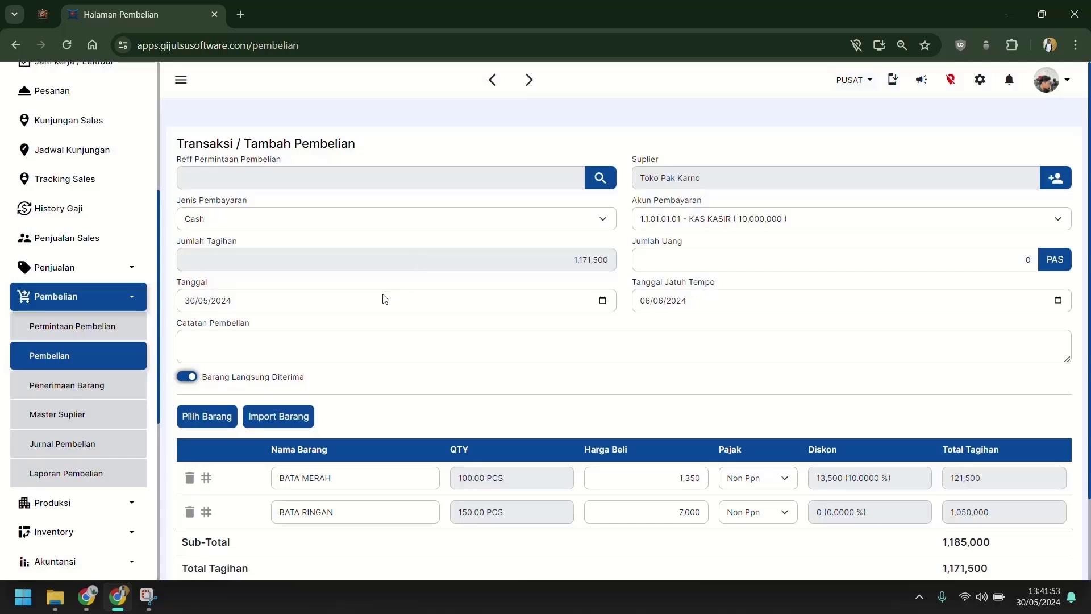
left_click(503, 226)
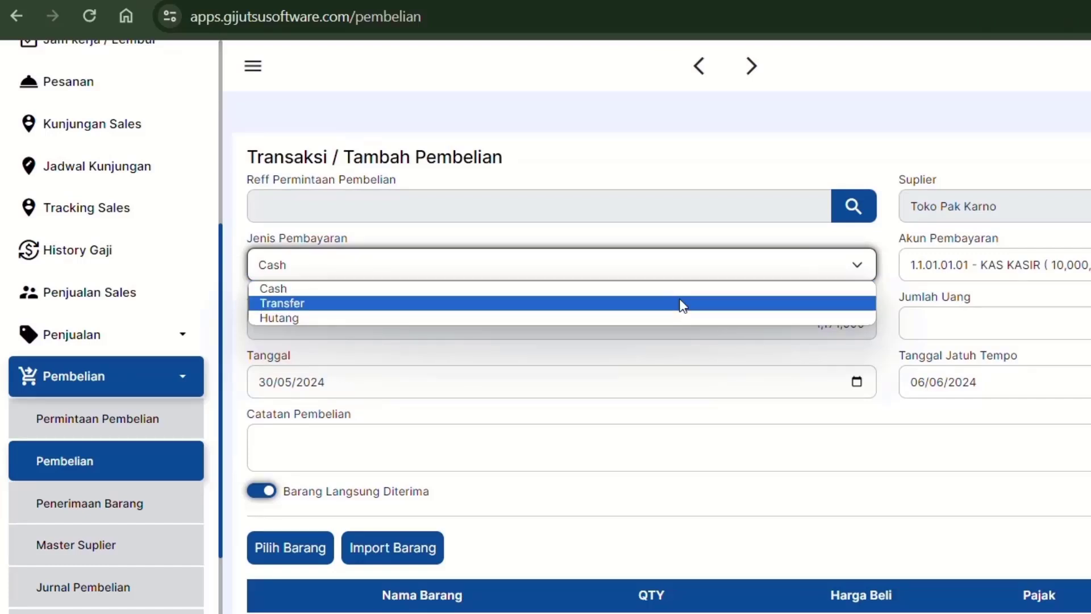
Step: Pay by Transfer from BANK MEGA, enter the full amount paid, and save the purchase
left_click(682, 303)
left_click(1083, 269)
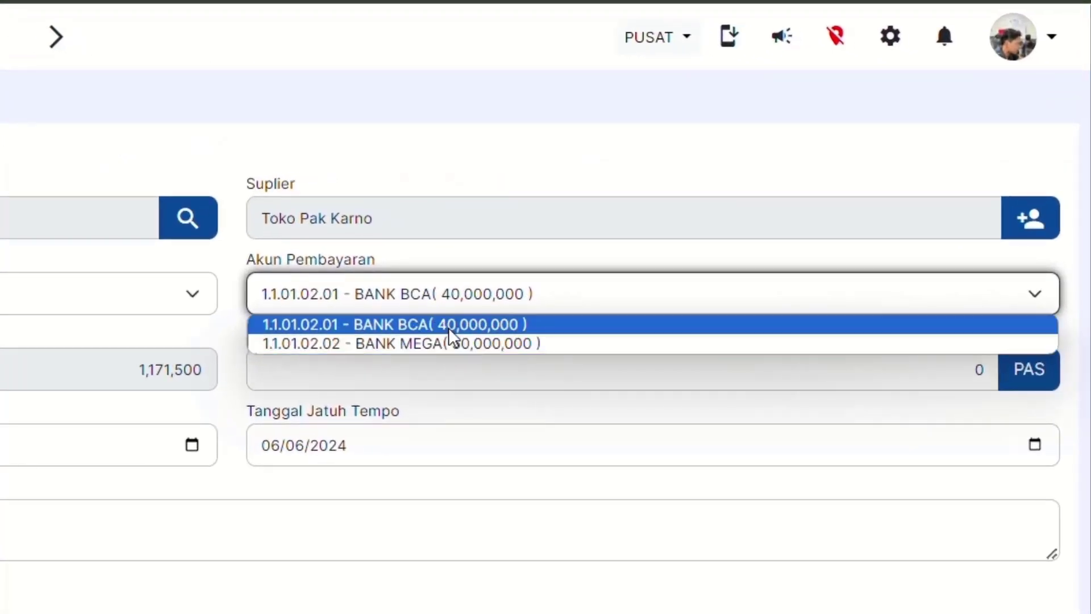
left_click(449, 343)
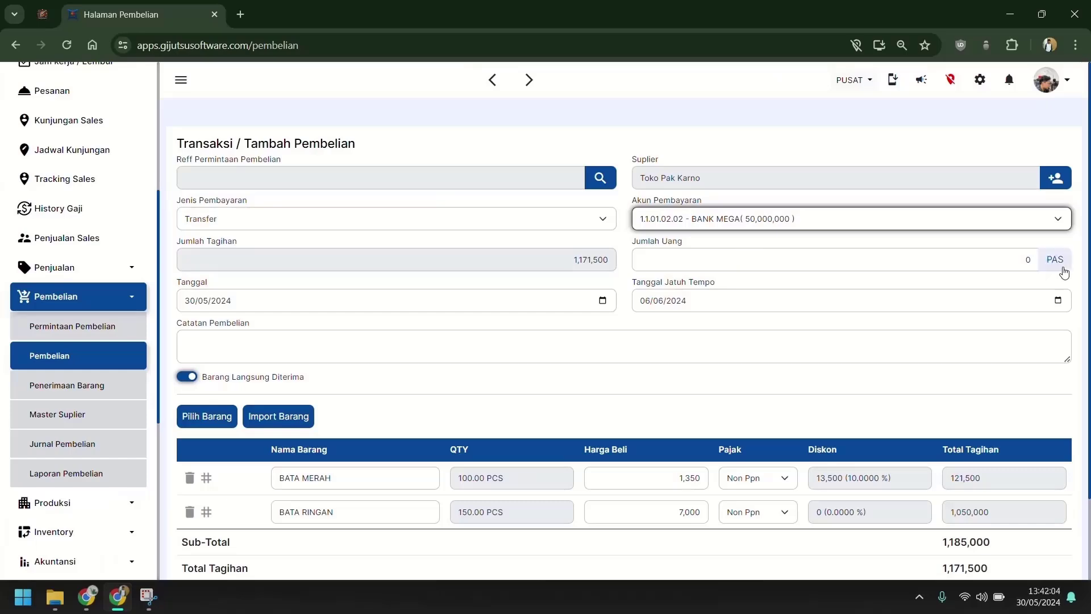
left_click(938, 259)
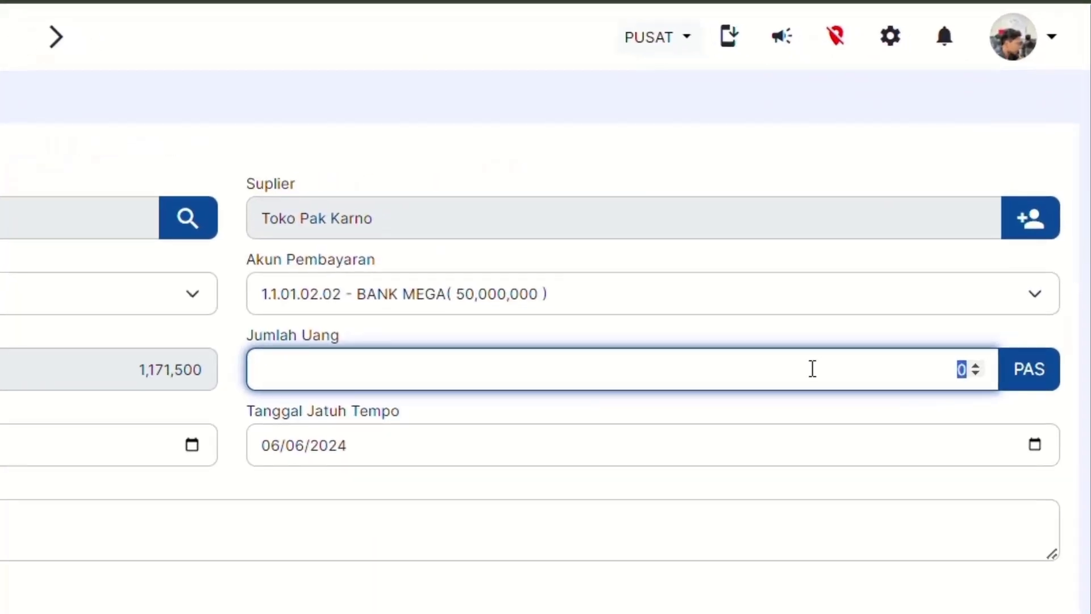
type("11715")
left_click(728, 324)
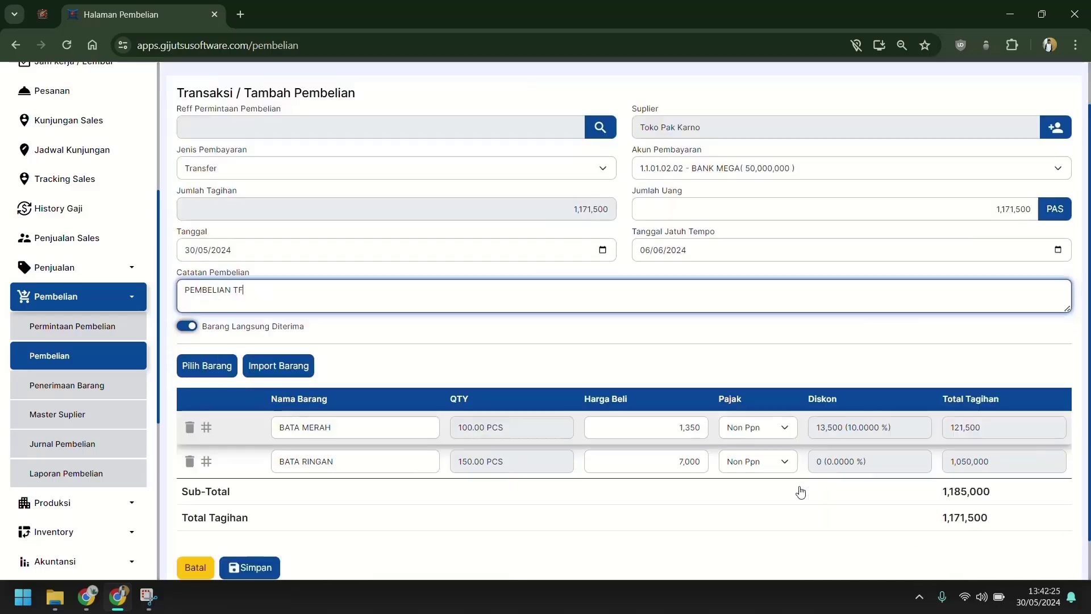
scroll(800, 491, "down", 1)
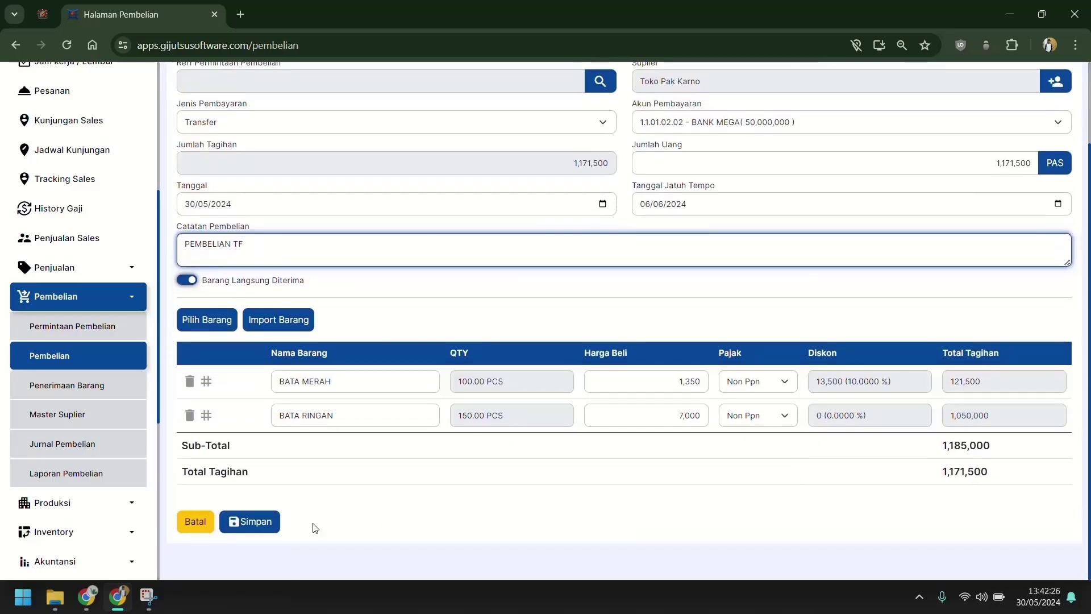
left_click(259, 523)
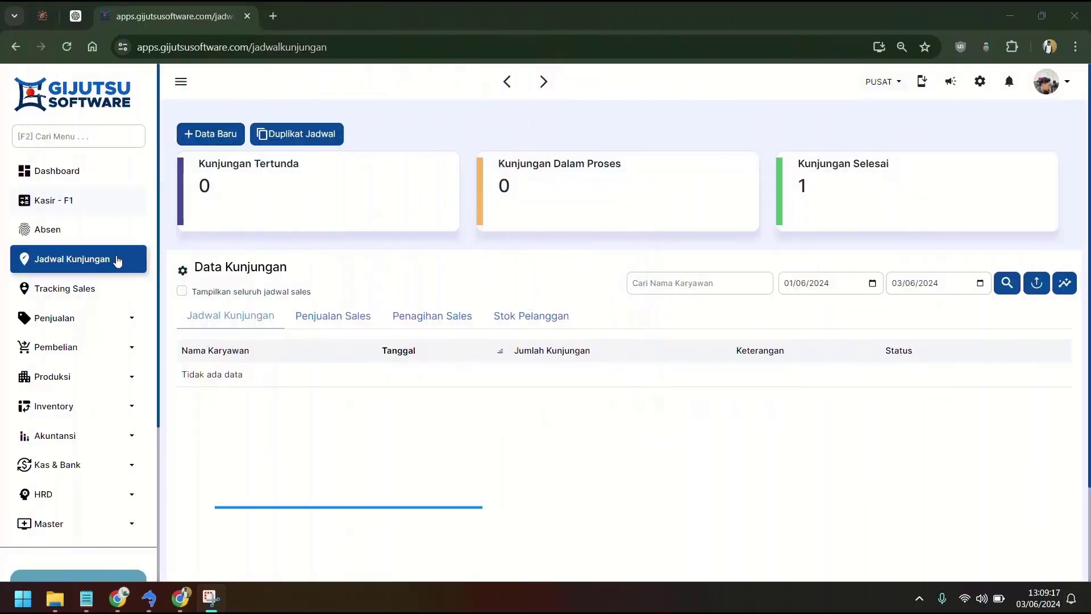
Step: Start a new visit schedule for salesperson SALES DEO and select the visit description
left_click(114, 260)
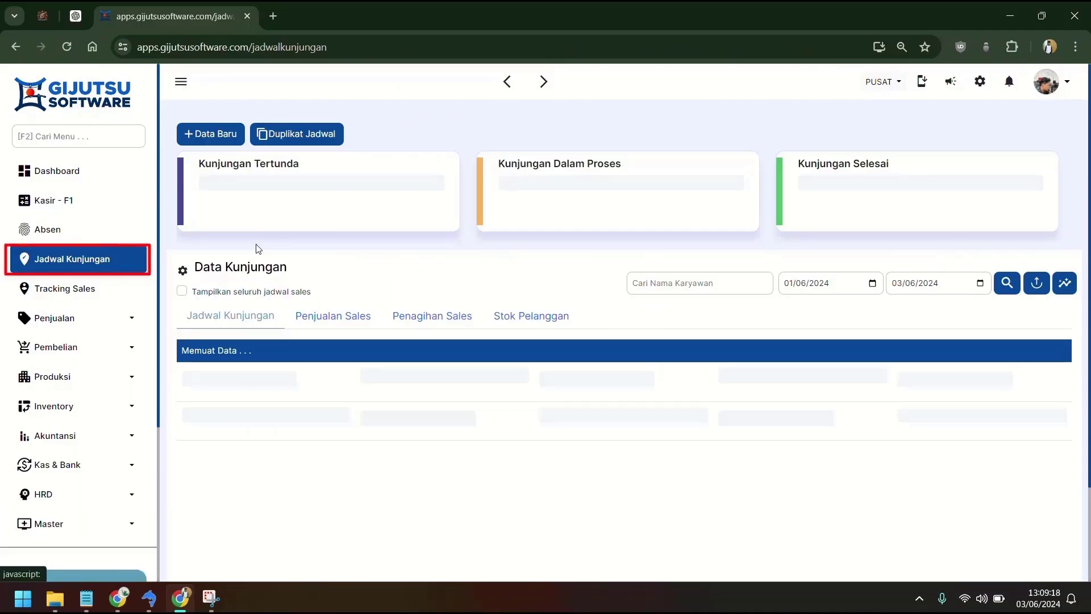
left_click(207, 135)
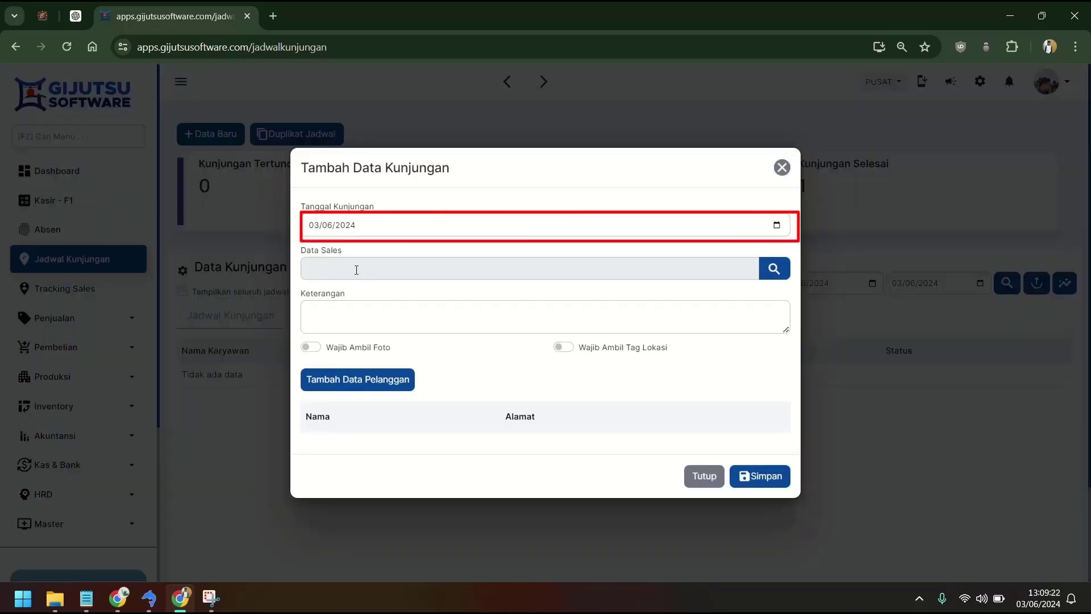
left_click(354, 274)
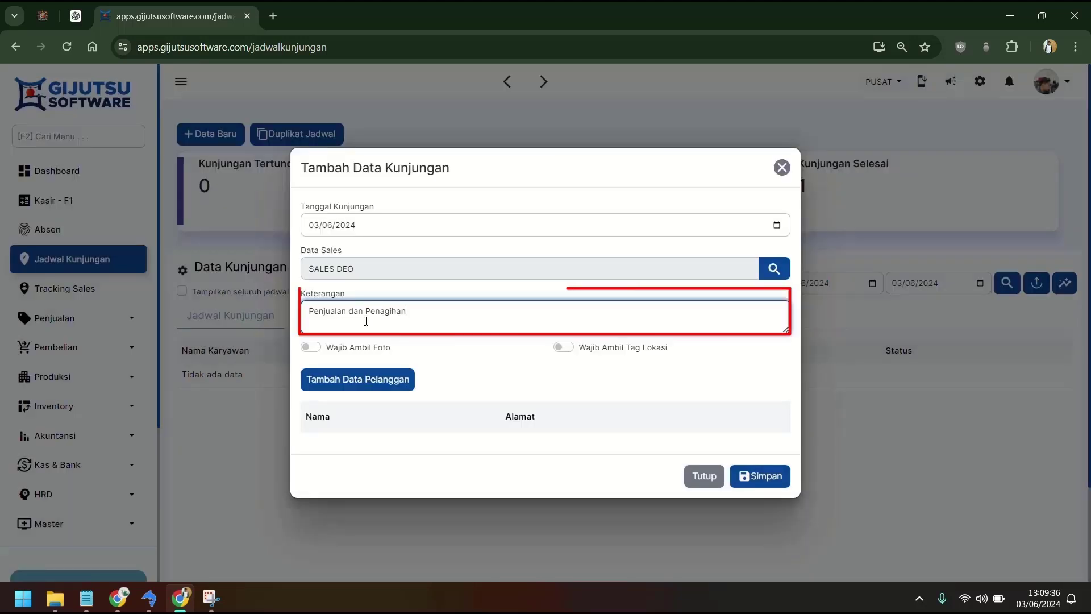
triple_click(366, 322)
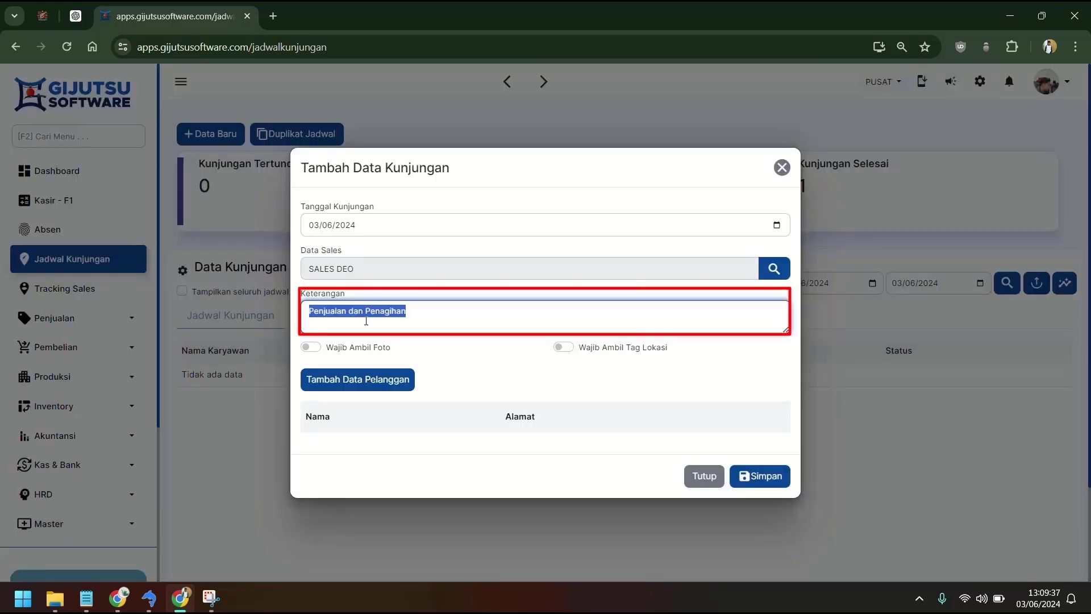
Step: Require both a photo and a location tag on each visit
left_click(310, 346)
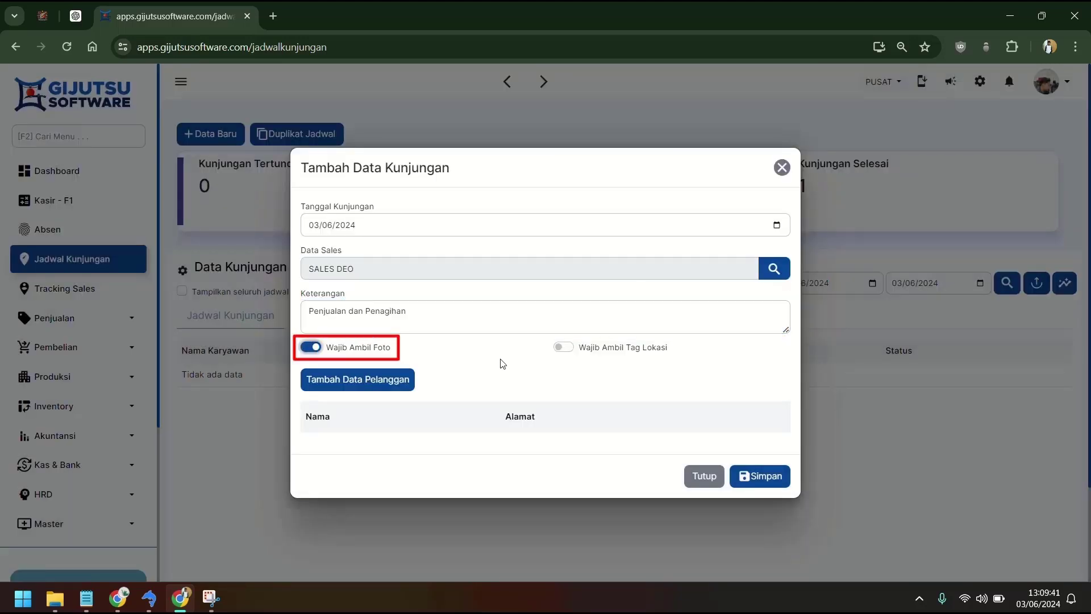
left_click(570, 349)
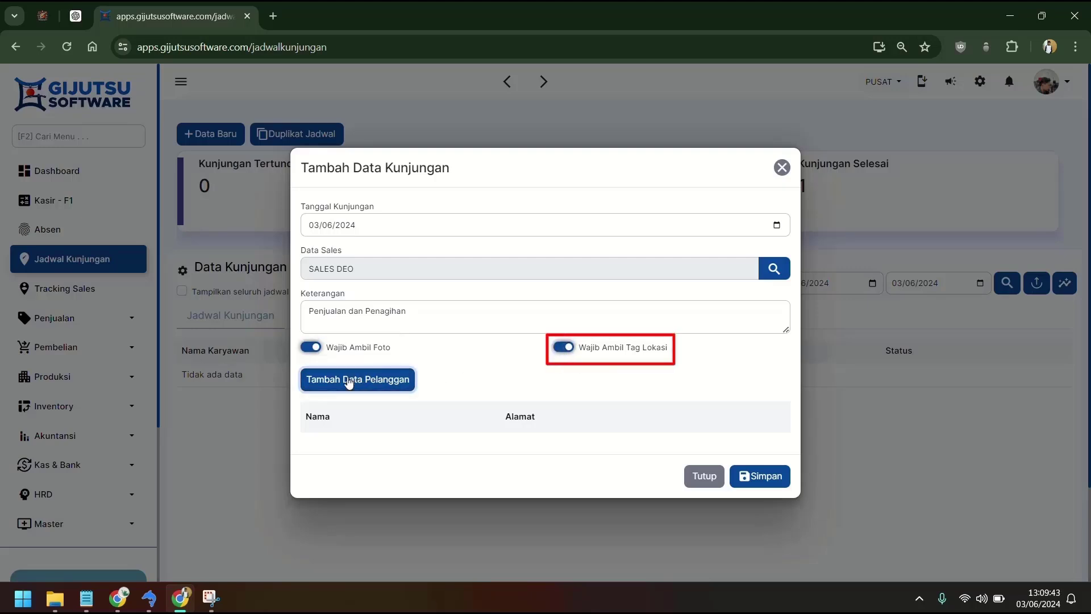
left_click(565, 348)
left_click(564, 350)
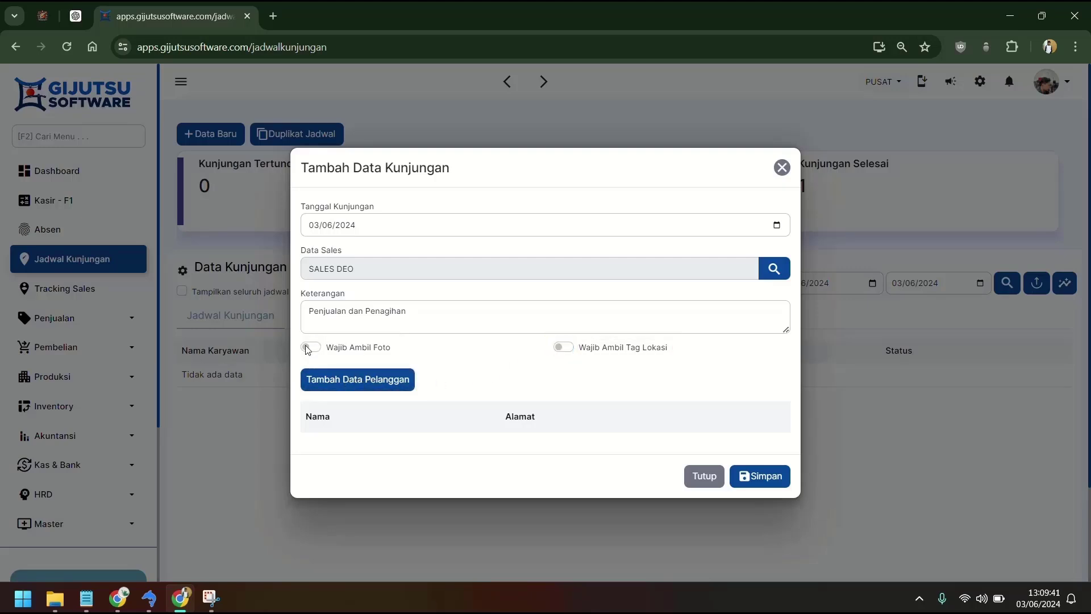
left_click(307, 348)
left_click(564, 349)
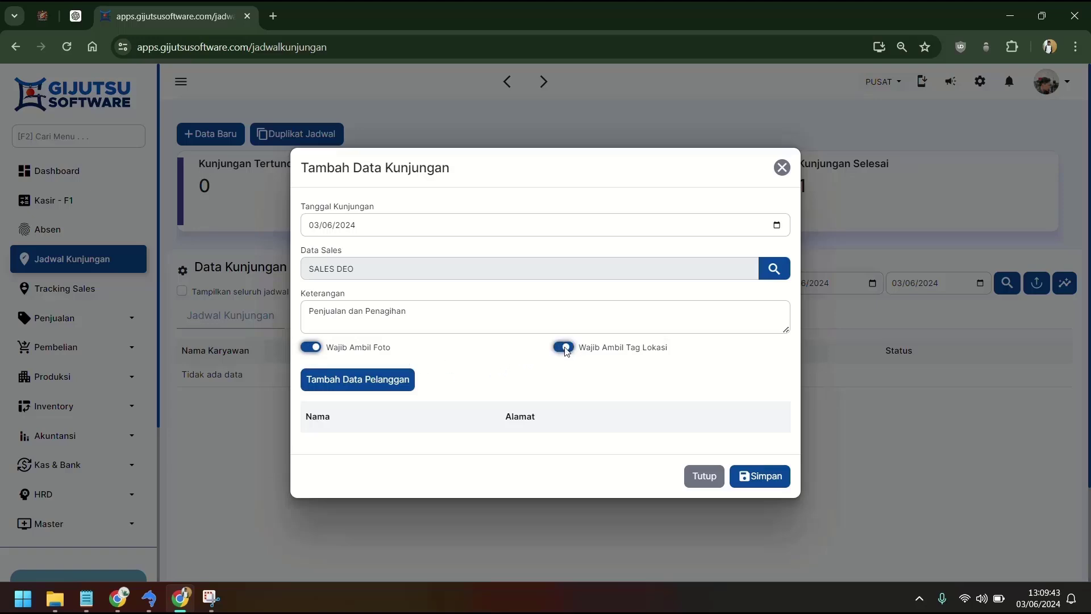
Step: Add customers UD LUTFI, TOKO ALPHA and TIGA SAUDARA to the visits and save the schedule
left_click(366, 380)
left_click(308, 215)
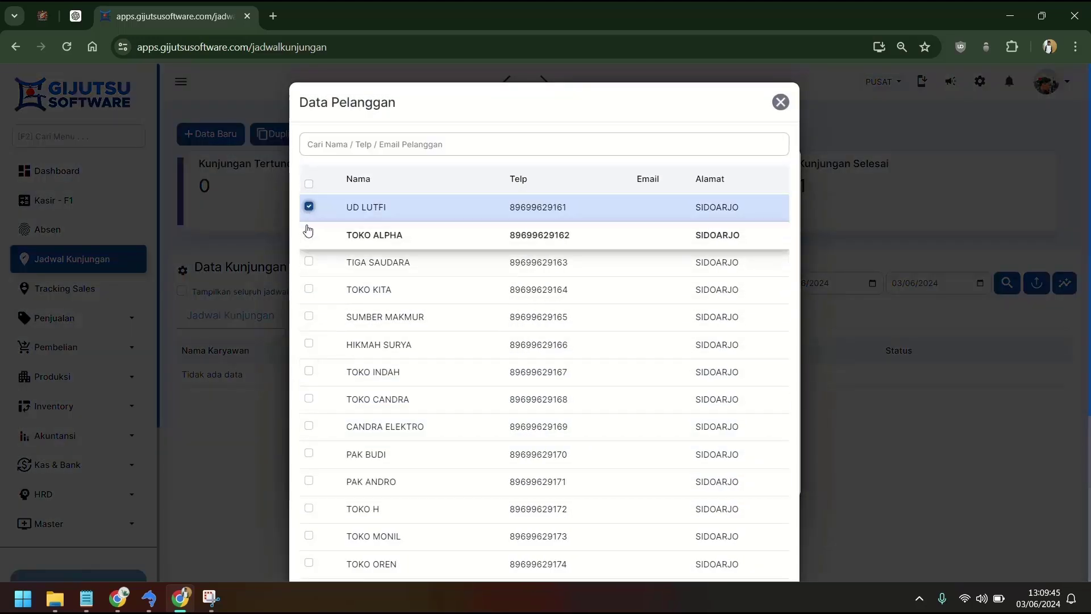
left_click(308, 233)
left_click(308, 261)
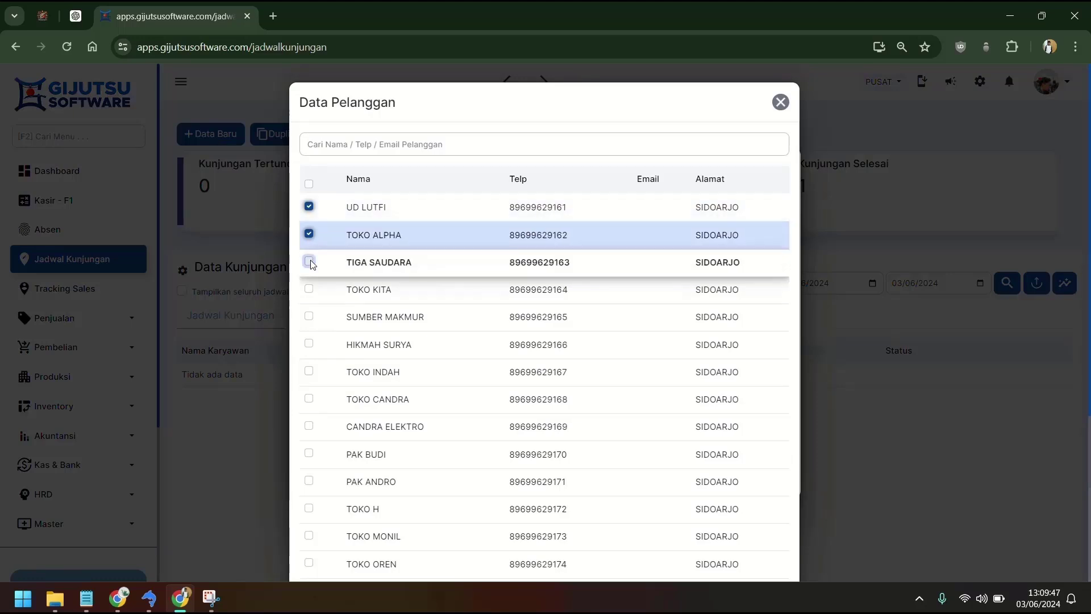
scroll(625, 444, "down", 5)
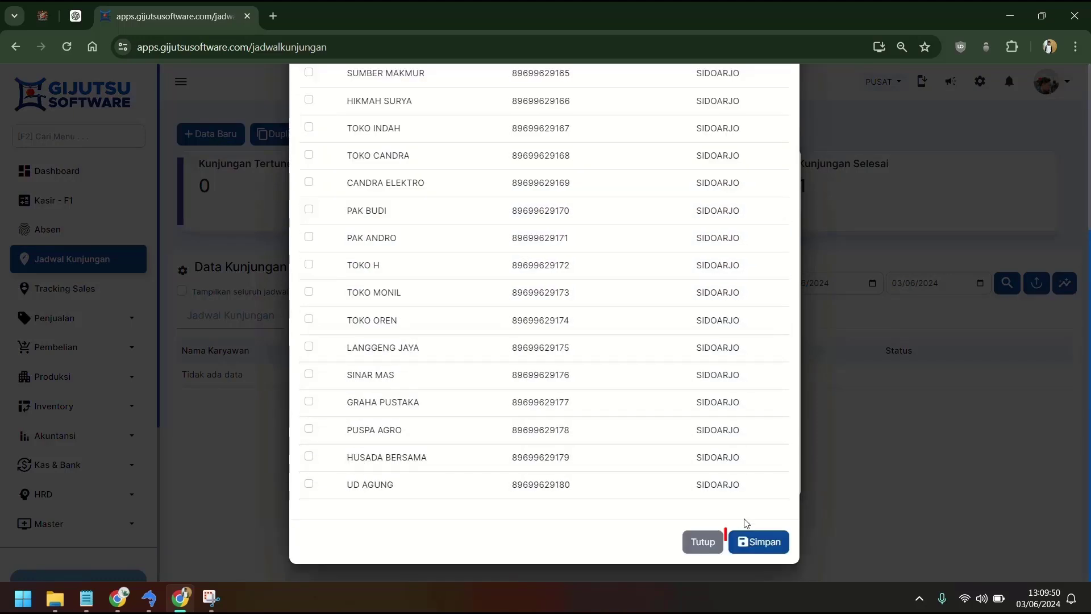
left_click(759, 542)
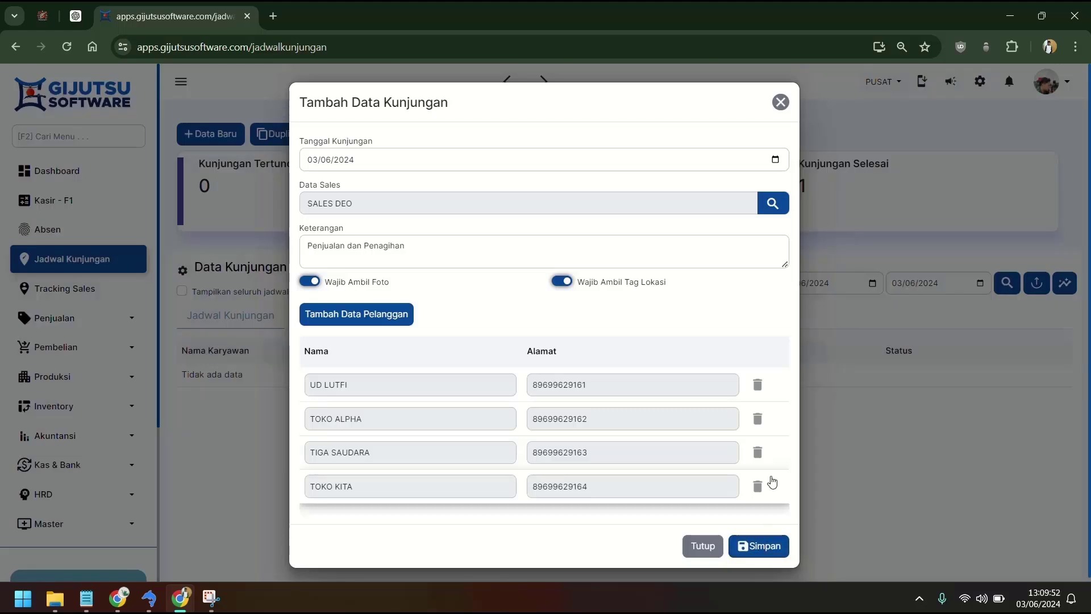
left_click(756, 545)
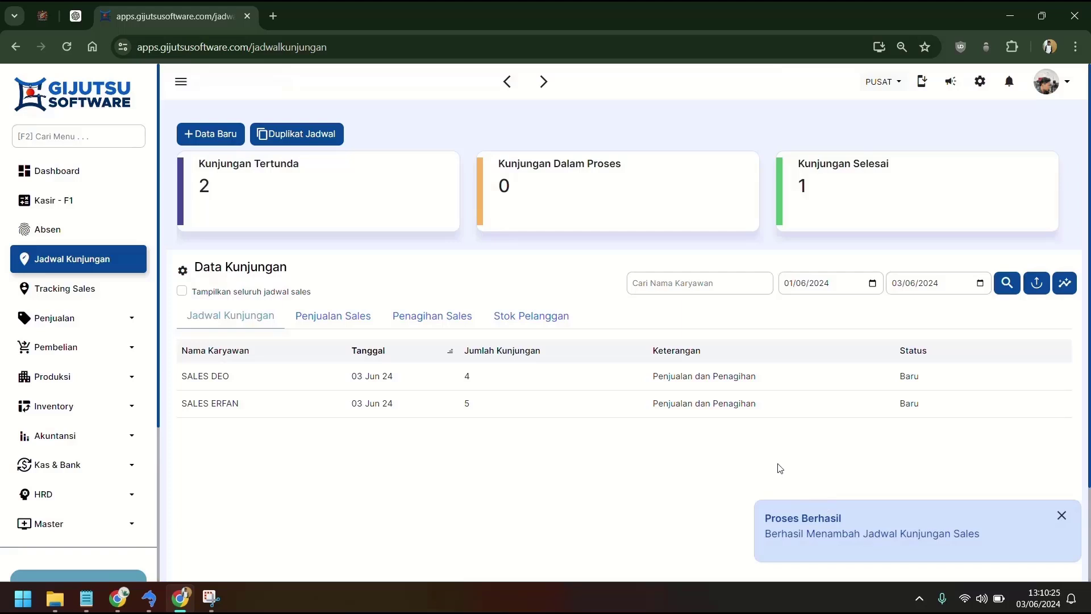
left_click(313, 142)
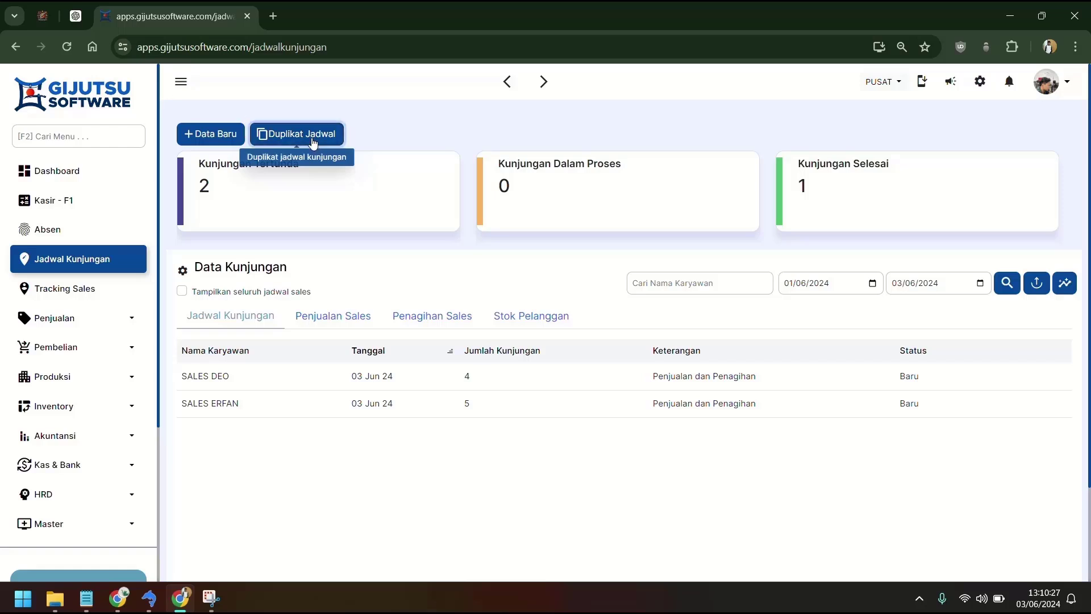
Step: Open Duplikat Jadwal and keep the duplication type as Rentan Waktu
left_click(310, 142)
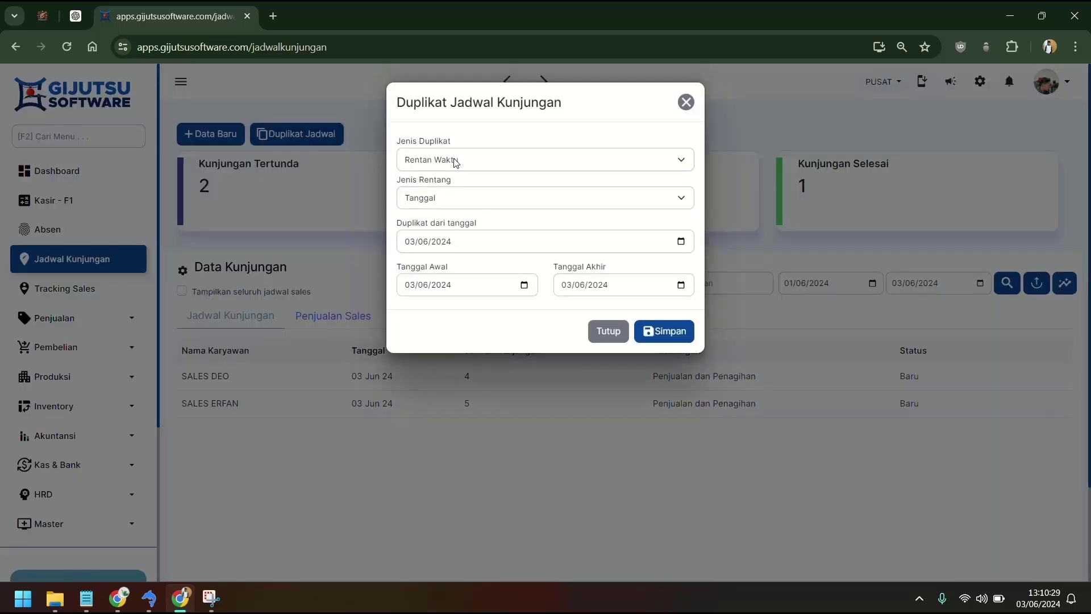
left_click(455, 161)
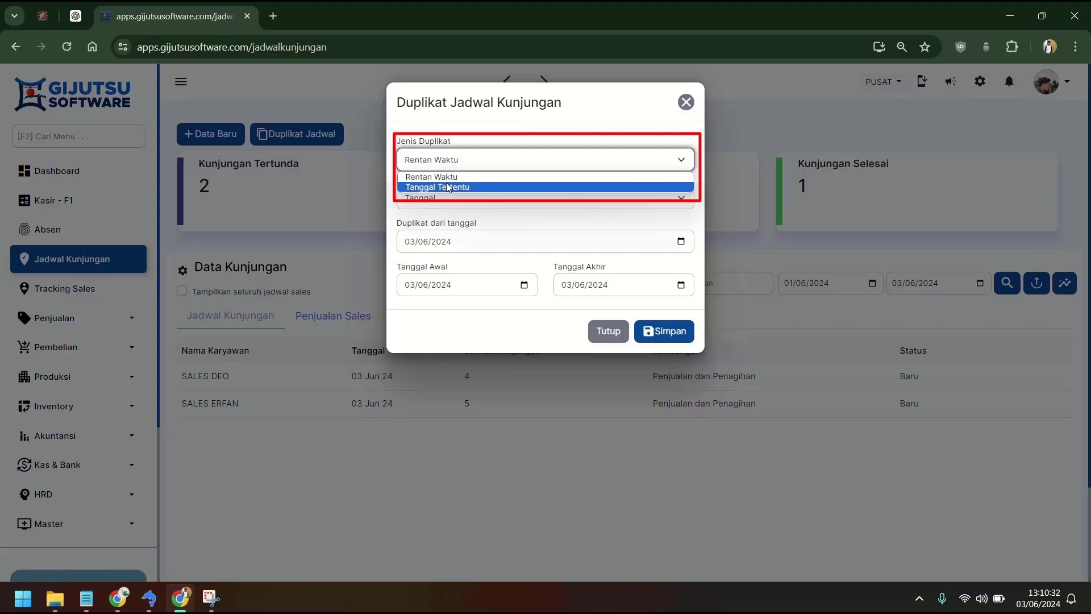
left_click(449, 187)
left_click(448, 160)
left_click(449, 176)
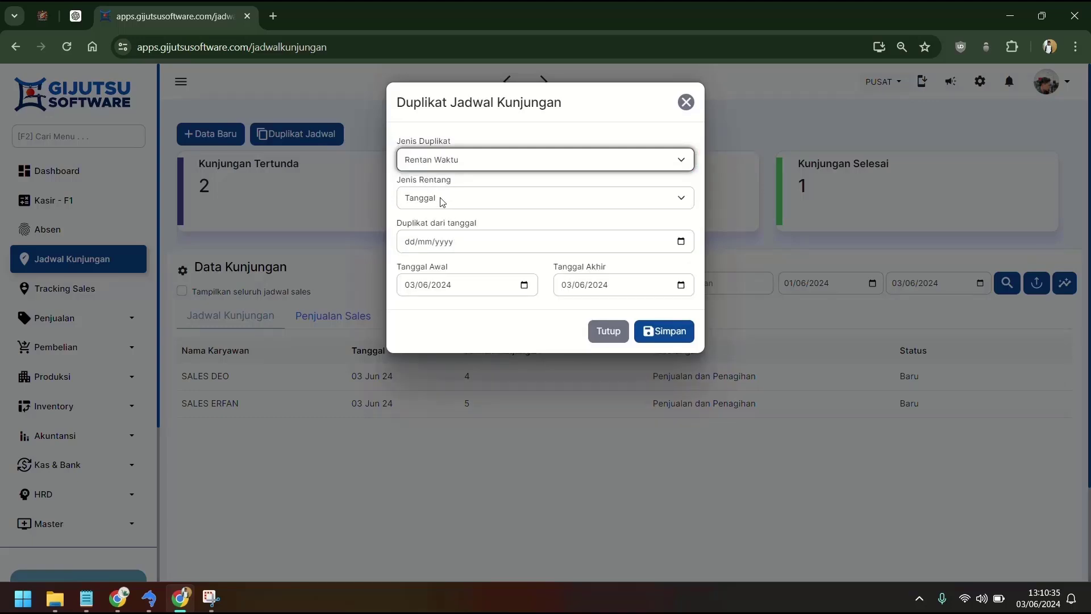
Step: Set the source date to 03/06/2024 and the range end date to 30/06/2024
left_click(681, 244)
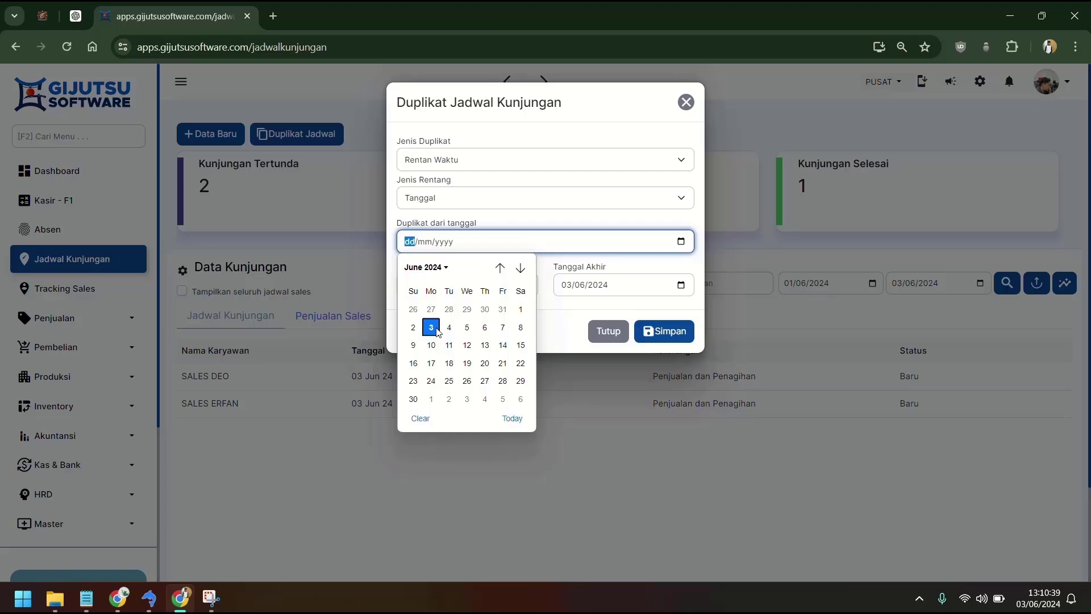
left_click(436, 331)
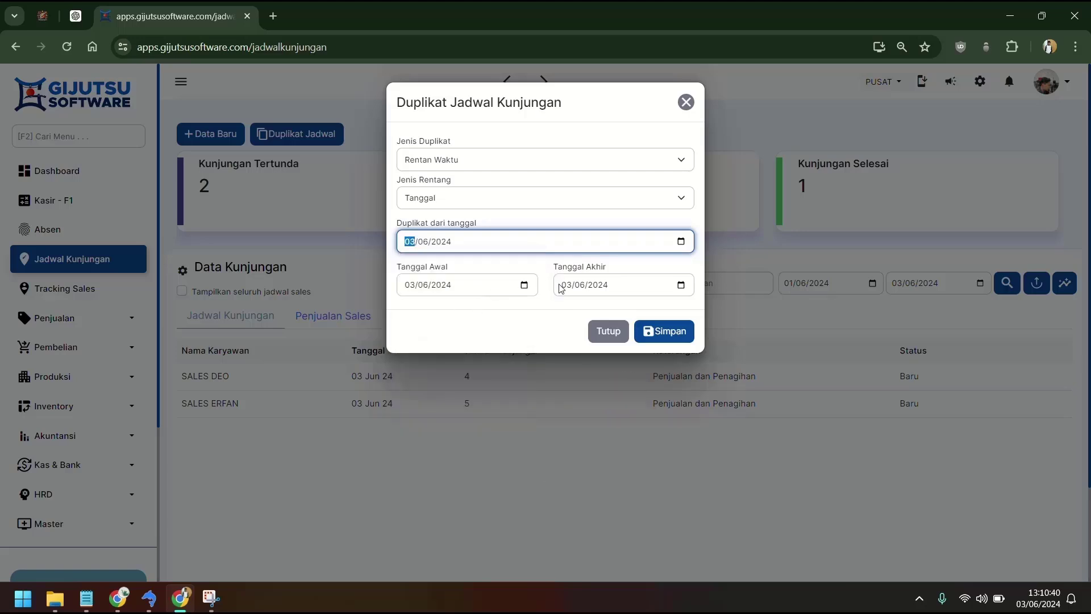
left_click(680, 285)
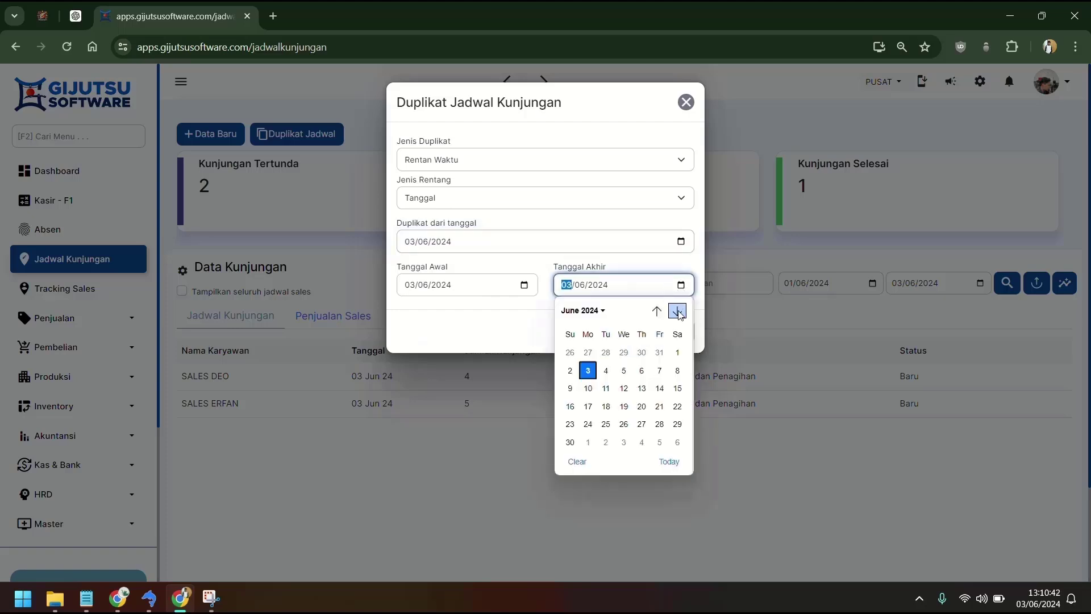
left_click(570, 442)
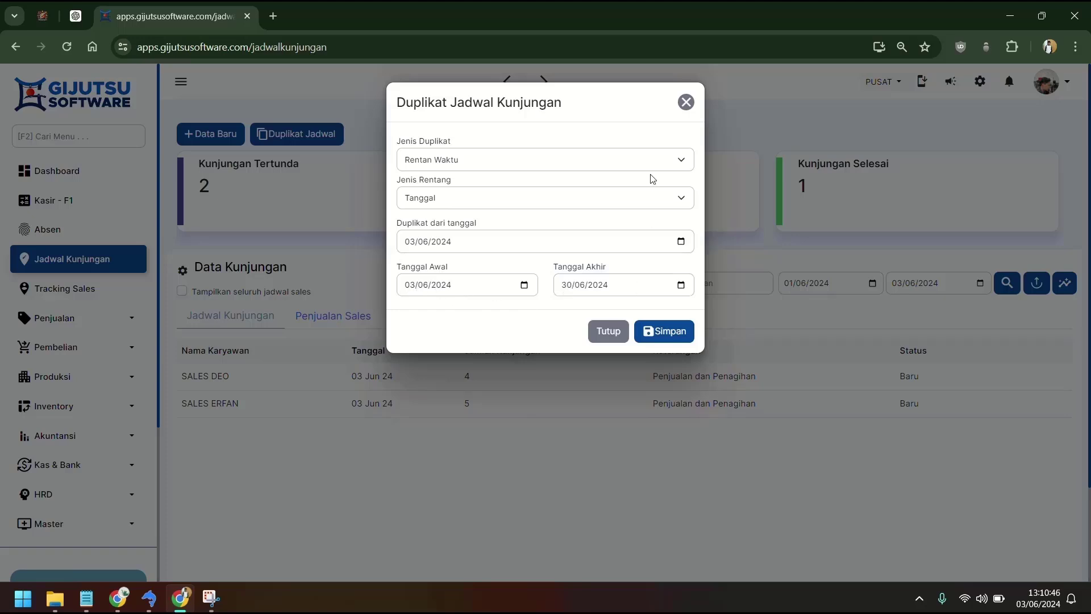
left_click(647, 160)
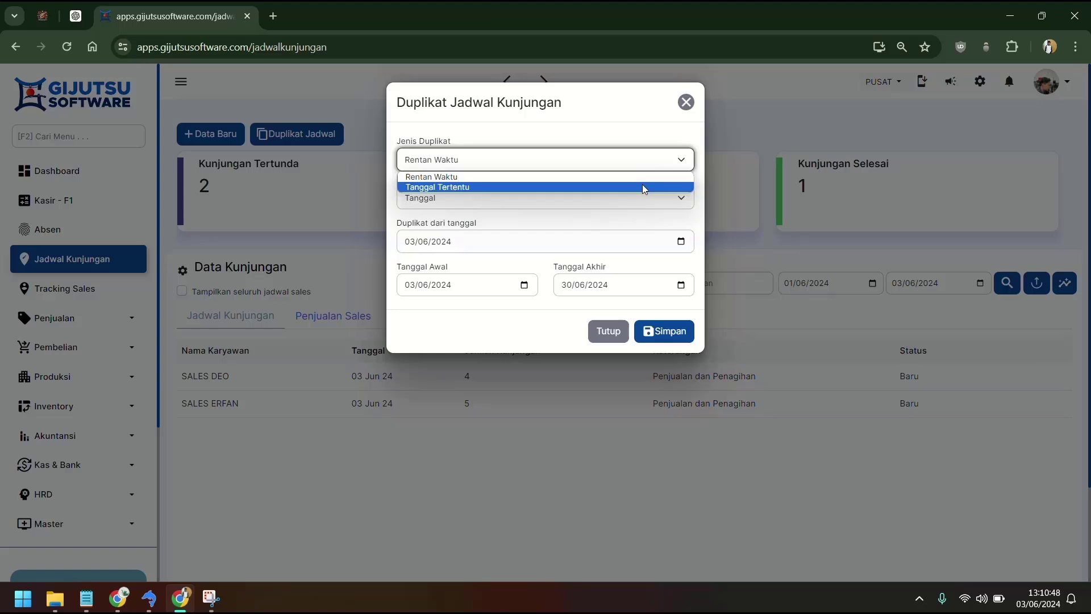
Step: Use Tanggal Tertentu with source date 03/06/2024, add targets 10/06 and 17/06, and save
left_click(642, 186)
left_click(601, 235)
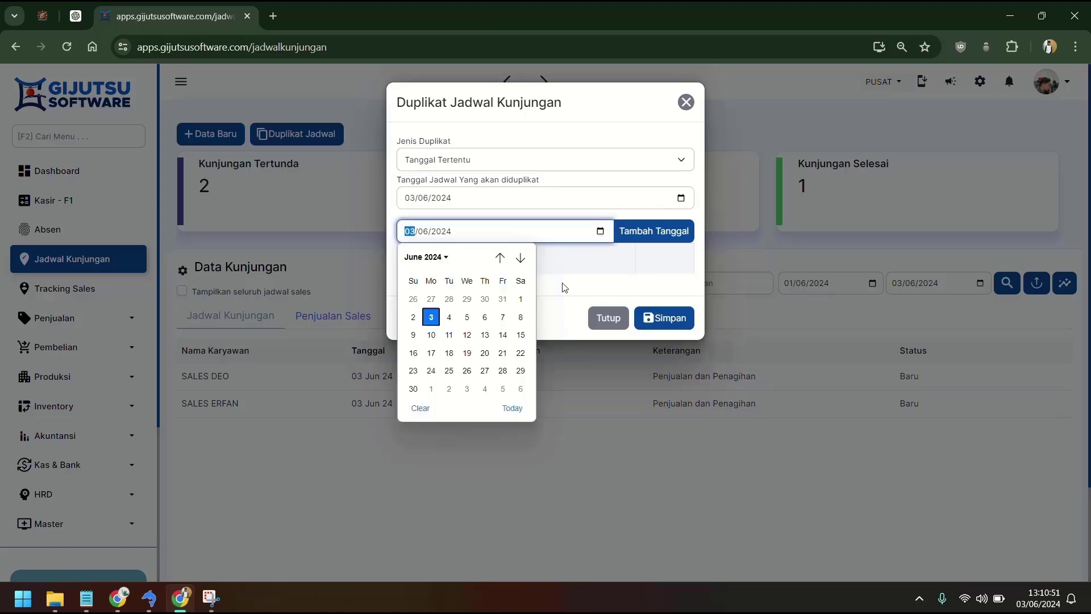
left_click(432, 336)
left_click(661, 198)
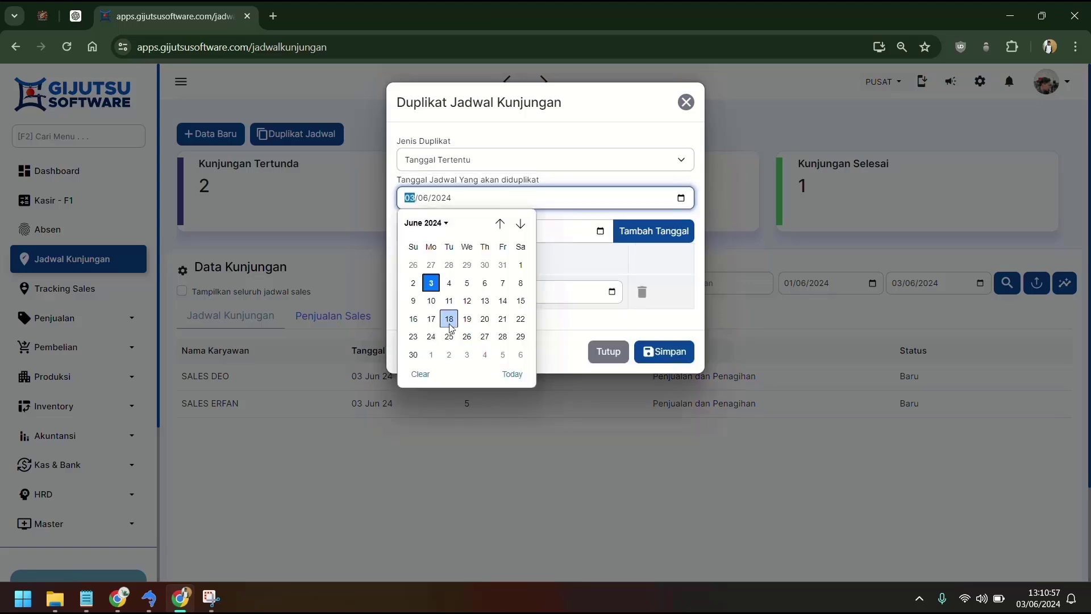
left_click(431, 318)
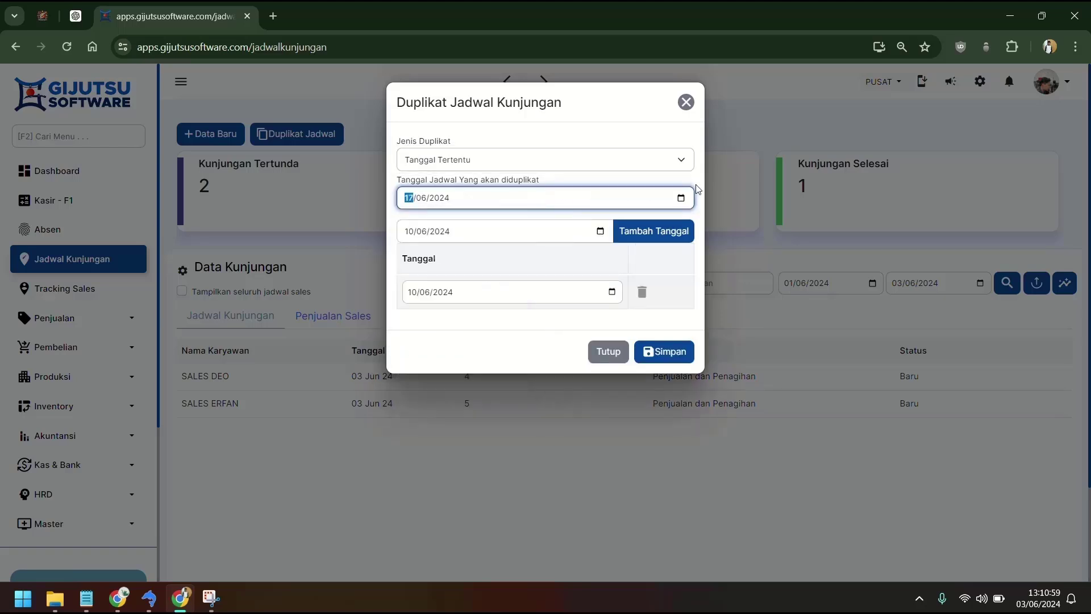
left_click(681, 197)
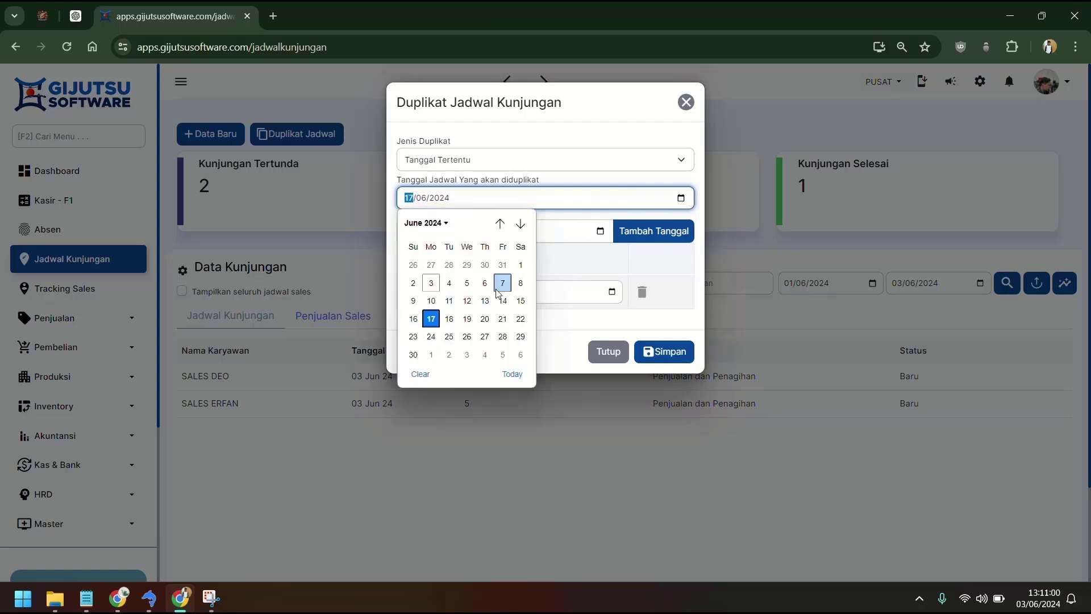
left_click(431, 283)
left_click(601, 232)
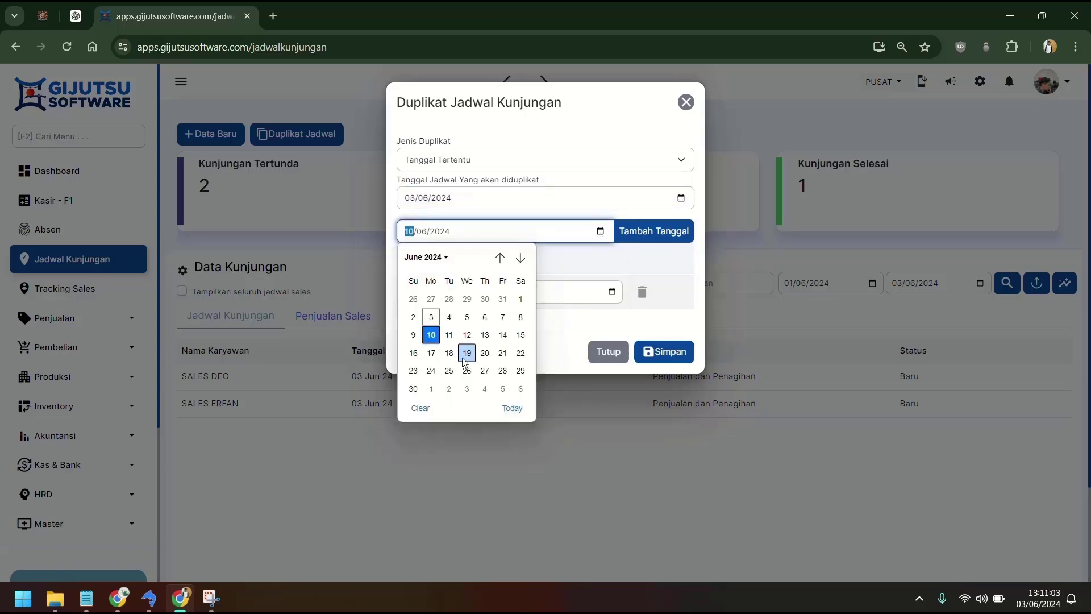
left_click(431, 353)
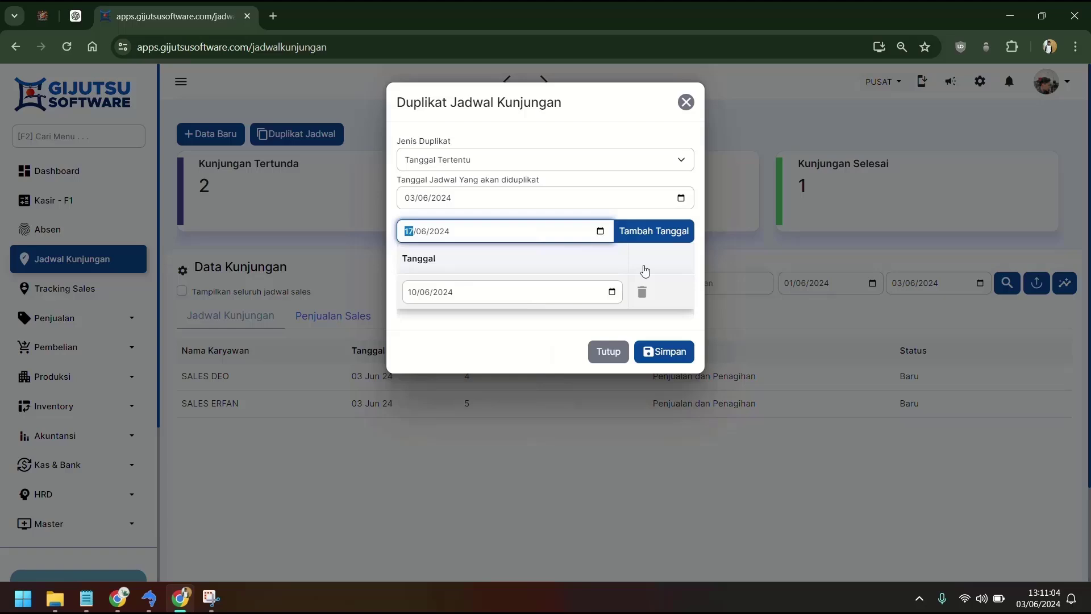
left_click(661, 234)
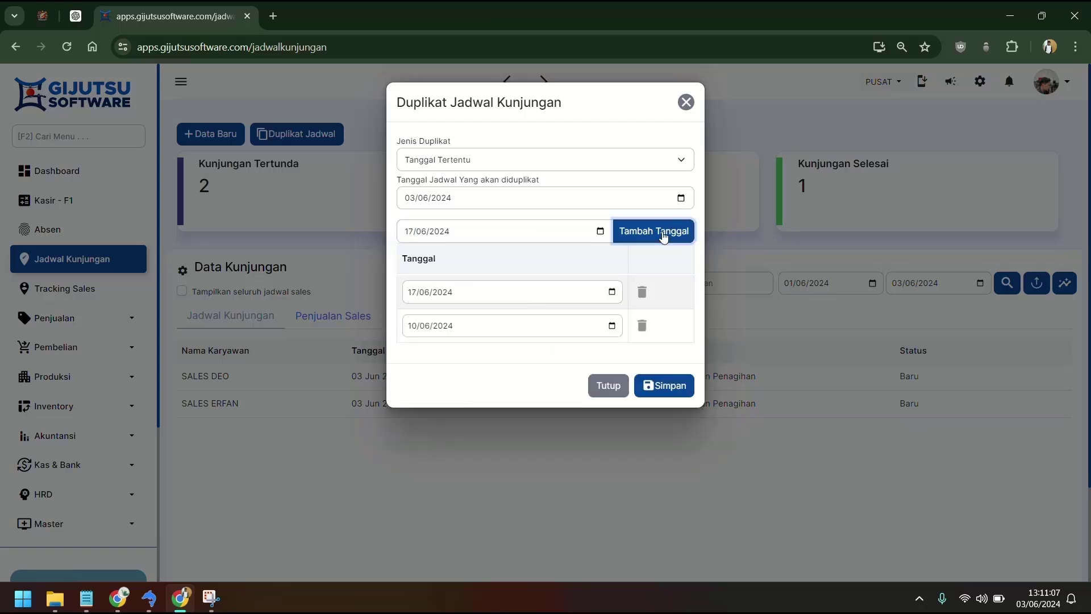
left_click(663, 237)
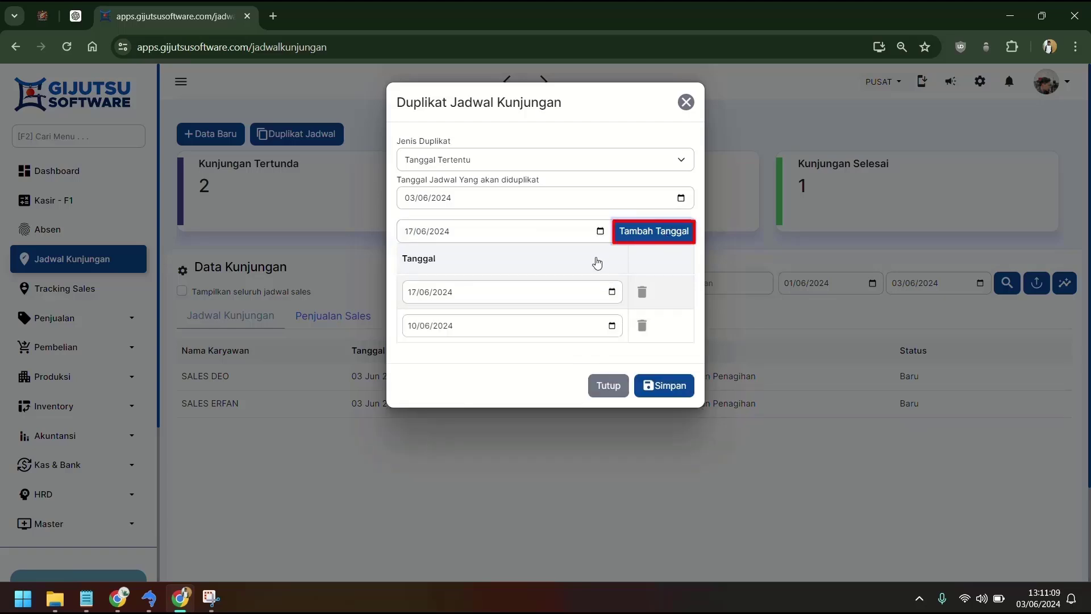
left_click(677, 391)
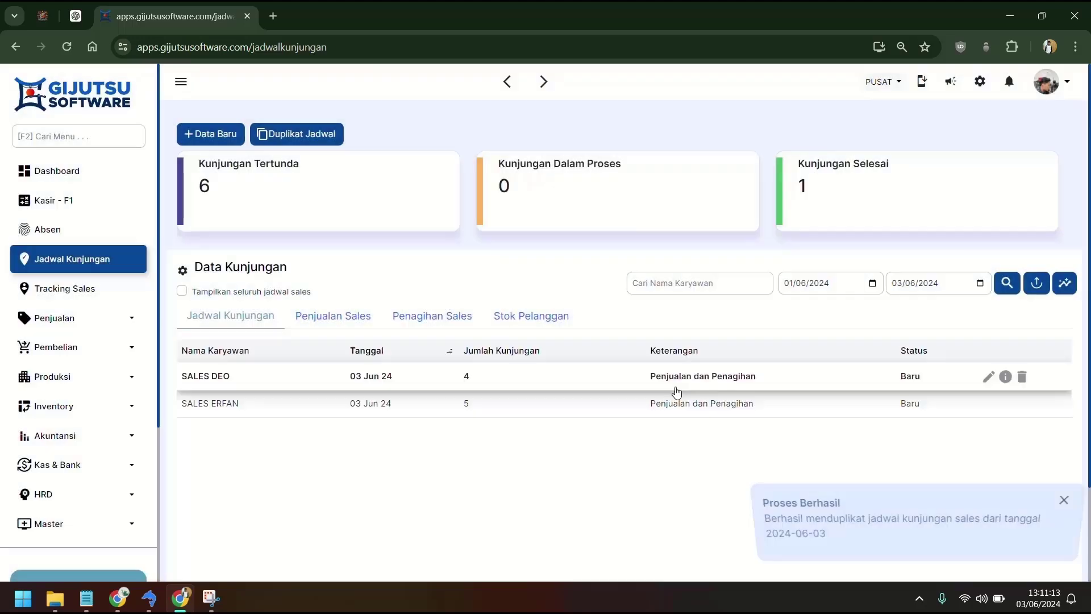
Step: Set the schedule list's end date to 17/06/2024 and search
left_click(981, 286)
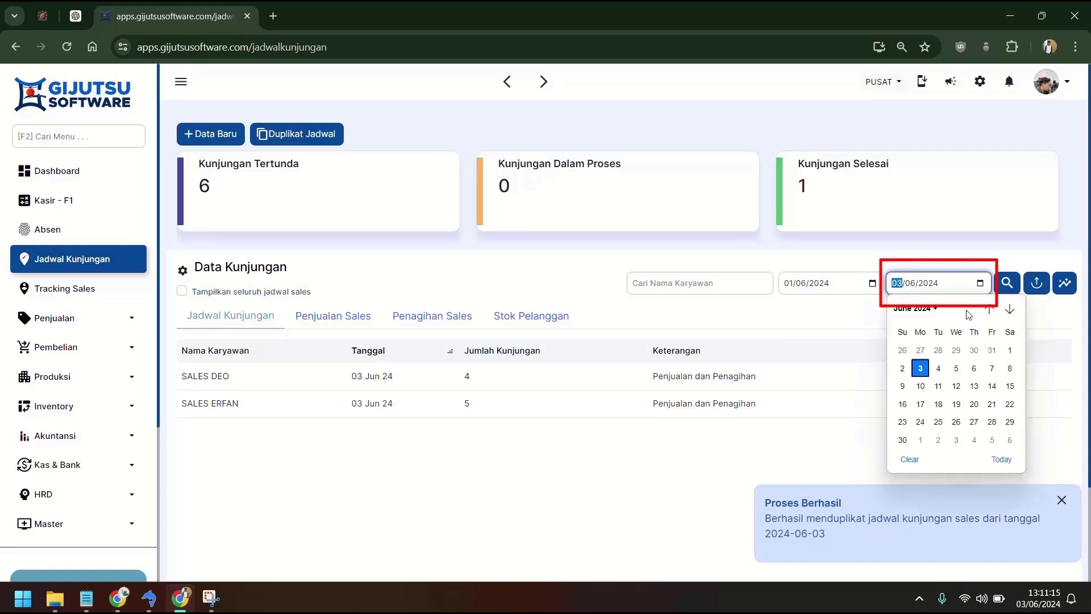
left_click(920, 405)
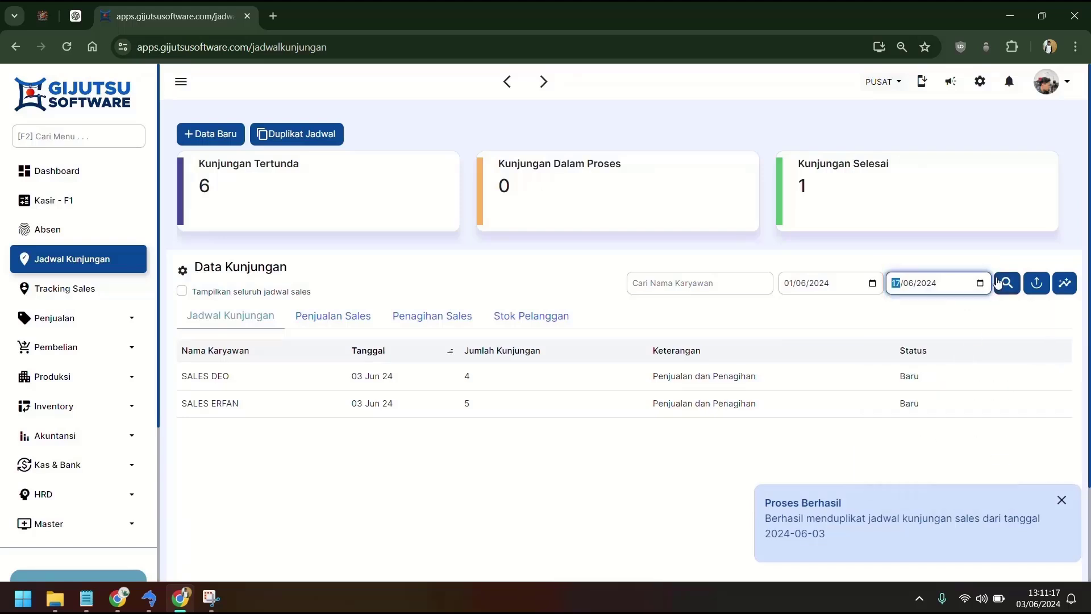
left_click(1006, 283)
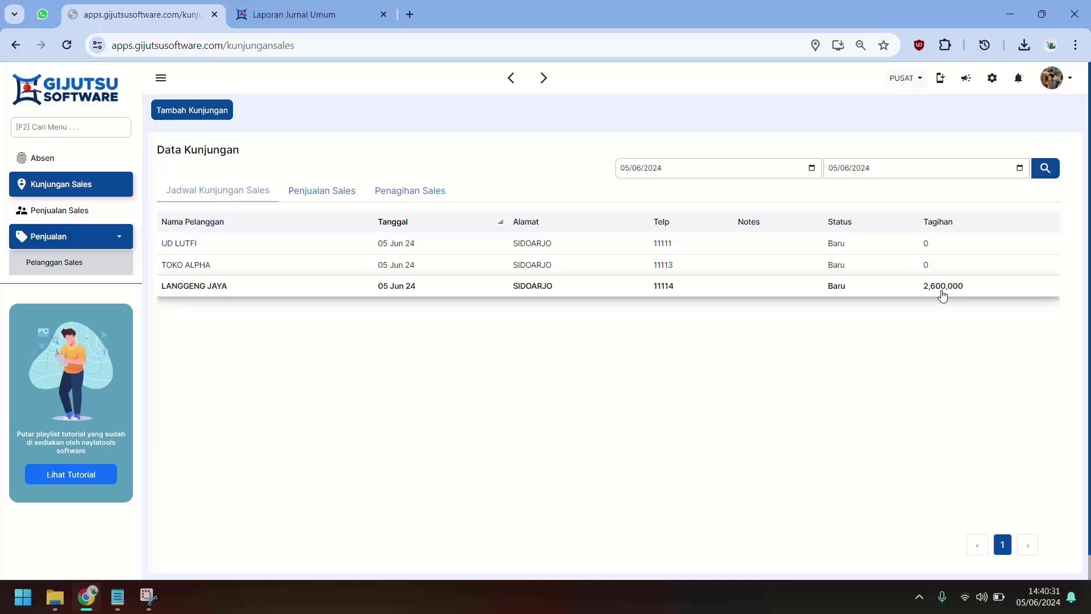
Step: Open LANGGENG JAYA's visit, capture visit photos with the camera, and save the record
left_click(942, 295)
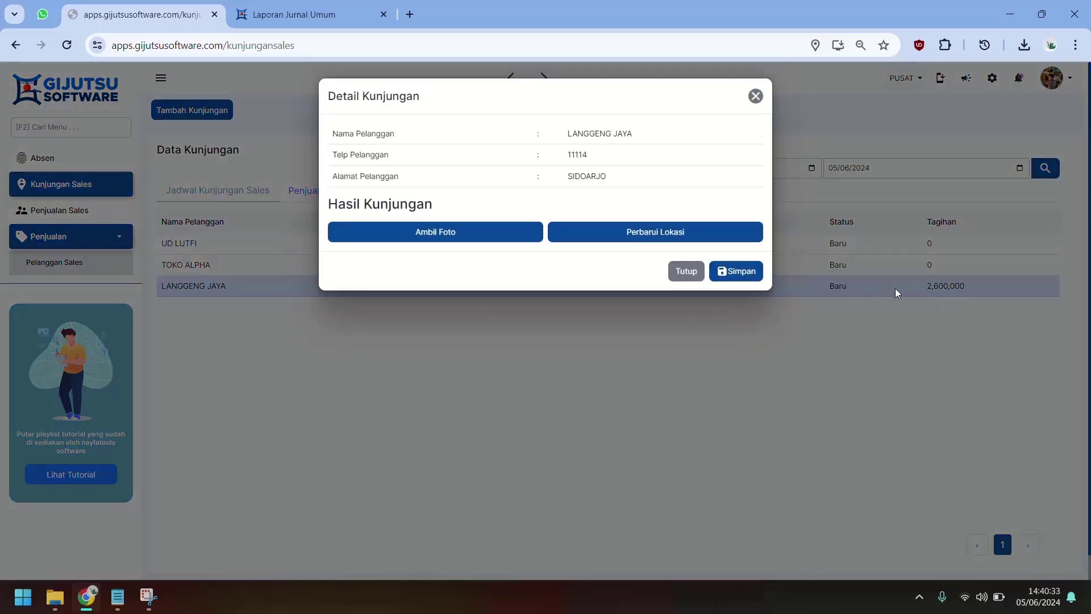
left_click(510, 240)
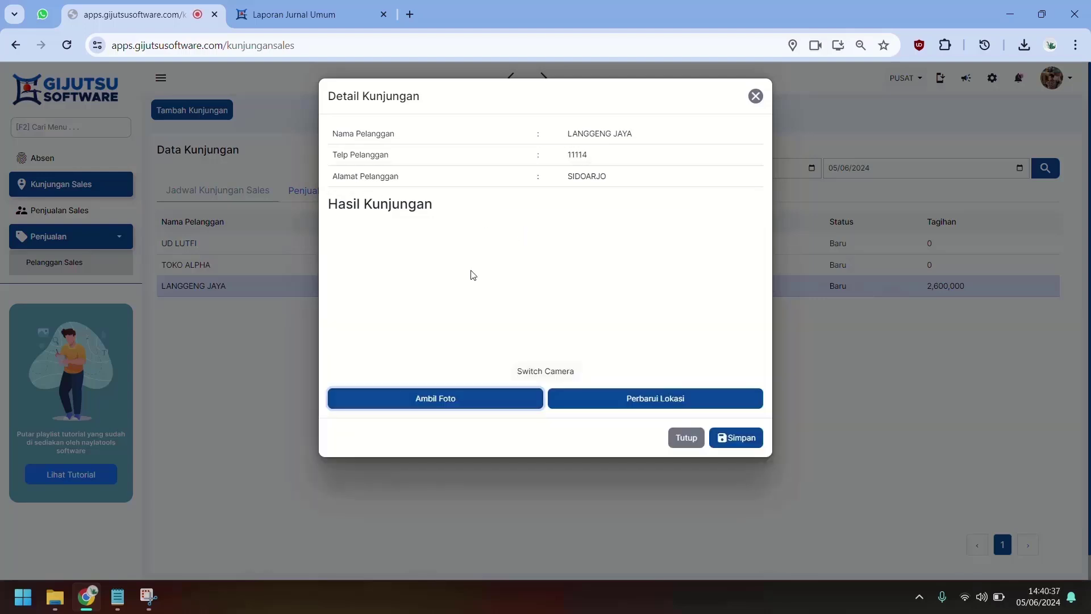
left_click(449, 400)
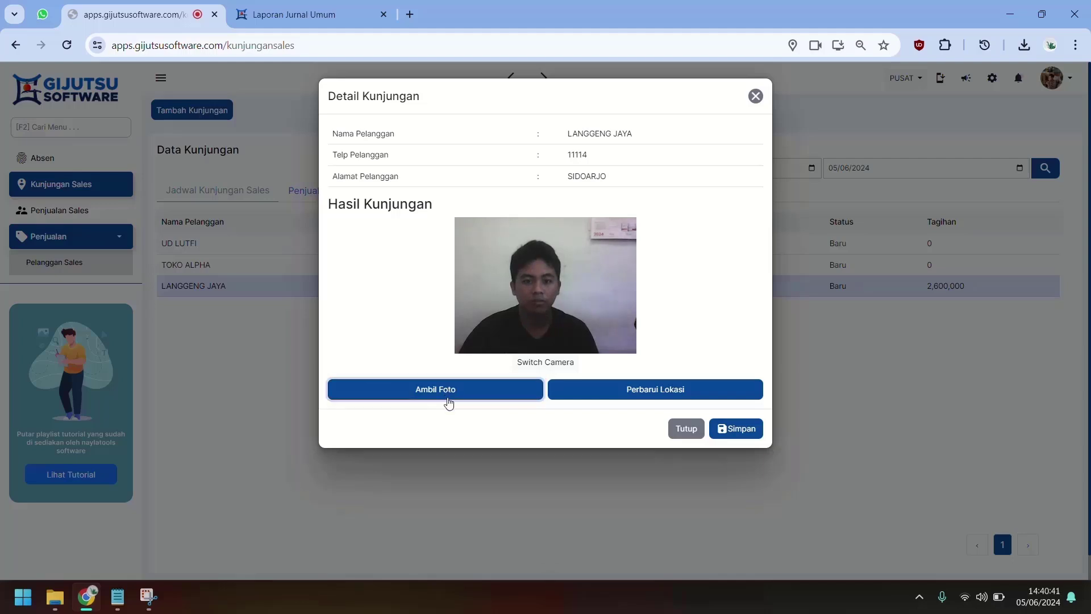
left_click(483, 401)
left_click(458, 541)
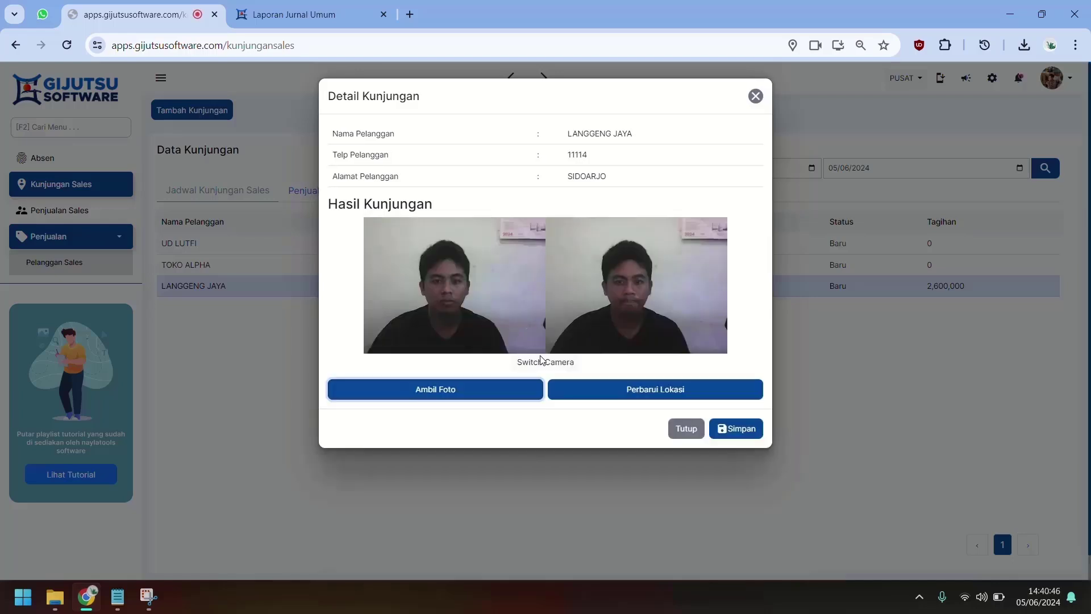
left_click(522, 390)
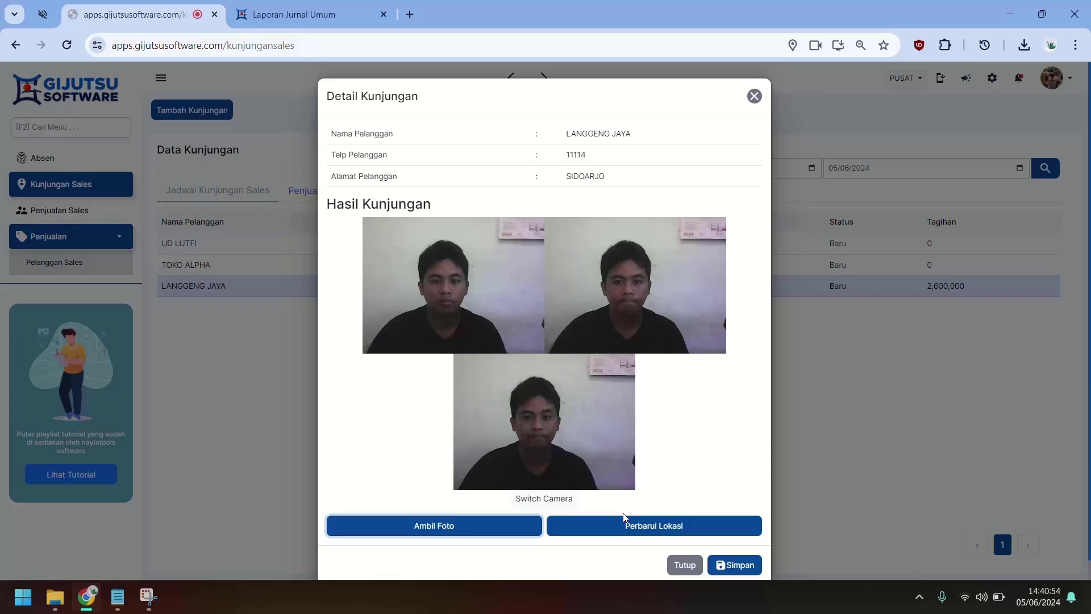
left_click(733, 565)
left_click(735, 541)
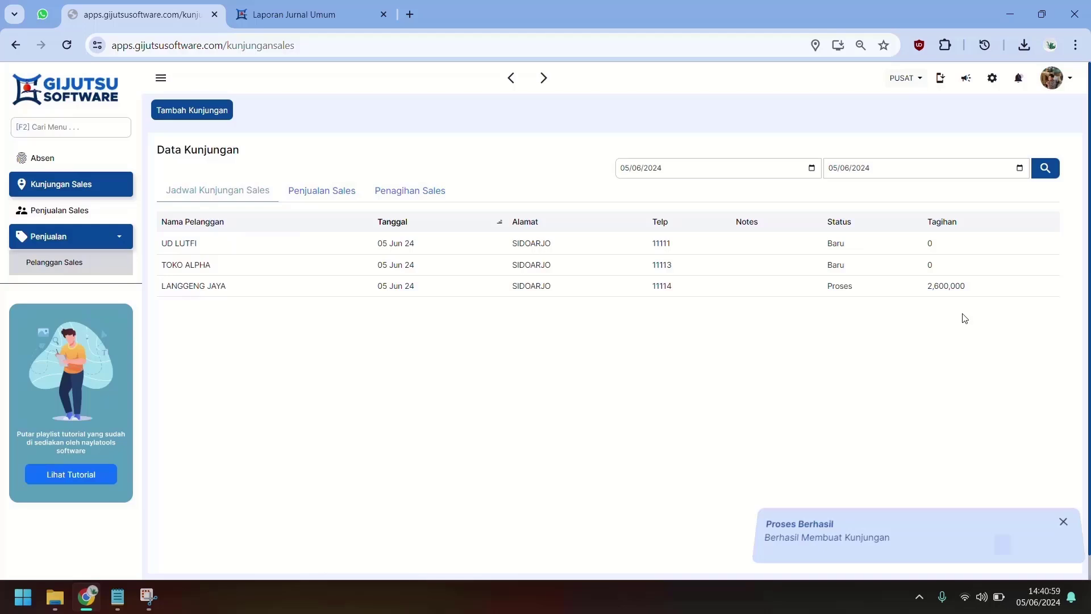
Step: Enter the visit result 'Penjualan Penagihan dan lnput Stok Pelanggan' for LANGGENG JAYA
left_click(908, 289)
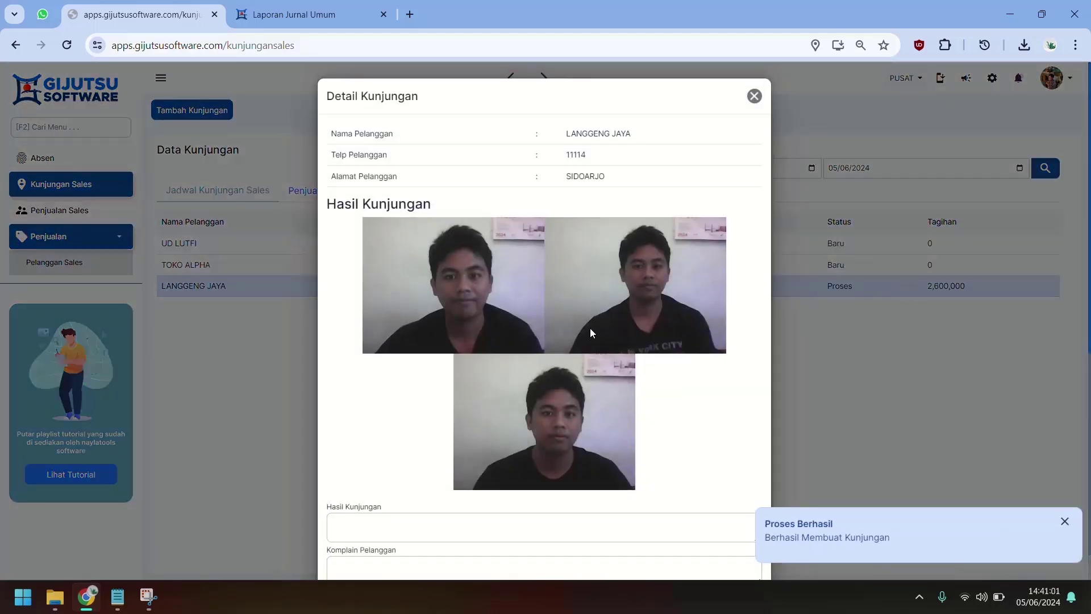
scroll(590, 335, "down", 6)
left_click(497, 174)
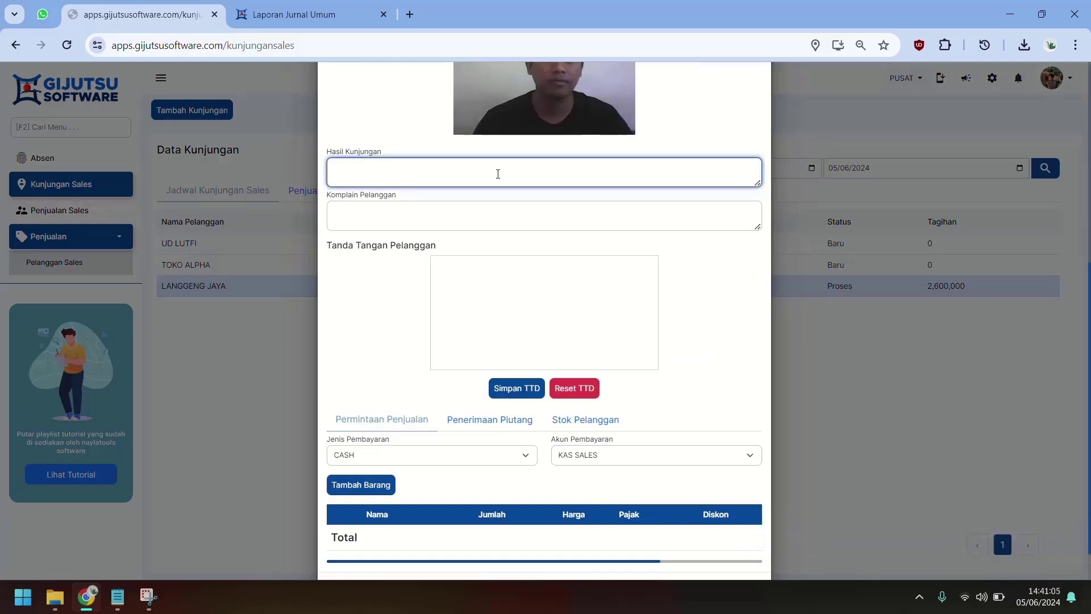
type("Penjual")
type("an Penag")
type("ihan dan l")
type("np")
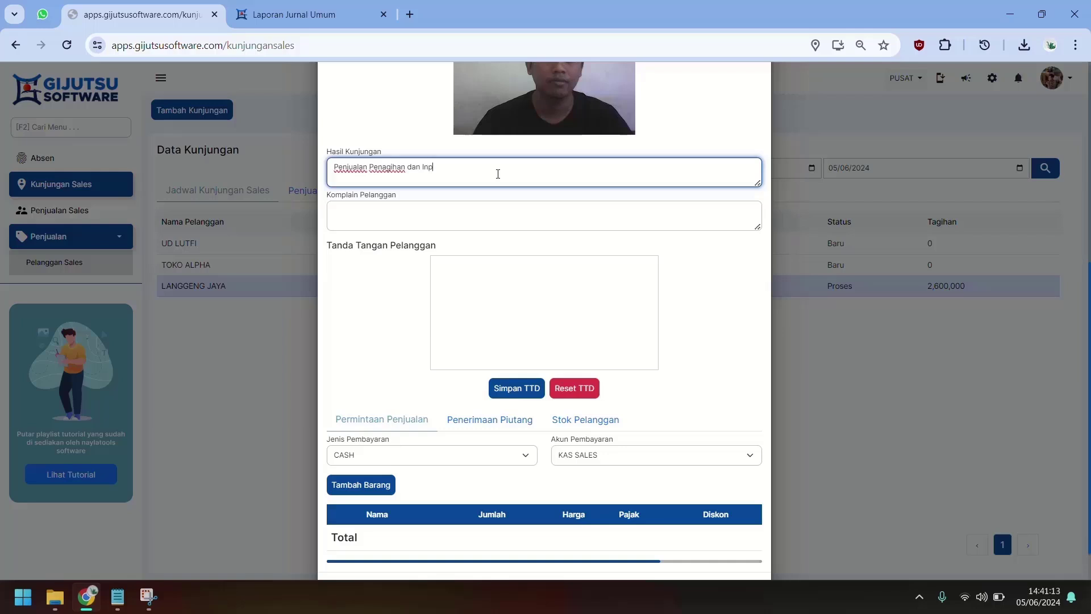
type("ut Stok Pelanggan")
left_click(391, 333)
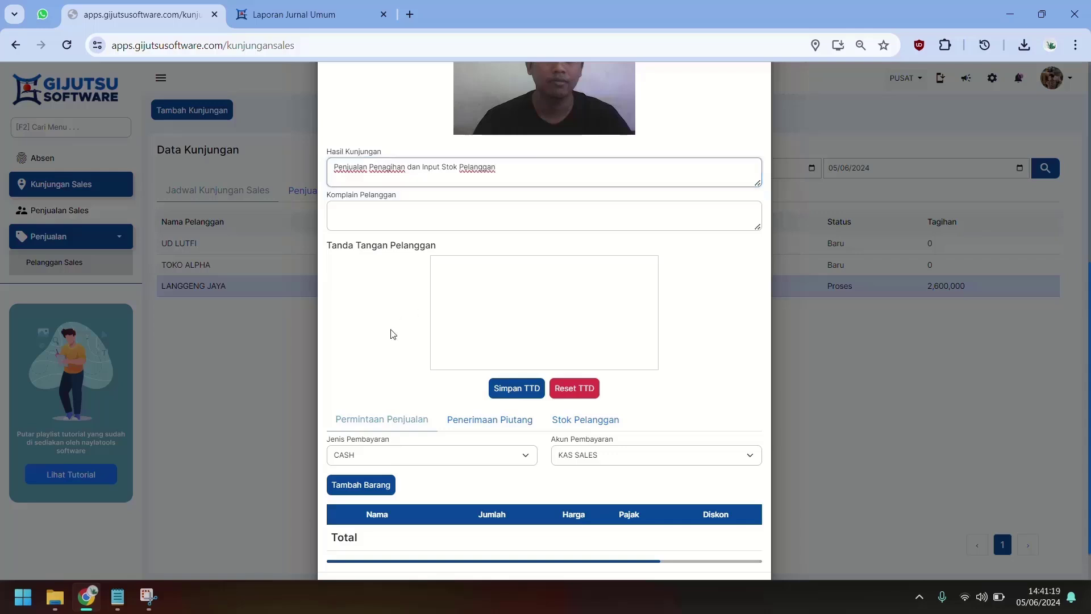
Step: Order 2 KUBIK BATA MERAH at 520,000 plus BATA RINGAN, then show Penerimaan Piutang
left_click(367, 491)
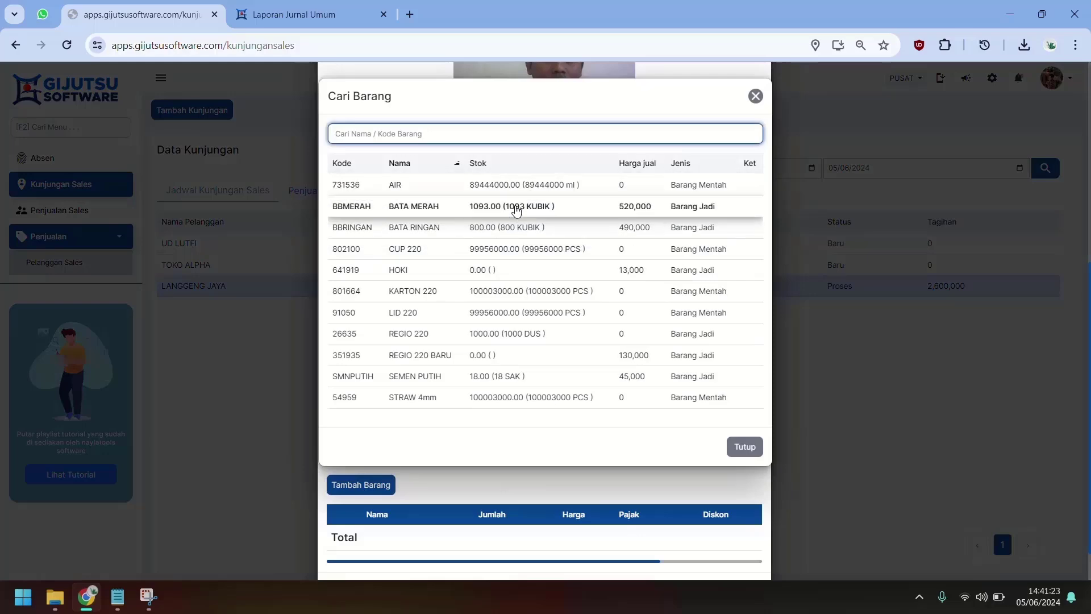
left_click(516, 211)
left_click(375, 486)
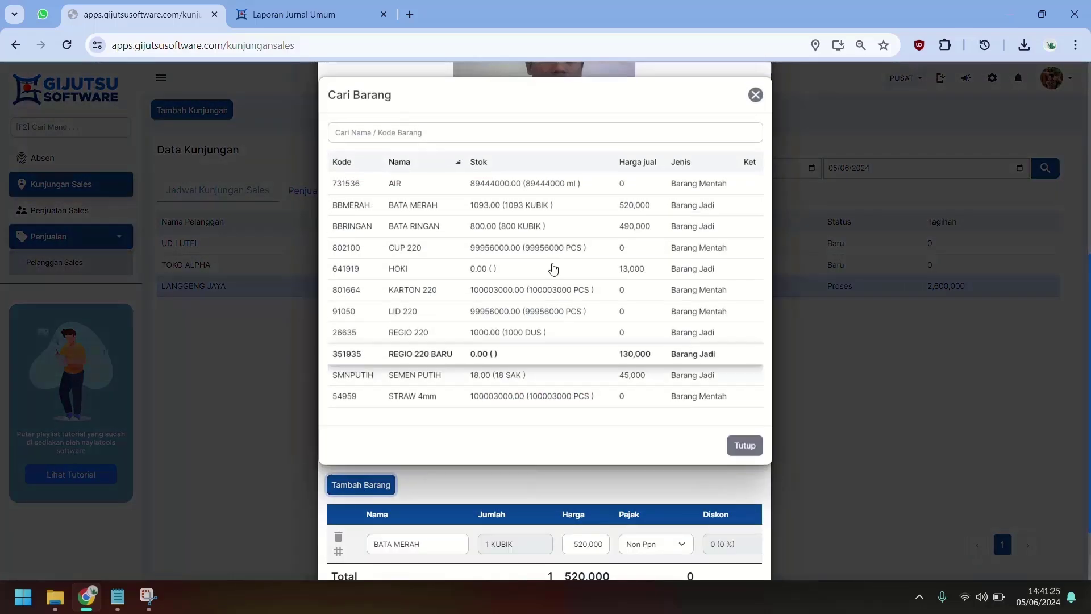
left_click(537, 224)
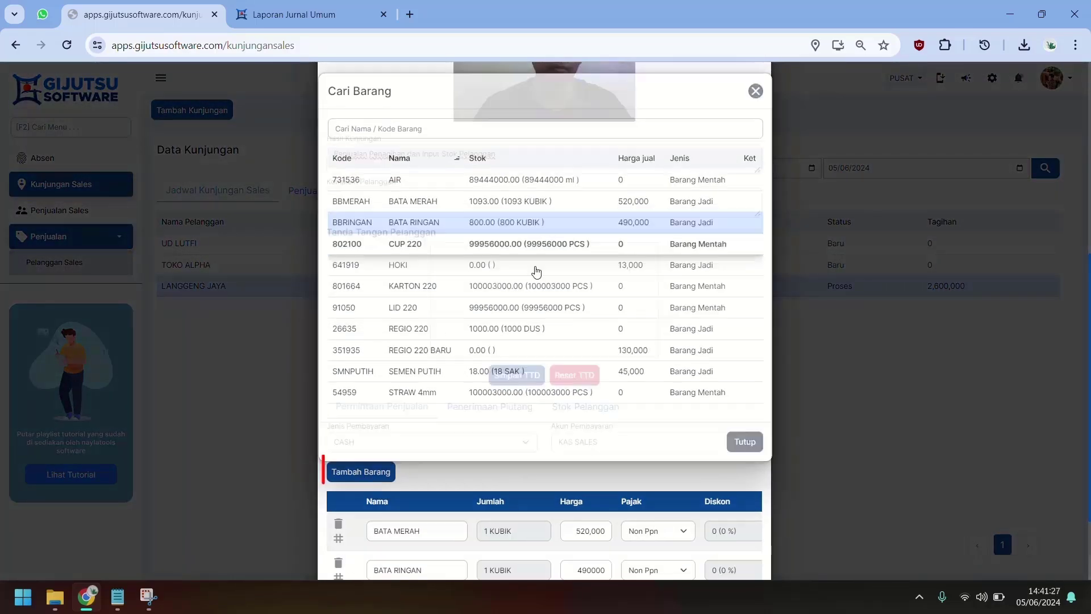
scroll(526, 456, "down", 2)
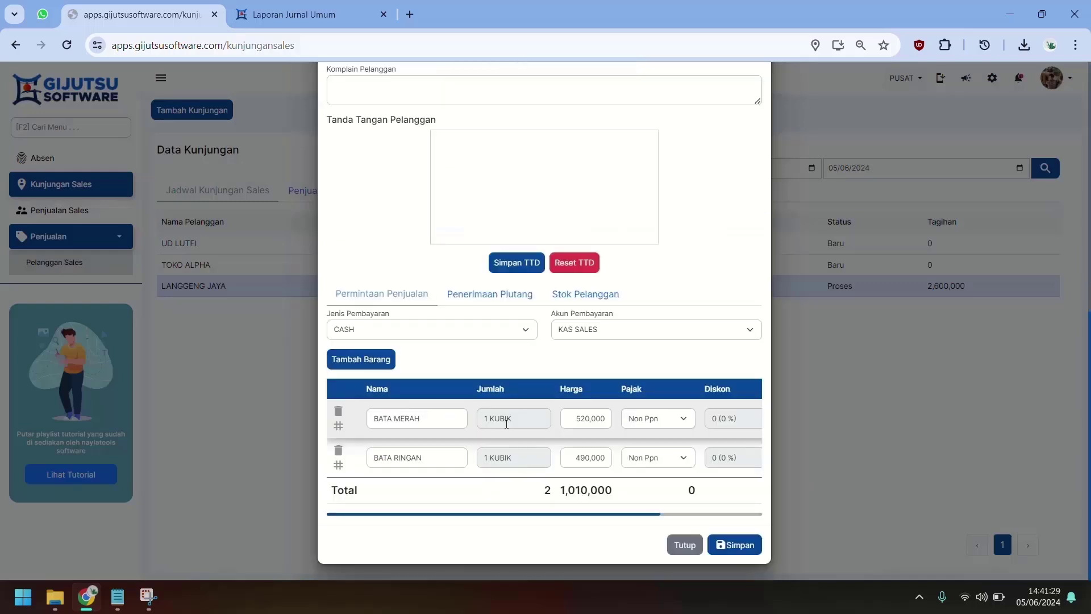
left_click(506, 419)
type("2")
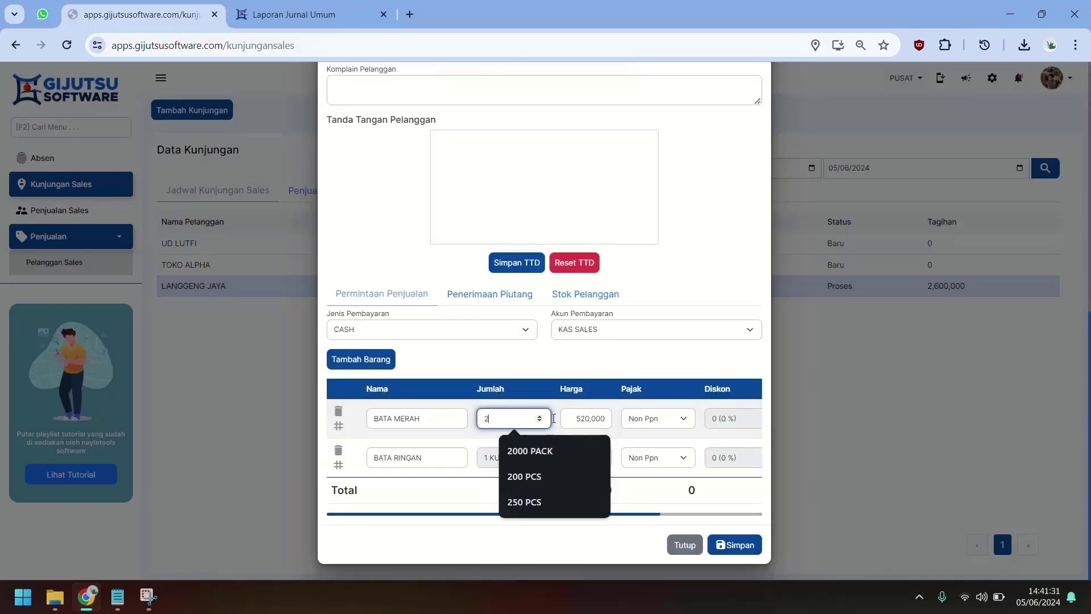
key("Tab")
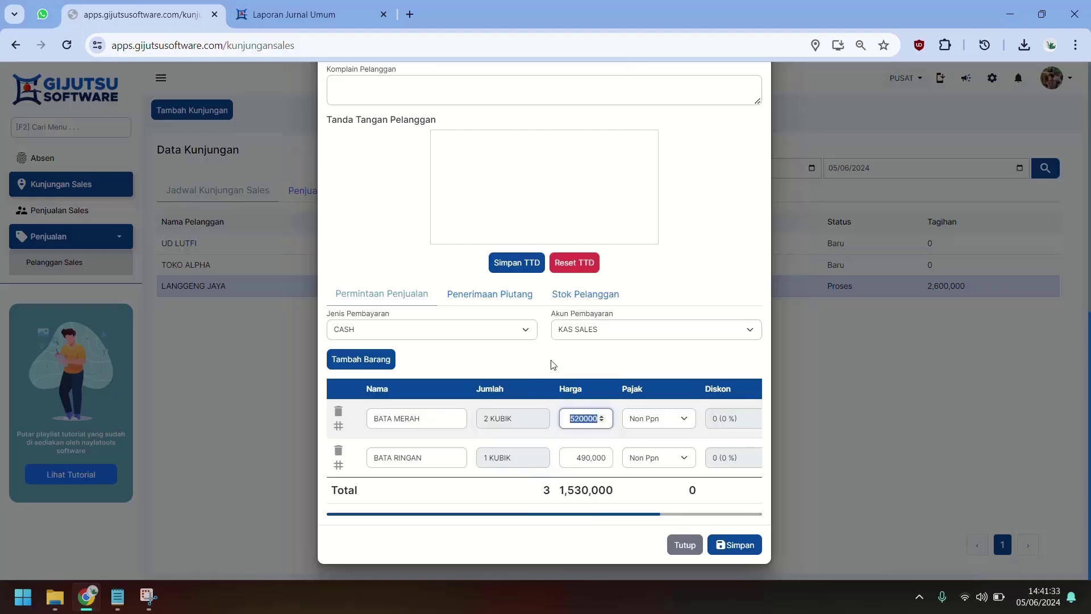
left_click(552, 364)
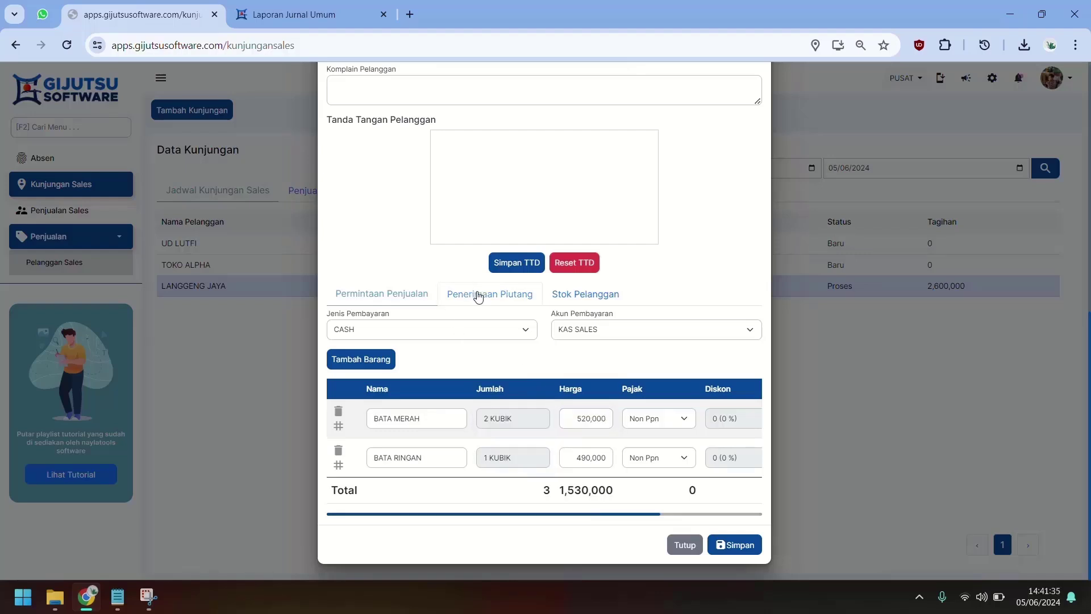
left_click(500, 305)
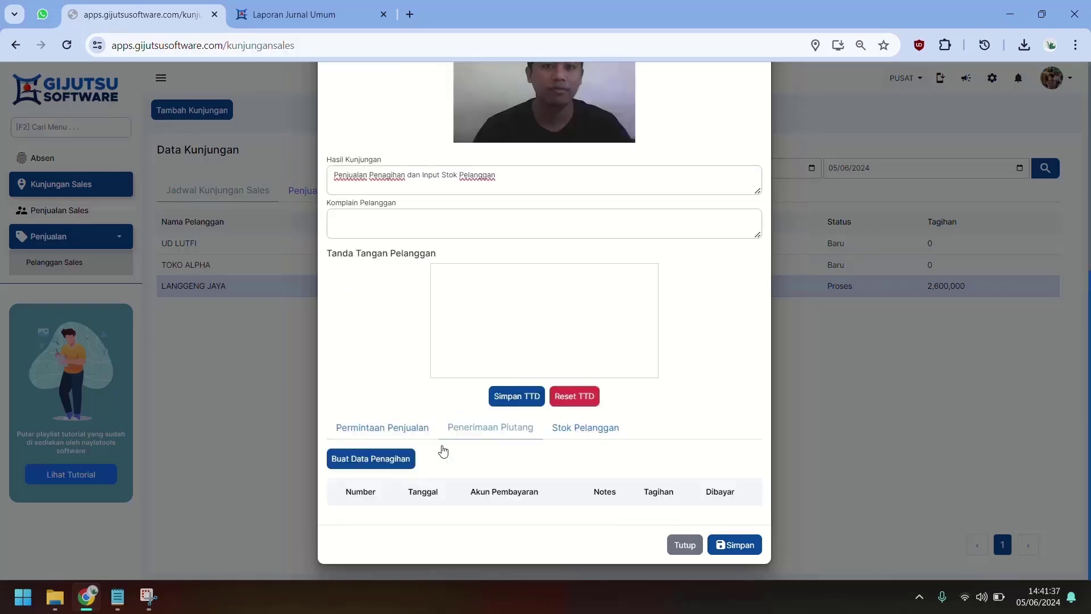
Step: Create a billing entry for LANGGENG JAYA's 2,600,000 receivable, paid into KAS SALES
left_click(394, 463)
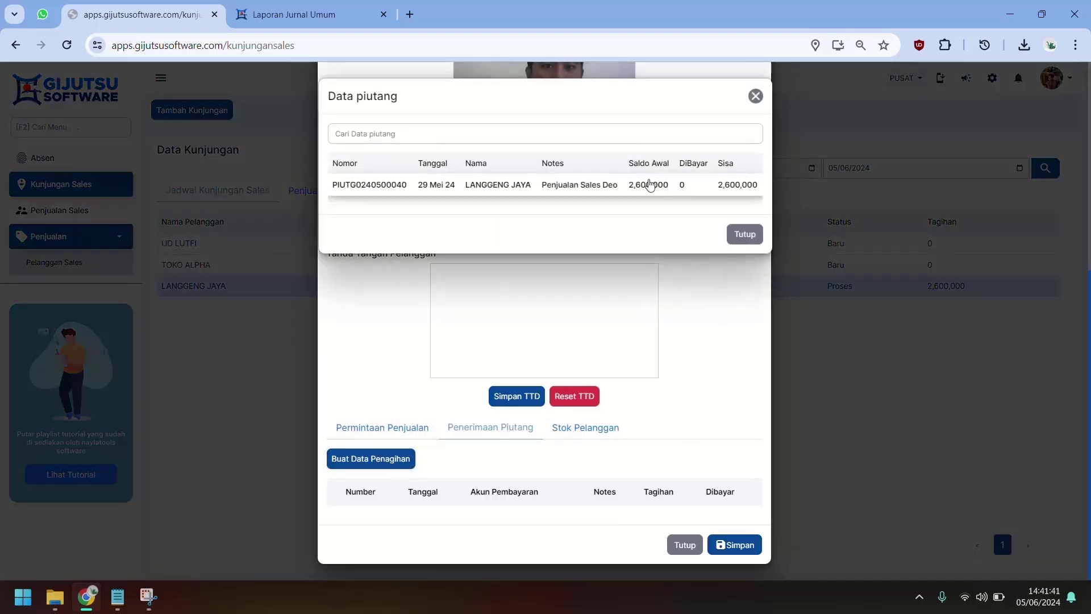
left_click(645, 184)
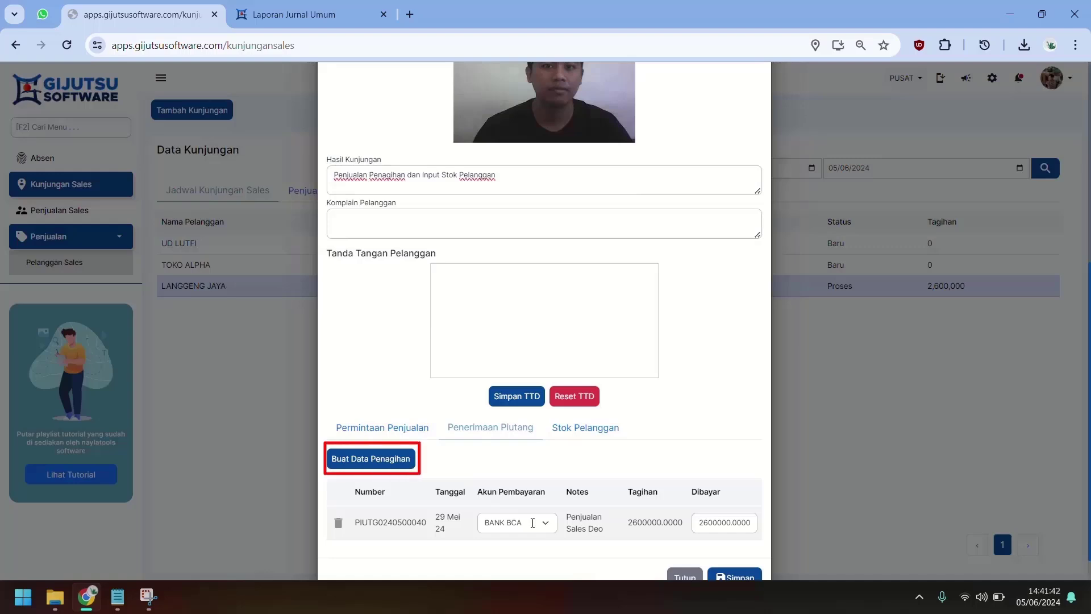
scroll(544, 531, "down", 1)
left_click(537, 492)
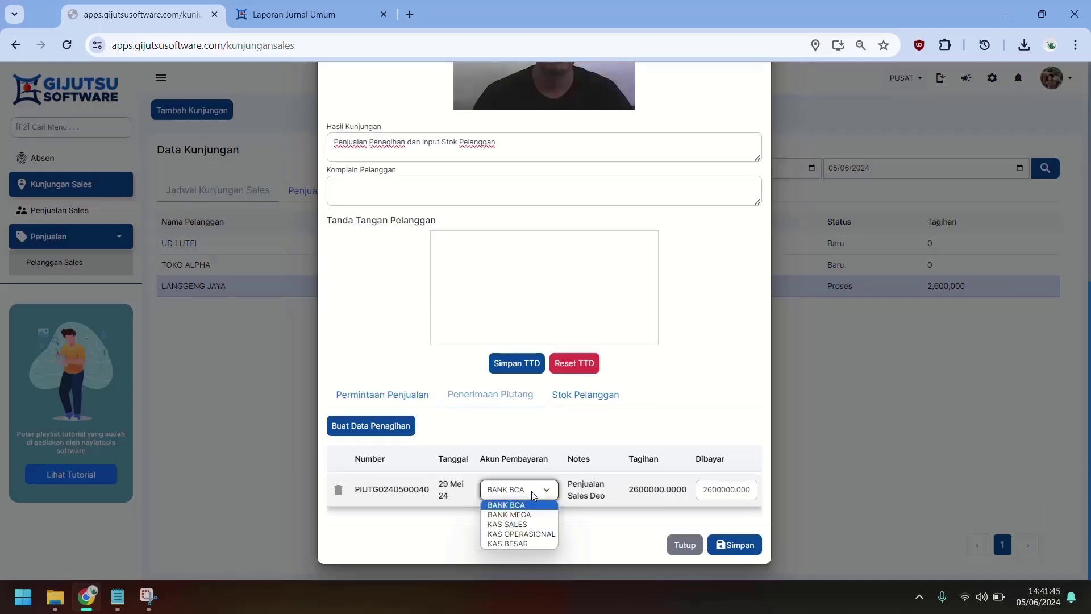
left_click(526, 524)
Step: Set the paid amount to 1,000,000 and confirm it
left_click(558, 513)
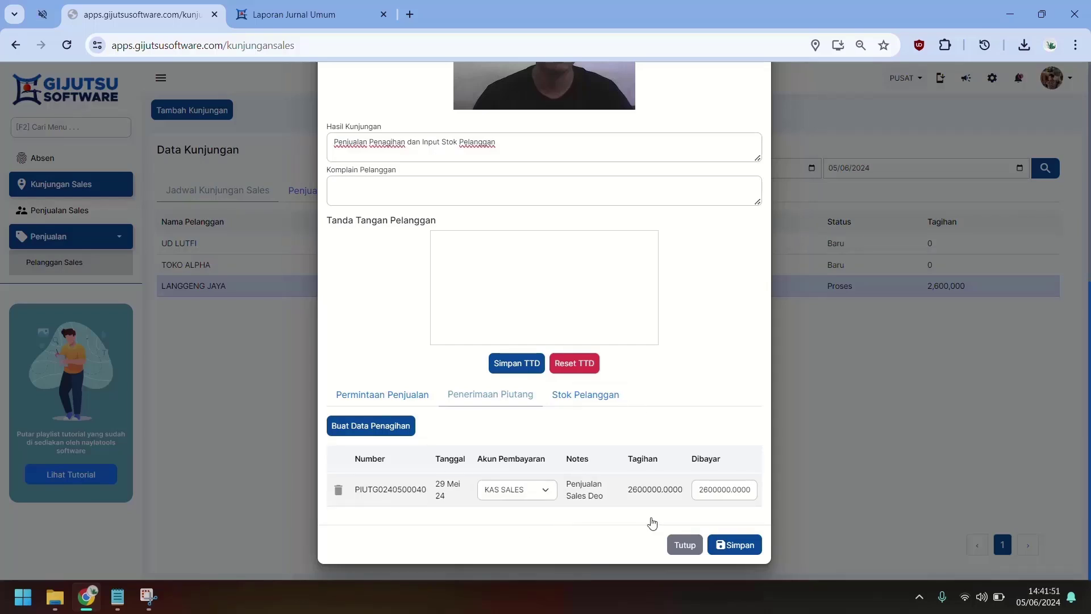
left_click(710, 490)
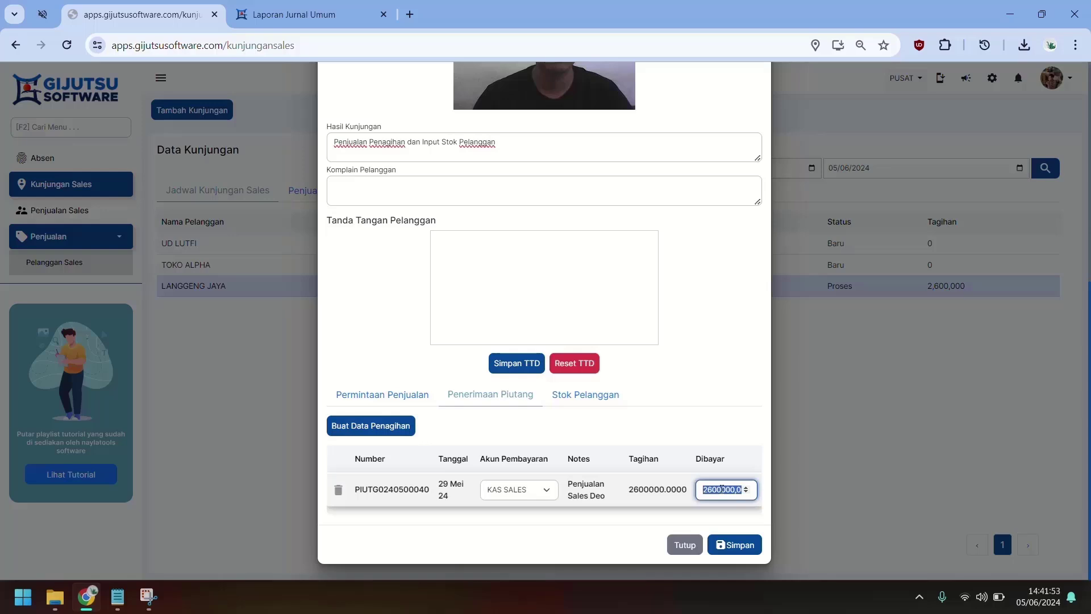
type("1000000")
left_click(613, 424)
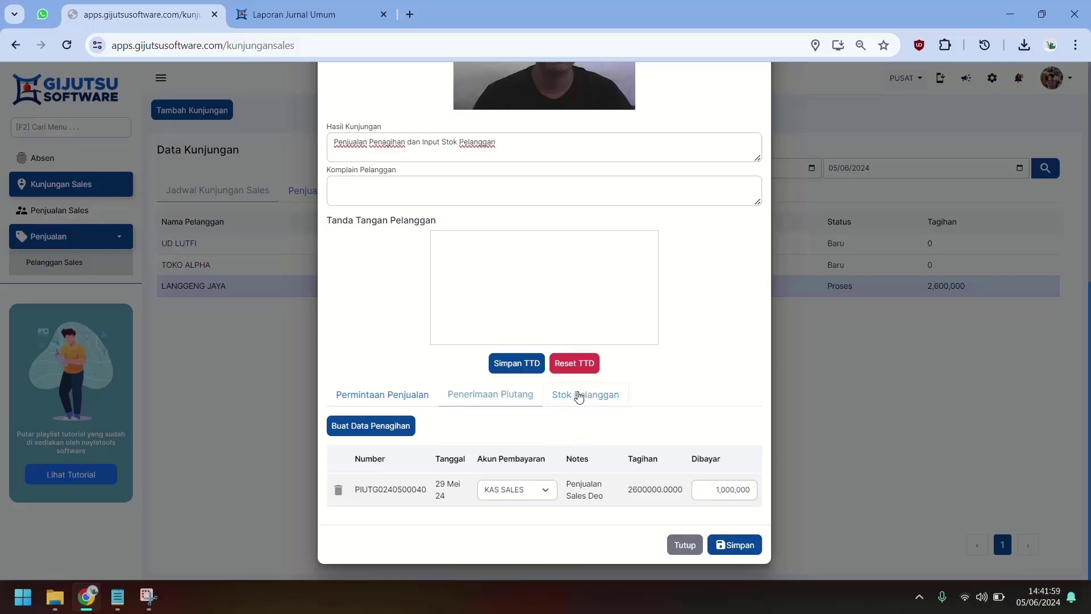
left_click(579, 396)
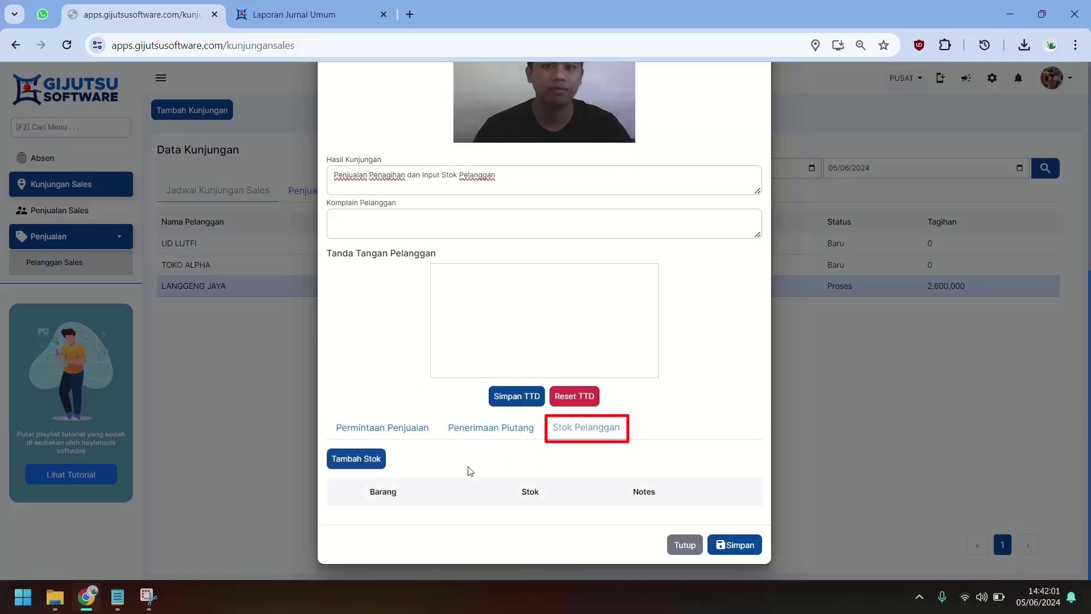
Step: Add BATA MERAH (stock 10) and BATA RINGAN (stock 15) to the customer stock list
left_click(357, 458)
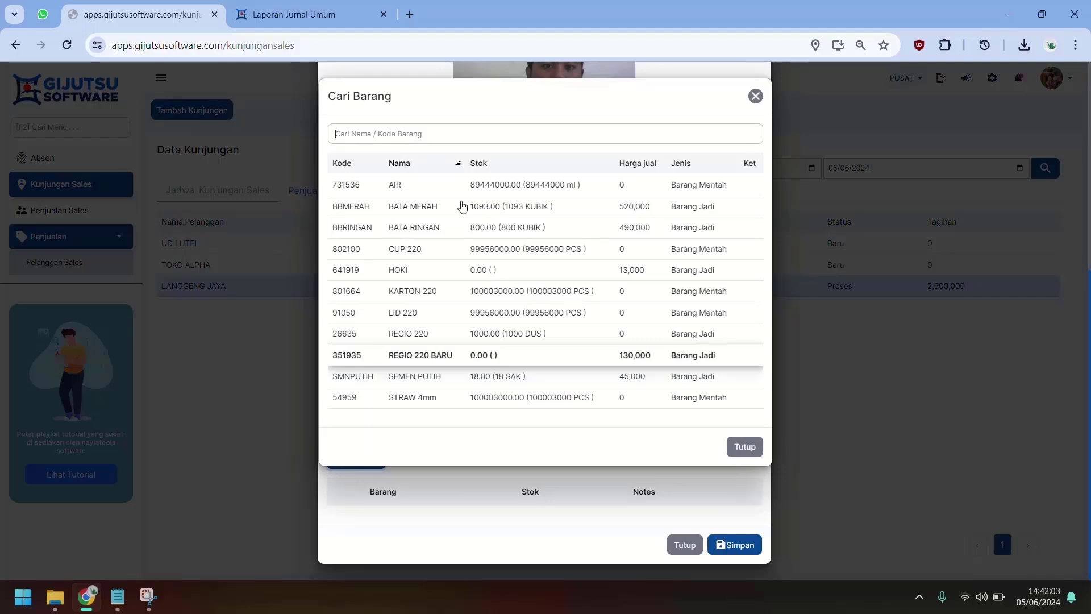
left_click(459, 208)
left_click(358, 458)
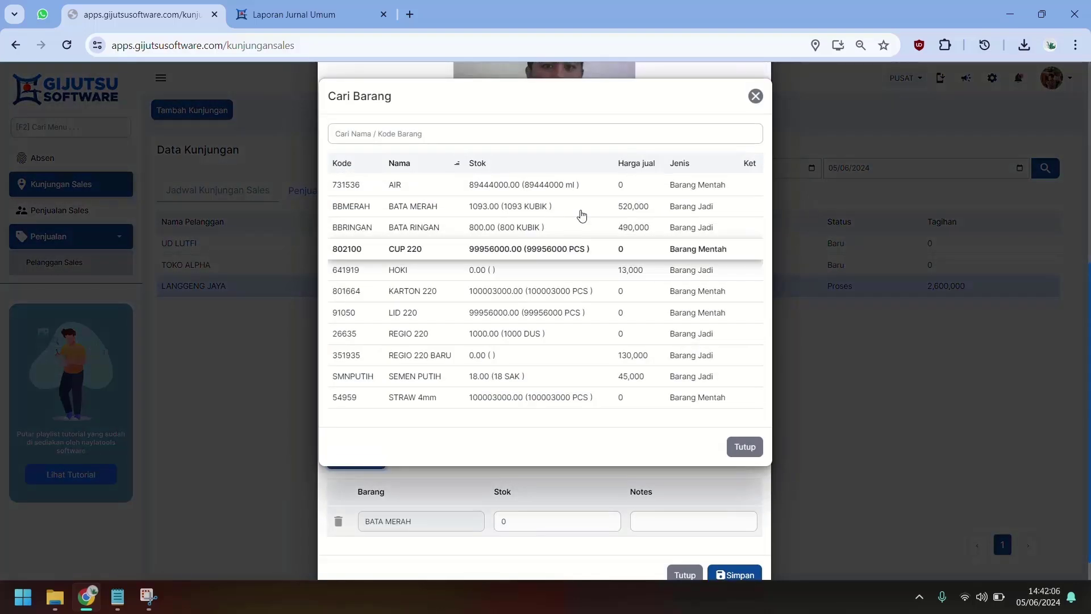
left_click(564, 228)
scroll(536, 511, "down", 1)
key("Tab")
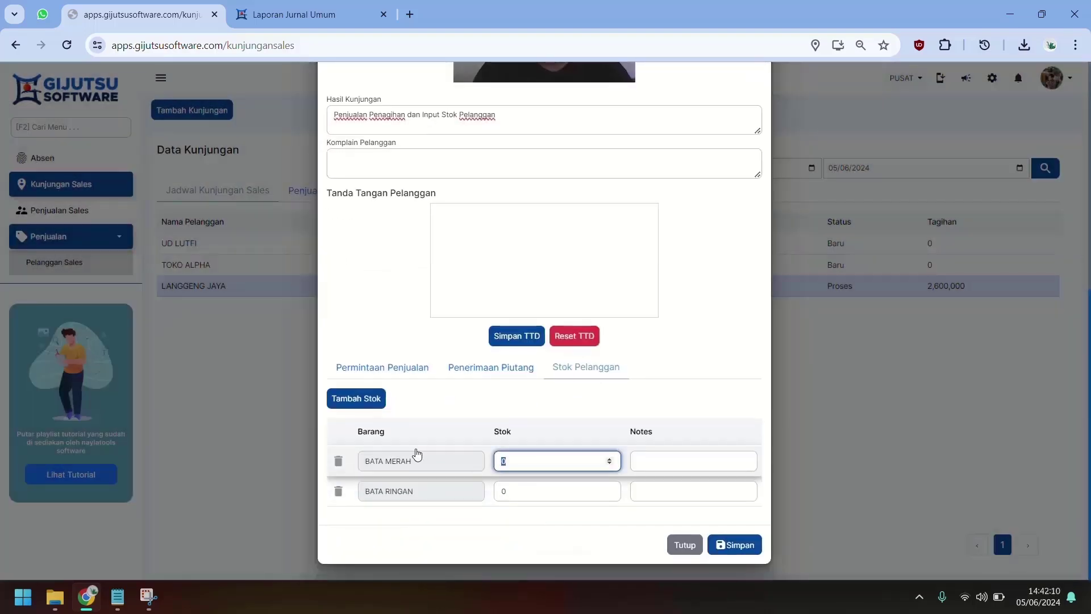
type("10")
left_click(500, 486)
type("15")
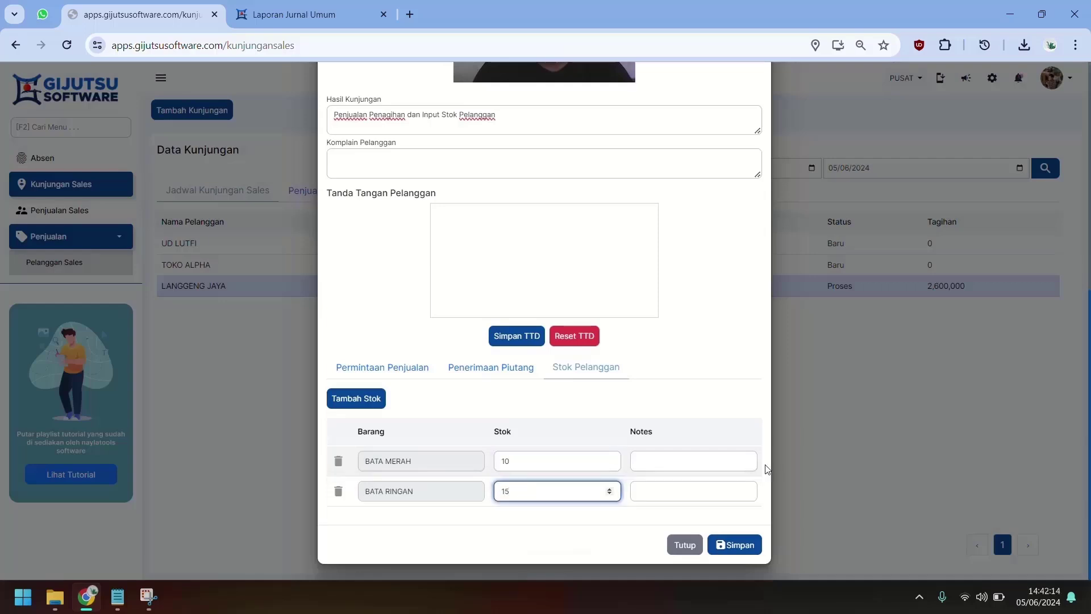
Step: Set both bricks' stock notes to 'Stok Sisa'
left_click(690, 460)
type("S")
key("Down")
key("Return")
left_click(690, 499)
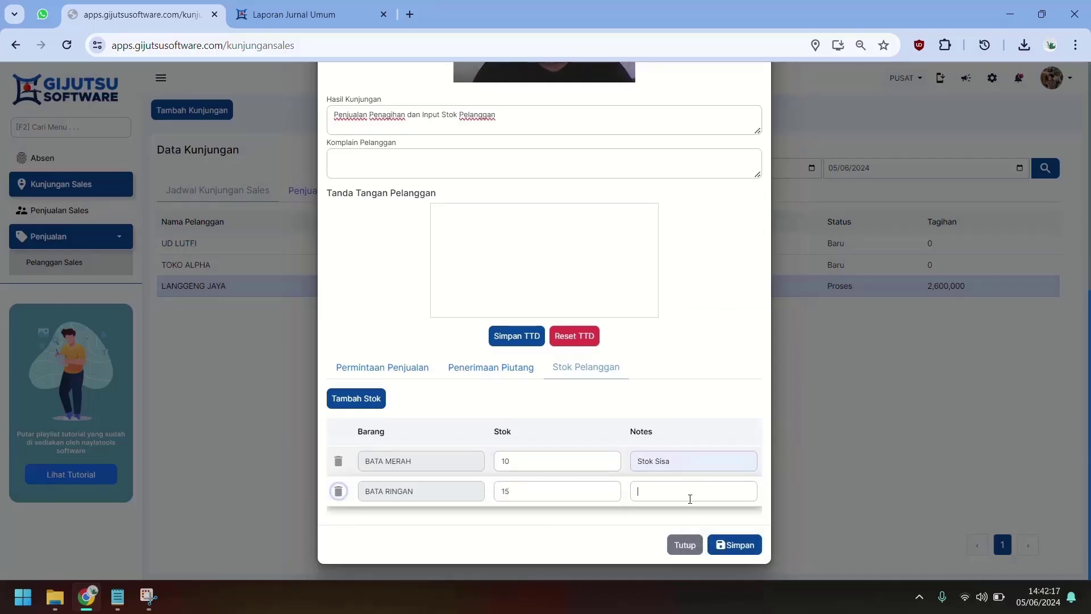
type("Stok Sisa")
left_click(717, 410)
Step: Draw the customer's signature and save the LANGGENG JAYA visit
scroll(668, 441, "up", 2)
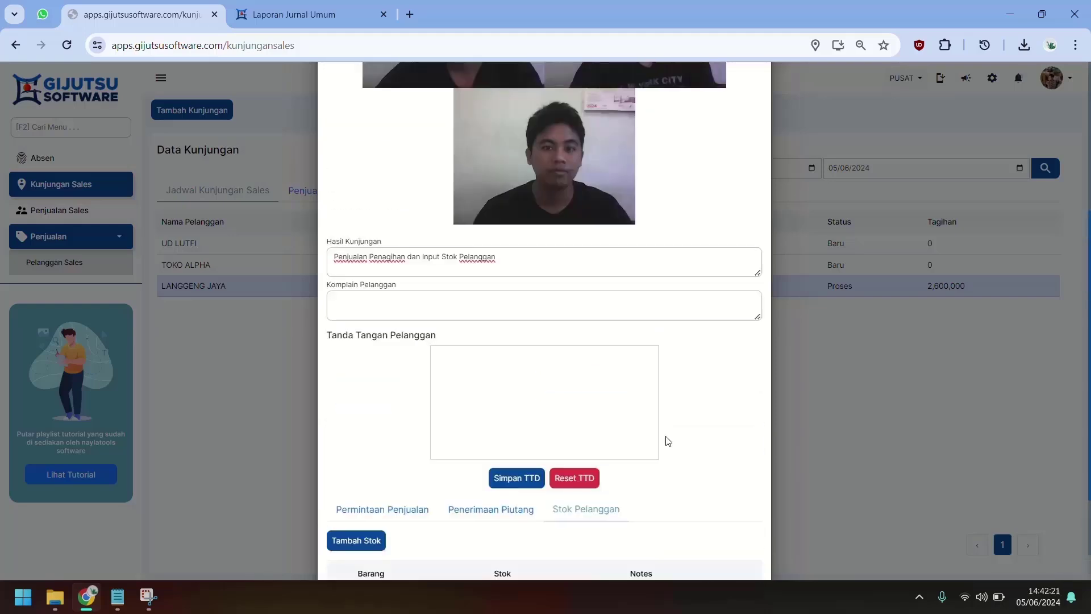
left_click_drag(480, 418, 604, 388)
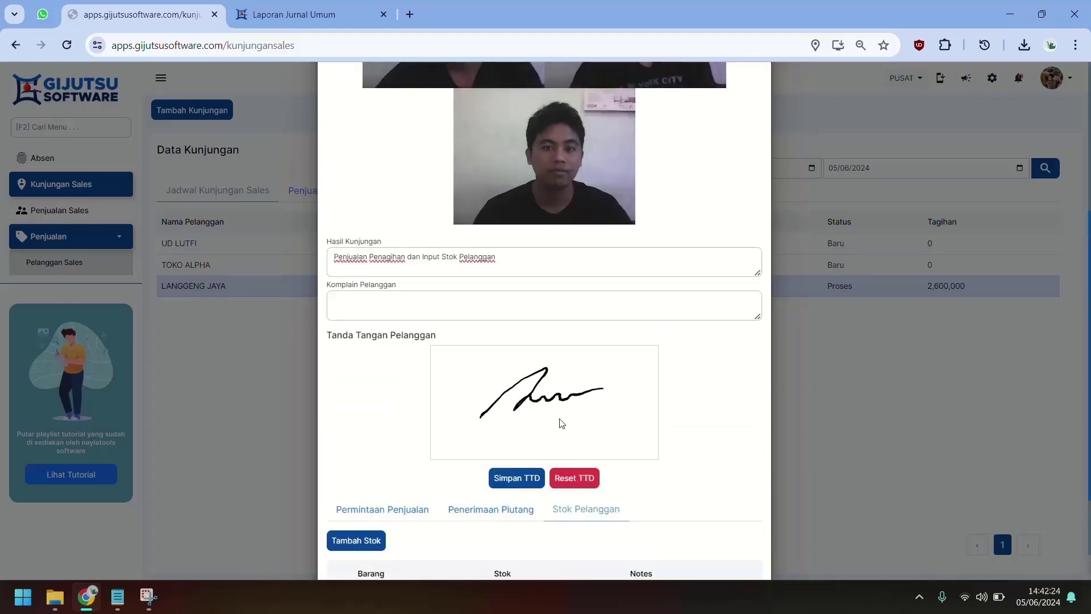
left_click_drag(542, 421, 601, 408)
left_click(568, 377)
left_click(585, 377)
scroll(621, 477, "down", 3)
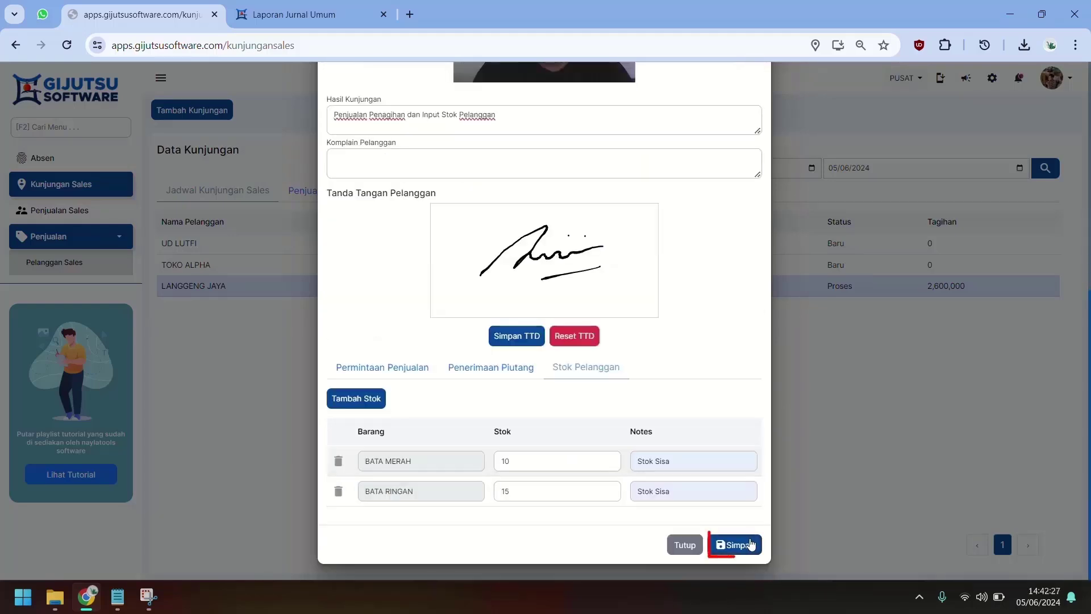
left_click(750, 544)
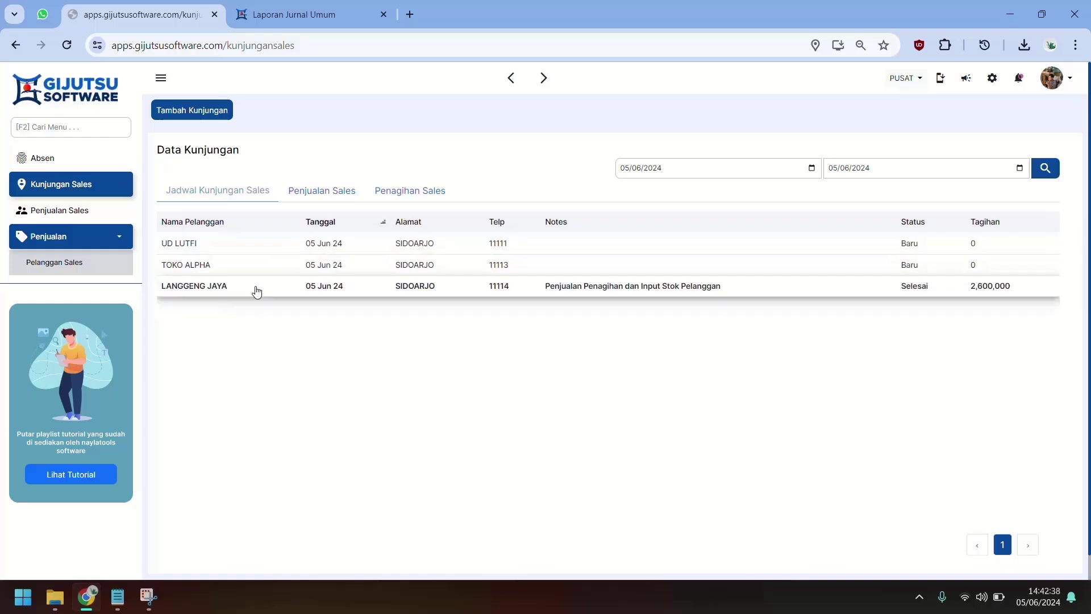
left_click(193, 111)
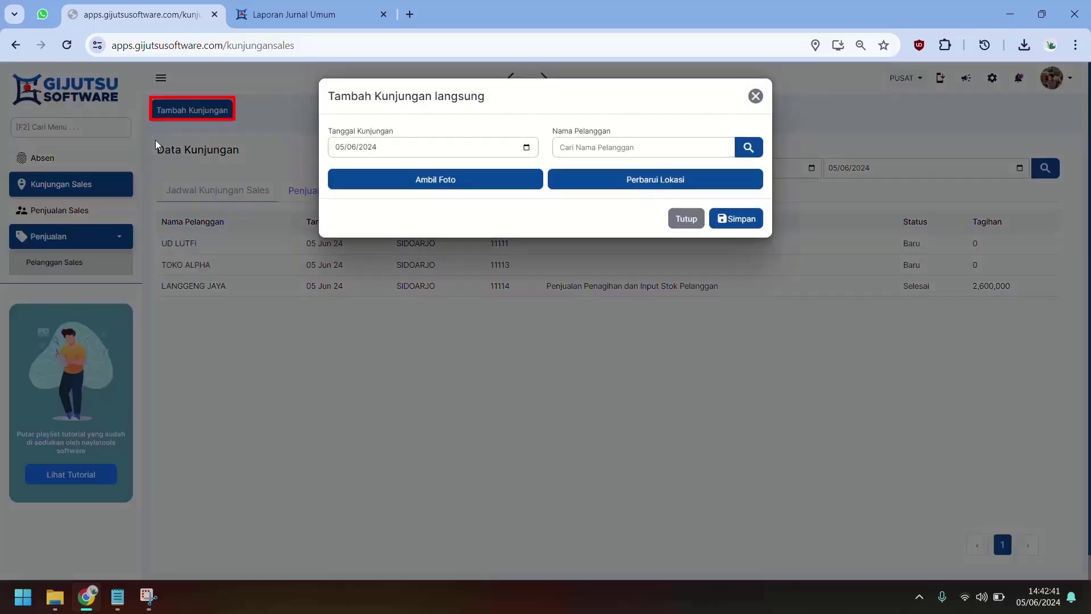
left_click(751, 149)
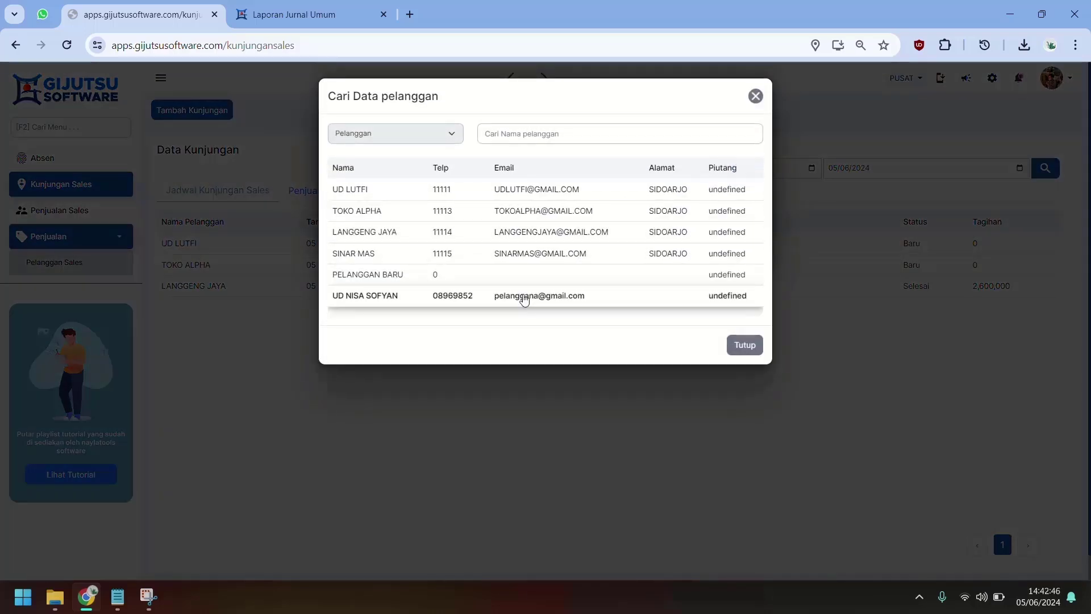
left_click(524, 296)
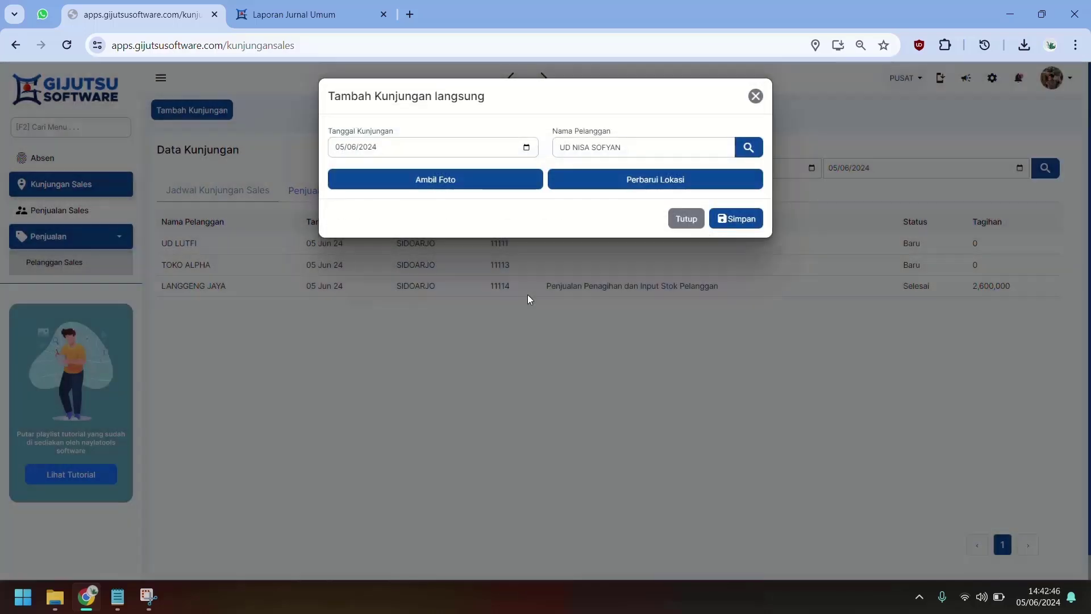
Step: Capture a visit photo, record the current location, and save the visit
left_click(471, 182)
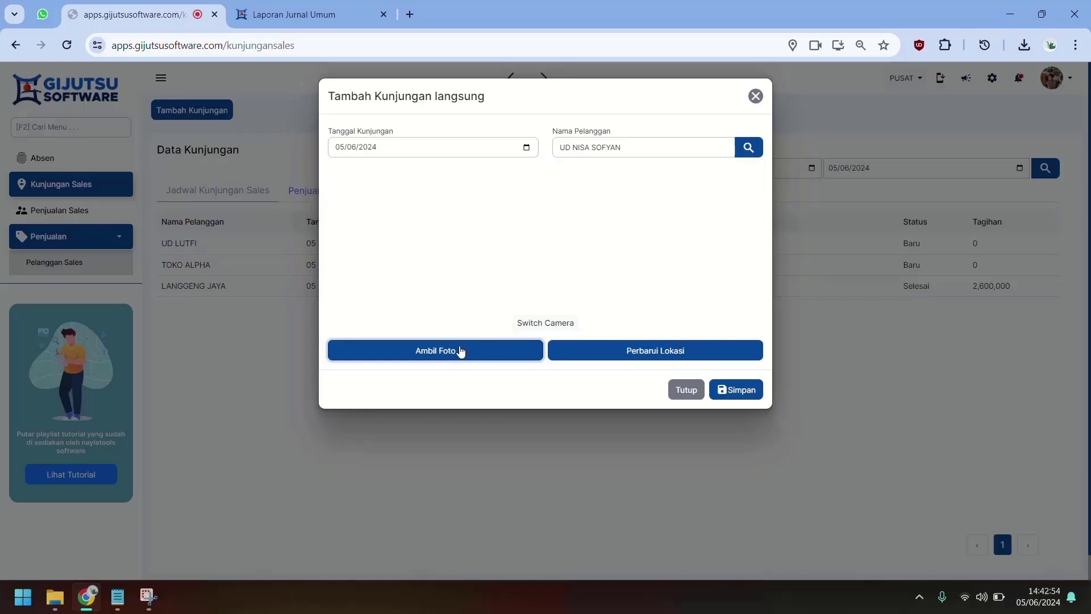
left_click(460, 352)
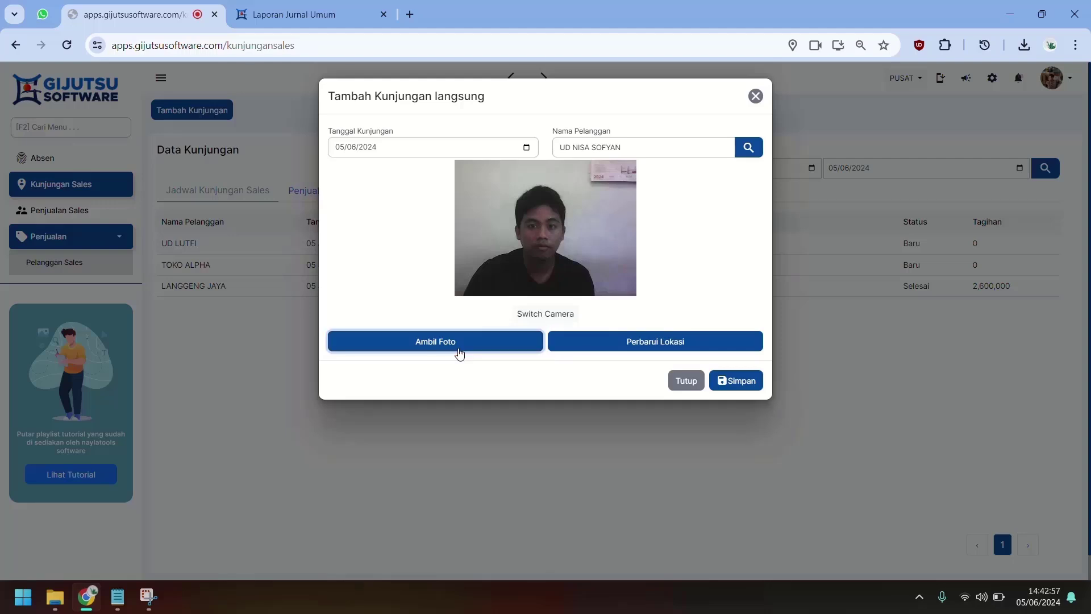
left_click(656, 342)
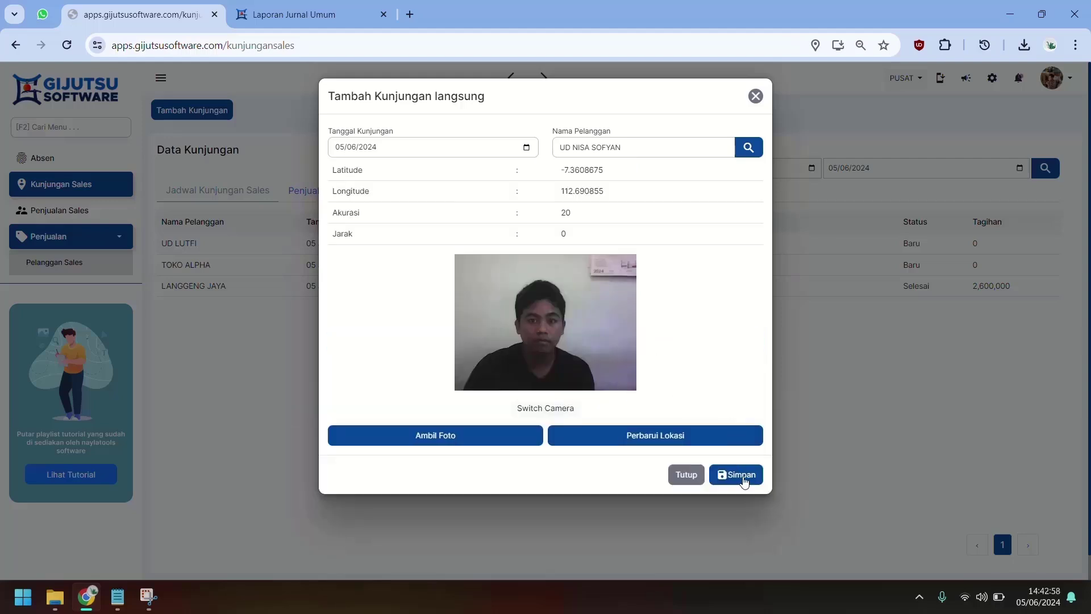
left_click(744, 482)
left_click(745, 482)
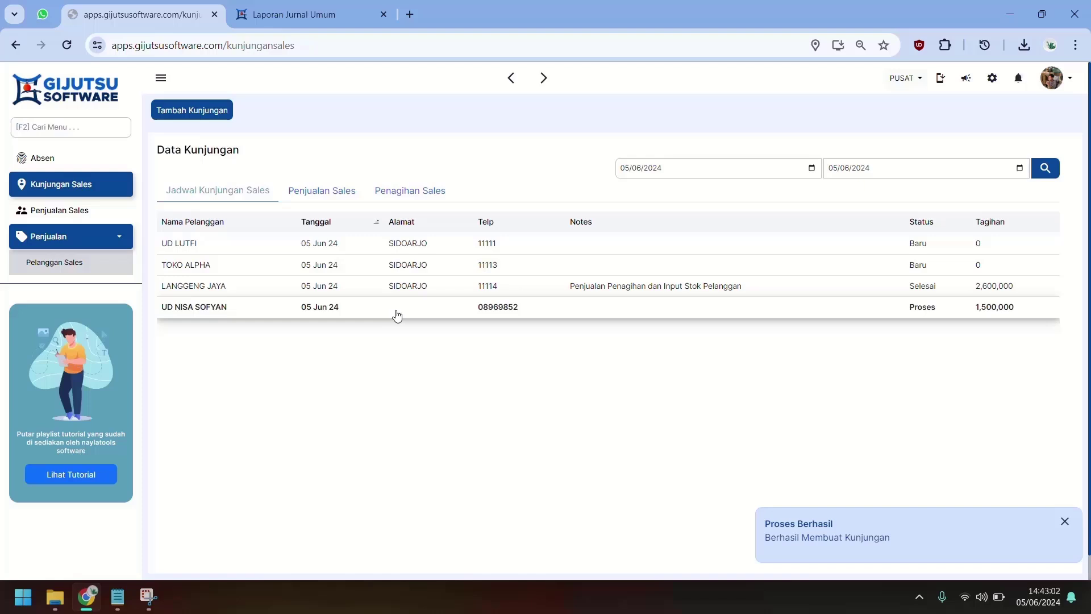
left_click(481, 312)
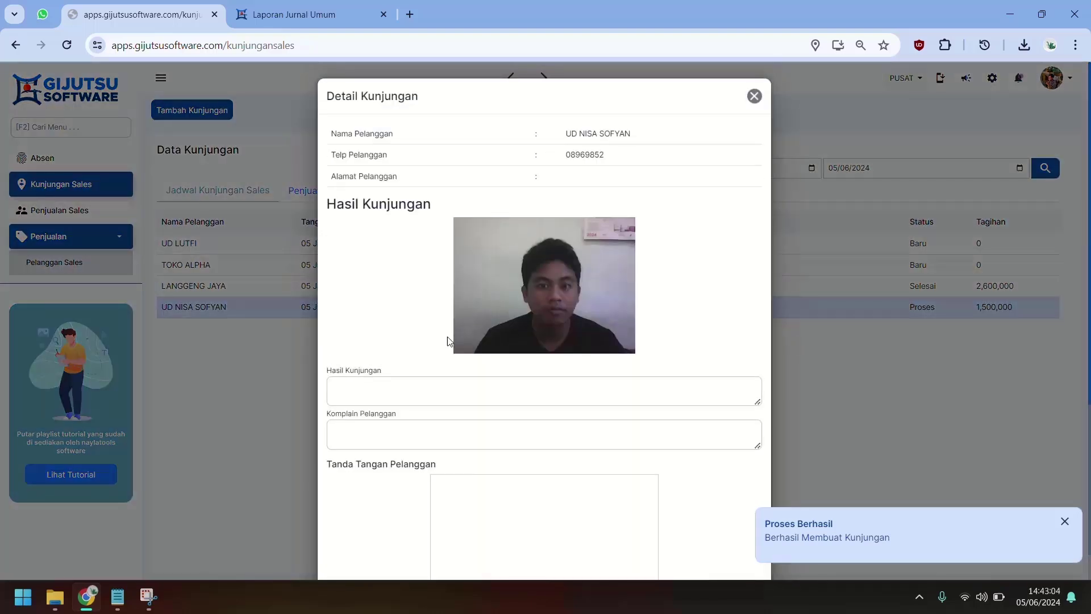
scroll(449, 341, "down", 4)
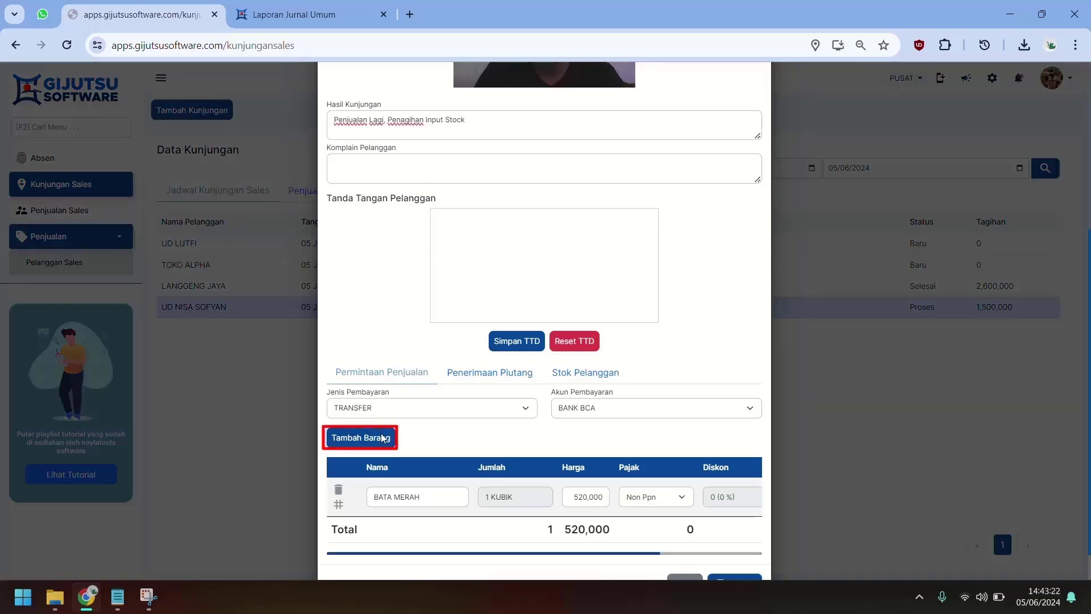
Step: Add BATA RINGAN to the request and set quantities to 12 KUBIK BATA MERAH and 10 KUBIK BATA RINGAN
left_click(361, 438)
left_click(453, 228)
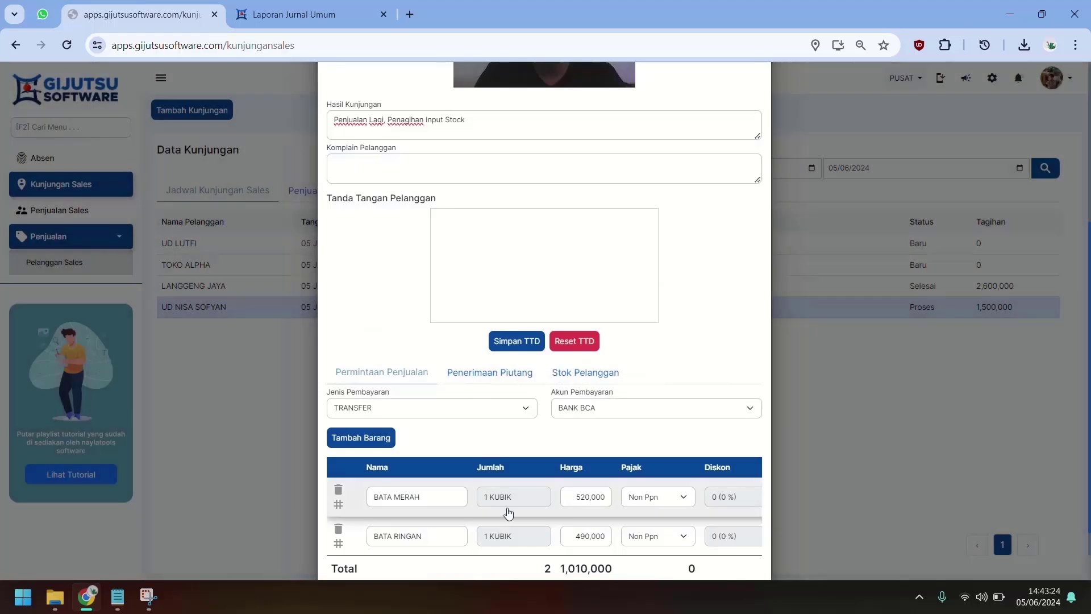
left_click(509, 498)
type("2")
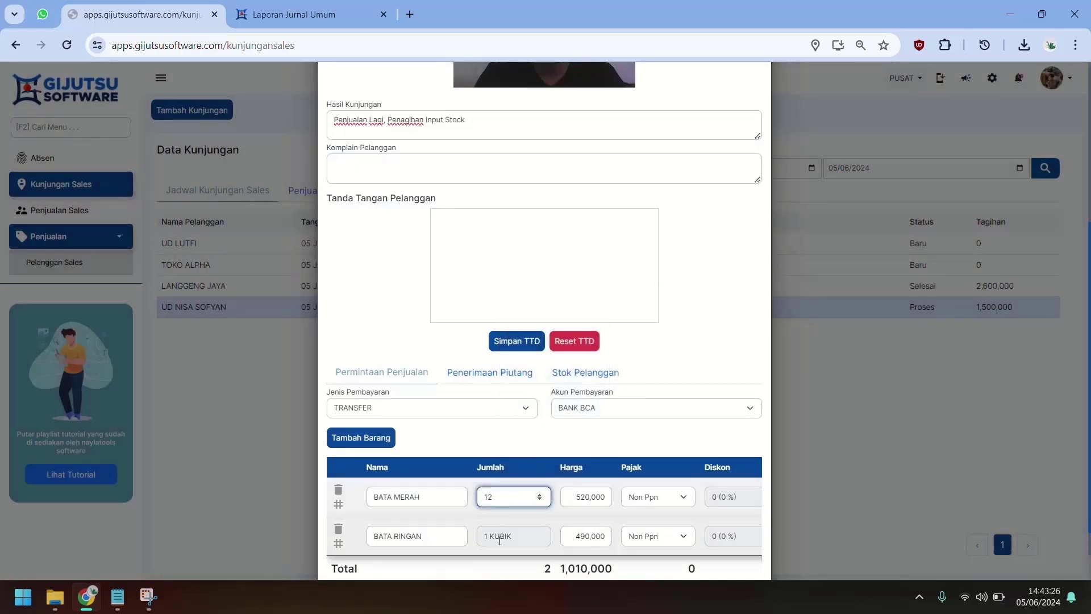
key("Tab")
left_click(501, 539)
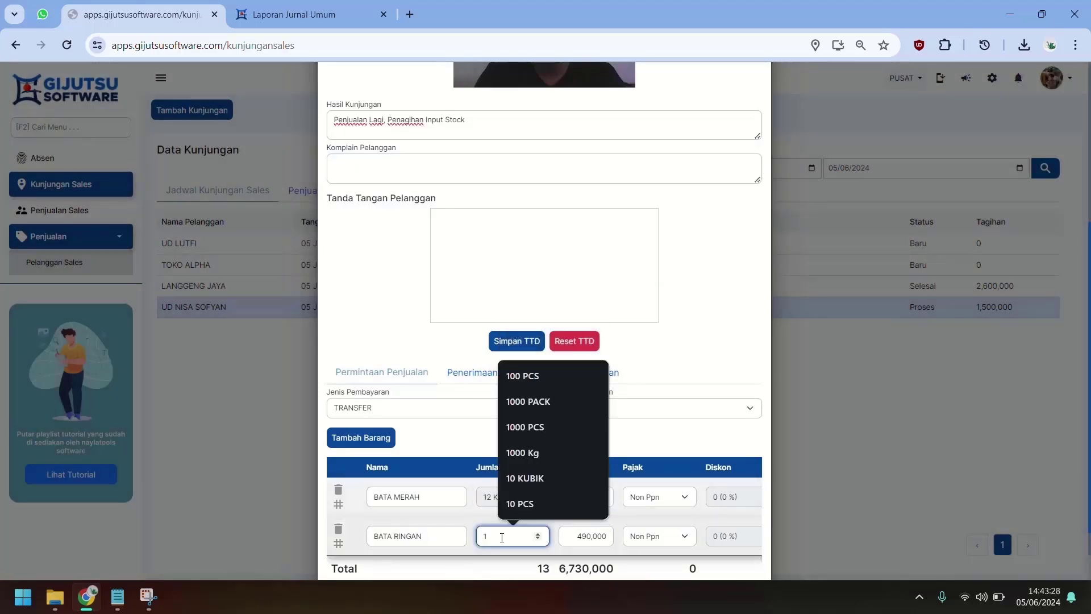
type("0")
key("Tab")
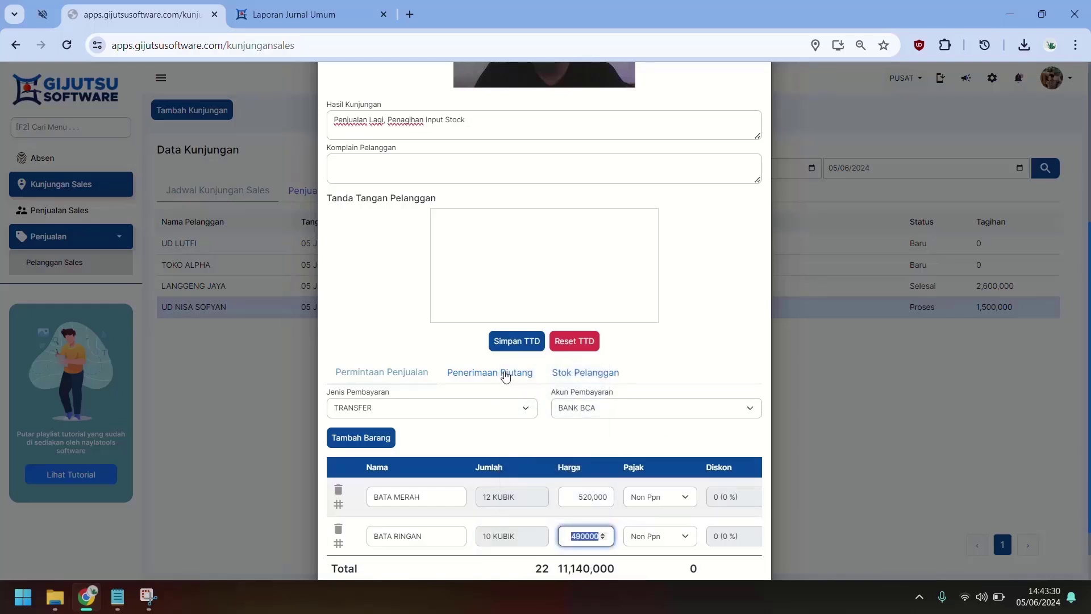
left_click(508, 375)
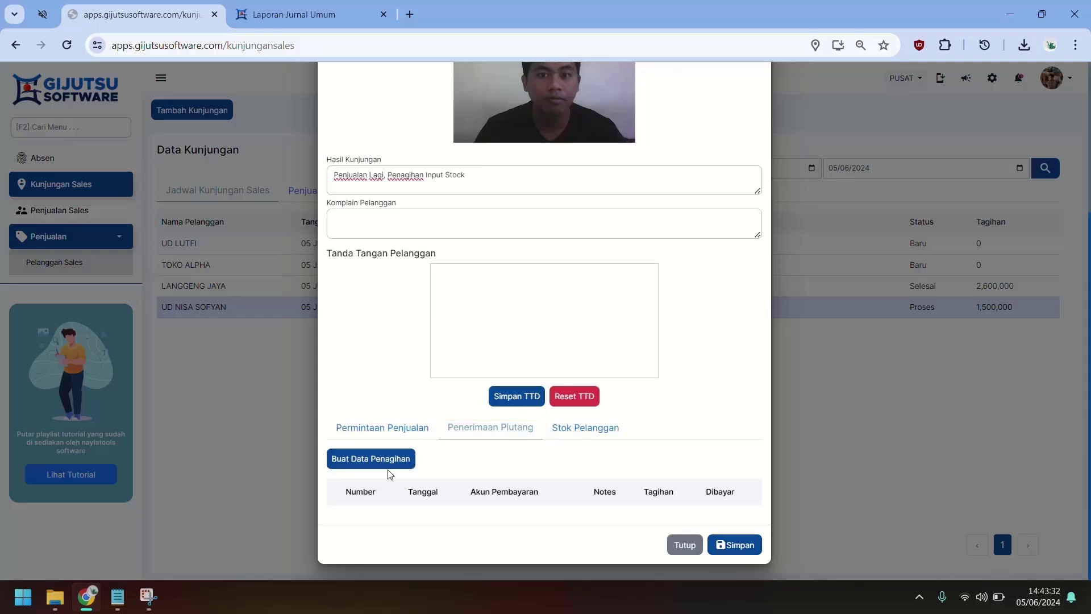
Step: Add a billing entry for the customer's outstanding 1,500,000 receivable
left_click(389, 465)
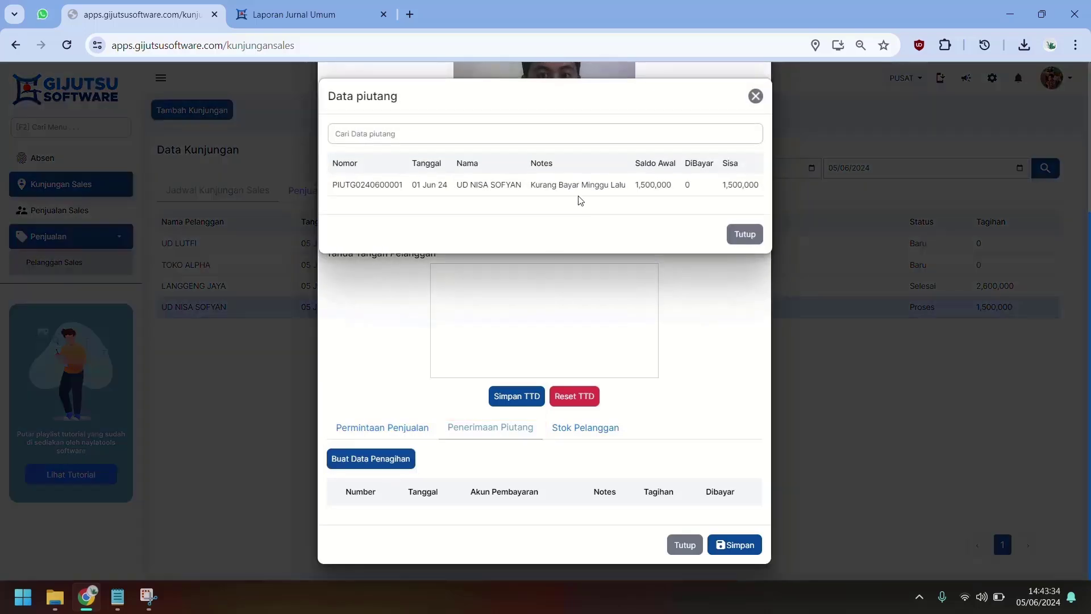
left_click(581, 197)
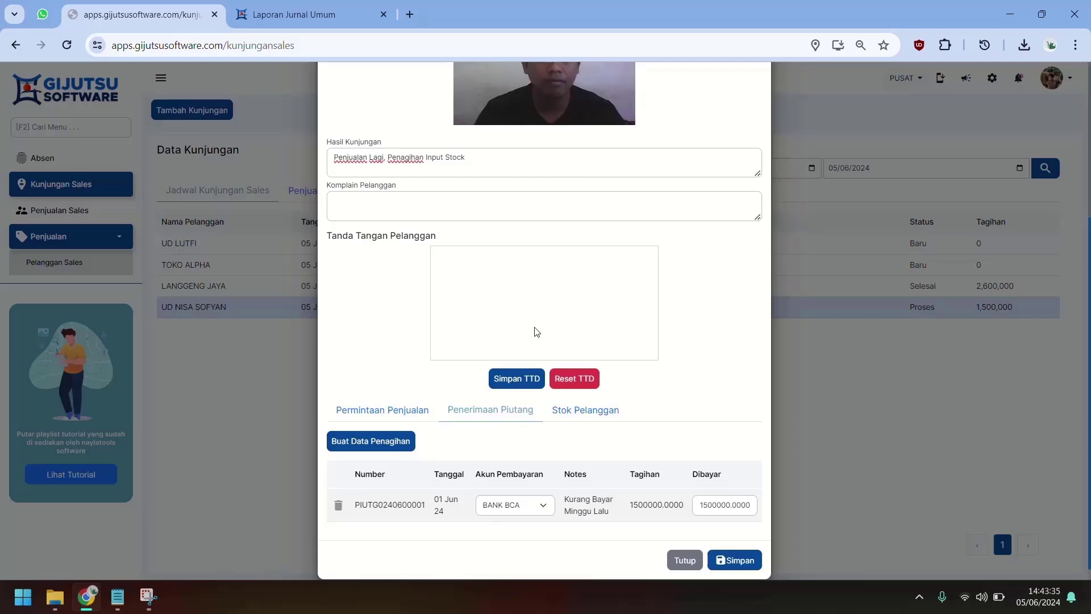
scroll(537, 341, "down", 1)
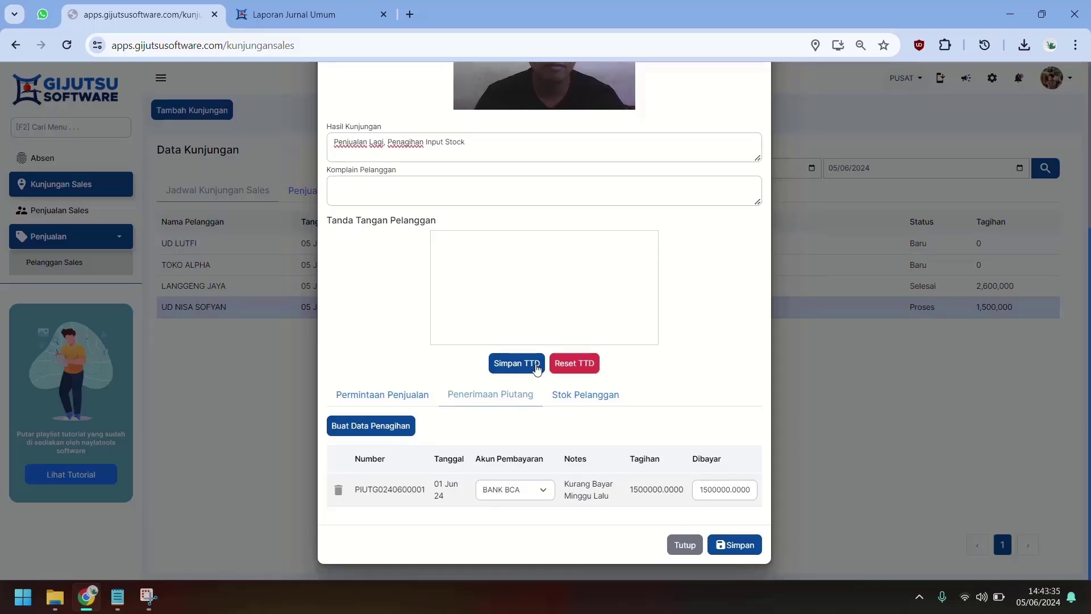
left_click(559, 396)
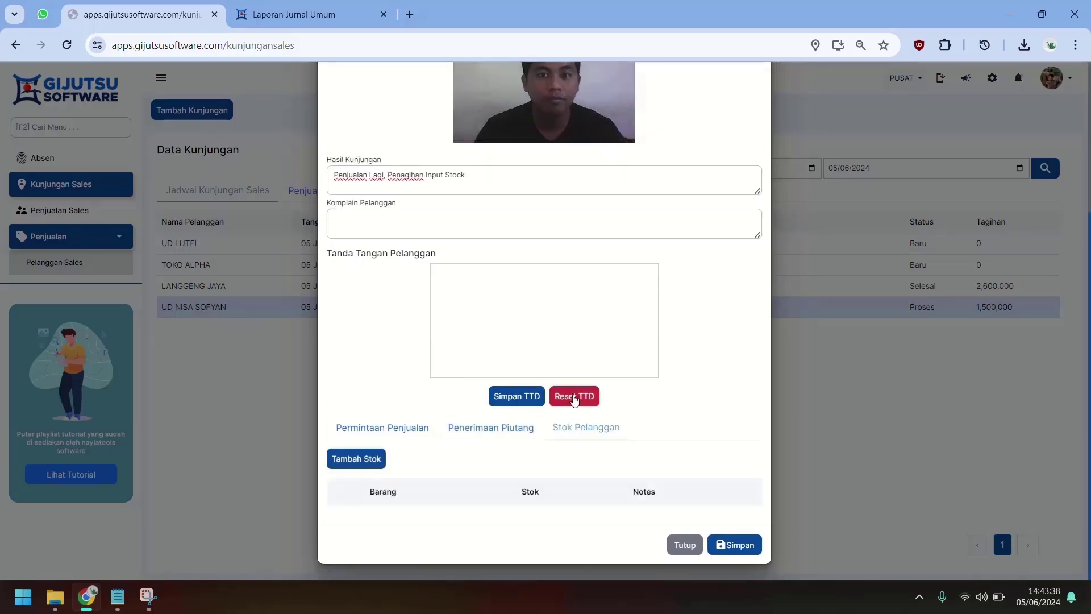
Step: Add BATA MERAH and BATA RINGAN to the customer stock list with stock 2 each
left_click(383, 459)
left_click(494, 204)
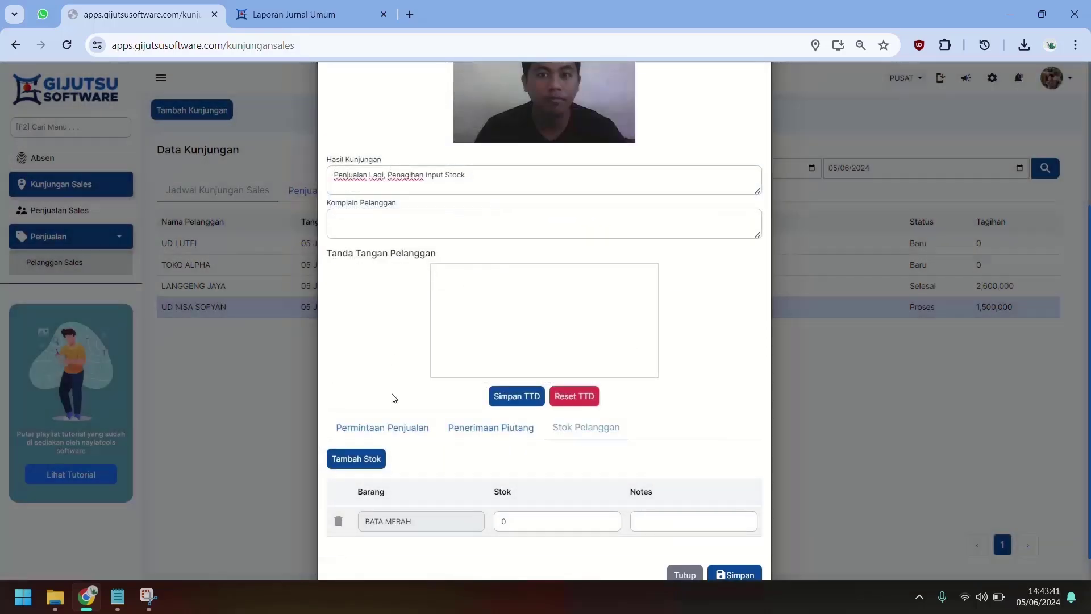
left_click(372, 459)
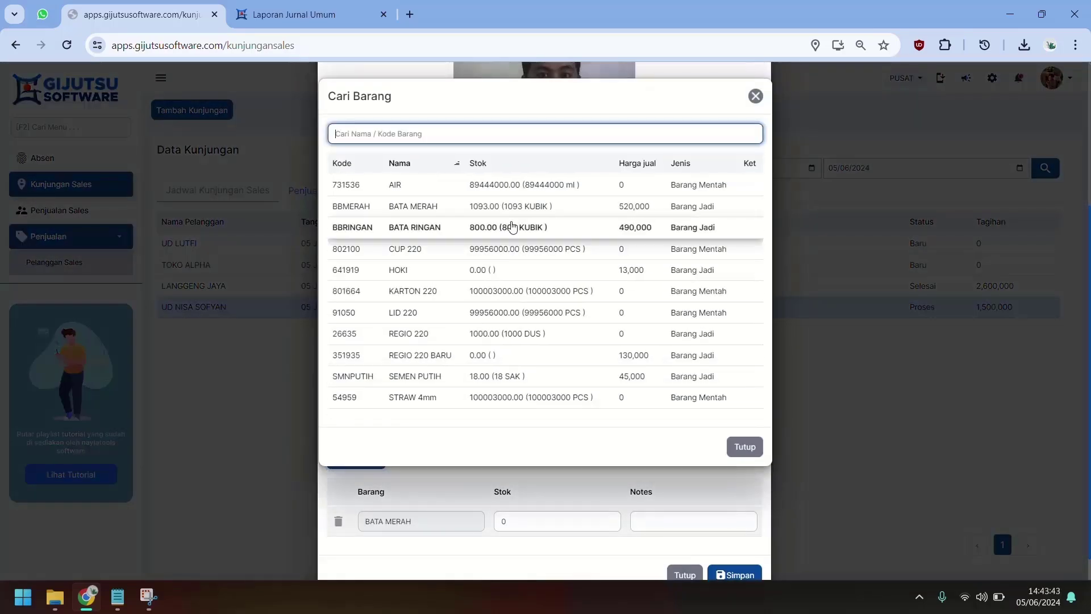
left_click(512, 228)
left_click(524, 518)
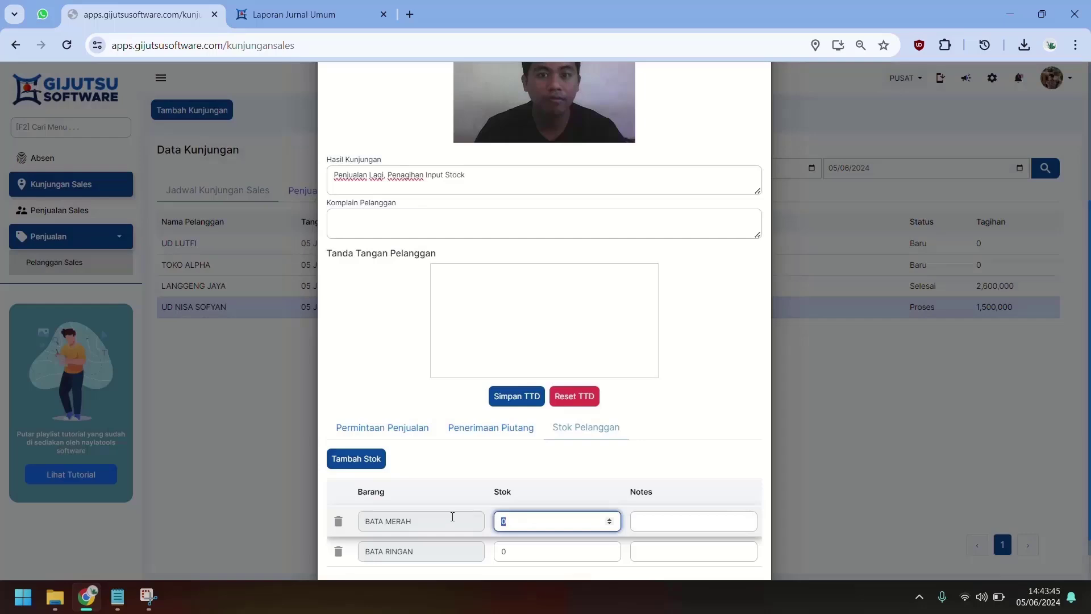
type("2")
scroll(518, 525, "down", 1)
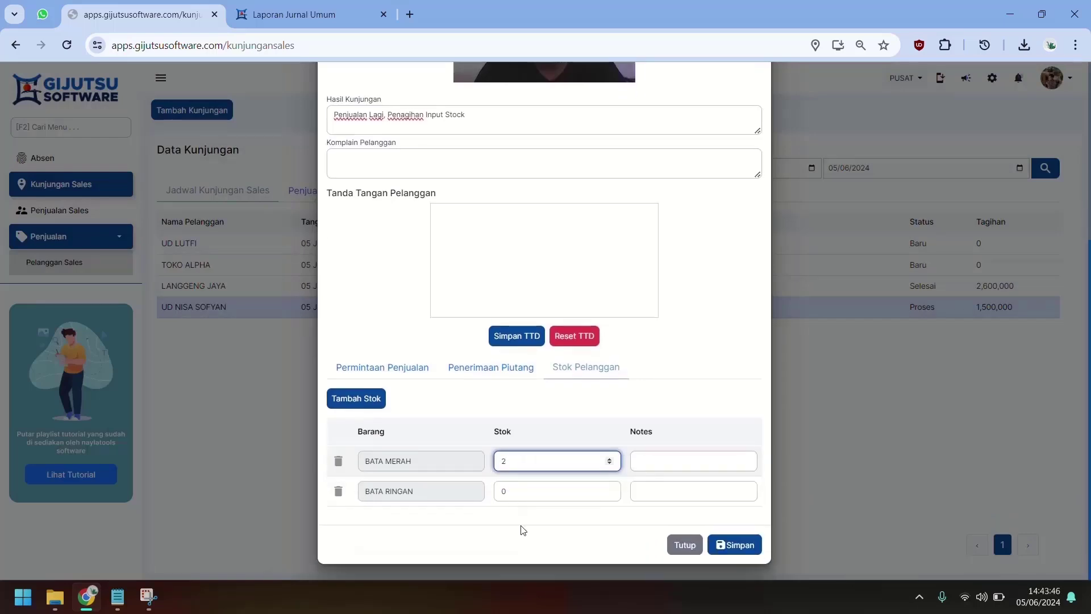
left_click(531, 490)
type("2")
Step: Set both bricks' stock notes to 'Stock Bulan Lalu'
left_click(682, 460)
type("Stock")
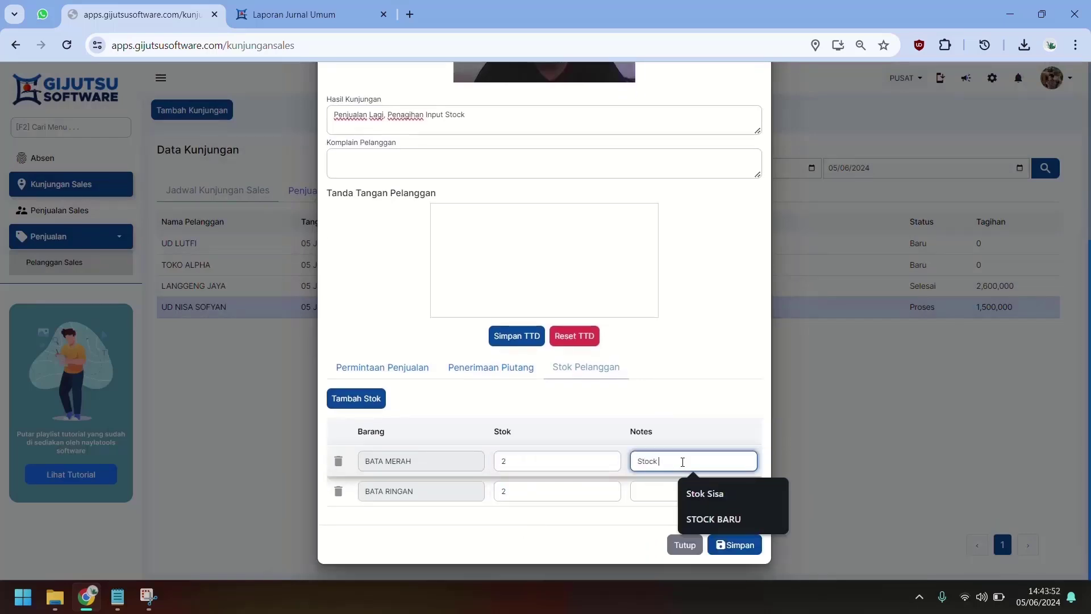
type(" Bulan Lalu")
left_click(670, 491)
left_click(705, 454)
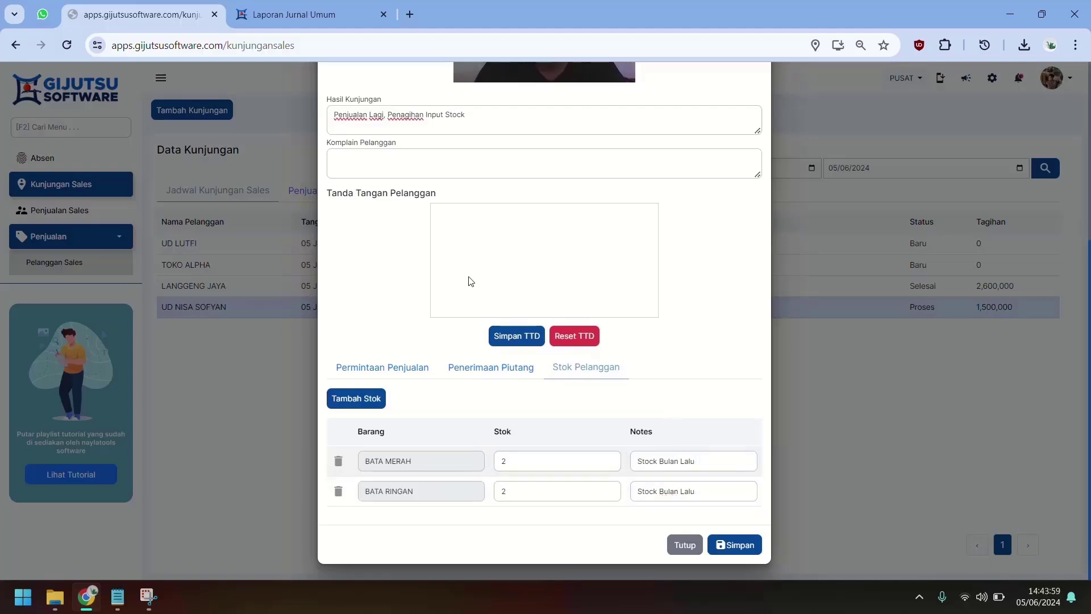
left_click_drag(469, 277, 610, 249)
left_click_drag(541, 271, 604, 271)
left_click(517, 336)
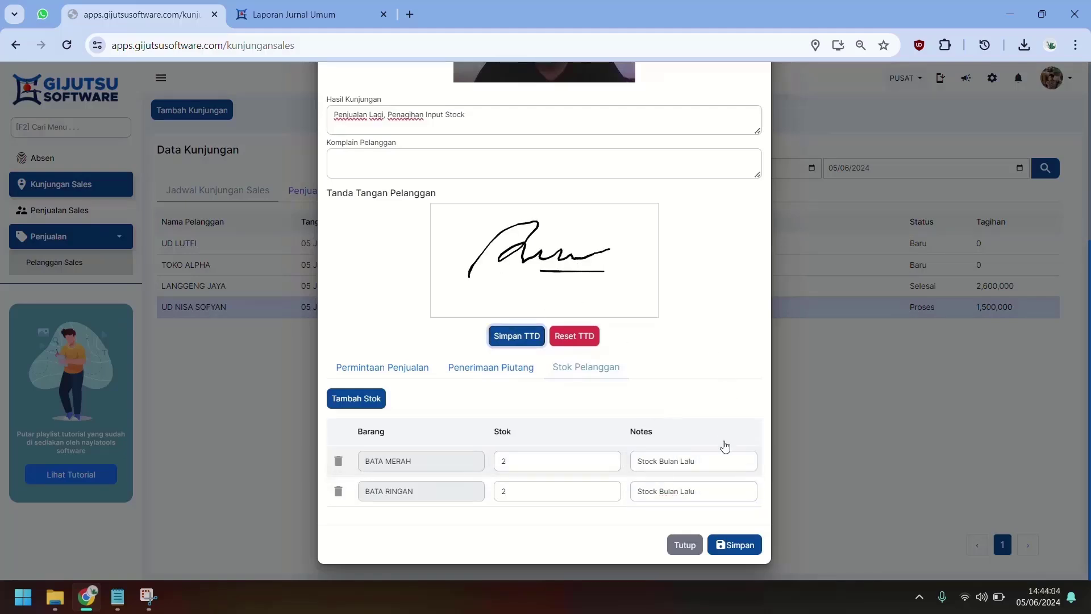
left_click(734, 545)
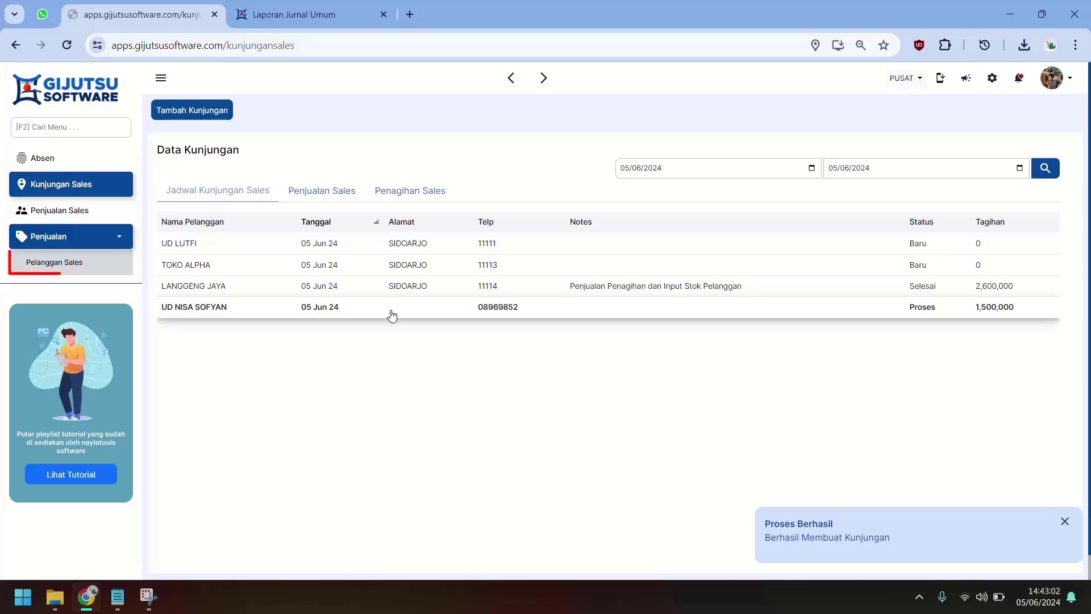
Step: Start a new sales customer named 'PELANGGAN BARU DIDAFTARKAN'
left_click(94, 259)
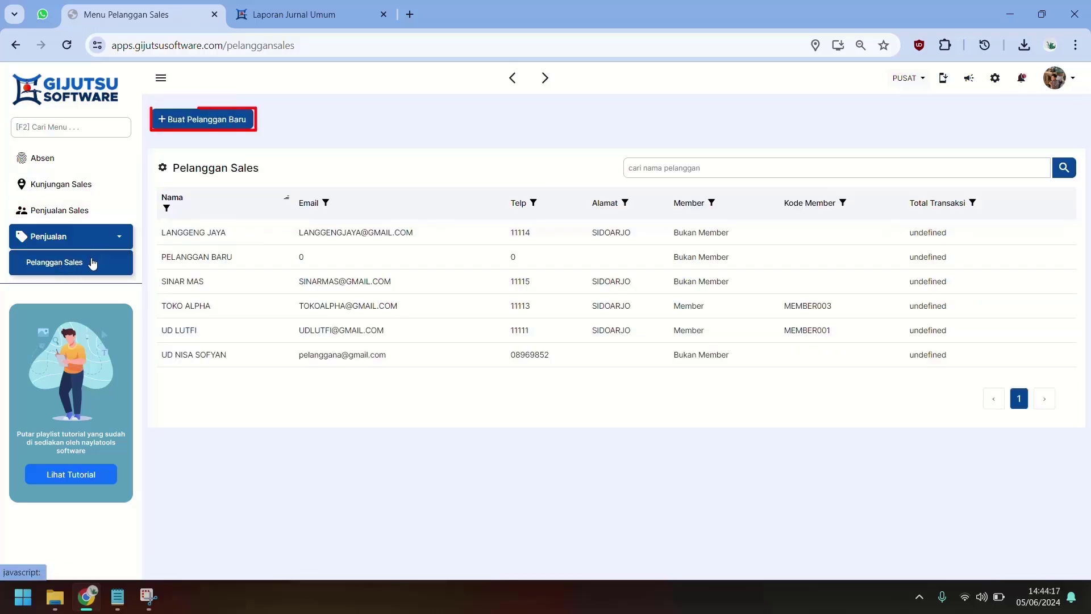
left_click(188, 126)
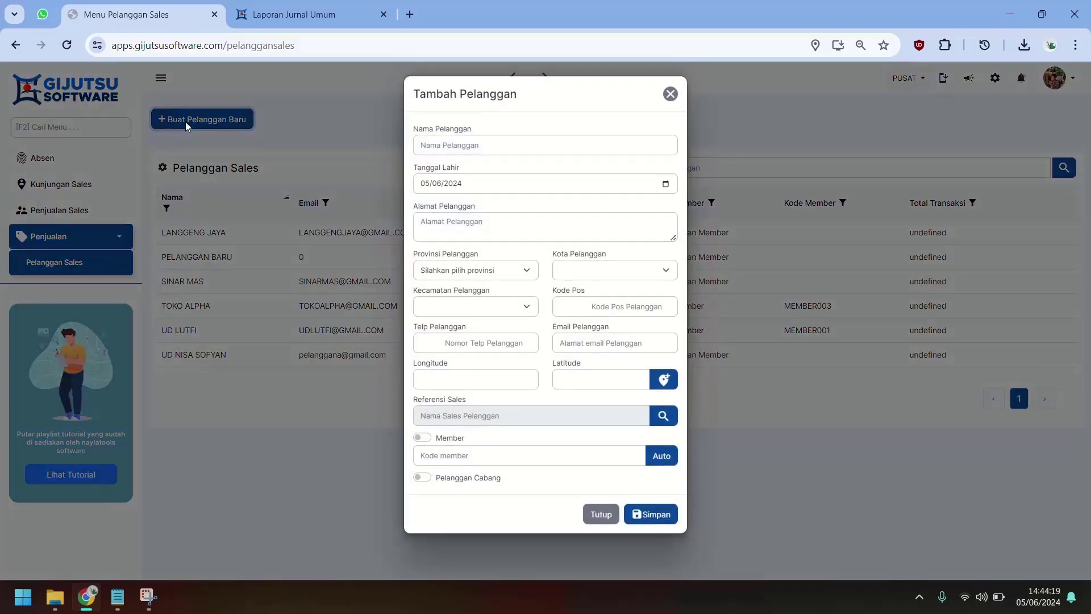
left_click(498, 148)
type("PELANGGAN BARU")
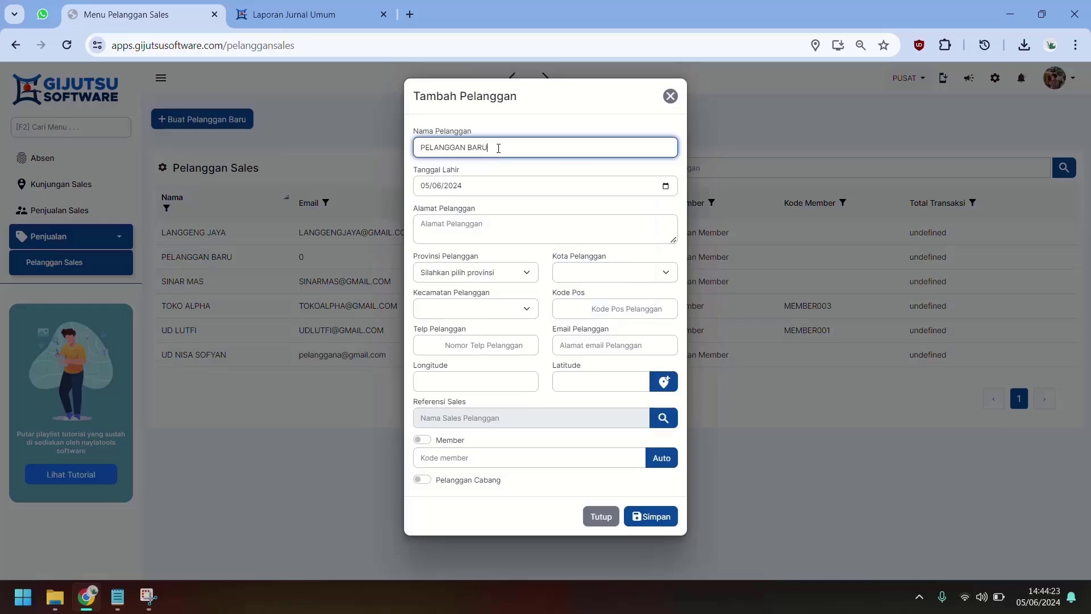
type(" DIDAFTARKAN")
Step: Enter address SIDOARJO, fill the phone number from a saved suggestion, and save the customer
left_click(539, 229)
type("SIDOARJO")
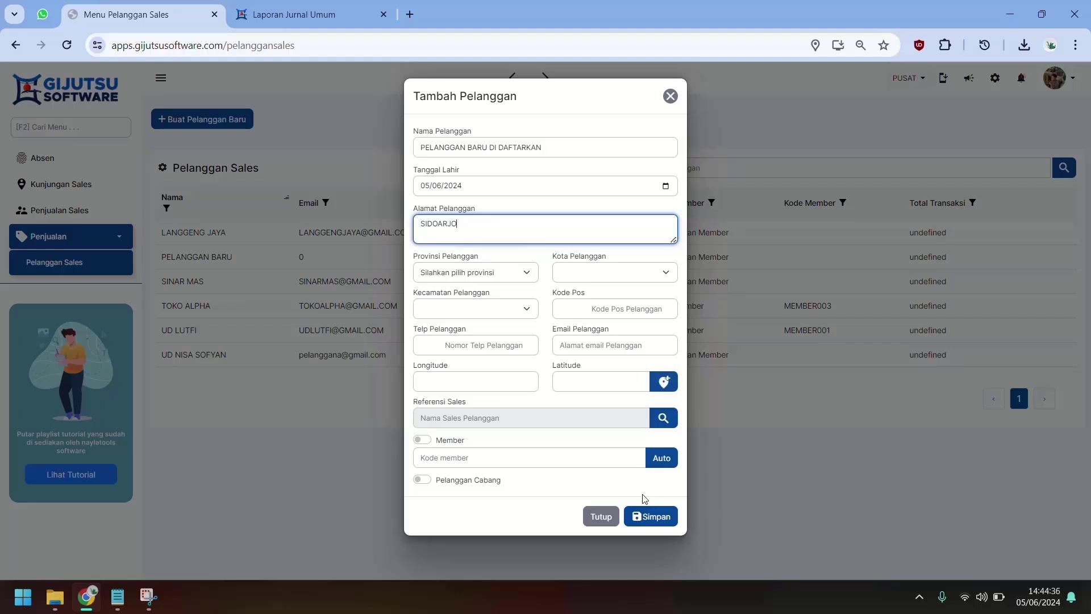
left_click(453, 359)
left_click(462, 345)
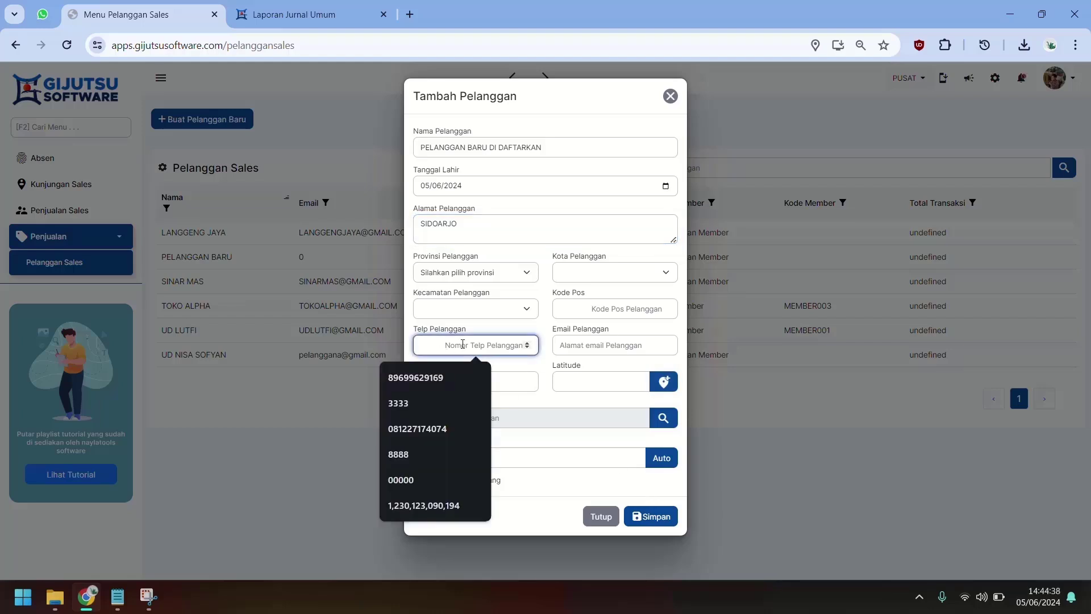
left_click(452, 377)
left_click(669, 516)
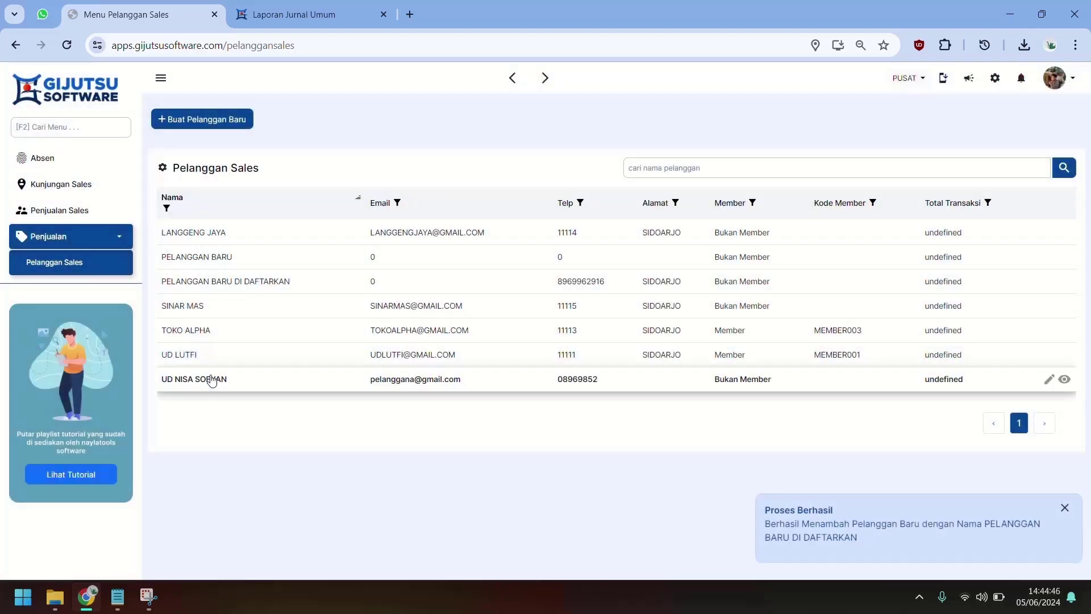
Step: Add and save a direct visit to PELANGGAN BARU DI DAFTARKAN with a photo and current location
left_click(38, 188)
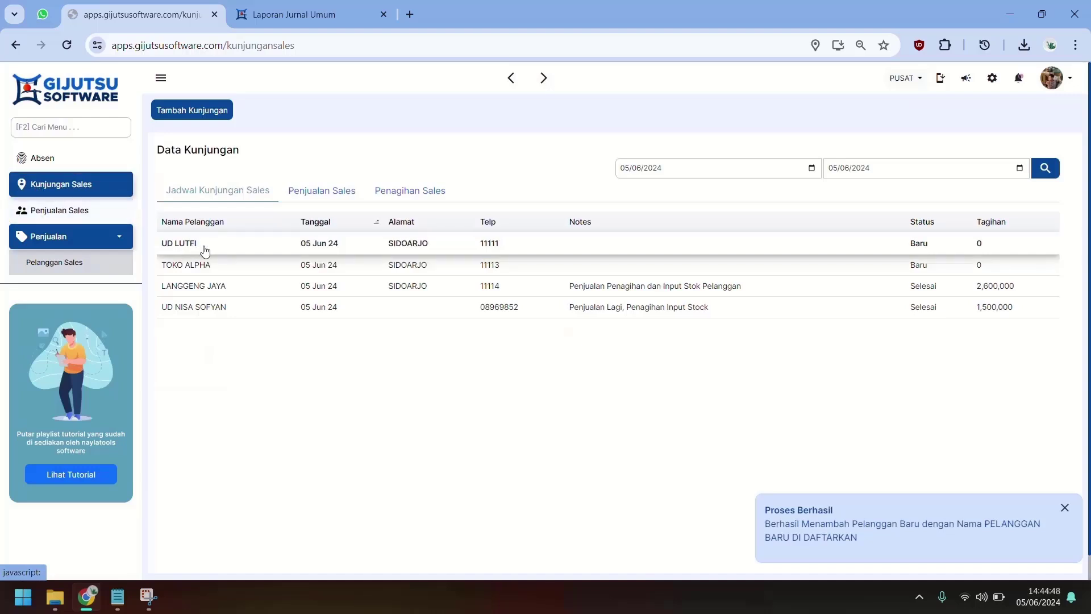
left_click(200, 110)
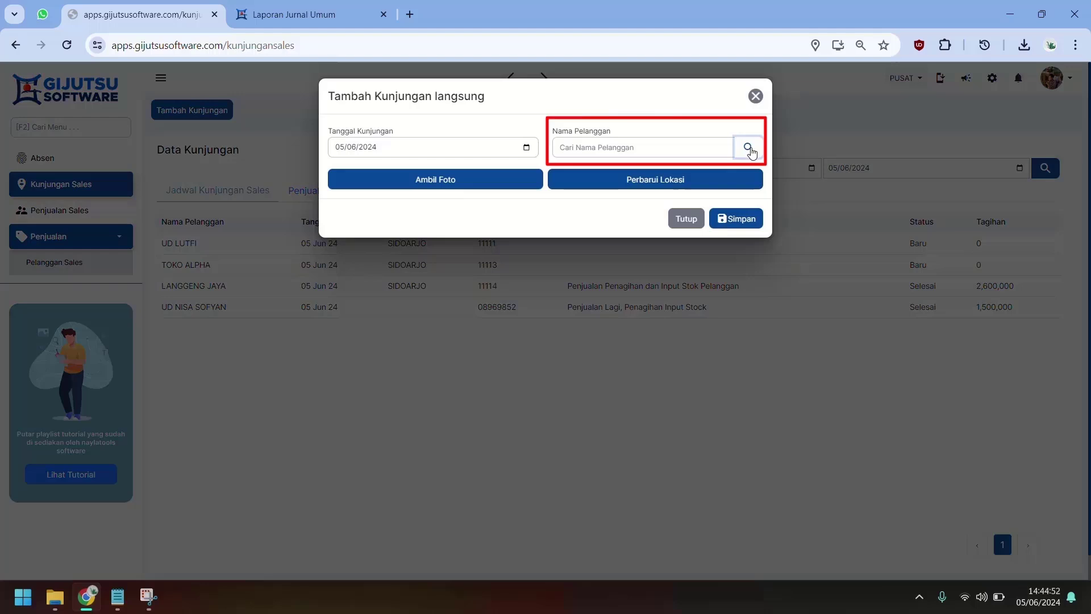
left_click(748, 147)
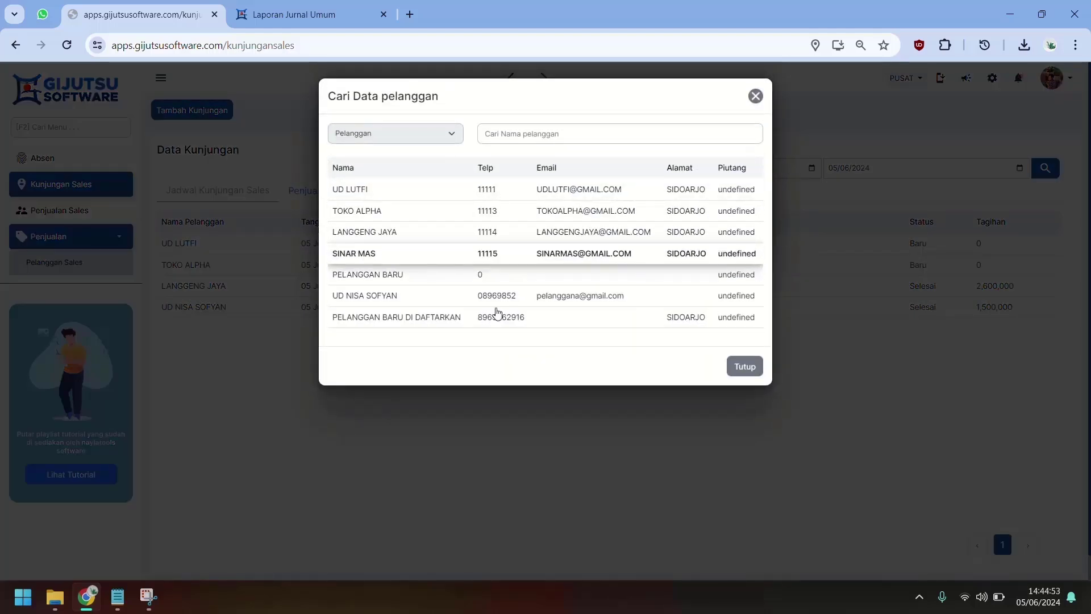
left_click(480, 317)
left_click(447, 180)
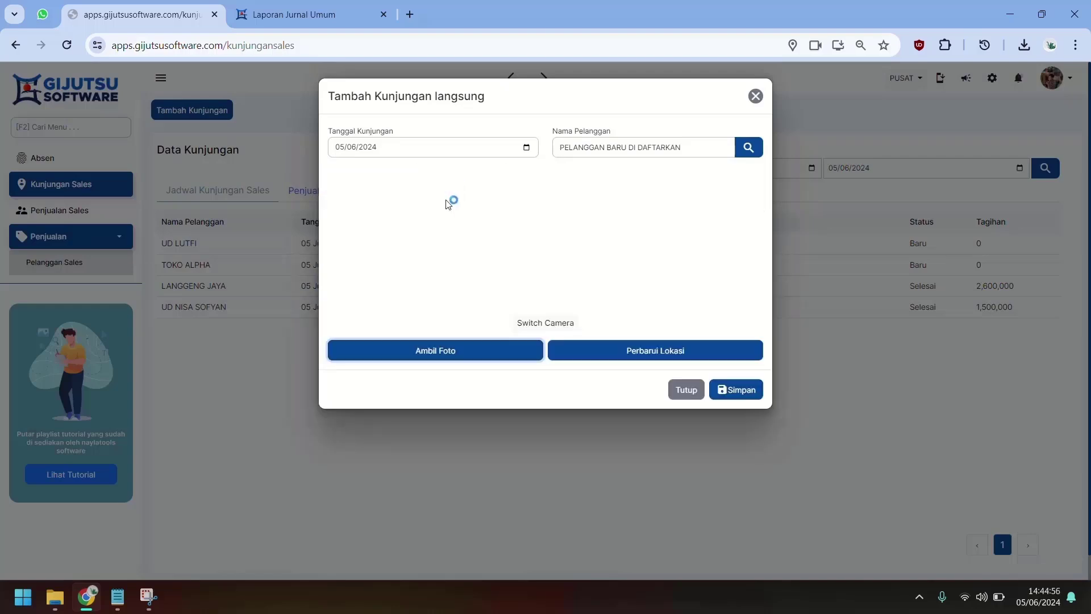
left_click(587, 343)
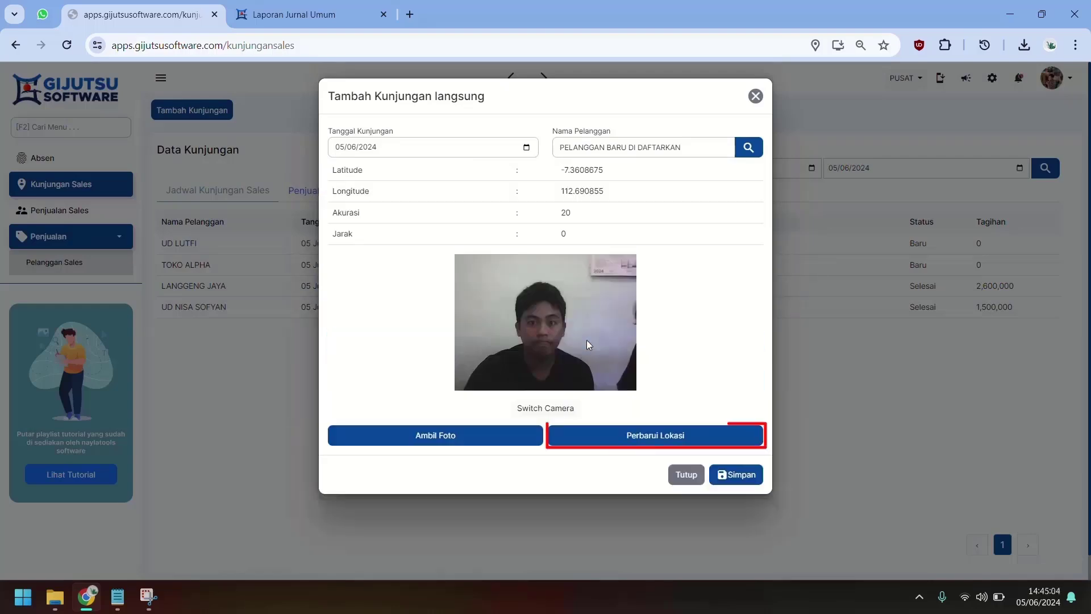
left_click(721, 474)
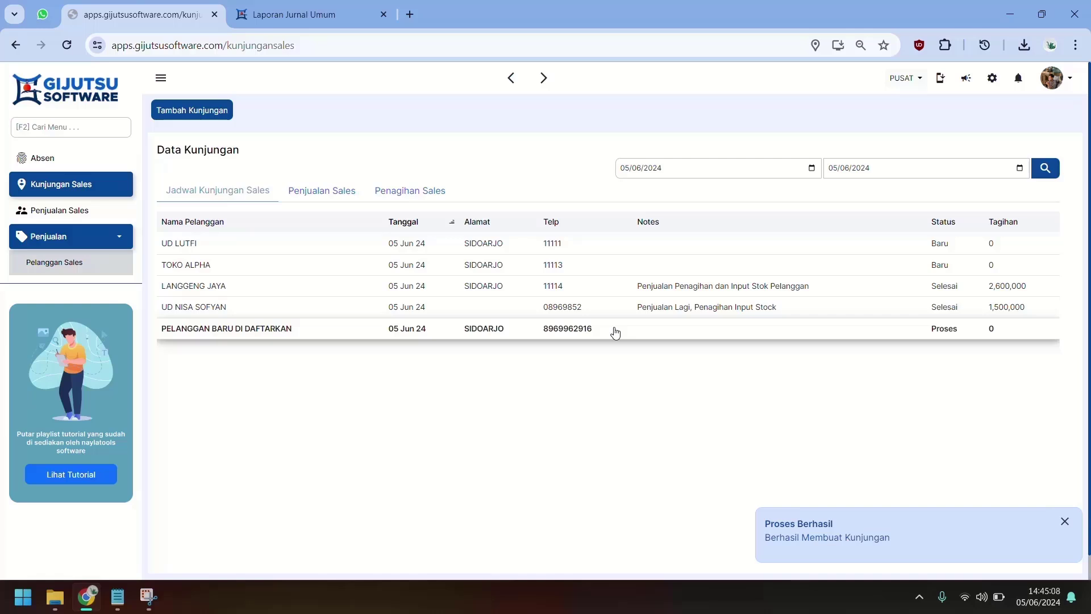
Step: Open the new customer's Proses visit and add BATA MERAH and BATA RINGAN to its request
left_click(615, 333)
left_click(367, 439)
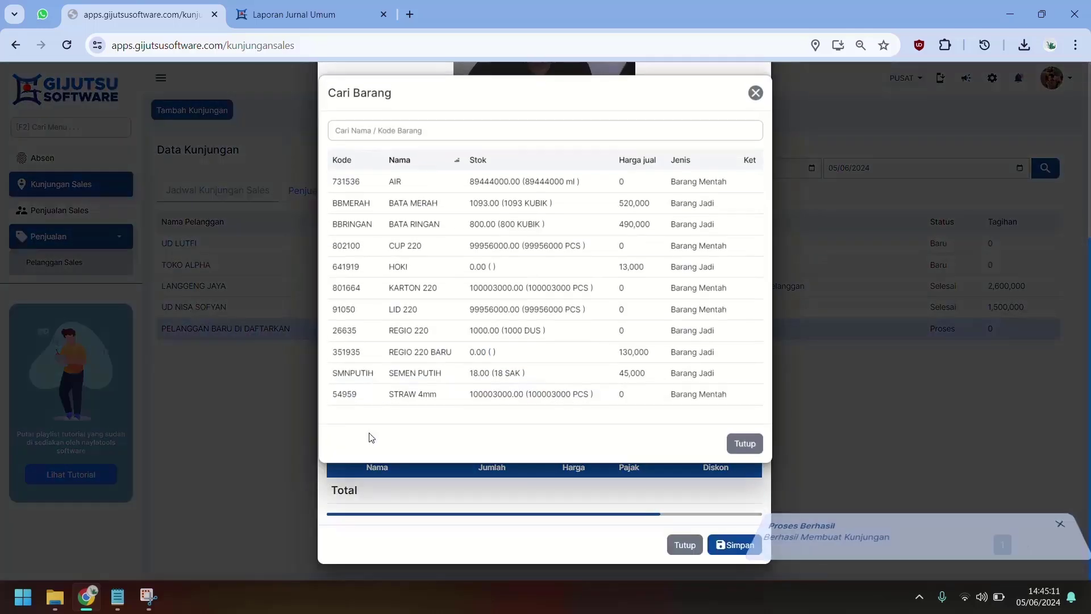
left_click(458, 211)
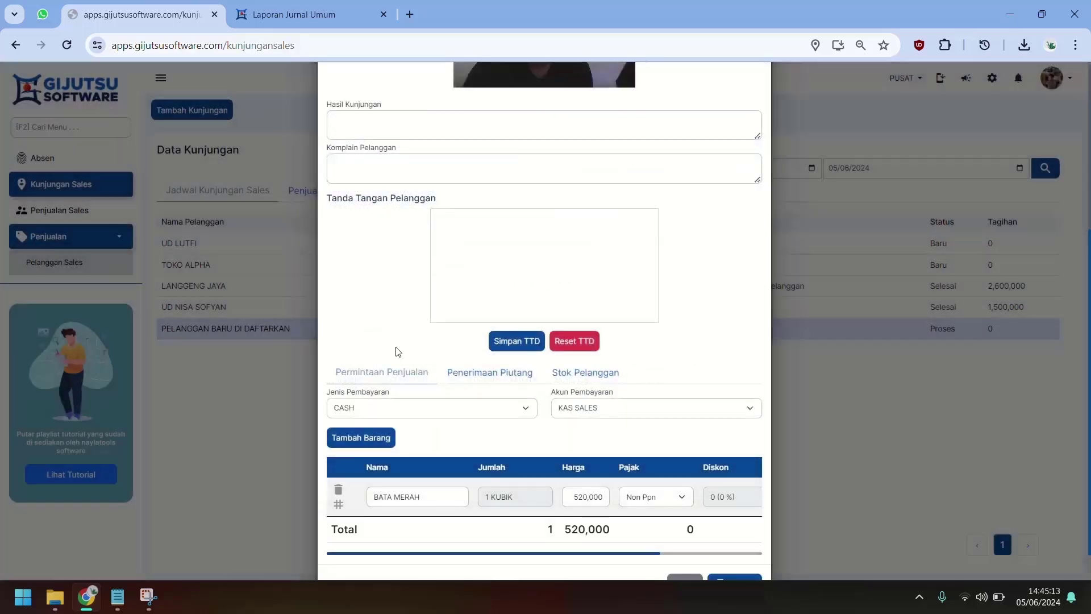
left_click(372, 436)
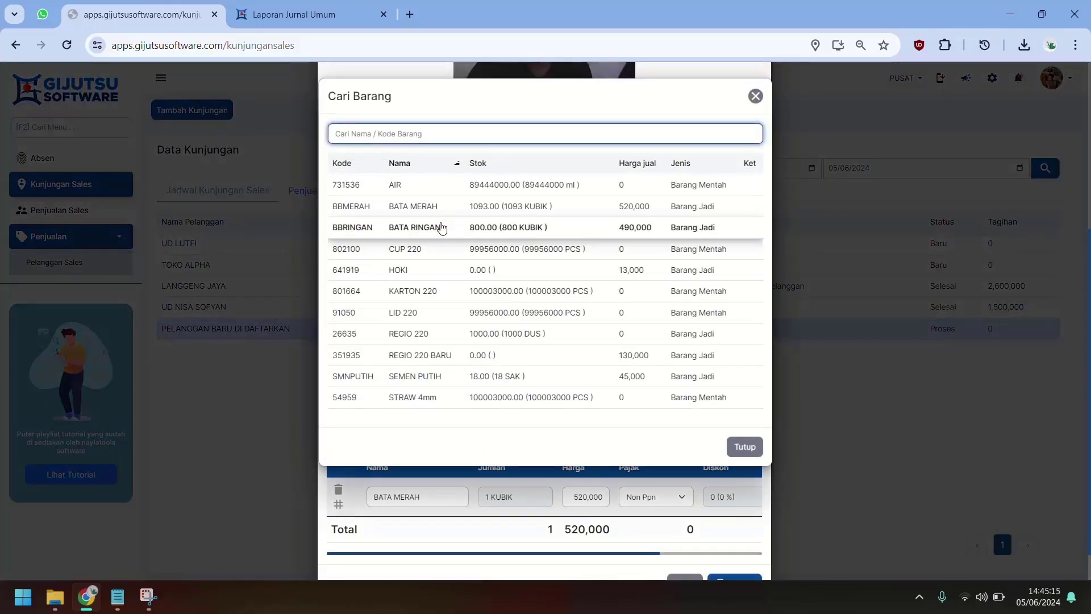
left_click(447, 225)
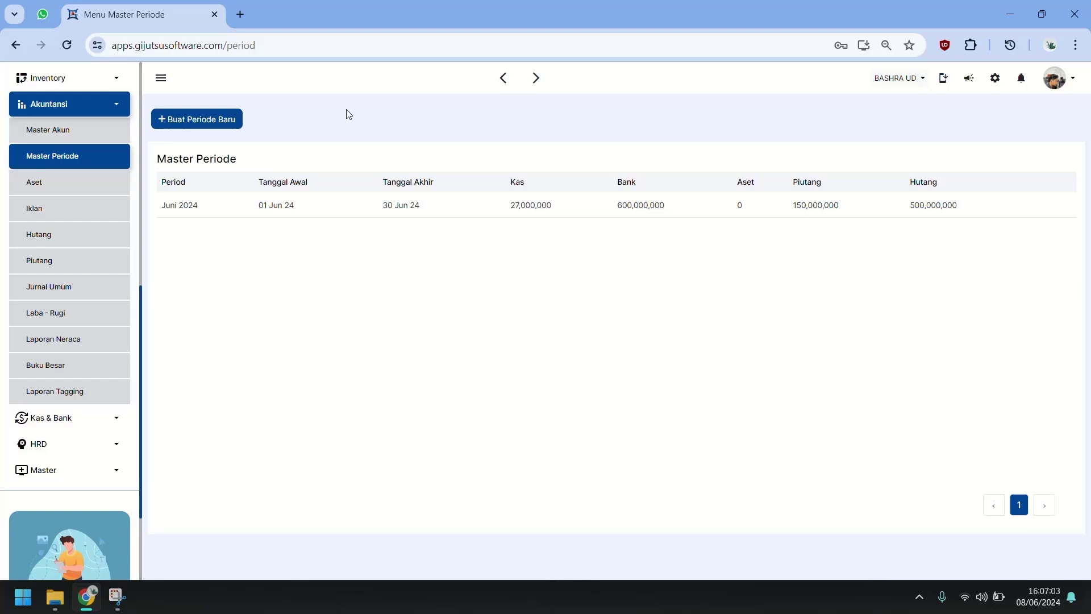
Step: Collapse Akuntansi, expand HRD, and go to Master Karyawan to view the three employees
left_click(87, 129)
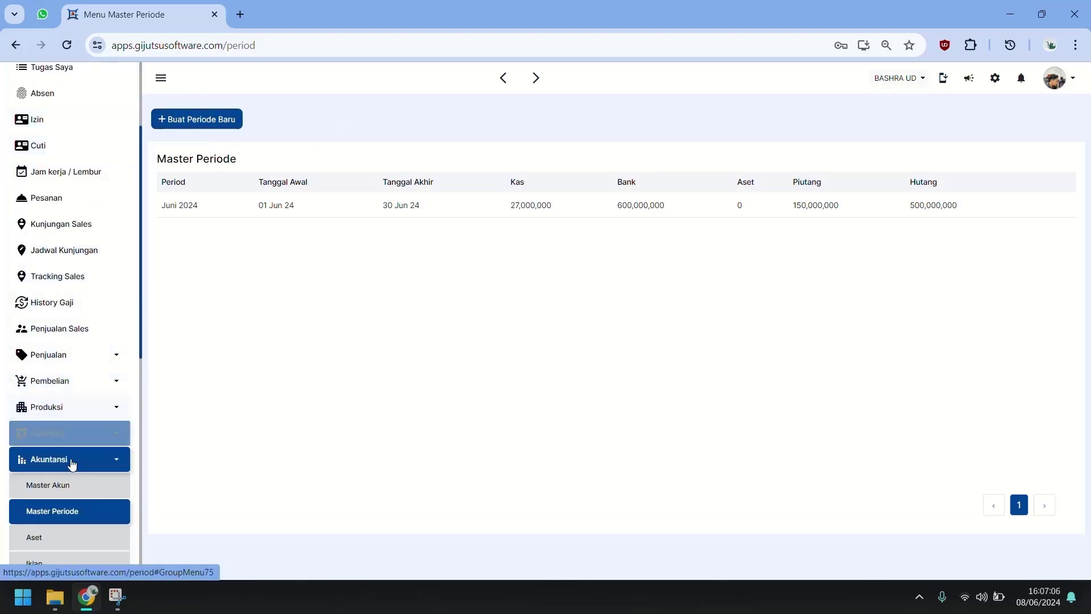
left_click(73, 469)
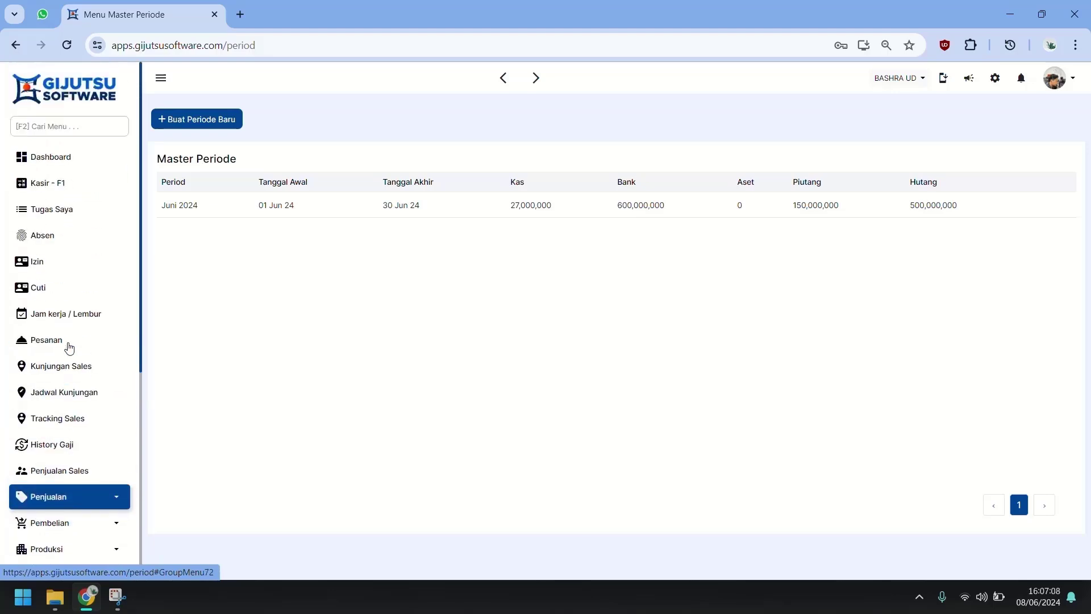
scroll(57, 369, "down", 2)
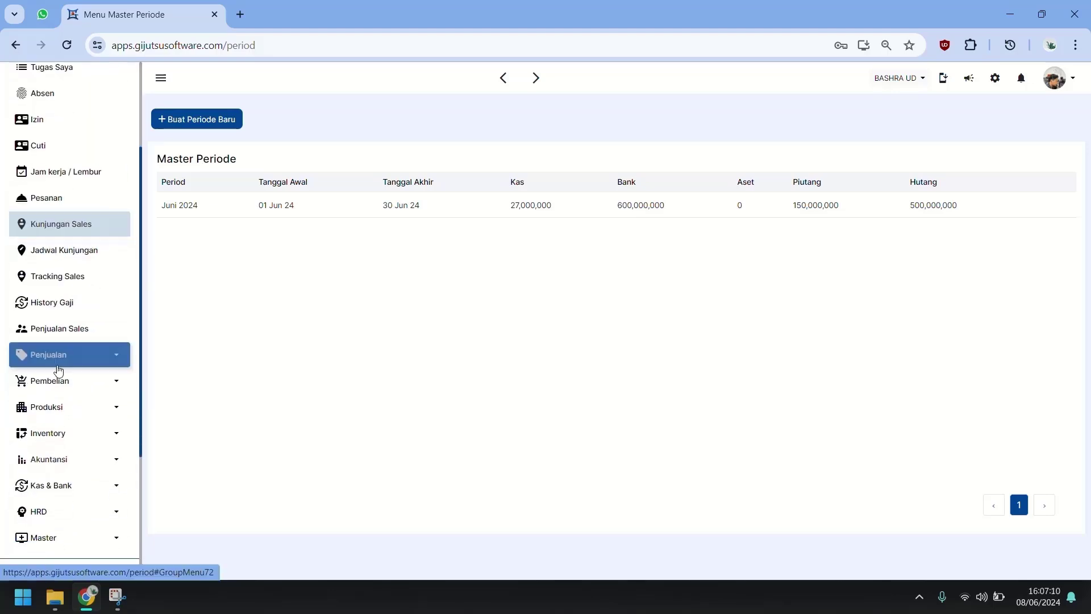
scroll(112, 407, "down", 1)
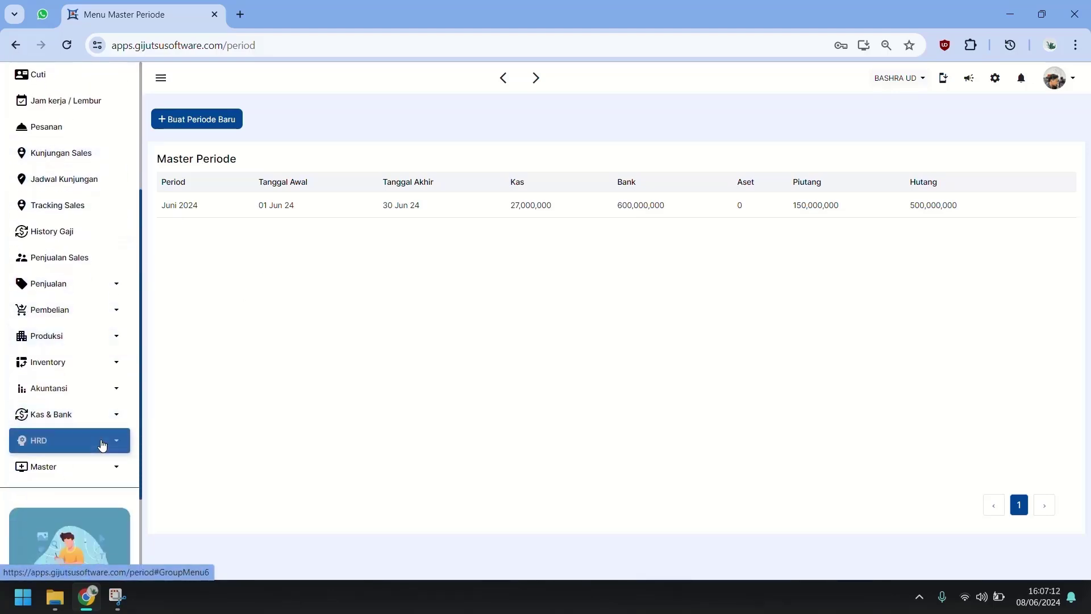
left_click(103, 442)
scroll(104, 413, "down", 1)
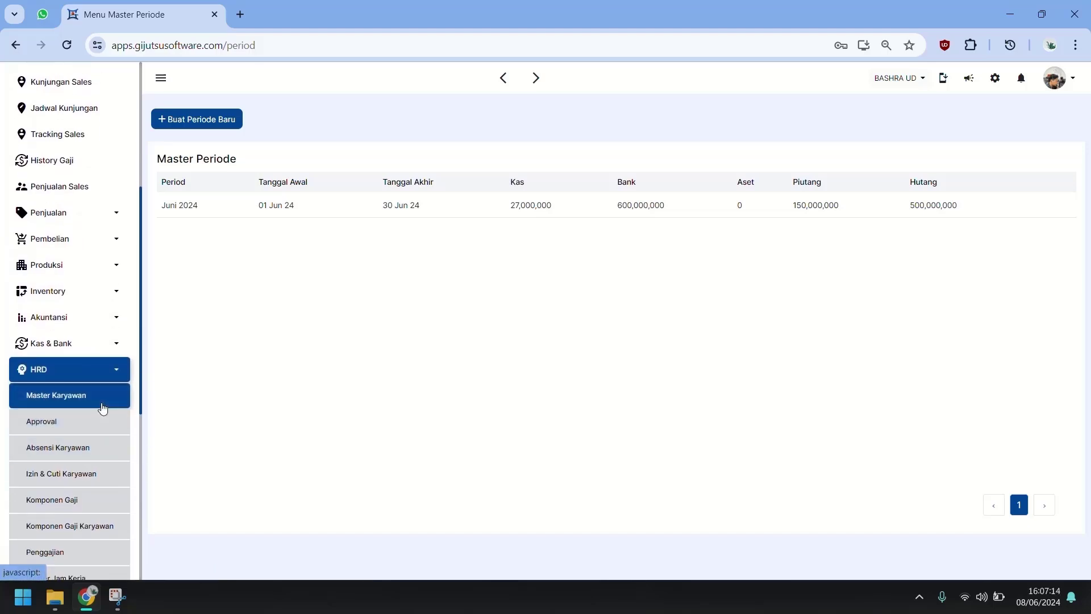
left_click(103, 407)
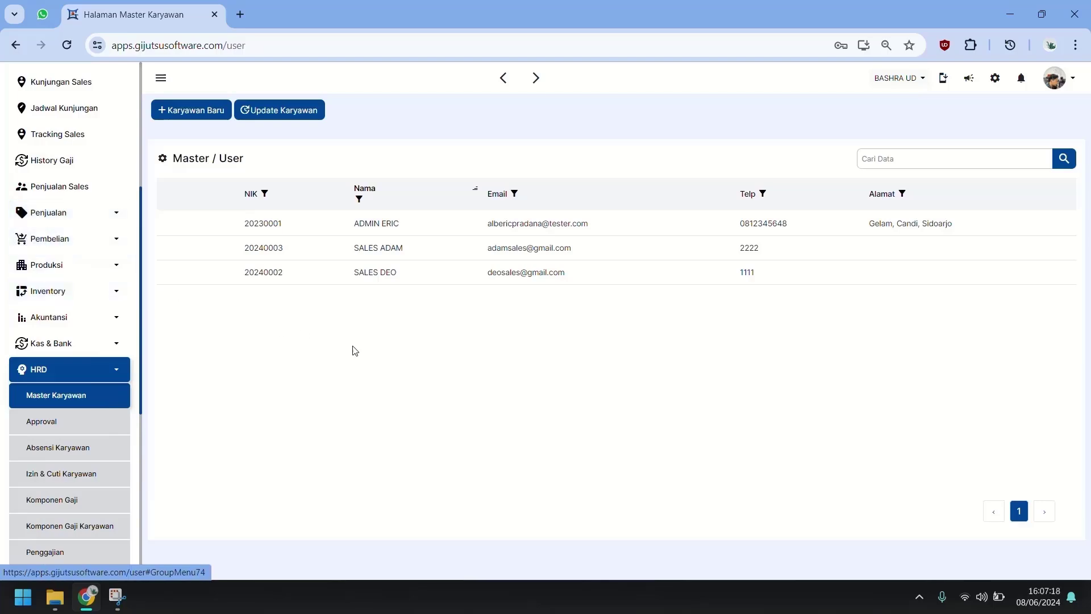
scroll(73, 190, "up", 4)
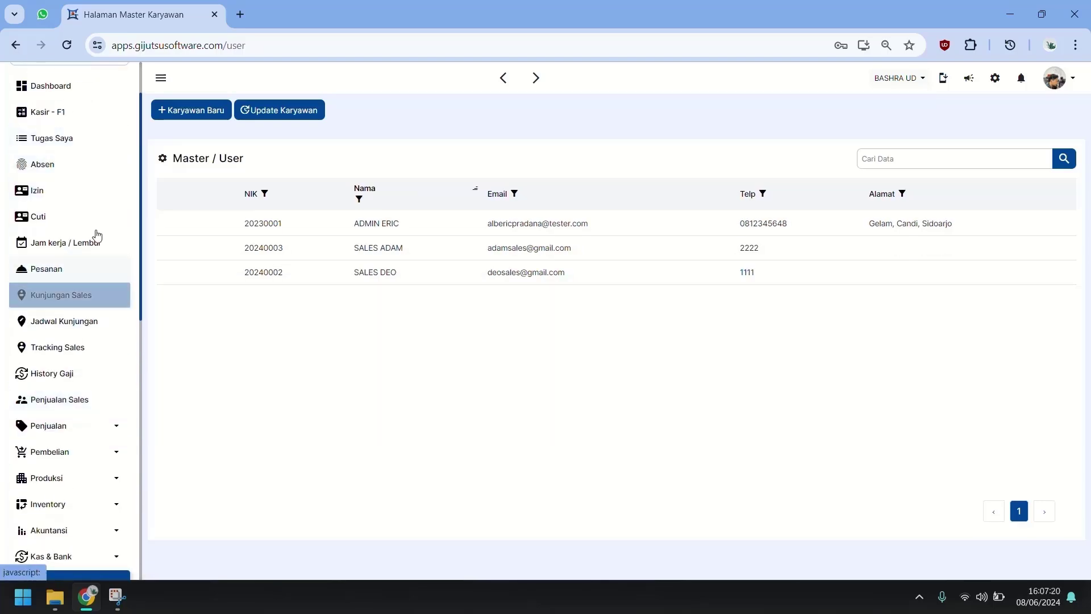
scroll(88, 381, "down", 1)
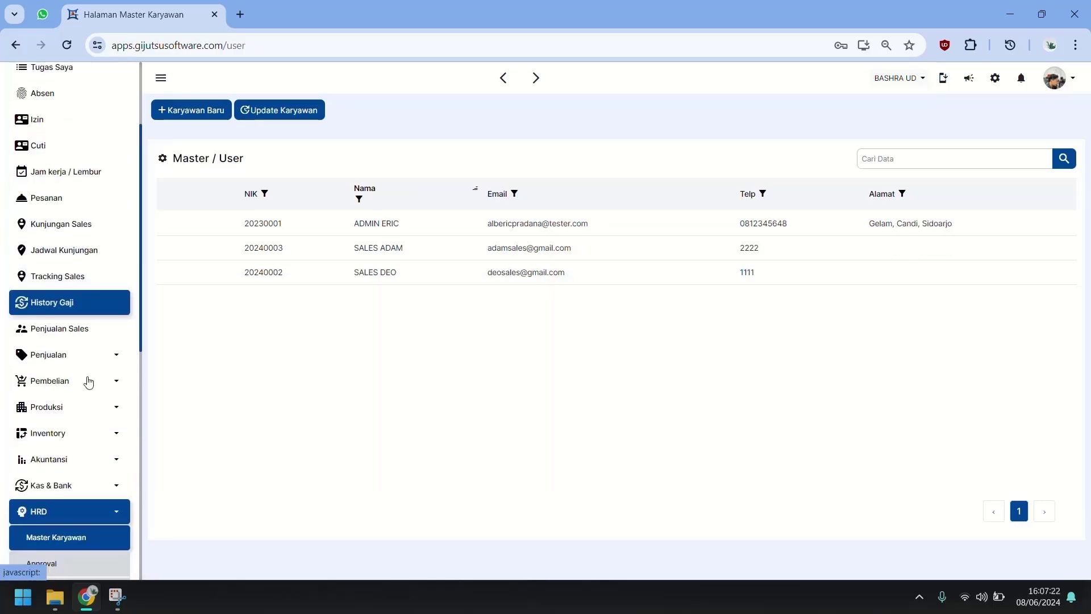
scroll(88, 381, "down", 1)
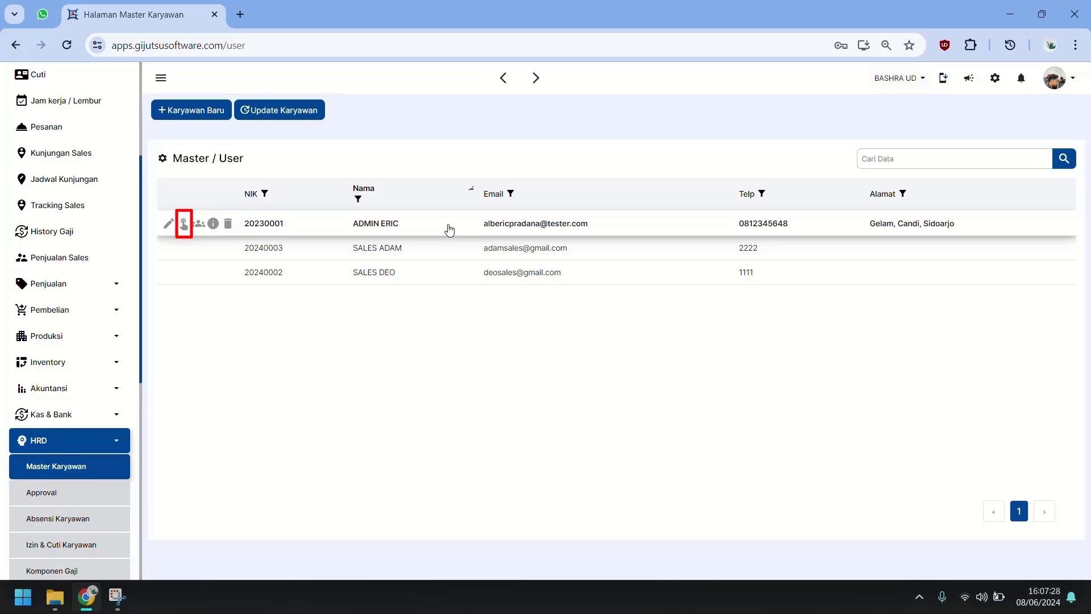
Step: Open the first employee's access rights and hide Izin, Cuti and Pesanan in the main menu
left_click(183, 225)
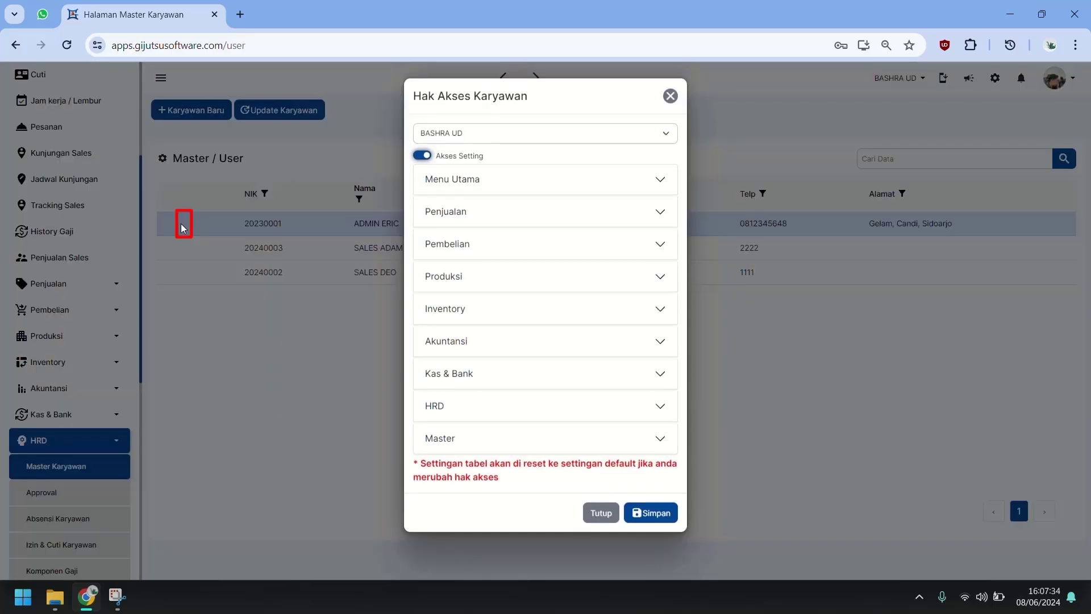
left_click(565, 182)
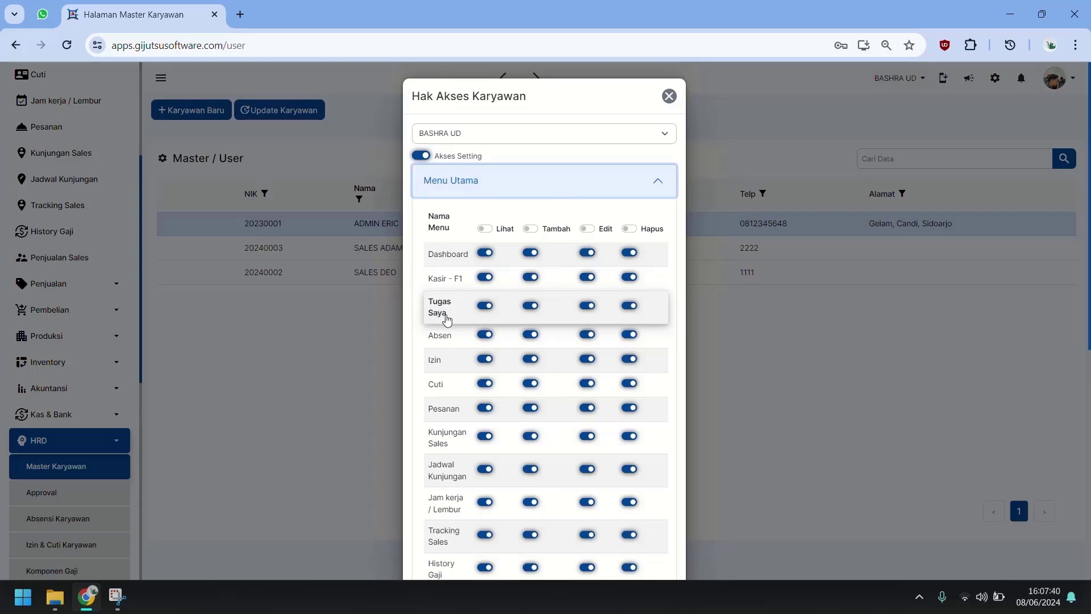
scroll(451, 330, "down", 2)
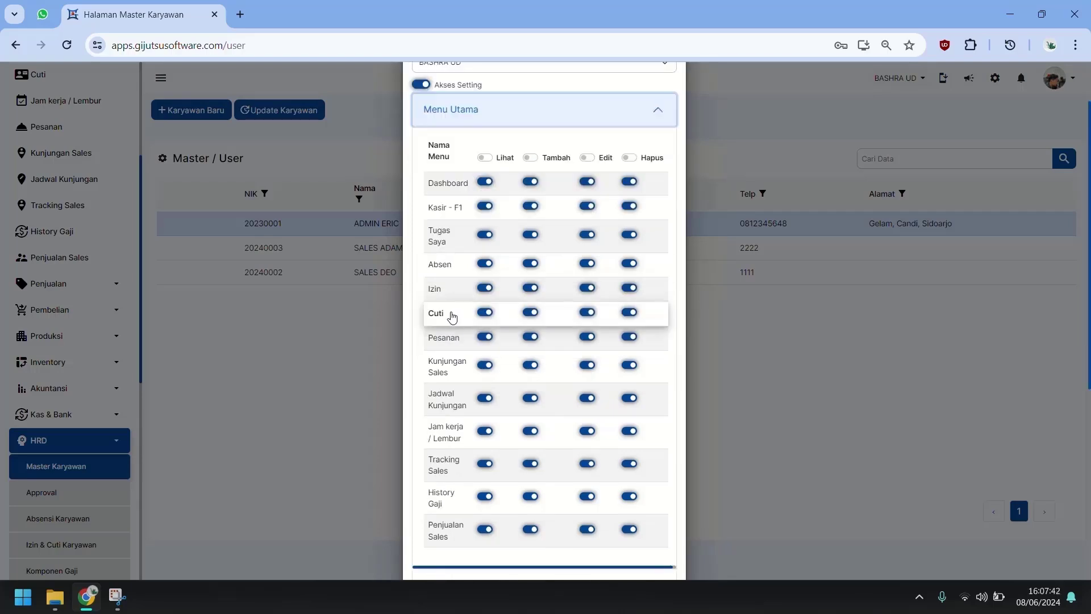
left_click(485, 288)
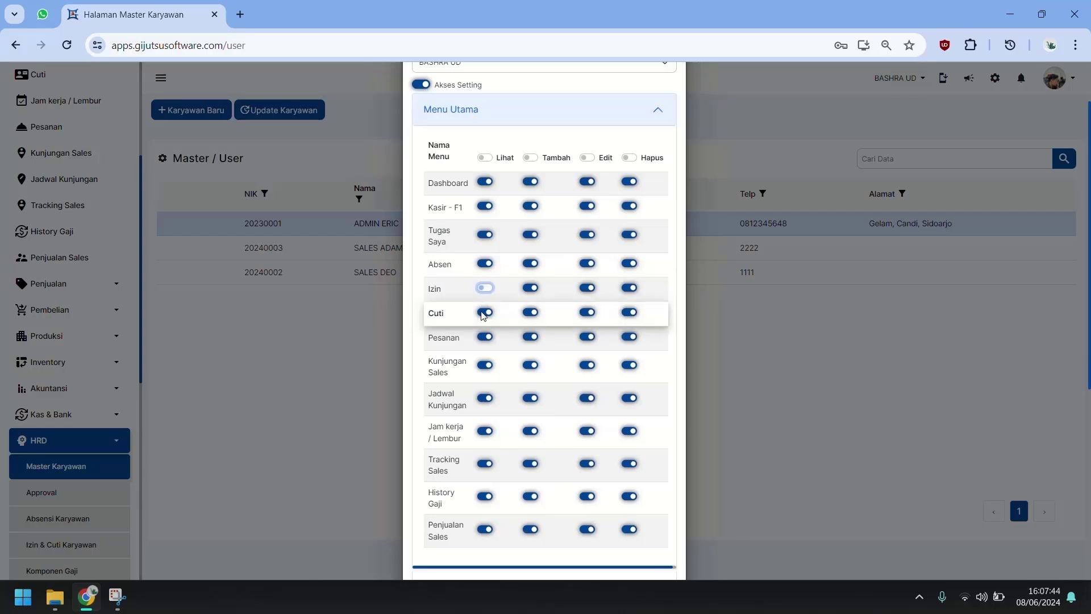
left_click(485, 314)
left_click(485, 340)
Step: Hide Kunjungan Sales, Jam kerja / Lembur, History Gaji and Penjualan Sales, then expand Penjualan permissions
scroll(487, 341, "down", 1)
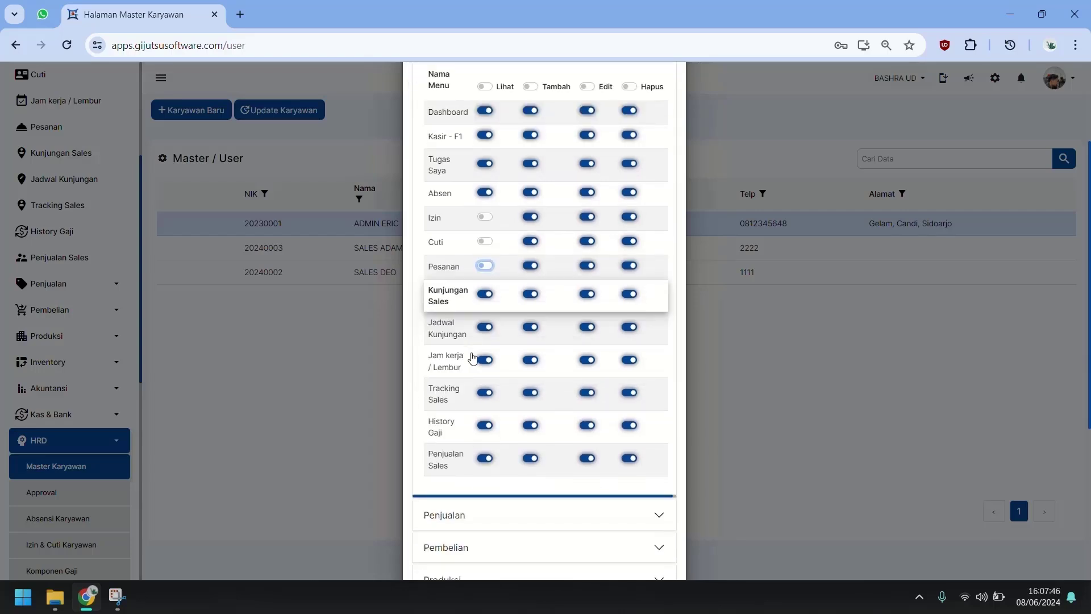
left_click(487, 294)
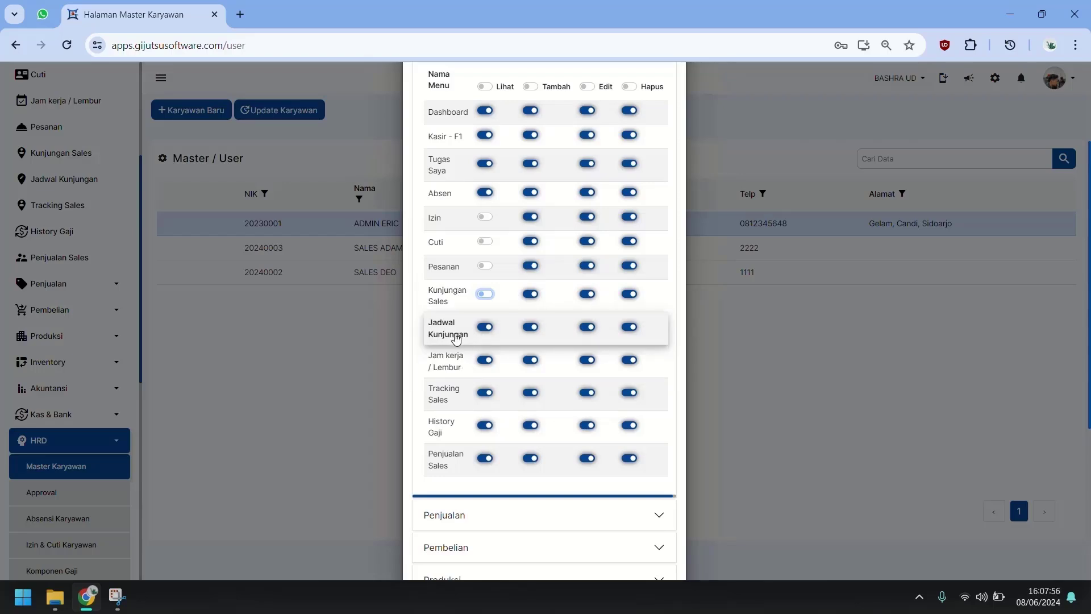
left_click(484, 362)
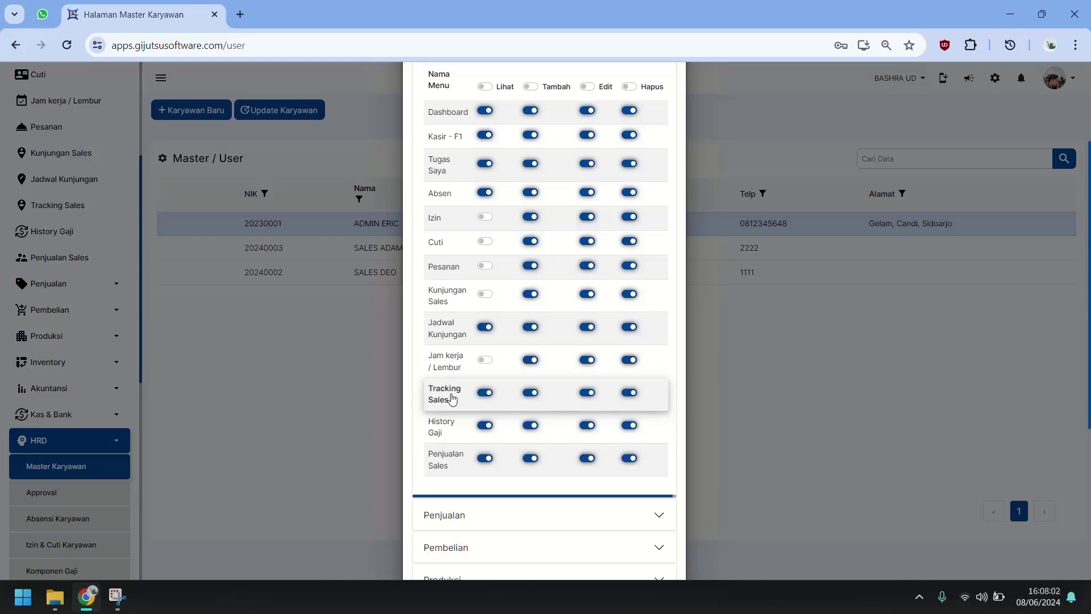
left_click(487, 429)
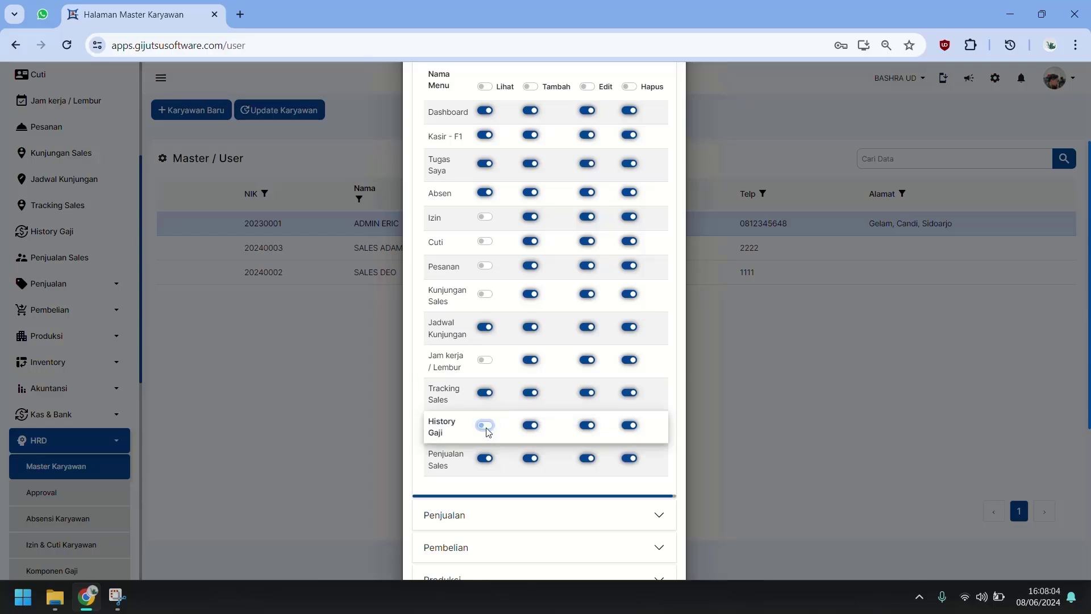
left_click(486, 459)
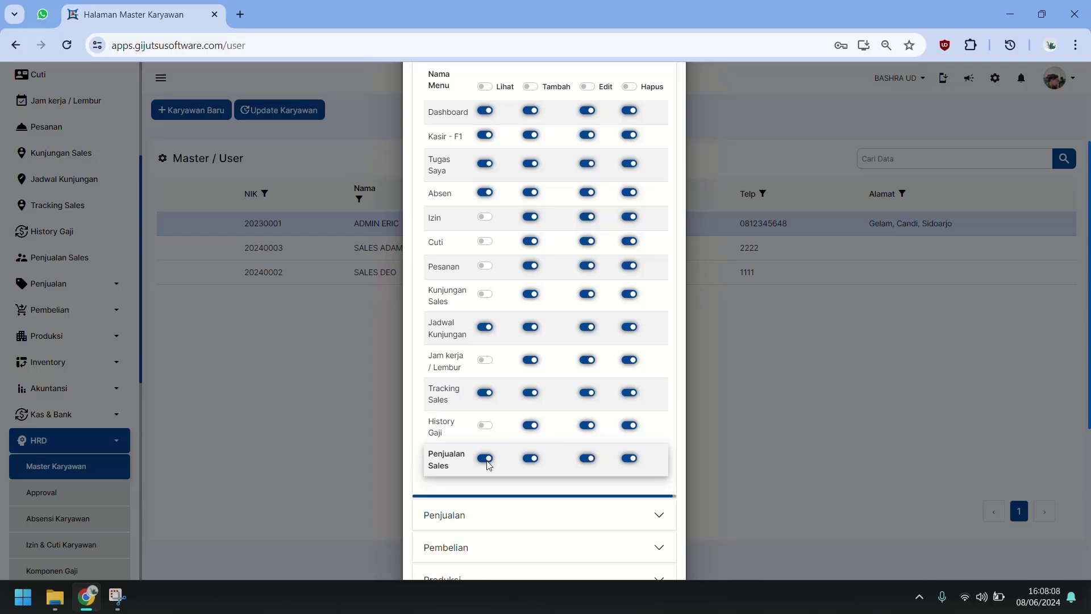
scroll(489, 463, "down", 2)
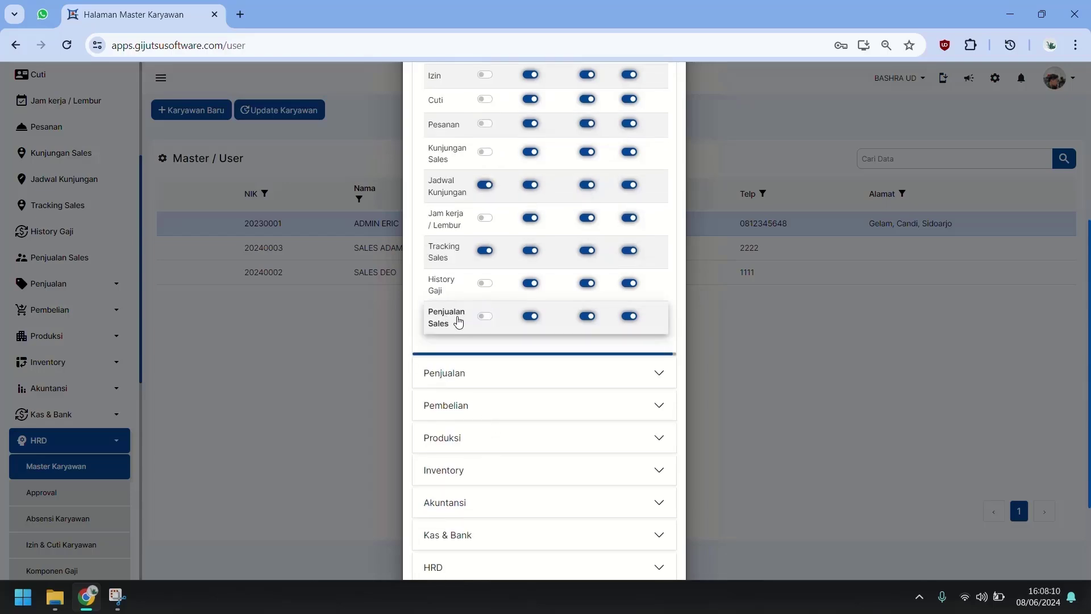
left_click(539, 388)
Step: Toggle view access for the Penjualan menu, Permintaan Penjualan and Jurnal Penjualan
scroll(488, 397, "up", 4)
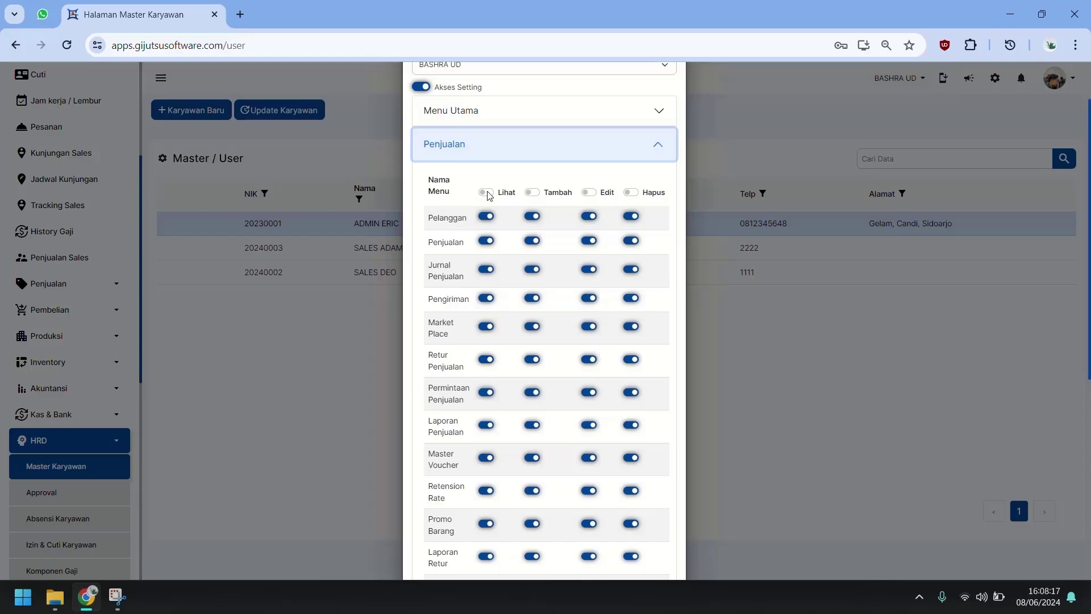
left_click(486, 240)
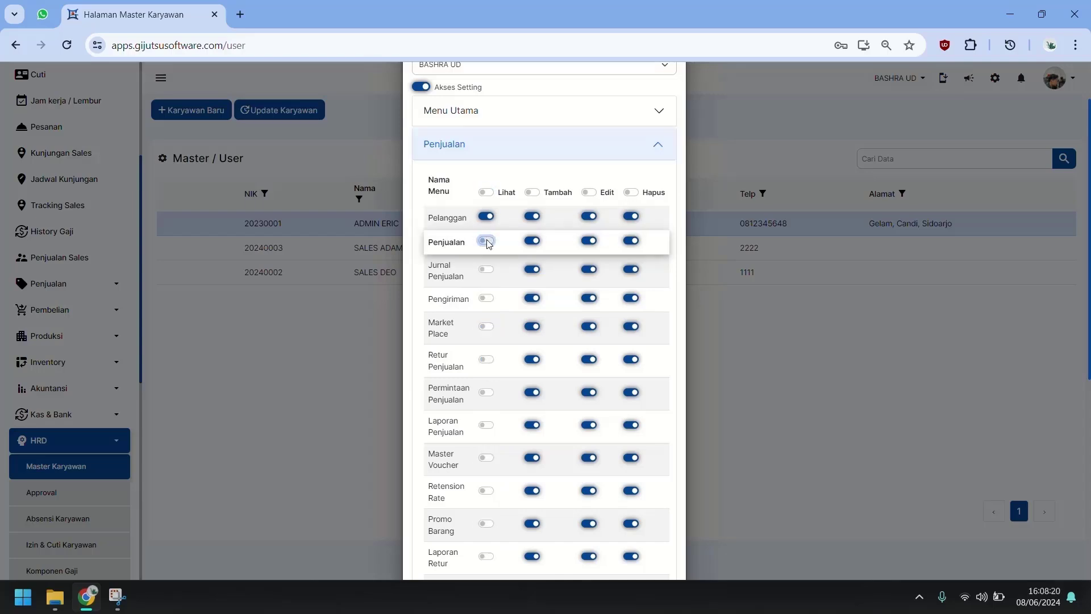
scroll(482, 369, "down", 3)
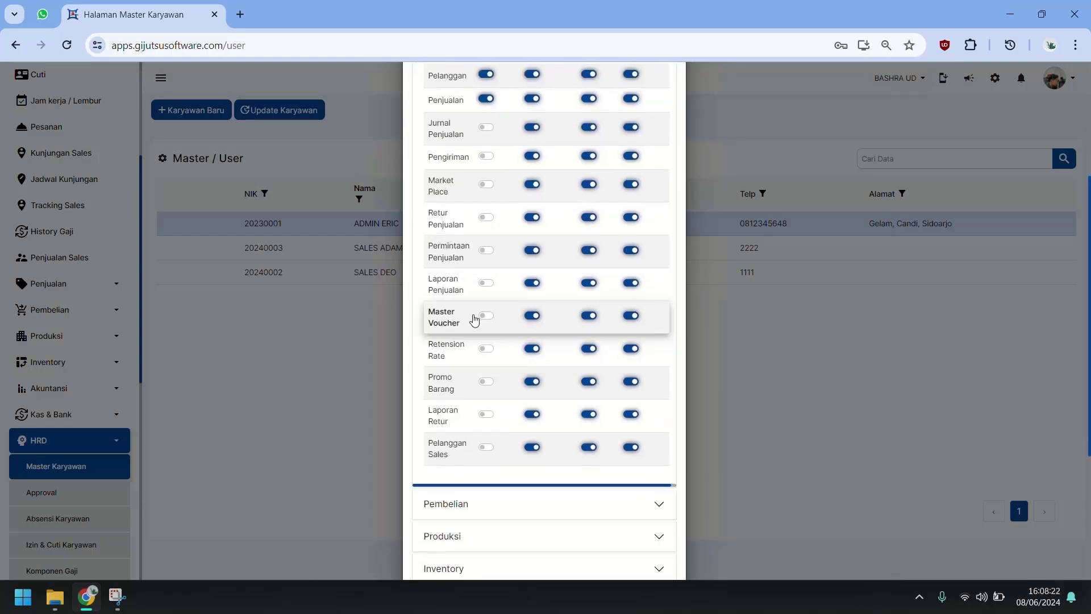
left_click(488, 251)
left_click(491, 128)
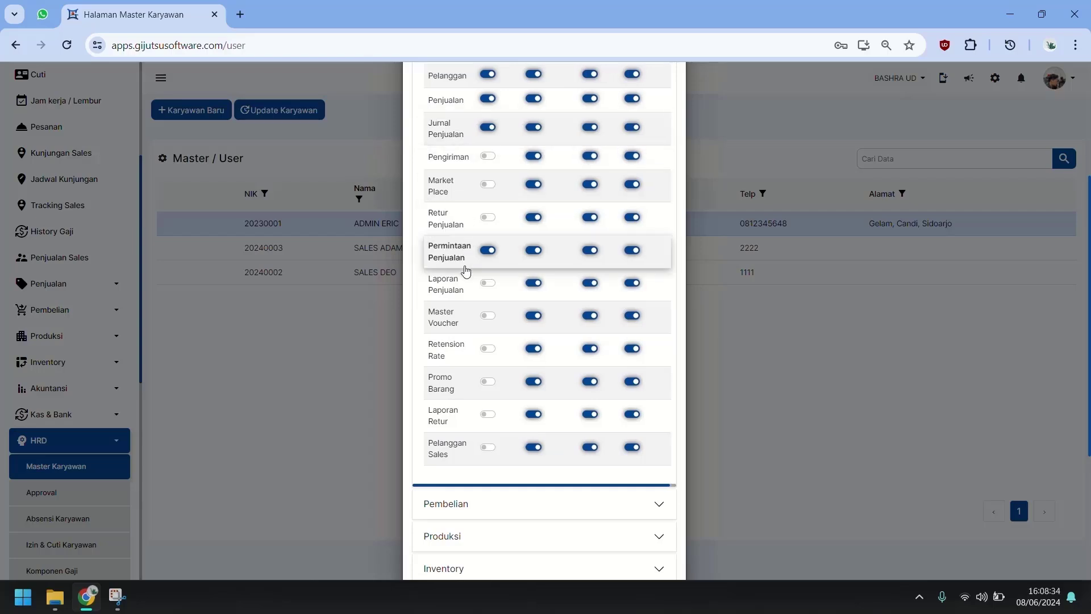
scroll(477, 284, "down", 2)
Step: Remove view access from all Produksi menus and from Inventory's Master Warehouse
left_click(472, 364)
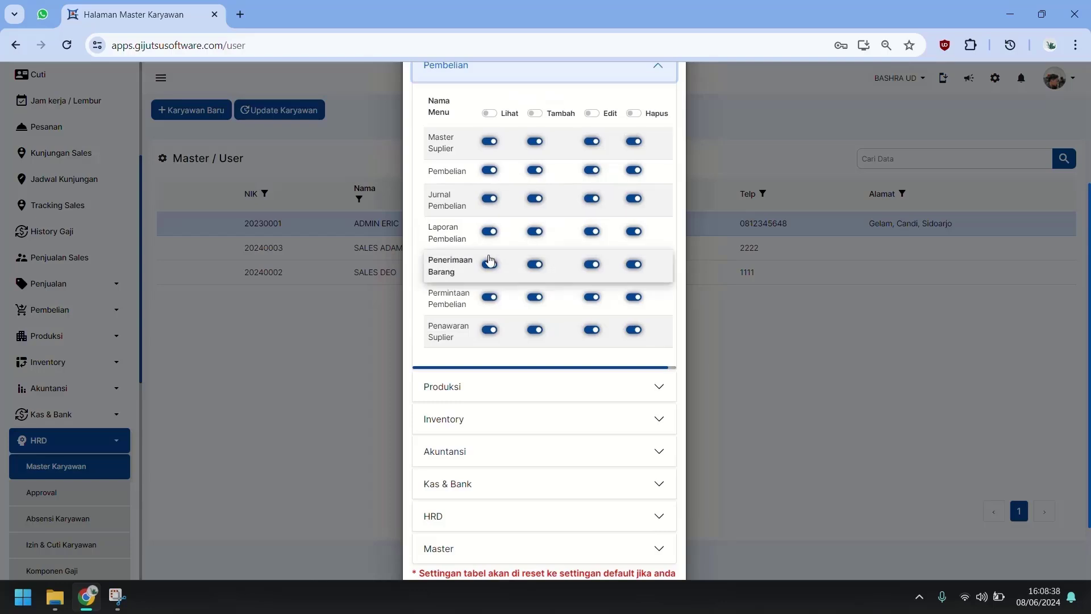
scroll(466, 353, "down", 2)
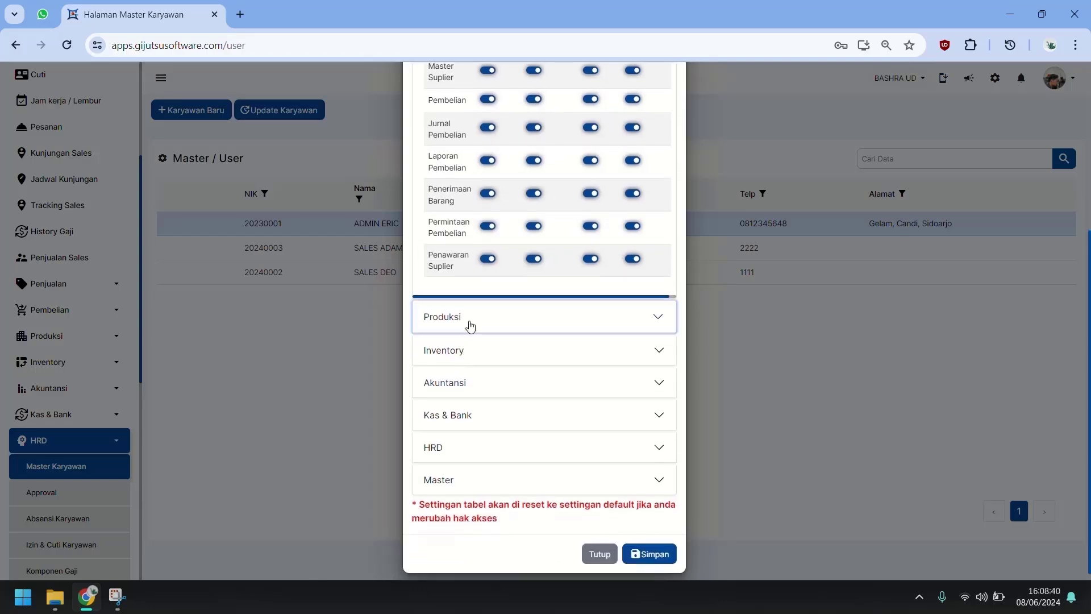
left_click(470, 323)
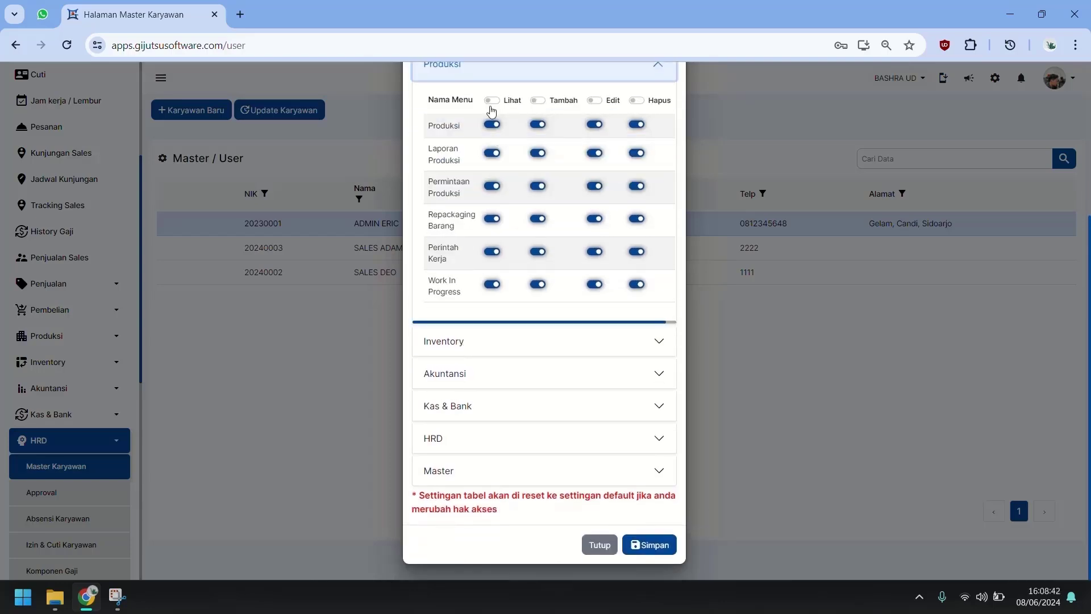
left_click(491, 103)
left_click(474, 347)
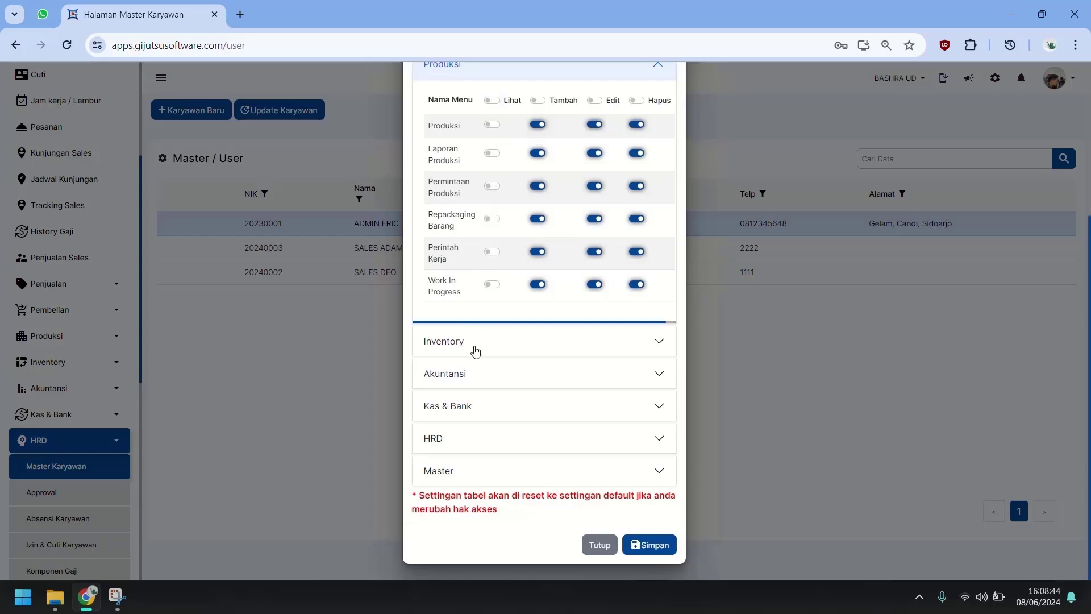
left_click(477, 347)
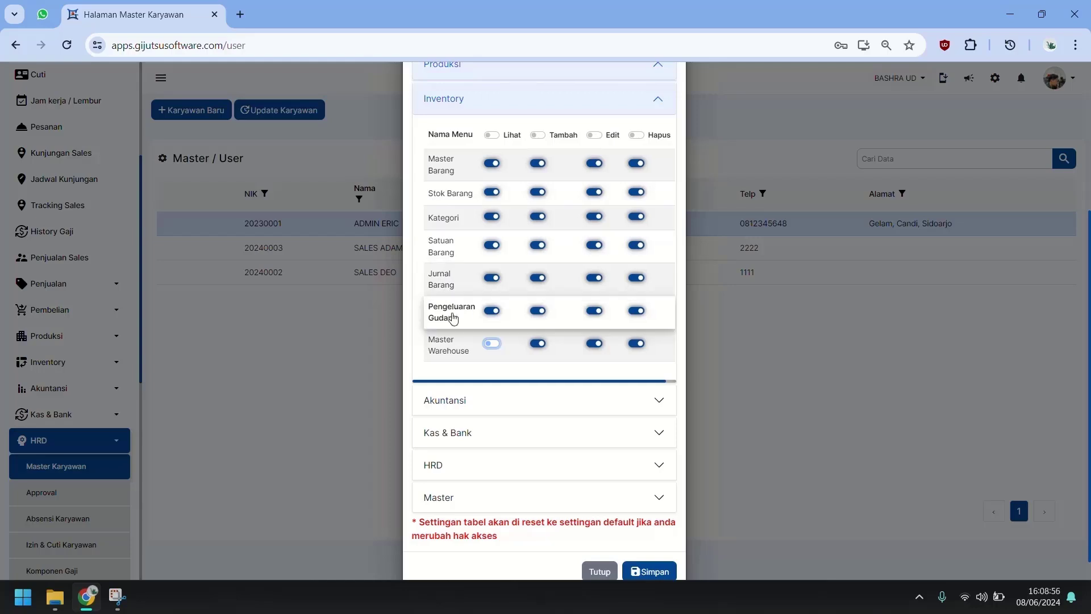
Step: Revoke view access for Laporan Tagging, Aset, Iklan under Akuntansi and Cek Penerimaan under Kas & Bank
left_click(445, 402)
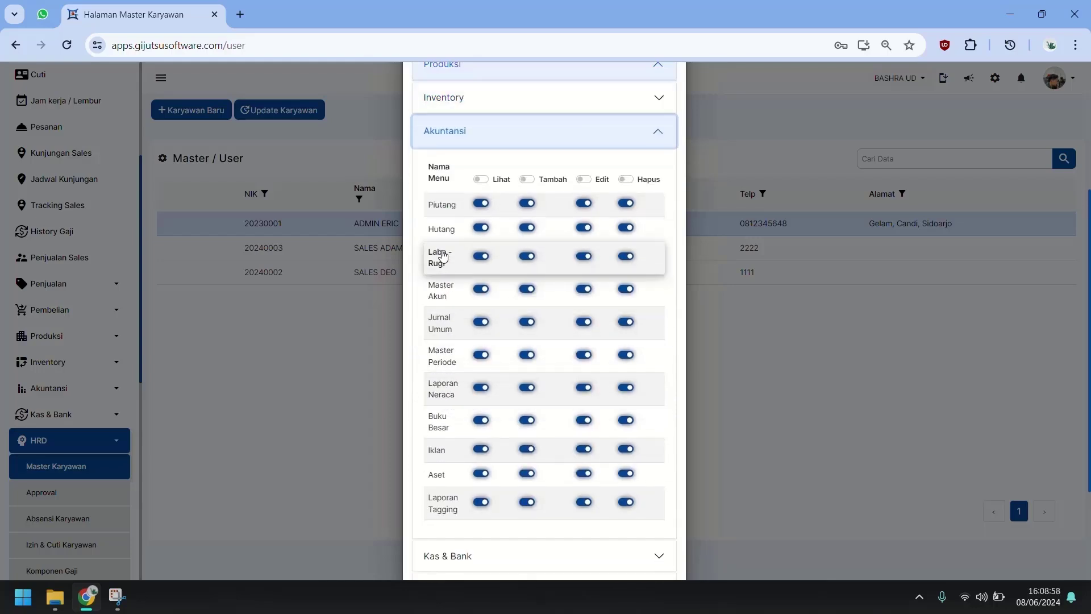
left_click(482, 502)
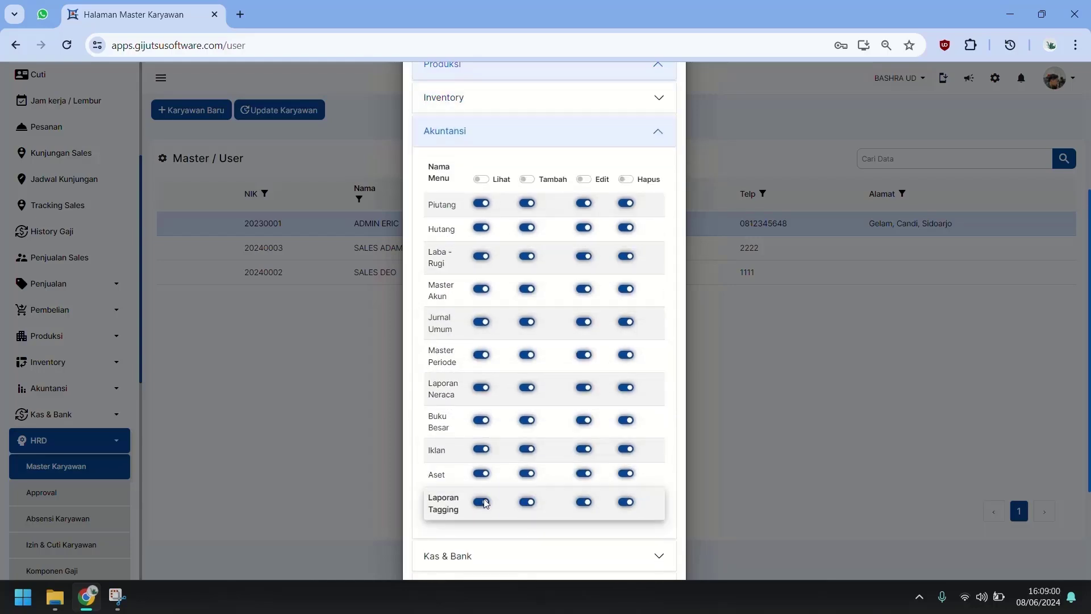
left_click(484, 475)
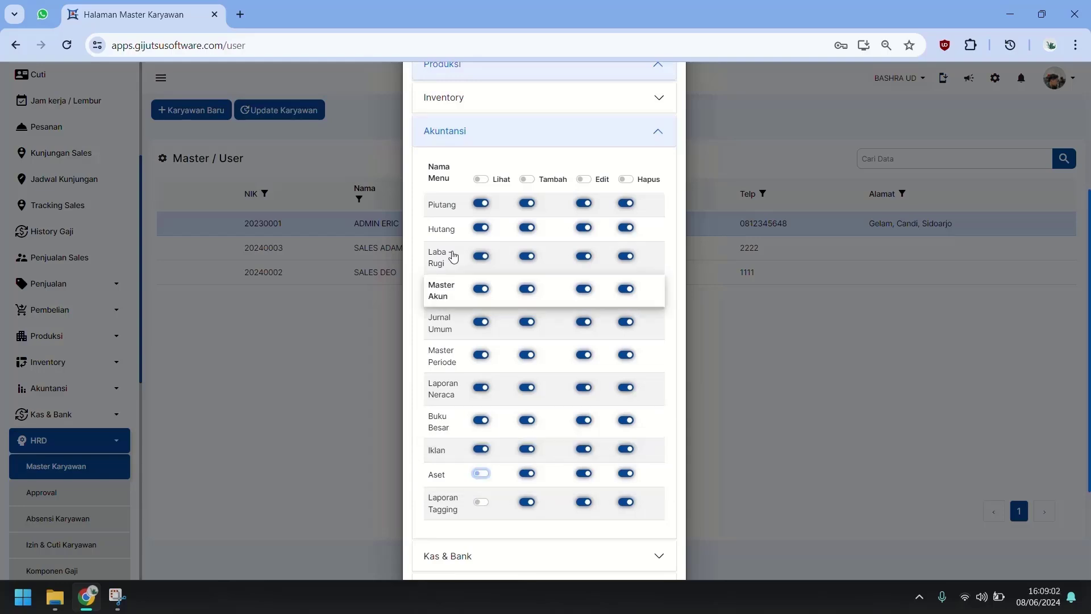
left_click(485, 452)
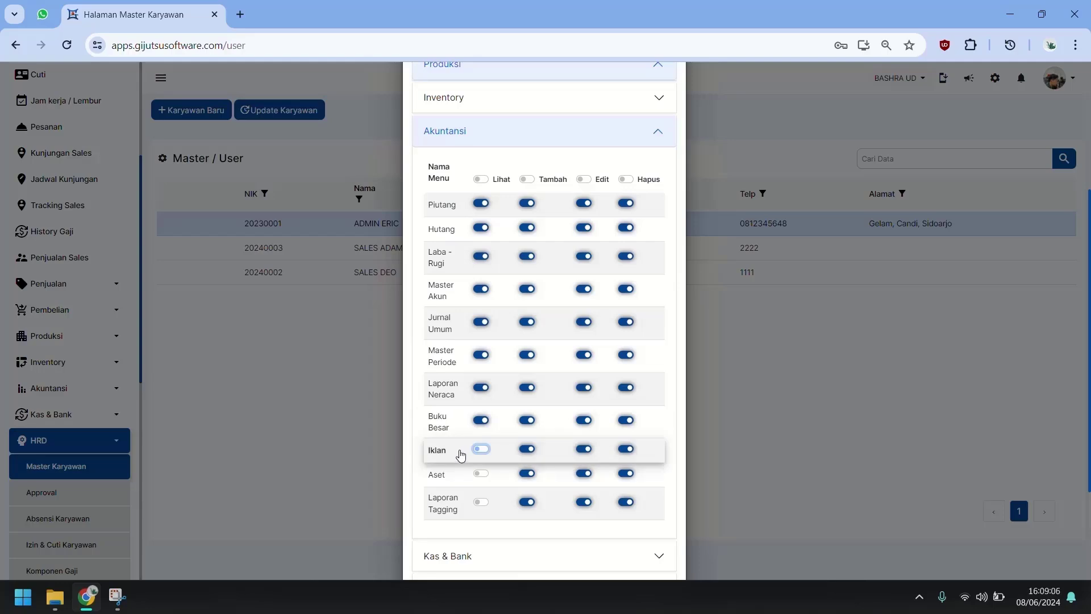
scroll(457, 428, "down", 3)
left_click(461, 408)
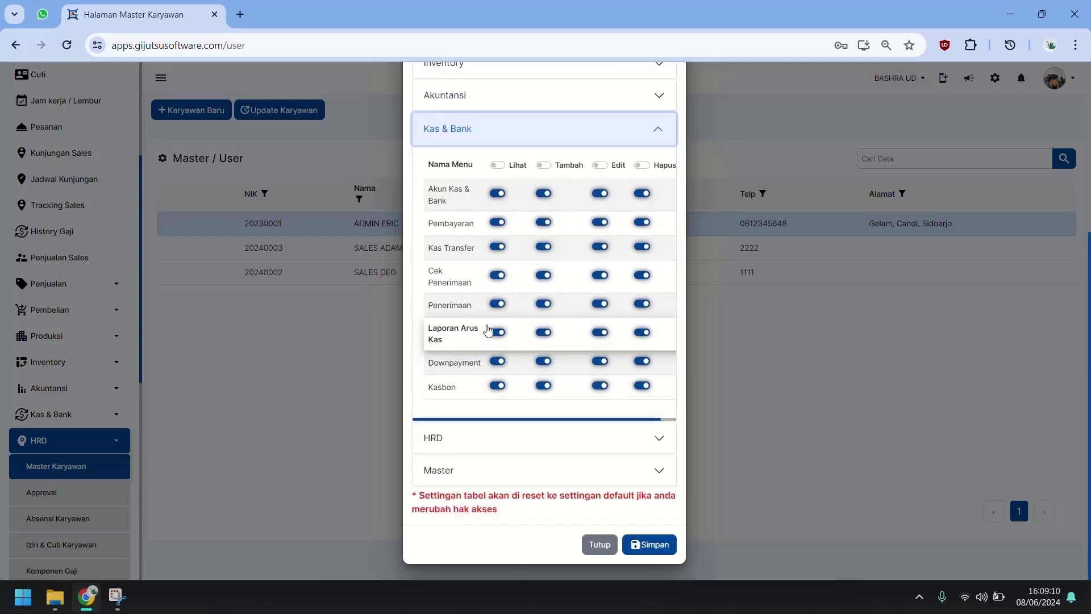
left_click(497, 276)
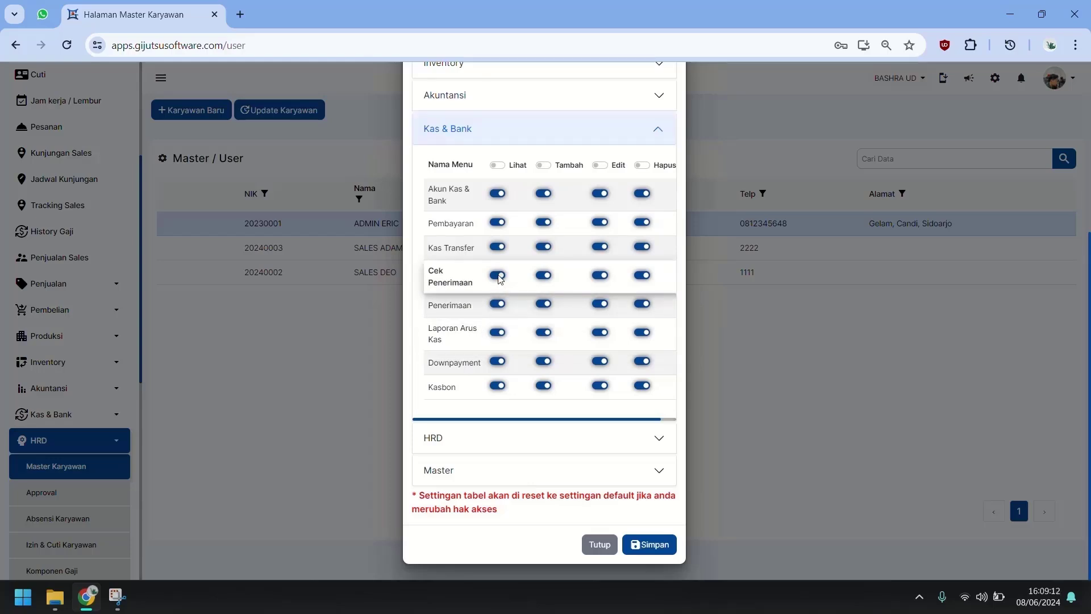
Step: Limit HRD view access to only Master Karyawan and Absensi Karyawan
left_click(482, 450)
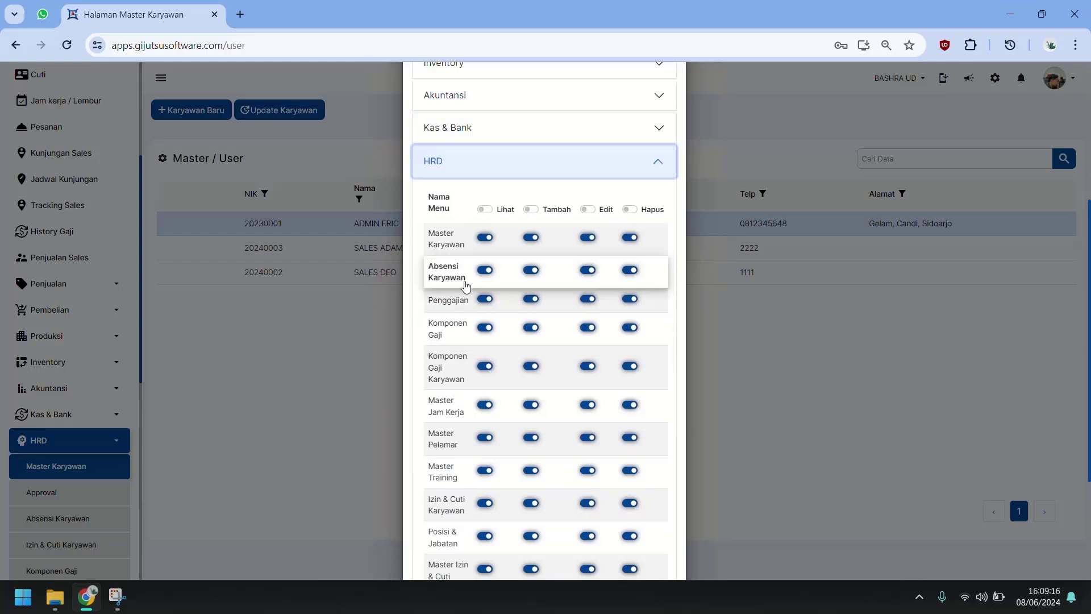
scroll(477, 255, "down", 1)
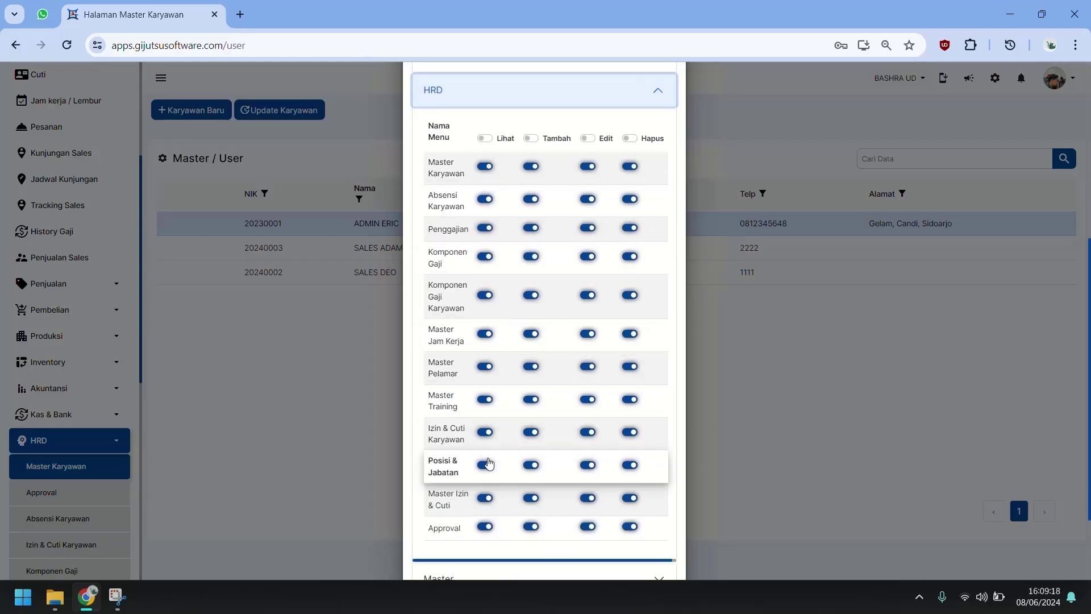
left_click(484, 138)
left_click(484, 138)
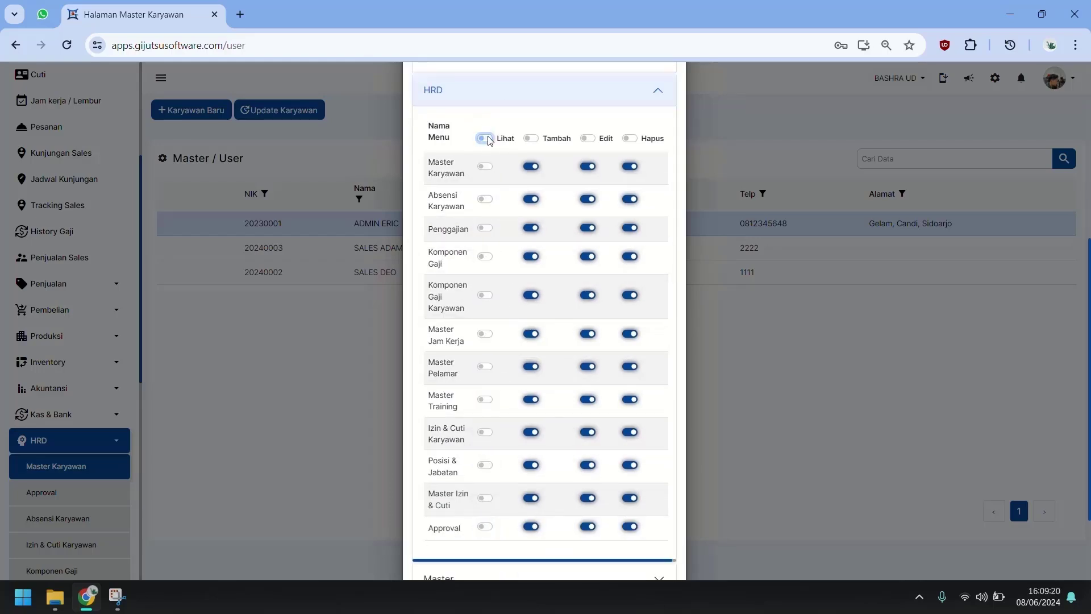
left_click(484, 168)
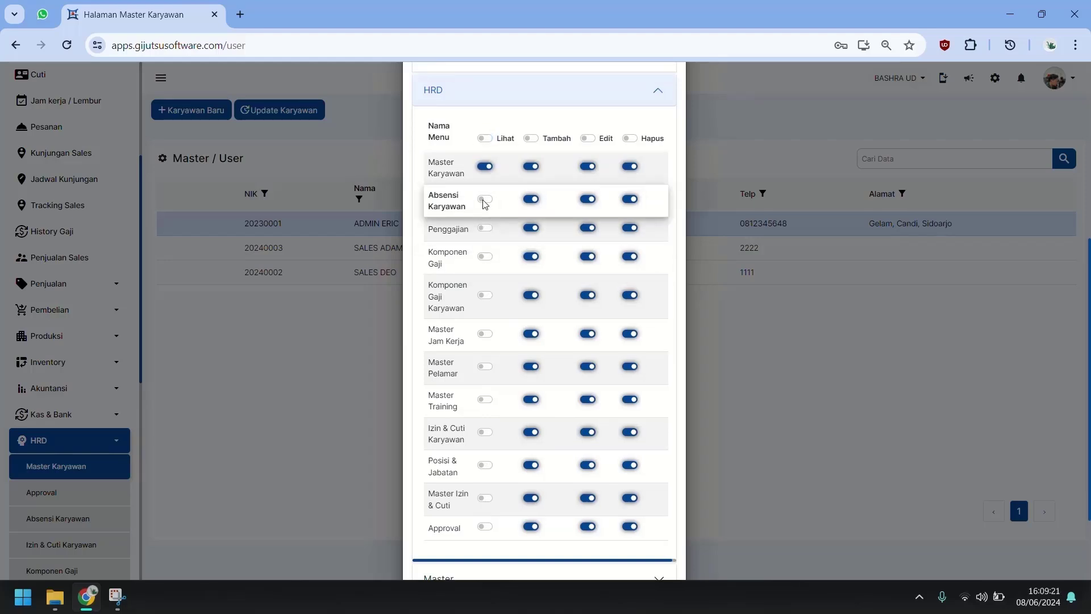
left_click(484, 199)
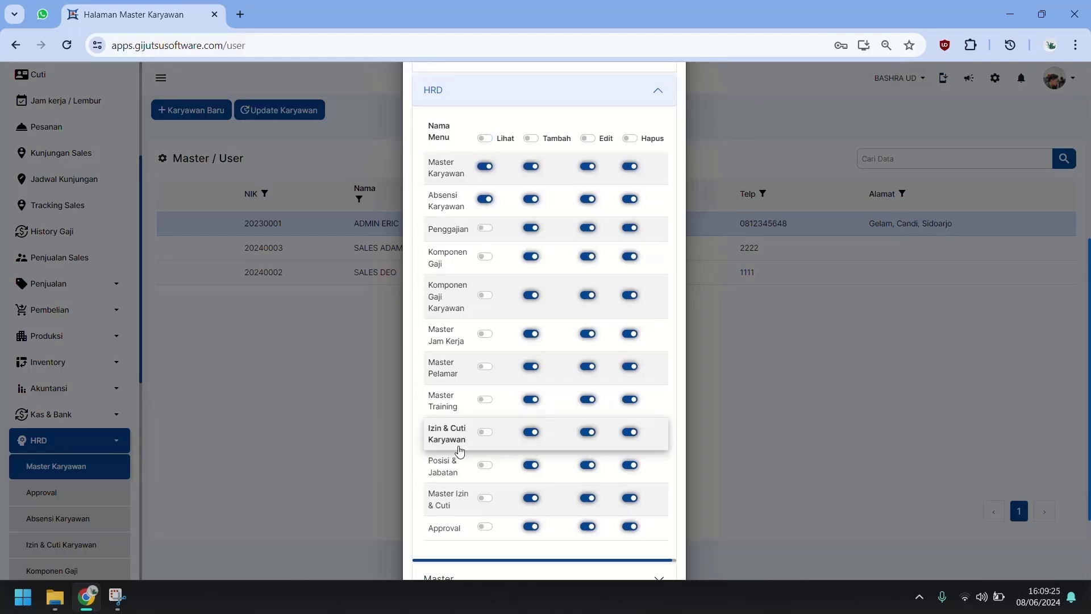
Step: Hide Master Meja under Master and save the employee's access rights
scroll(460, 450, "down", 2)
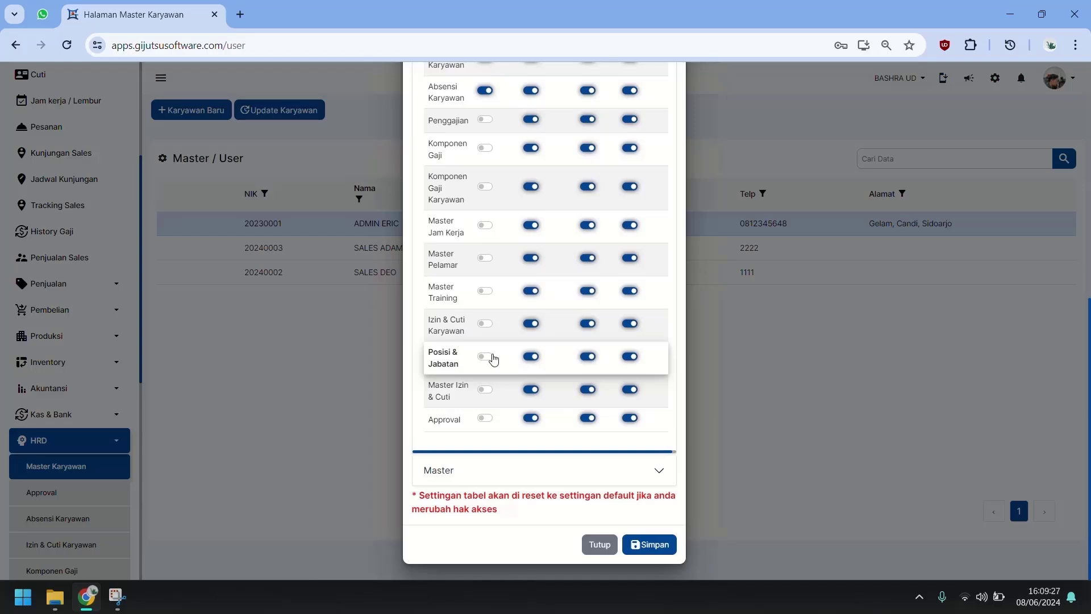
left_click(520, 484)
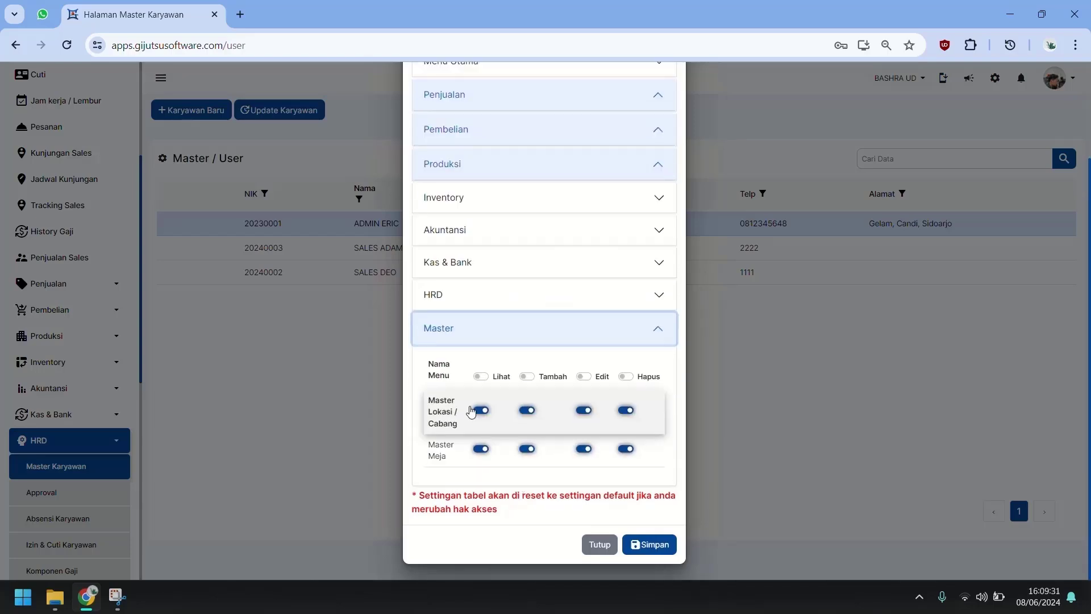
left_click(481, 448)
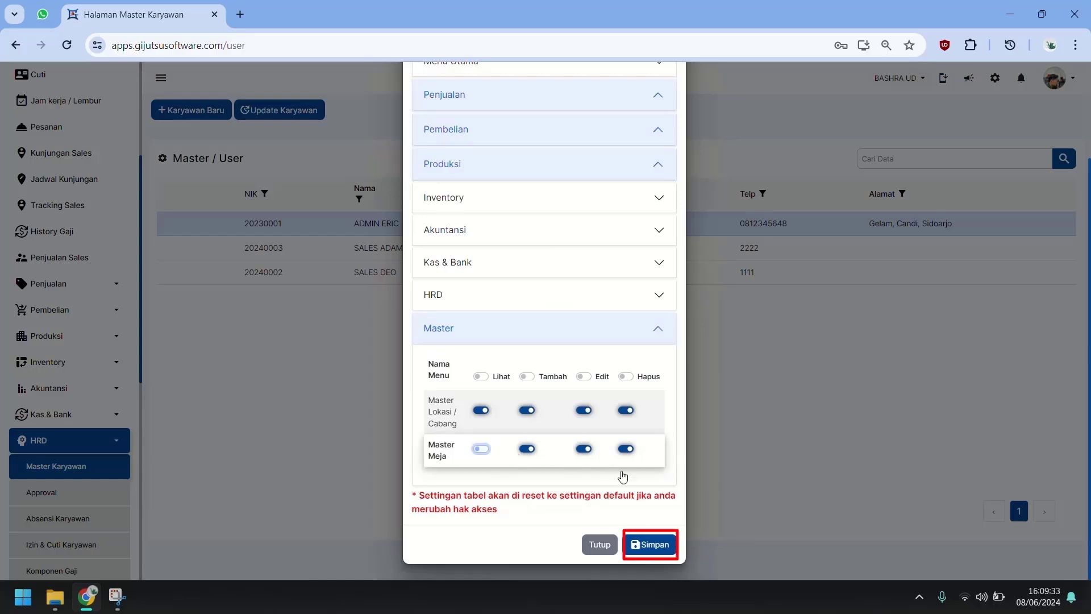
left_click(650, 544)
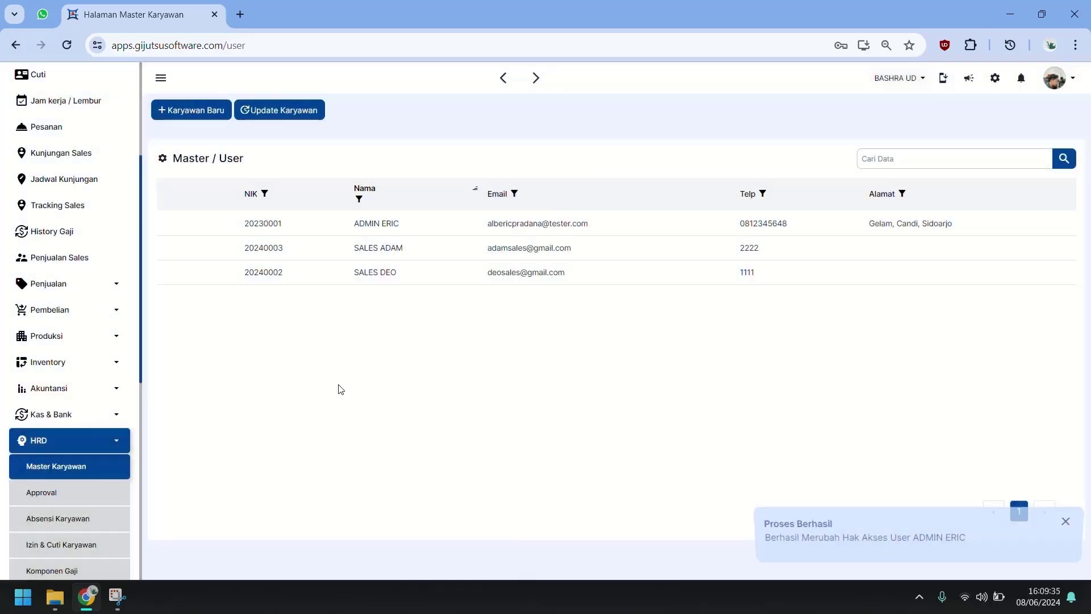
Step: Return to the dashboard and open the Laporan Neraca report from the Akuntansi sidebar menu
scroll(80, 280, "up", 5)
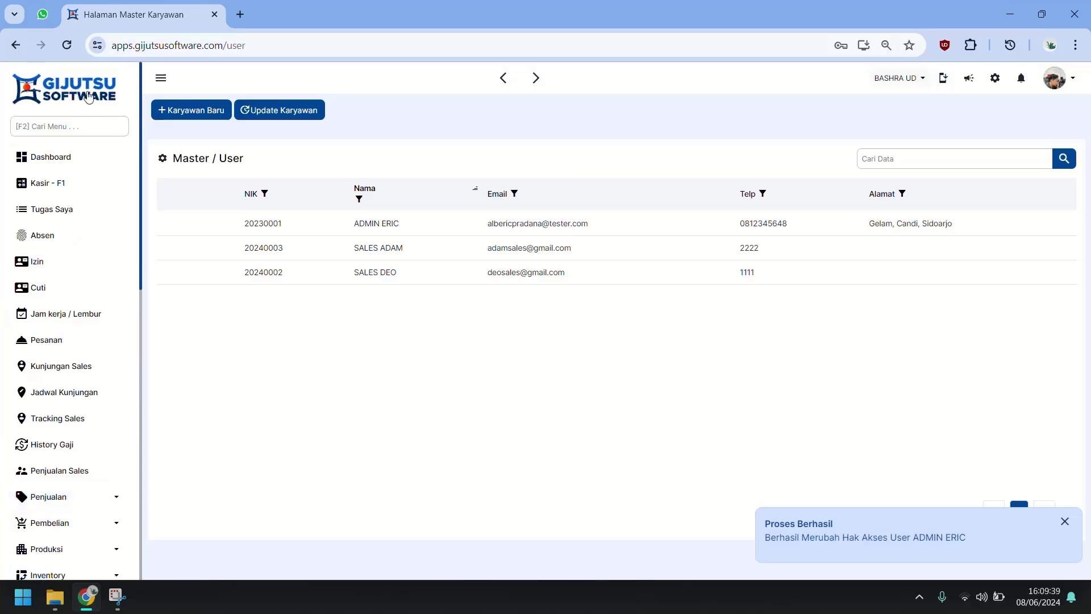
left_click(88, 96)
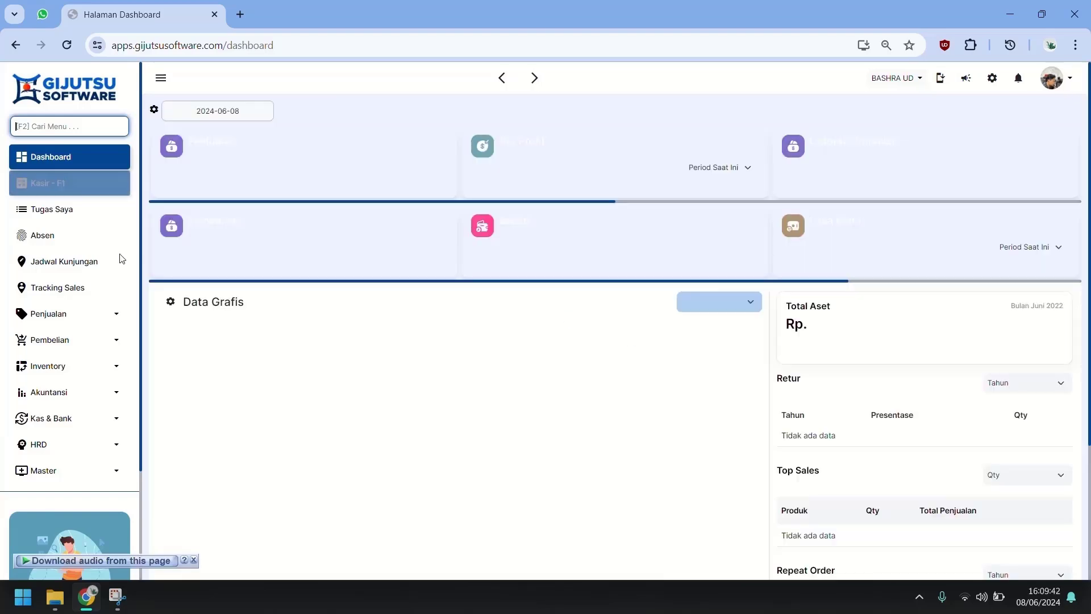
left_click(97, 396)
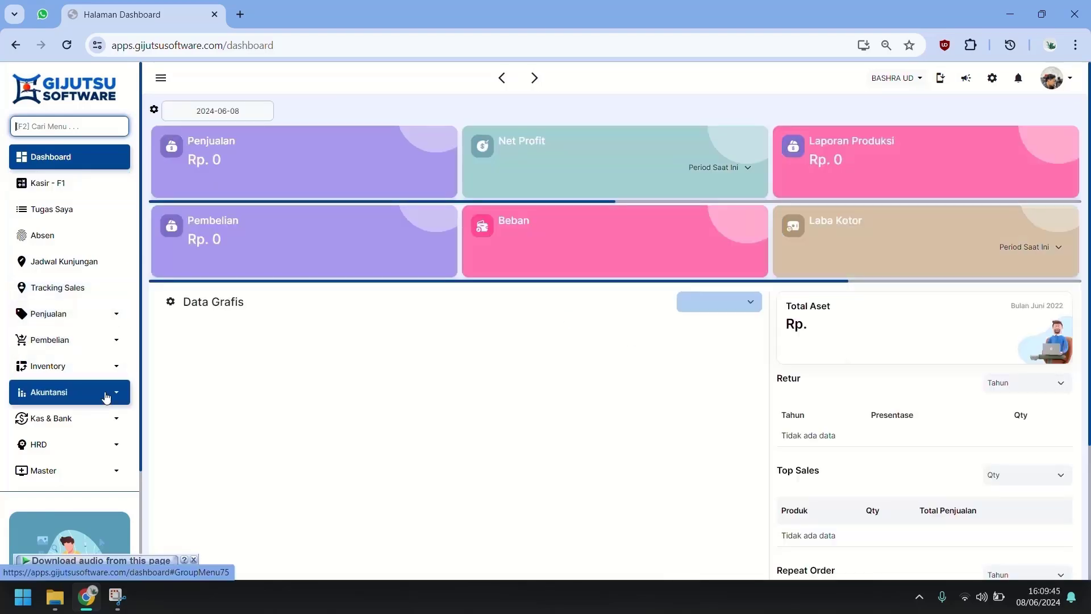
left_click(106, 442)
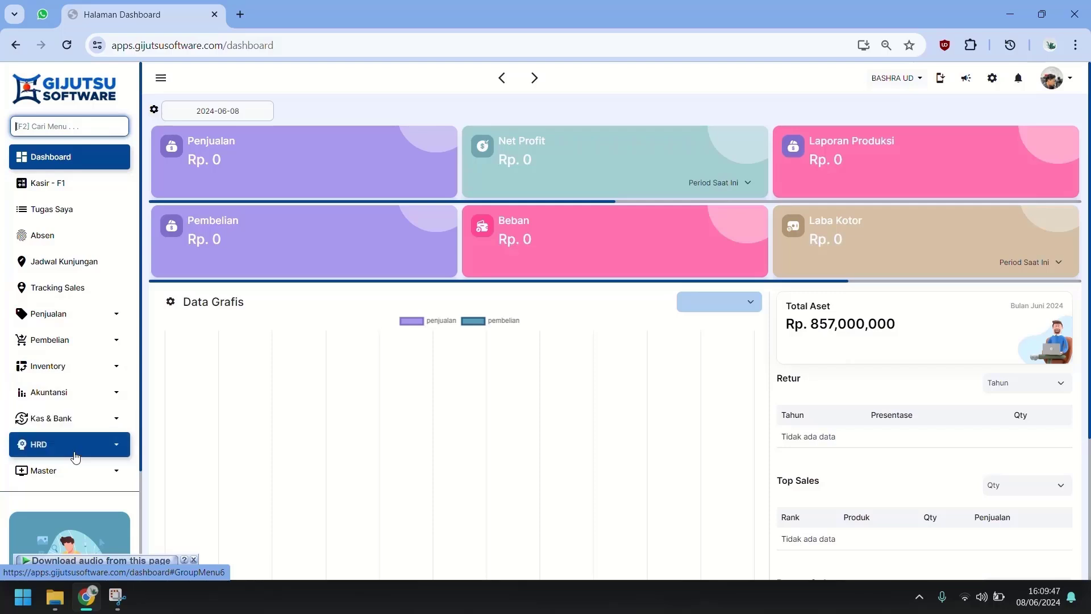
left_click(89, 400)
scroll(88, 404, "down", 1)
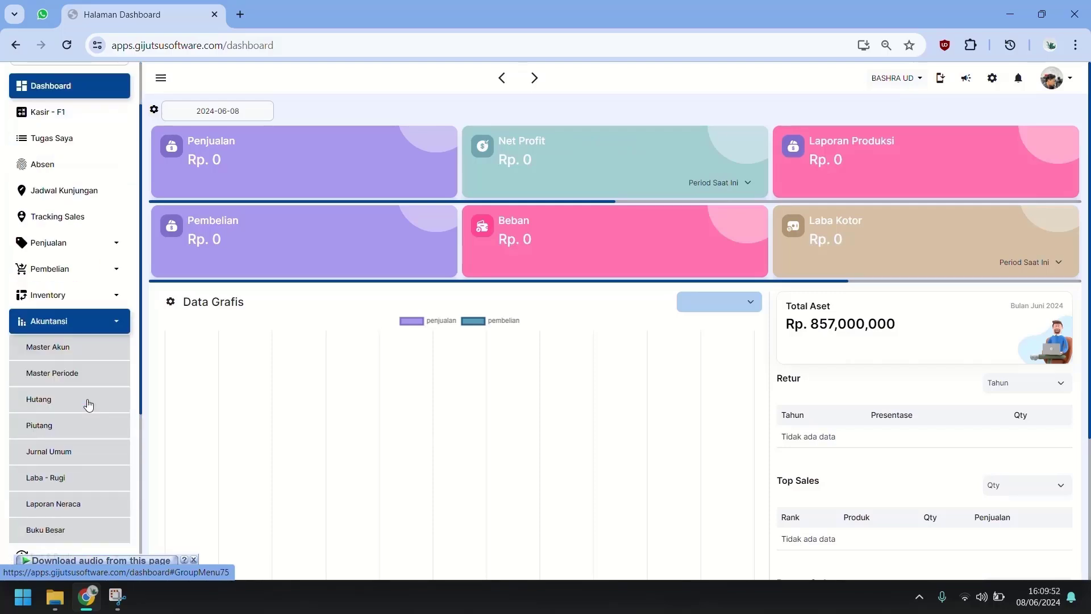
left_click(102, 504)
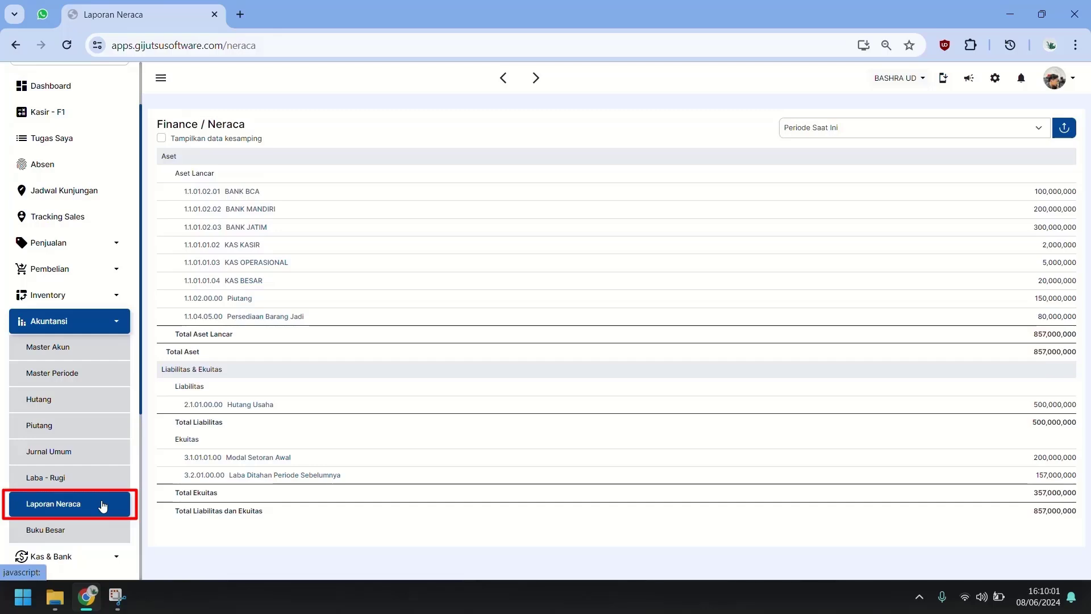
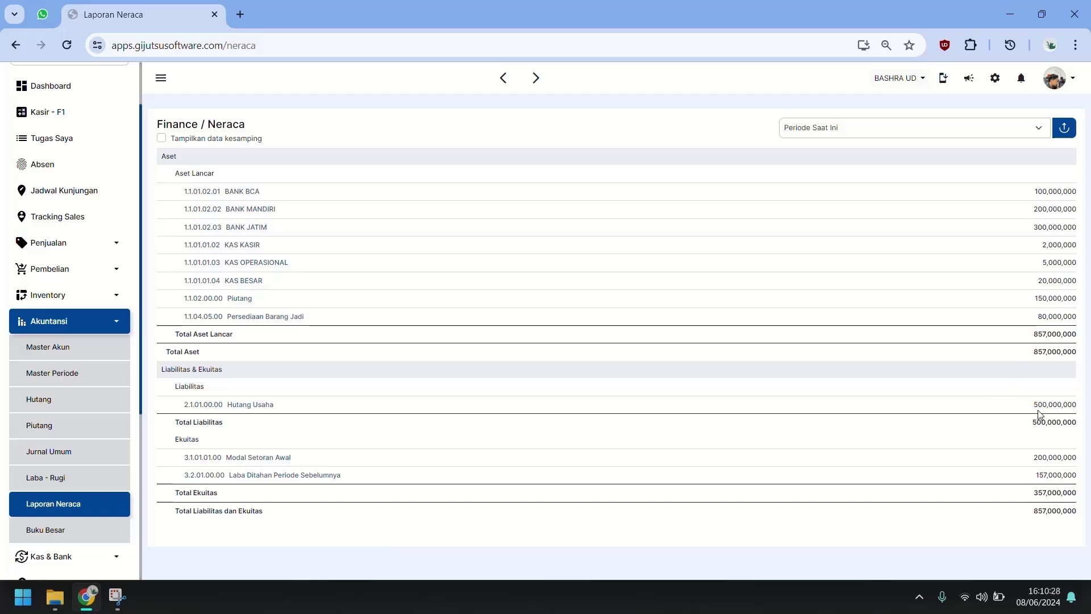
Step: Turn on the Dibayar column in the Hutang payables report table and save the setting
left_click_drag(1033, 405, 1076, 404)
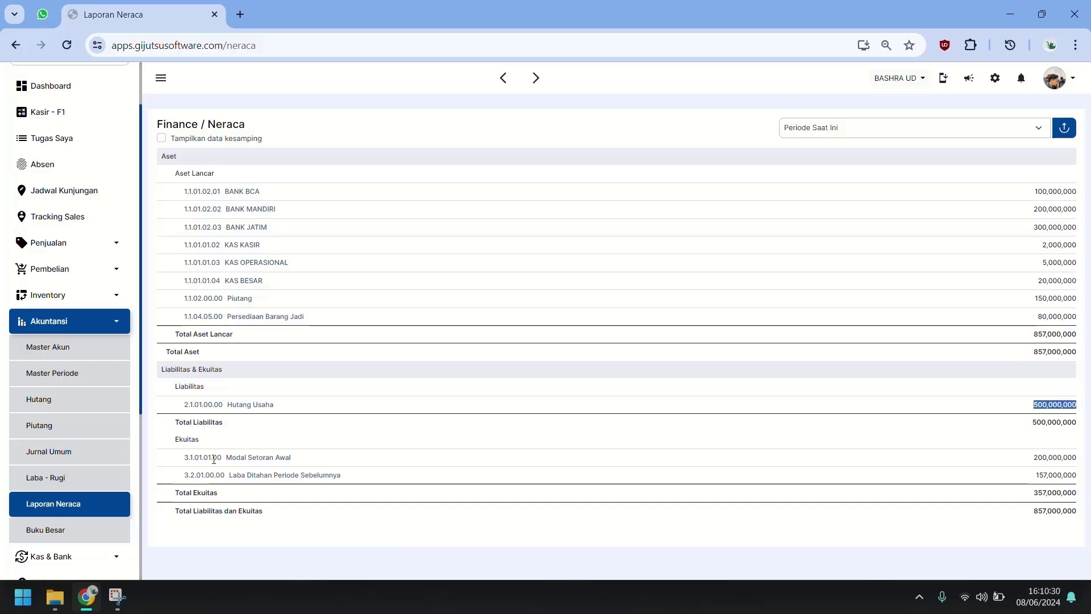
left_click(65, 411)
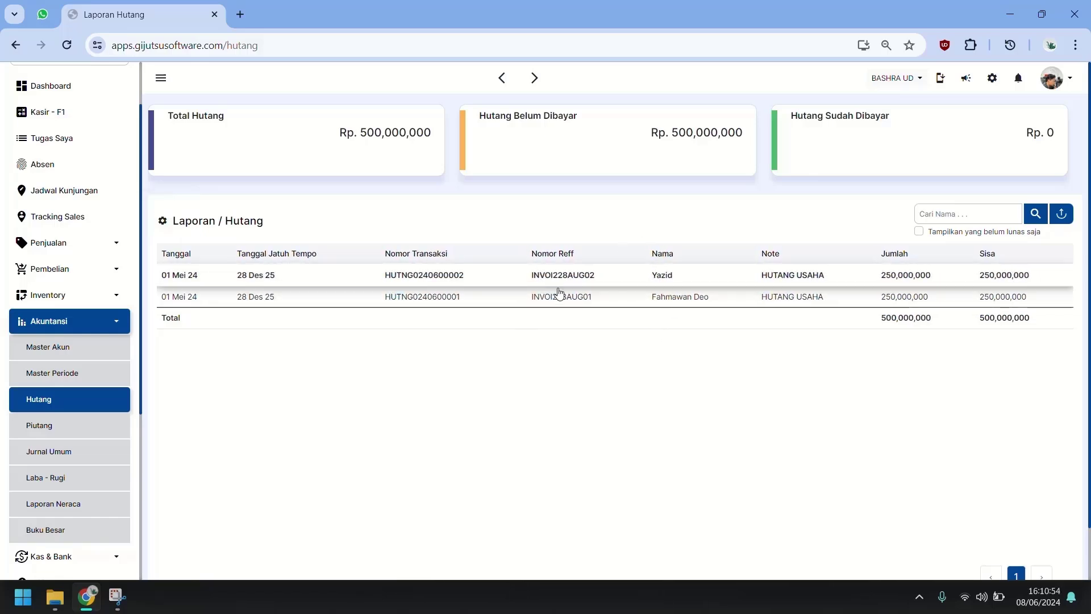
left_click(163, 221)
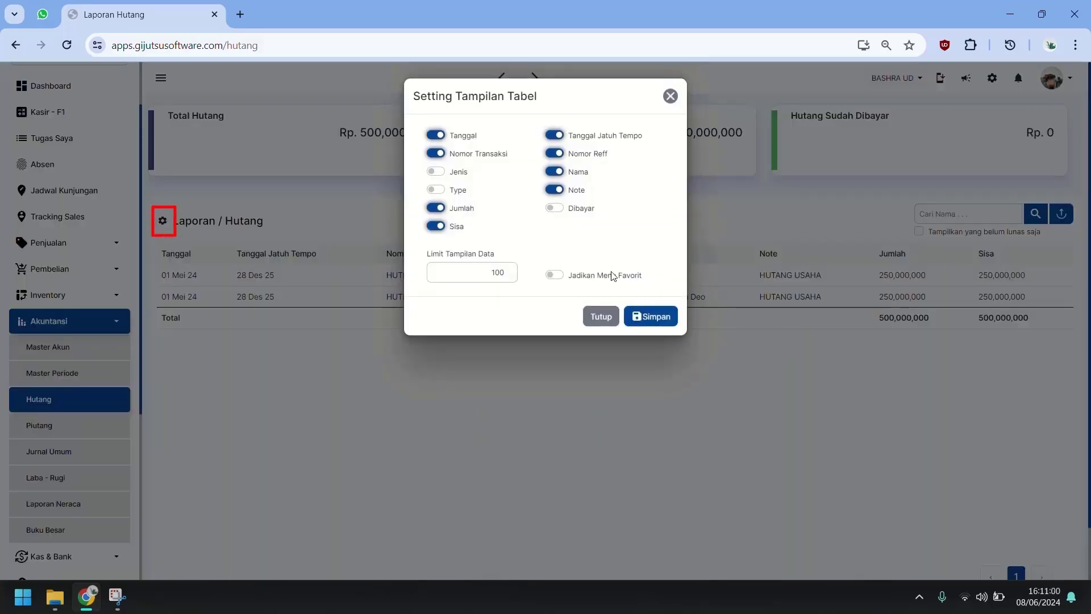
left_click(579, 211)
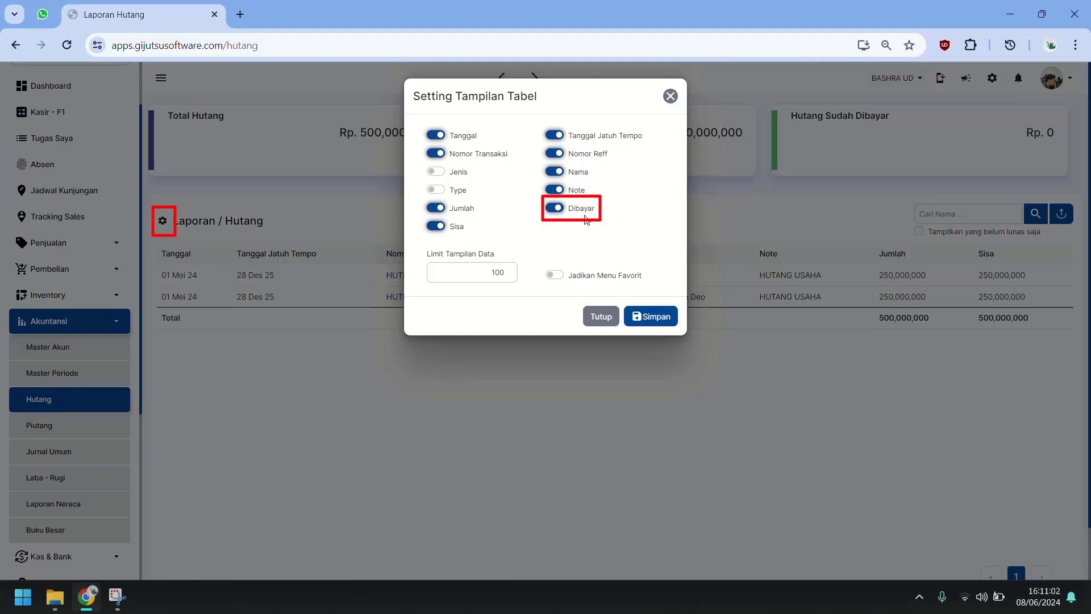
left_click(642, 316)
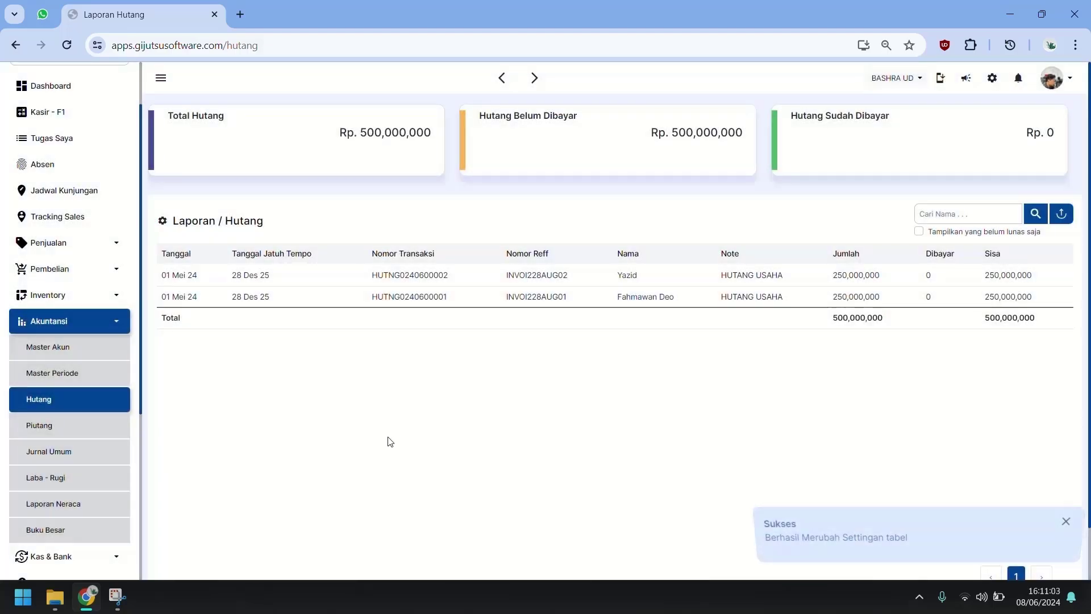
Step: Show Tanggal Jatuh Tempo and Dibayar columns in the Piutang report, then return to Laporan Neraca
left_click(99, 430)
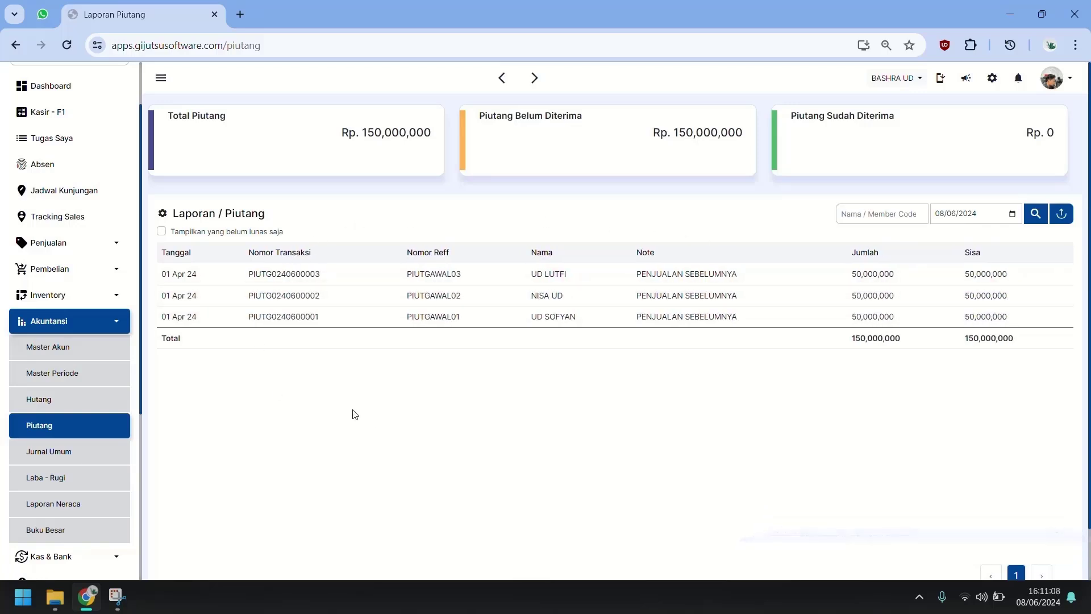
left_click(167, 215)
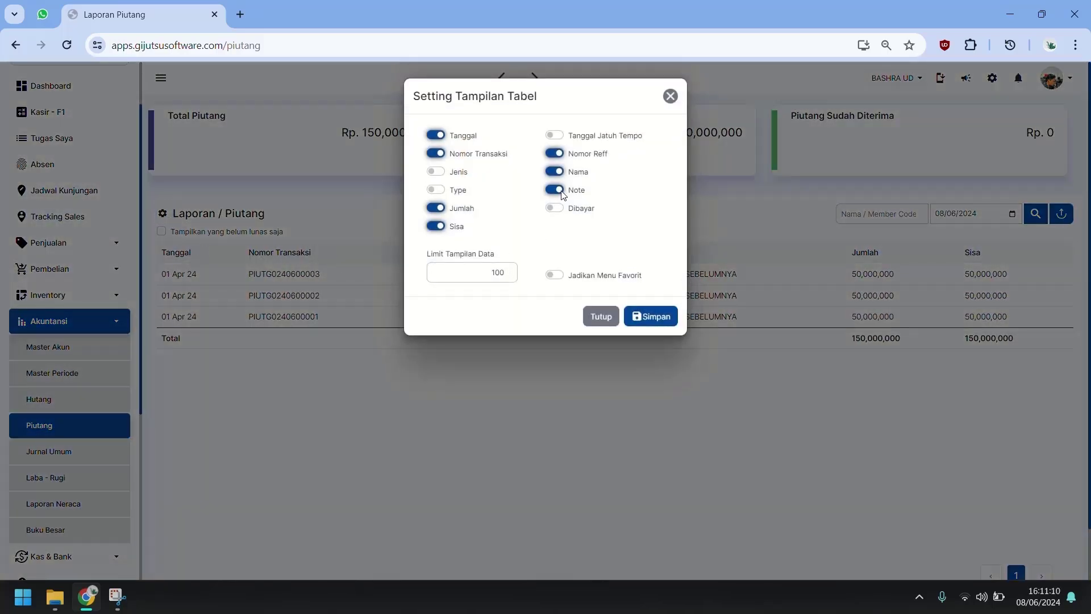
left_click(583, 137)
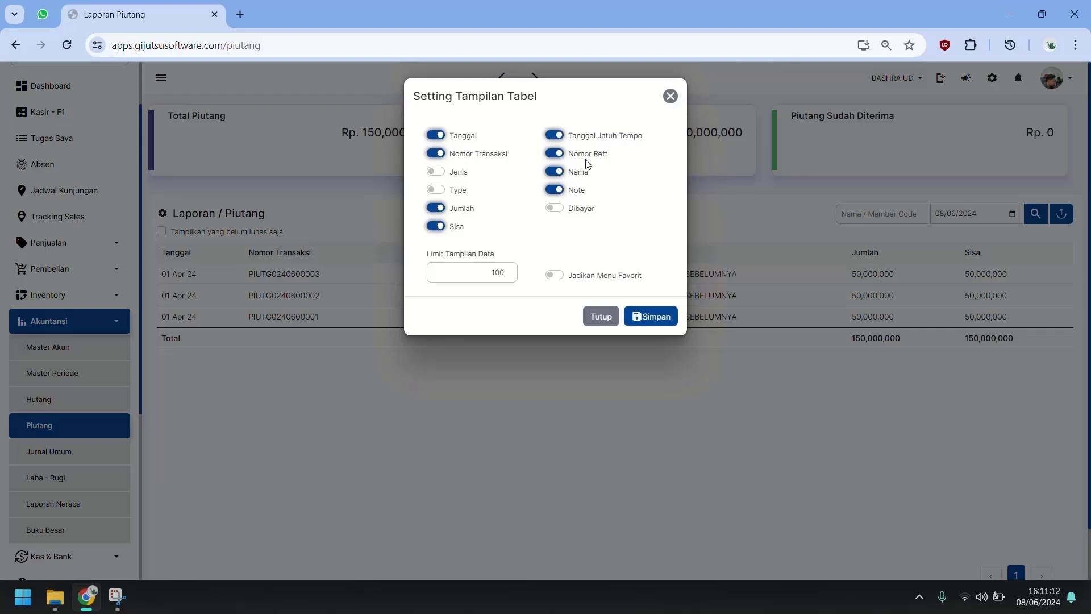
left_click(585, 214)
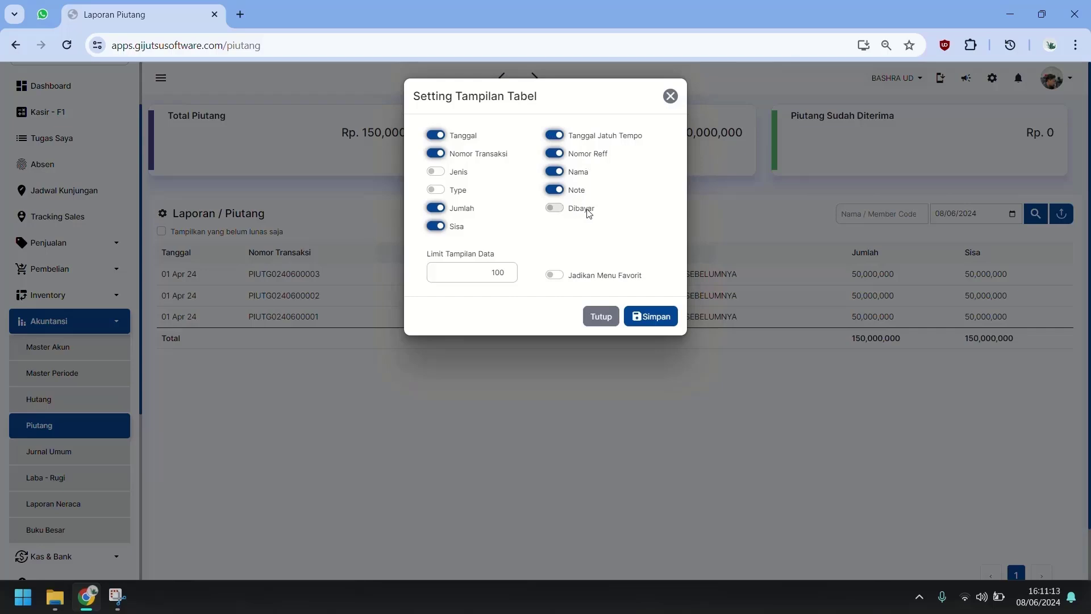
left_click(641, 319)
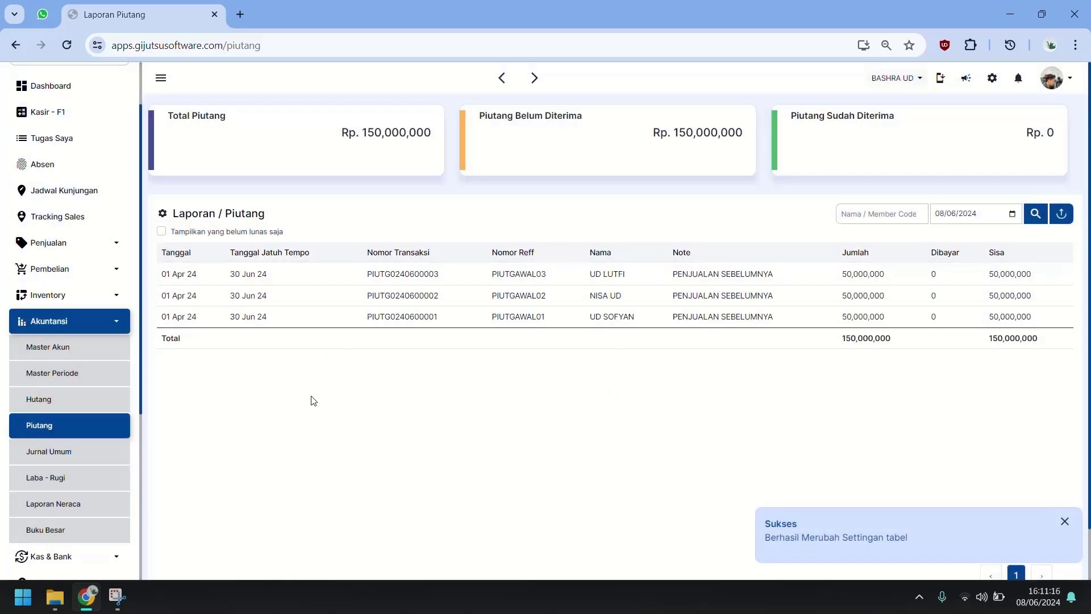
left_click(84, 511)
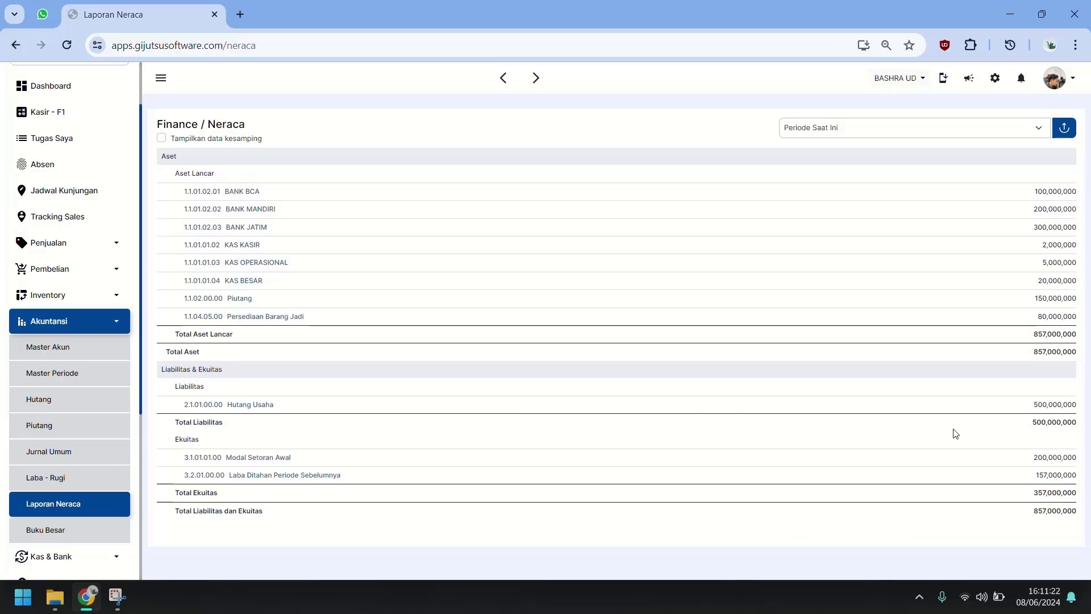
Step: Open Inventory > Master Barang to view the seven bata and genteng items with stock
double_click(1035, 316)
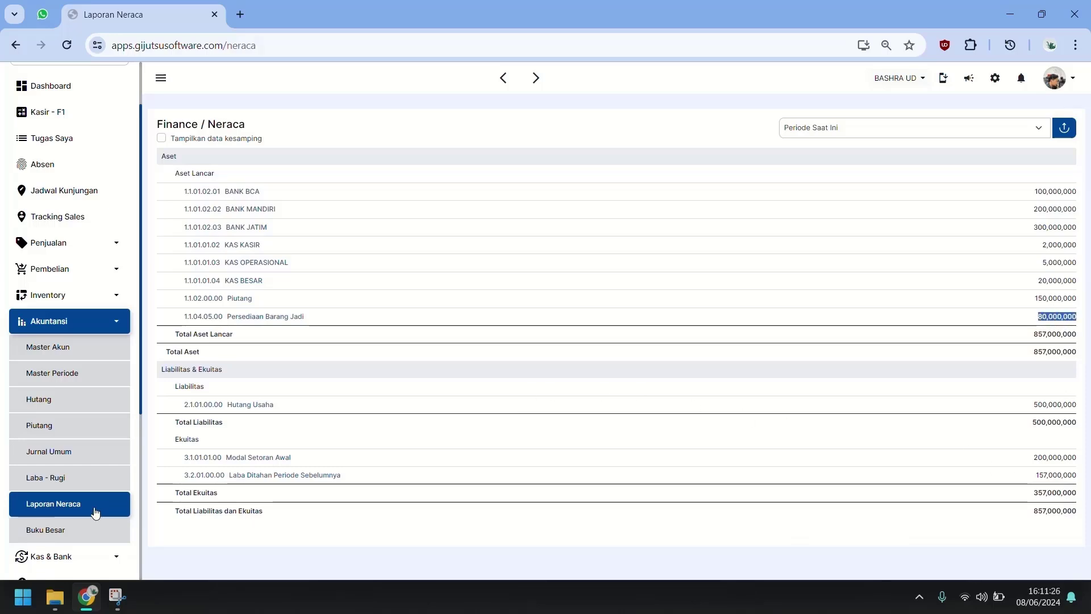
scroll(95, 513, "down", 3)
left_click(82, 153)
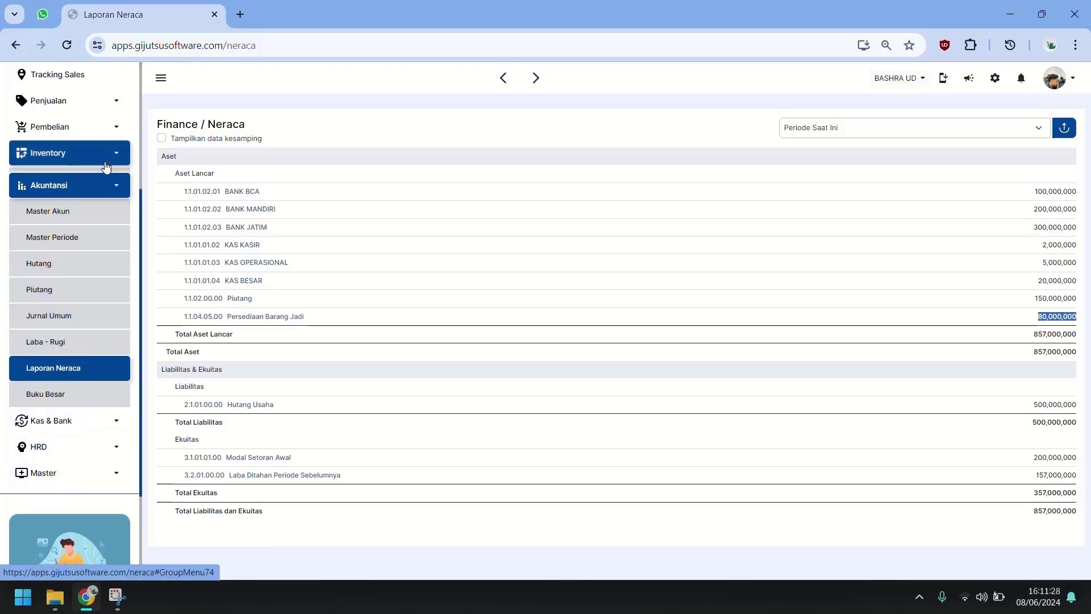
left_click(79, 187)
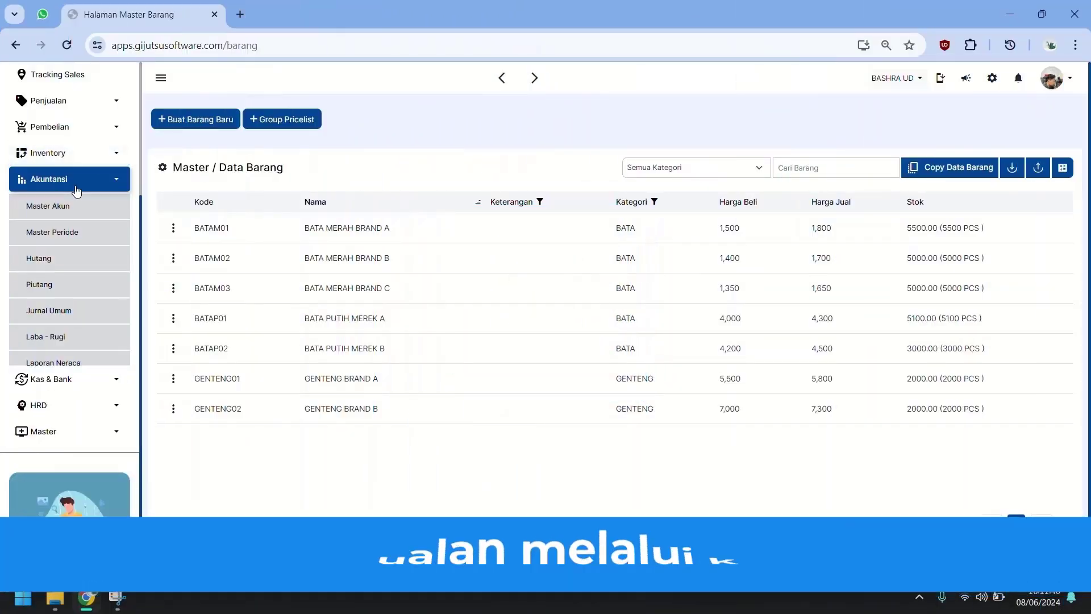
left_click(77, 191)
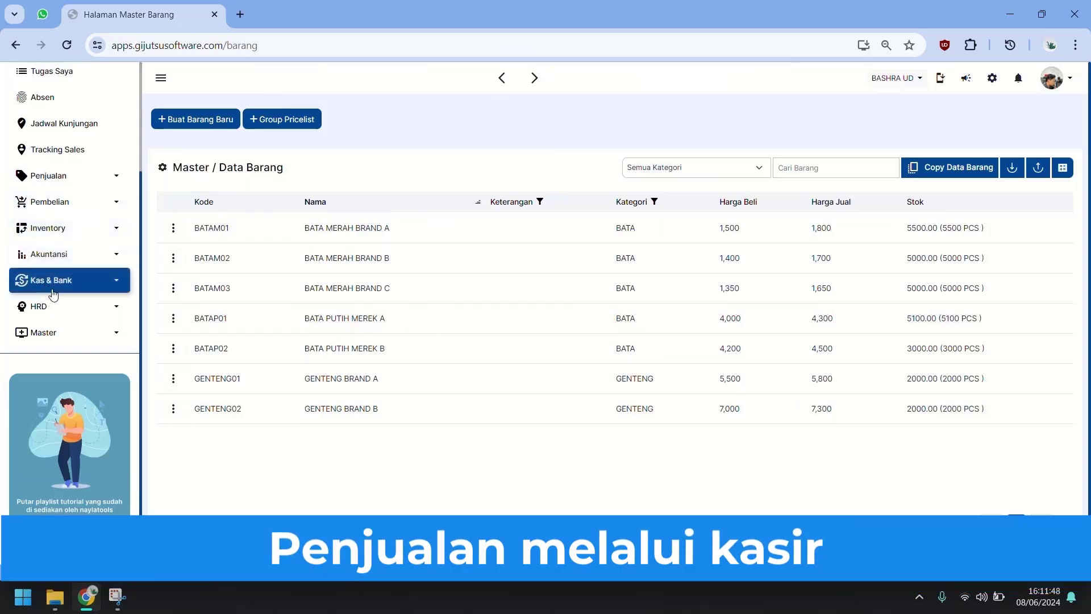
scroll(53, 294, "up", 3)
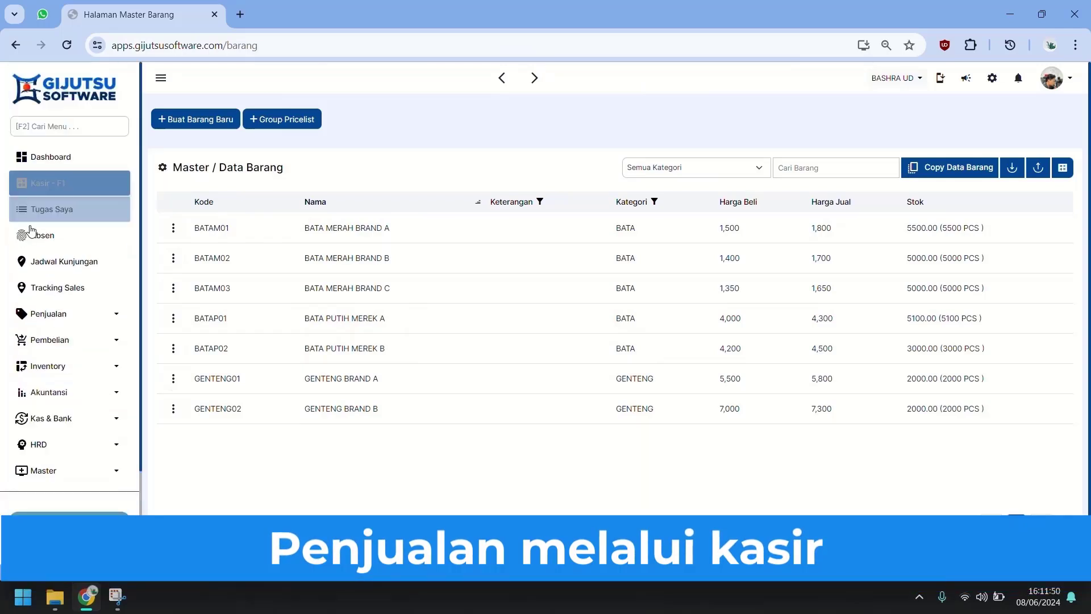
Step: Look at the Penjualan sales list, then return to the Kasir - F1 screen with an empty cart
left_click(51, 192)
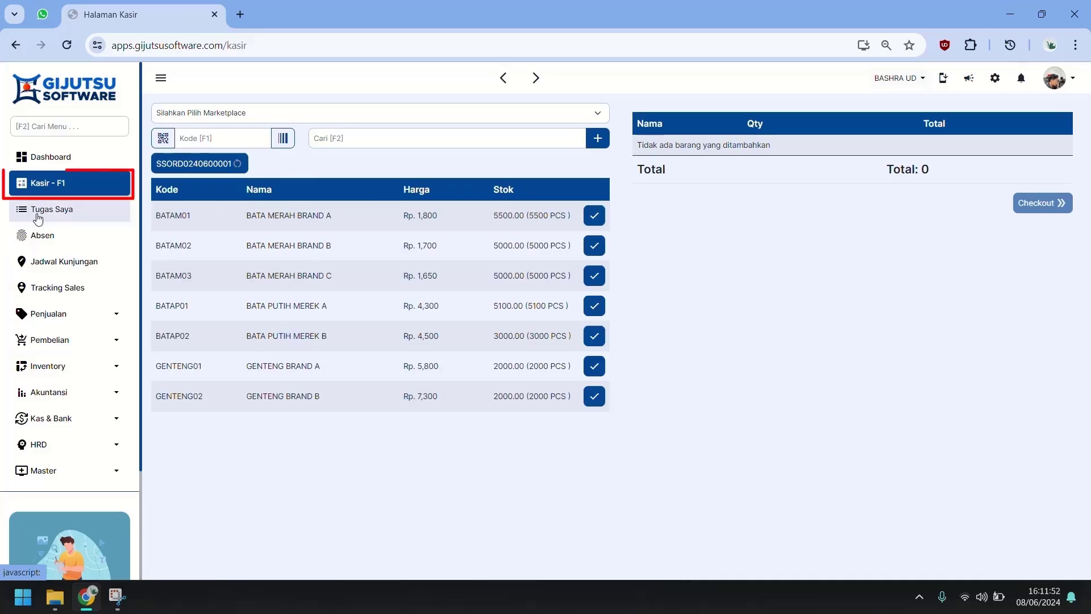
left_click(75, 313)
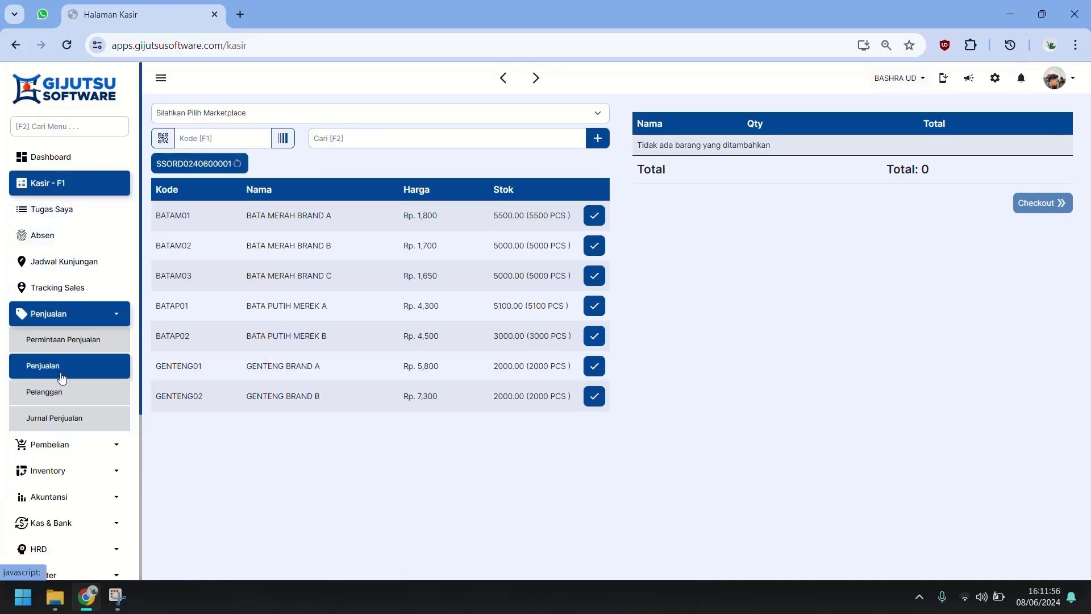
left_click(90, 366)
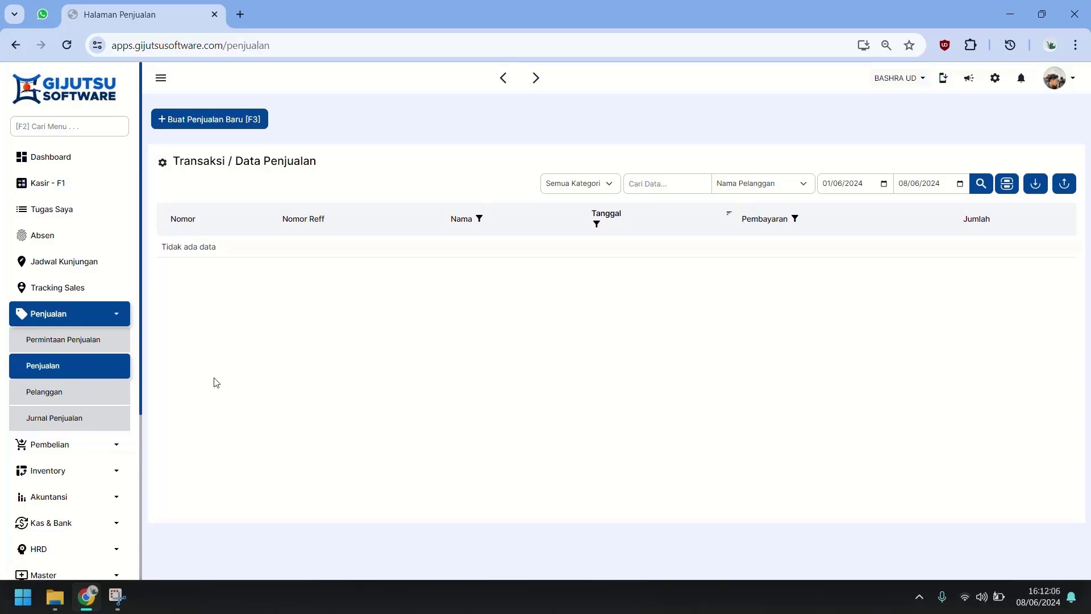
left_click(31, 182)
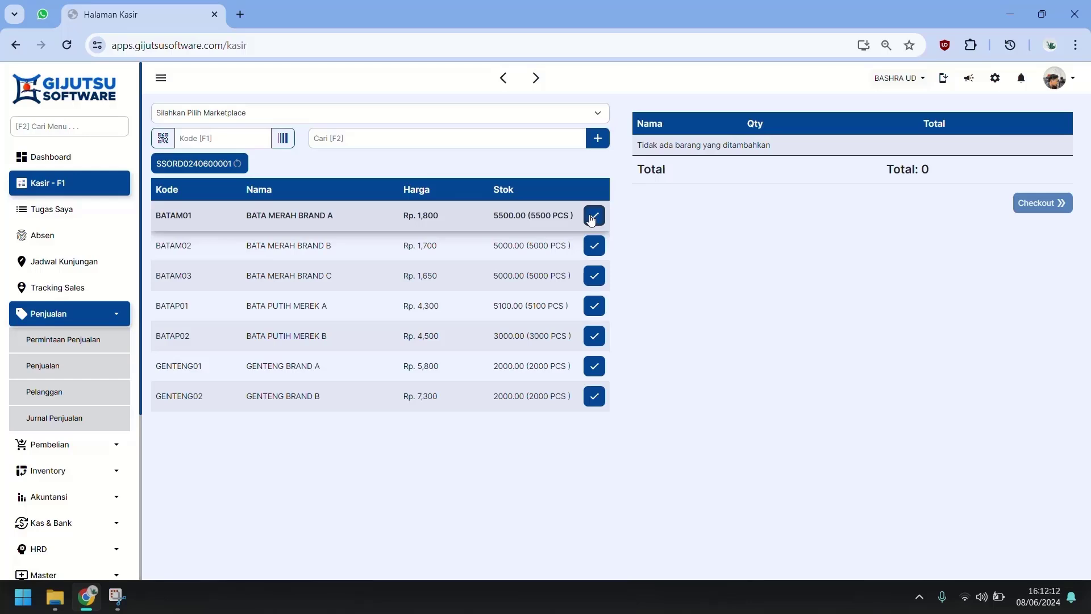
Step: Add 1000 pcs each of BATA MERAH BRAND A and BRAND B to the cart
left_click(592, 216)
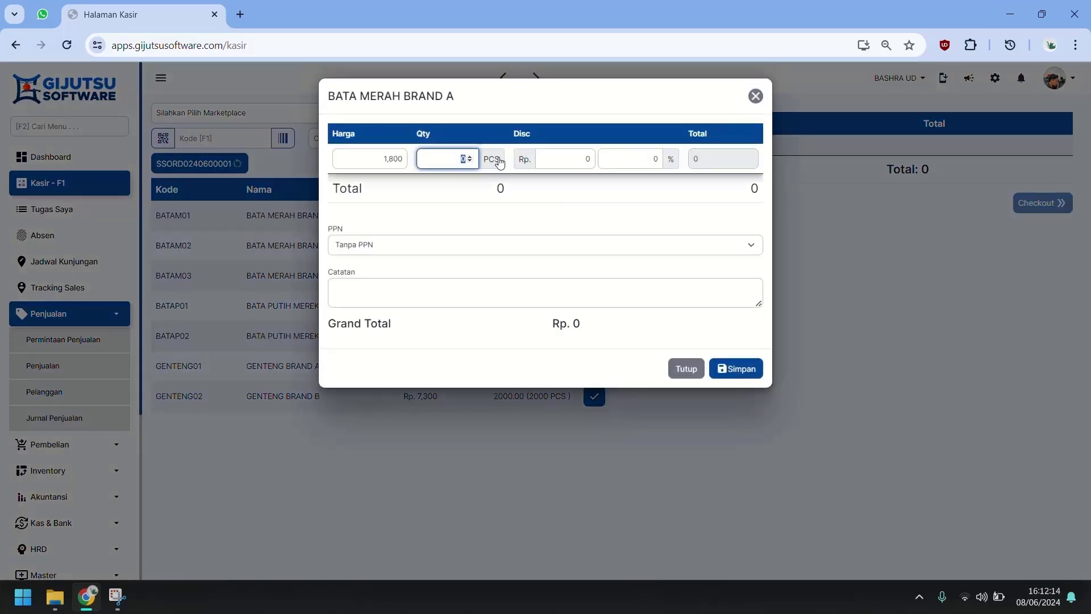
type("1000")
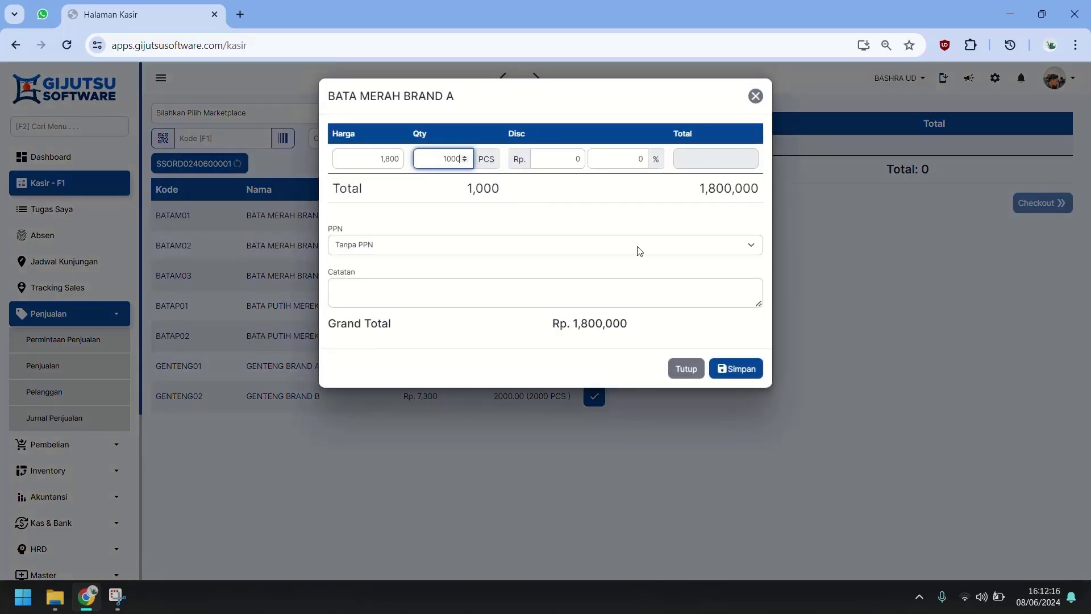
left_click(749, 373)
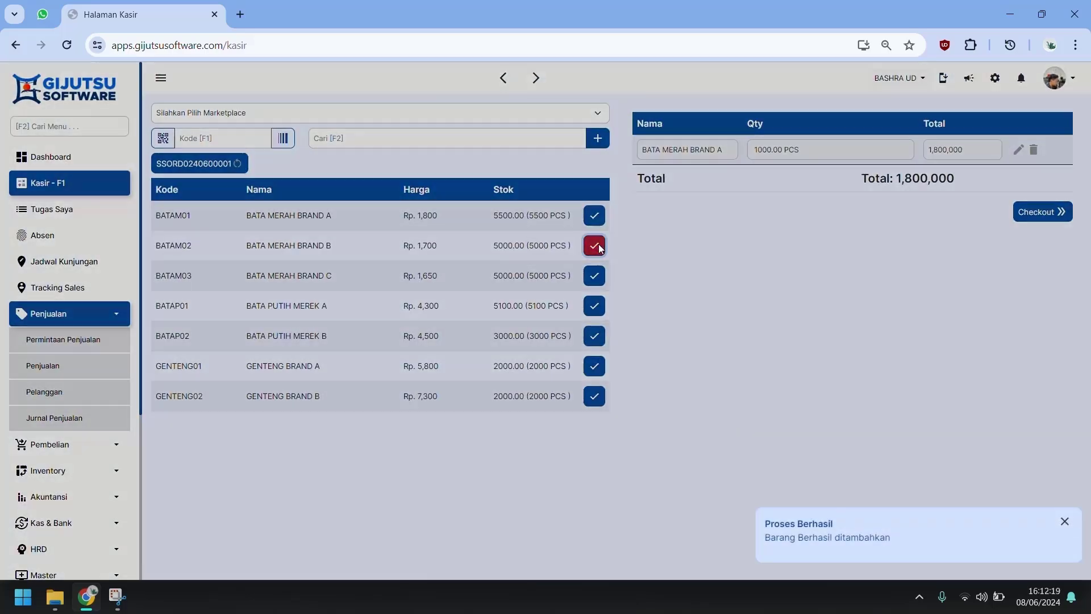
left_click(599, 246)
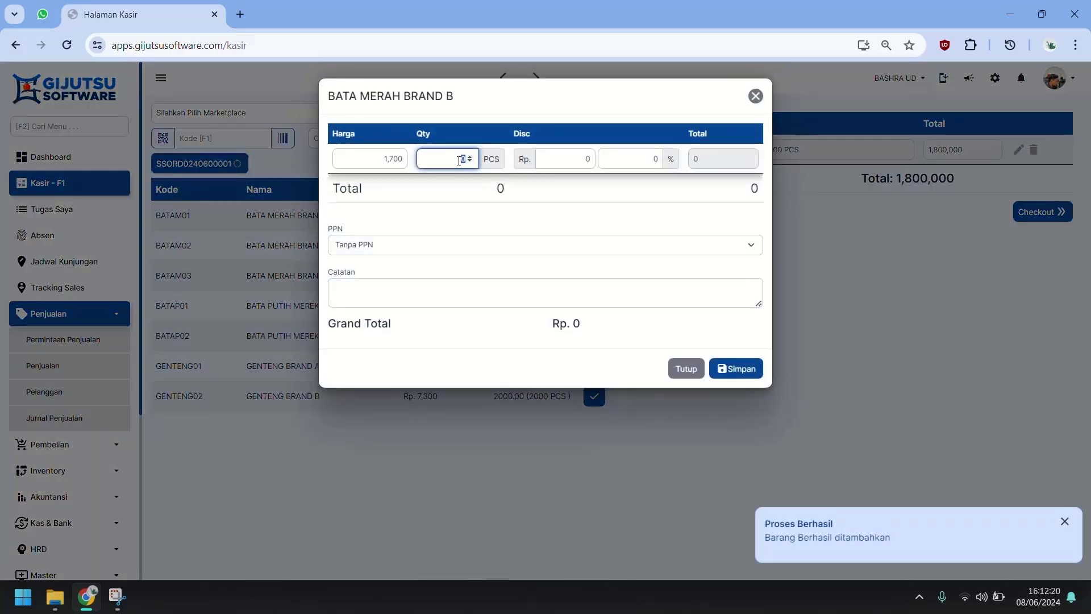
type("1000")
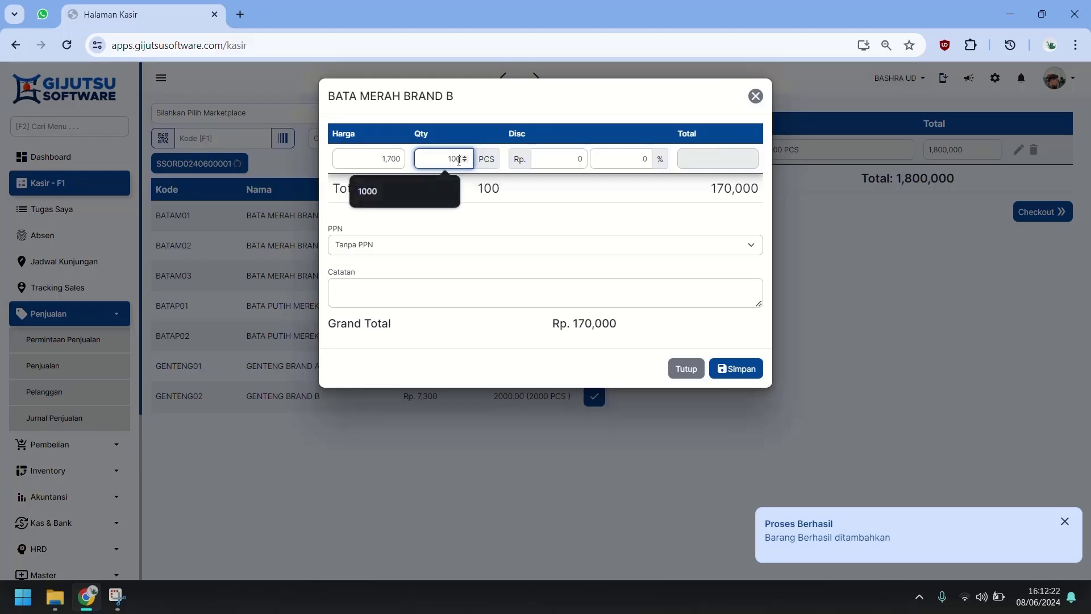
left_click(739, 369)
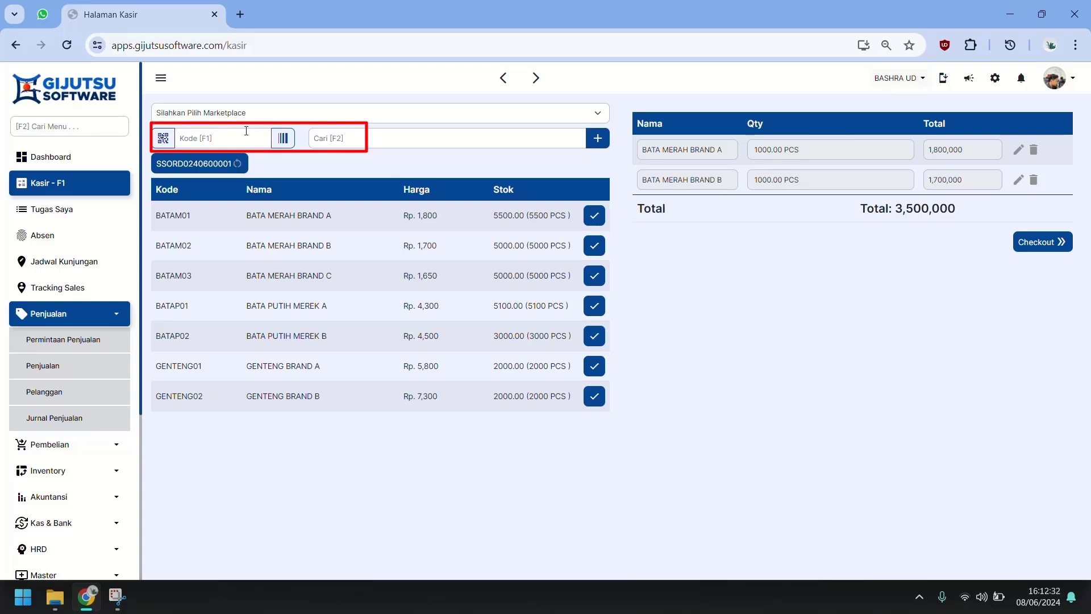
Step: Try the QR code and barcode product scanners, then close both without scanning
left_click(164, 138)
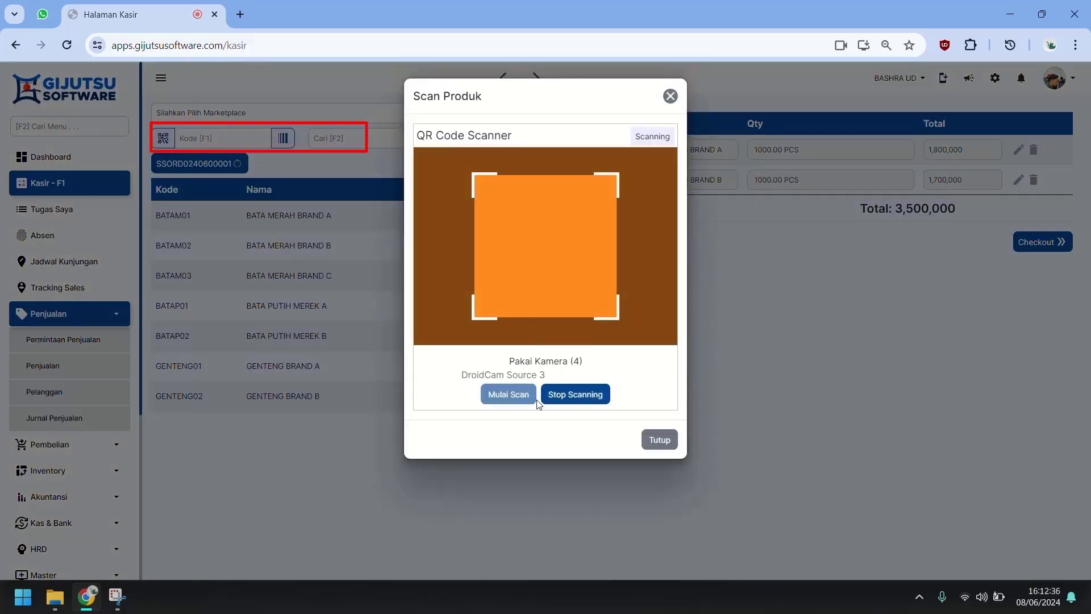
left_click(660, 441)
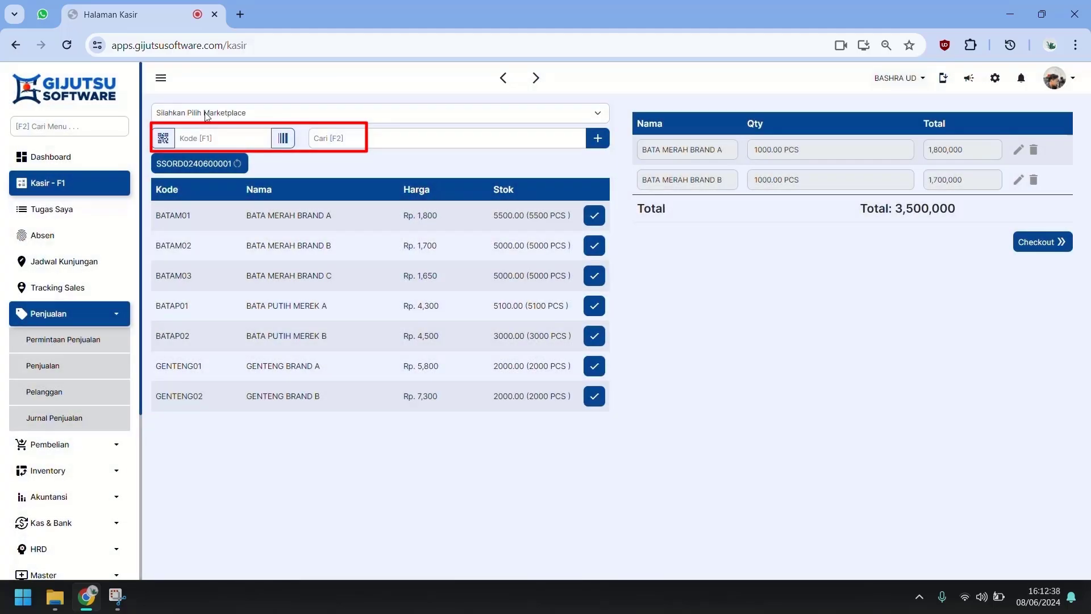
left_click(282, 140)
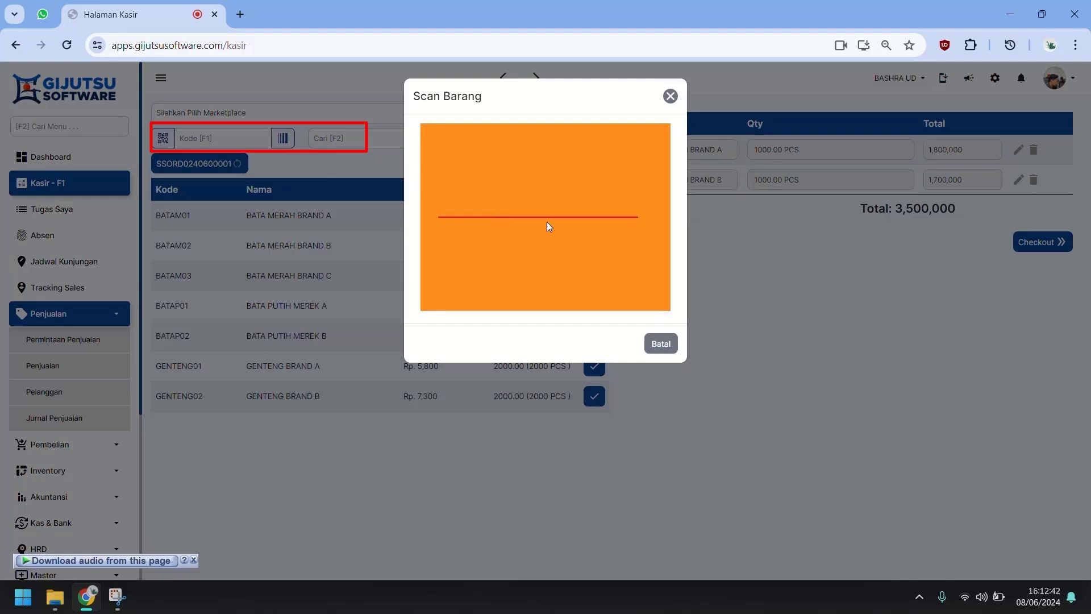
left_click(661, 345)
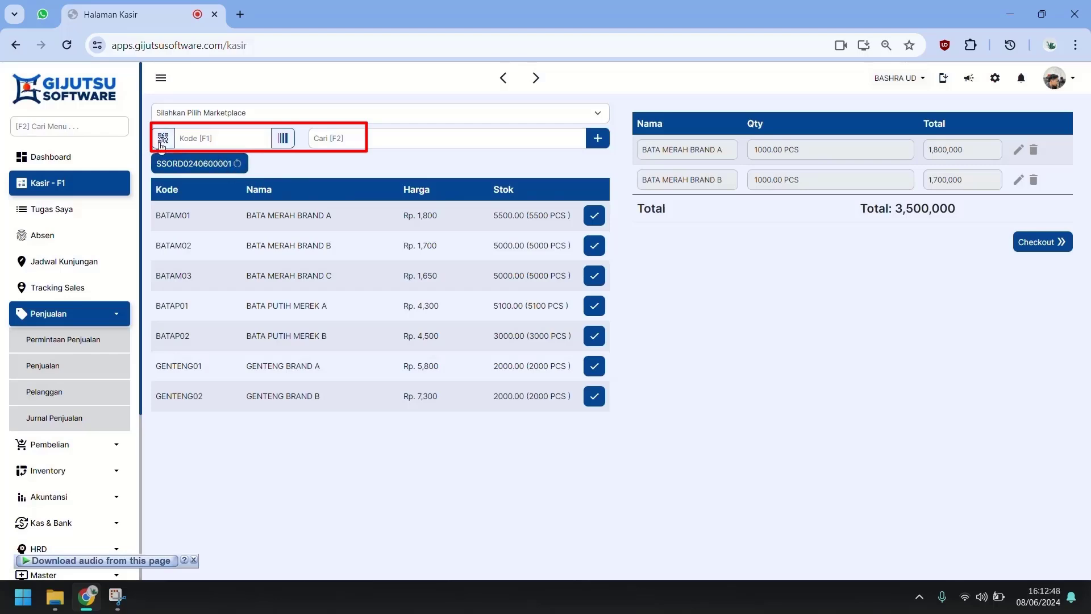
Step: Add 1000 pcs of BATA MERAH BRAND C, bringing the cart to 5,150,000
left_click(595, 277)
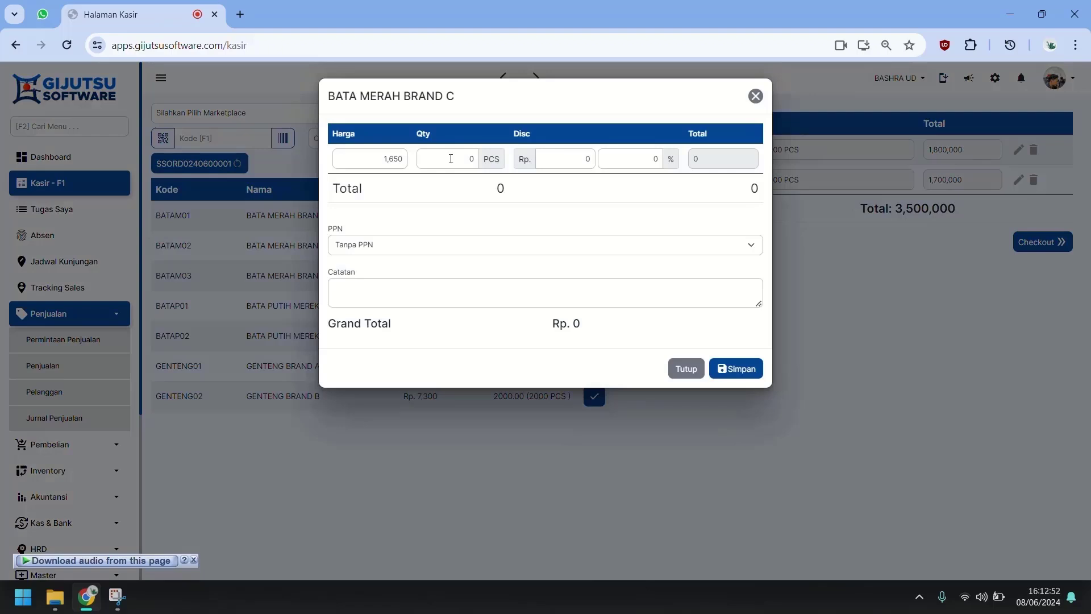
left_click(457, 159)
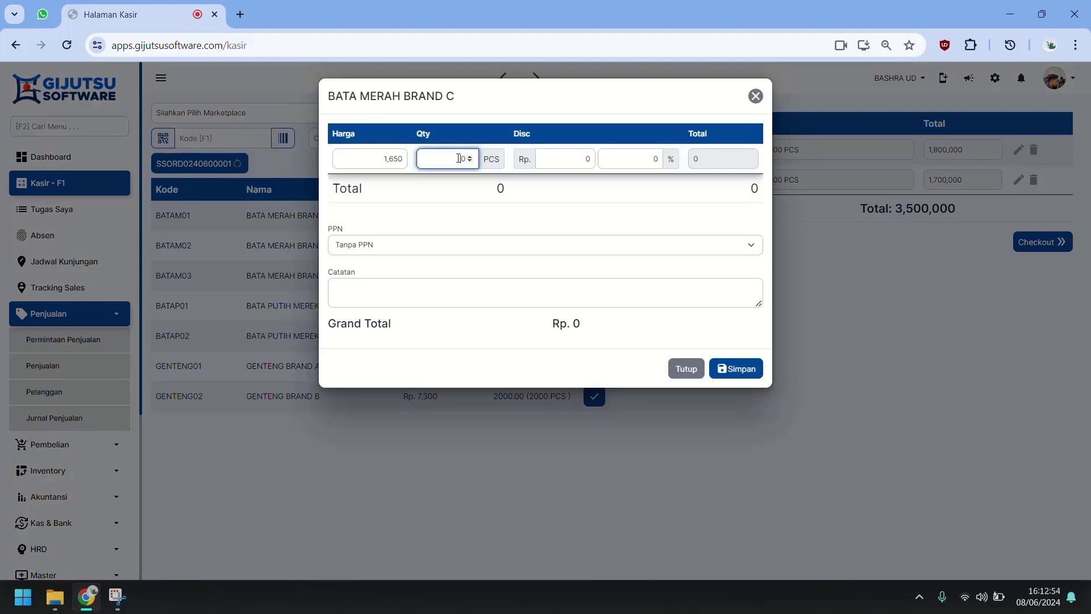
type("1000")
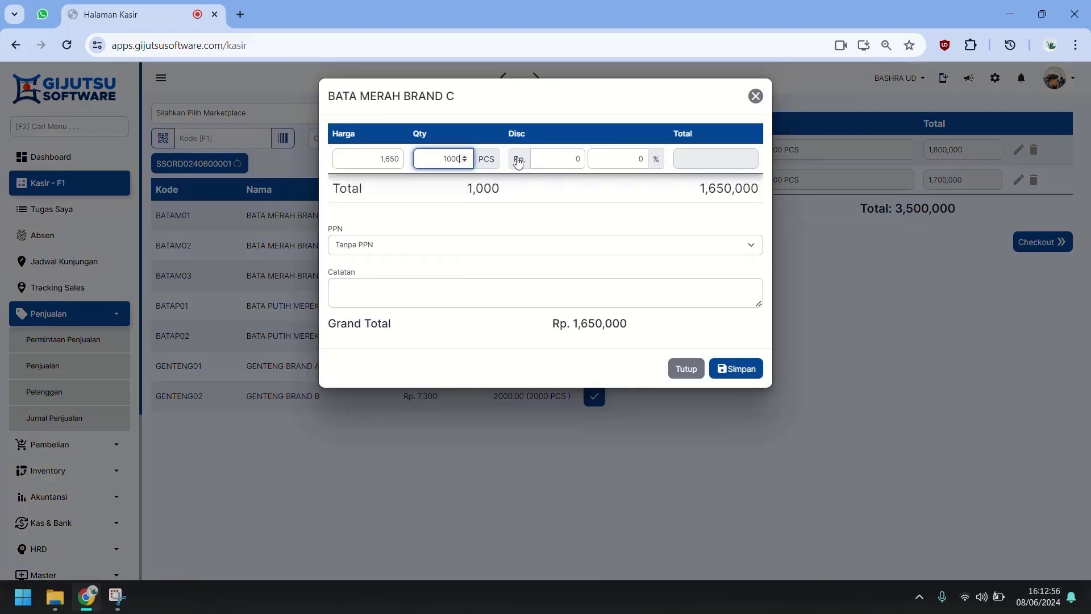
left_click(735, 371)
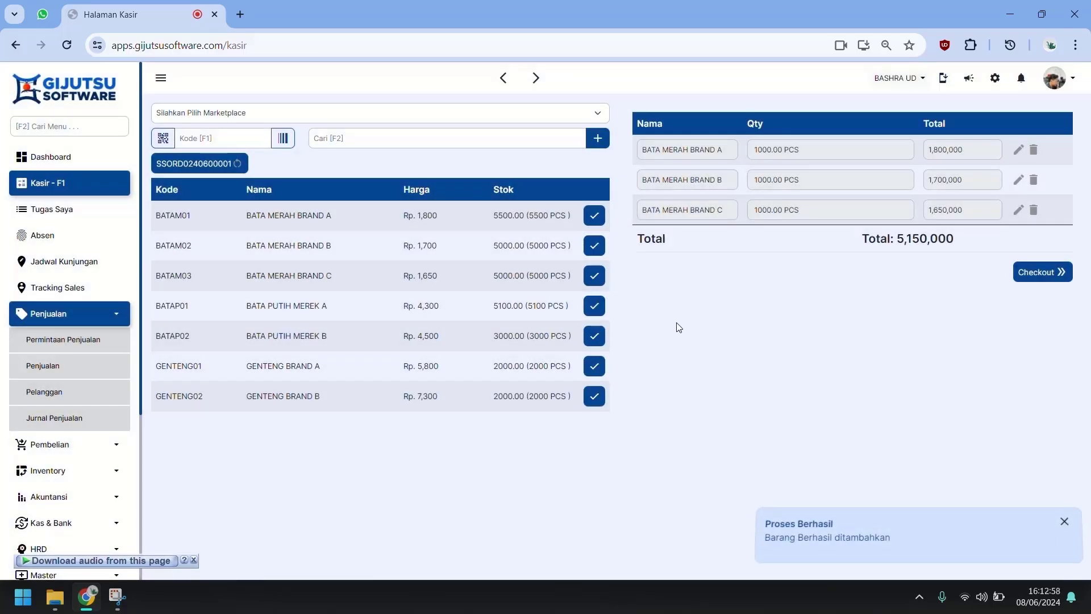
Step: Check out with exact cash payment of 5,150,000, customer MAJU JAYA, and save the sale
left_click(1060, 273)
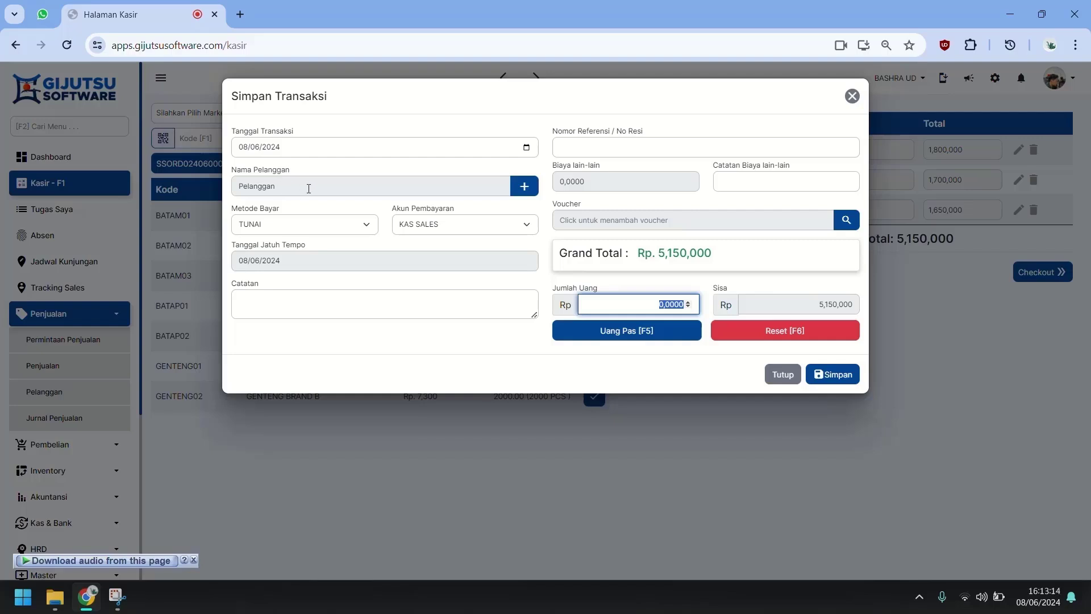
left_click(309, 189)
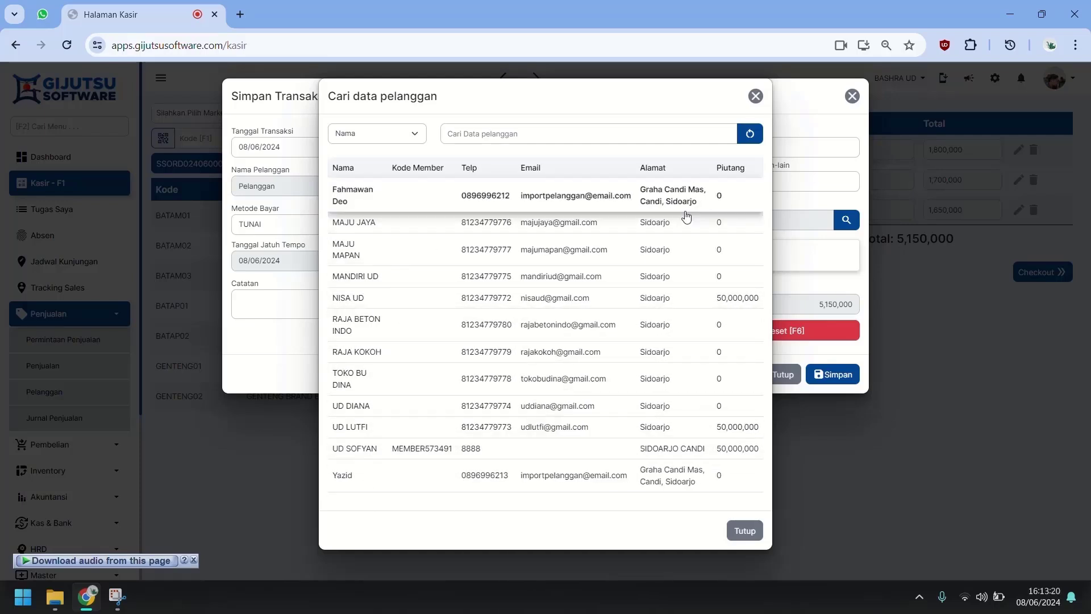
left_click(756, 97)
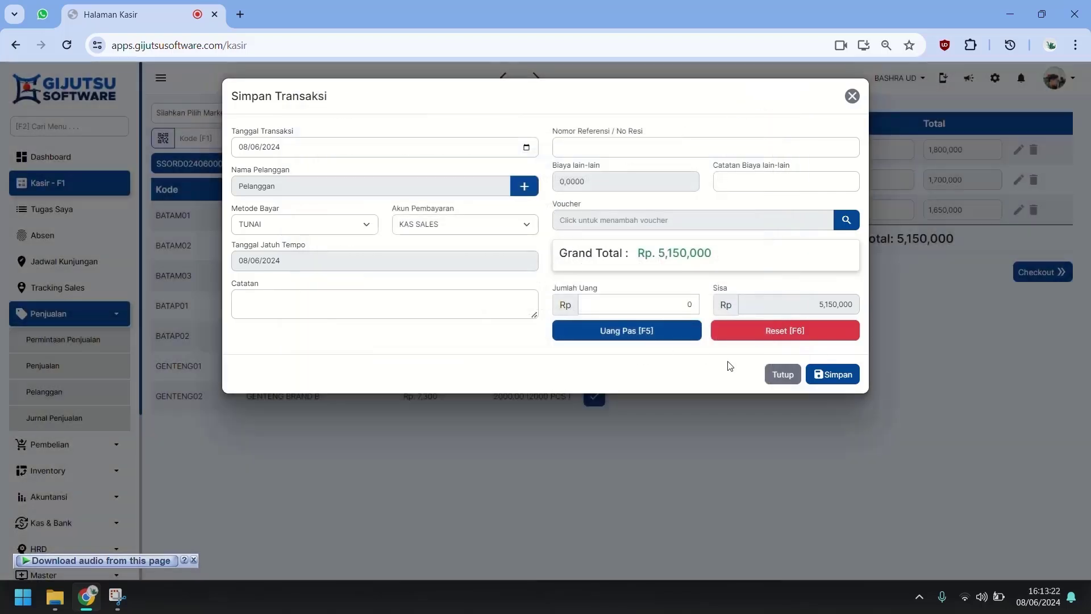
left_click(624, 333)
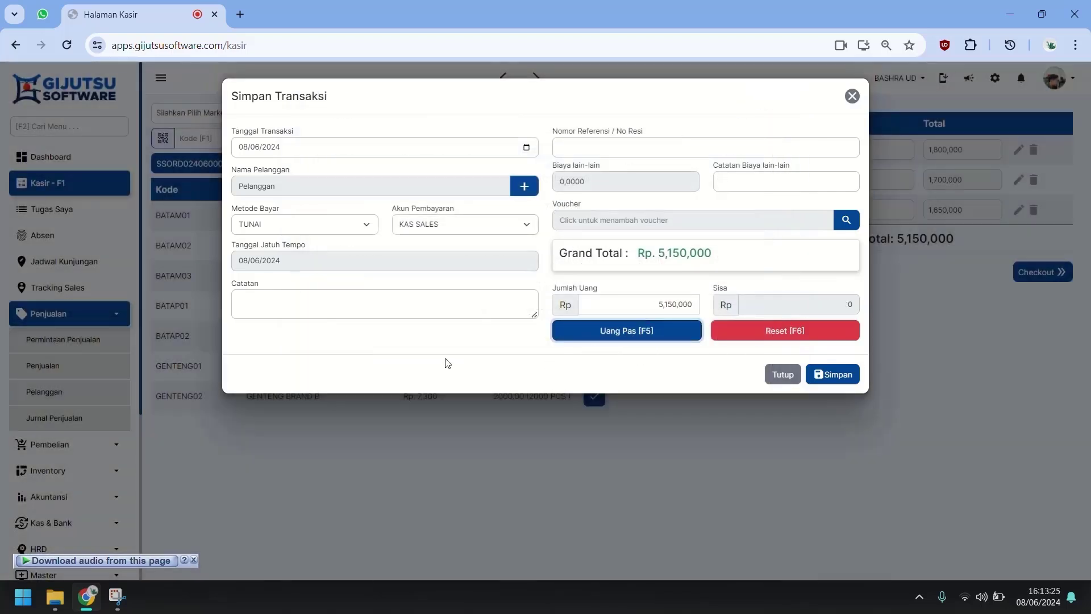
left_click(836, 373)
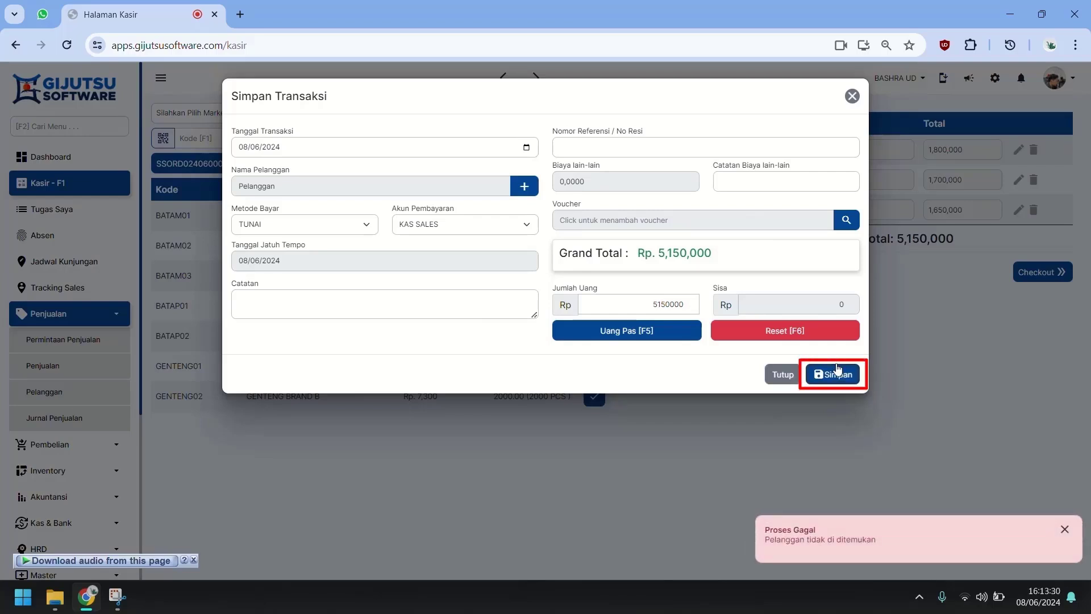
left_click(409, 192)
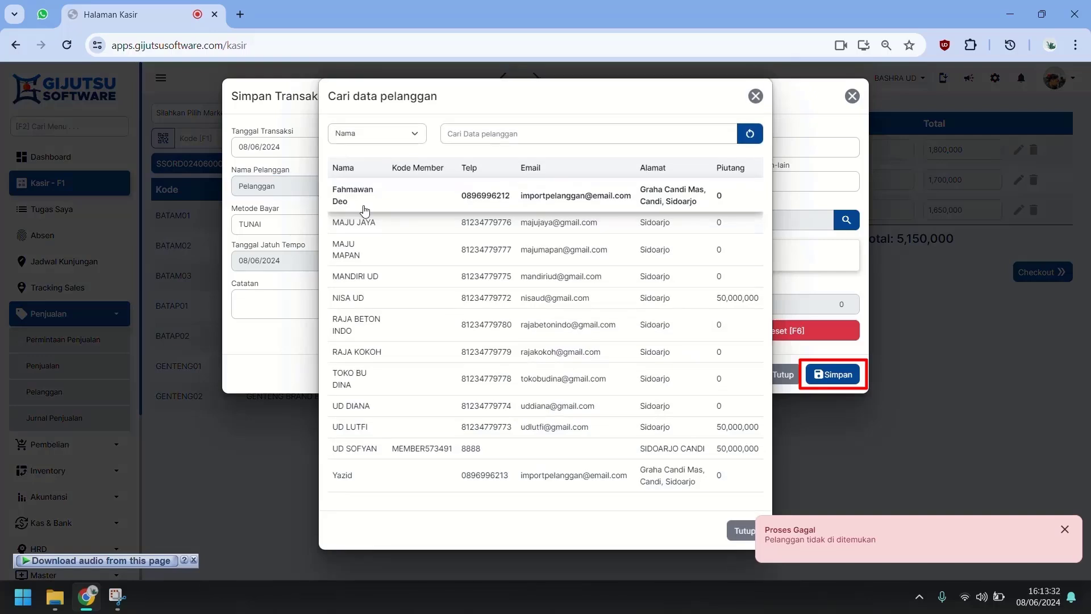
left_click(401, 230)
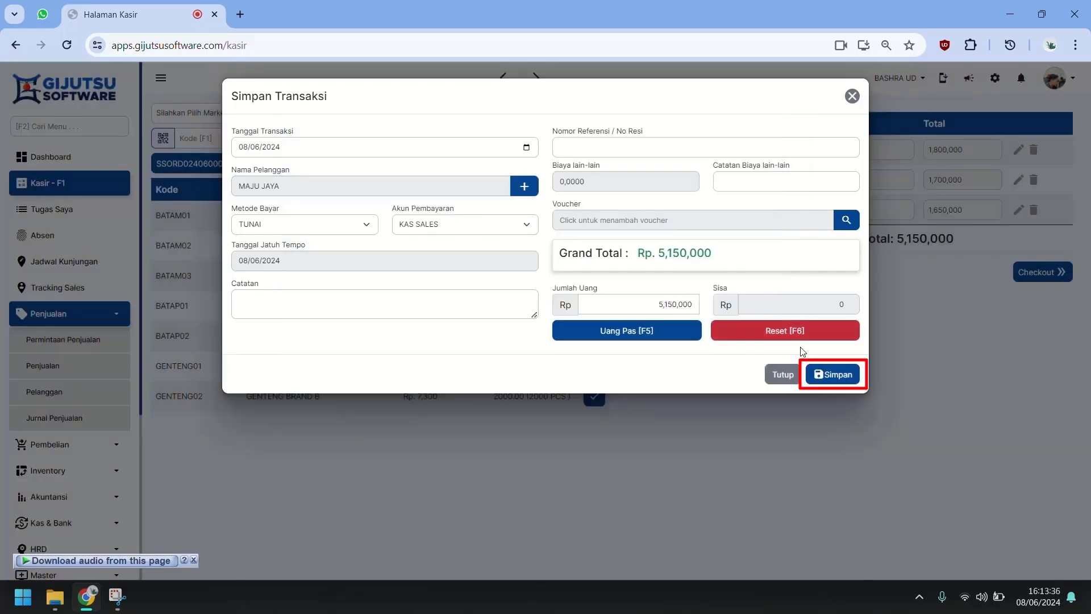
left_click(830, 376)
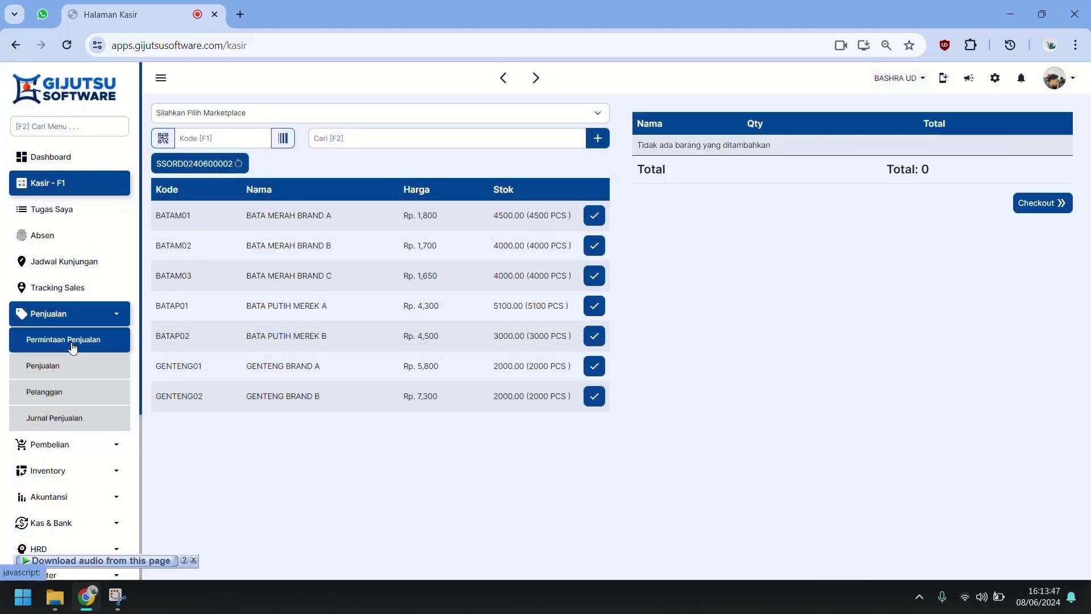
Step: Review Stok Barang Out quantities and Master Barang stock: Brand A 4500, Brands B and C 4000
left_click(83, 320)
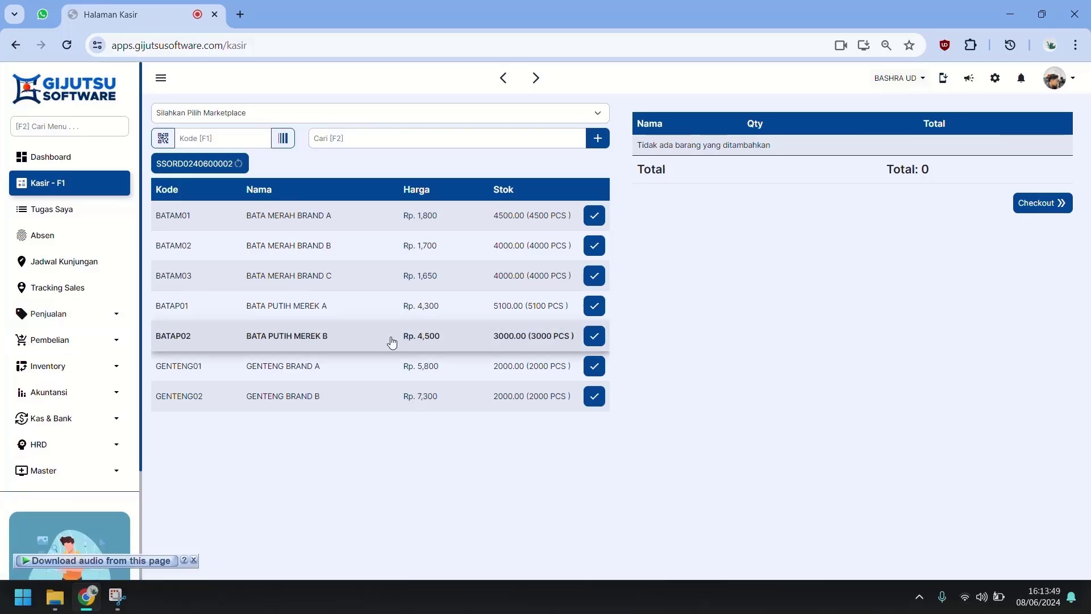
left_click(89, 370)
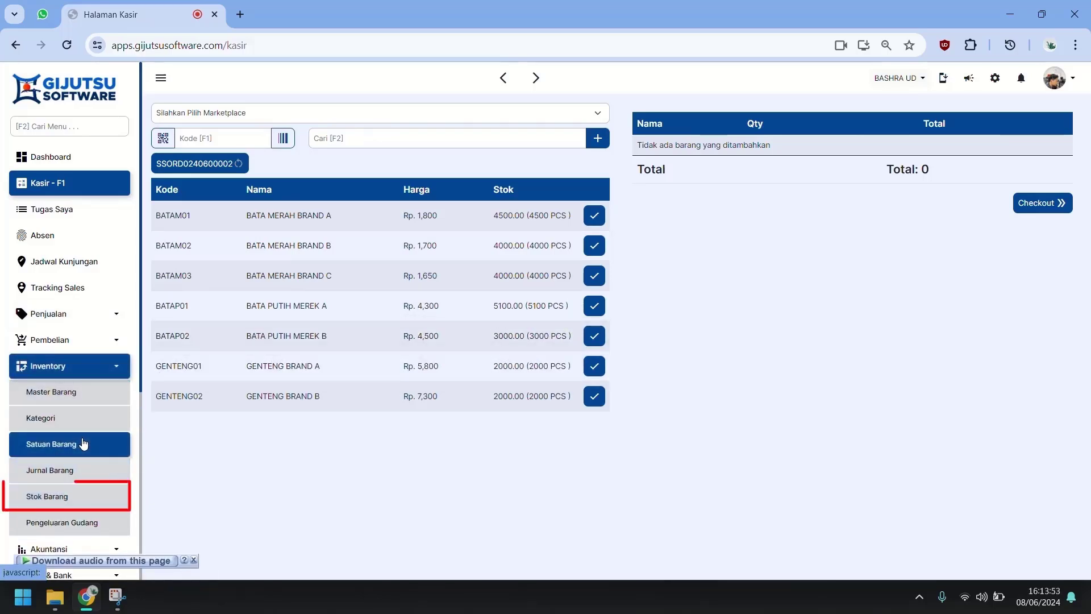
left_click(75, 503)
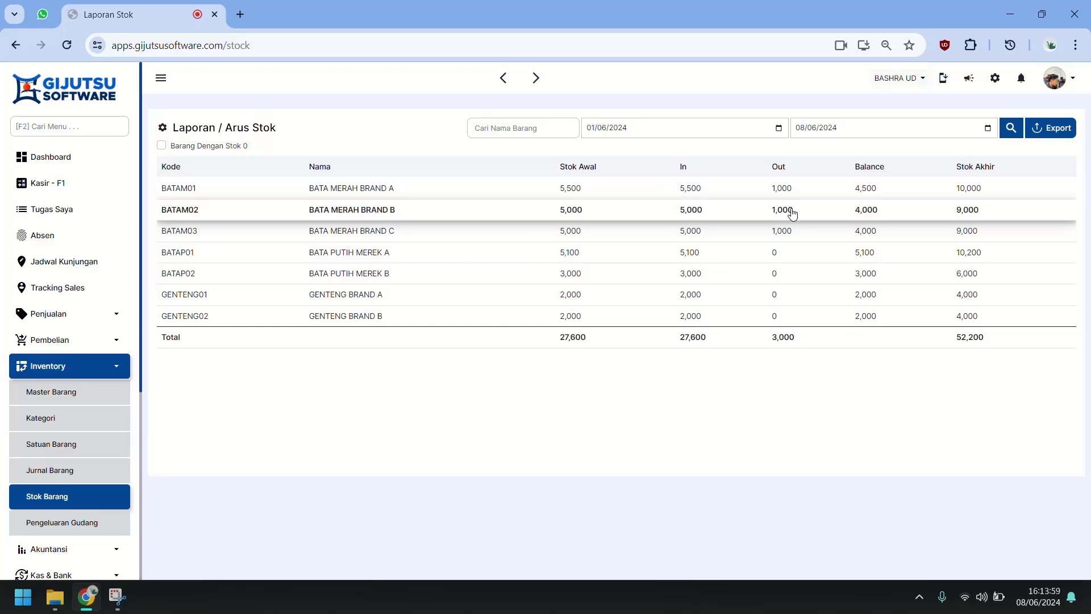
left_click(80, 404)
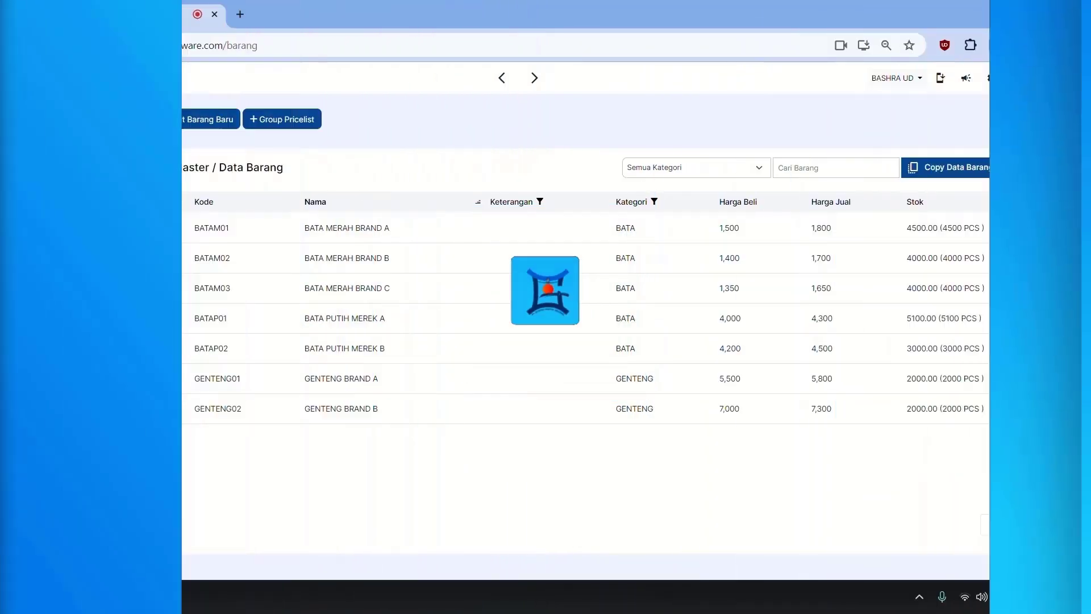
Step: Start a new sales transaction from the Penjualan list with customer MAJU JAYA
left_click(42, 366)
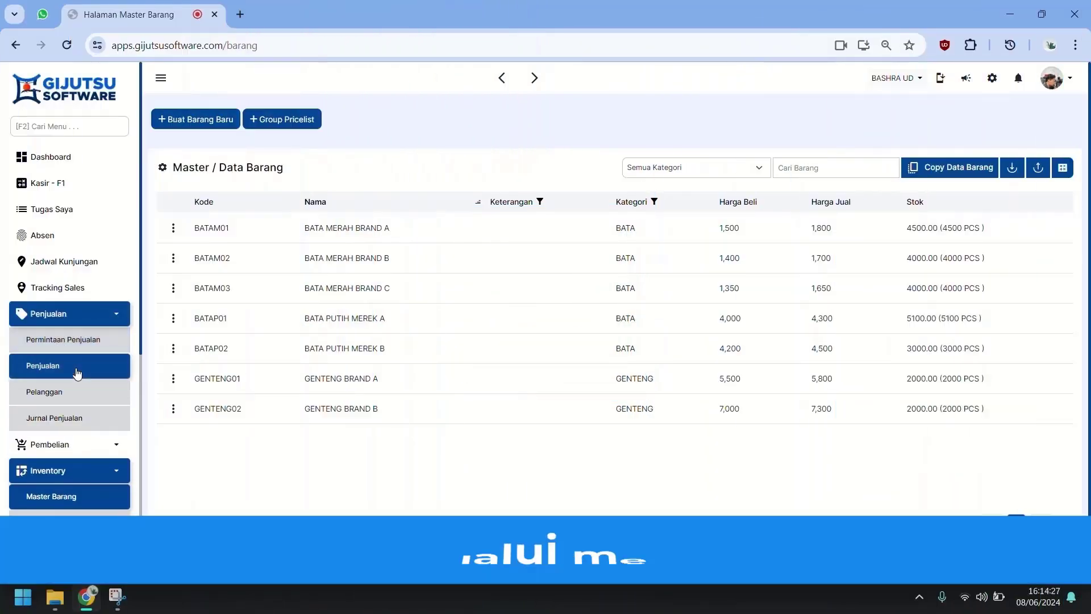
left_click(74, 475)
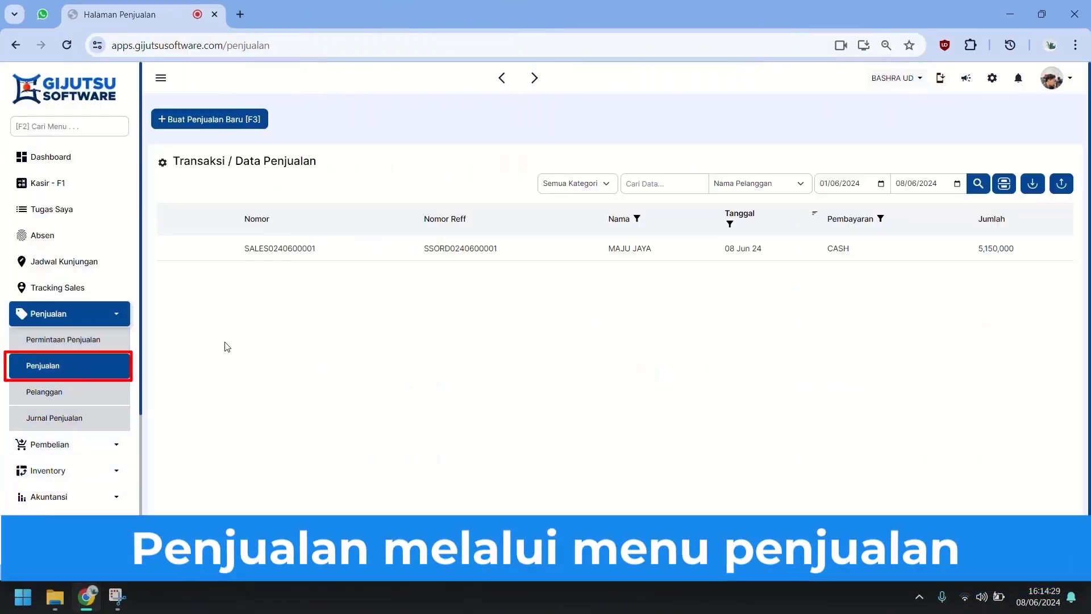
left_click(250, 121)
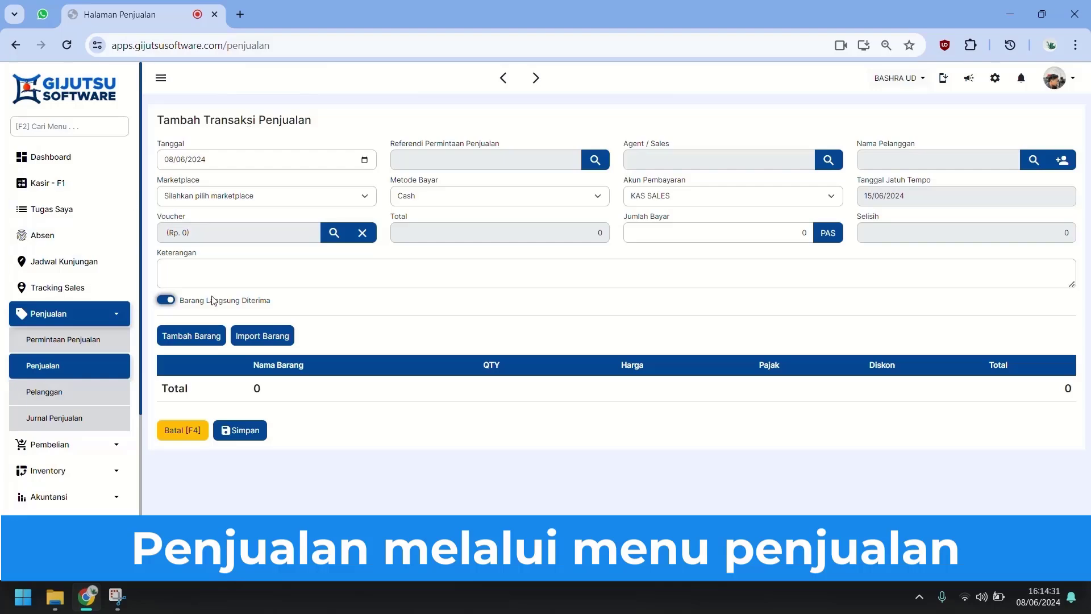
left_click(919, 159)
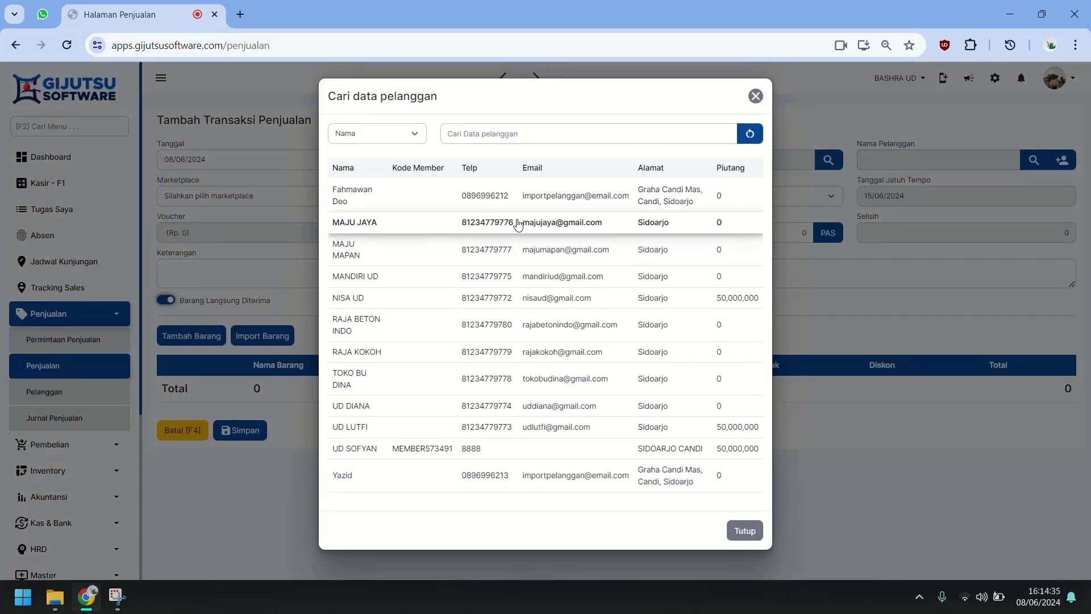
left_click(518, 225)
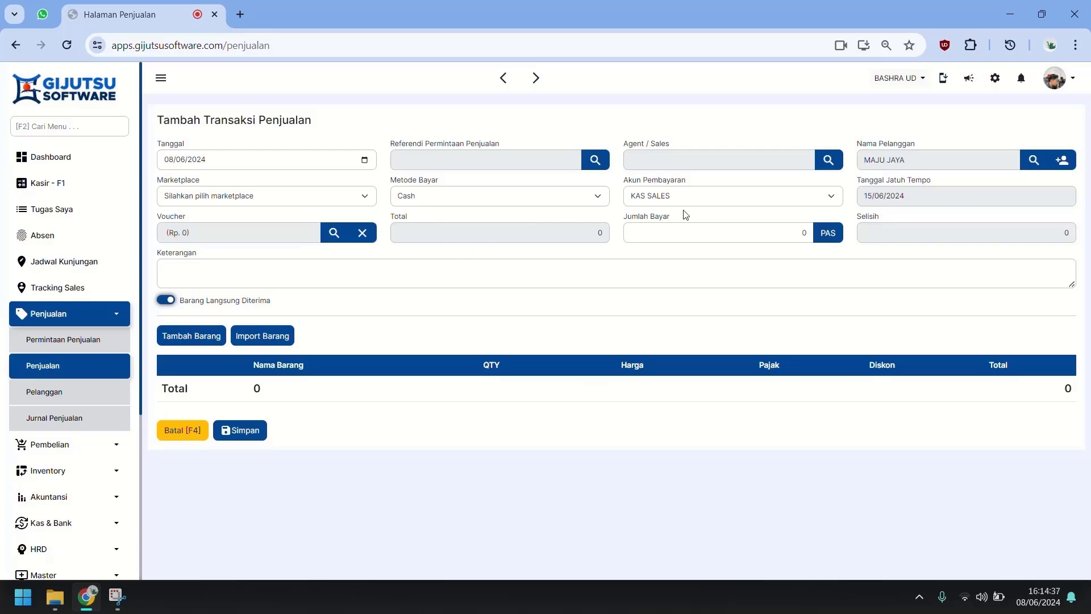
Step: Assign the sales employee as salesperson and finish the 1,750,000 PIUTANG credit sale
left_click(783, 161)
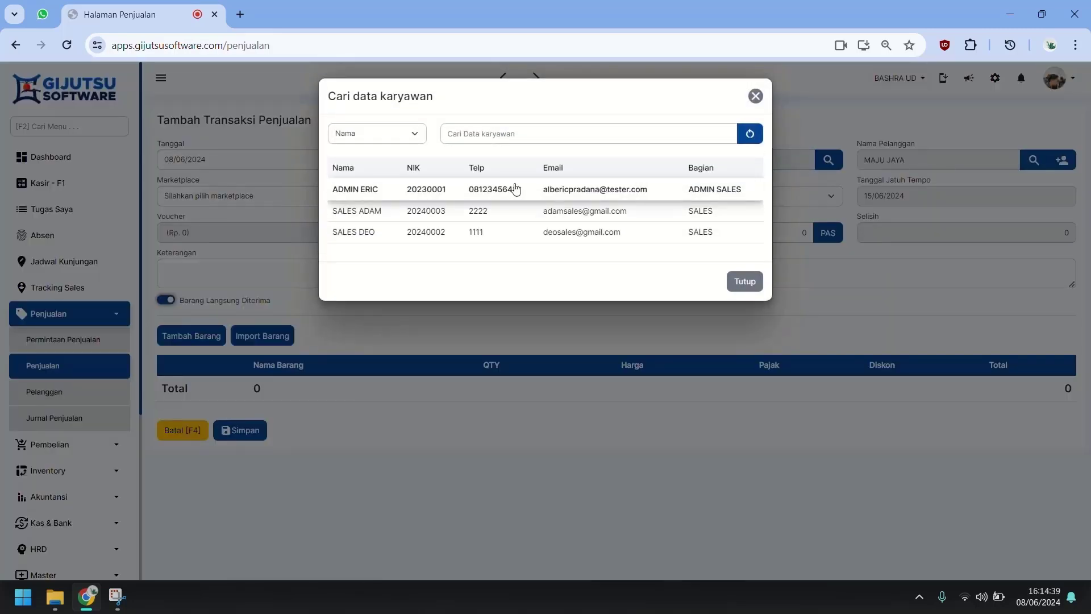
left_click(464, 212)
left_click(783, 161)
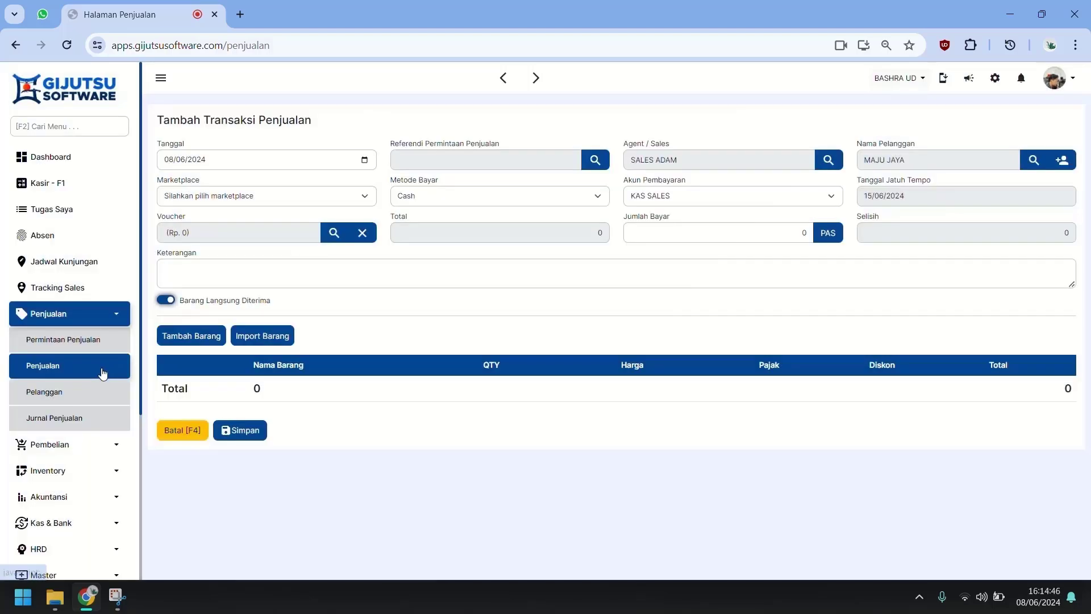
left_click(104, 369)
scroll(68, 341, "down", 3)
left_click(88, 249)
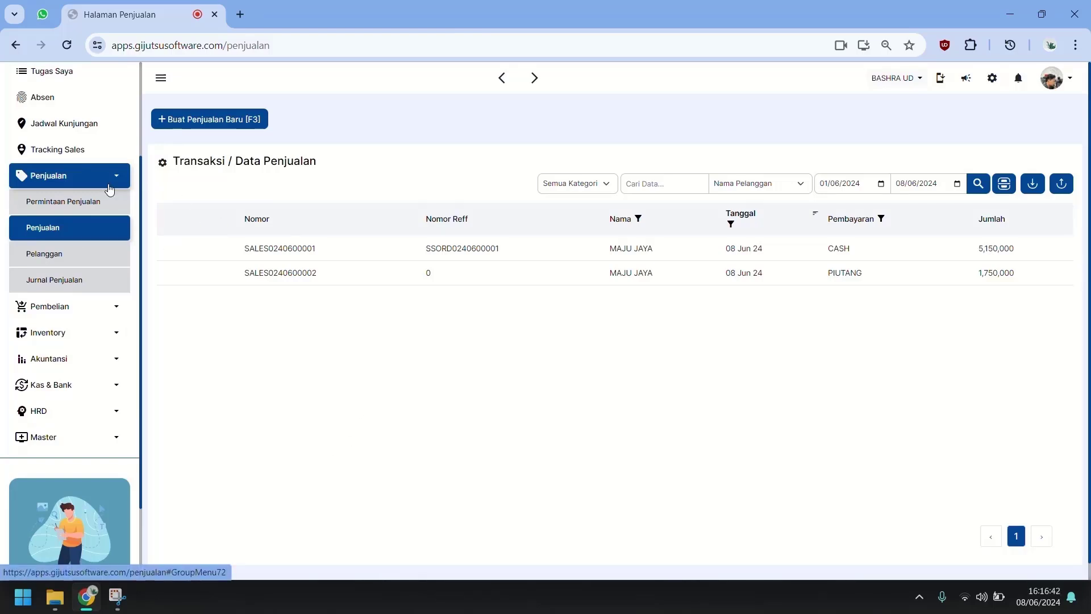
scroll(109, 191, "up", 3)
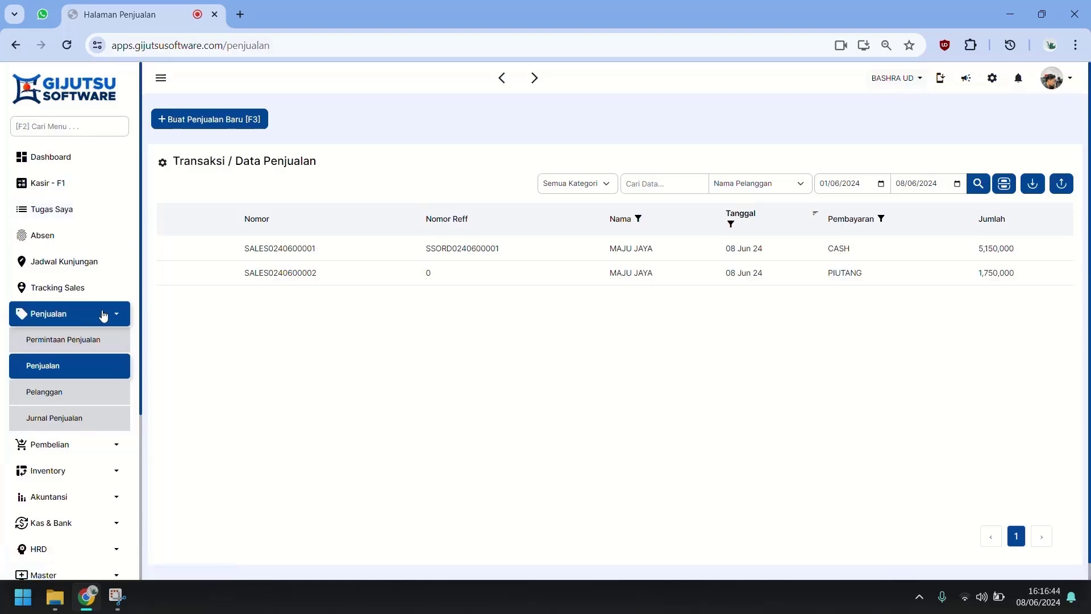
Step: Open the sales employee's access rights and grant view, add, edit, delete on Kunjungan Sales
left_click(80, 548)
scroll(84, 455, "down", 3)
left_click(84, 444)
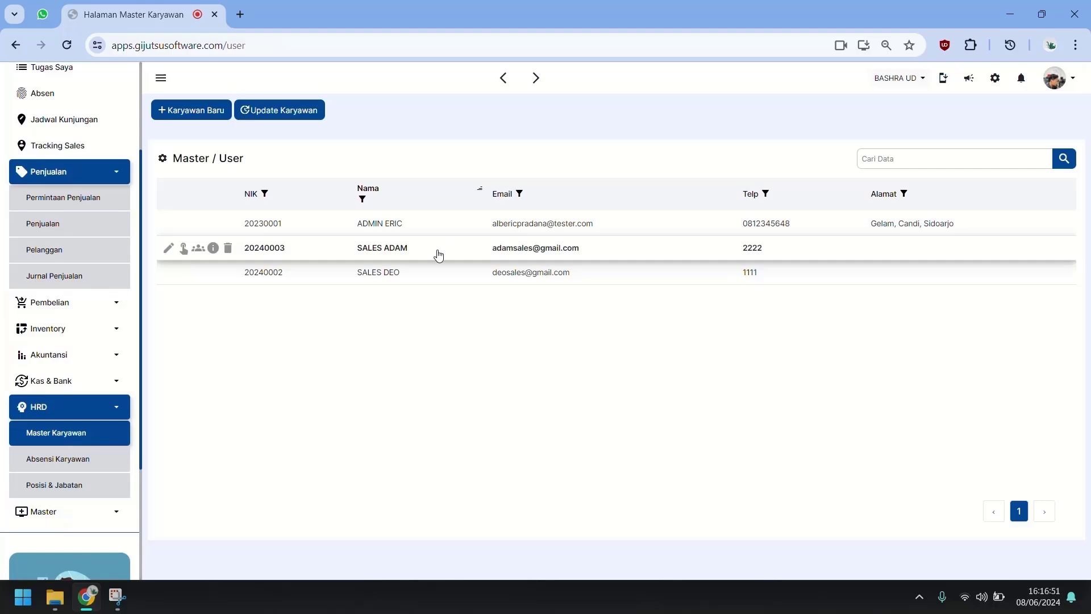
left_click(184, 248)
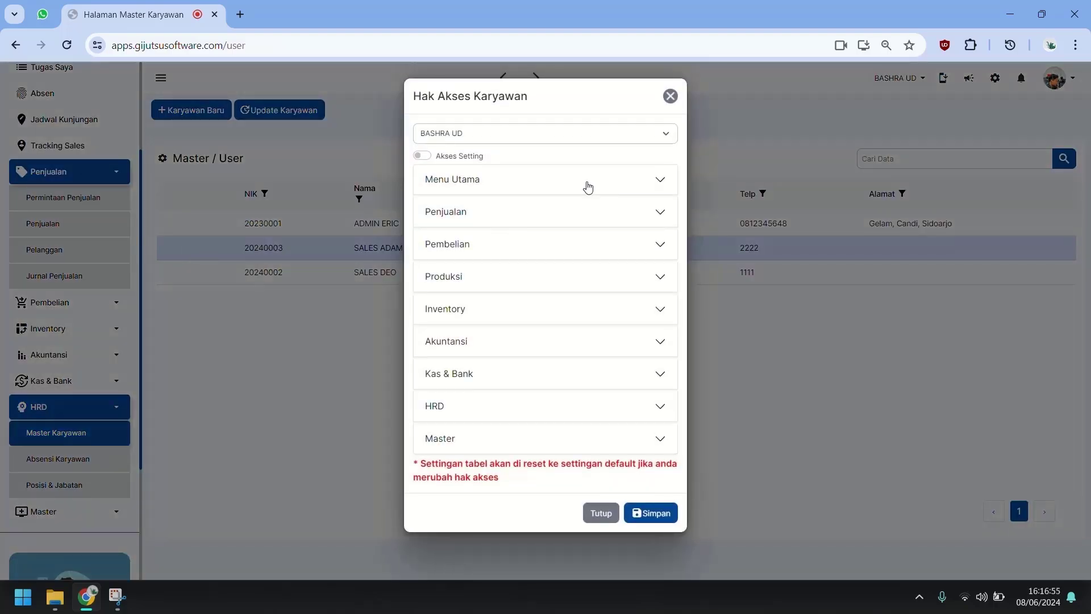
left_click(588, 185)
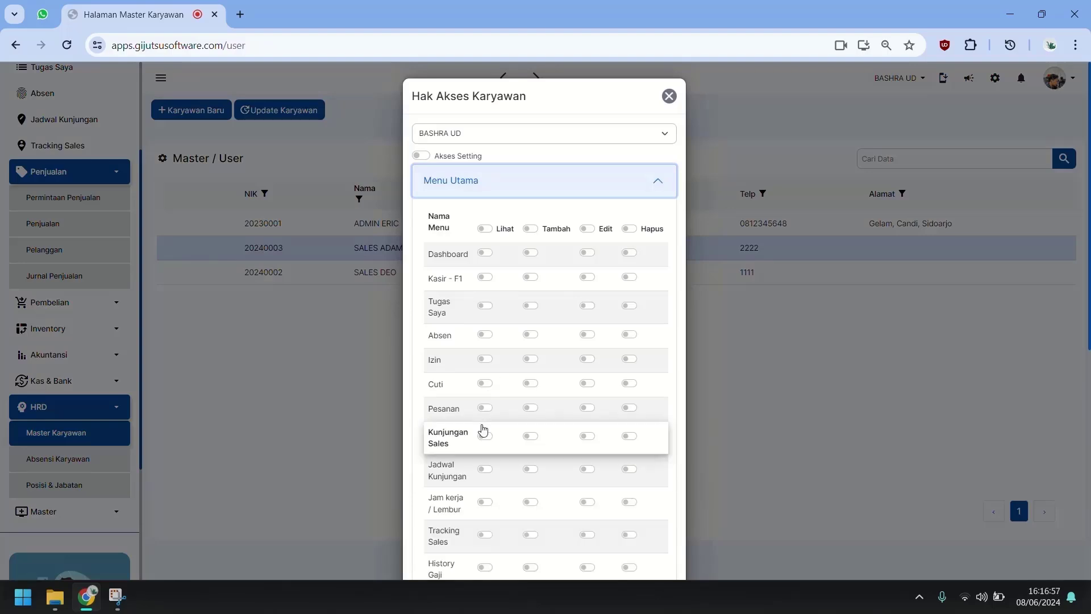
scroll(482, 431, "down", 1)
left_click(486, 367)
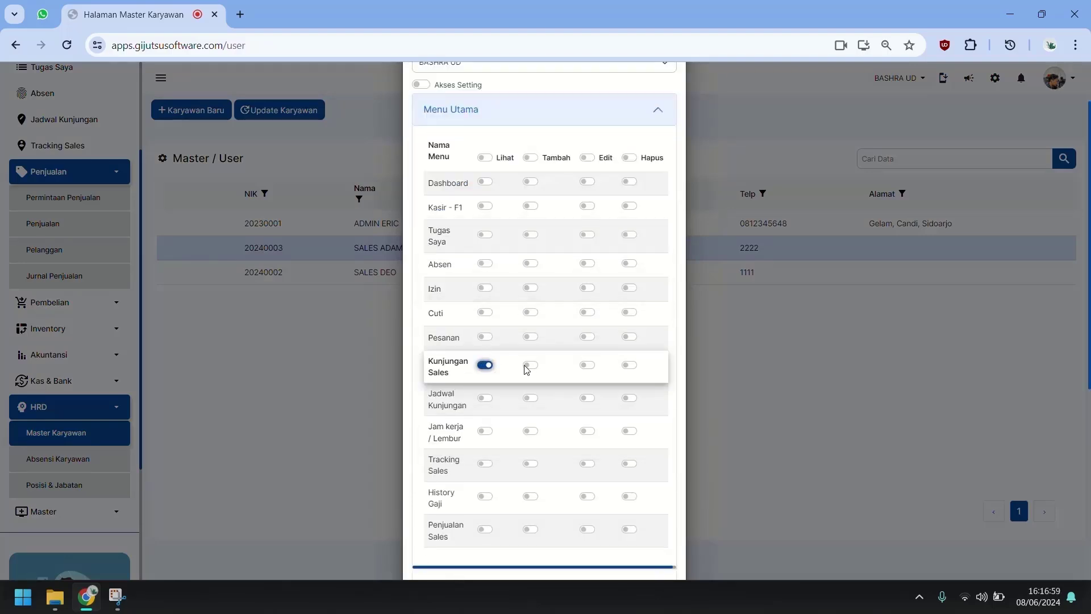
left_click(530, 365)
left_click(591, 368)
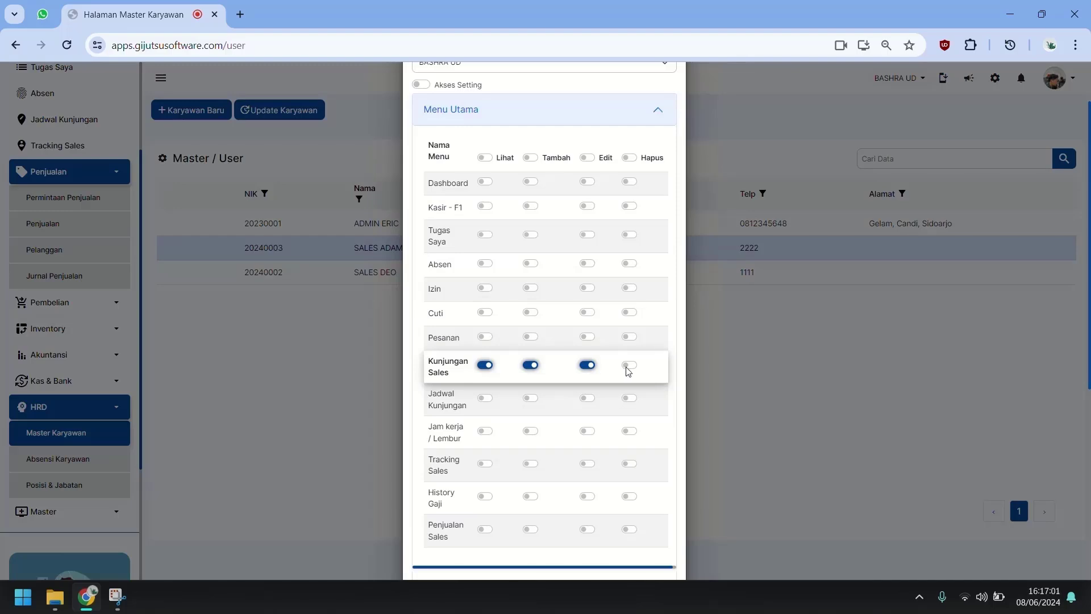
left_click(628, 368)
Step: Grant view, add, edit and delete rights on Penjualan Sales
left_click(488, 532)
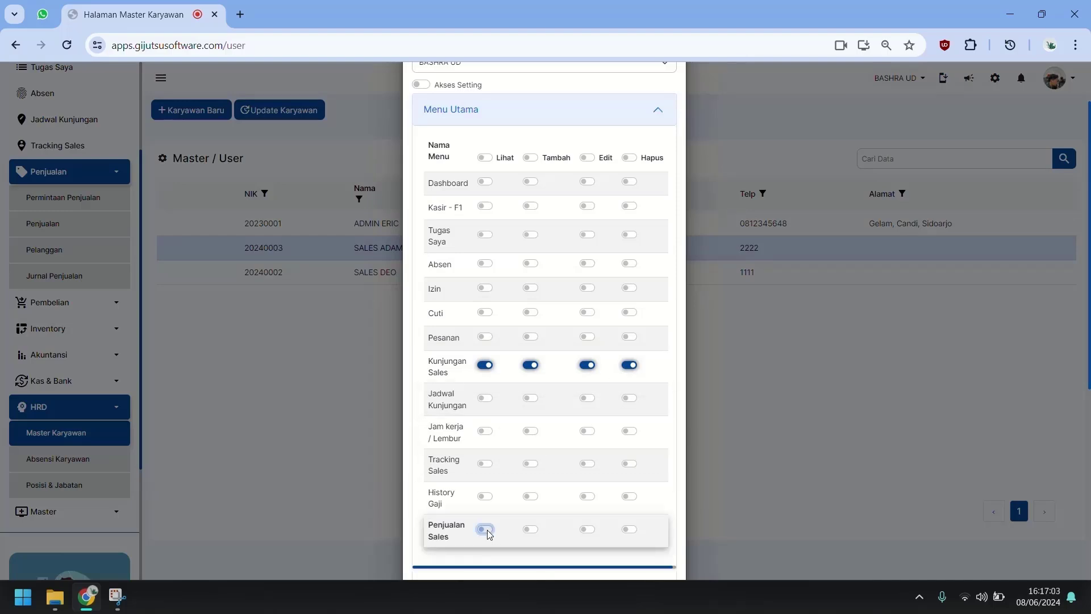
left_click(530, 529)
left_click(588, 529)
left_click(629, 529)
Step: Grant full view, add, edit, delete rights on Pelanggan Sales and save the access rights
scroll(560, 487, "down", 3)
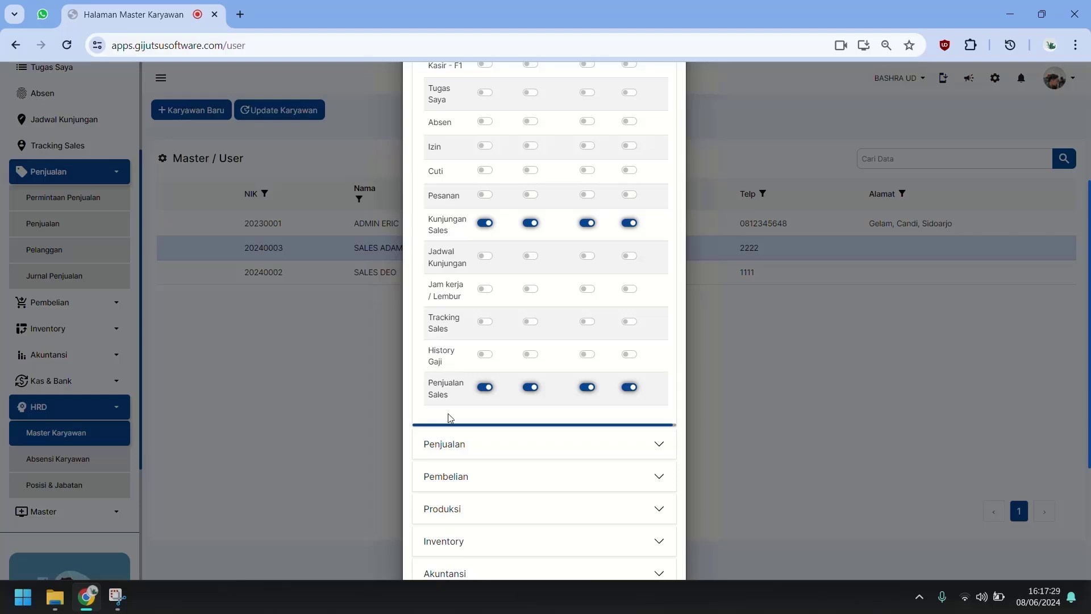
scroll(458, 420, "down", 1)
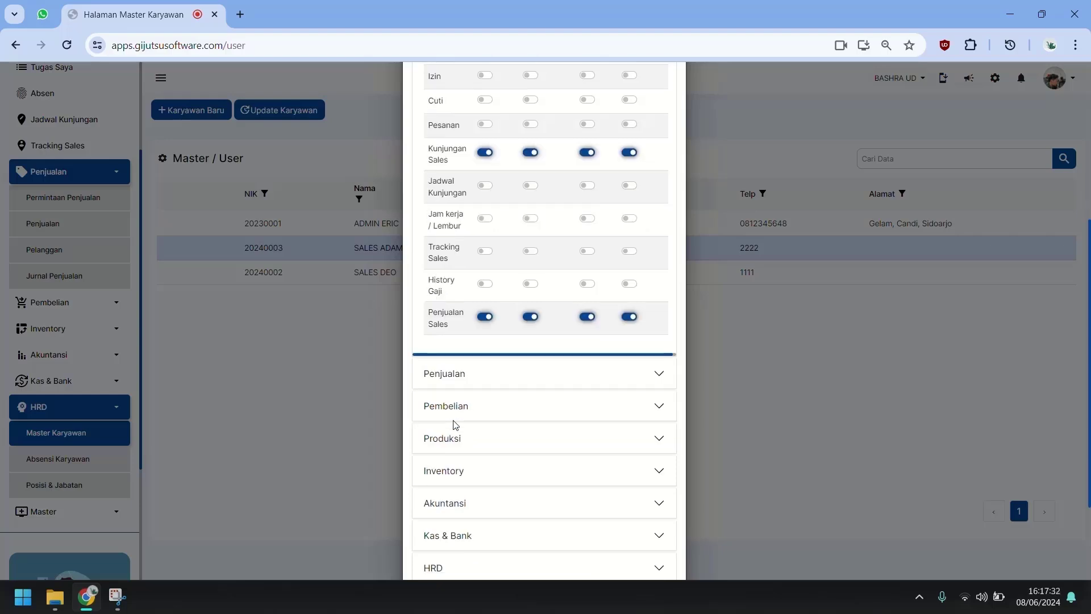
left_click(499, 373)
scroll(483, 381, "down", 1)
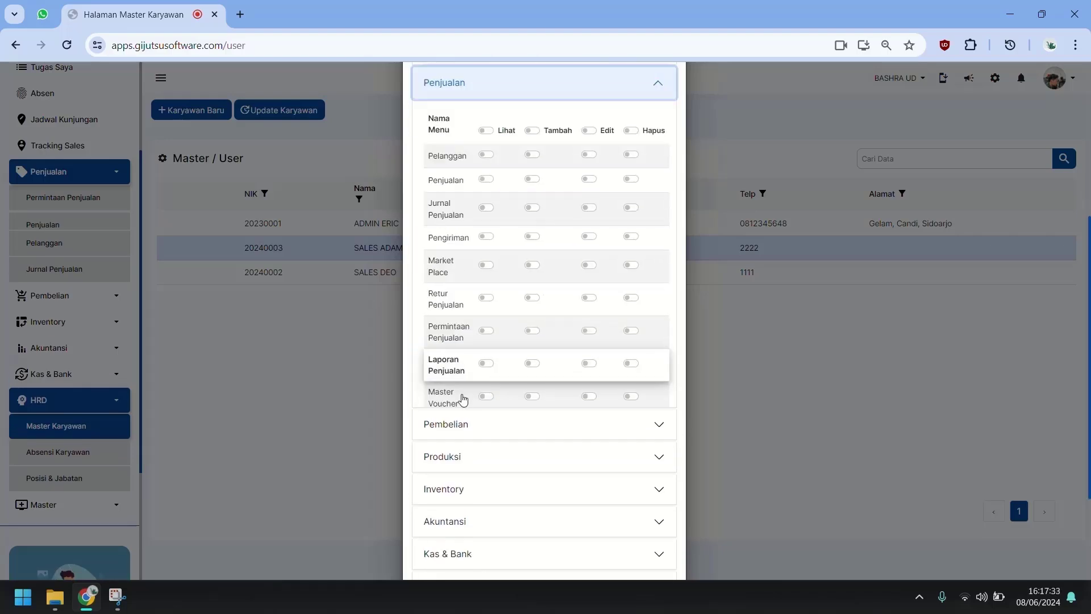
scroll(460, 397, "down", 3)
left_click(487, 376)
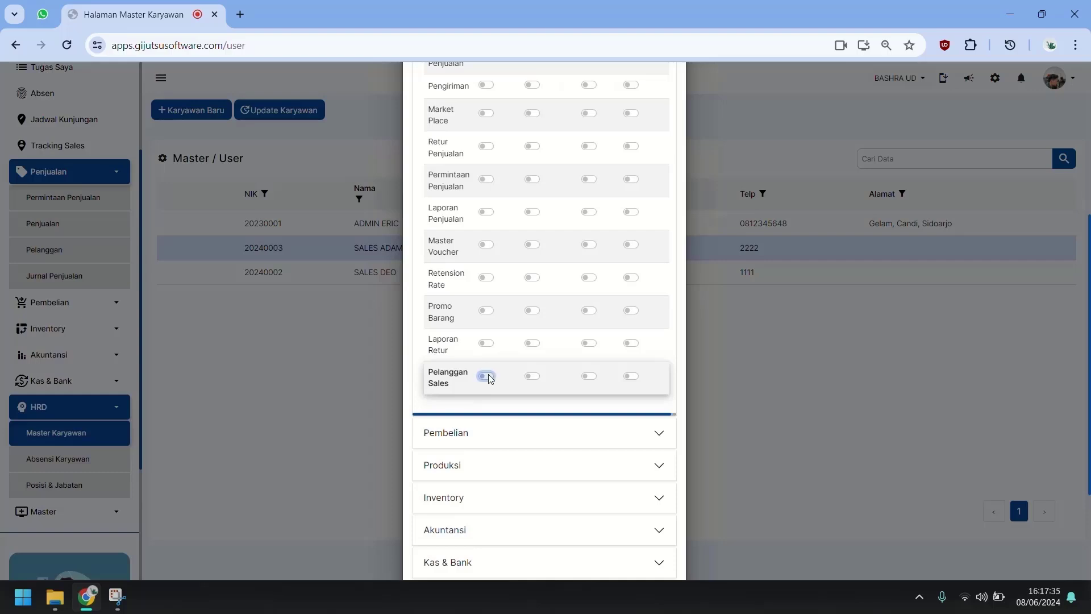
left_click(532, 377)
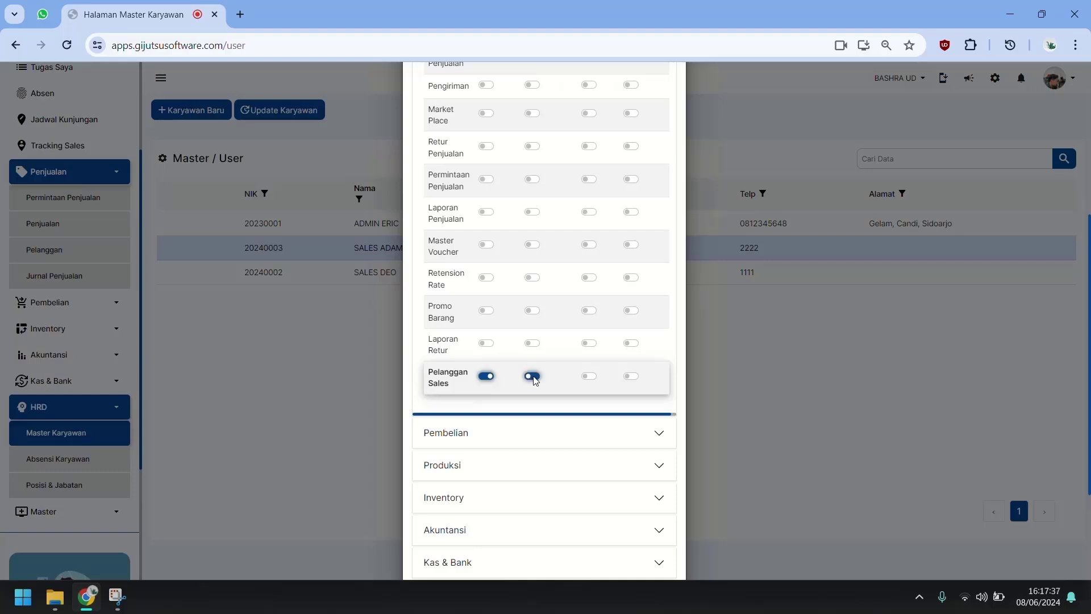
left_click(589, 375)
left_click(637, 376)
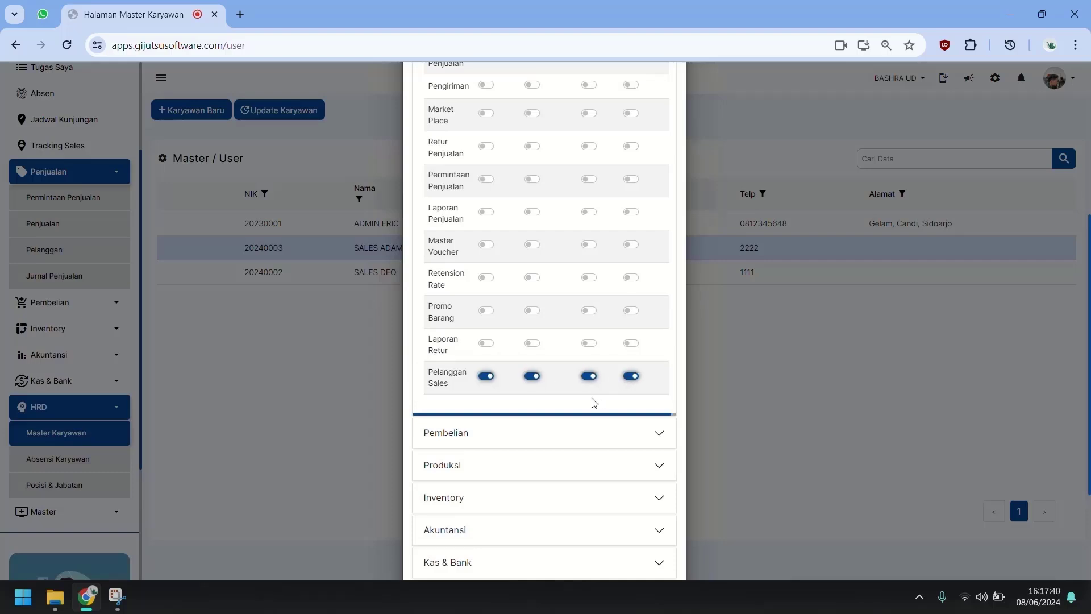
scroll(591, 401, "down", 1)
scroll(589, 325, "up", 10)
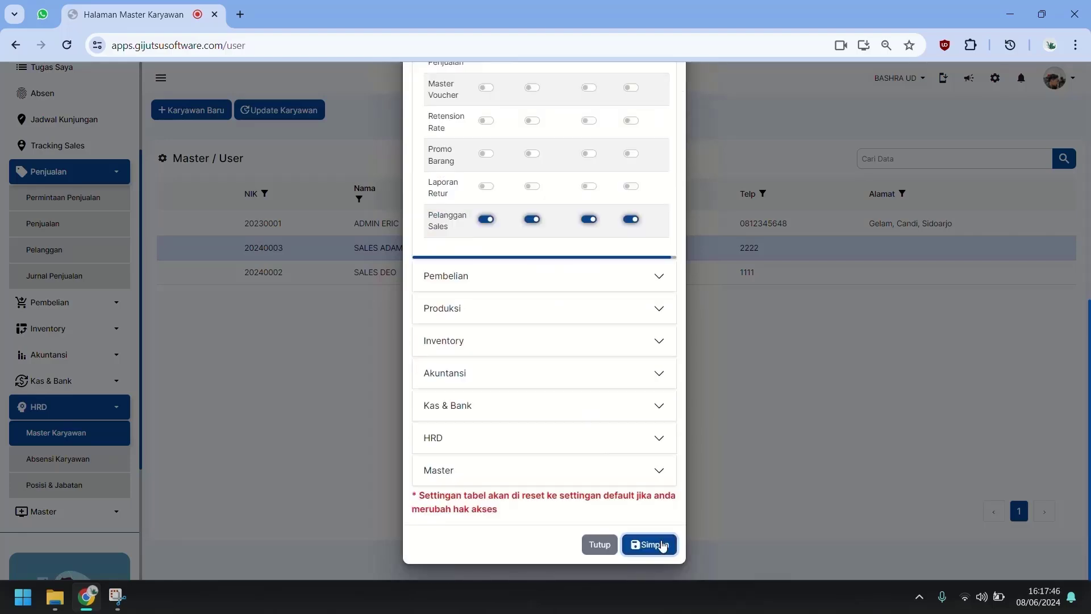
left_click(661, 545)
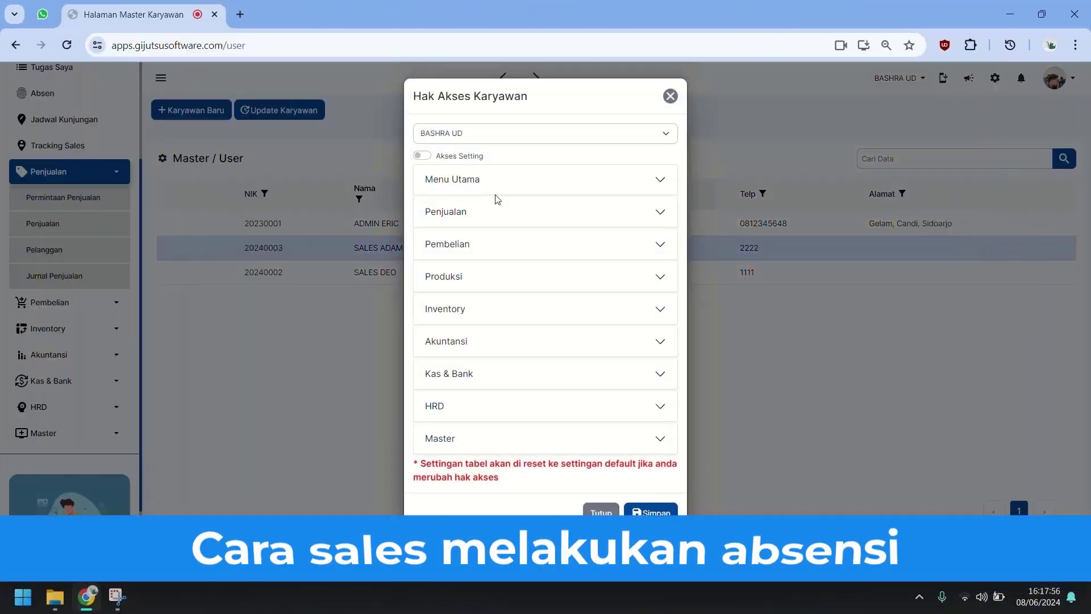
Step: Allow viewing, adding, editing and deleting Absen records under Menu Utama, and save
left_click(500, 181)
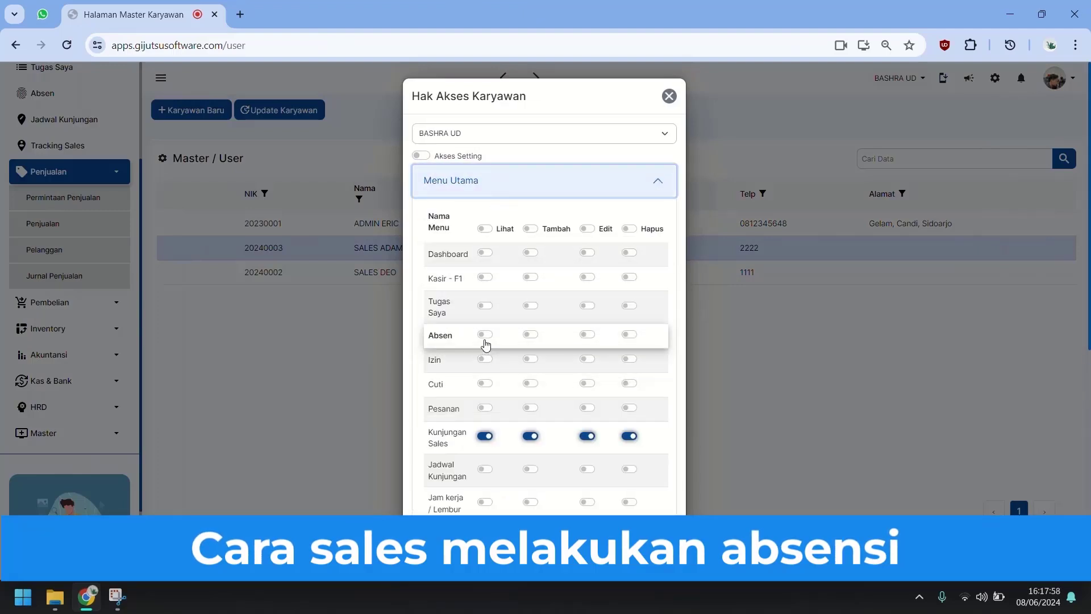
left_click(485, 335)
left_click(531, 335)
left_click(586, 335)
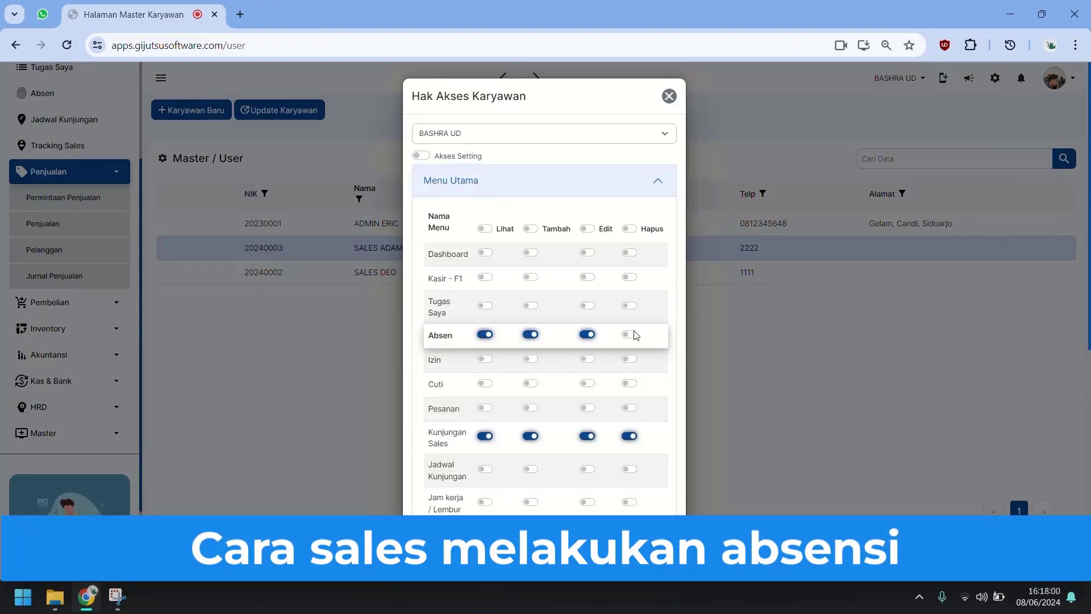
left_click(630, 336)
scroll(656, 483, "down", 7)
left_click(654, 542)
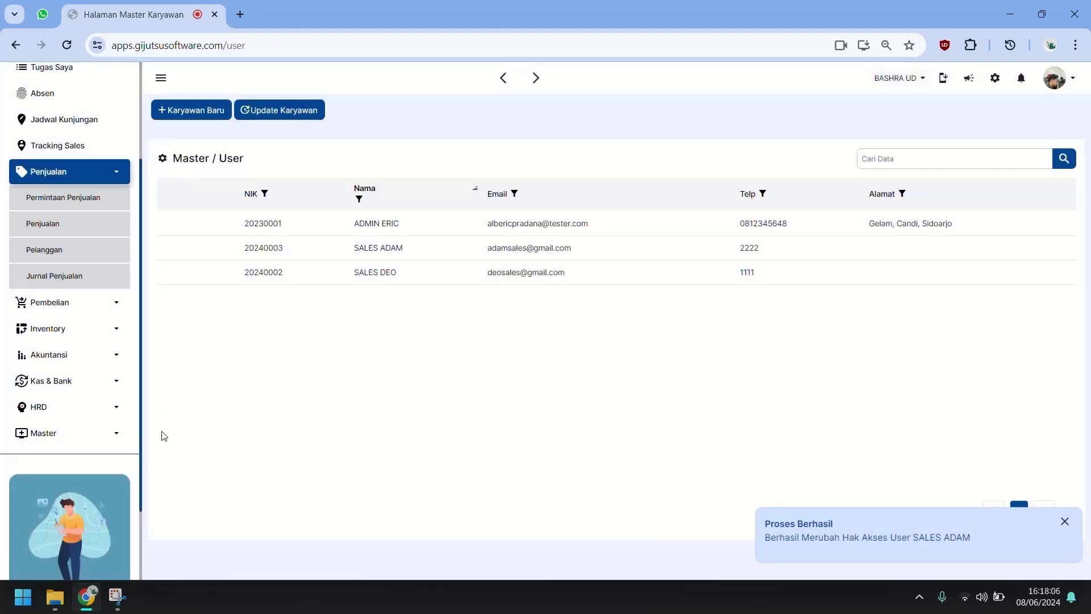
left_click(68, 433)
Step: Open Master Lokasi / Cabang and switch to the Lokasi Absen attendance locations tab
left_click(86, 460)
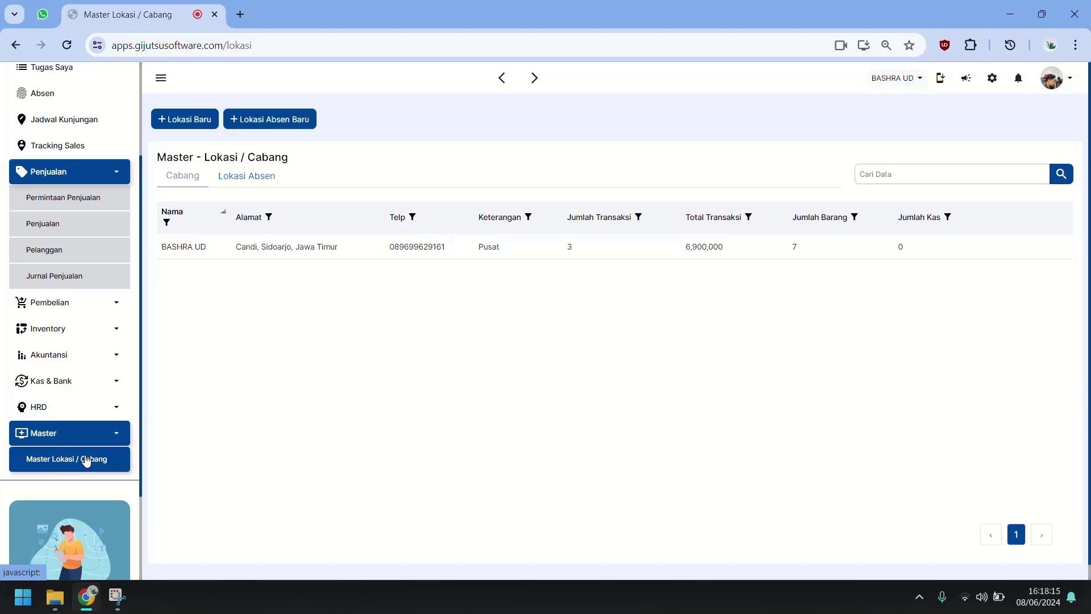
left_click(267, 178)
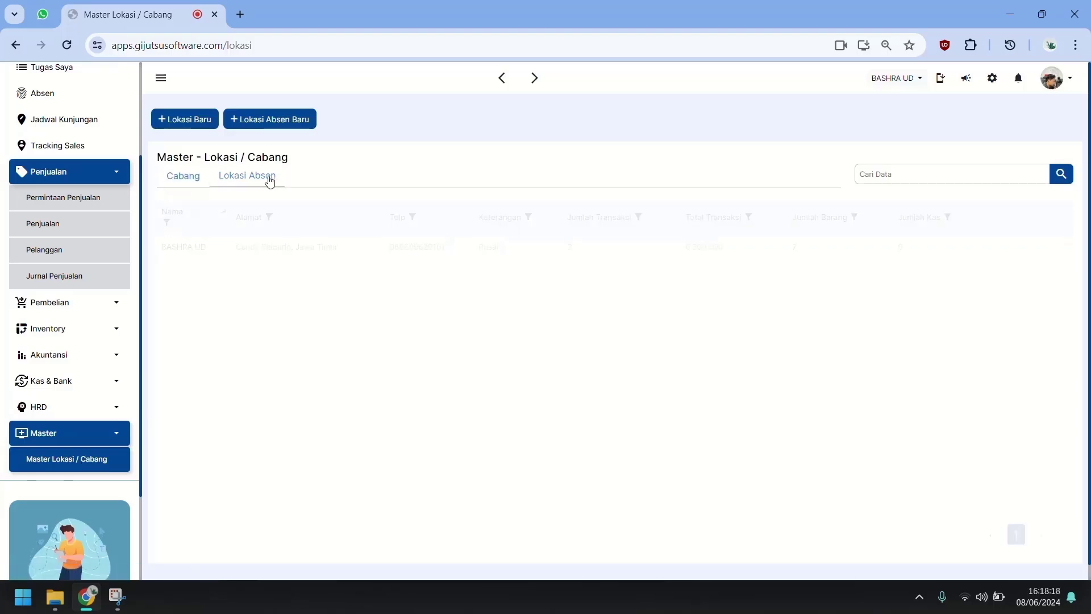
left_click(182, 175)
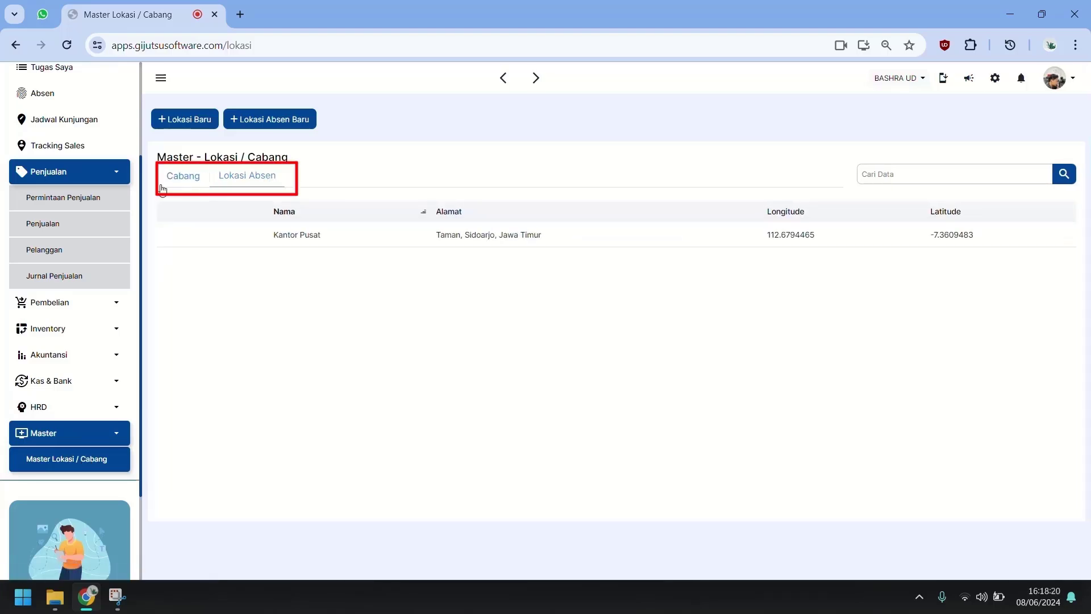
left_click(269, 180)
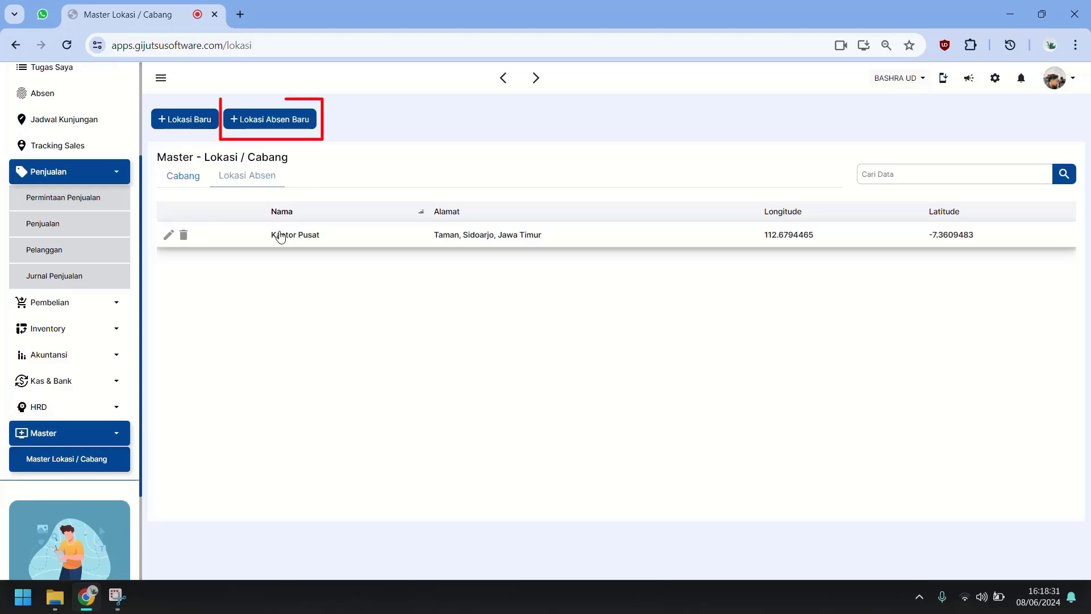
Step: Preview the Tambah form and the Kantor Pusat edit form, closing both without changes
left_click(270, 119)
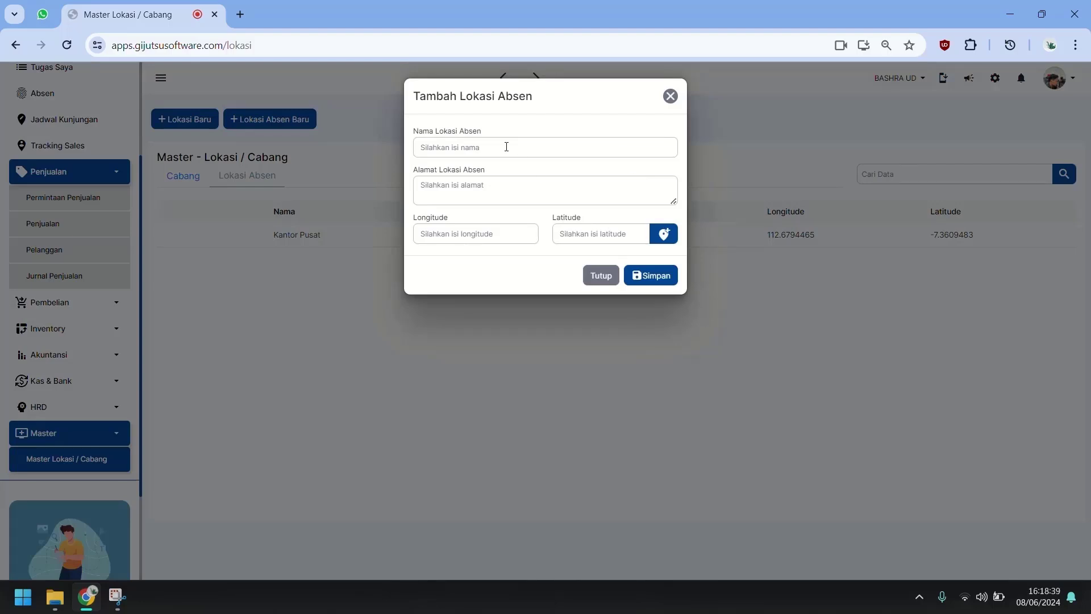
left_click(602, 277)
mouse_move(224, 241)
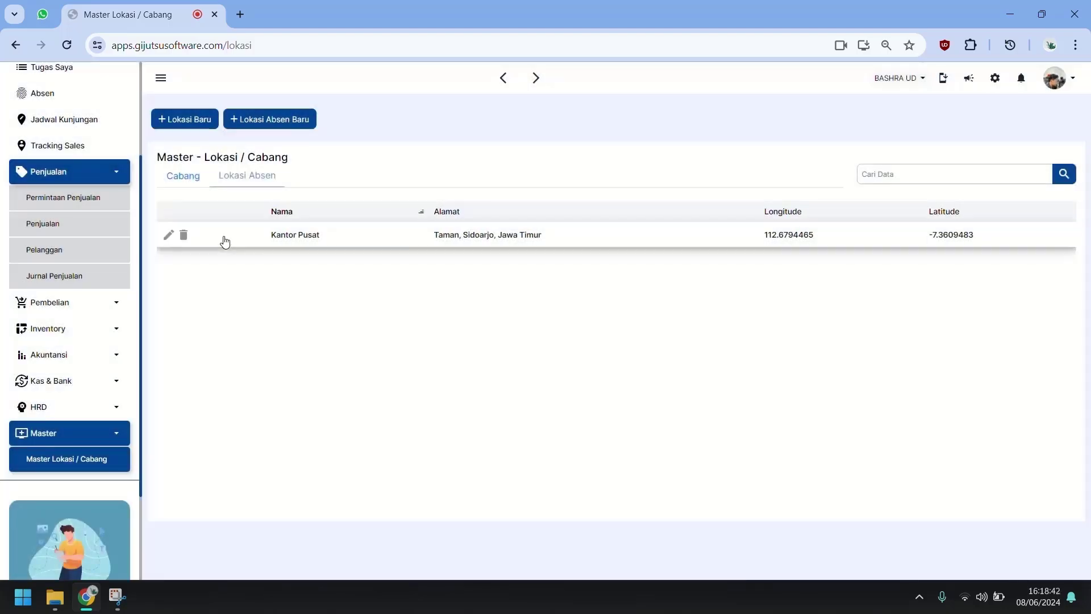
left_click(169, 235)
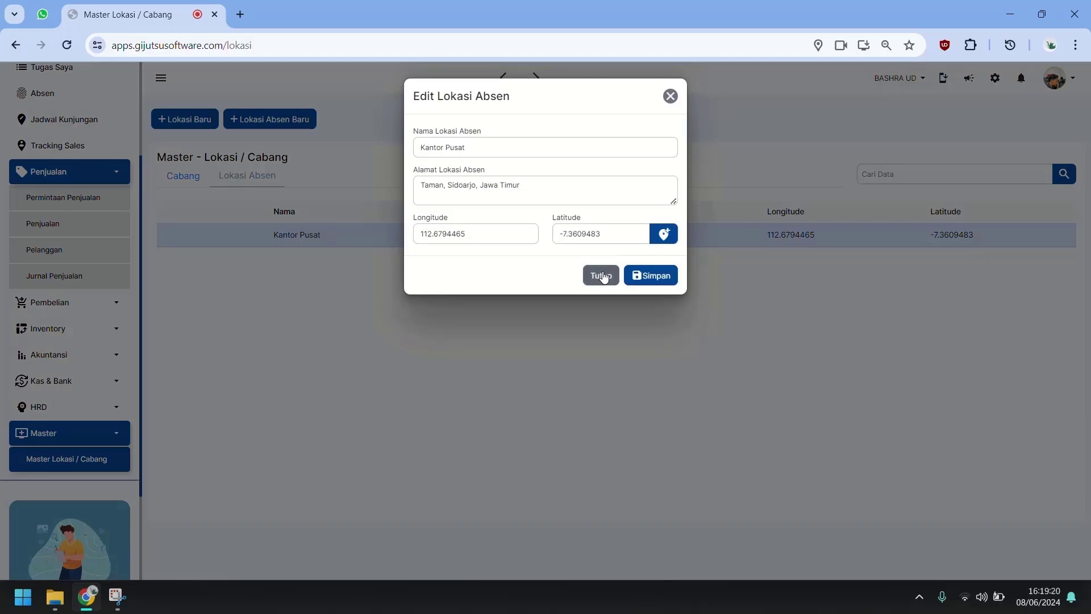
left_click(601, 276)
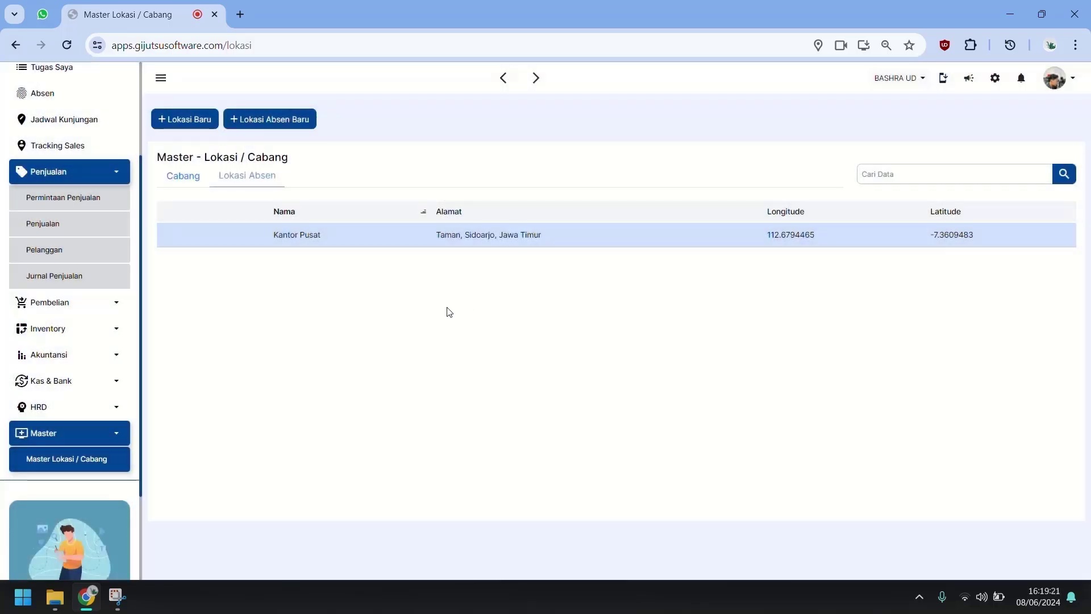
Step: Add attendance location KANTOR PEMASARAN at Kantor Pemasaran Candi with current coordinates
left_click(267, 118)
left_click(569, 151)
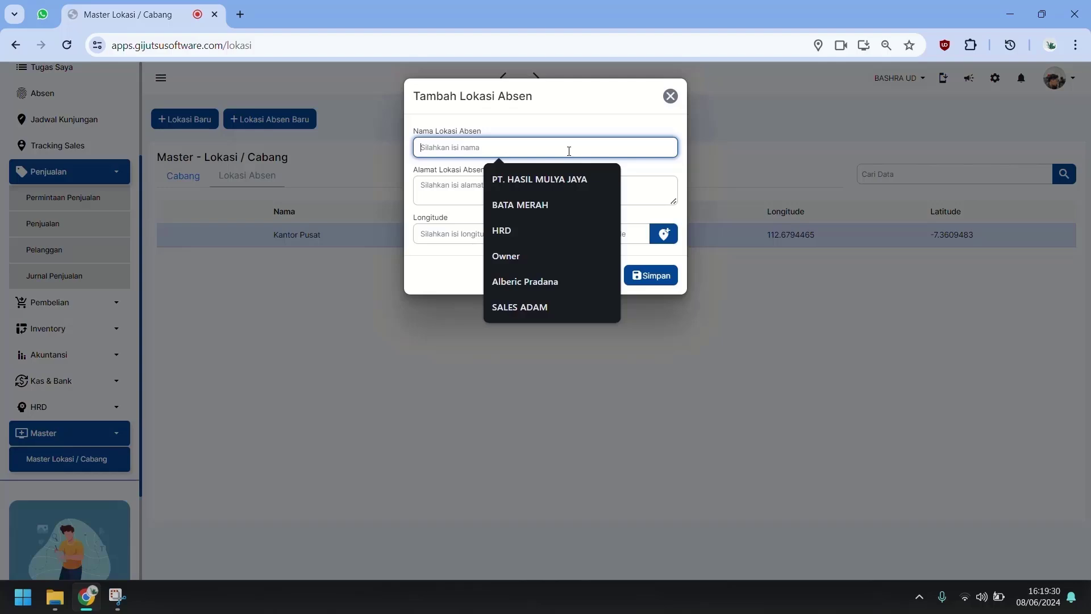
type("KANTOR PEMAS")
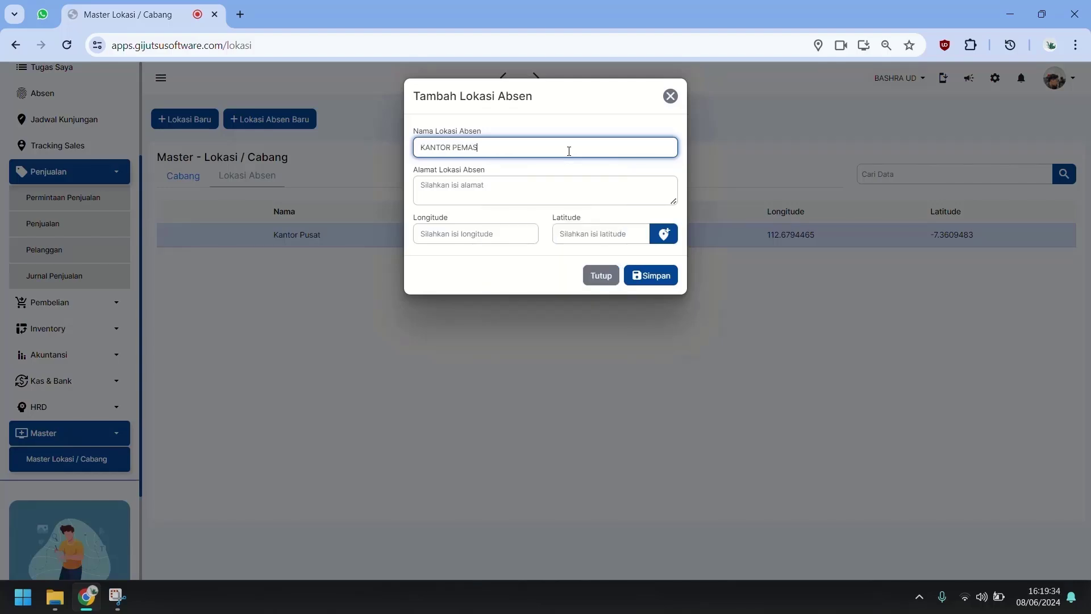
type("ARAN")
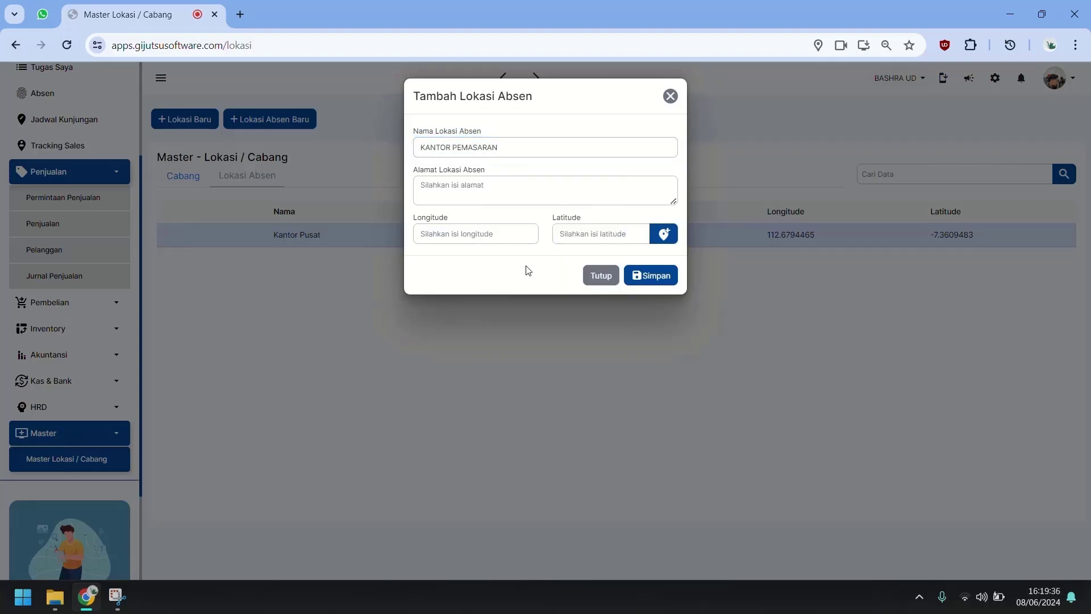
left_click(664, 234)
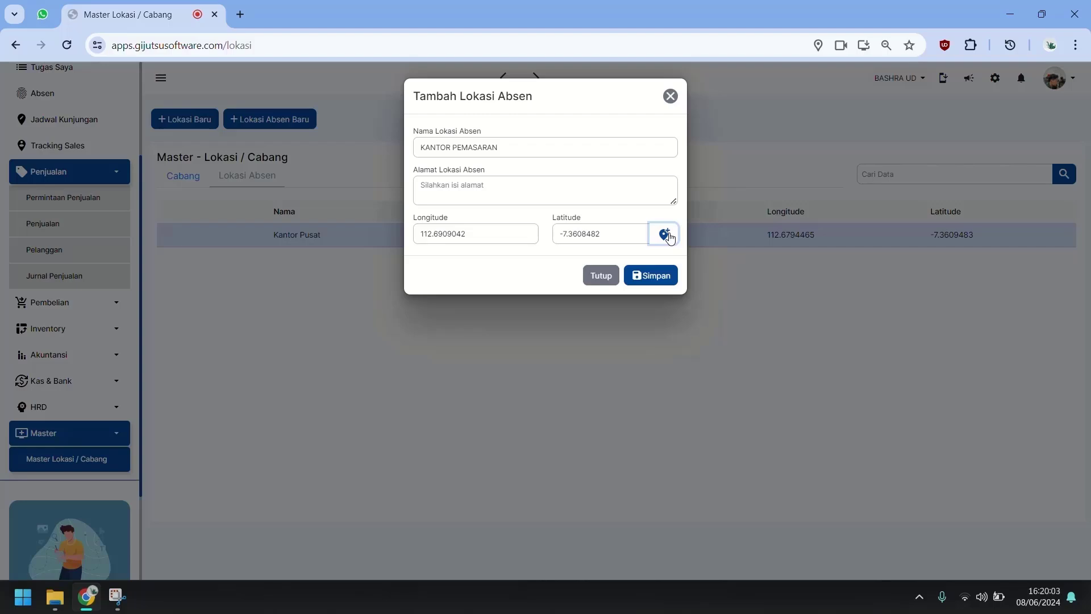
left_click(550, 182)
type("C")
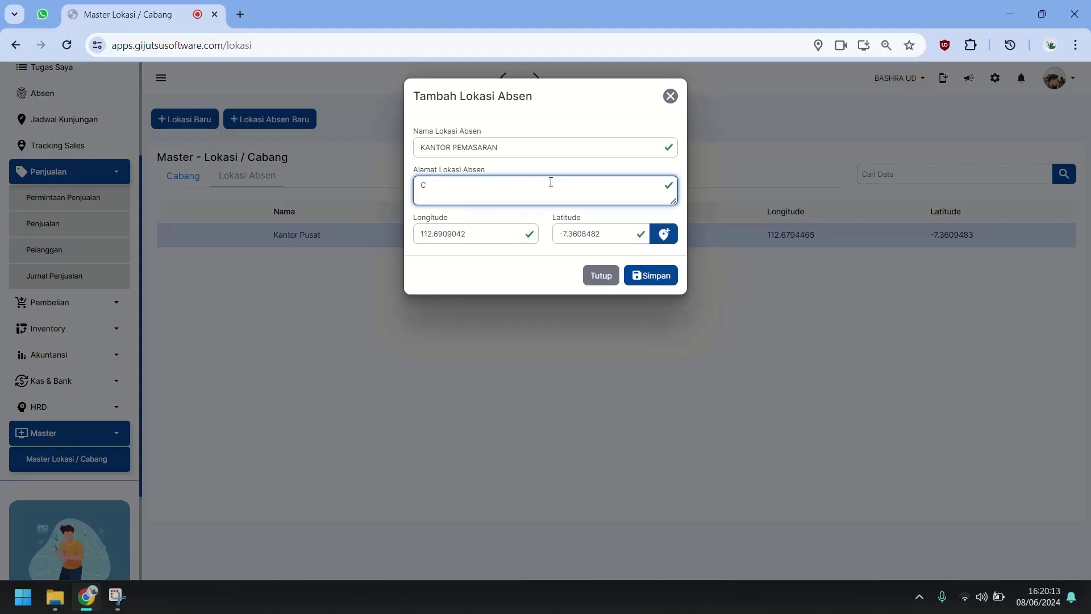
key("BackSpace")
type("Kantor Pemasaran Candi")
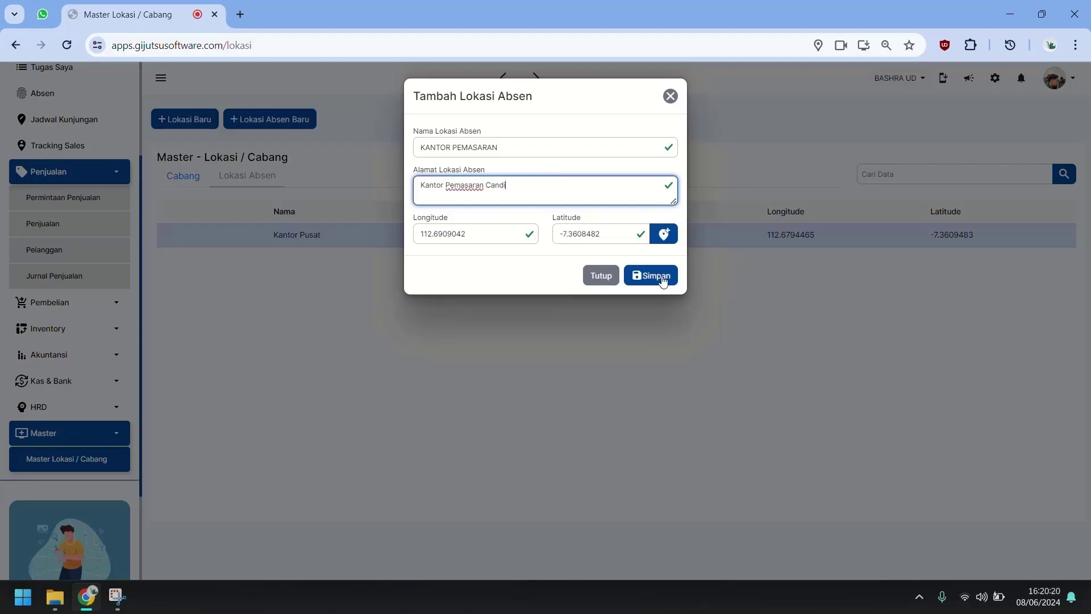
left_click(662, 279)
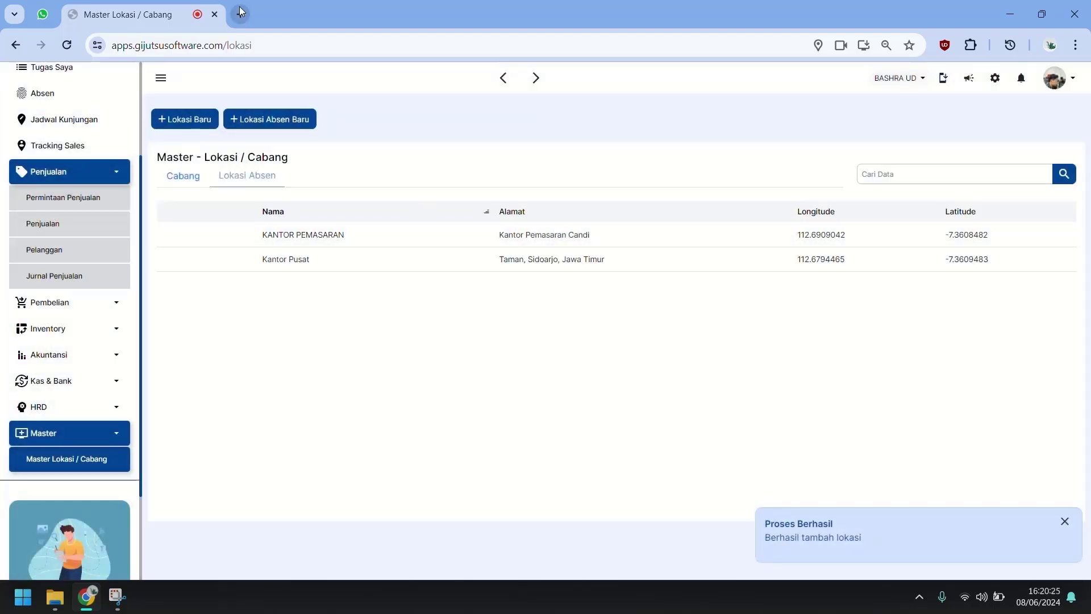
Step: Open the Gijutsu test site login page in a new browser tab
left_click(240, 8)
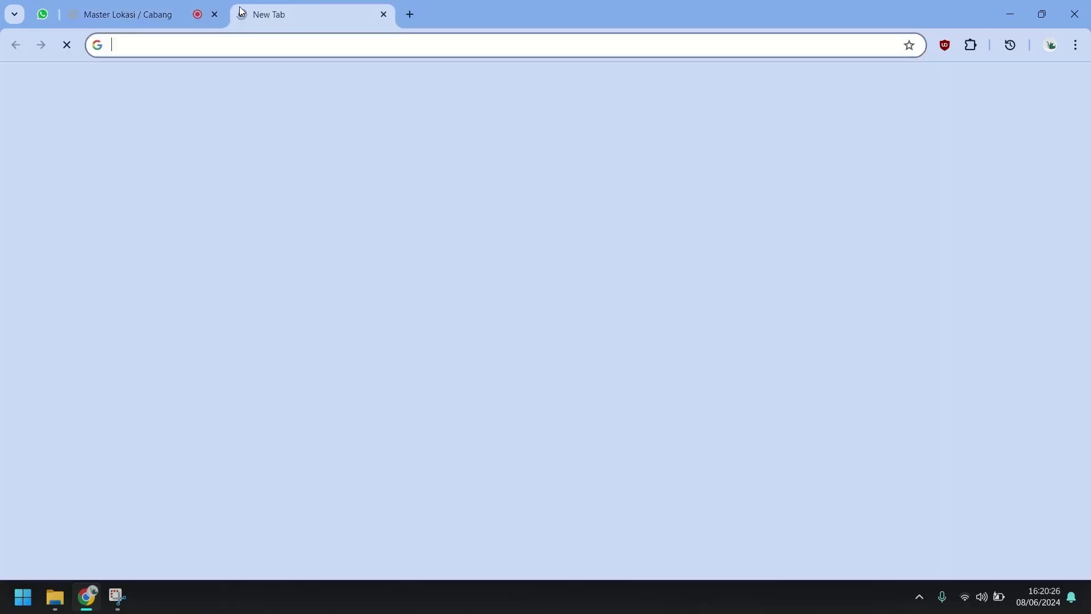
type("tes")
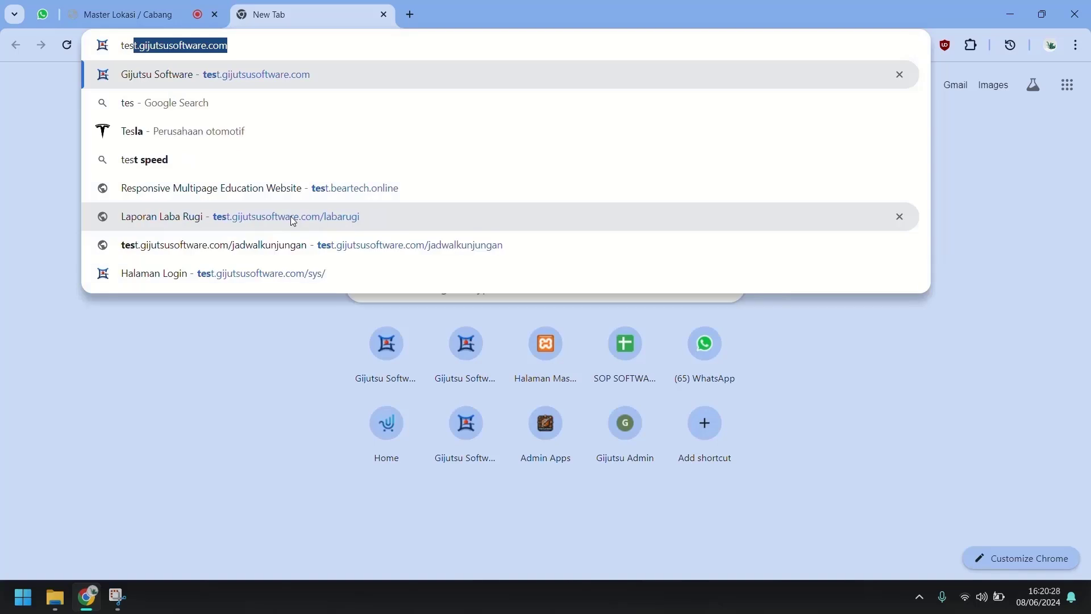
key("Return")
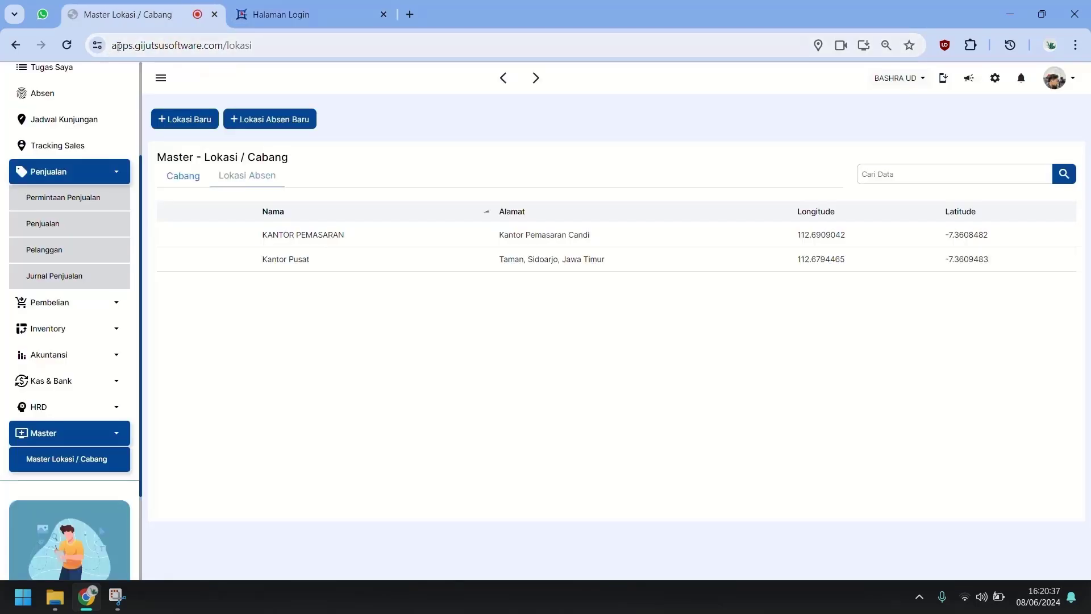
left_click(312, 19)
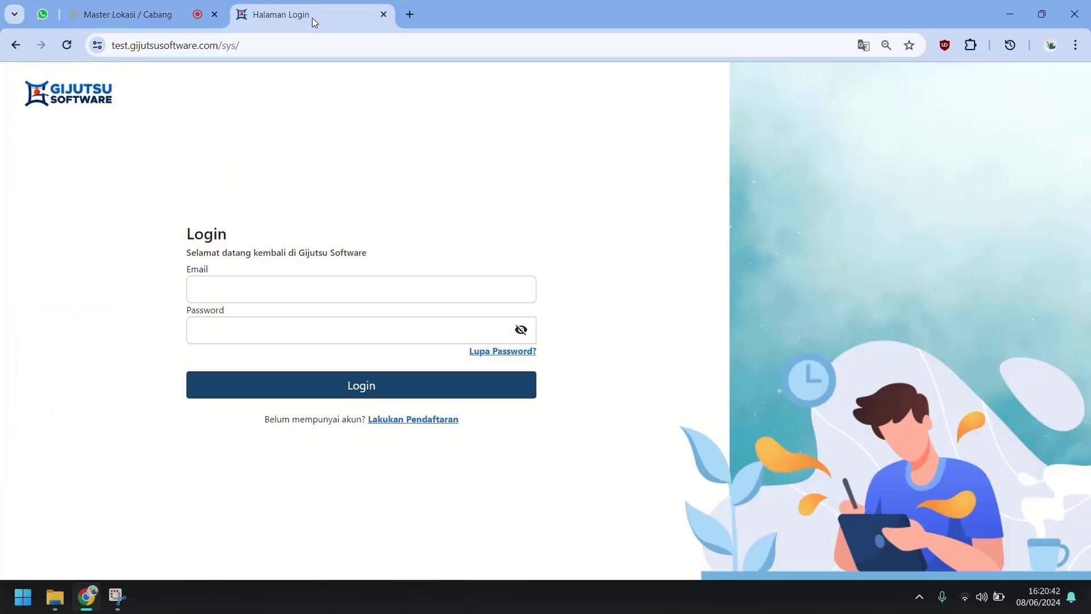
Step: Open Hak Akses for the last sales employee in HRD > Master Karyawan
left_click(110, 17)
left_click(77, 407)
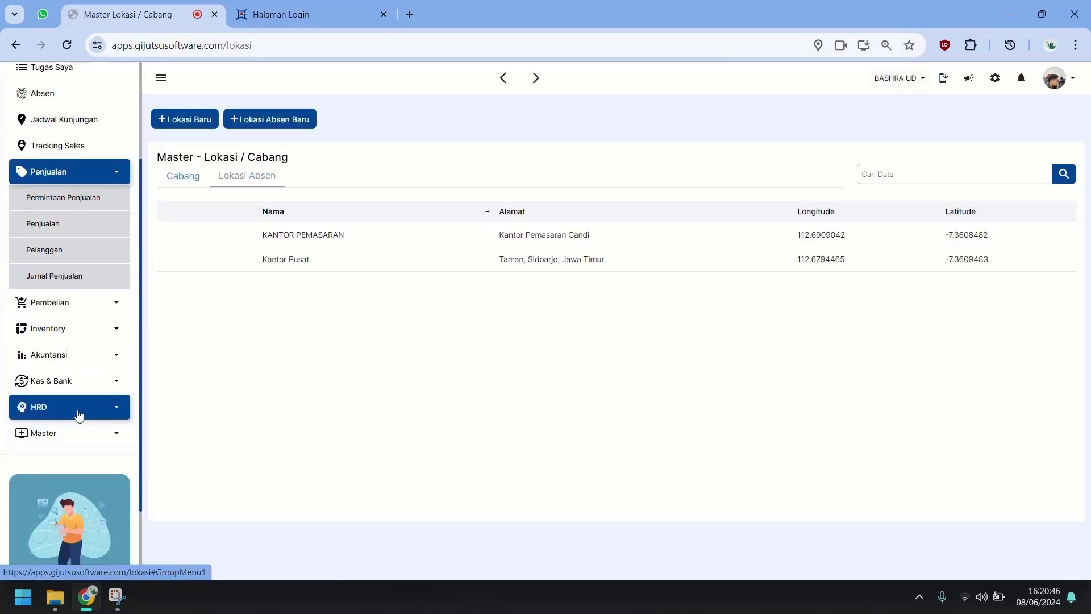
left_click(80, 433)
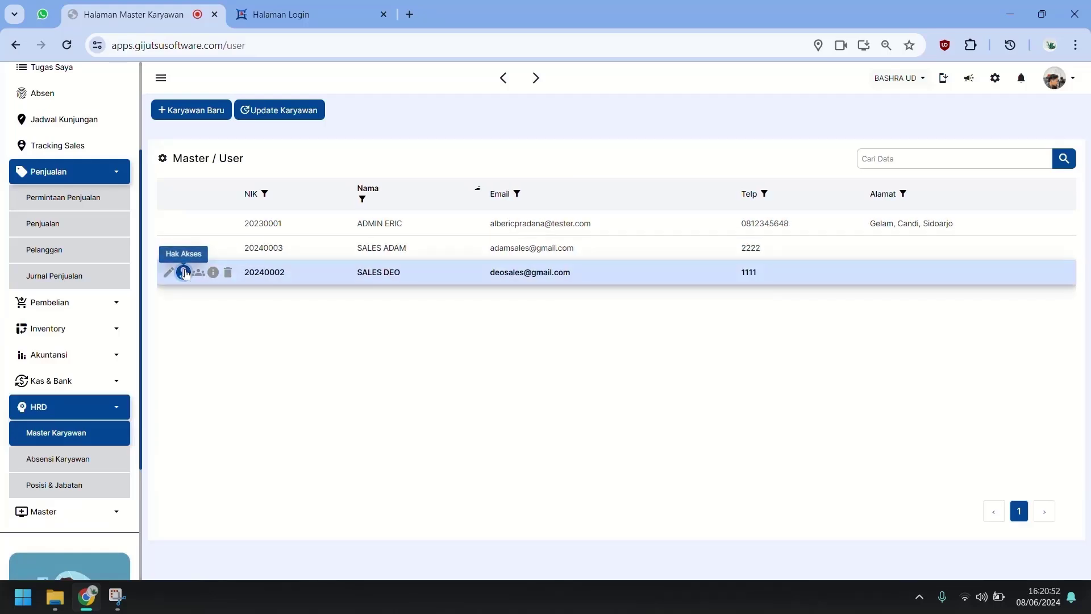
left_click(184, 272)
Step: Review Penjualan, Pembelian, Produksi, Inventory, Akuntansi and Master permissions, then save them
left_click(502, 249)
scroll(486, 152, "up", 6)
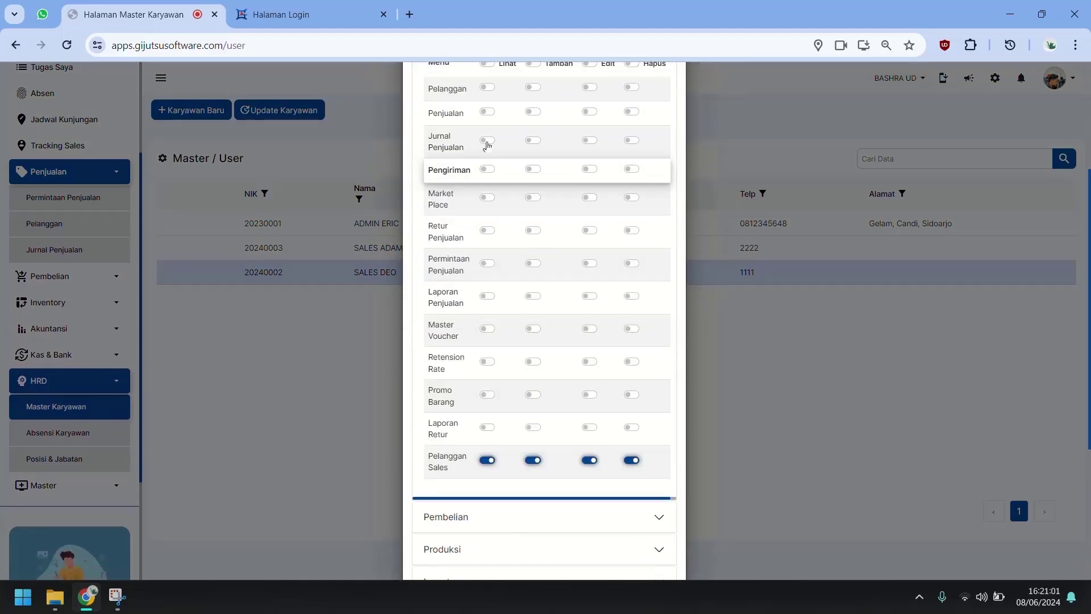
left_click(486, 205)
left_click(485, 205)
scroll(485, 285, "down", 6)
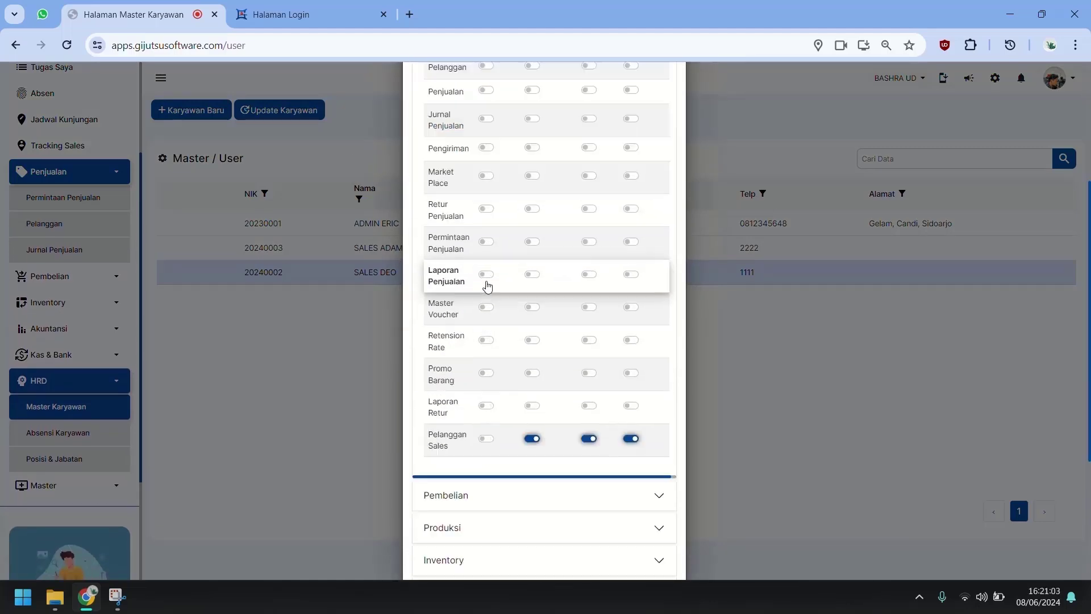
left_click(498, 310)
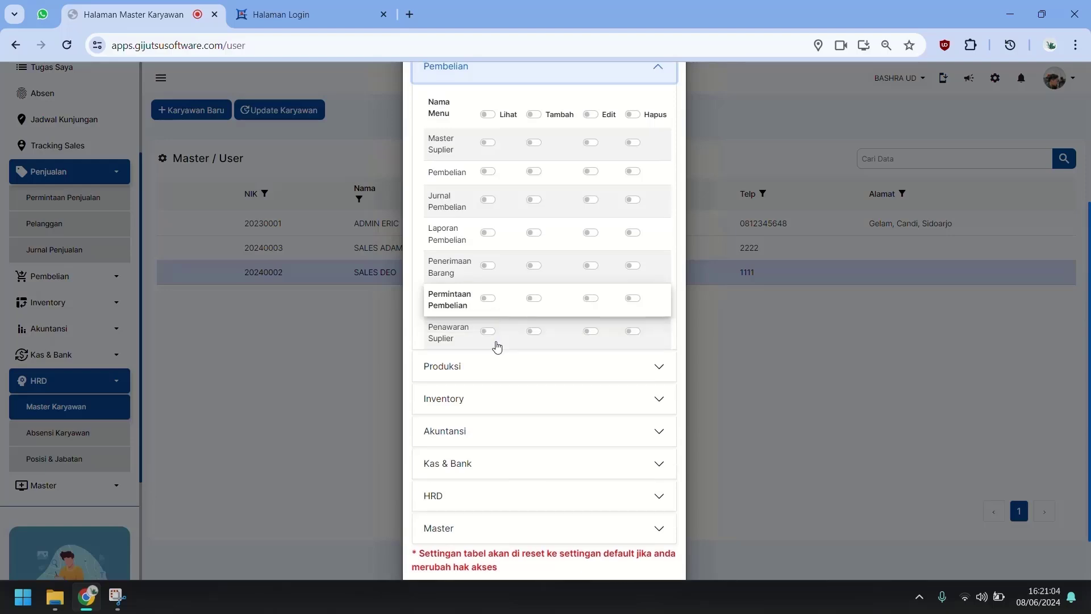
left_click(482, 390)
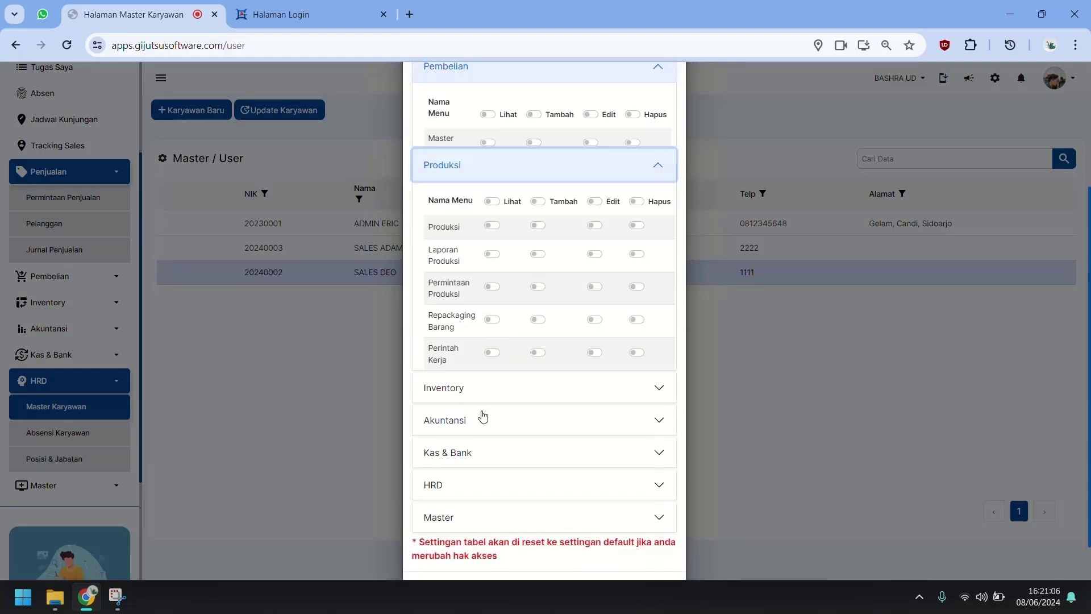
left_click(492, 385)
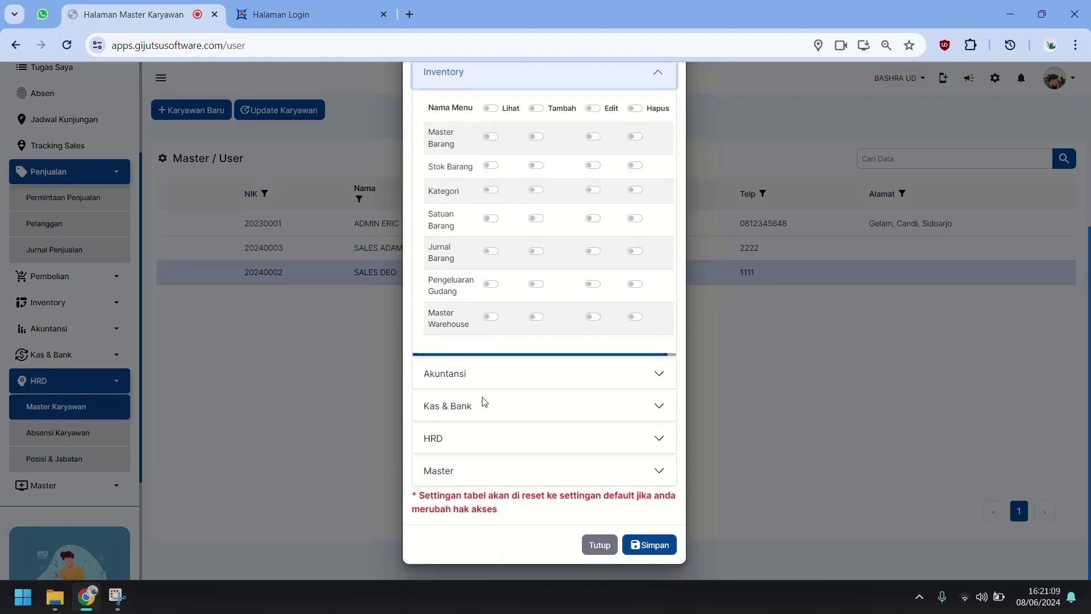
left_click(485, 376)
left_click(478, 528)
left_click(638, 541)
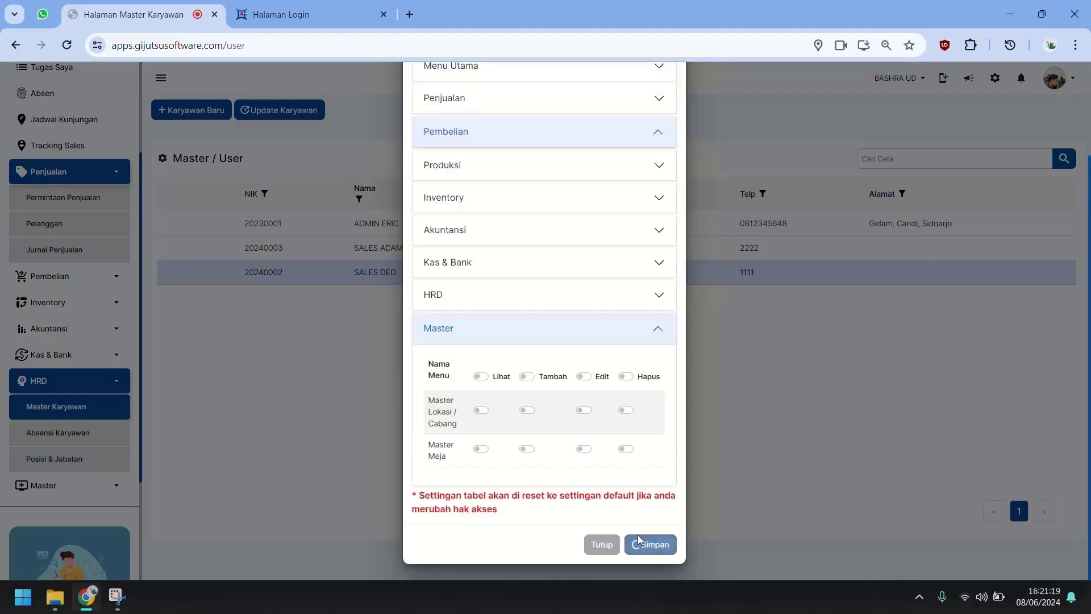
Step: Try logging in with the first sales account and read the access-denied message
key("ctrl+Tab")
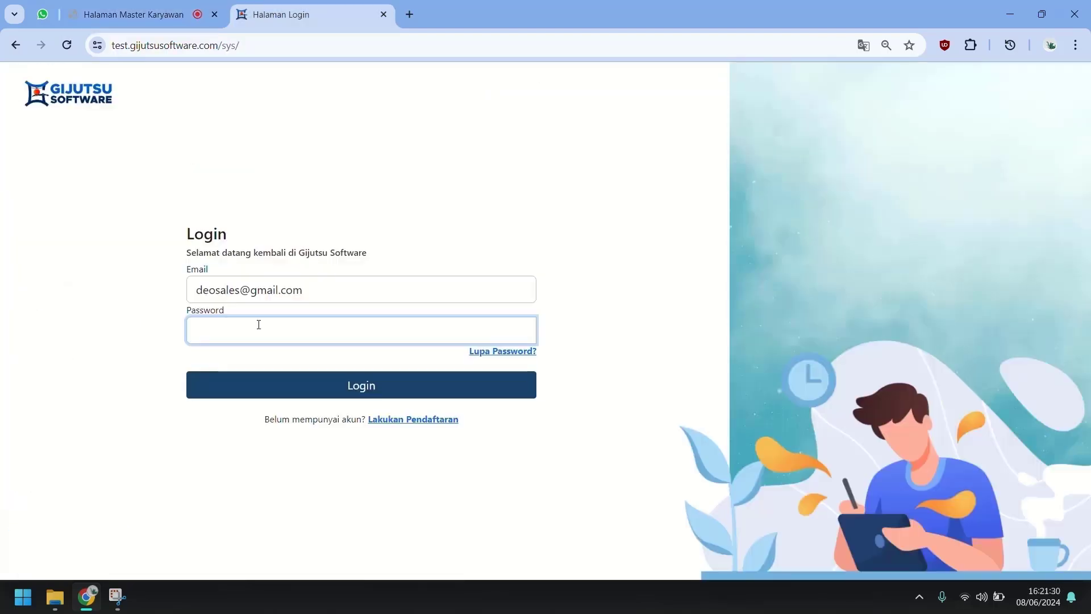
type("•••••••")
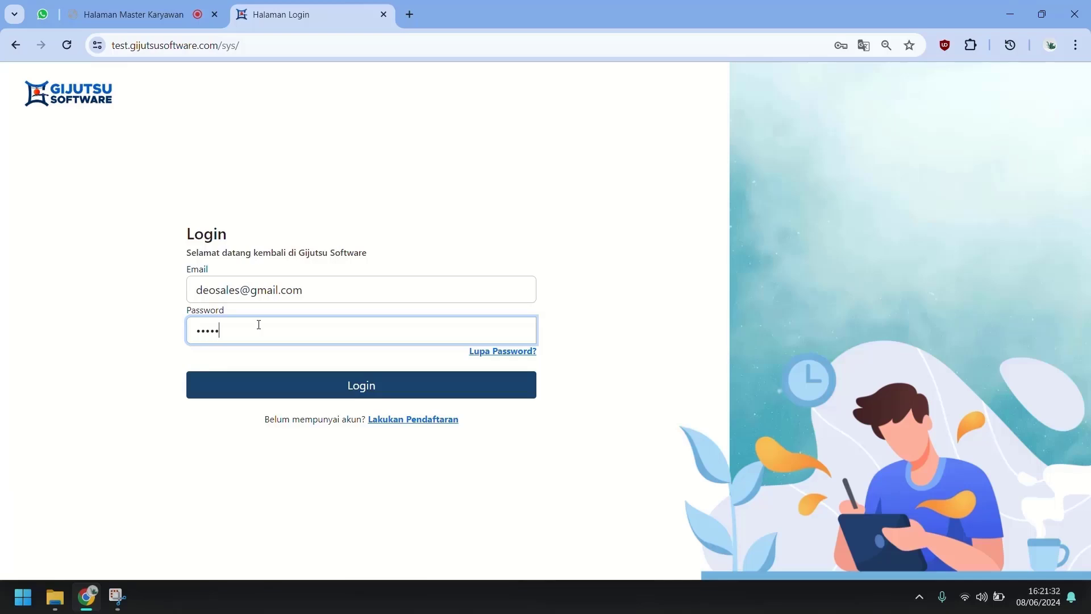
key("Return")
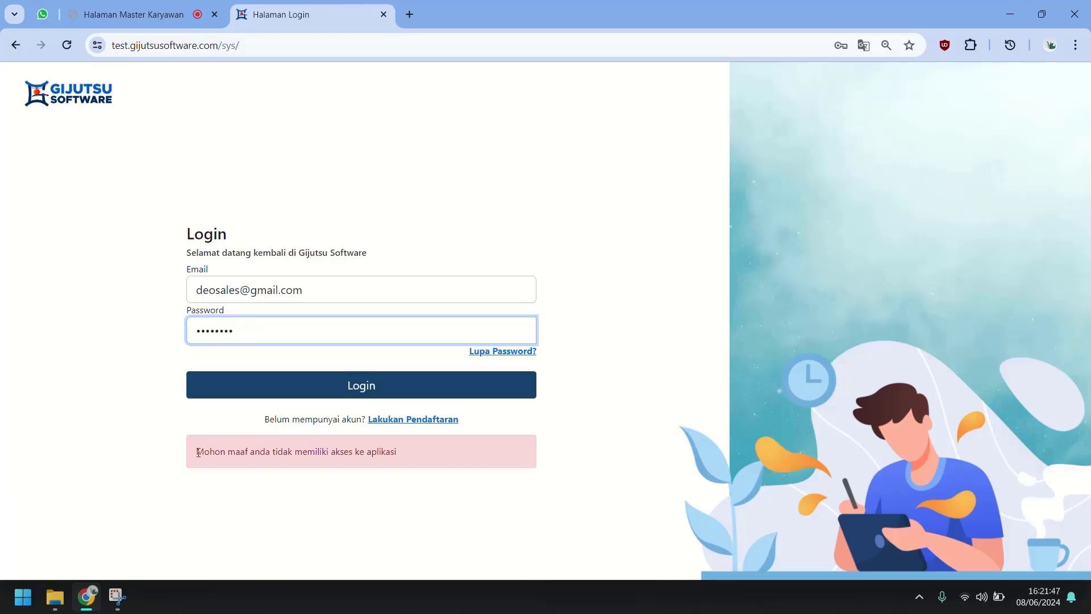
left_click_drag(193, 452, 400, 455)
left_click(400, 455)
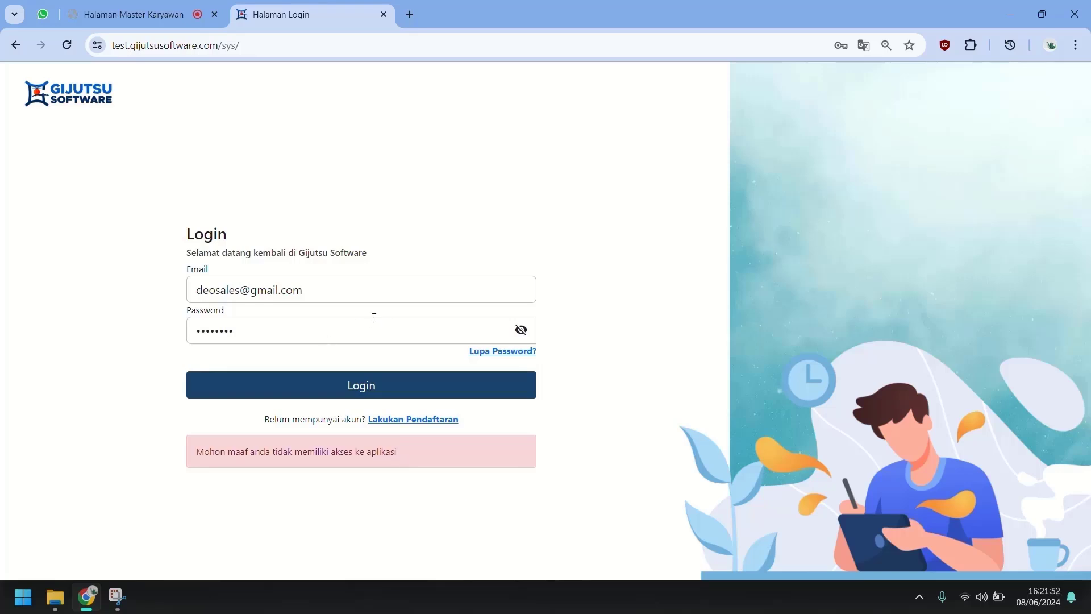
Step: Log in using the other sales employee's email copied from Master Karyawan
left_click(134, 14)
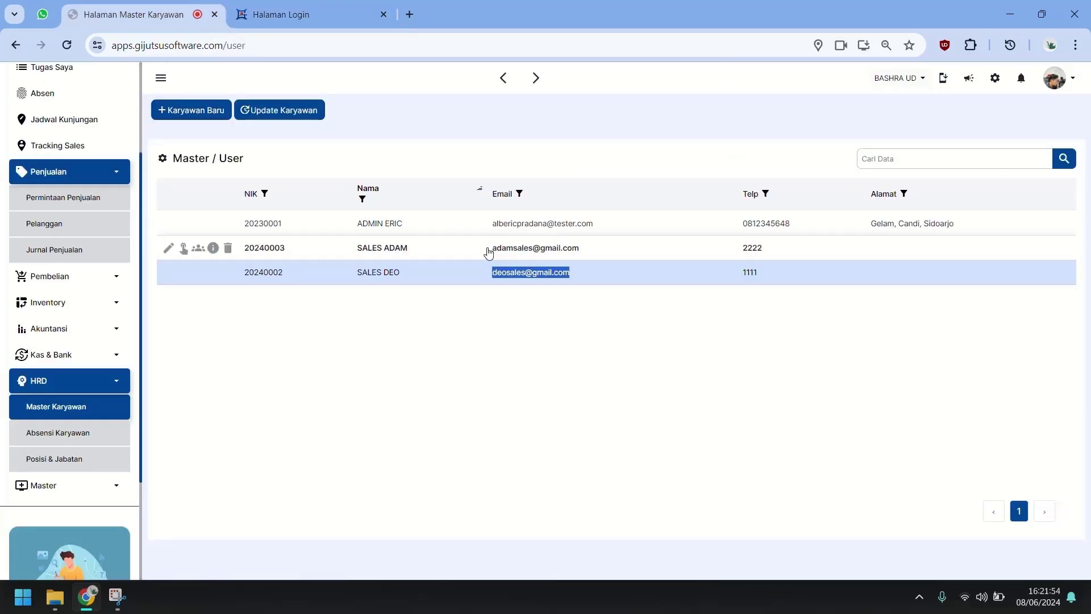
left_click_drag(491, 248, 582, 258)
key("ctrl+c")
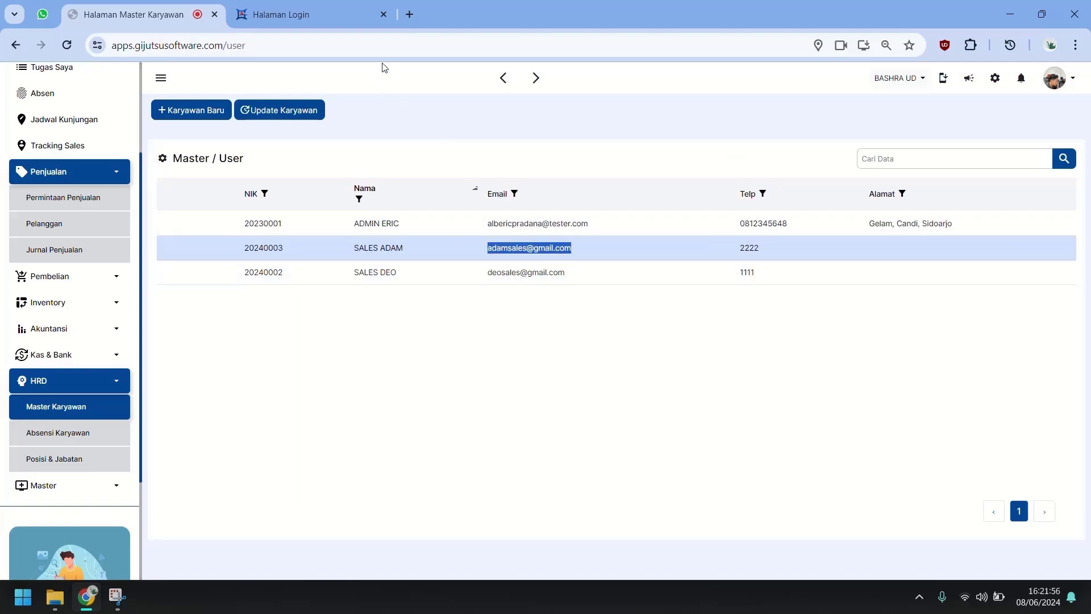
left_click(328, 12)
left_click_drag(304, 289, 143, 275)
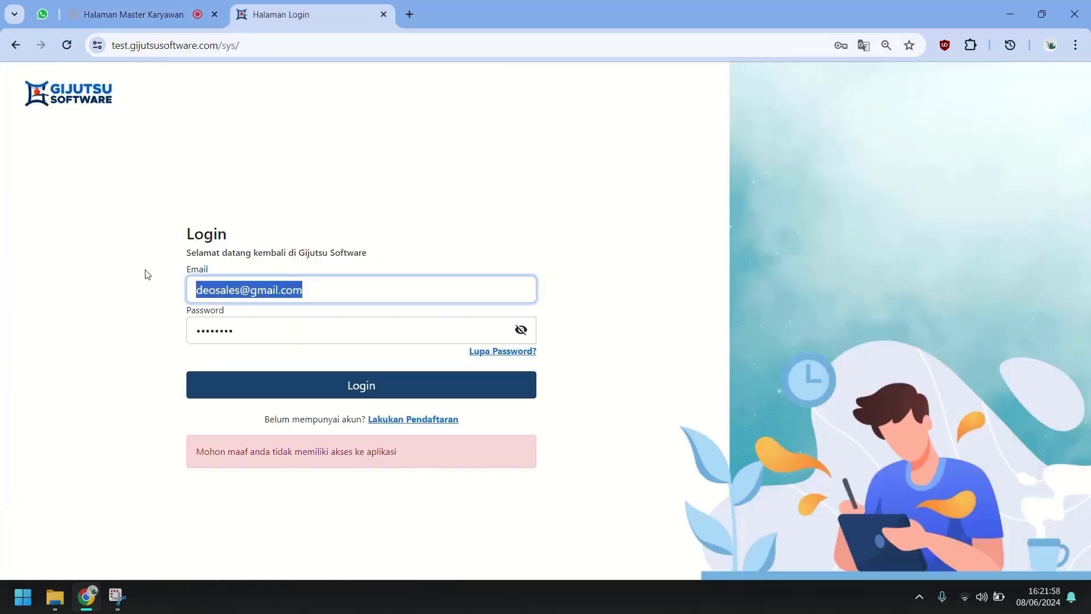
key("ctrl+v")
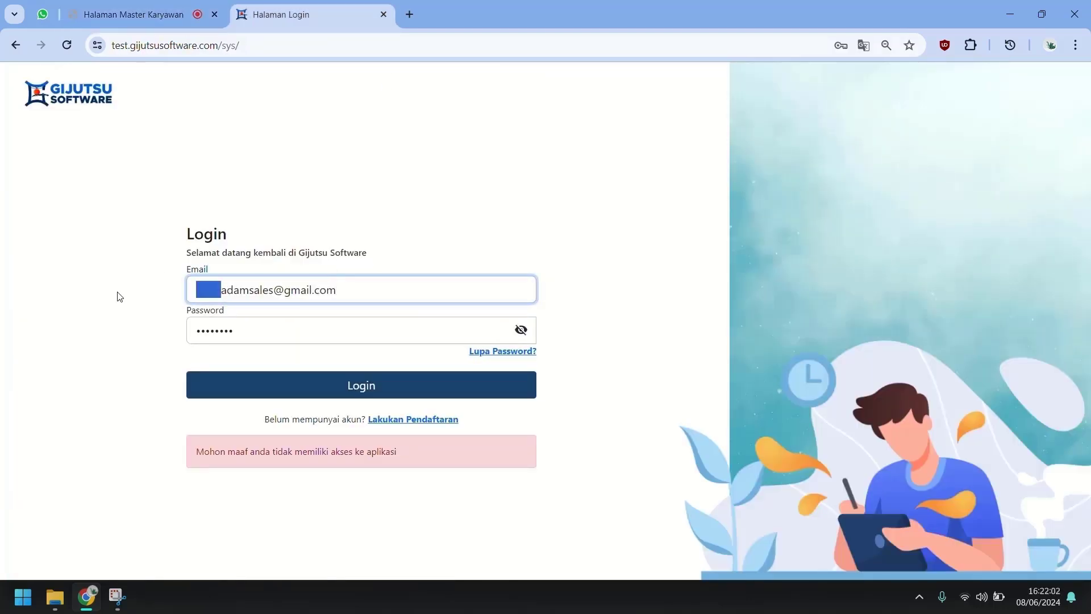
key("BackSpace")
key("Tab")
key("Return")
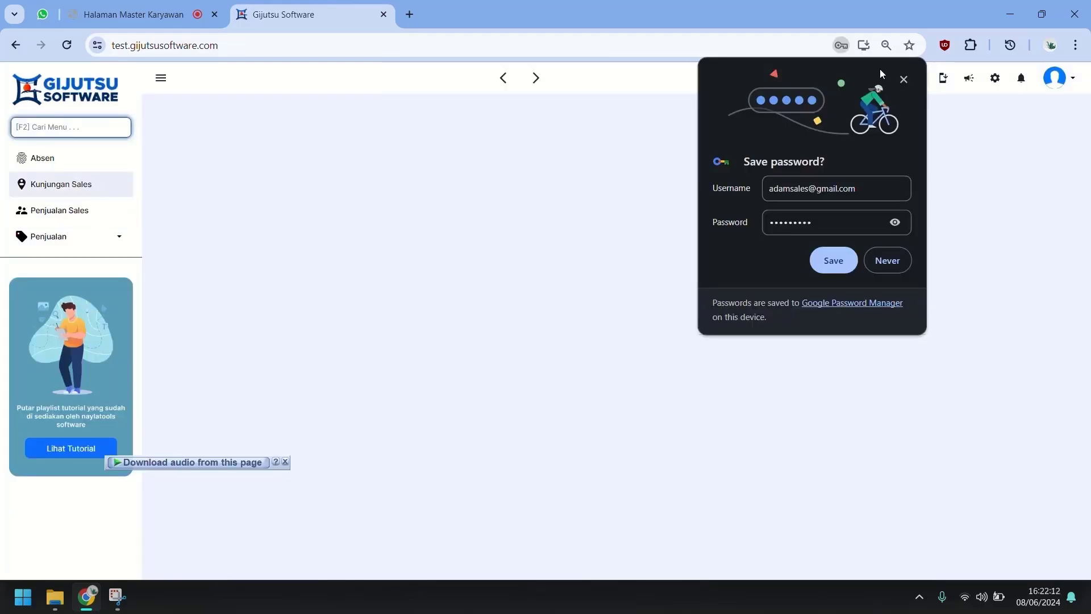
Step: Browse Absen, Penjualan Sales and Pelanggan Sales, switching the customer table to show receivables
left_click(903, 79)
left_click(95, 170)
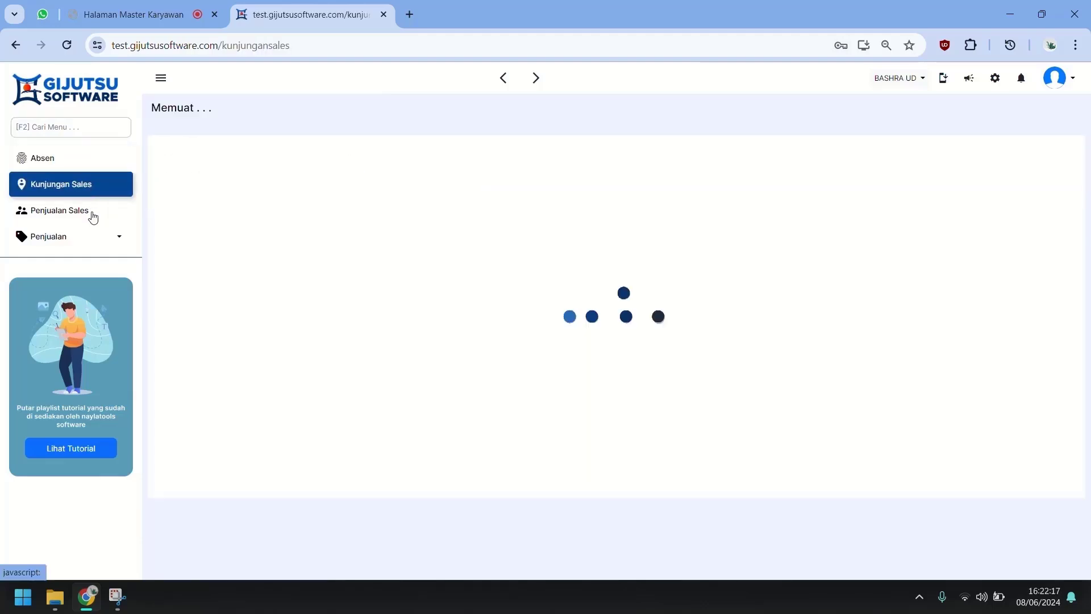
left_click(93, 213)
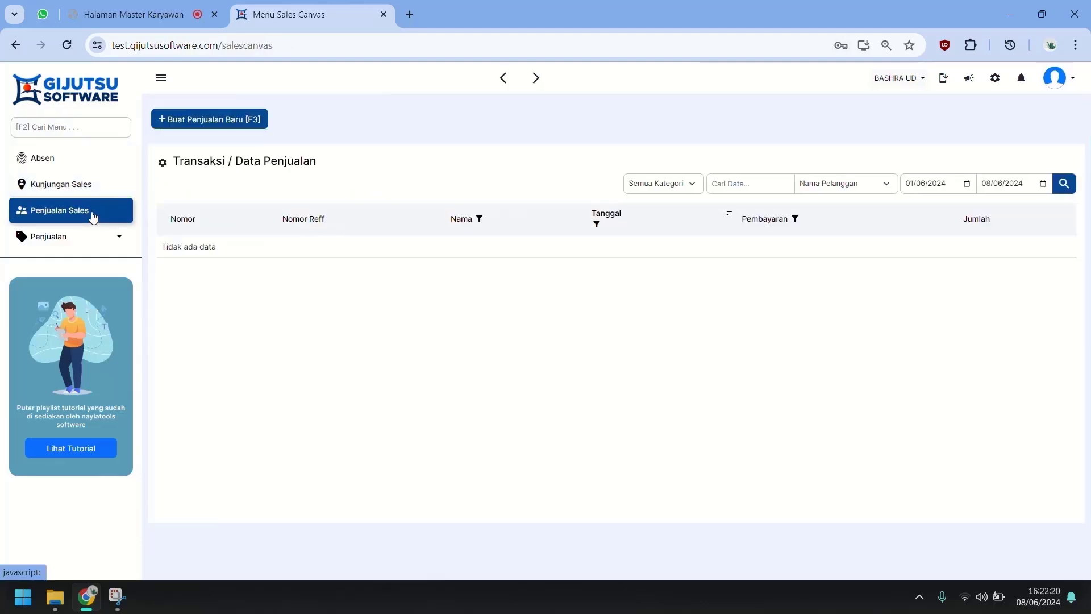
left_click(71, 237)
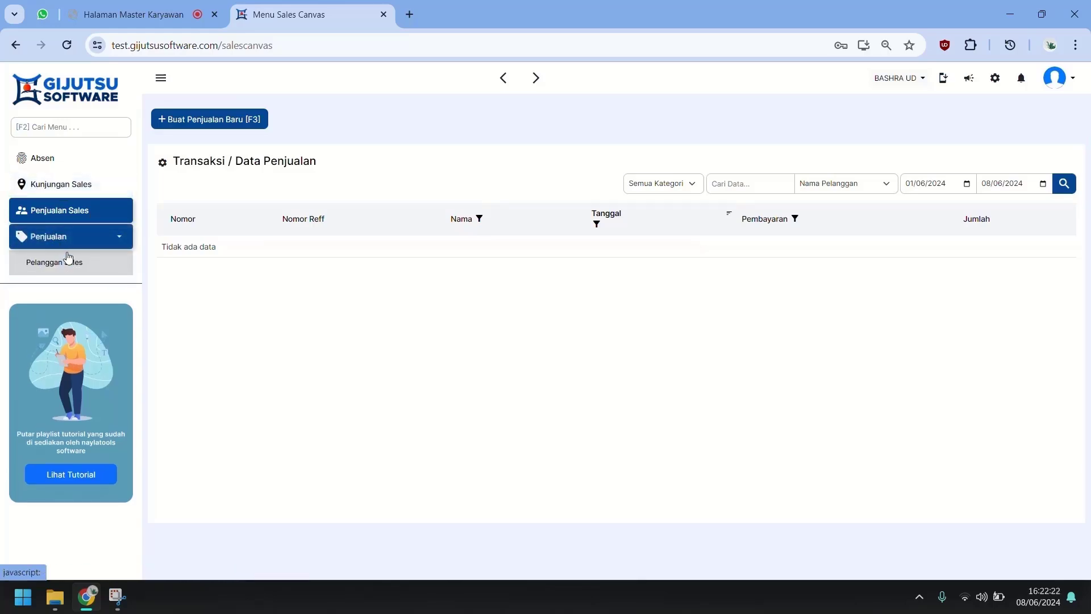
left_click(69, 258)
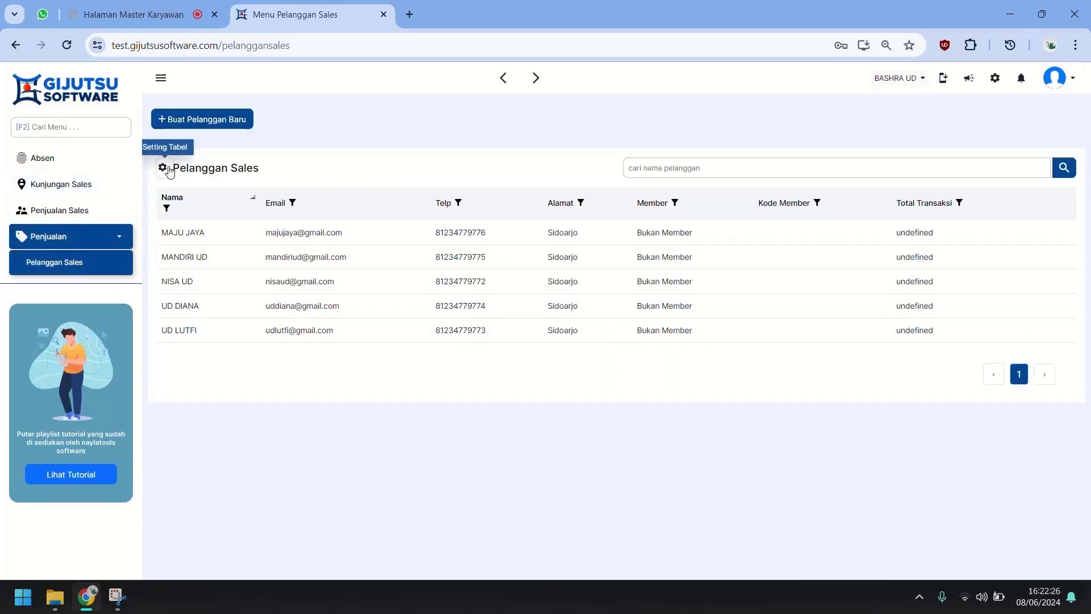
left_click(163, 167)
left_click(659, 290)
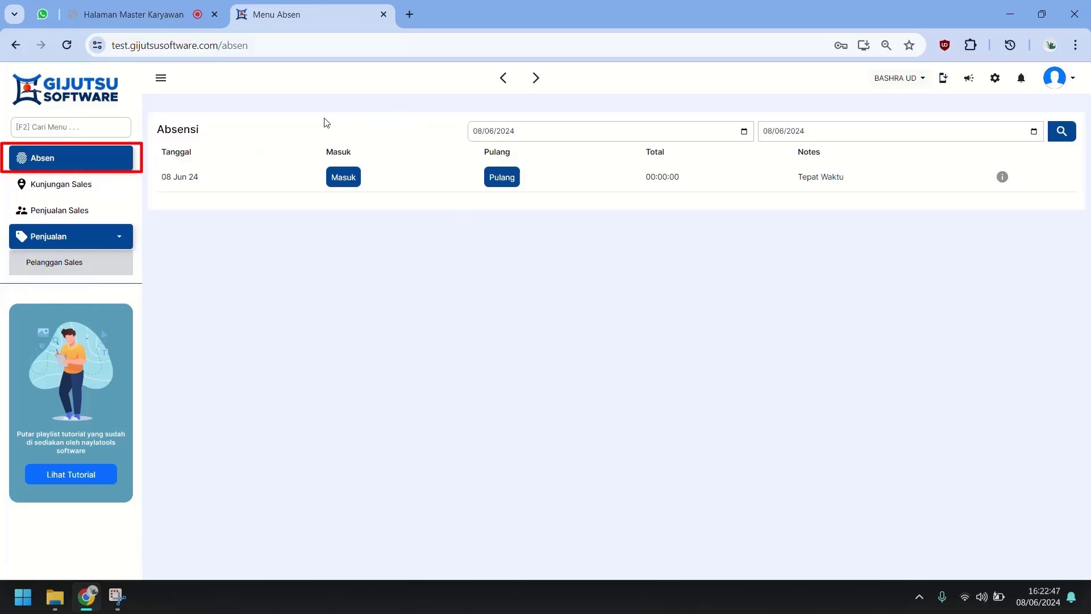
Step: Start a check-in with a photo, Kantor Pusat location and refreshed coordinates, then try saving
left_click(347, 177)
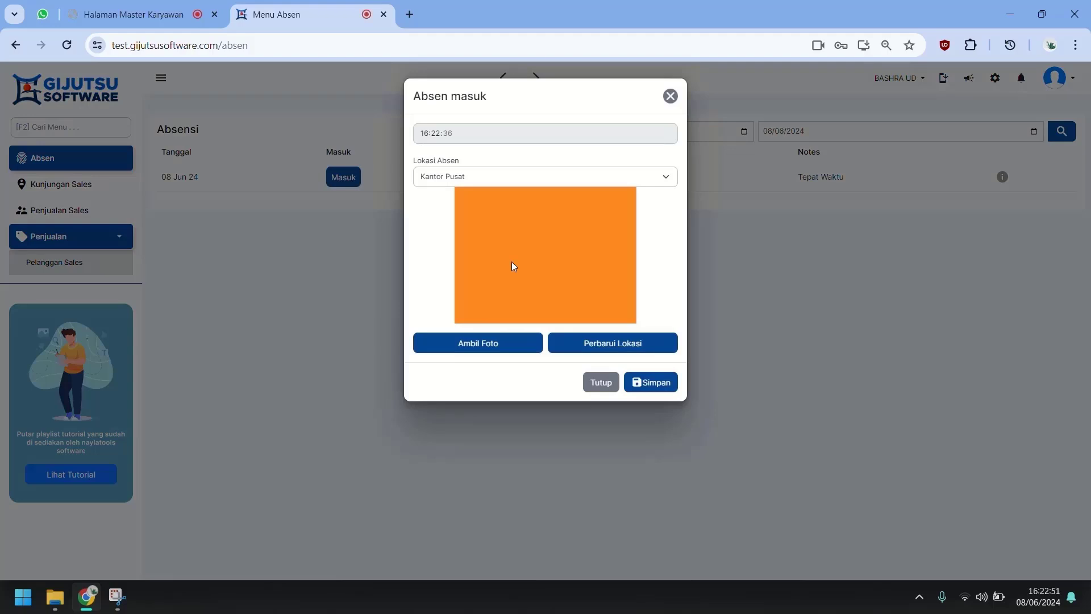
left_click(496, 346)
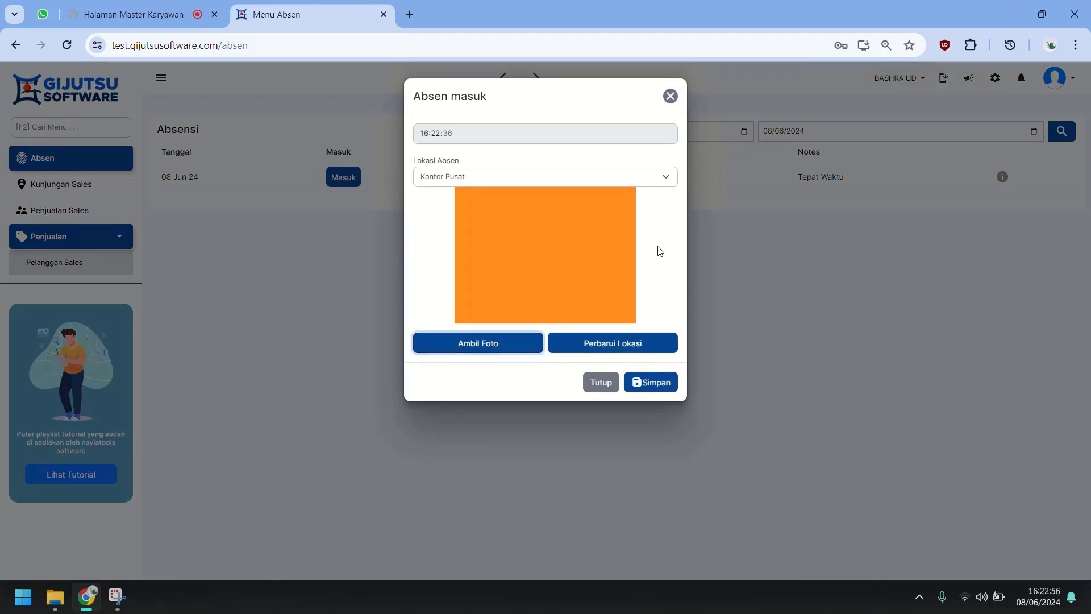
left_click(647, 176)
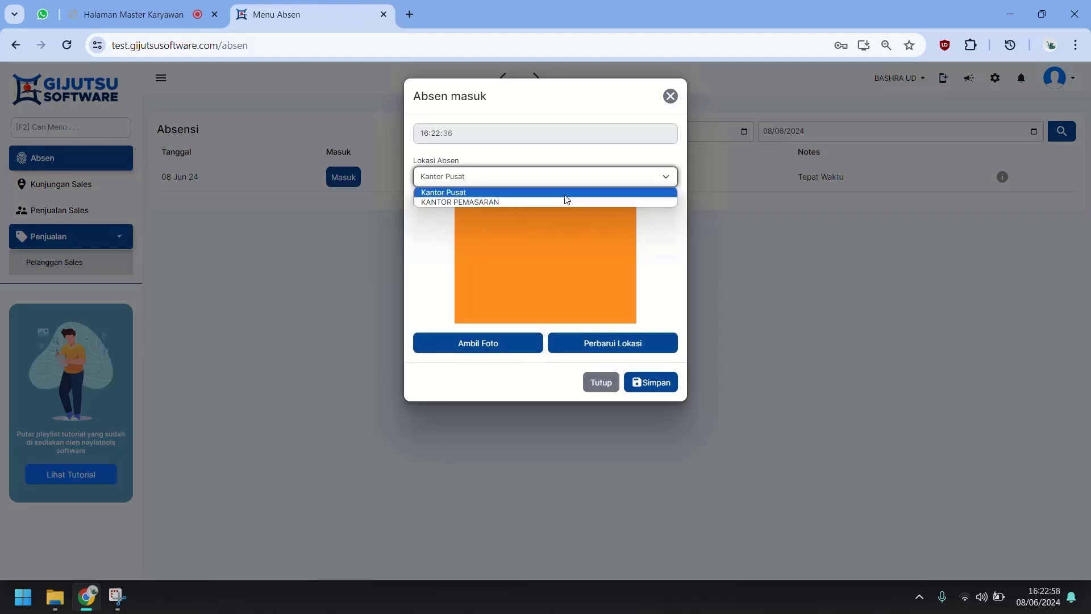
left_click(516, 191)
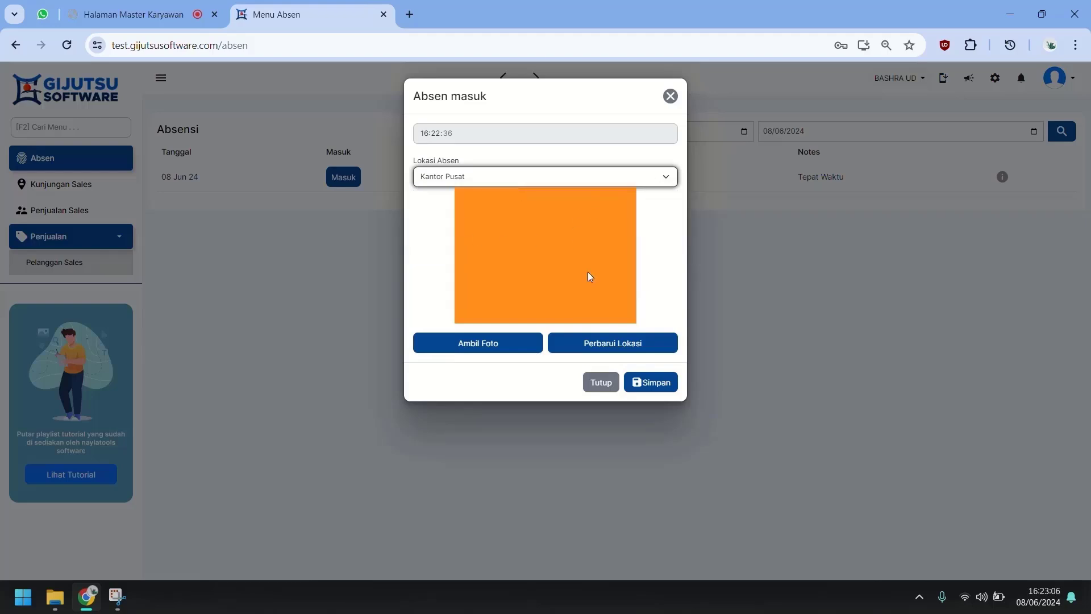
left_click(606, 345)
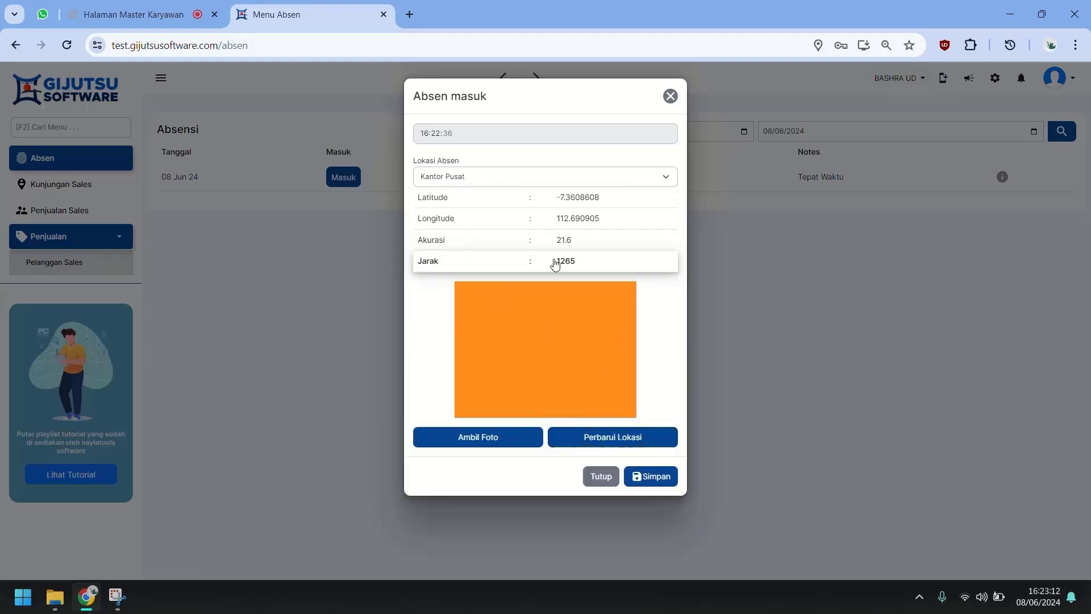
left_click_drag(554, 260, 591, 262)
left_click(647, 475)
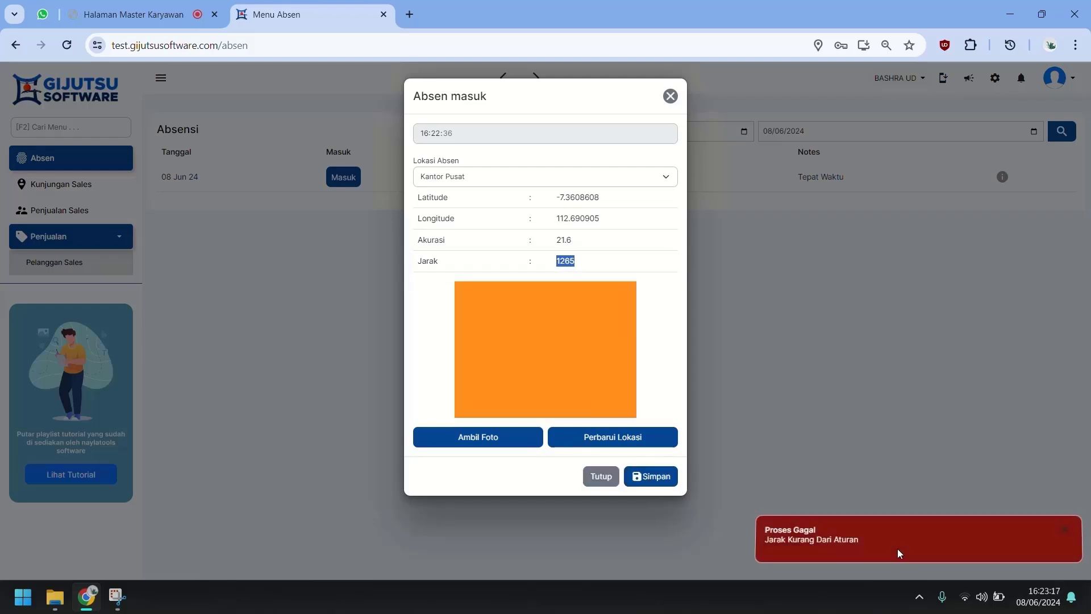
left_click(798, 539)
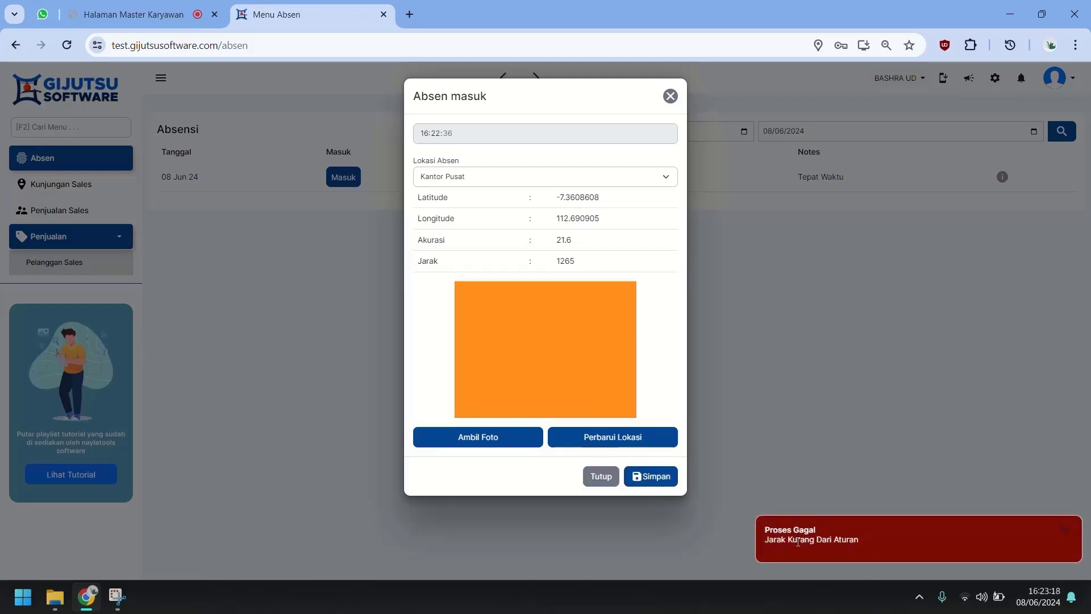
Step: Change the check-in location to KANTOR PEMASARAN and save the 16:23:26 check-in
left_click(499, 176)
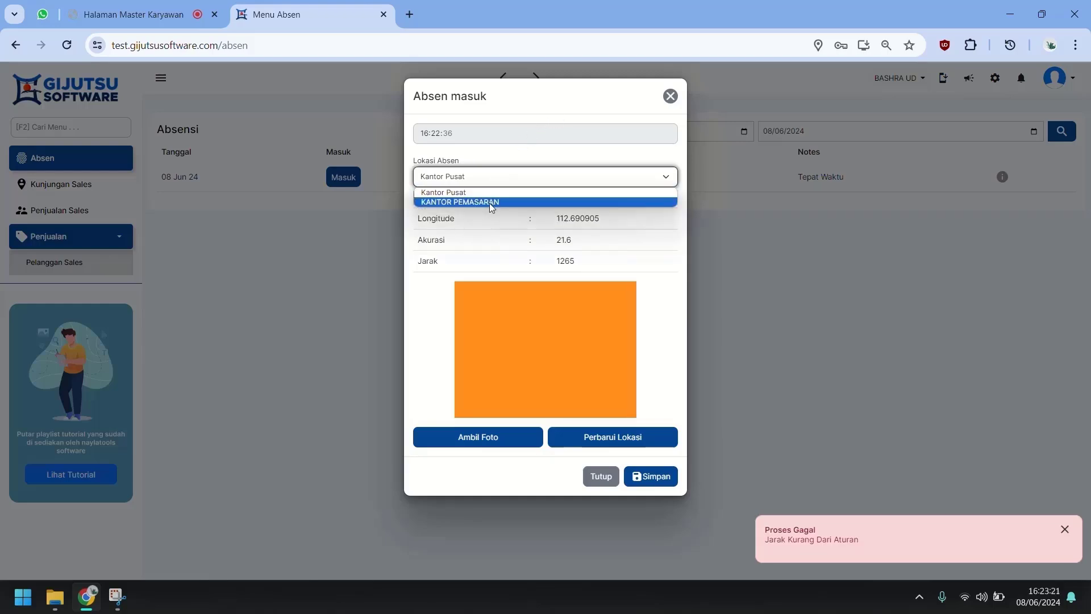
left_click(493, 202)
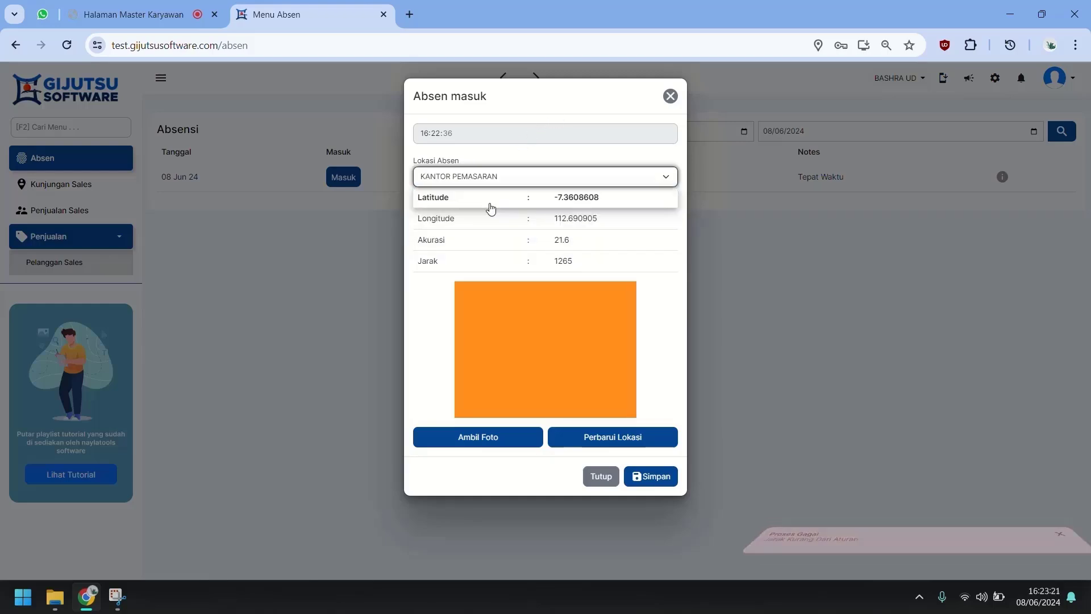
double_click(556, 261)
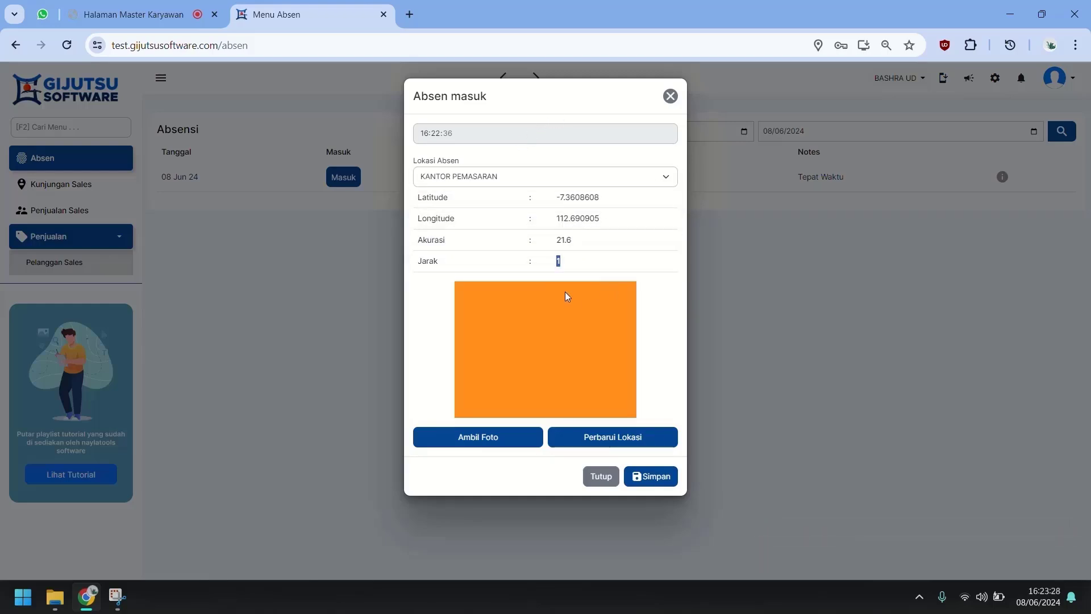
left_click(548, 483)
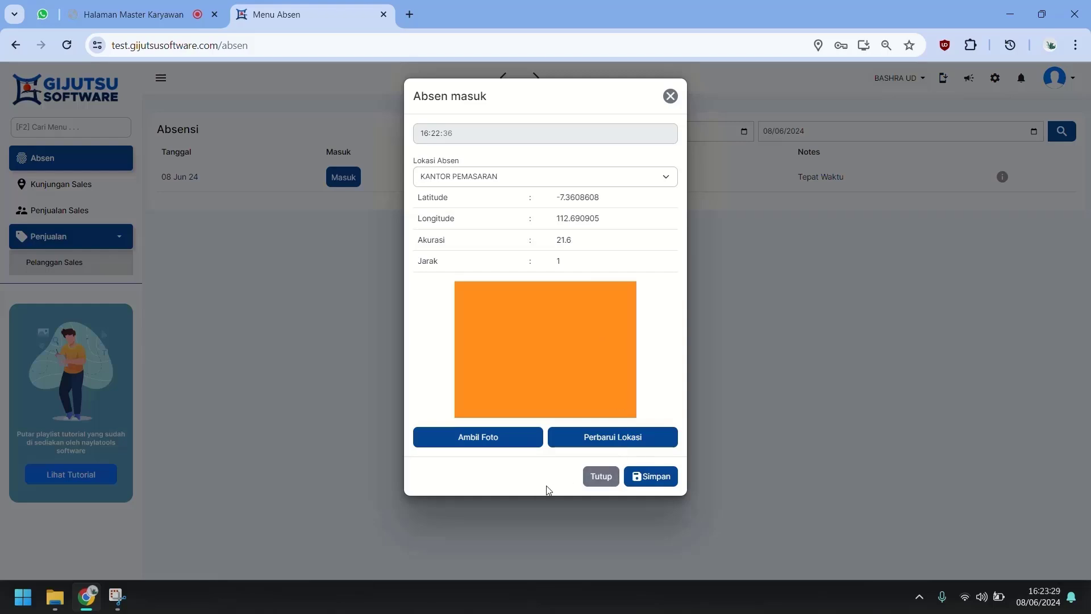
left_click(668, 481)
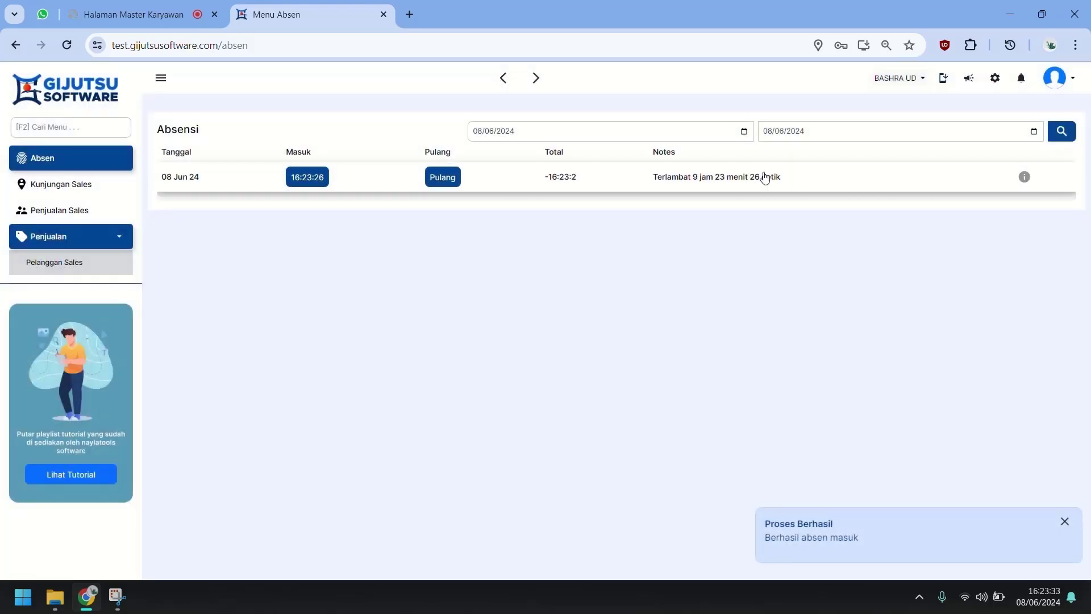
left_click(140, 4)
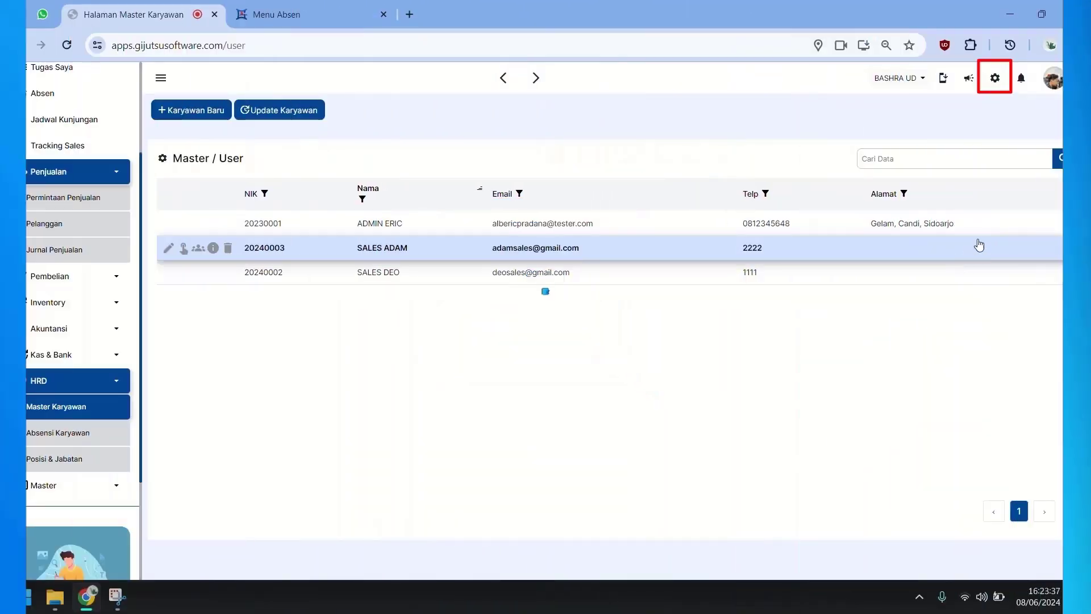
Step: Check the 1000-meter Radius Absensi in Setting General, then go to Jadwal Kunjungan
left_click(994, 78)
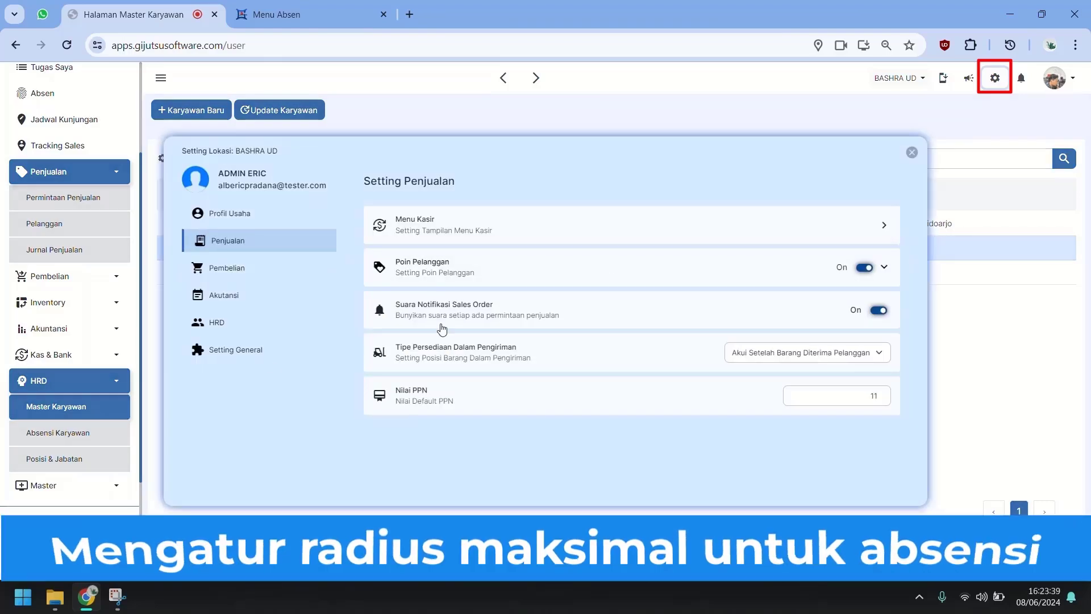
left_click(228, 357)
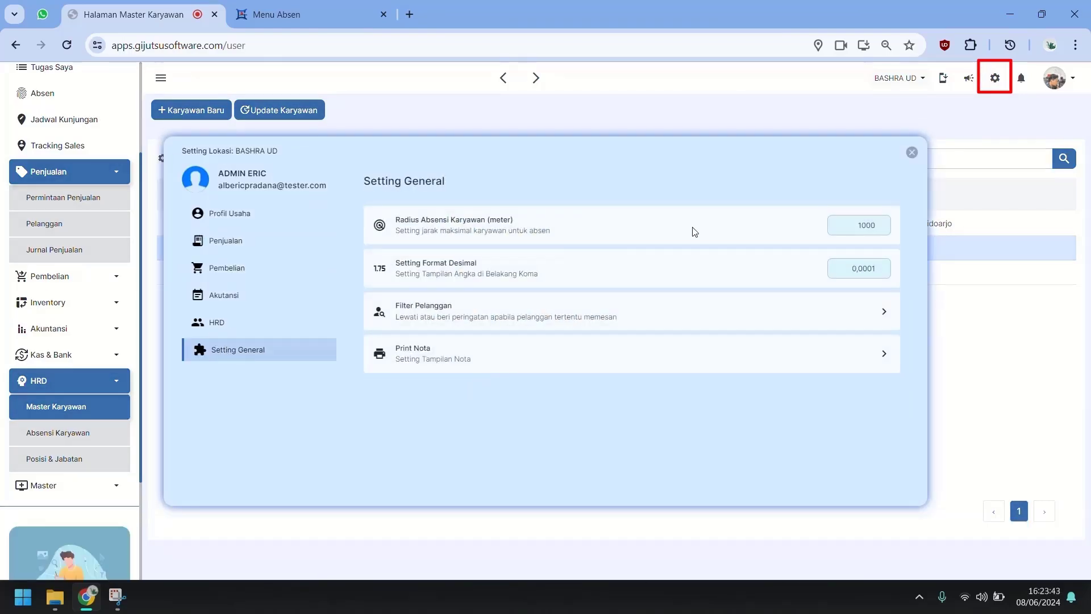
left_click(831, 224)
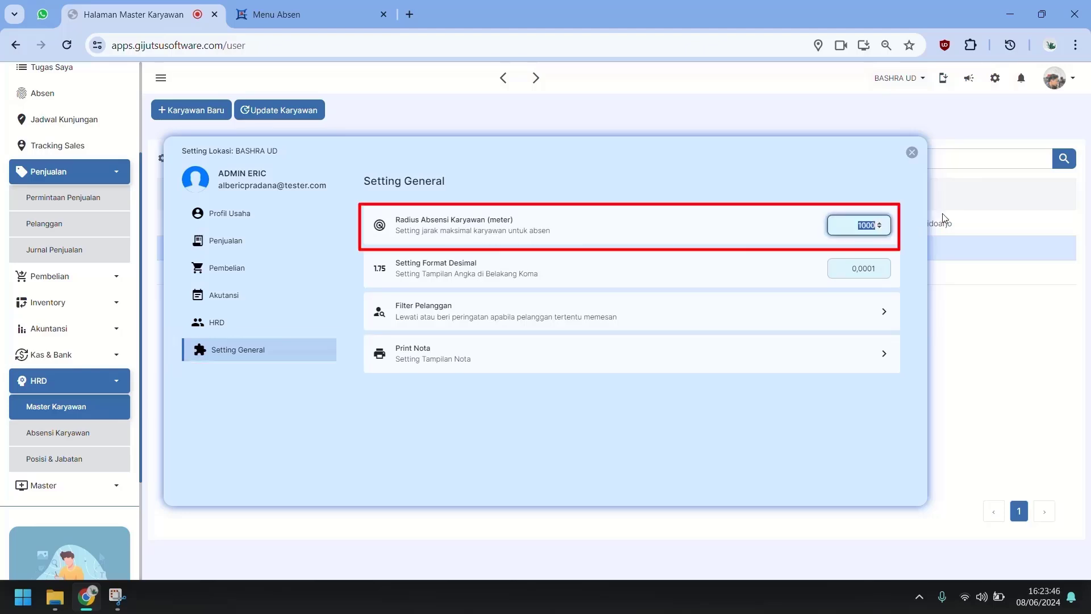
left_click(942, 215)
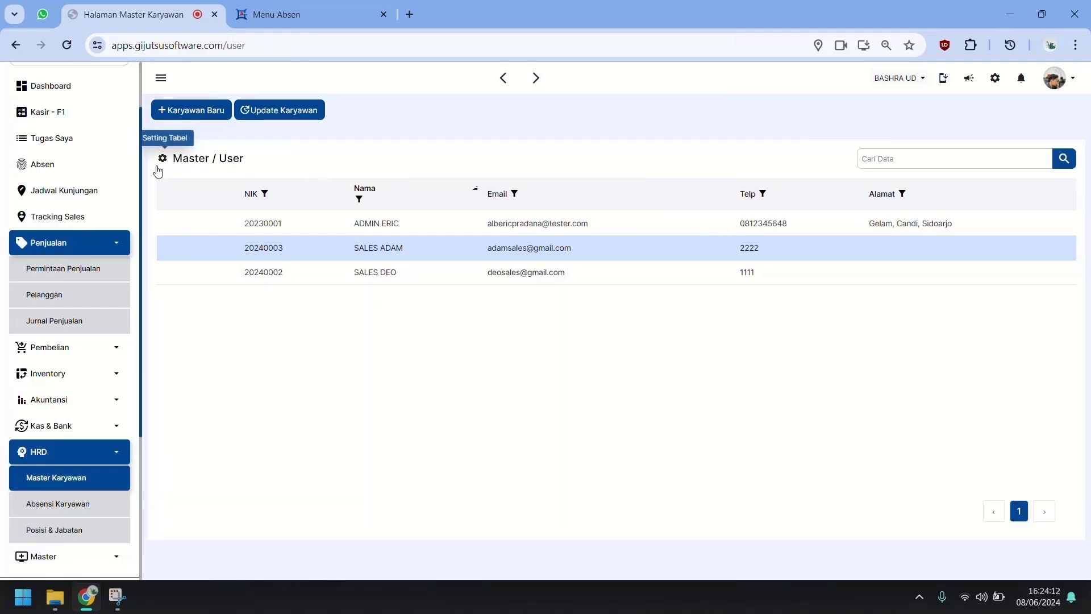
left_click(105, 191)
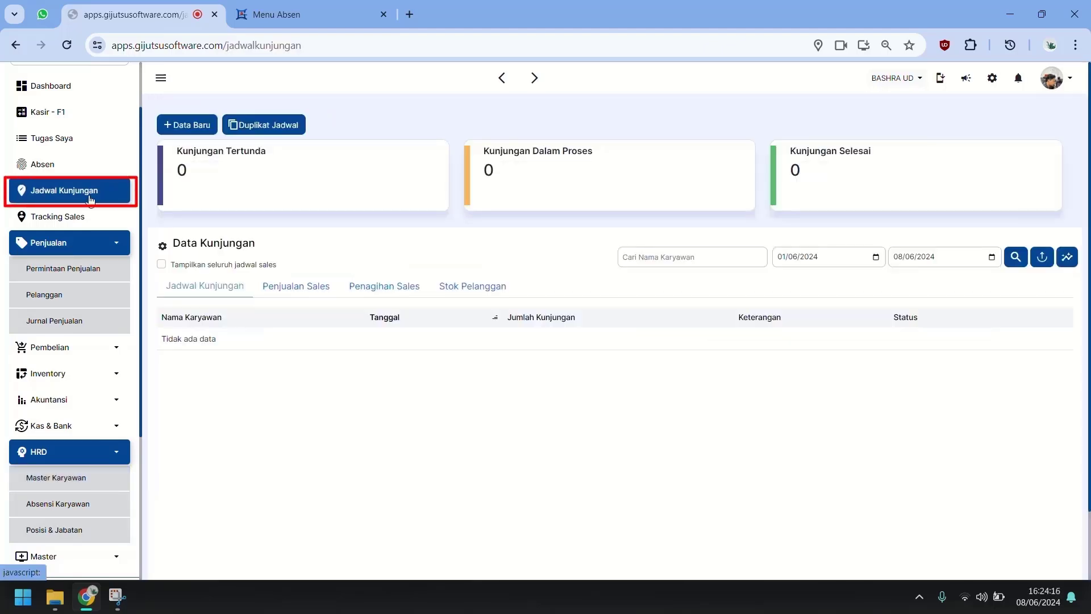
Step: Start a new visit schedule and assign it to SALES ADAM
left_click(76, 243)
left_click(74, 373)
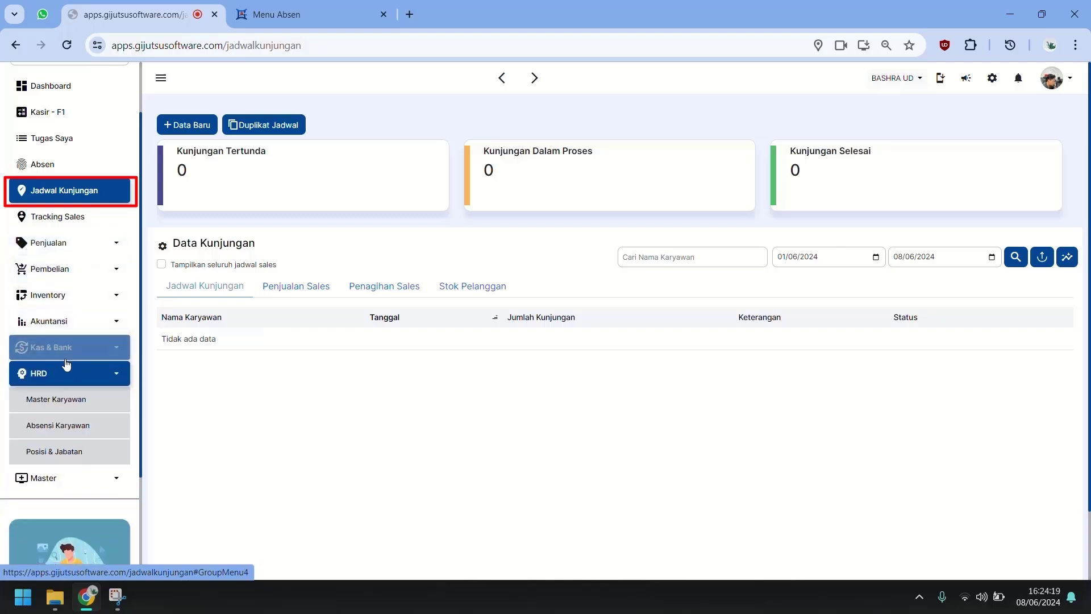
left_click(187, 124)
left_click(398, 271)
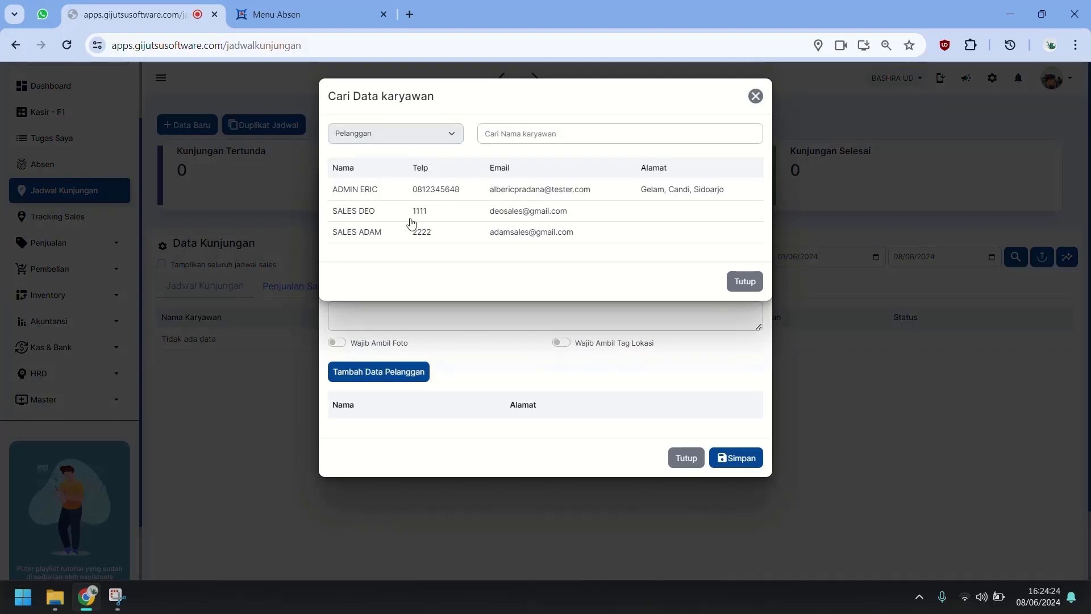
left_click(397, 231)
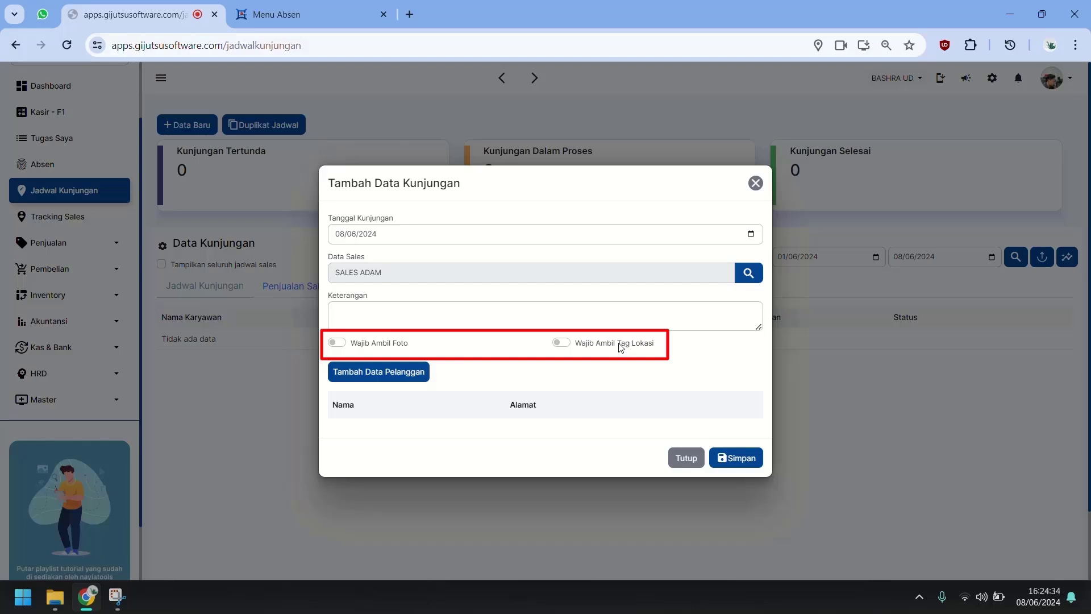
Step: Require both a photo and a location tag for every visit
left_click(399, 349)
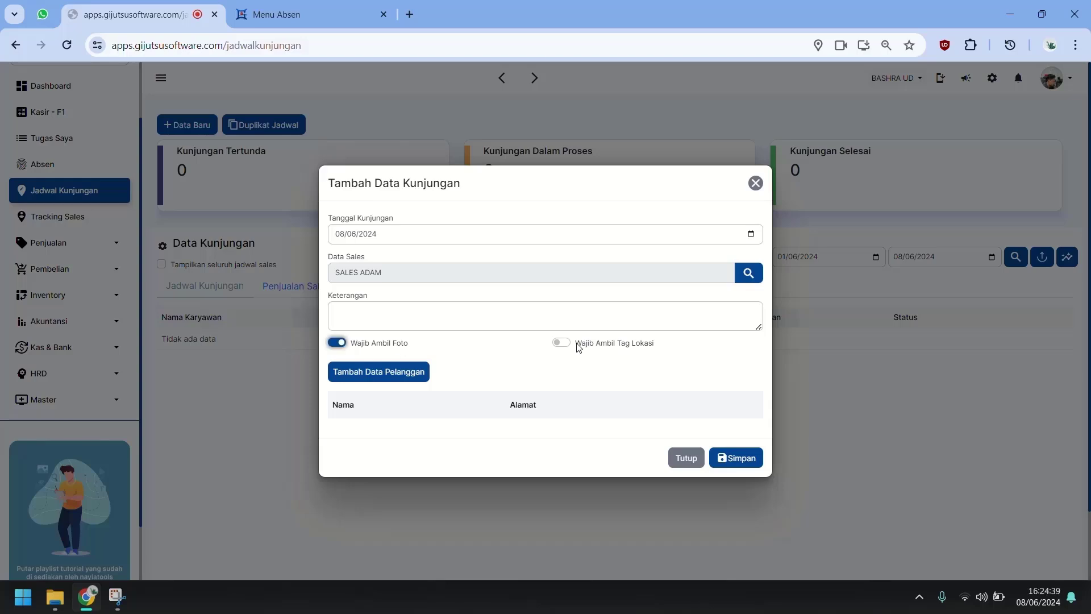
left_click(580, 347)
left_click(611, 344)
left_click(638, 343)
Step: Add NISA UD, UD LUTFI and UD DIANA as visit customers and save the schedule
left_click(473, 316)
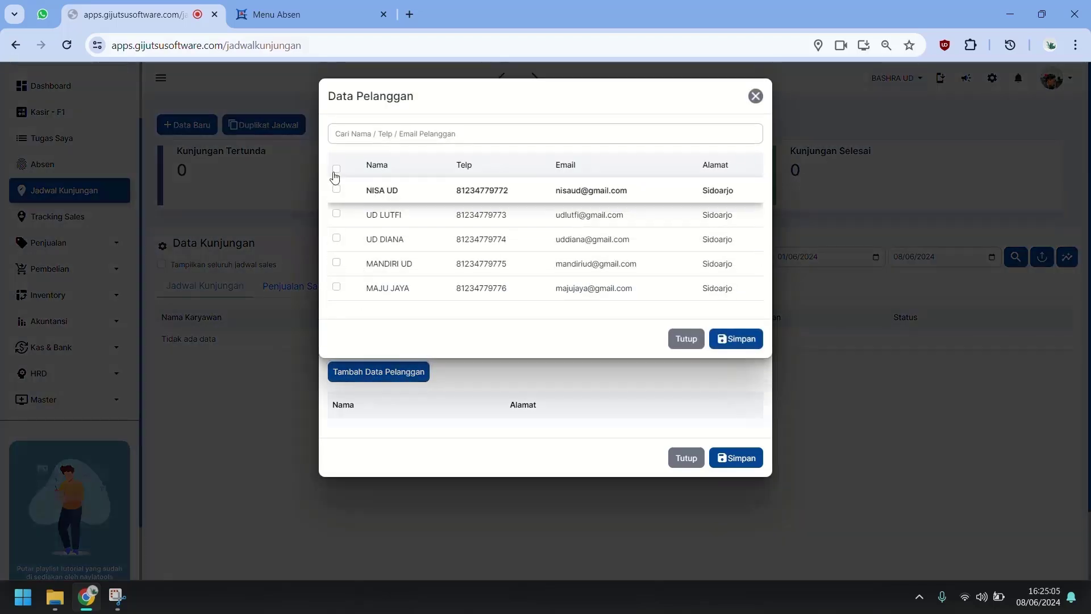
left_click(336, 169)
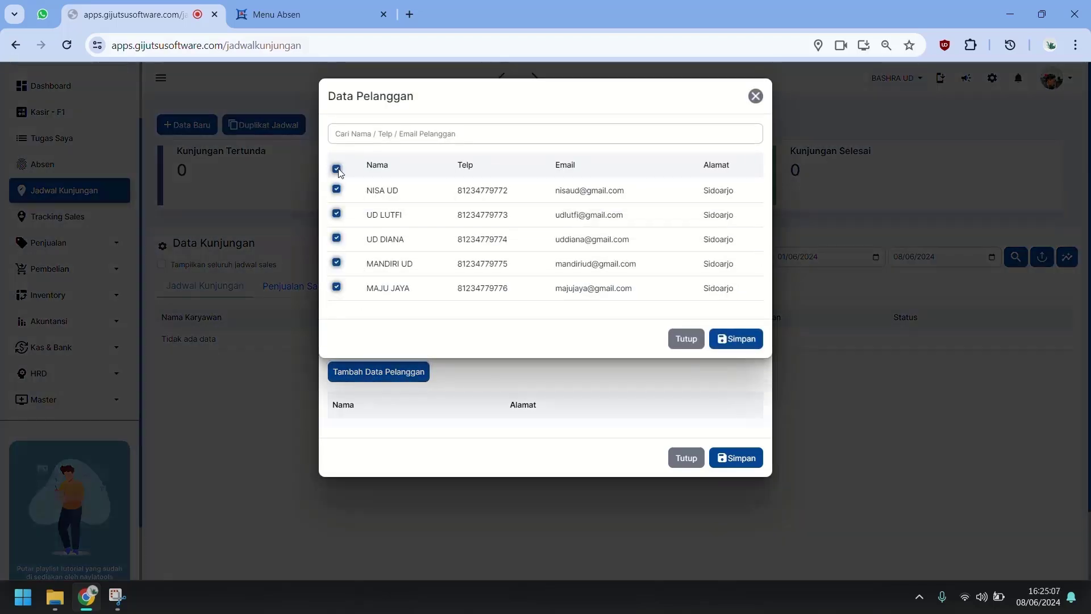
left_click(336, 262)
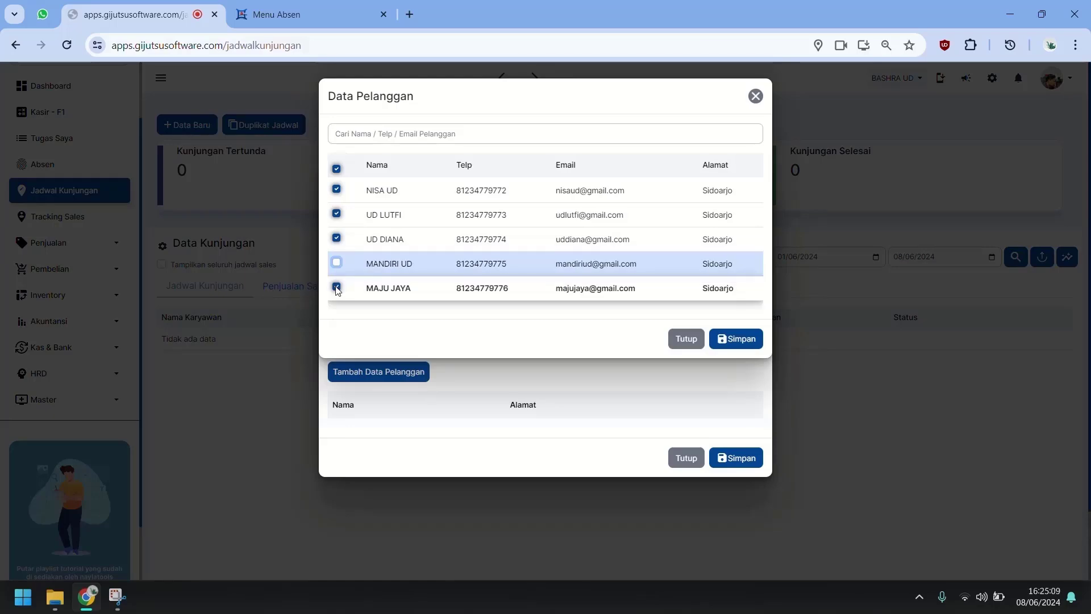
left_click(336, 287)
left_click(735, 340)
left_click(749, 502)
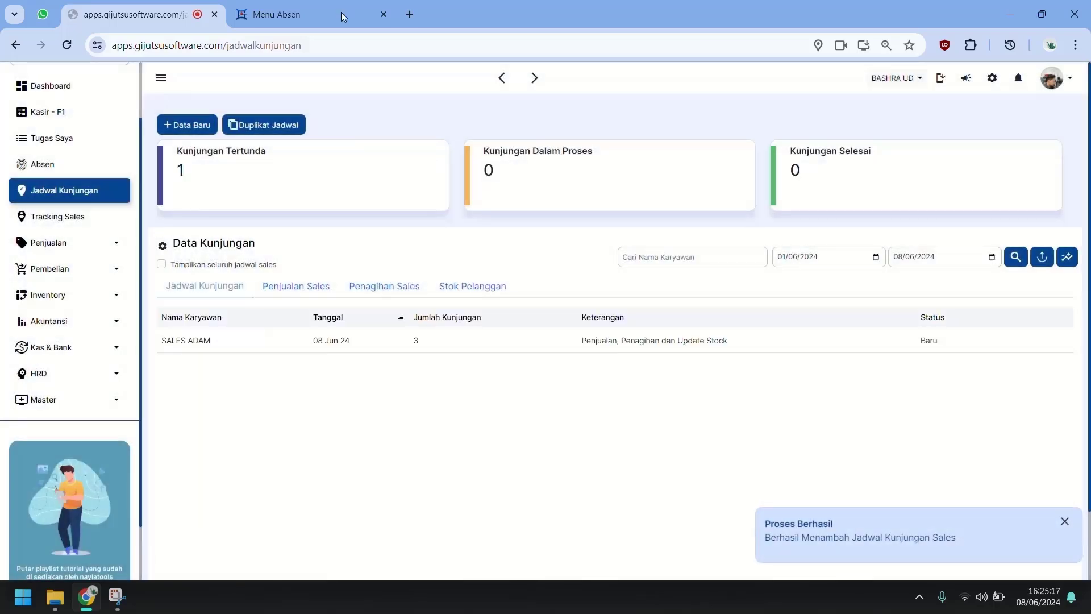
left_click(341, 14)
Step: Open NISA UD's visit in Kunjungan Sales, capture a photo with location, and save
left_click(83, 187)
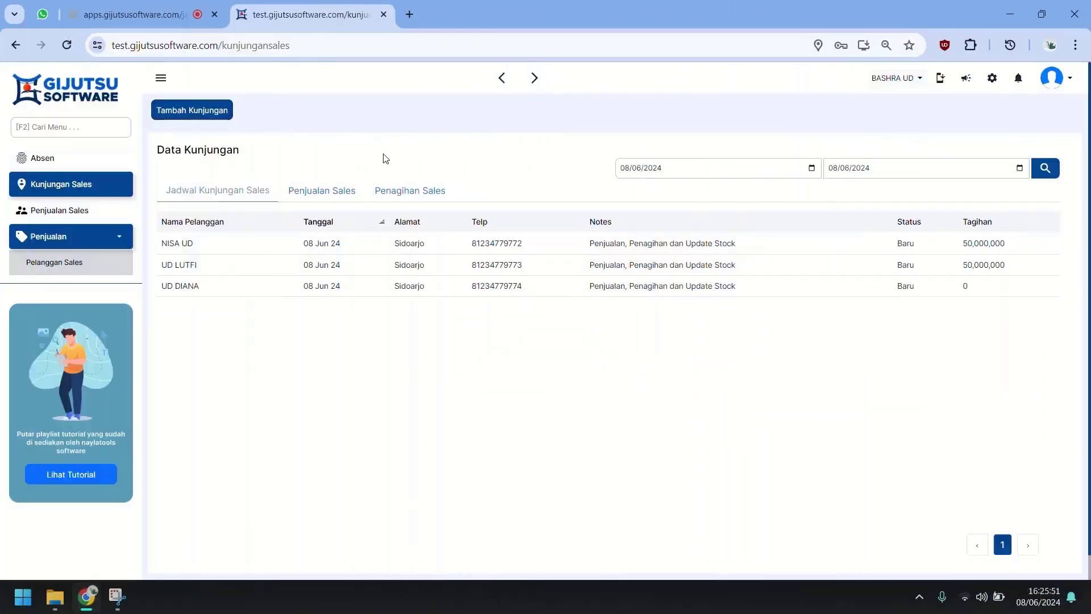
left_click(210, 250)
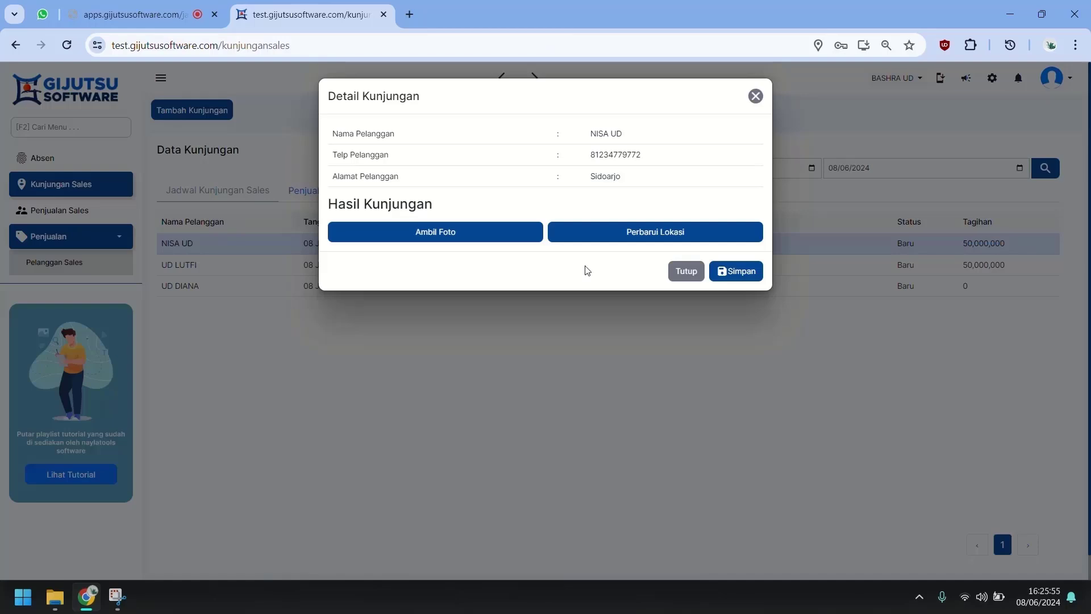
left_click(483, 239)
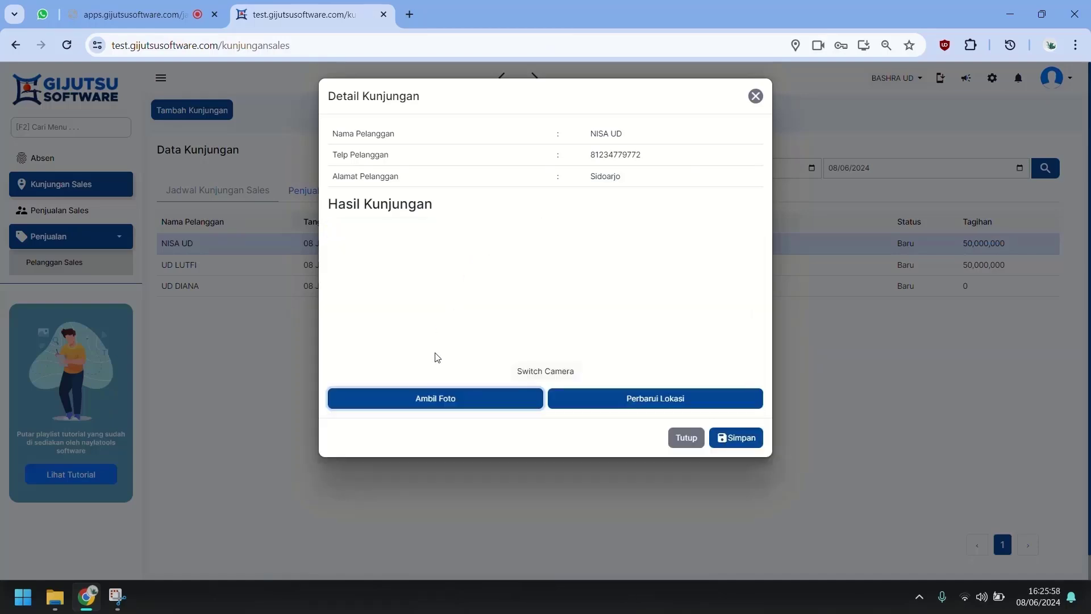
left_click(453, 404)
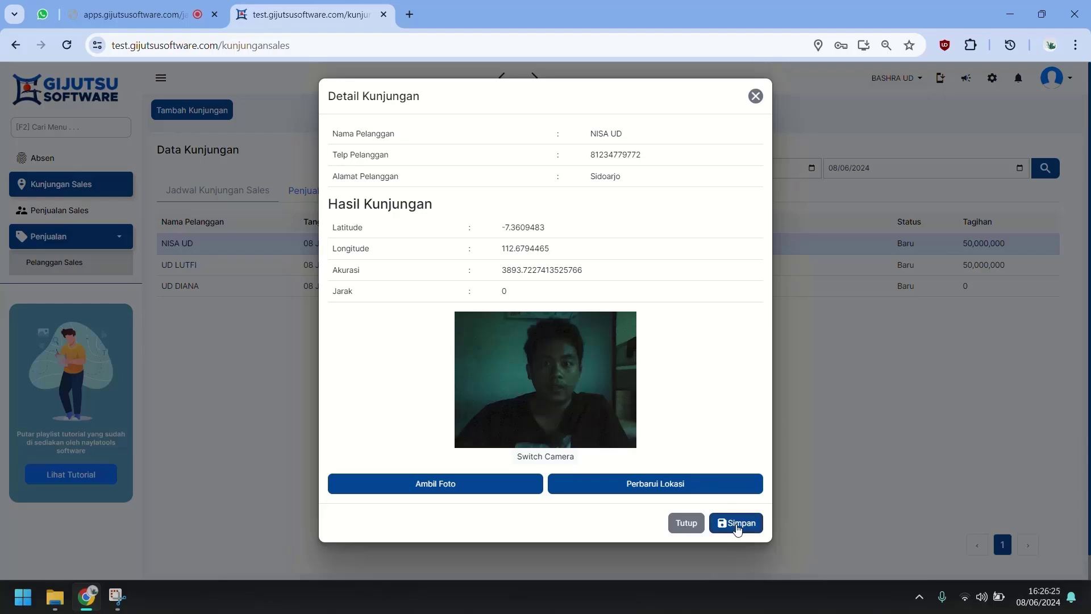
left_click(738, 526)
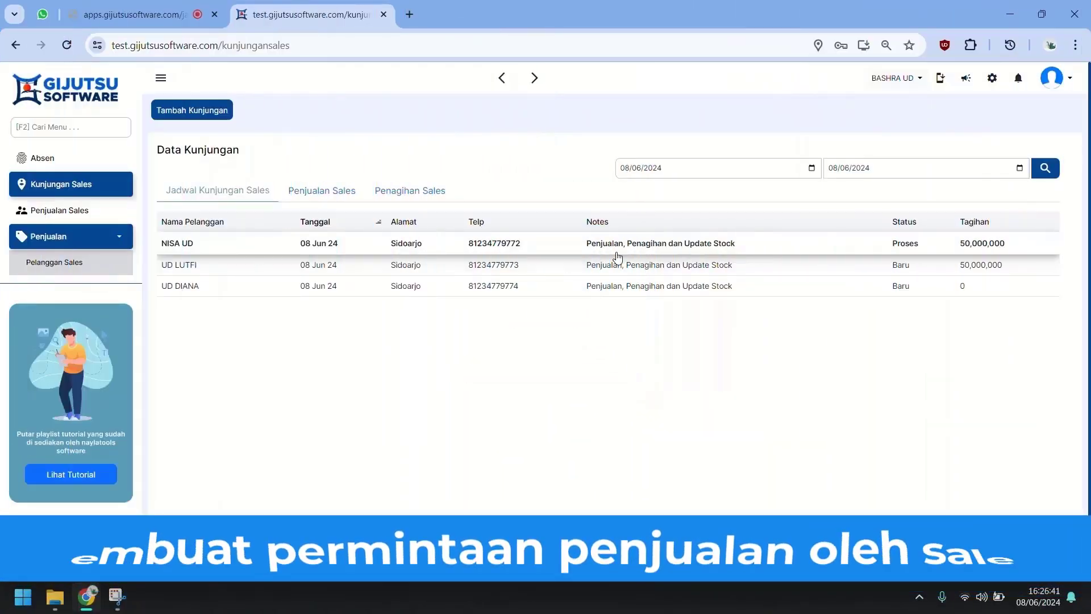
Step: Add BATA MERAH BRAND A and further items to NISA UD's sales request
left_click(618, 257)
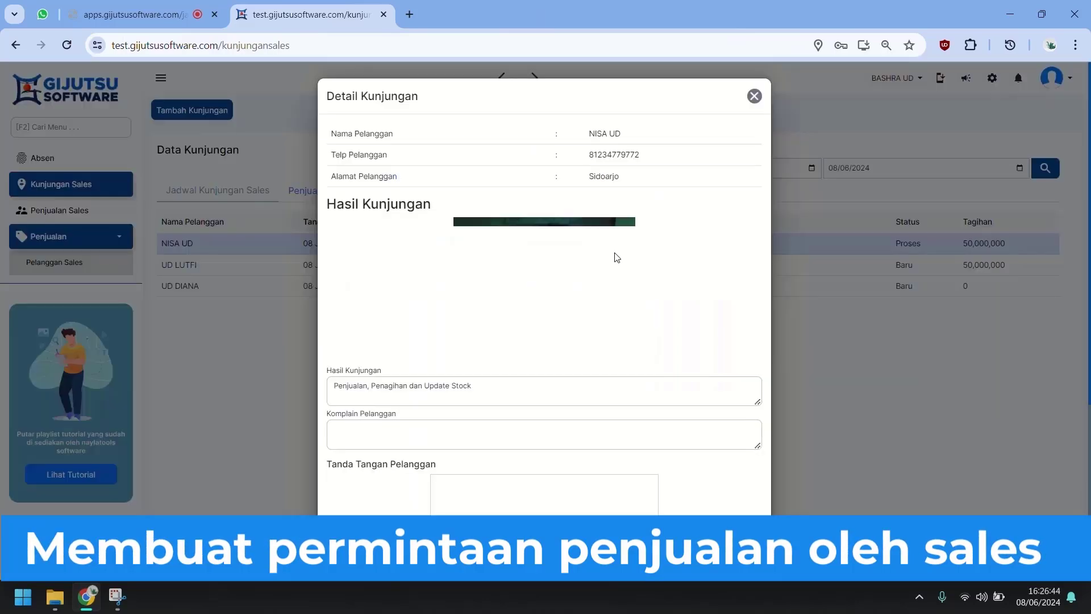
scroll(616, 256, "down", 5)
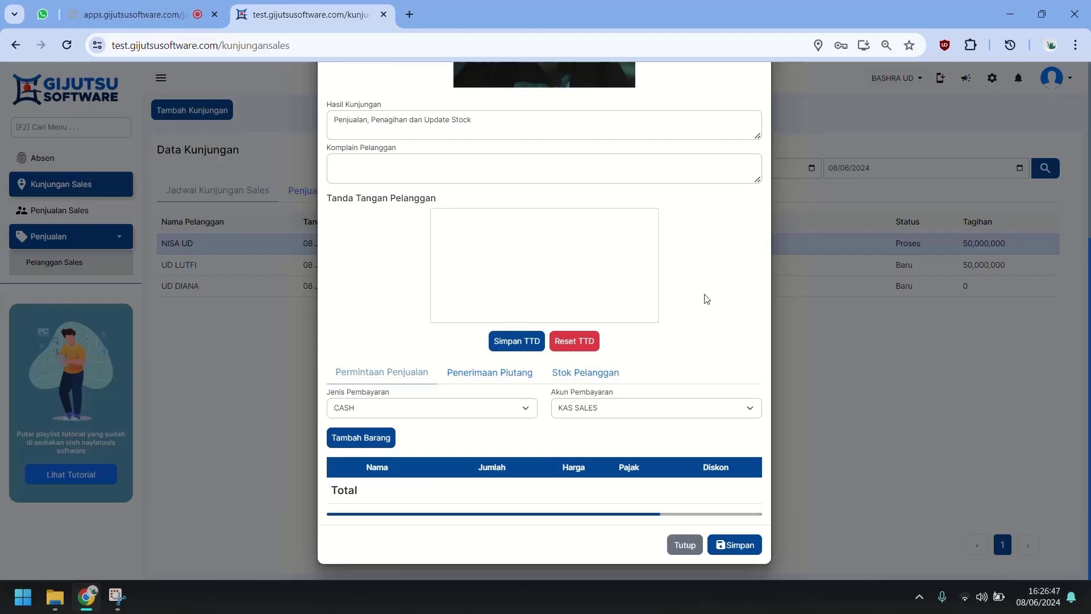
left_click(380, 439)
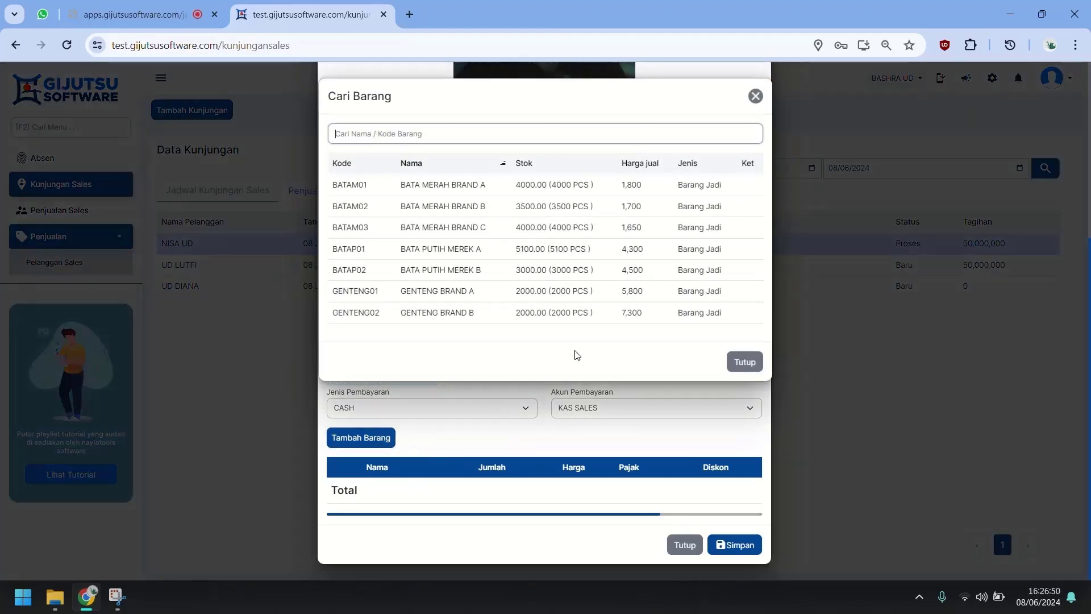
left_click(578, 187)
left_click(378, 441)
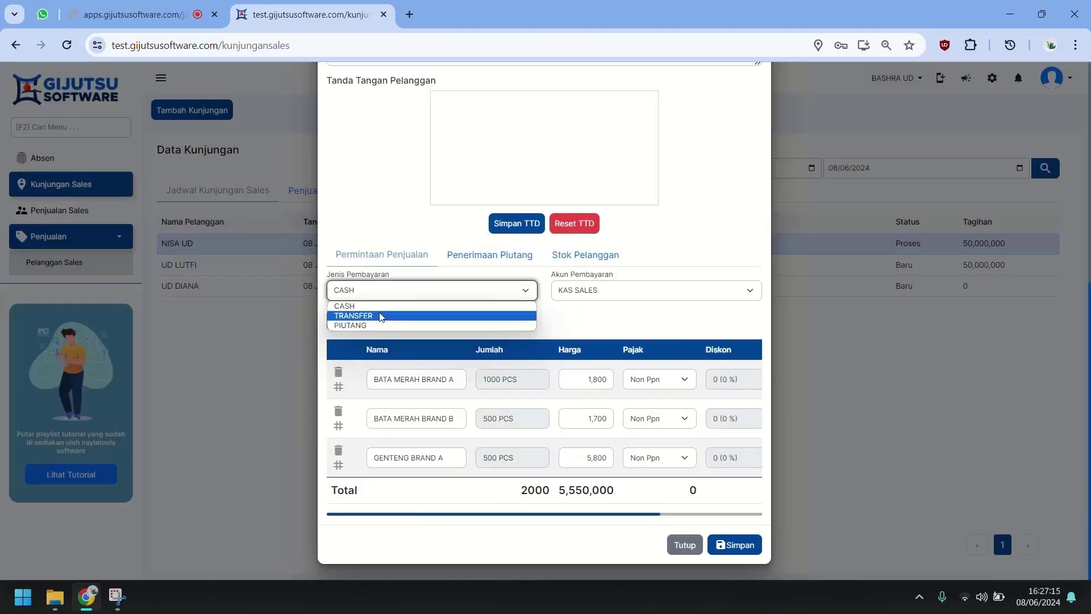
Step: Leave the request's payment type set to CASH after trying TRANSFER and PIUTANG
left_click(381, 317)
left_click(409, 292)
left_click(381, 325)
left_click(403, 297)
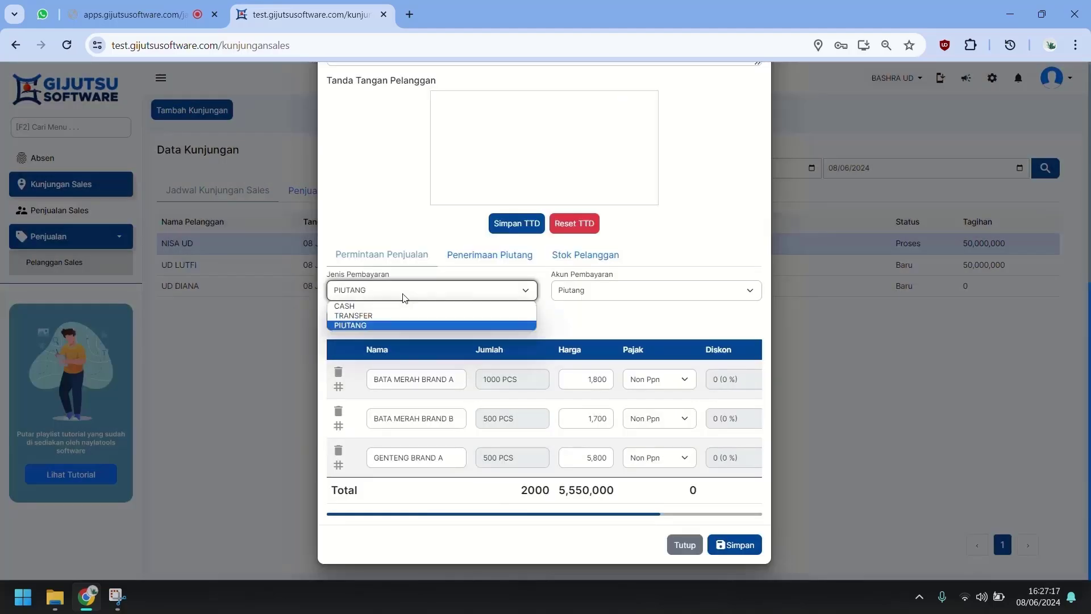
left_click(398, 306)
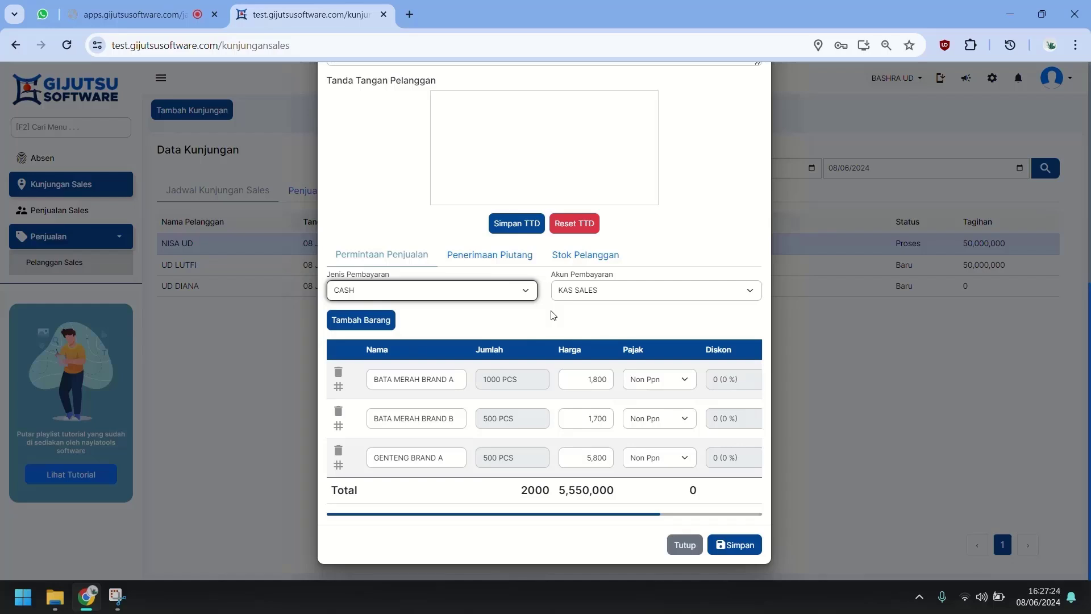
left_click(507, 263)
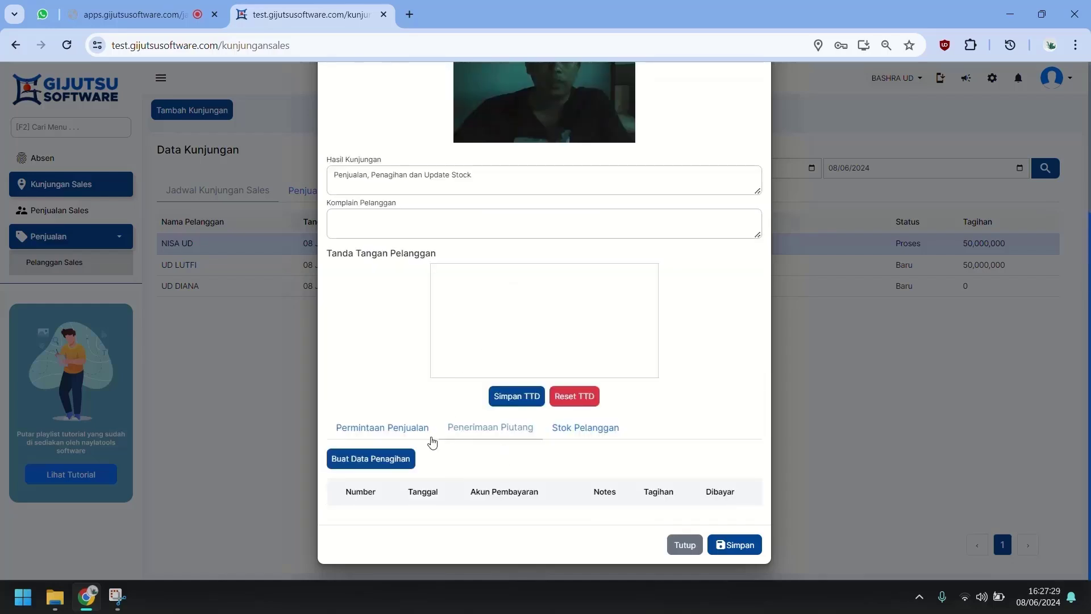
Step: Collect 2,500,000 of NISA UD's 50,000,000 receivable from 01 Apr 24 into BANK BCA
left_click(398, 429)
scroll(395, 438, "down", 3)
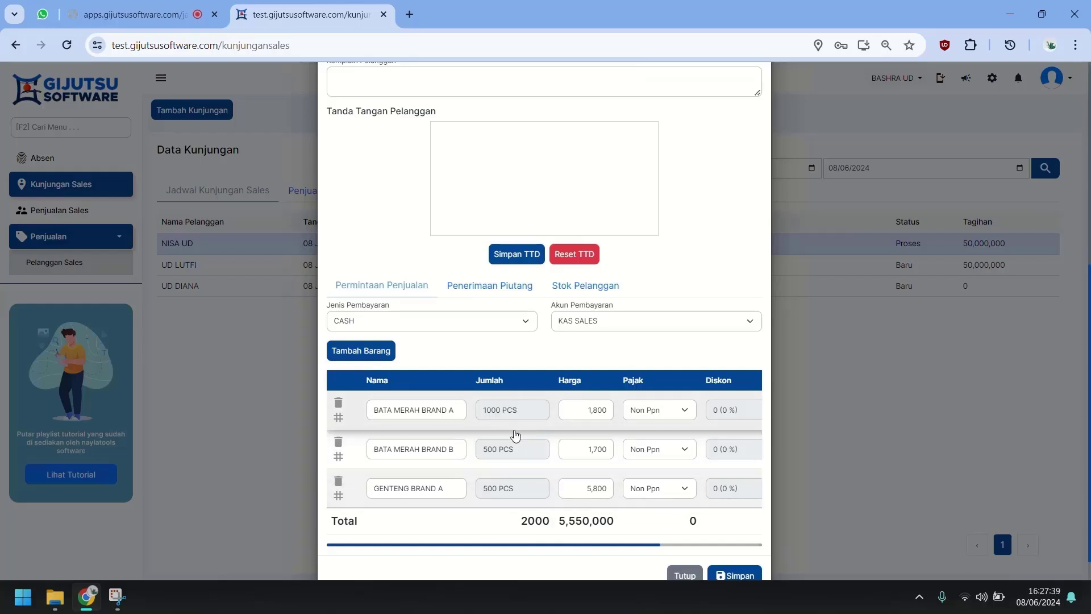
left_click(481, 287)
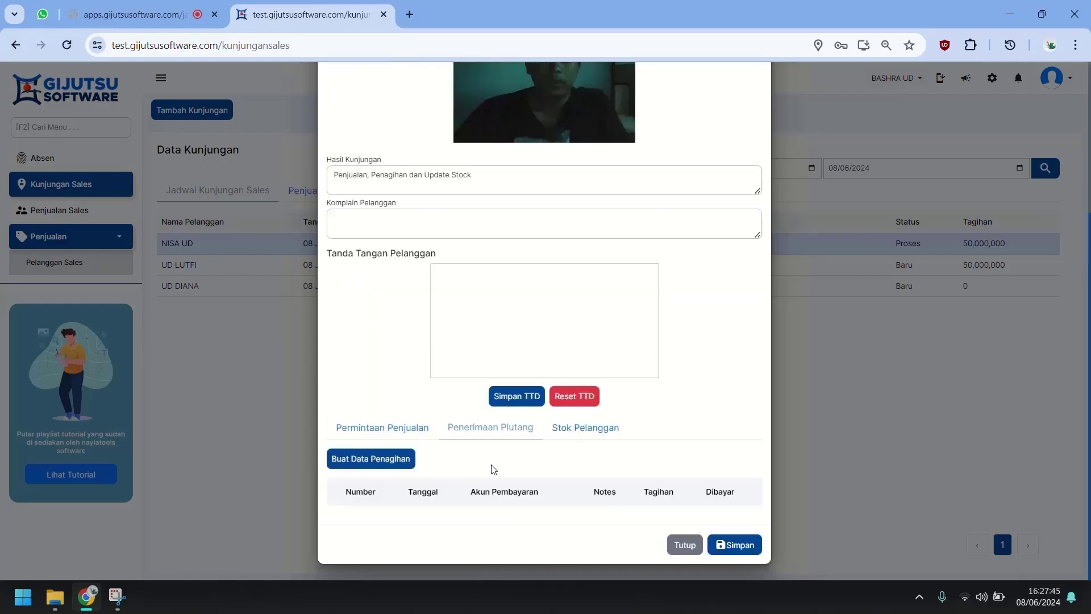
left_click(399, 462)
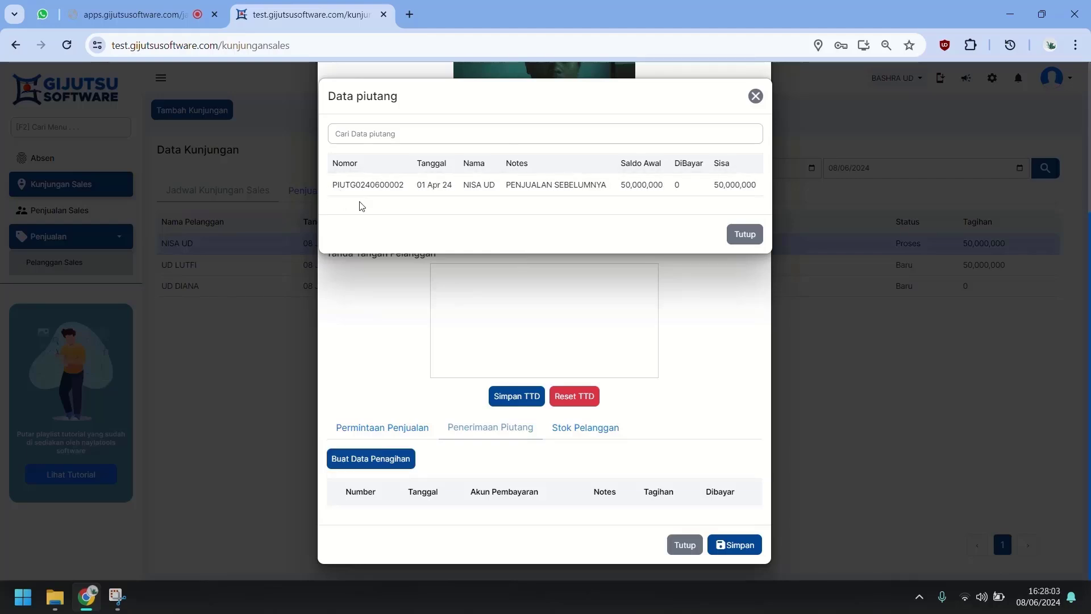
left_click(416, 186)
scroll(653, 529, "down", 1)
double_click(727, 489)
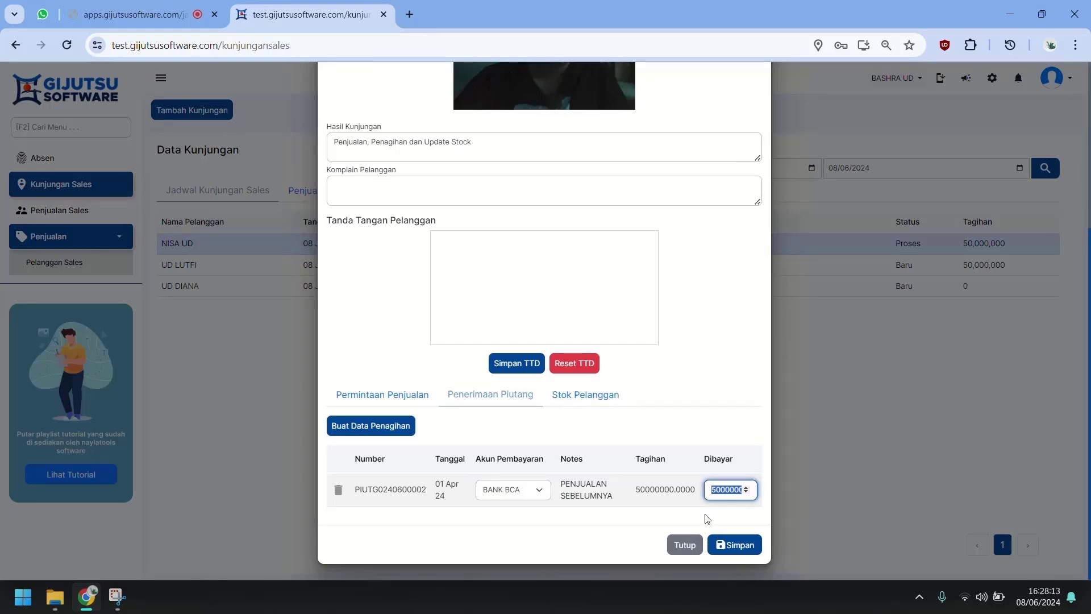
type("2500000")
left_click(586, 394)
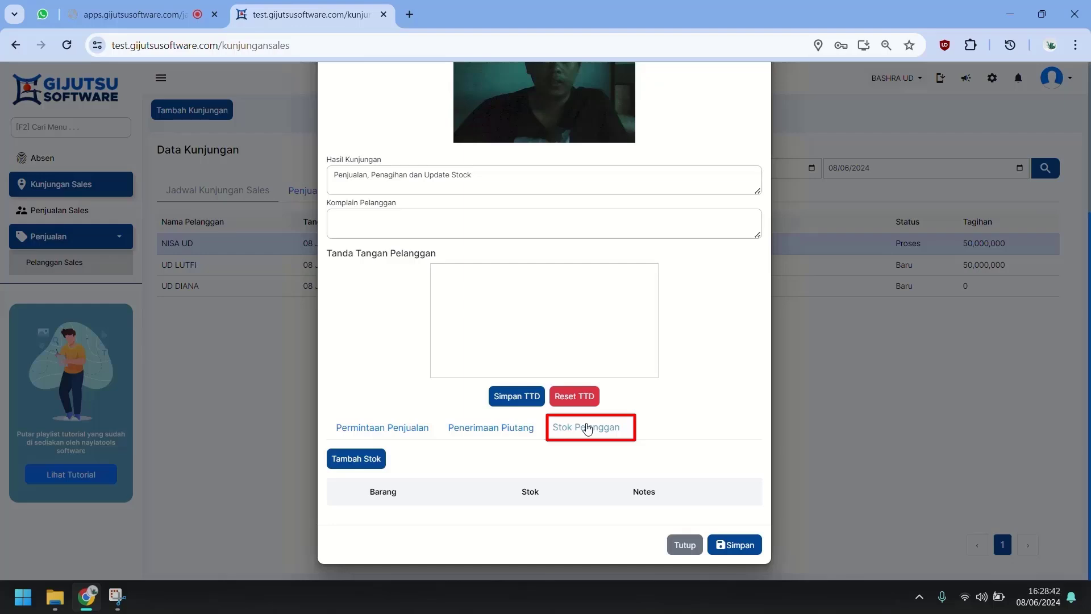
Step: Add BATA MERAH BRAND A and BRAND C as customer stock with quantity 100
left_click(369, 458)
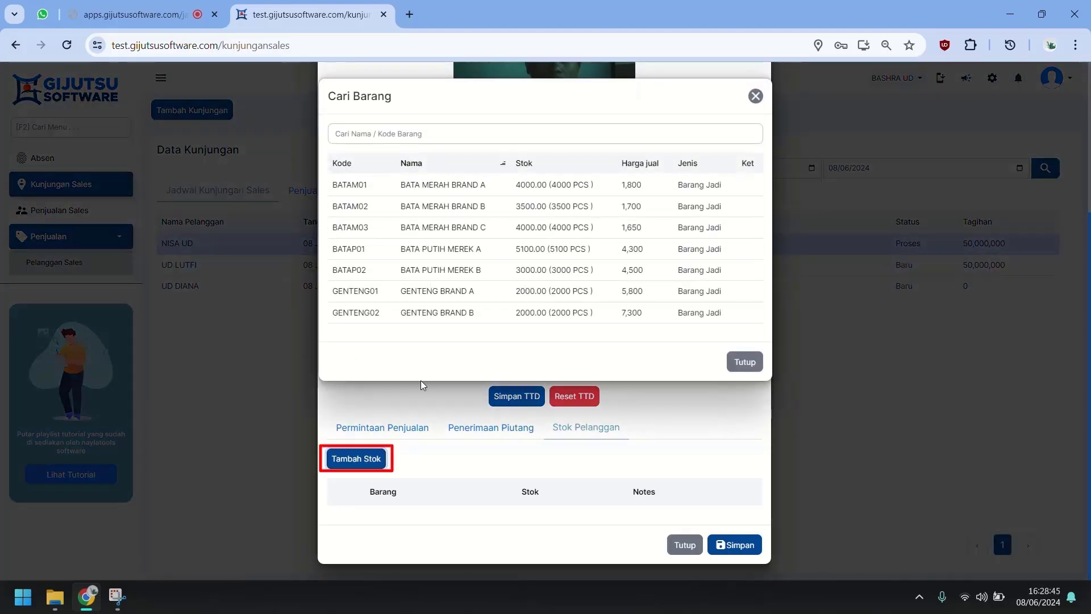
left_click(471, 185)
left_click(373, 457)
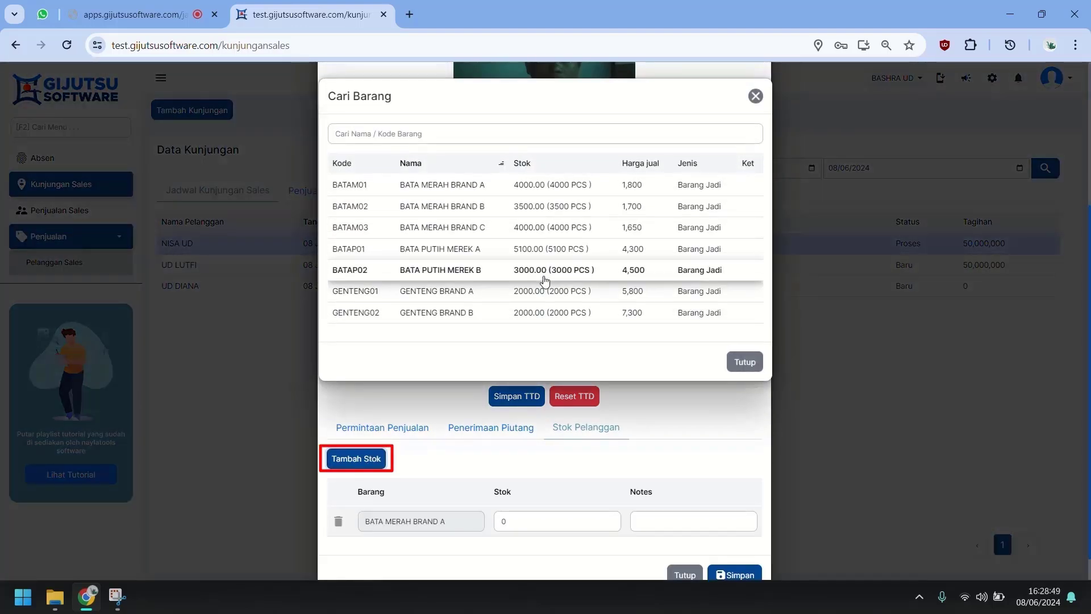
left_click(556, 228)
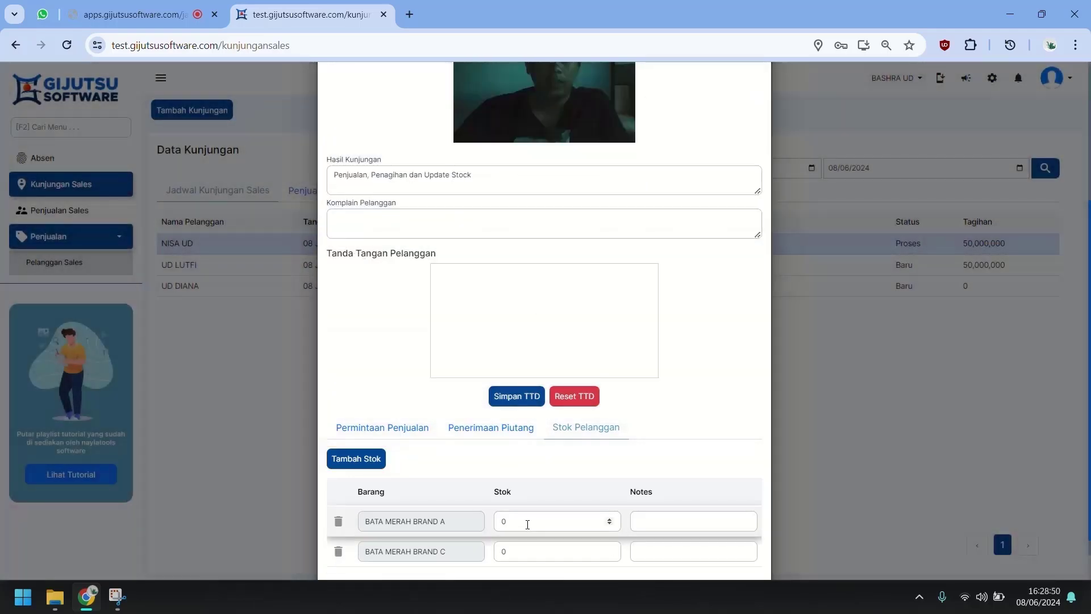
double_click(526, 520)
type("100")
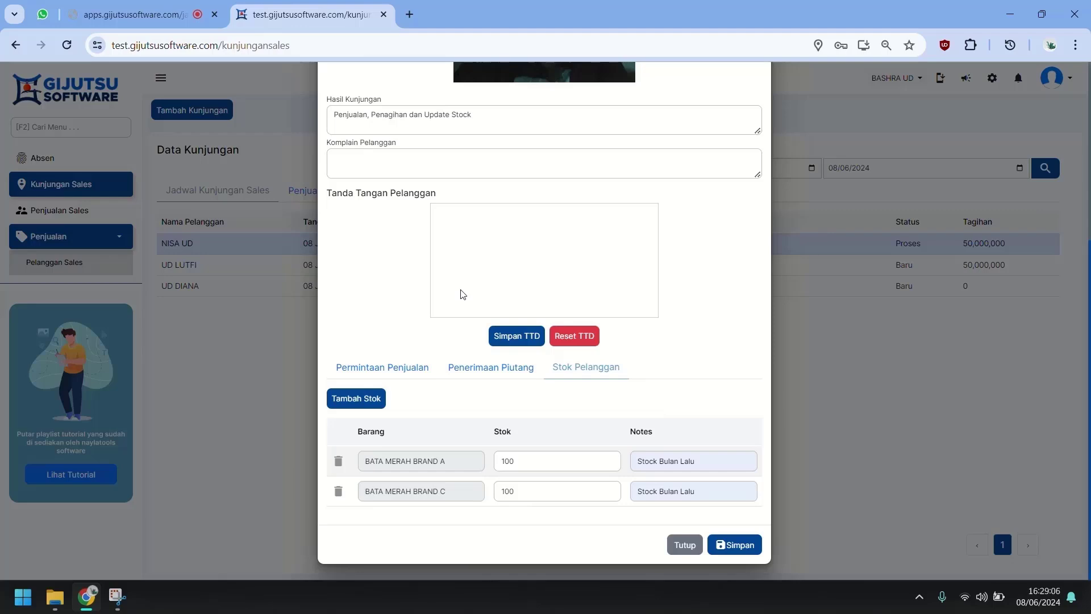
Step: Draw the customer's signature, enter a complaint, and save NISA UD's completed visit
mouse_move(462, 290)
left_mouse_down()
mouse_move(543, 227)
mouse_move(517, 262)
mouse_move(583, 263)
left_mouse_up()
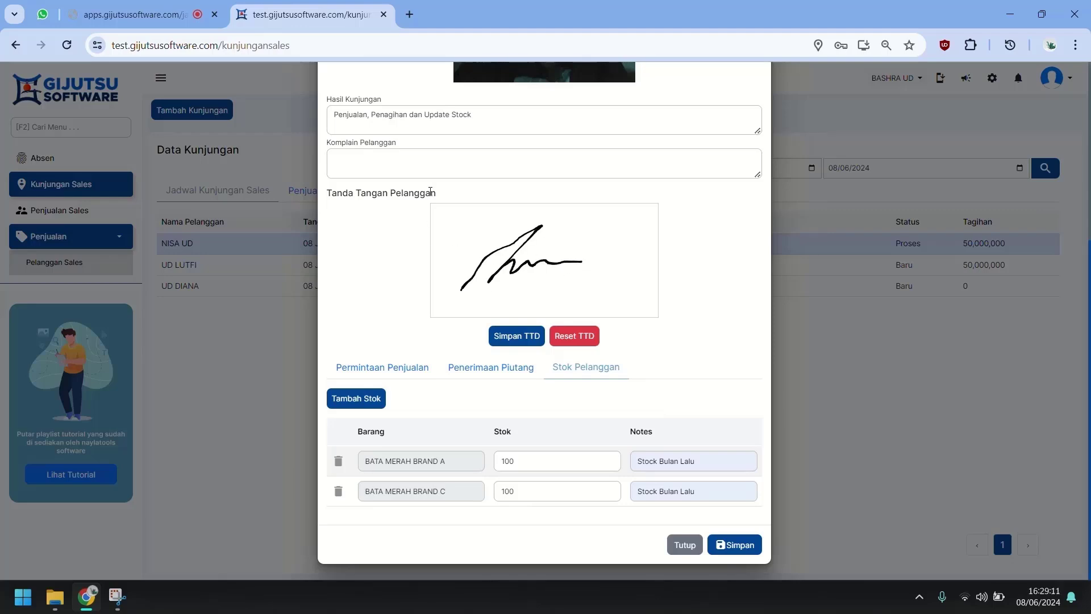
left_click(446, 164)
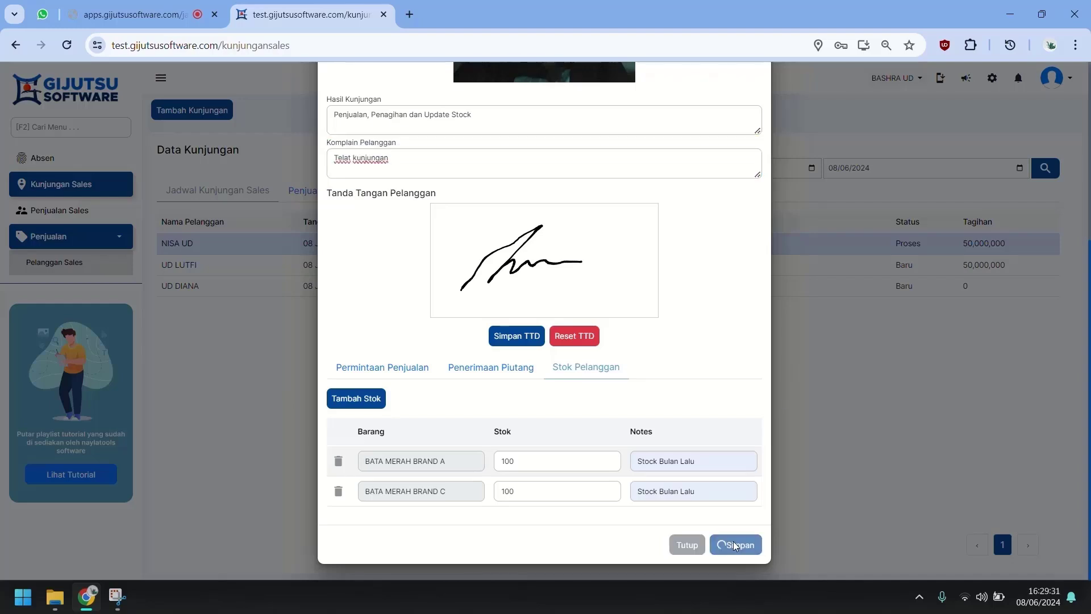
left_click(735, 545)
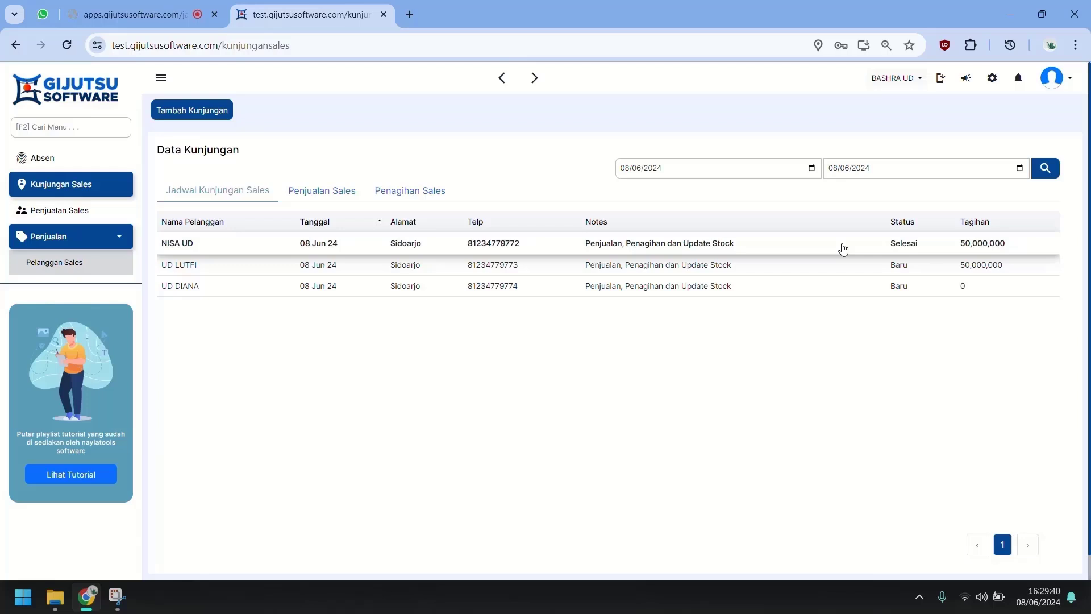
Step: Return to the admin's browser tab and open the sales requests page
right_click(116, 171)
key("Escape")
key("ctrl+shift+Tab")
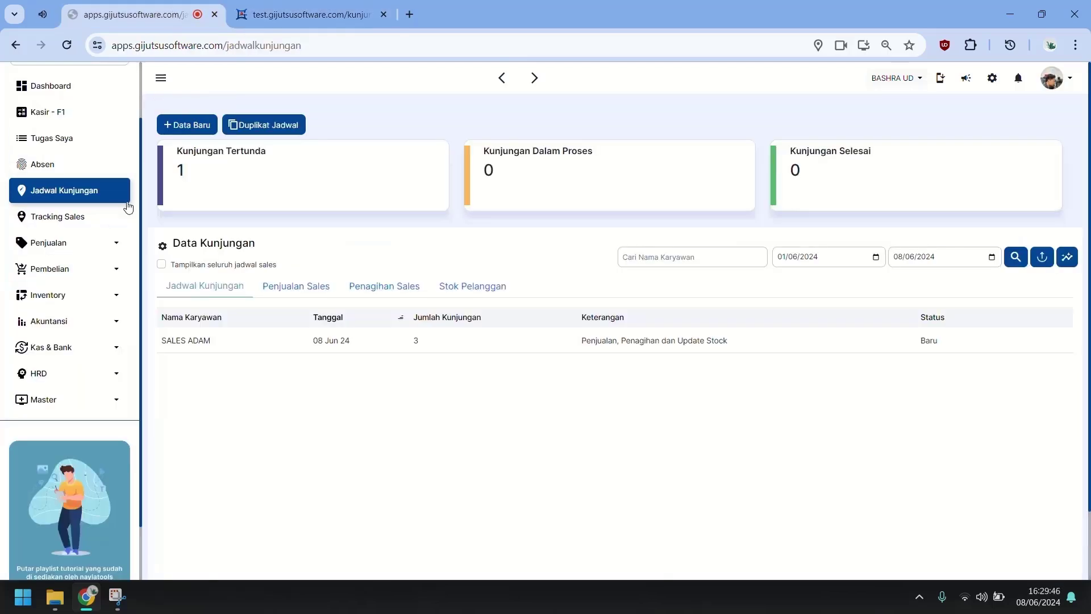
left_click(111, 250)
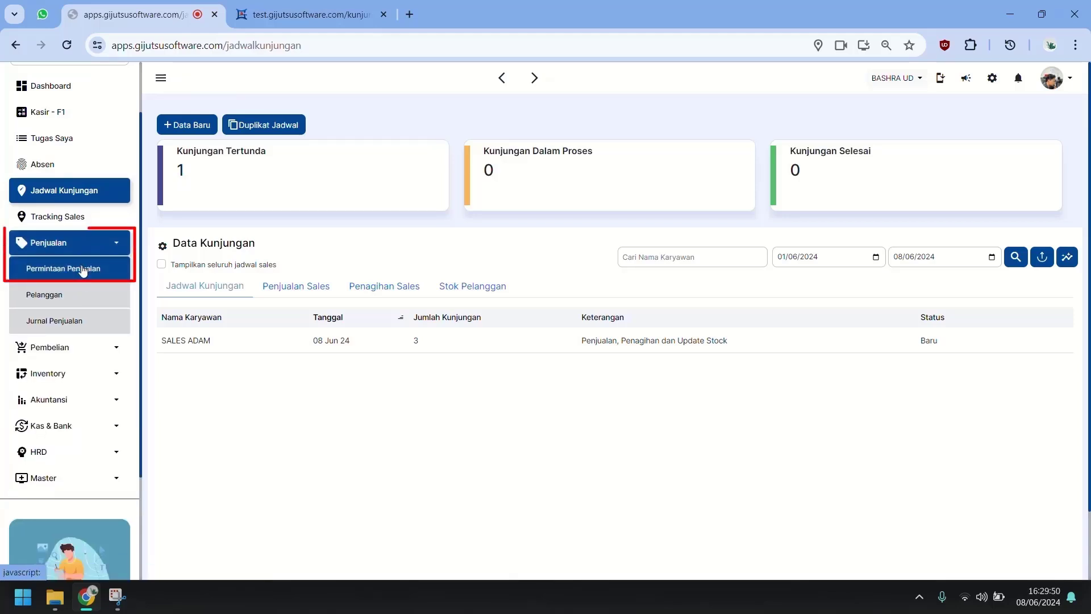
left_click(83, 271)
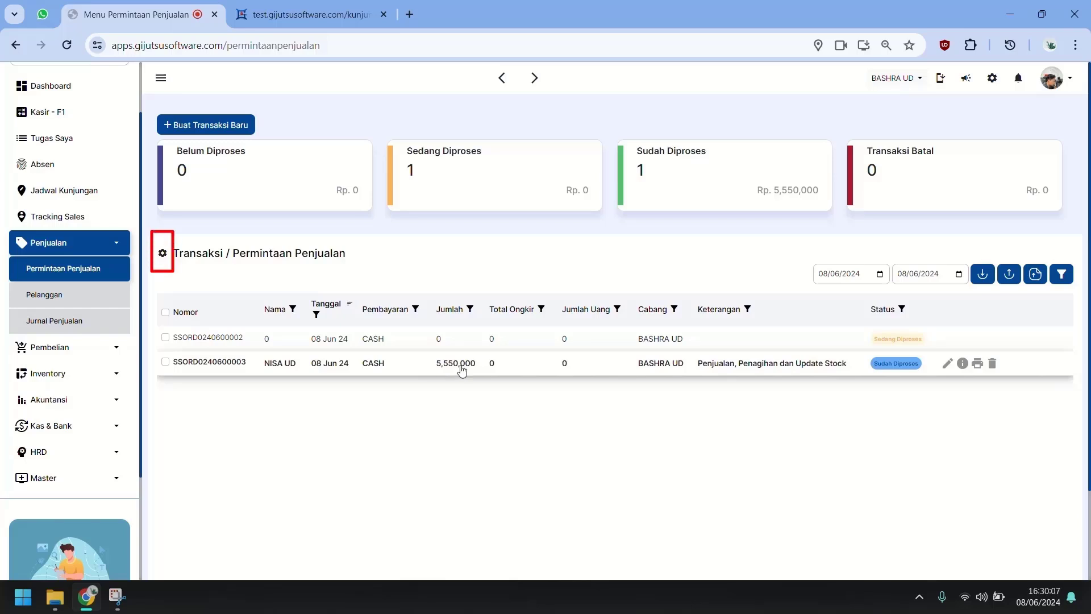
Step: Show the Barang column and hide the Cabang column in the table display settings
left_click(162, 256)
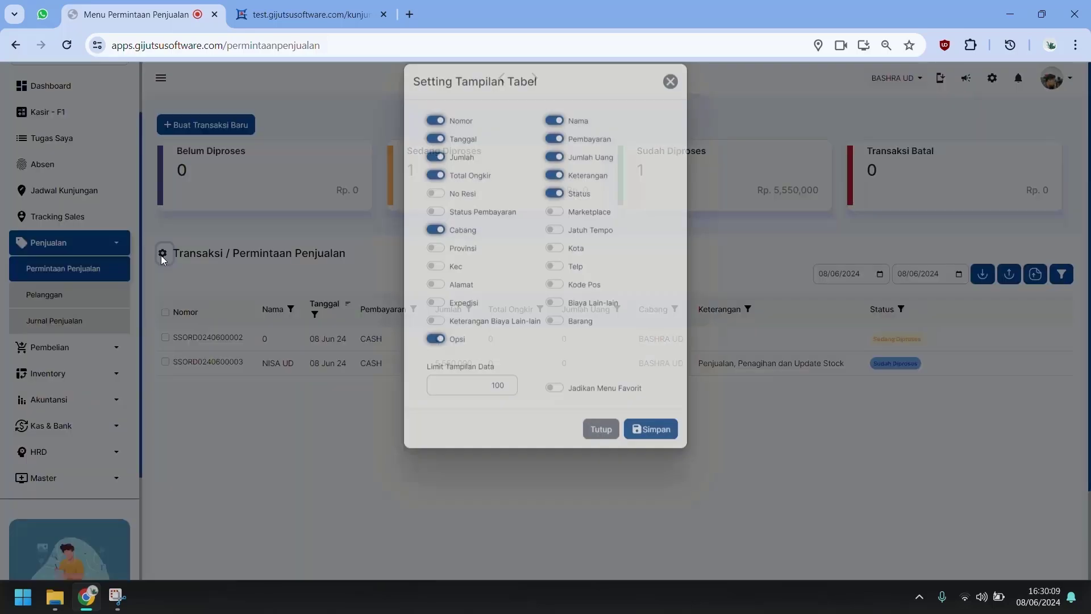
left_click(576, 338)
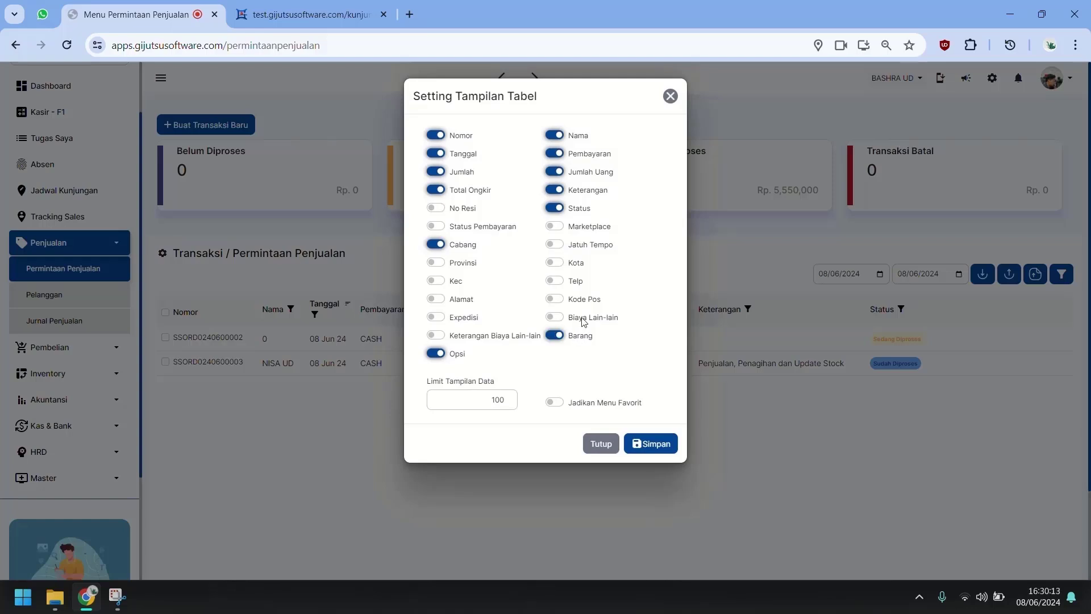
left_click(467, 246)
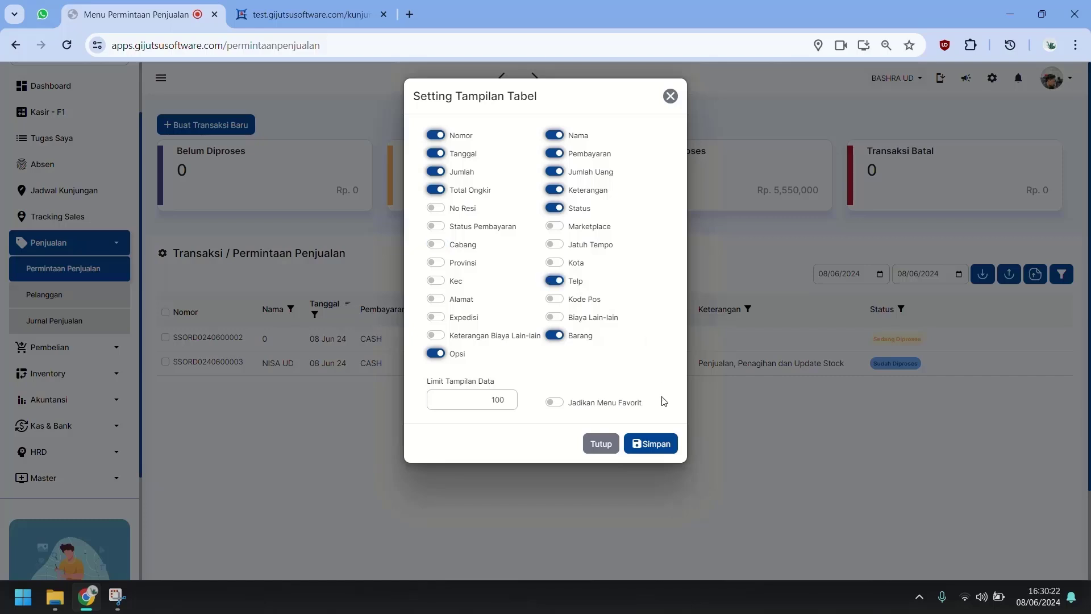
left_click(661, 449)
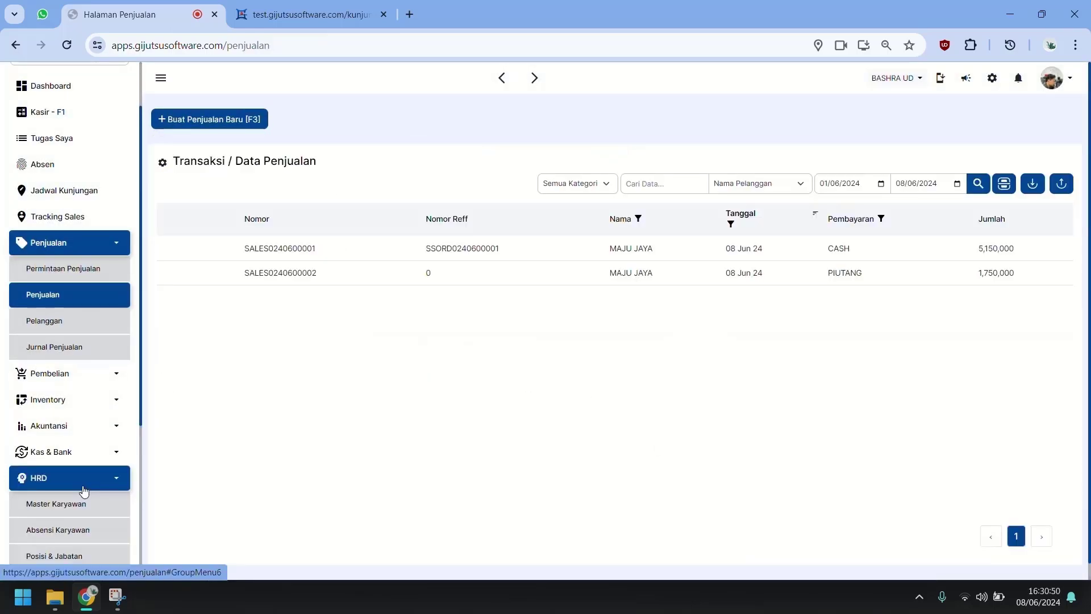
left_click(84, 488)
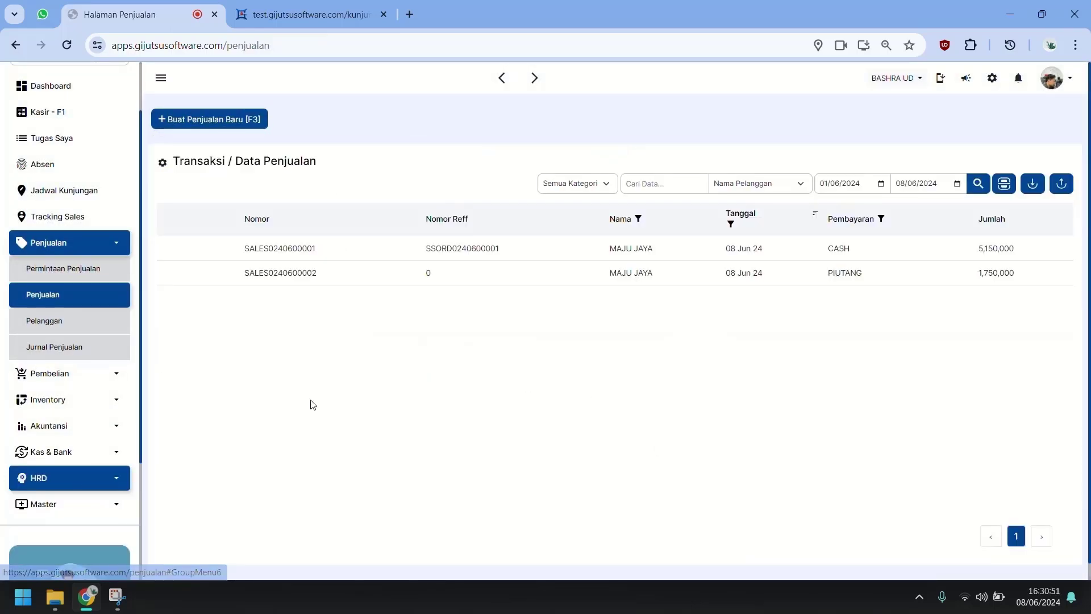
left_click(79, 271)
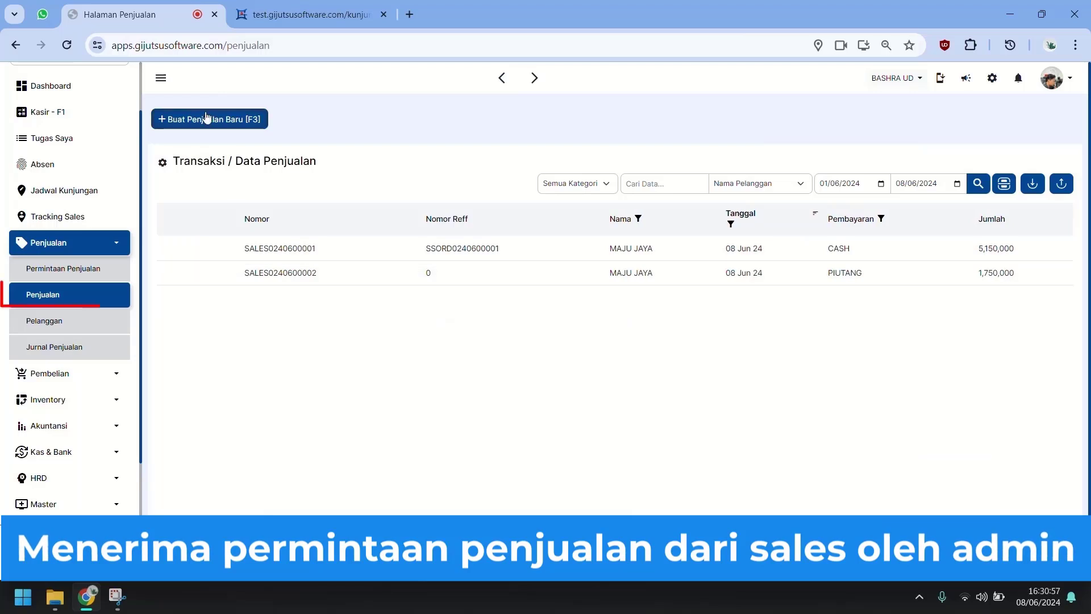
left_click(206, 118)
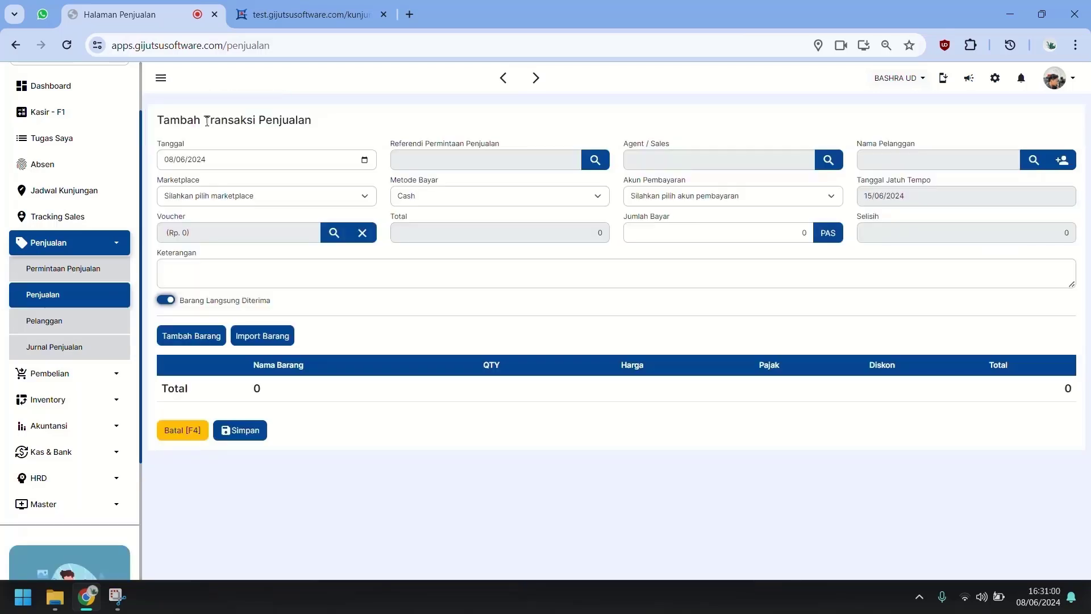
left_click(441, 163)
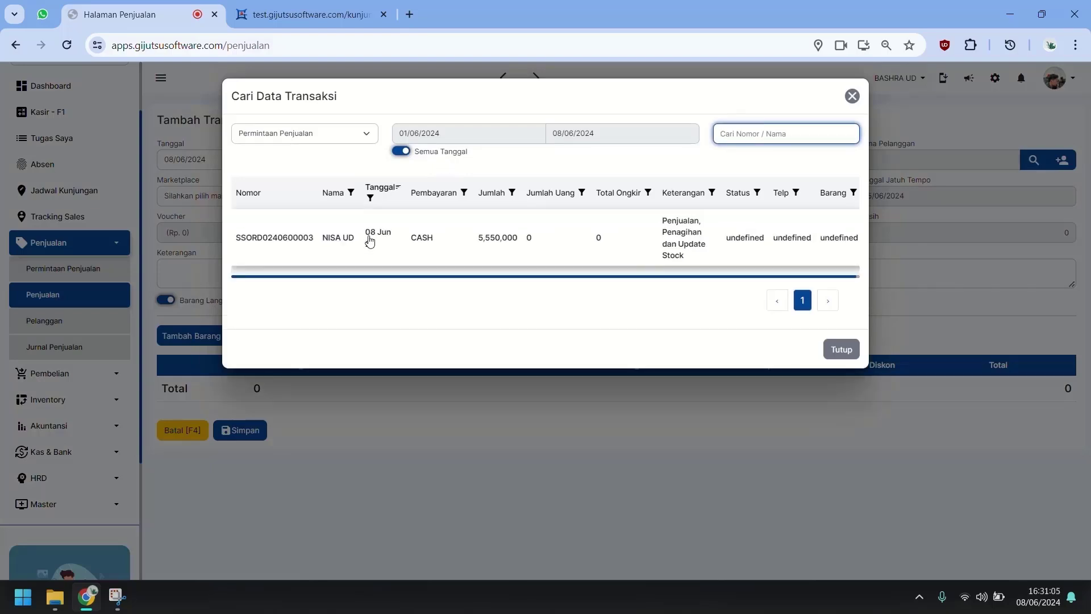
left_click(370, 238)
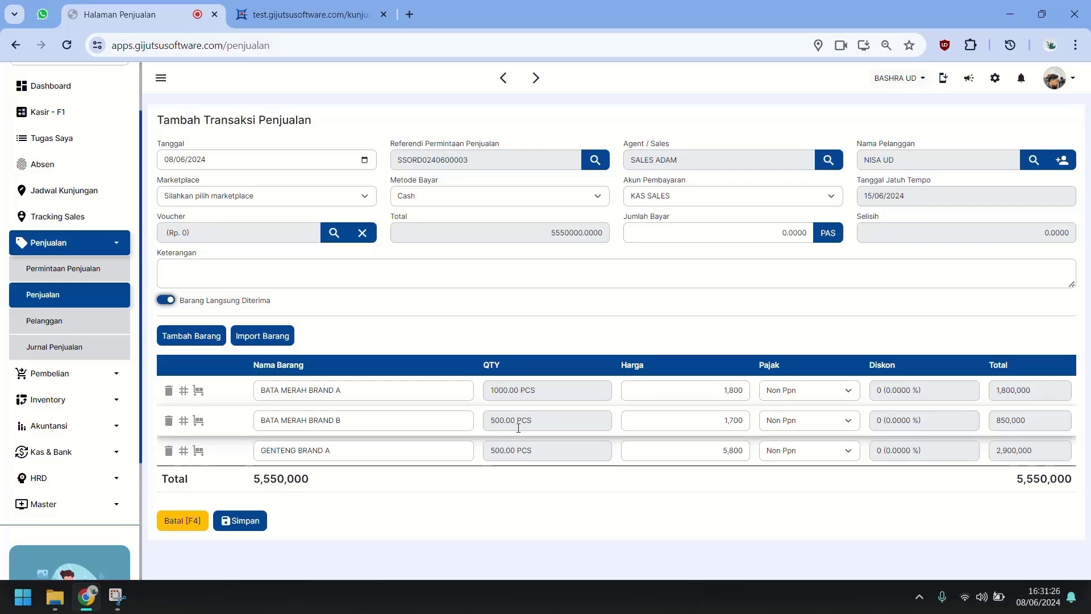
Step: Set BATA MERAH BRAND A quantity to 500 at 1,800, pay by Transfer in full
left_click(550, 392)
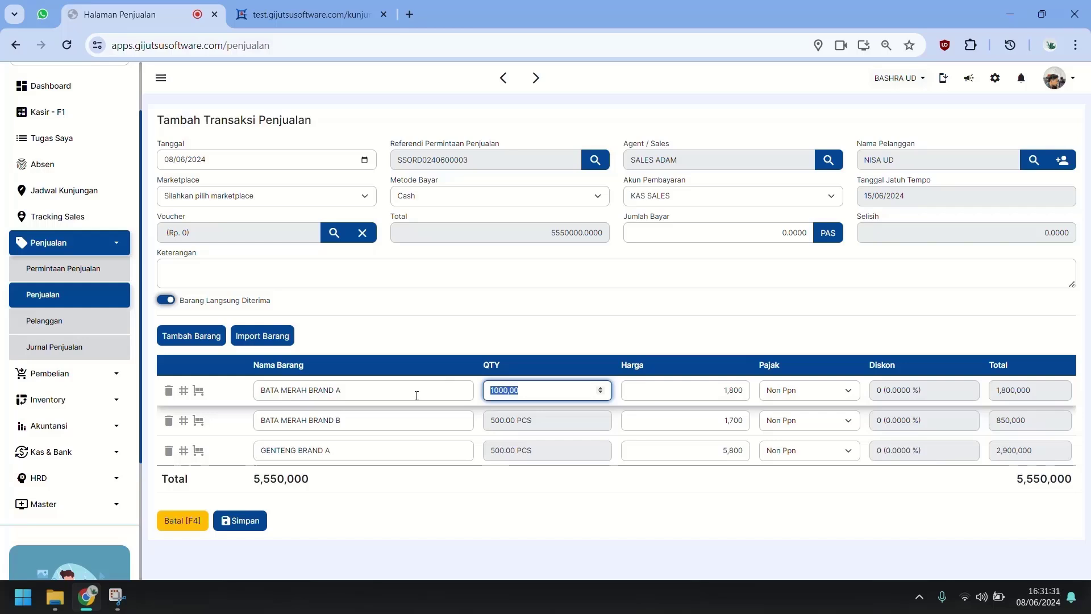
type("500")
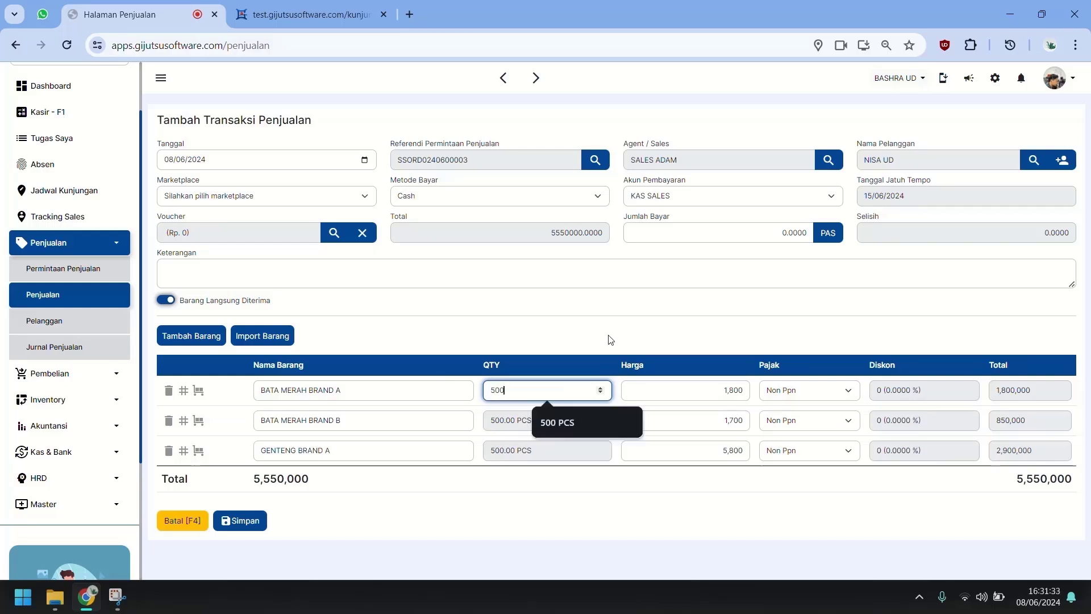
key("Tab")
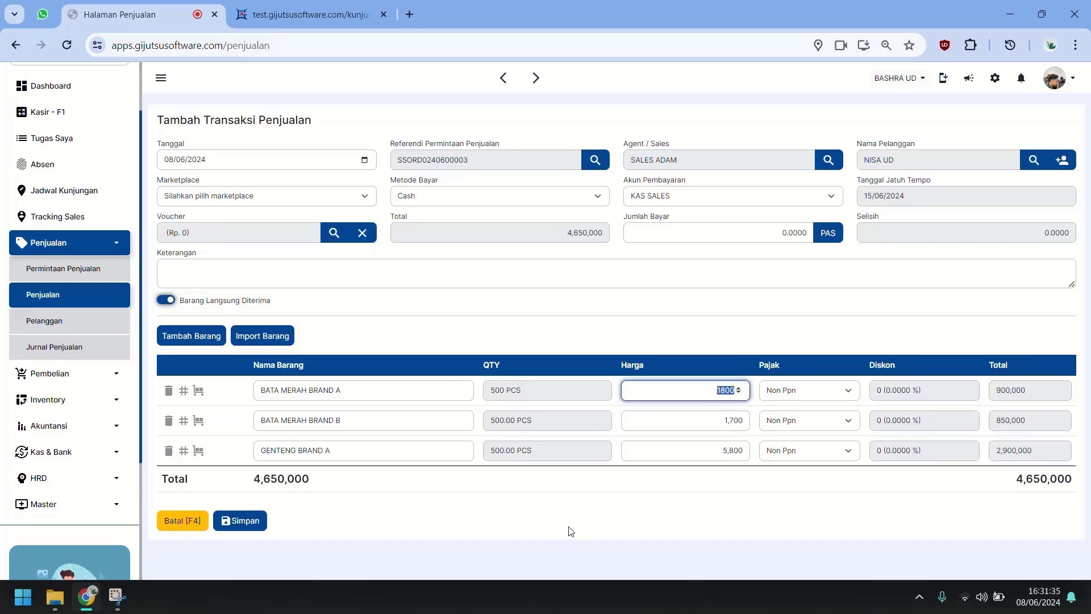
left_click(714, 497)
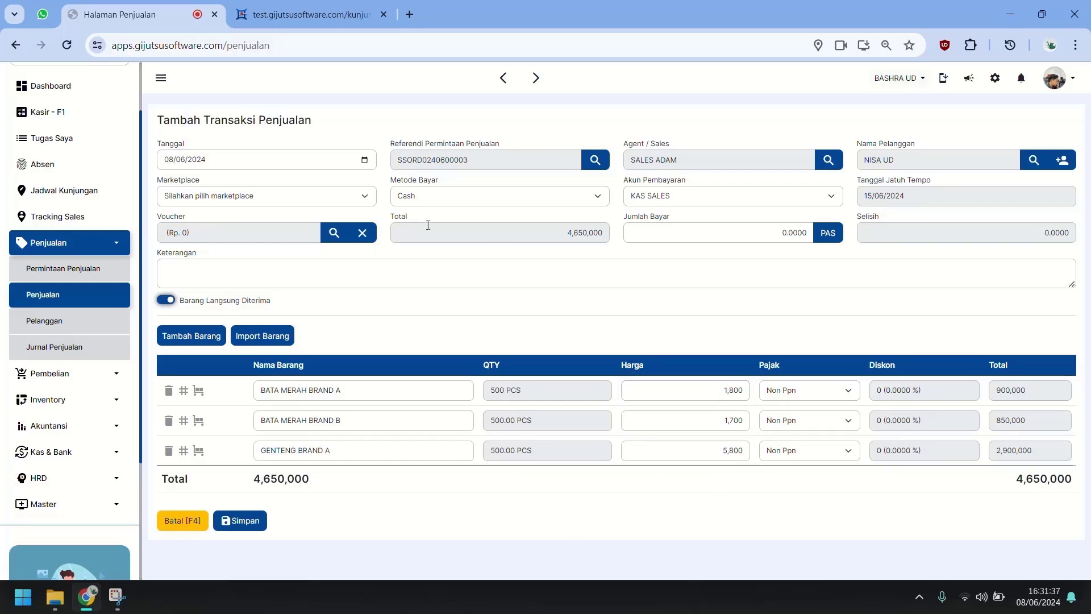
left_click(755, 200)
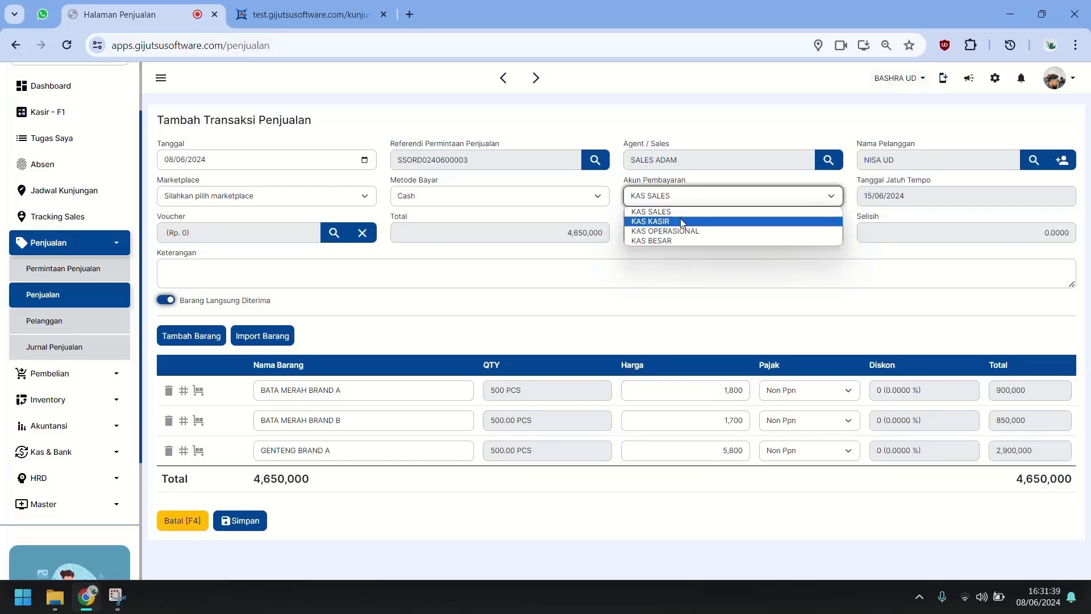
left_click(500, 196)
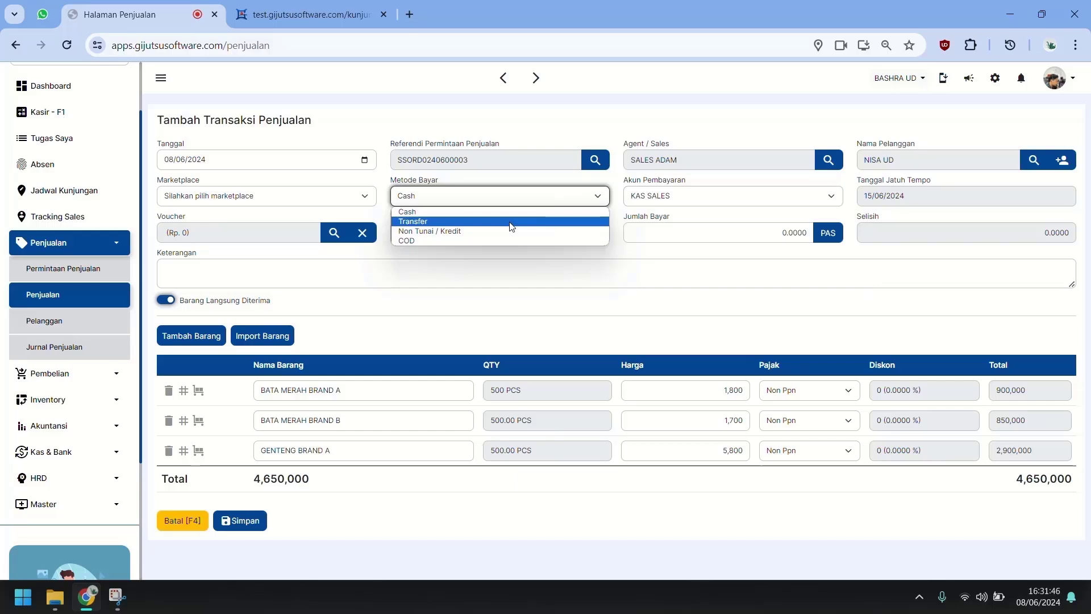
left_click(512, 222)
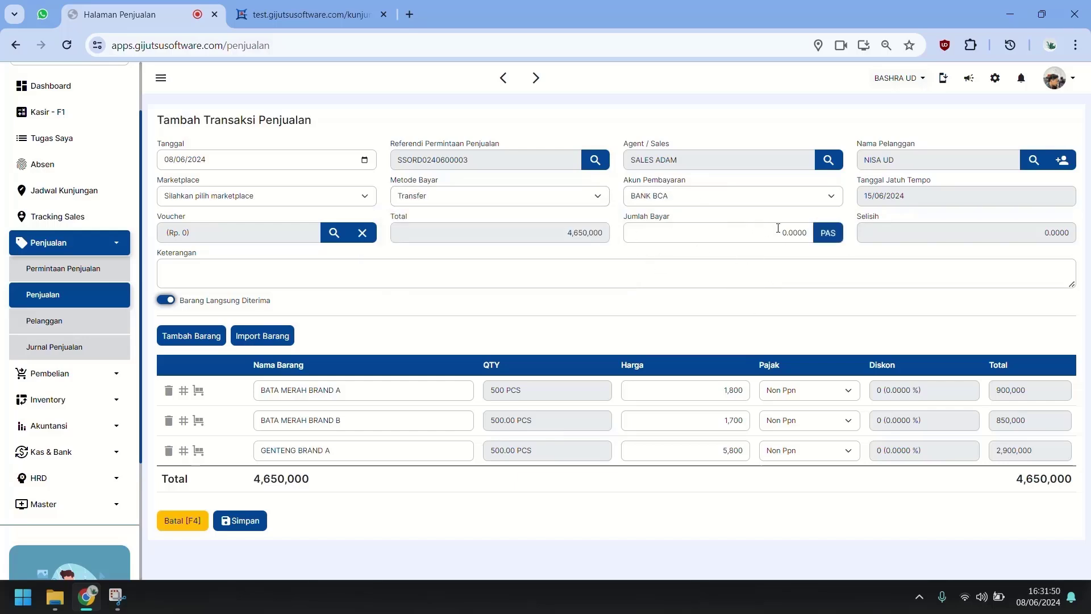
left_click(828, 233)
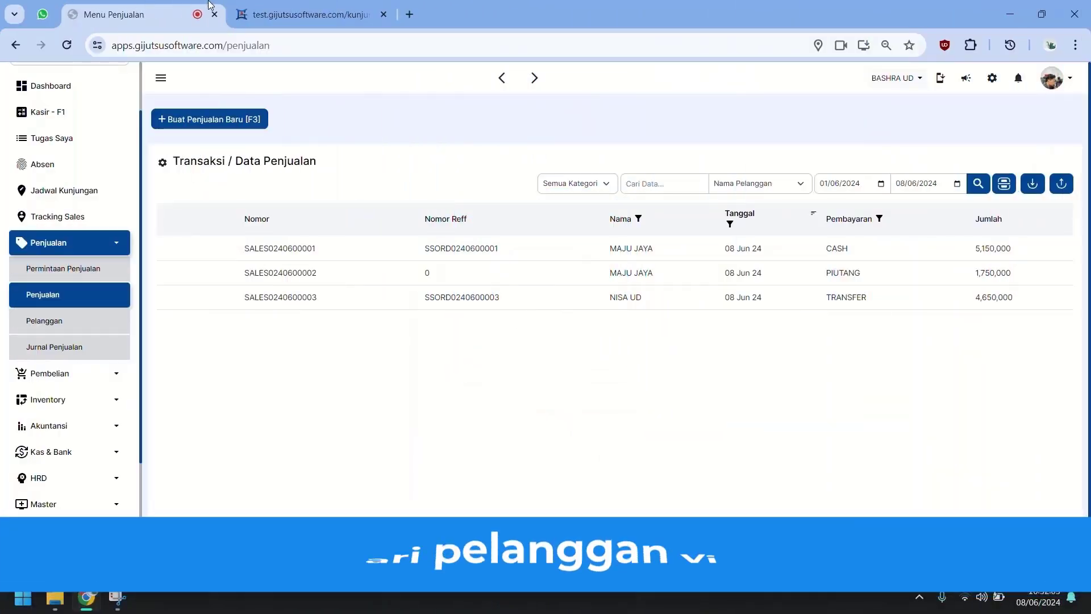
Step: Take a visit photo to start the UD LUTFI visit in the sales staff's tab
left_click(295, 12)
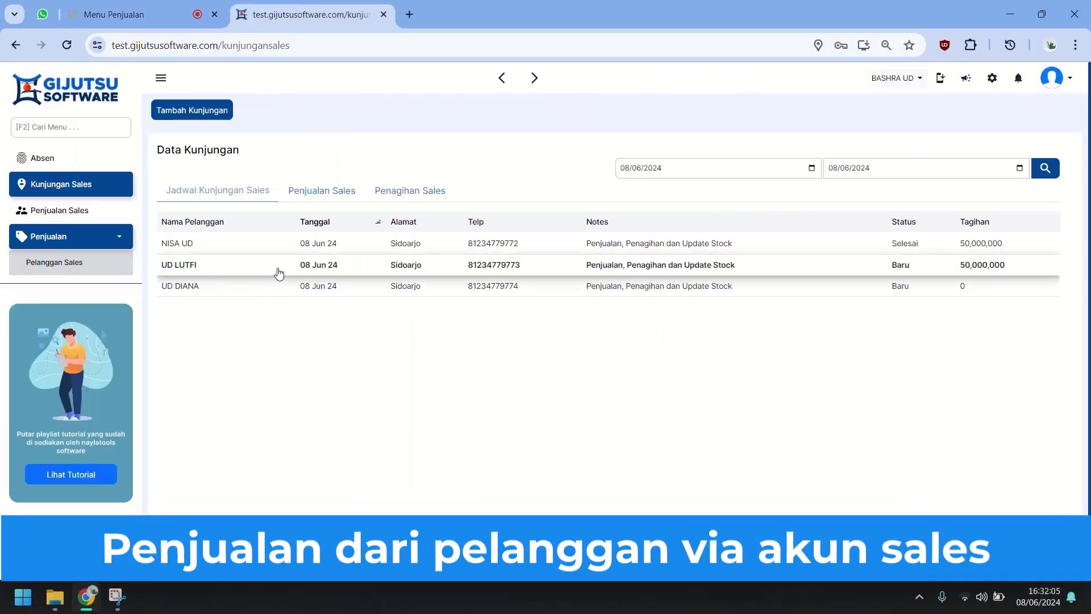
left_click(279, 273)
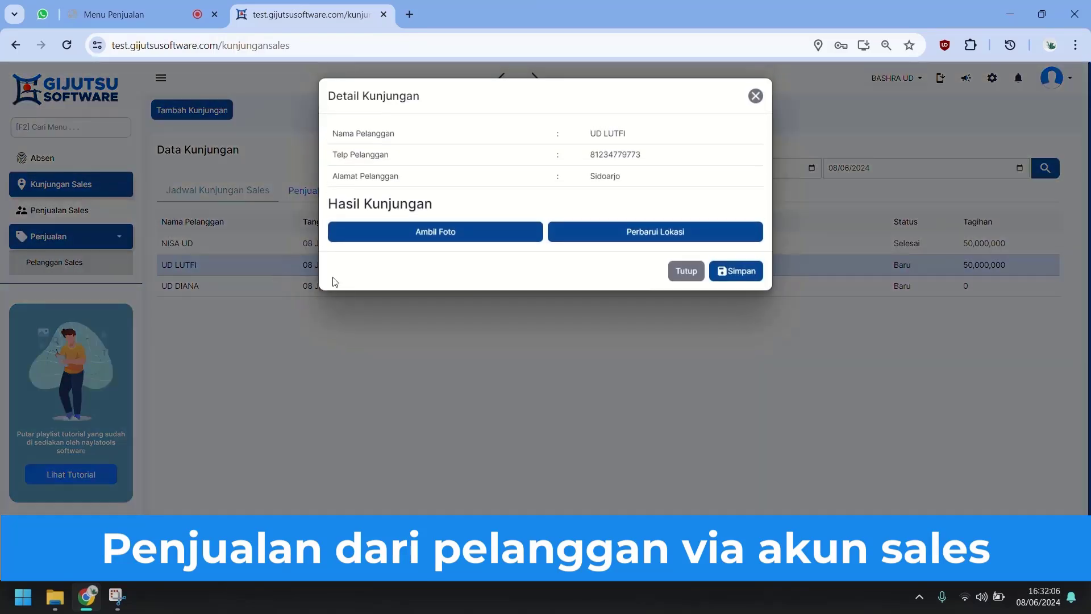
left_click(532, 237)
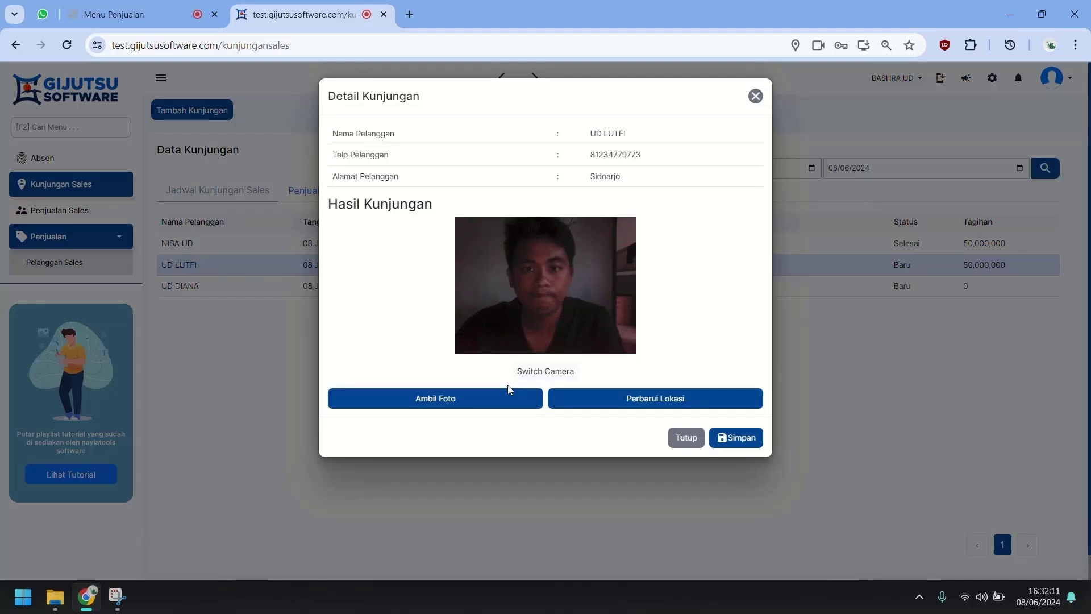
left_click(510, 398)
left_click(864, 264)
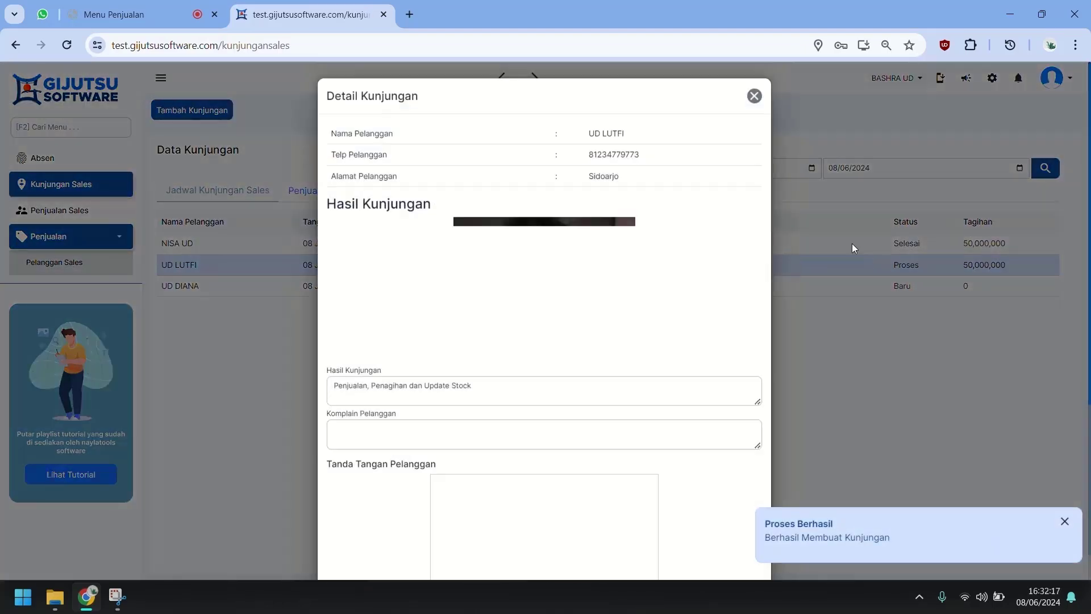
Step: Order BATA MERAH BRAND B, BATA MERAH BRAND C and BATA PUTIH MEREK A for UD LUTFI
scroll(600, 301, "down", 5)
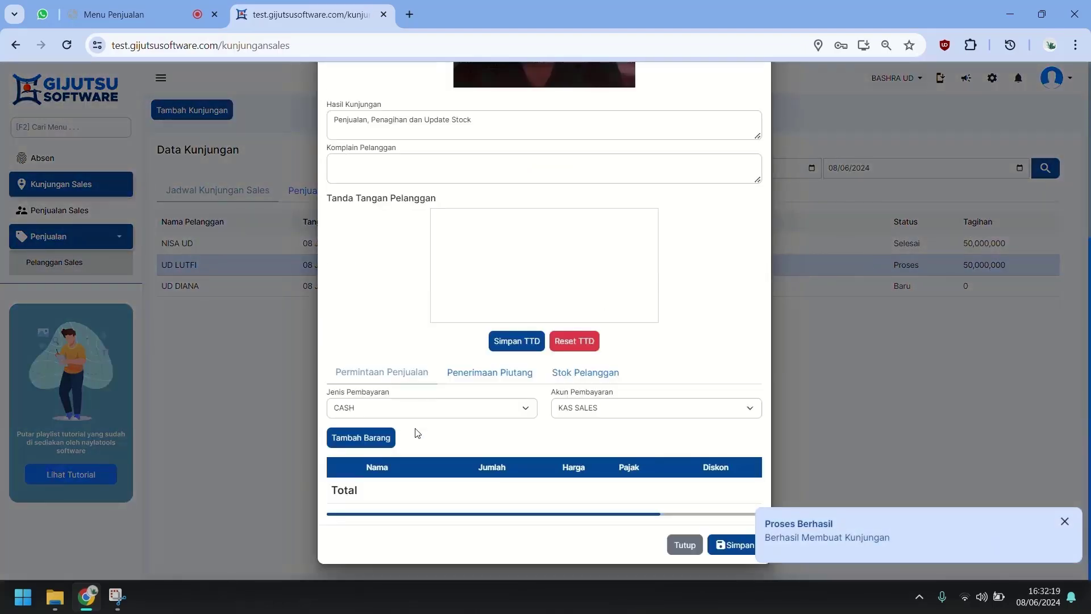
left_click(363, 439)
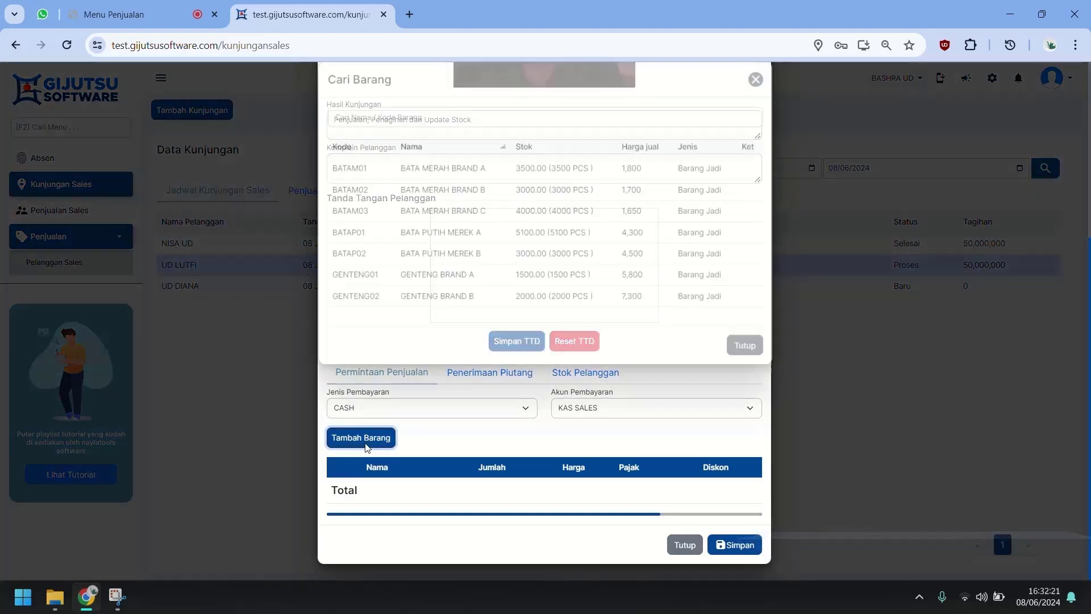
left_click(472, 219)
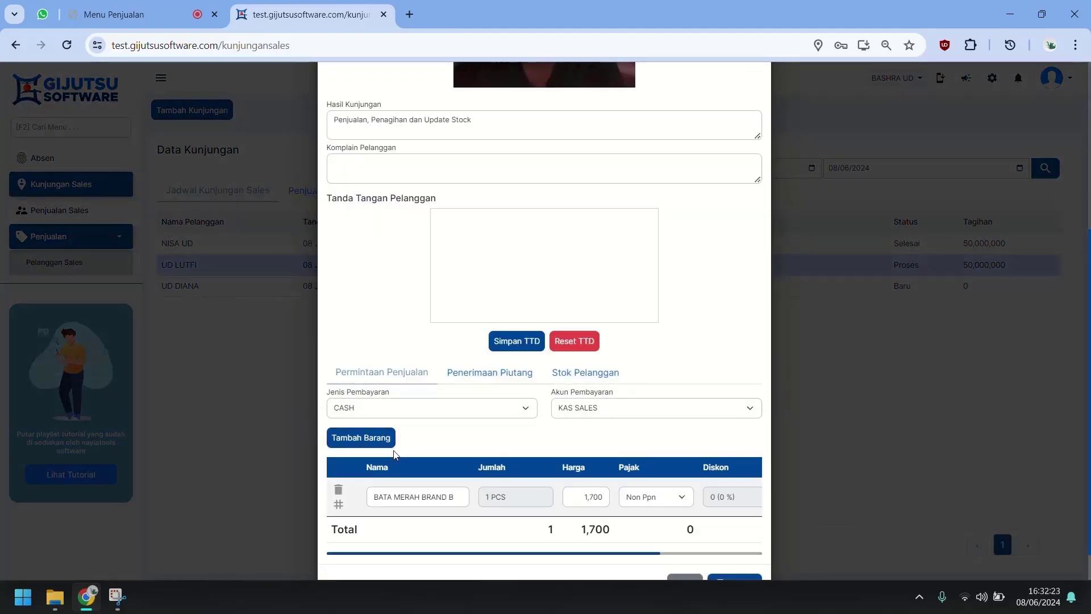
left_click(393, 445)
left_click(477, 232)
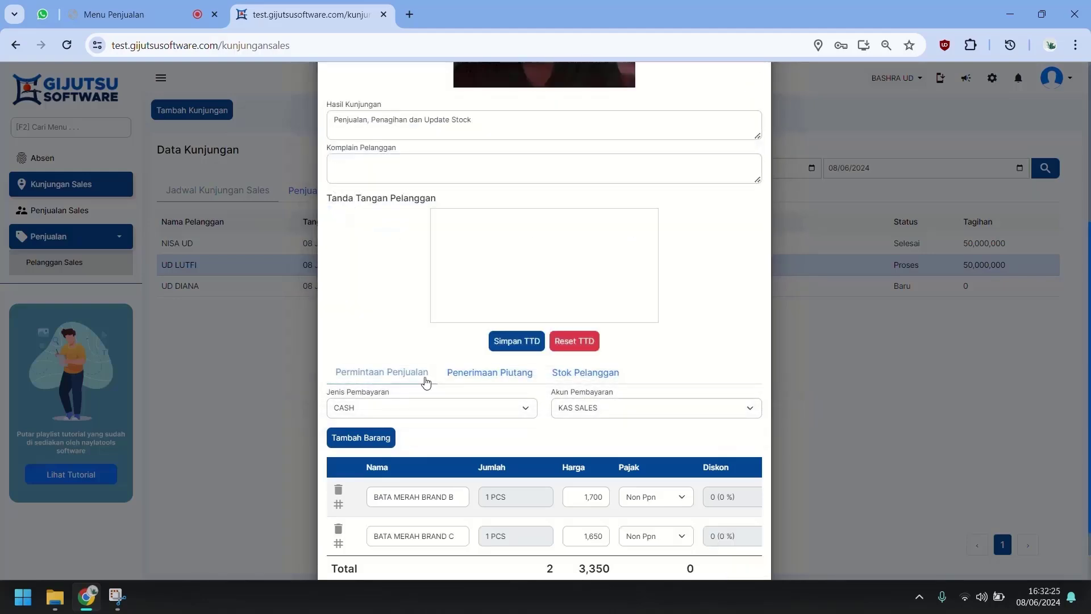
left_click(378, 438)
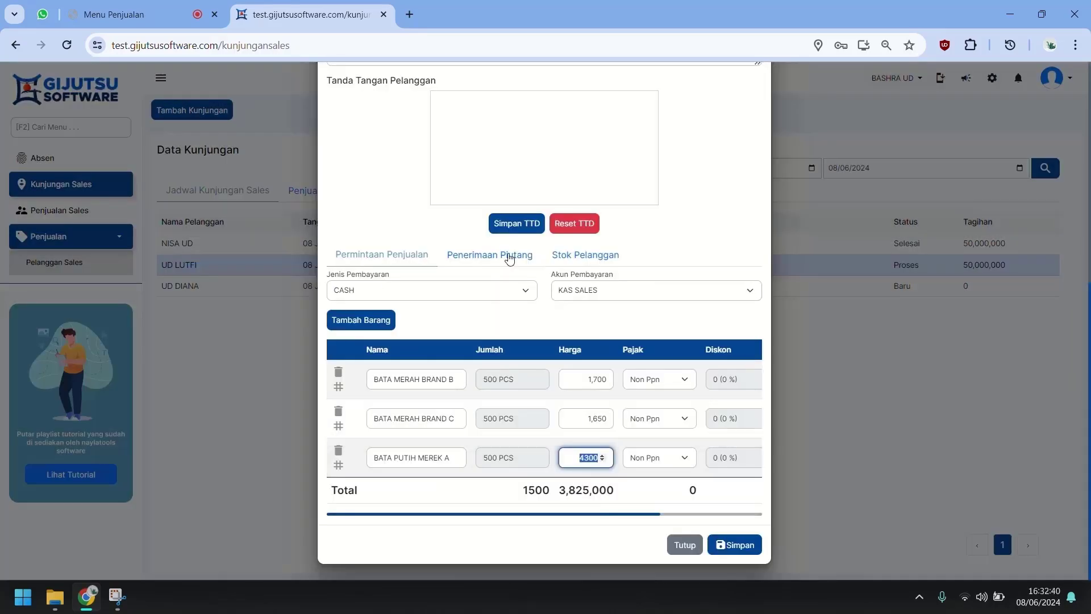
left_click(509, 257)
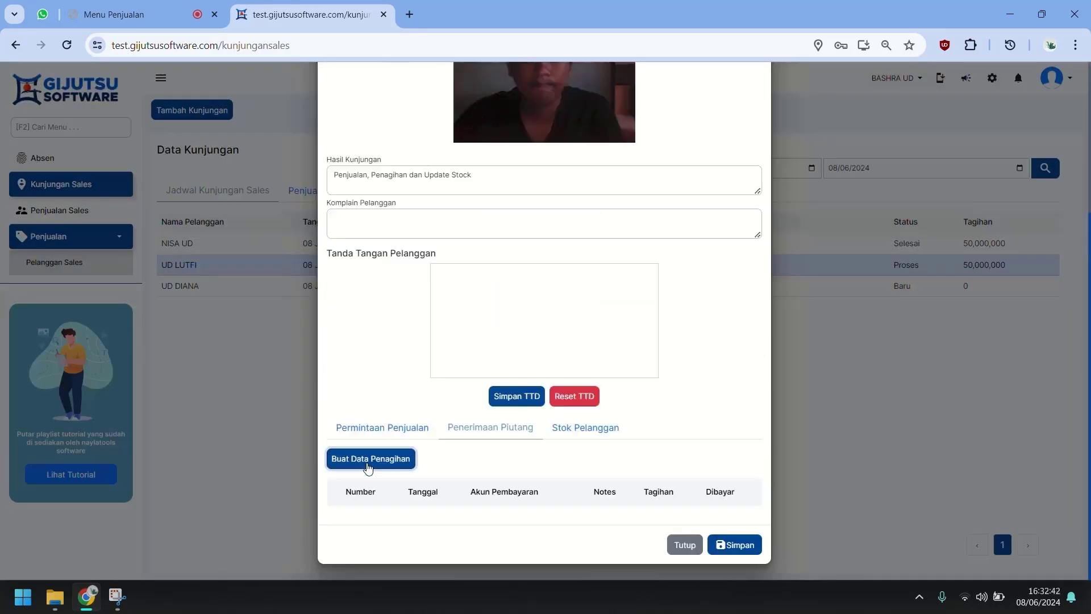
left_click(367, 460)
left_click(537, 192)
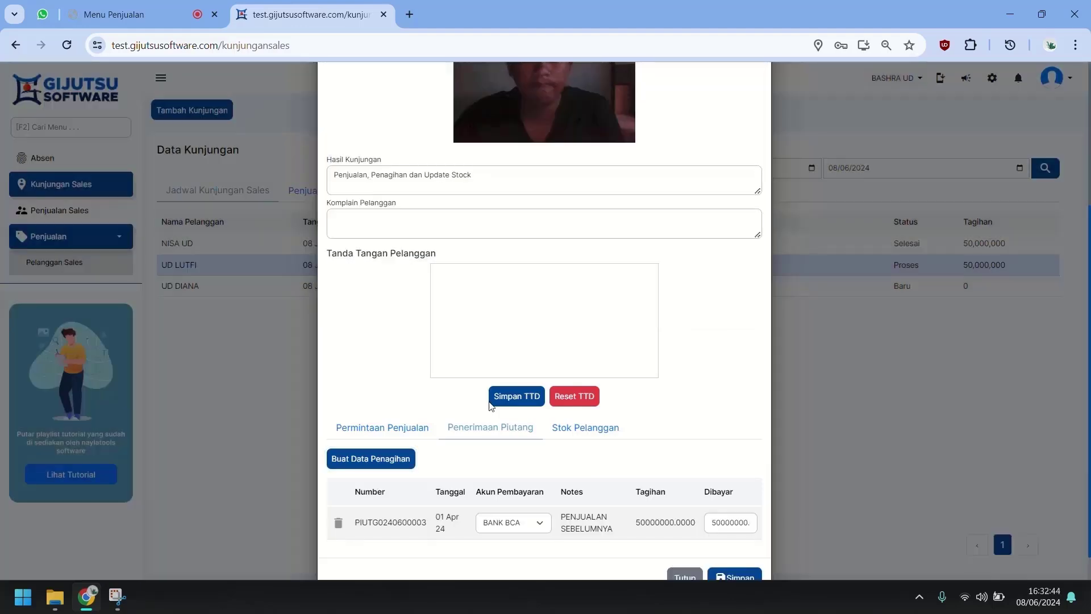
Step: Record 500 BATA MERAH BRAND A customer stock noted 'Stok Sisa' and save the visit
left_click(594, 426)
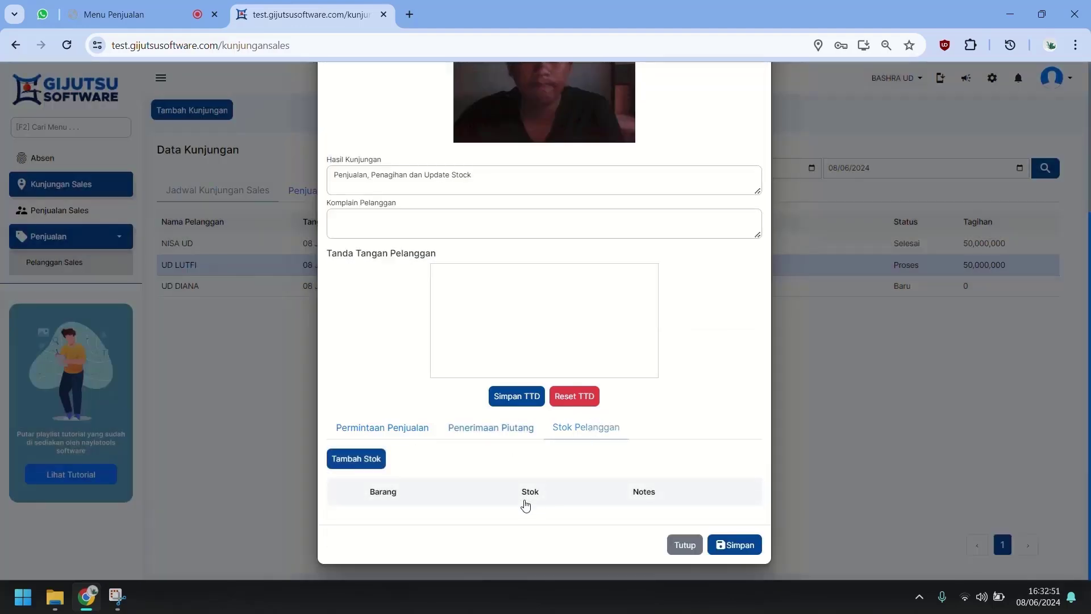
left_click(364, 459)
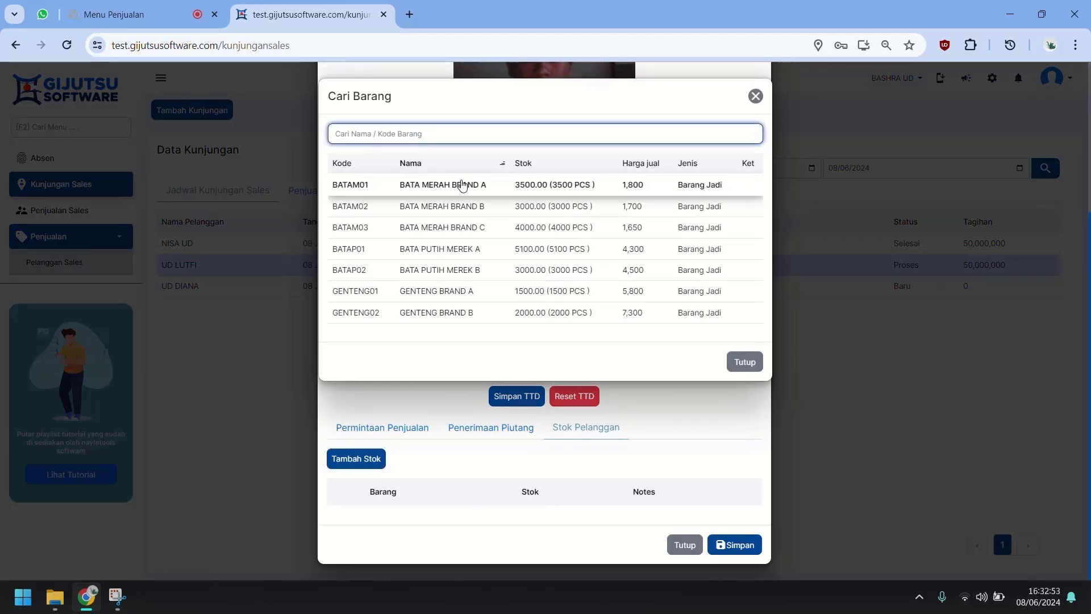
left_click(461, 183)
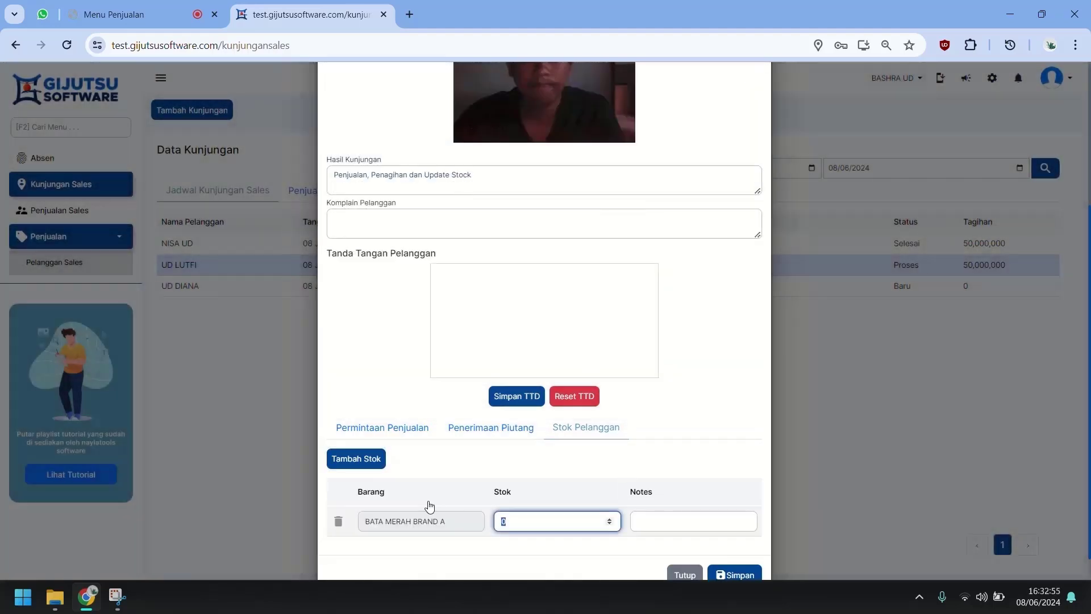
type("500")
left_click(693, 521)
type("Stok Sisa")
scroll(693, 511, "down", 1)
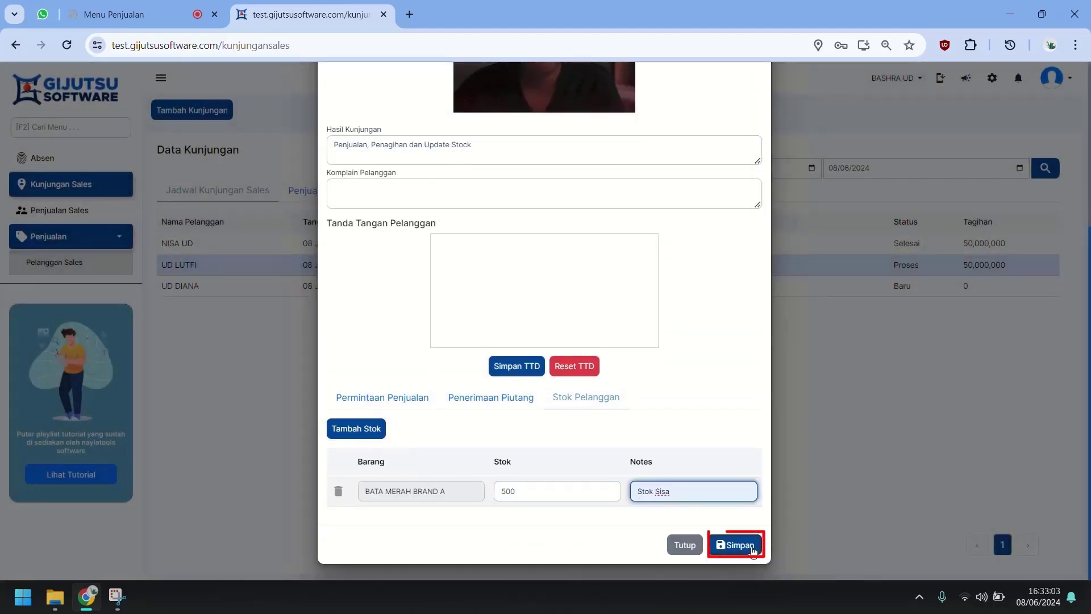
left_click(753, 549)
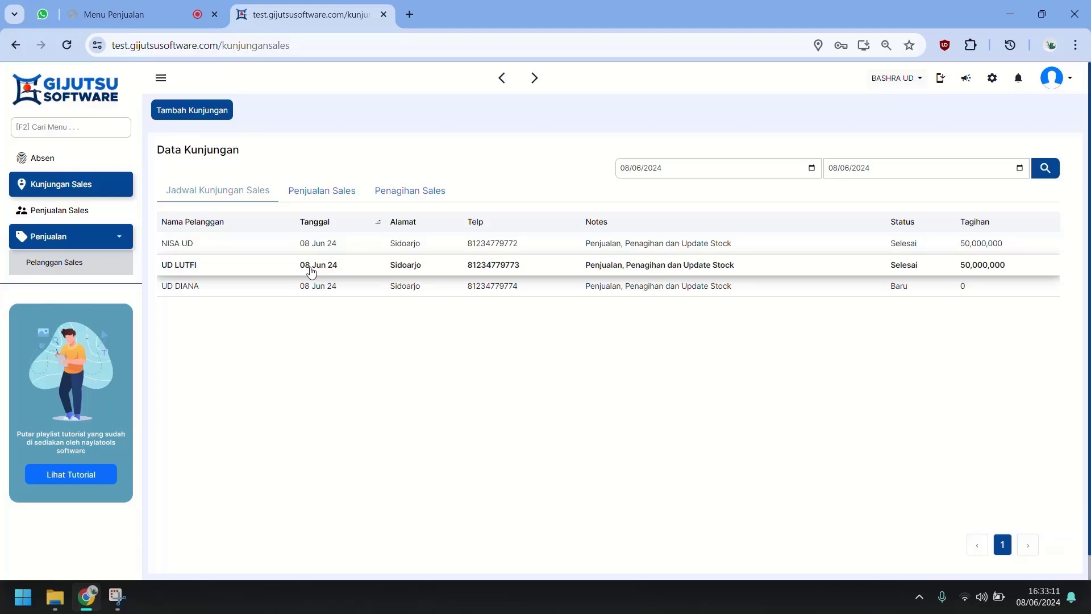
Step: Create a sale from UD LUTFI's sales request, paid in full at 3,825,000, and save it
left_click(92, 211)
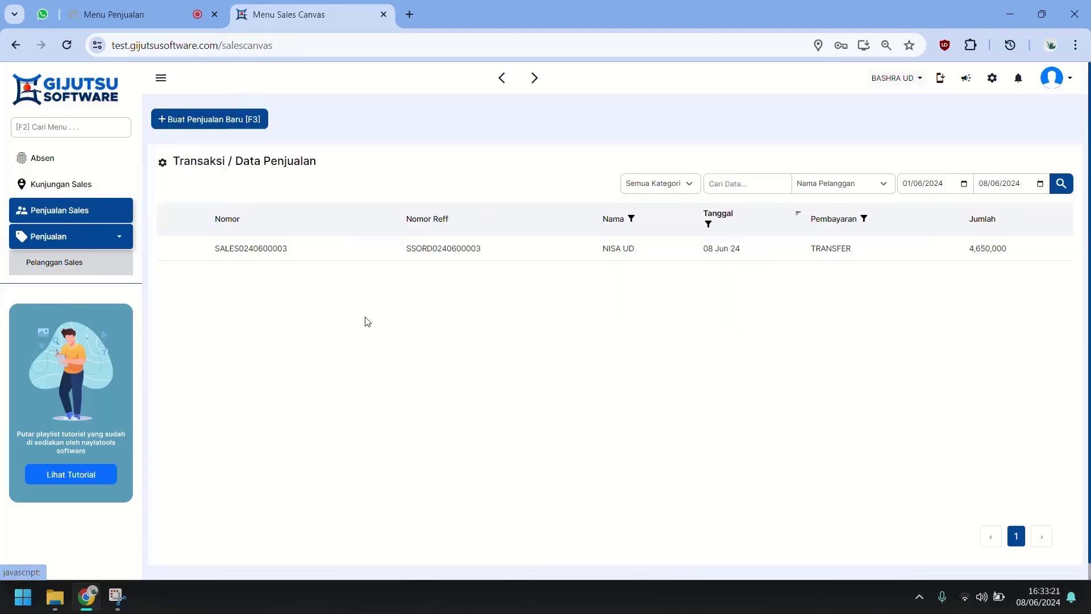
left_click(229, 127)
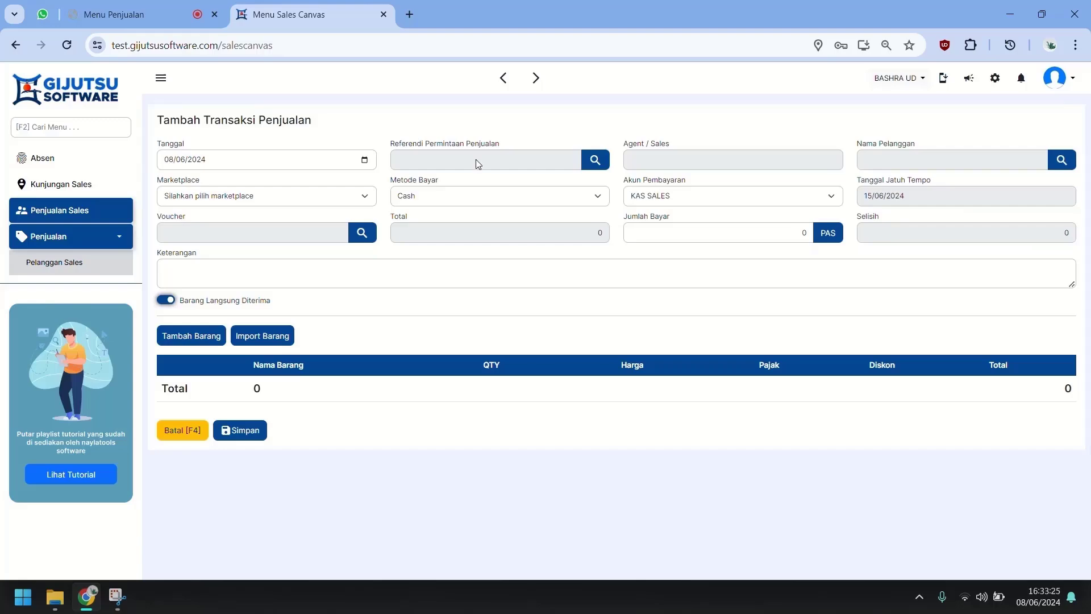
left_click(475, 159)
left_click(438, 230)
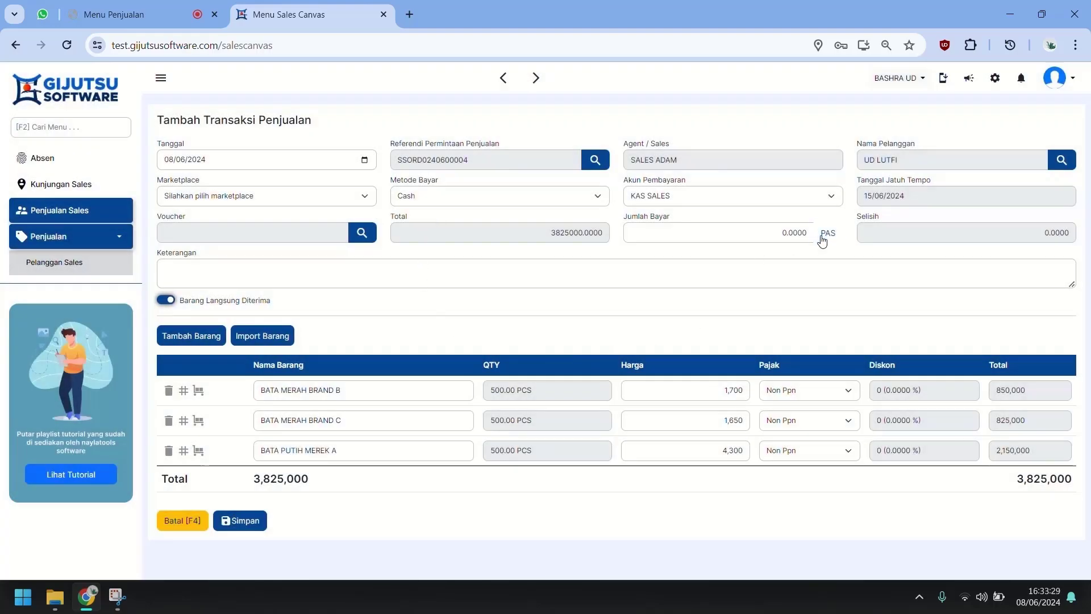
left_click(822, 239)
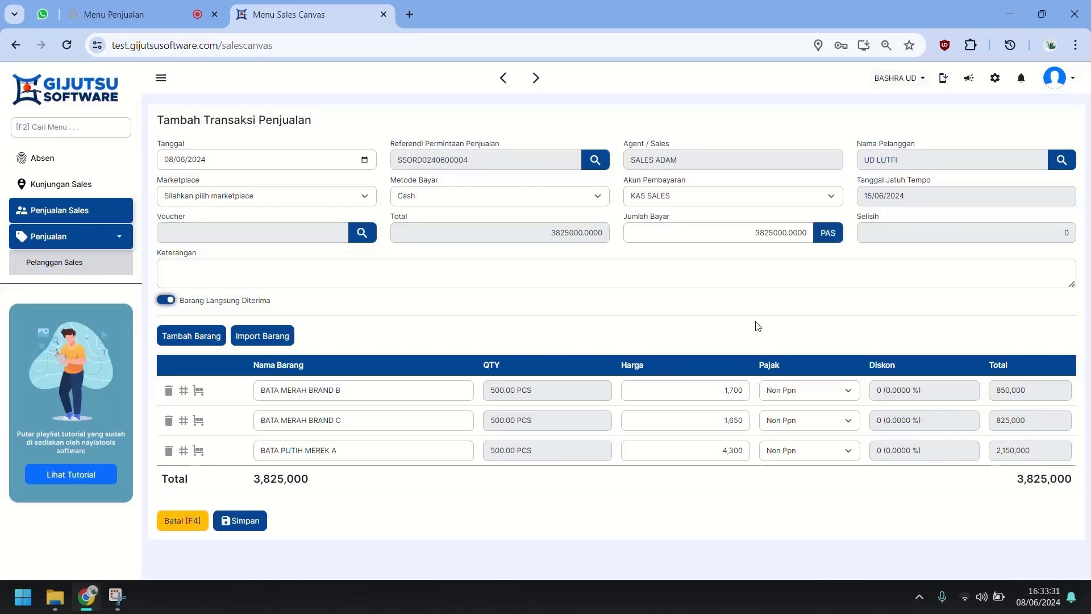
left_click(238, 526)
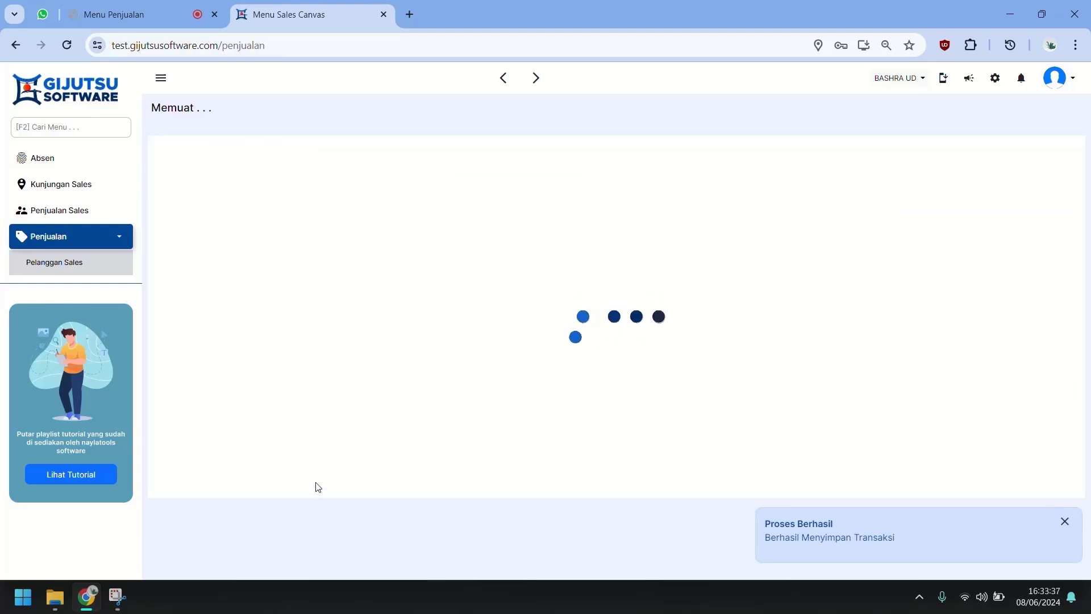
left_click(74, 218)
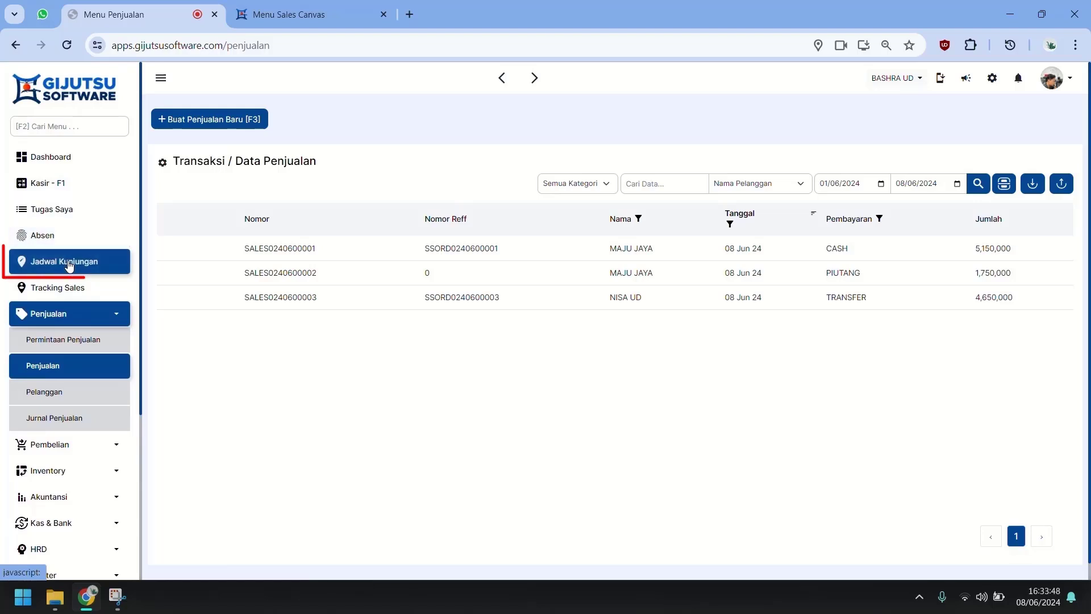
Step: Open Jadwal Kunjungan and view then close SALES ADAM's visit details map
left_click(69, 262)
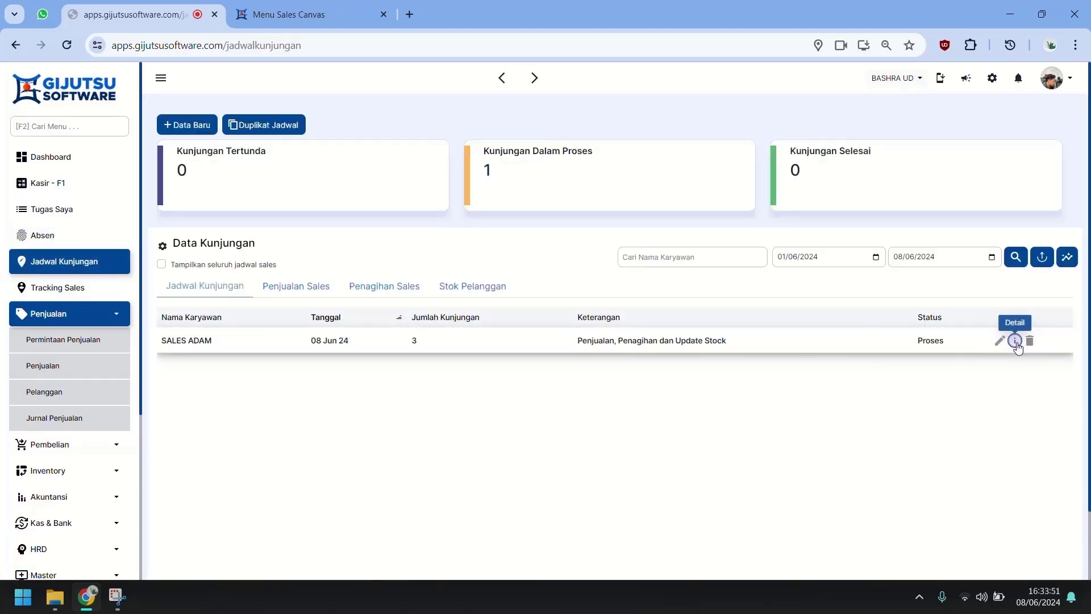
left_click(1015, 341)
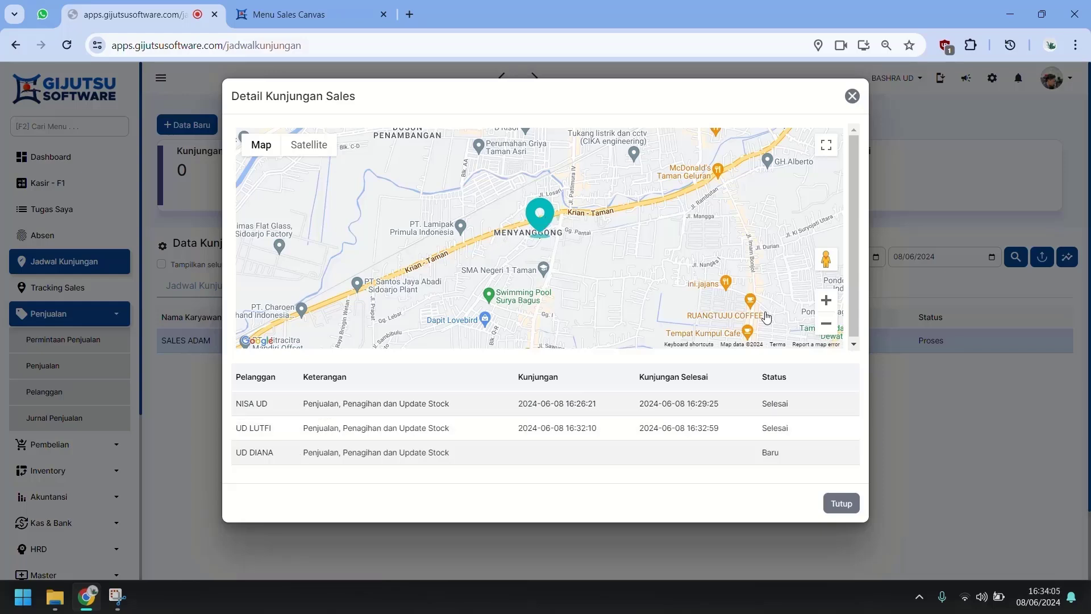
left_click(840, 504)
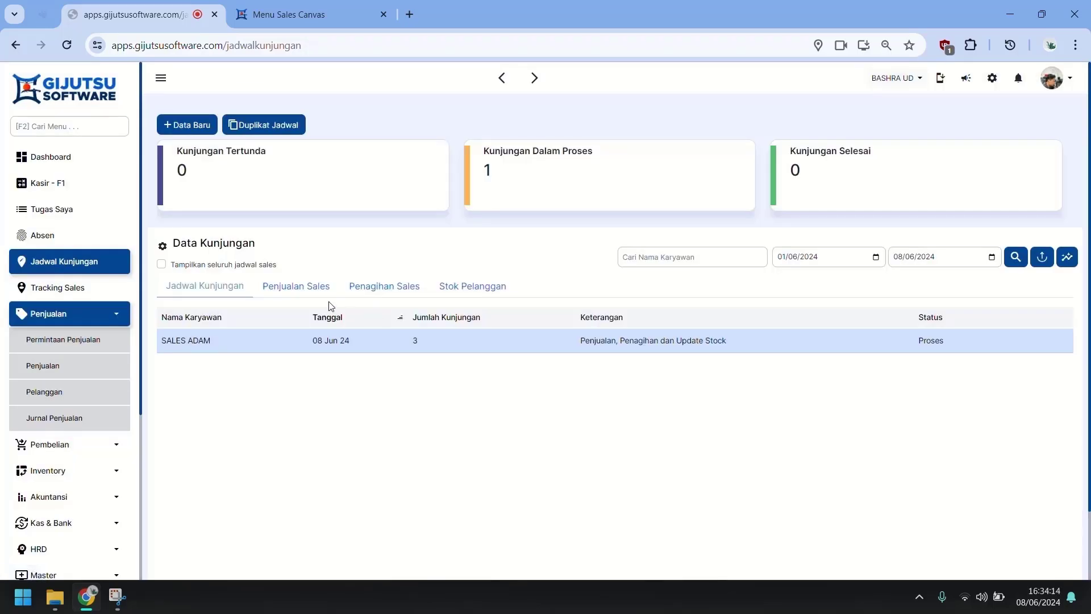
Step: View SALES ADAM's individual sales in Penjualan Sales, then switch to the Penagihan Sales summary
left_click(320, 289)
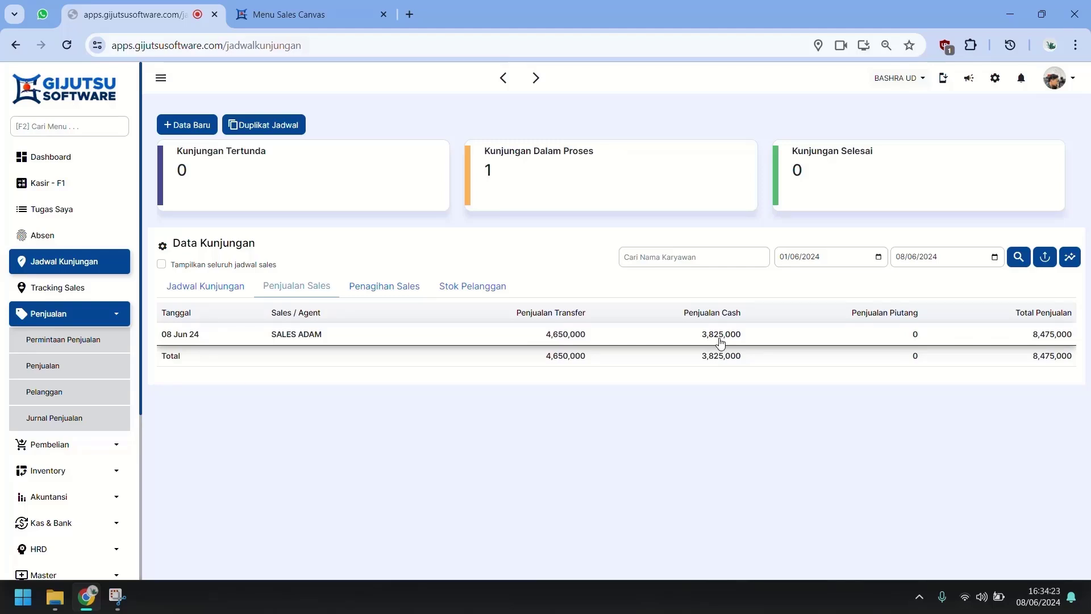
left_click(720, 340)
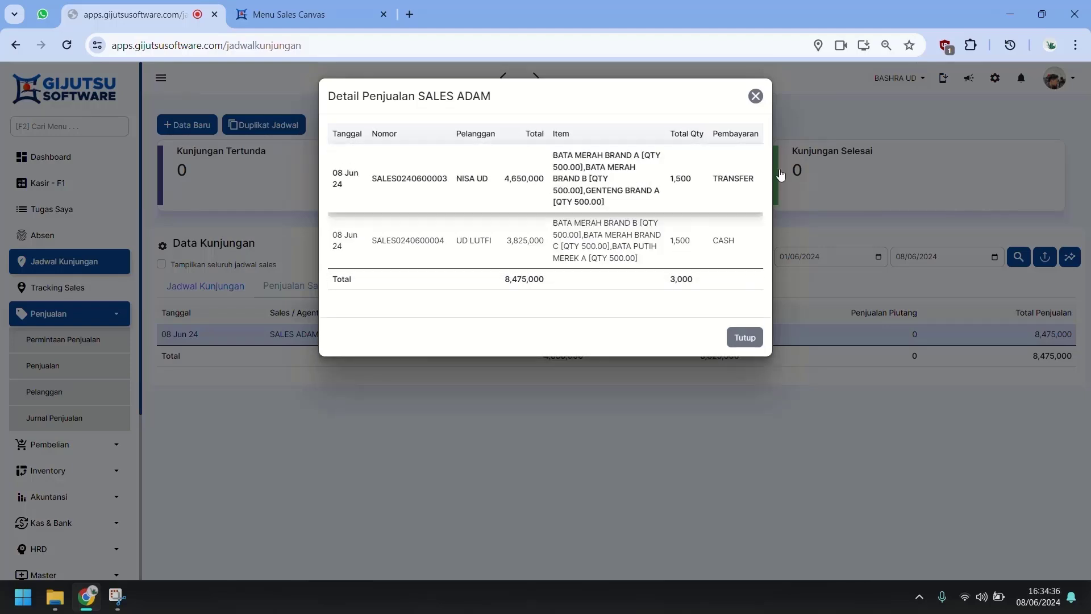
left_click(744, 336)
left_click(384, 288)
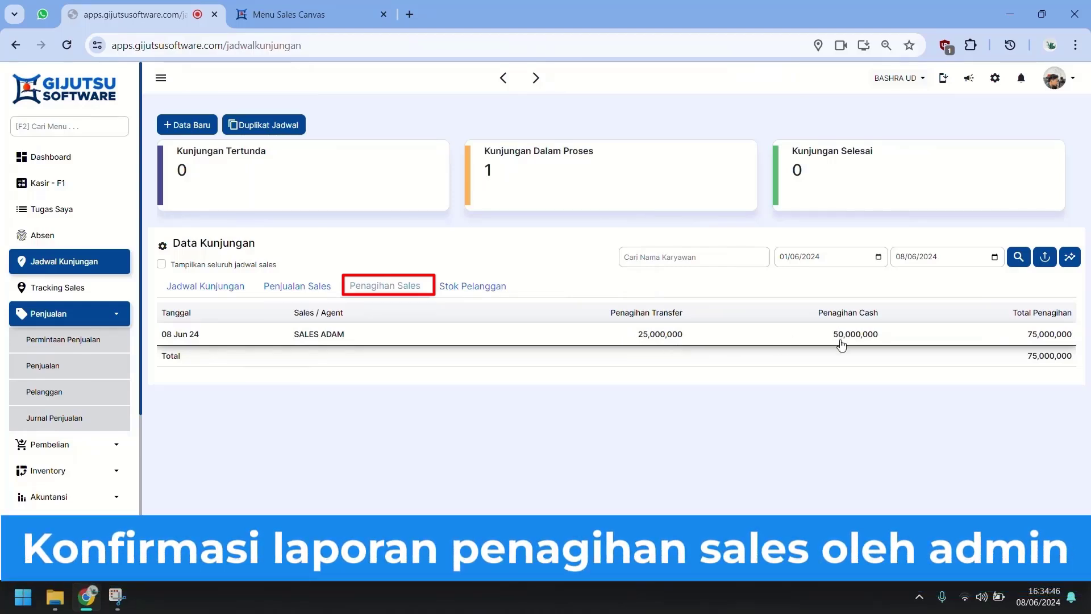
left_click(635, 340)
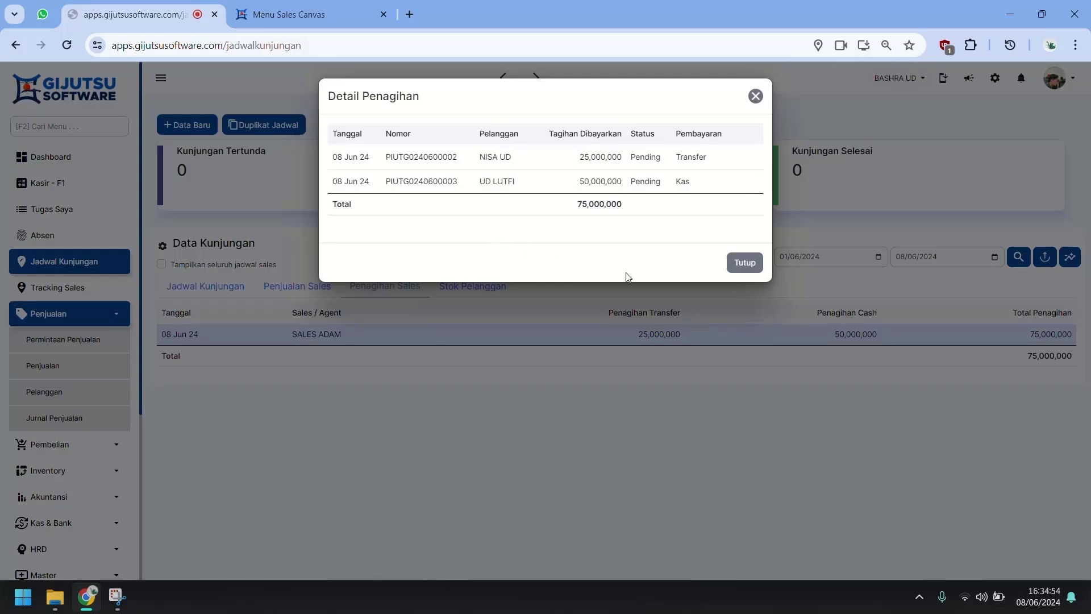
left_click(756, 265)
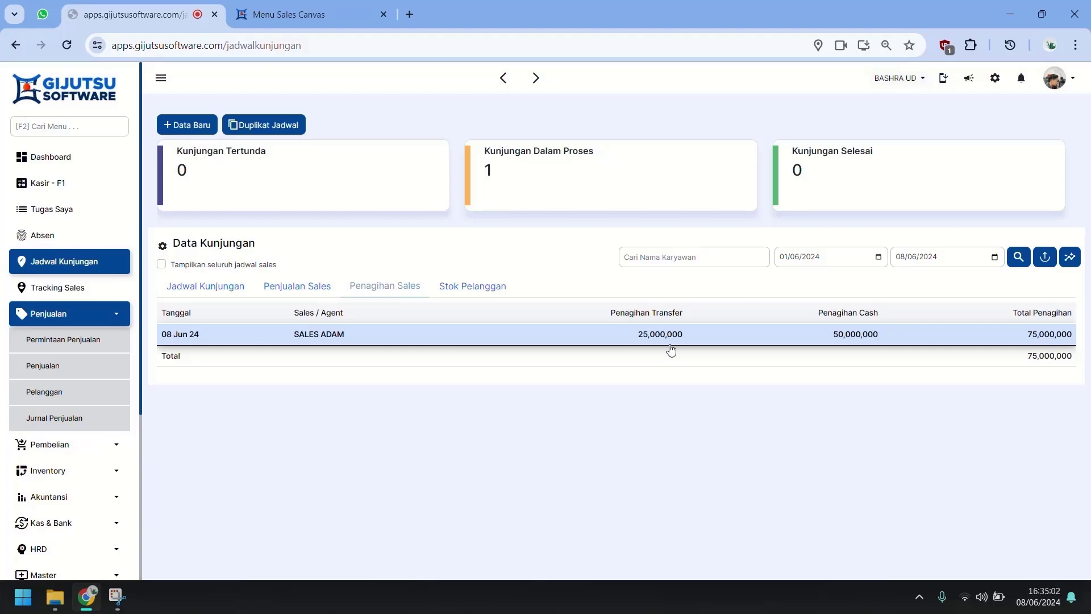
left_click(671, 344)
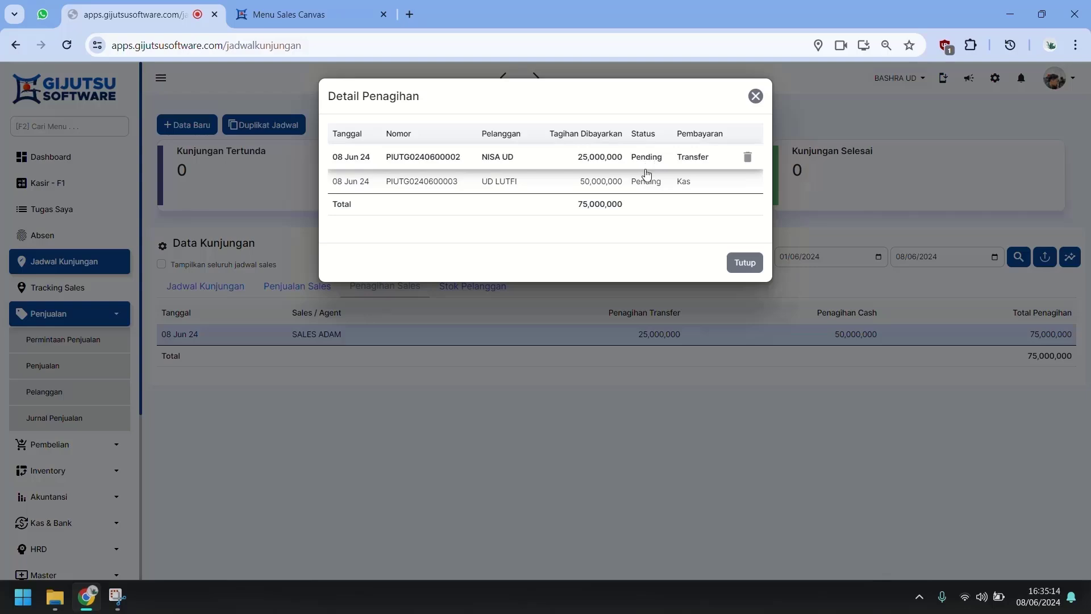
left_click(745, 264)
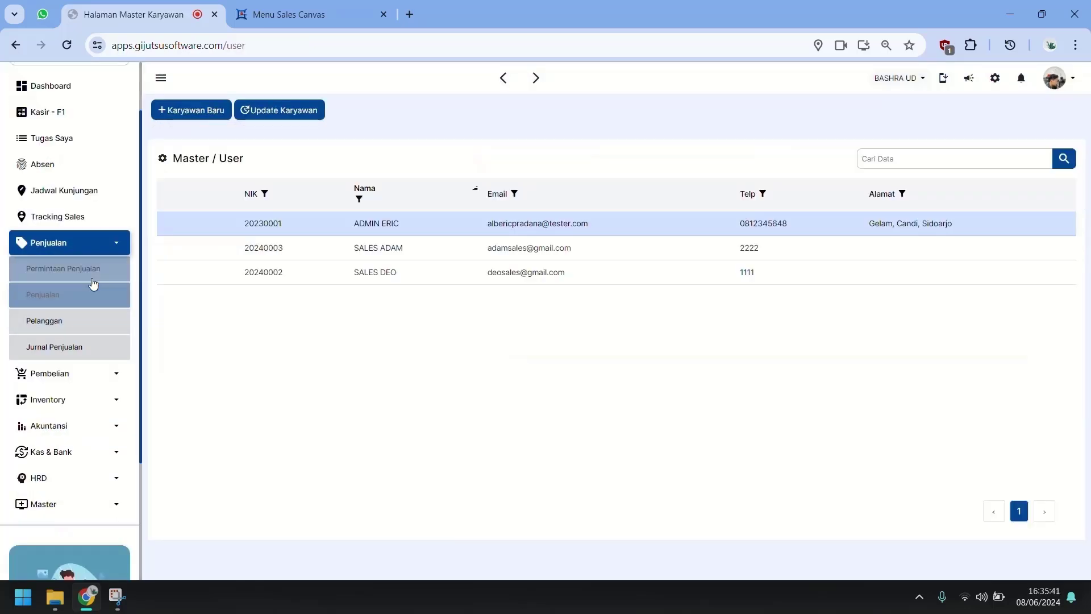
Step: Start a new Kas & Bank receipt of type Penerimaan Penagihan Sales
left_click(91, 273)
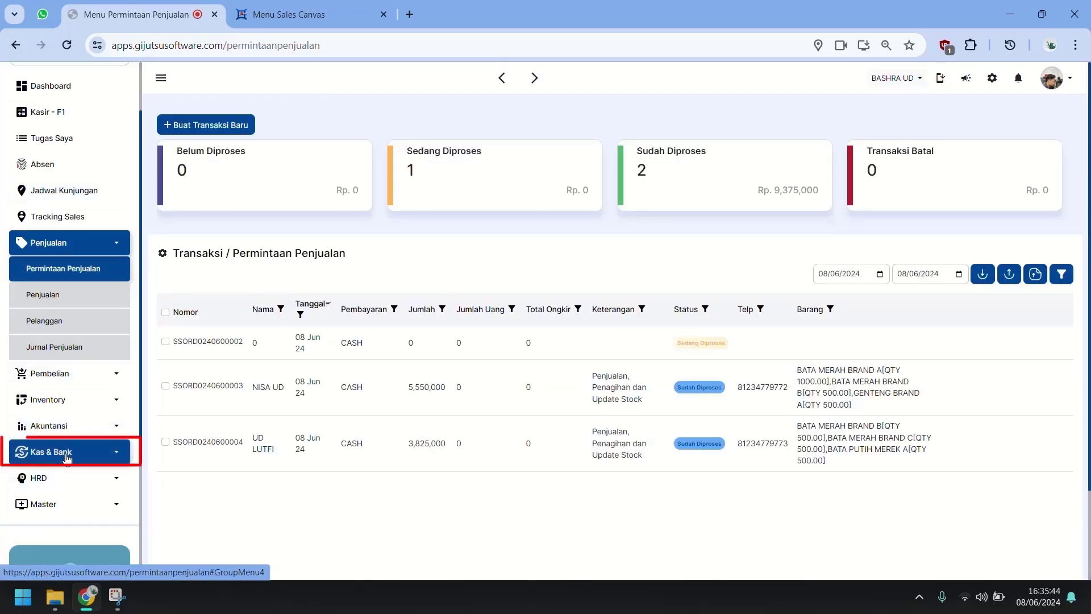
left_click(68, 451)
scroll(67, 507, "down", 1)
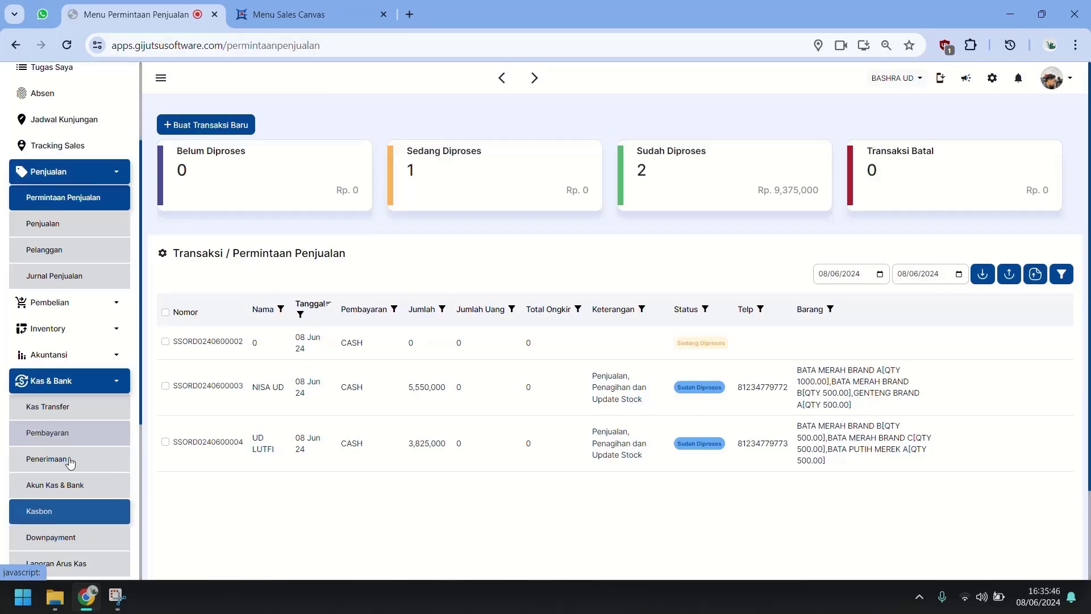
left_click(65, 461)
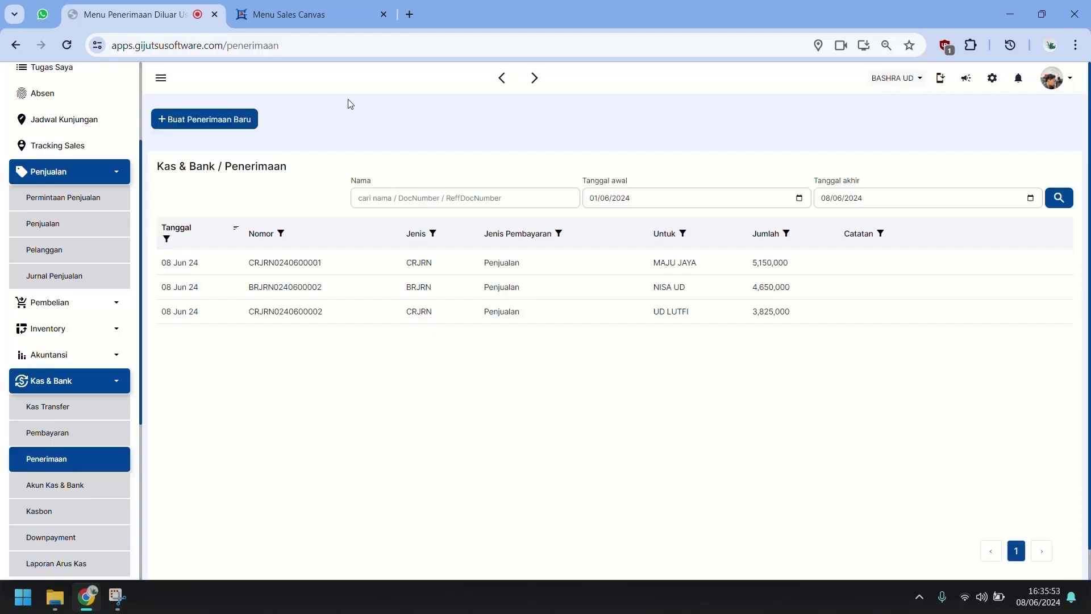
left_click(220, 118)
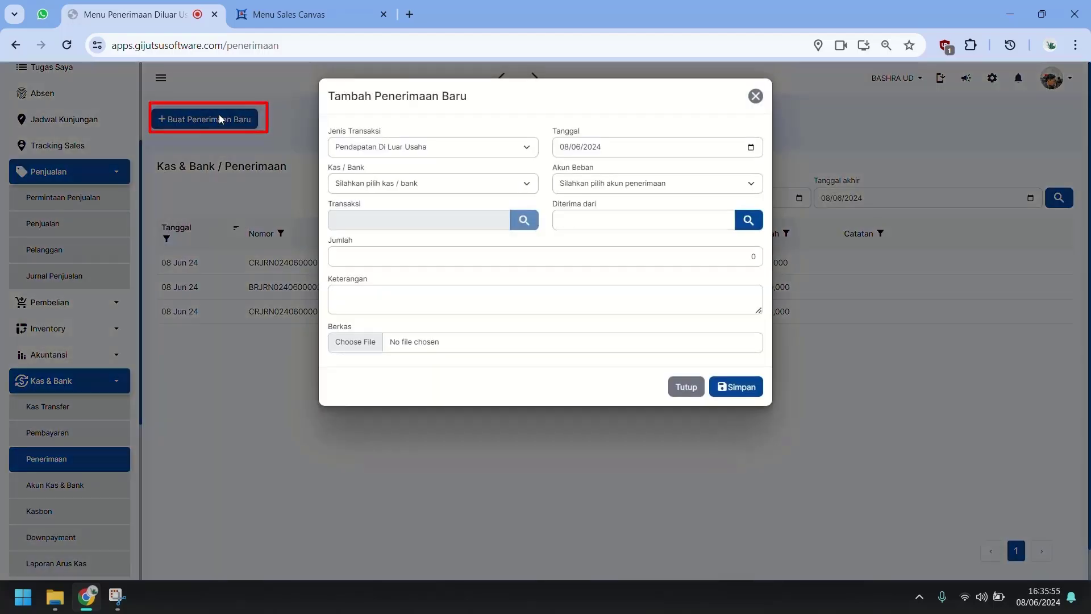
left_click(465, 154)
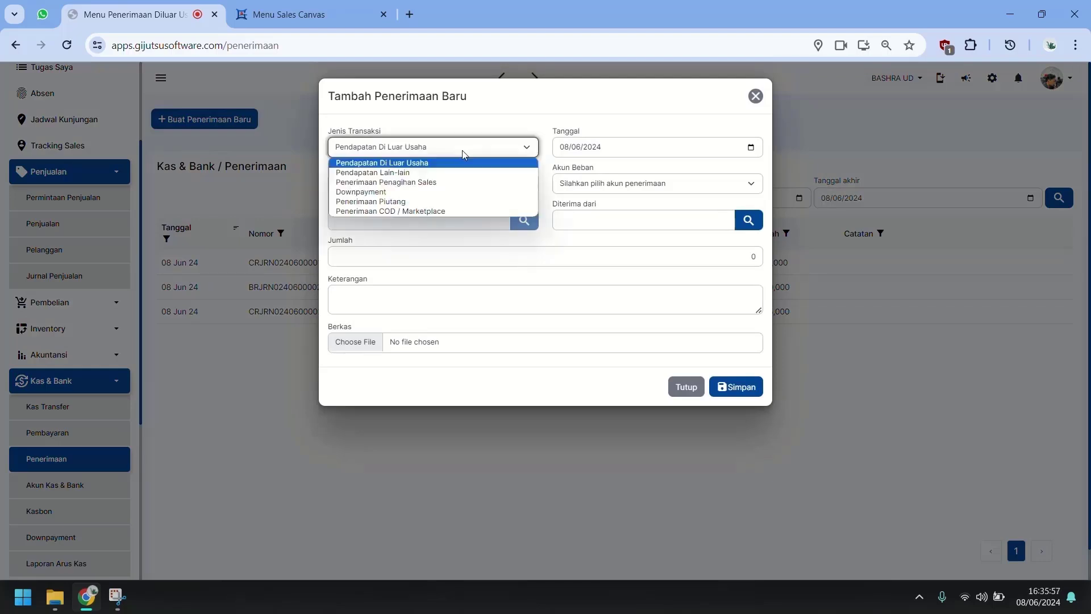
left_click(422, 183)
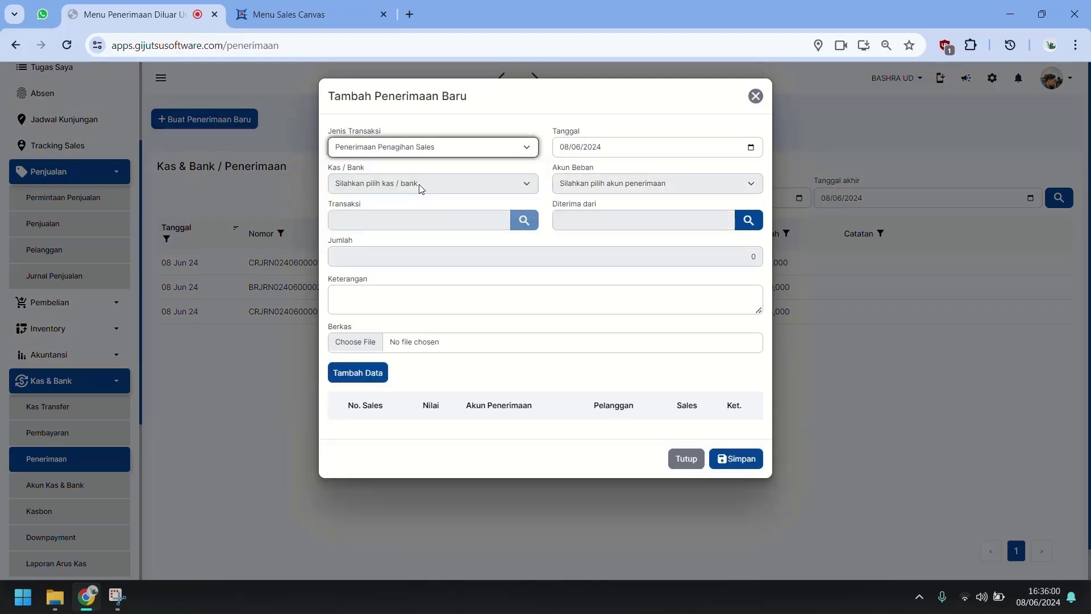
Step: Add NISA UD's 25,000,000 and UD LUTFI's 50,000,000 collections and save the receipt
left_click(360, 384)
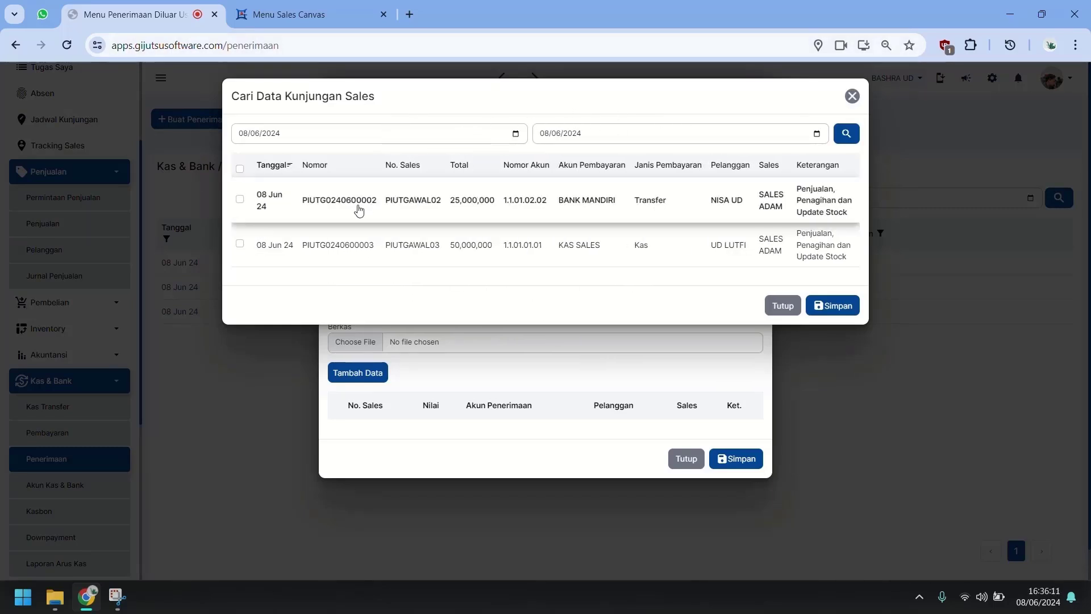
left_click(240, 200)
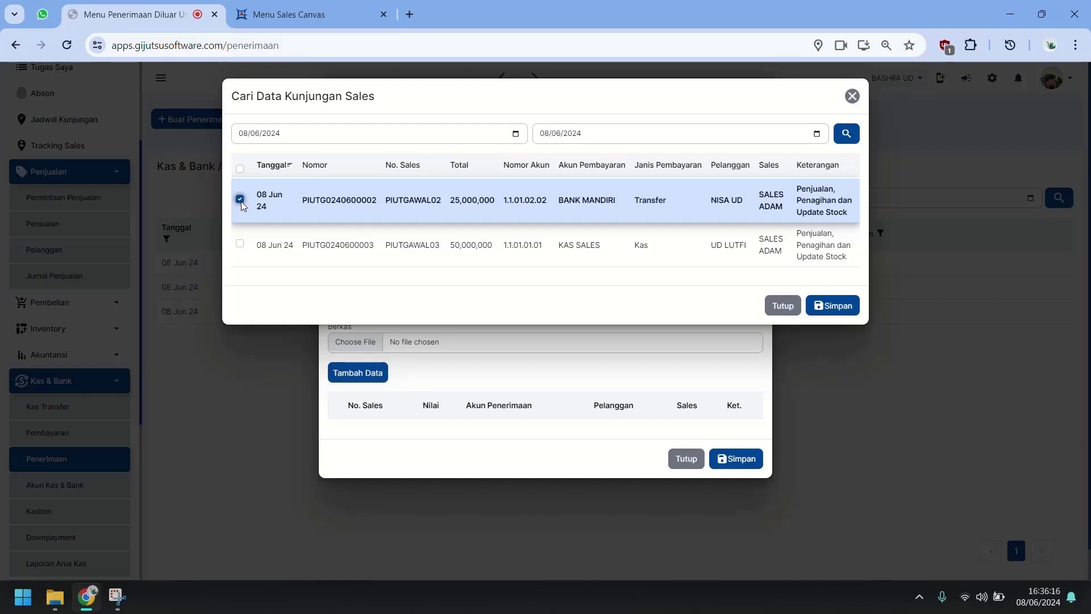
left_click(240, 243)
left_click(818, 307)
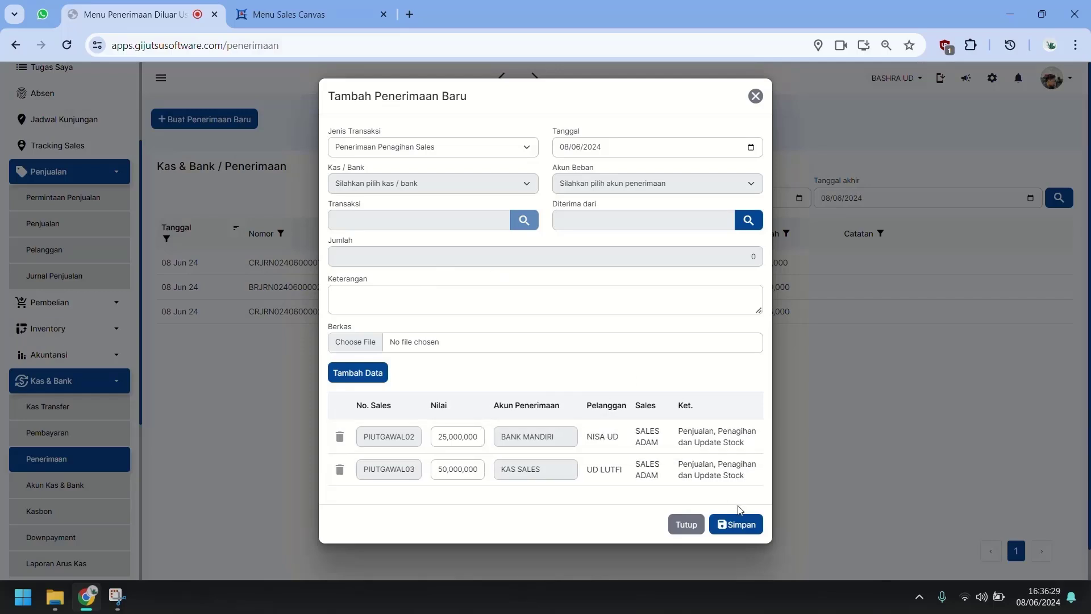
left_click(738, 527)
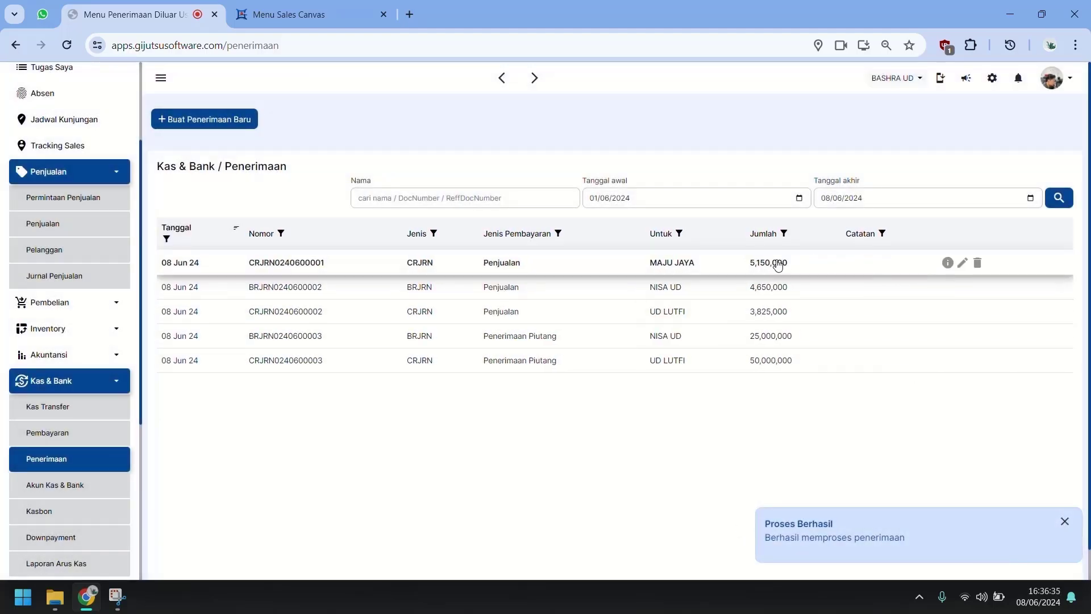
Step: Confirm both collections are now approved in the visit schedule's collections summary
scroll(59, 146, "up", 3)
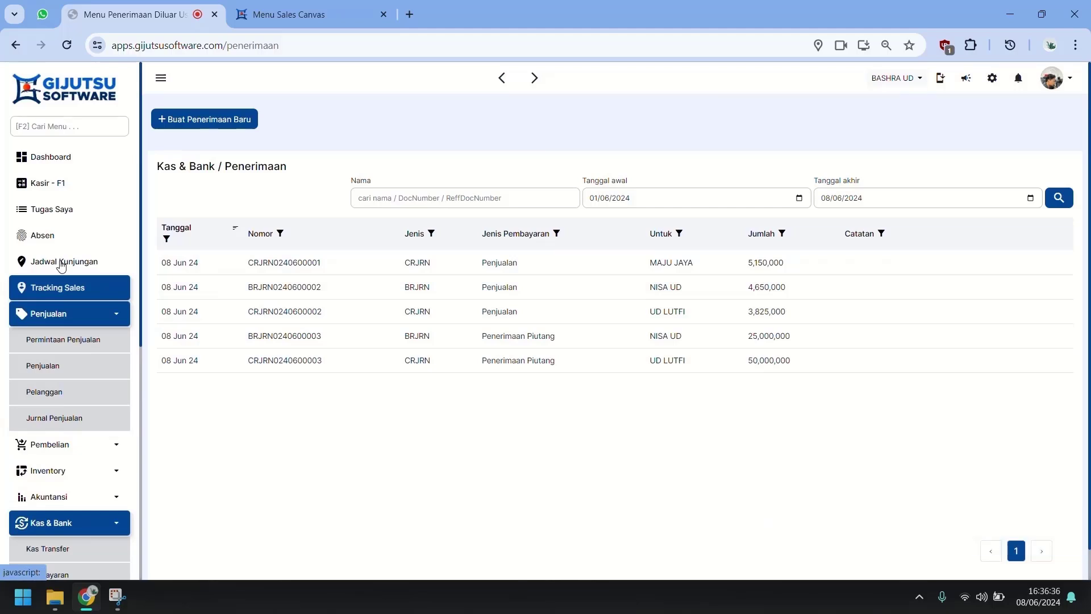
left_click(61, 263)
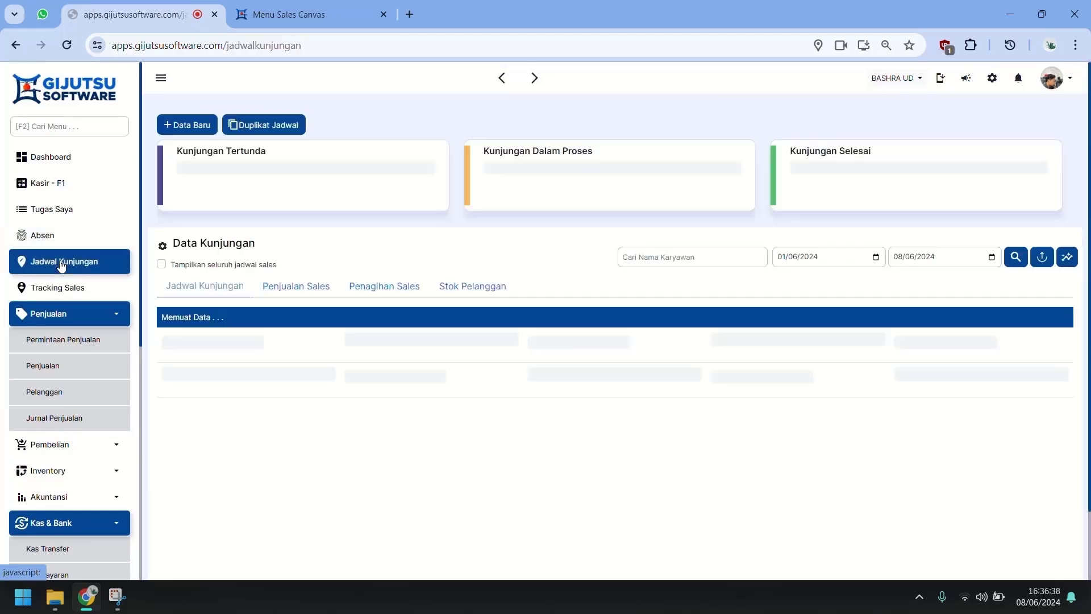
left_click(406, 291)
left_click(517, 344)
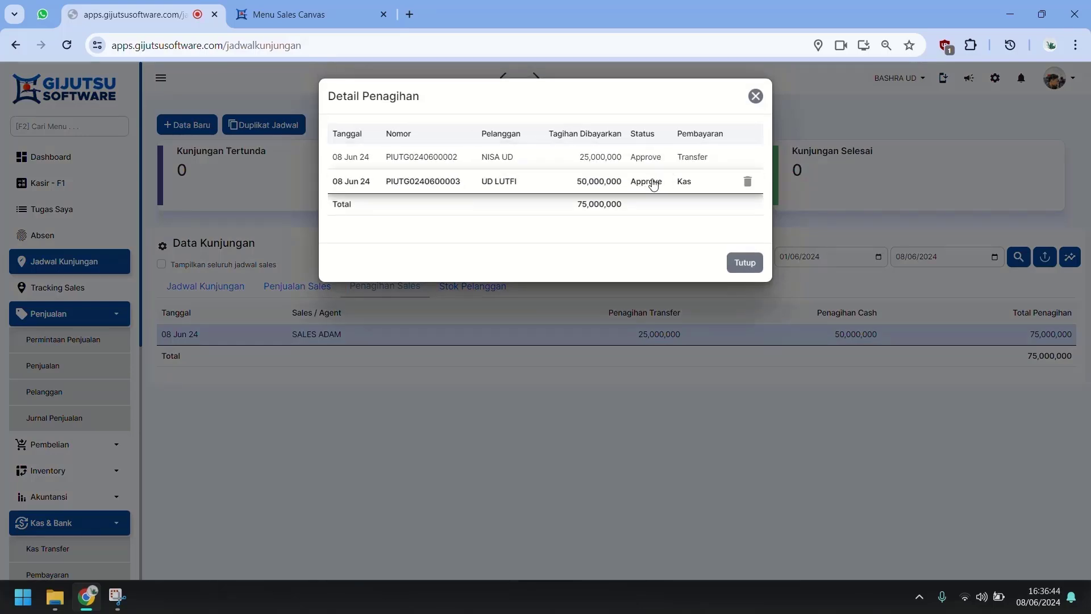
left_click(744, 262)
Step: Open the Akuntansi receivables report and view UD LUTFI's and NISA UD's payment details
scroll(107, 431, "down", 2)
left_click(108, 427)
scroll(108, 433, "down", 3)
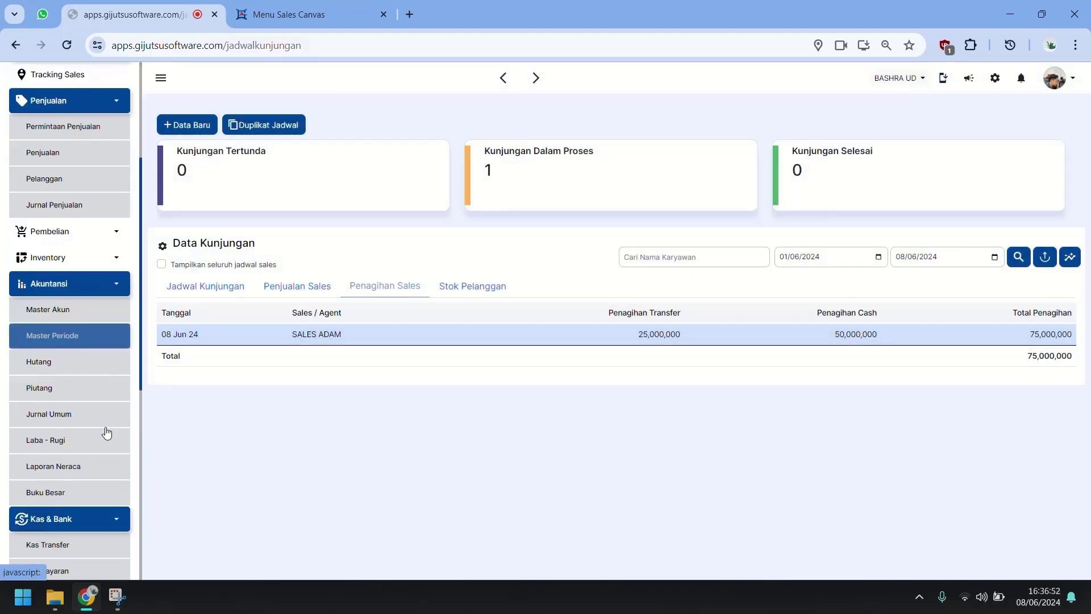
left_click(89, 387)
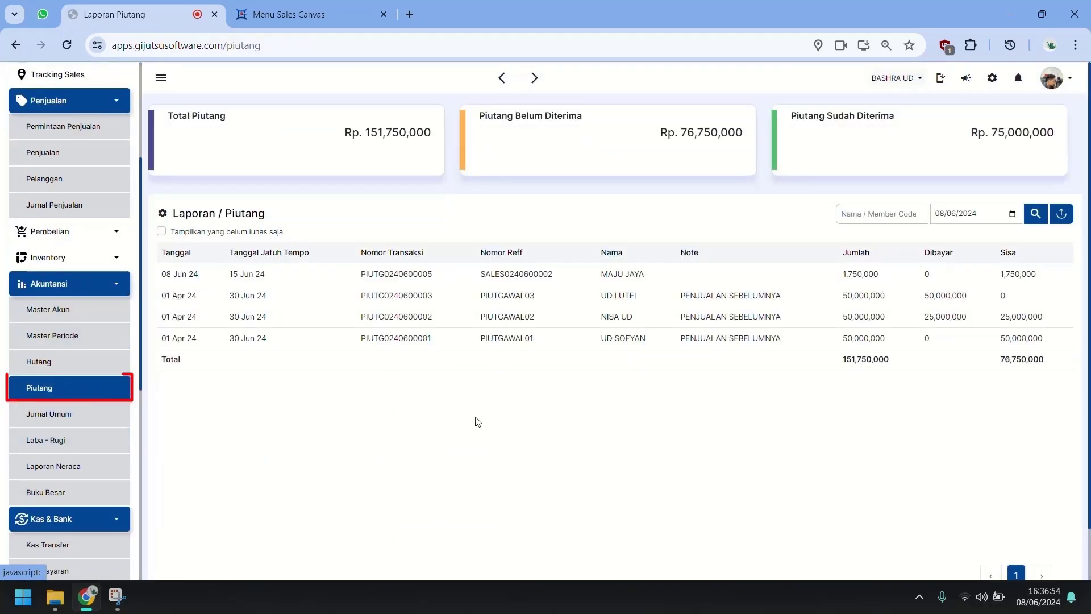
left_click(950, 307)
left_click(659, 232)
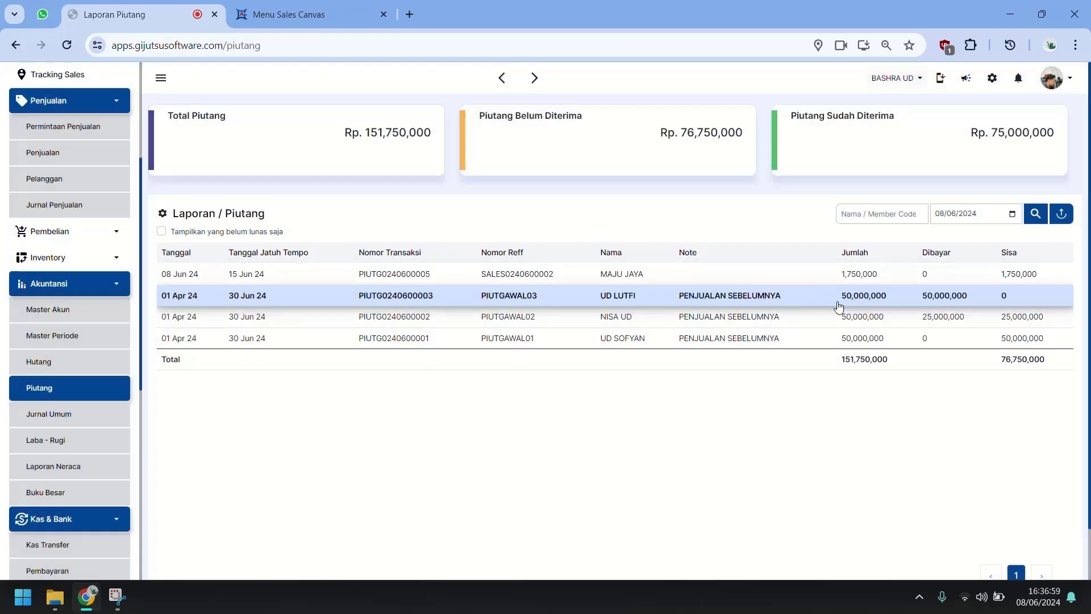
left_click(868, 320)
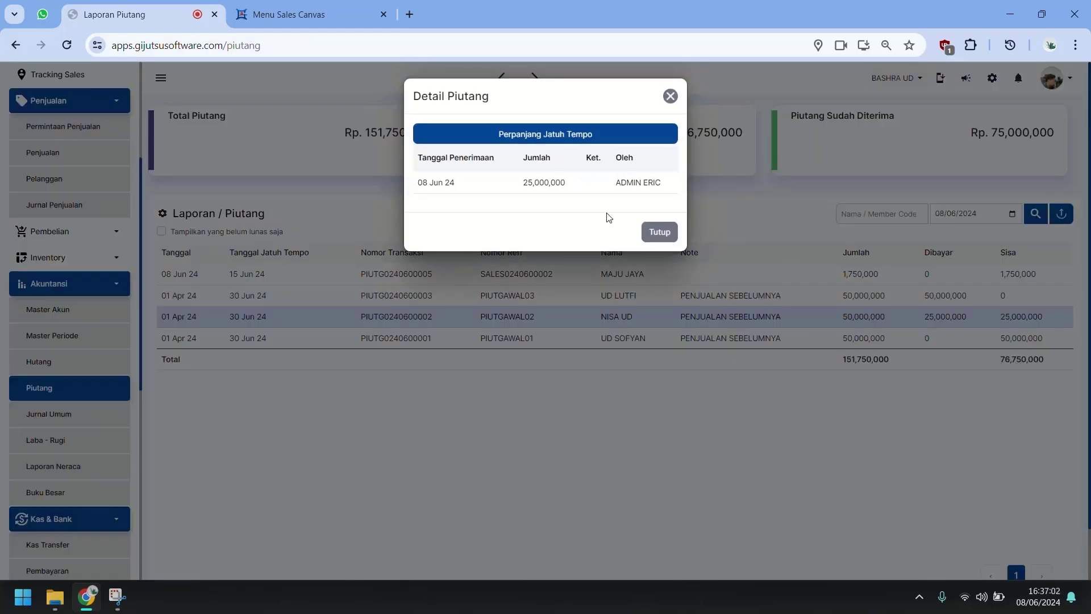
left_click(659, 232)
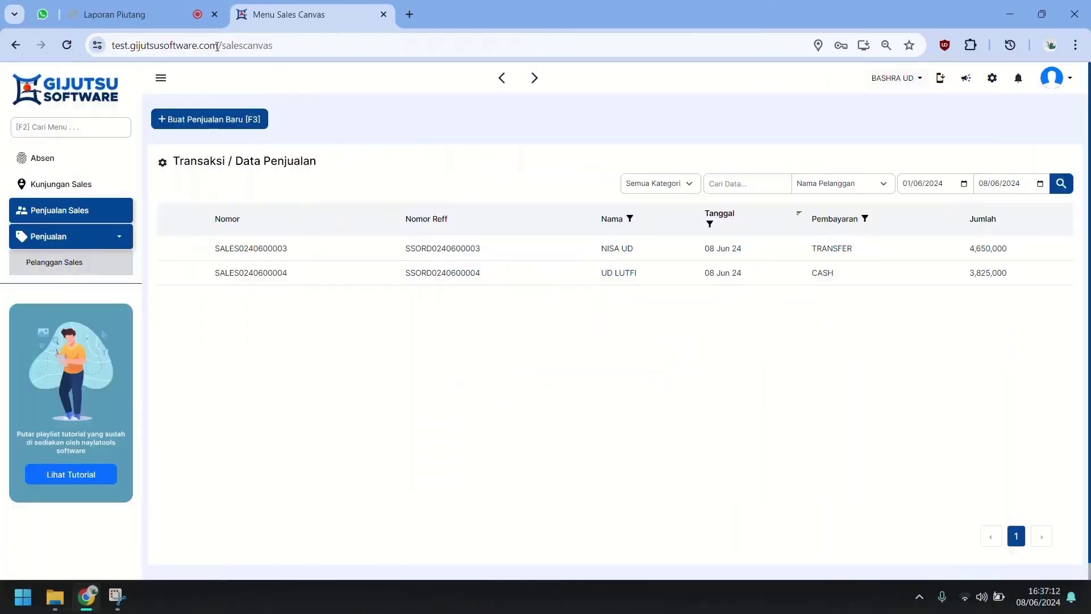
Step: Create a direct visit to MAJU JAYA dated 08 Jun 24 with a photo and current location
left_click(90, 194)
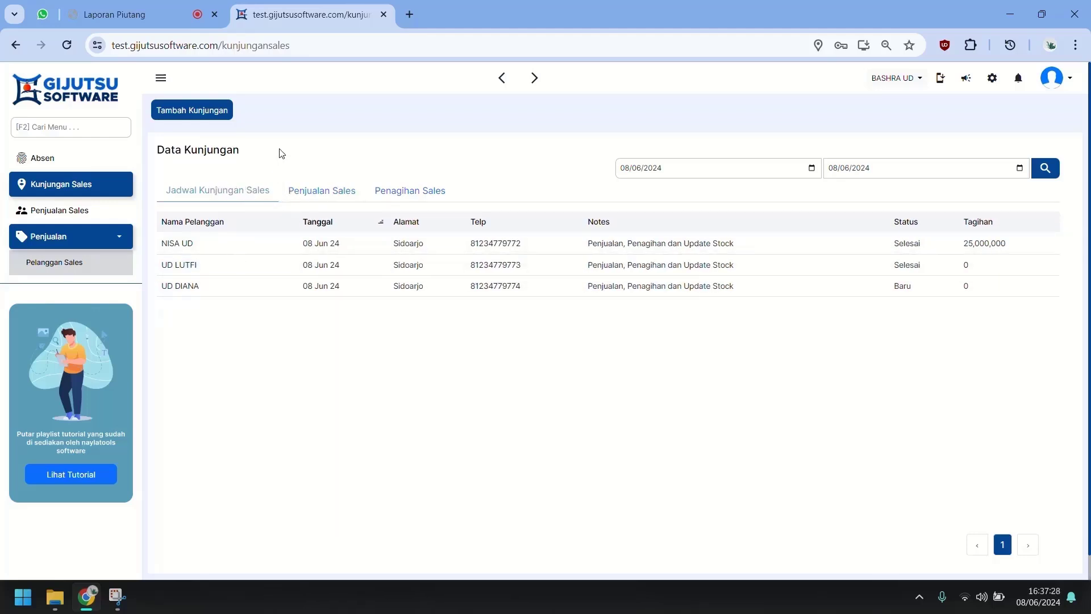
left_click(211, 111)
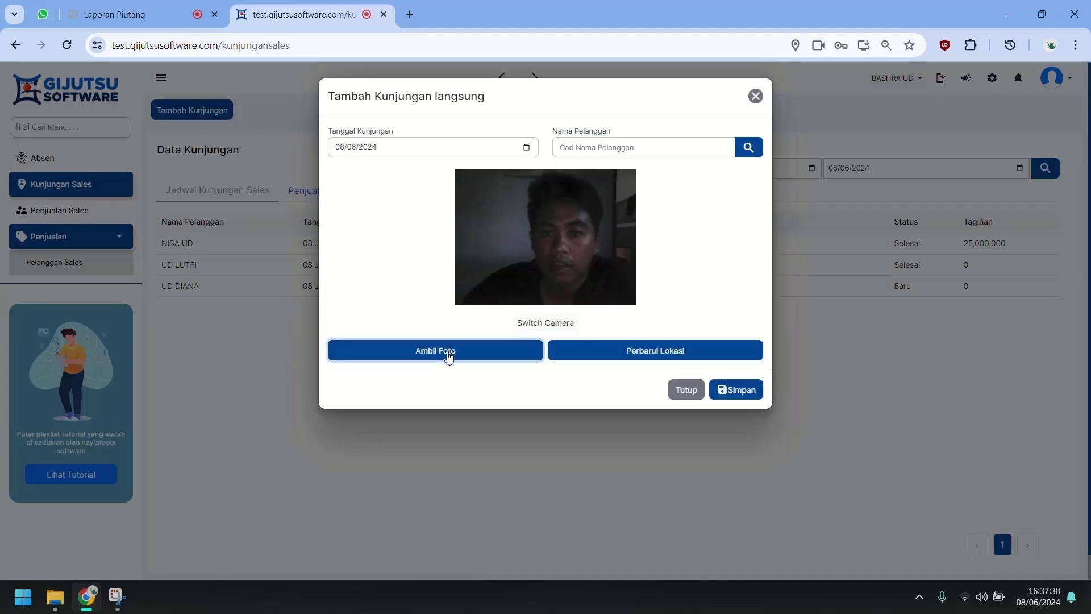
left_click(448, 355)
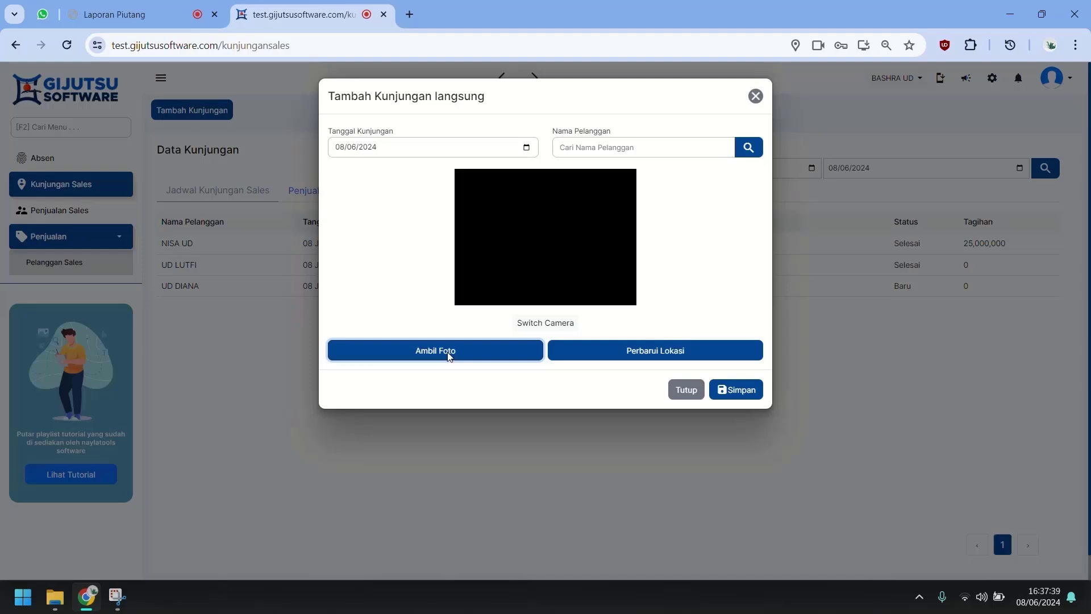
left_click(632, 340)
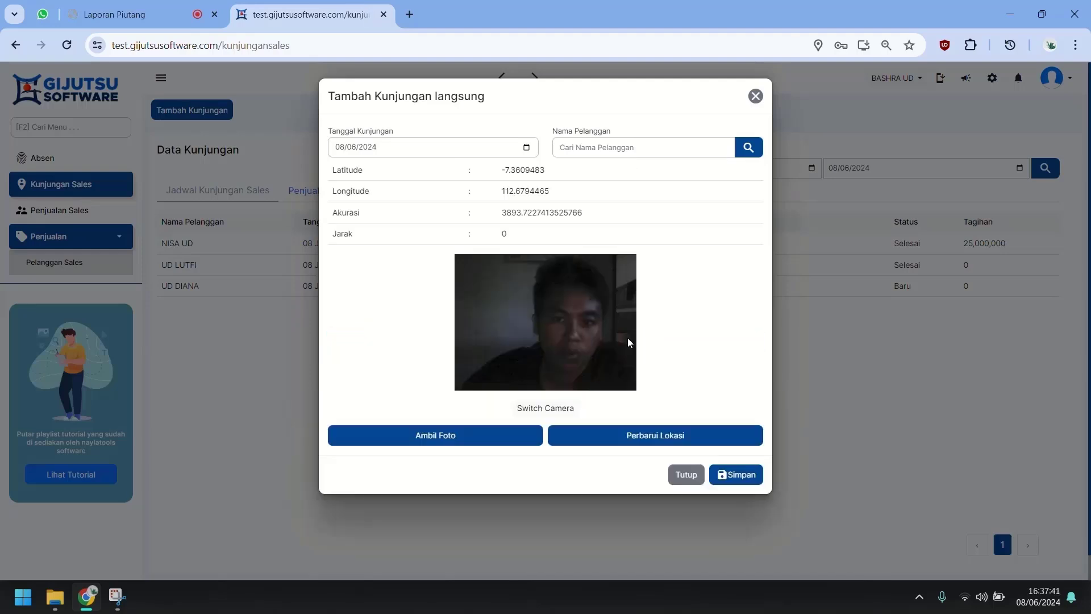
left_click(745, 150)
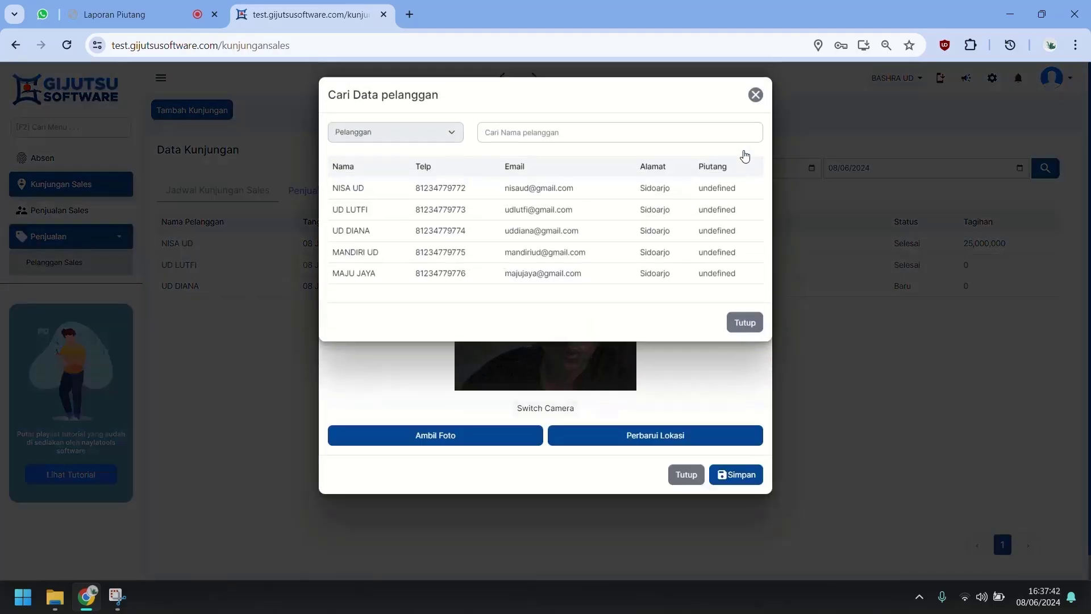
left_click(457, 275)
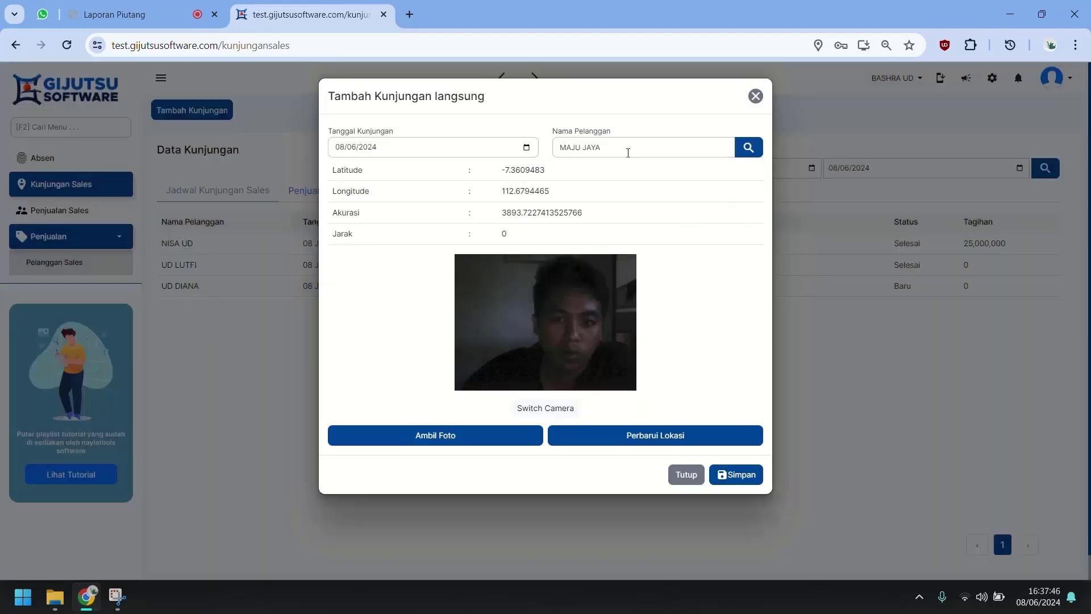
left_click(745, 481)
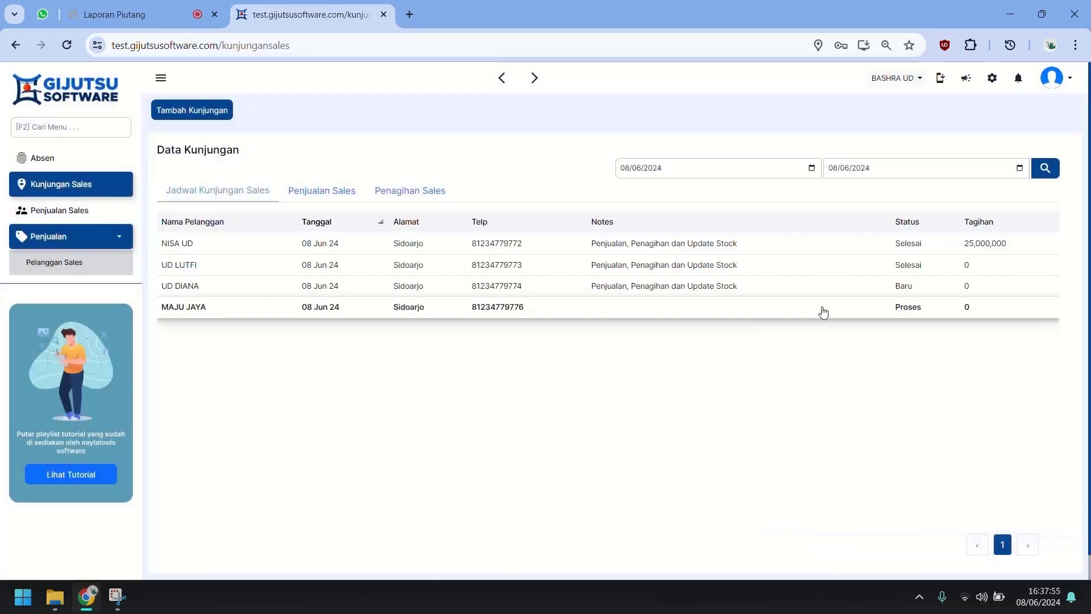
Step: Complete MAJU JAYA's visit with 200 PCS each of BATA MERAH BRAND A and B, totalling 700,000
left_click(855, 309)
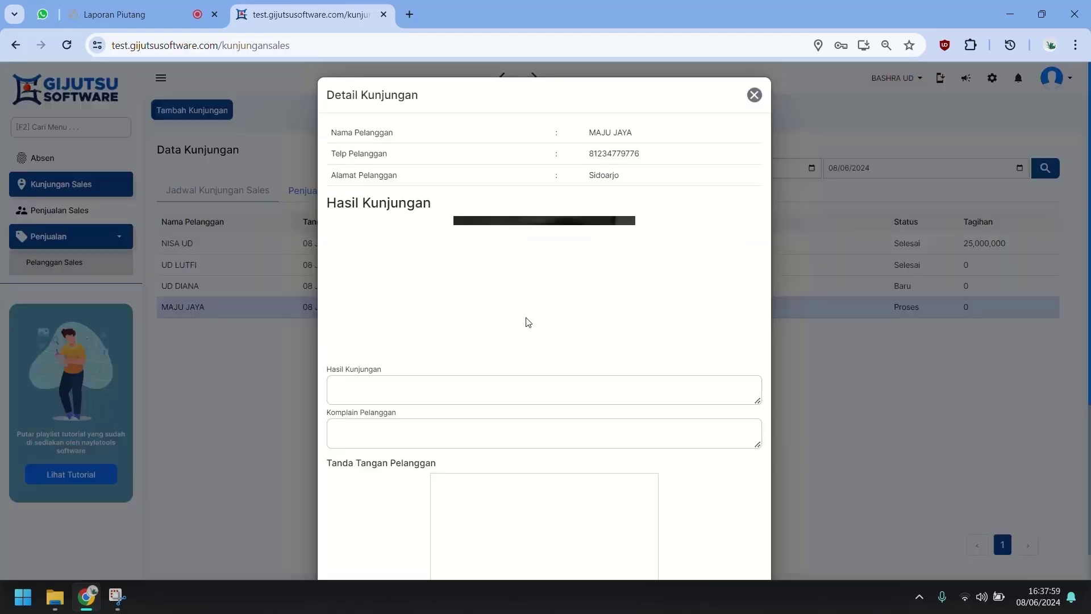
scroll(526, 318, "down", 5)
left_click(388, 439)
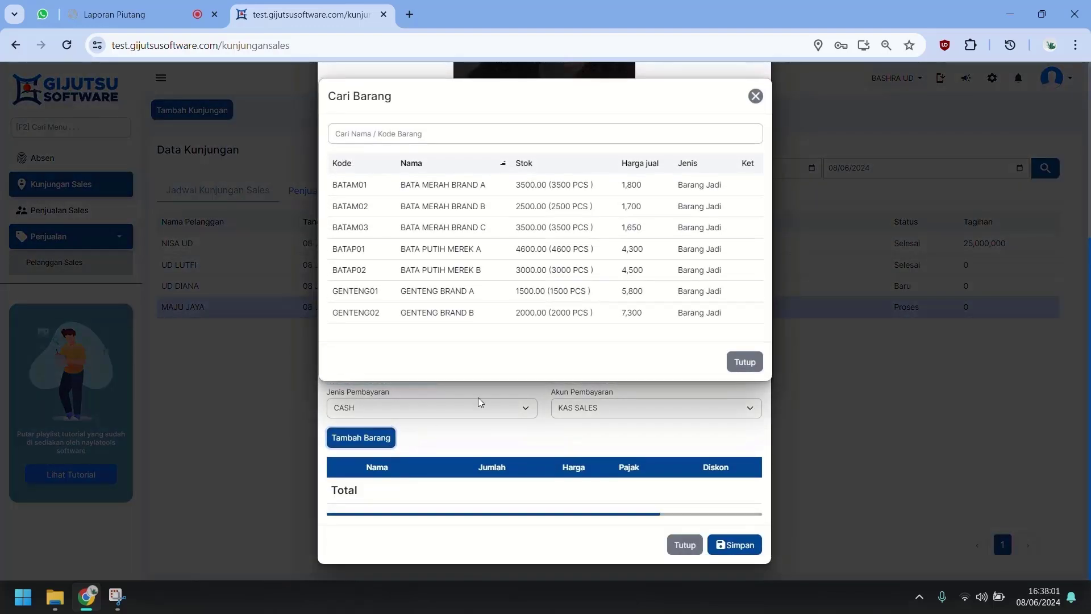
left_click(557, 185)
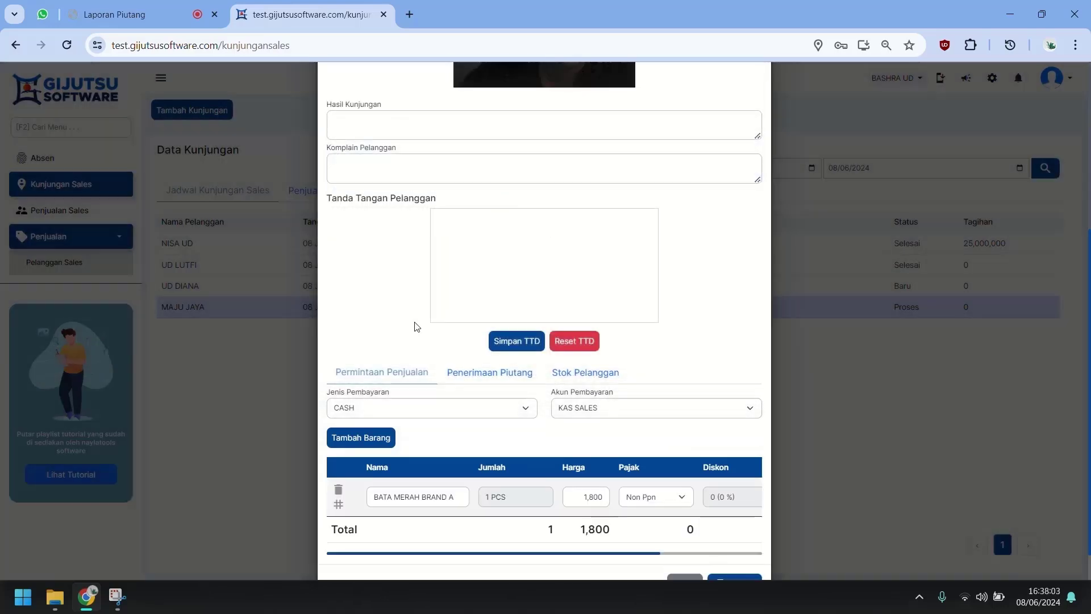
left_click(371, 448)
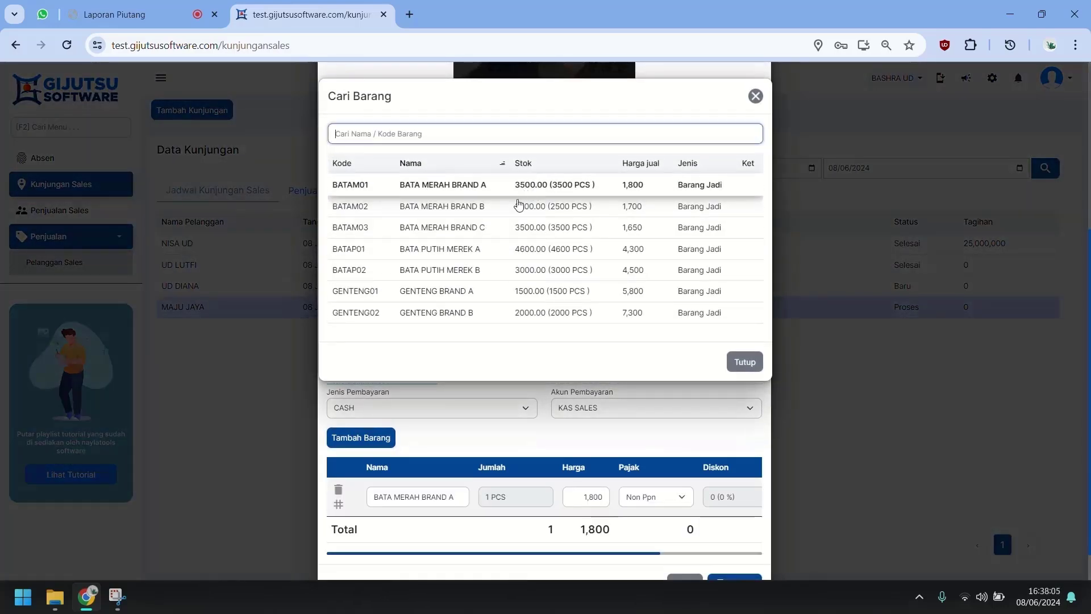
double_click(519, 205)
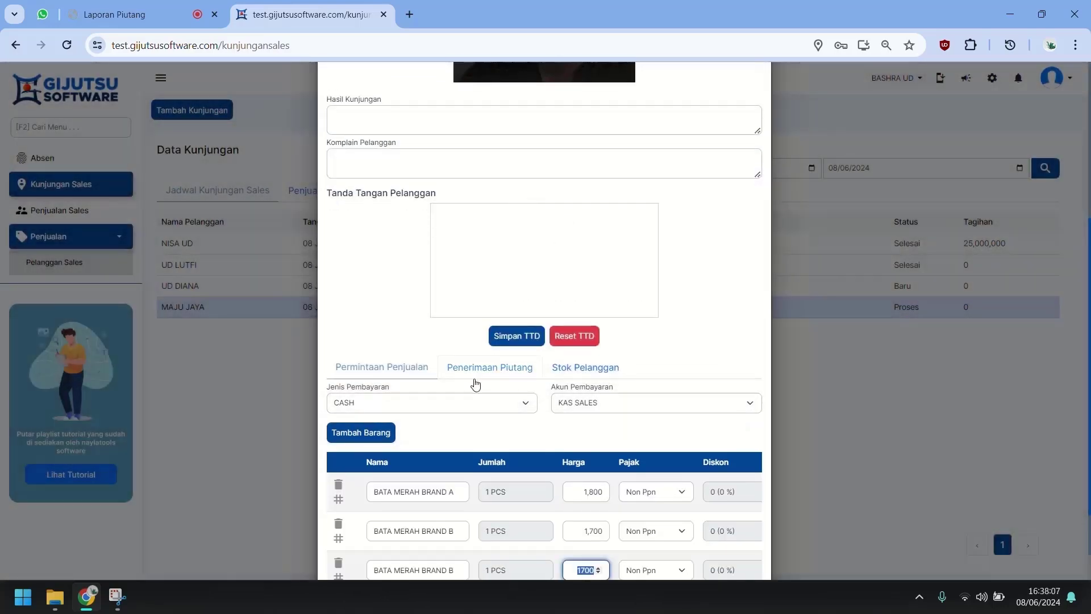
scroll(449, 418, "down", 3)
left_click(338, 450)
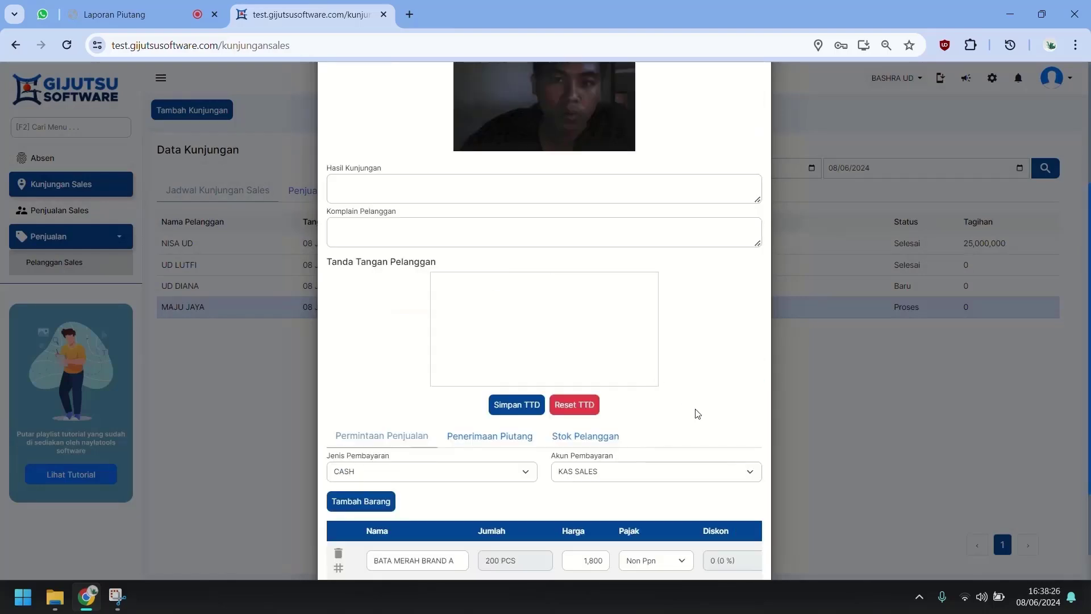
scroll(744, 512, "down", 3)
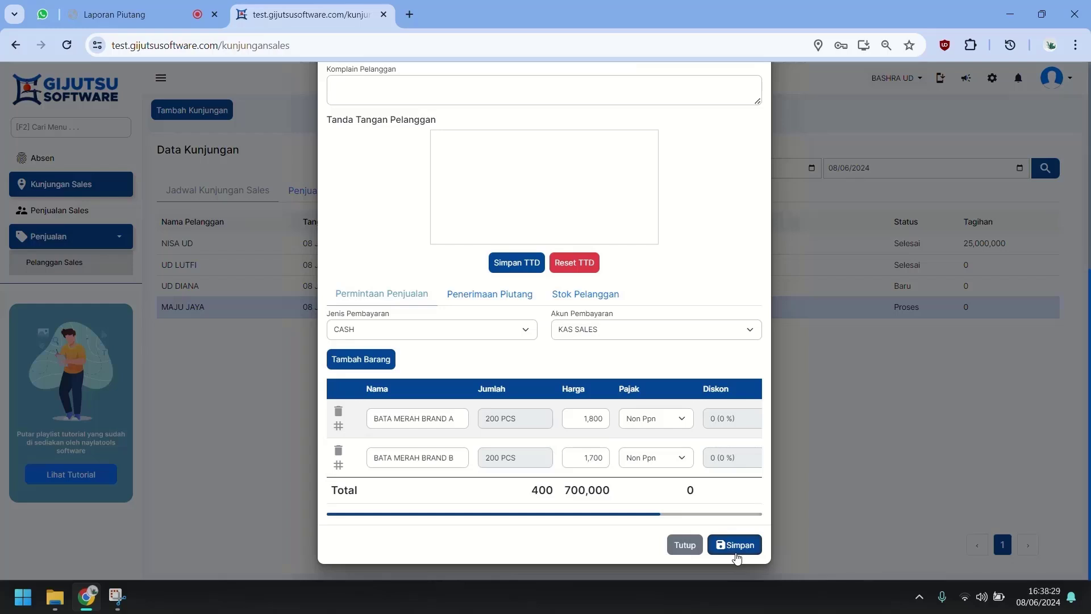
left_click(736, 553)
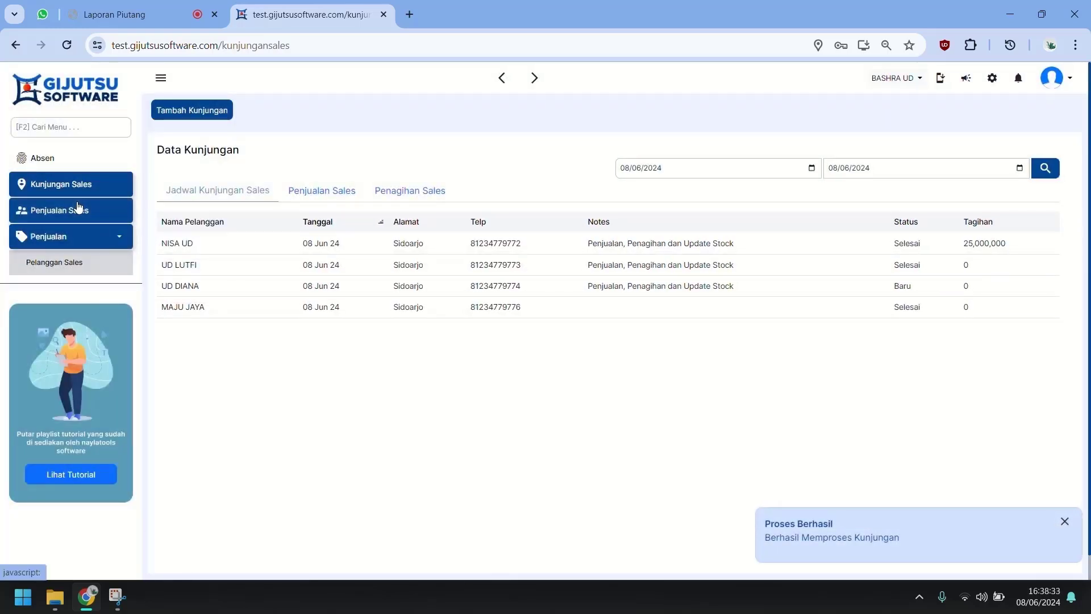
left_click(74, 214)
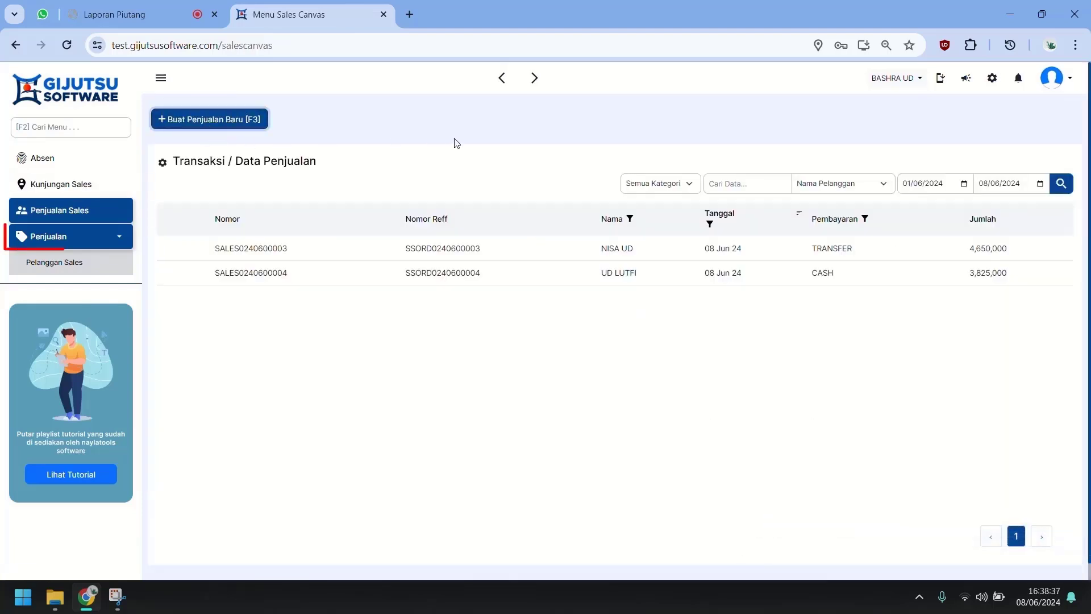
key("F3")
left_click(429, 158)
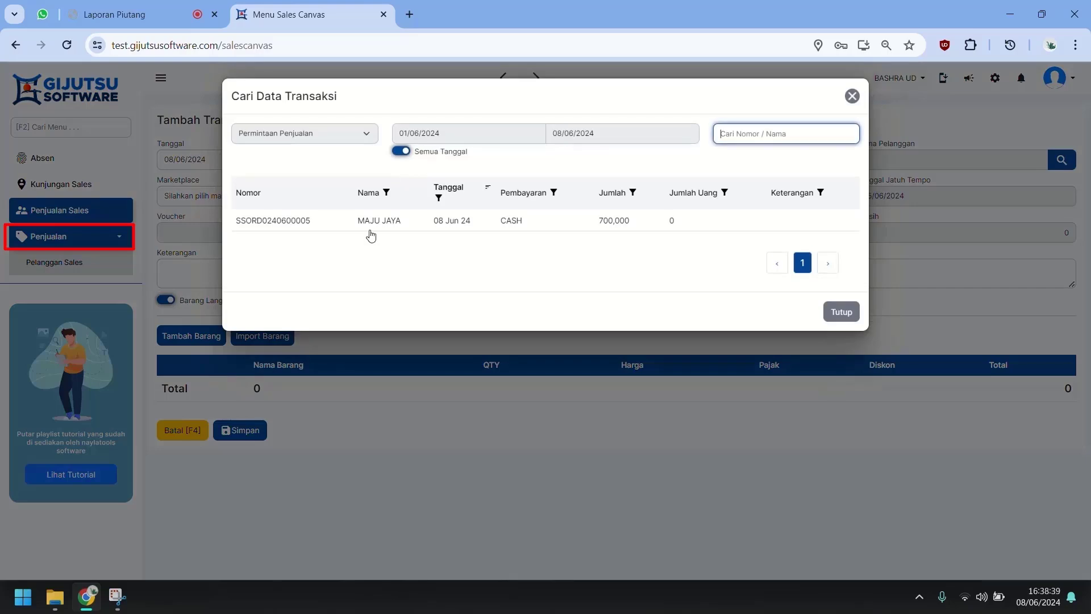
left_click(381, 221)
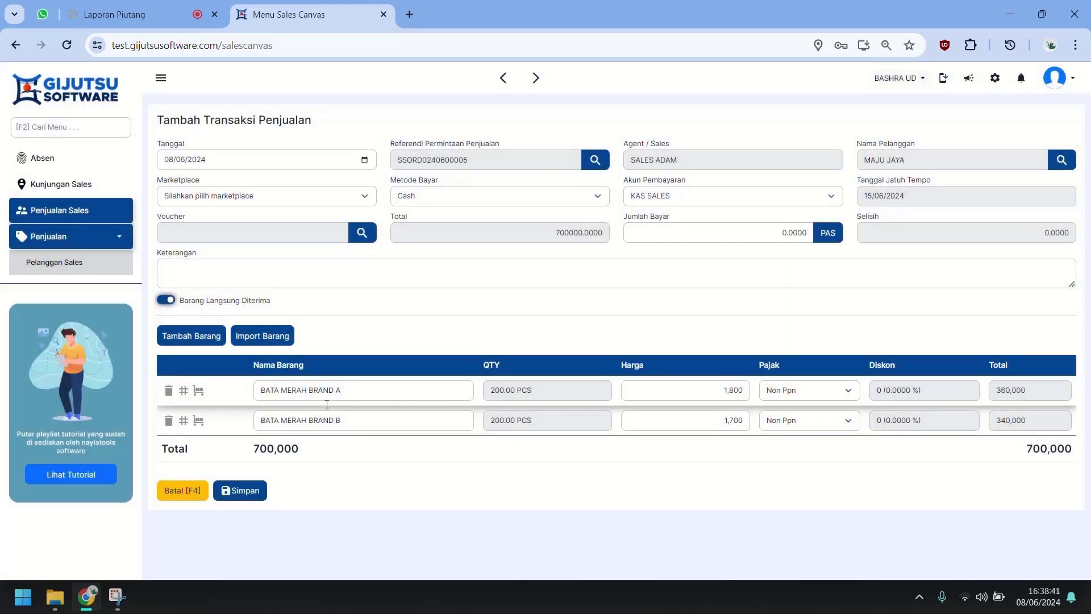
left_click(244, 491)
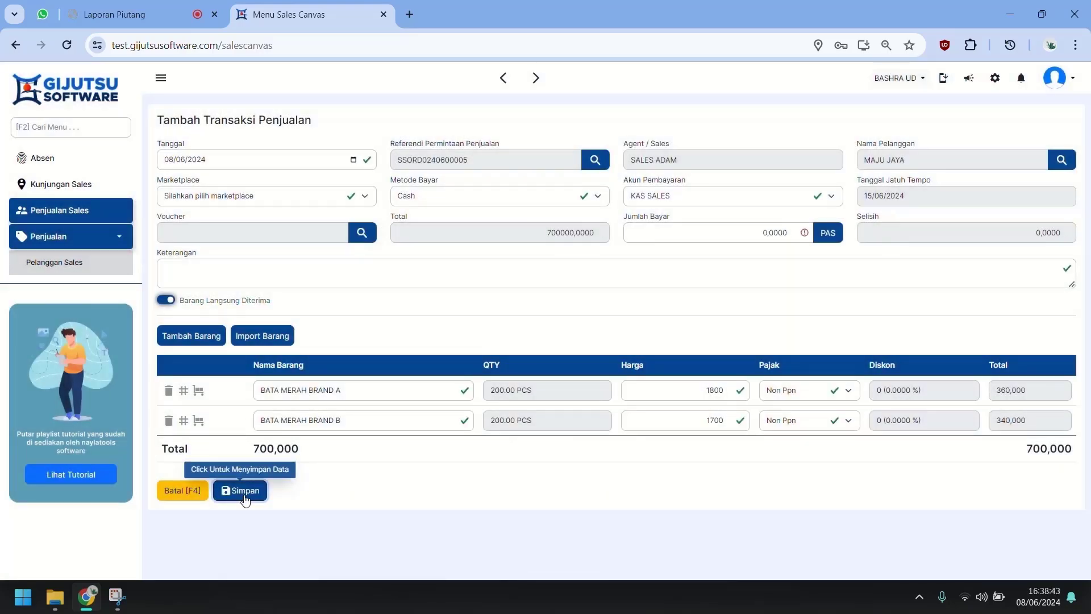
left_click(828, 233)
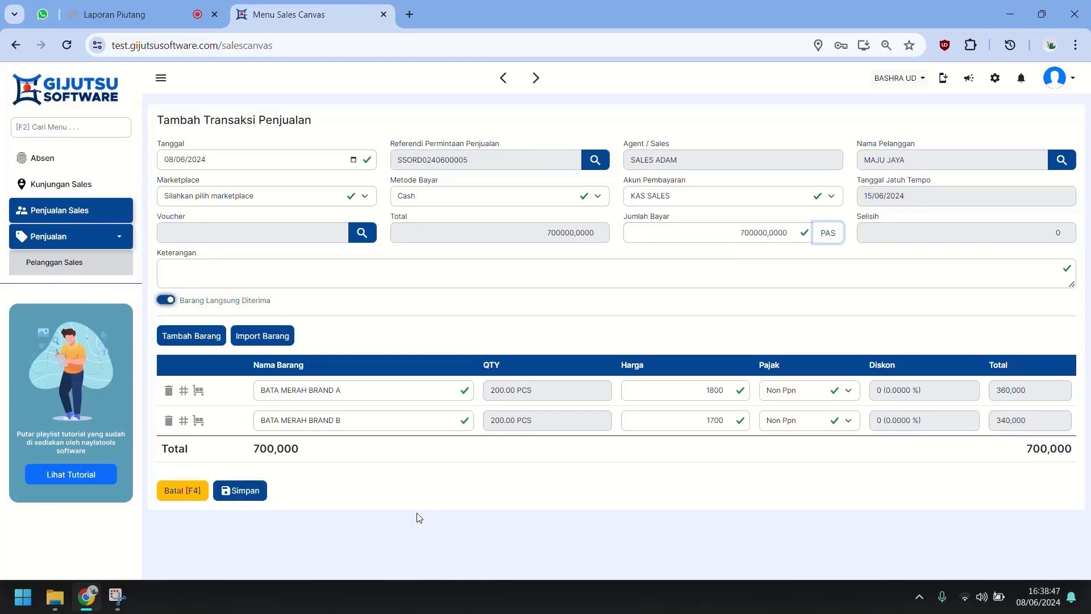
left_click(233, 492)
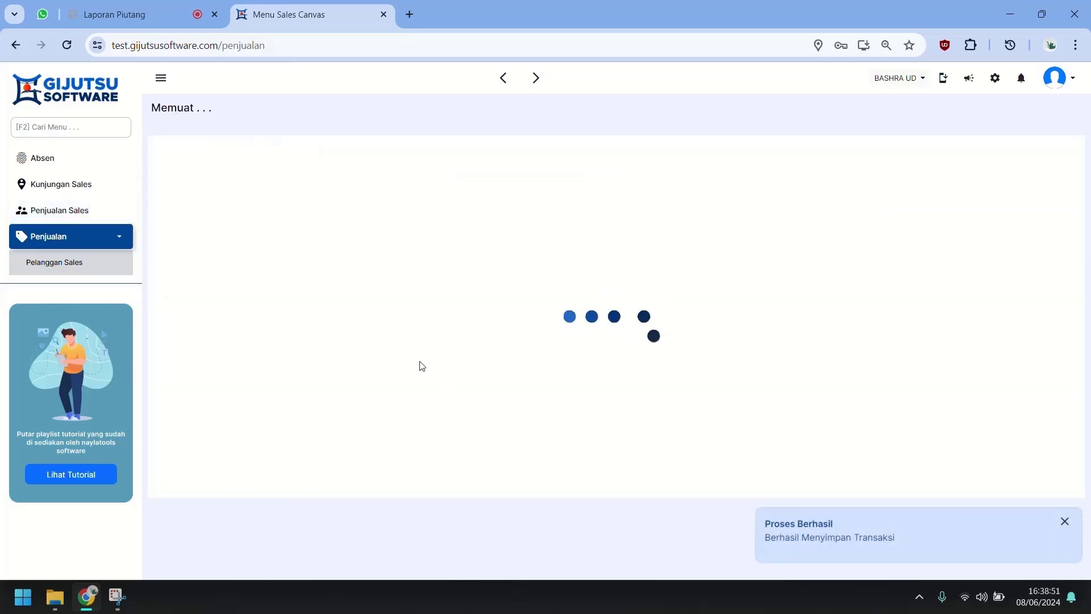
left_click(90, 209)
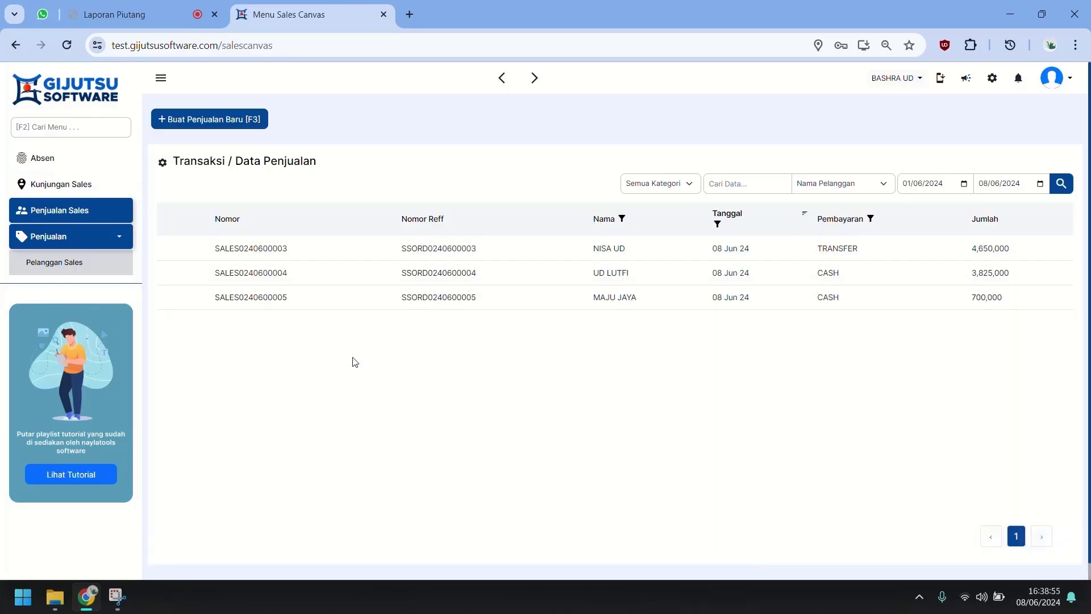
Step: Save new customer TOKO PAK DE with its address and phone number in Pelanggan Sales
left_click(113, 274)
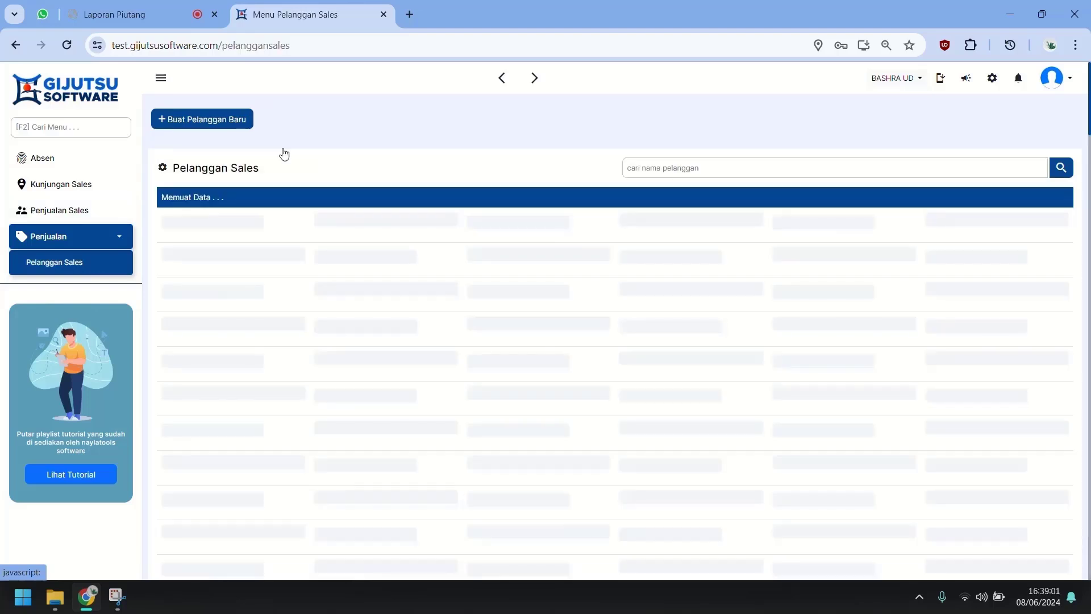
left_click(245, 125)
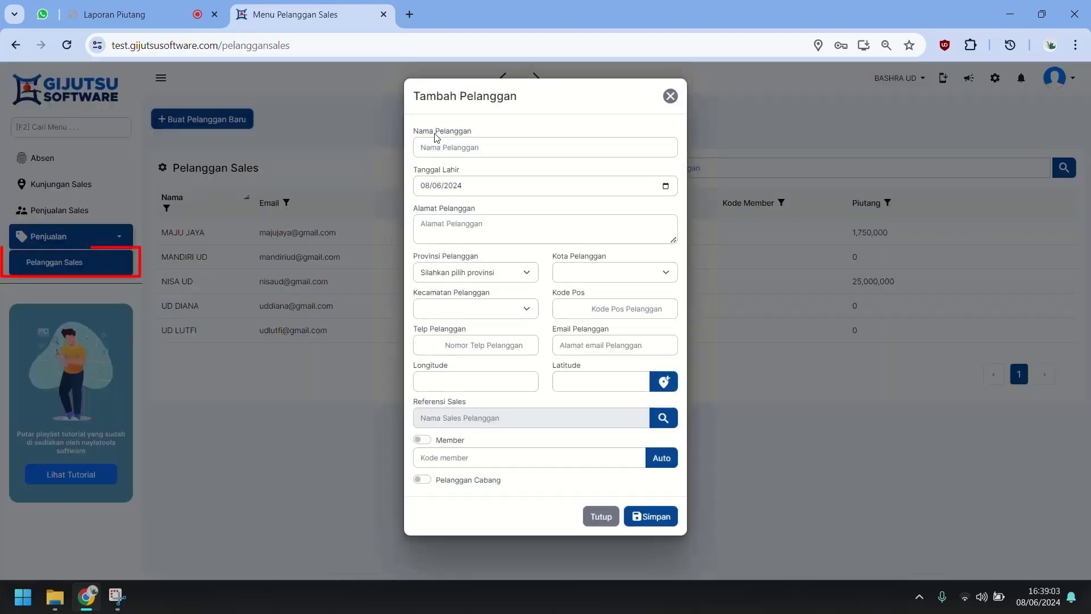
left_click(504, 144)
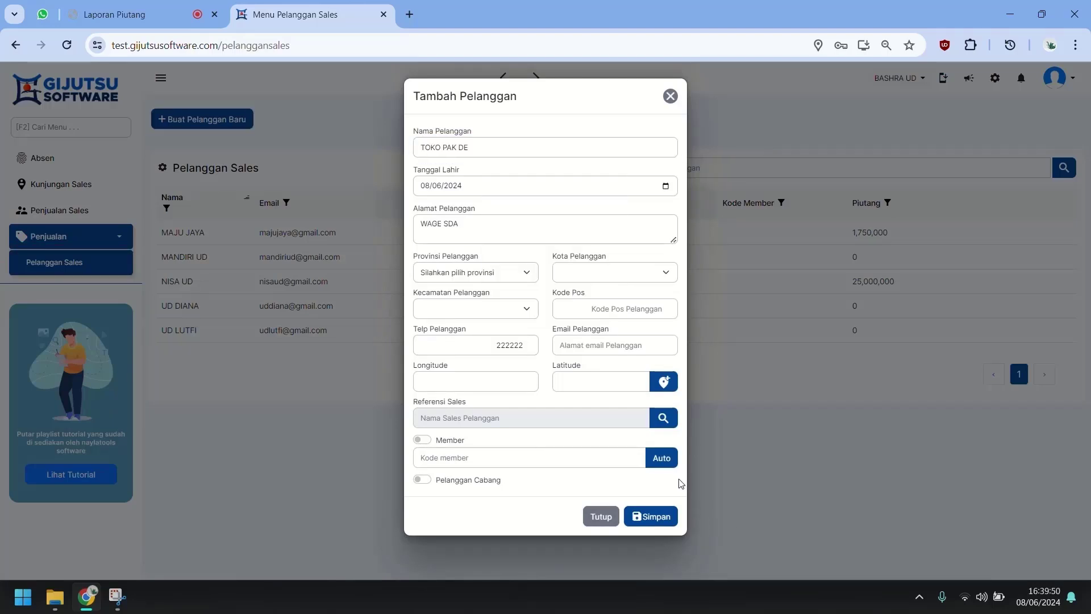
left_click(651, 515)
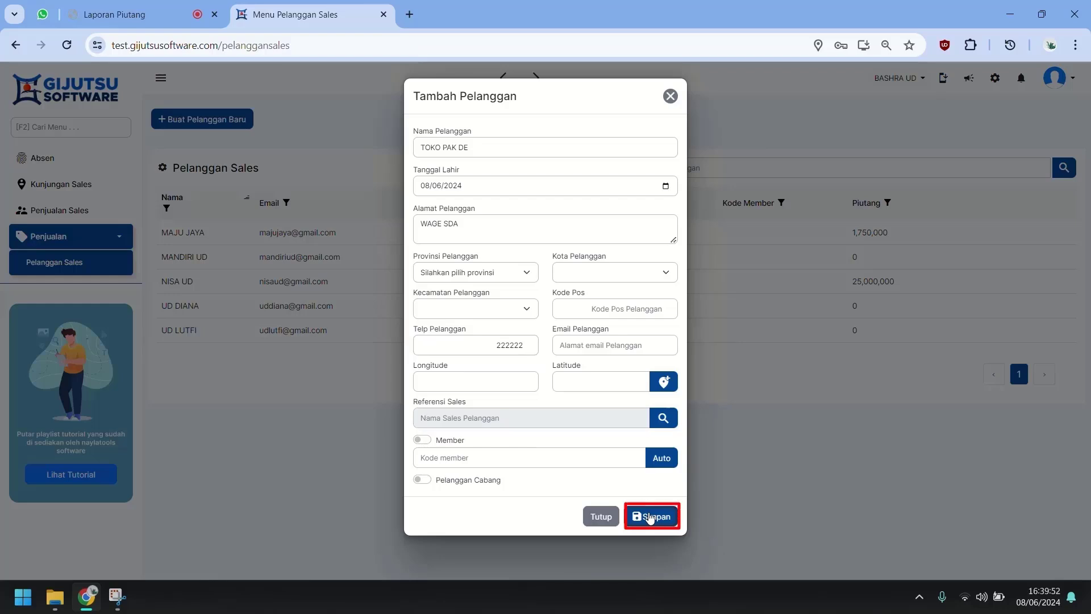
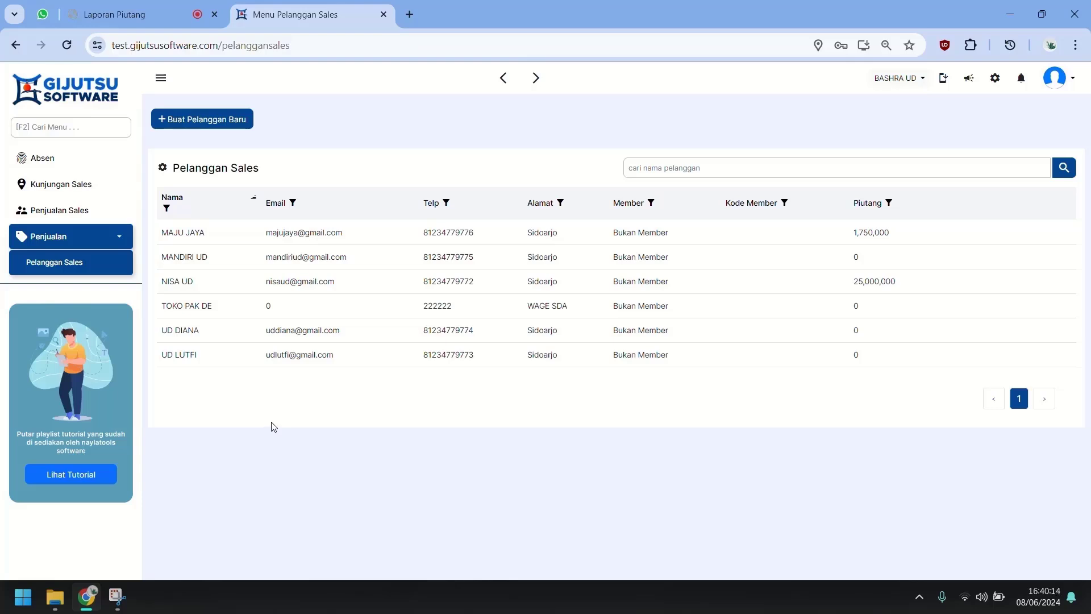
Step: Reload the sales customer list, then go to the Data Kunjungan sales visits page
left_click(97, 263)
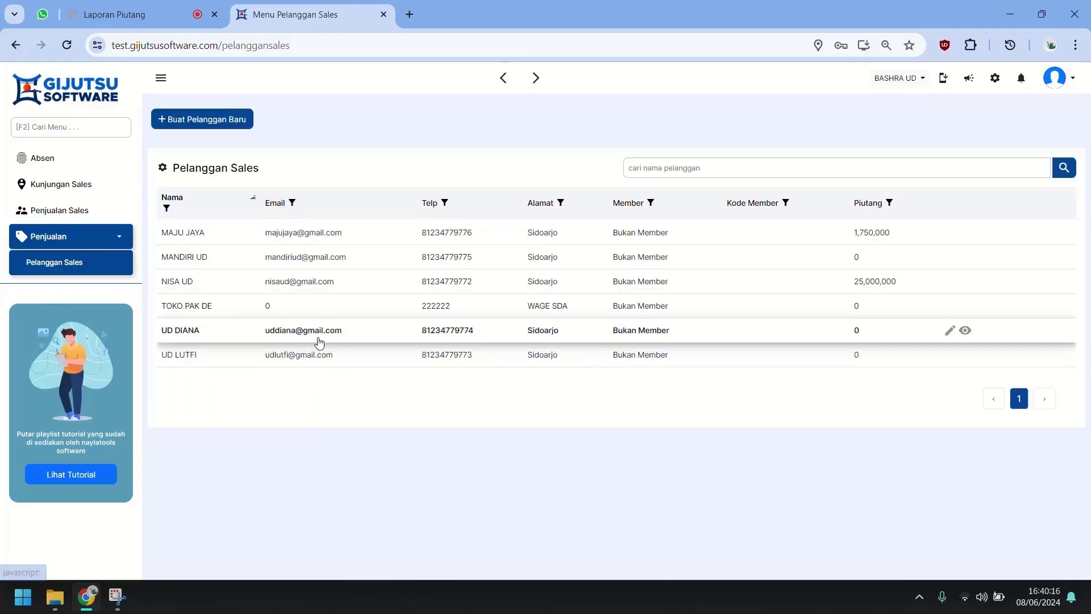
left_click(97, 190)
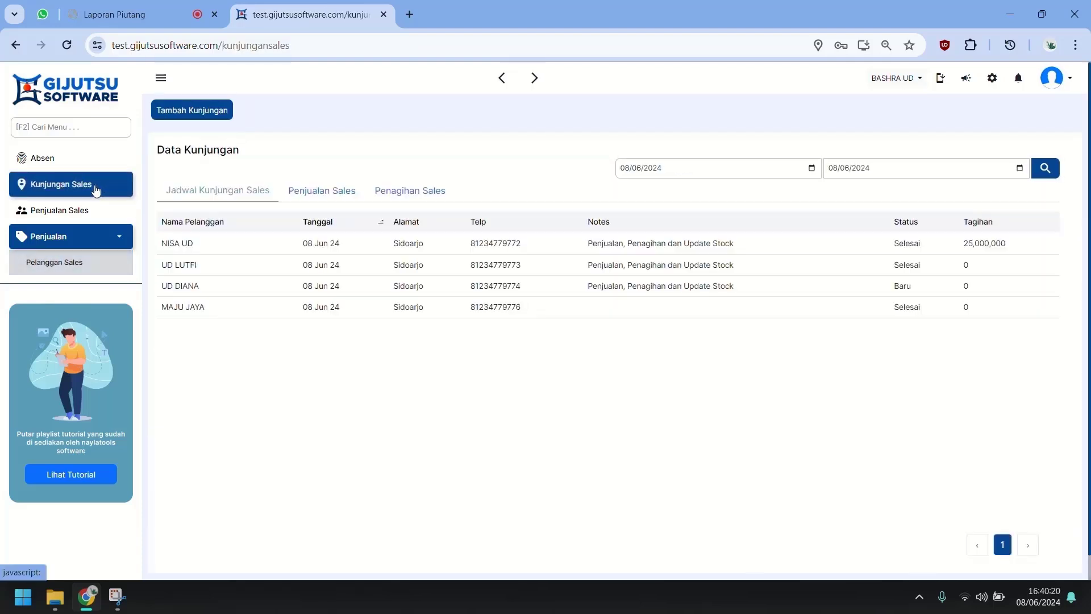
Step: Start a new visit with a photo and the current location, choosing customer TOKO PAK DE
left_click(225, 111)
left_click(410, 179)
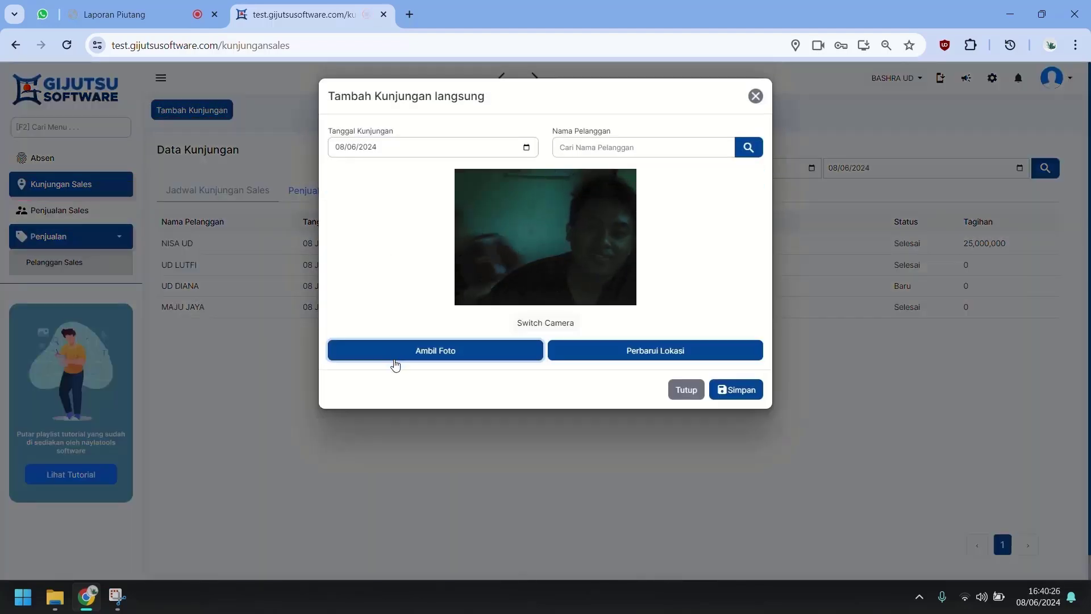
left_click(682, 344)
left_click(739, 474)
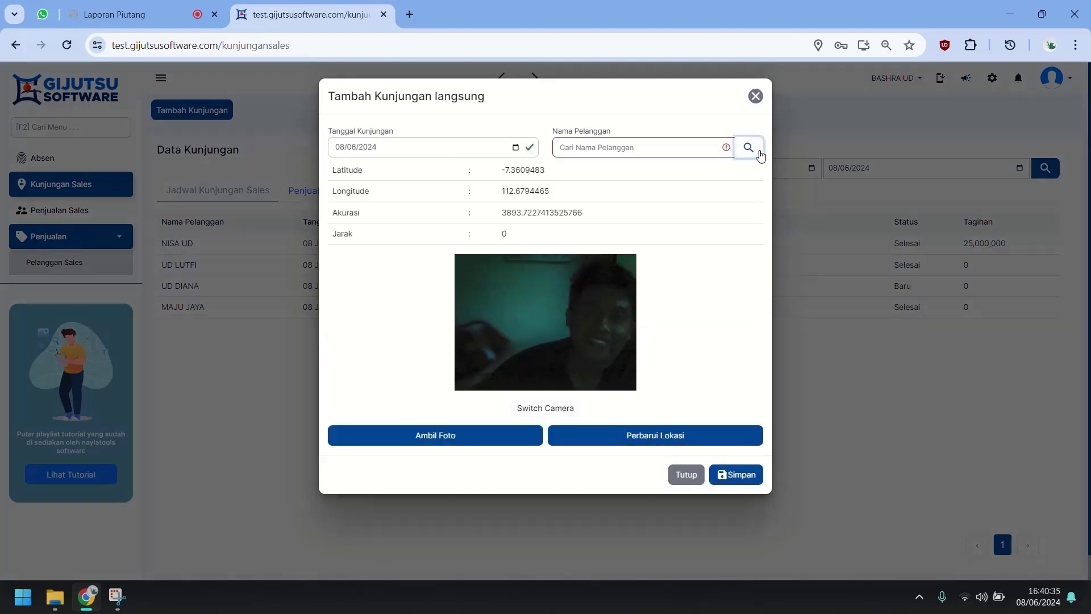
left_click(749, 147)
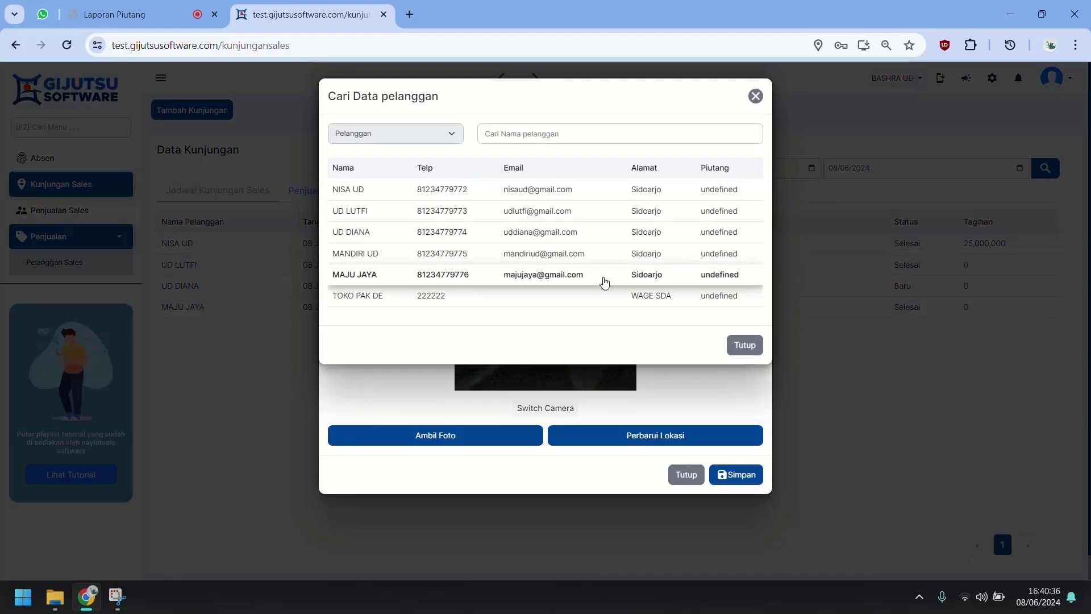
left_click(591, 294)
Step: Add BATA MERAH BRAND B and BATA PUTIH MEREK A to the order, then remove both lines
left_click(363, 437)
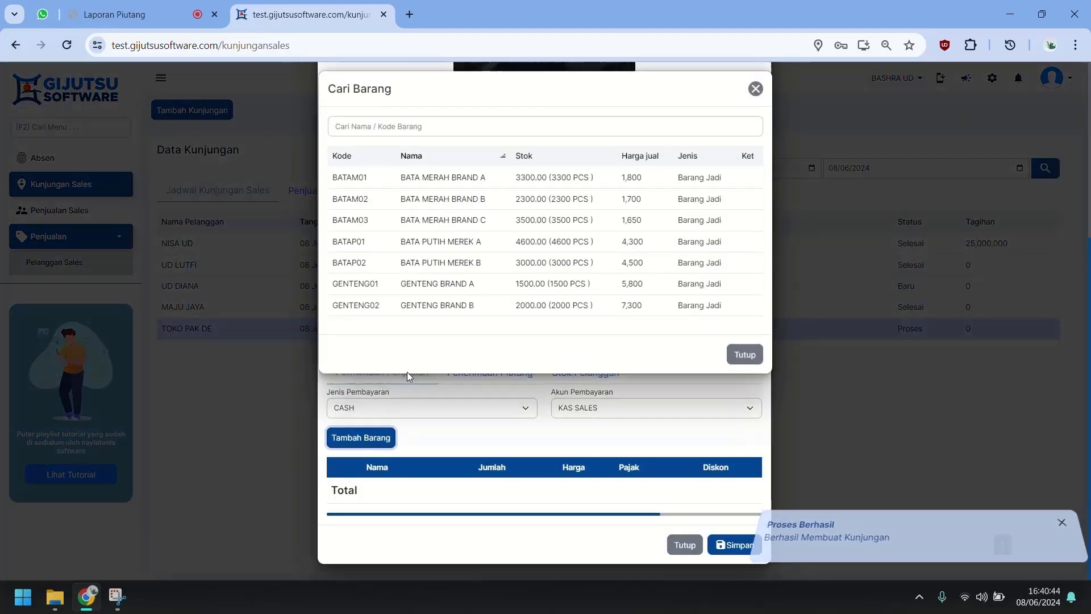
left_click(459, 207)
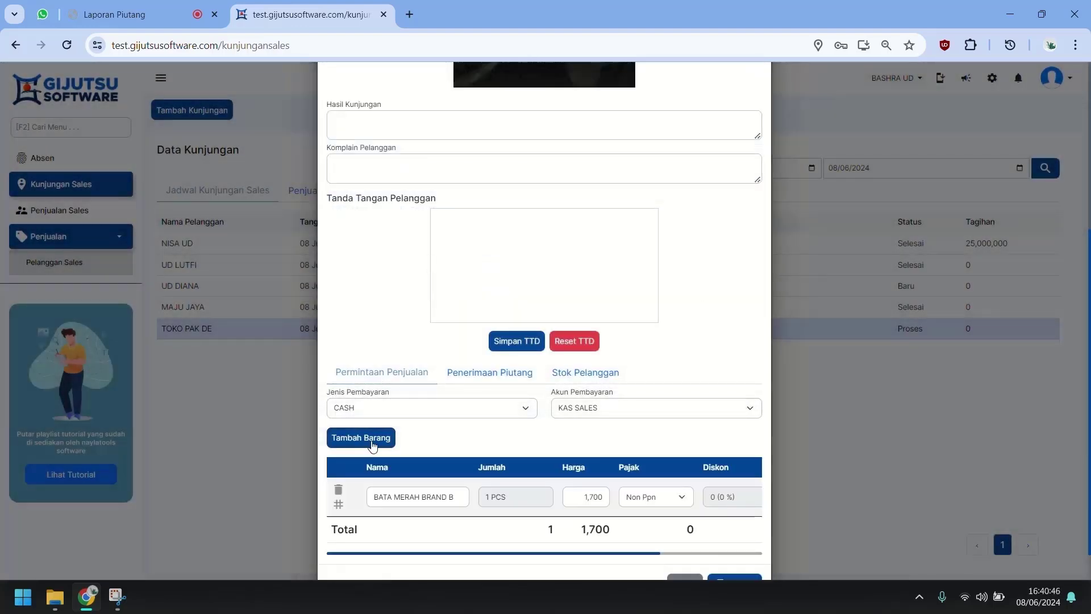
left_click(373, 446)
left_click(482, 251)
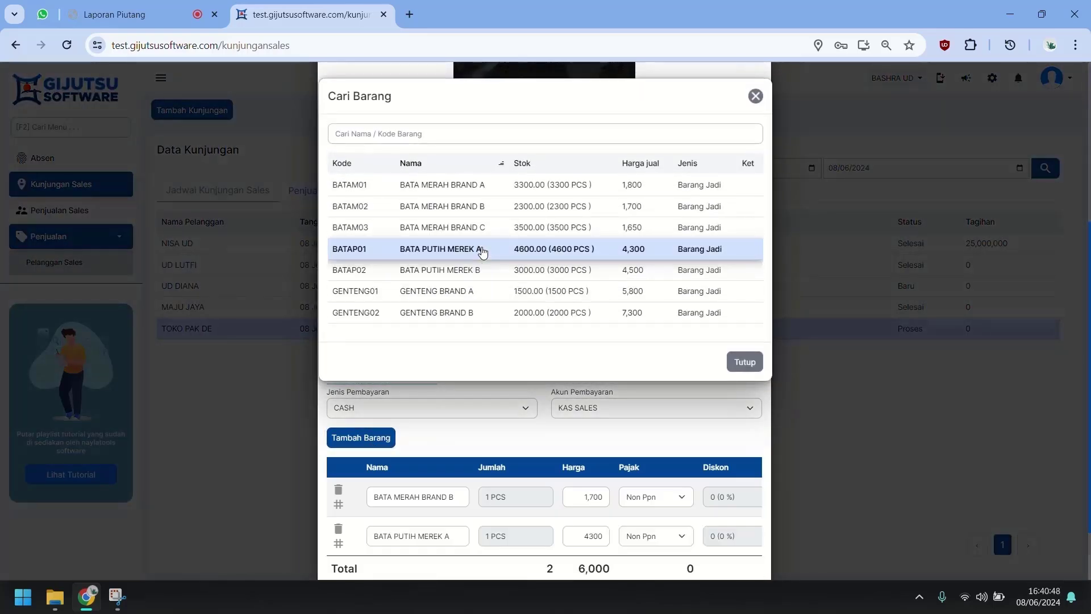
scroll(356, 434, "down", 1)
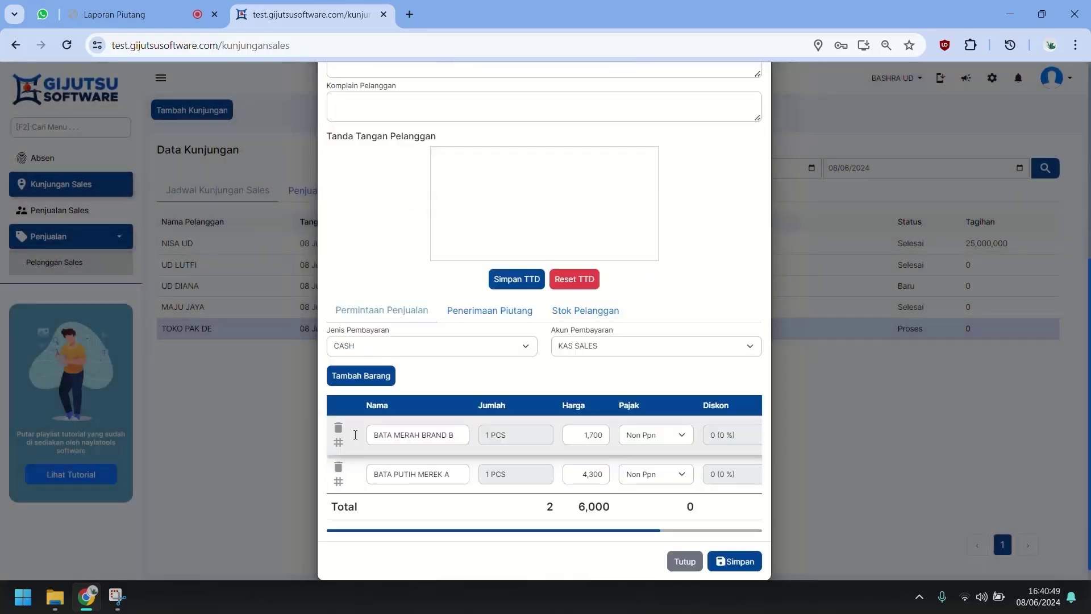
left_click(338, 410)
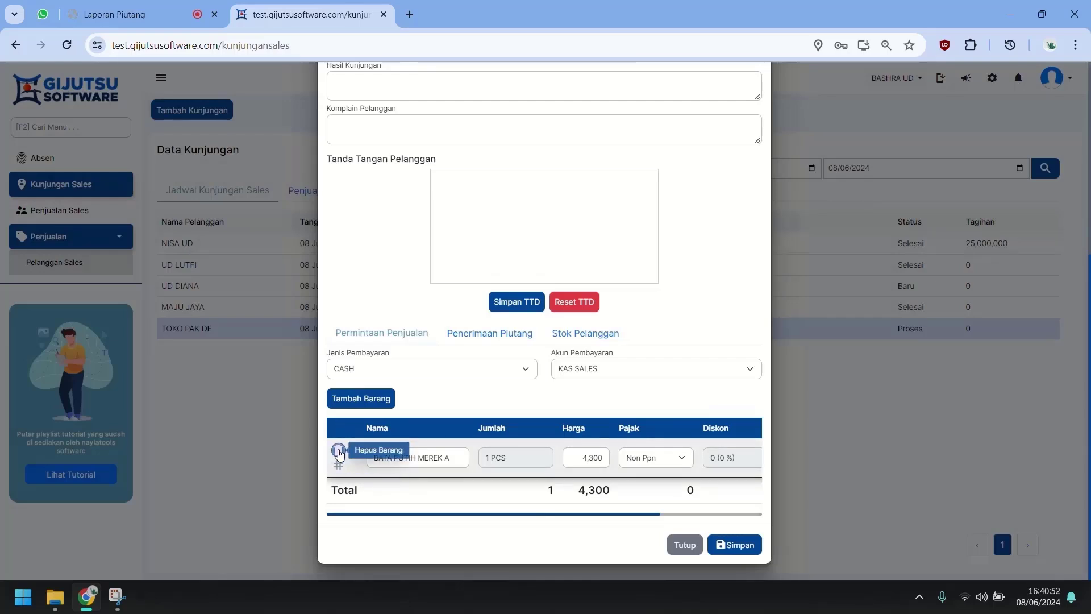
left_click(338, 451)
scroll(365, 453, "up", 1)
scroll(475, 292, "up", 3)
Step: Enter the visit result 'TANPA ORDER, PELANGGAN BARU' and save the visit
left_click_drag(463, 359, 474, 343)
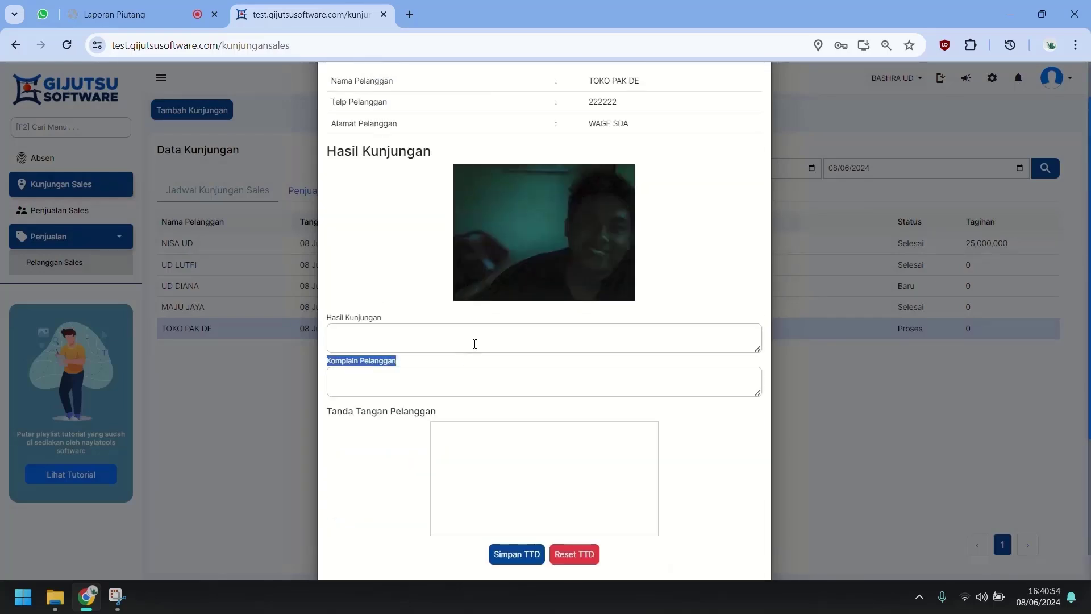
left_click(475, 344)
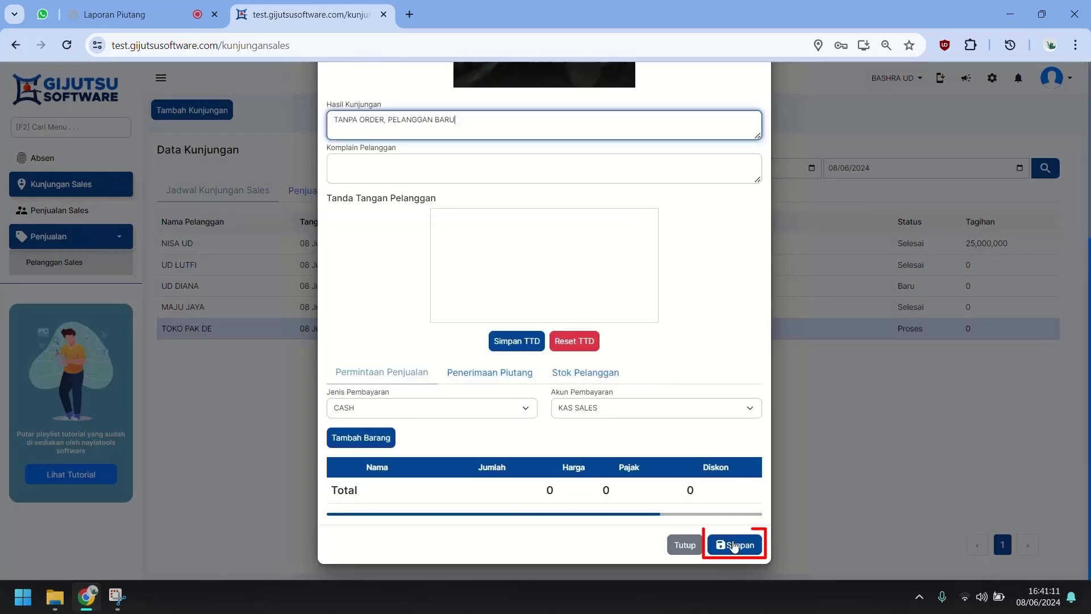
left_click(733, 541)
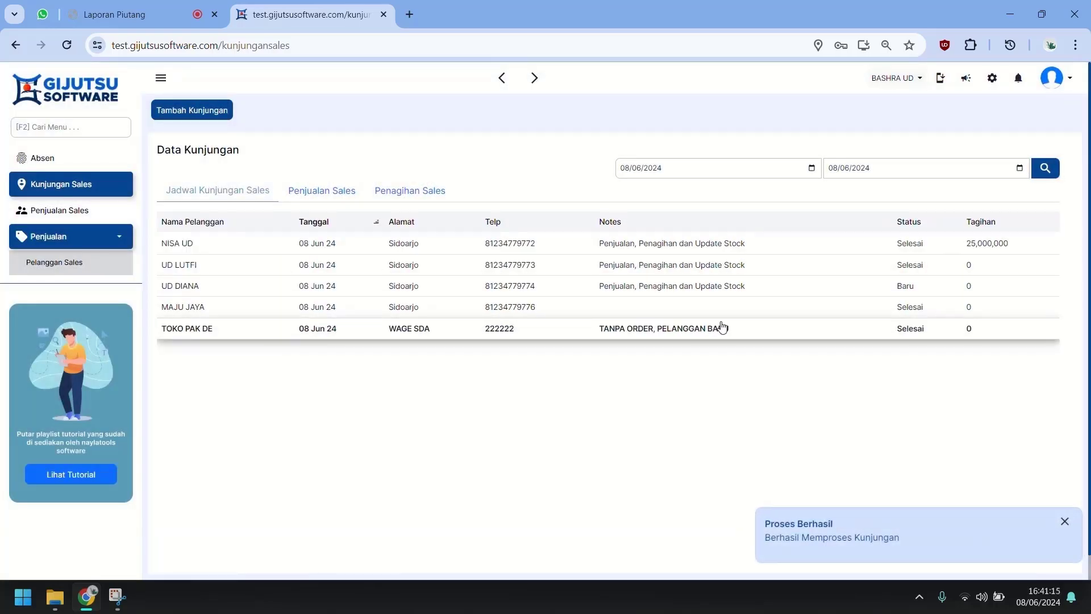
Step: Switch to the Laporan Piutang tab and open the Jadwal Kunjungan page
left_click(169, 7)
scroll(79, 153, "up", 4)
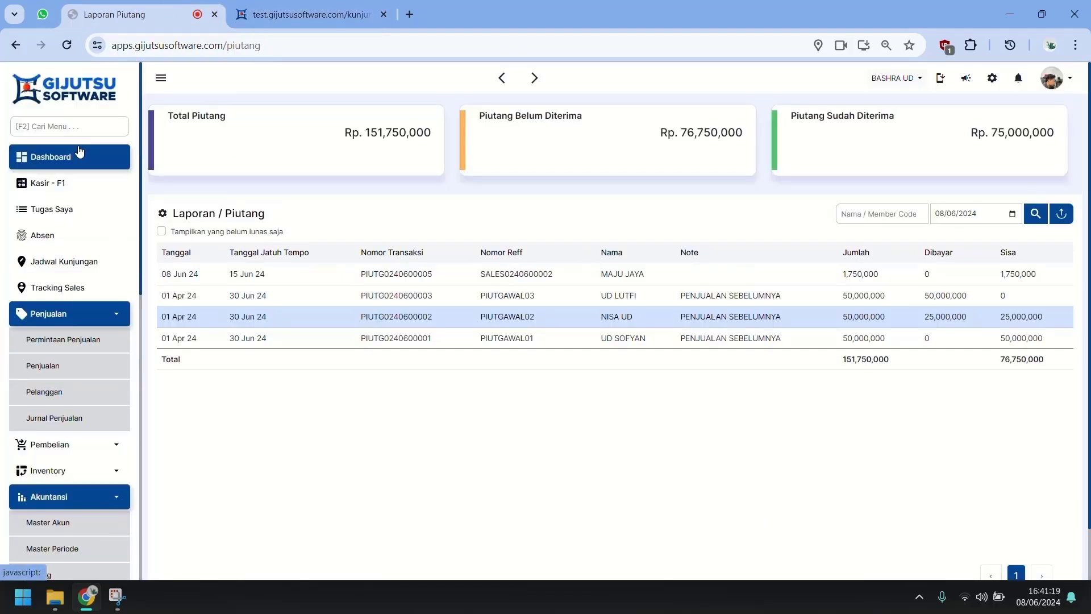
left_click(85, 320)
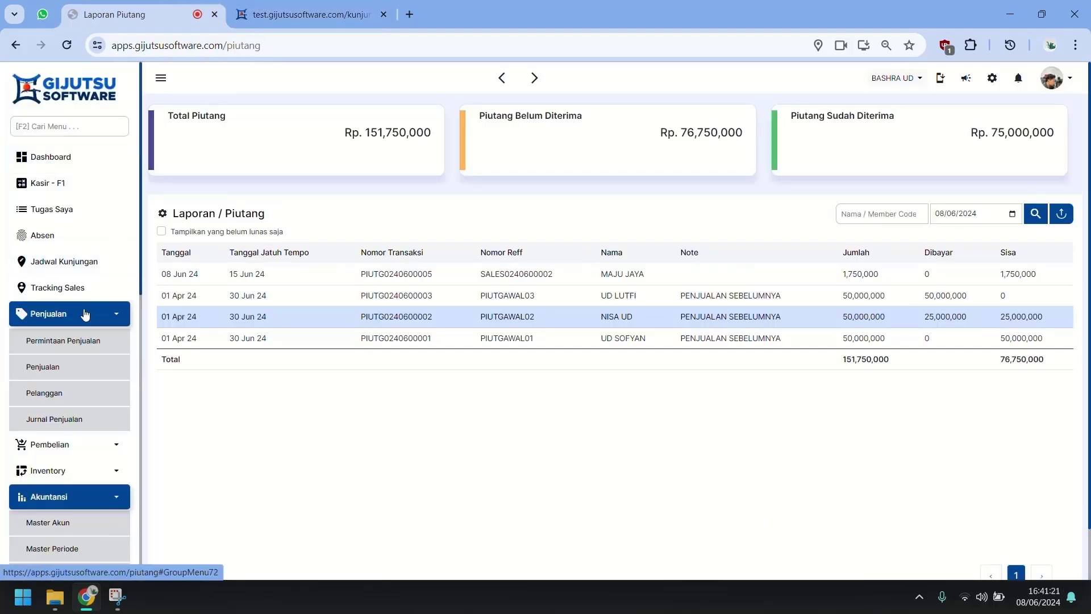
left_click(89, 272)
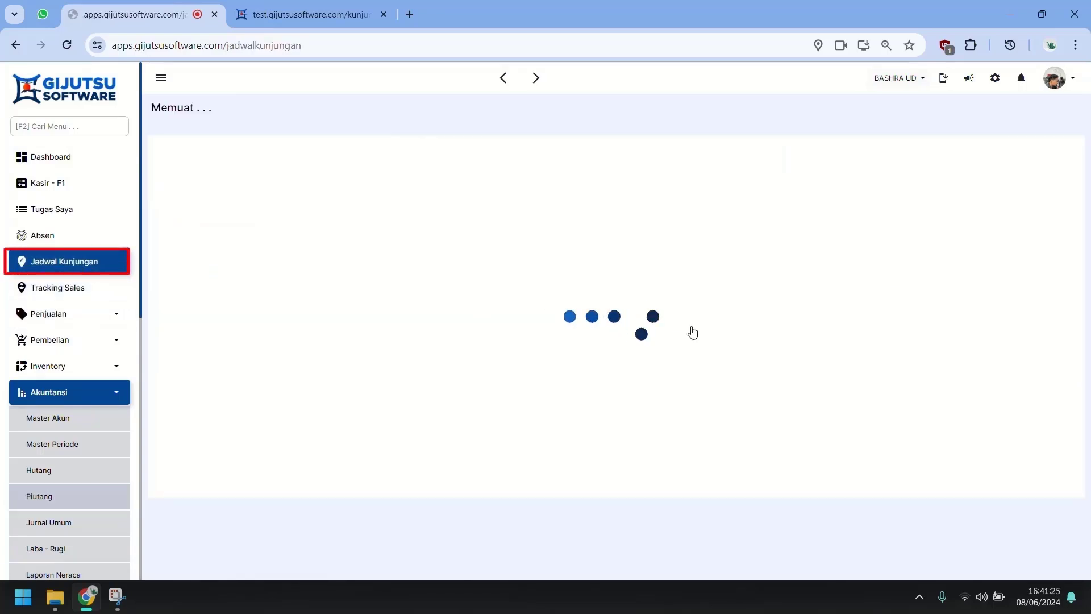
Step: Review SALES ADAM's sales transaction details, then the visit details listing five customers
left_click(314, 294)
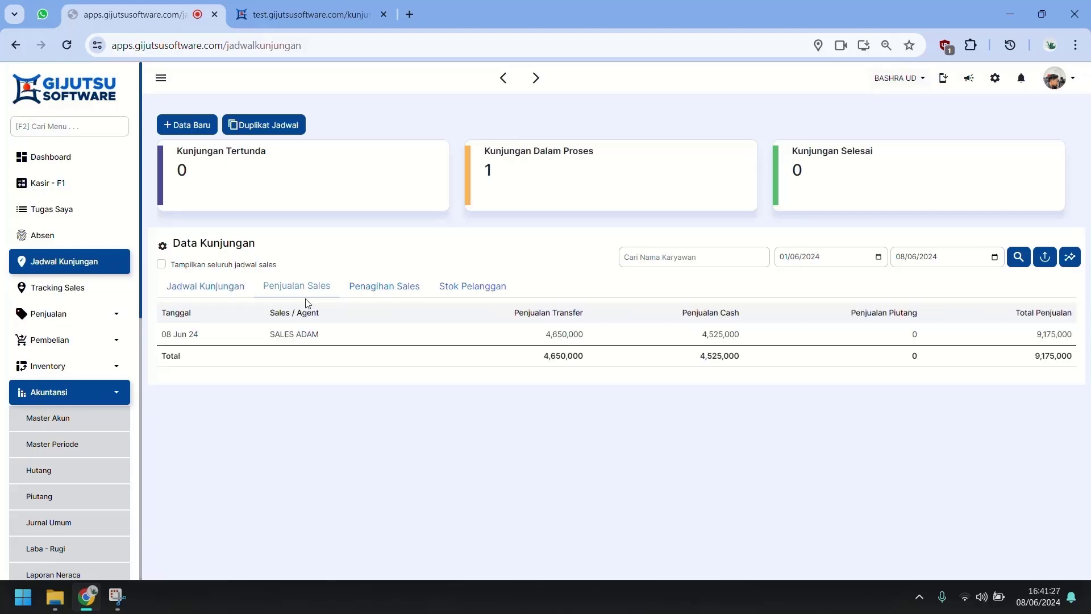
left_click(234, 290)
left_click(297, 288)
left_click(633, 340)
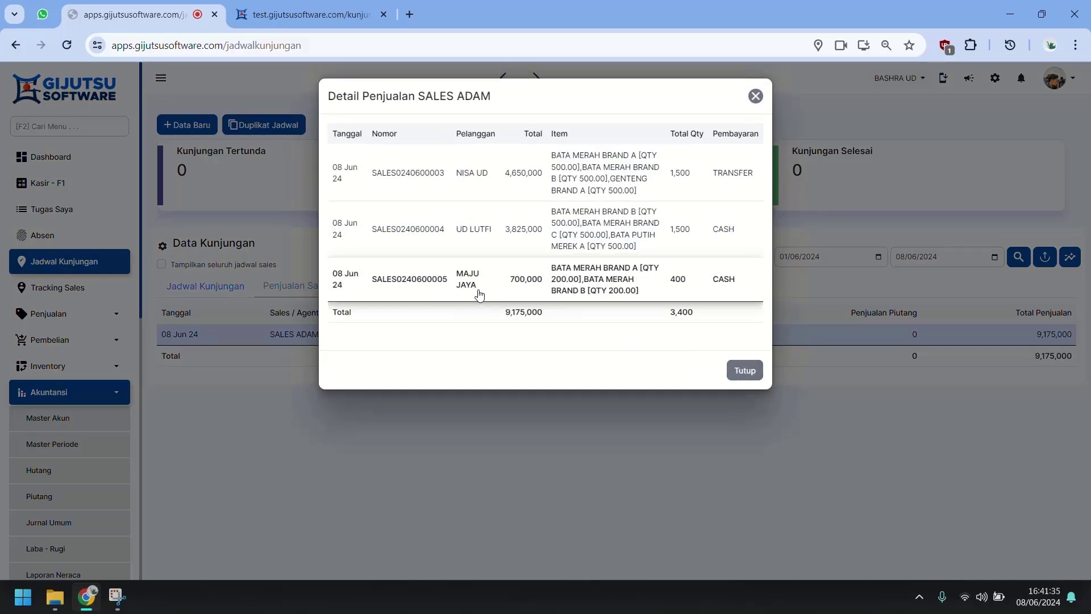
left_click(744, 370)
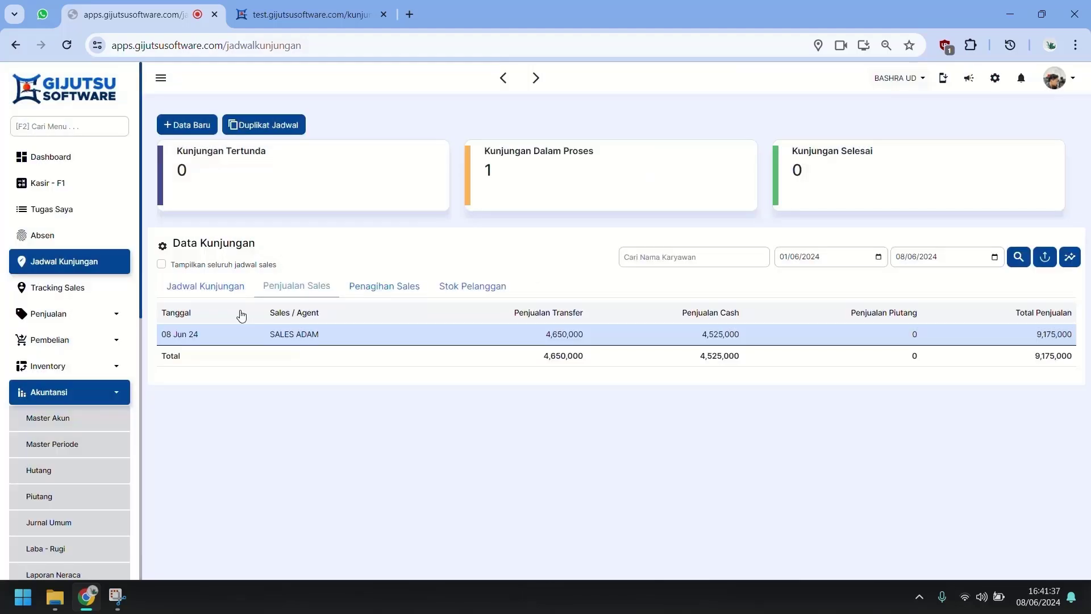
left_click(185, 290)
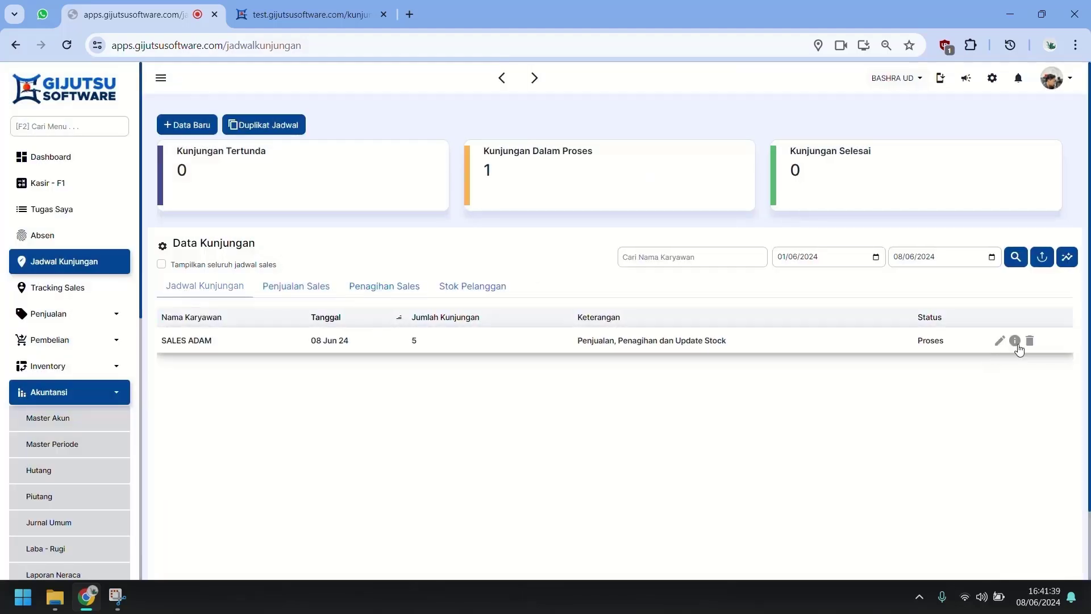
left_click(1016, 341)
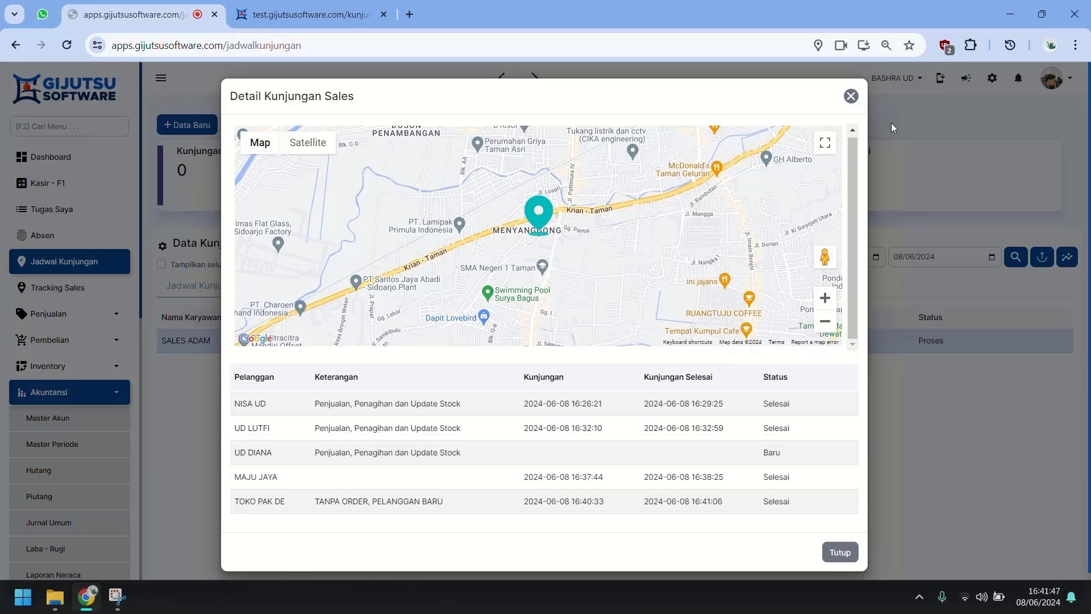
Step: Go through Penjualan Sales and Penagihan Sales to the Stok Pelanggan table with NISA UD and UD LUTFI
left_click(851, 96)
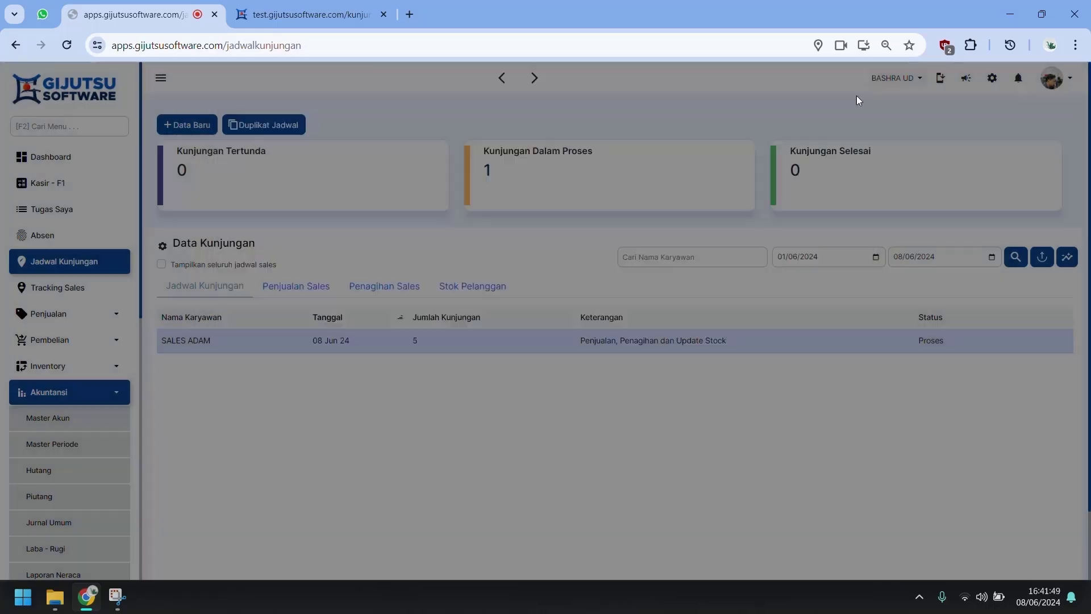
left_click(297, 286)
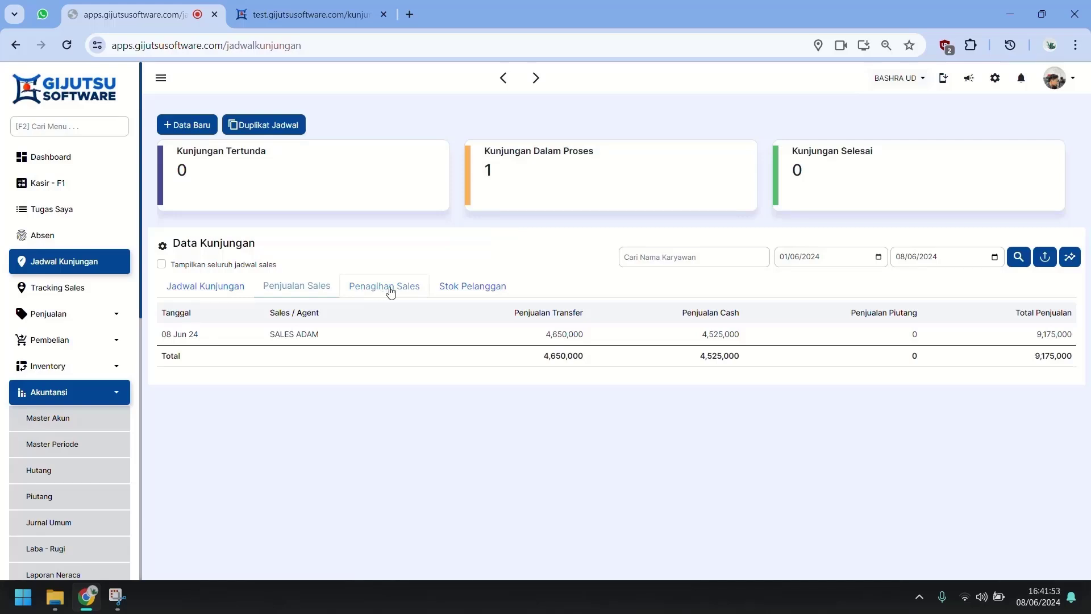
left_click(390, 291)
left_click(494, 287)
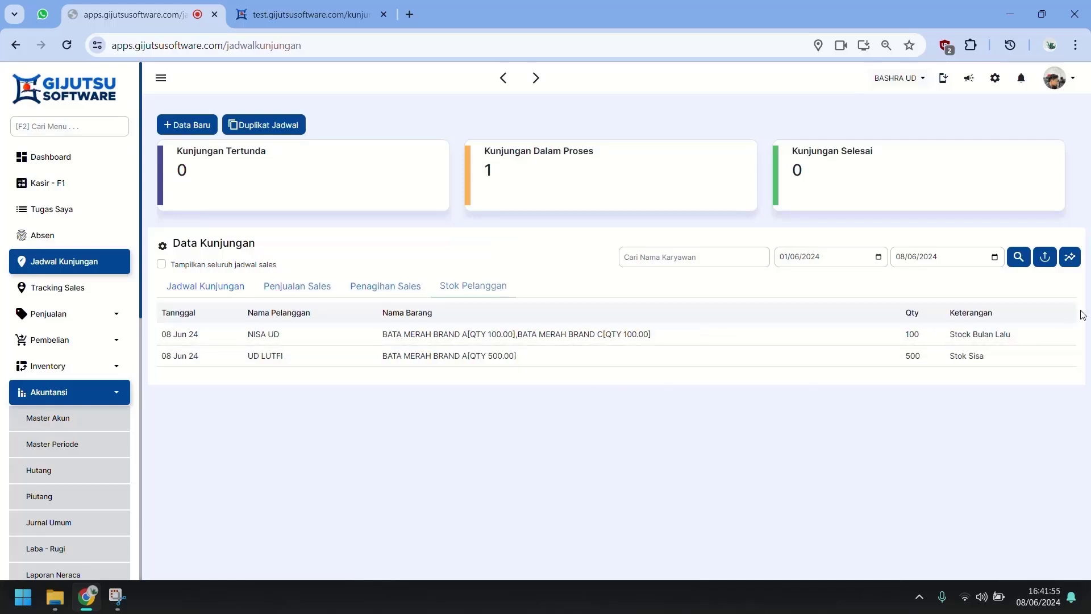
Step: Look at the Export Data options, keeping Laporan Penjualan, then cancel the export
left_click(1045, 256)
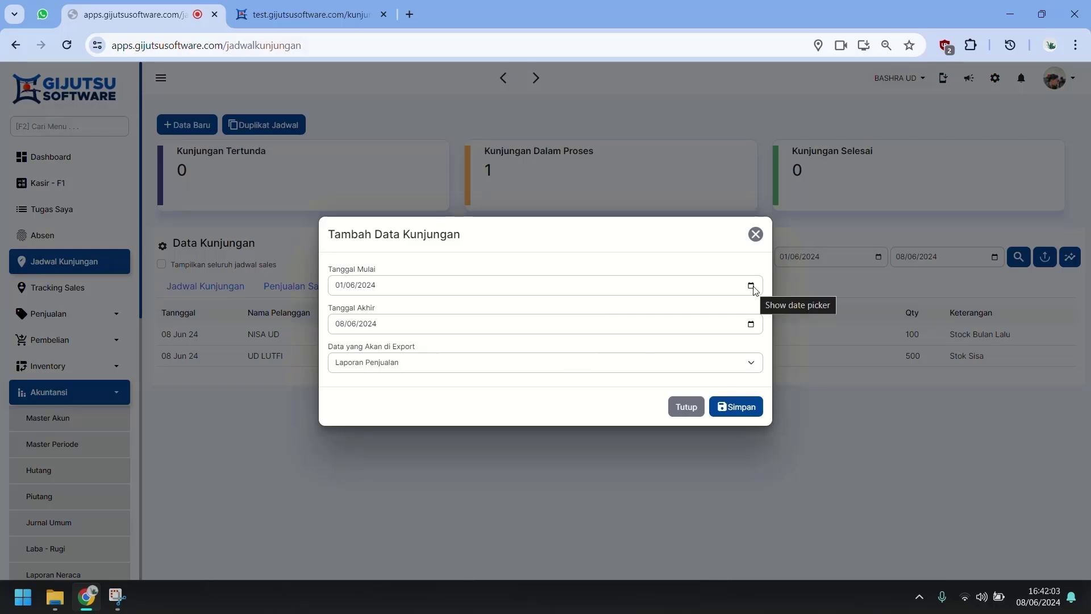
left_click(732, 368)
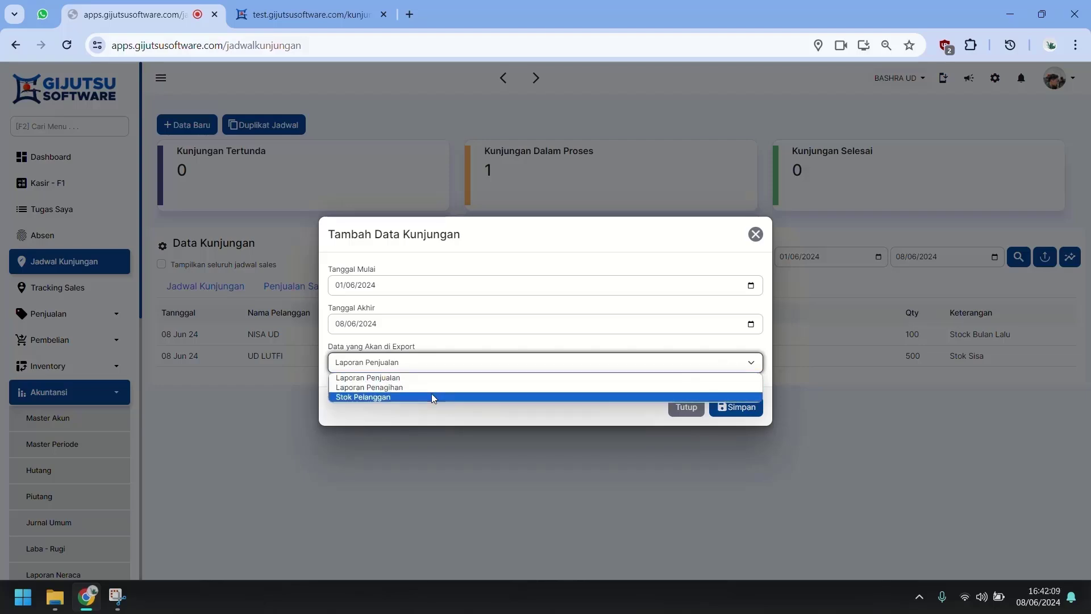
left_click(430, 415)
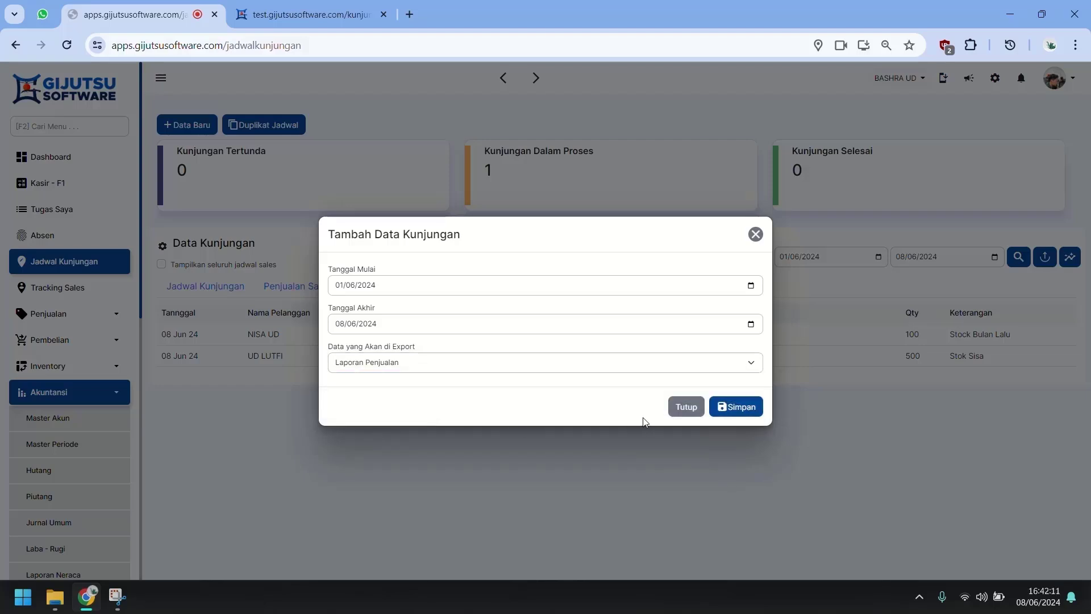
left_click(688, 408)
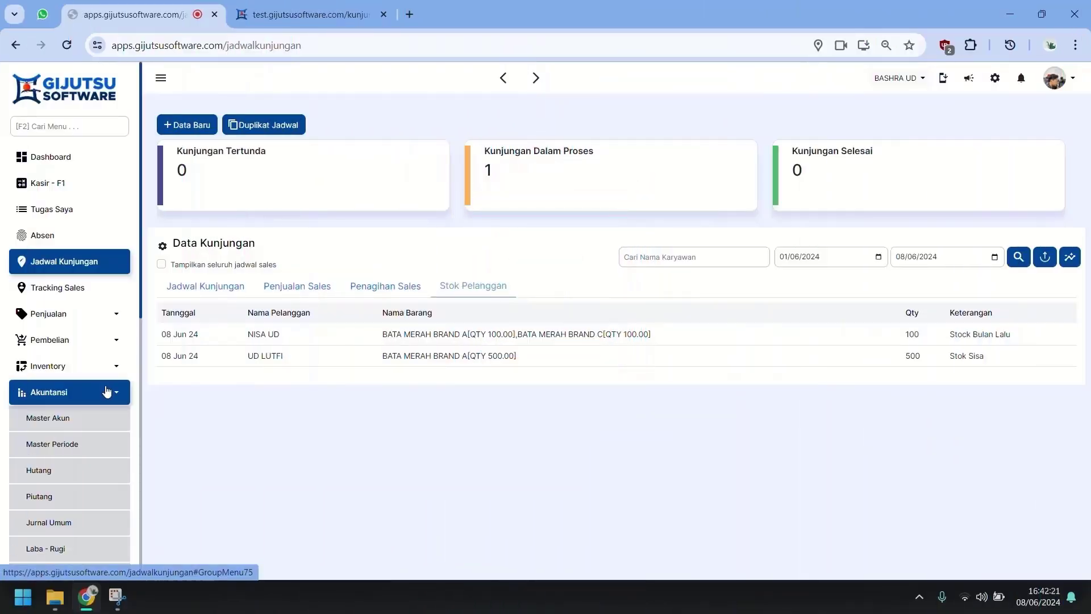
Step: Switch Live Tracking Karyawan On in the HRD settings and close the settings window
left_click(80, 419)
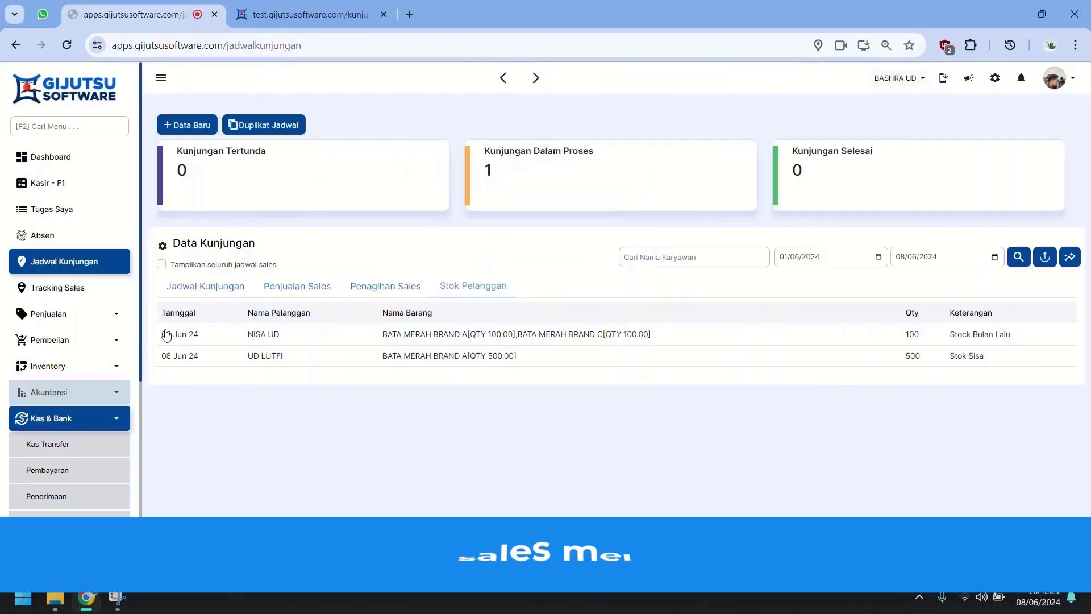
left_click(79, 420)
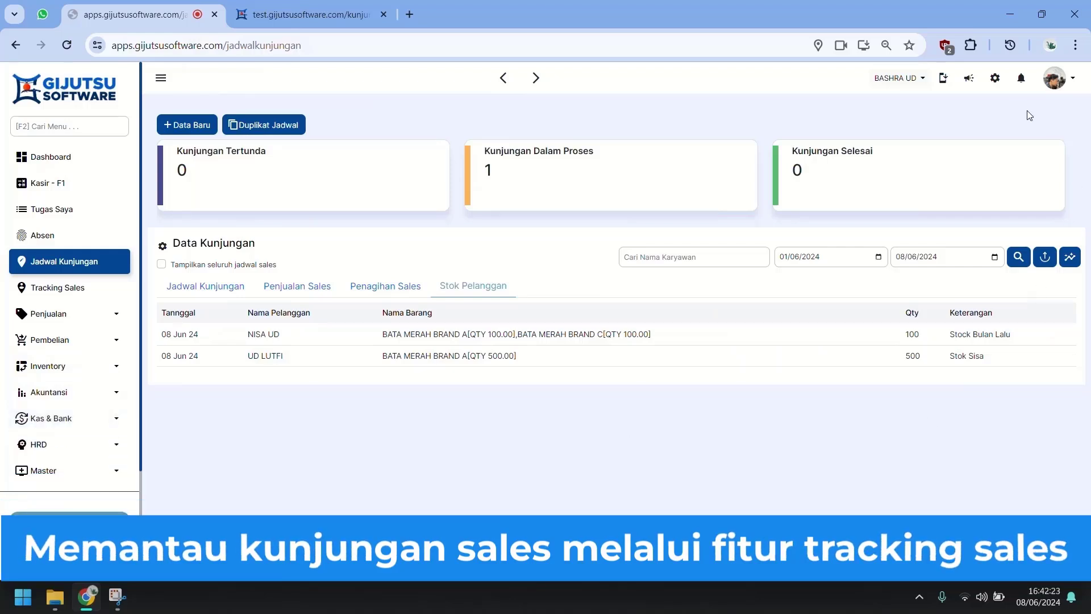
left_click(995, 80)
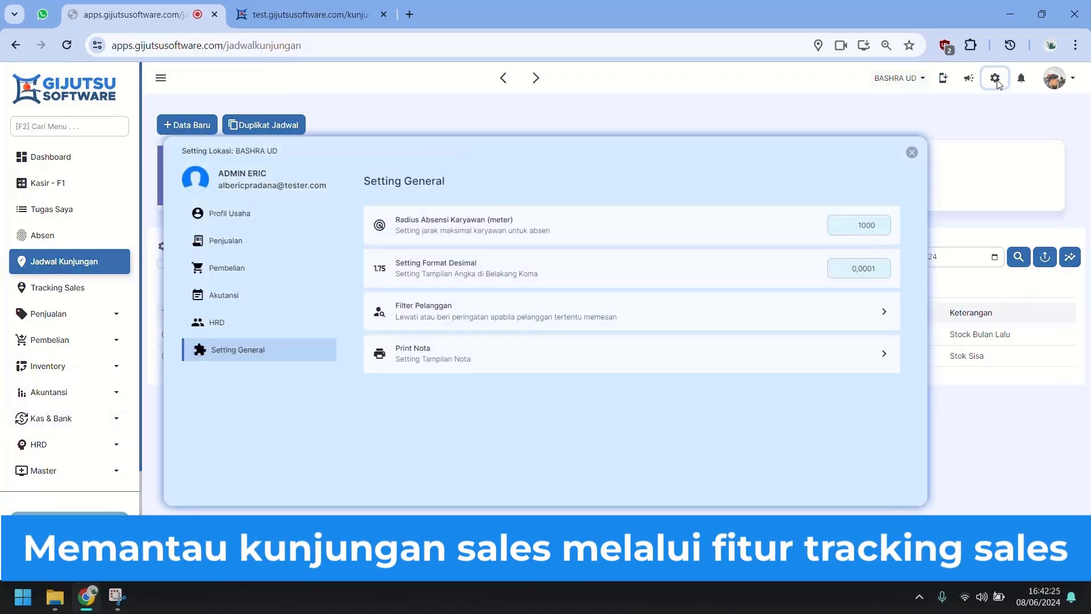
left_click(241, 328)
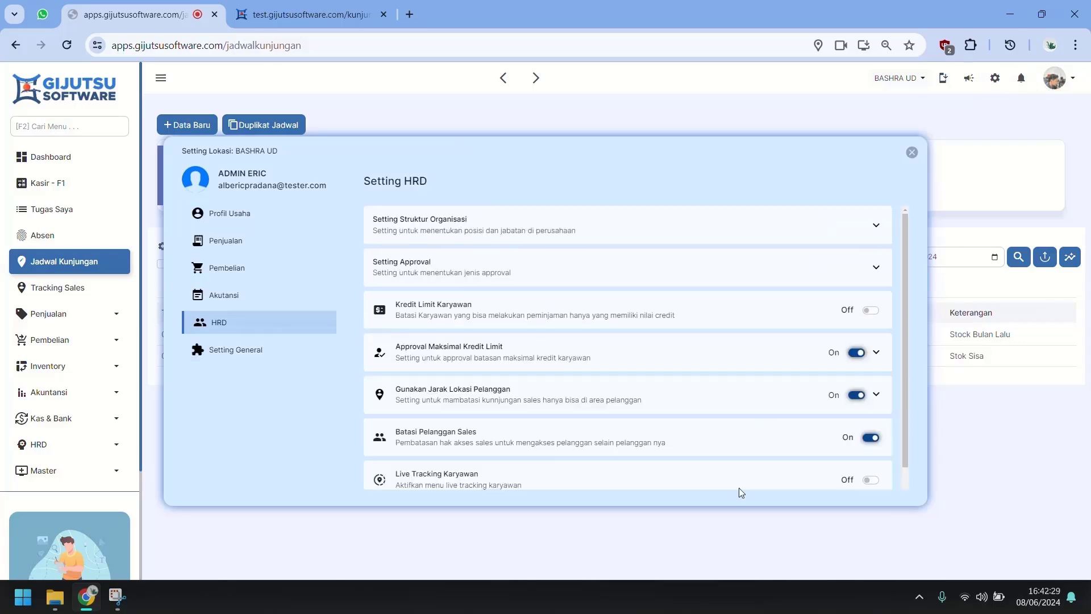
scroll(761, 426, "down", 2)
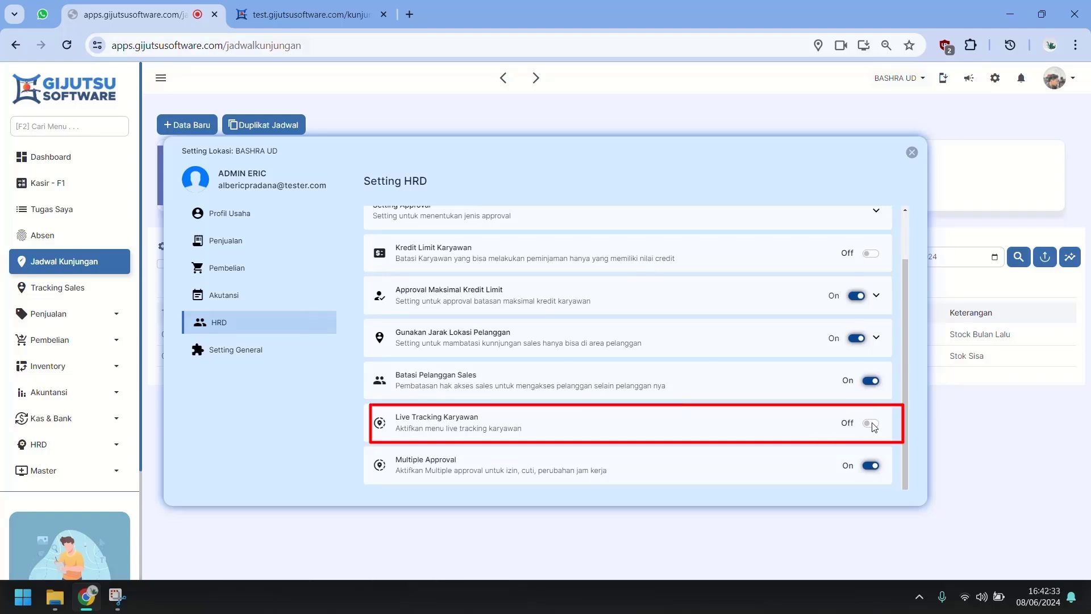
left_click(871, 424)
left_click(911, 153)
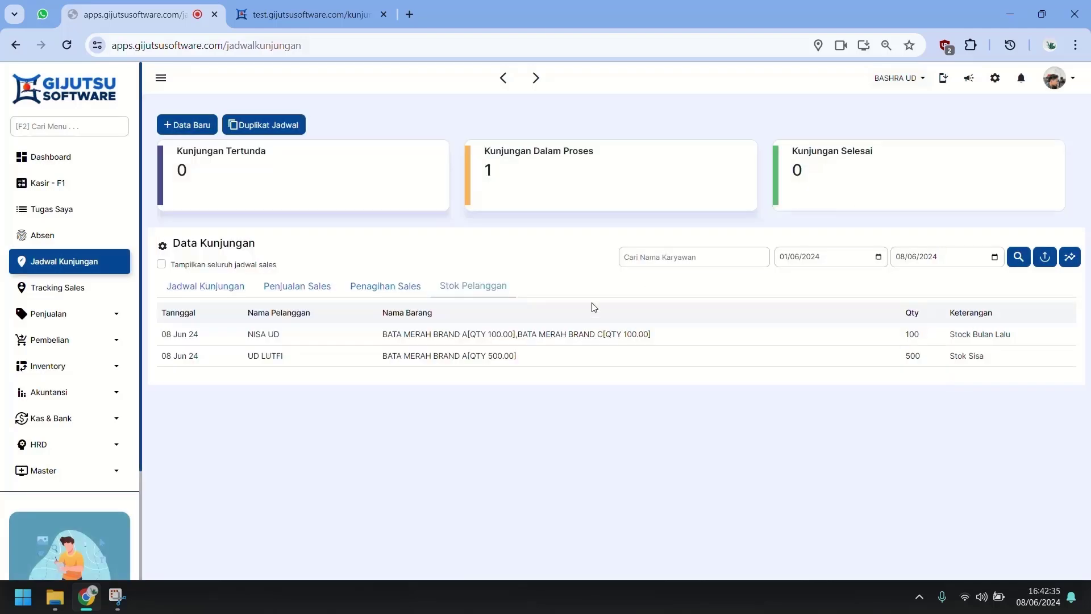
Step: Set SALES ADAM's live tracking to Aktif on the same Chrome login device and save
left_click(89, 293)
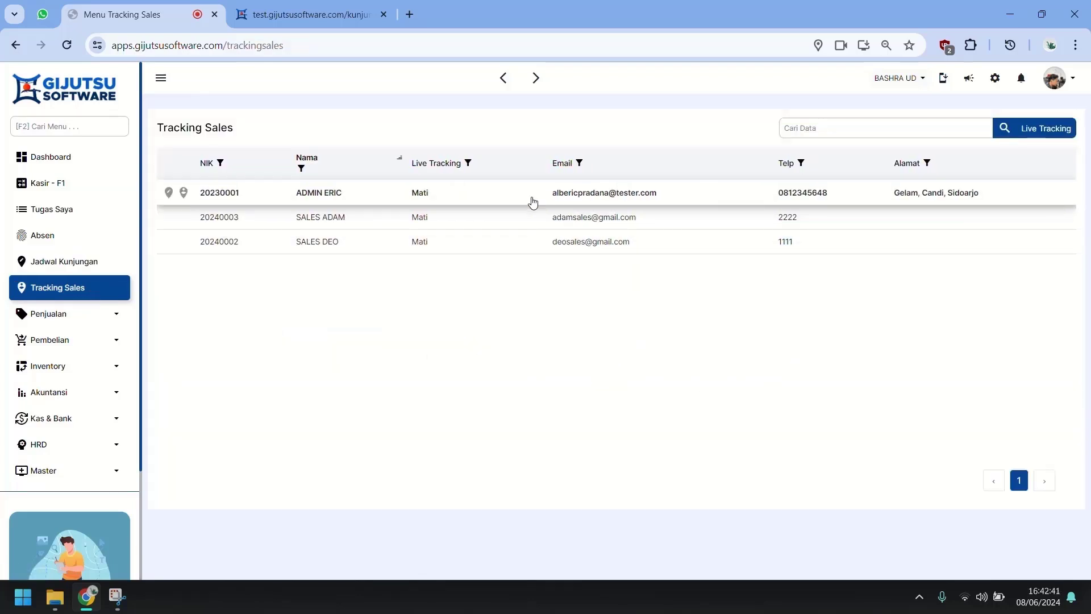
left_click(263, 221)
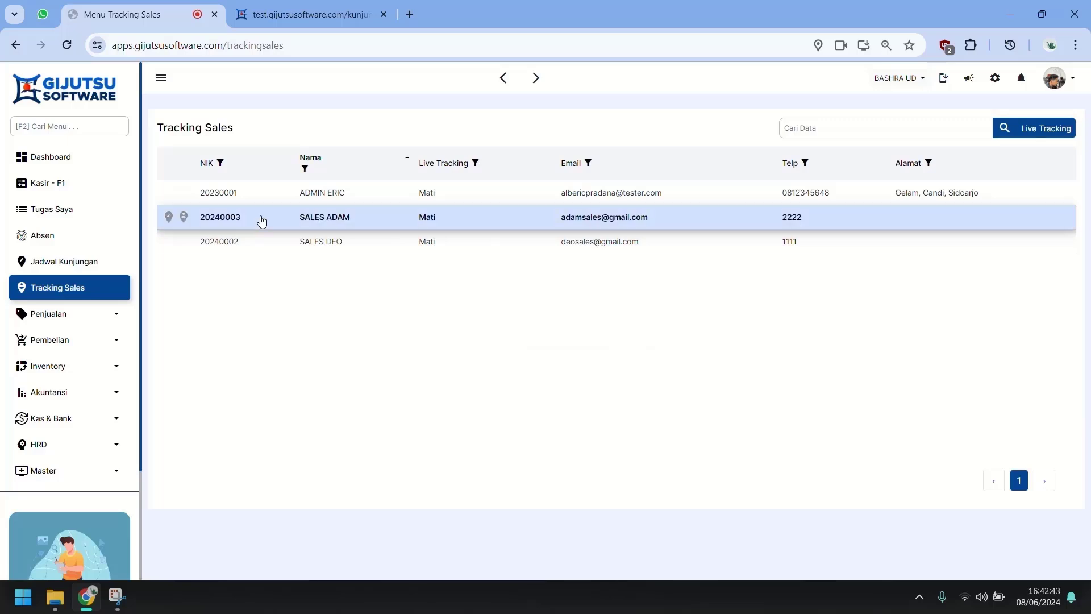
left_click(168, 218)
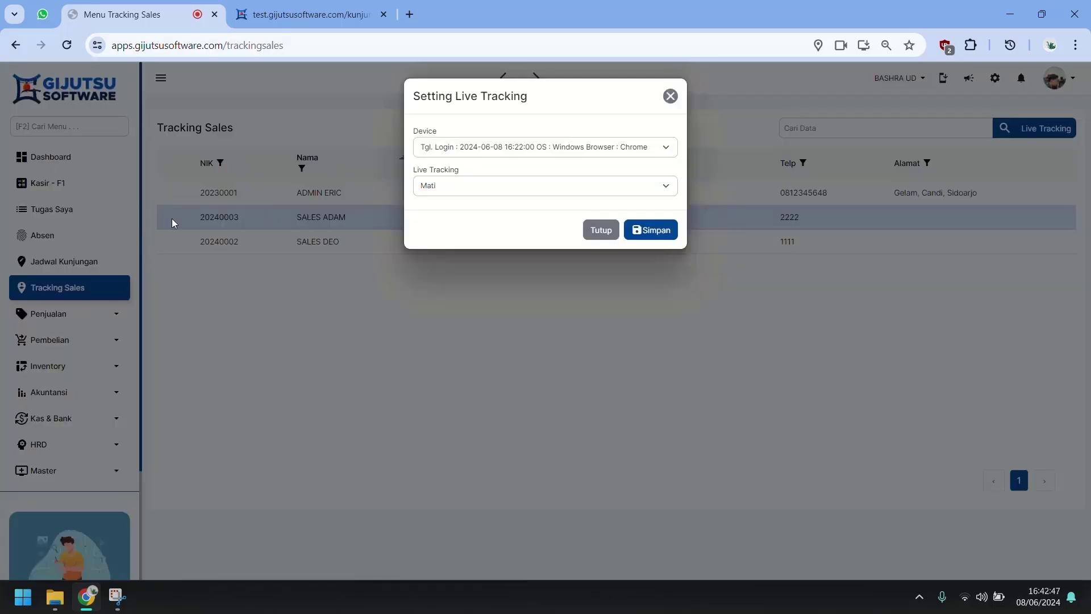
left_click(451, 189)
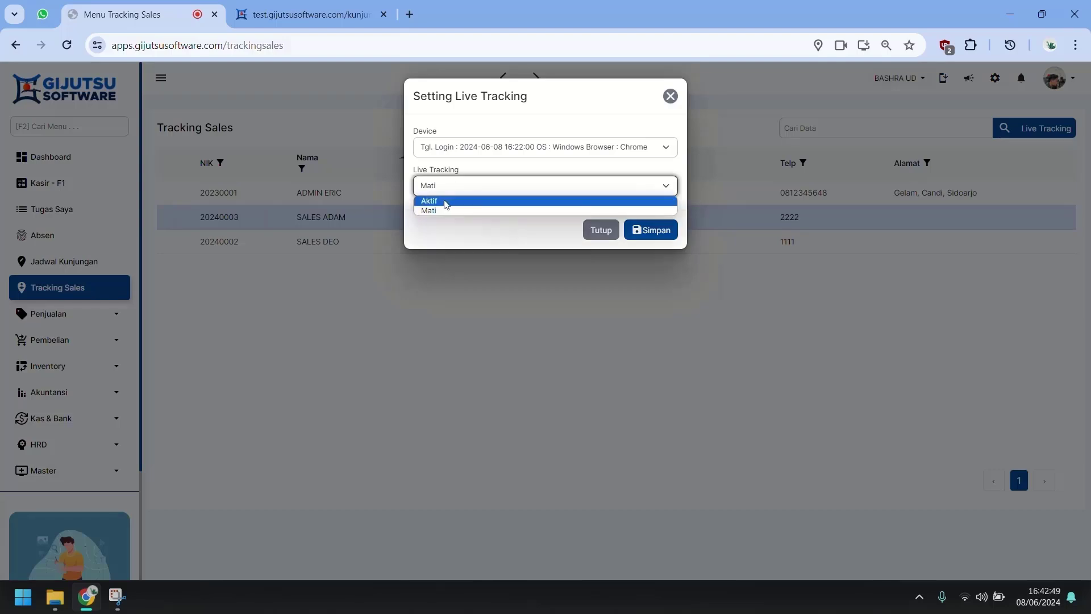
left_click(446, 203)
left_click(504, 152)
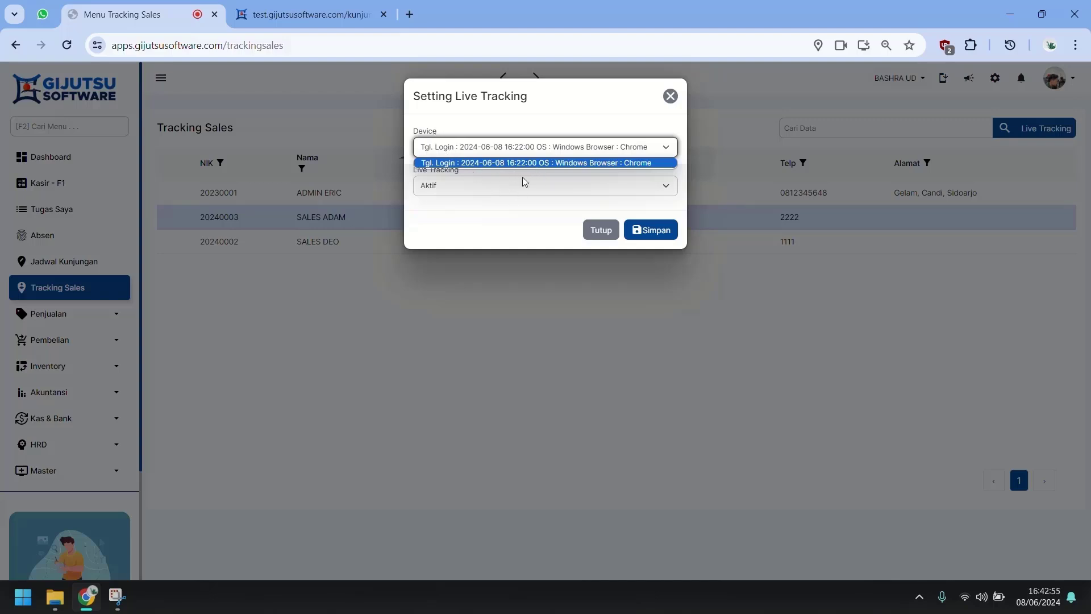
left_click(552, 162)
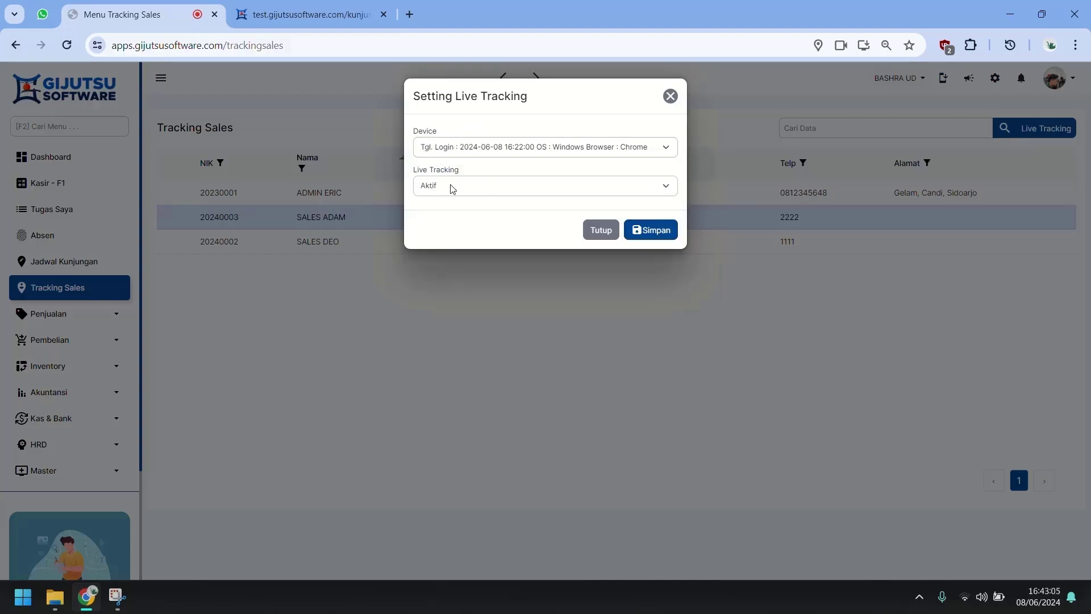
left_click(666, 233)
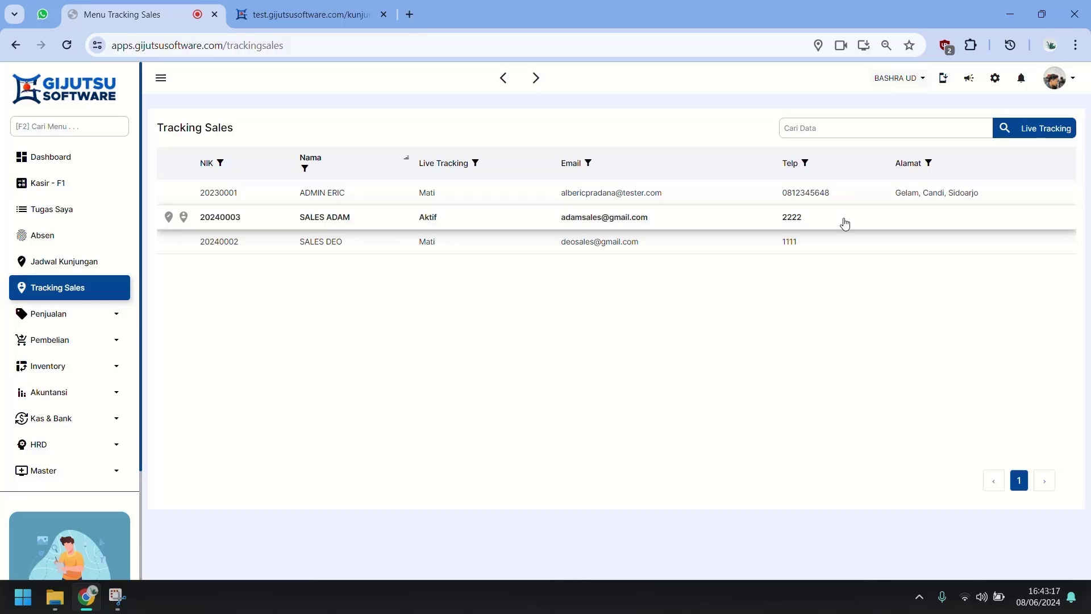
Step: Check SALES ADAM's location history, reviewing the site's location and camera permissions along the way
left_click(184, 217)
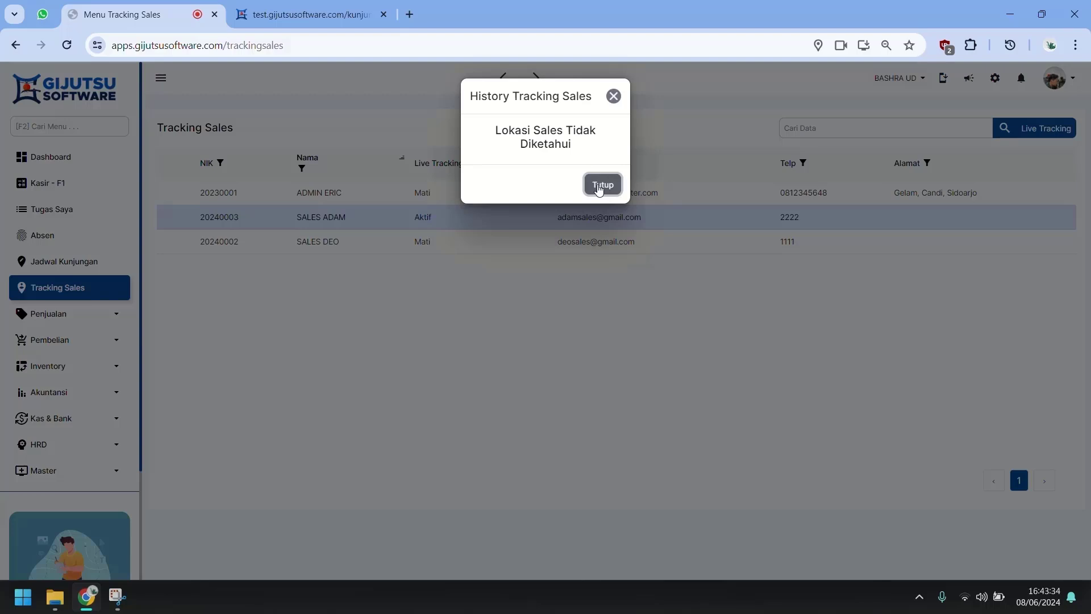
left_click(601, 185)
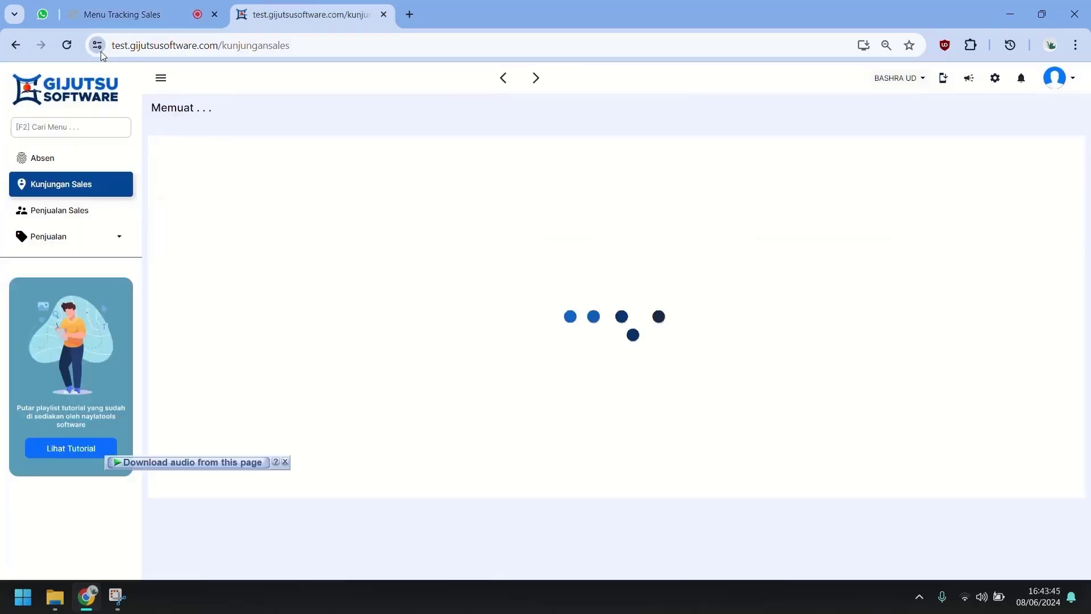
left_click(98, 45)
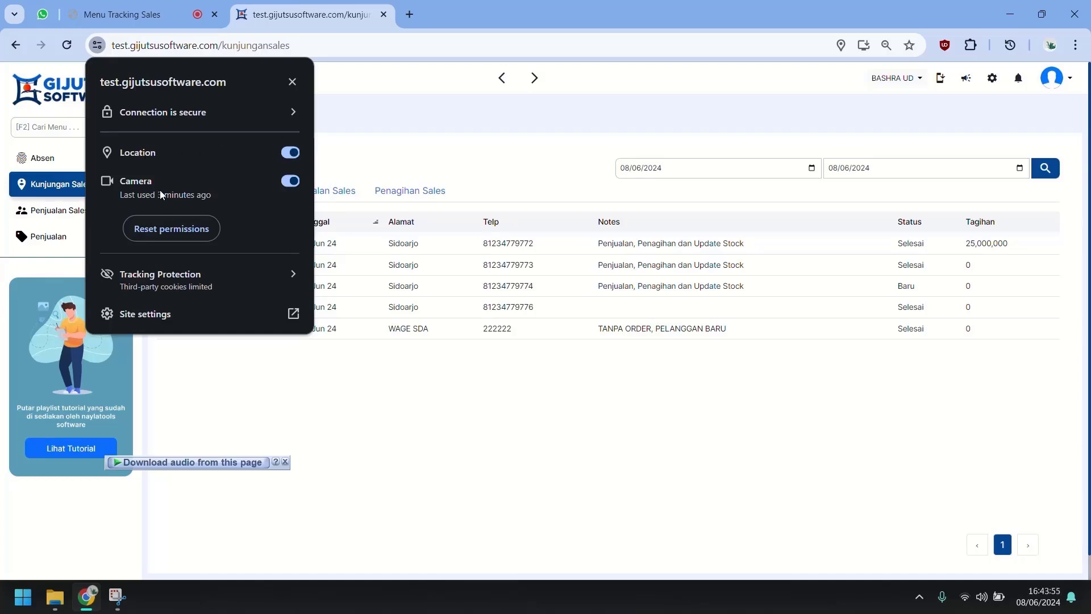
left_click(293, 83)
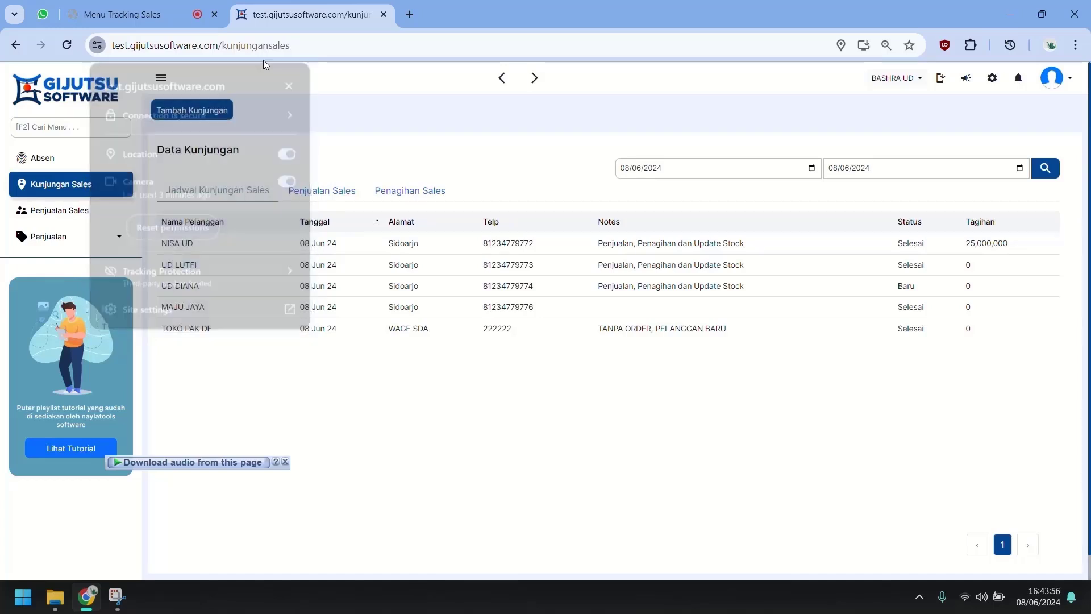
left_click(157, 20)
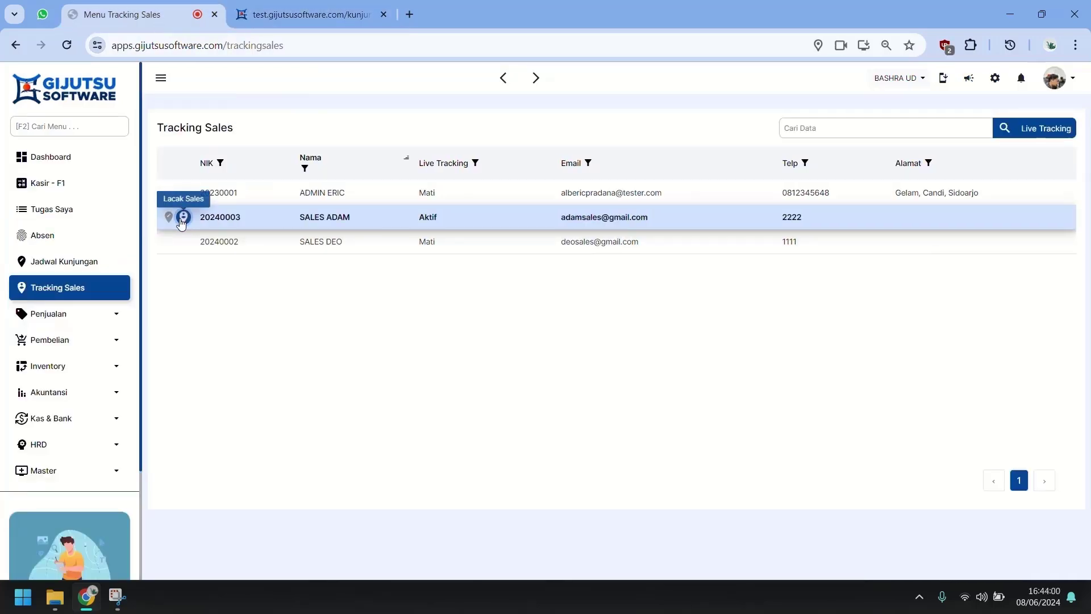
left_click(182, 217)
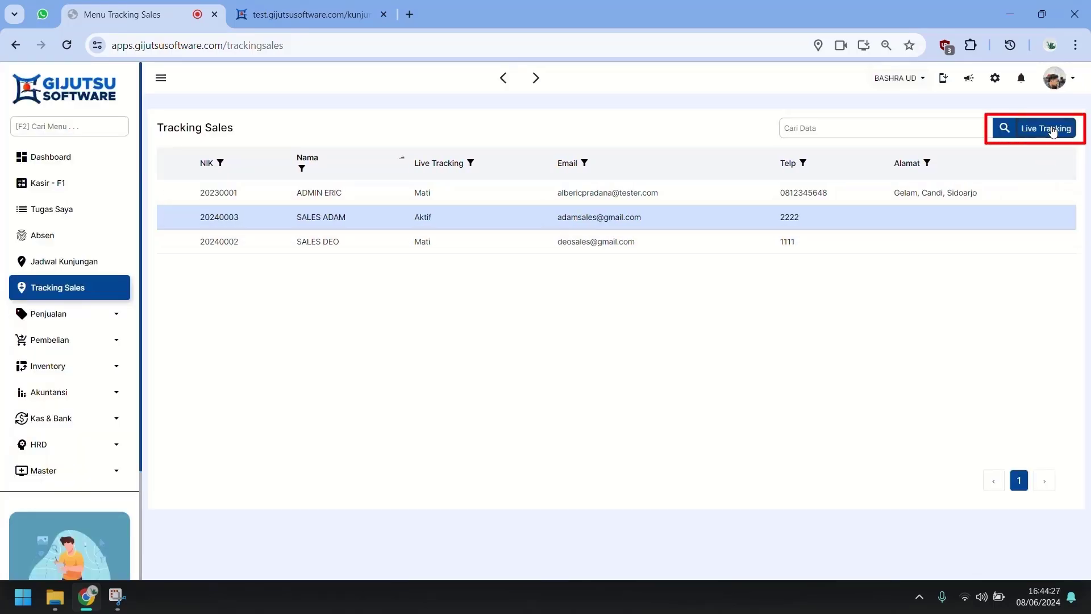
left_click(1051, 128)
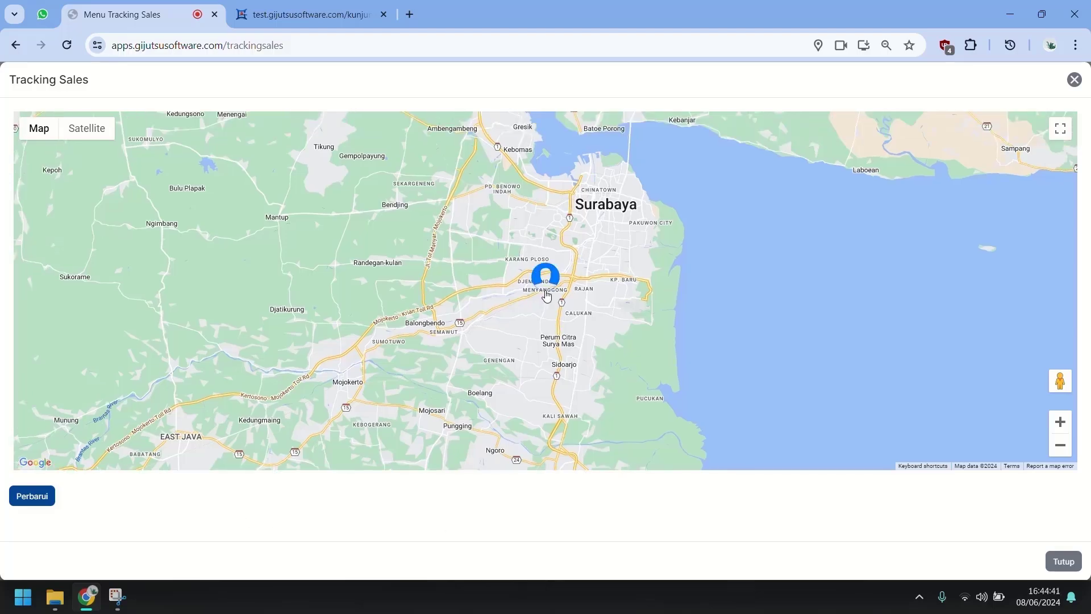
mouse_move(557, 283)
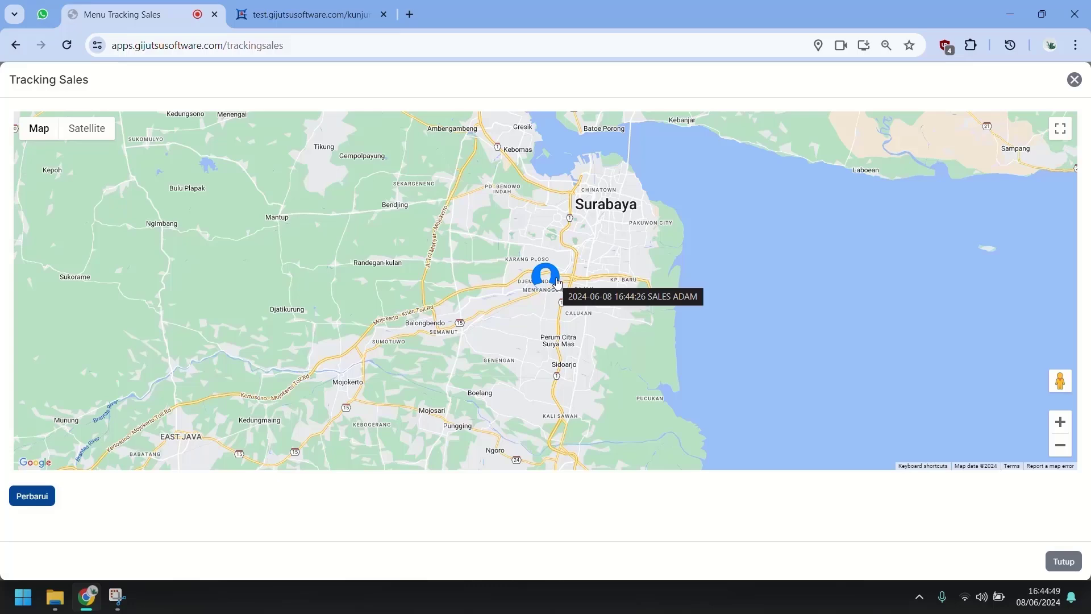
left_click(1077, 80)
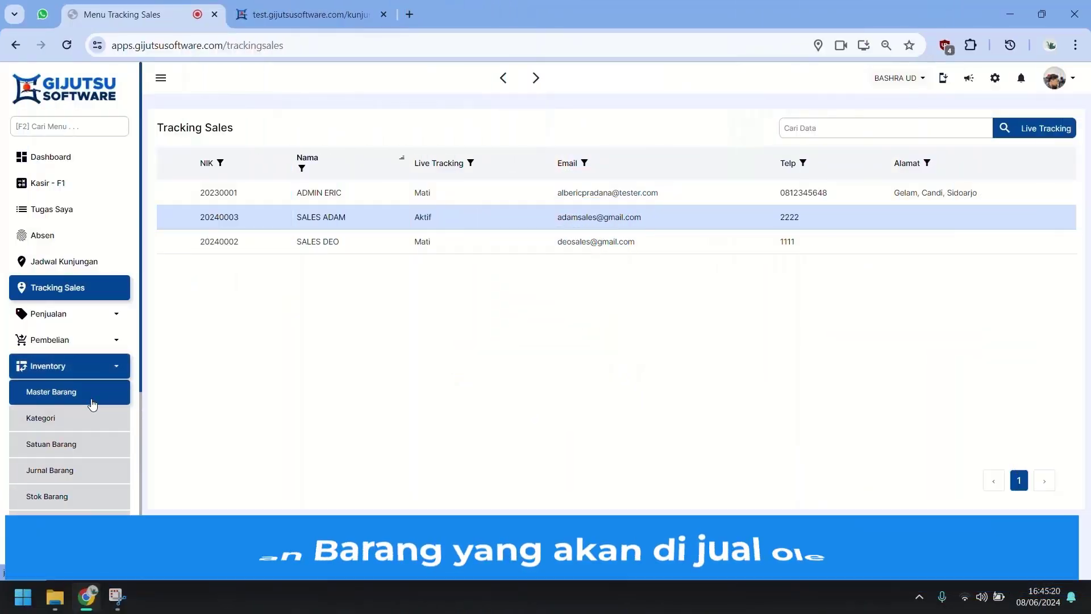
Step: View the Master Barang item list and the Pembelian form, then go to Master Suplier
left_click(93, 404)
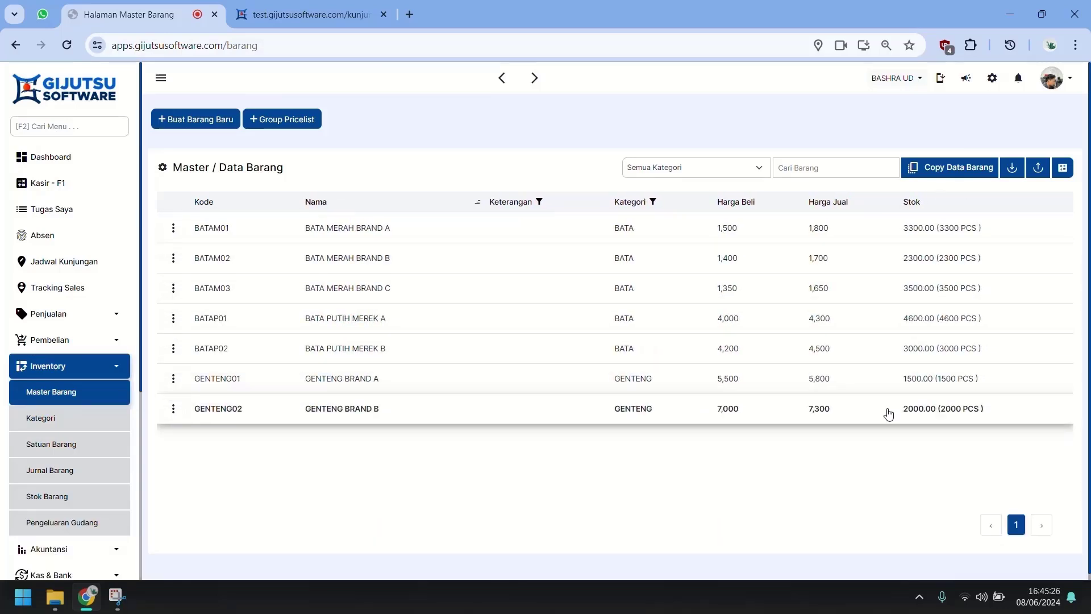
left_click(31, 368)
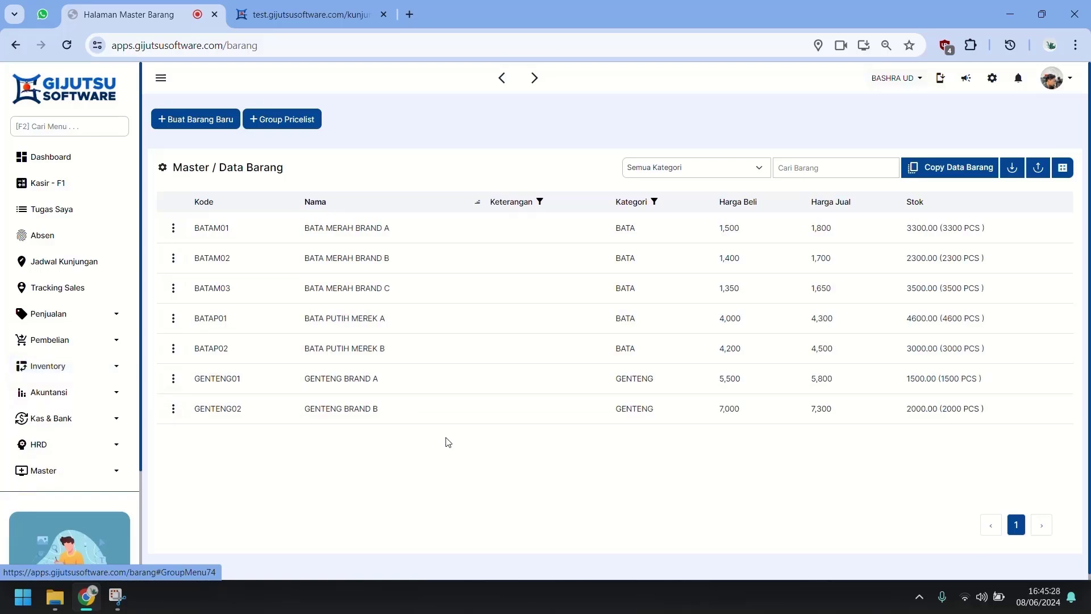
left_click(67, 339)
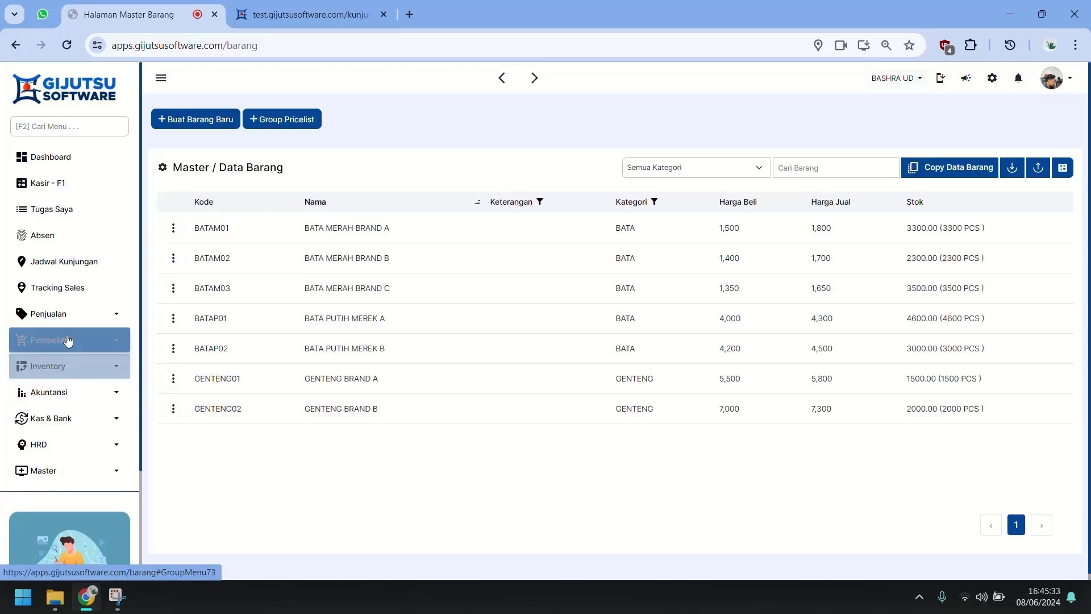
left_click(60, 420)
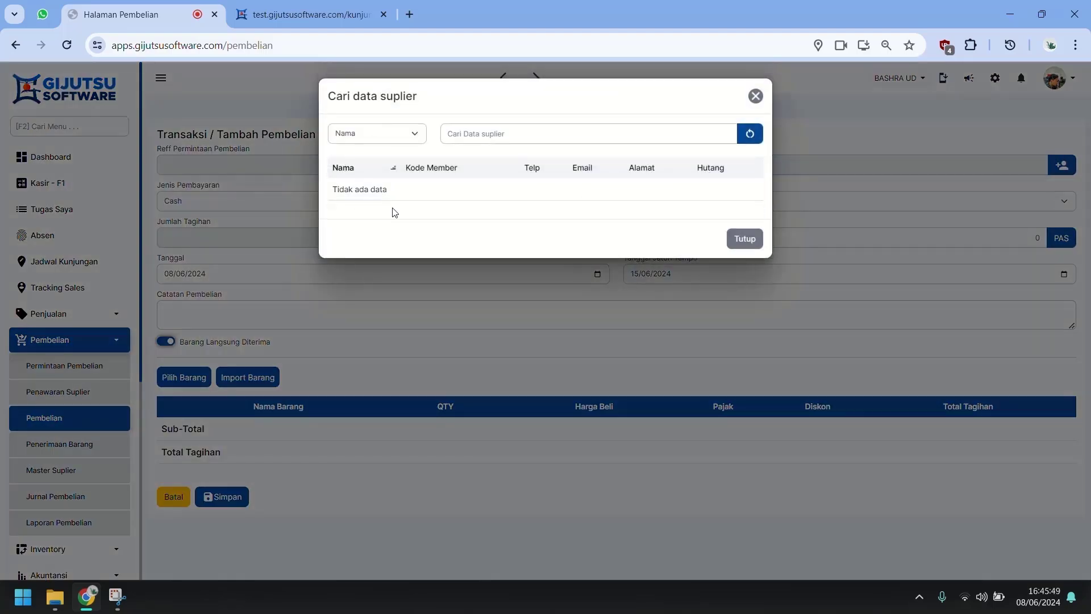
left_click(736, 240)
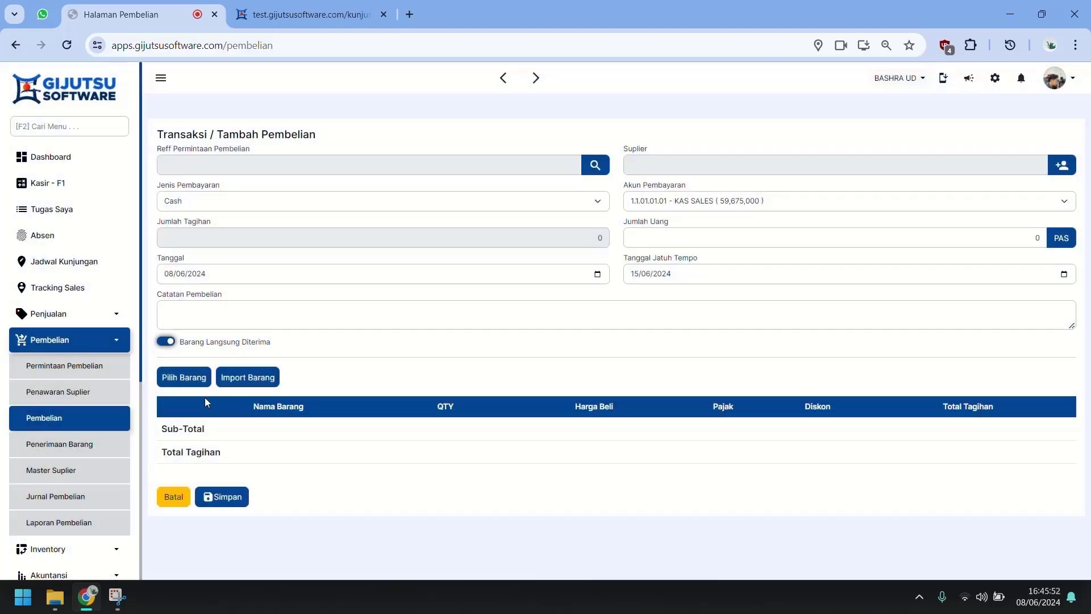
left_click(33, 472)
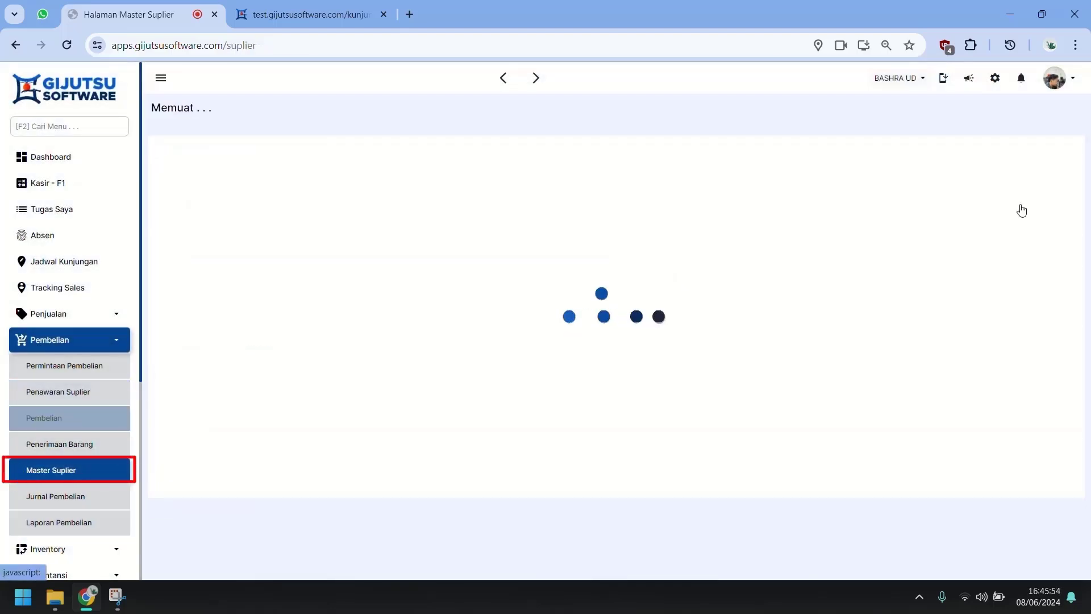
Step: Create and save supplier TOKO BUDI, then return to the Pembelian list
left_click(1047, 159)
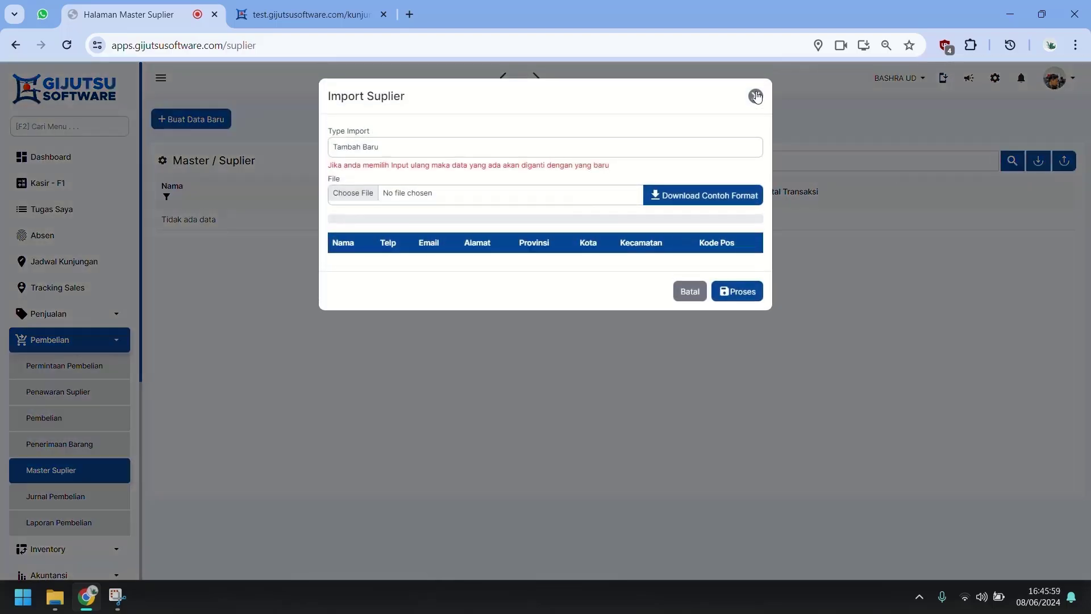
left_click(755, 96)
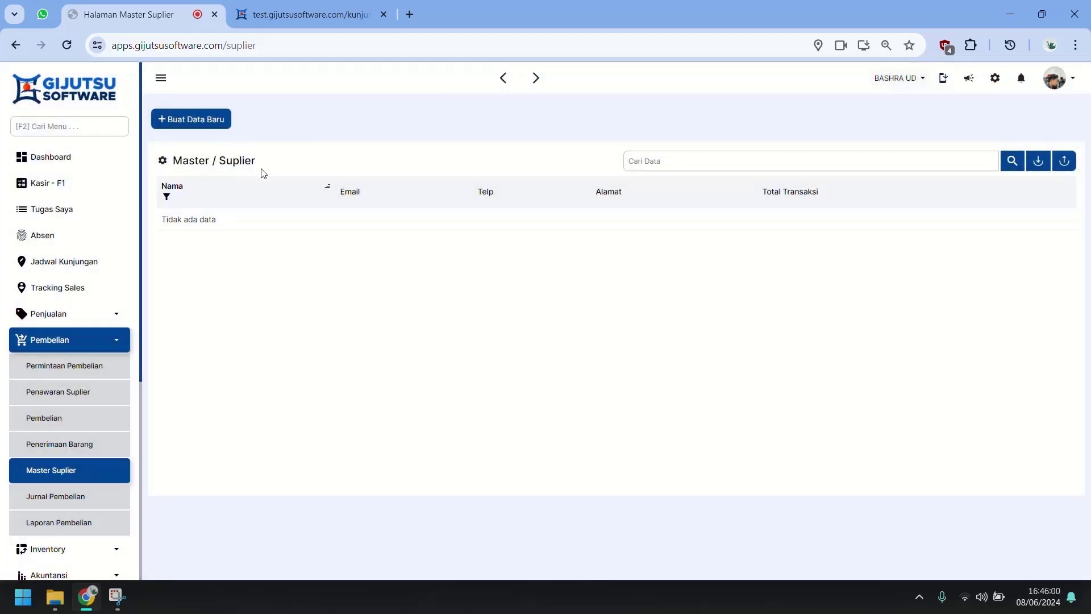
left_click(215, 126)
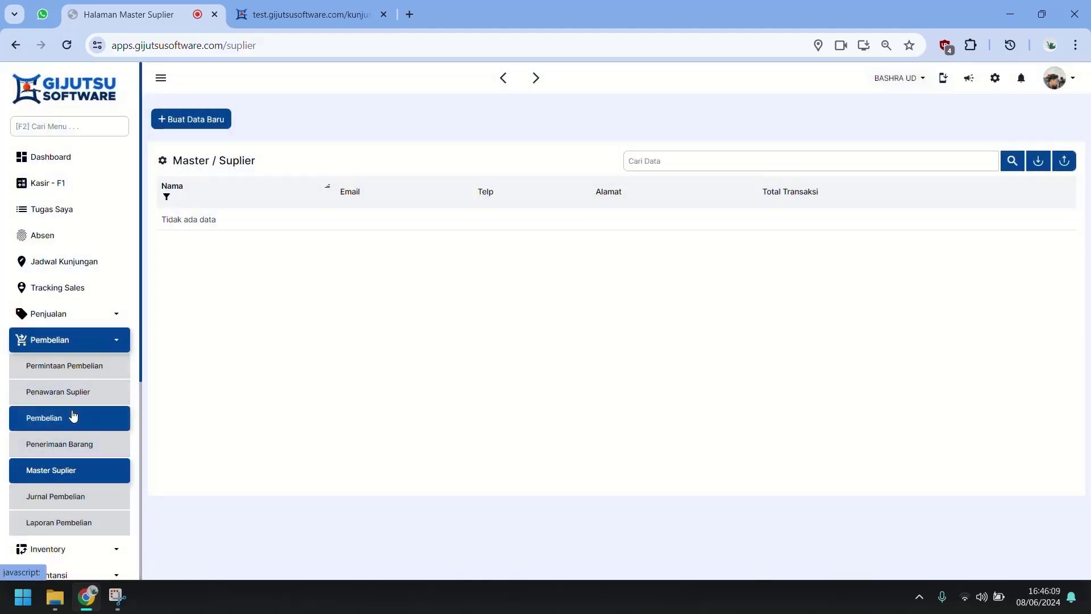
left_click(215, 117)
left_click(483, 146)
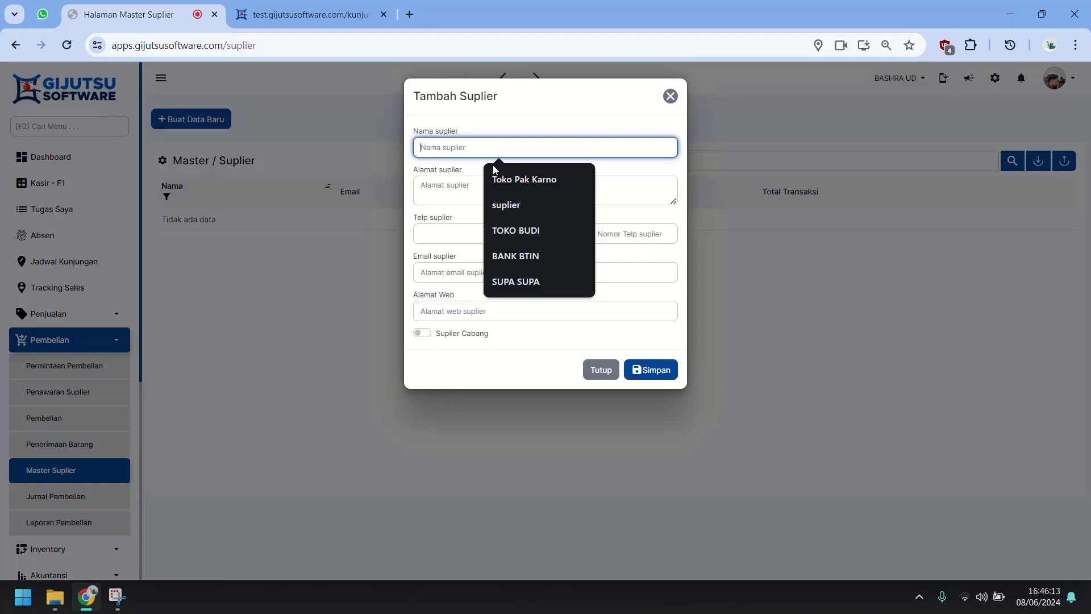
left_click(511, 231)
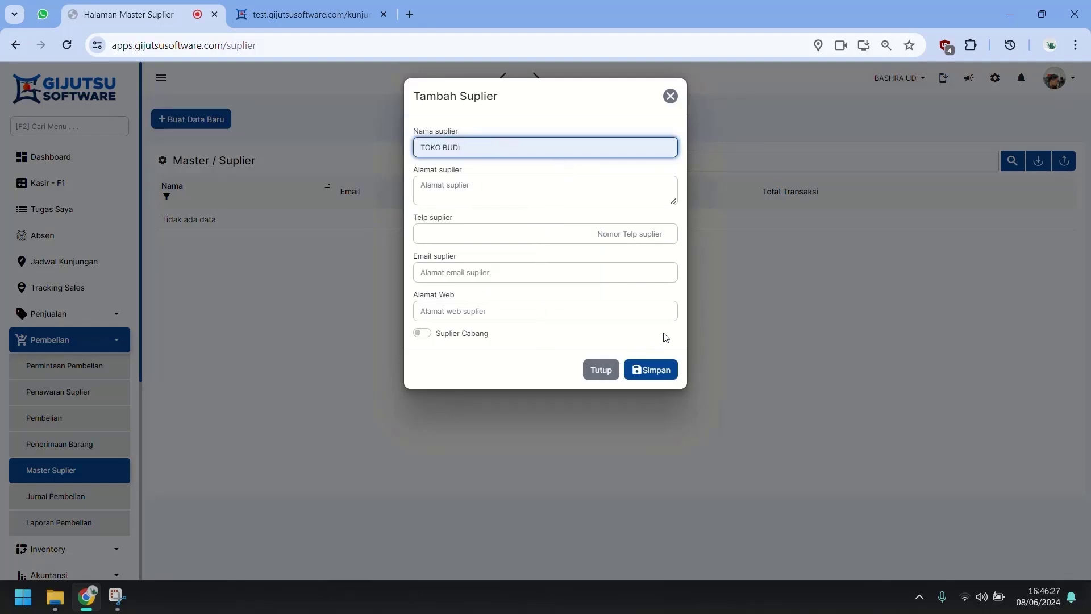
left_click(536, 342)
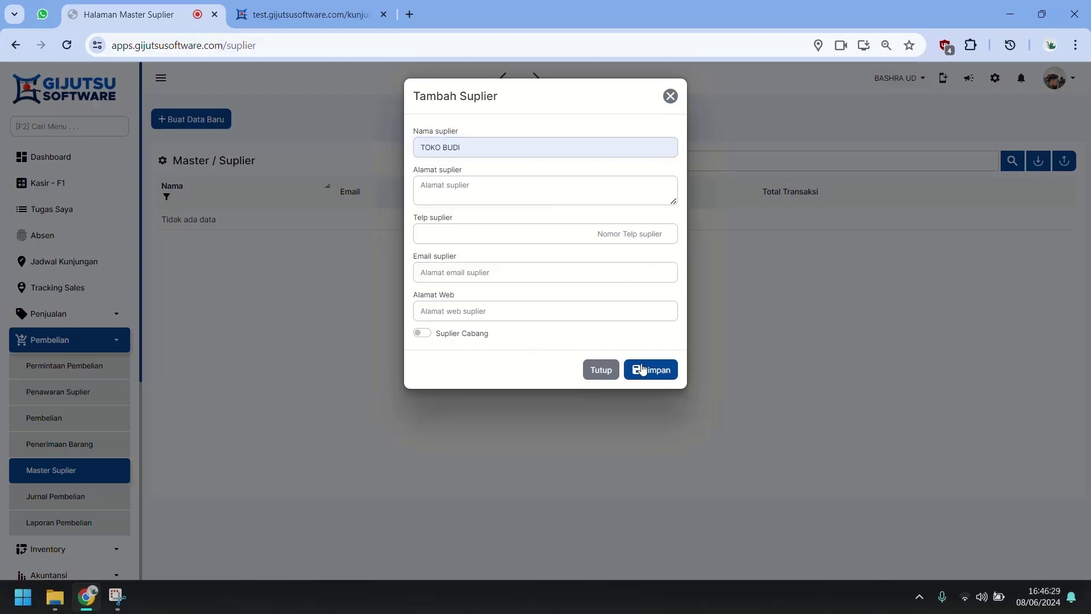
left_click(678, 378)
left_click(99, 430)
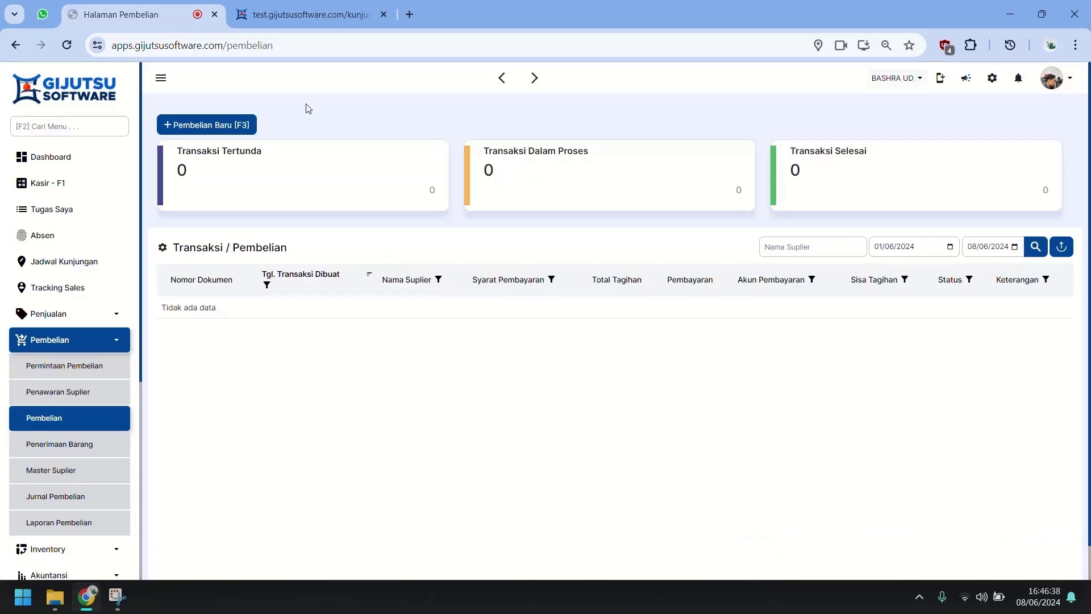
Step: Start a purchase from TOKO BUDI with items BATA MERAH BRAND B and BATA PUTIH MEREK B
left_click(227, 125)
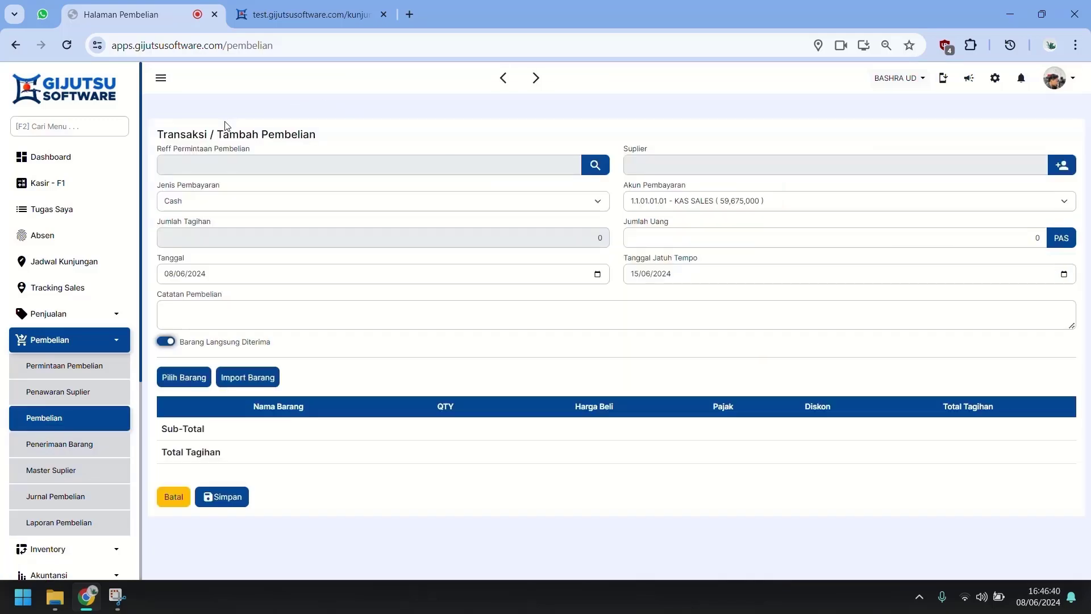
left_click(686, 166)
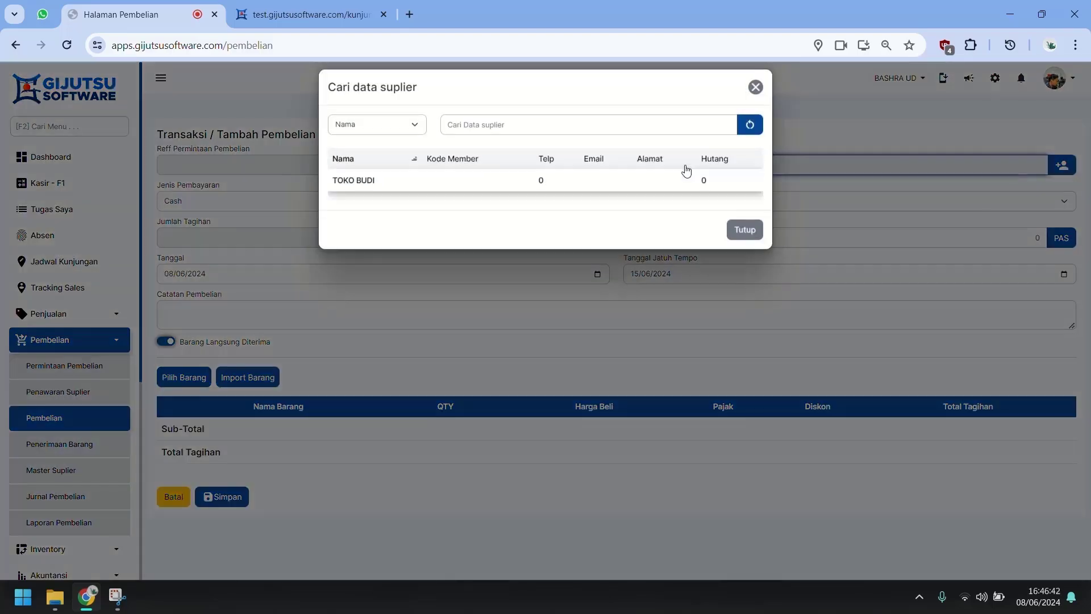
left_click(467, 189)
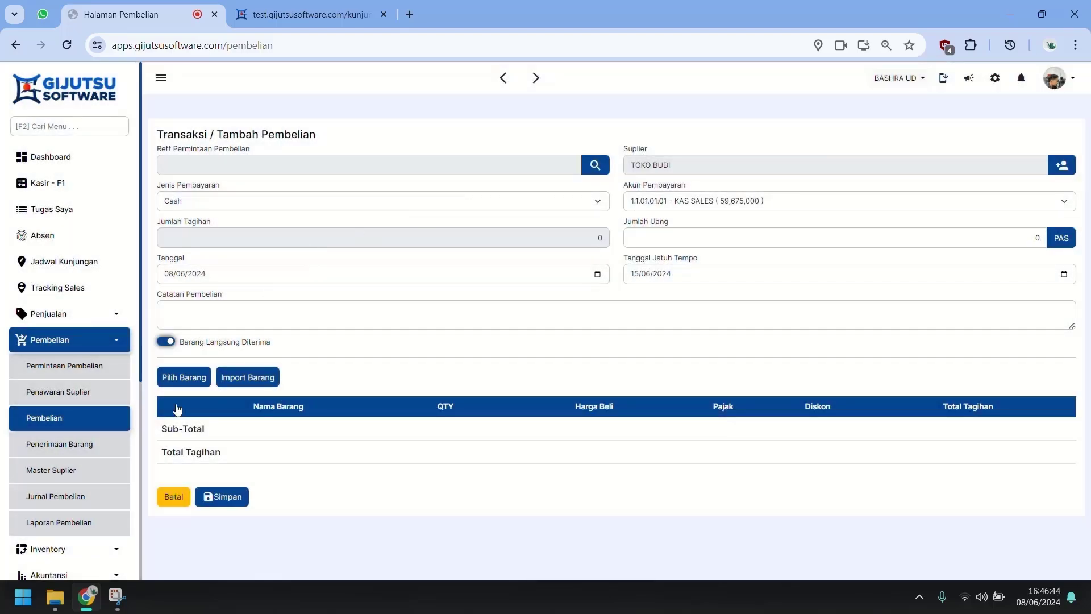
left_click(183, 377)
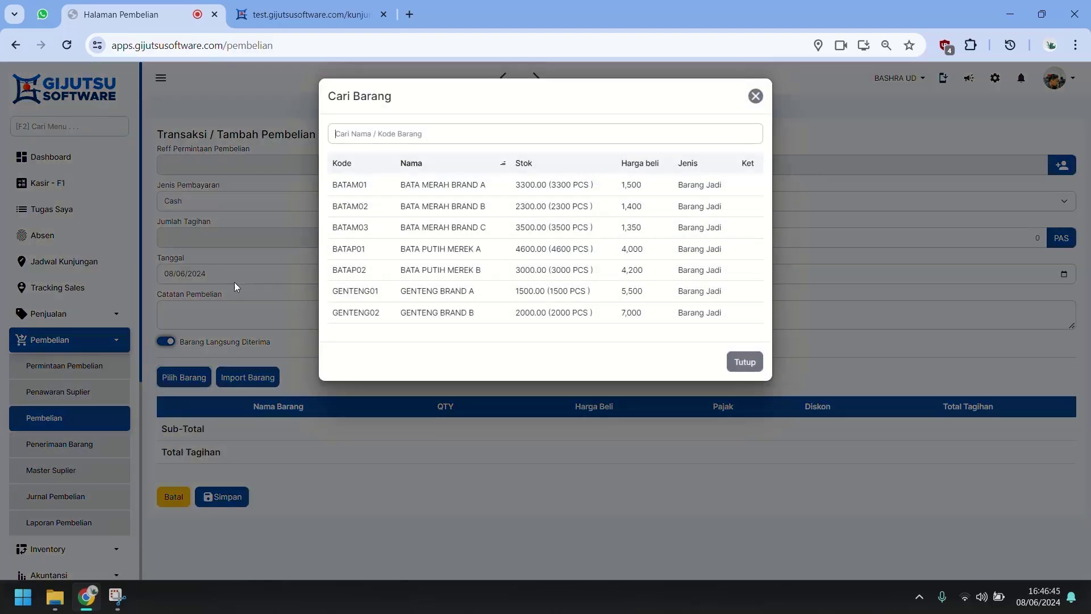
left_click(414, 206)
left_click(203, 380)
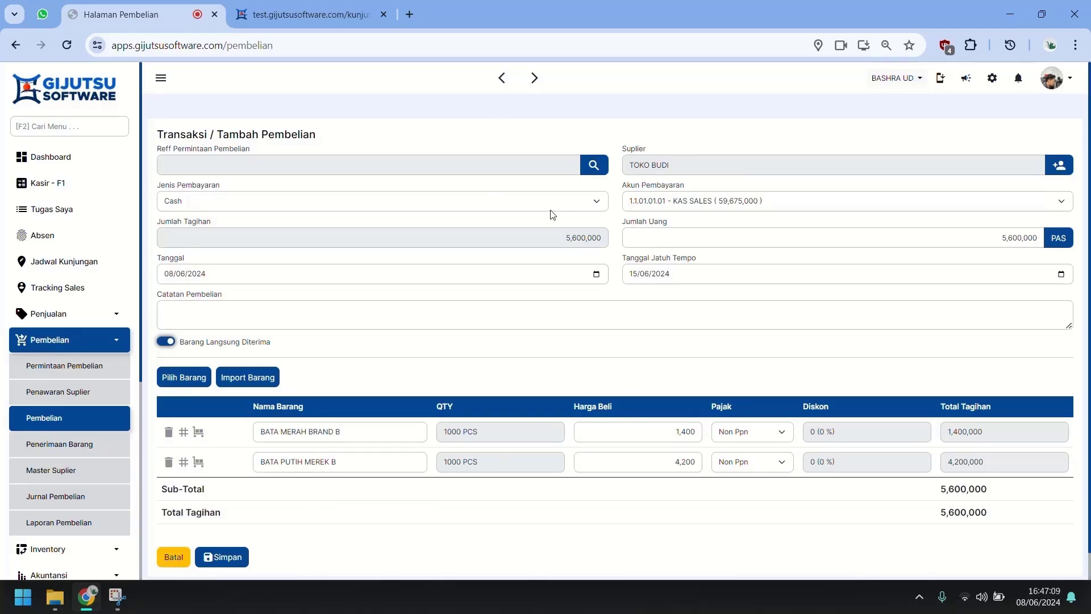
Step: Set the payment type to Hutang and save the 5,600,000 purchase
left_click(508, 203)
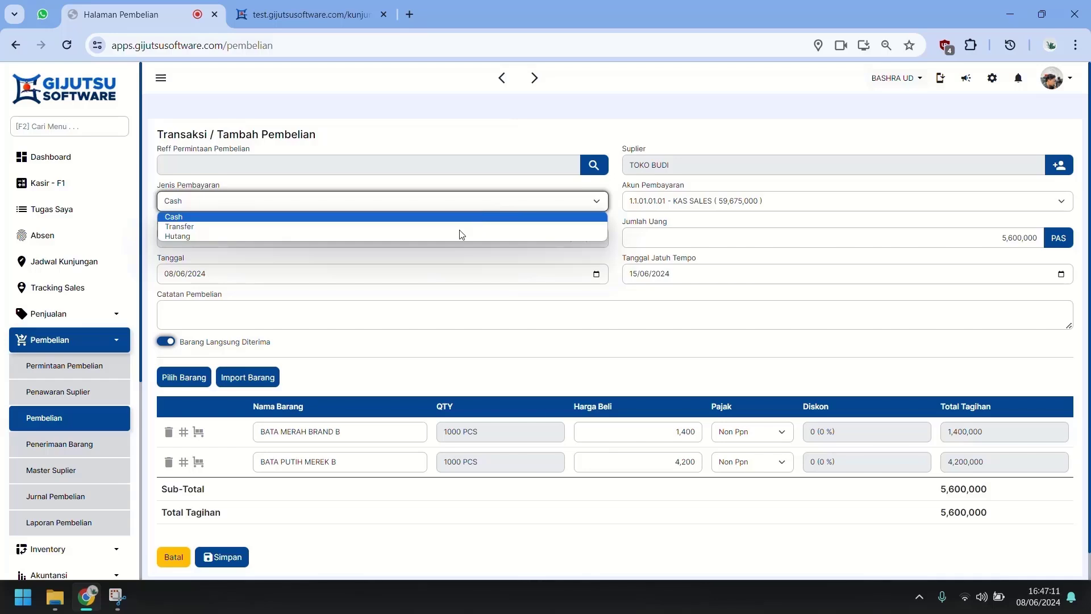
left_click(186, 237)
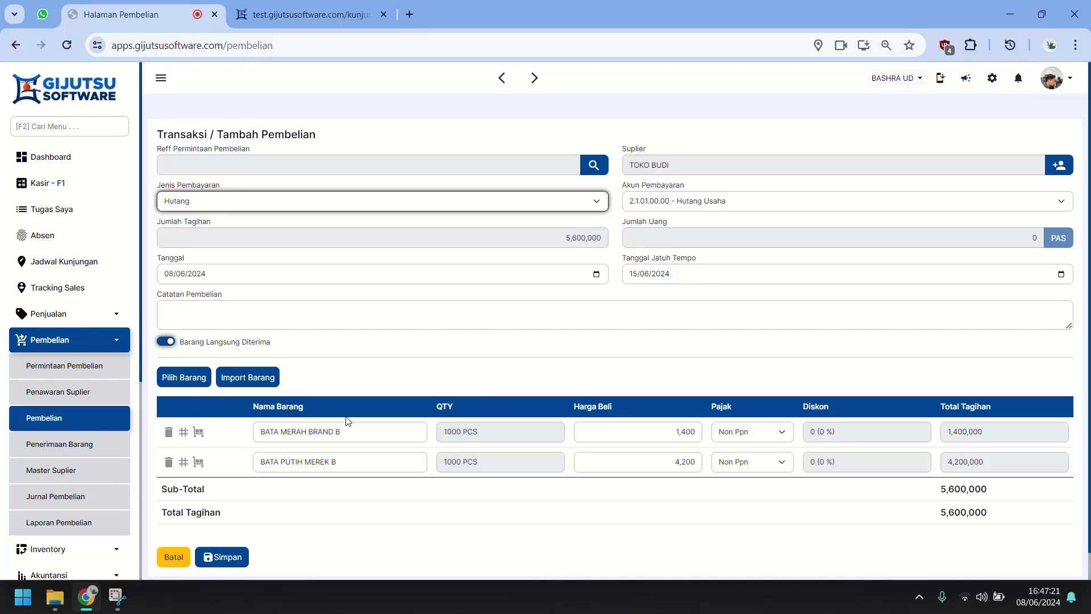
left_click(229, 563)
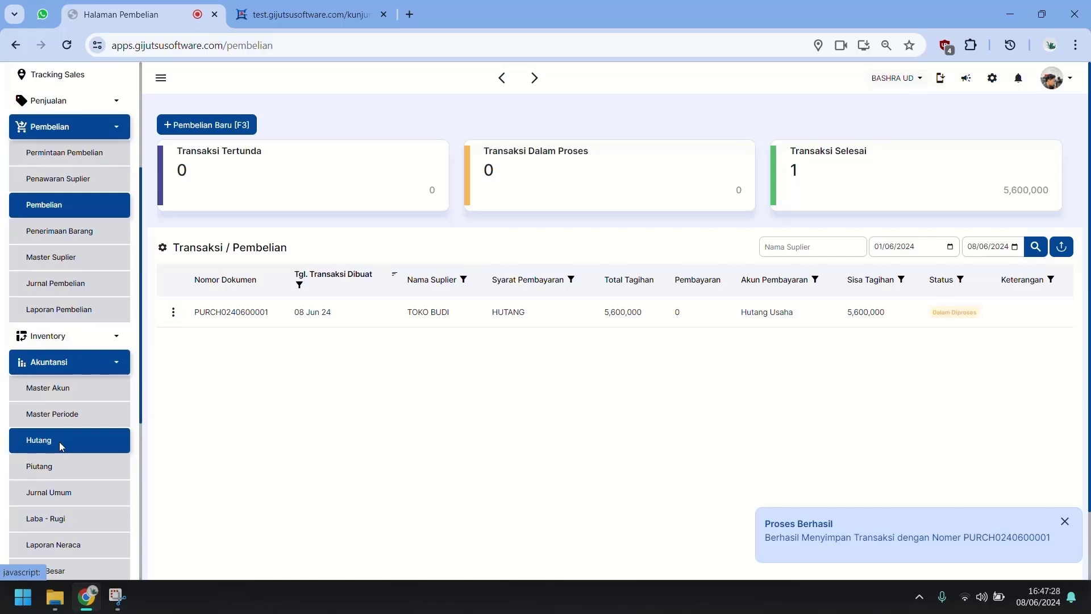
Step: Check the new TOKO BUDI debt in the Hutang payables report and its table settings
left_click(59, 441)
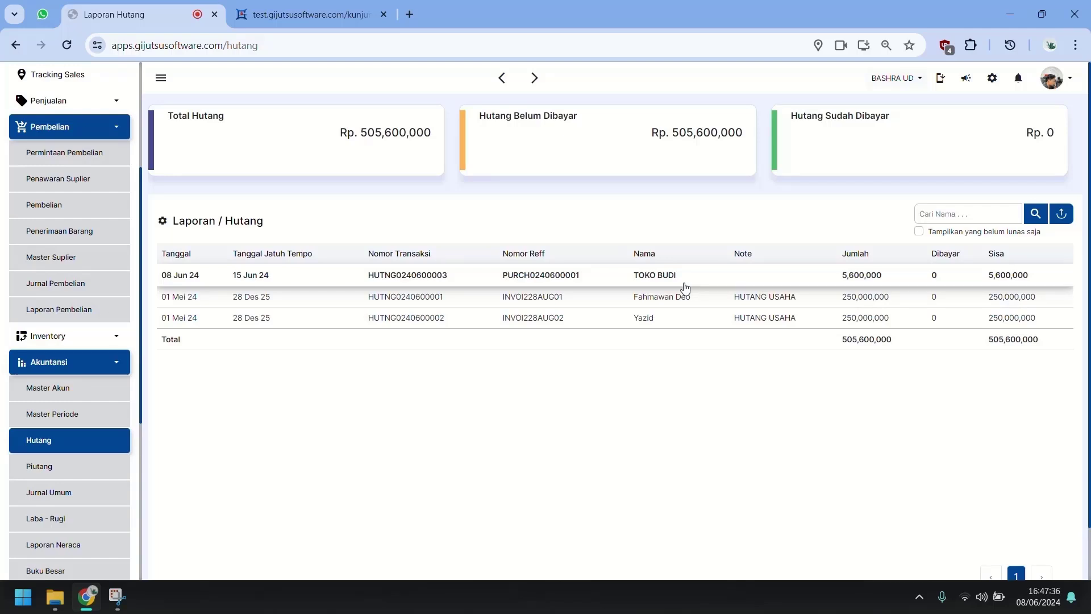
left_click(163, 221)
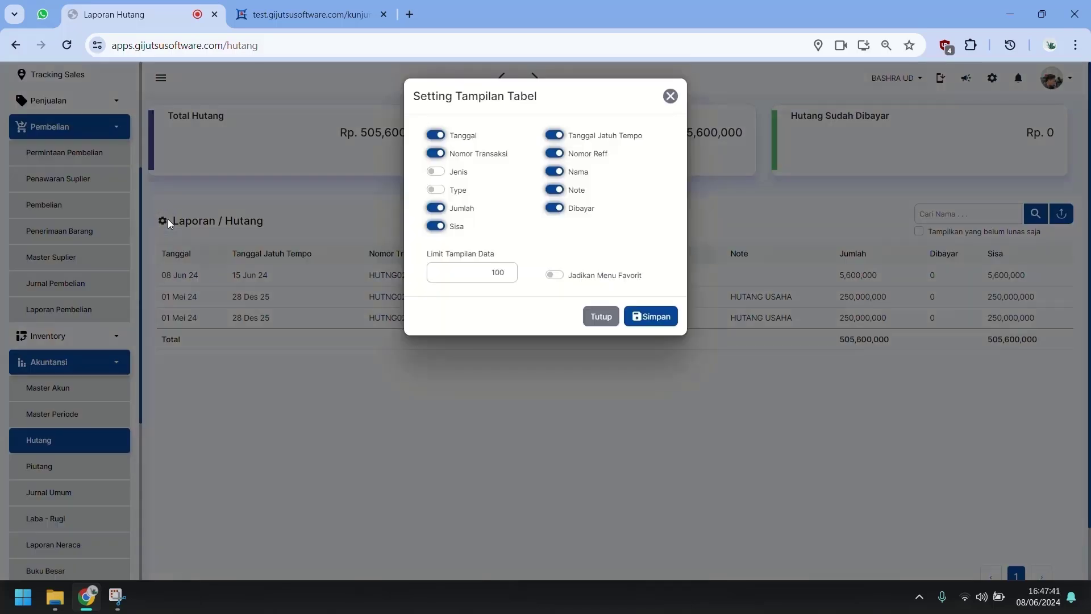
left_click(668, 96)
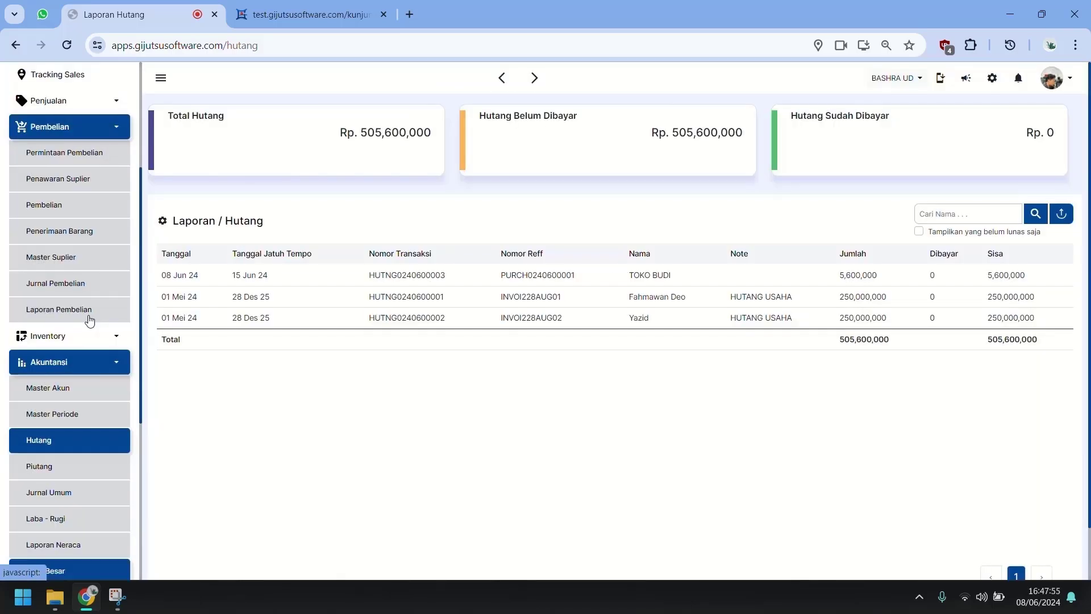
Step: Check the BATAP01 and BATAM01 stock levels in the Master Barang list
scroll(62, 341, "up", 1)
left_click(56, 406)
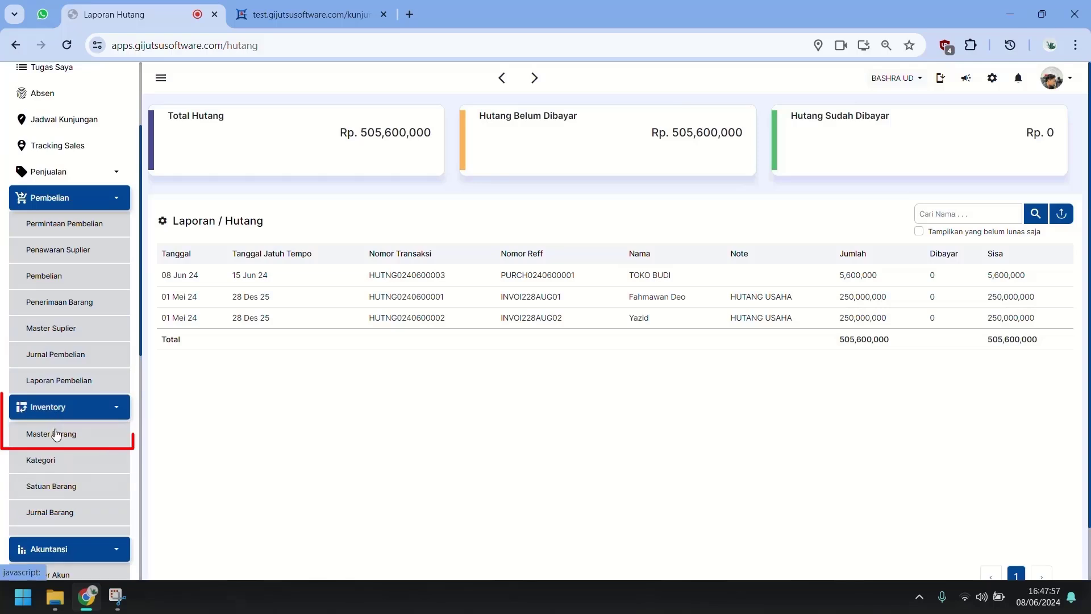
left_click(60, 433)
left_click(962, 329)
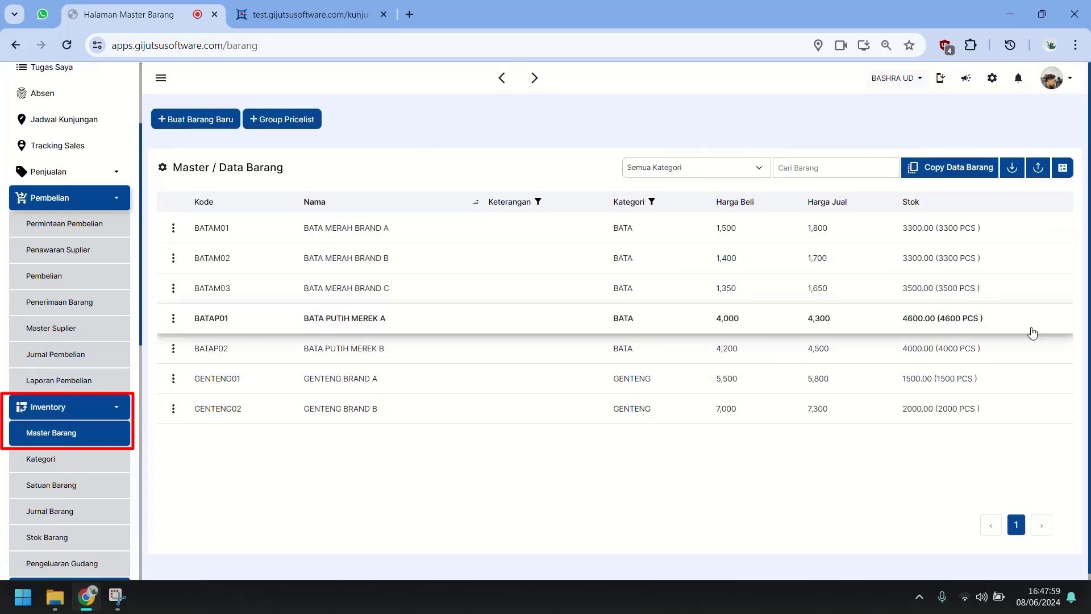
left_click(914, 234)
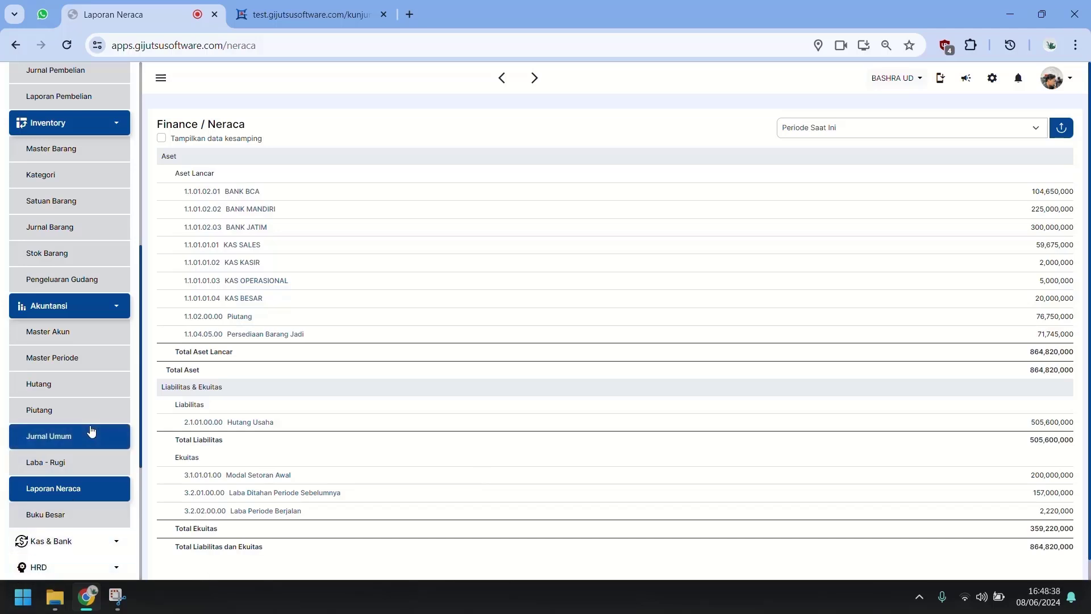
left_click(89, 435)
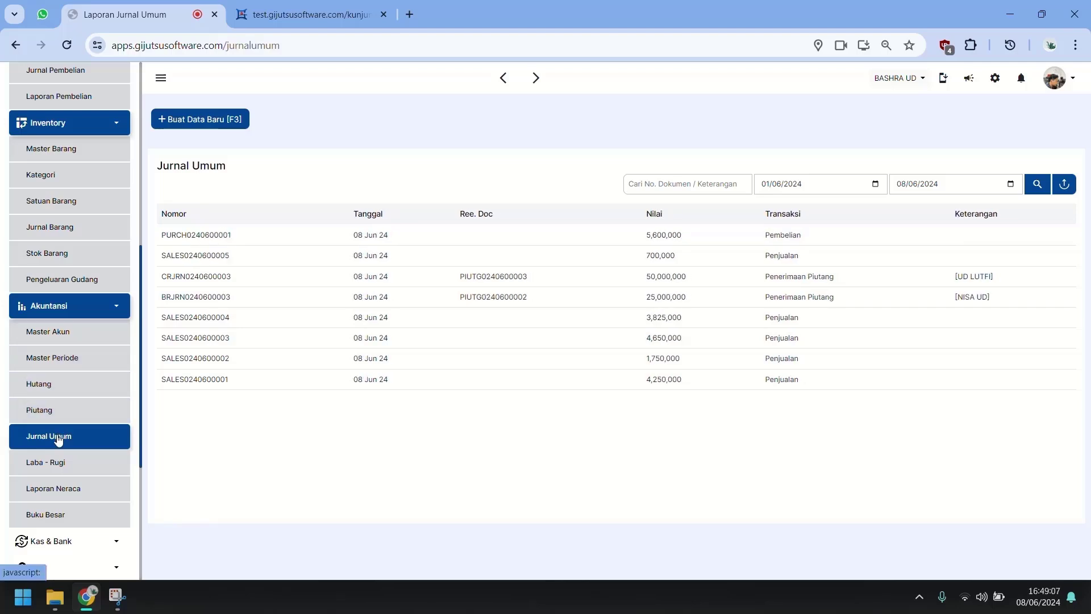
left_click(54, 489)
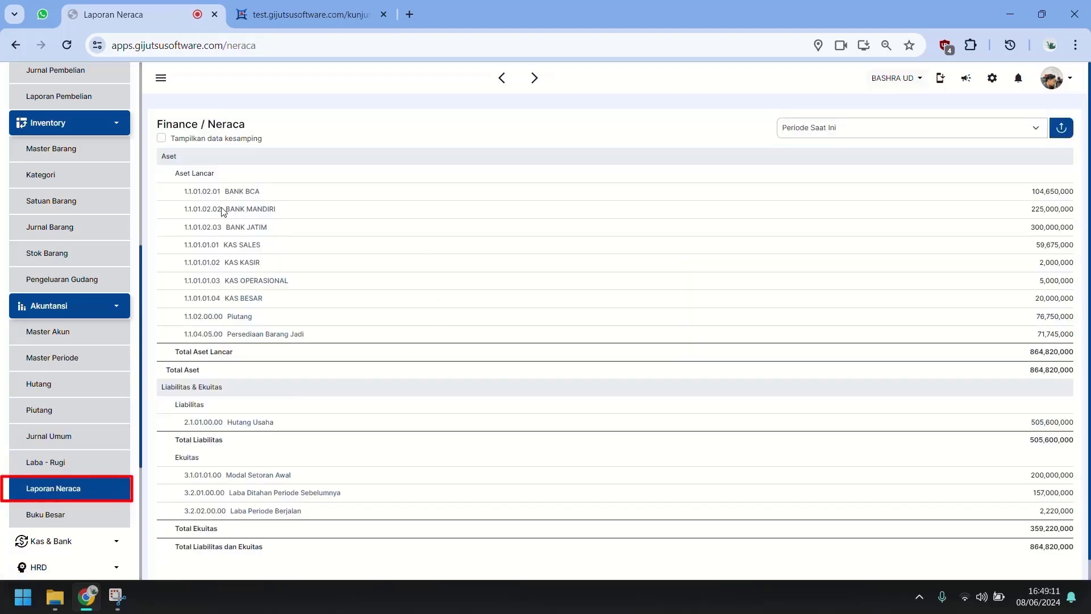
mouse_move(228, 248)
left_mouse_down()
mouse_move(1054, 223)
mouse_move(1006, 236)
mouse_move(220, 247)
left_mouse_up()
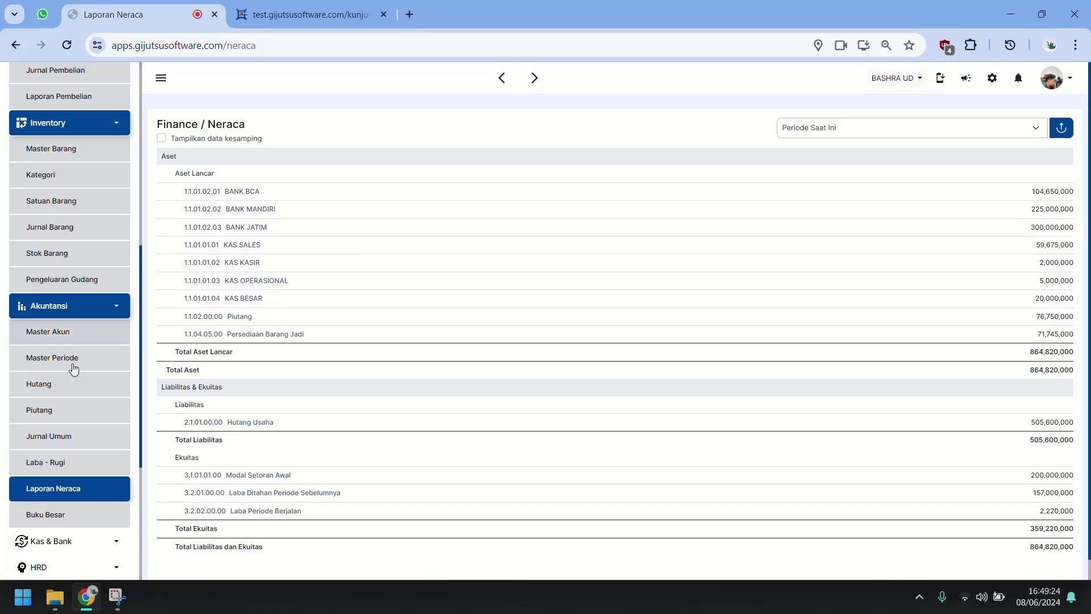
scroll(57, 375, "down", 2)
left_click(50, 470)
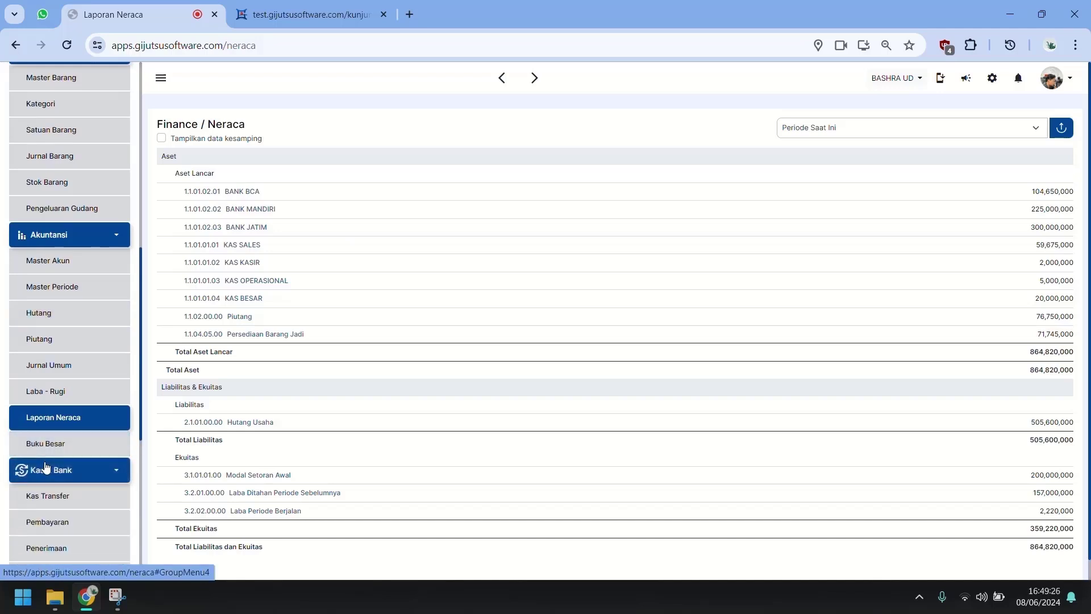
scroll(55, 434, "down", 2)
Step: Begin a new Kas Transfer from KAS SALES to KAS BESAR, pasting KAS SALES's full balance as the amount
left_click(62, 427)
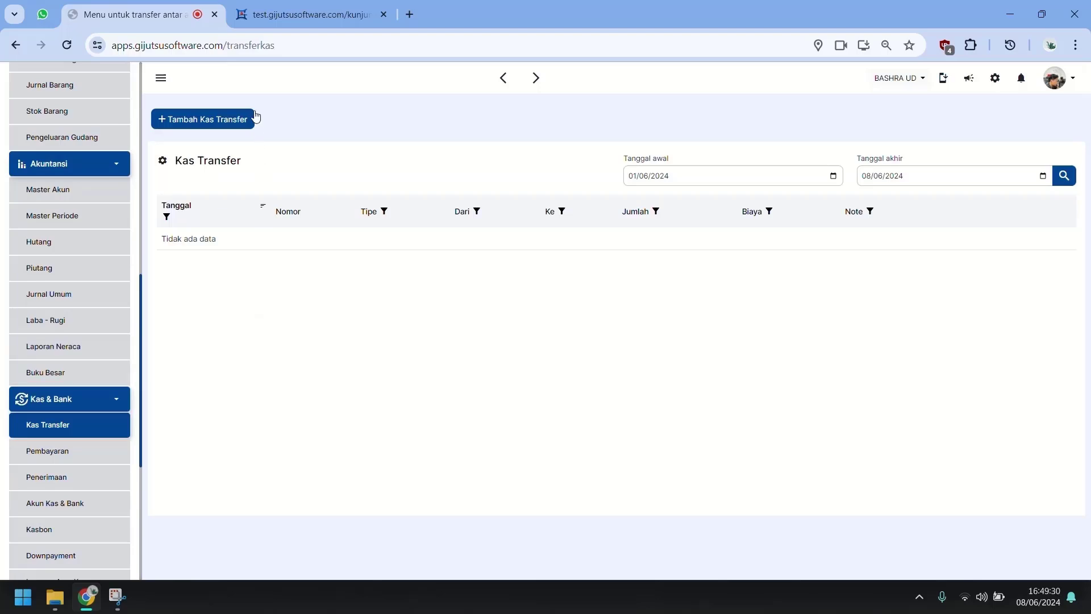
left_click(226, 120)
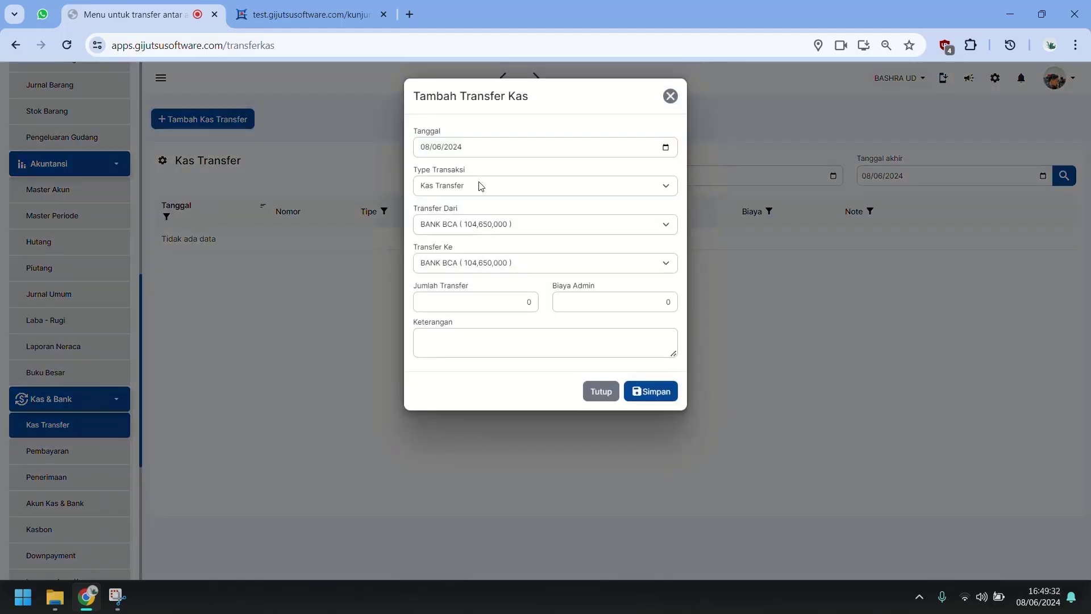
left_click(453, 231)
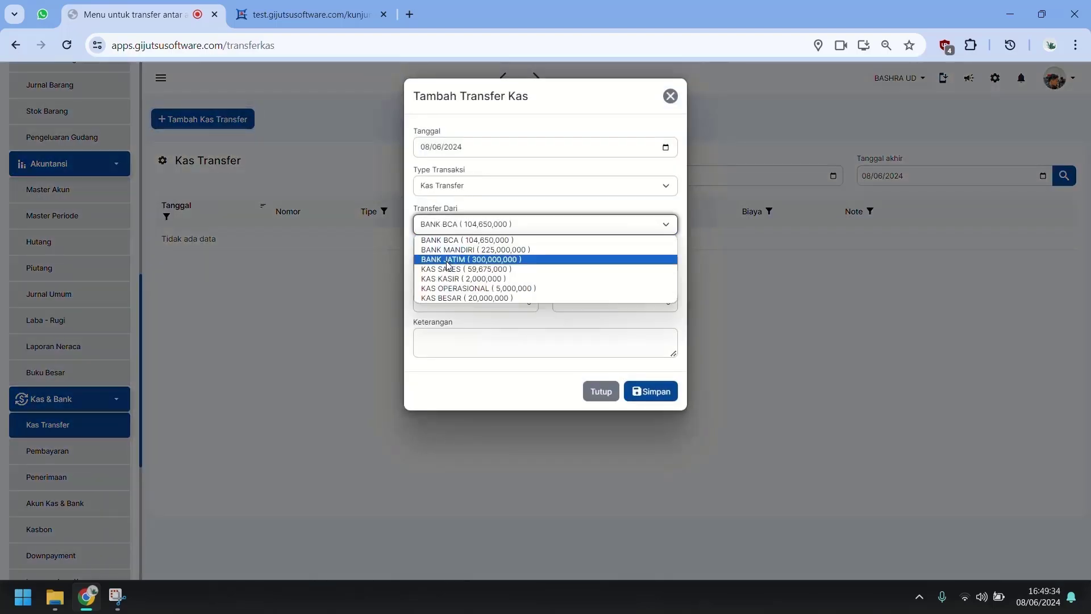
left_click(448, 269)
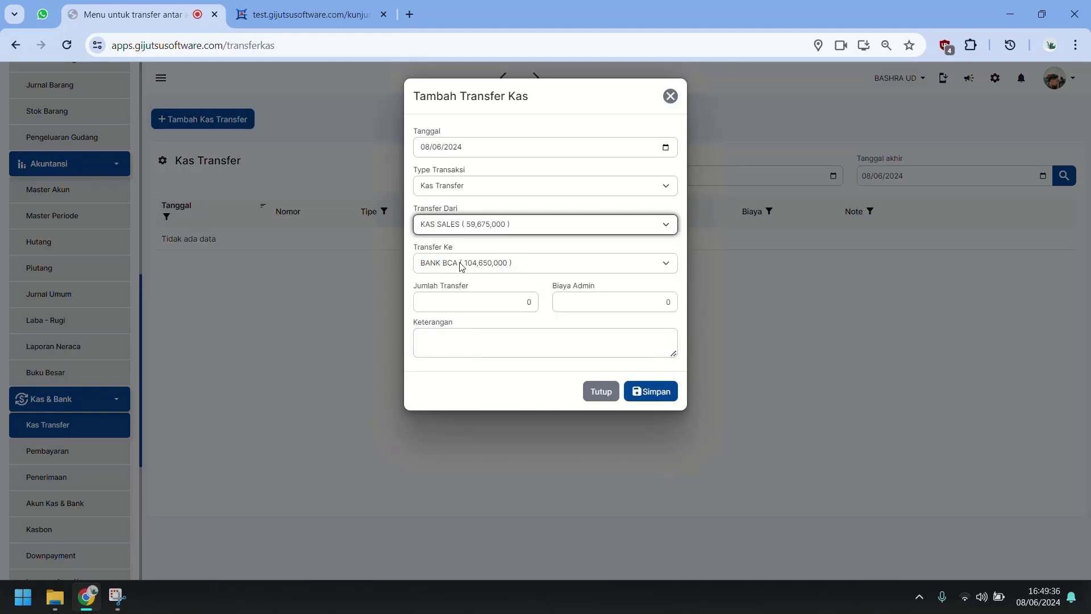
left_click(461, 263)
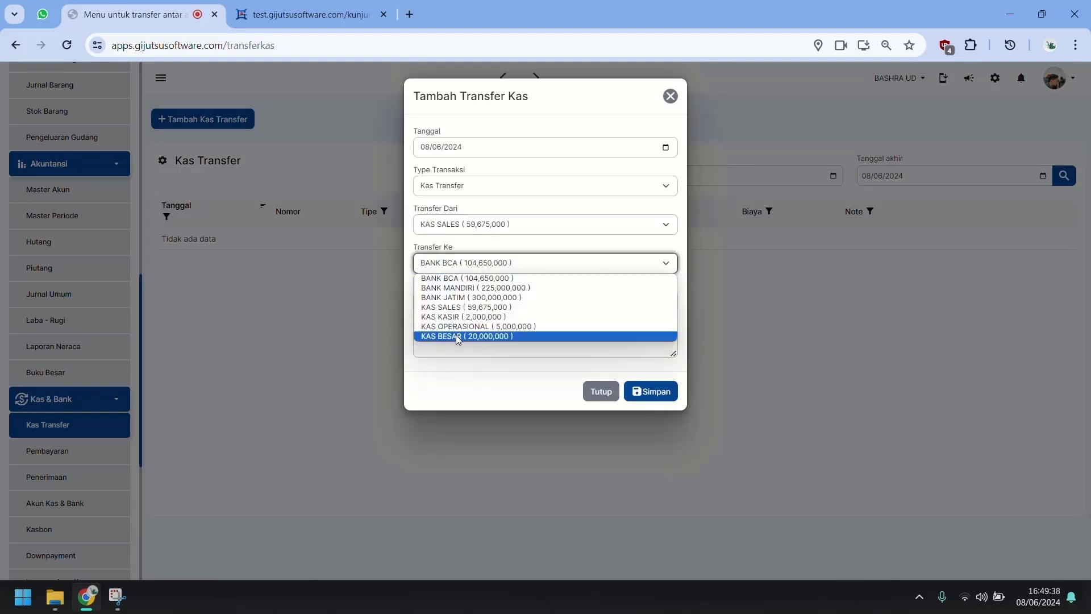
left_click(483, 336)
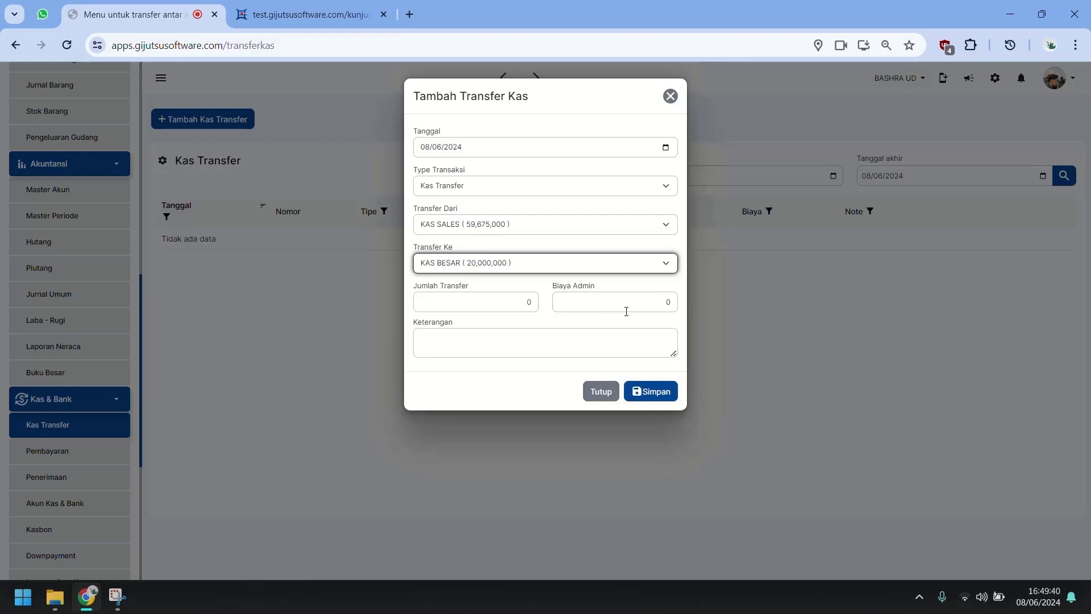
left_click(500, 303)
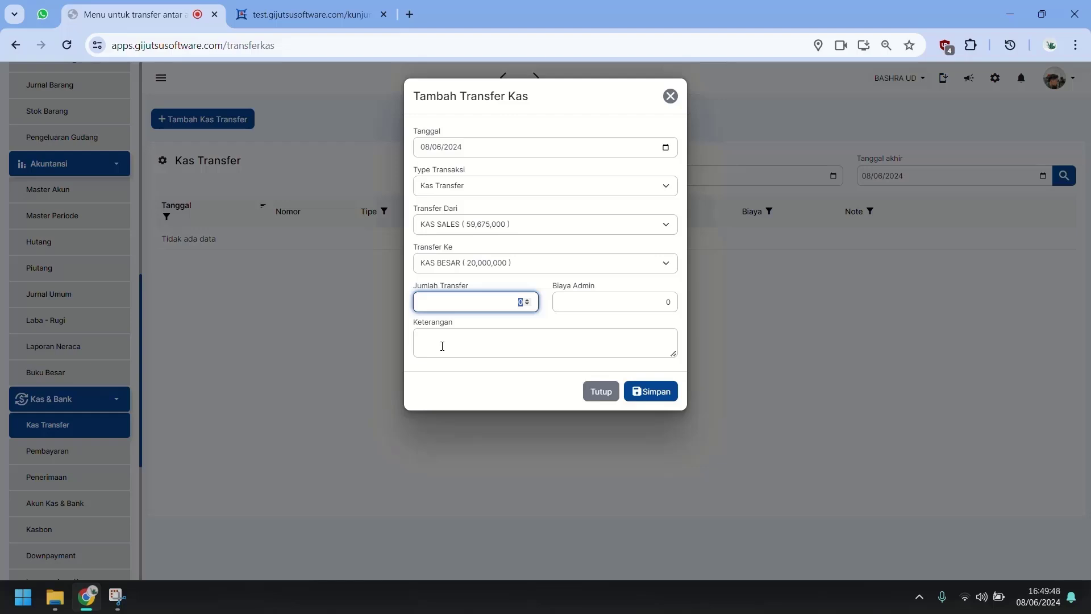
type("59675000")
Step: Save the 59,675,000 transfer and check KAS BESAR's balance in the Laporan Neraca
left_click(660, 394)
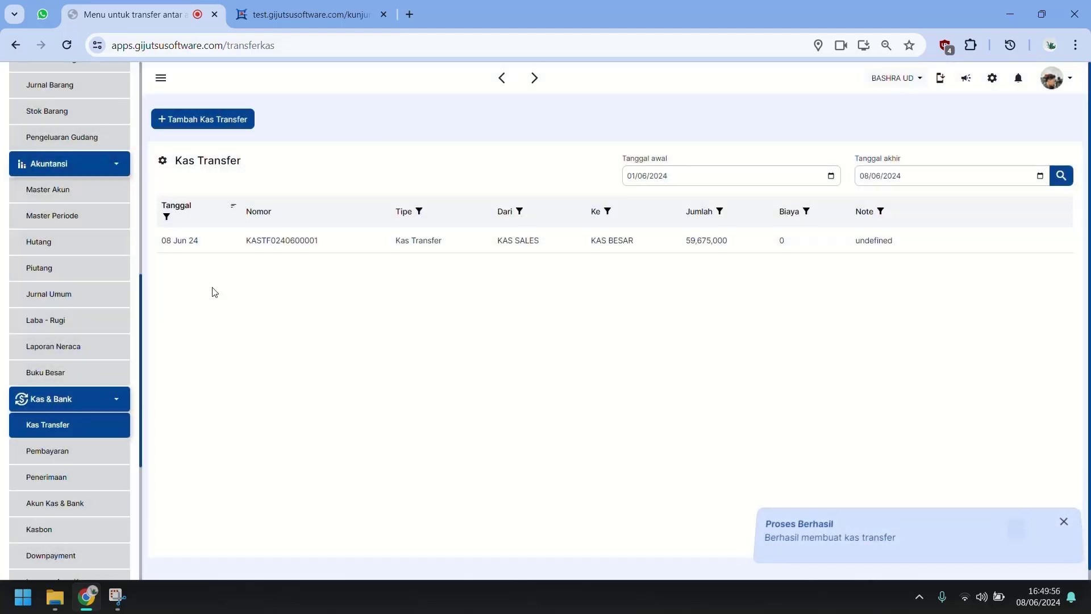
left_click(78, 350)
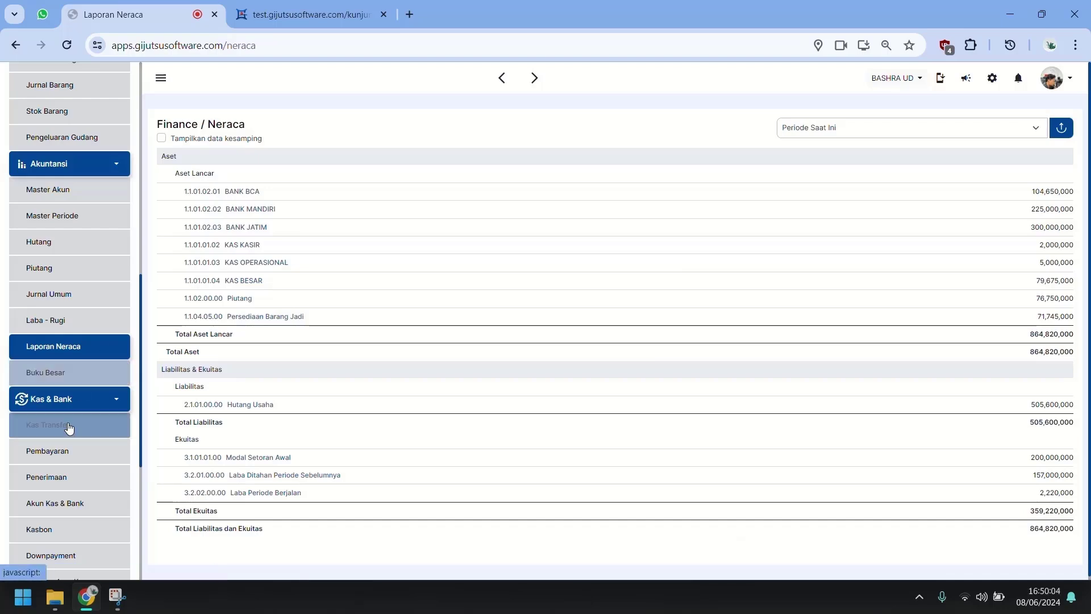
scroll(69, 427, "down", 4)
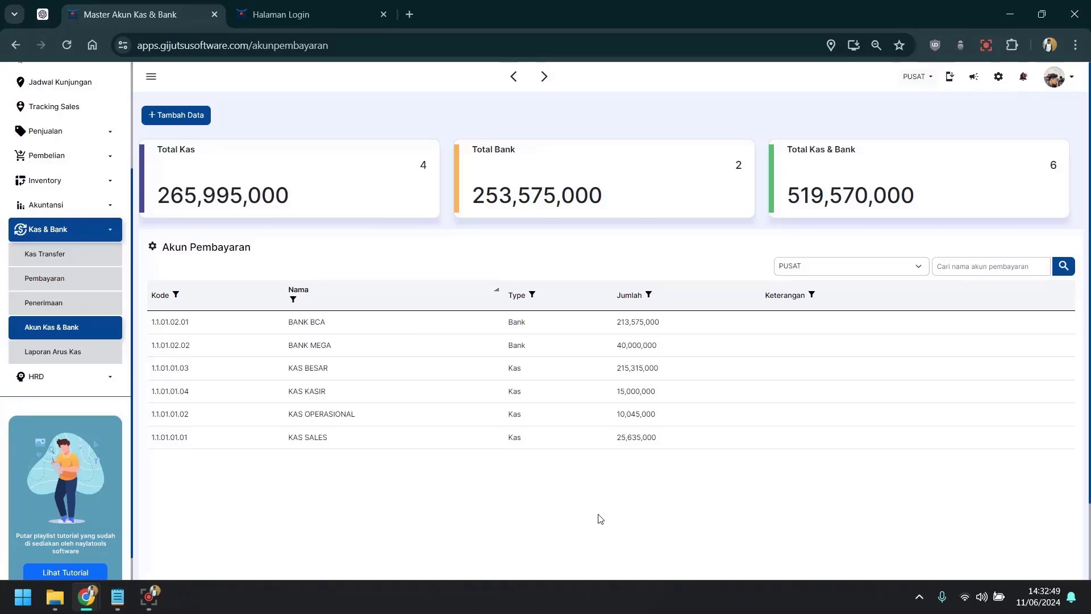
Step: Close the Halaman Login browser tab and select the KAS KASIR account in Akun Kas & Bank
left_click(383, 14)
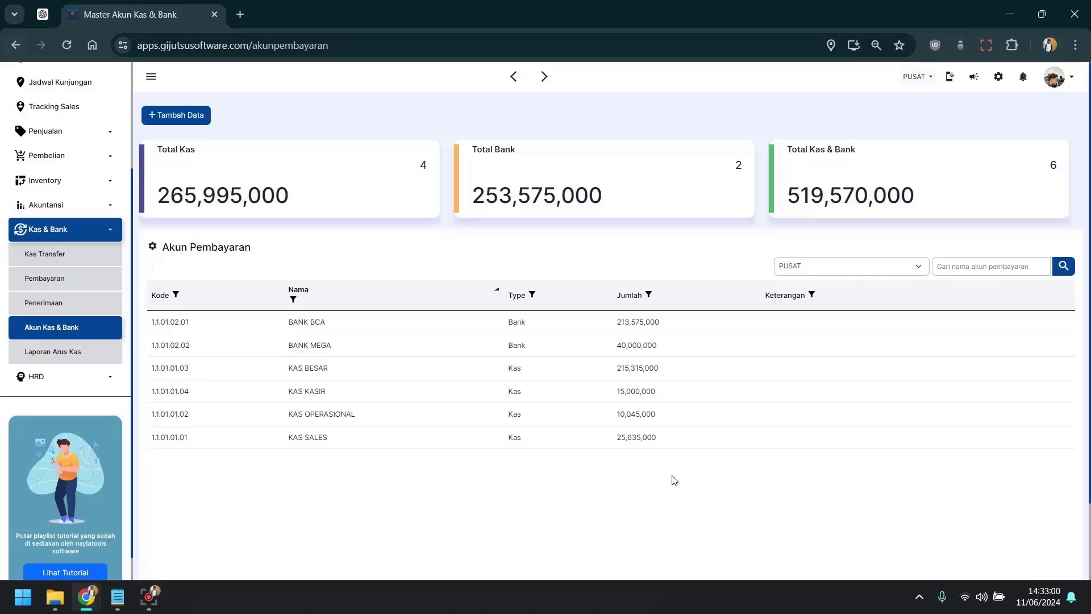
mouse_move(650, 390)
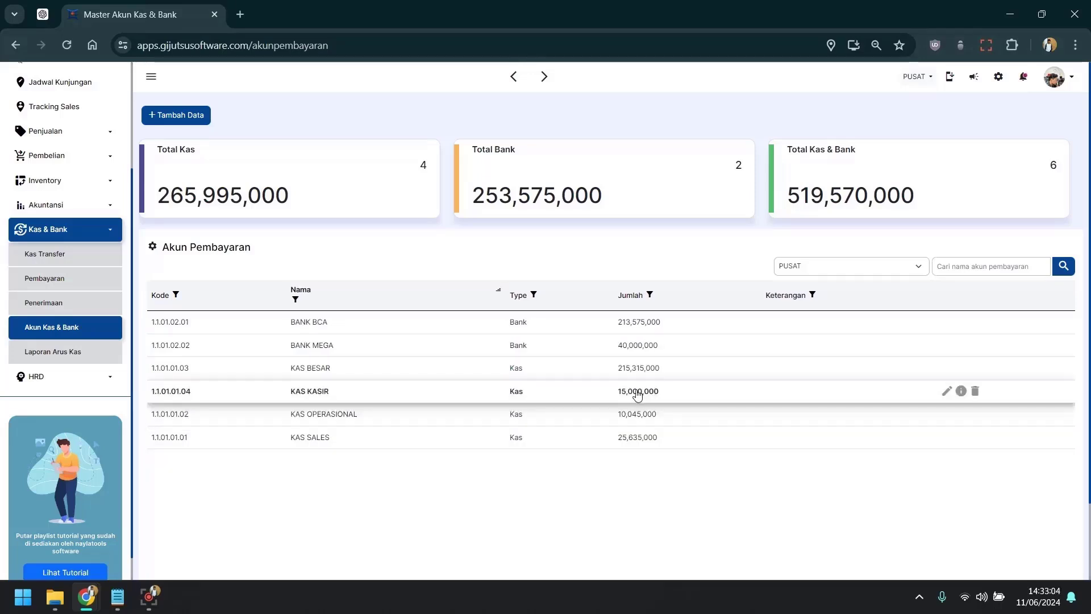
left_click(637, 394)
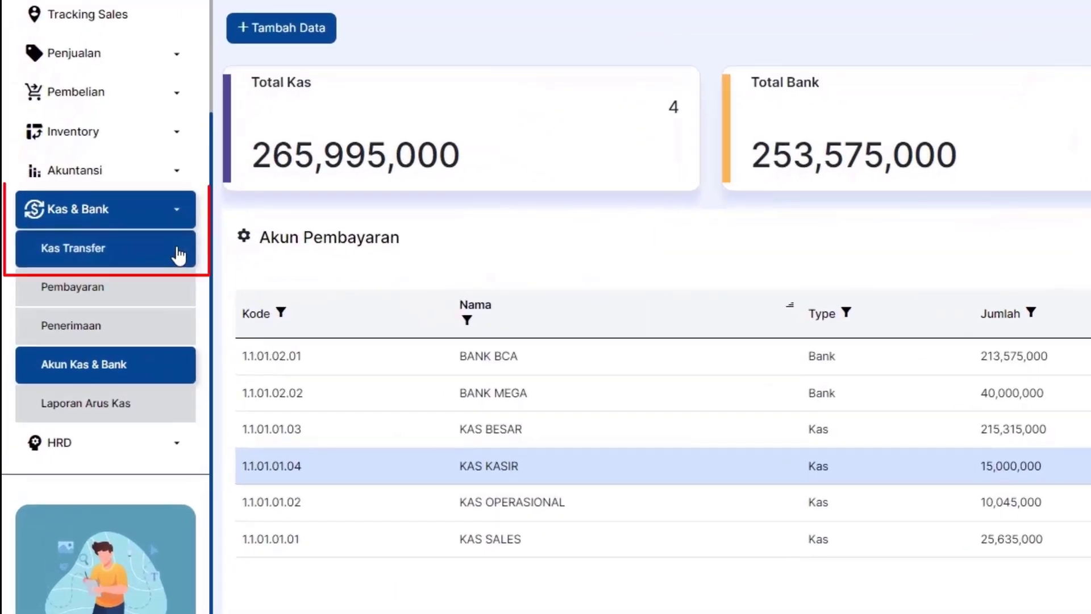
Step: Start a new Kas Transfer with KAS KASIR as source and KAS BESAR as destination
left_click(137, 258)
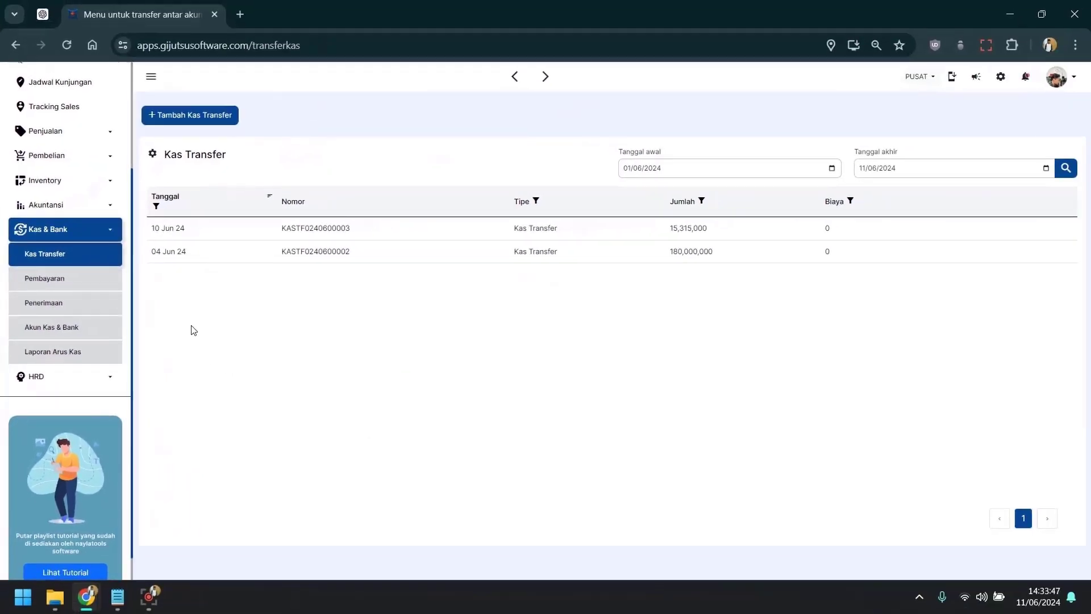
left_click(136, 263)
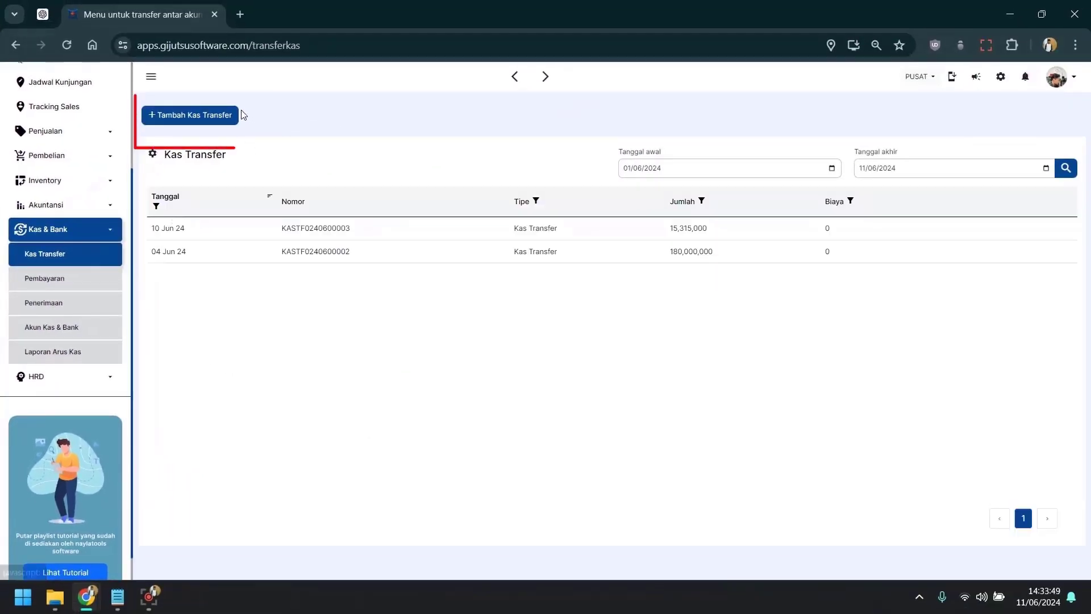
left_click(230, 115)
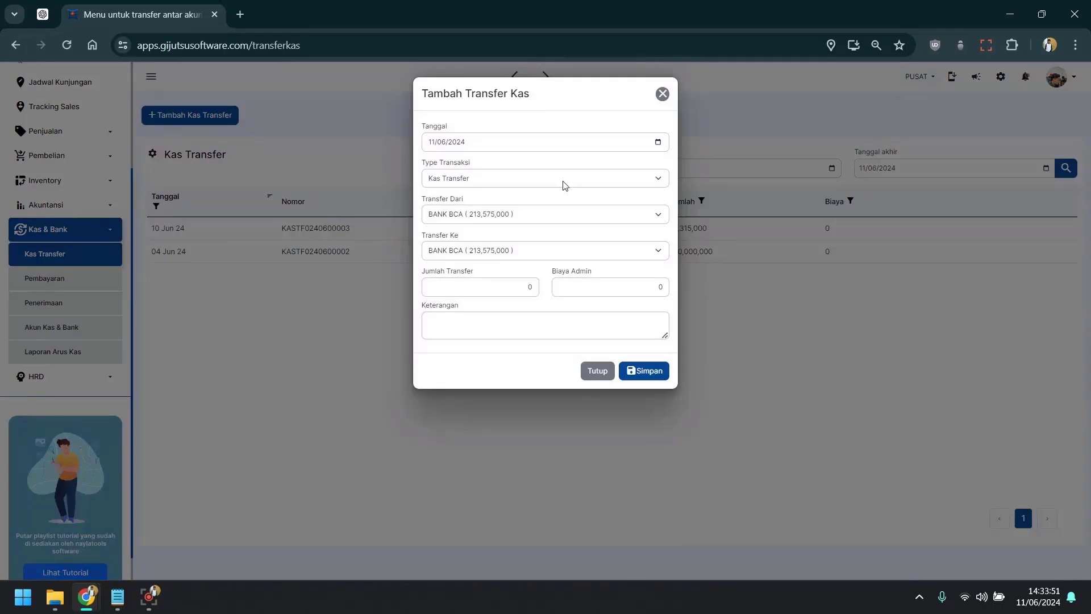
left_click(528, 212)
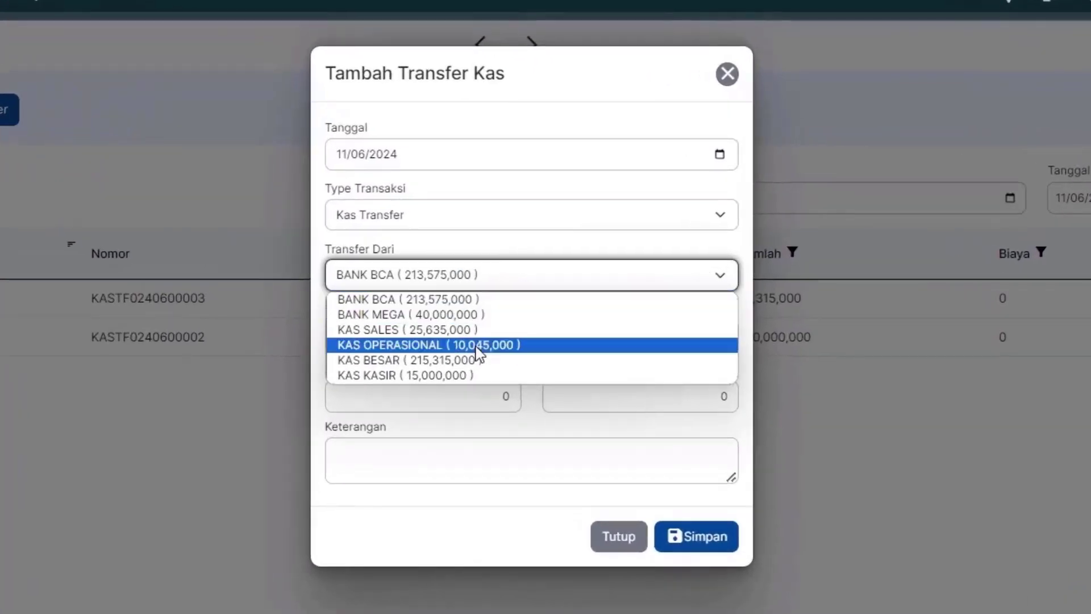
left_click(477, 360)
left_click(472, 335)
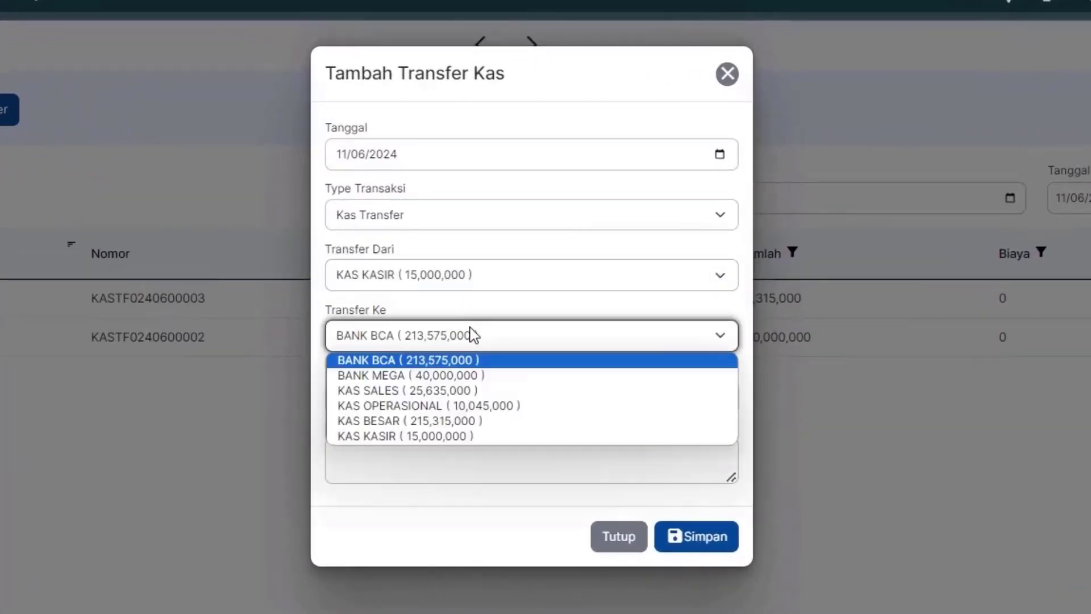
left_click(427, 422)
Step: Enter 13,000,000 as the transfer amount and save the transfer
left_click(460, 400)
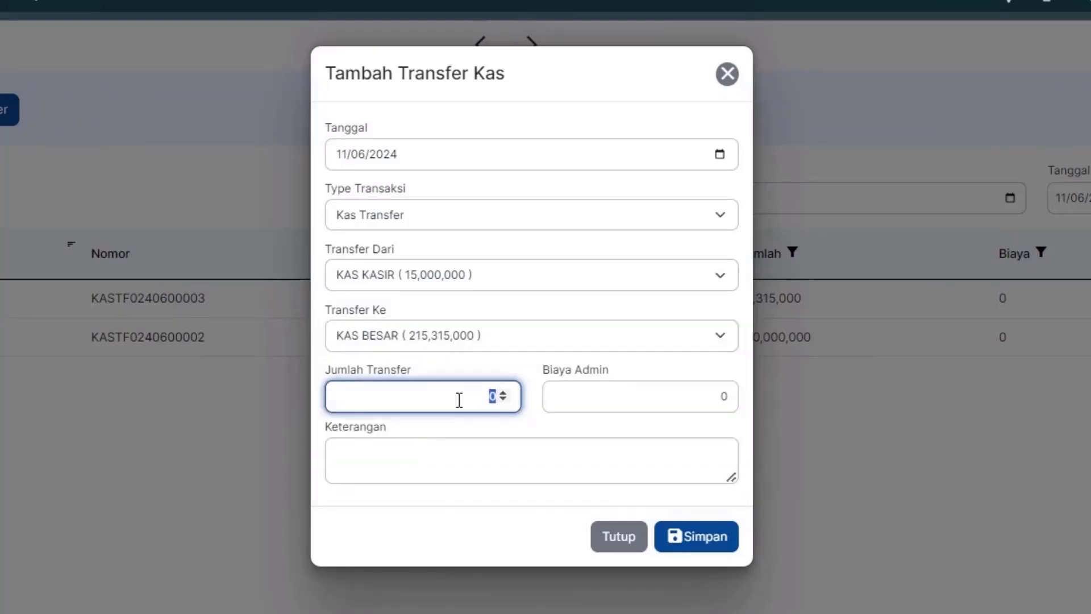
type("13,000,000")
left_click(430, 532)
left_click(506, 465)
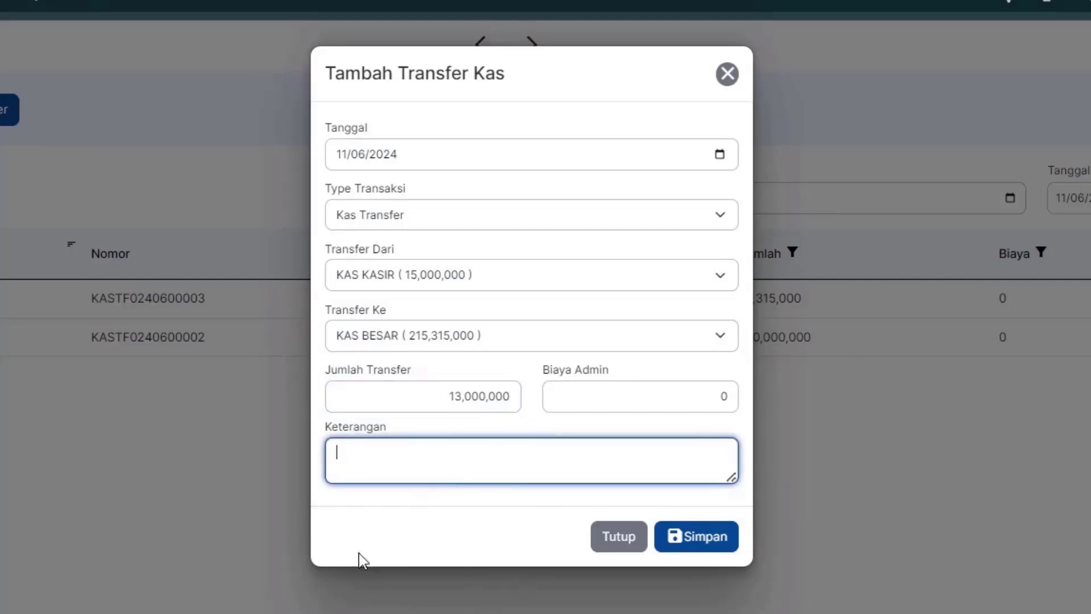
left_click(712, 547)
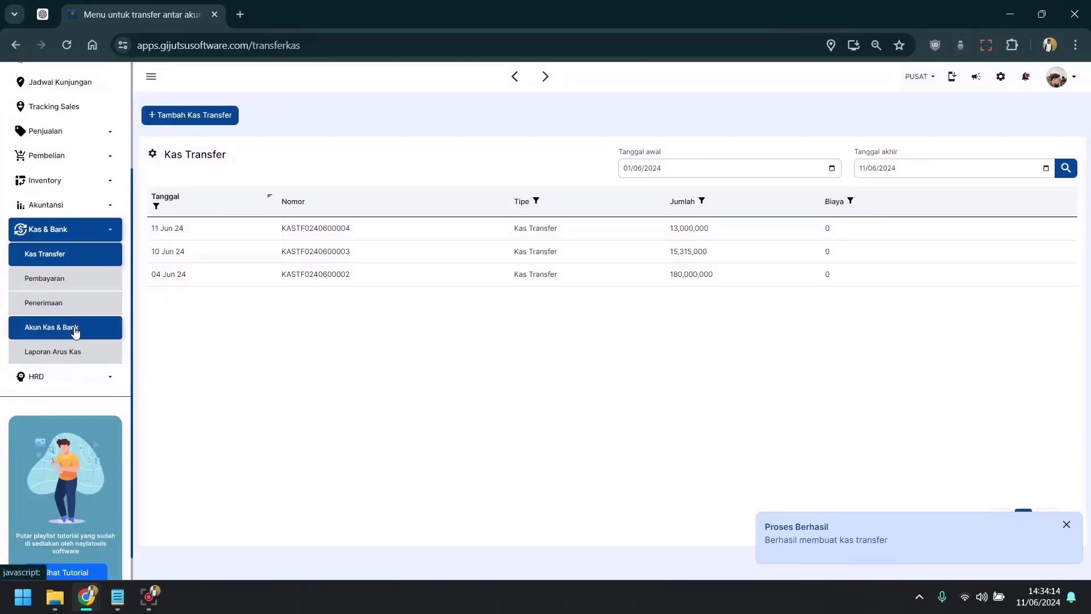
left_click(78, 333)
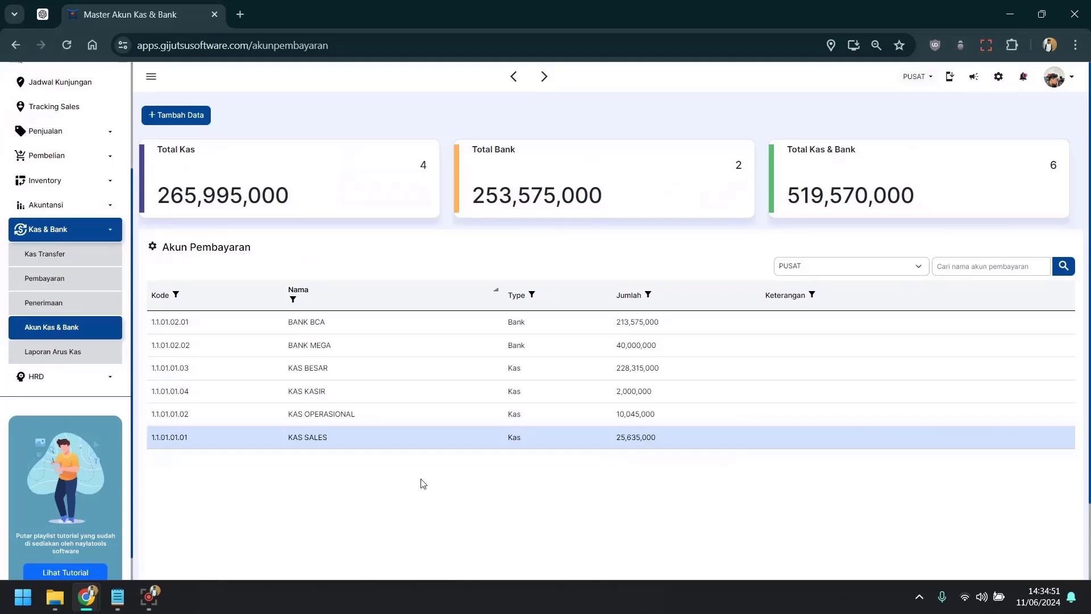
left_click(76, 268)
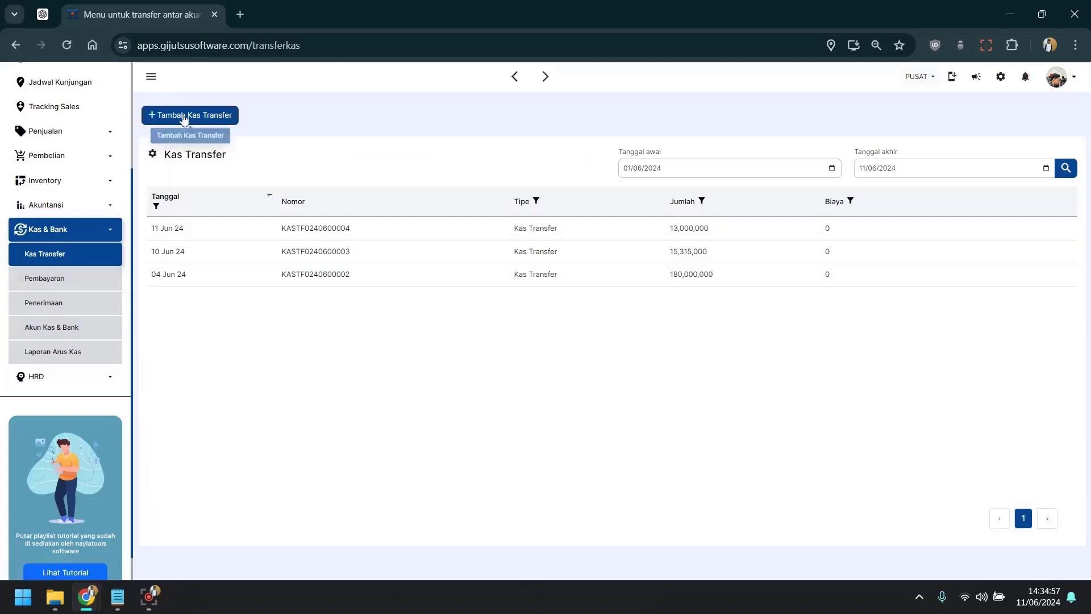
Step: Create and save another Kas Transfer from KAS SALES to KAS BESAR with the amount filled in
left_click(169, 119)
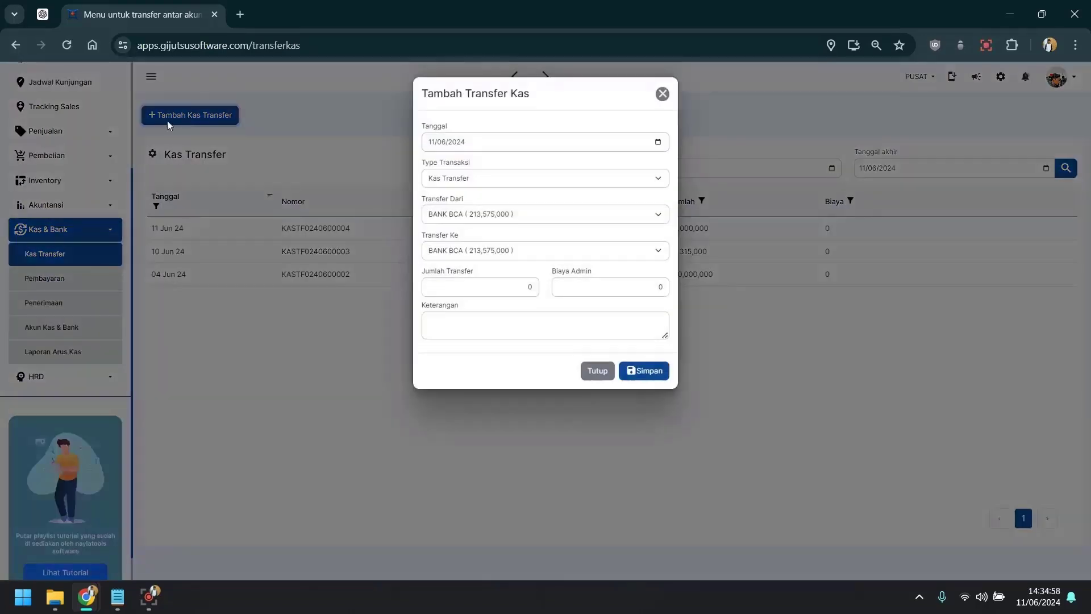
left_click(481, 214)
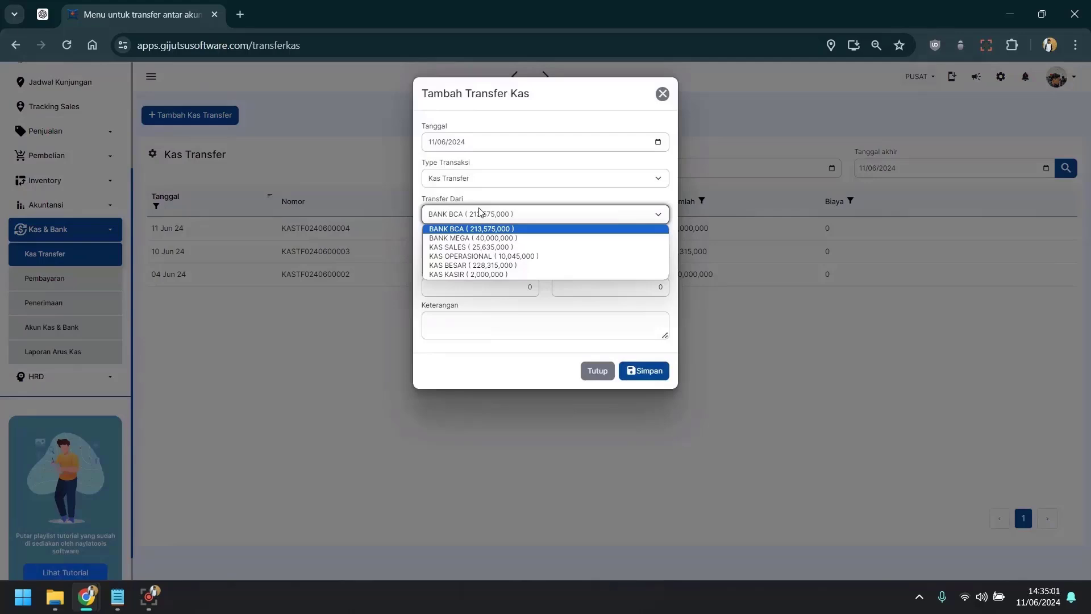
left_click(478, 248)
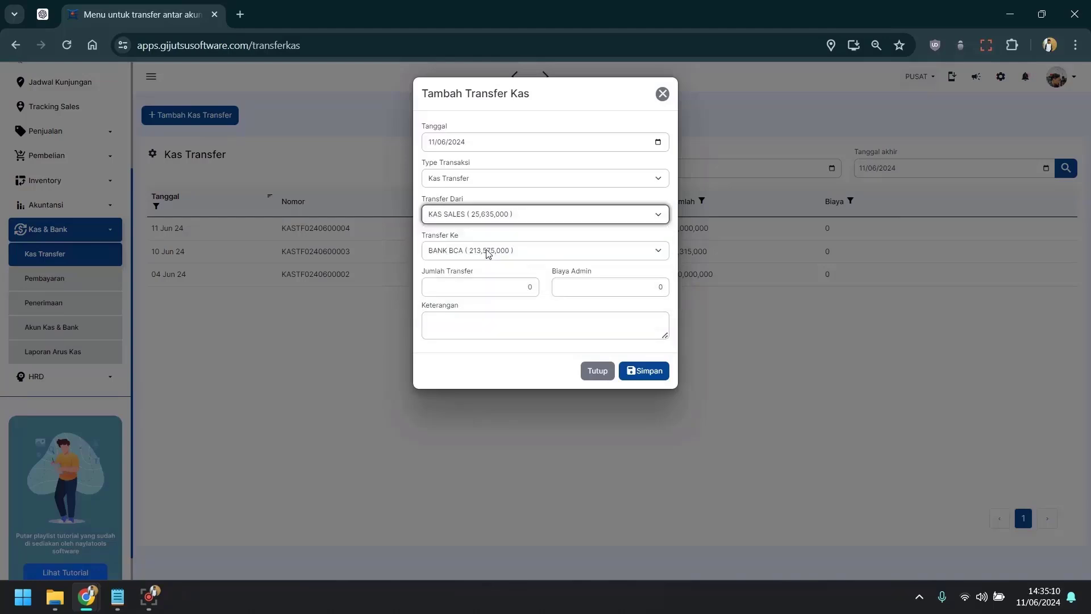
left_click(487, 254)
left_click(474, 302)
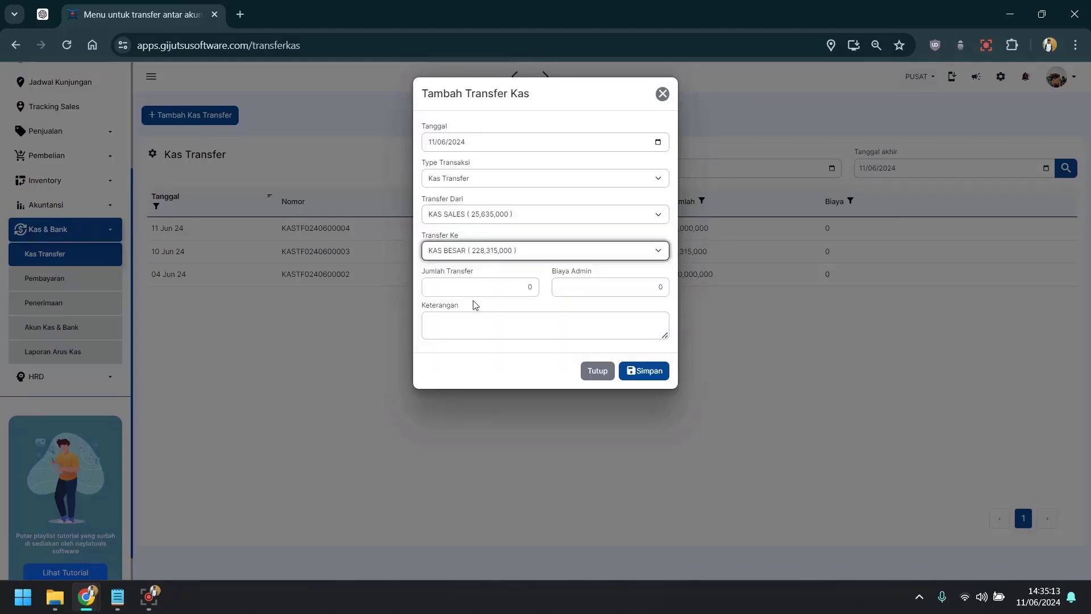
left_click(497, 293)
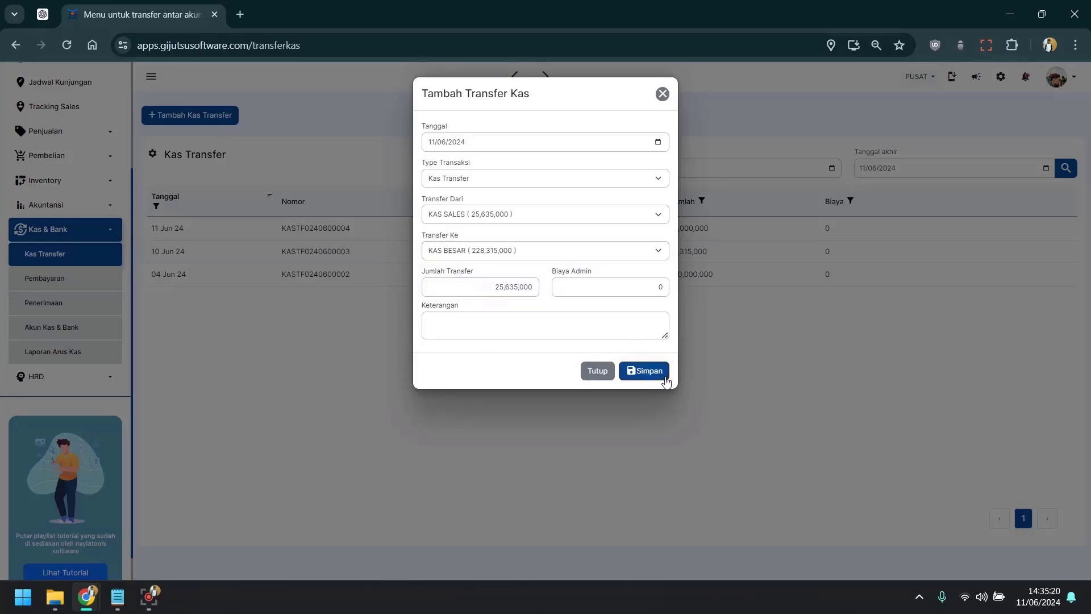
left_click(667, 382)
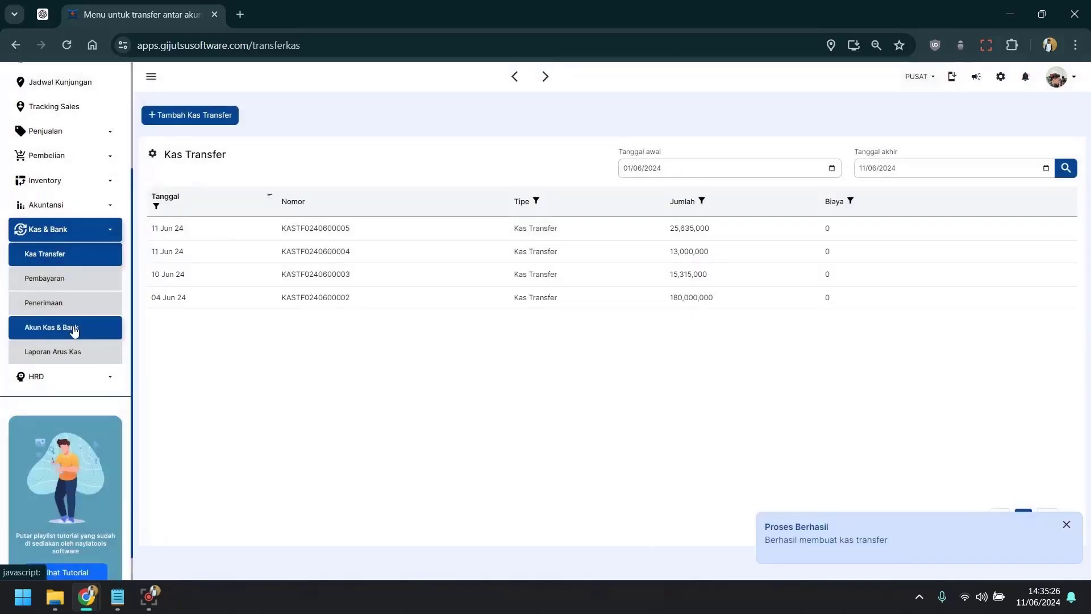
left_click(73, 327)
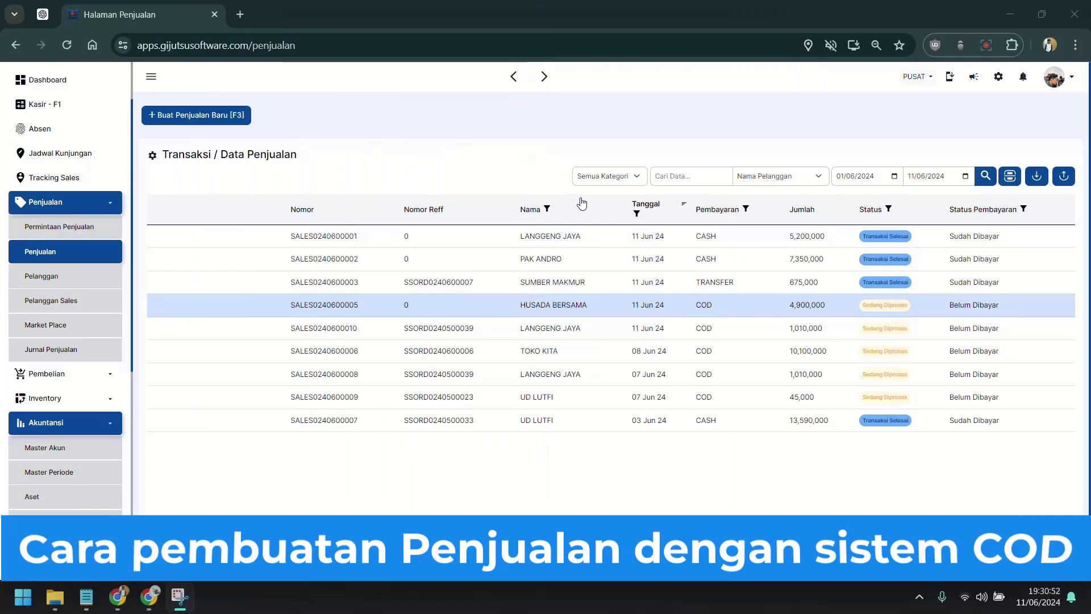
left_click(418, 141)
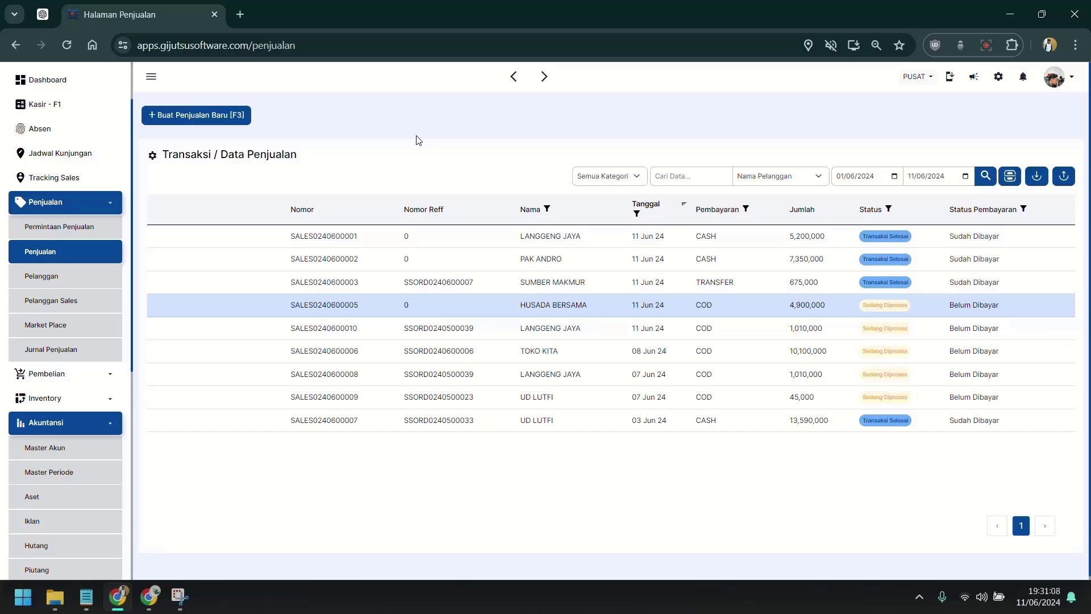
mouse_move(532, 314)
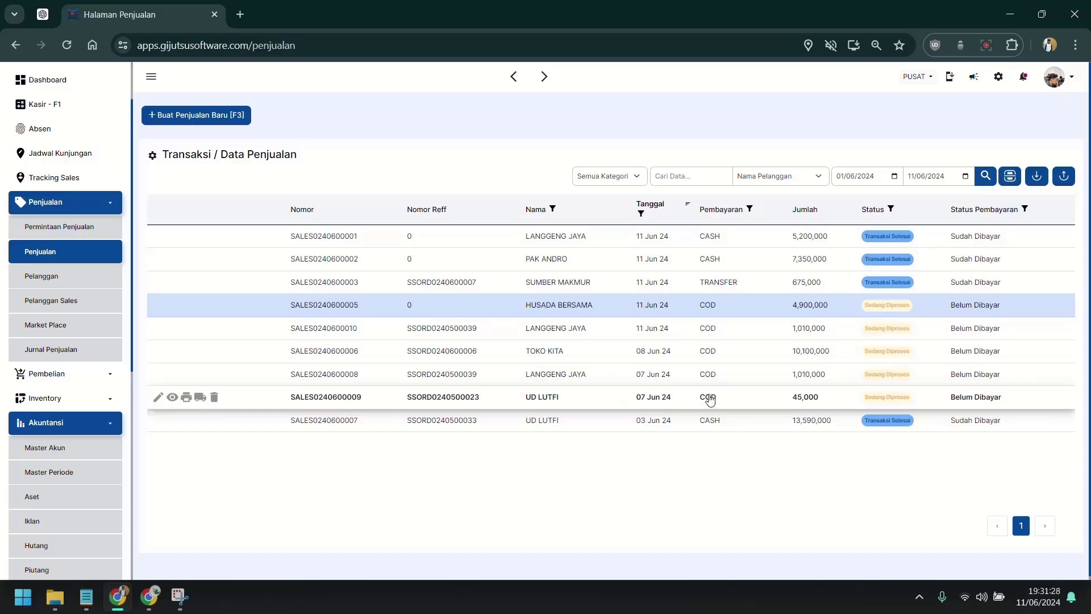
left_click(716, 330)
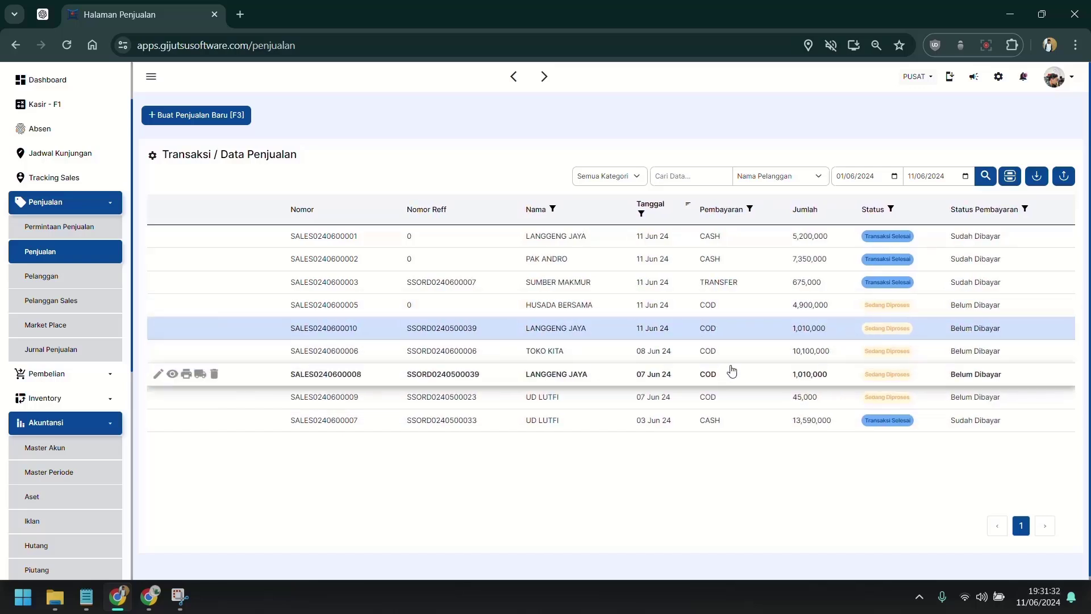
left_click(599, 354)
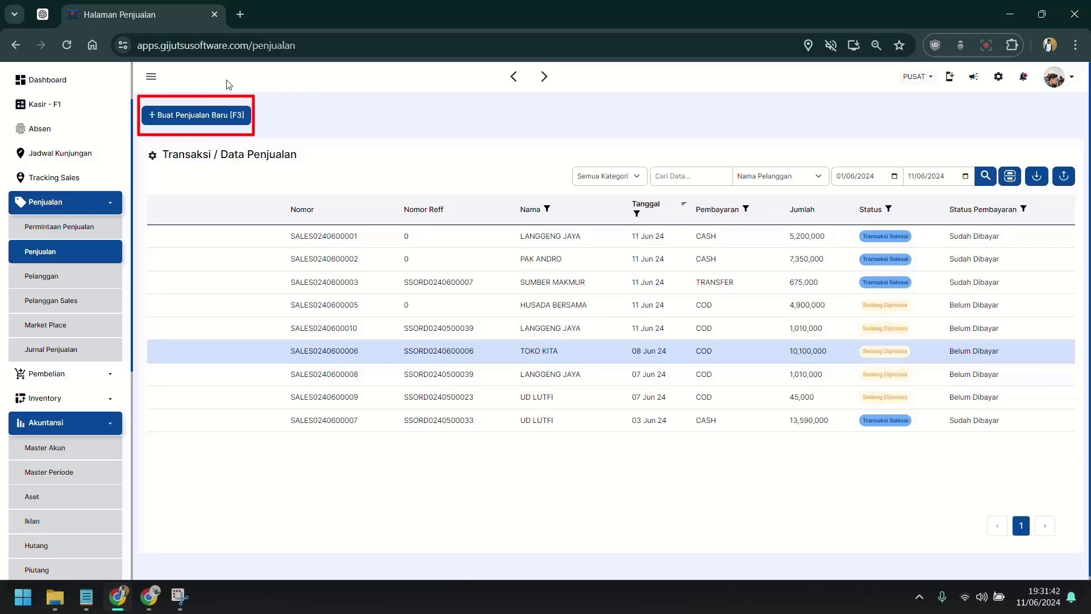
Step: Start a new sale with TOKO MONIL as the customer
left_click(168, 122)
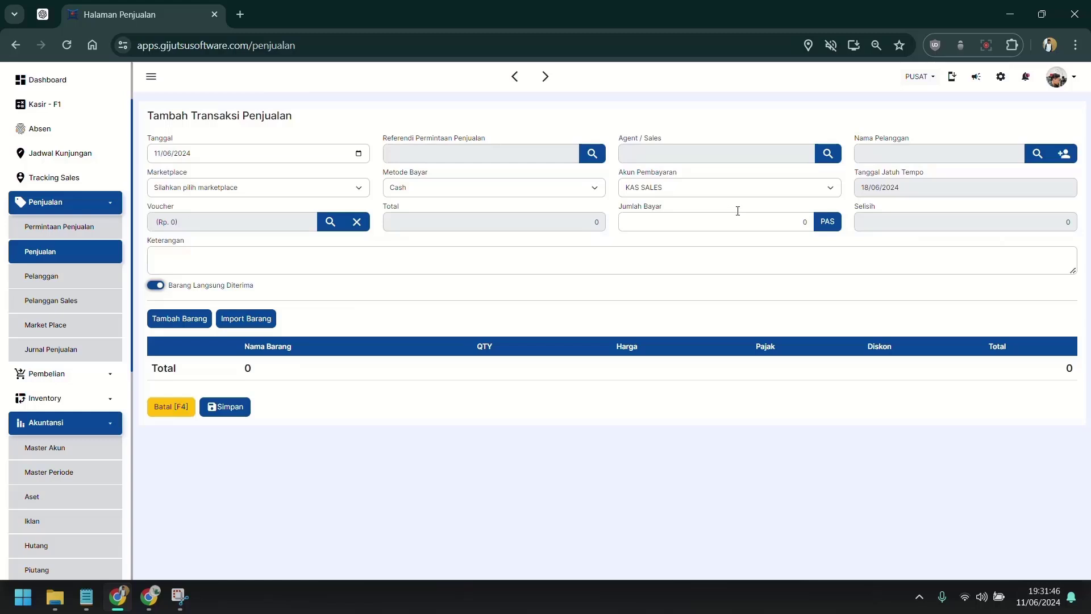
left_click(870, 154)
scroll(560, 353, "down", 3)
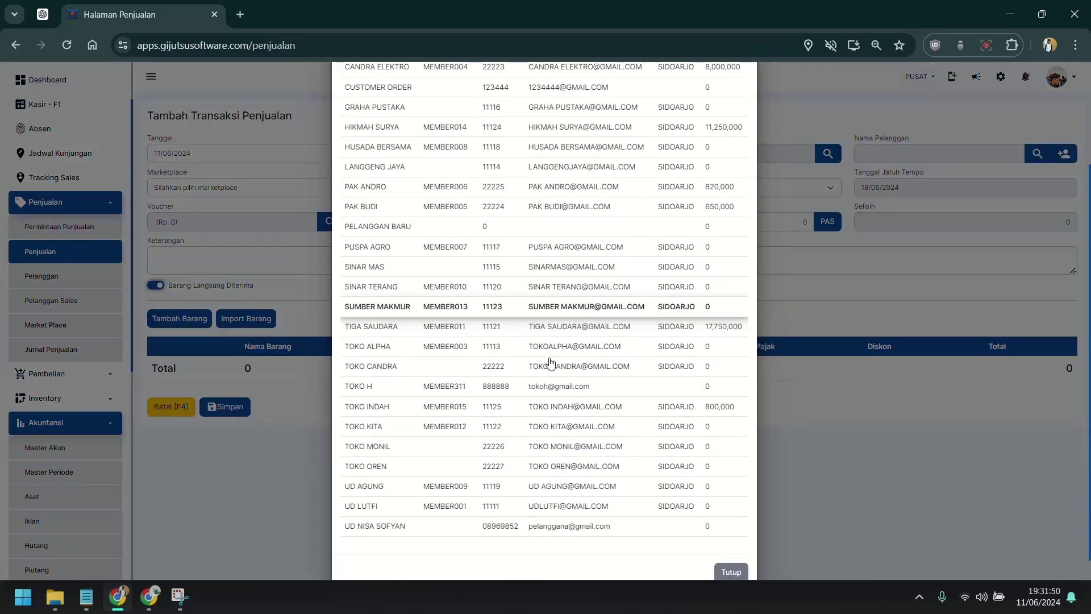
scroll(550, 362, "down", 1)
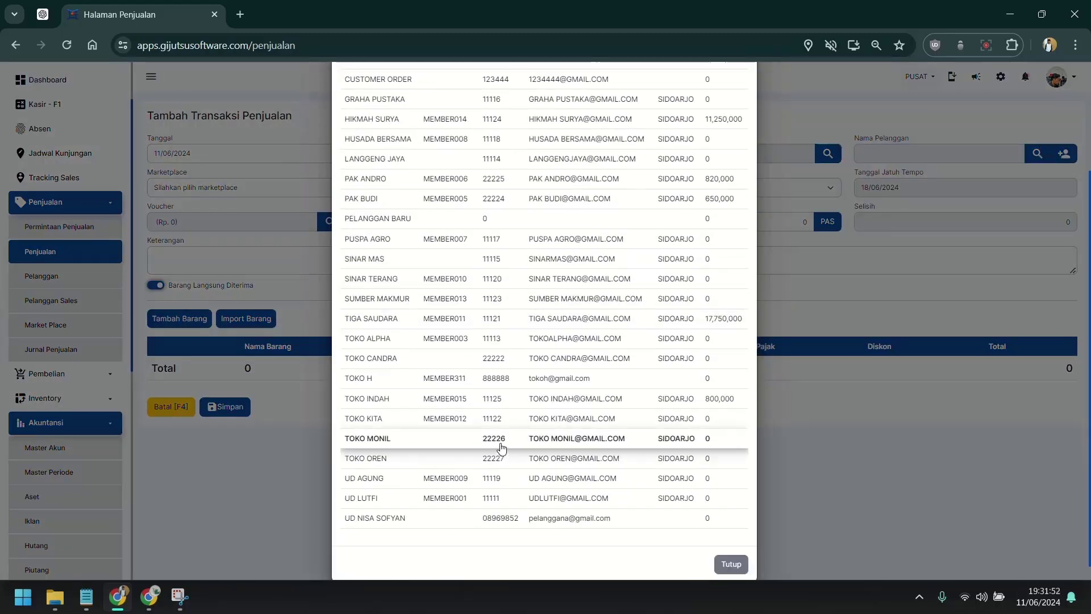
left_click(500, 443)
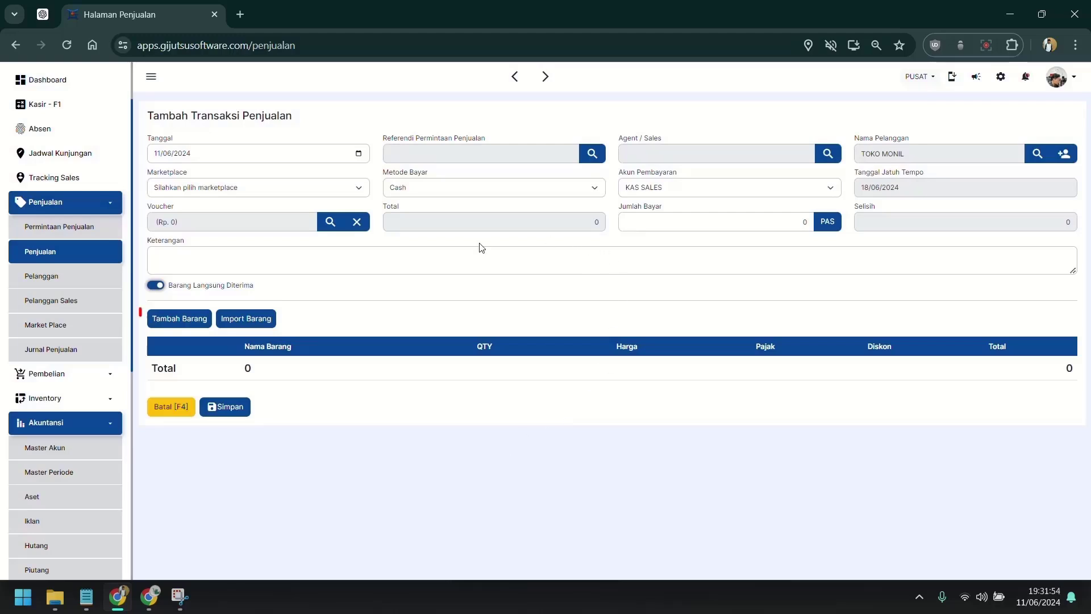
Step: Add BATA RINGAN to the sale with quantity 5
left_click(176, 321)
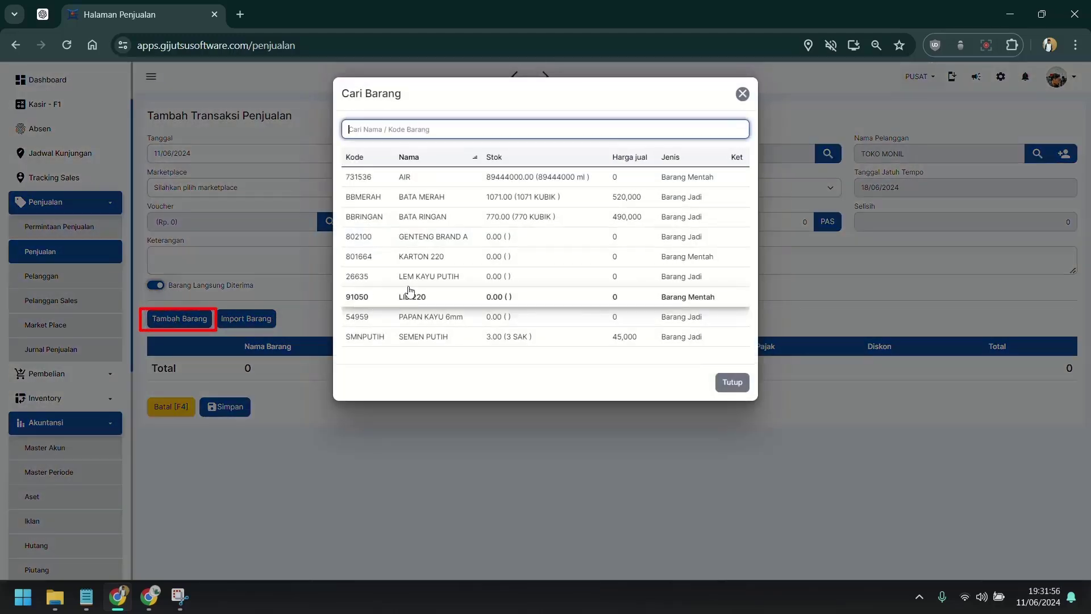
left_click(463, 212)
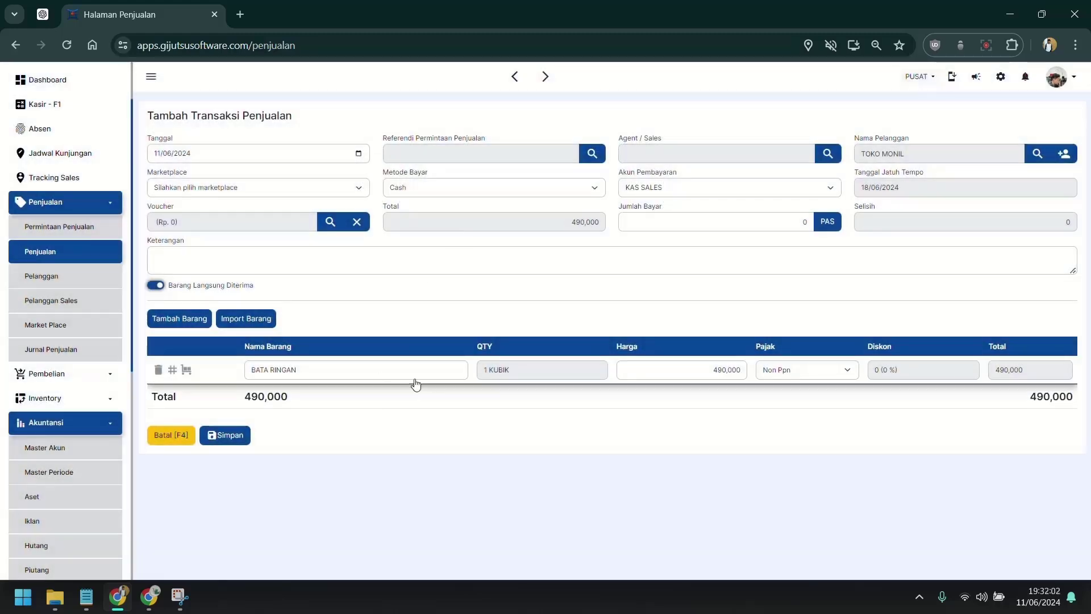
left_click(575, 369)
type("5")
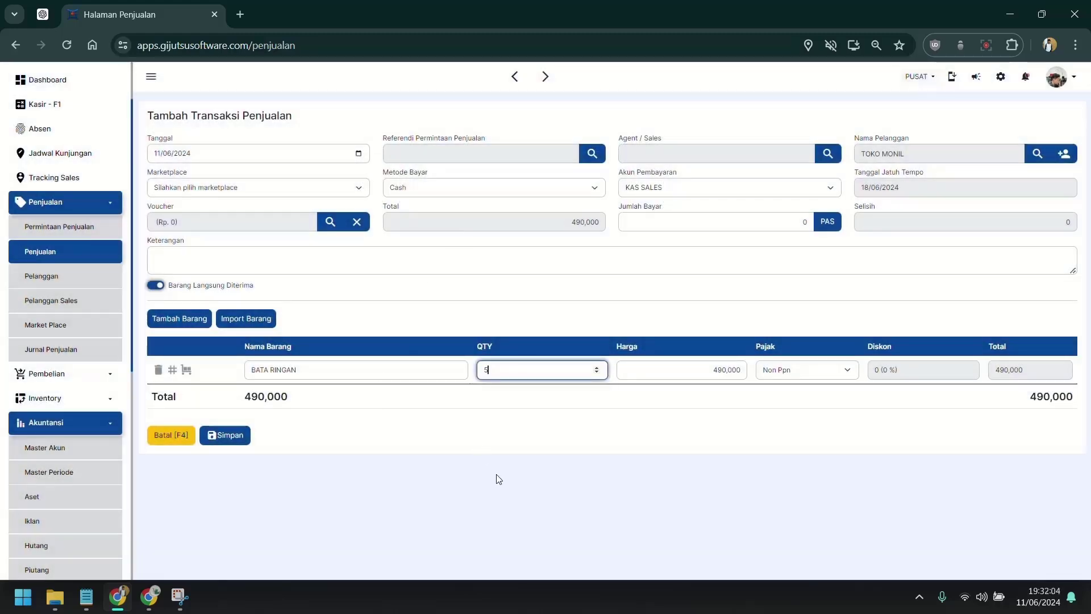
key("Tab")
left_click(632, 470)
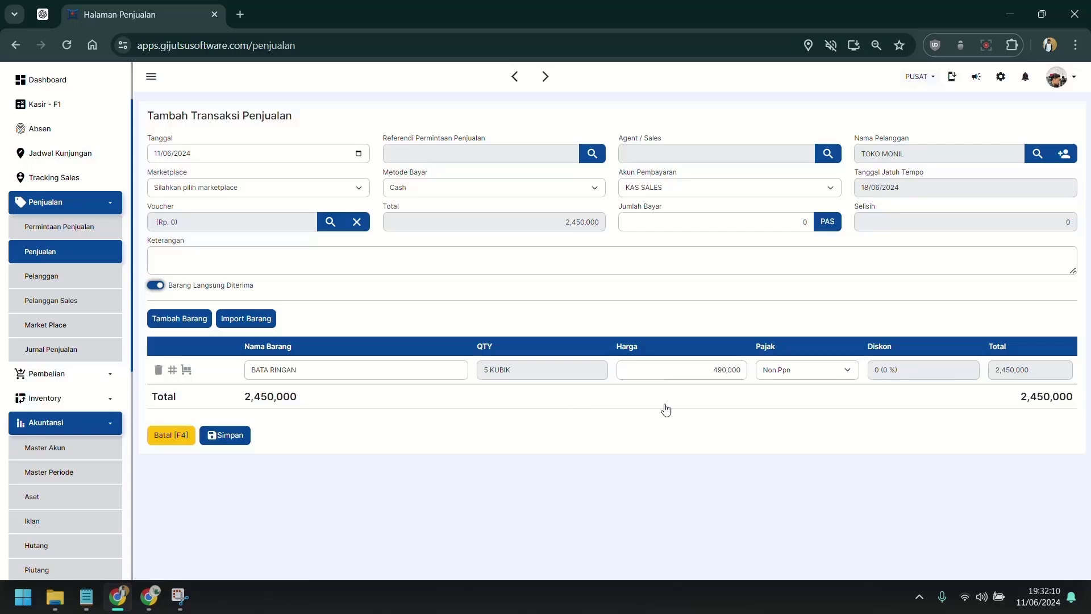
Step: Set the payment method to COD and save the 2,450,000 sale
left_click(530, 190)
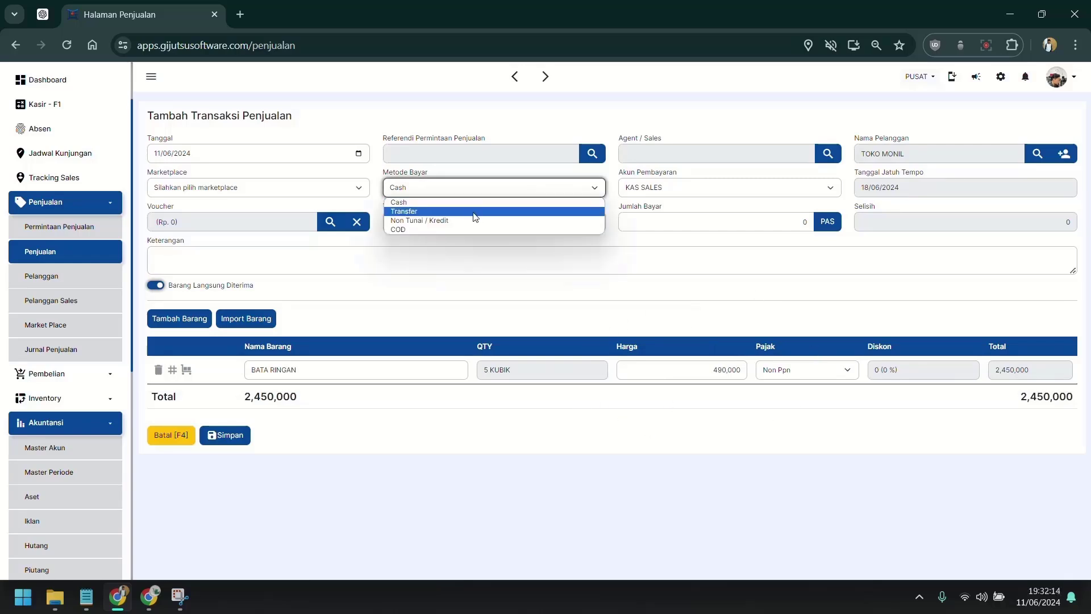
left_click(448, 229)
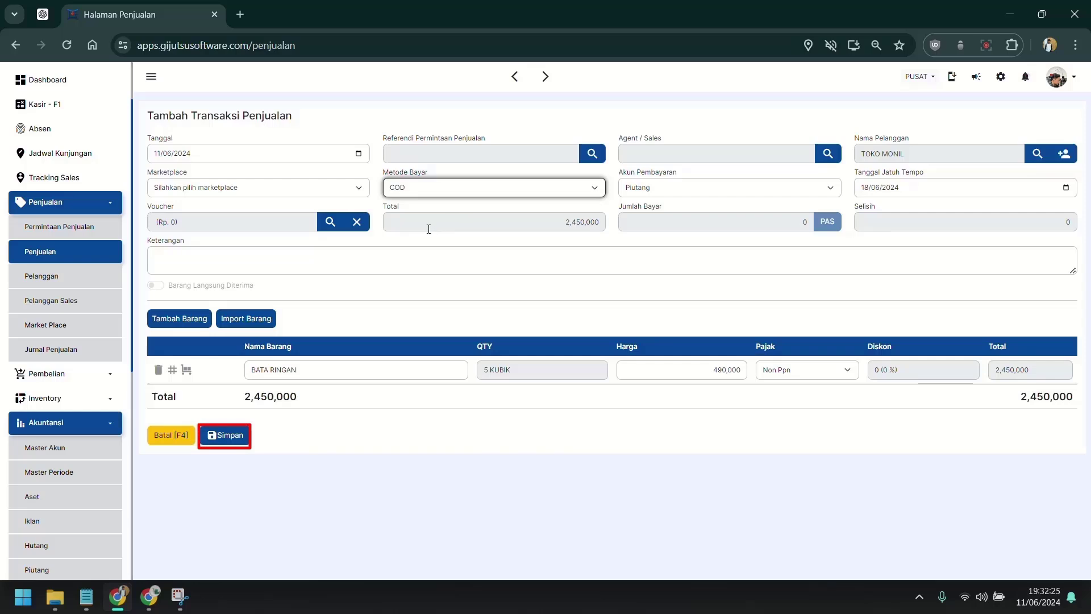
left_click(231, 437)
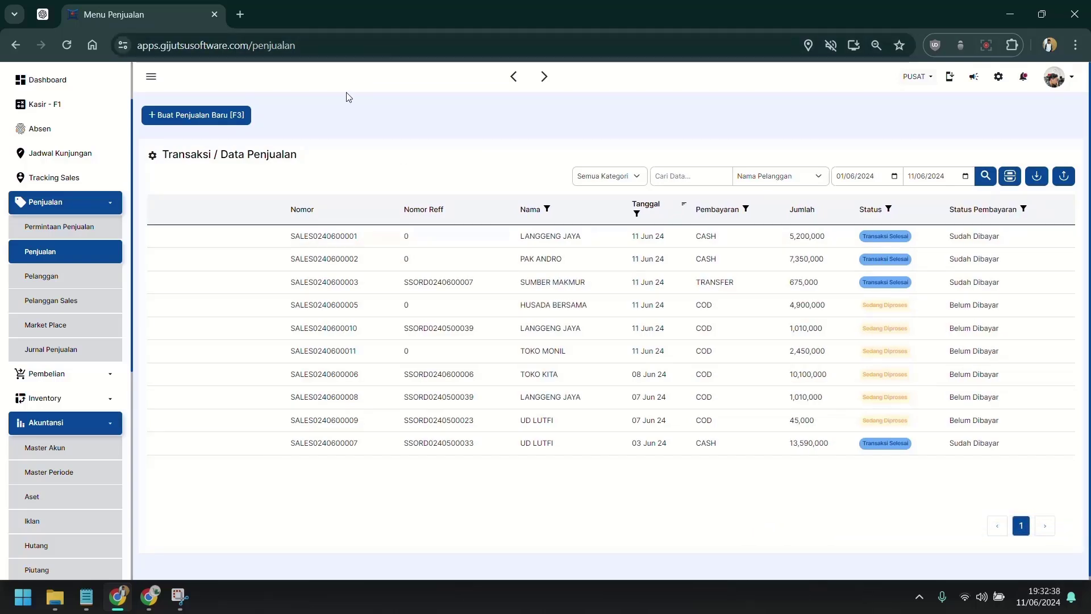
left_click(250, 111)
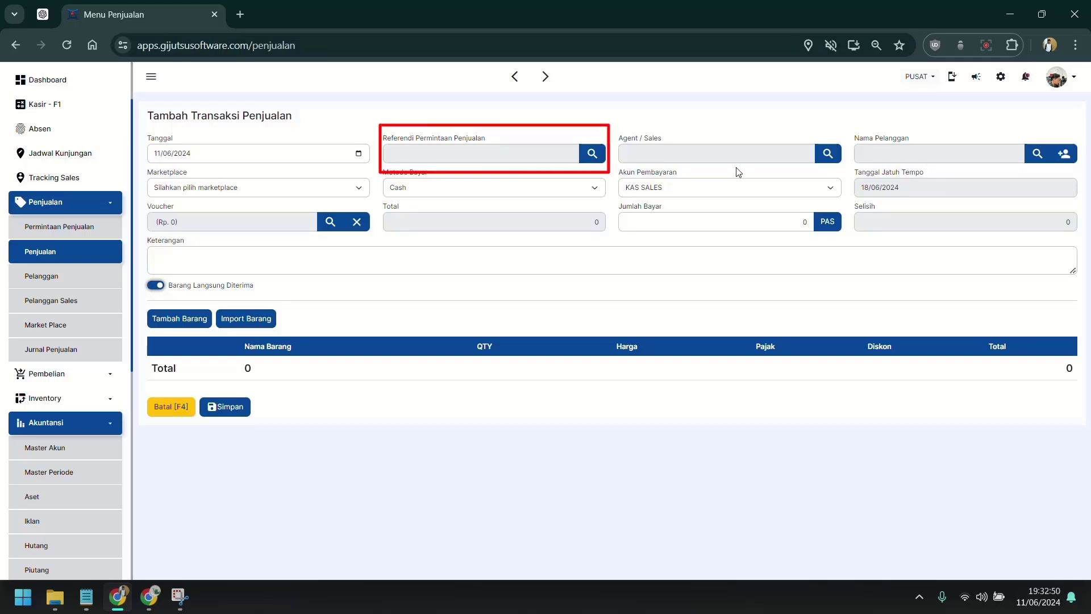
left_click(430, 158)
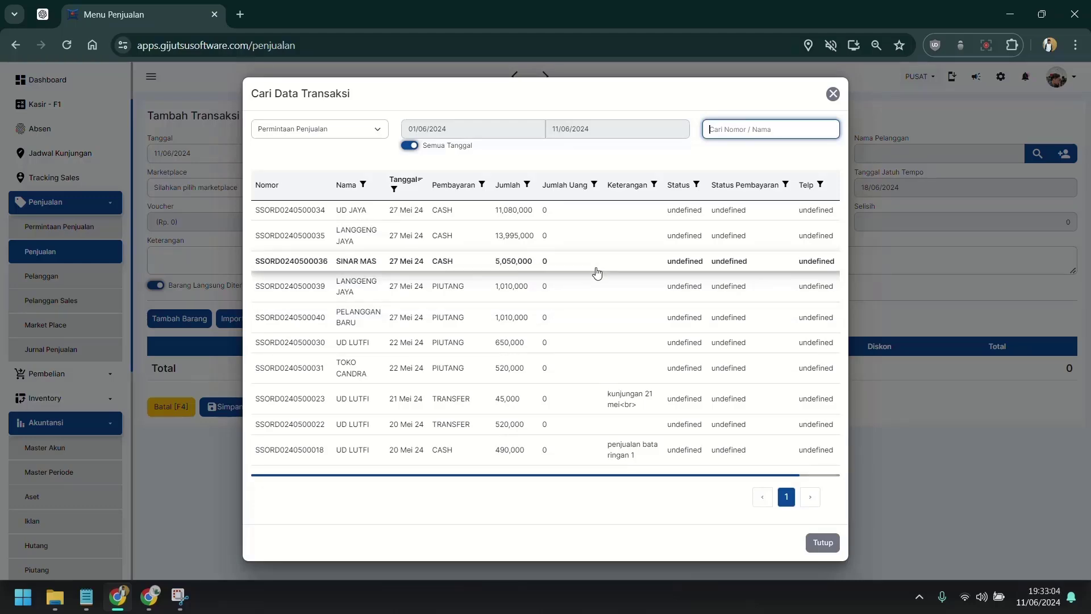
left_click(595, 268)
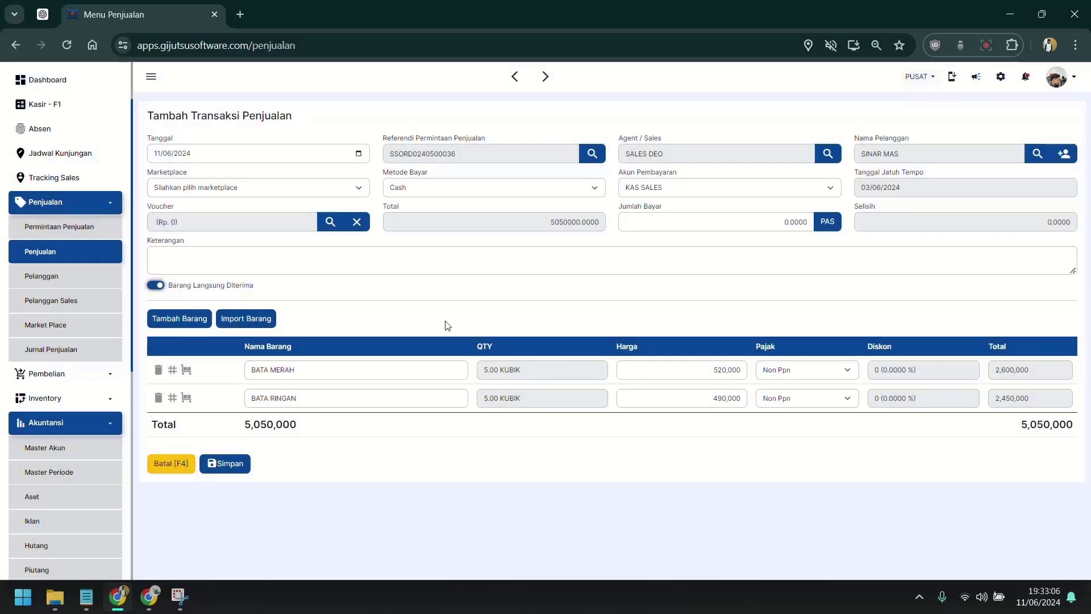
Step: Set payment to COD with due date 26 June 2024 and save the sale
left_click(449, 188)
left_click(438, 232)
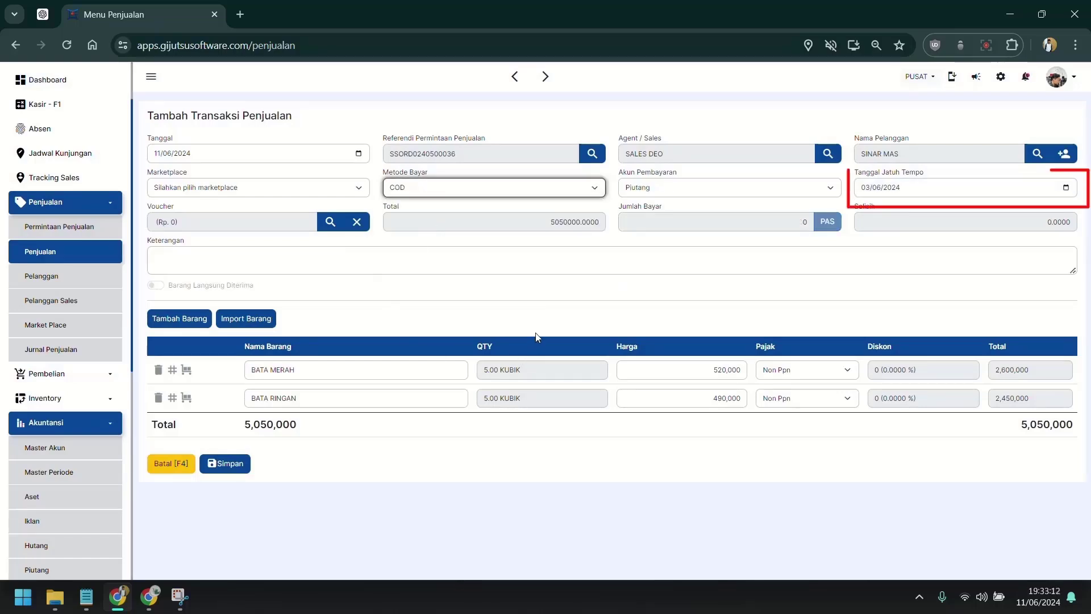
left_click(1066, 187)
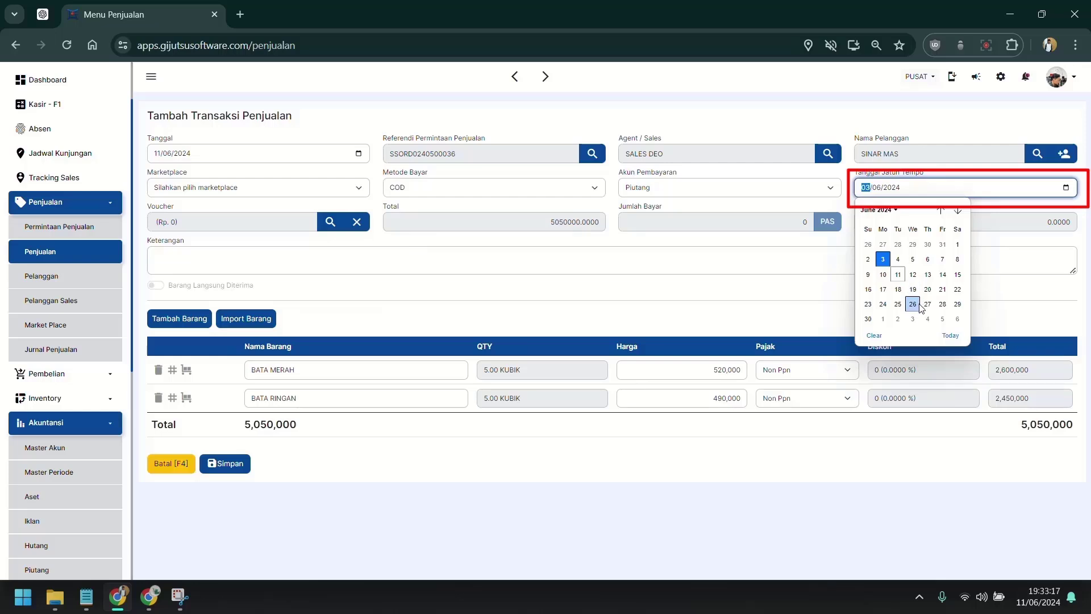
left_click(913, 304)
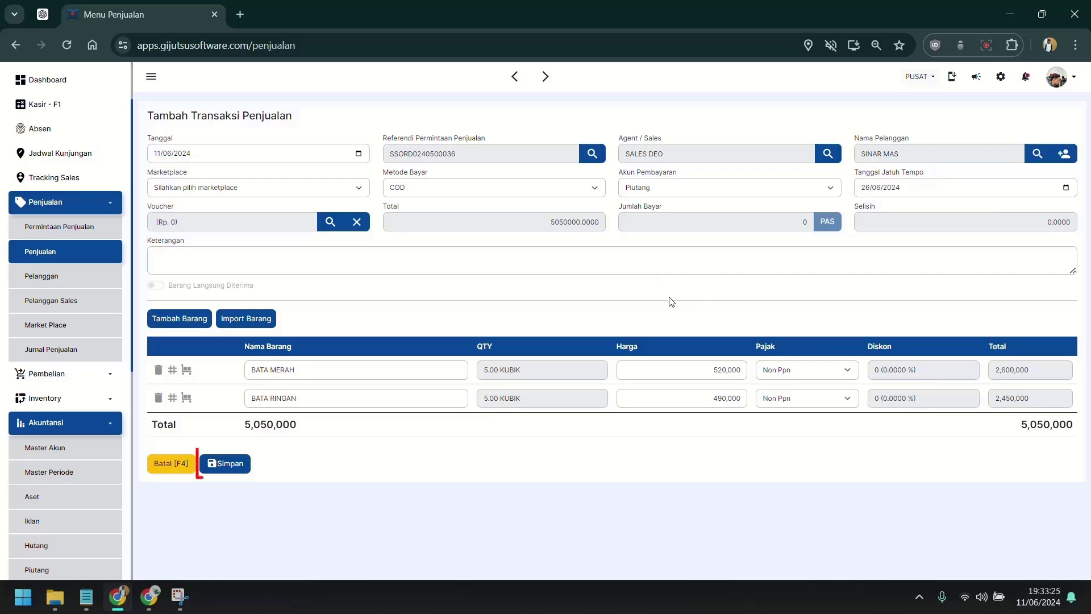
left_click(232, 469)
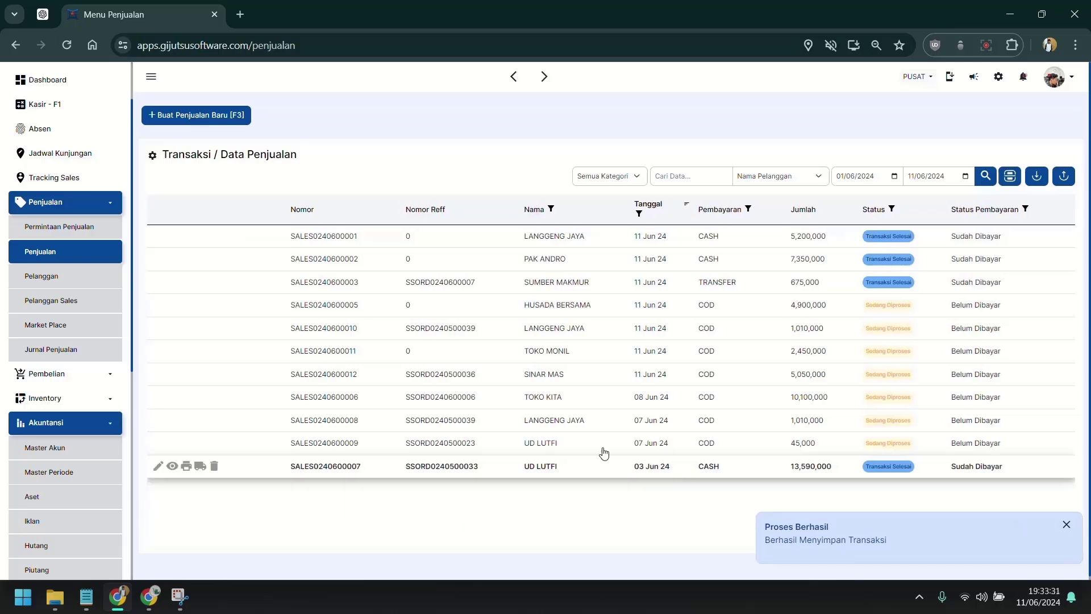
left_click(430, 423)
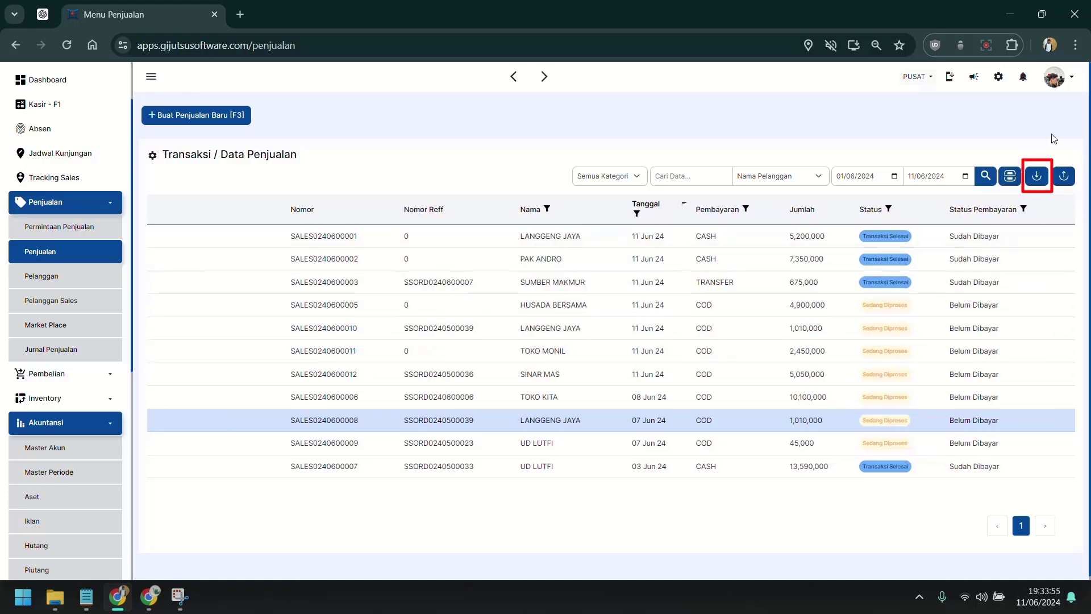
Step: Set the sales import's start date to 01/06/2024 and purpose to Konfirmasi Barang Diterima
left_click(1038, 182)
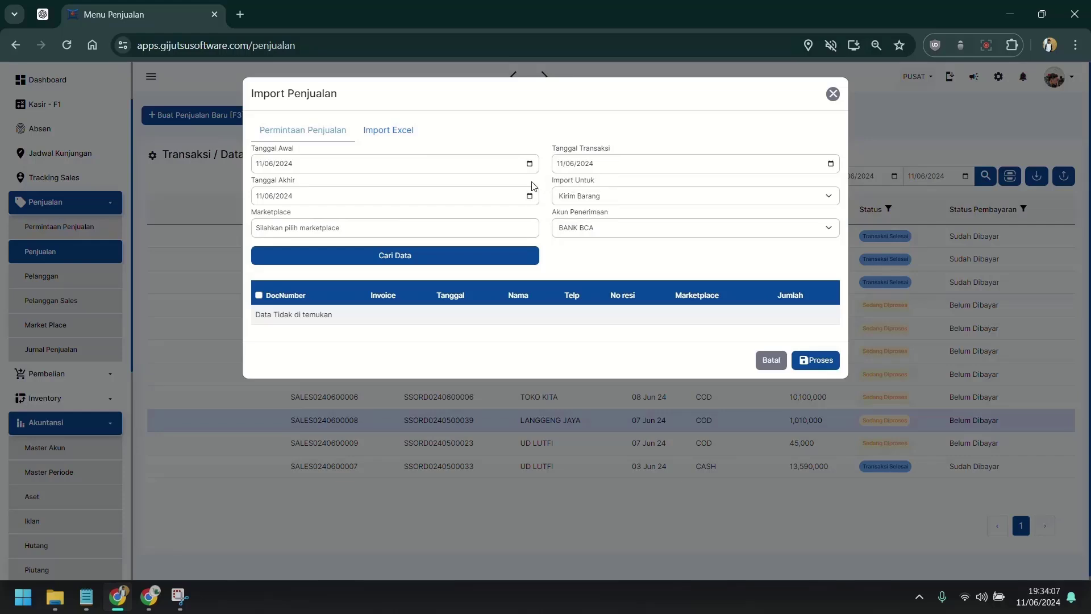
left_click(529, 163)
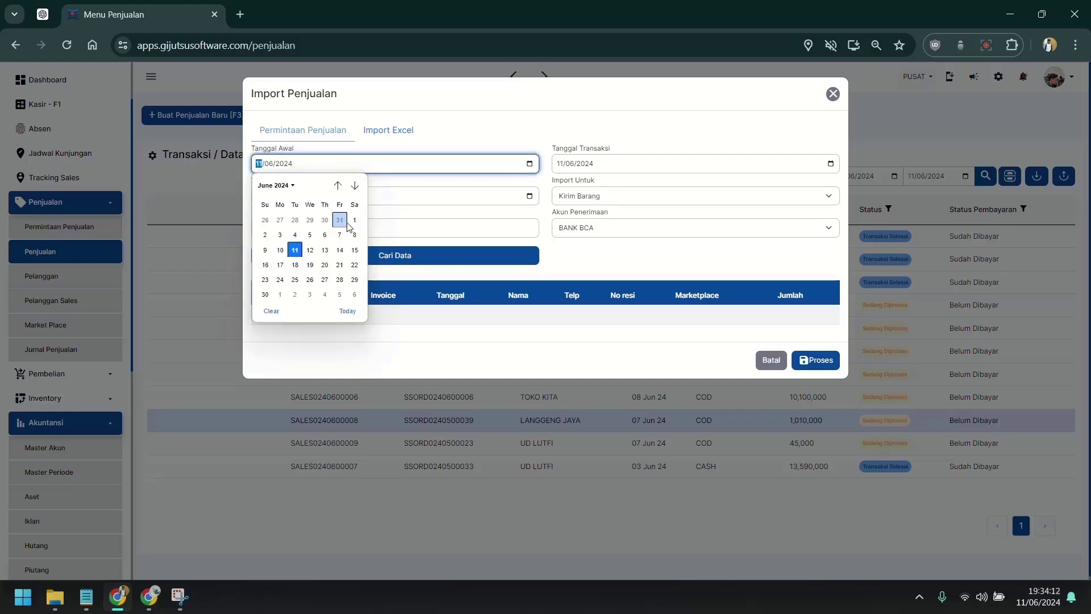
left_click(353, 221)
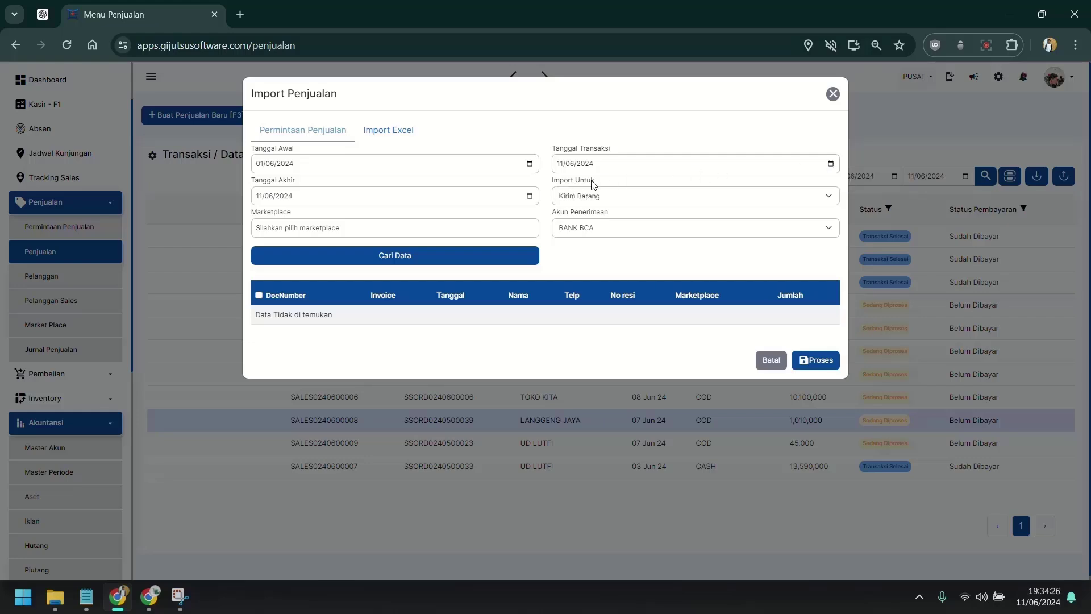
left_click(580, 195)
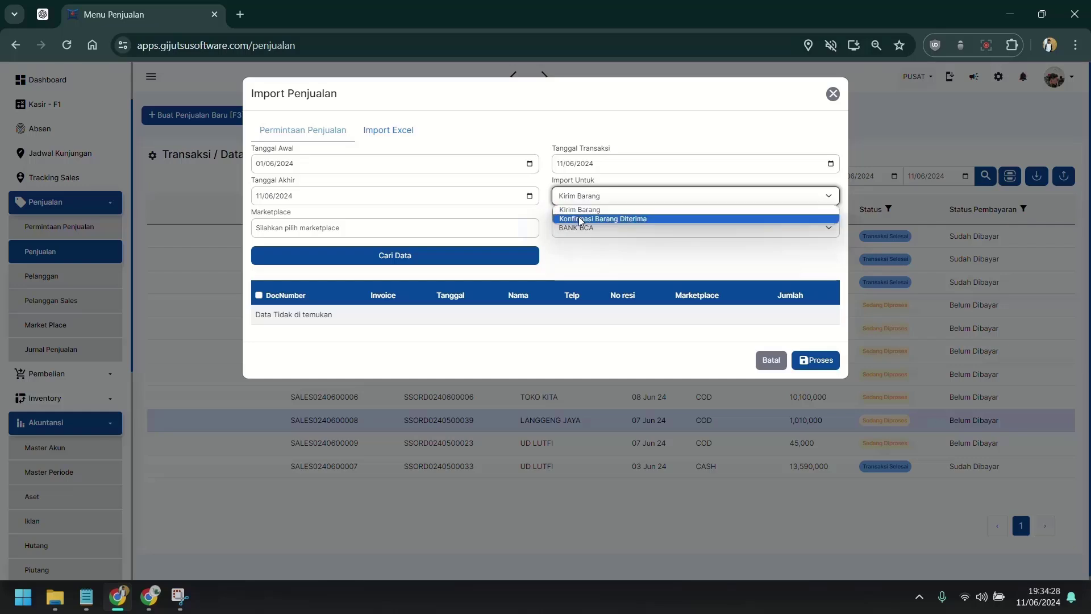
left_click(580, 219)
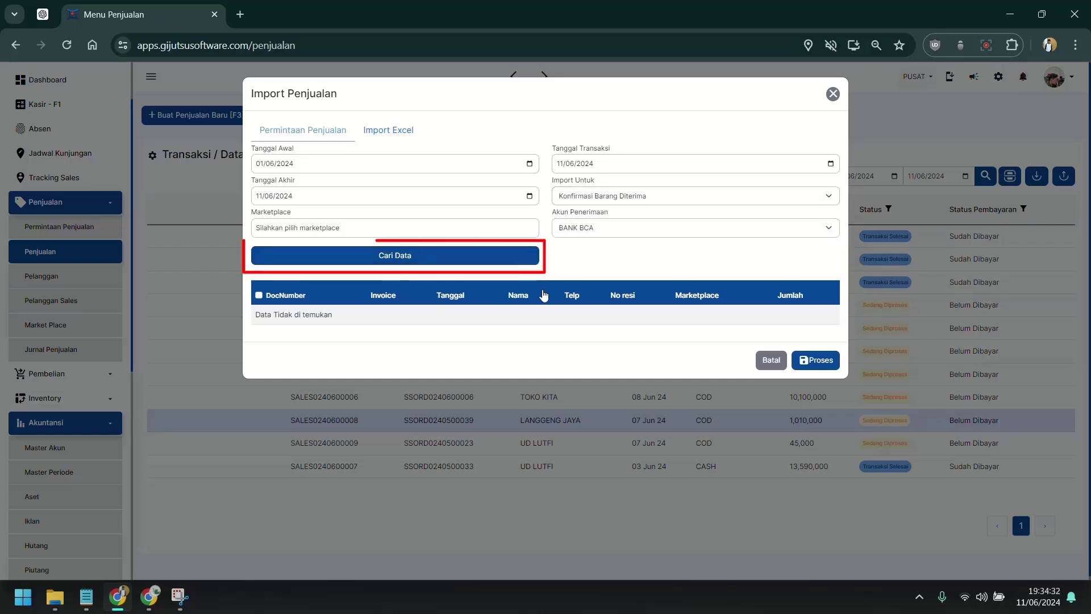
left_click(438, 264)
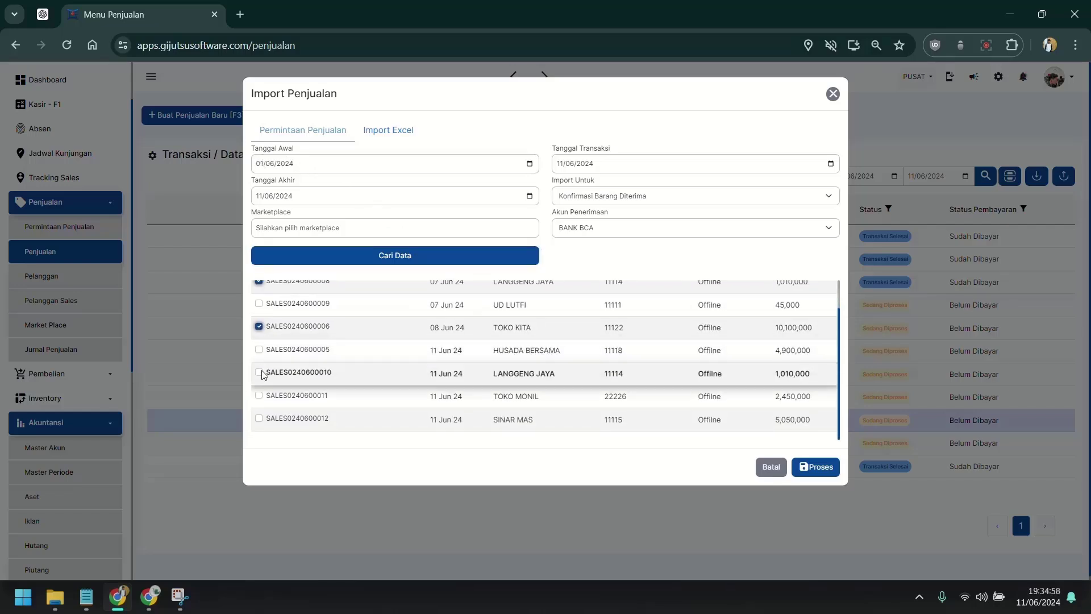
scroll(261, 372, "up", 1)
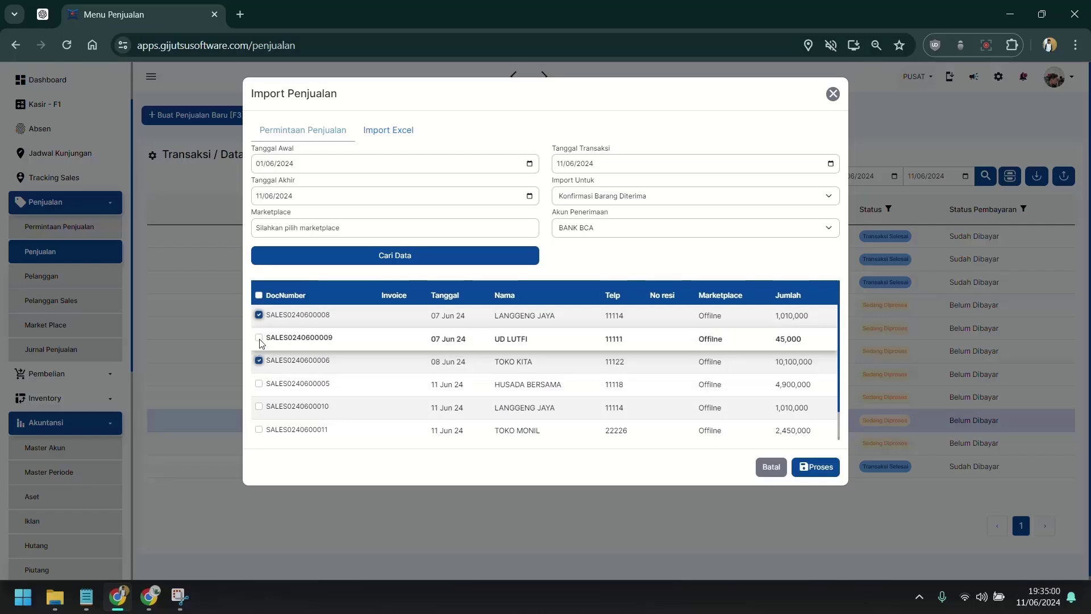
left_click(259, 338)
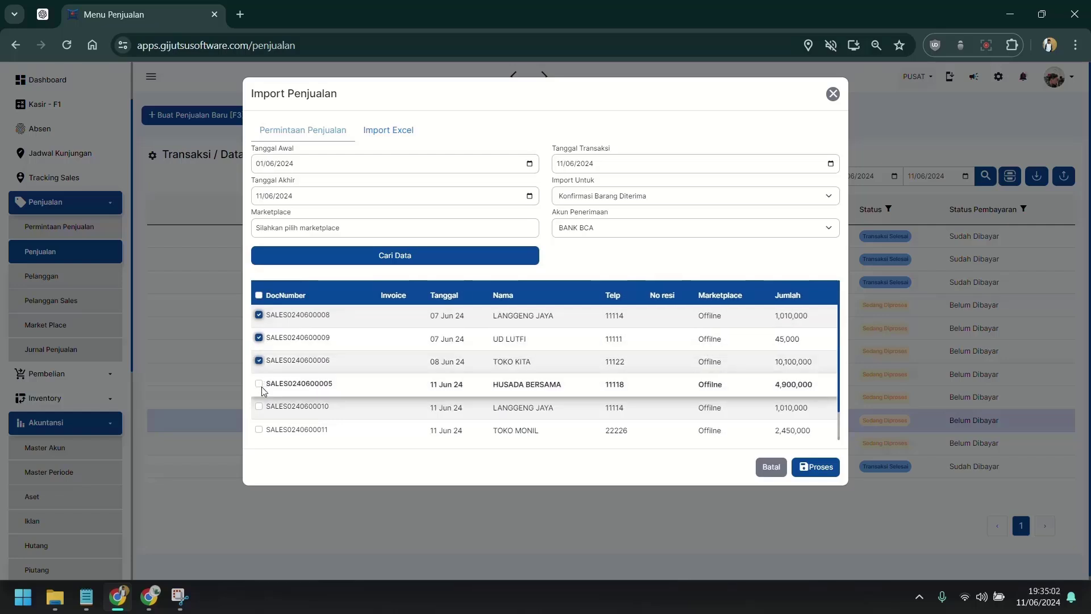
left_click(260, 384)
scroll(263, 391, "down", 1)
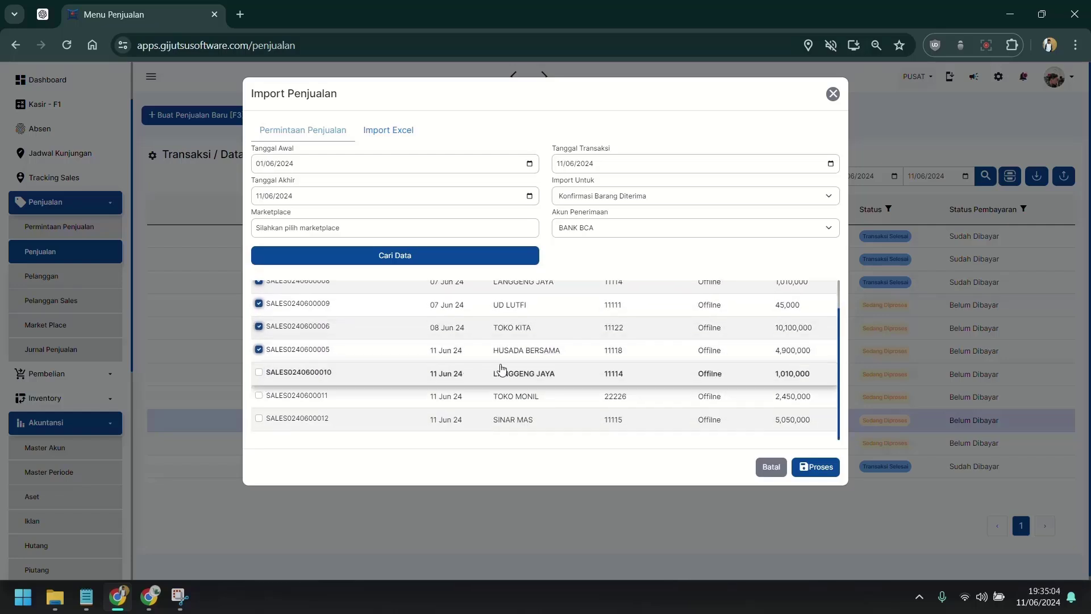
scroll(640, 375, "up", 1)
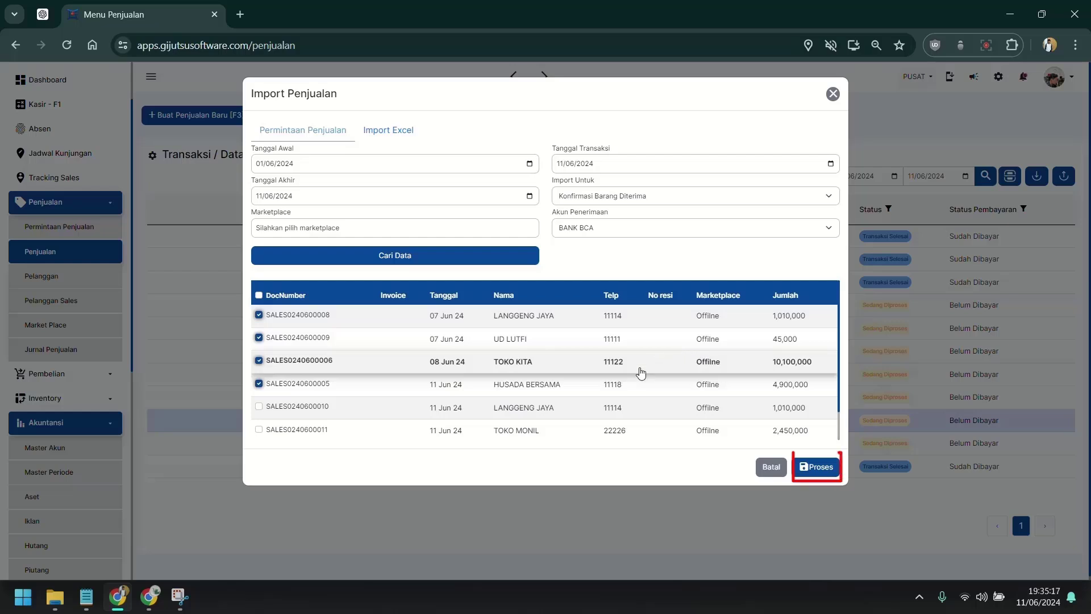
Step: Process the goods-received confirmation for the four ticked sales
left_click(818, 468)
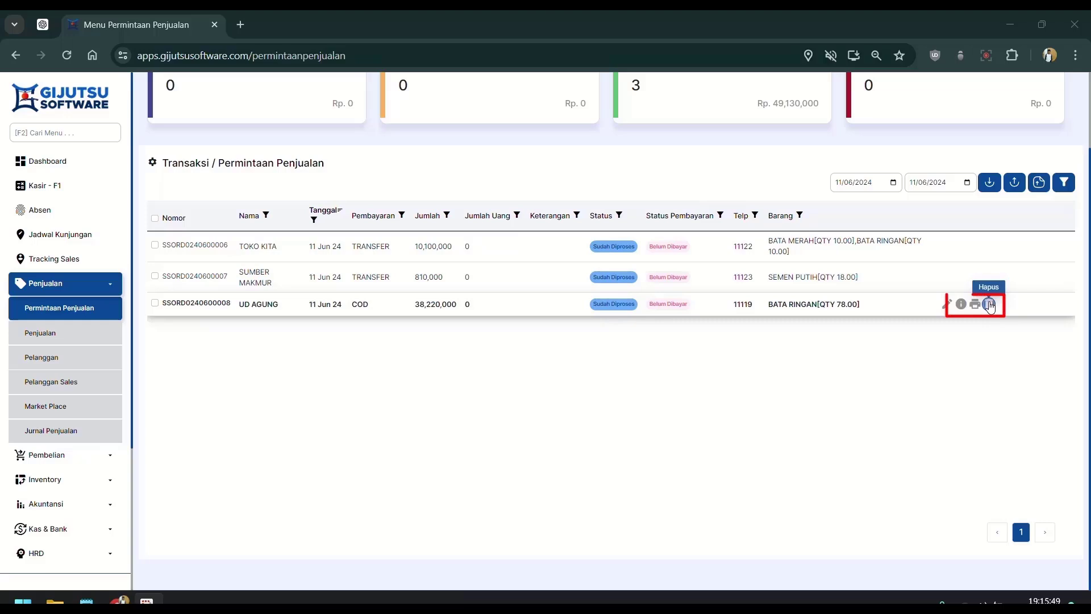
Step: Delete UD AGUNG's sales request, then open SUMBER MAKMUR's request (18 SAK SEMEN PUTIH) for editing
left_click(989, 304)
left_click(649, 172)
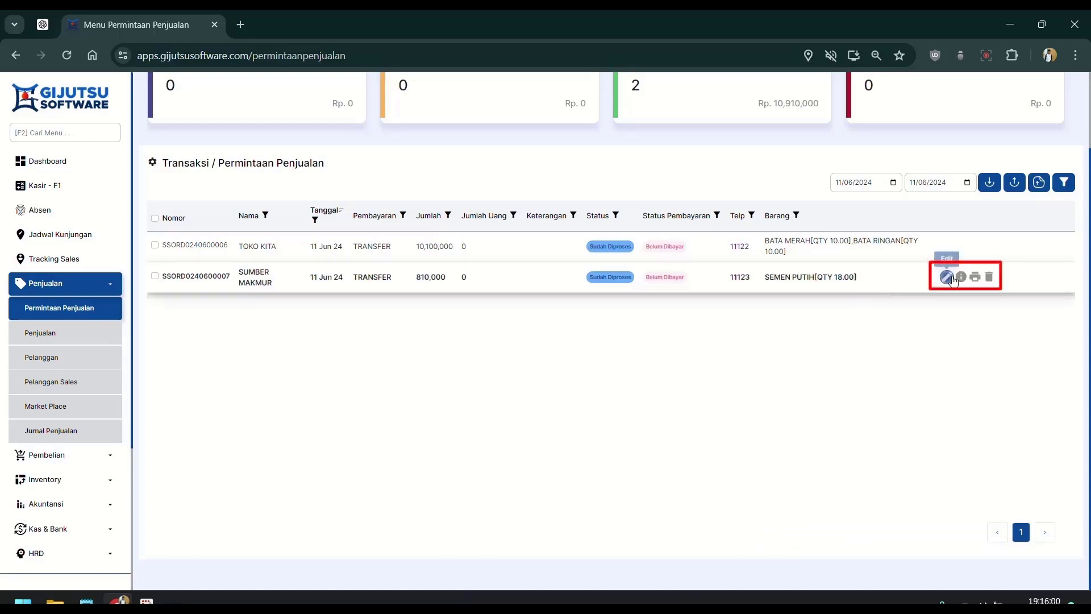
left_click(946, 277)
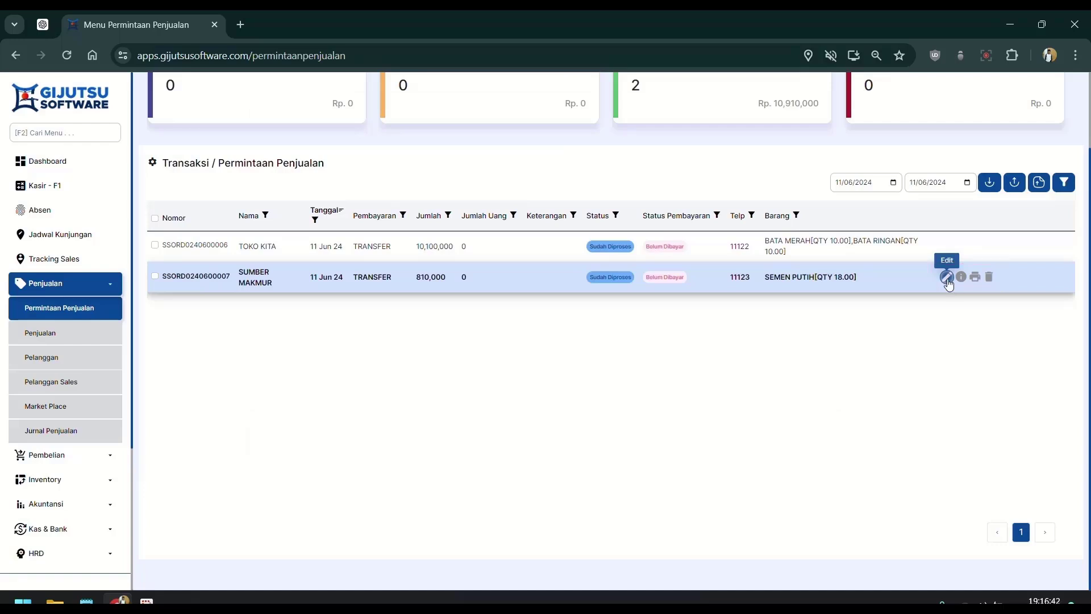
left_click(947, 279)
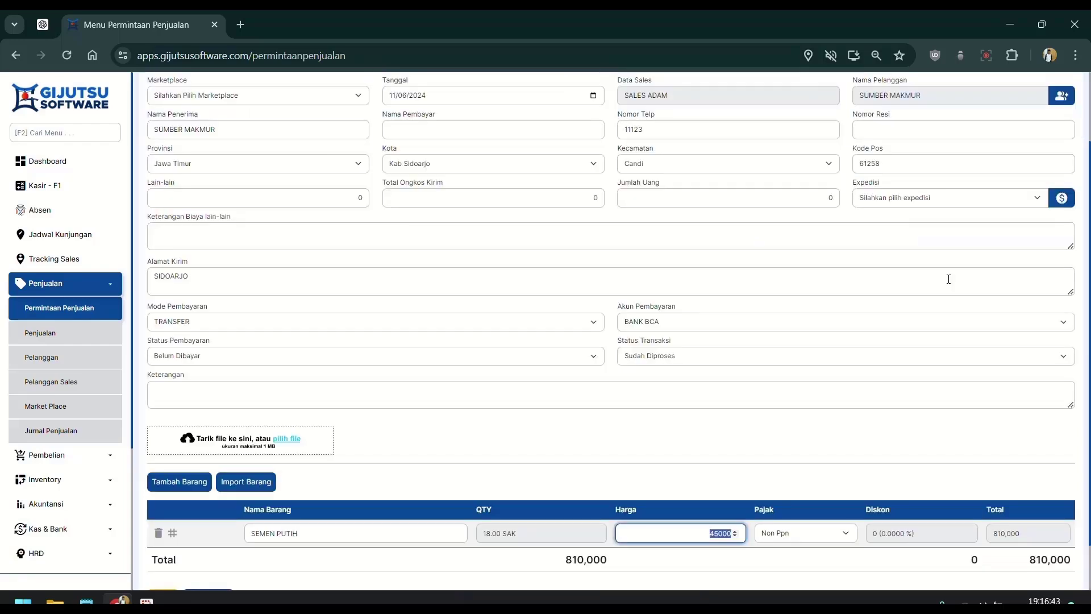
Step: Set the SEMEN PUTIH quantity to 15 and mark the request as Sudah Dibayar
left_click(653, 431)
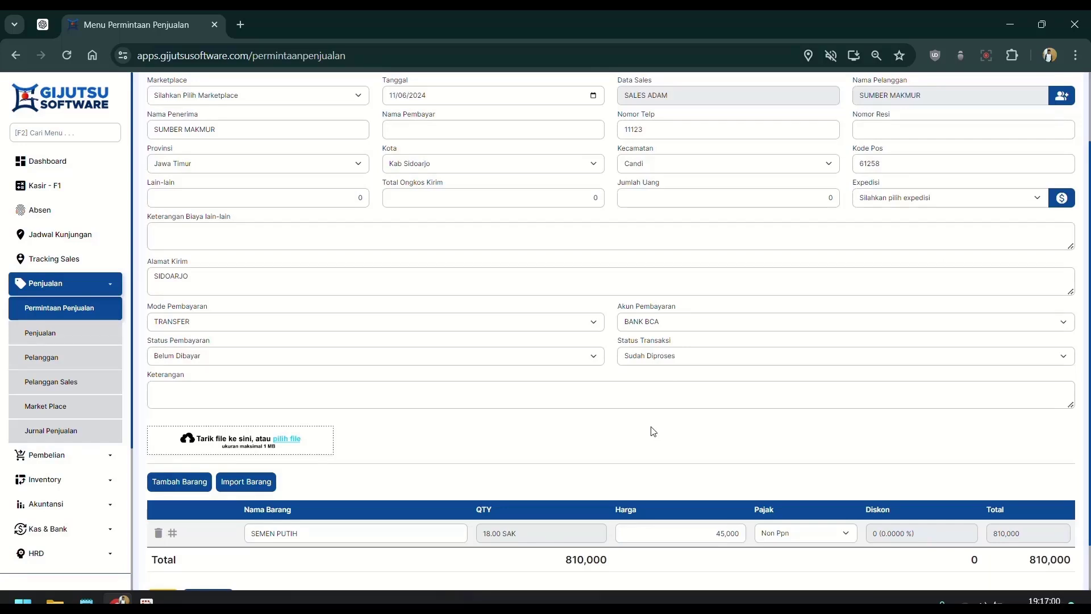
scroll(594, 448, "down", 1)
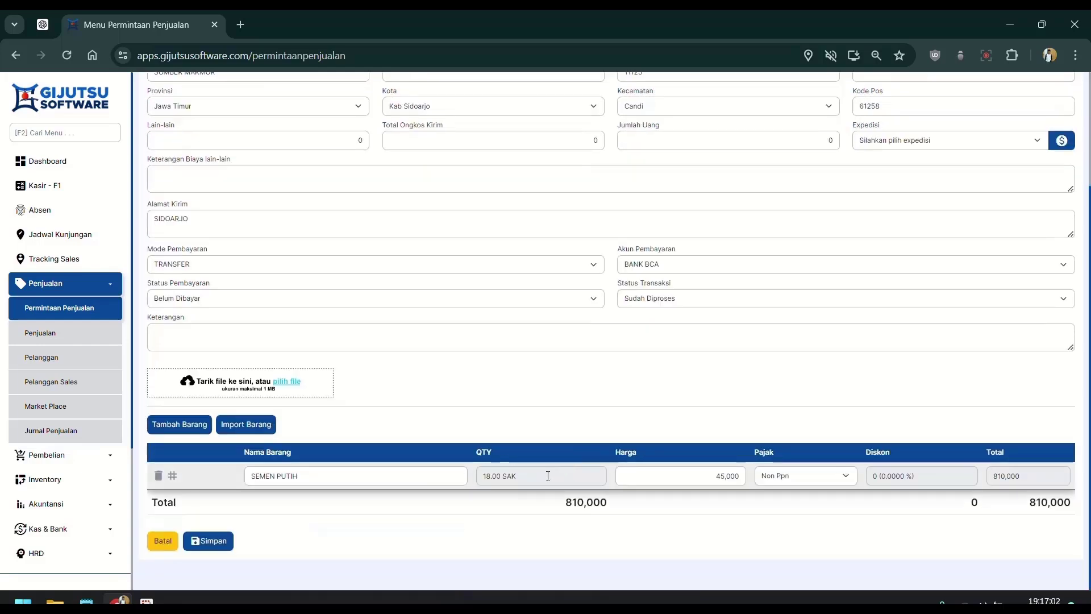
left_click(548, 475)
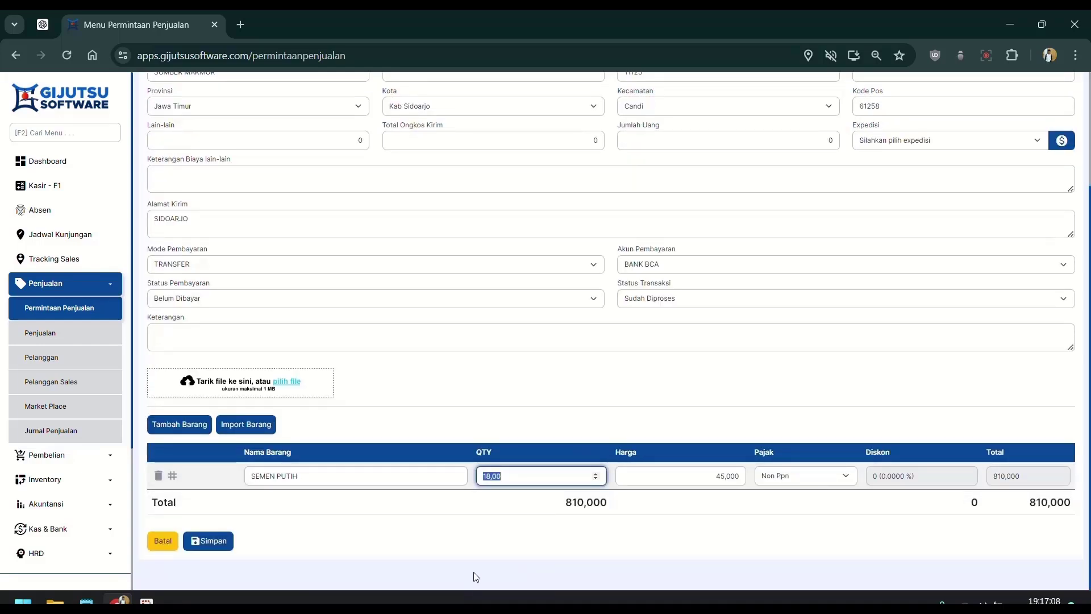
type("15")
key("Tab")
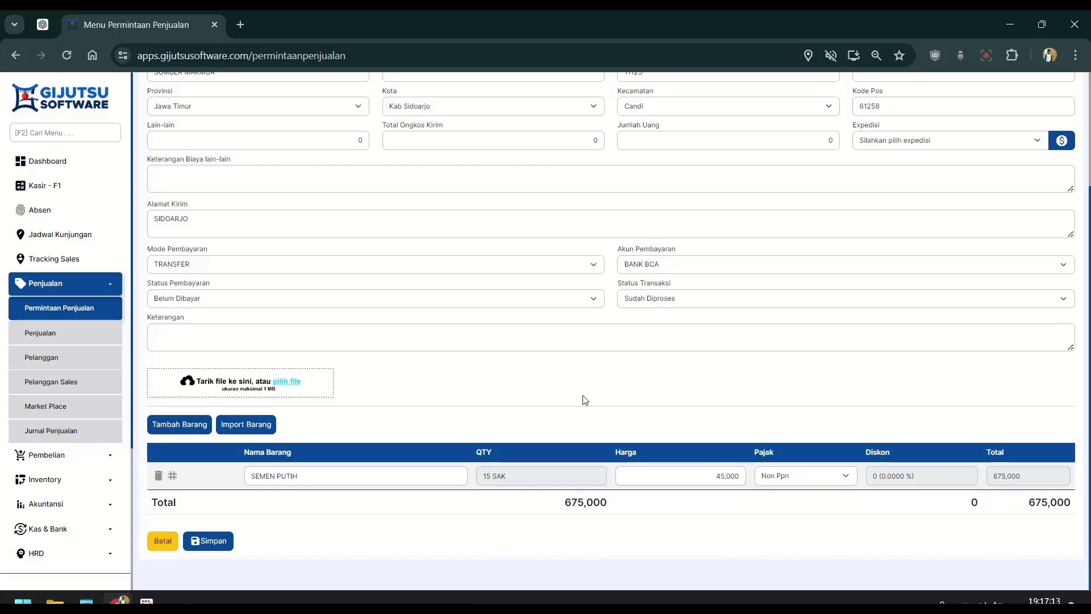
left_click(443, 300)
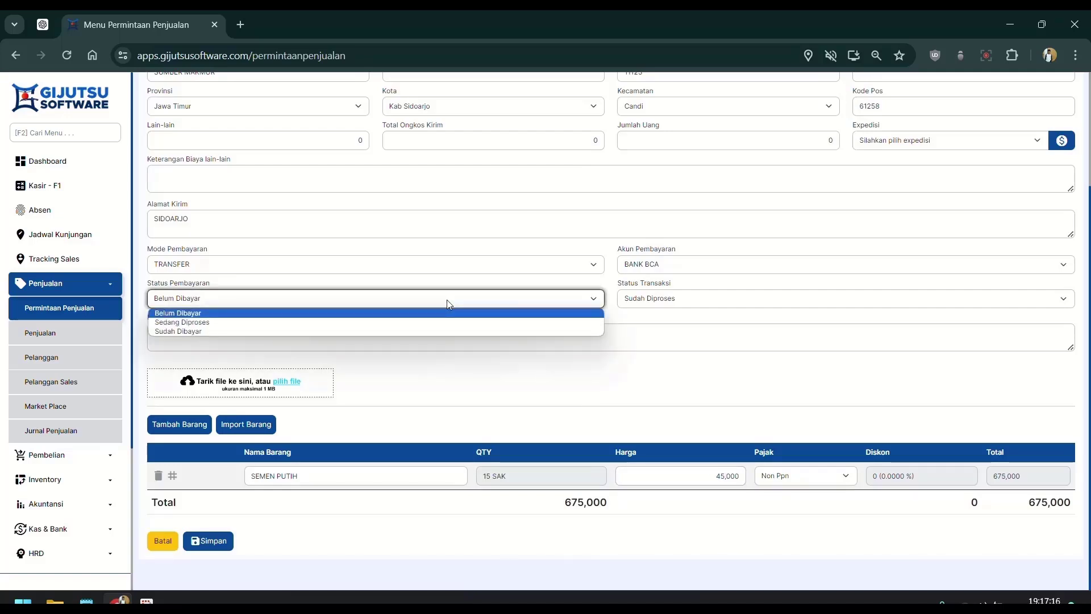
left_click(353, 332)
Step: Fill in the payer and notes fields and enter 675,000 as the amount received
scroll(675, 412, "up", 3)
scroll(686, 393, "down", 1)
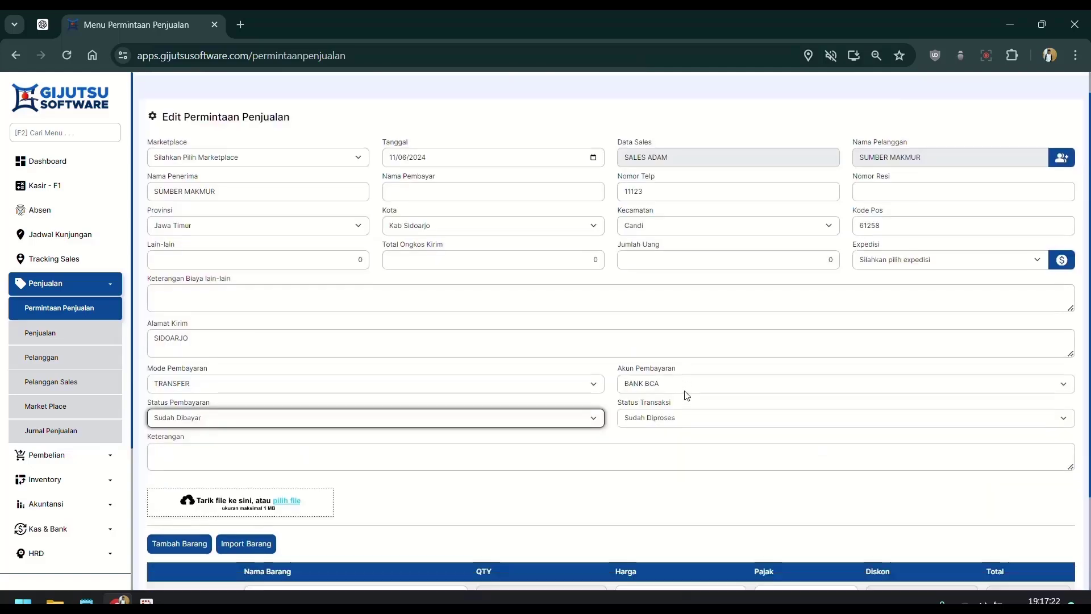
left_click(447, 150)
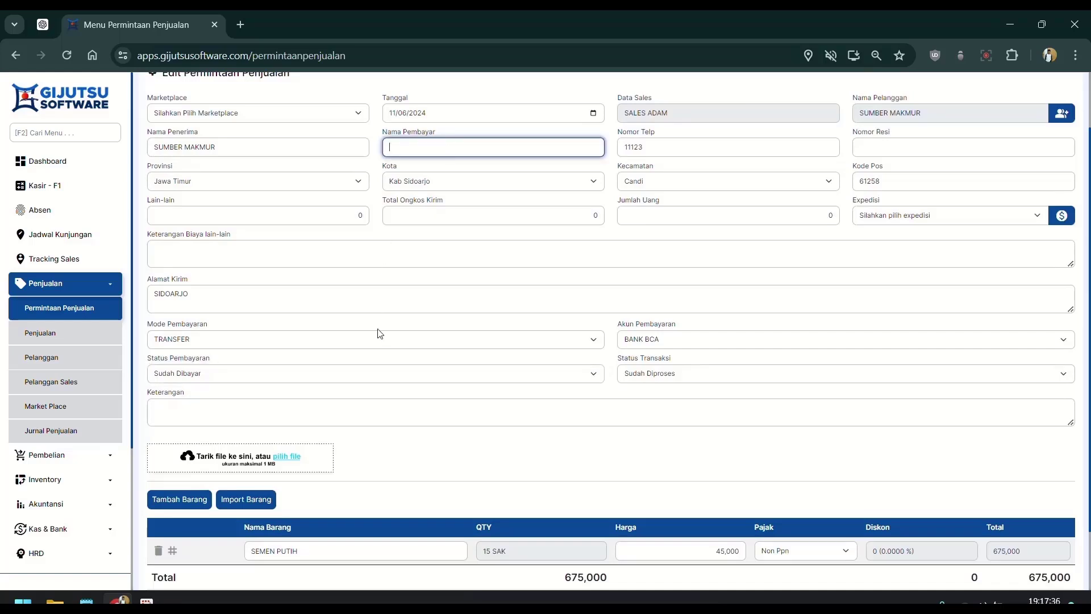
left_click(377, 405)
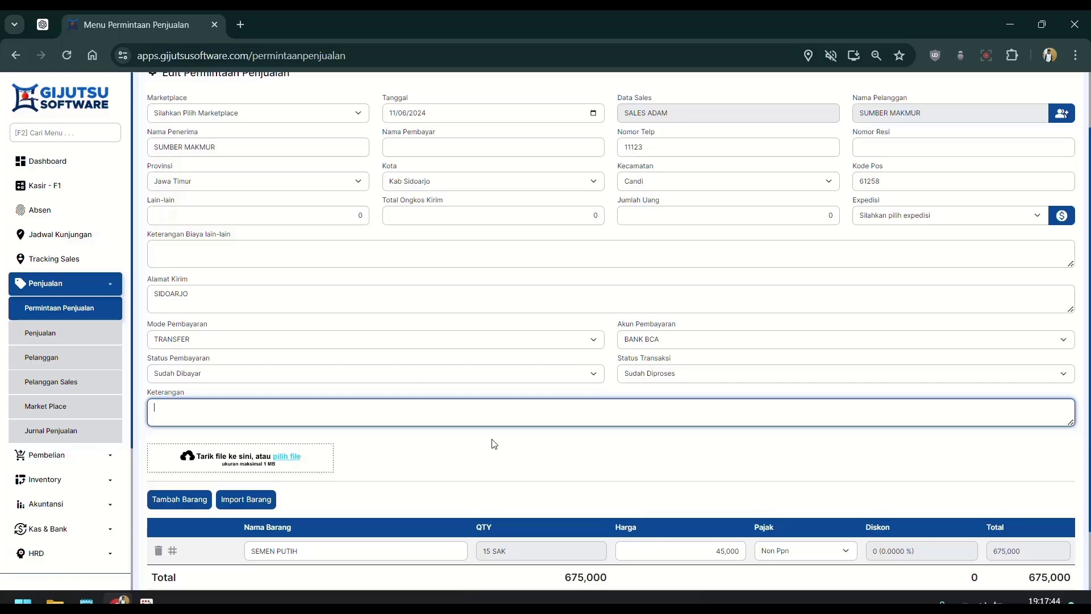
left_click(630, 213)
scroll(579, 322, "down", 1)
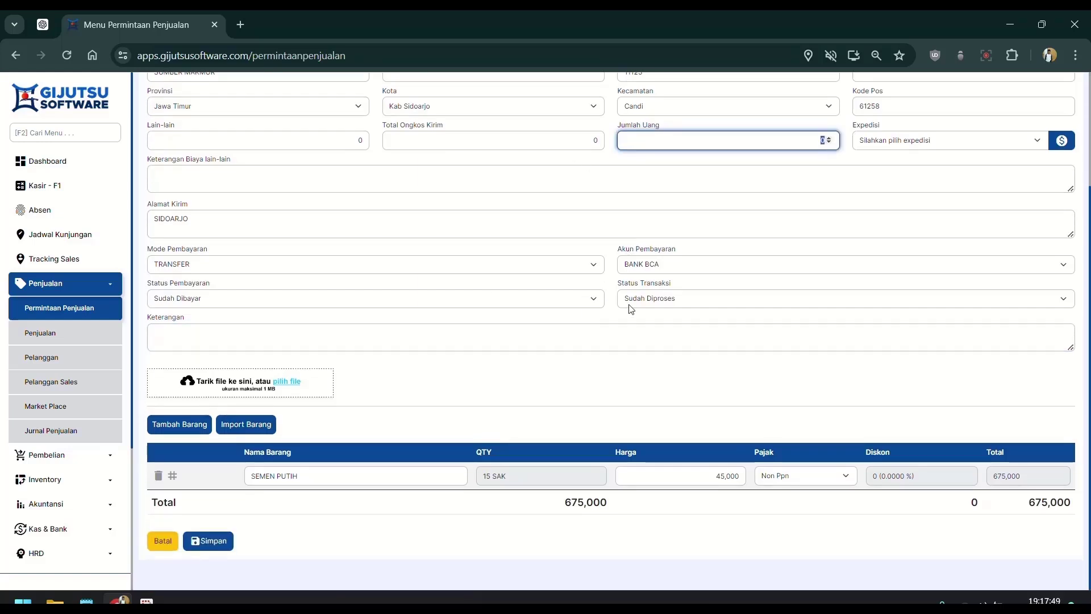
type("675,000")
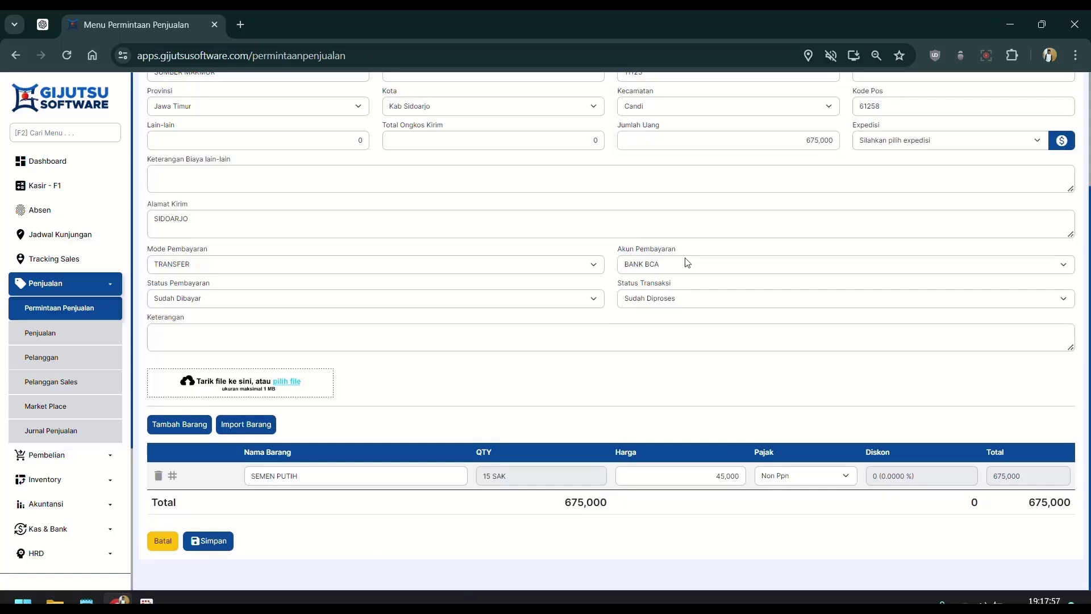
left_click(684, 265)
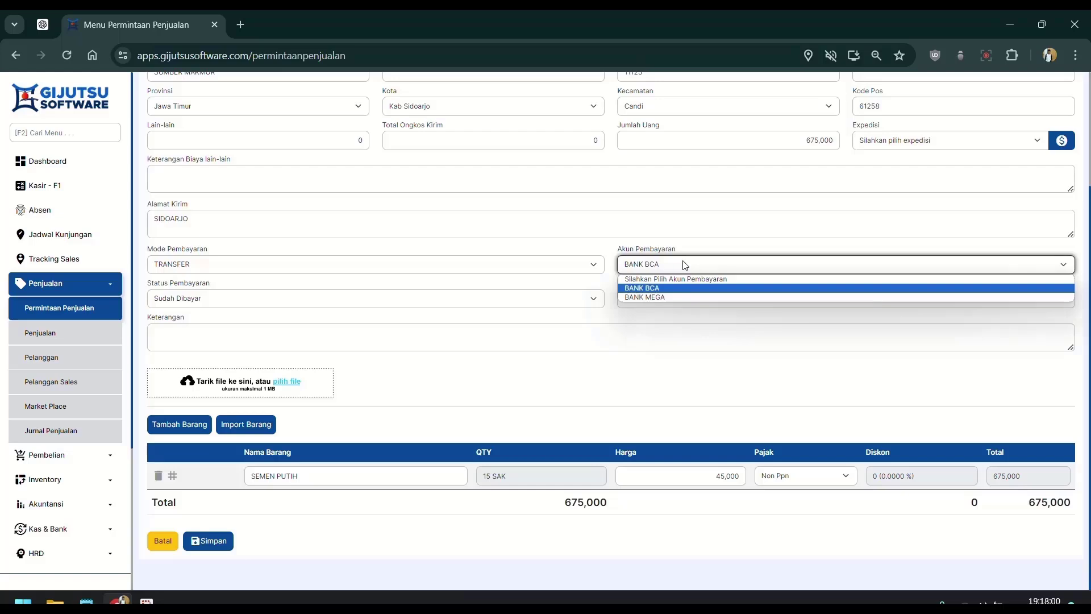
left_click(500, 272)
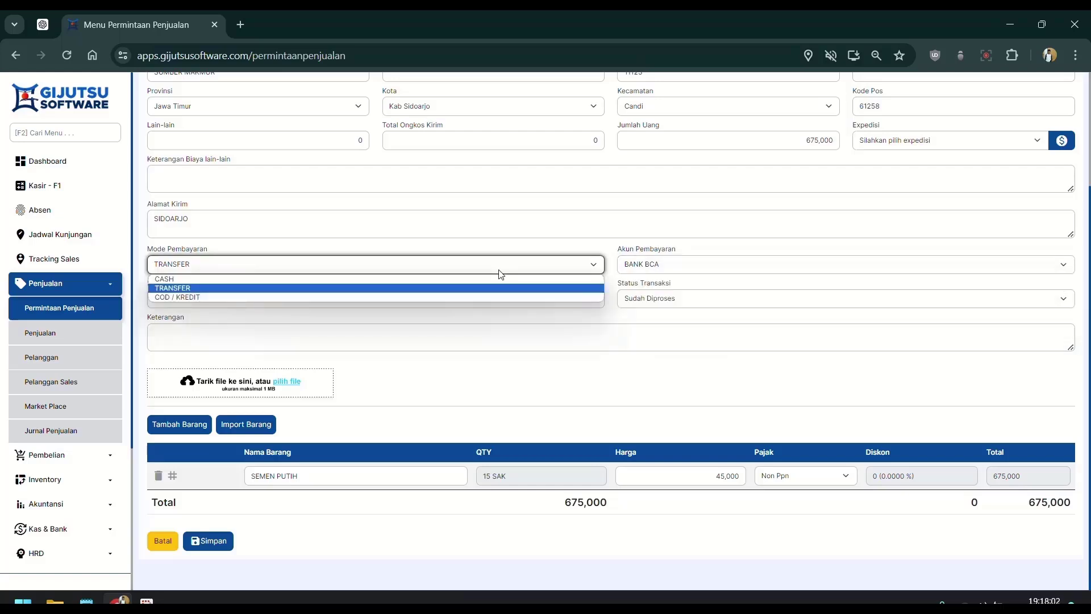
left_click(452, 296)
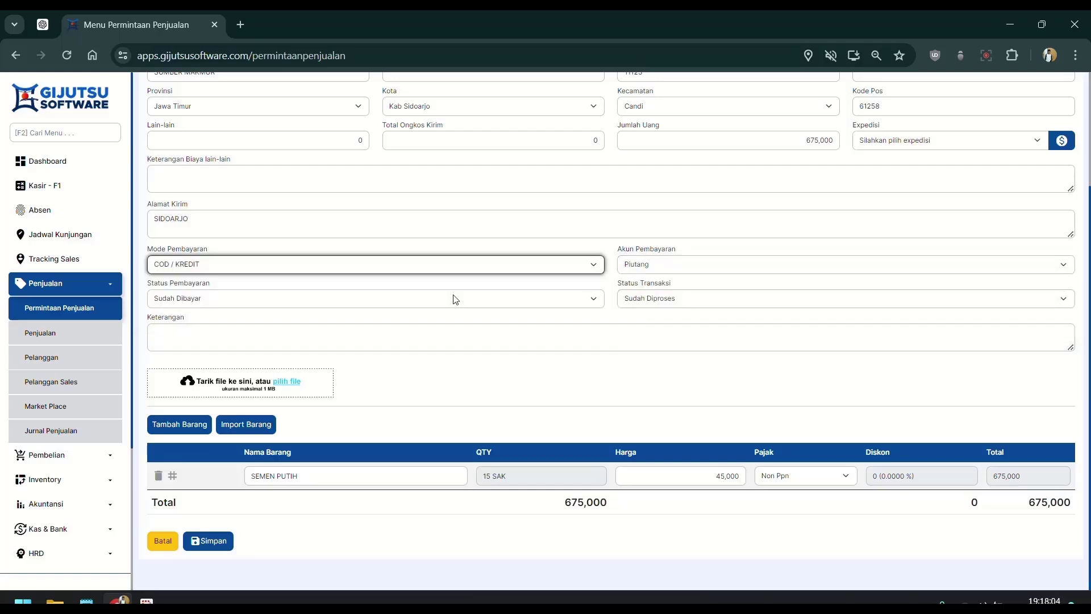
left_click(474, 274)
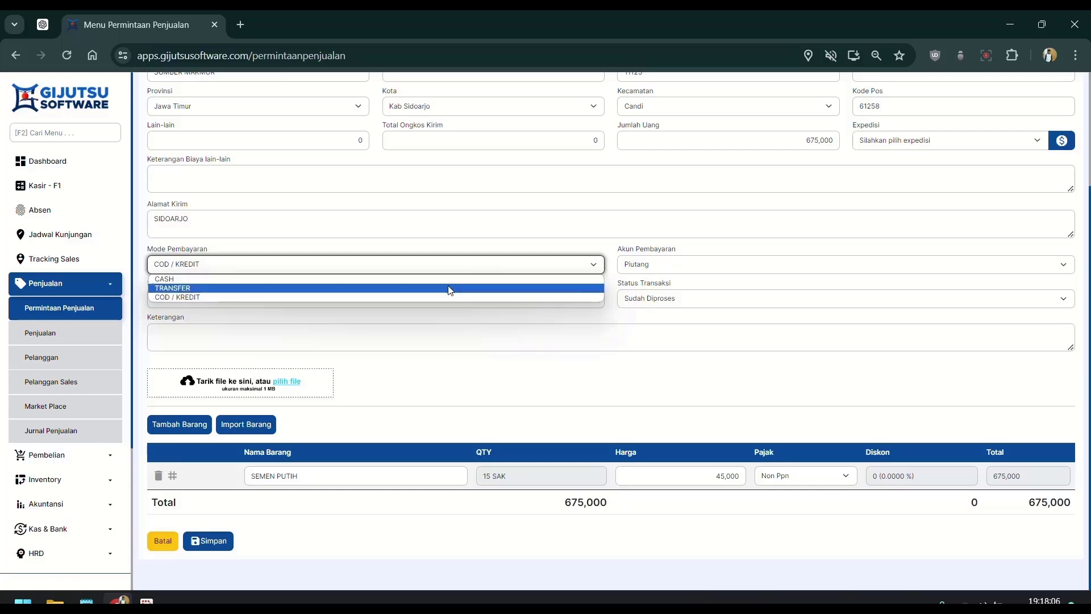
left_click(450, 288)
left_click(670, 266)
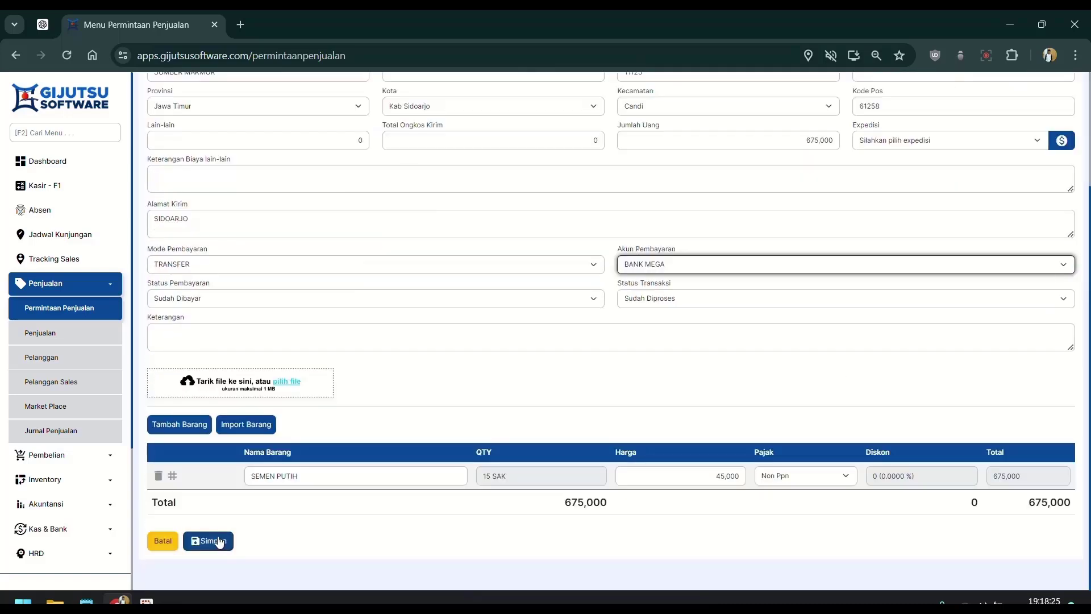
left_click(220, 541)
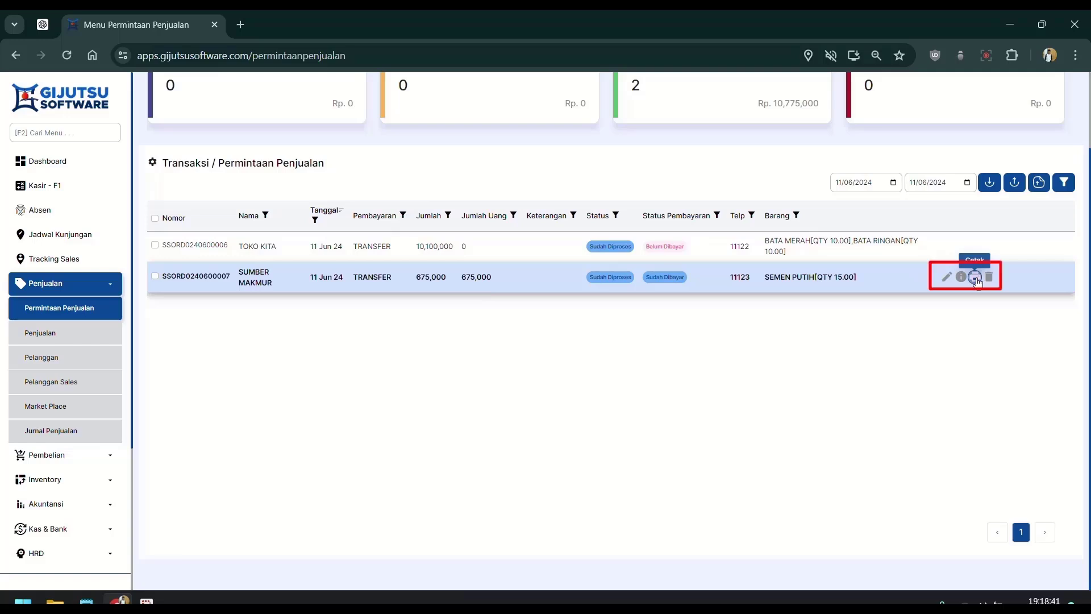
Step: Print the SUMBER MAKMUR sales order, then go to the Data Penjualan list
left_click(975, 277)
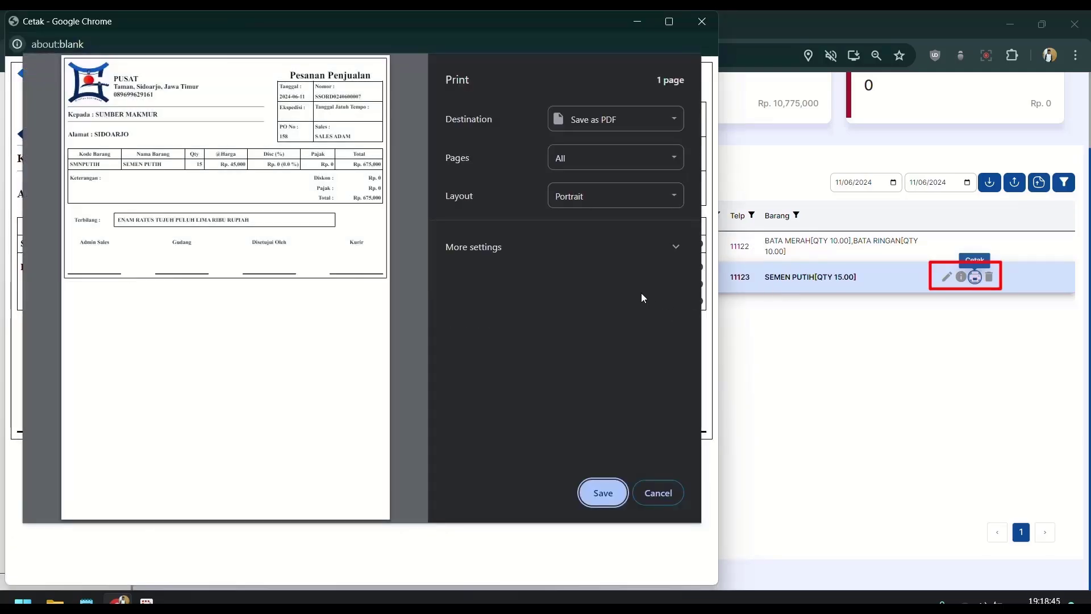
left_click(41, 332)
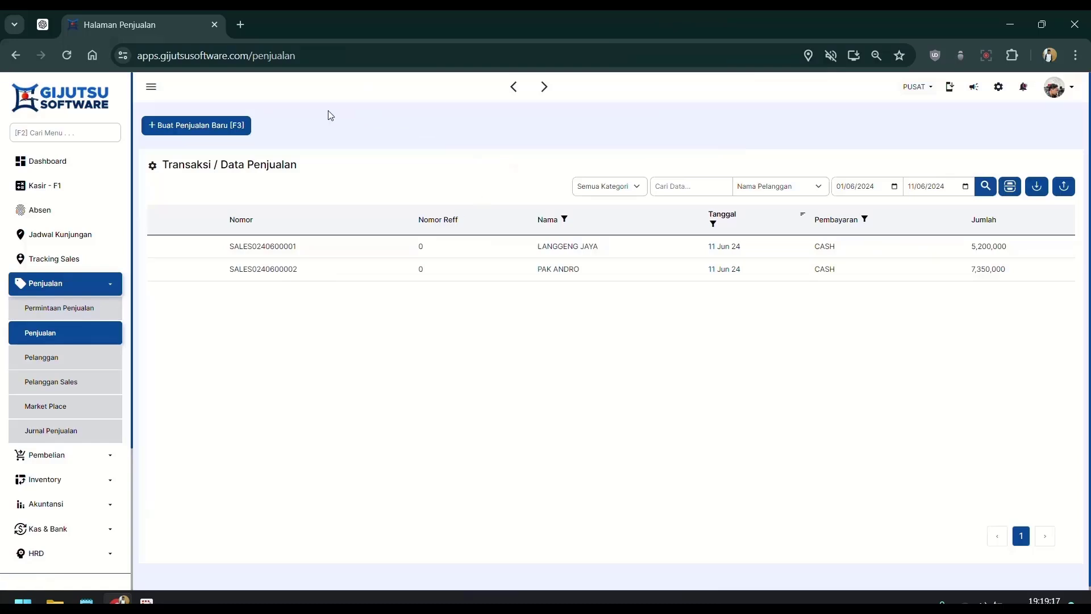
left_click(235, 128)
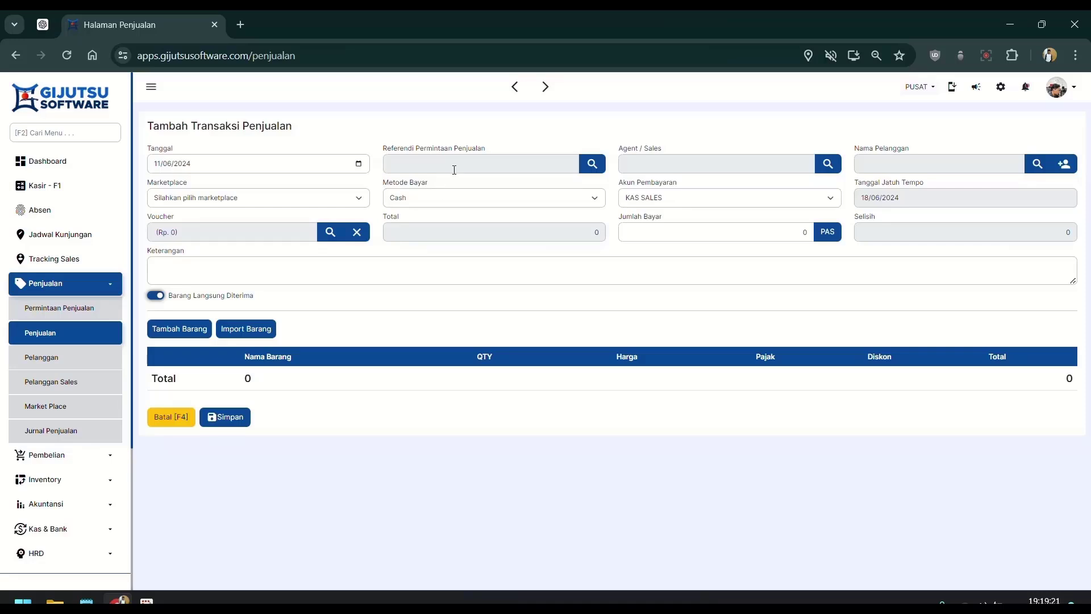
left_click(454, 169)
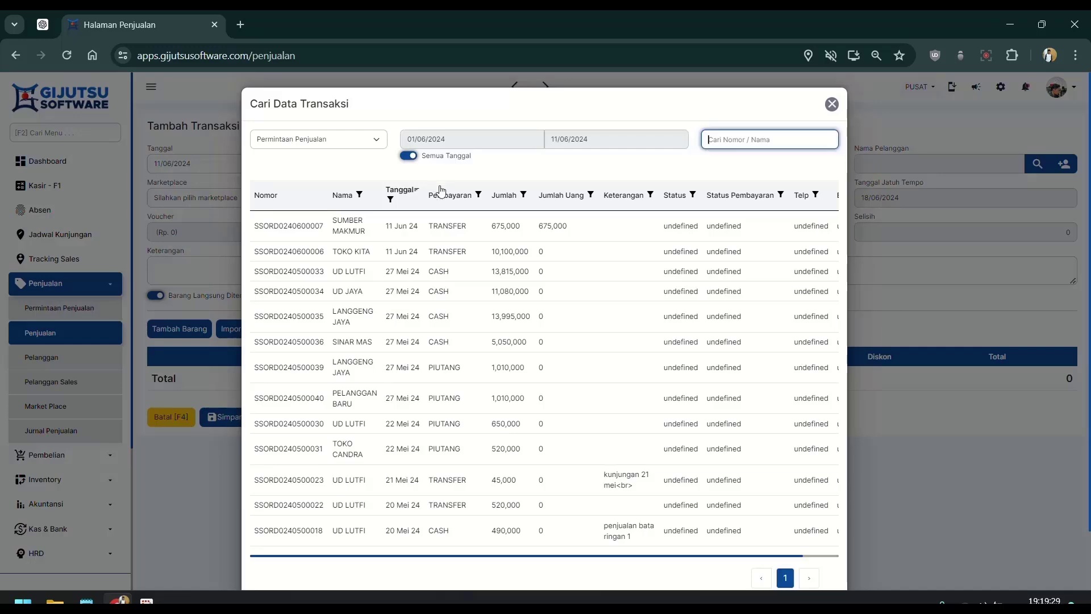
left_click(462, 236)
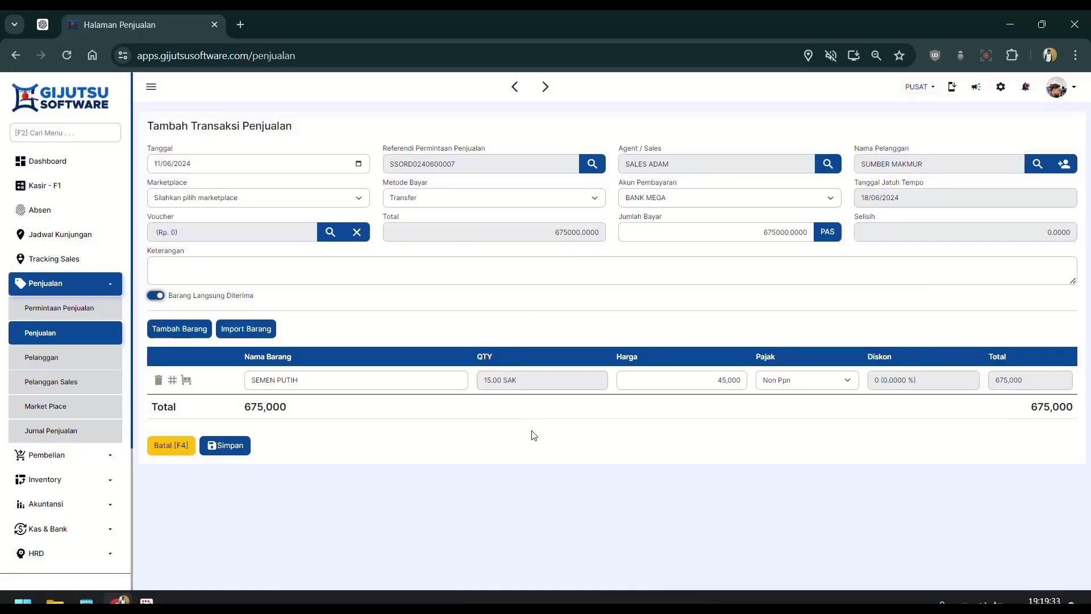
left_click(231, 449)
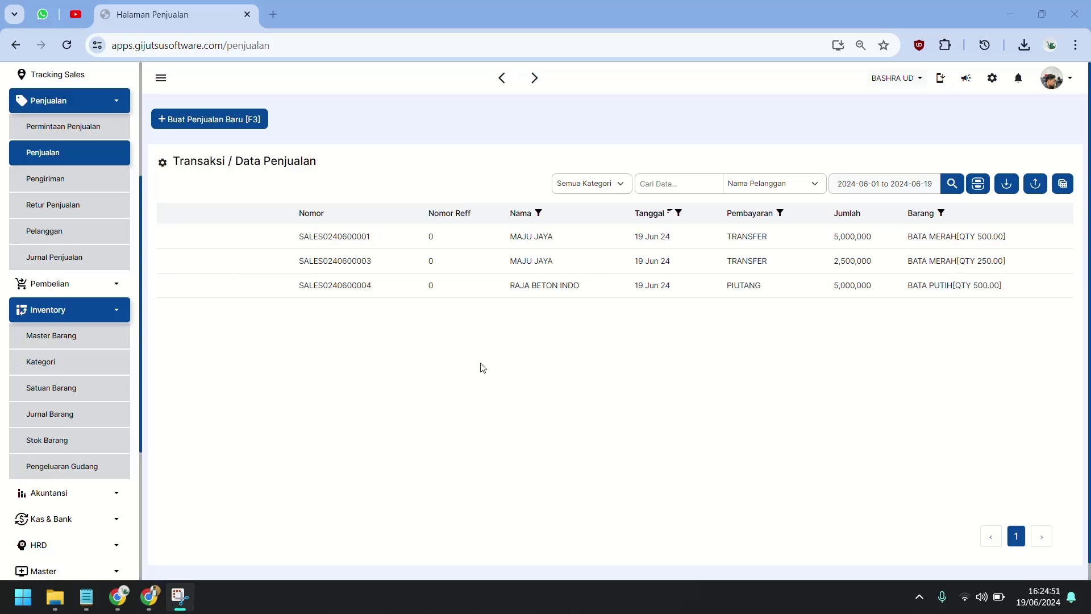
Step: Go to the Retur Penjualan page under Penjualan
left_click(80, 203)
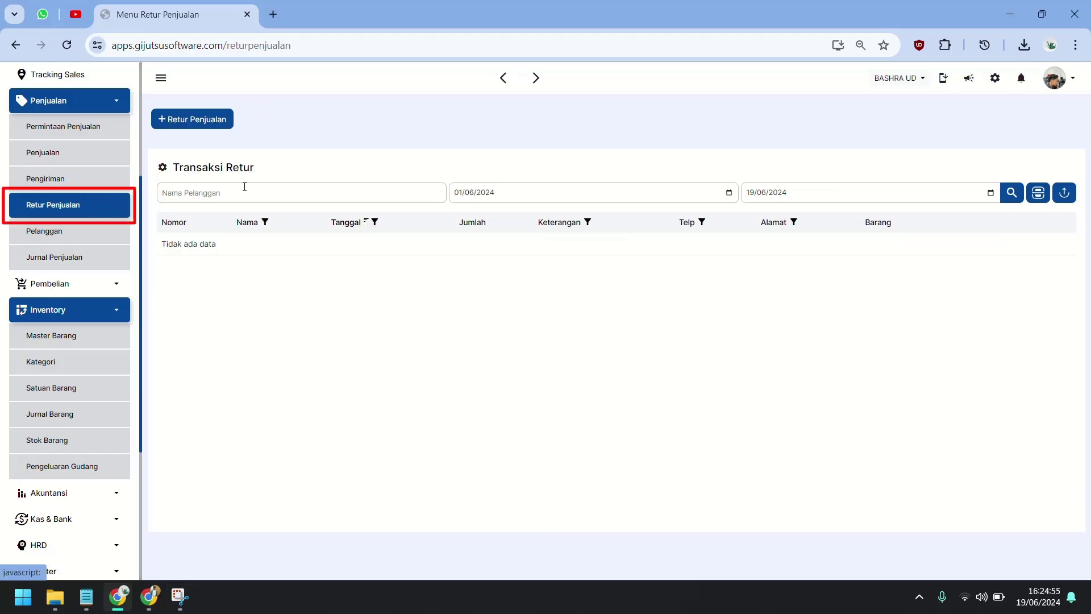
left_click(191, 118)
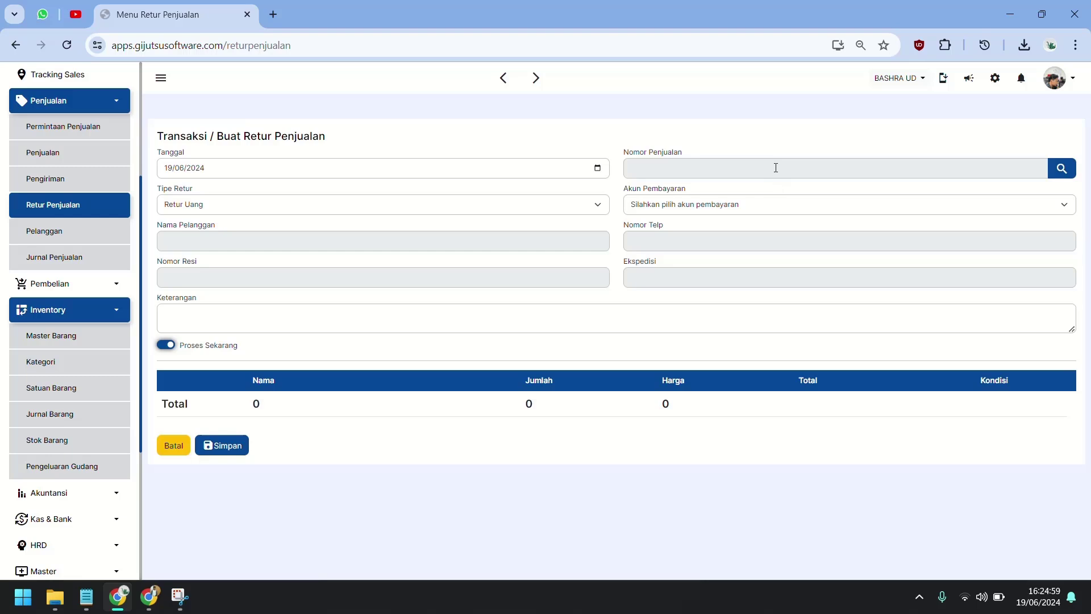
left_click(776, 168)
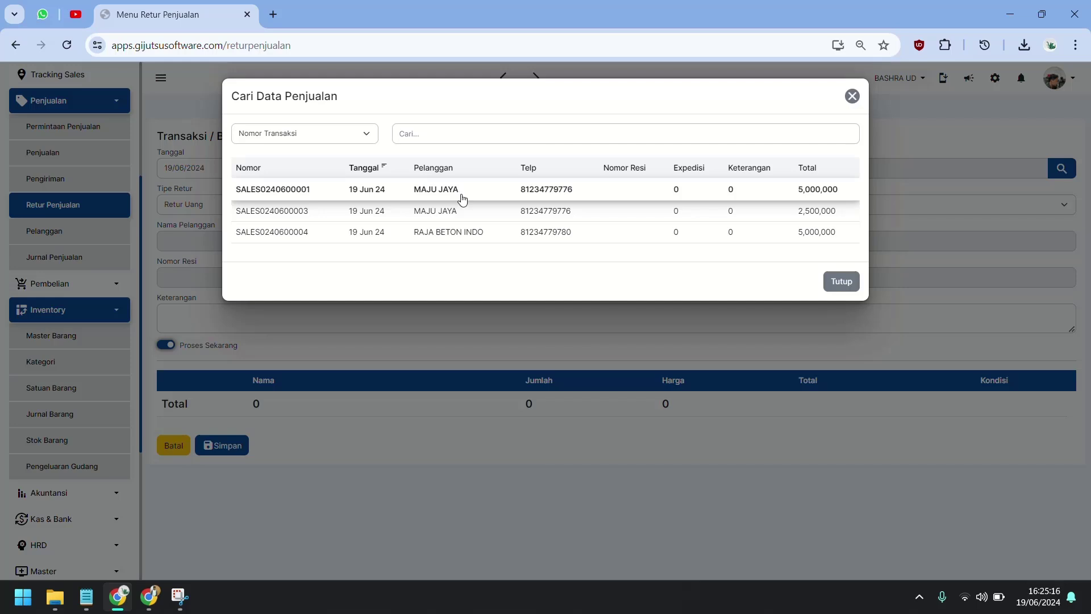
left_click(536, 198)
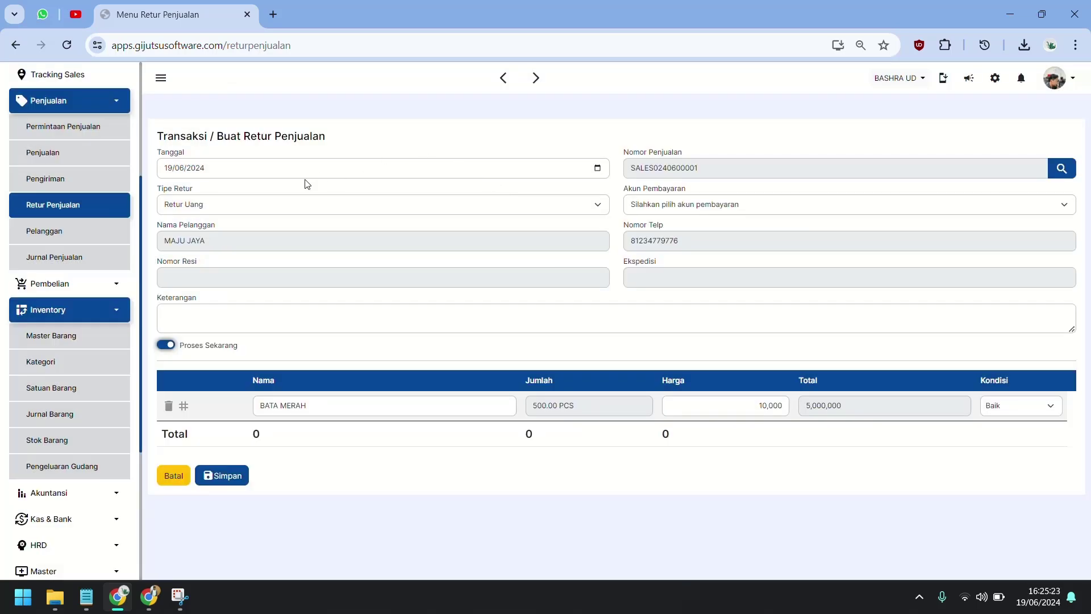
left_click(286, 206)
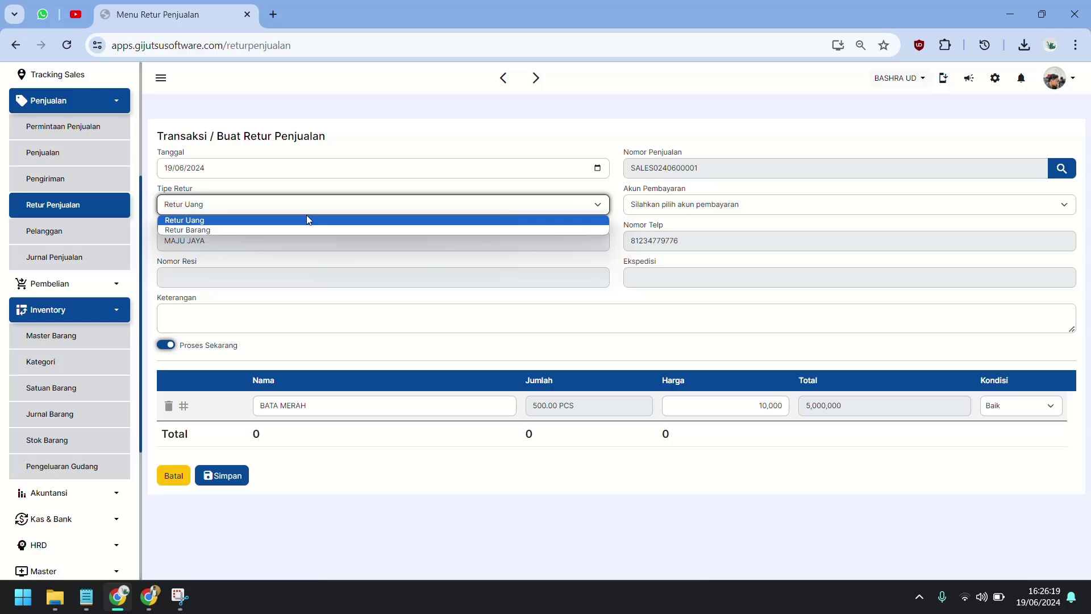
left_click(307, 217)
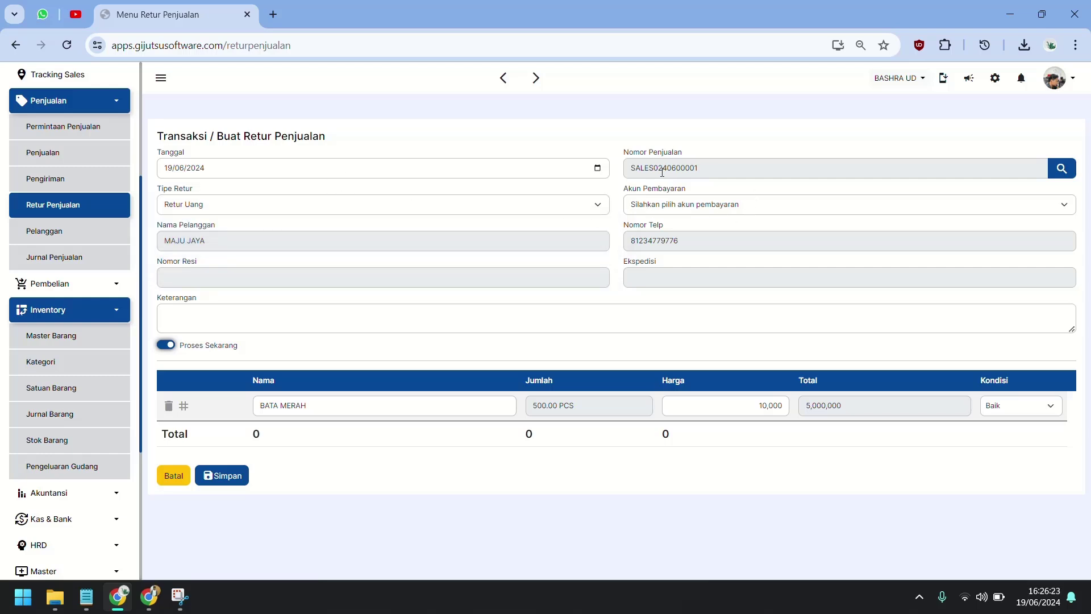
left_click(645, 210)
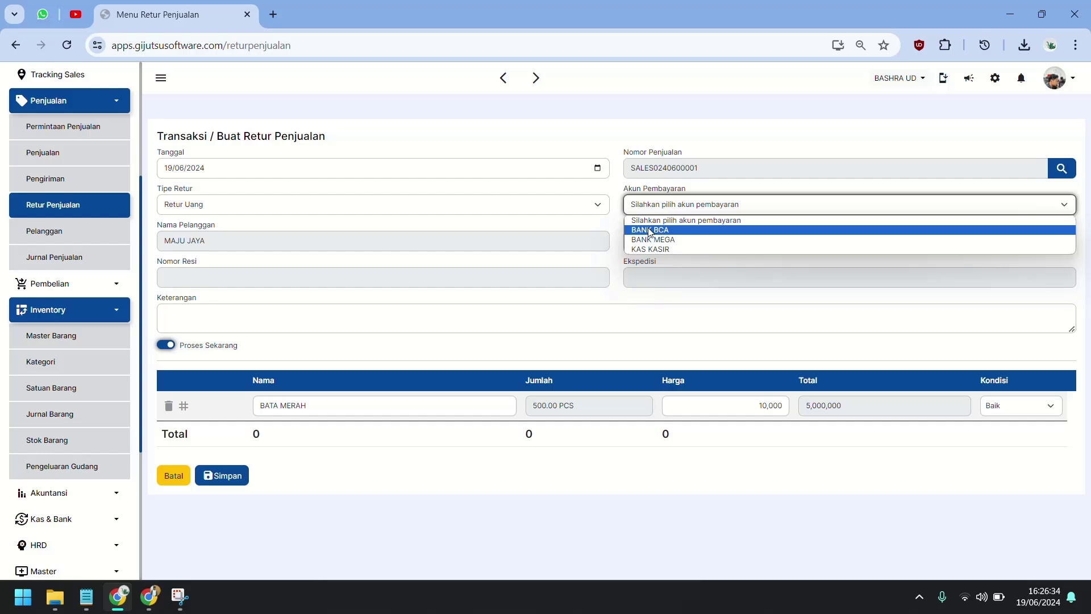
left_click(872, 204)
left_click(858, 206)
left_click(807, 230)
Step: Set the returned quantity to 100, note 'RETUR UANG PEMBAYARAN TRANSFER', and save
left_click(574, 405)
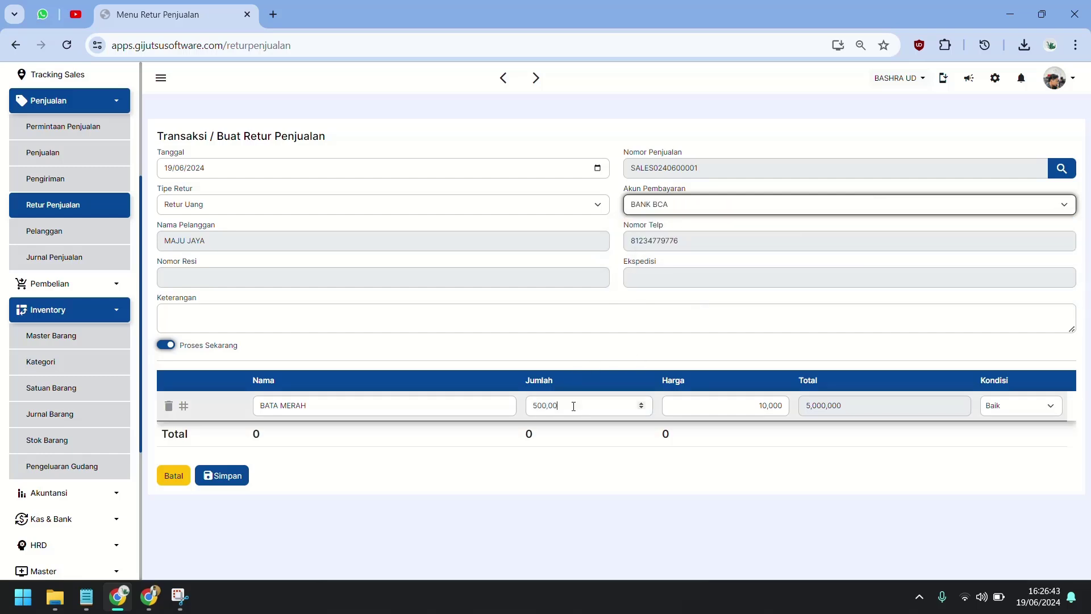
double_click(573, 406)
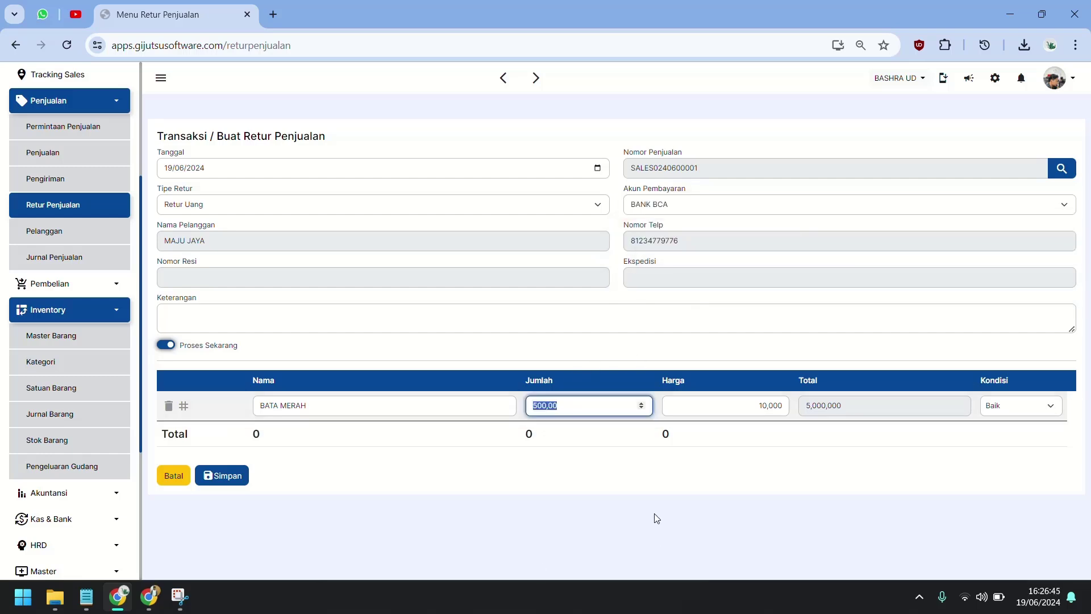
type("100")
key("Tab")
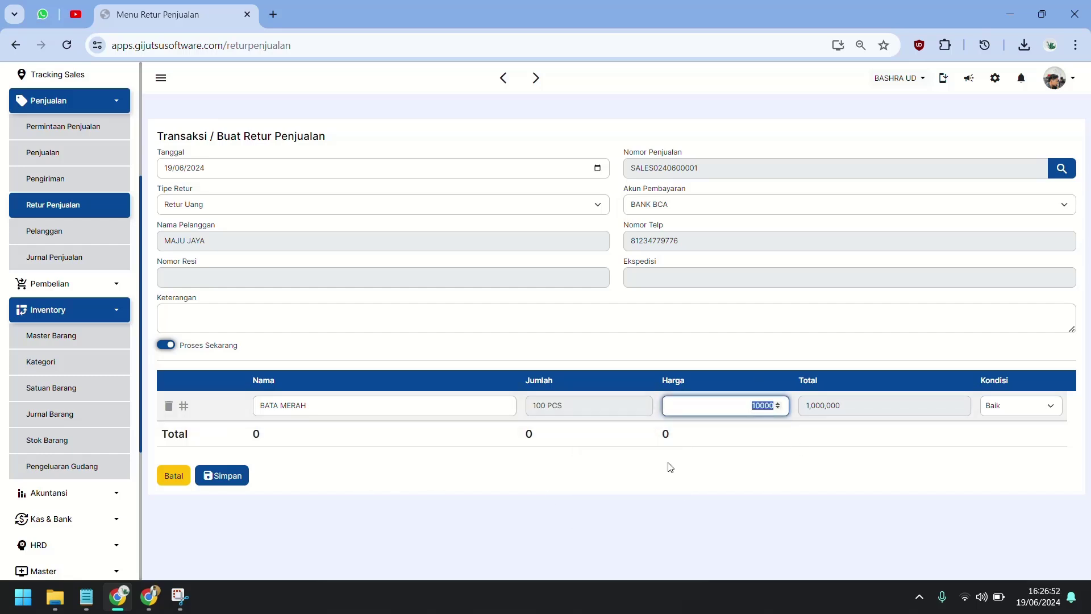
left_click(600, 476)
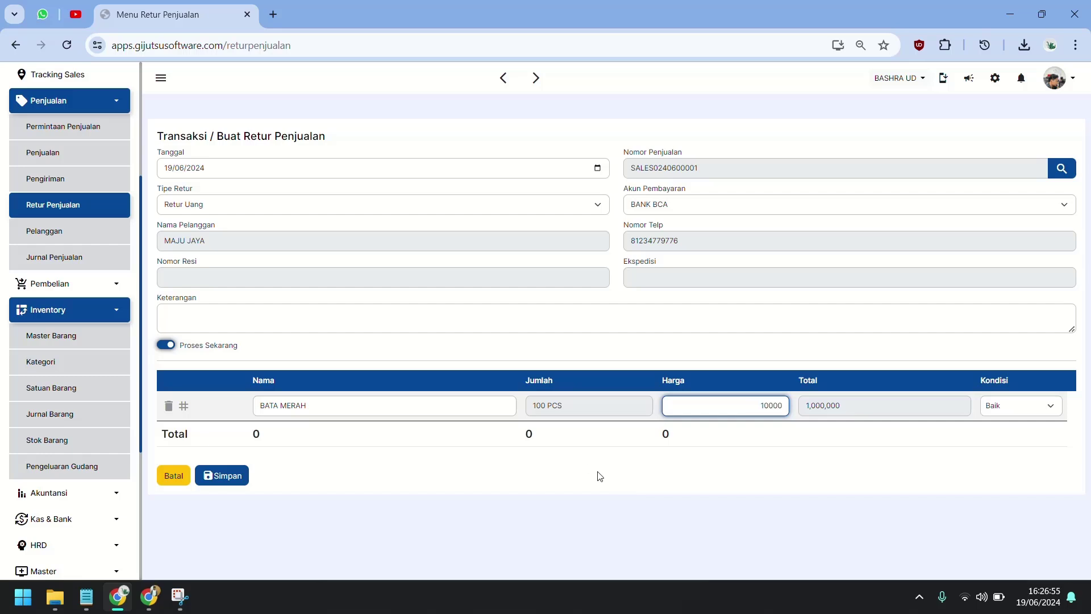
left_click(341, 328)
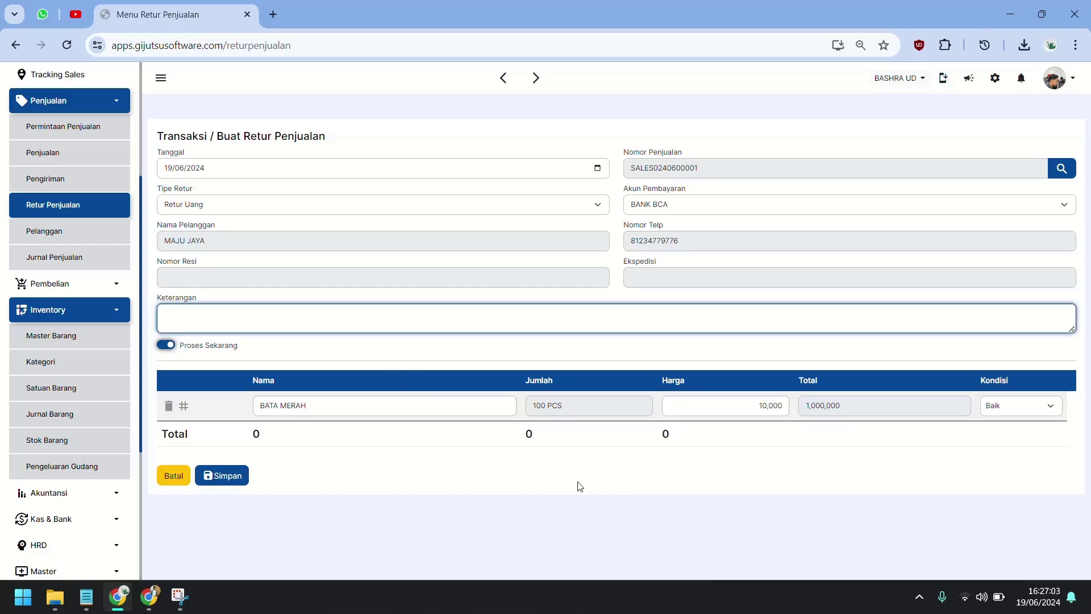
type("s")
key("BackSpace")
type("RETUR UANG PEMBAYARAN TRANSFER")
left_click(227, 475)
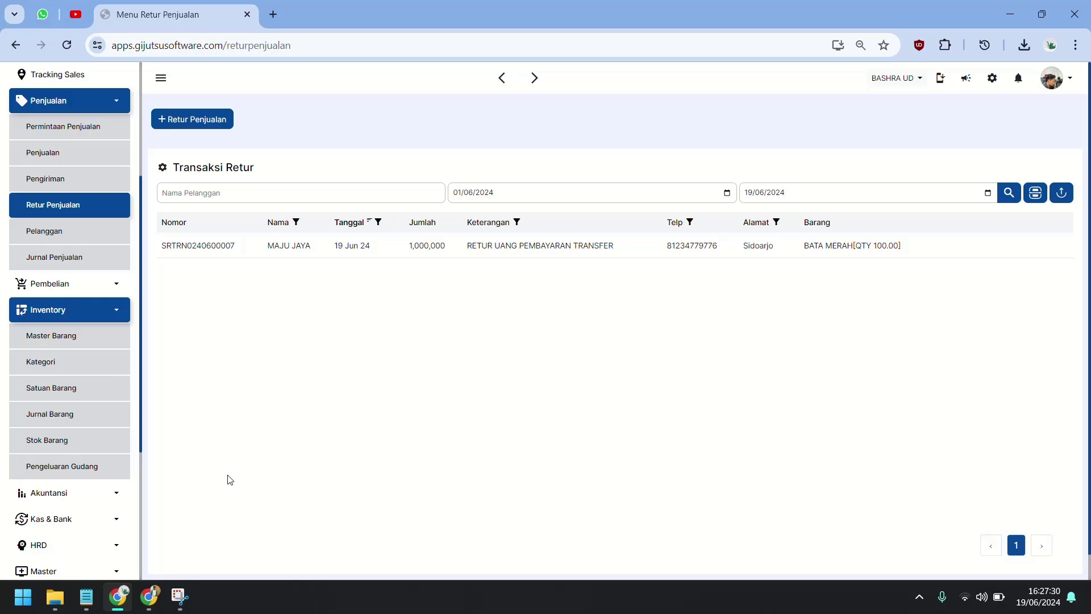
left_click(81, 442)
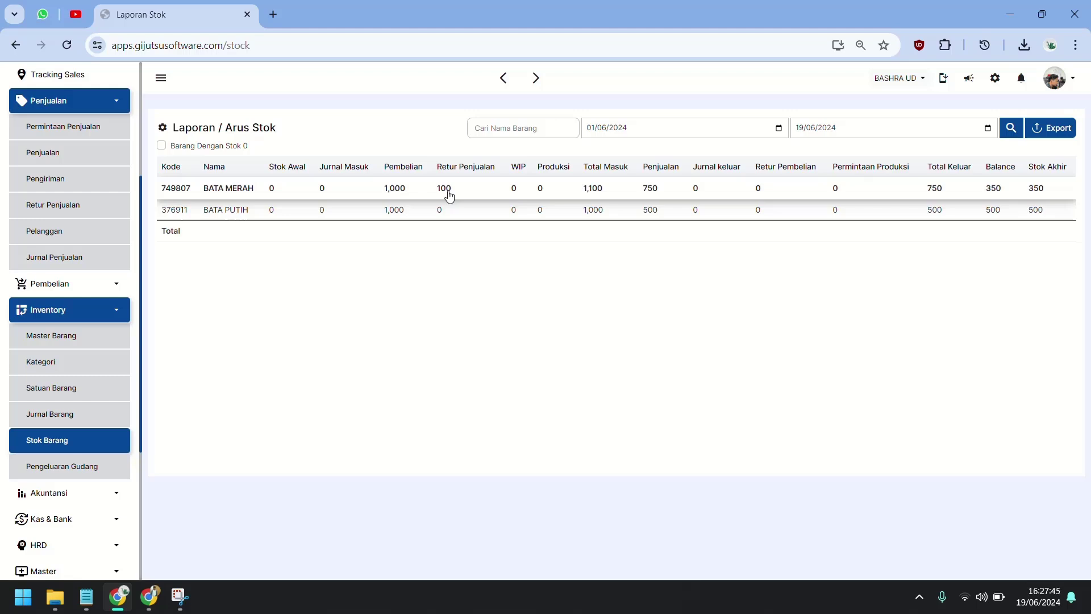
left_click(449, 196)
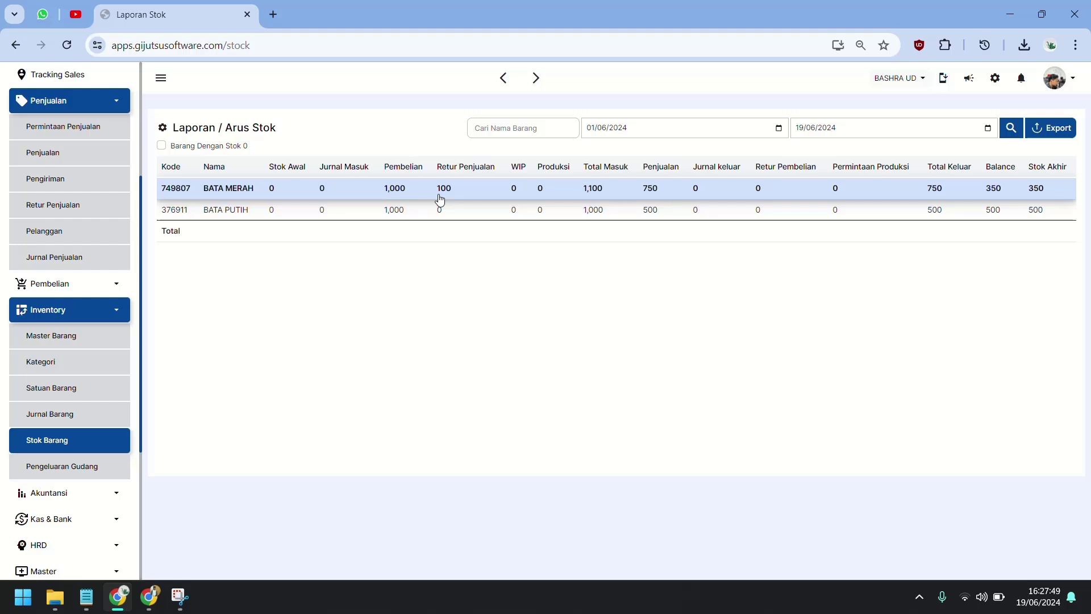
left_click(68, 206)
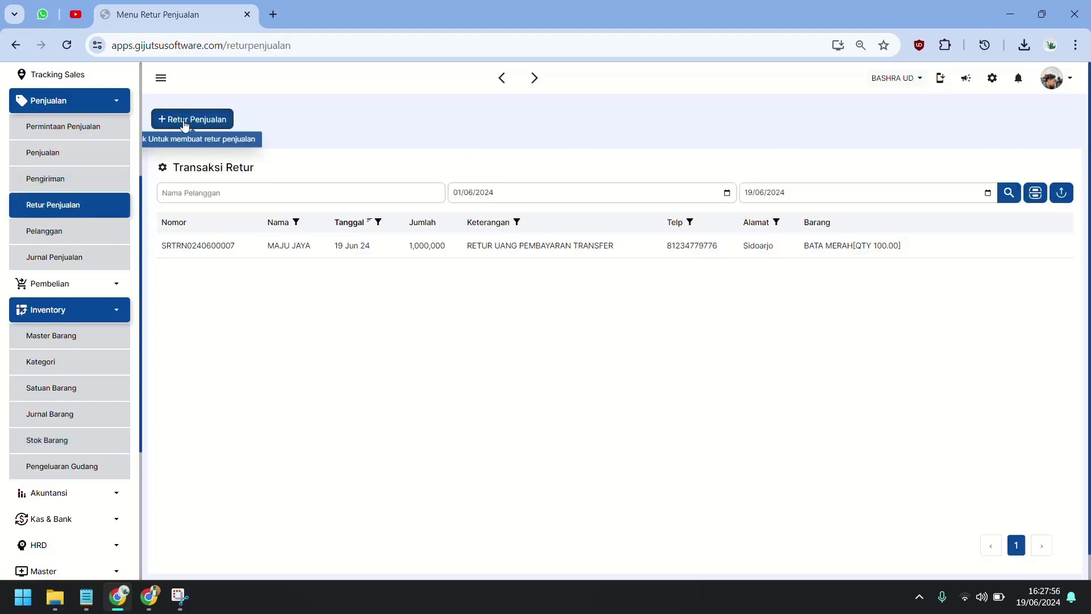
left_click(184, 121)
left_click(763, 176)
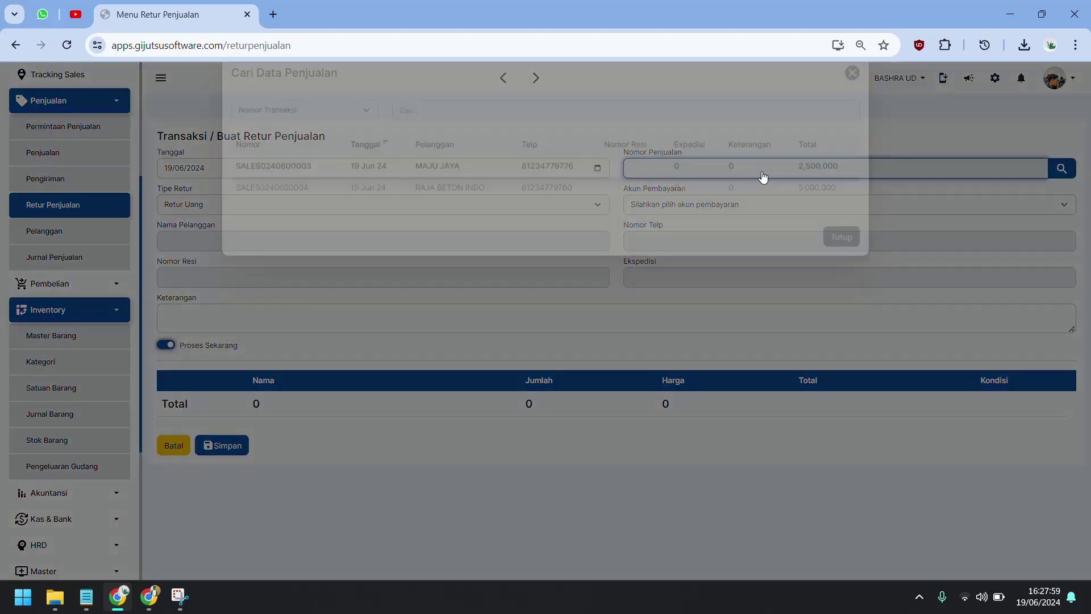
left_click(490, 193)
left_click(333, 206)
left_click(308, 227)
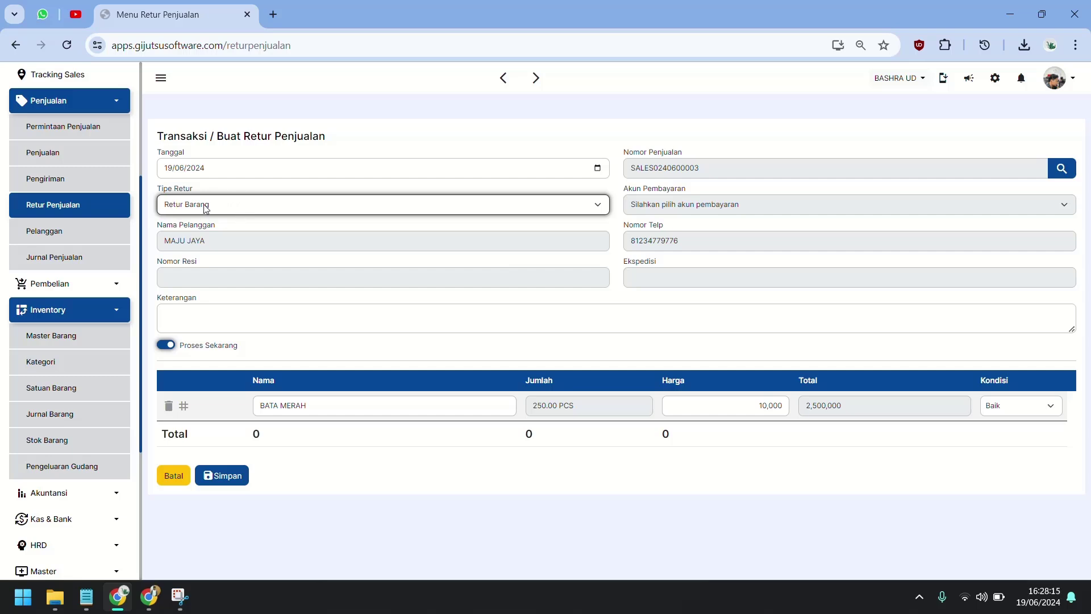
Step: Set the returned quantity to 200 PCS, describe it as a transfer-paid sales return, and save
left_click(592, 409)
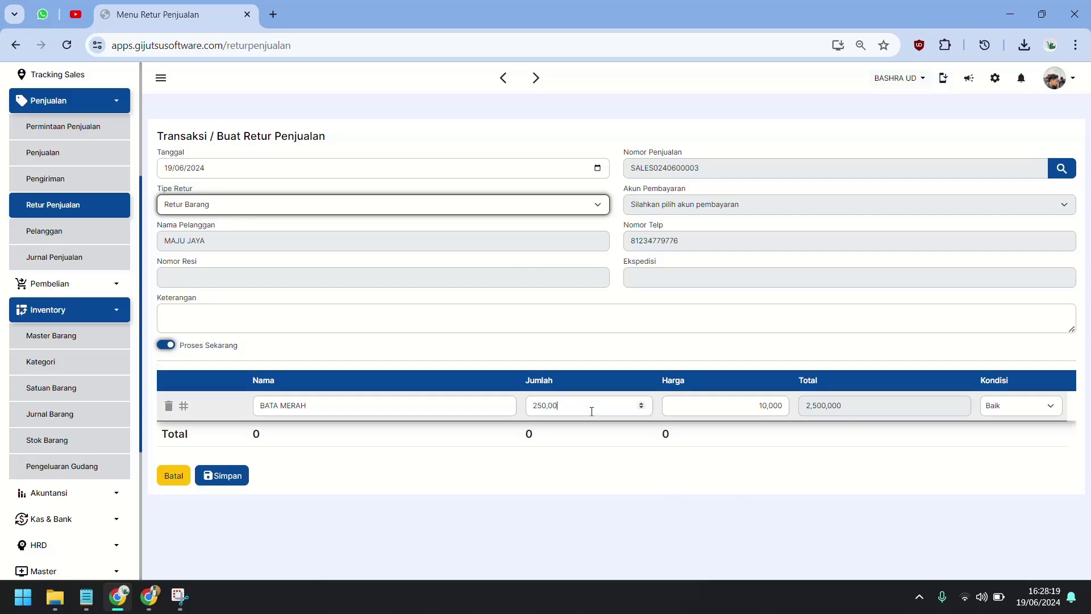
double_click(591, 411)
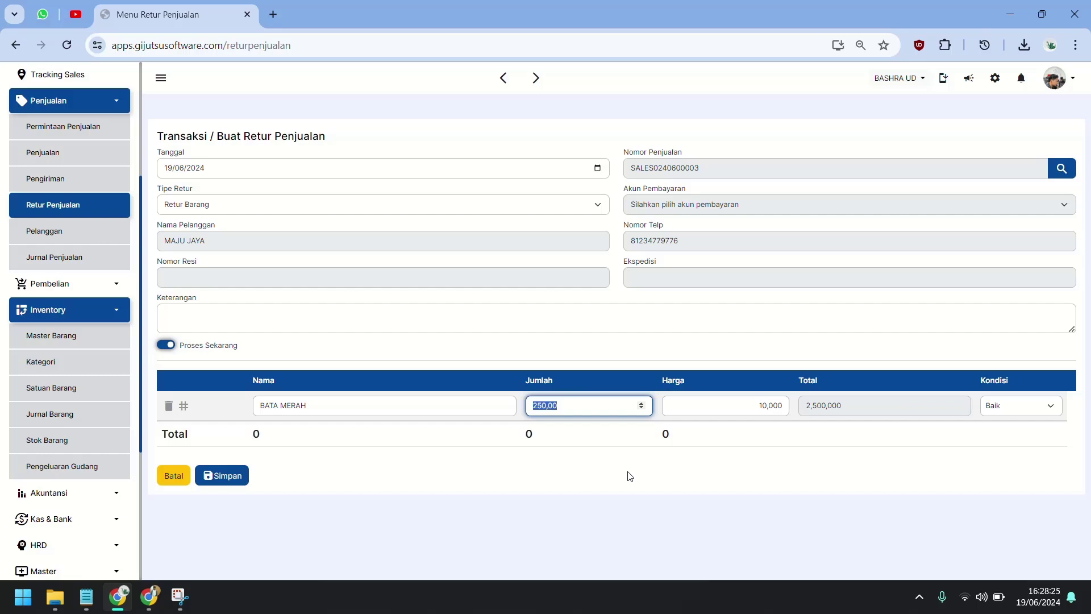
type("1")
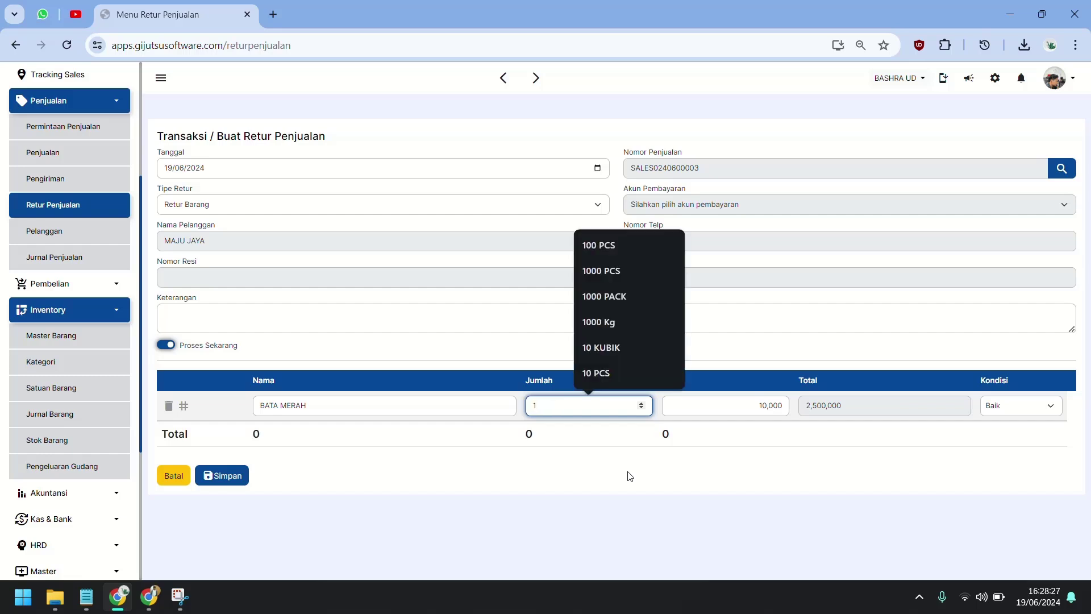
key("BackSpace")
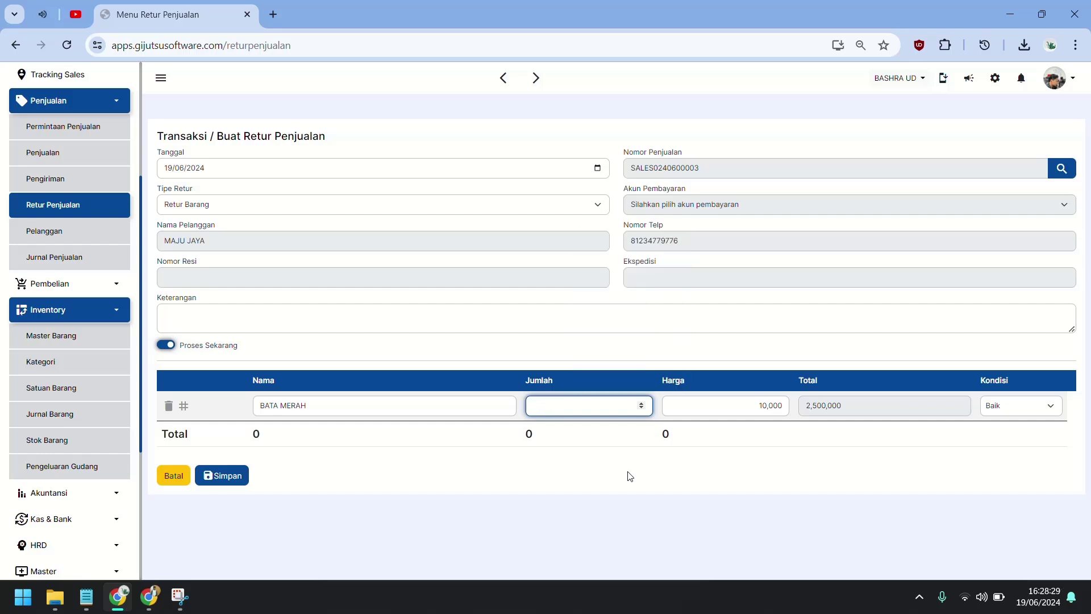
type("200")
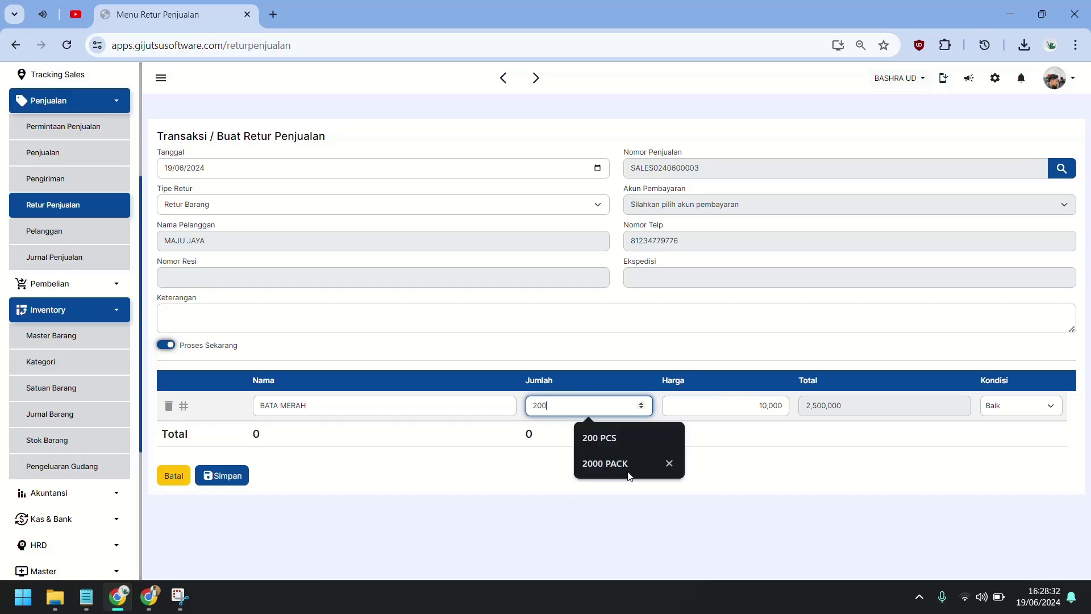
key("Tab")
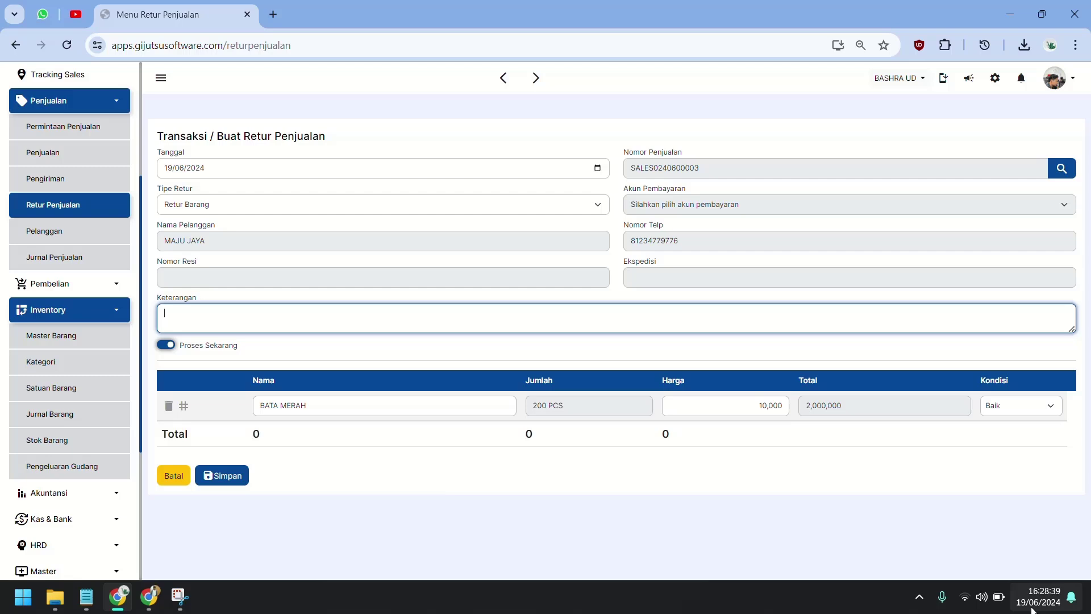
type("RETUR BARANG METODE PEMBAYARAN TRANSFER")
key("ctrl+Left")
key("ctrl+Left")
type("METODE")
key("ctrl+Right")
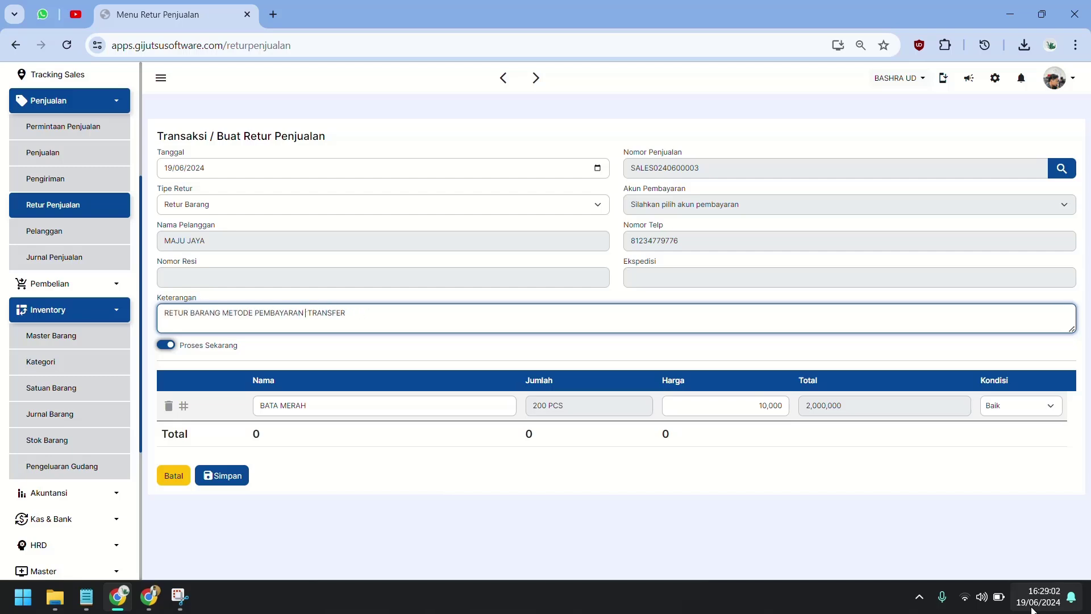
type("TRANSAKSI PENJUALAN")
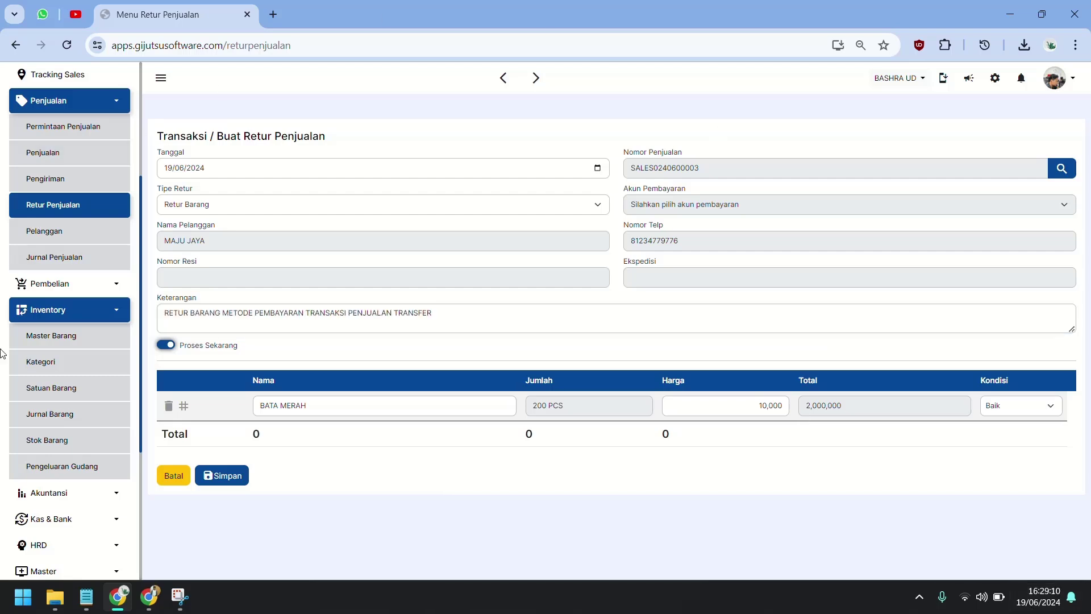
left_click(222, 475)
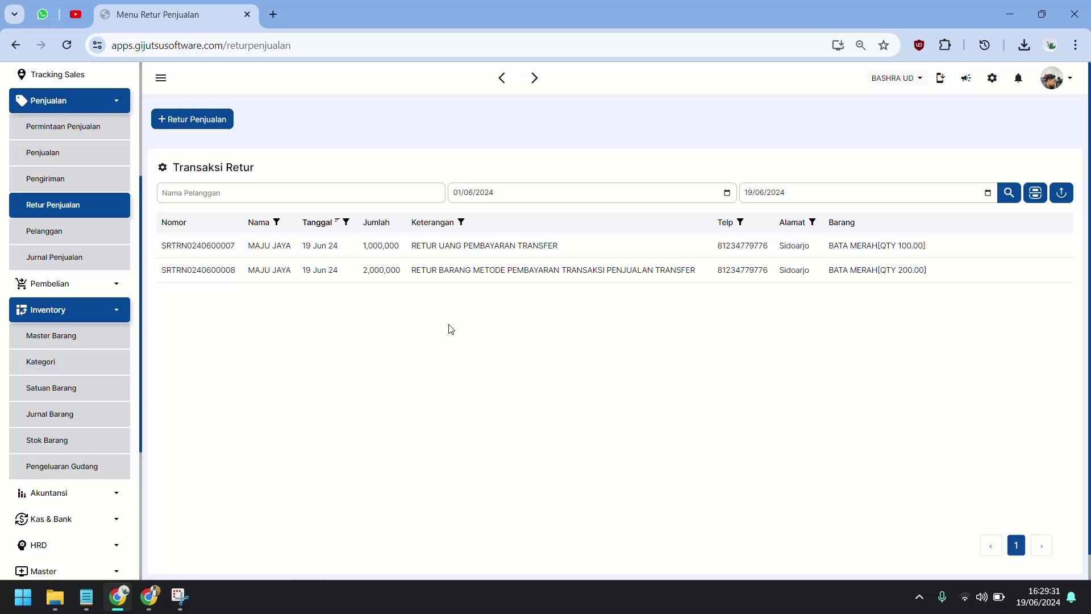
left_click(70, 437)
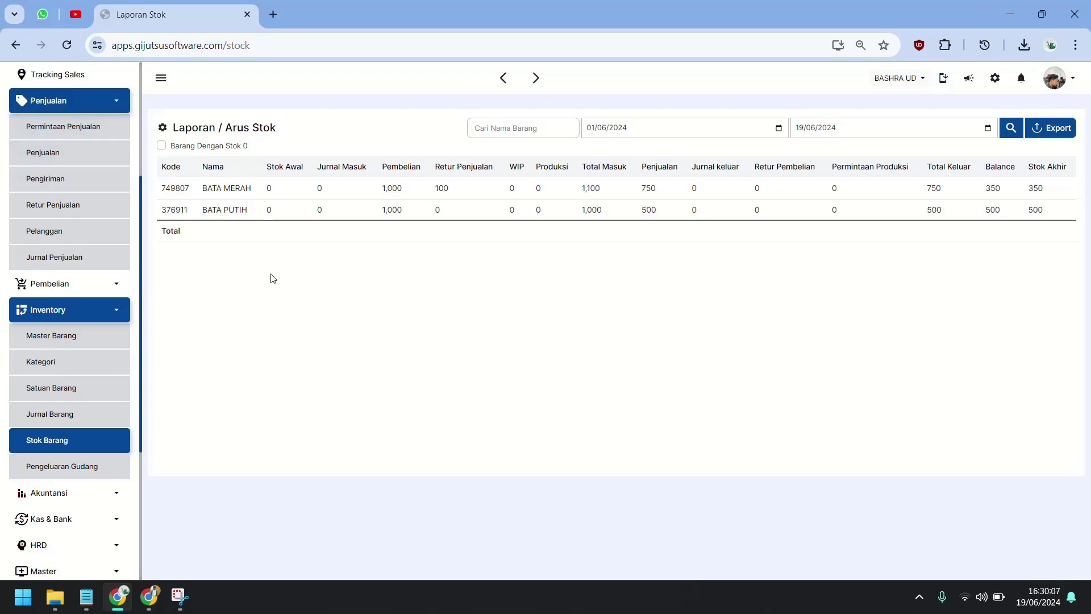
left_click(112, 161)
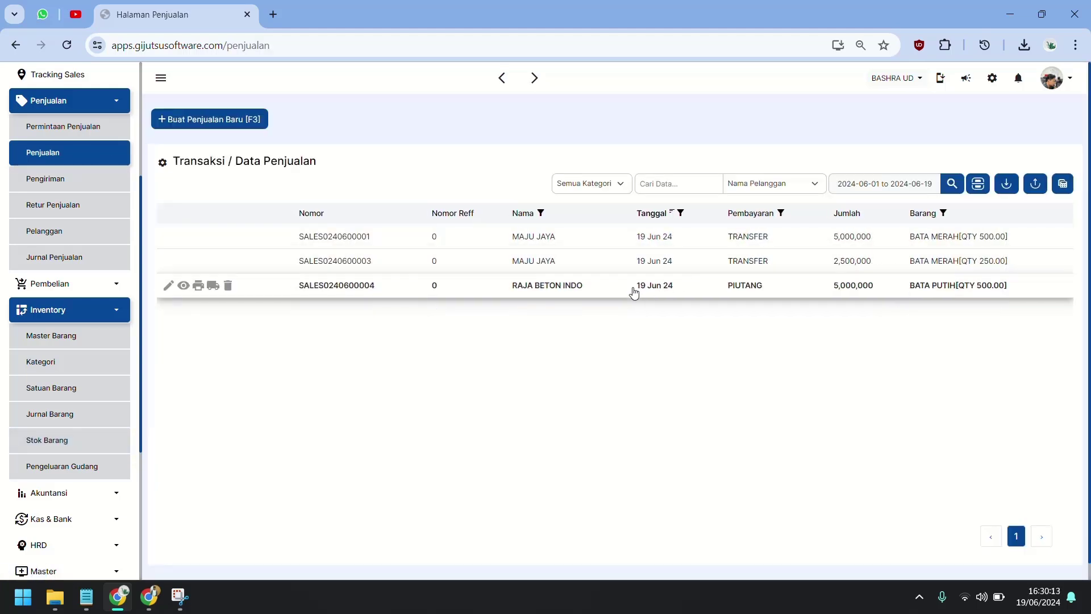
left_click(635, 293)
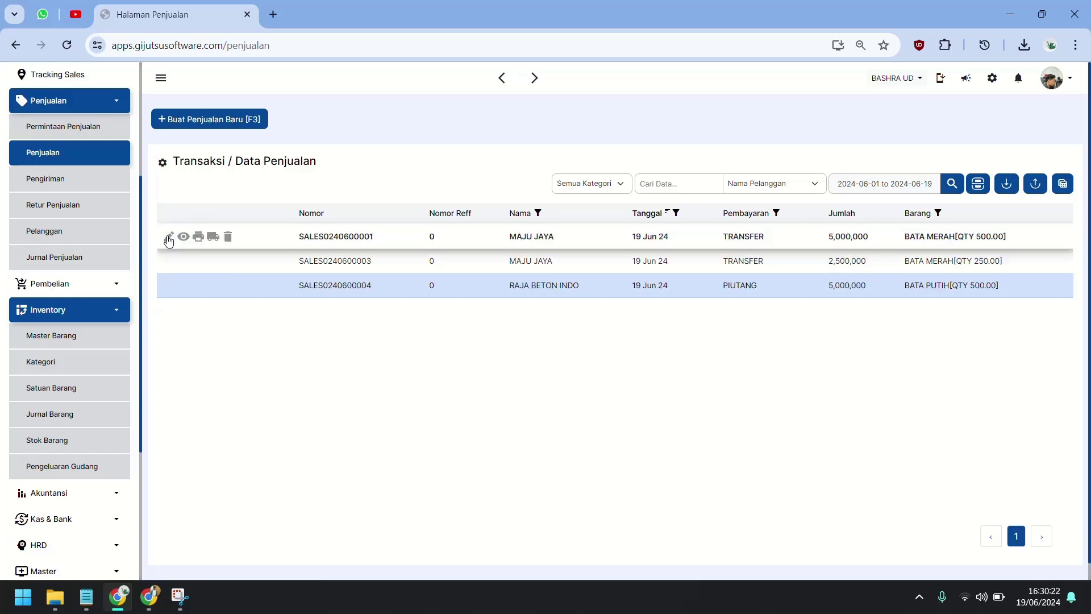
left_click(119, 213)
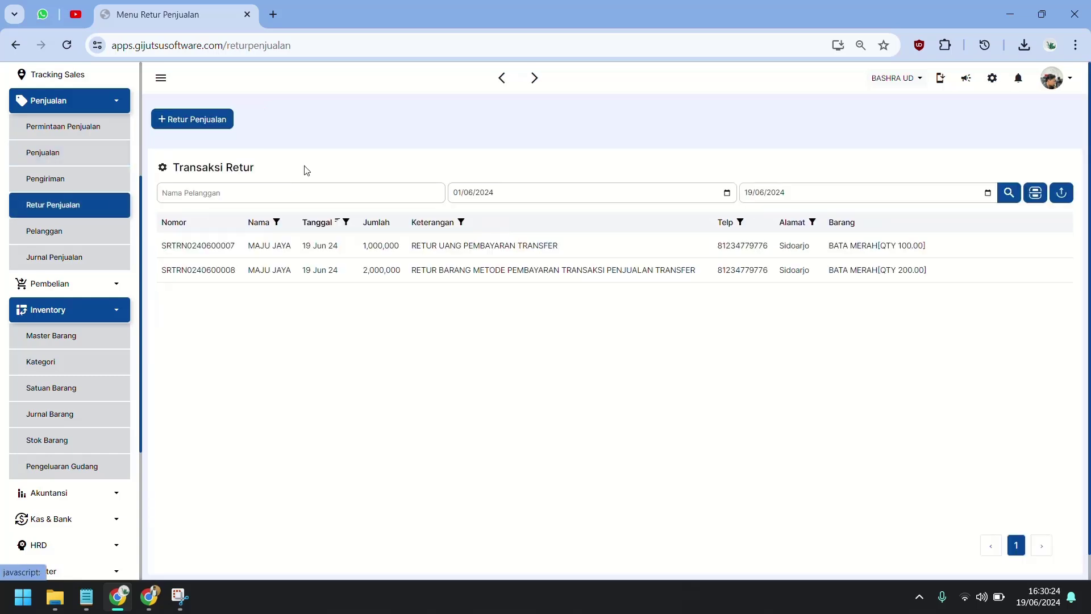
left_click(202, 114)
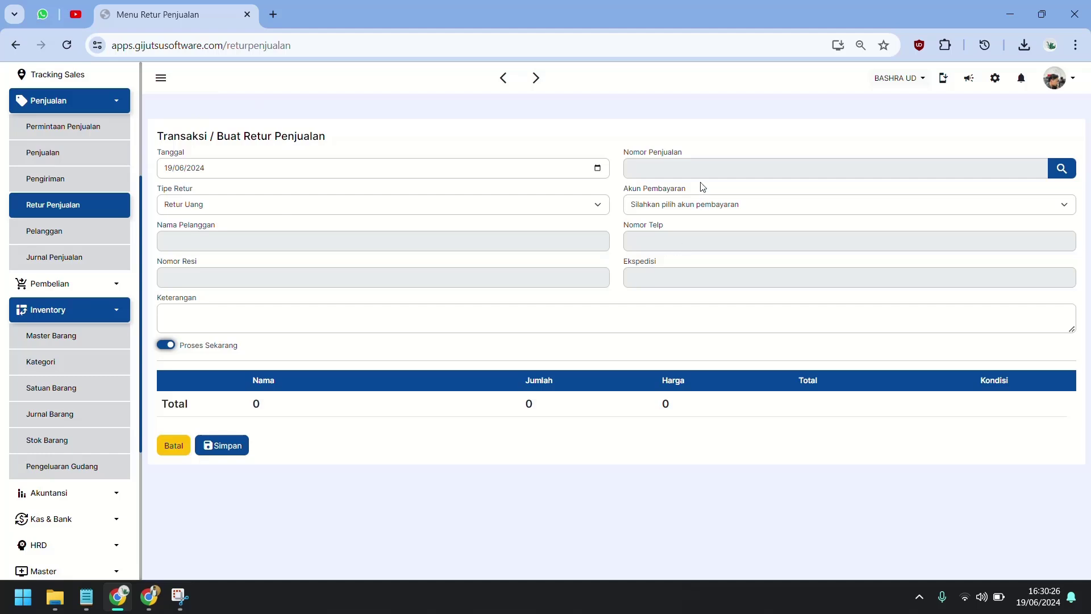
left_click(700, 171)
left_click(566, 202)
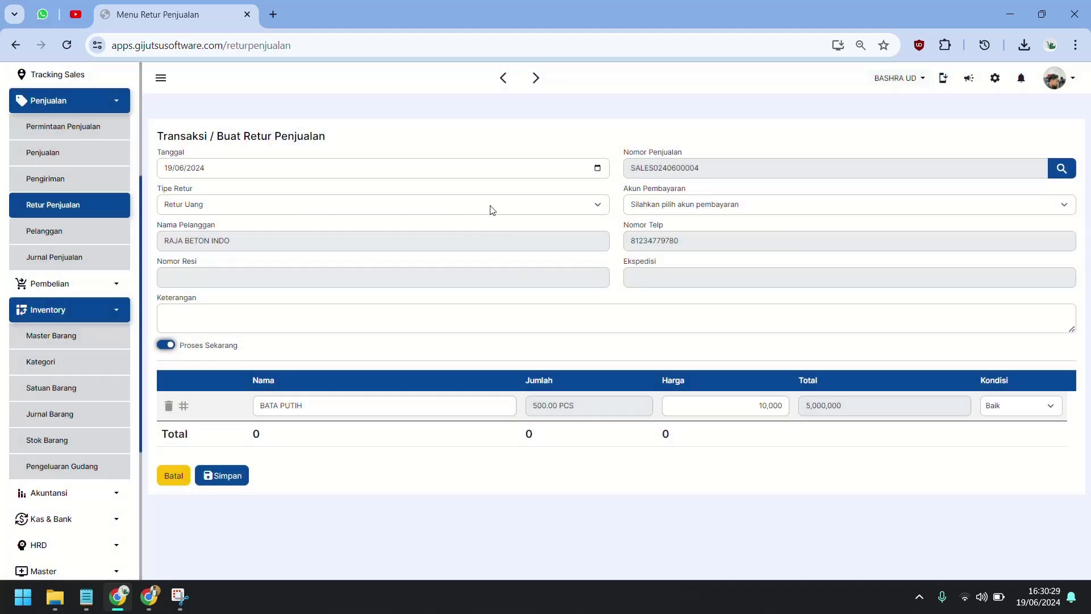
left_click(657, 212)
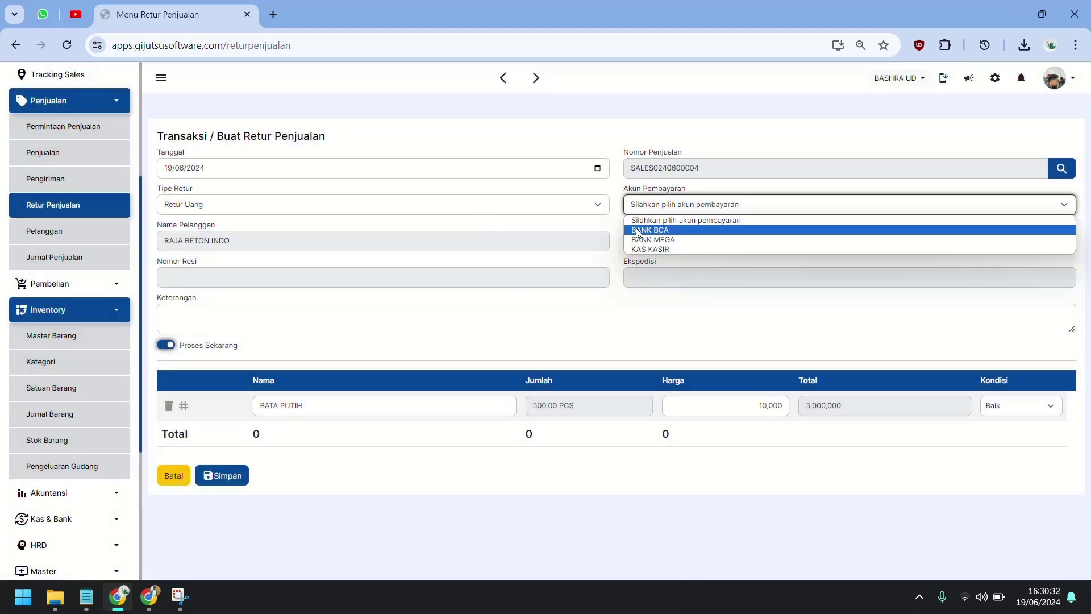
left_click(639, 230)
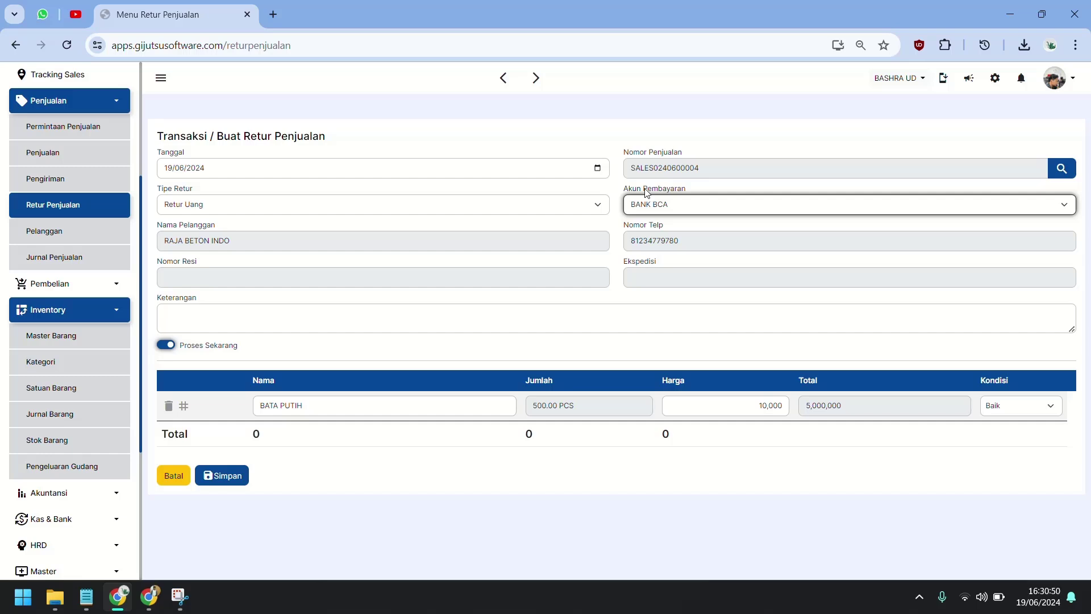
Step: Change the returned quantity from 500 to 250, note 'RETUR DENGAN PEMBAYARAN PIUTANG', and save
left_click(590, 414)
left_click_drag(589, 414, 402, 392)
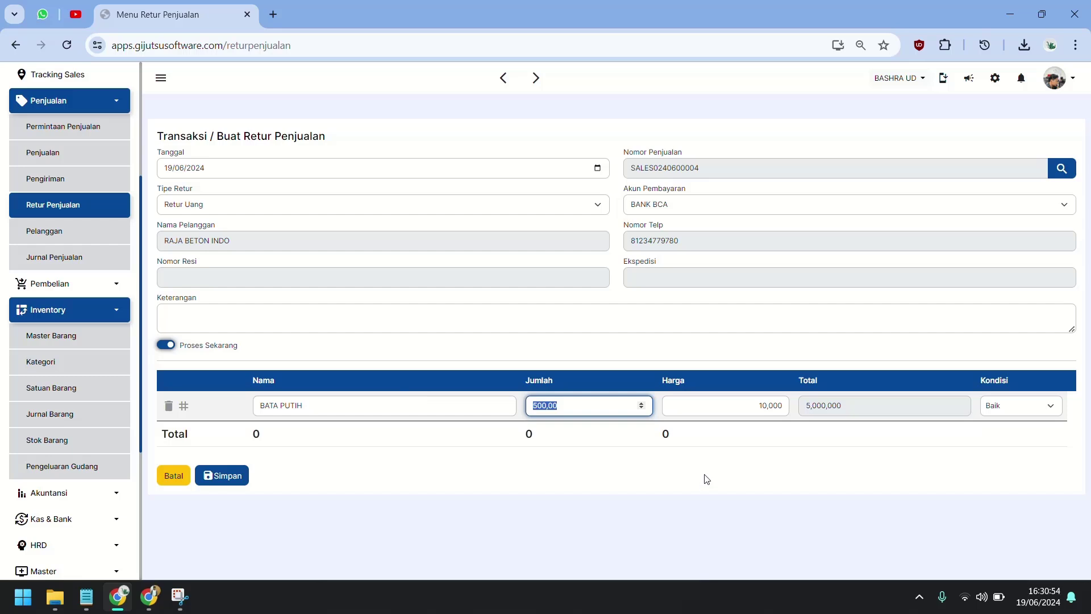
type("250")
key("Tab")
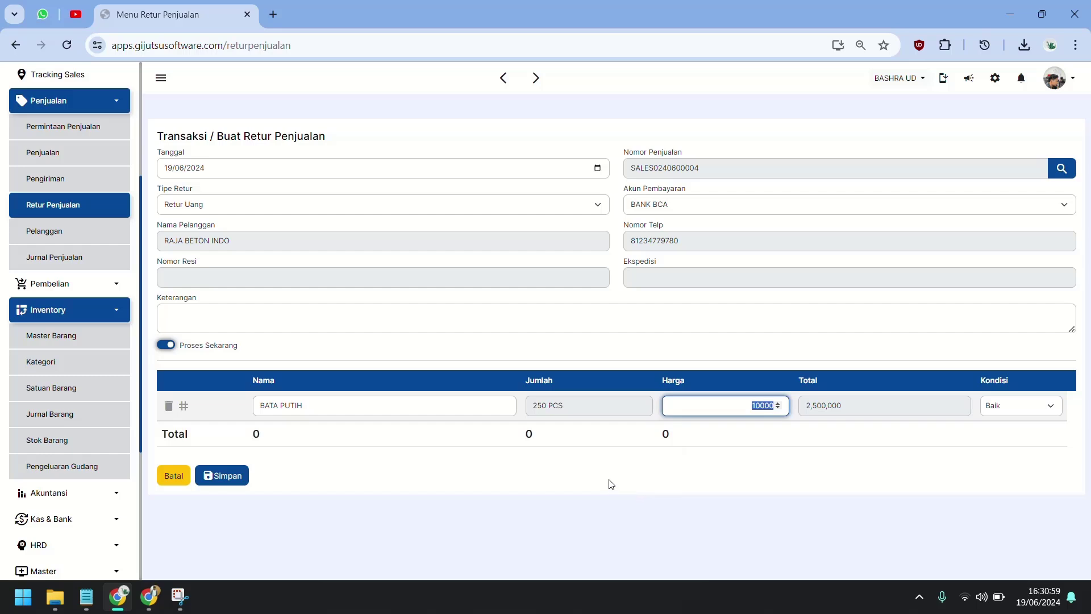
left_click(583, 470)
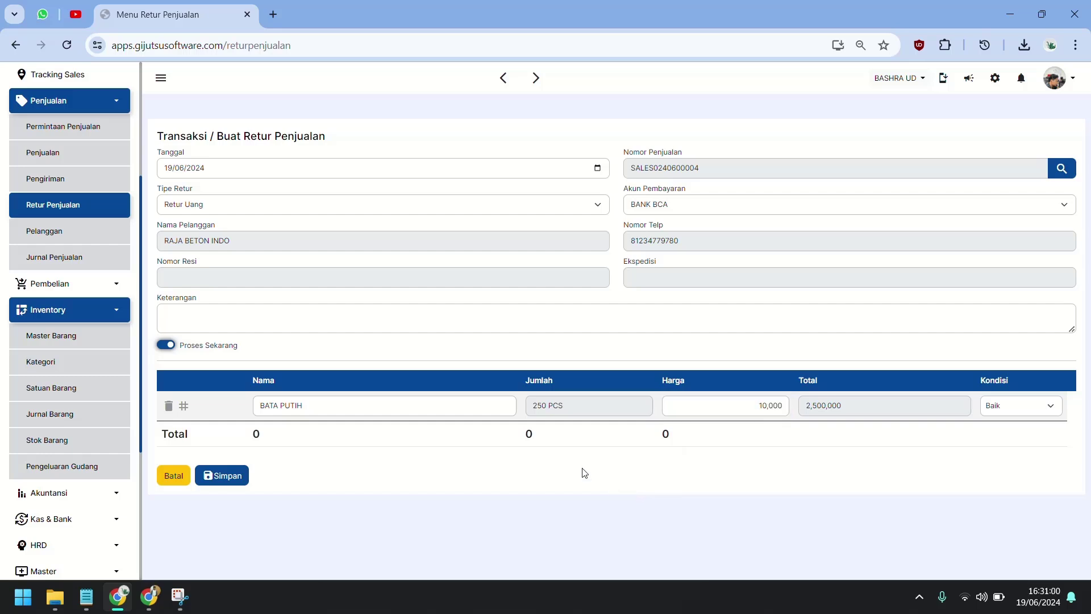
left_click(431, 328)
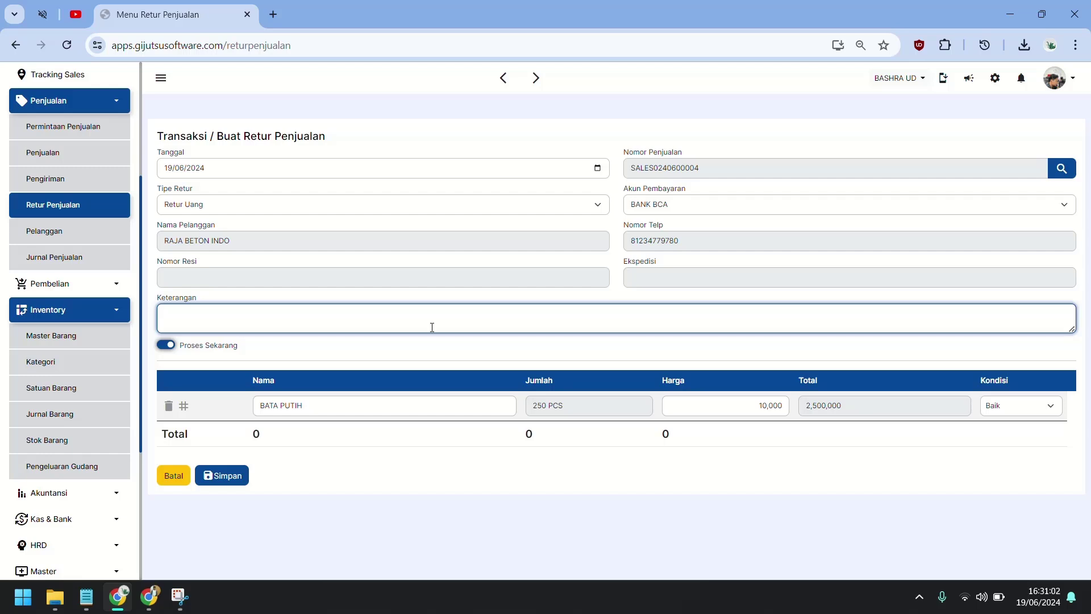
type("RETUR DENGAN PEMBAYARAN PIUTANG")
left_click(219, 472)
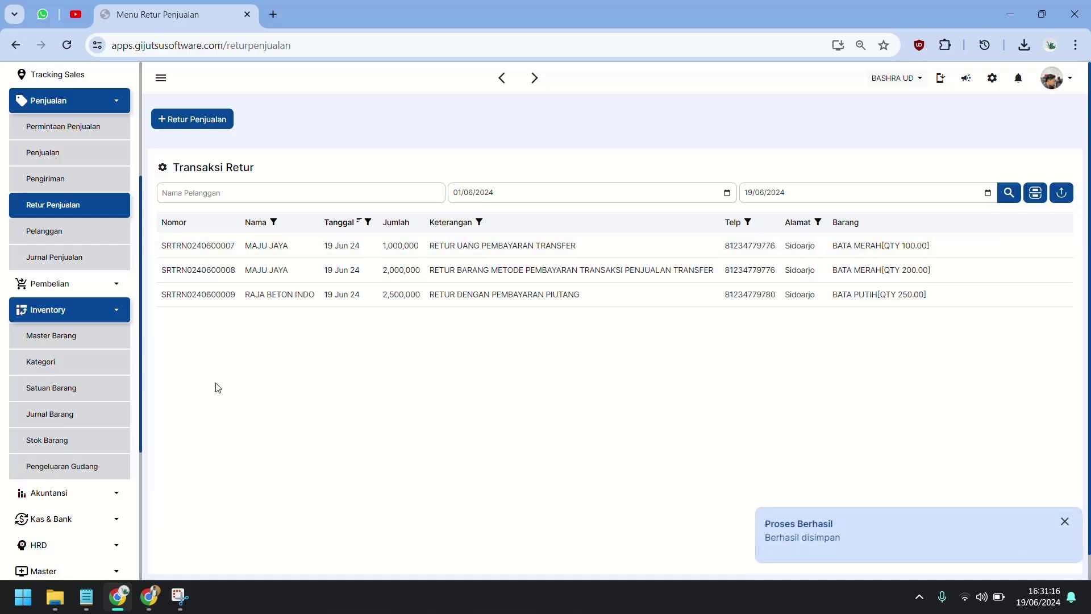
scroll(89, 435, "down", 3)
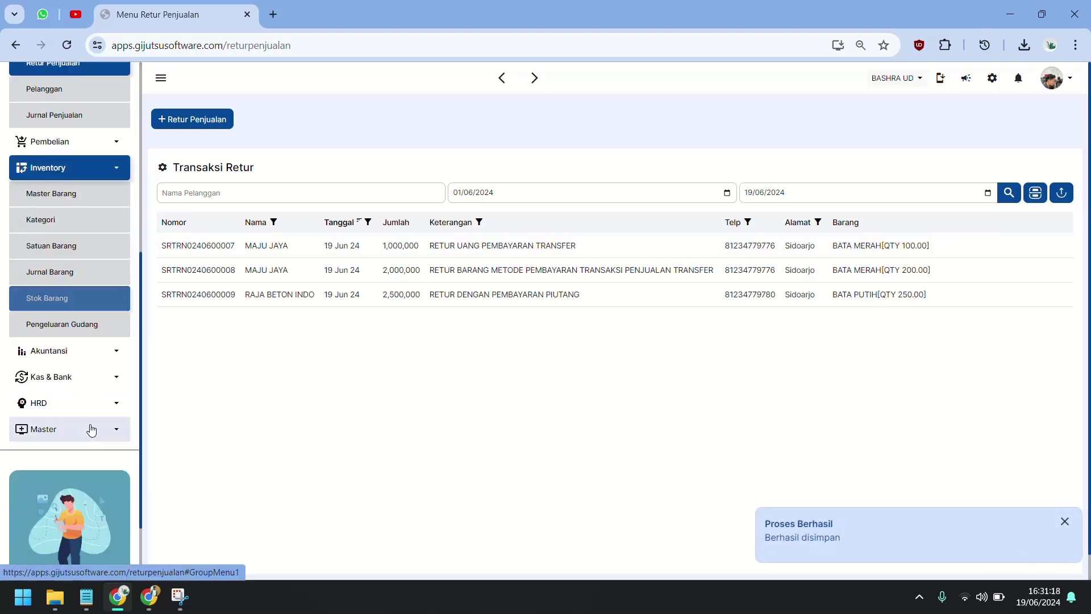
left_click(89, 366)
left_click(57, 384)
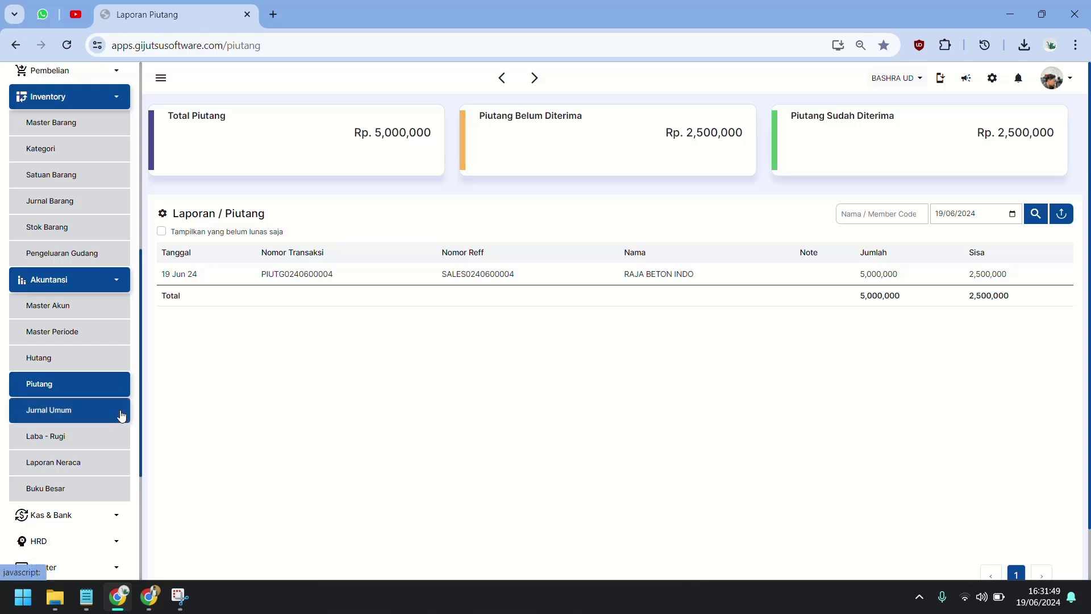
left_click(121, 415)
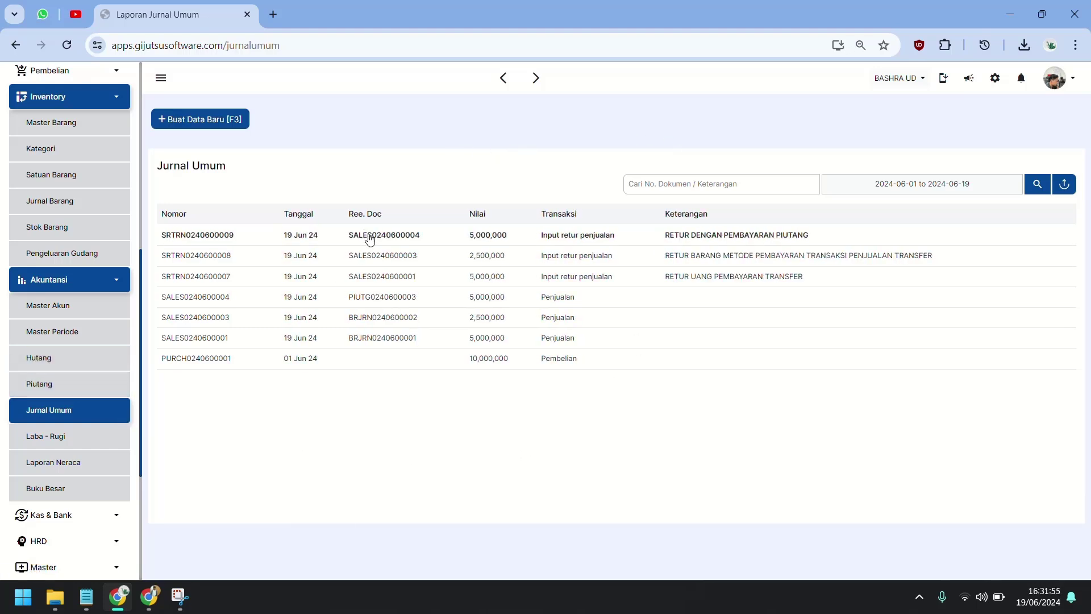
left_click(369, 240)
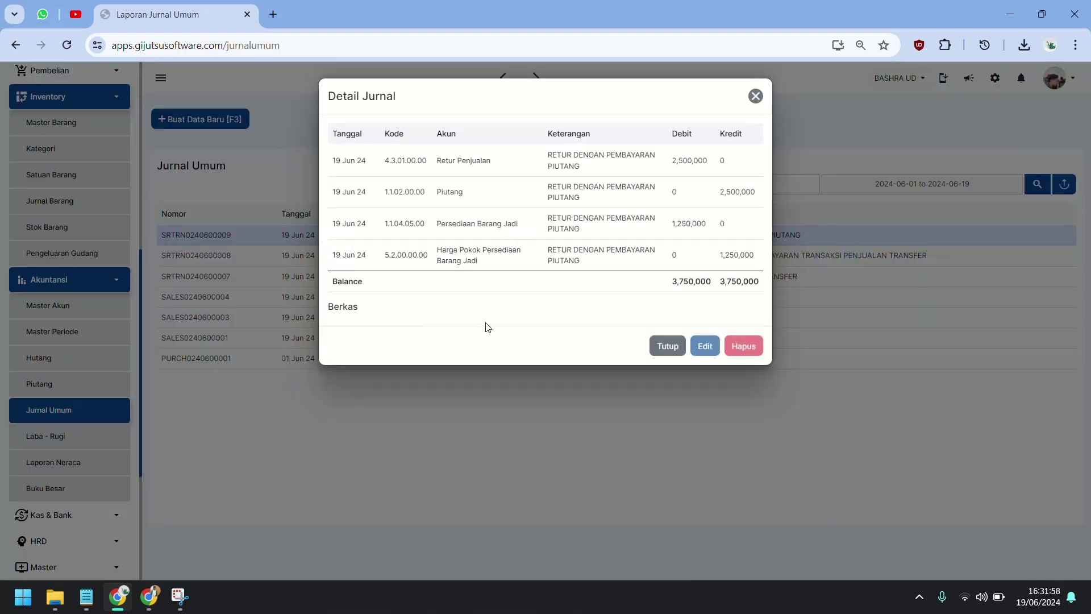
left_click(668, 345)
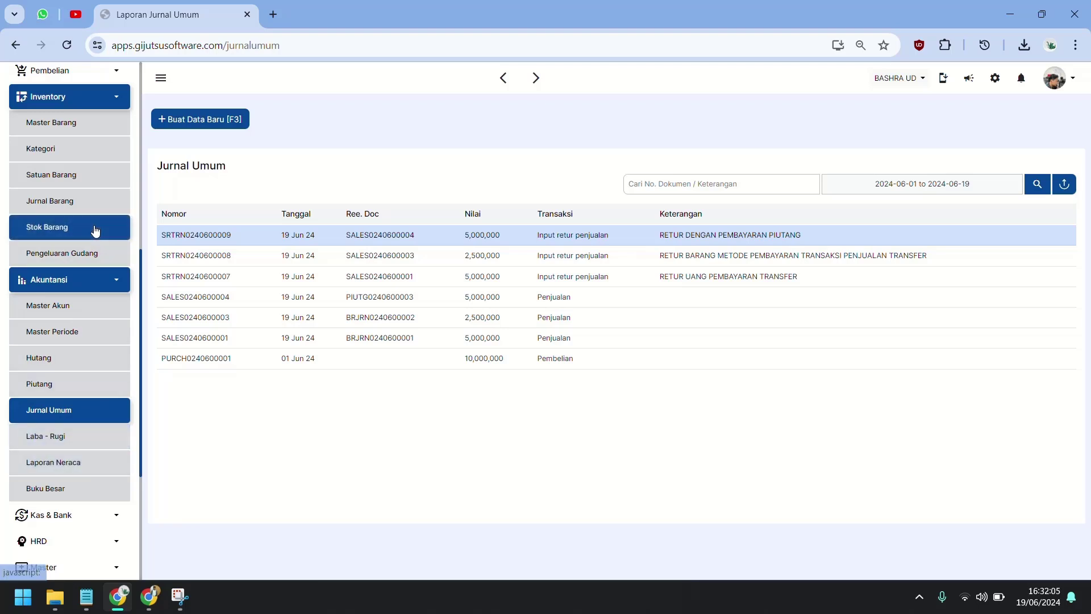
Step: Open the Stok Barang stock flow report and select the BATA MERAH BRAND B row
left_click(94, 231)
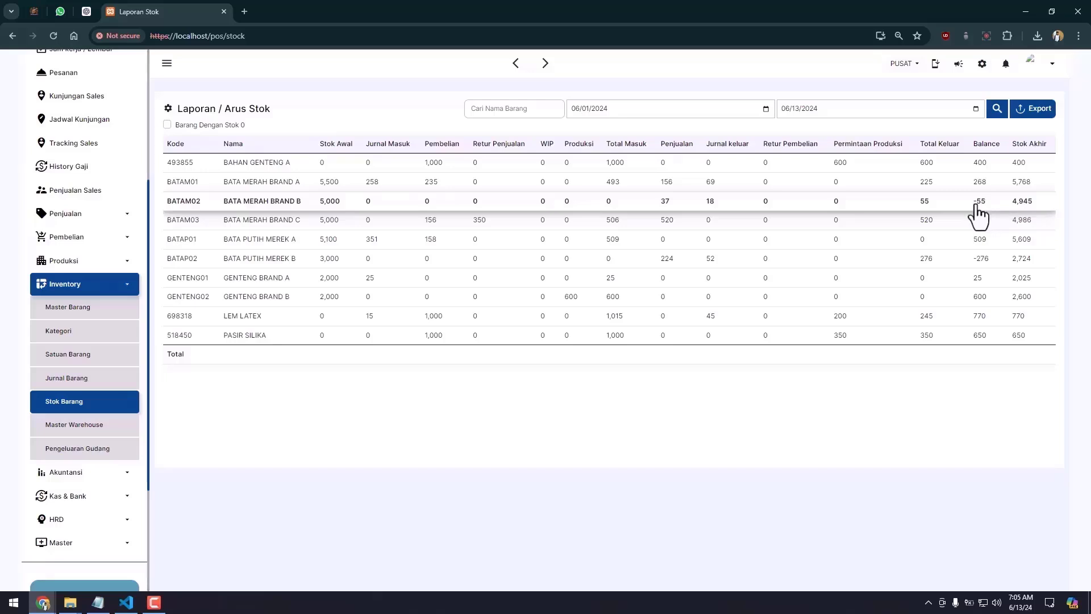
left_click(329, 206)
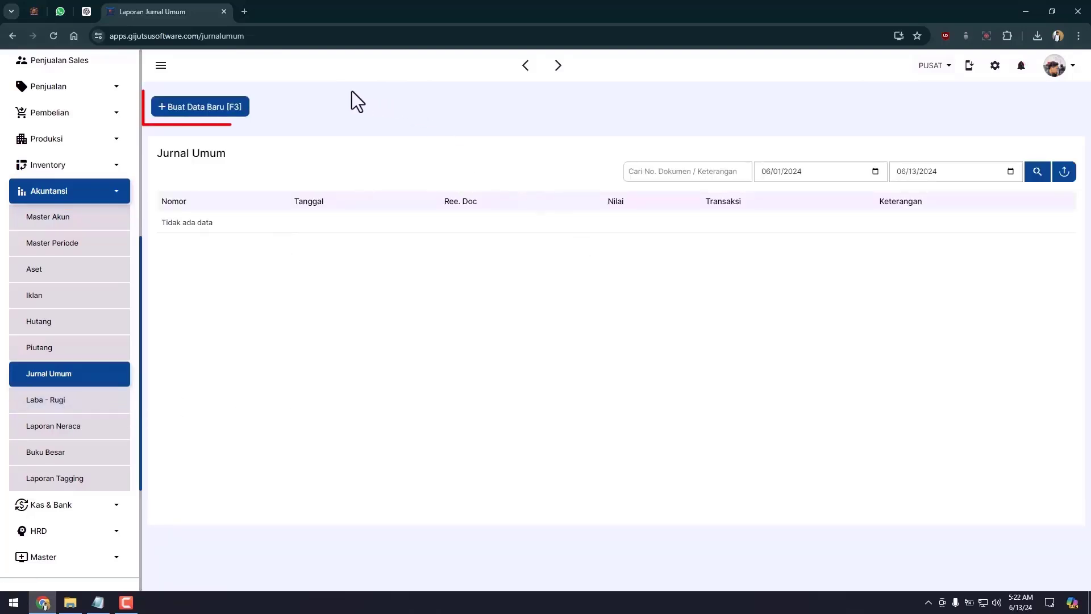
Step: Start a new Jurnal Umum entry and list the Tipe Transaksi options (default Tambah Modal, BANK BCA)
left_click(203, 111)
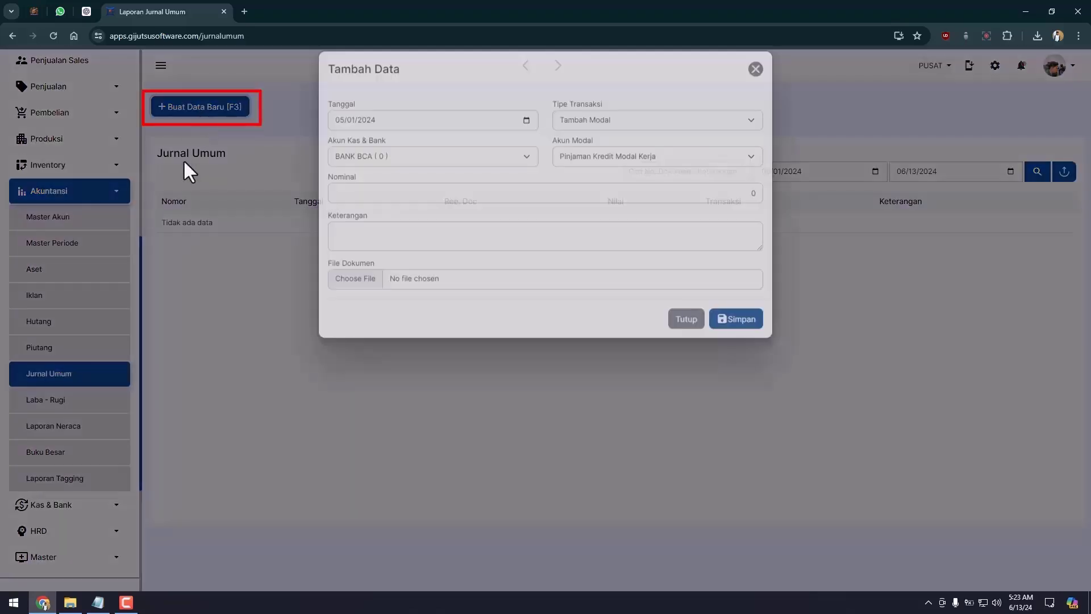
left_click(650, 135)
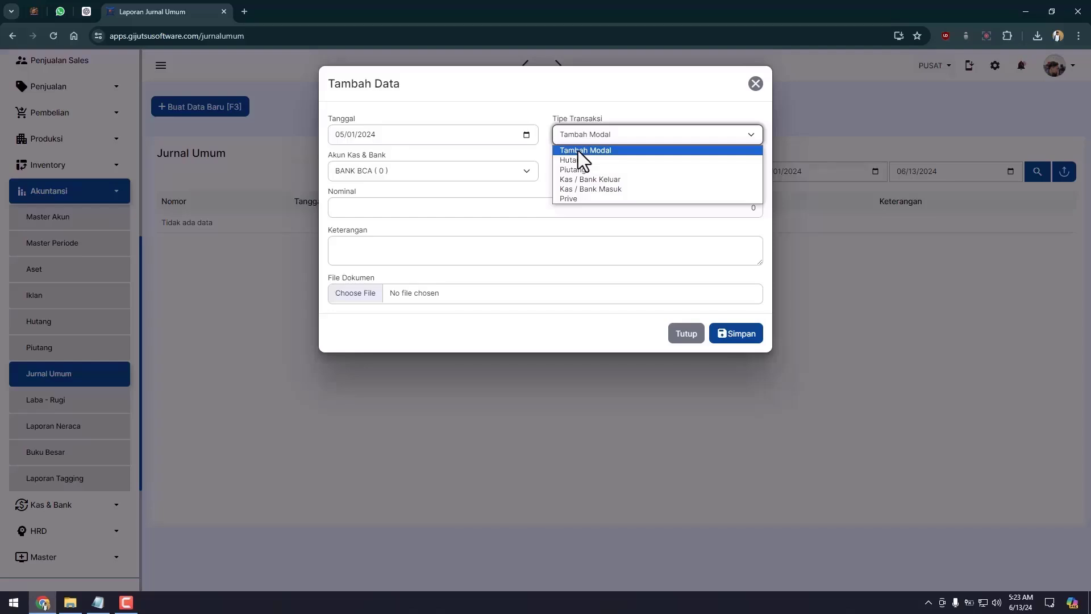
Step: Discard the half-started entry and begin a fresh one with Tambah Modal as transaction type
left_click(578, 150)
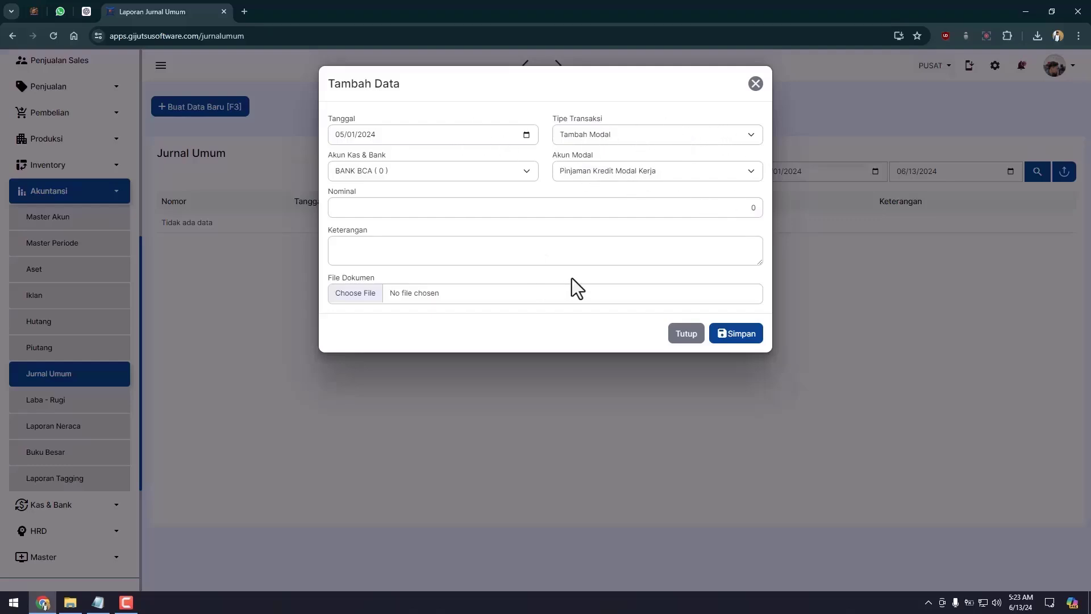
left_click(230, 372)
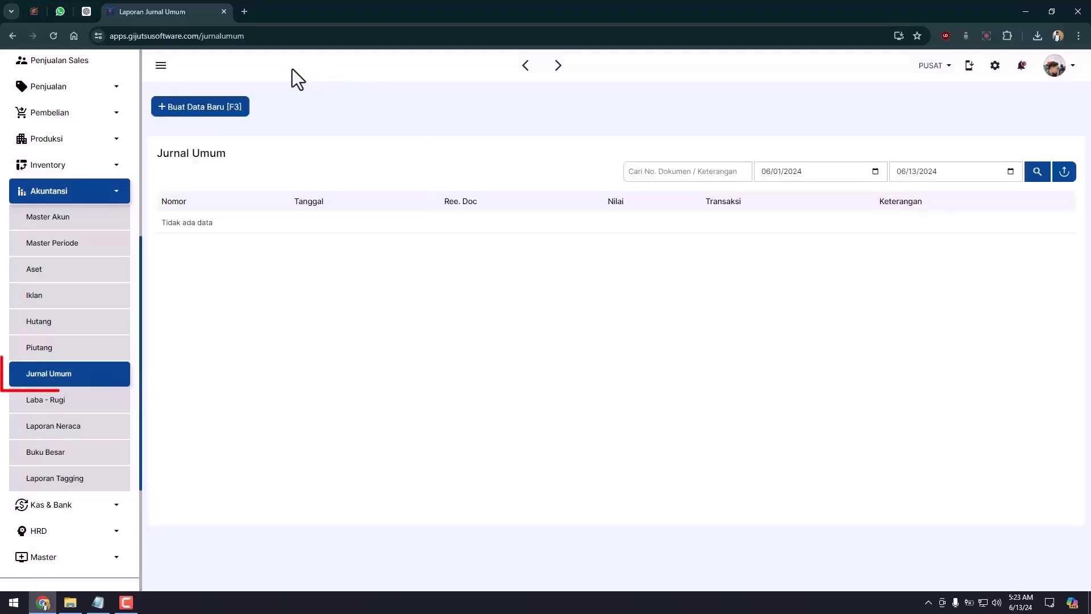
left_click(216, 112)
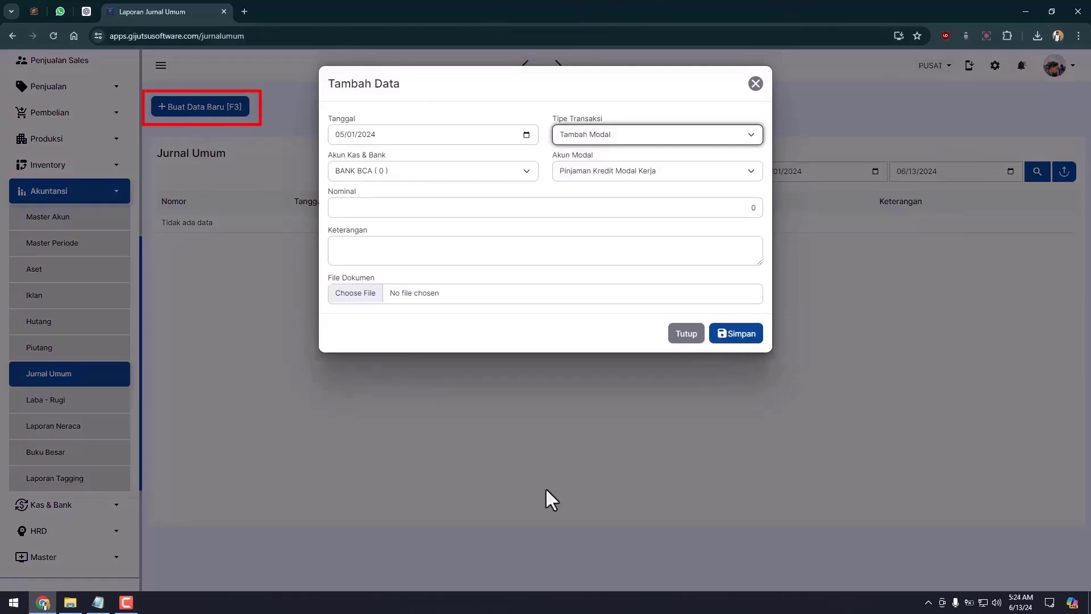
left_click(533, 111)
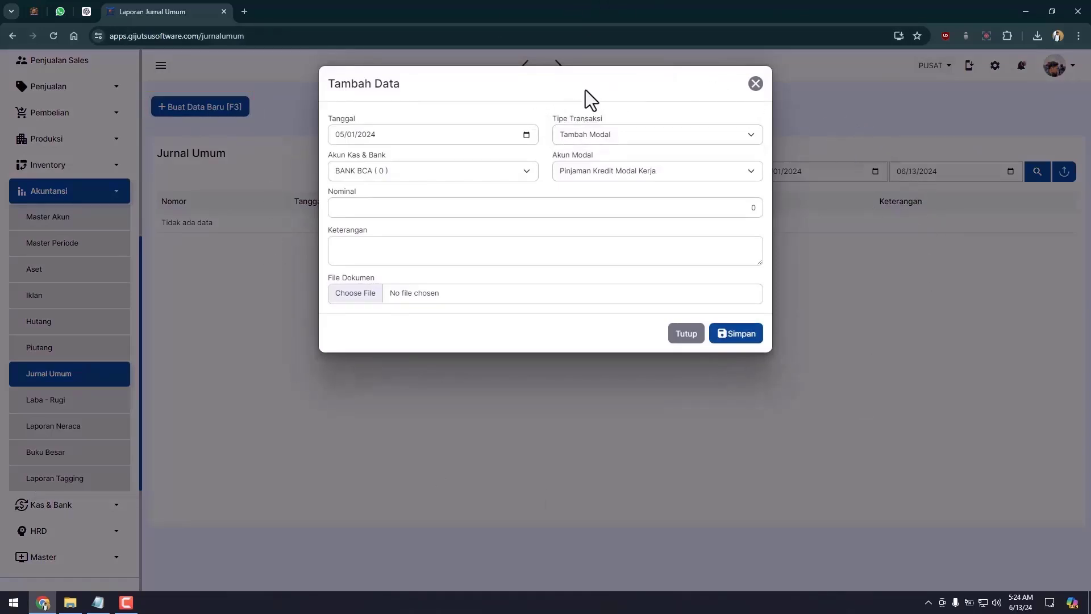
left_click(578, 134)
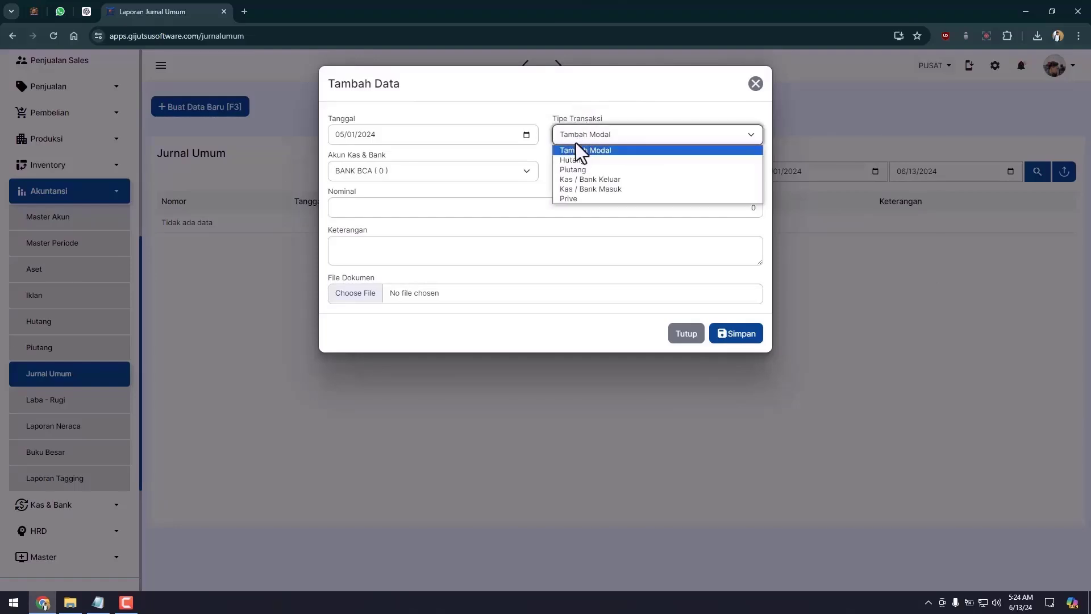
left_click(578, 150)
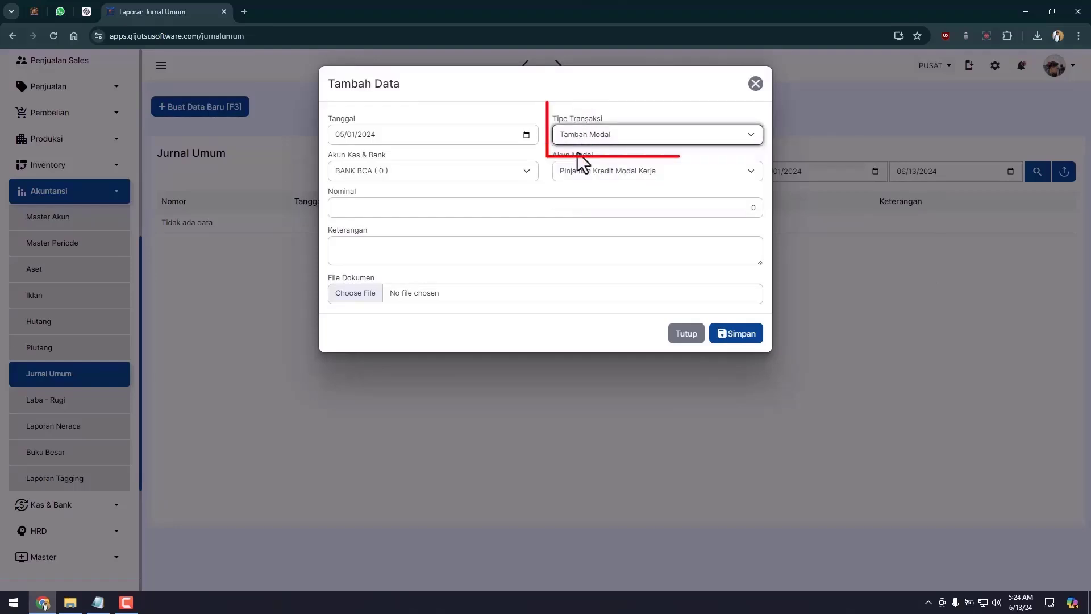
Step: Enter 50,000,000 Modal Disetor into BANK BCA, attach a supporting file and save
left_click(444, 172)
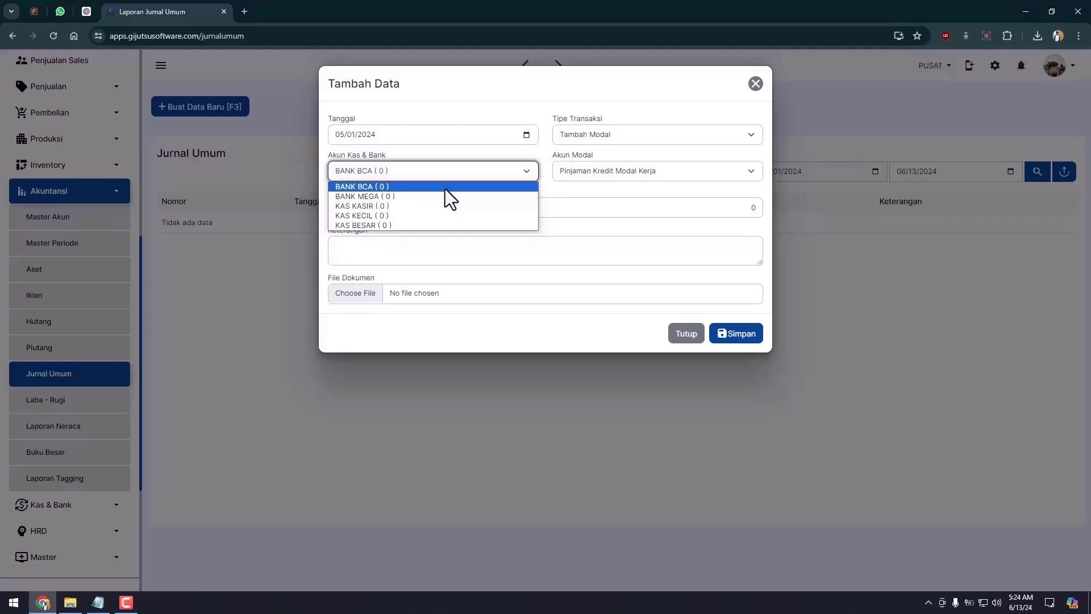
left_click(445, 189)
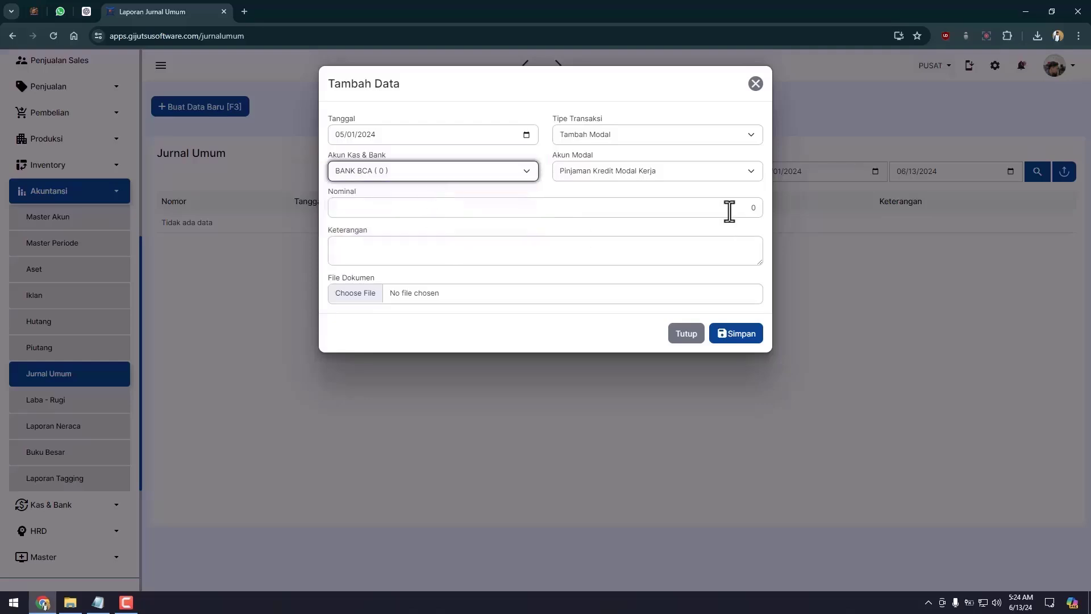
left_click(664, 170)
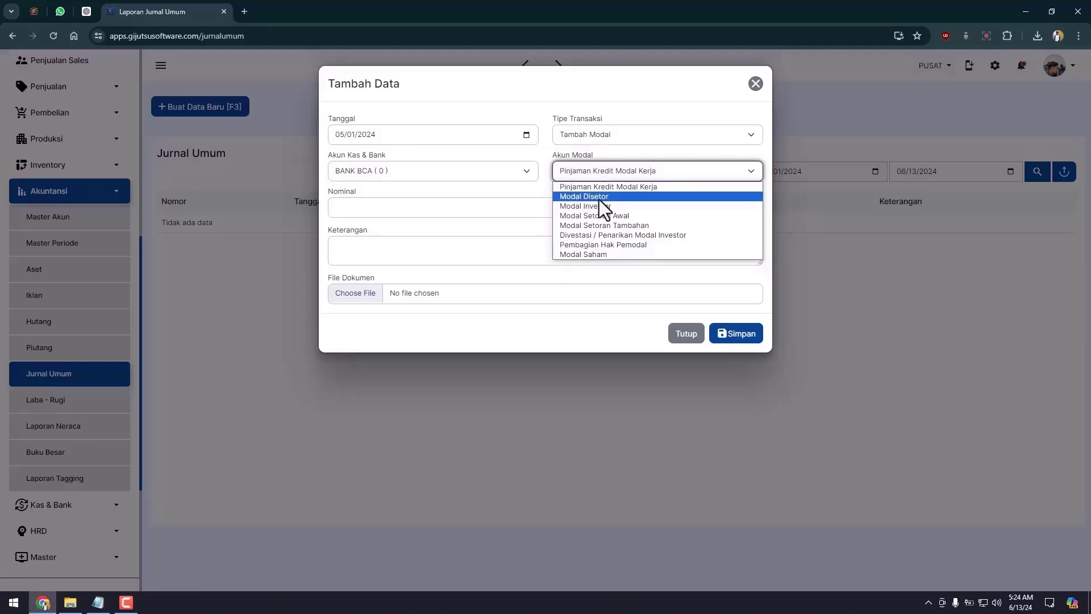
left_click(599, 199)
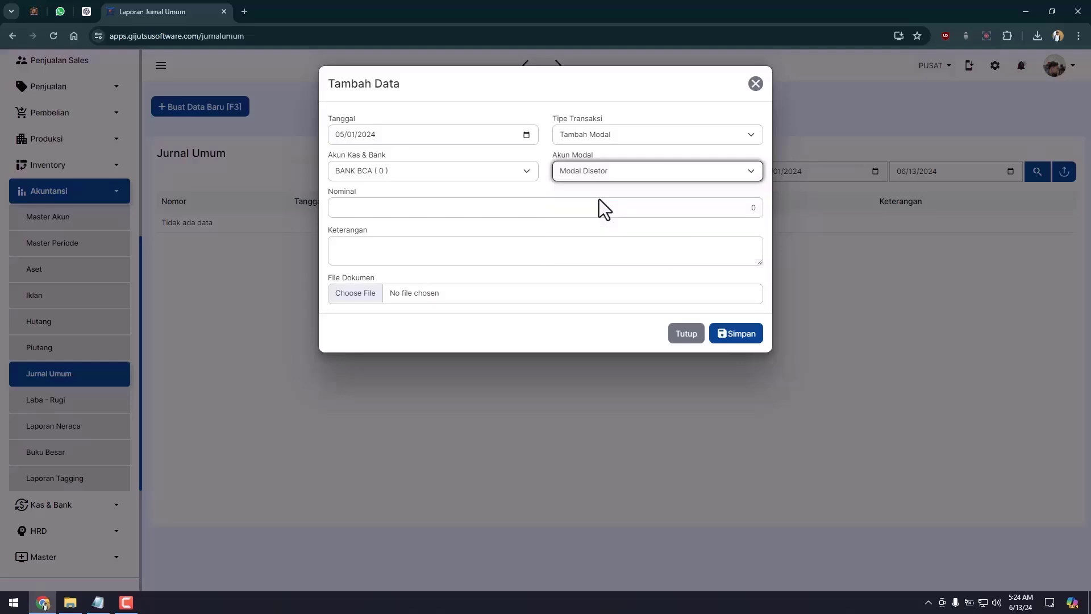
left_click(640, 209)
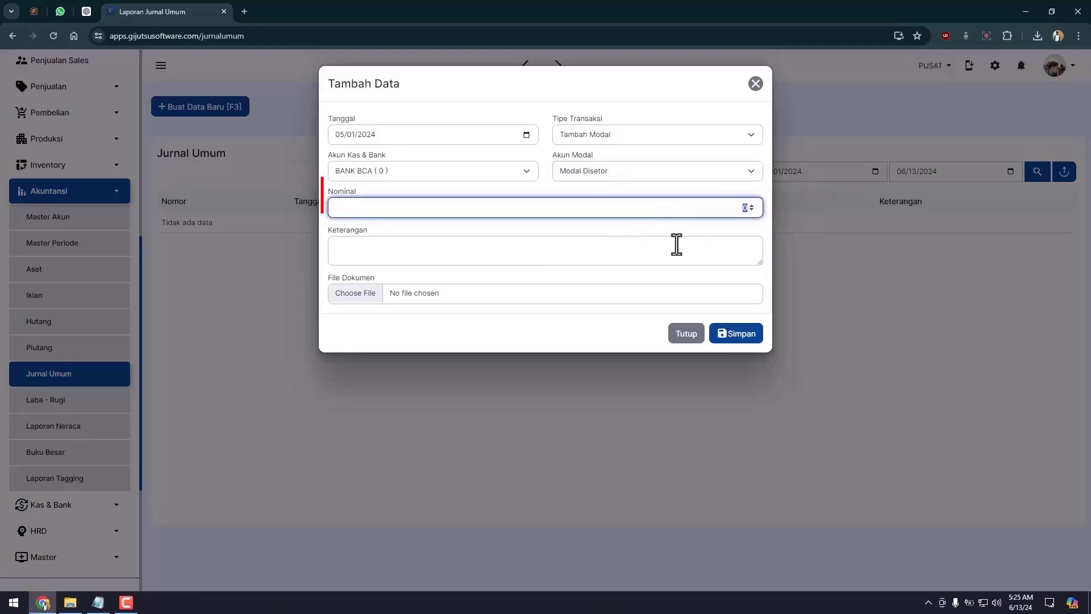
type("50000000")
left_click(340, 272)
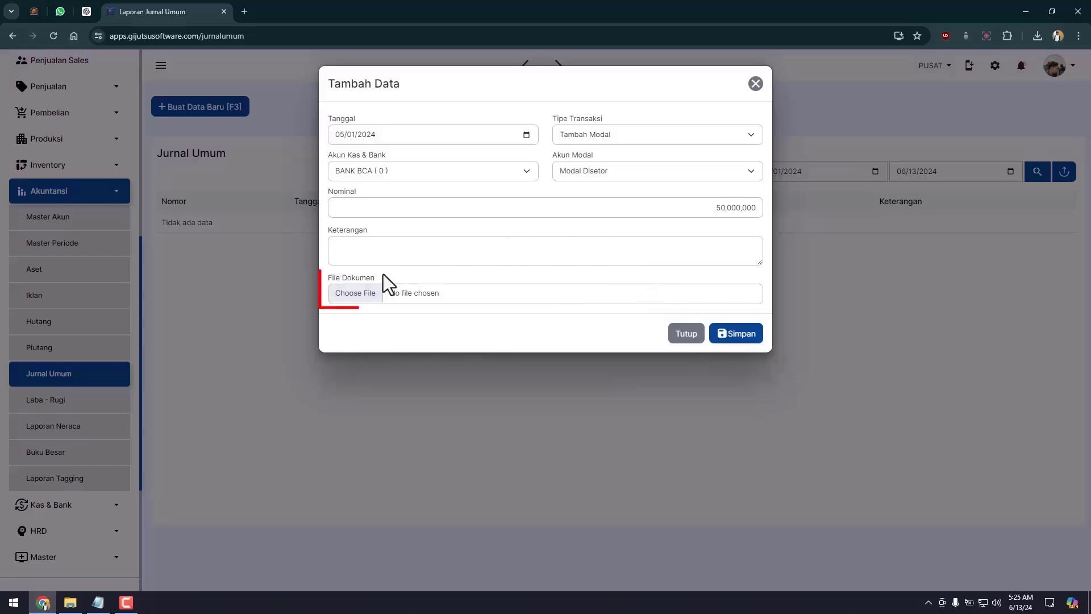
left_click(373, 296)
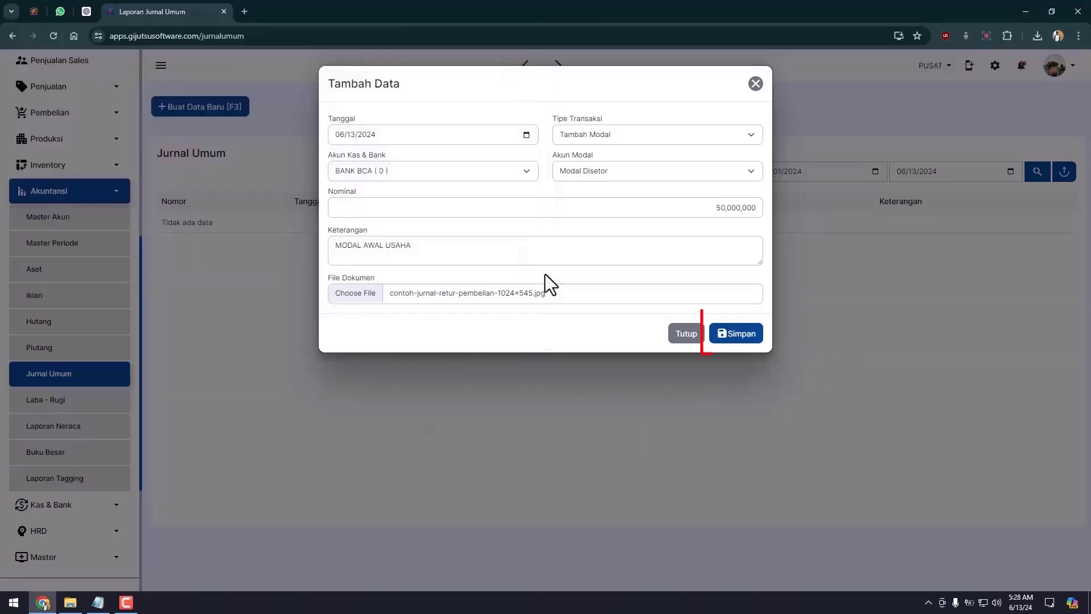
left_click(739, 335)
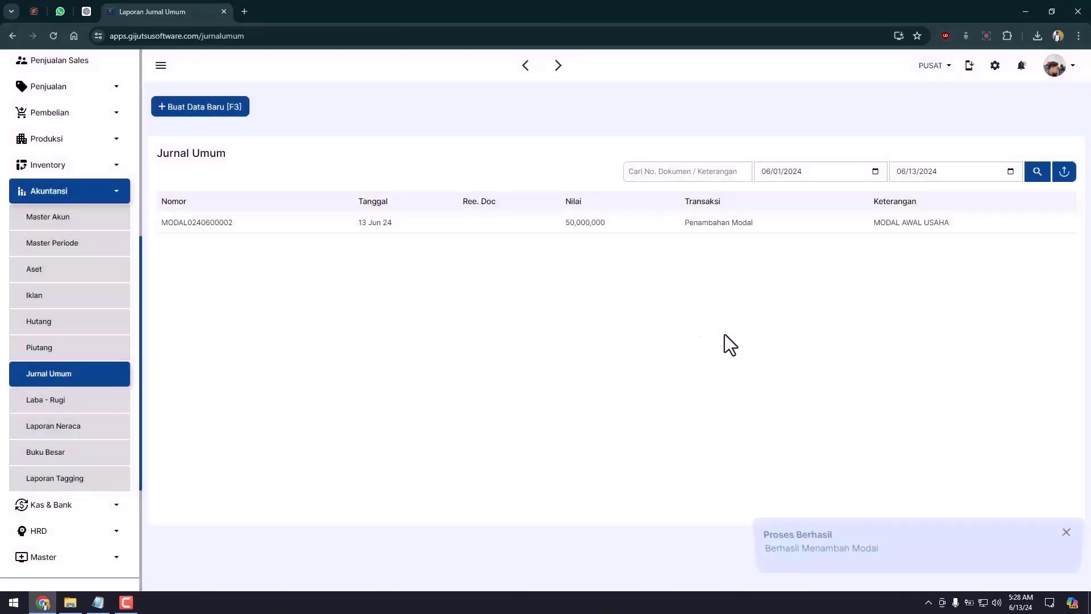
Step: Check the balance sheet and the Akun Kas & Bank list for BANK BCA's 50,000,000 balance
left_click(111, 427)
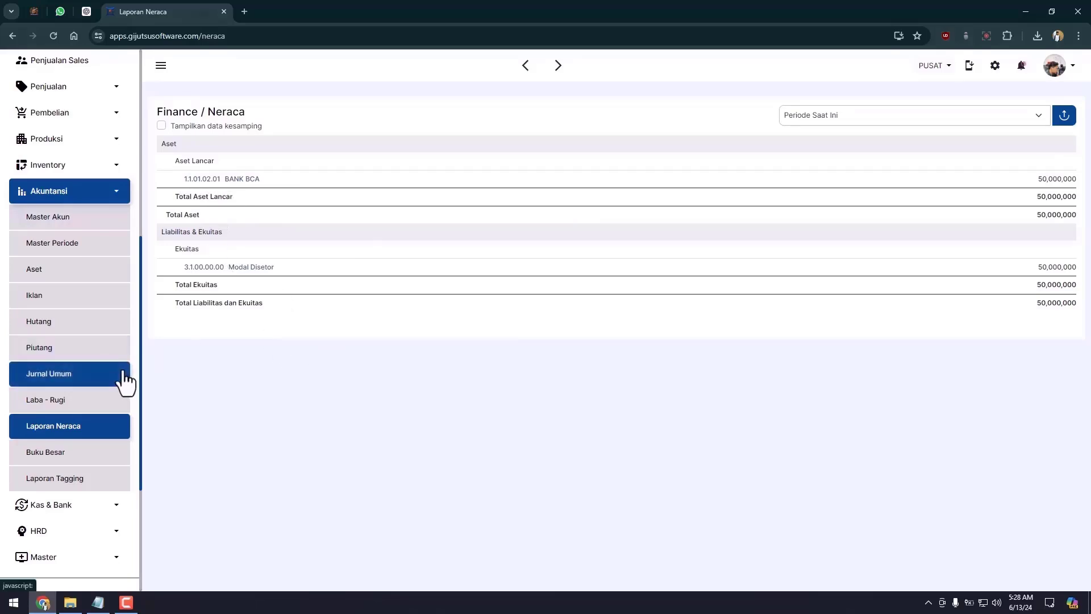
left_click(104, 510)
scroll(99, 520, "down", 2)
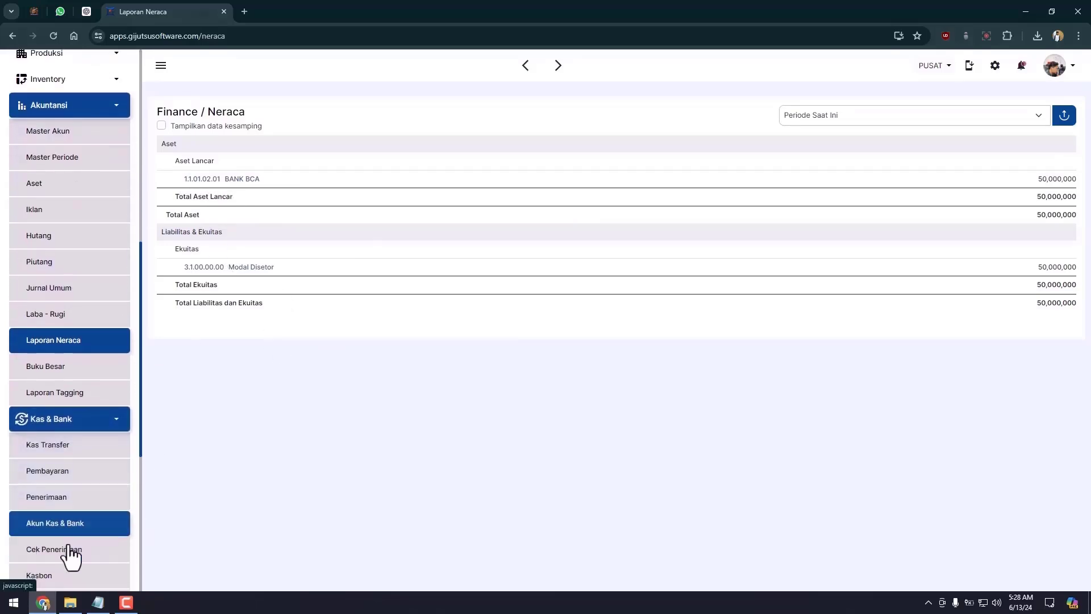
left_click(76, 497)
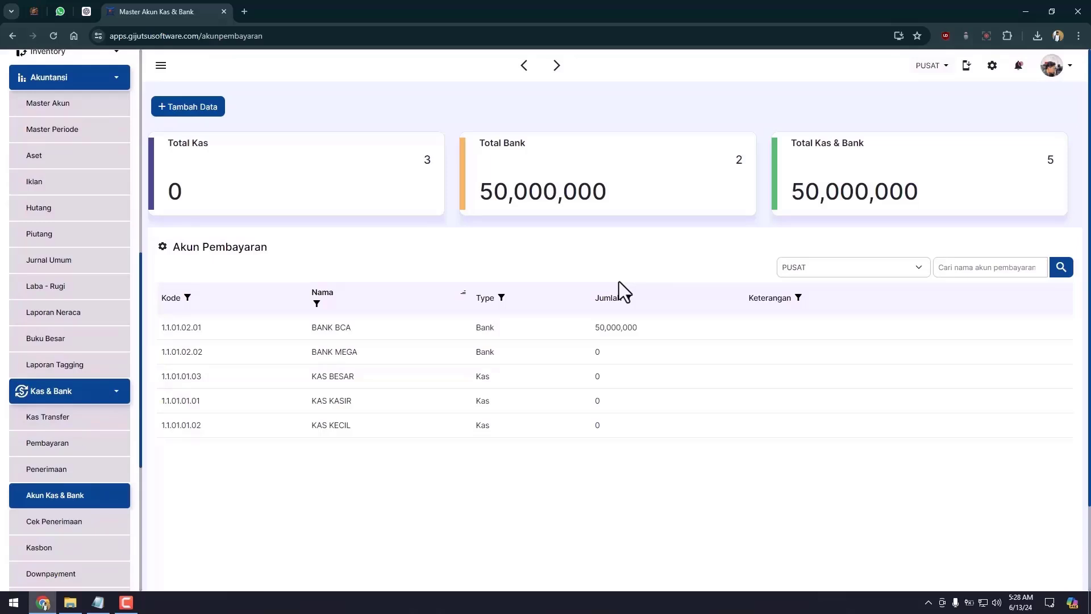
Step: Return to Jurnal Umum, reload the list and bring up a new journal entry form
left_click(97, 267)
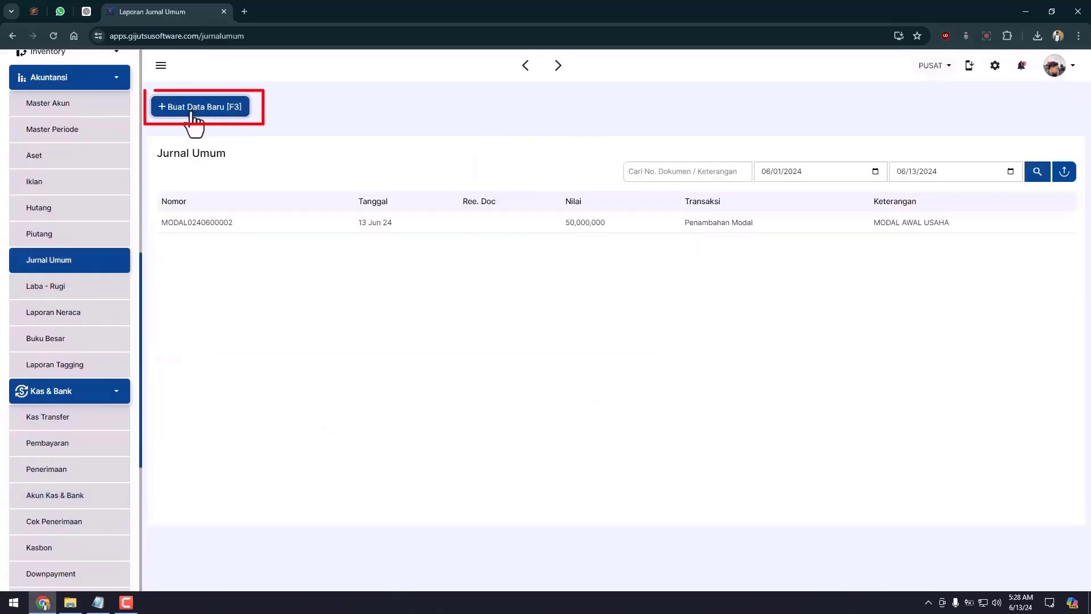
left_click(193, 112)
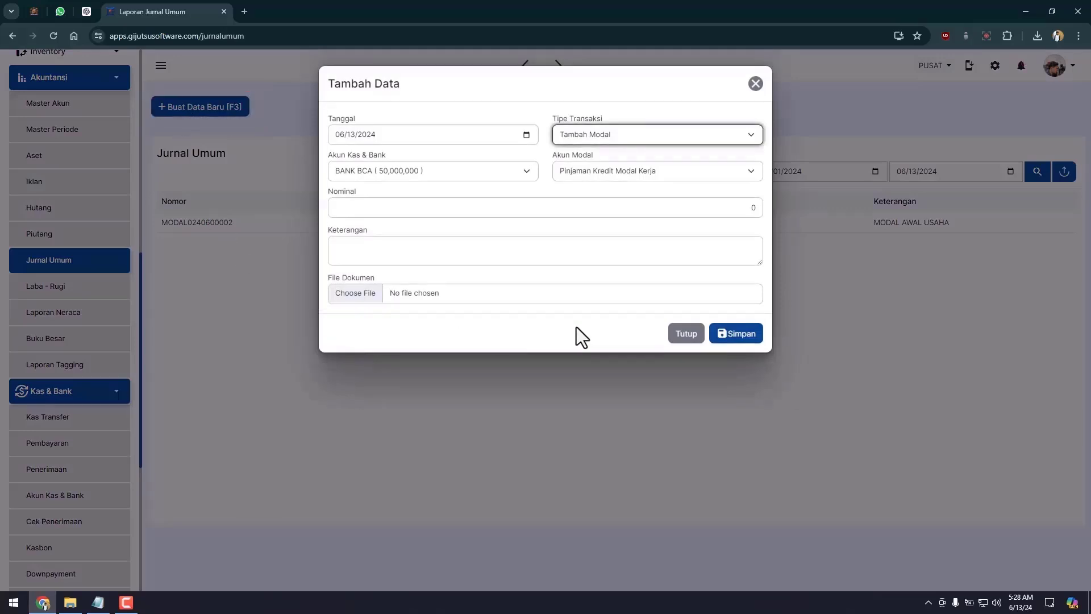
left_click(686, 335)
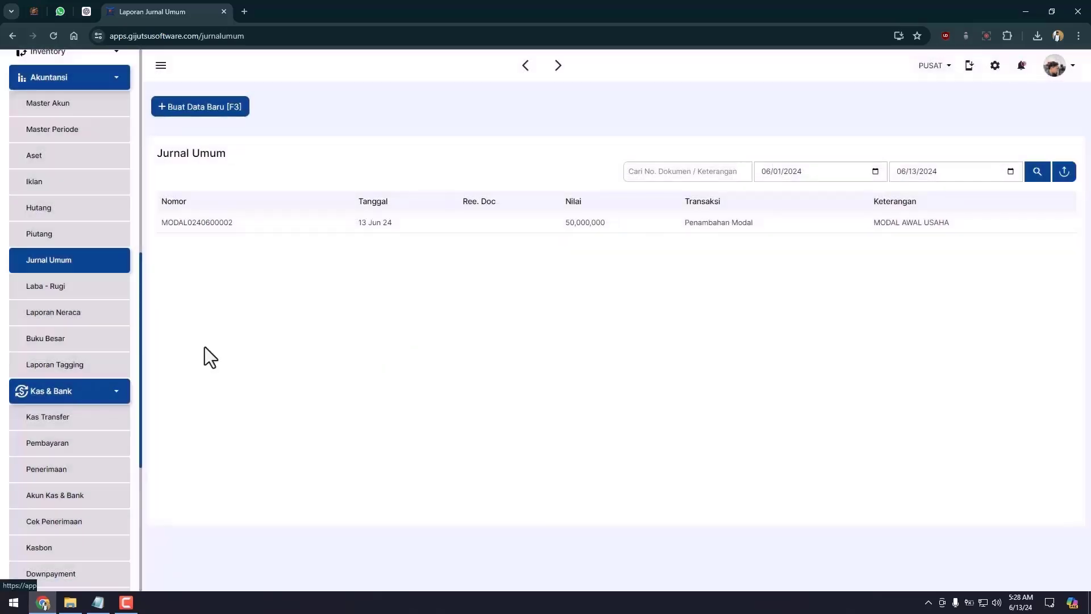
left_click(98, 264)
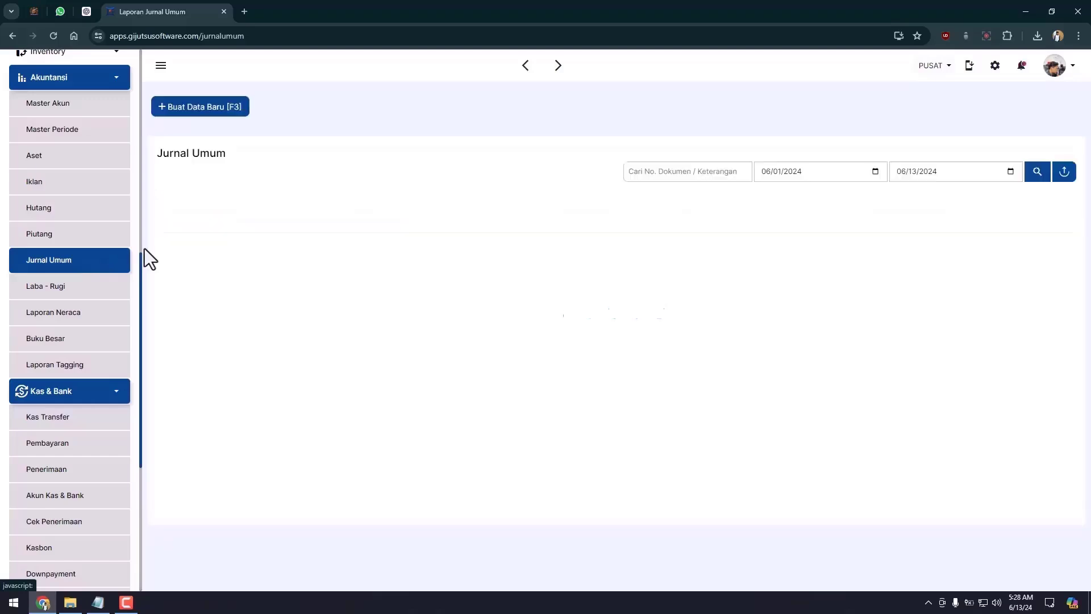
left_click(237, 112)
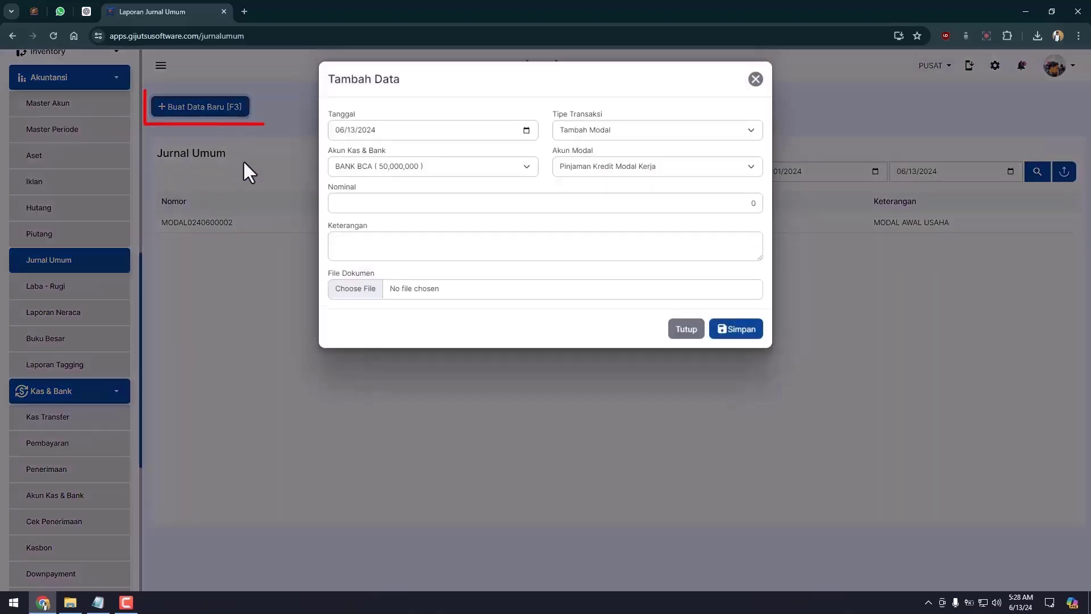
Step: Set up a 25,000,000 Hutang entry into BANK MEGA under the Hutang Usaha account
left_click(653, 132)
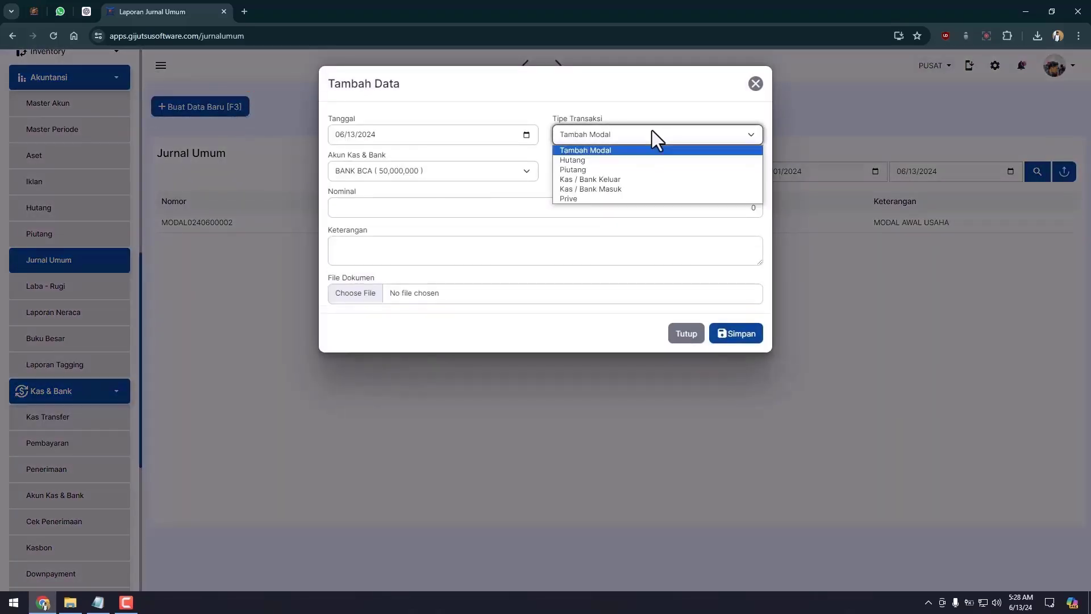
left_click(595, 161)
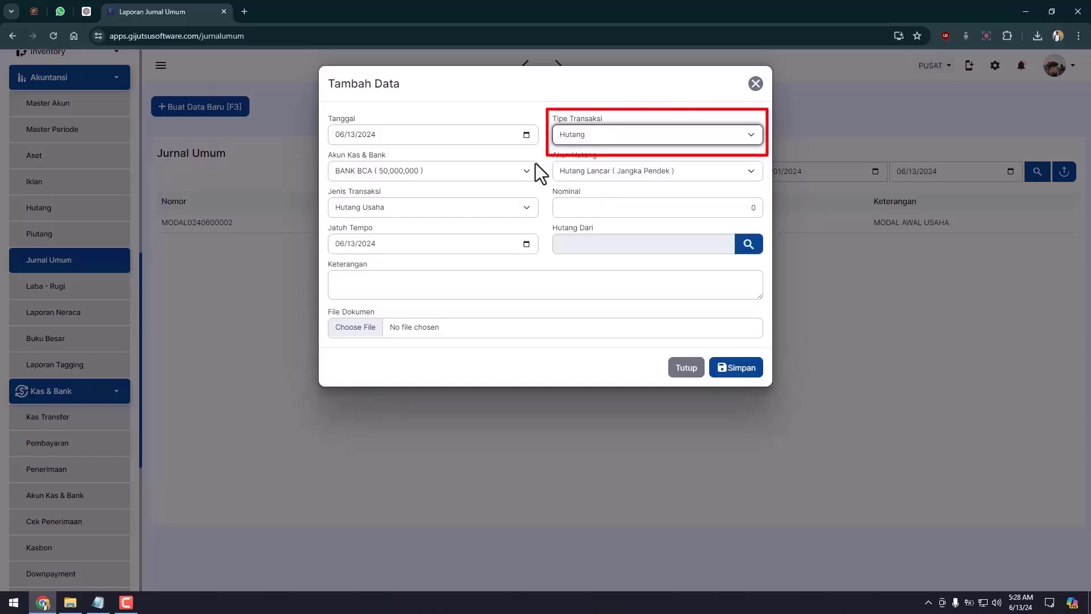
left_click(448, 171)
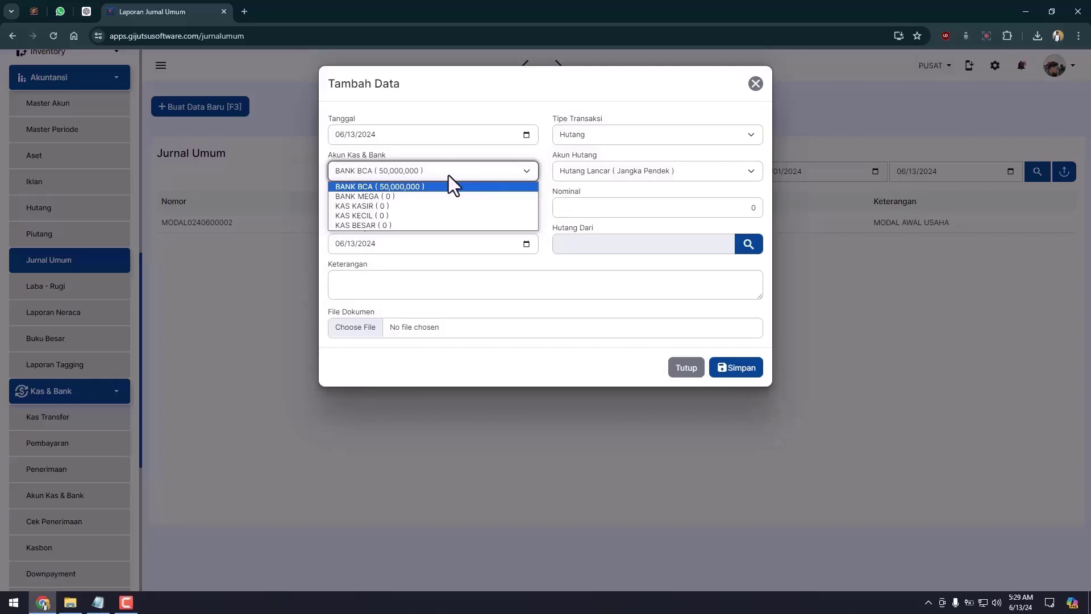
left_click(421, 196)
left_click(686, 176)
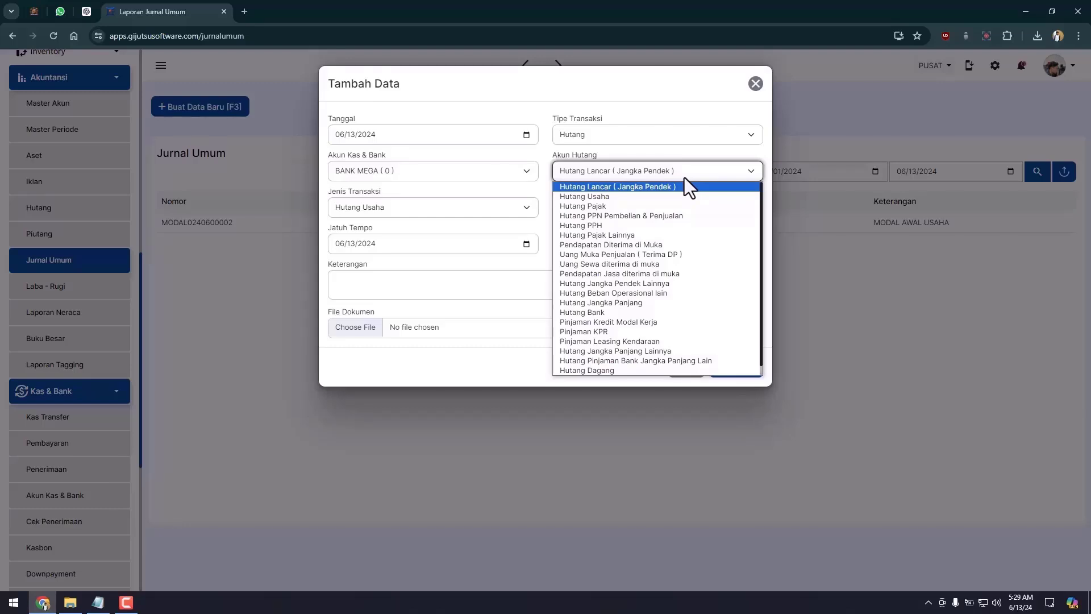
left_click(663, 196)
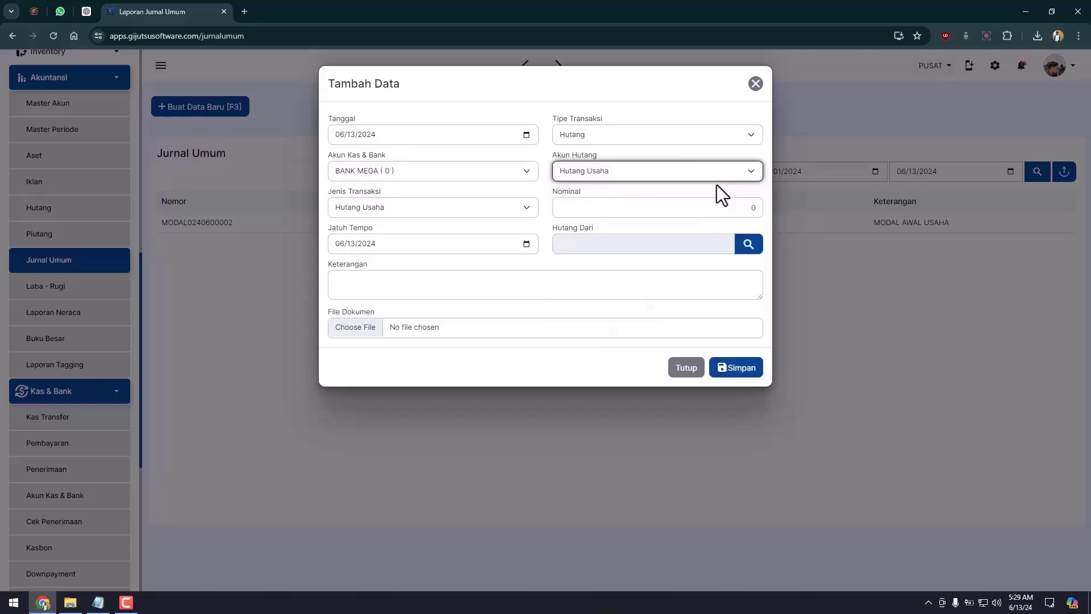
left_click(639, 206)
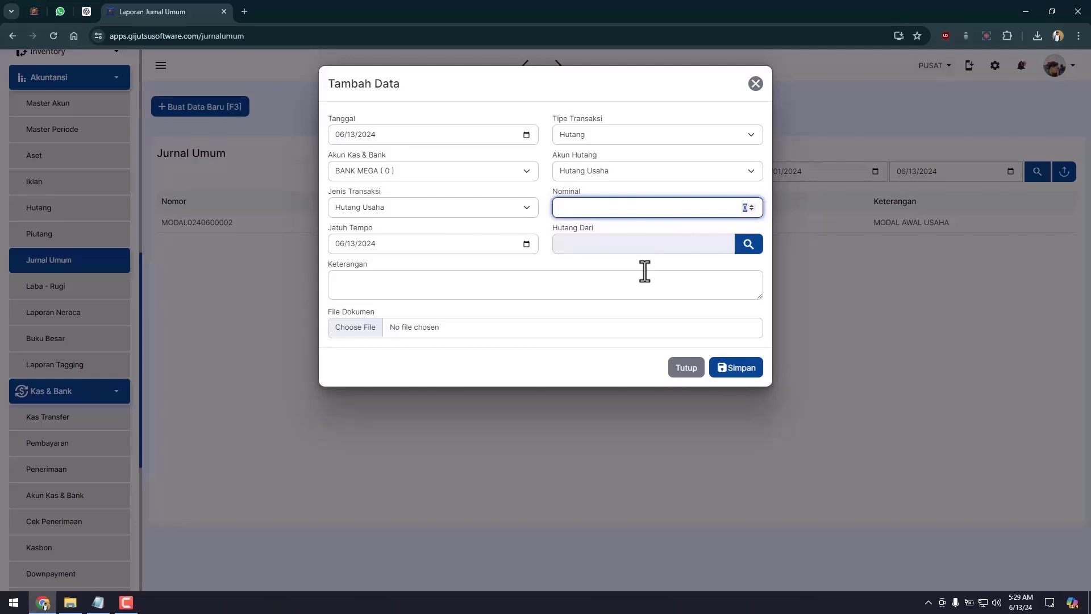
type("25000000")
left_click(645, 271)
Step: Pick supplier PABRIK GENTENG BASHRA as creditor, set the due date and save the payable
left_click(701, 246)
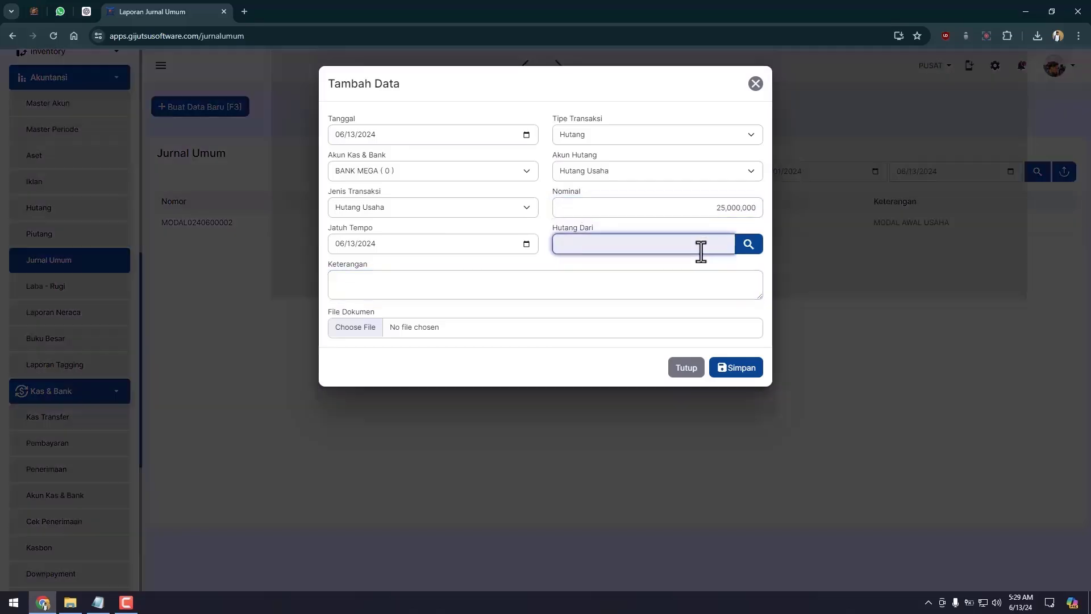
key("Escape")
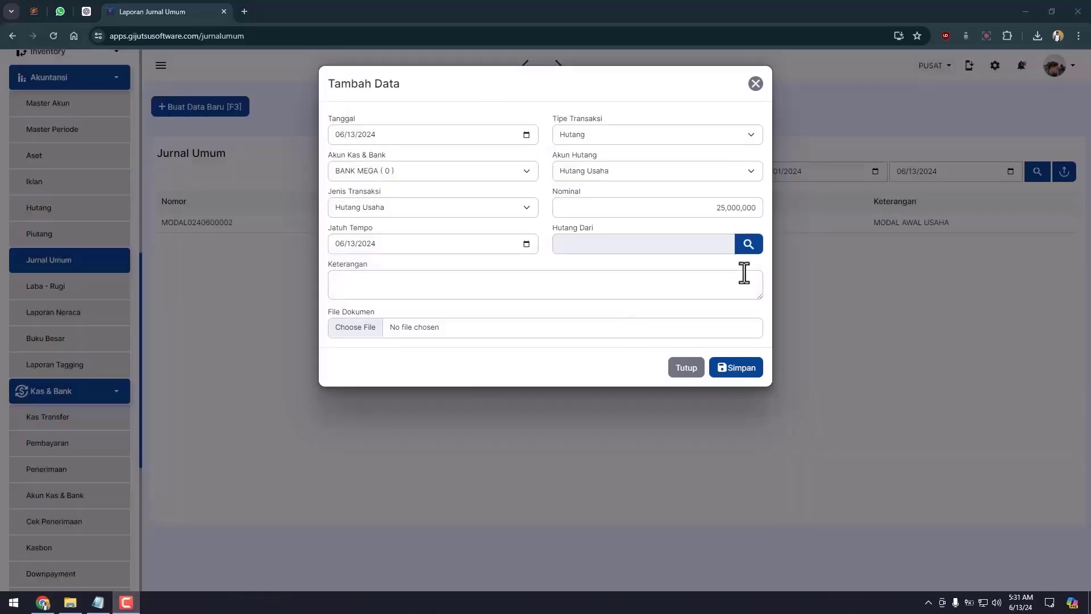
left_click(749, 246)
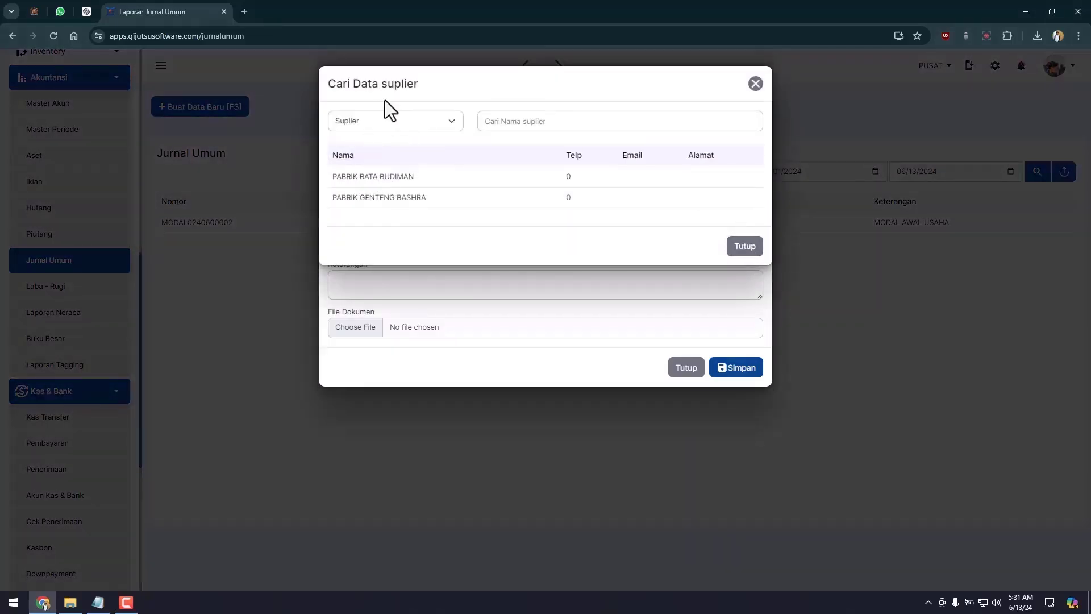
left_click(377, 121)
left_click(367, 137)
left_click(387, 120)
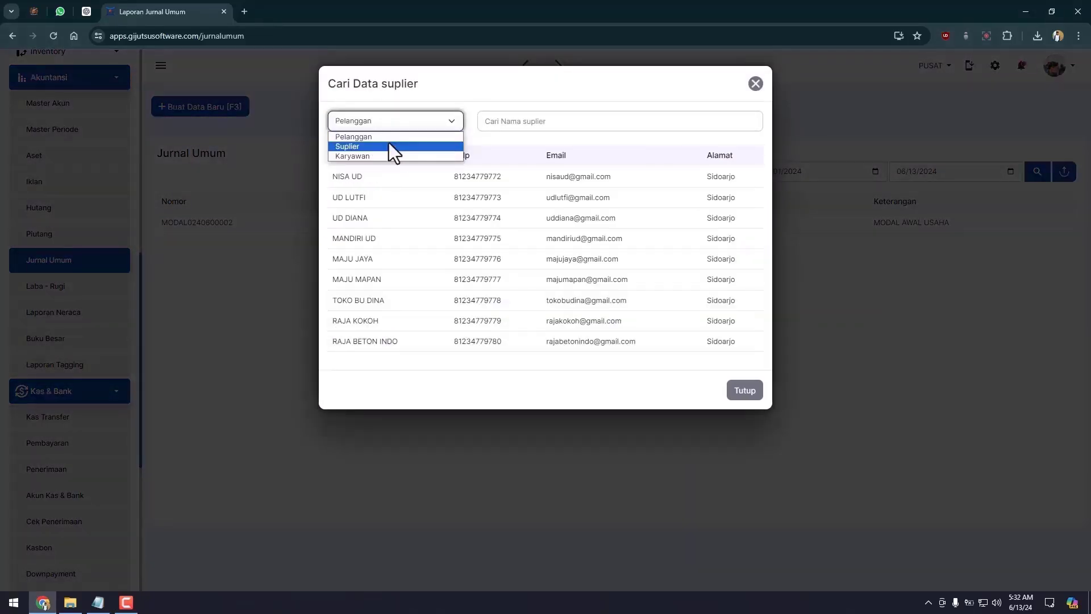
left_click(389, 146)
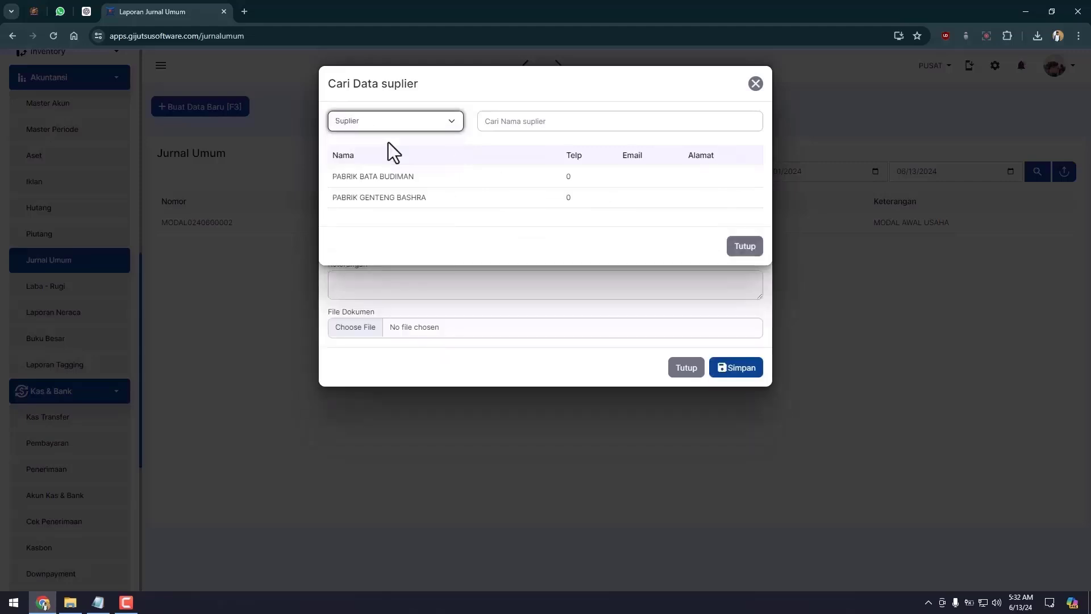
left_click(387, 142)
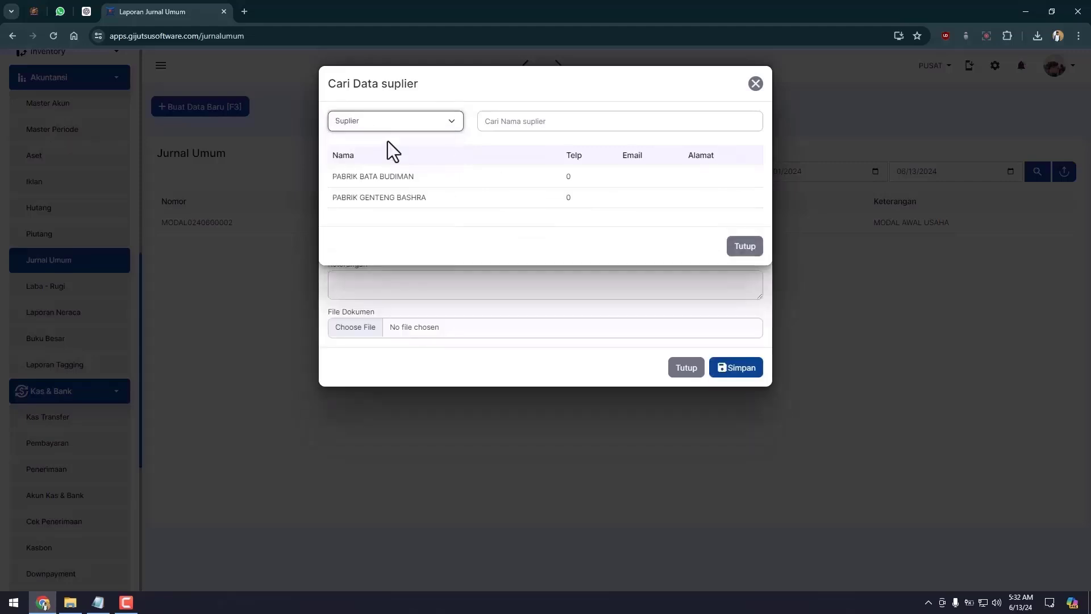
left_click(389, 198)
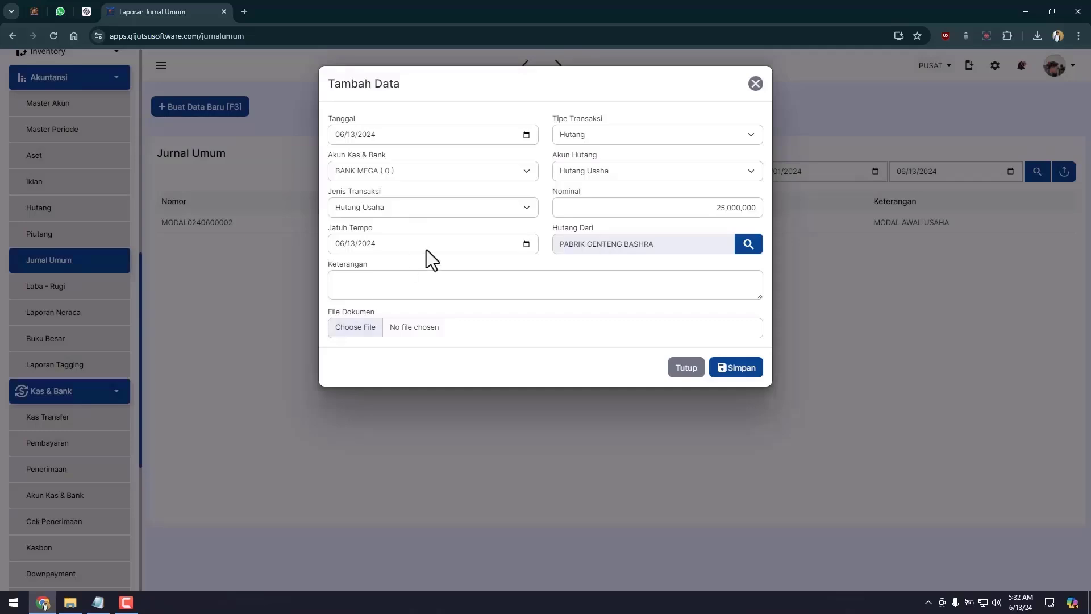
left_click(528, 246)
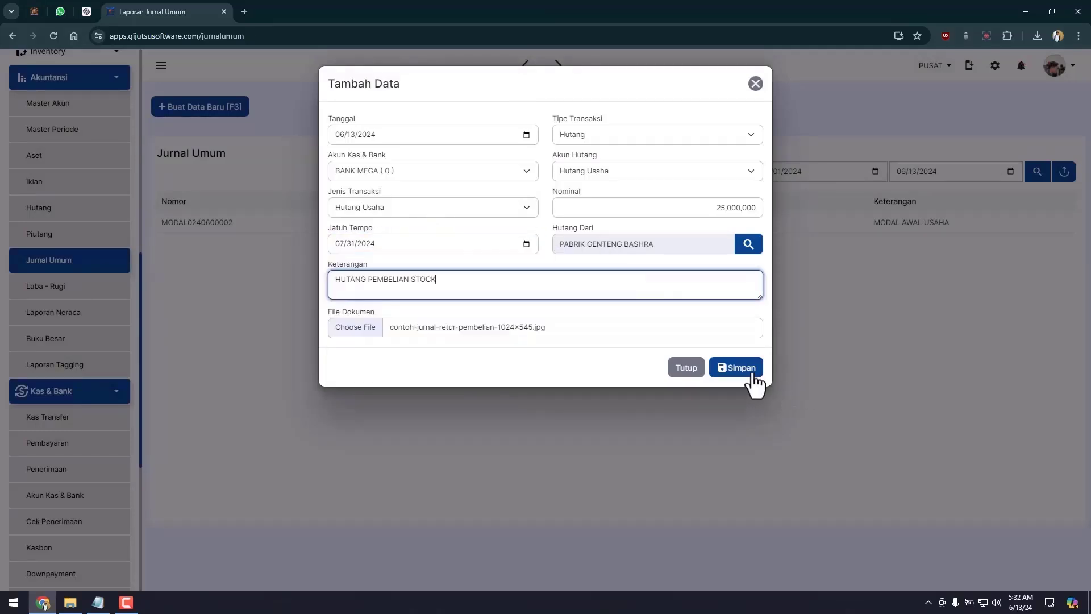
left_click(750, 369)
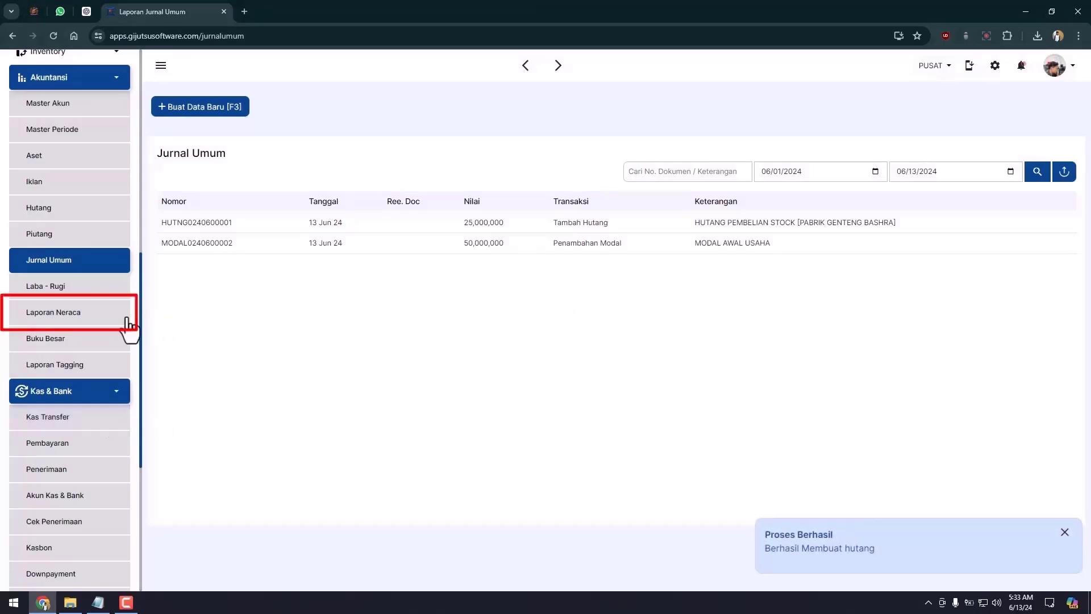
left_click(118, 321)
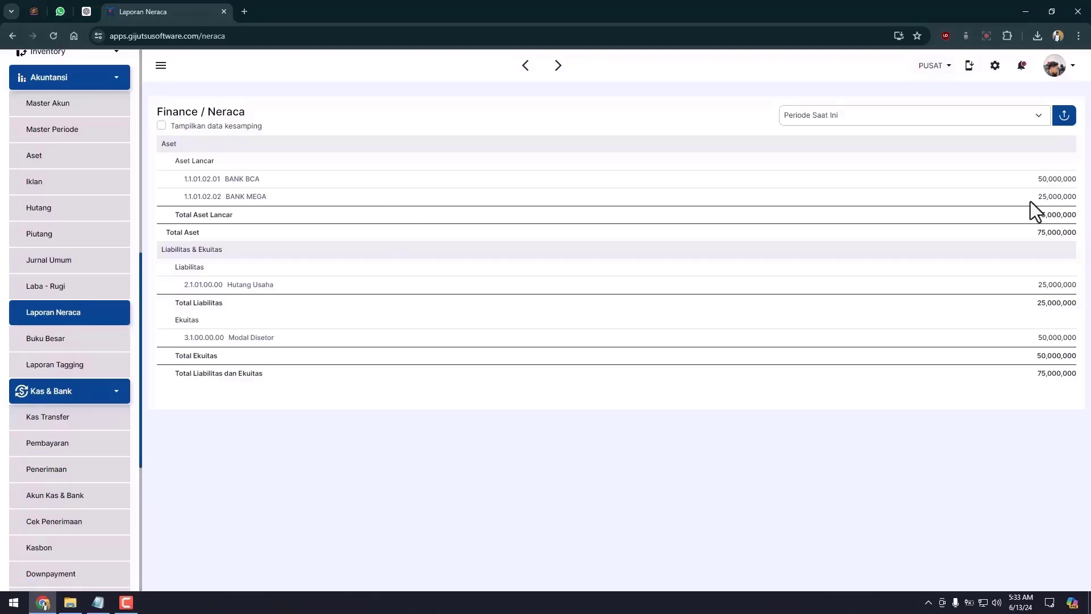
left_click_drag(1035, 196, 1075, 196)
left_click(268, 274)
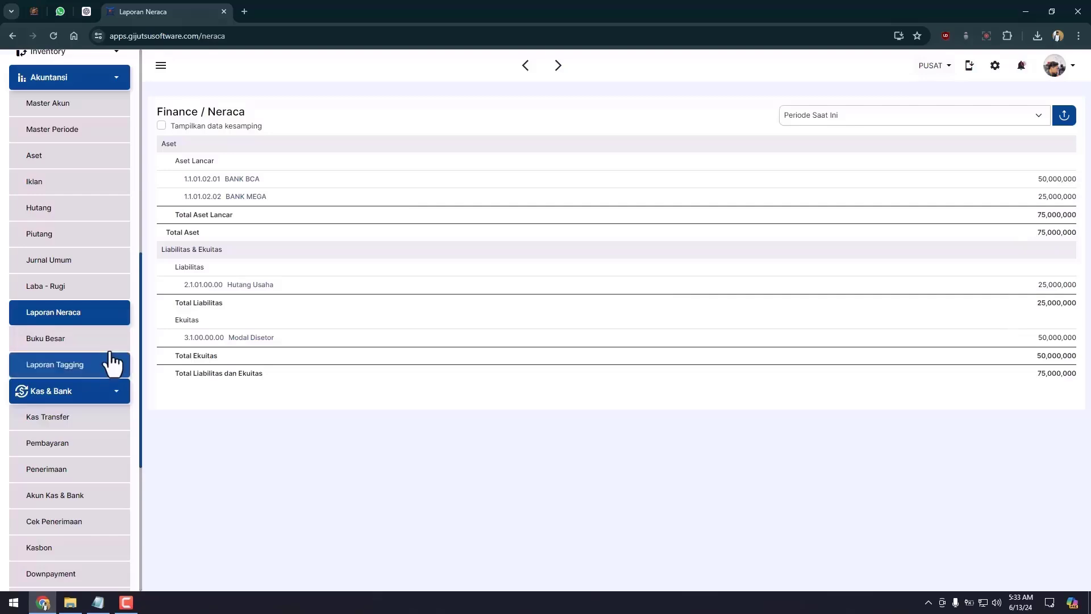
left_click(26, 264)
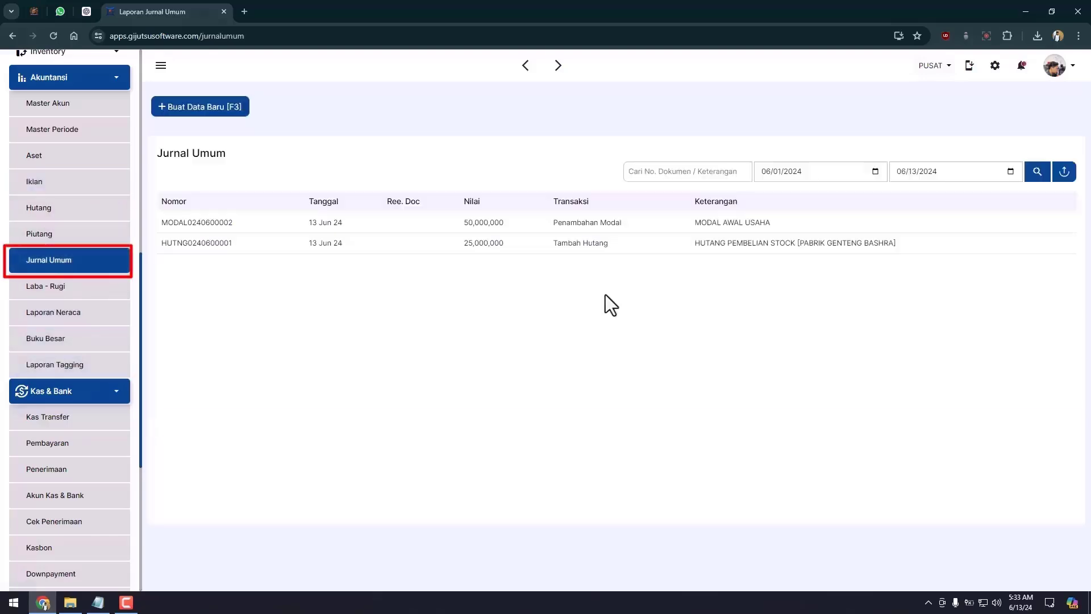
left_click(543, 224)
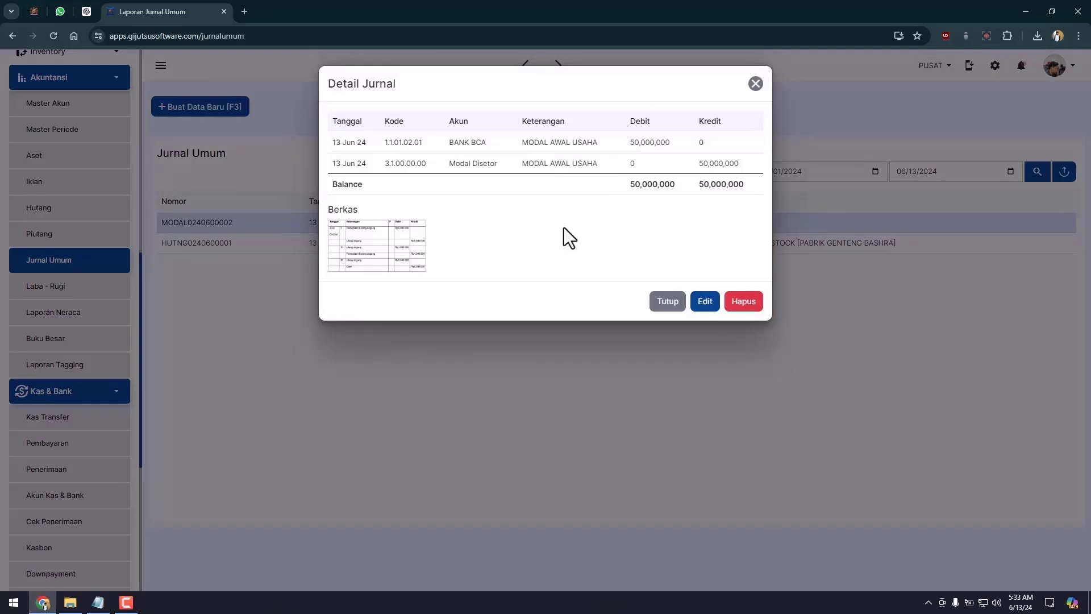
left_click(675, 294)
left_click(659, 247)
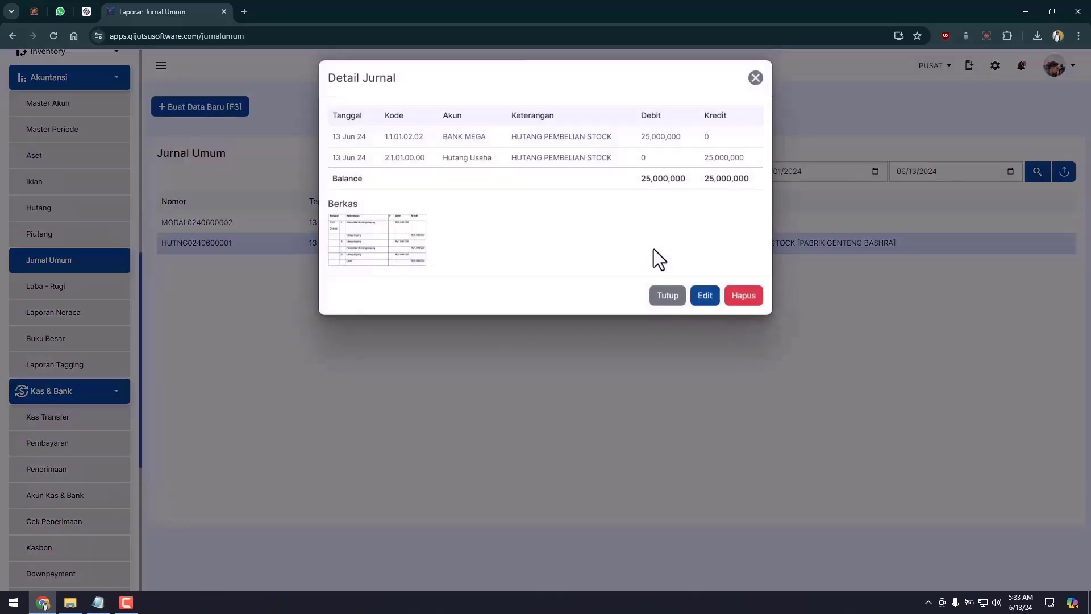
left_click(569, 337)
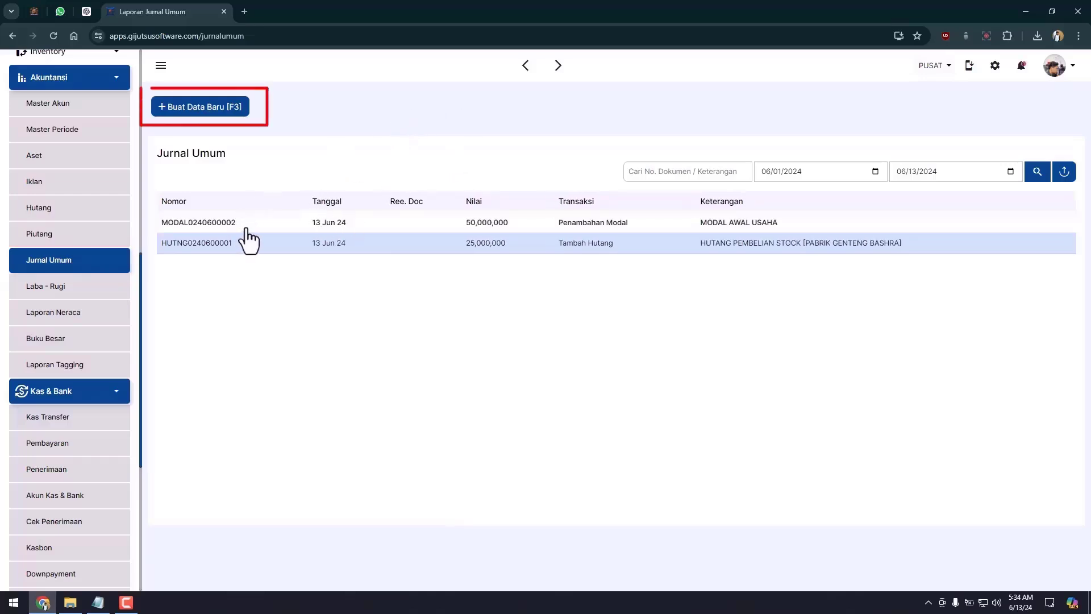
Step: Start a Kas / Bank Keluar entry of kind Pembayaran Hutang paid from BANK MEGA
left_click(203, 108)
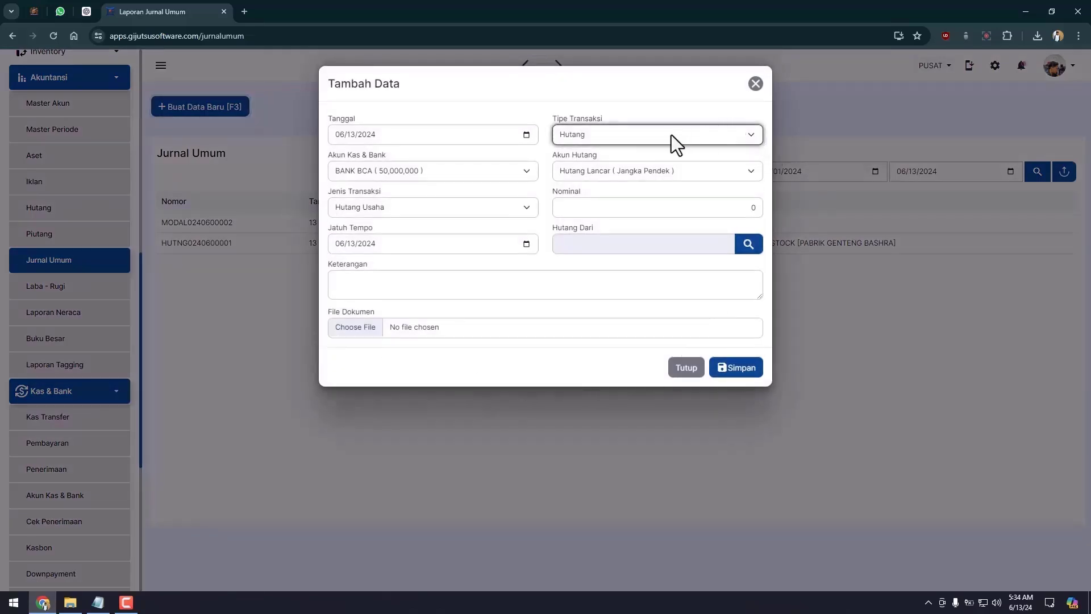
left_click(607, 115)
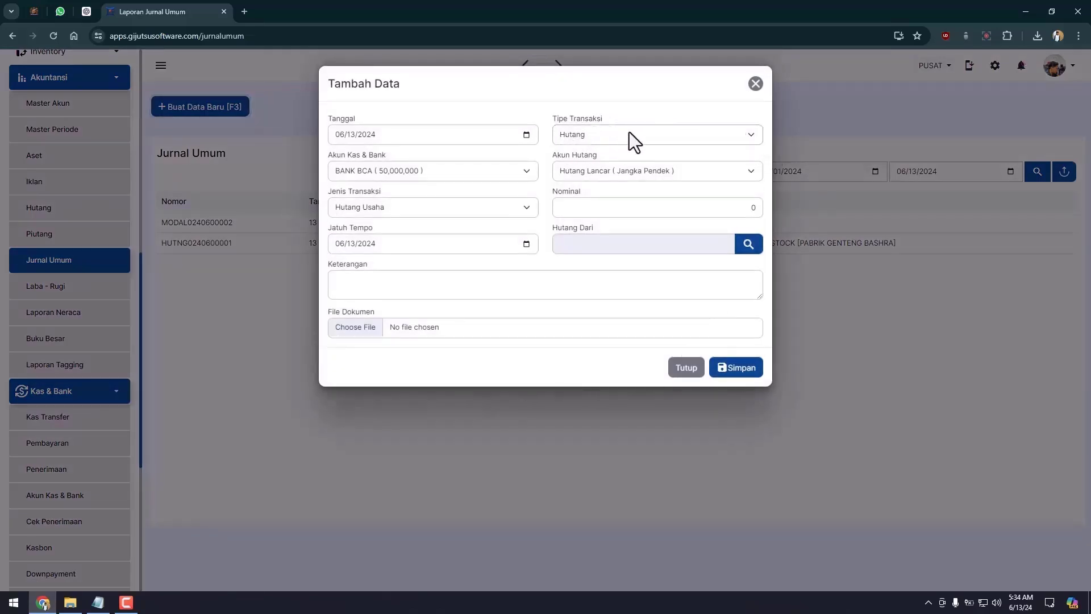
left_click(586, 137)
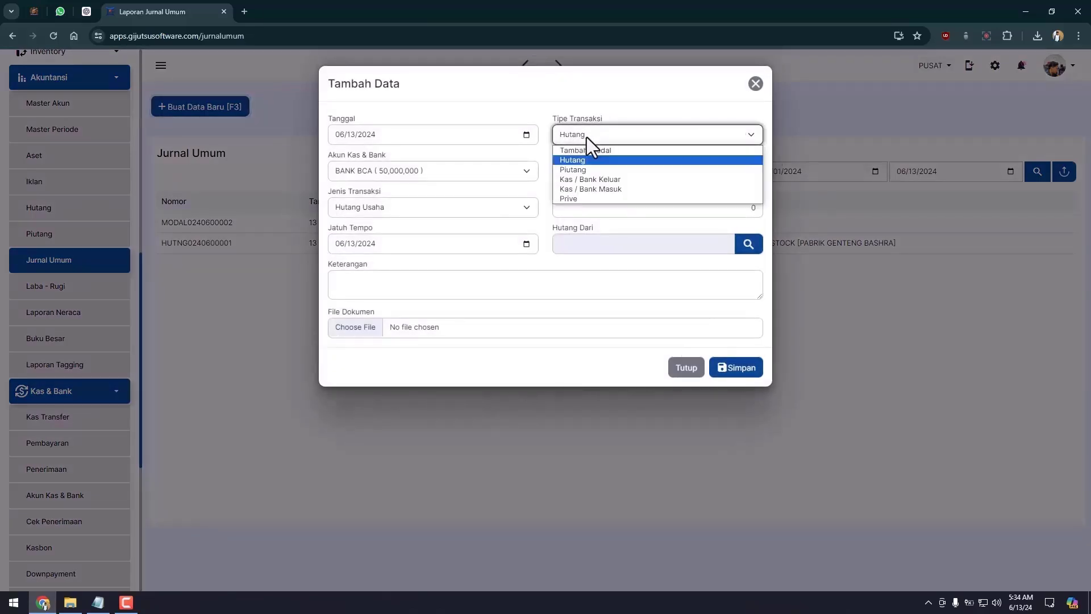
left_click(596, 179)
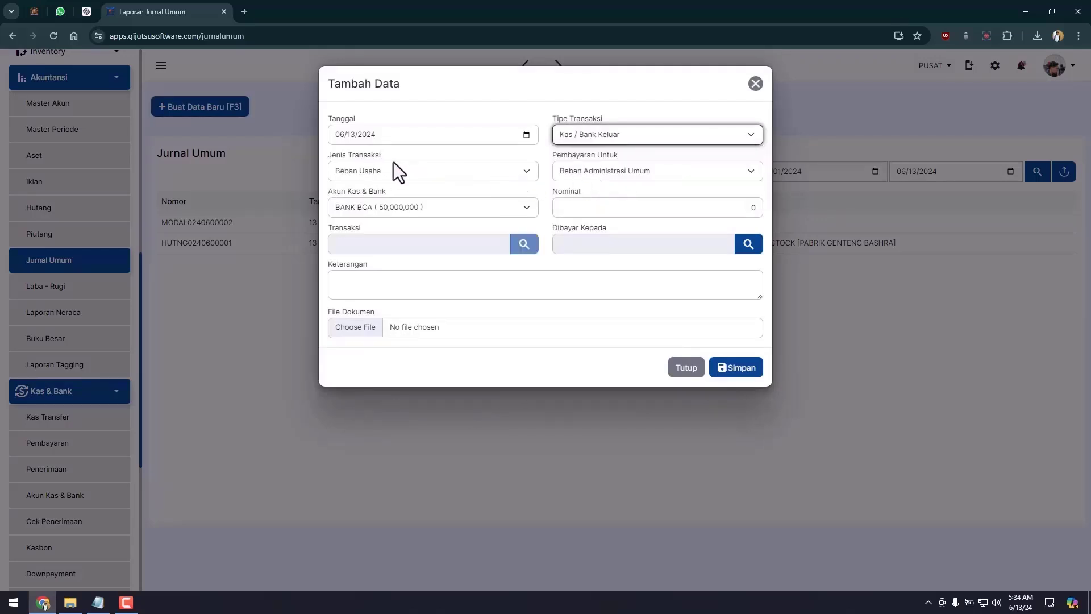
left_click(363, 167)
left_click(373, 217)
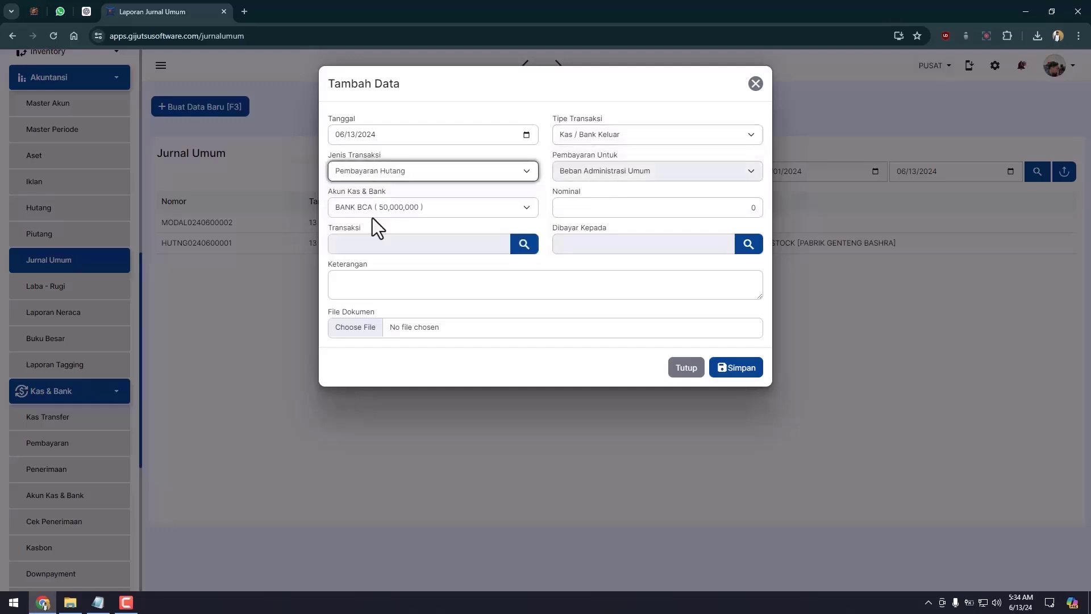
left_click(373, 217)
left_click(372, 217)
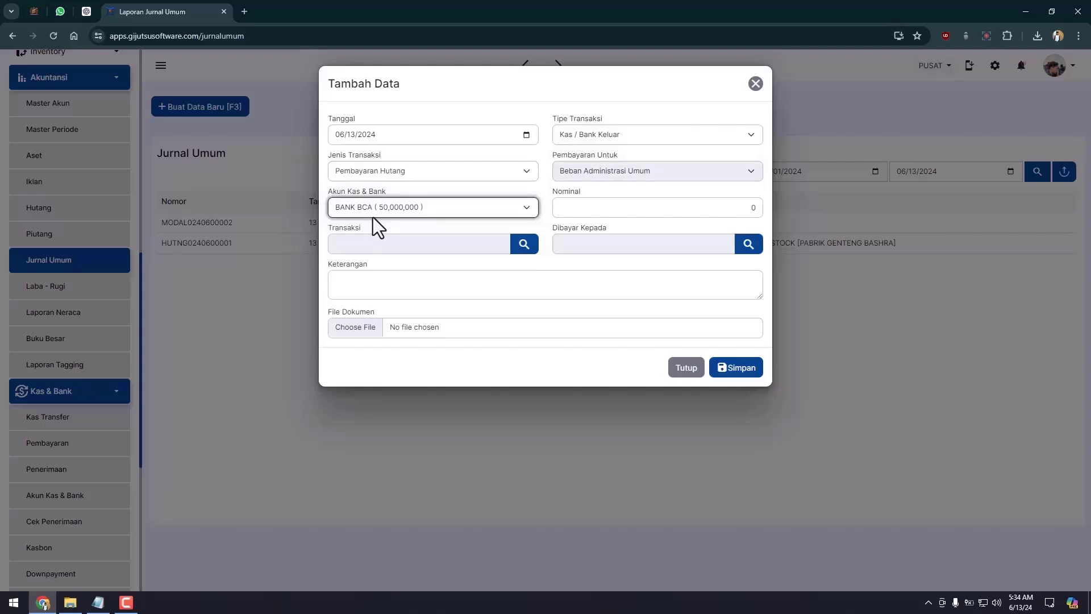
left_click(386, 209)
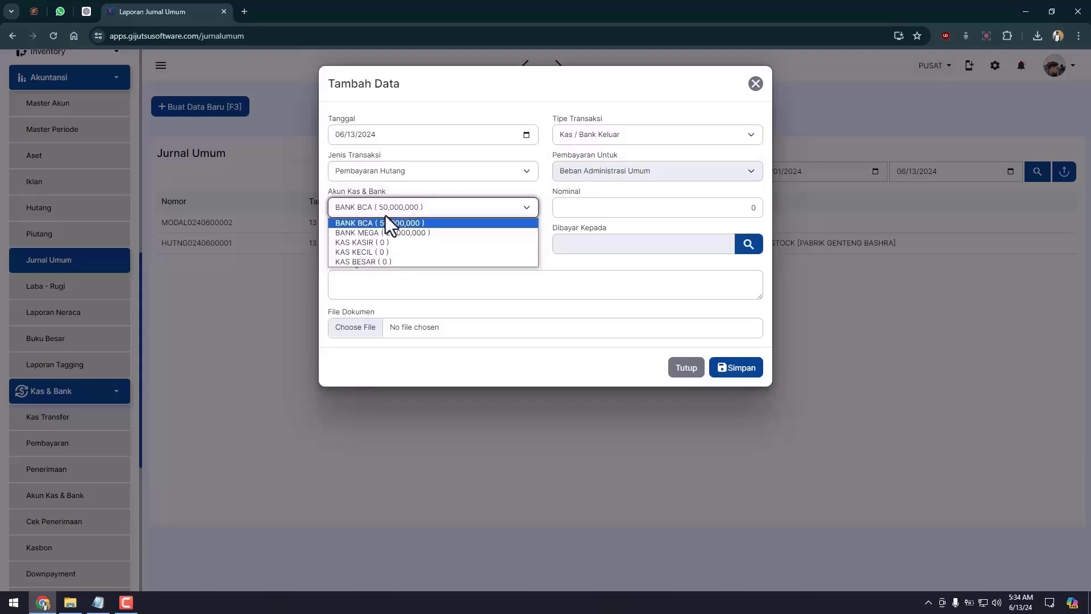
left_click(398, 232)
left_click(606, 210)
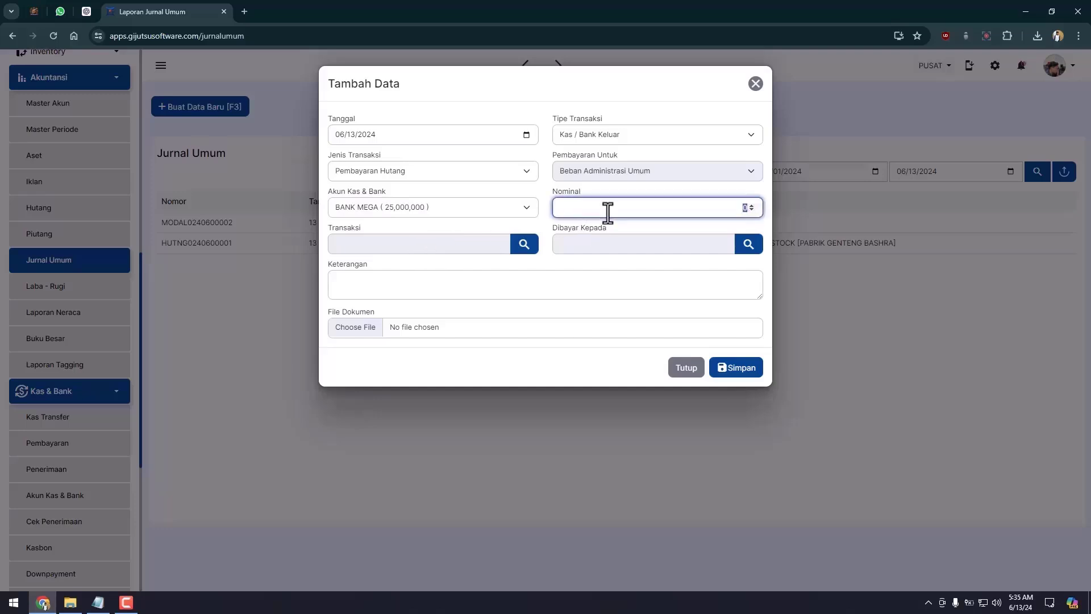
left_click(501, 222)
left_click(526, 245)
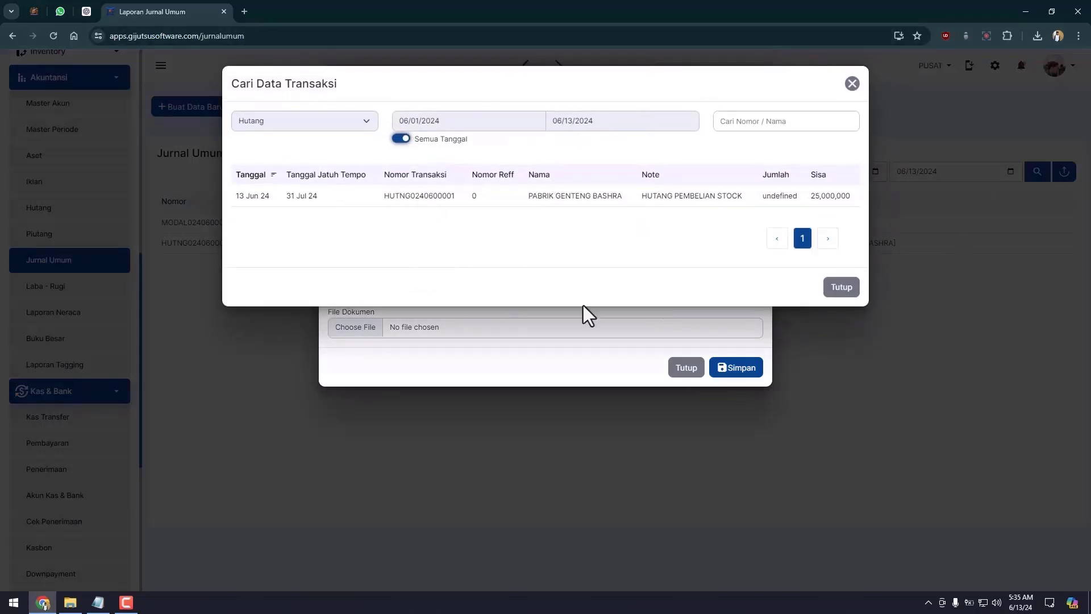
left_click(588, 205)
left_click(588, 206)
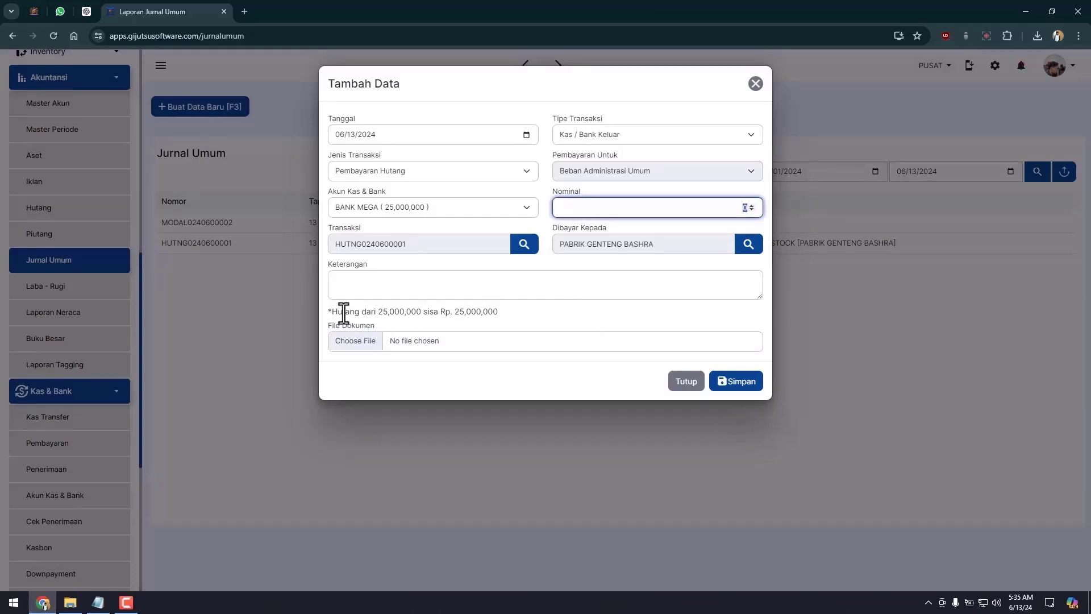
type("25000000")
left_click(672, 296)
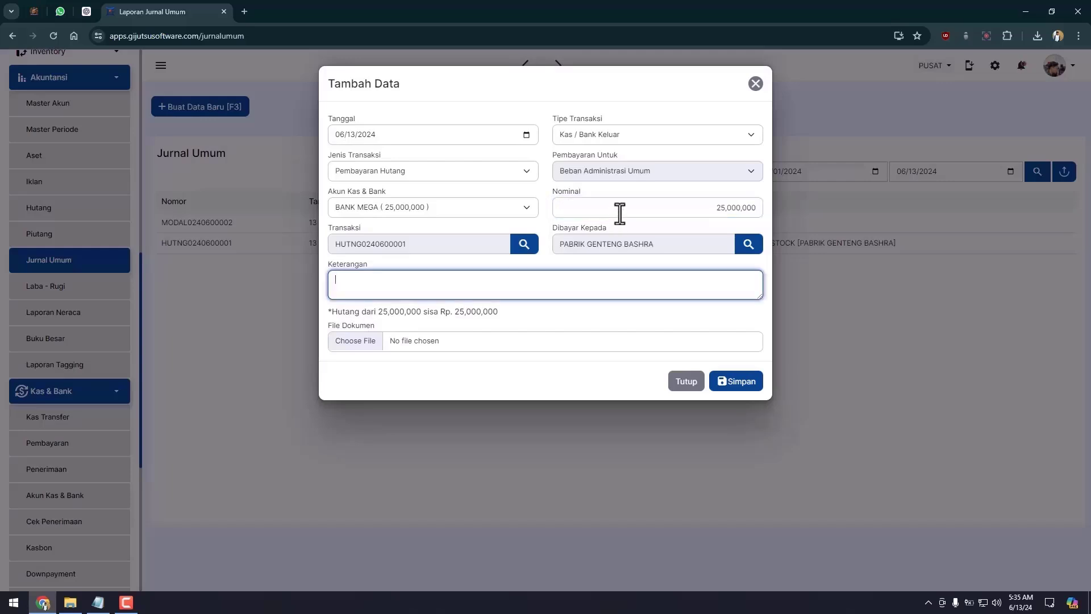
left_click(619, 213)
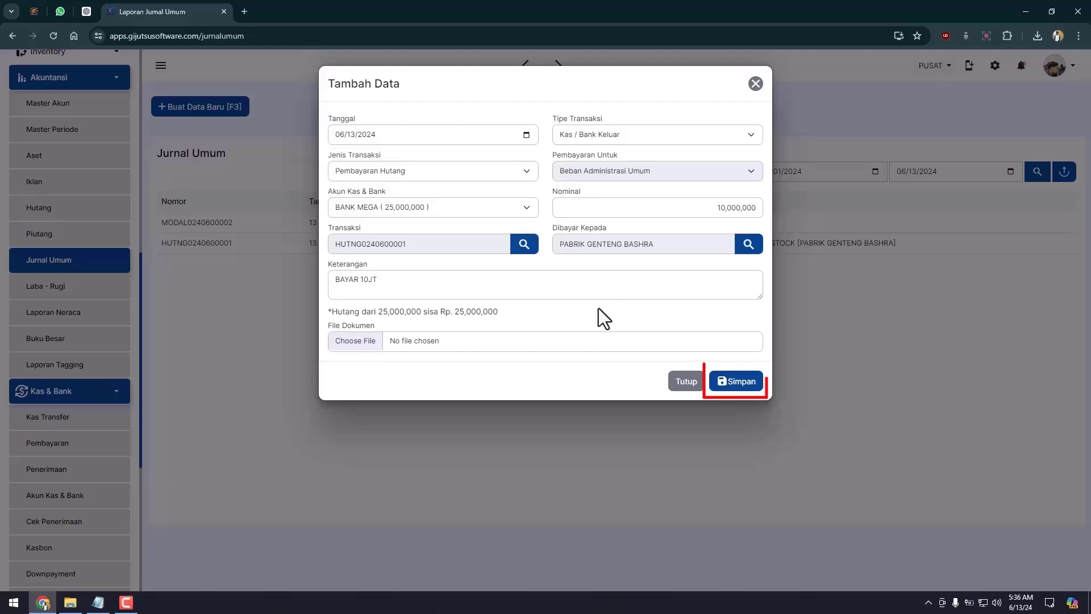
left_click(737, 381)
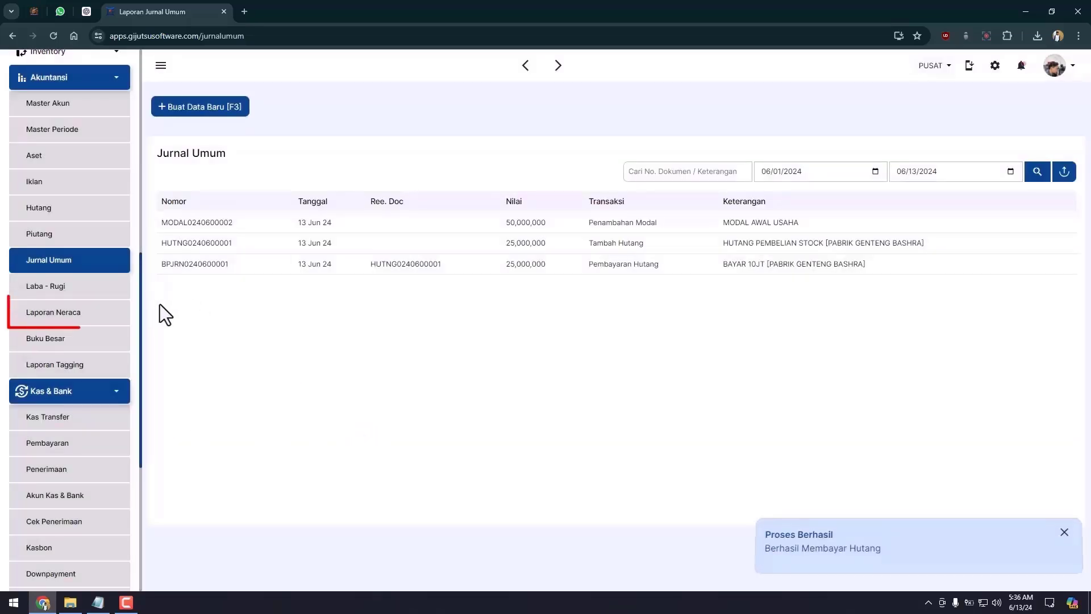
Step: Drill from Laporan Neraca's Hutang Usaha into Laporan Hutang showing 15,000,000 still outstanding
left_click(84, 313)
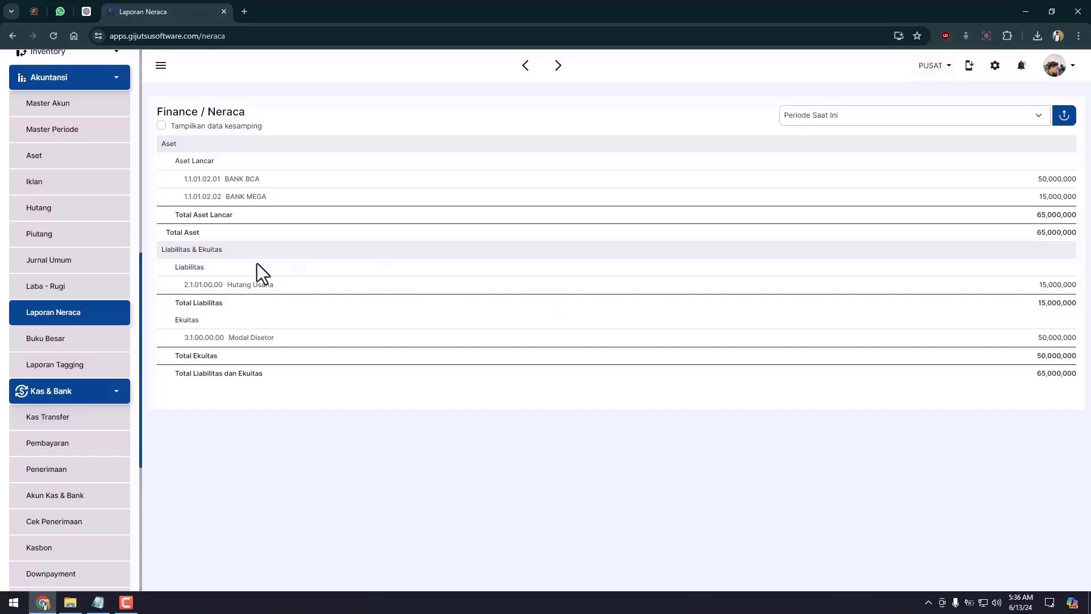
left_click(250, 285)
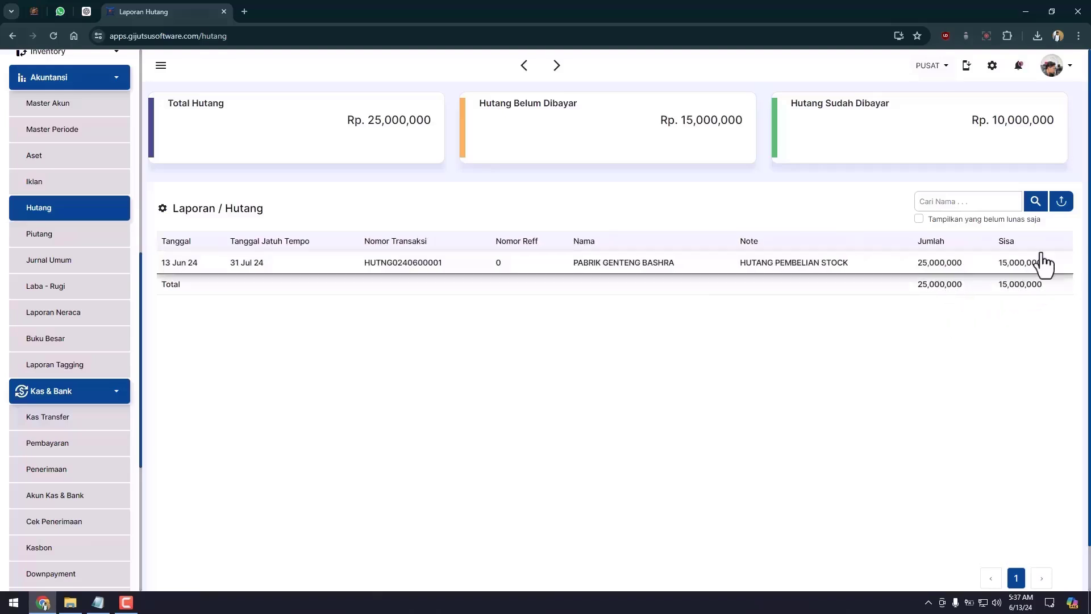
Step: Review the debt's payment details, enable the Dibayar column, then return to Jurnal Umum
left_click(262, 277)
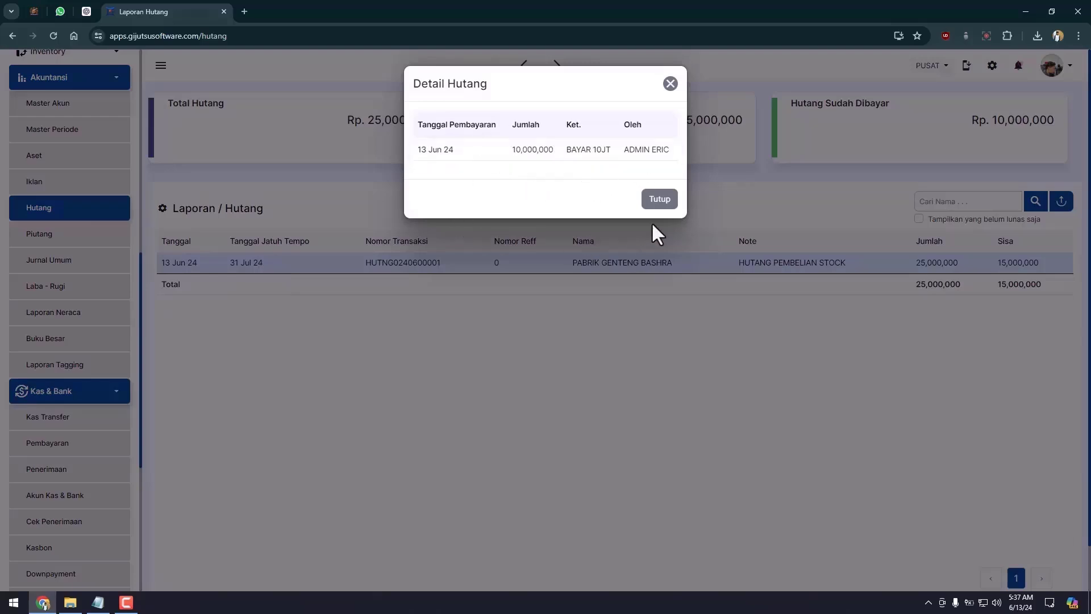
left_click(666, 205)
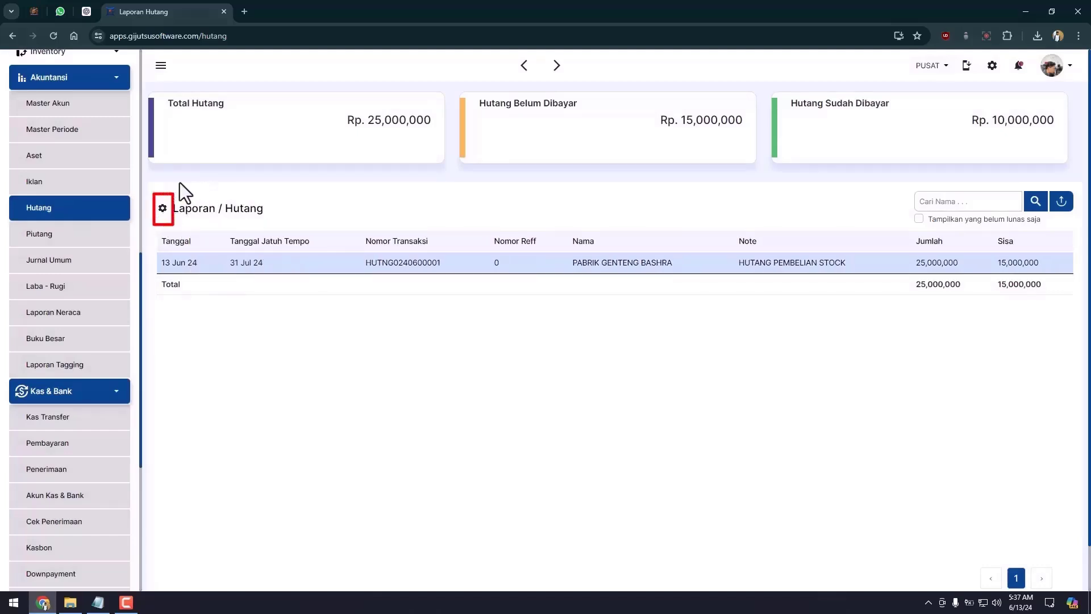
left_click(163, 209)
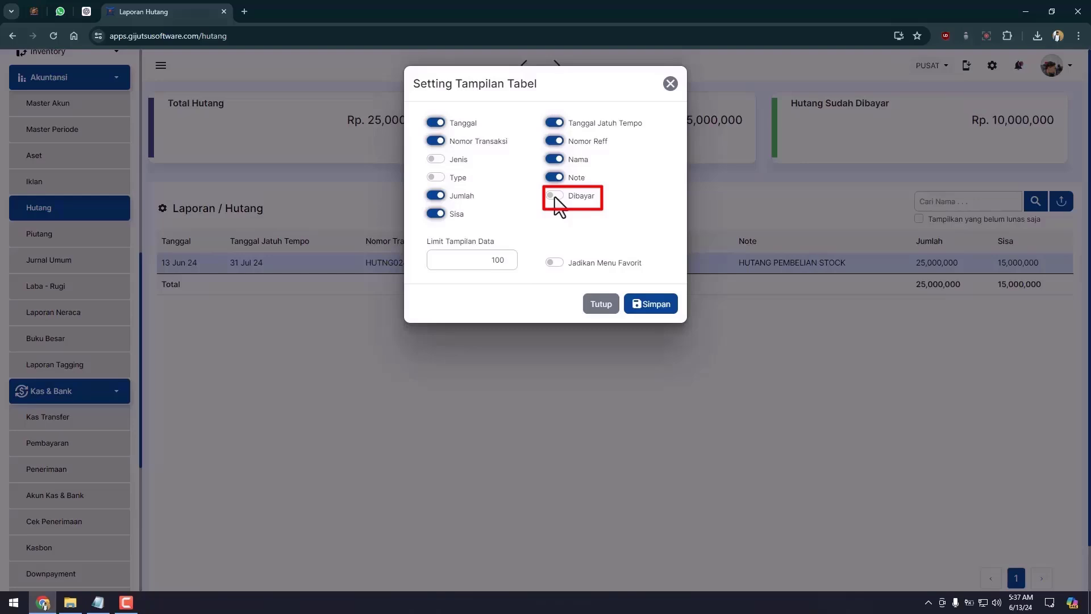
left_click(556, 197)
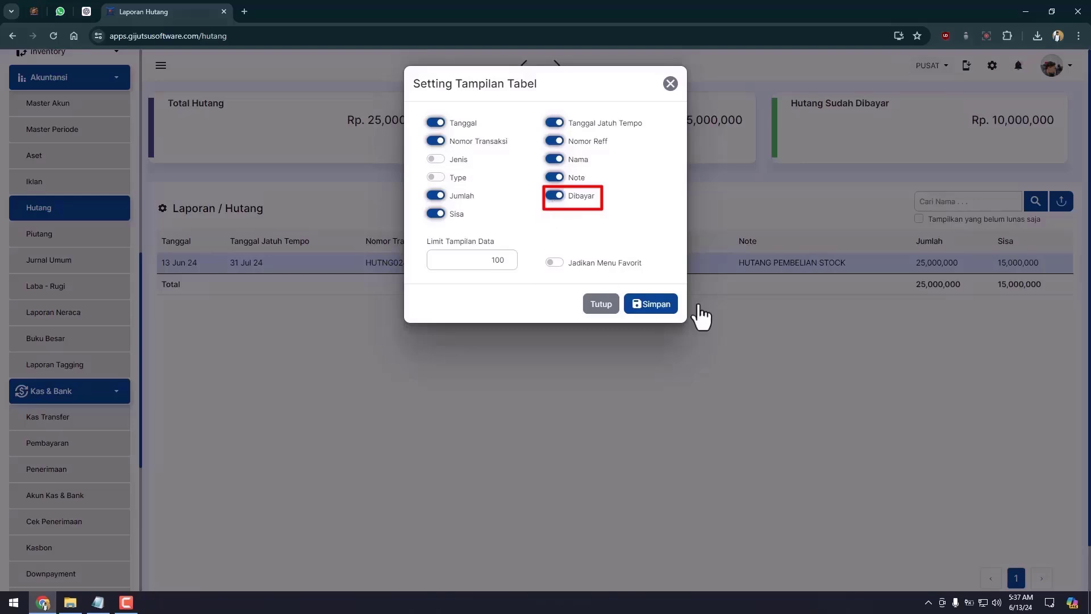
left_click(659, 308)
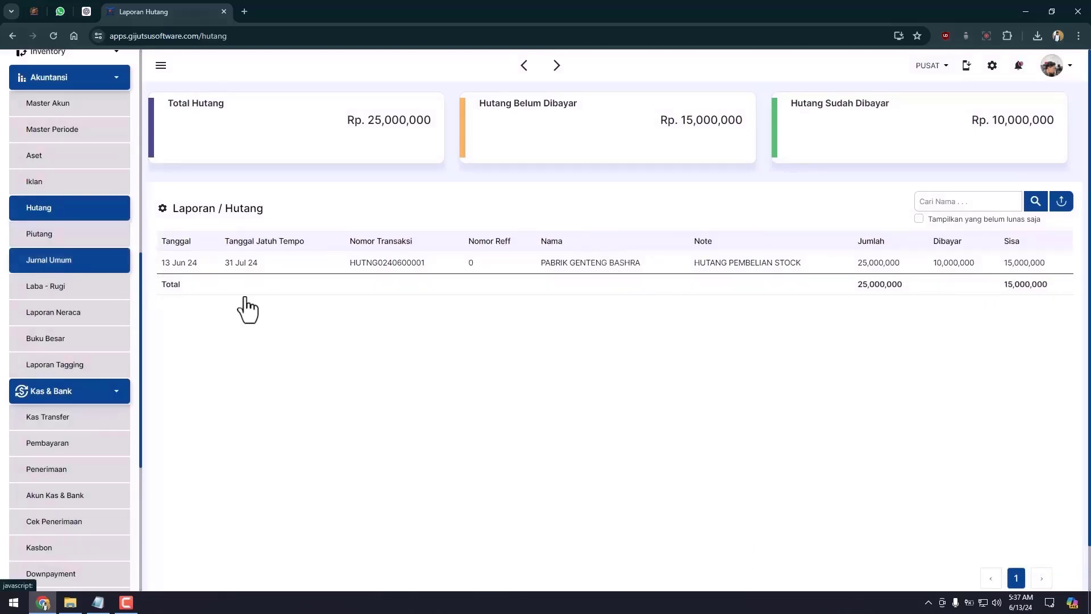
left_click(96, 267)
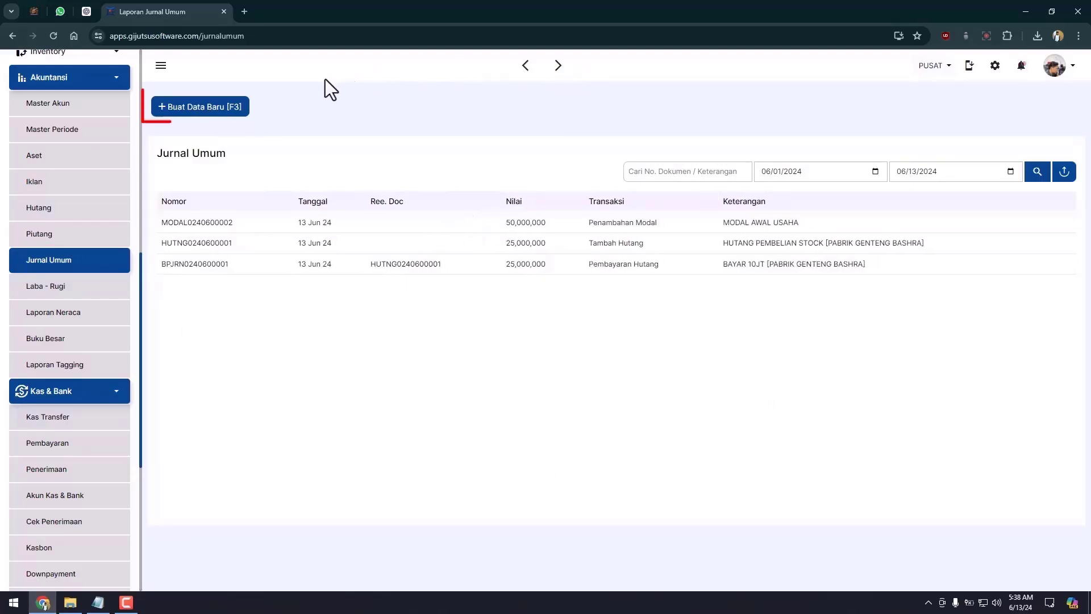
Step: Start a Piutang entry on BANK MEGA using Piutang Usaha for a 15,000,000 receivable
left_click(228, 110)
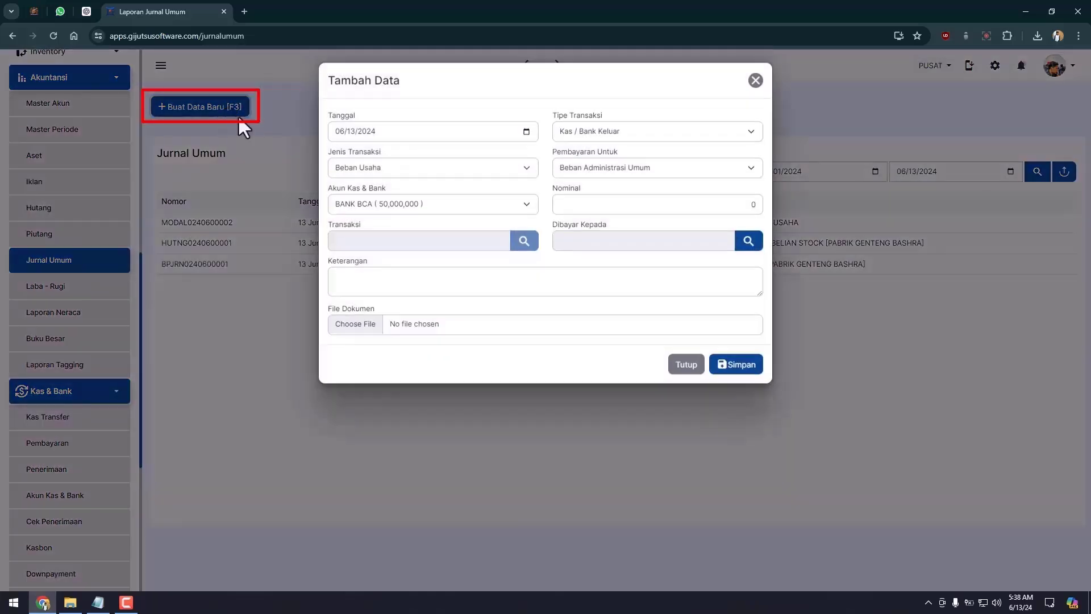
left_click(626, 141)
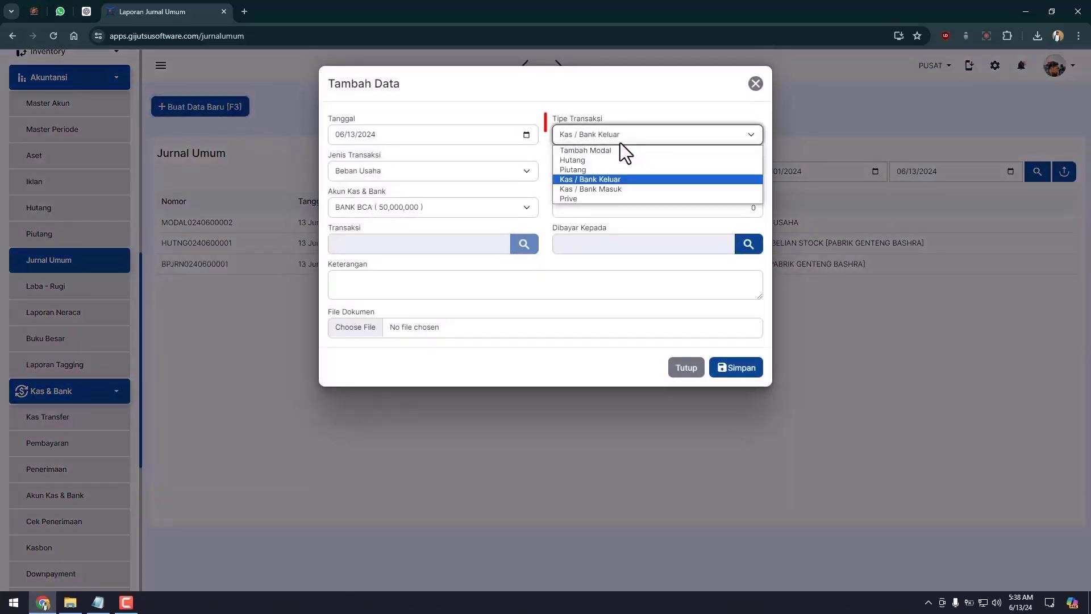
left_click(585, 170)
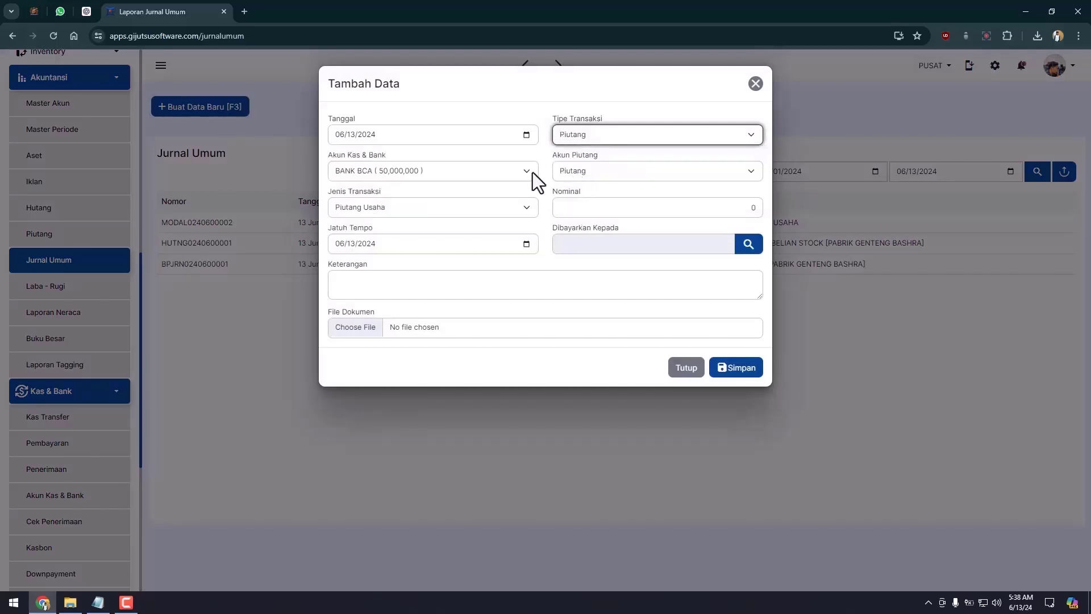
left_click(491, 171)
left_click(441, 196)
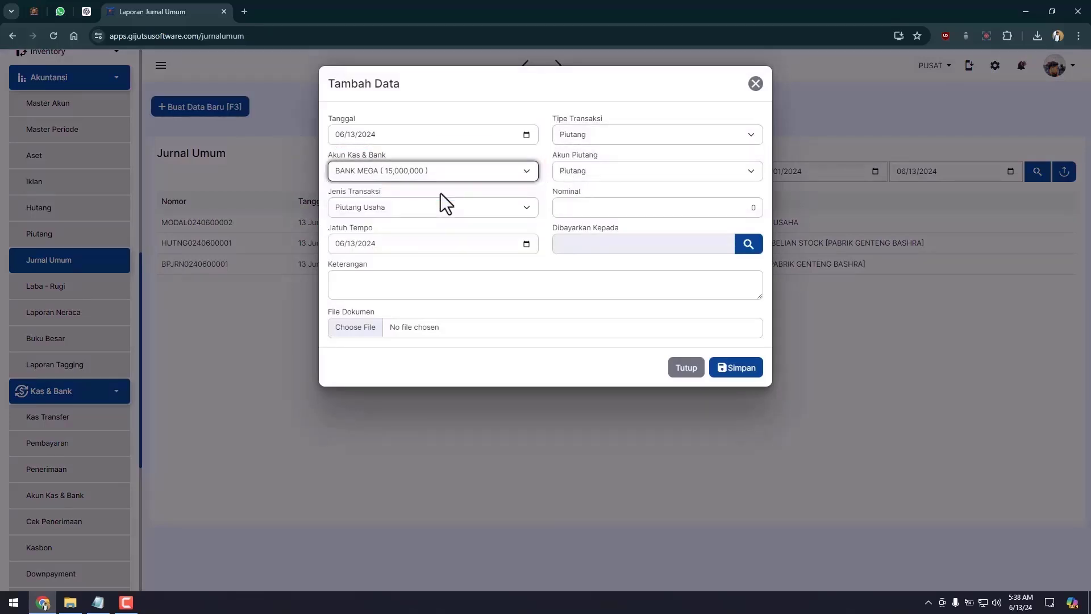
left_click(415, 172)
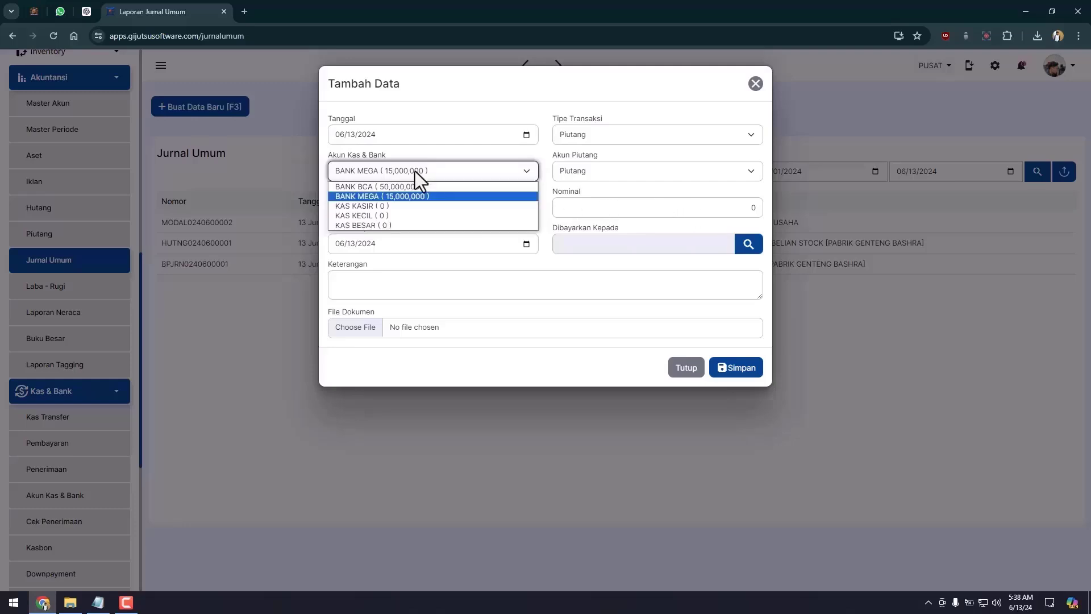
left_click(415, 171)
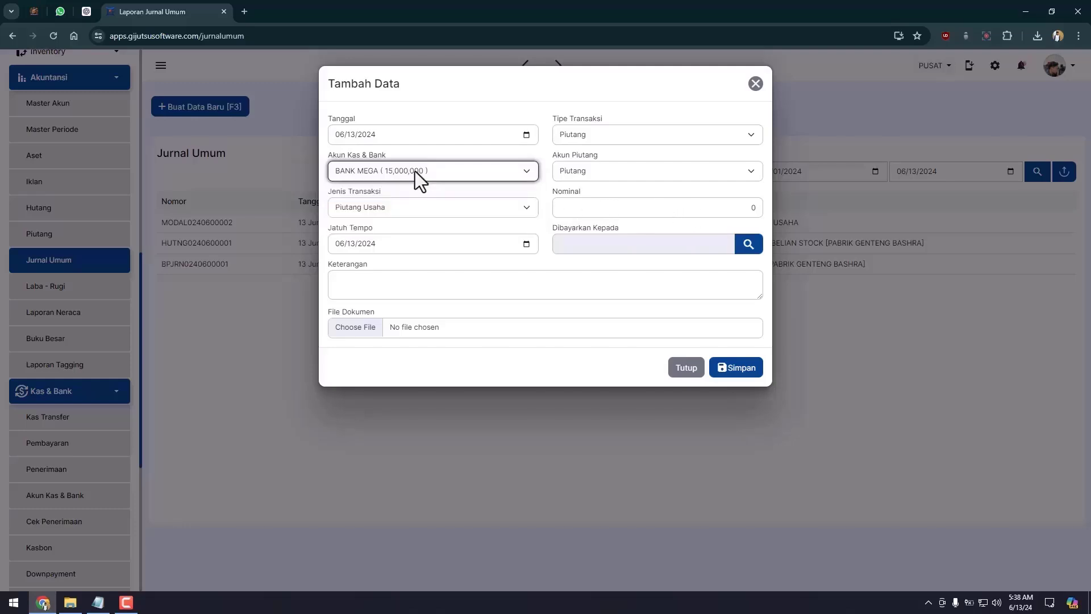
left_click(634, 186)
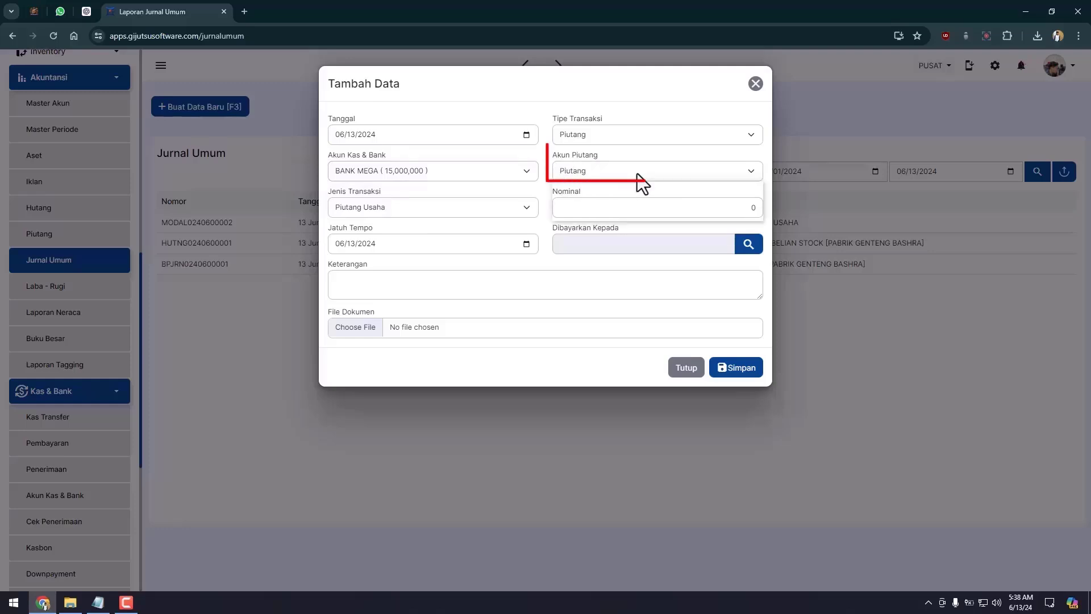
left_click(634, 172)
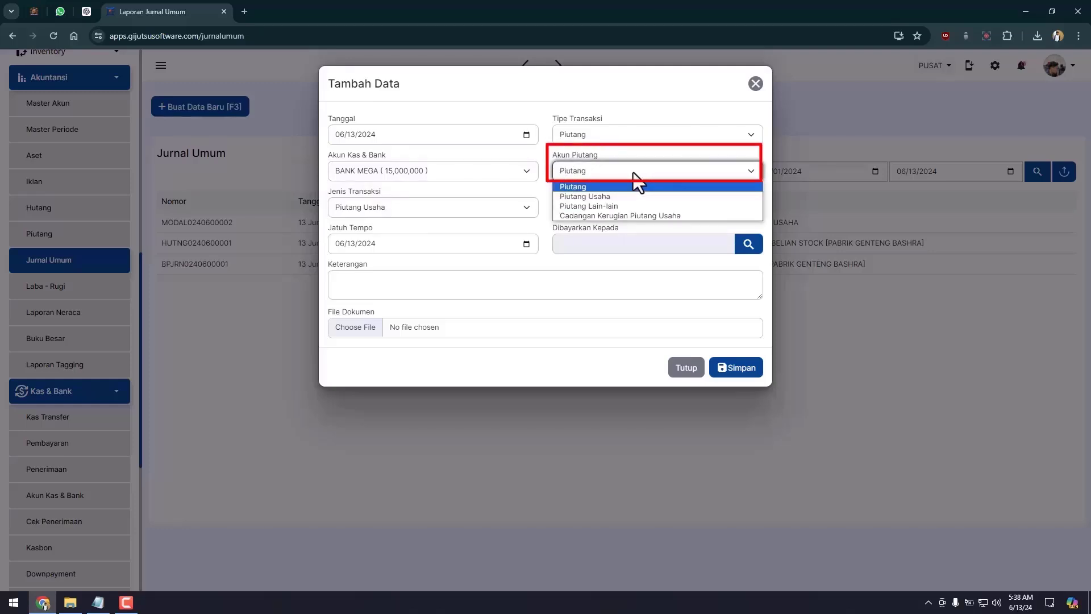
left_click(625, 196)
left_click(513, 206)
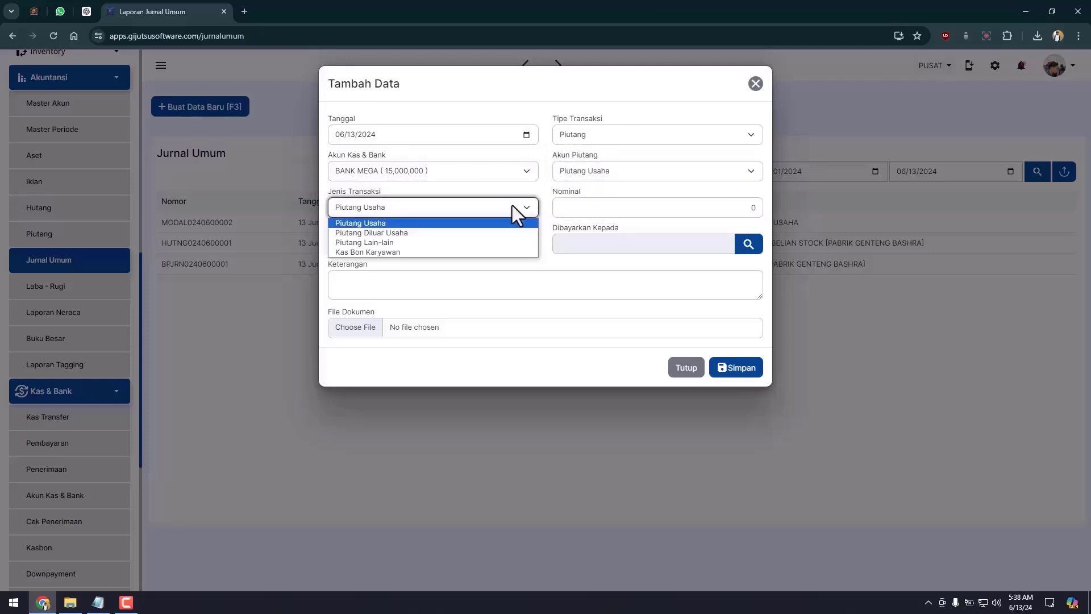
left_click(513, 206)
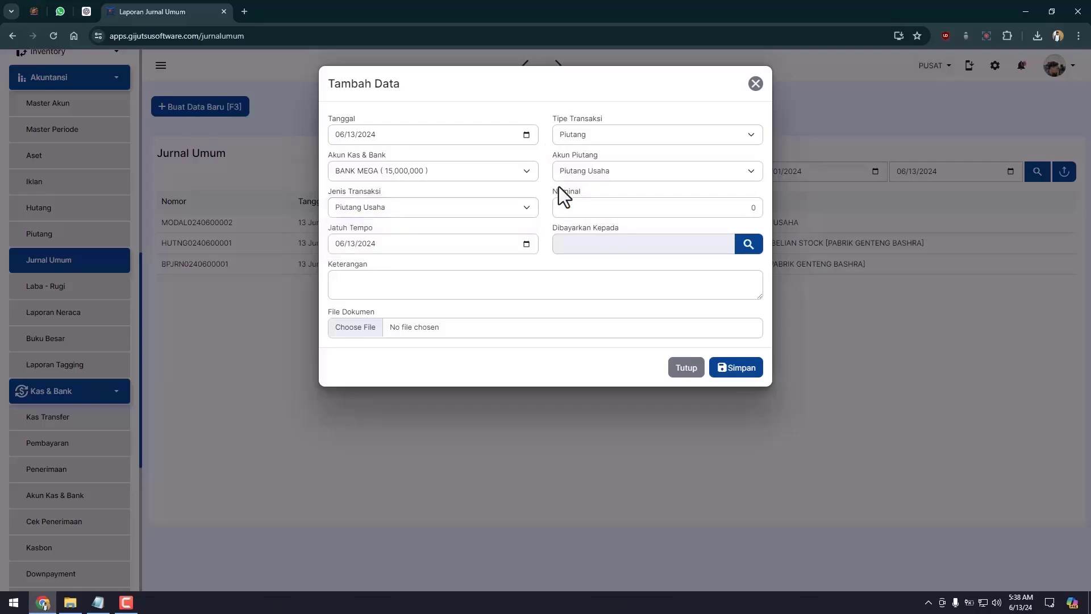
left_click(747, 204)
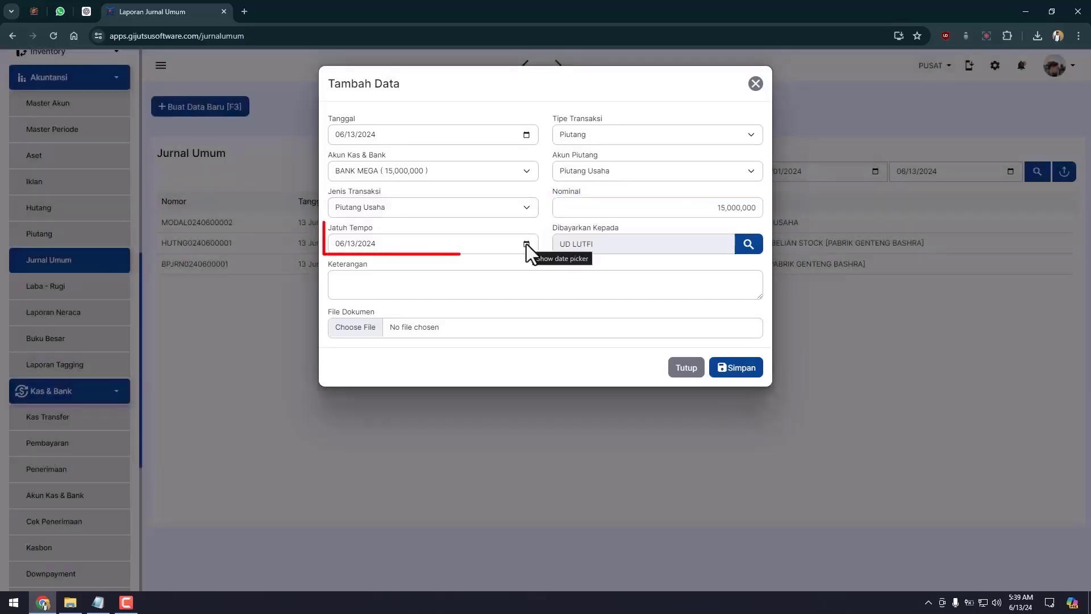
Step: Set the due date to 30 June 2024, describe it 'PIUTANG UD LUTFI 15JT' and save
left_click(527, 244)
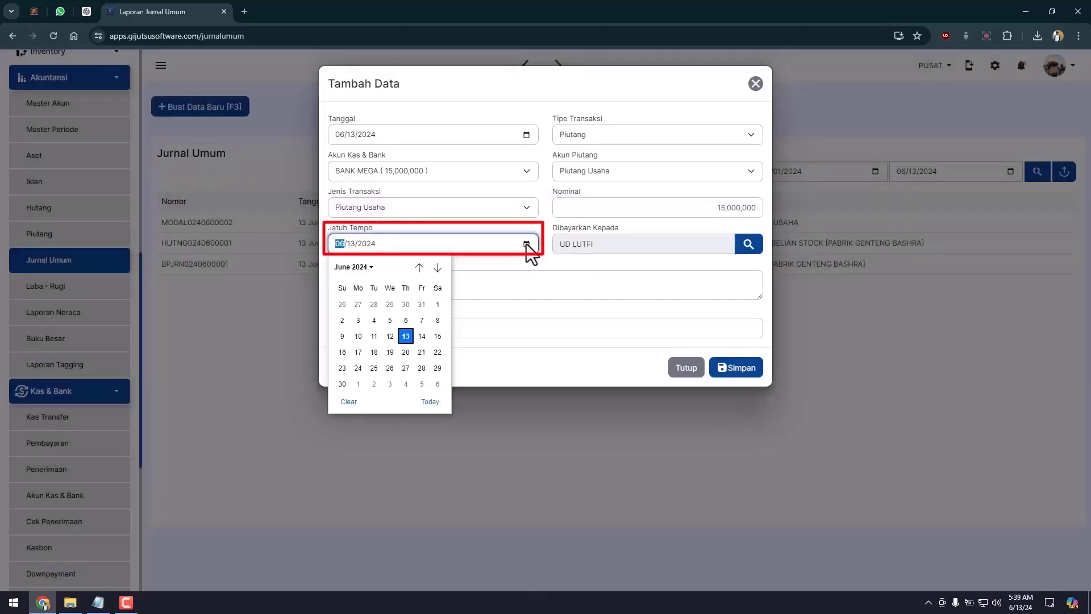
left_click(342, 384)
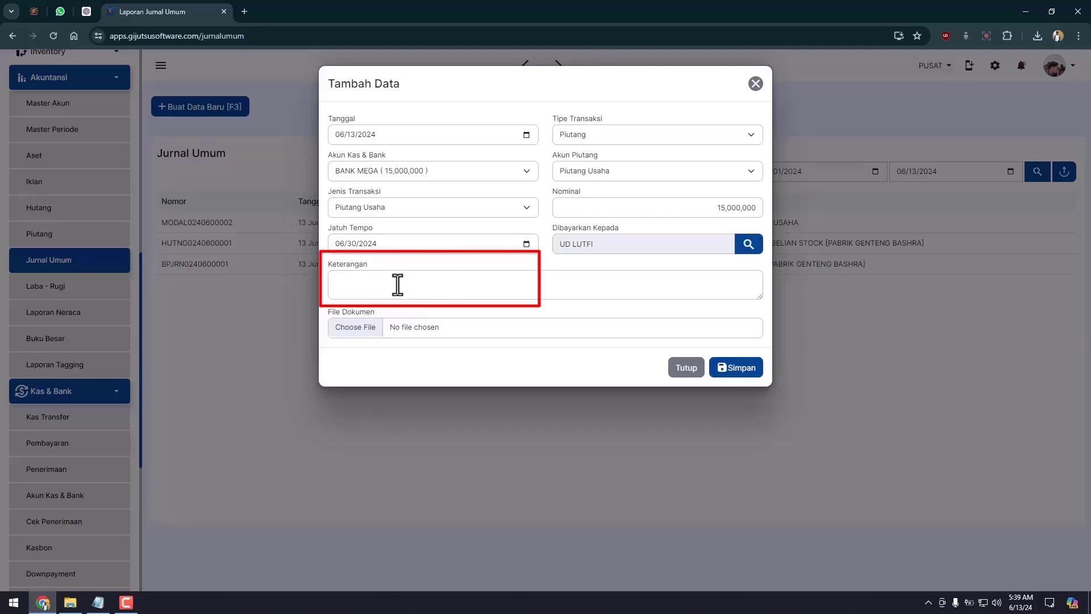
left_click(397, 284)
type("PIUTANG UD LUTFI 15JT")
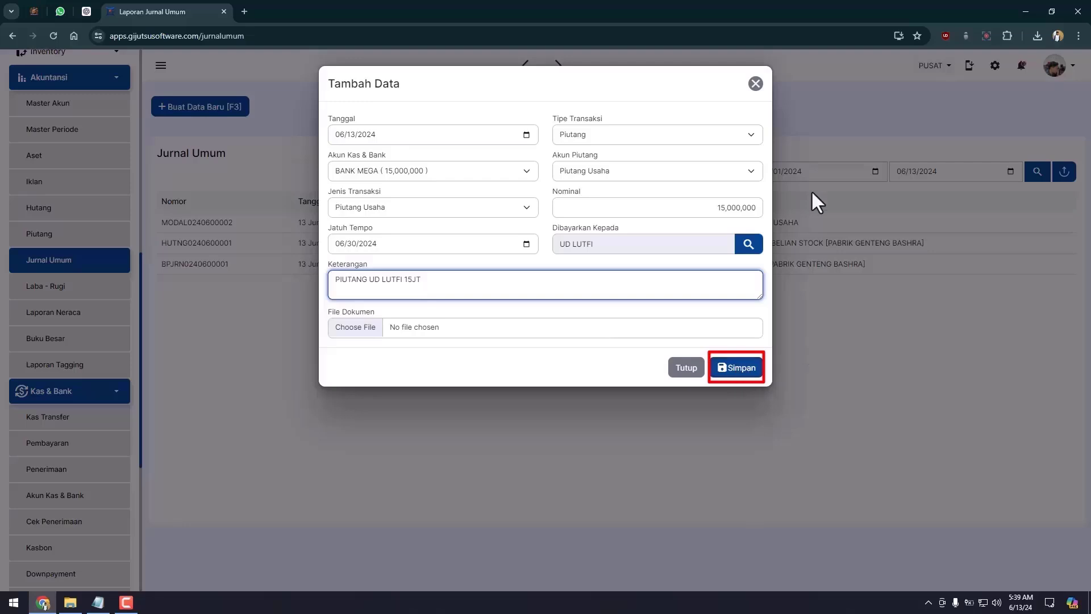
left_click(743, 369)
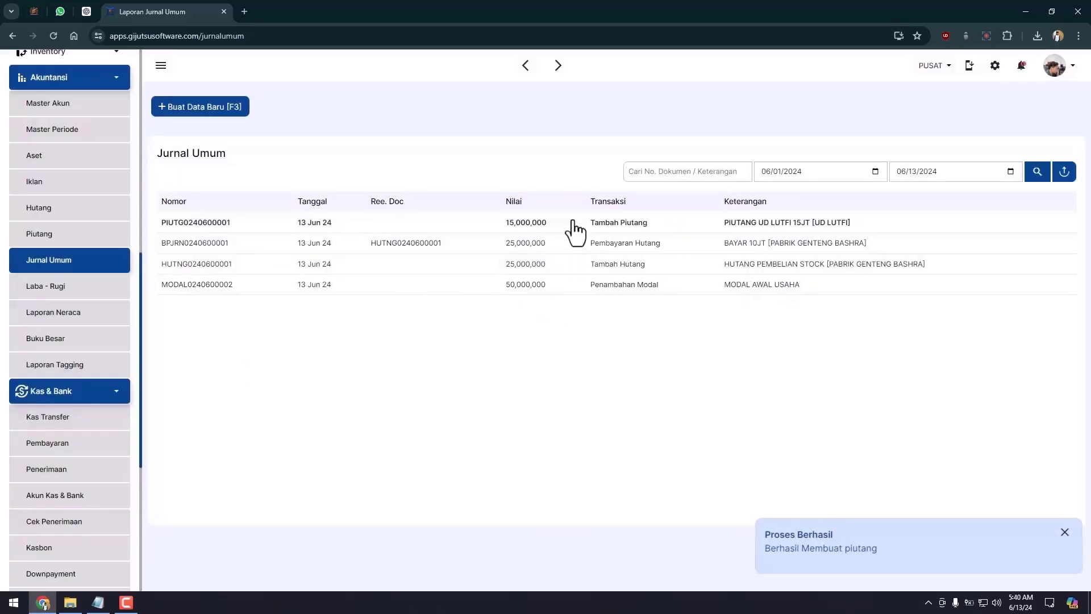
left_click(113, 316)
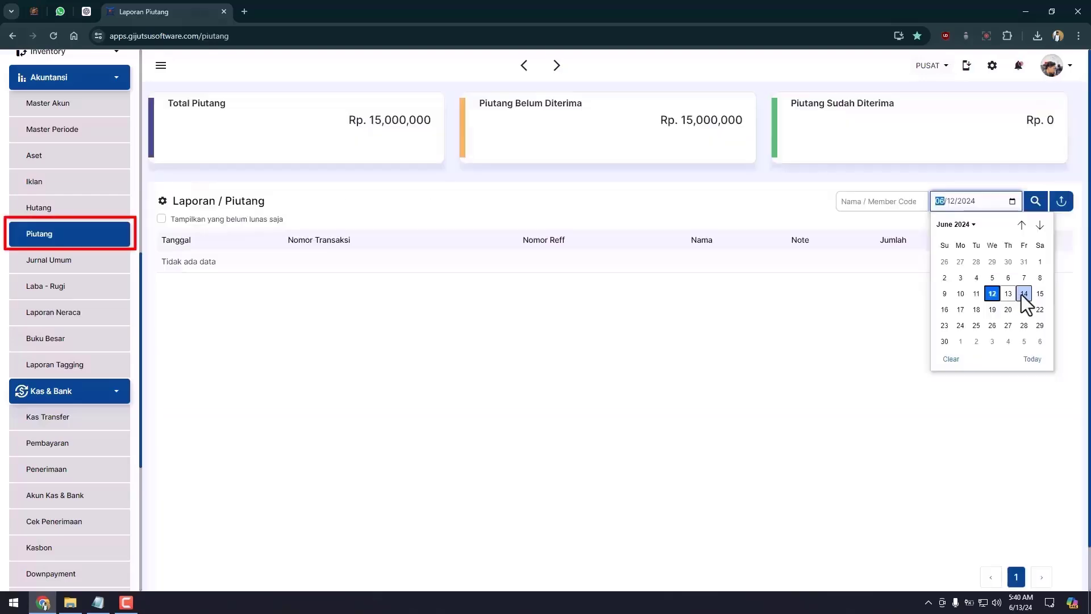
left_click(1021, 294)
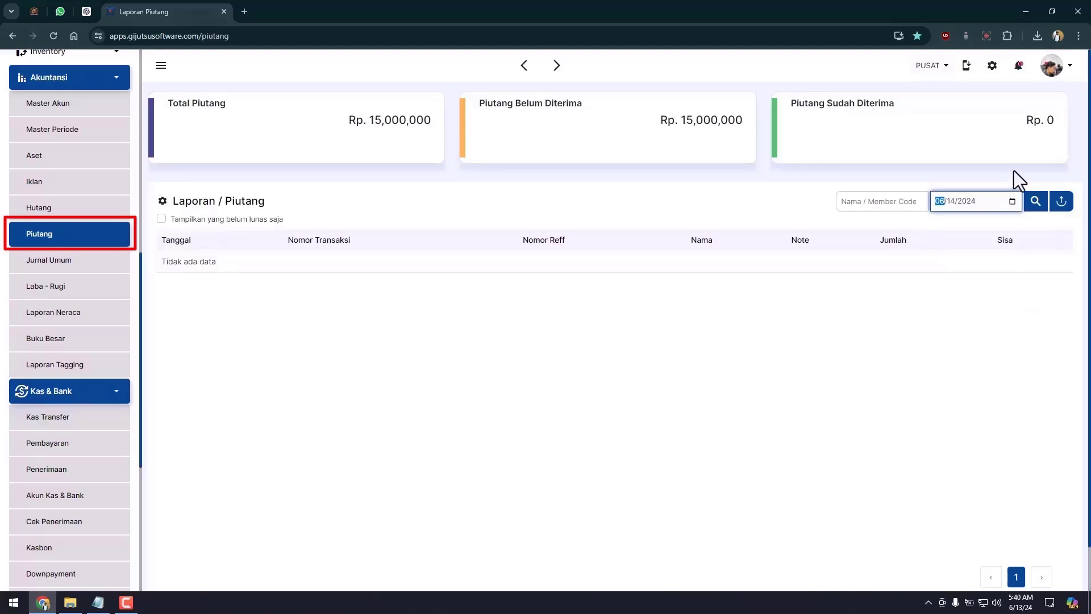
left_click(1034, 202)
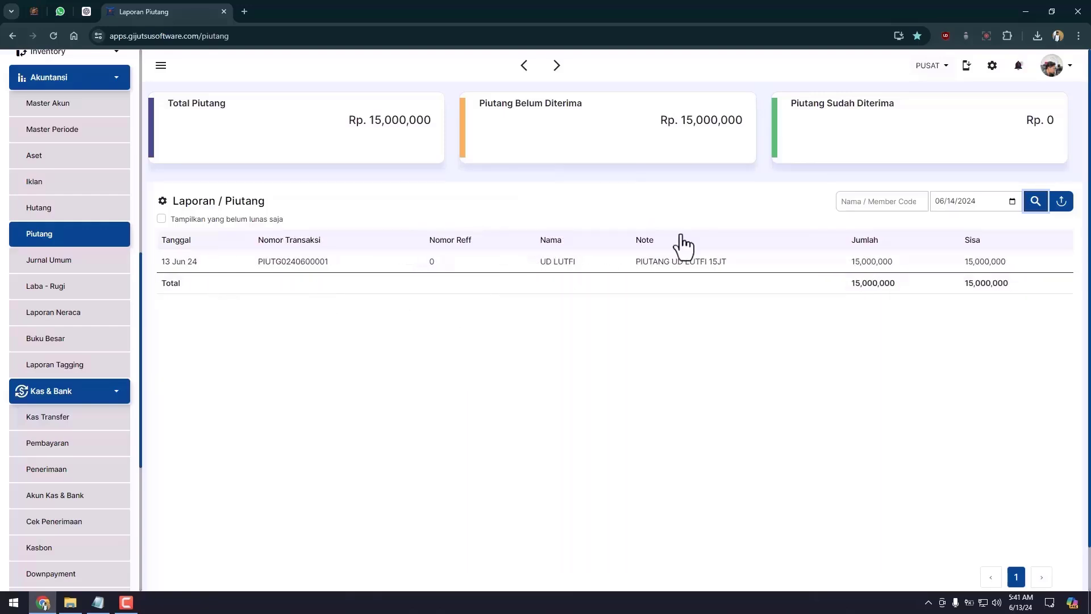
left_click(87, 264)
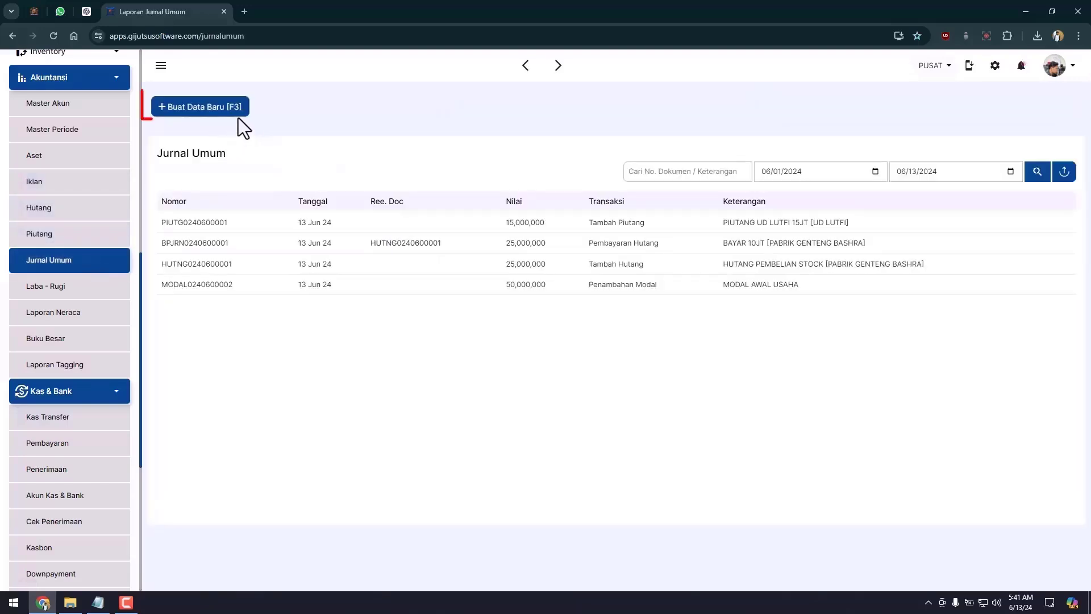
Step: Save a Kas / Bank Masuk Penerimaan Piutang of 10,000,000 from UD LUTFI into BANK MEGA
left_click(242, 113)
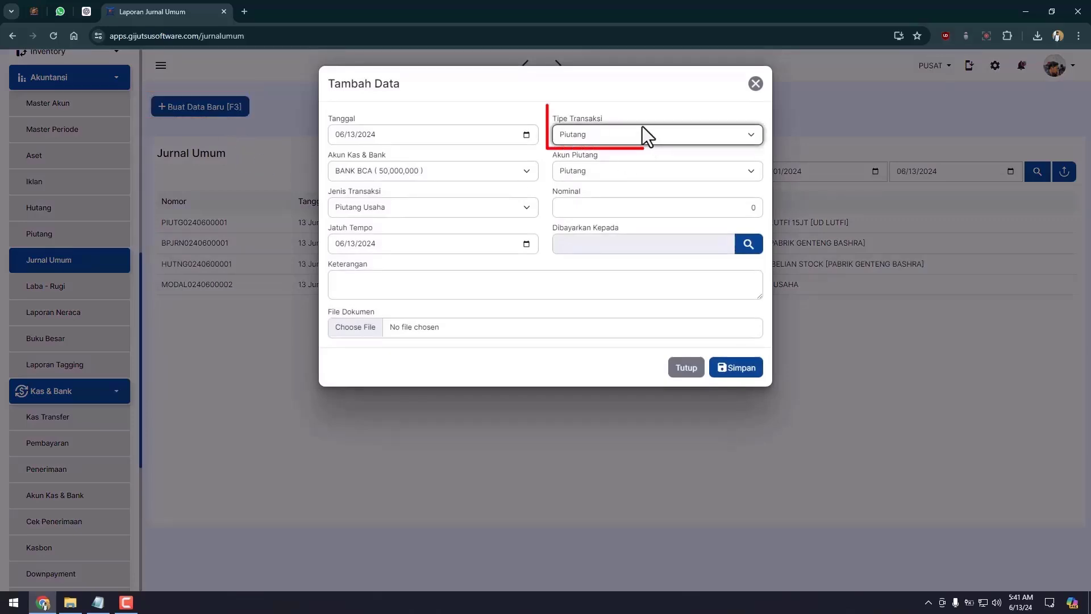
left_click(628, 137)
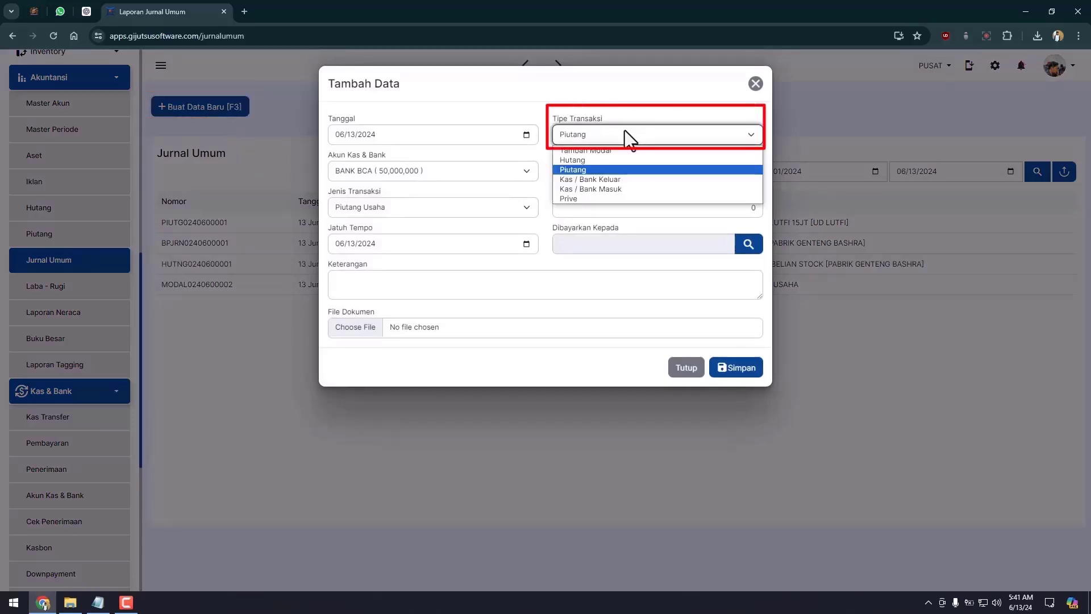
left_click(602, 189)
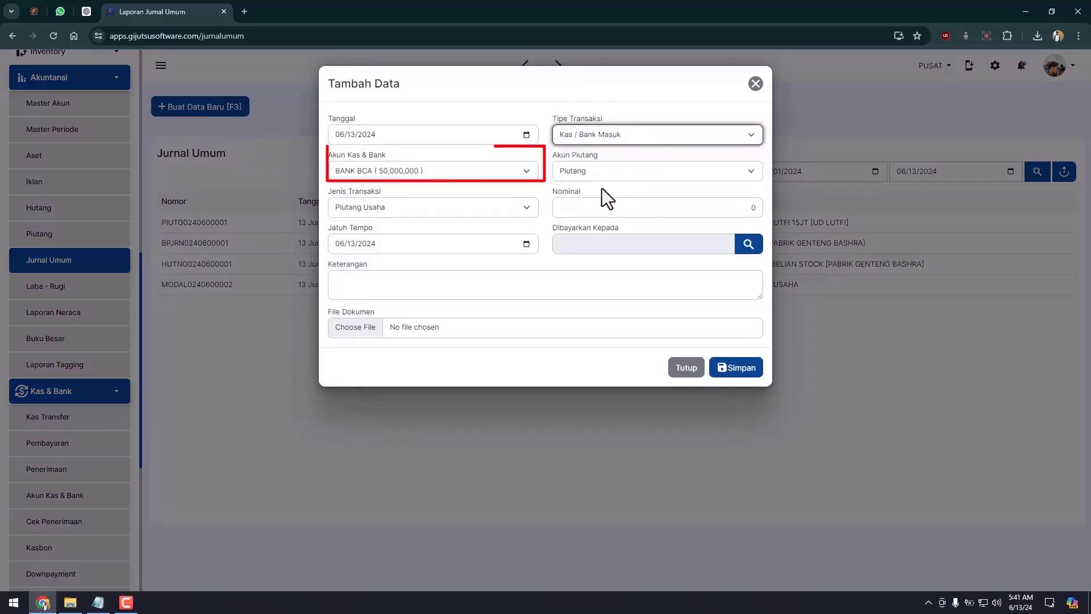
left_click(513, 175)
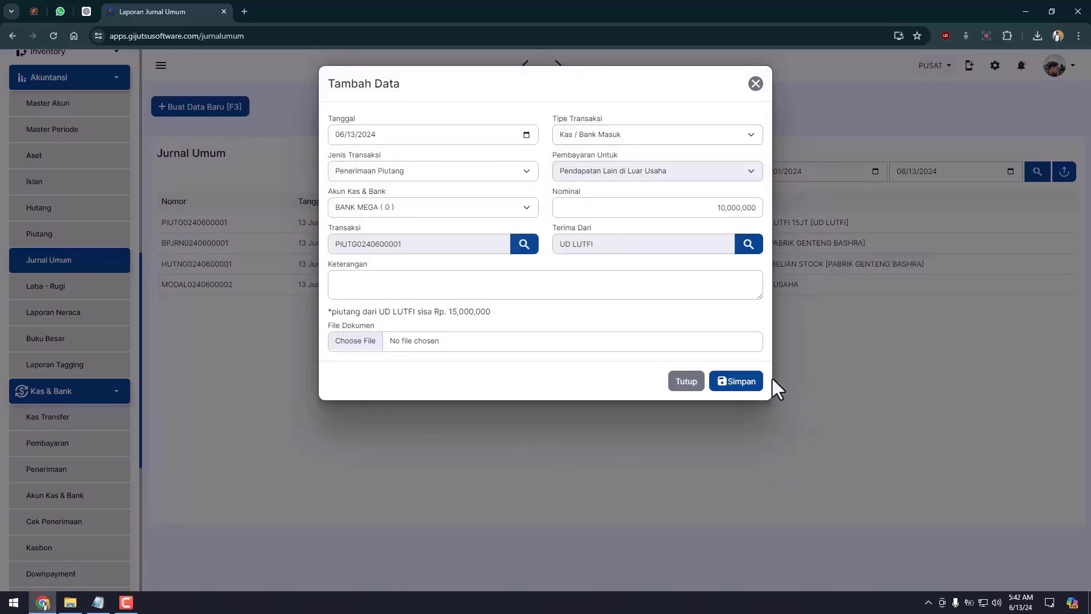
left_click(735, 382)
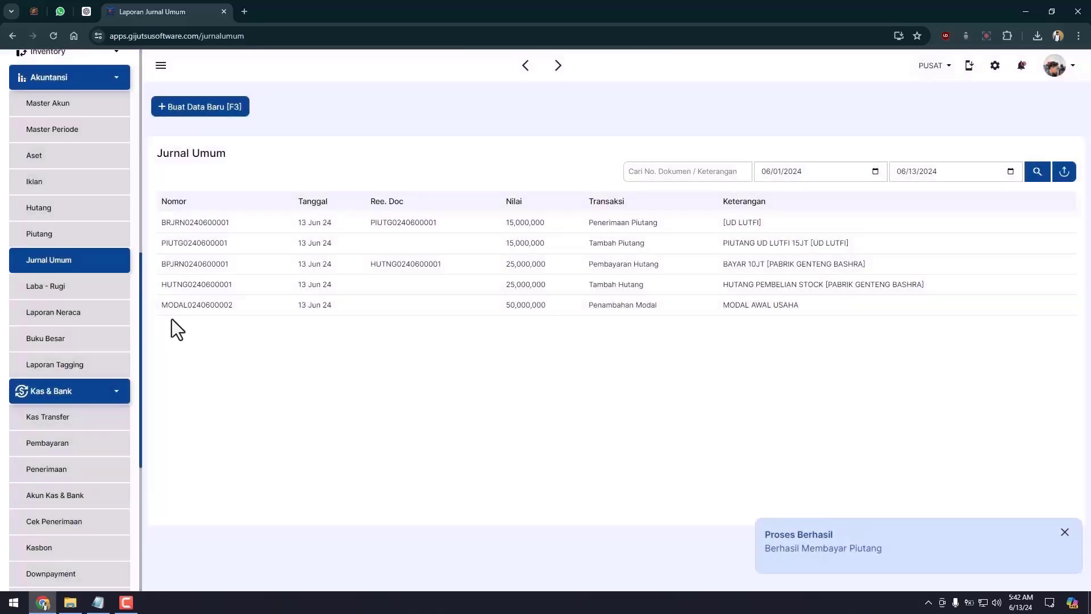
left_click(106, 322)
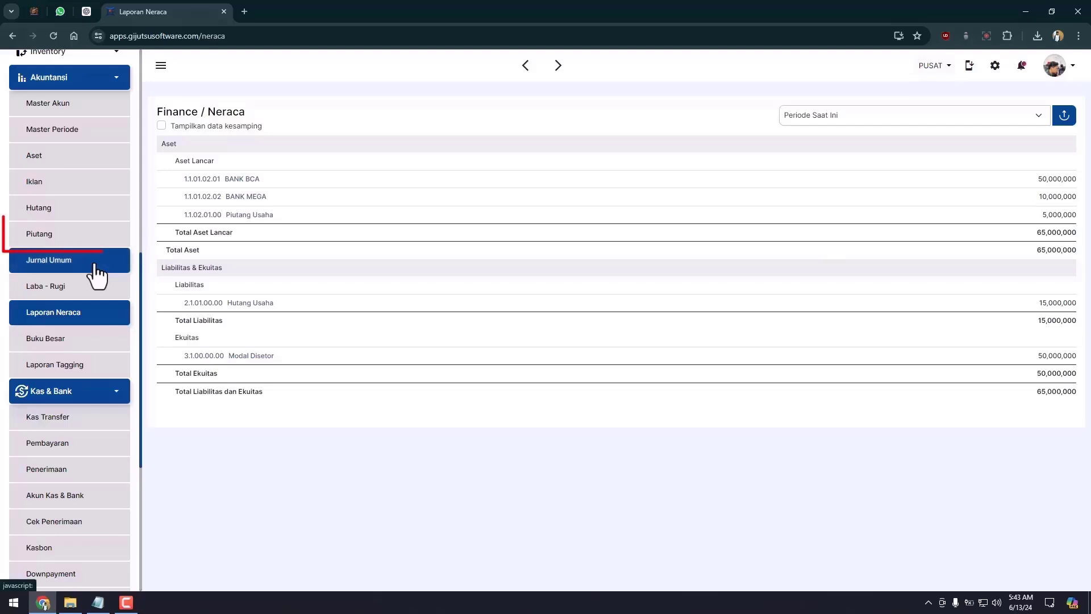
left_click(112, 248)
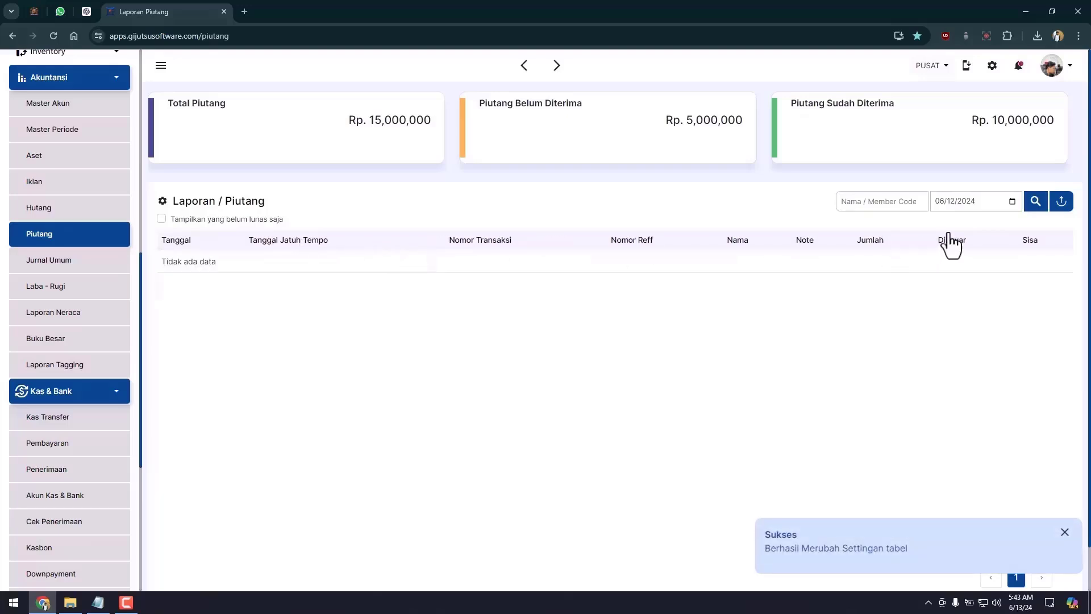
left_click(1012, 203)
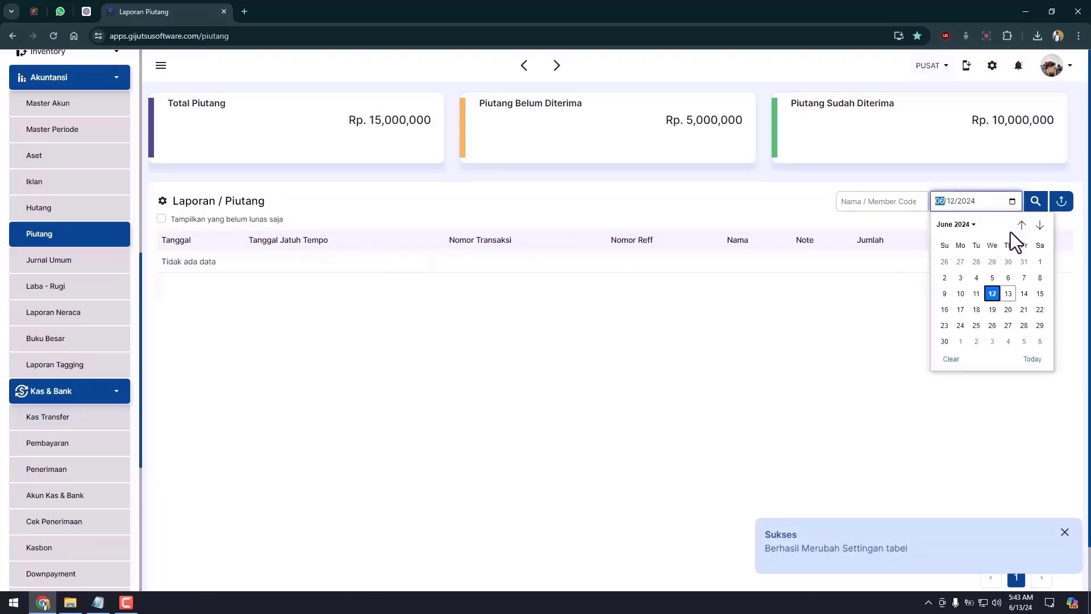
left_click(1024, 293)
left_click(1036, 201)
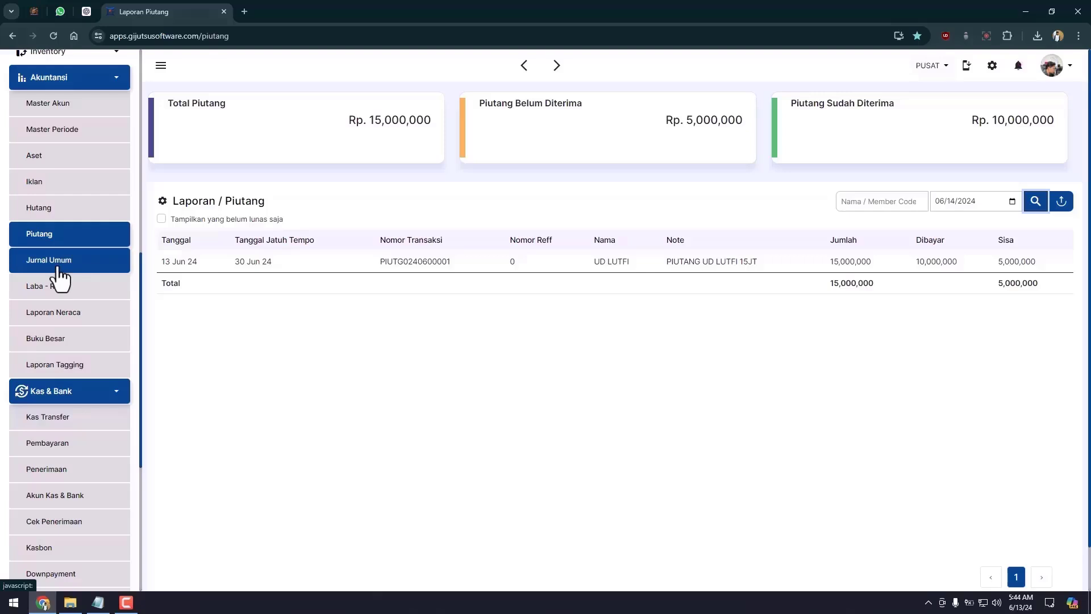
left_click(60, 268)
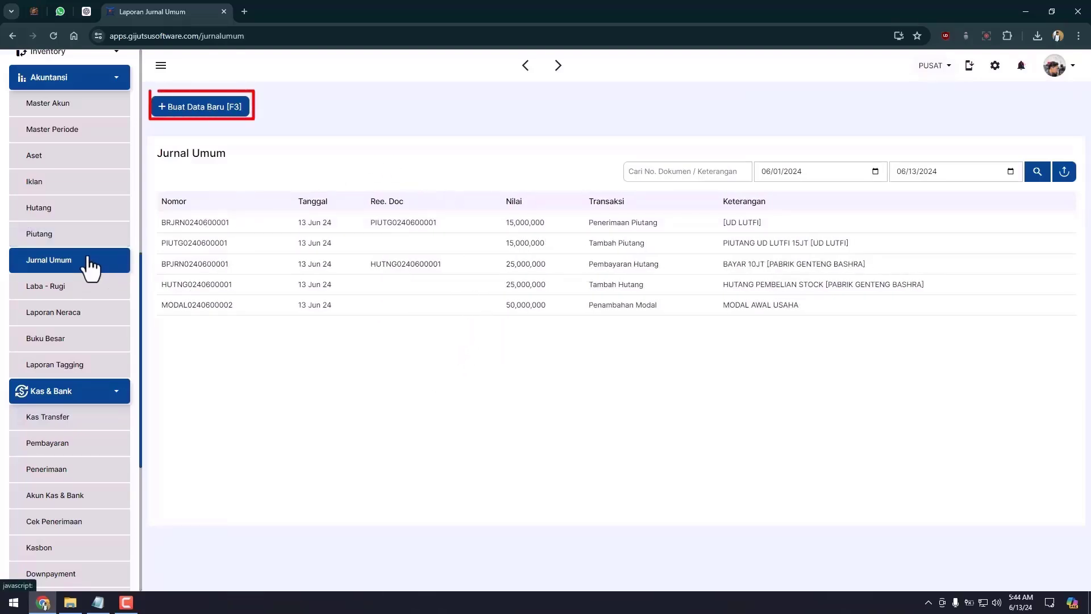
Step: Start a Kas / Bank Keluar entry for Beban Listrik paid from BANK BCA with 1,000,000
left_click(206, 111)
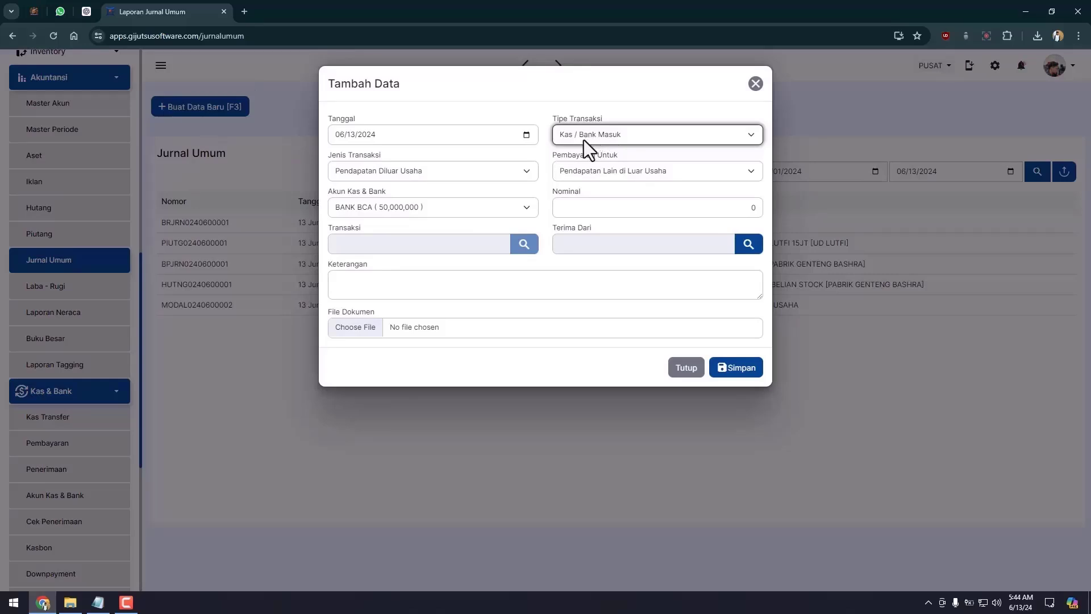
left_click(583, 140)
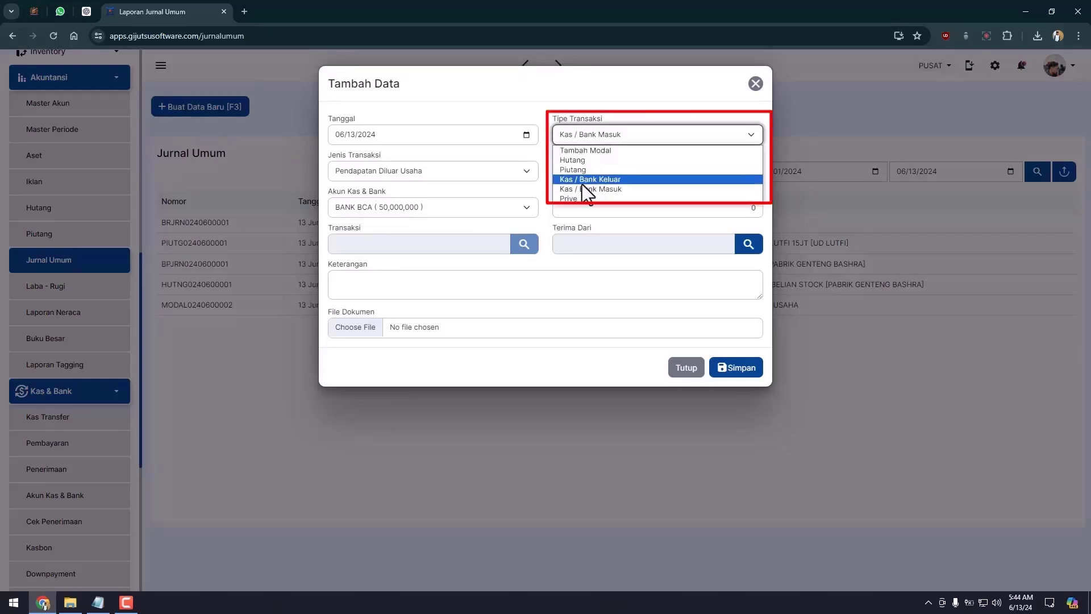
left_click(581, 181)
left_click(363, 166)
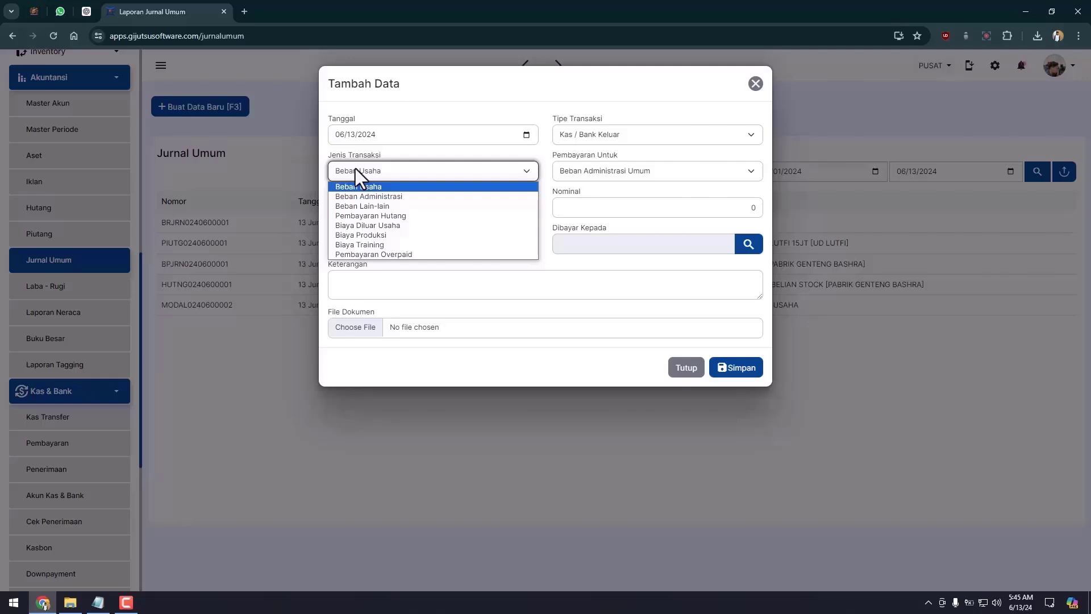
left_click(573, 170)
left_click(572, 293)
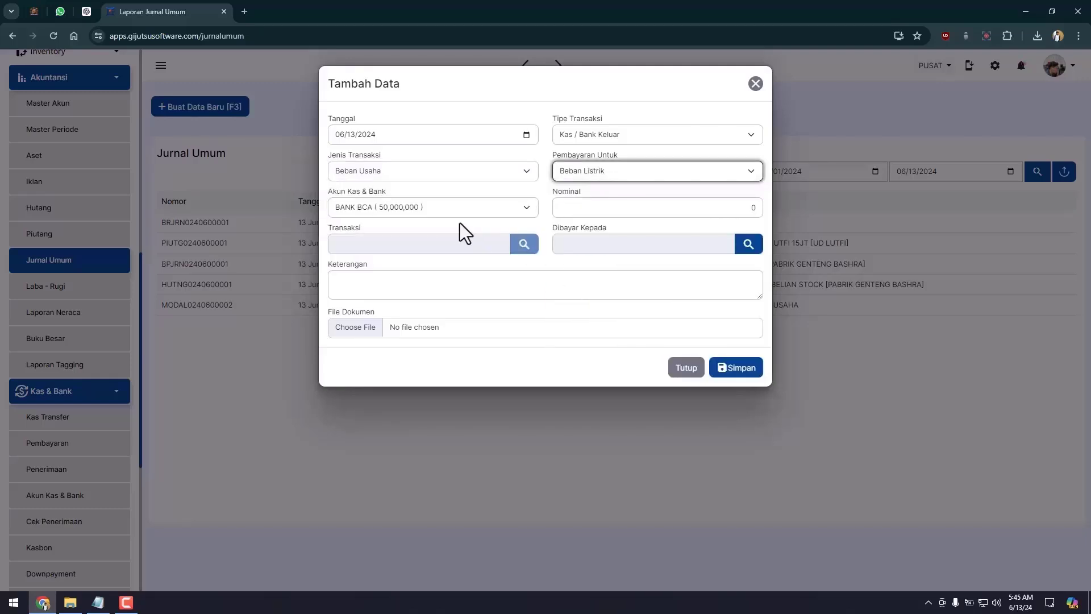
left_click(451, 212)
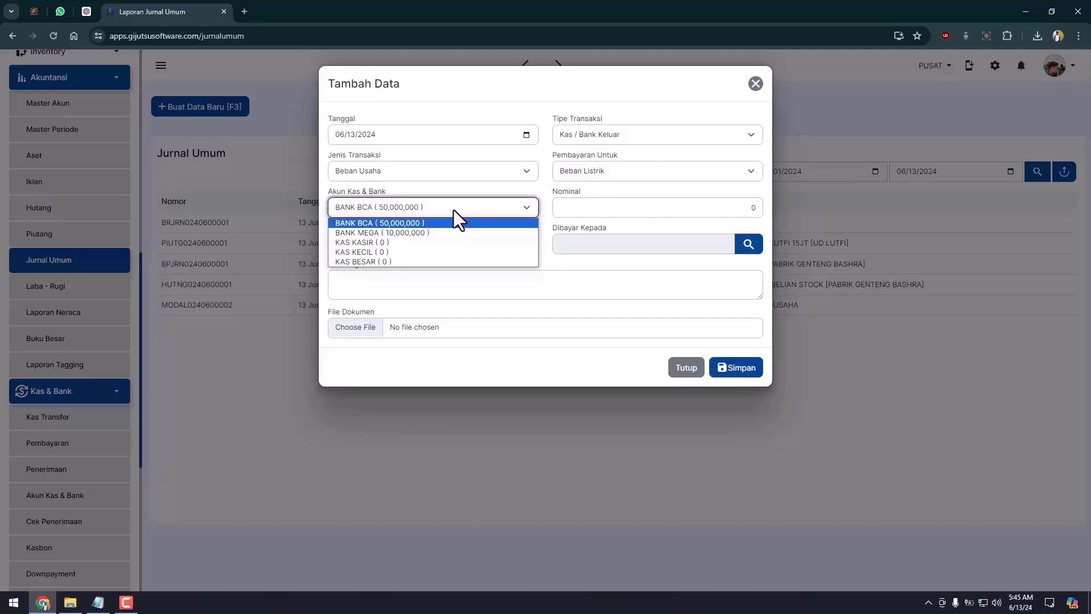
left_click(460, 222)
left_click(724, 215)
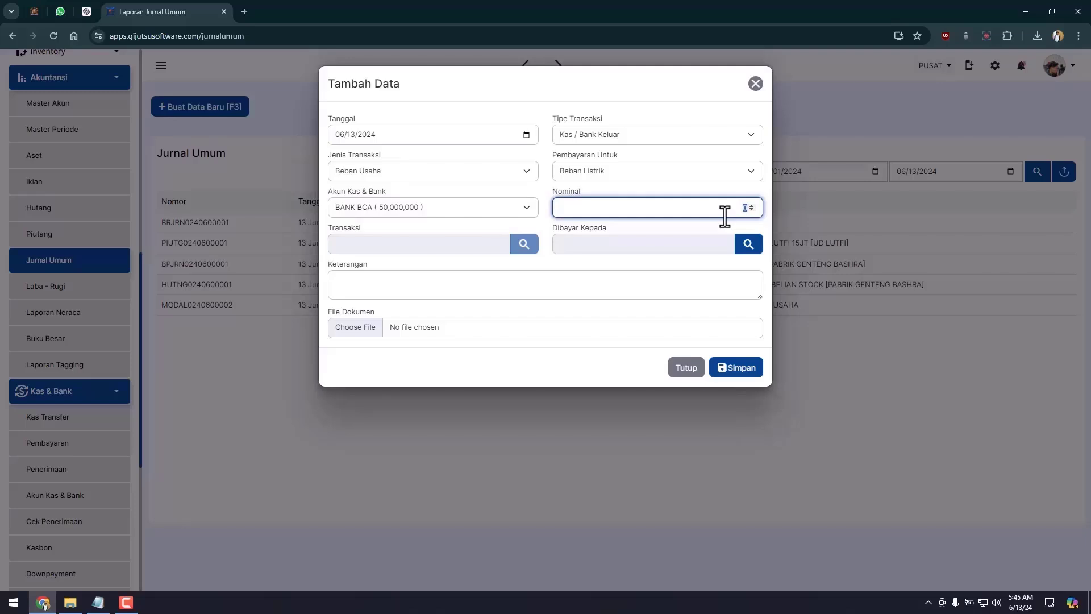
type("1")
type("000,000")
Step: Choose an employee from the Karyawan contacts as payee and save the expense
left_click(749, 243)
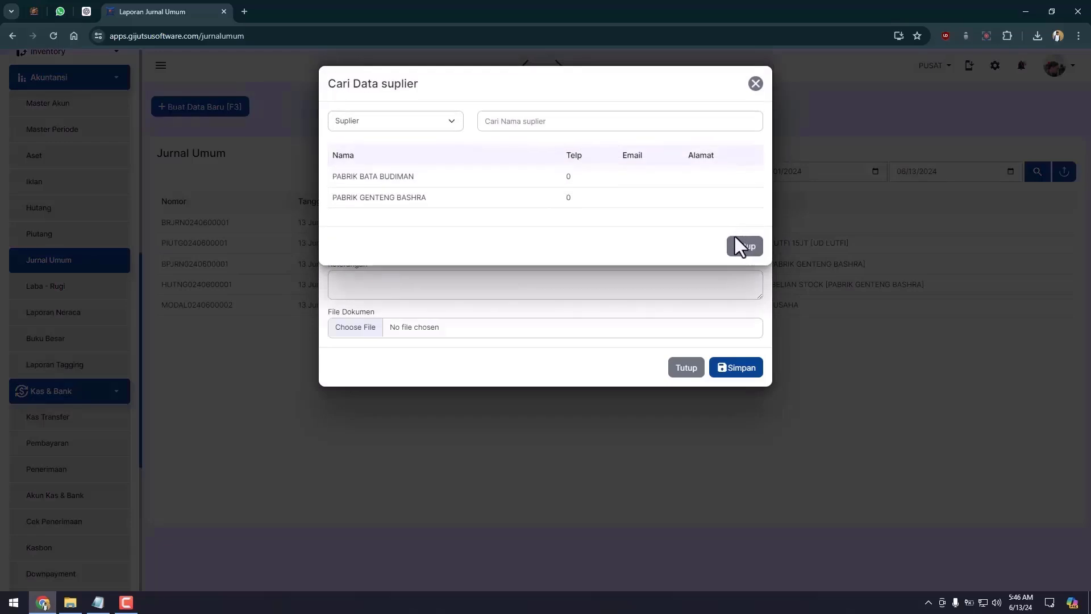
key("Escape")
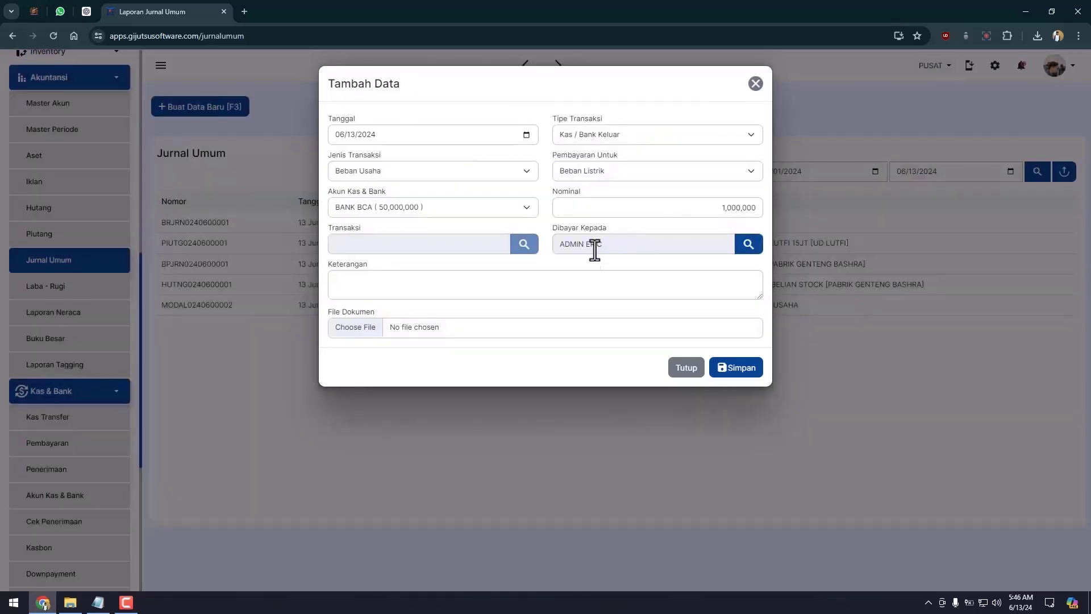
left_click(641, 296)
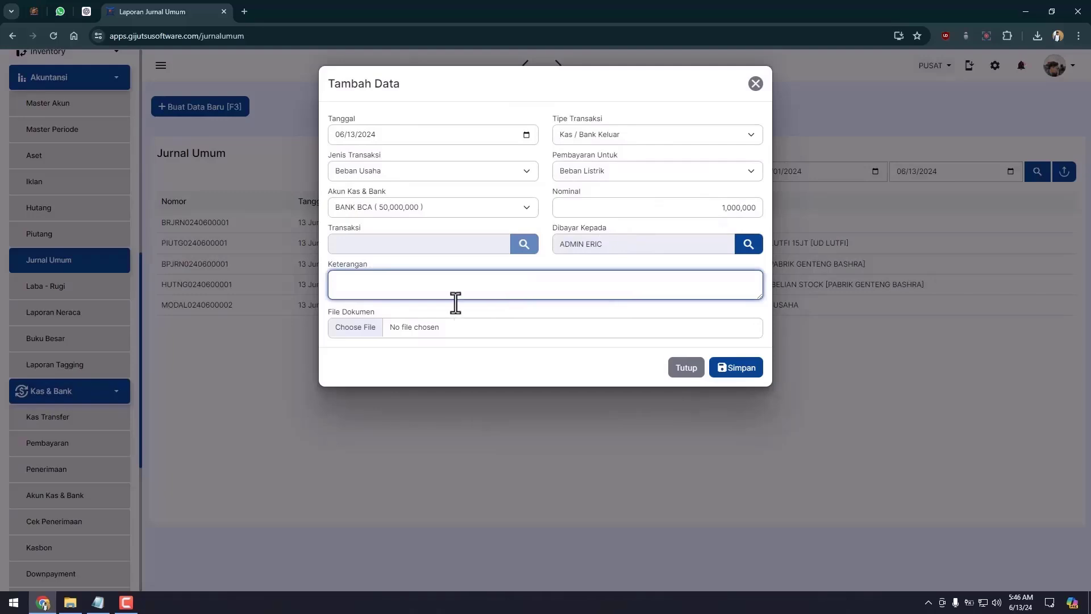
left_click(746, 247)
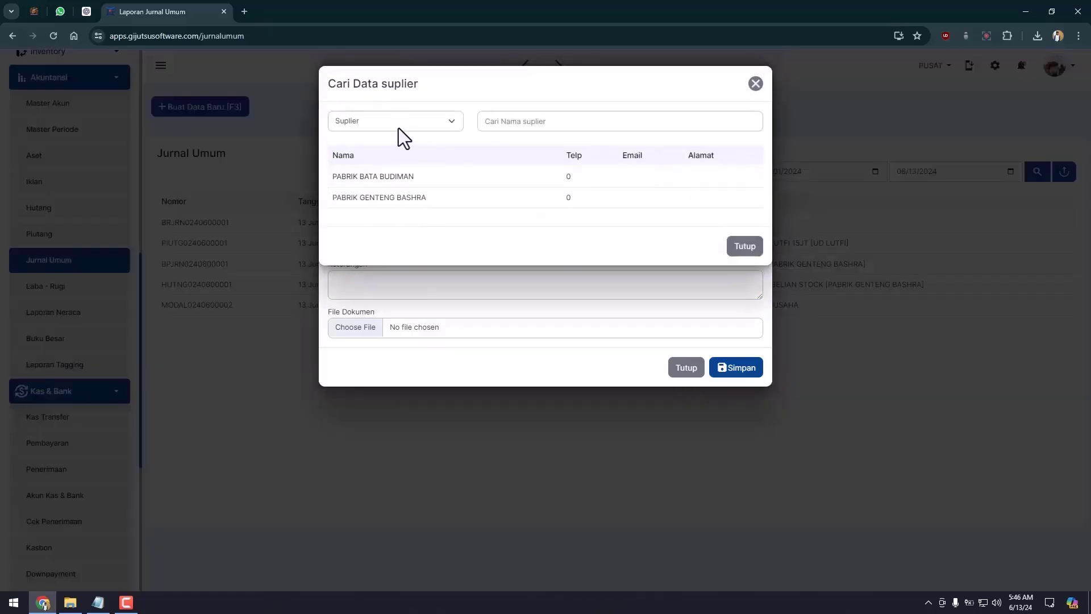
left_click(400, 125)
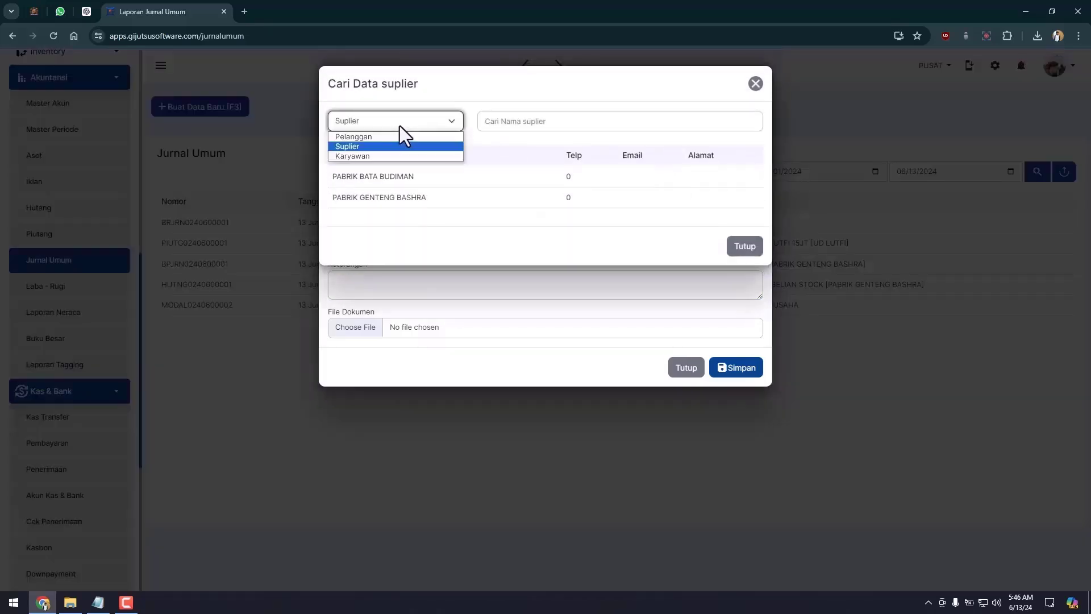
left_click(367, 157)
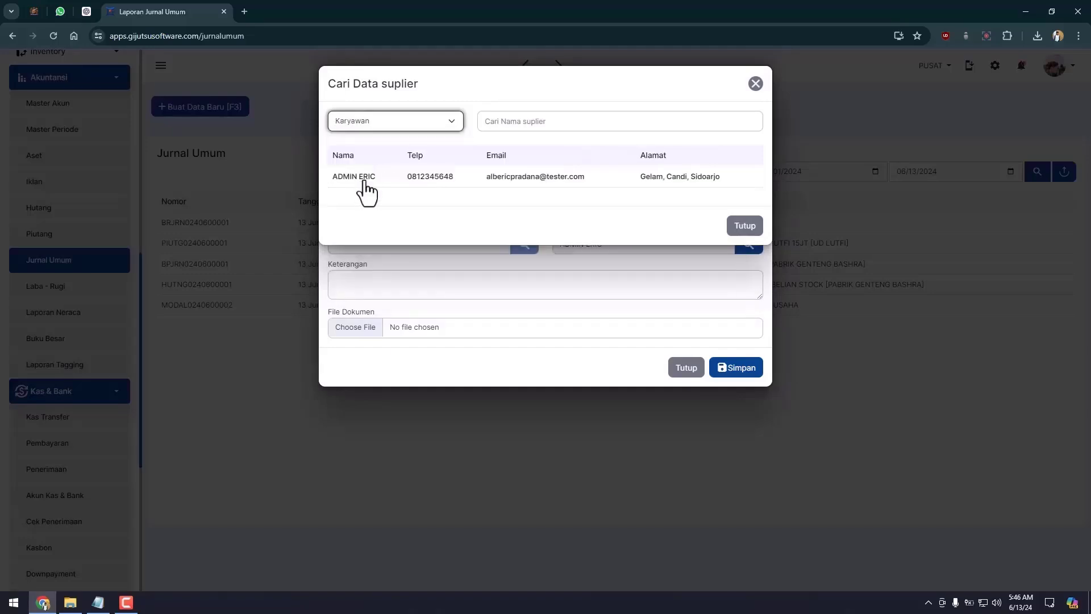
left_click(359, 178)
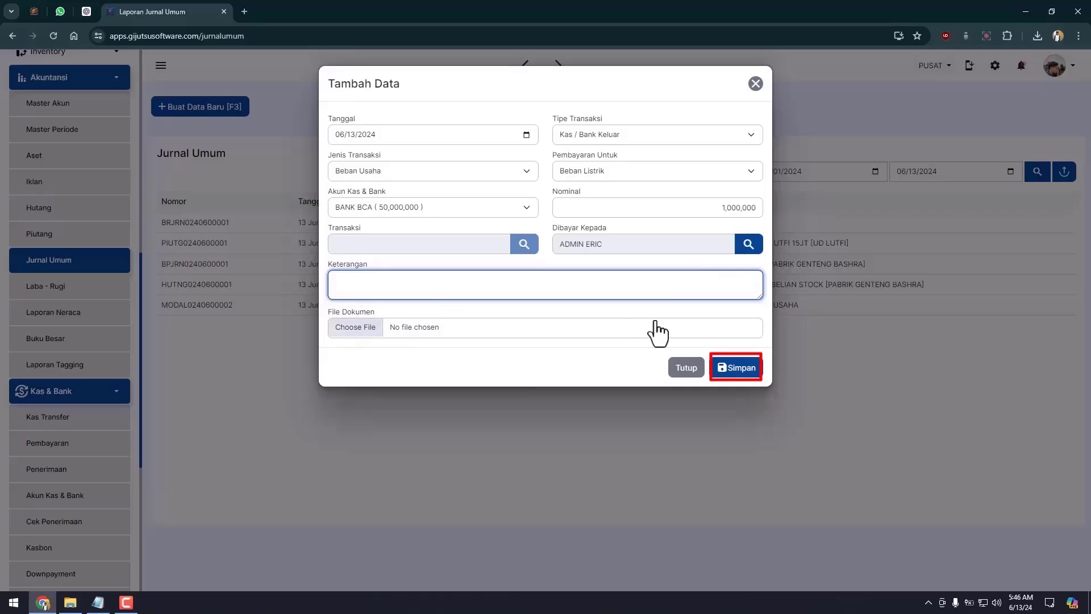
left_click(736, 367)
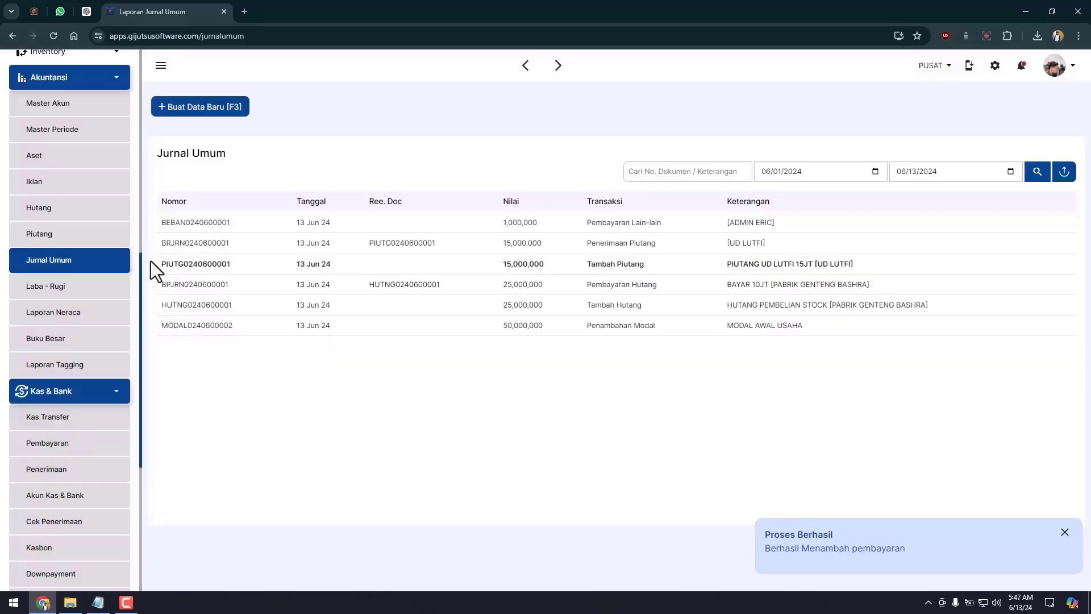
Step: Review the balance sheet, highlighting the -1,000,000 Laba Periode Berjalan figure
left_click(113, 310)
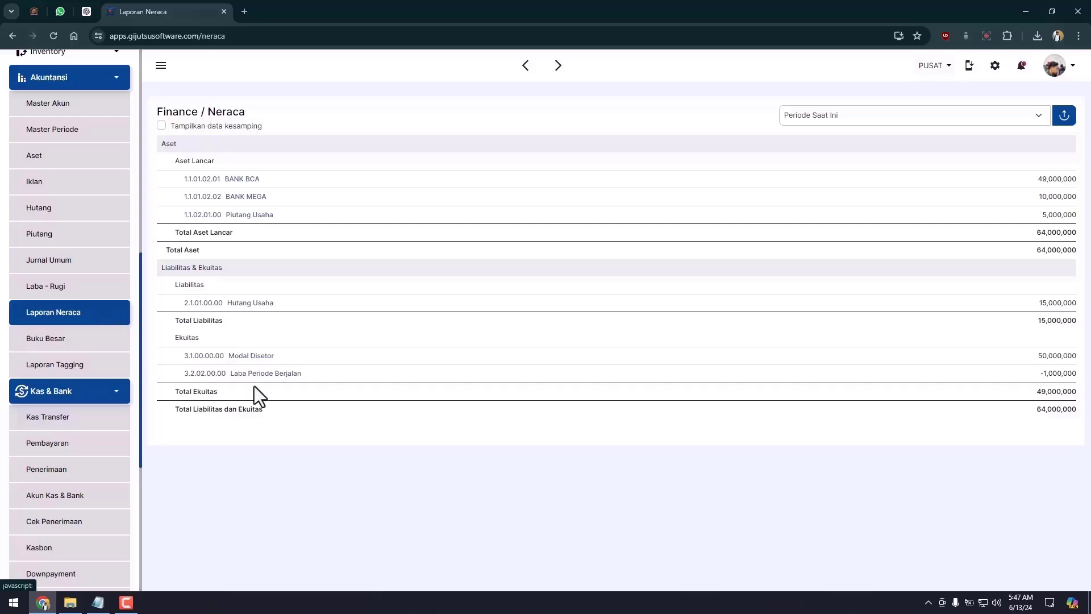
double_click(1045, 373)
left_click(1002, 363)
left_click_drag(229, 375, 299, 375)
left_click(309, 376)
Step: Inspect Laba - Rugi's 1,000,000 Beban Listrik transactions, then return to Jurnal Umum
left_click(54, 295)
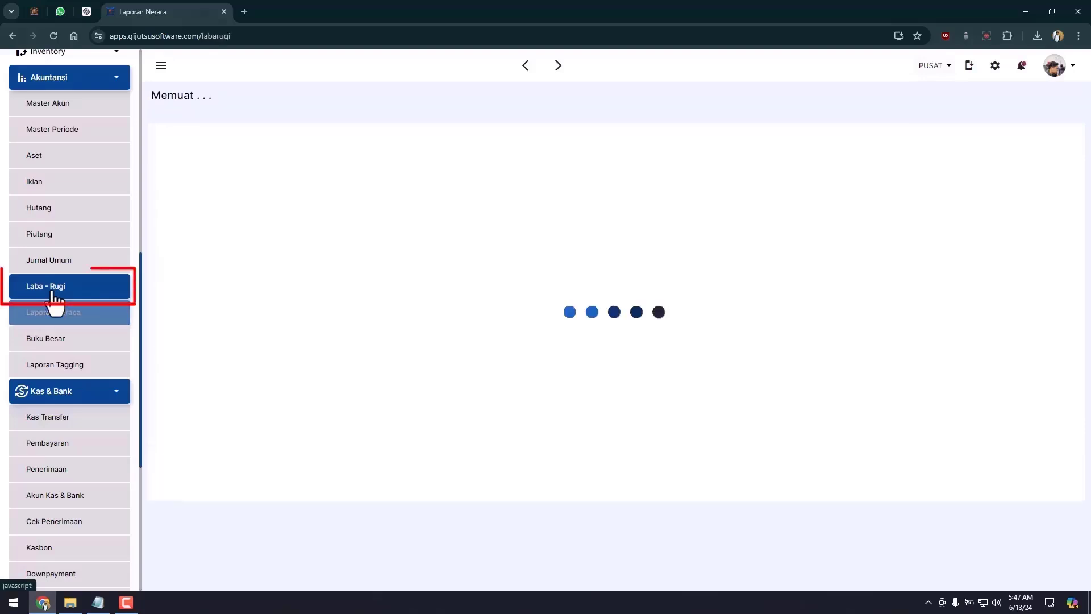
scroll(660, 368, "down", 2)
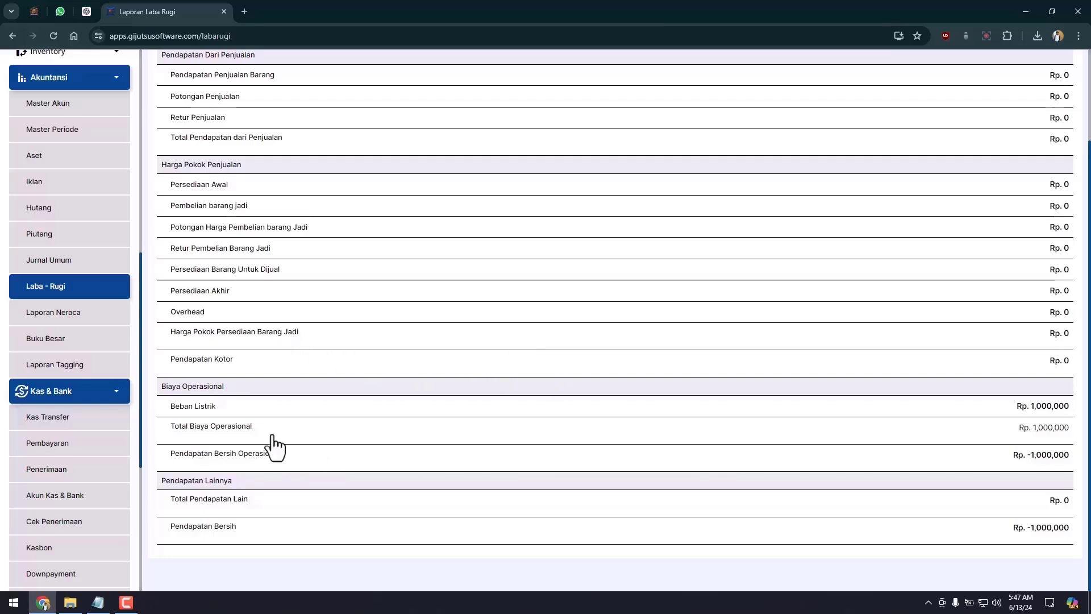
left_click(203, 410)
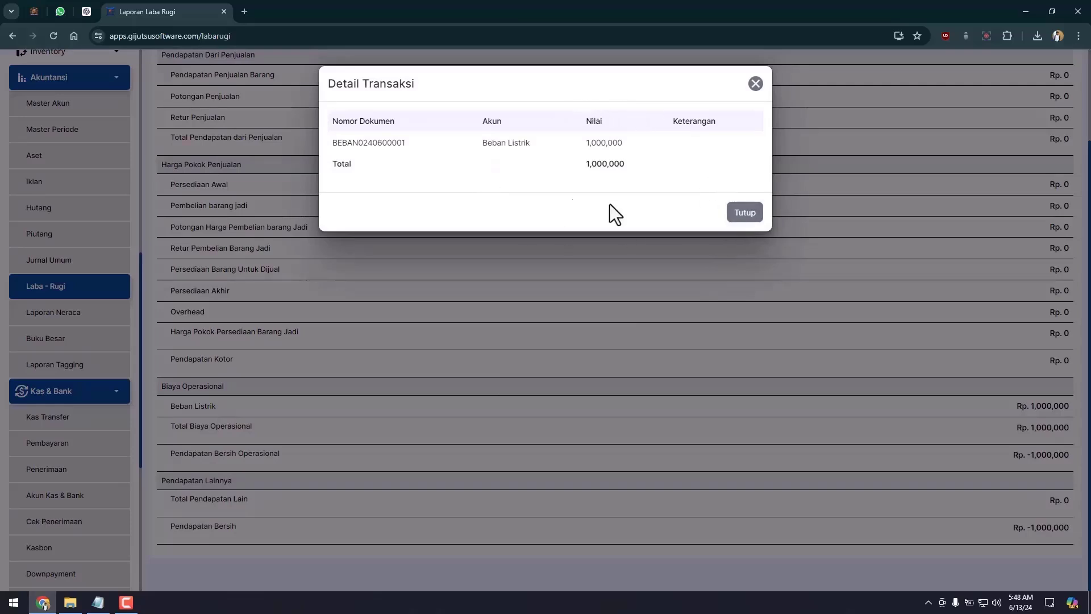
left_click(748, 212)
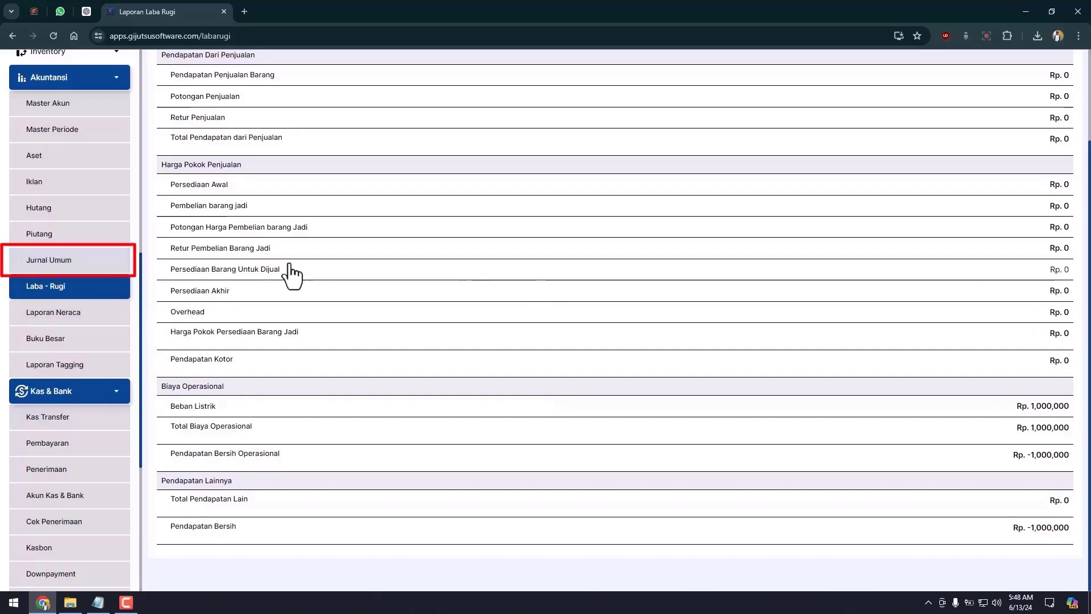
left_click(104, 270)
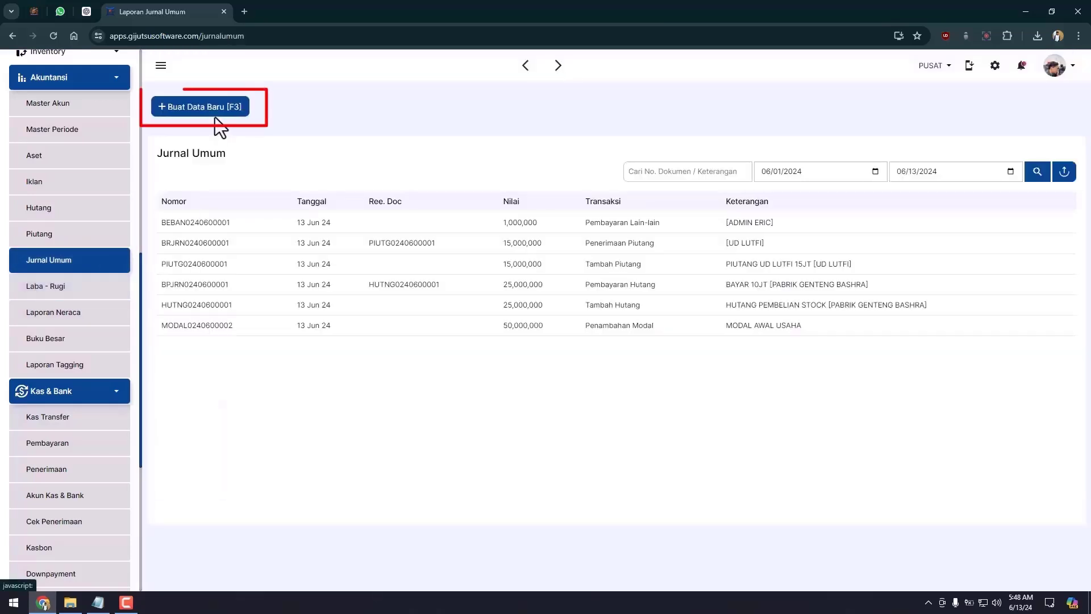
Step: Create a Kas / Bank Masuk entry, Pendapatan Lain-lain, booked to Pendapatan Jasa for 1,500,000
left_click(218, 110)
left_click(574, 134)
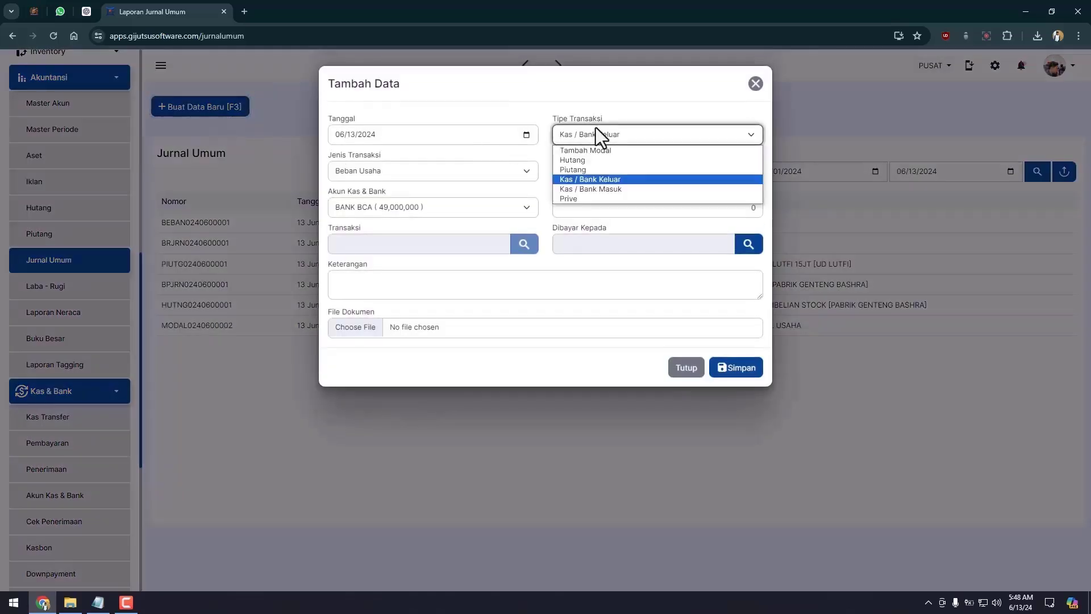
left_click(593, 189)
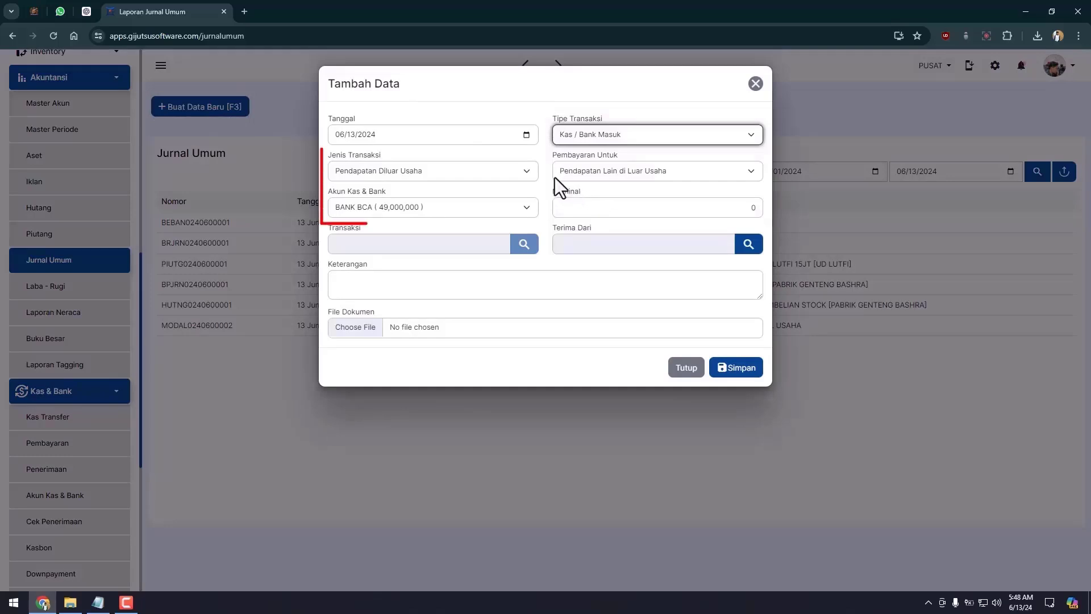
left_click(533, 176)
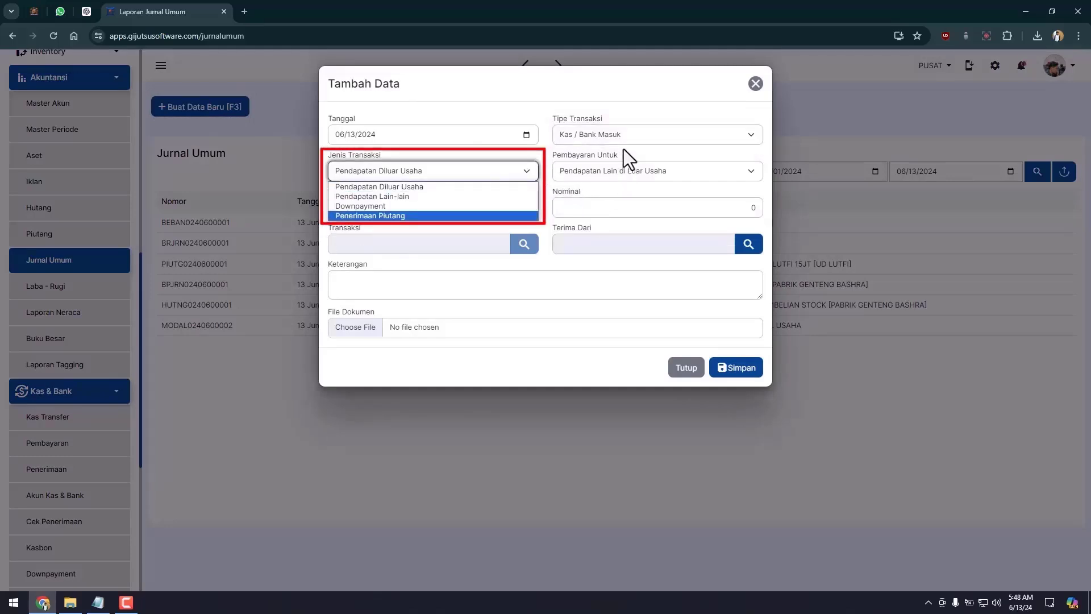
left_click(431, 196)
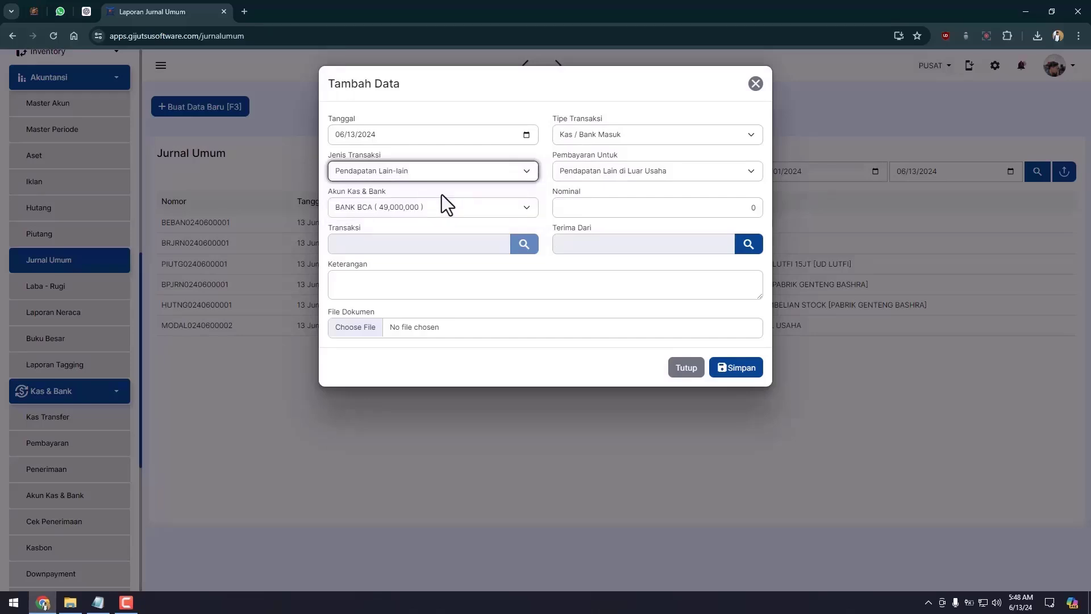
left_click(605, 169)
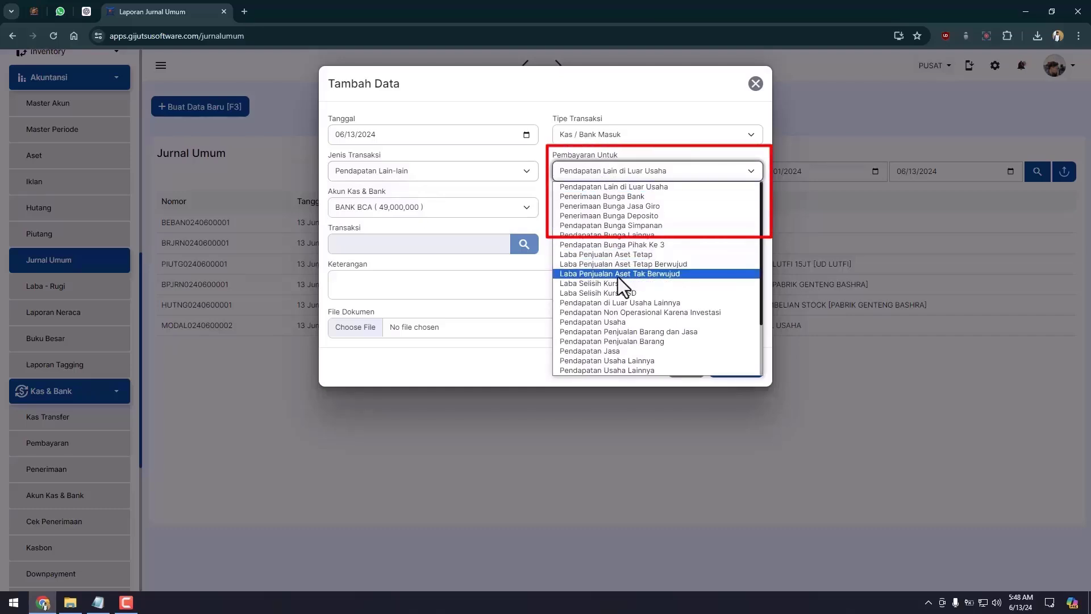
left_click(625, 349)
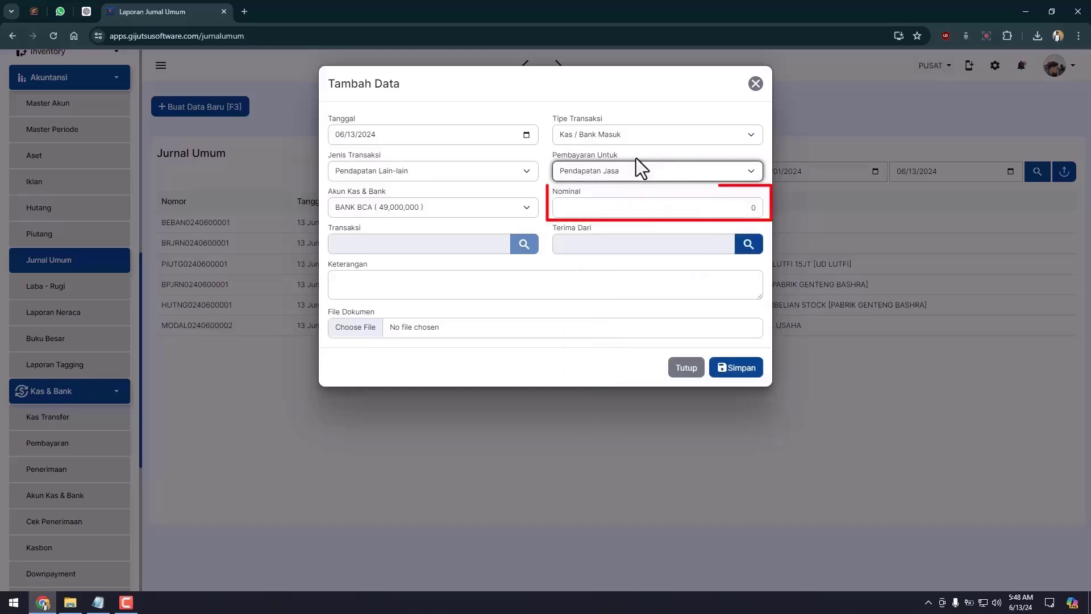
left_click(617, 208)
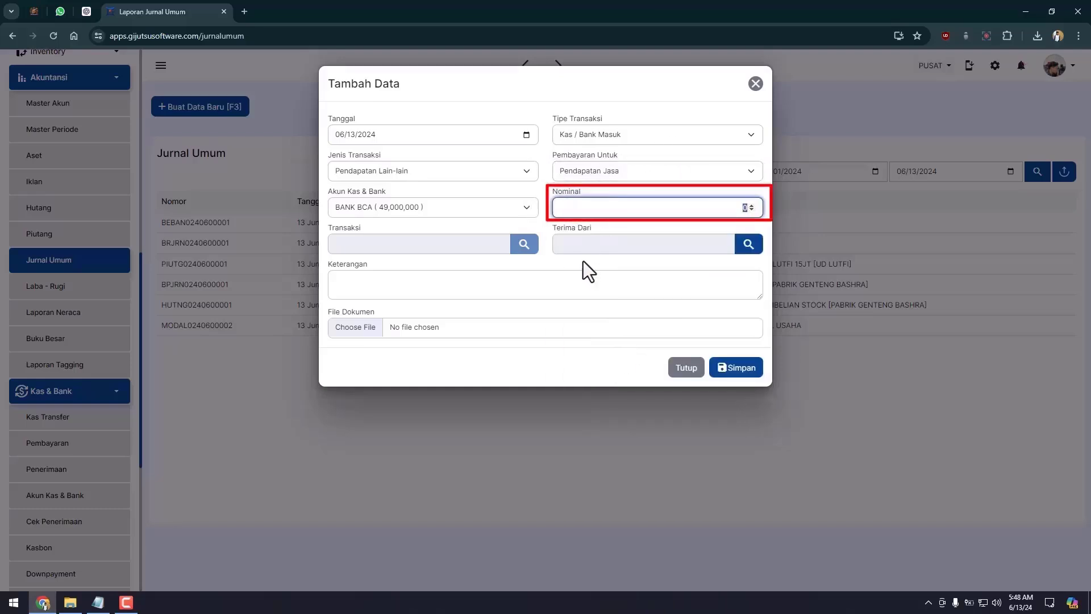
type("1,500,000")
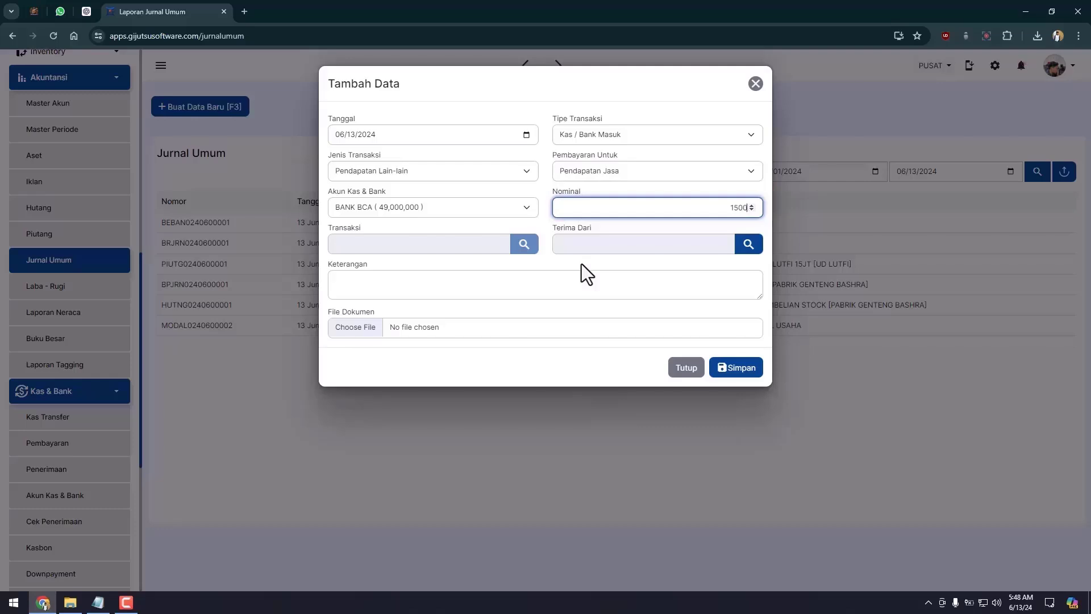
left_click(668, 252)
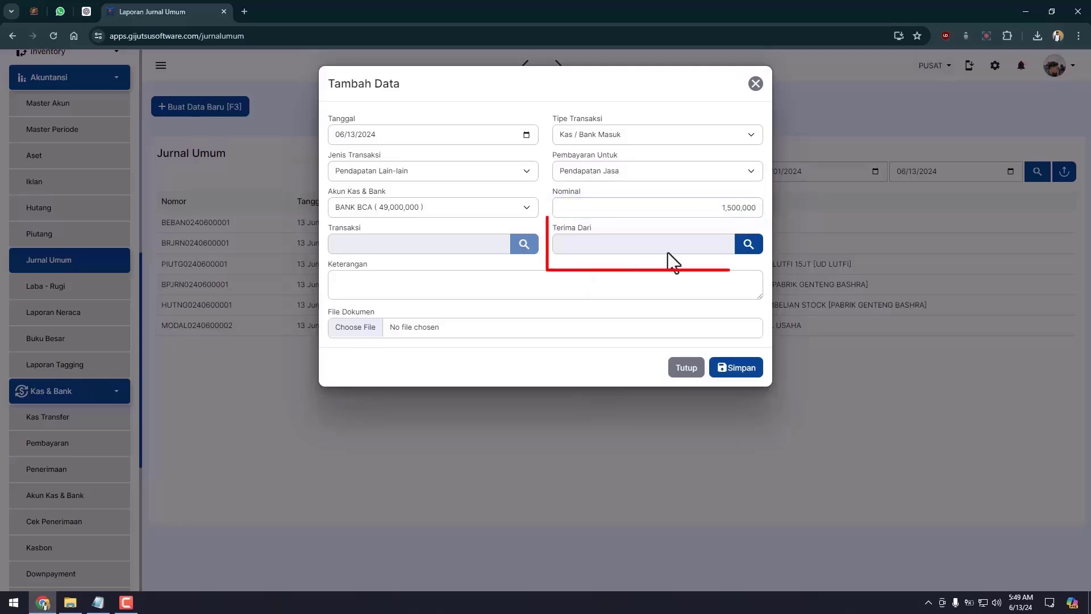
Step: Set customer MAJU JAYA as payer, describe it JASA KIRIM BARANG, and save
left_click(749, 245)
left_click(439, 122)
left_click(438, 137)
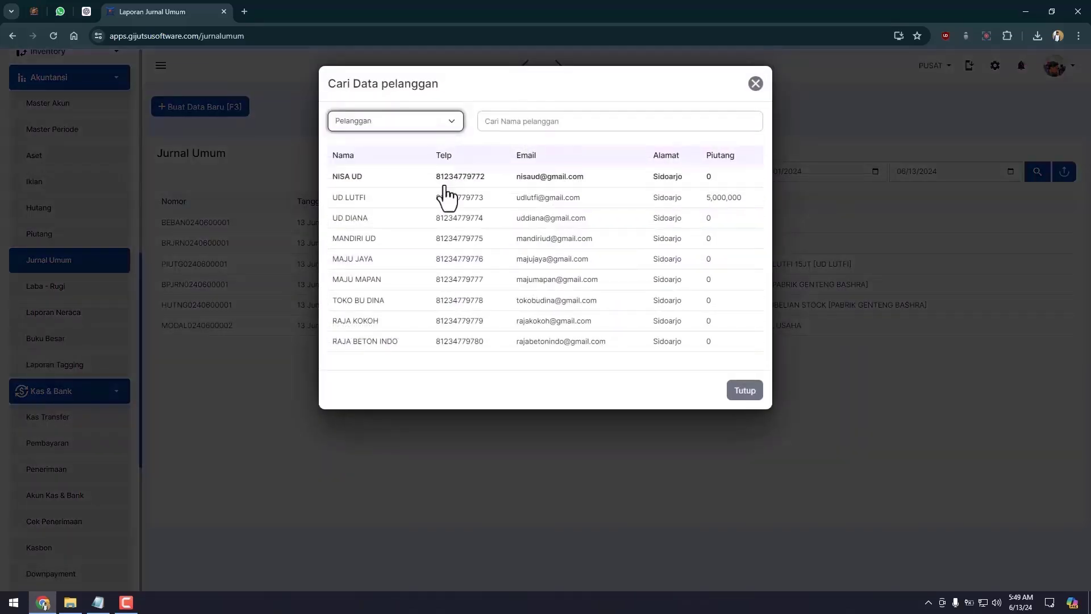
left_click(391, 259)
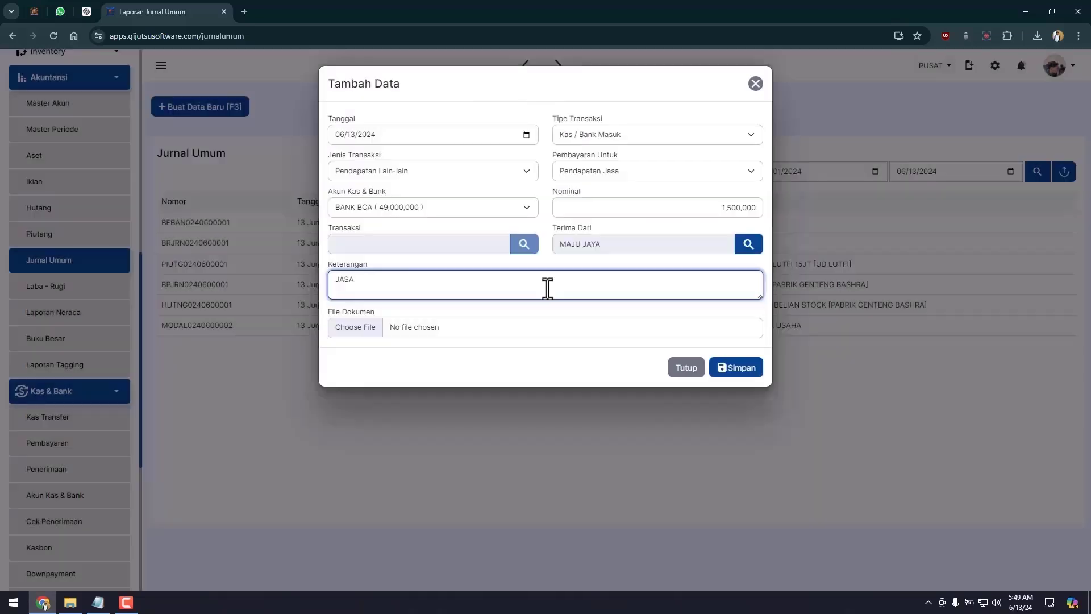
type("G")
left_click(329, 336)
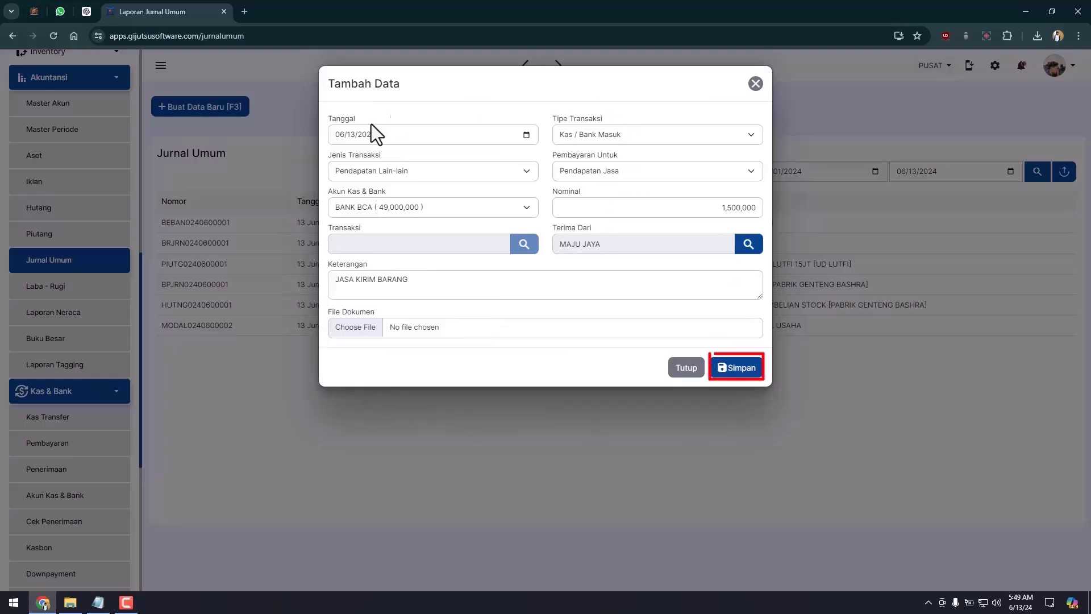
left_click(741, 370)
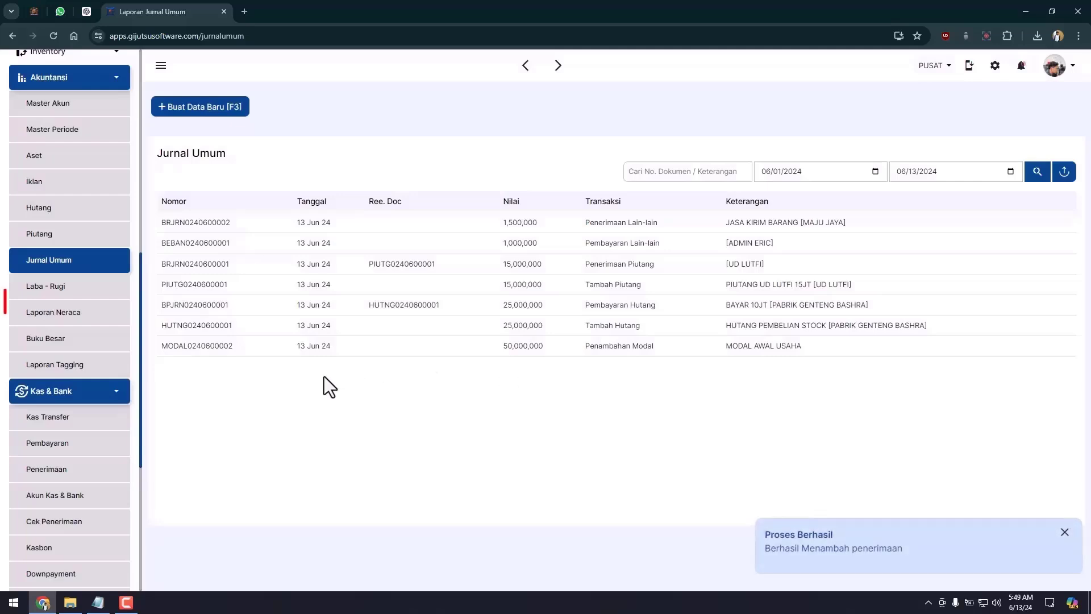
left_click(107, 321)
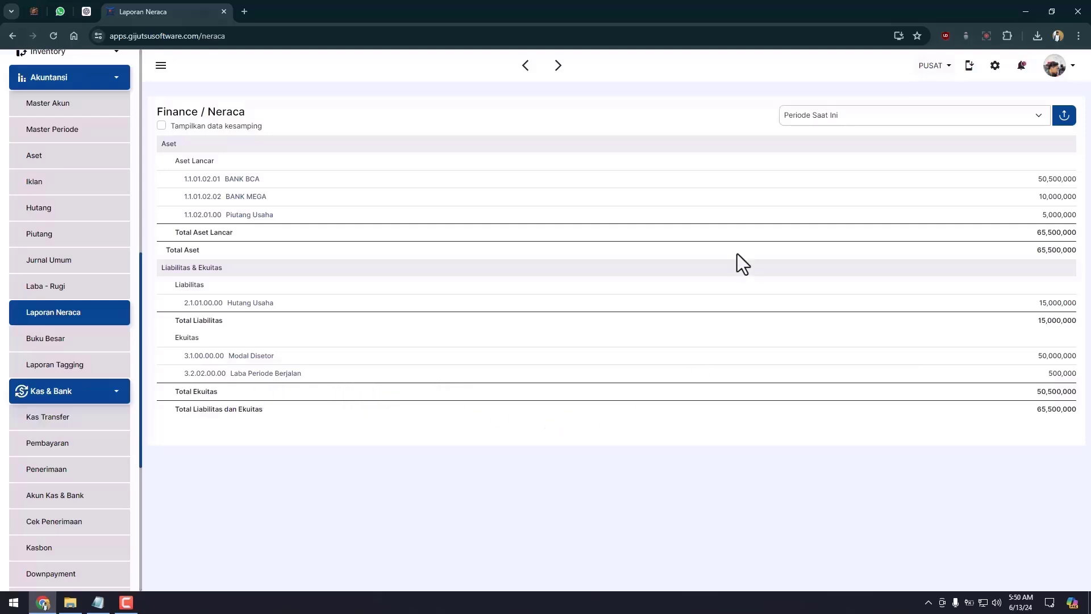
left_click(125, 288)
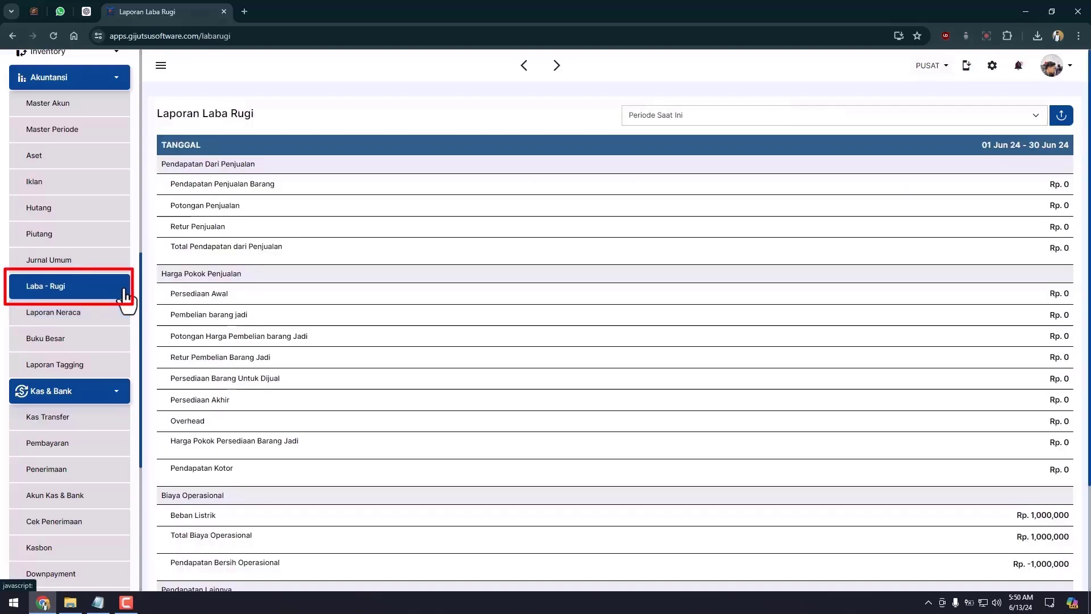
scroll(886, 449, "down", 4)
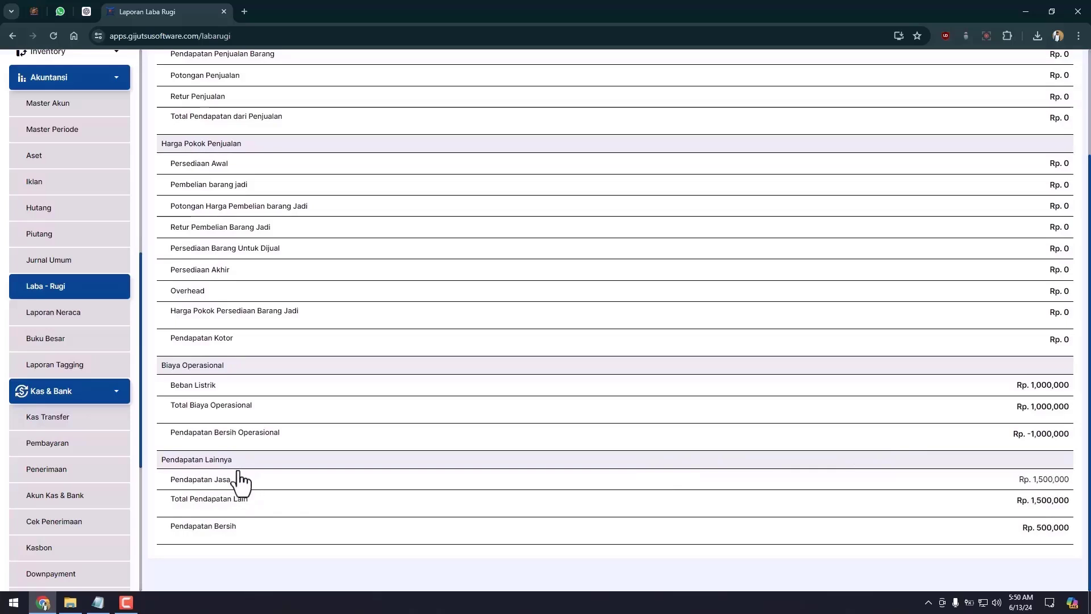
left_click(287, 482)
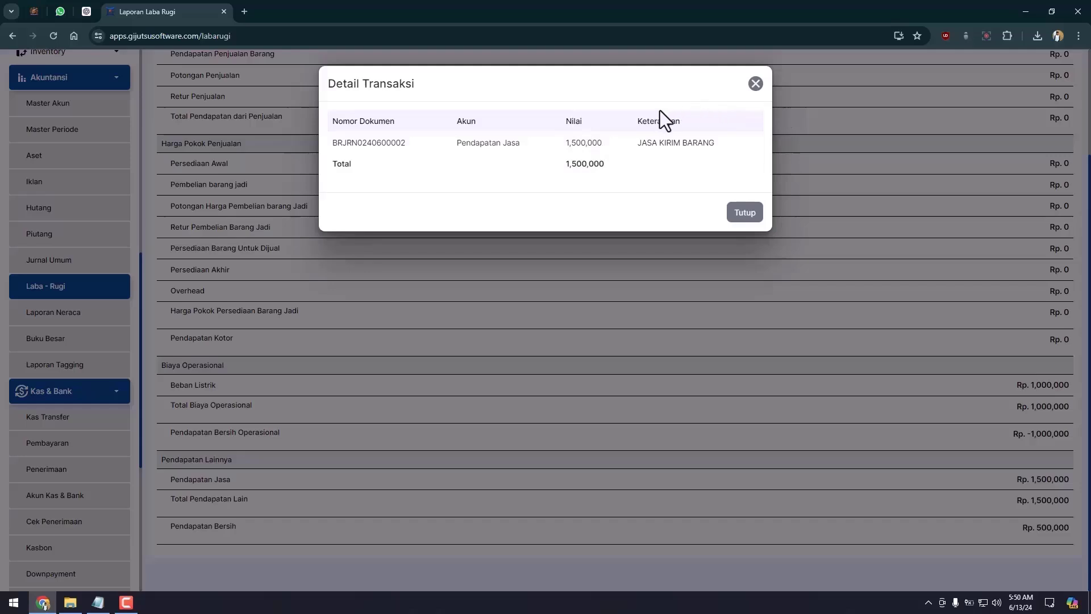
left_click(744, 212)
left_click(104, 260)
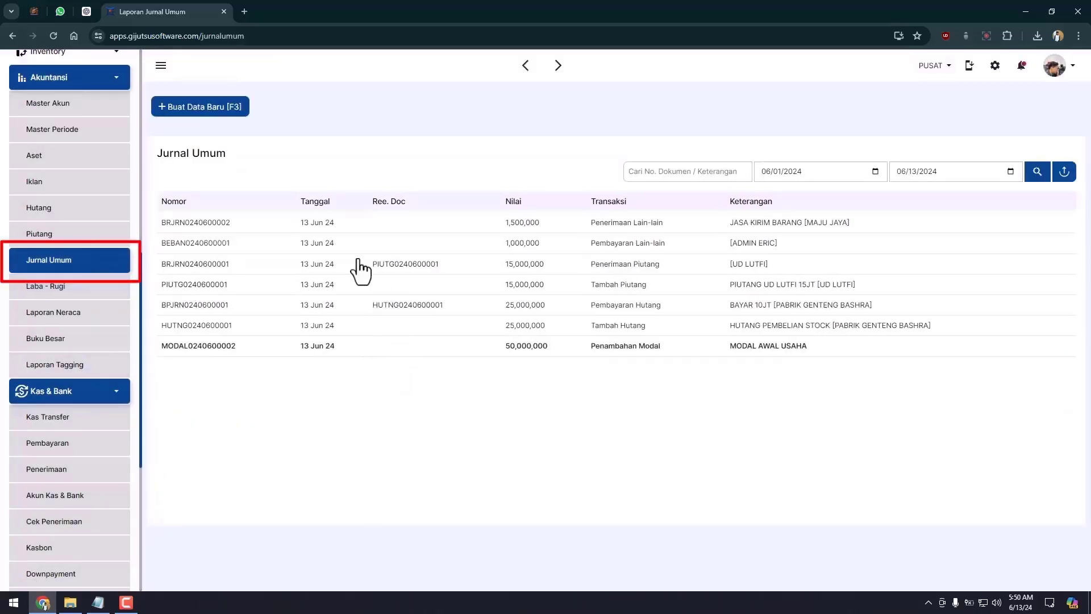
Step: Record and save a 15,000,000 Prive withdrawal from BANK BCA
left_click(219, 108)
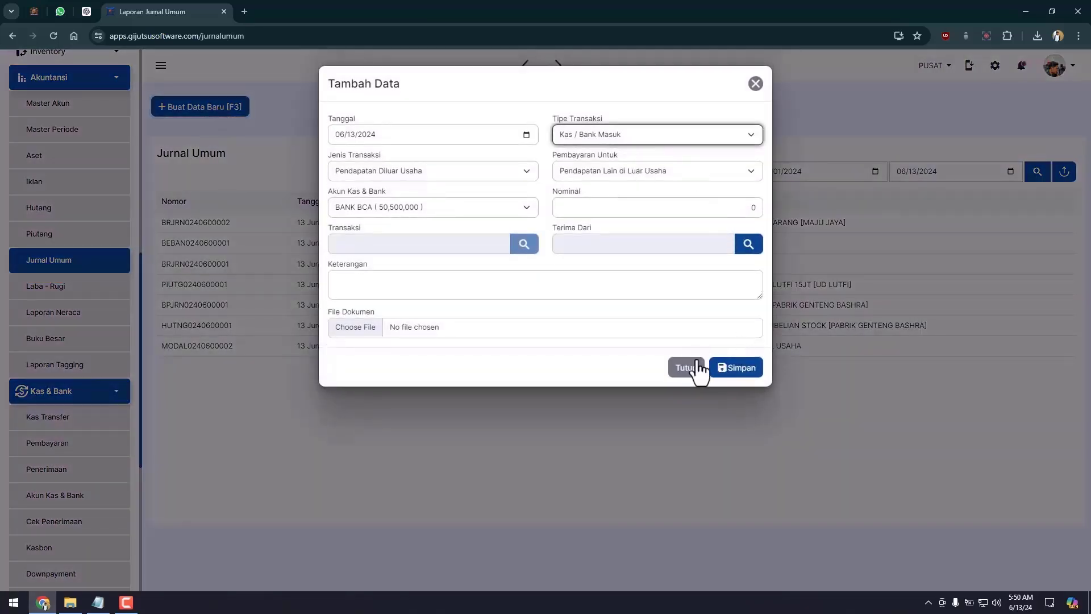
left_click(622, 135)
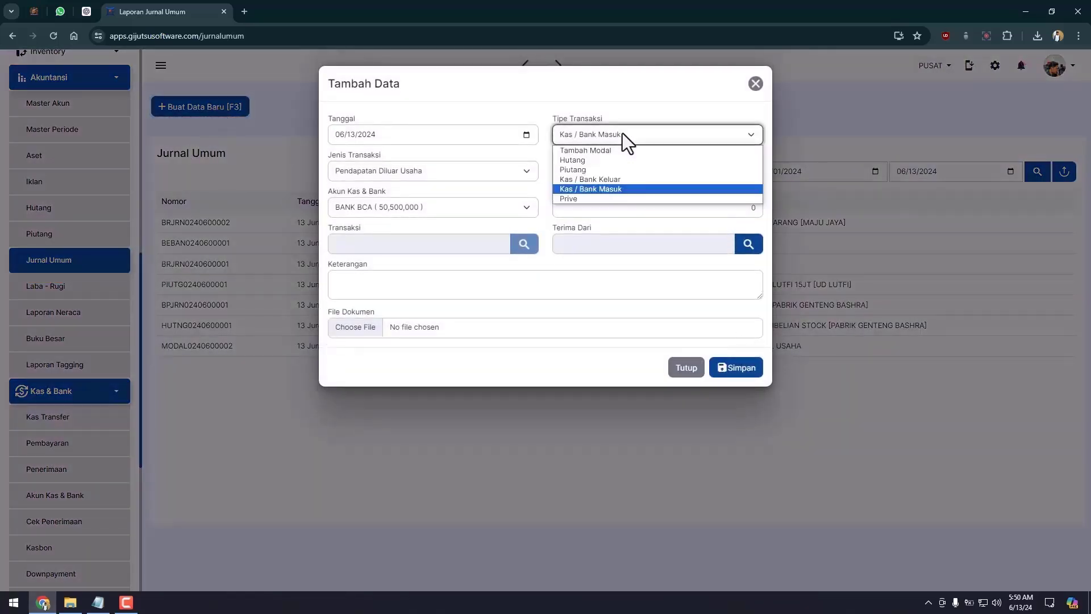
left_click(577, 199)
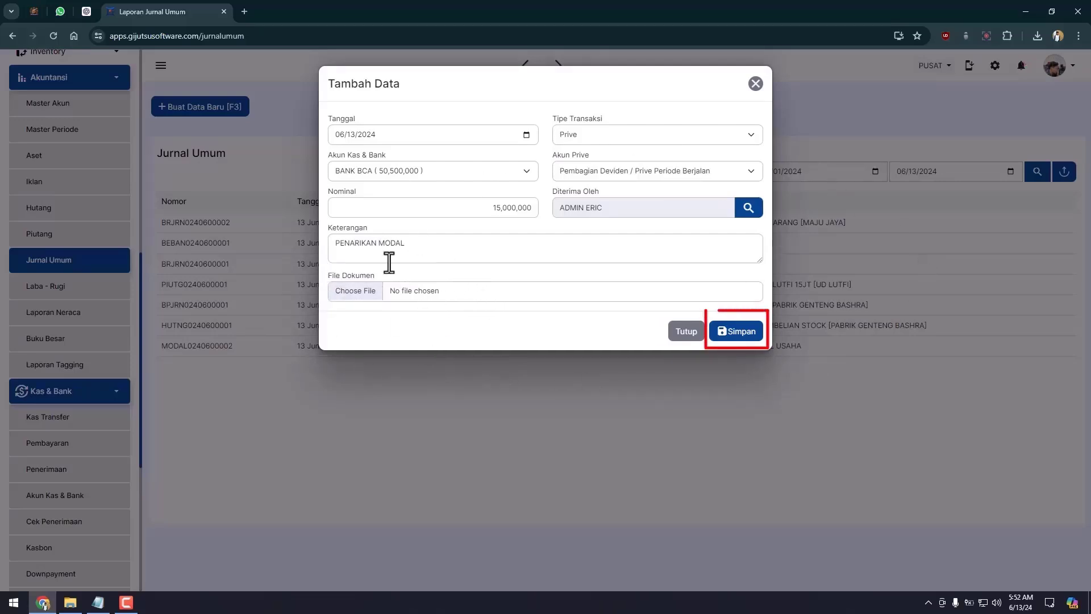
left_click(753, 334)
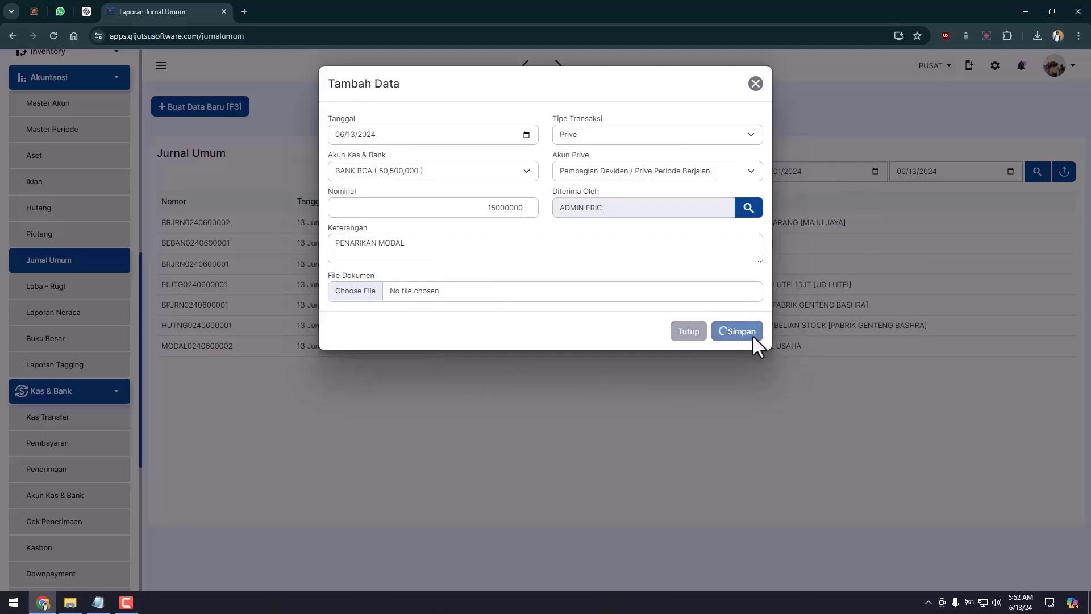
Step: Review the Prive 15,000,000 line in the balance sheet, now totalling 50,500,000
left_click(73, 322)
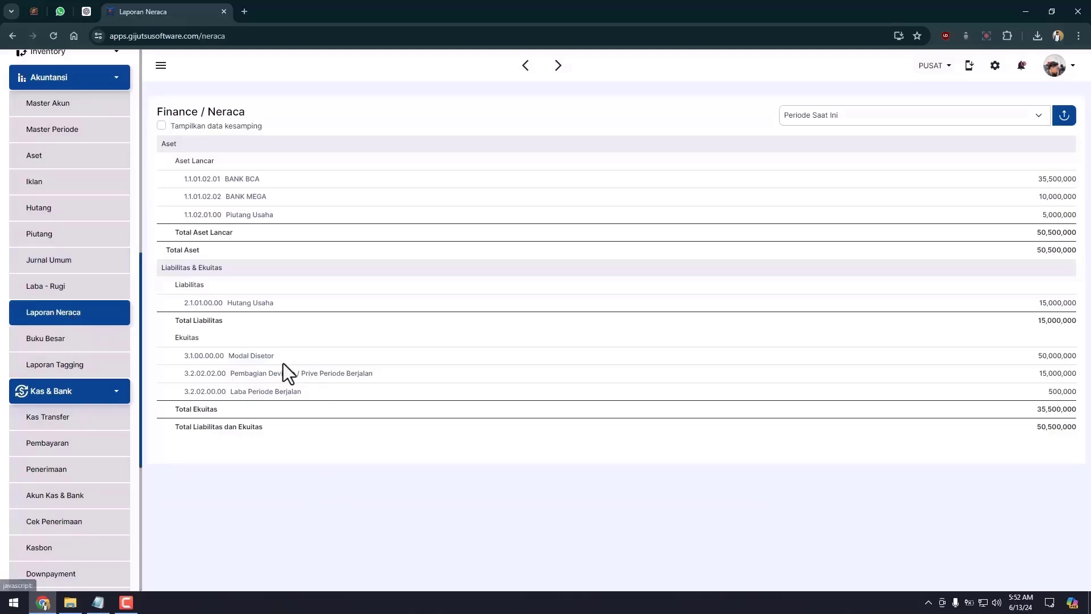
left_click_drag(234, 373, 1082, 378)
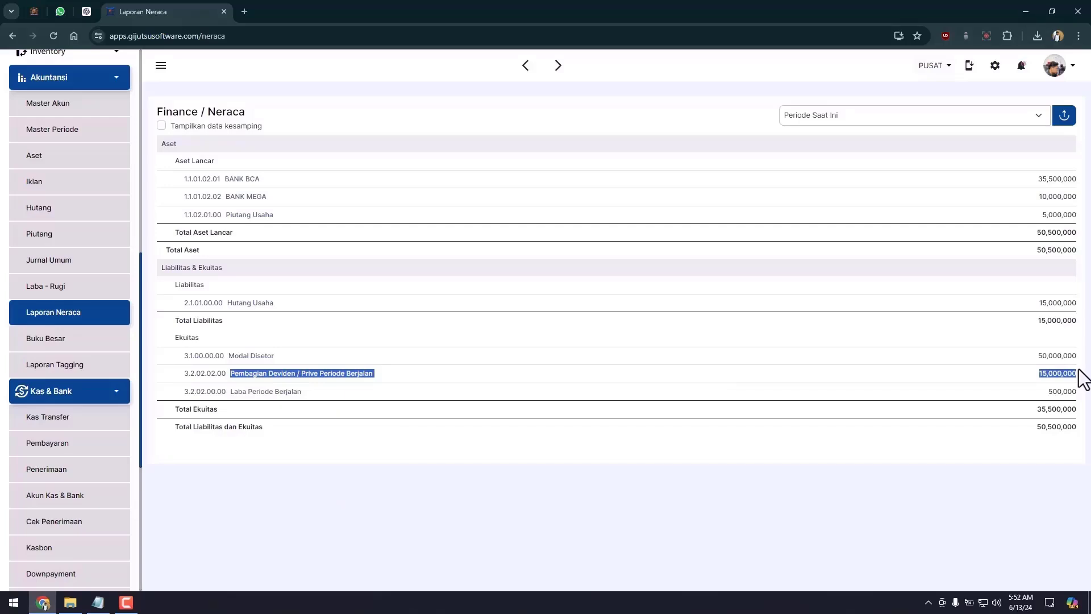
left_click(1079, 370)
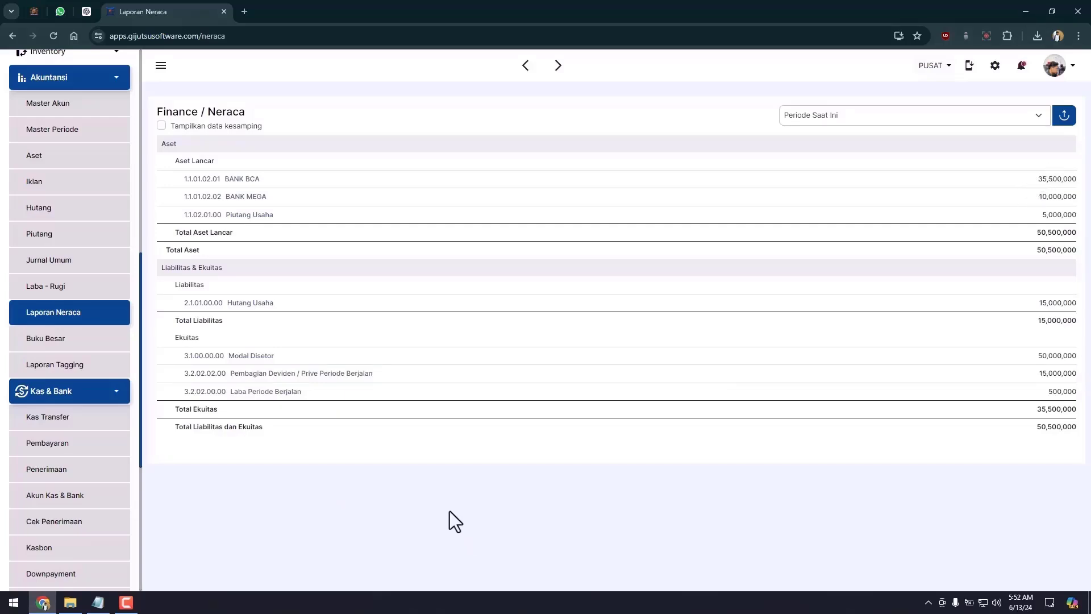